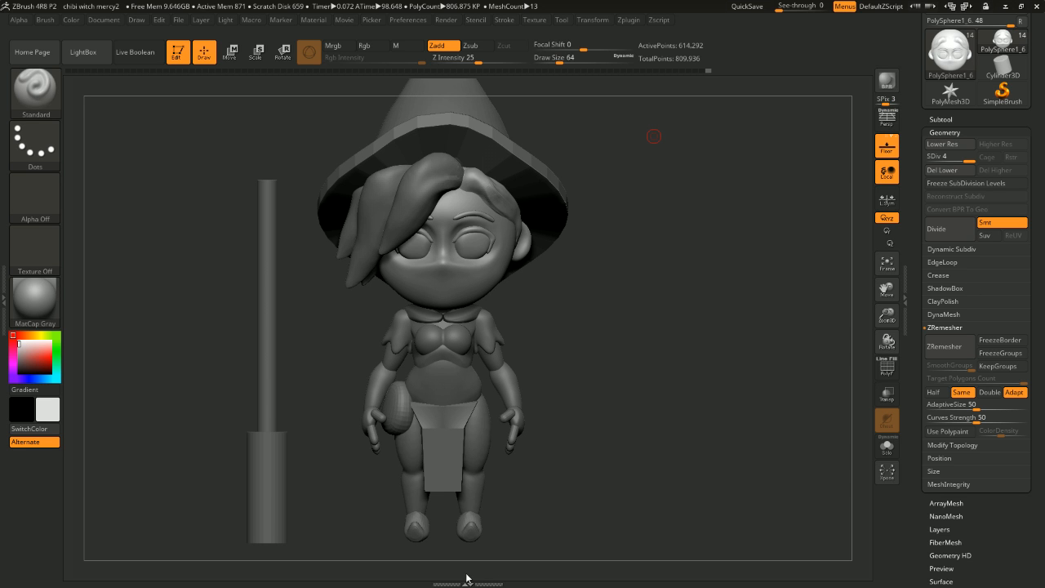
# Step: Examine the chibi witch model from the front, side and back
pyautogui.keyDown('alt'); pyautogui.moveTo(686, 327); pyautogui.dragTo(692, 291); pyautogui.keyUp('alt')
pyautogui.moveTo(765, 305); pyautogui.dragTo(588, 298)
pyautogui.moveTo(756, 275); pyautogui.dragTo(514, 194)
pyautogui.moveTo(745, 230); pyautogui.dragTo(593, 210)
pyautogui.moveTo(753, 277)
pyautogui.mouseDown()
pyautogui.moveTo(794, 155)
pyautogui.moveTo(799, 173)
pyautogui.moveTo(848, 153)
pyautogui.mouseUp()
pyautogui.moveTo(679, 131)
pyautogui.mouseDown()
pyautogui.moveTo(784, 139)
pyautogui.moveTo(838, 180)
pyautogui.moveTo(804, 229)
pyautogui.mouseUp()
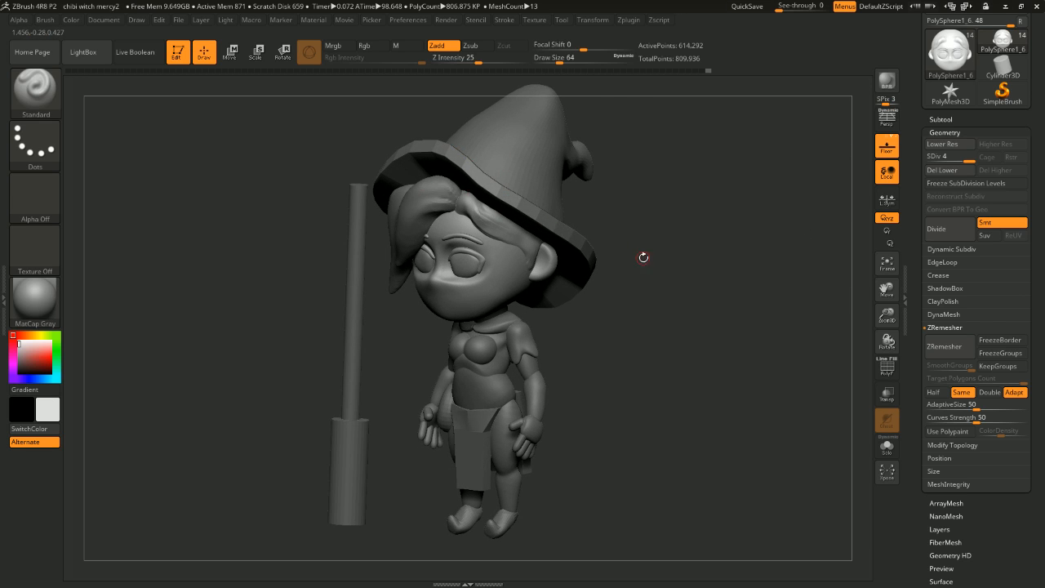
pyautogui.moveTo(681, 271); pyautogui.dragTo(721, 319)
pyautogui.keyDown('alt'); pyautogui.moveTo(651, 345); pyautogui.dragTo(731, 284); pyautogui.keyUp('alt')
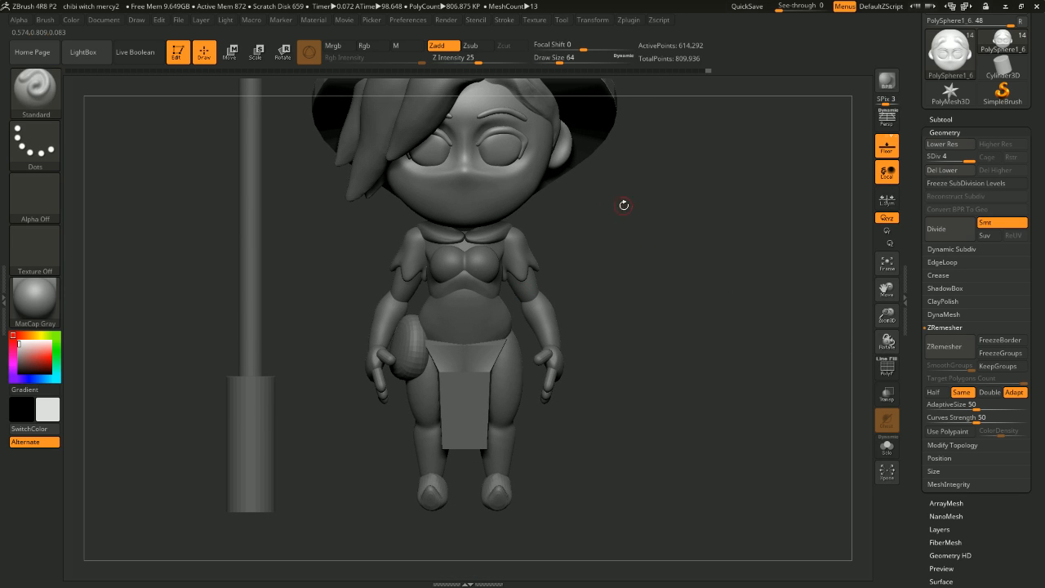
pyautogui.moveTo(613, 224); pyautogui.dragTo(534, 291)
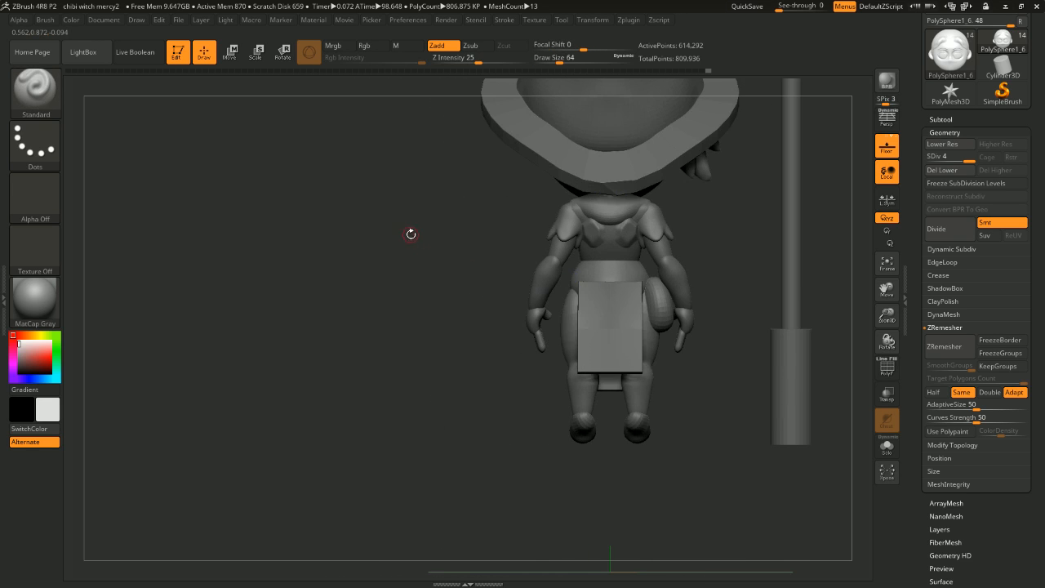
pyautogui.moveTo(410, 234); pyautogui.dragTo(547, 294)
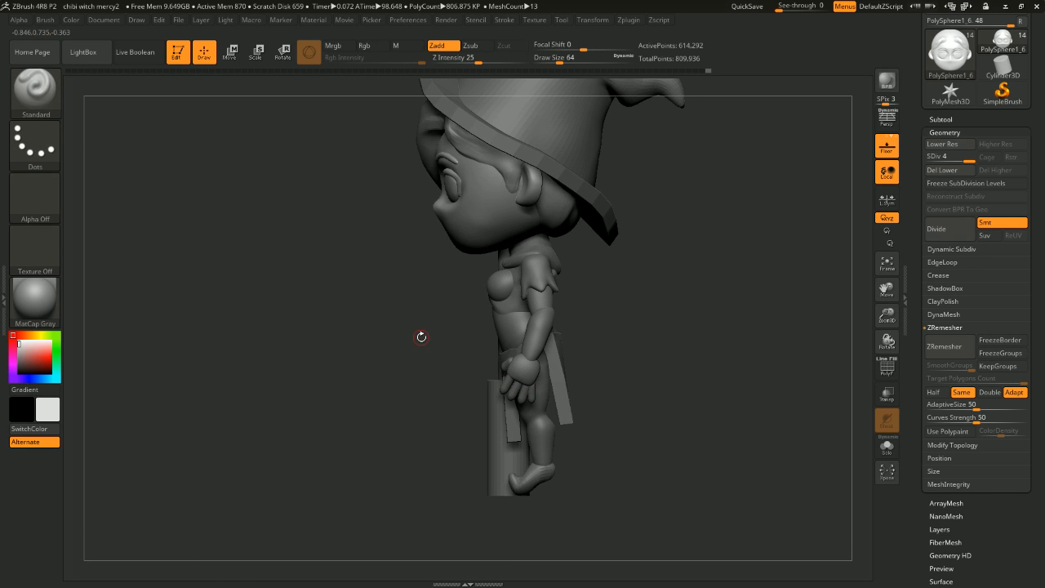
pyautogui.moveTo(420, 339); pyautogui.dragTo(547, 268)
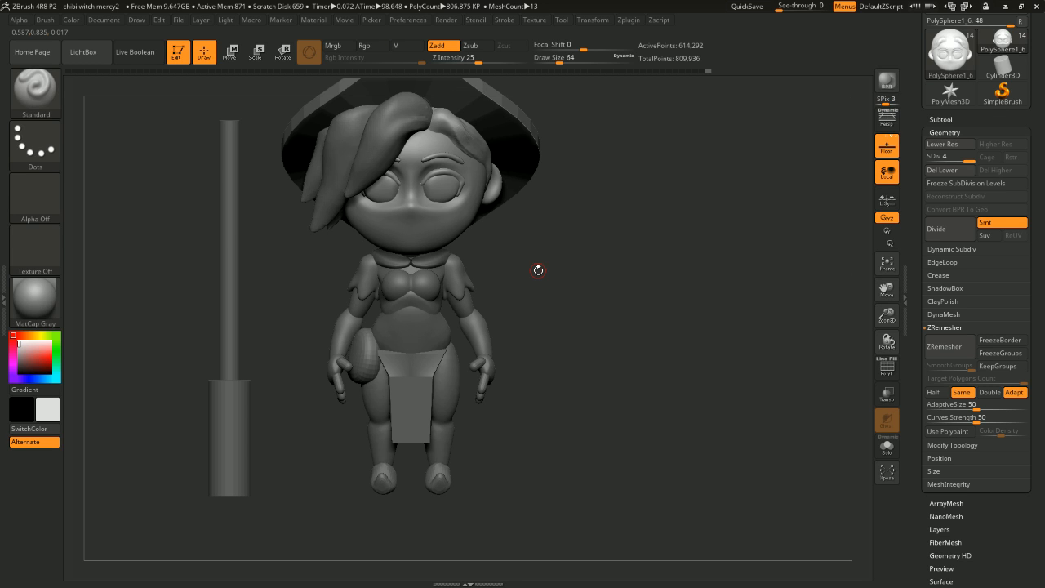
pyautogui.keyDown('alt'); pyautogui.moveTo(651, 209); pyautogui.dragTo(562, 235); pyautogui.keyUp('alt')
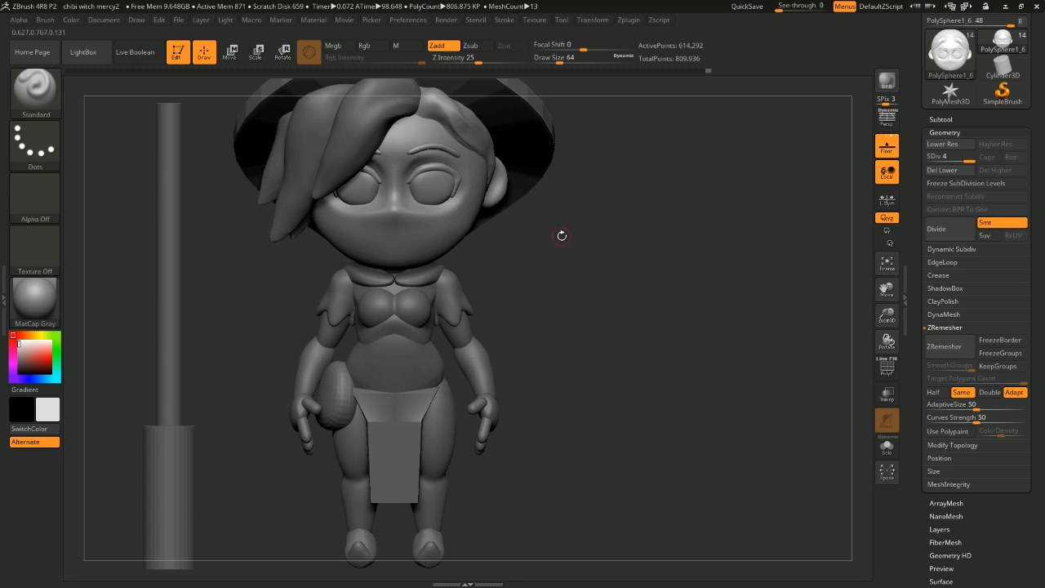
pyautogui.moveTo(700, 231); pyautogui.dragTo(750, 294)
pyautogui.keyDown('alt'); pyautogui.moveTo(696, 209); pyautogui.dragTo(663, 294); pyautogui.keyUp('alt')
# Step: Lower the head mesh to subdivision level 1
pyautogui.moveTo(733, 390); pyautogui.dragTo(1021, 134)
pyautogui.moveTo(1034, 57); pyautogui.dragTo(963, 80)
pyautogui.click(963, 81)
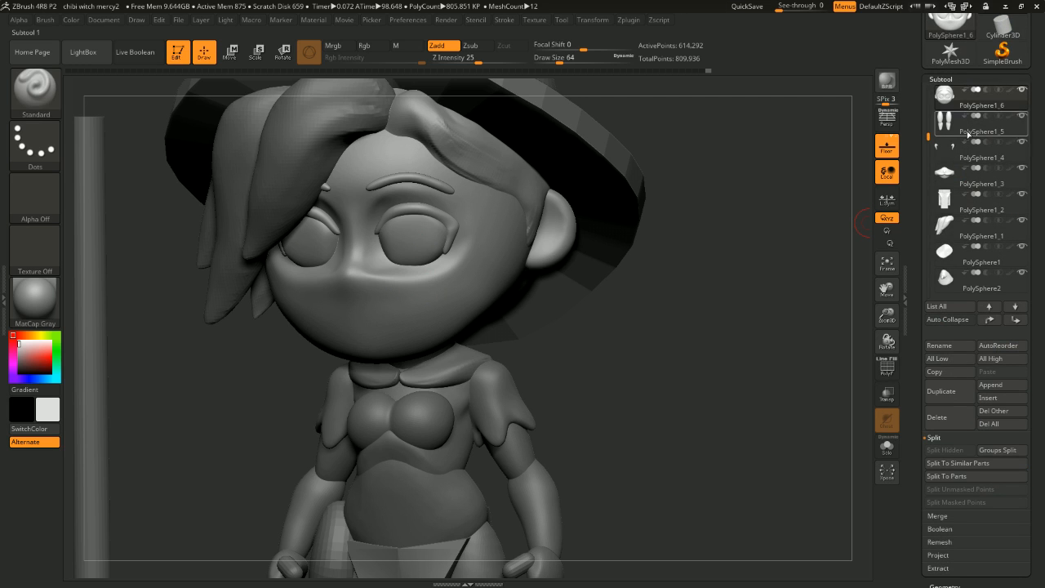
pyautogui.moveTo(1043, 253); pyautogui.dragTo(1042, 280)
pyautogui.click(943, 443)
pyautogui.click(952, 154)
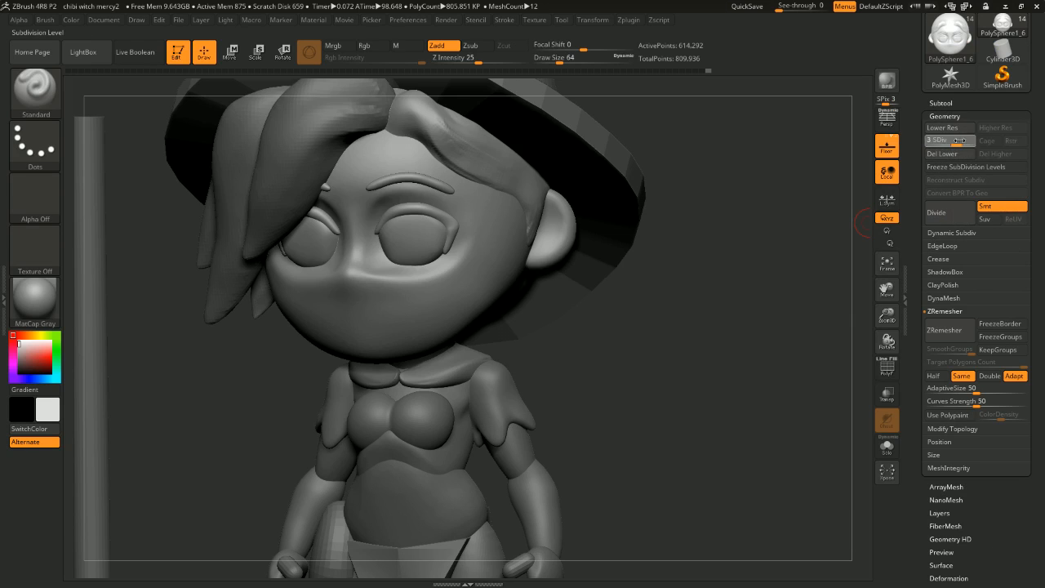
# Step: Smooth the low-resolution face around the nose bridge and beneath the eyes
pyautogui.moveTo(775, 162)
pyautogui.mouseDown()
pyautogui.moveTo(789, 172)
pyautogui.moveTo(836, 171)
pyautogui.moveTo(768, 174)
pyautogui.mouseUp()
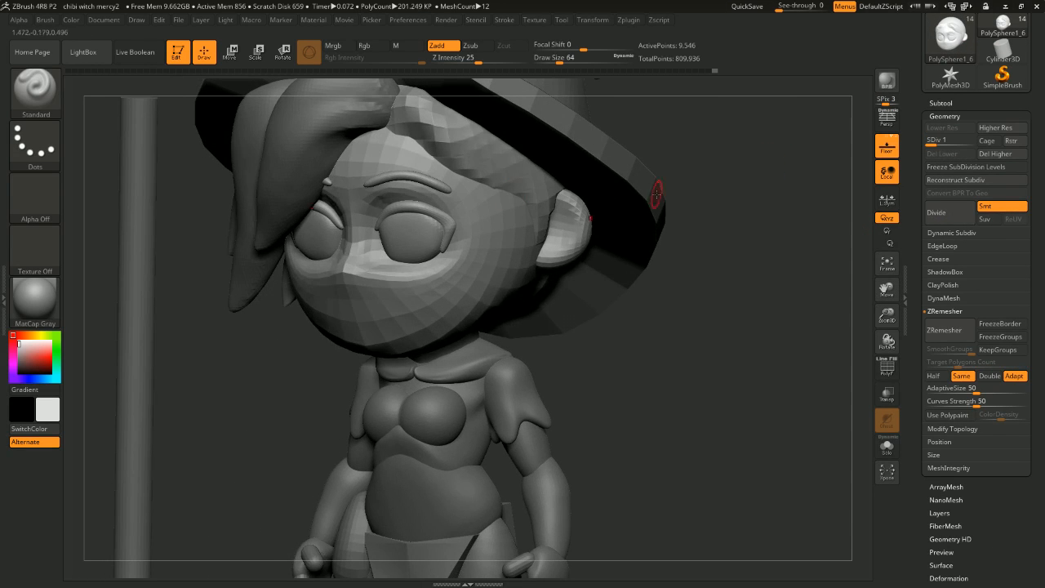
pyautogui.moveTo(675, 193); pyautogui.dragTo(749, 231)
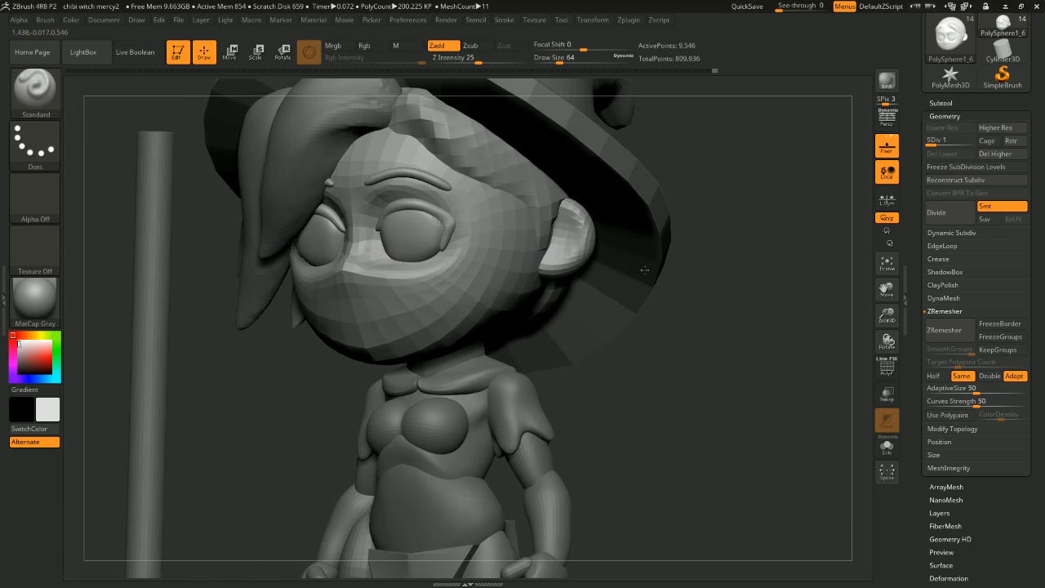
pyautogui.moveTo(752, 236); pyautogui.dragTo(749, 275)
pyautogui.press('shift')
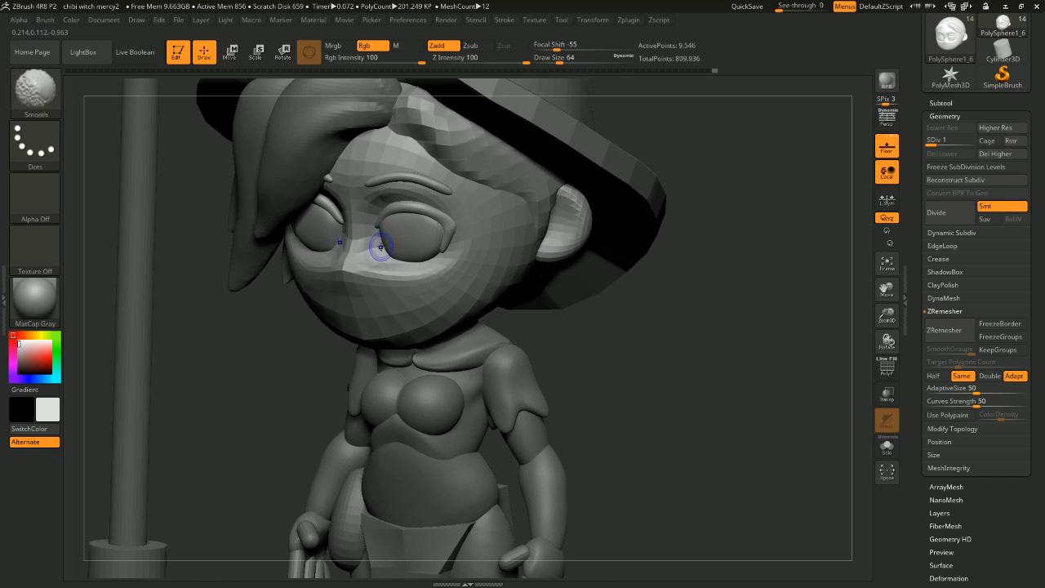
pyautogui.moveTo(703, 307)
pyautogui.mouseDown()
pyautogui.moveTo(744, 327)
pyautogui.moveTo(699, 305)
pyautogui.mouseUp()
pyautogui.press('shift')
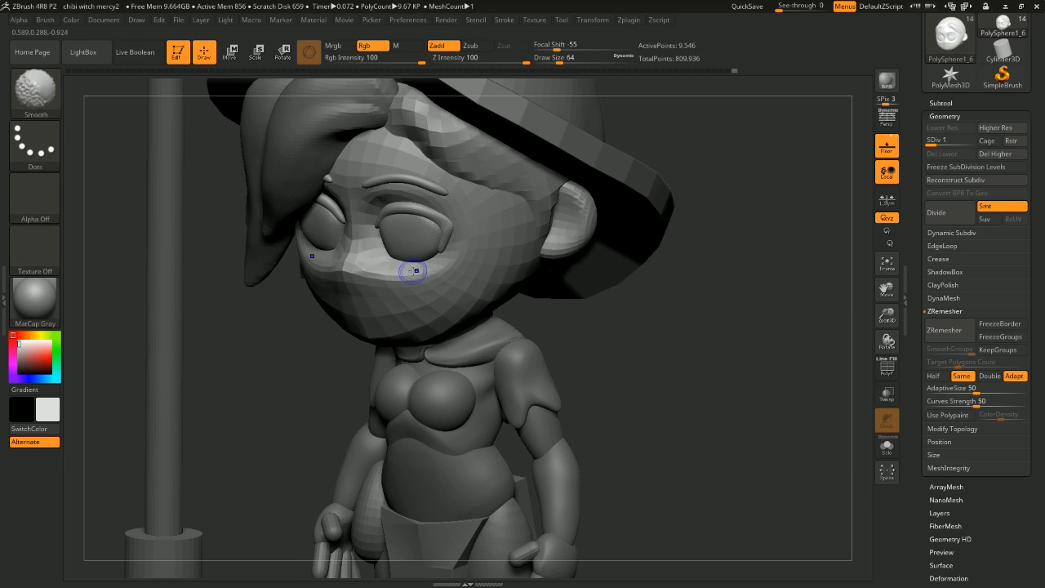
# Step: Return the head mesh to subdivision level 4 and inspect the face from the front
pyautogui.moveTo(934, 145); pyautogui.dragTo(969, 145)
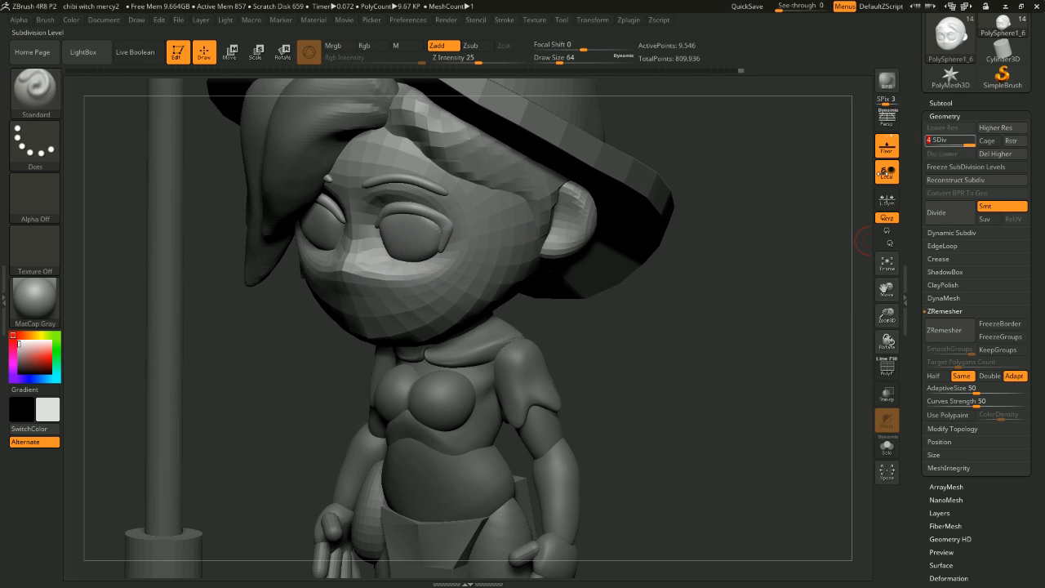
pyautogui.keyDown('shift'); pyautogui.moveTo(730, 237); pyautogui.dragTo(776, 227); pyautogui.keyUp('shift')
pyautogui.moveTo(765, 273)
pyautogui.mouseDown()
pyautogui.moveTo(786, 251)
pyautogui.moveTo(787, 270)
pyautogui.moveTo(770, 226)
pyautogui.moveTo(814, 253)
pyautogui.moveTo(776, 230)
pyautogui.mouseUp()
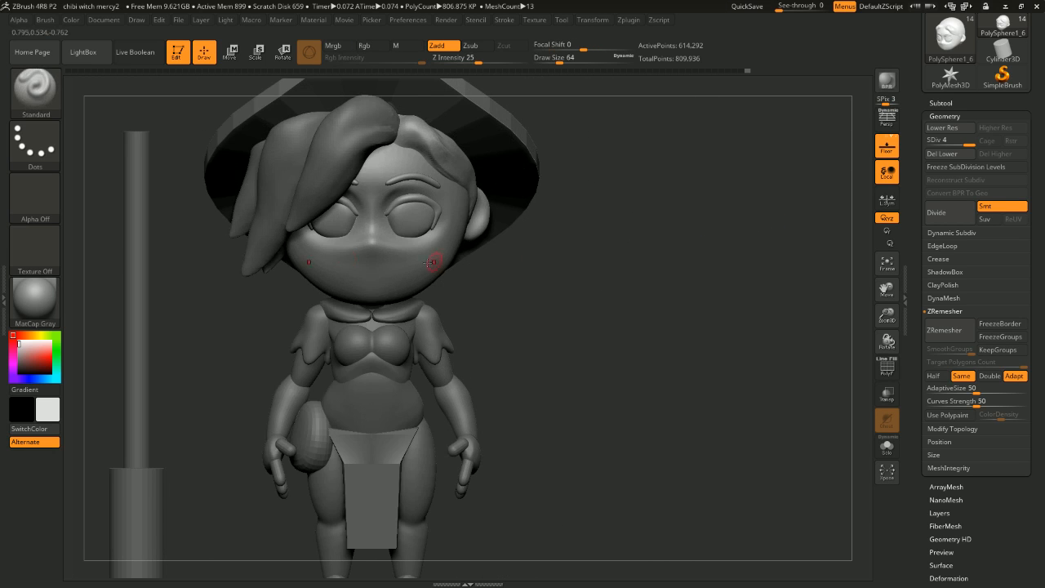
pyautogui.moveTo(700, 303)
pyautogui.mouseDown()
pyautogui.moveTo(803, 335)
pyautogui.moveTo(796, 313)
pyautogui.mouseUp()
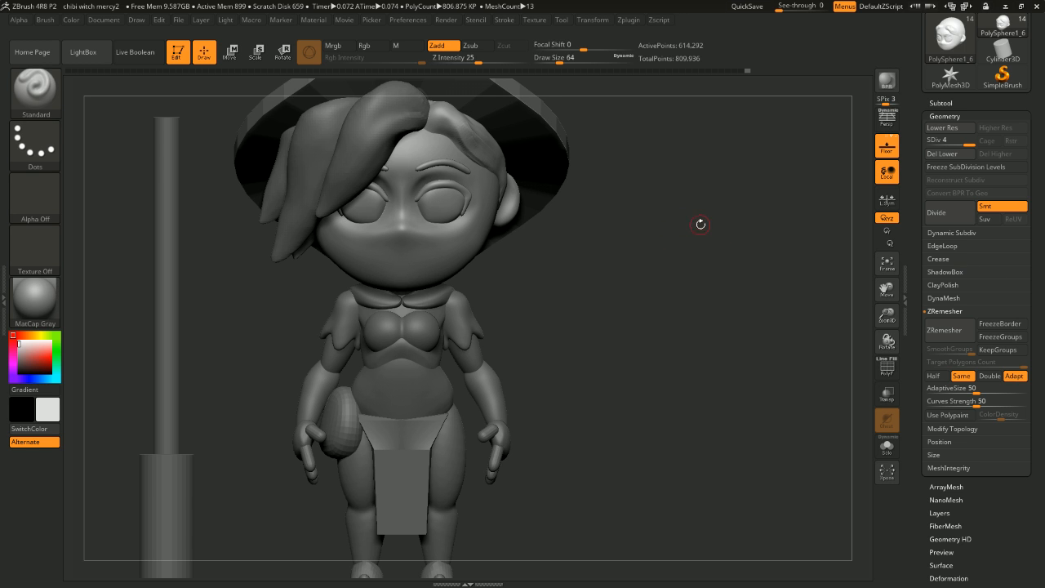
pyautogui.moveTo(700, 224)
pyautogui.mouseDown()
pyautogui.moveTo(772, 236)
pyautogui.moveTo(733, 246)
pyautogui.moveTo(759, 242)
pyautogui.mouseUp()
pyautogui.keyDown('alt'); pyautogui.moveTo(776, 287); pyautogui.dragTo(781, 317); pyautogui.keyUp('alt')
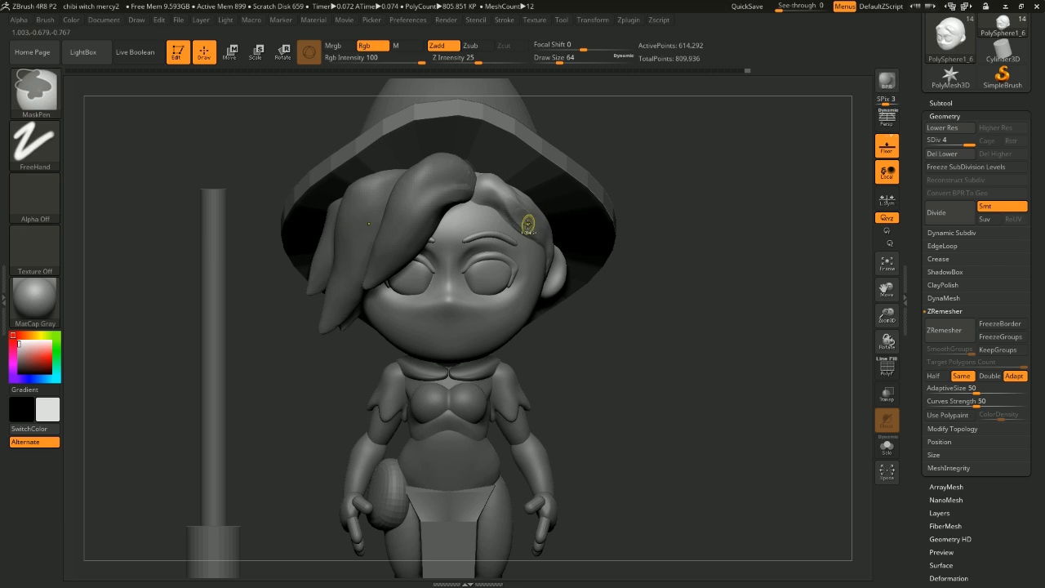
# Step: Try to smooth the head's sculpted hair along the temple
pyautogui.press('shift')
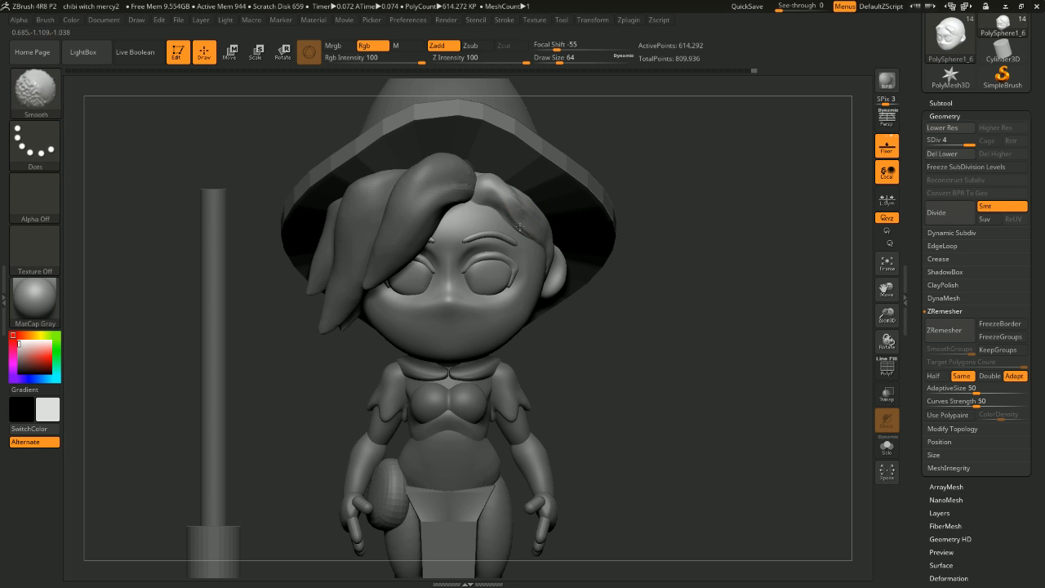
pyautogui.keyDown('shift'); pyautogui.moveTo(510, 229); pyautogui.dragTo(510, 237); pyautogui.keyUp('shift')
pyautogui.keyDown('alt'); pyautogui.moveTo(699, 238); pyautogui.dragTo(702, 319); pyautogui.keyUp('alt')
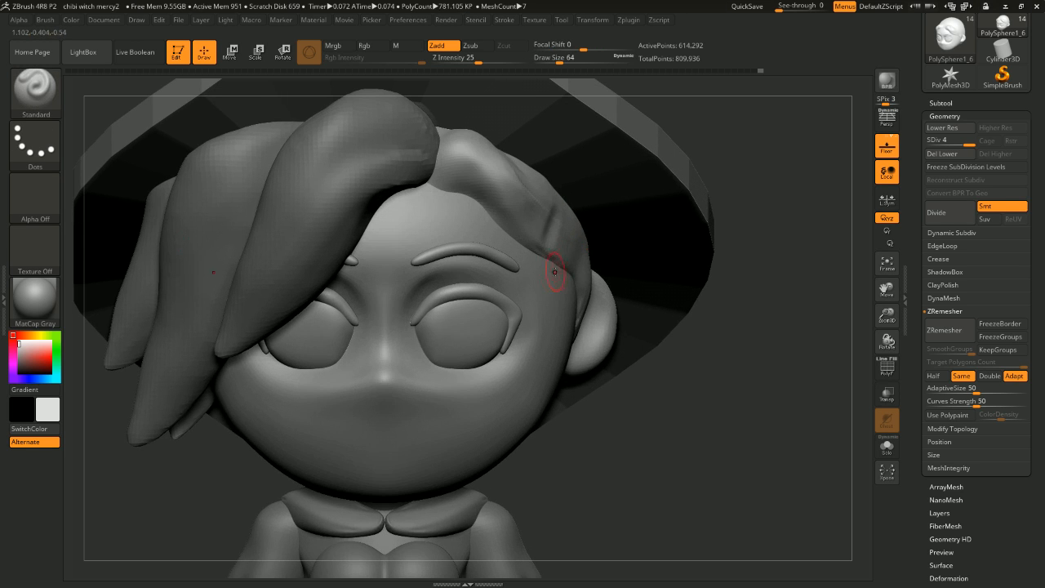
pyautogui.hotkey('ctrl', 'shift')
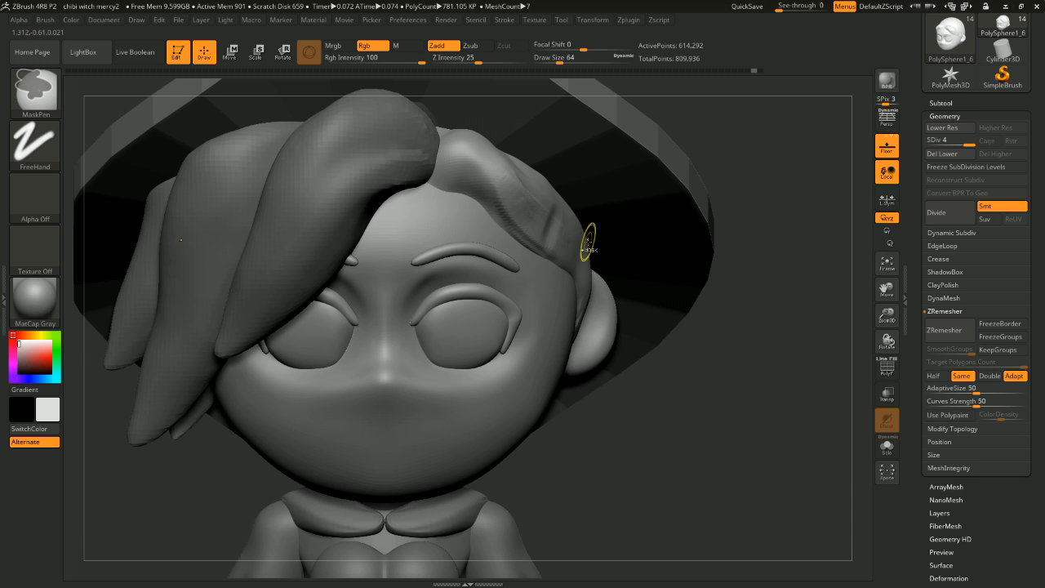
pyautogui.keyDown('alt'); pyautogui.moveTo(812, 260); pyautogui.dragTo(824, 220); pyautogui.keyUp('alt')
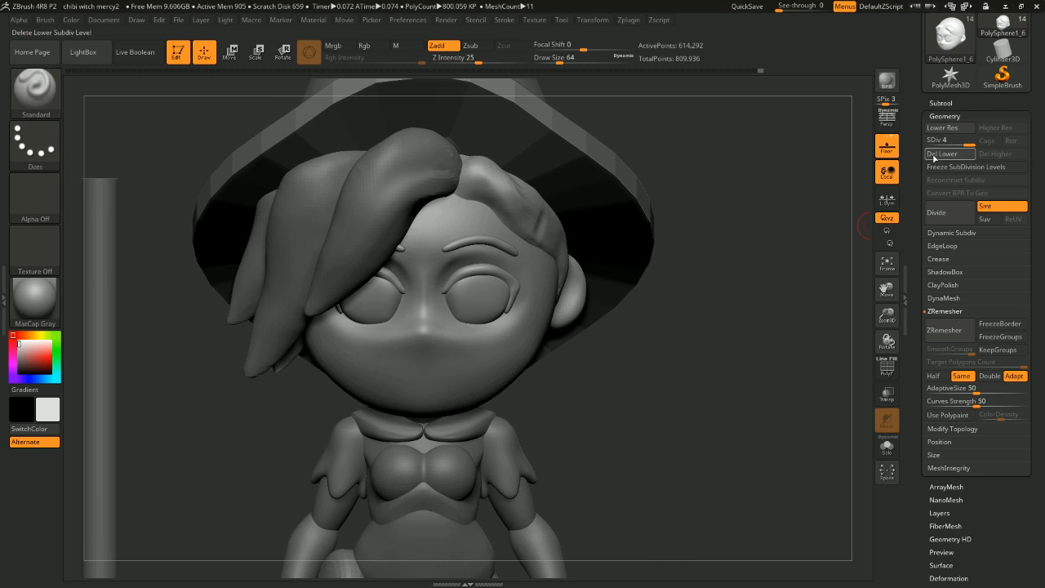
pyautogui.moveTo(964, 143)
pyautogui.mouseDown()
pyautogui.moveTo(931, 142)
pyautogui.moveTo(966, 142)
pyautogui.mouseUp()
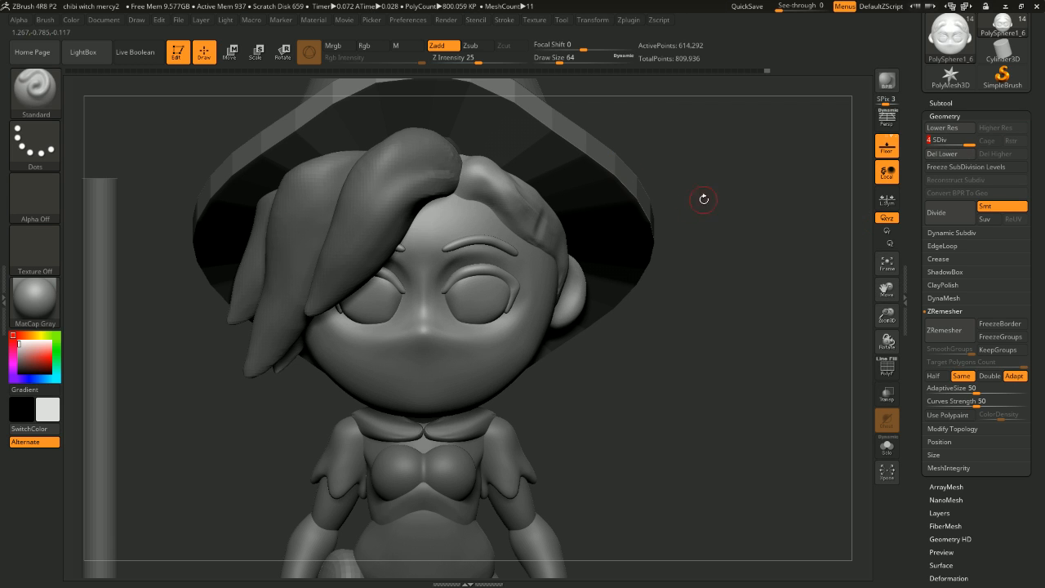
# Step: Try masking everything on the head except the sculpted hair polygroup, and smooth the unmasked hair
pyautogui.press('shift')
pyautogui.keyDown('ctrl'); pyautogui.keyDown('shift'); pyautogui.click(561, 215); pyautogui.keyUp('shift'); pyautogui.keyUp('ctrl')
pyautogui.keyDown('ctrl'); pyautogui.click(728, 243); pyautogui.keyUp('ctrl')
pyautogui.keyDown('ctrl'); pyautogui.keyDown('shift'); pyautogui.click(727, 243); pyautogui.keyUp('shift'); pyautogui.keyUp('ctrl')
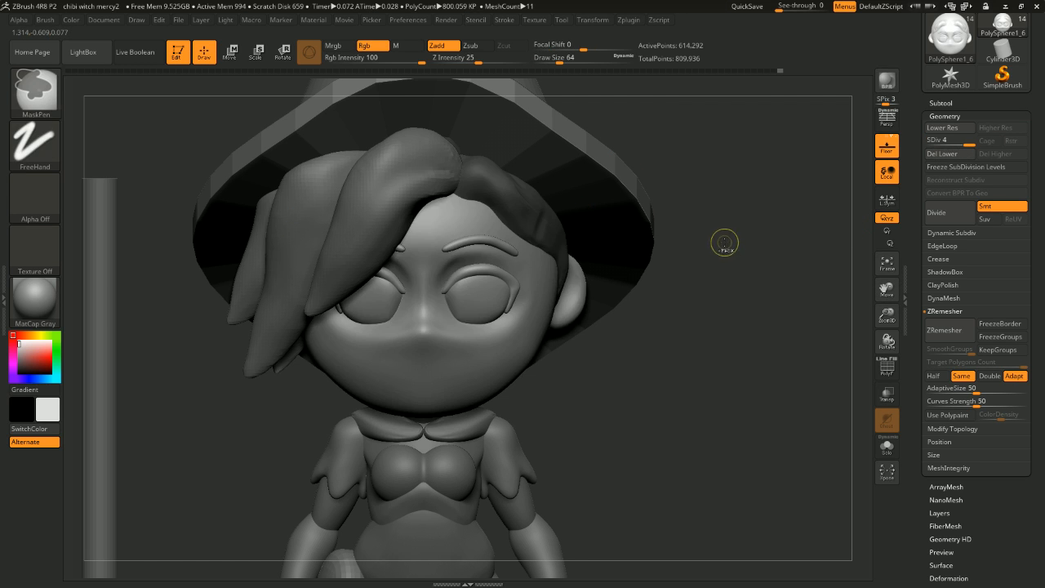
pyautogui.keyDown('ctrl'); pyautogui.click(729, 240); pyautogui.keyUp('ctrl')
pyautogui.moveTo(759, 212); pyautogui.dragTo(735, 211)
pyautogui.press('shift')
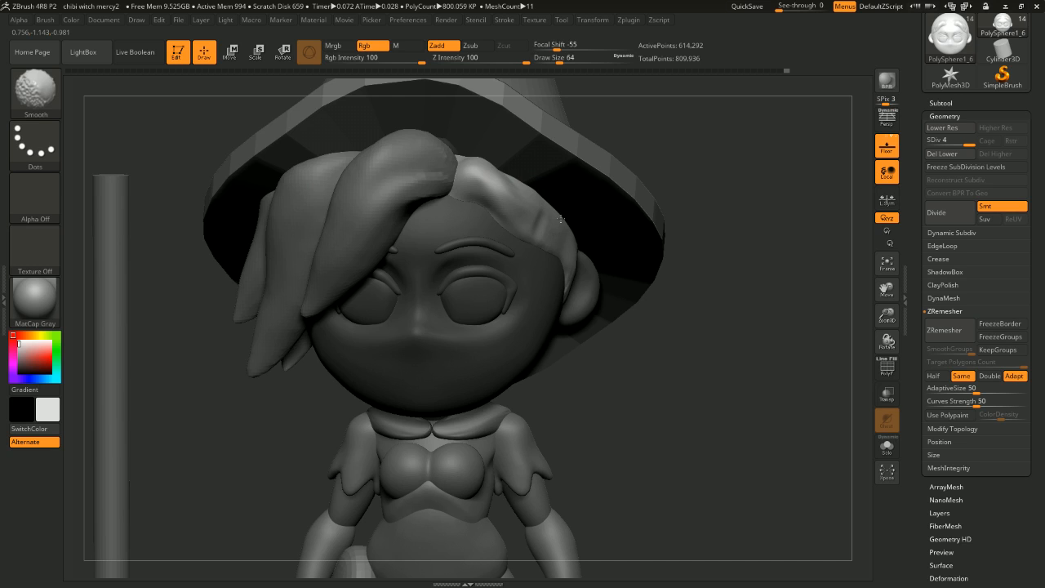
pyautogui.moveTo(560, 219); pyautogui.dragTo(474, 219)
# Step: Undo the recent masking and smoothing edits on the head's hair
pyautogui.keyDown('ctrl'); pyautogui.click(758, 205); pyautogui.keyUp('ctrl')
pyautogui.keyDown('ctrl'); pyautogui.click(764, 207); pyautogui.keyUp('ctrl')
pyautogui.keyDown('ctrl'); pyautogui.click(776, 214); pyautogui.keyUp('ctrl')
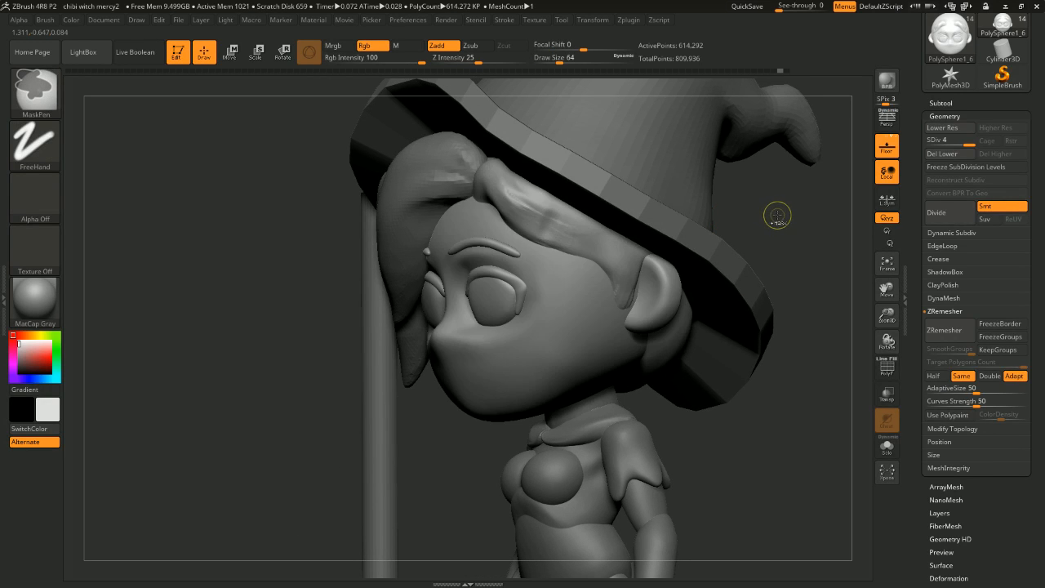
pyautogui.hotkey('ctrl', 'z')
pyautogui.hotkey('ctrl', 'z')
pyautogui.hotkey('ctrl', 'z')
pyautogui.hotkey('ctrl', 'z')
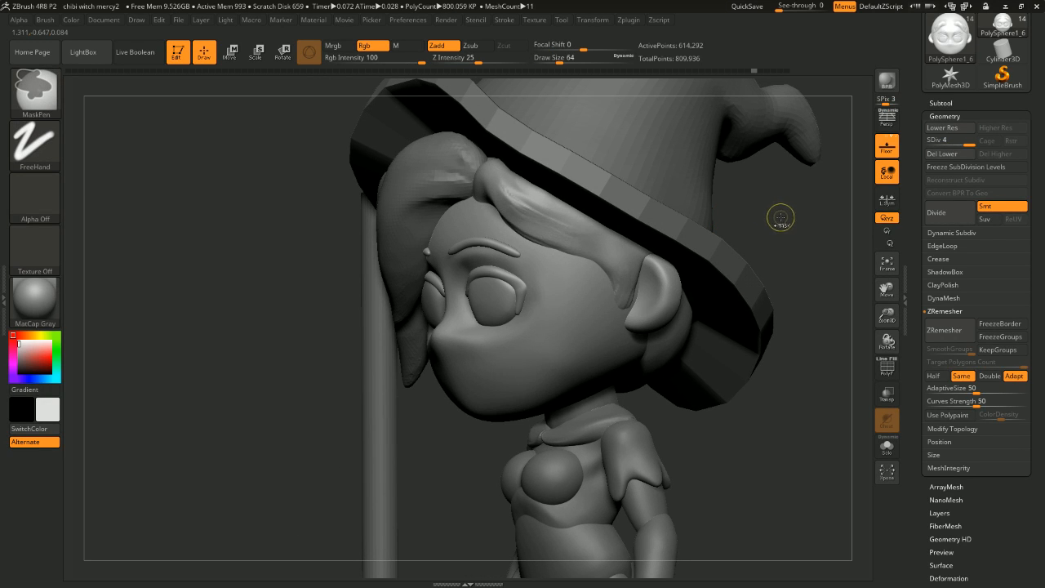
pyautogui.hotkey('ctrl', 'z')
pyautogui.hotkey('ctrl', 'z')
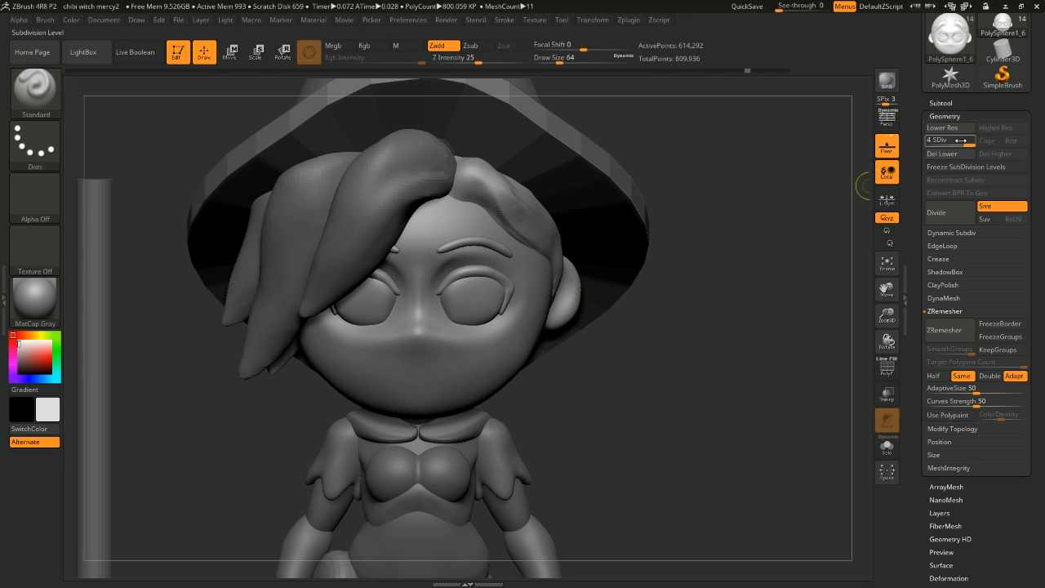
# Step: Lower the head to subdivision level 1 and smooth the nose bridge between the eyes
pyautogui.moveTo(961, 140); pyautogui.dragTo(898, 145)
pyautogui.moveTo(849, 181); pyautogui.dragTo(804, 131)
pyautogui.moveTo(729, 171)
pyautogui.mouseDown()
pyautogui.moveTo(766, 177)
pyautogui.moveTo(497, 218)
pyautogui.mouseUp()
pyautogui.press('shift')
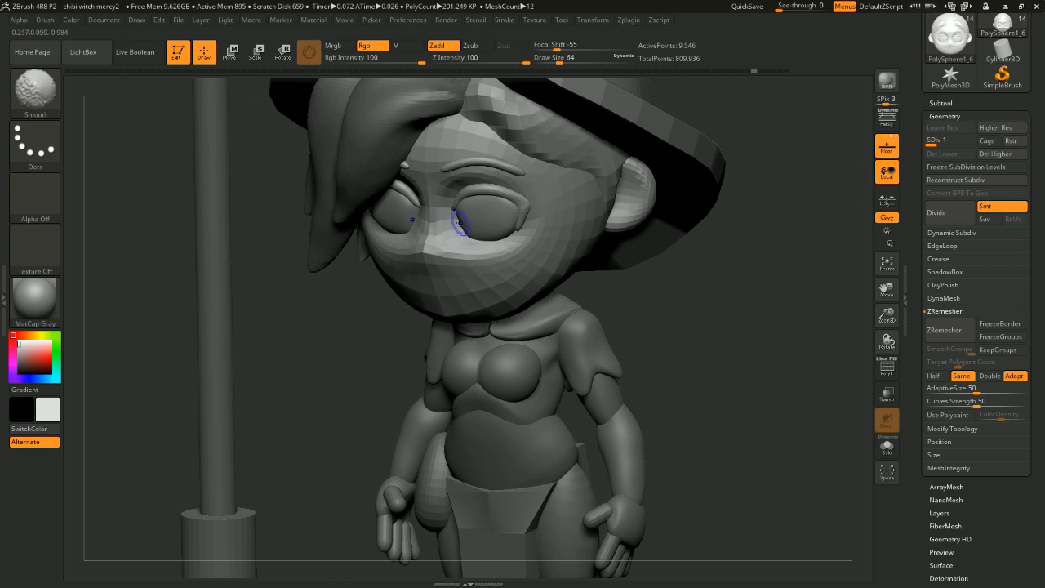
pyautogui.moveTo(445, 237)
pyautogui.keyDown('shift'); pyautogui.mouseDown()
pyautogui.moveTo(515, 240)
pyautogui.moveTo(531, 232)
pyautogui.moveTo(513, 208)
pyautogui.mouseUp(); pyautogui.keyUp('shift')
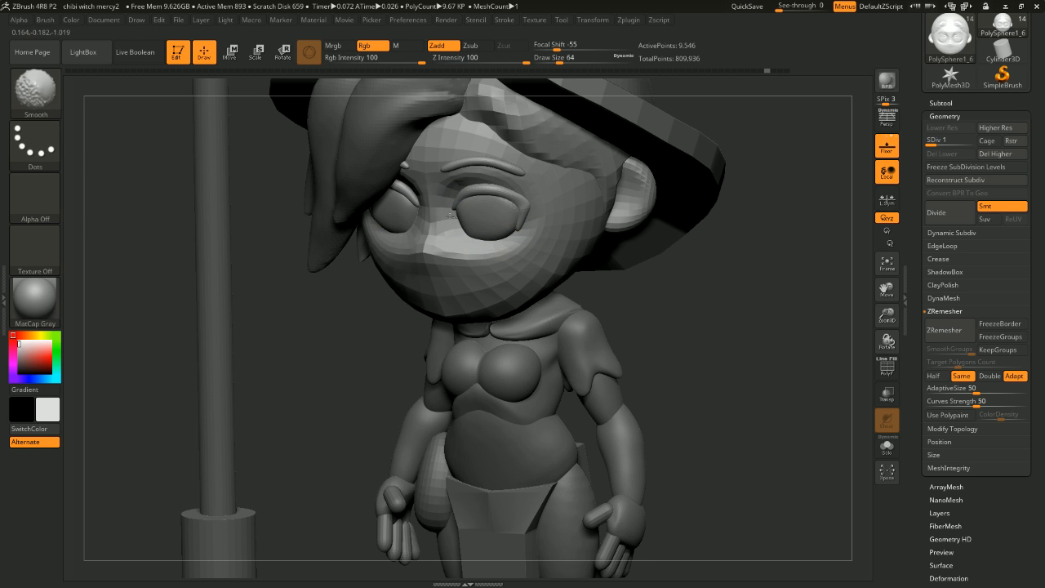
pyautogui.moveTo(738, 274); pyautogui.dragTo(443, 159)
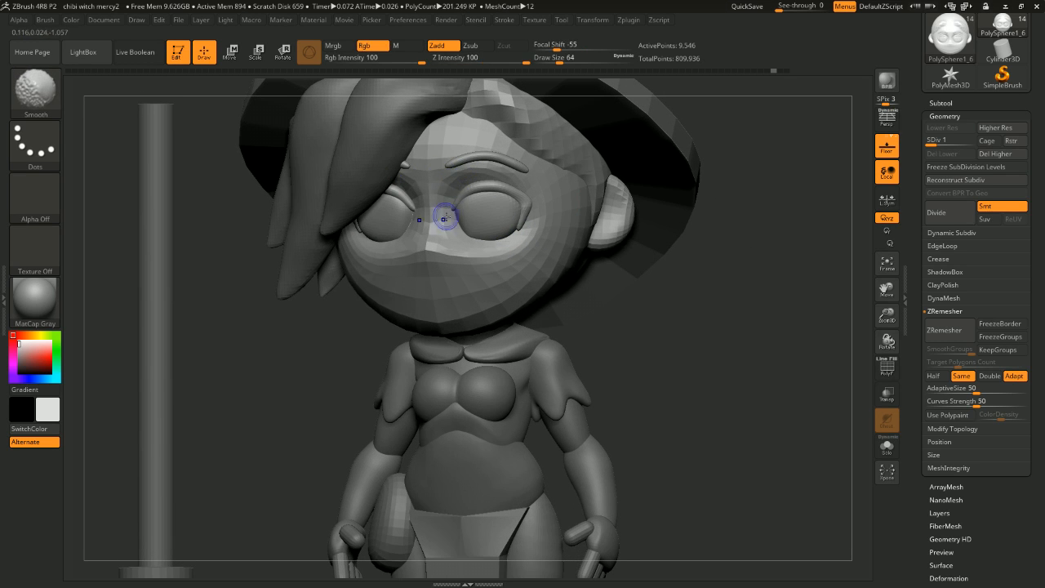
pyautogui.moveTo(761, 270); pyautogui.dragTo(763, 214)
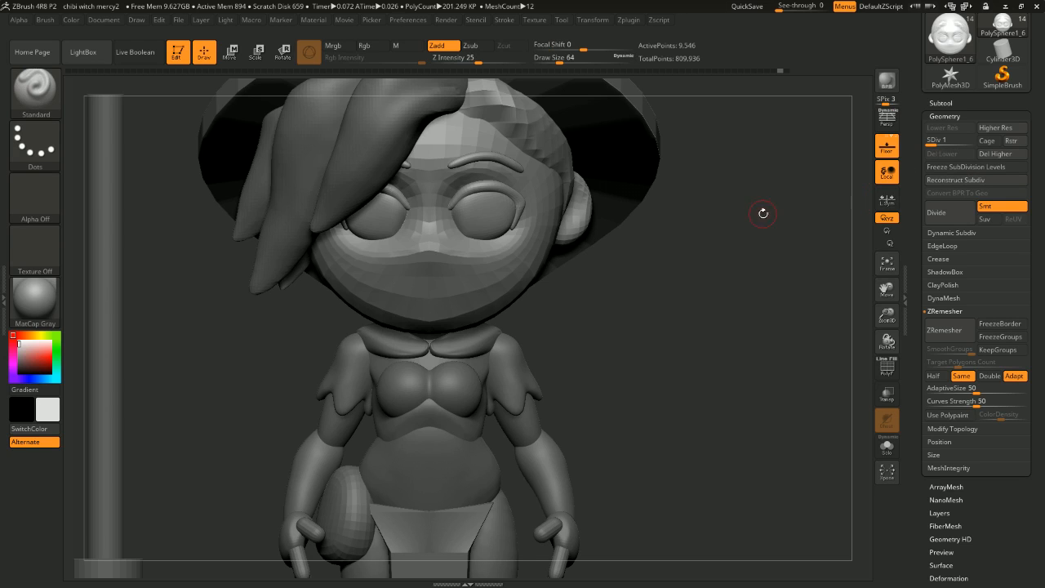
# Step: Raise the head back to subdivision level 4
pyautogui.moveTo(938, 142); pyautogui.dragTo(976, 142)
pyautogui.moveTo(768, 209); pyautogui.dragTo(804, 239)
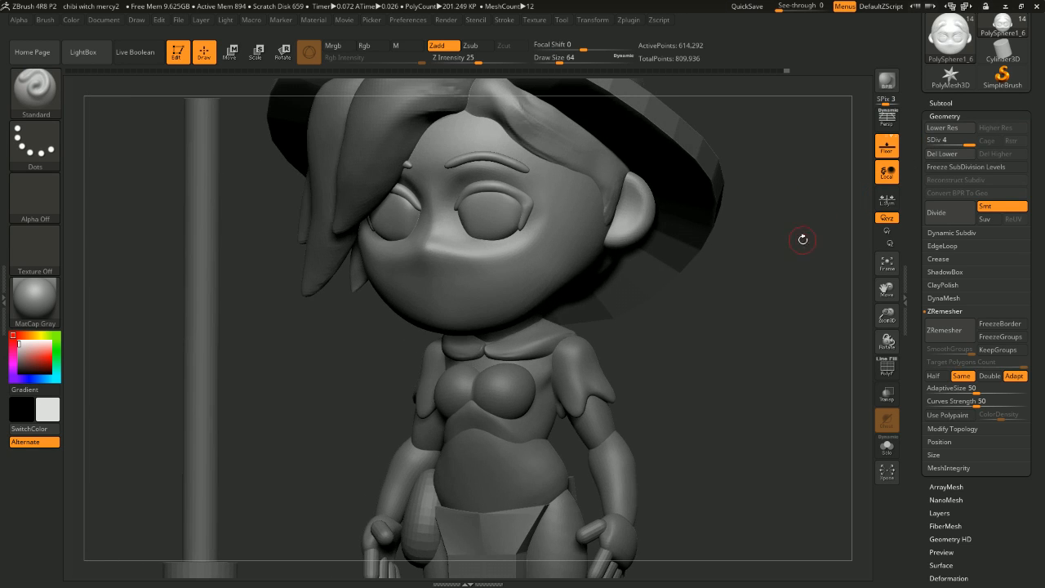
pyautogui.moveTo(804, 282)
pyautogui.mouseDown()
pyautogui.moveTo(803, 236)
pyautogui.moveTo(817, 248)
pyautogui.moveTo(768, 255)
pyautogui.mouseUp()
# Step: Isolate and mask the head's hair polygroup, show the whole head again, and invert the mask to protect the face and ears
pyautogui.keyDown('ctrl'); pyautogui.keyDown('shift'); pyautogui.click(612, 232); pyautogui.keyUp('shift'); pyautogui.keyUp('ctrl')
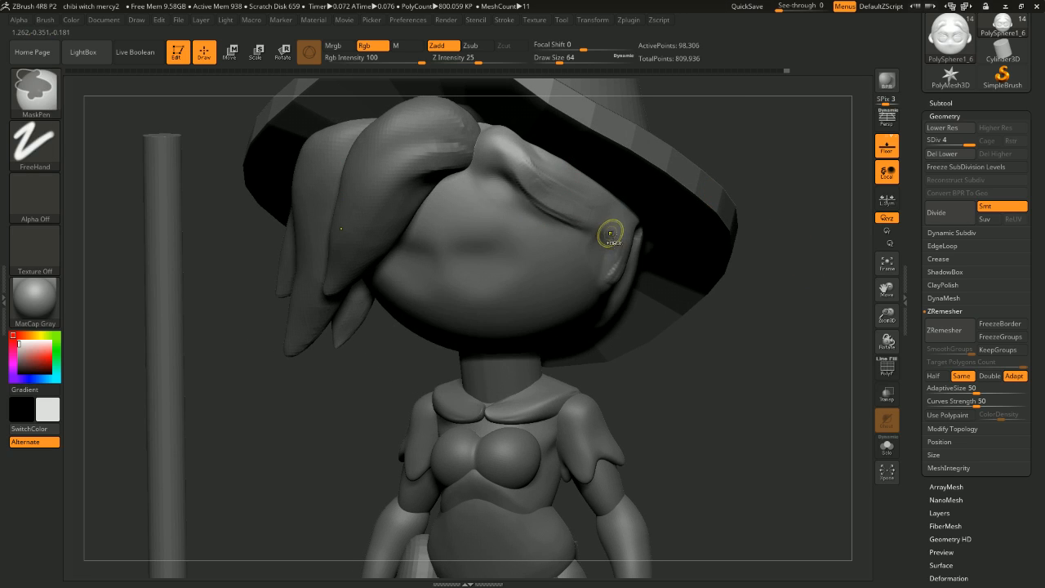
pyautogui.keyDown('ctrl'); pyautogui.keyDown('shift'); pyautogui.click(789, 312); pyautogui.keyUp('shift'); pyautogui.keyUp('ctrl')
pyautogui.hotkey('ctrl', 'z')
pyautogui.keyDown('ctrl'); pyautogui.click(799, 325); pyautogui.keyUp('ctrl')
pyautogui.keyDown('ctrl'); pyautogui.keyDown('shift'); pyautogui.click(801, 327); pyautogui.keyUp('shift'); pyautogui.keyUp('ctrl')
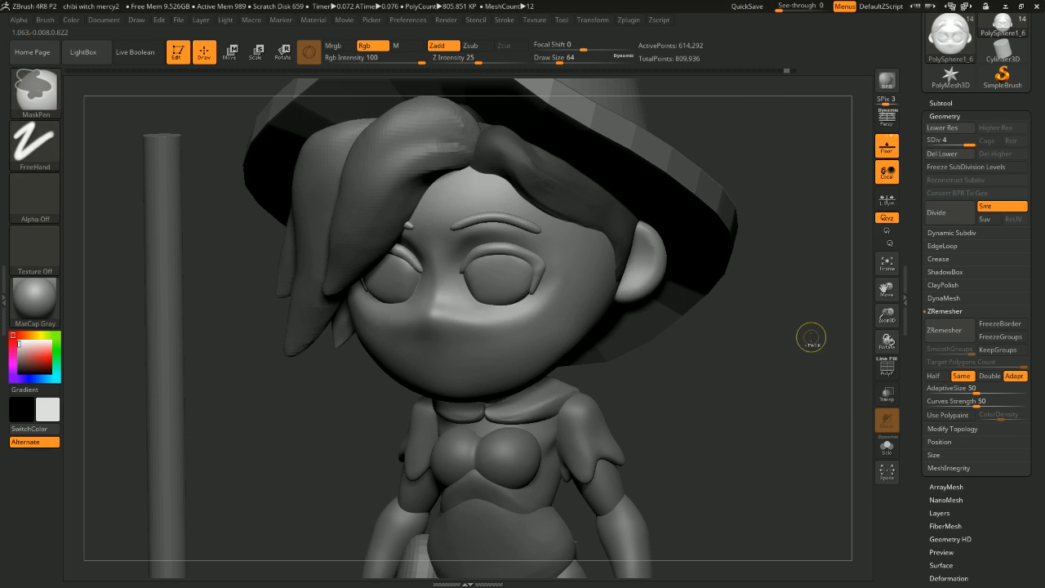
pyautogui.keyDown('ctrl'); pyautogui.click(810, 334); pyautogui.keyUp('ctrl')
# Step: Smooth the unmasked hair above the temple and switch to the ClayBuildup brush
pyautogui.press('shift')
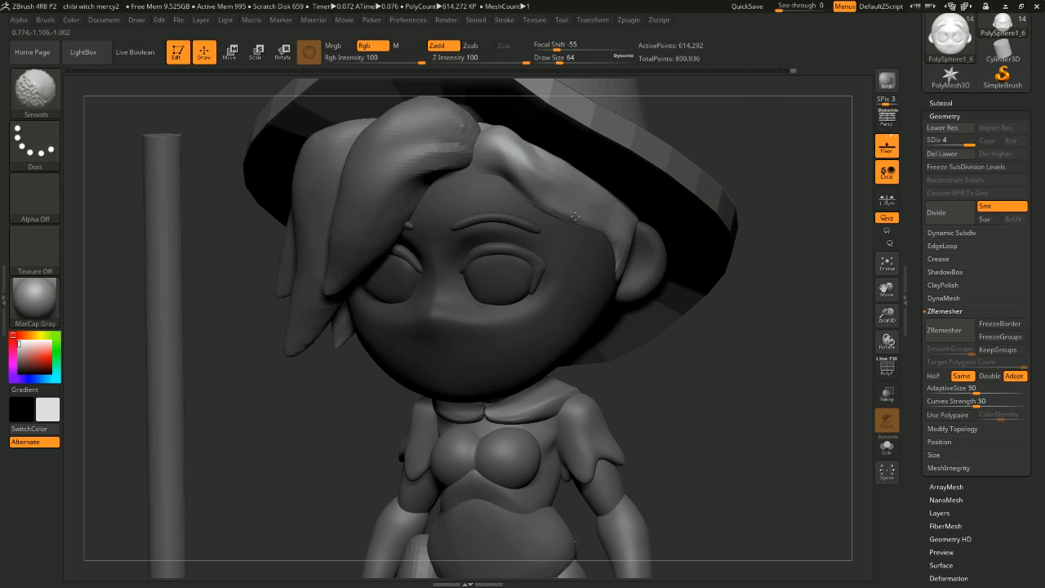
pyautogui.moveTo(801, 349)
pyautogui.mouseDown()
pyautogui.moveTo(784, 252)
pyautogui.moveTo(831, 250)
pyautogui.mouseUp()
pyautogui.press('b')
pyautogui.press('c')
pyautogui.press('b')
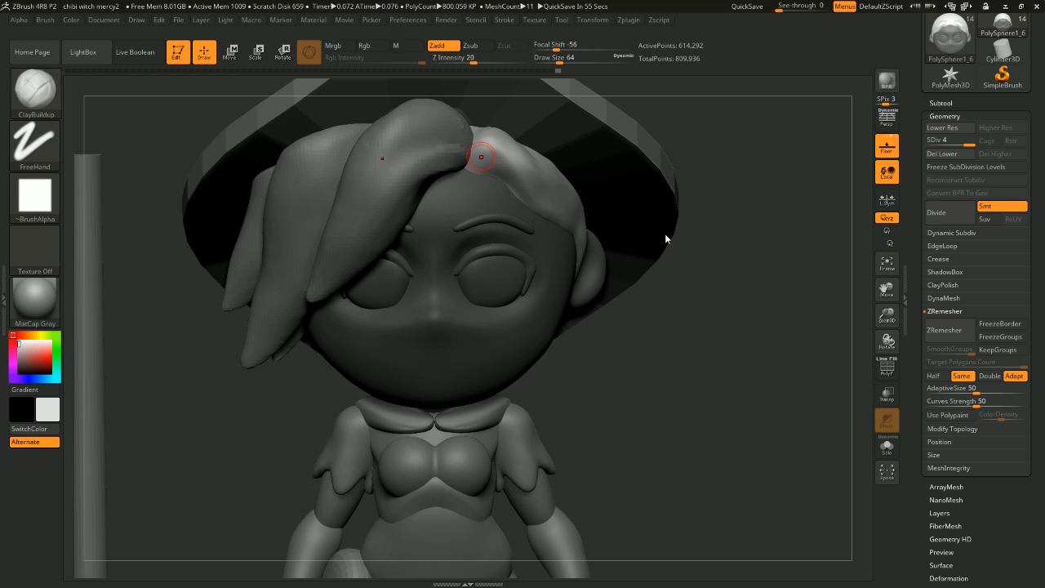
# Step: Smooth the unmasked swept hair from the parting above the forehead toward the ear
pyautogui.moveTo(773, 170)
pyautogui.mouseDown()
pyautogui.moveTo(793, 203)
pyautogui.moveTo(801, 189)
pyautogui.moveTo(744, 220)
pyautogui.mouseUp()
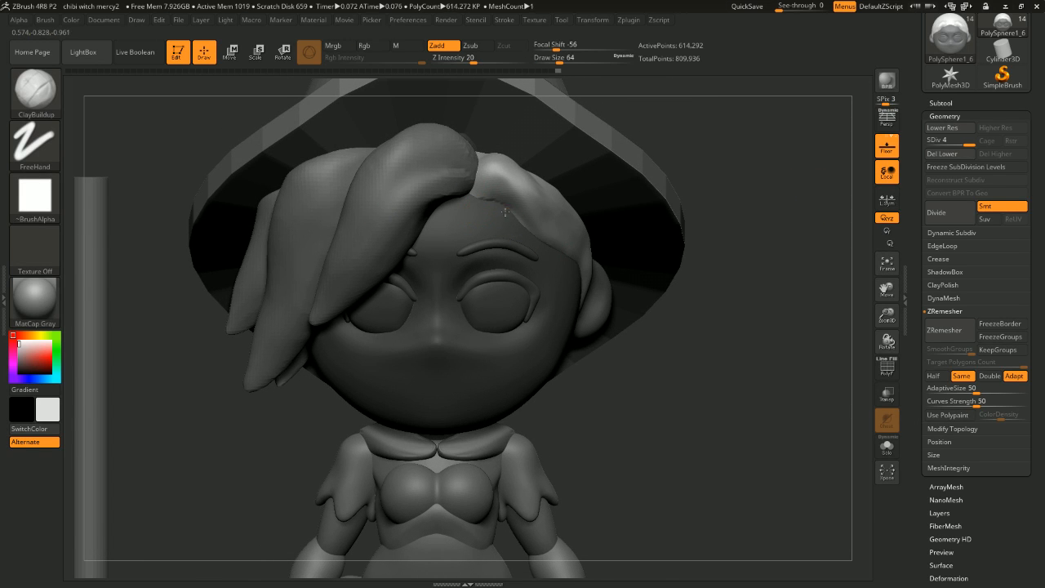
pyautogui.moveTo(505, 212); pyautogui.dragTo(504, 211)
pyautogui.moveTo(760, 246)
pyautogui.mouseDown()
pyautogui.moveTo(808, 196)
pyautogui.moveTo(805, 182)
pyautogui.mouseUp()
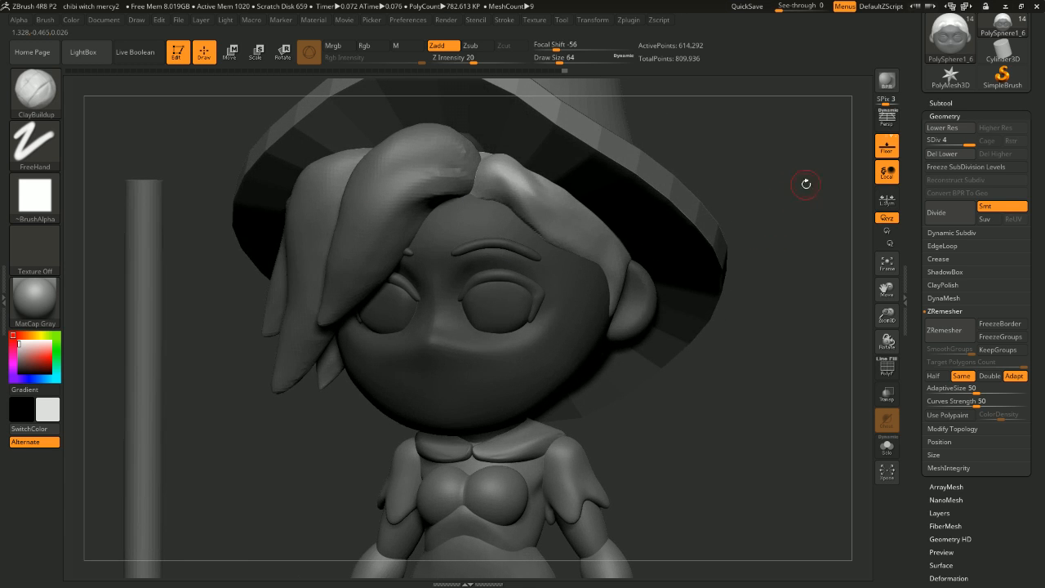
pyautogui.moveTo(785, 146); pyautogui.dragTo(706, 164)
pyautogui.moveTo(510, 184)
pyautogui.keyDown('shift'); pyautogui.mouseDown()
pyautogui.moveTo(499, 191)
pyautogui.moveTo(563, 245)
pyautogui.mouseUp(); pyautogui.keyUp('shift')
pyautogui.moveTo(776, 228)
pyautogui.mouseDown()
pyautogui.moveTo(747, 218)
pyautogui.moveTo(752, 199)
pyautogui.mouseUp()
pyautogui.moveTo(787, 167); pyautogui.dragTo(775, 174)
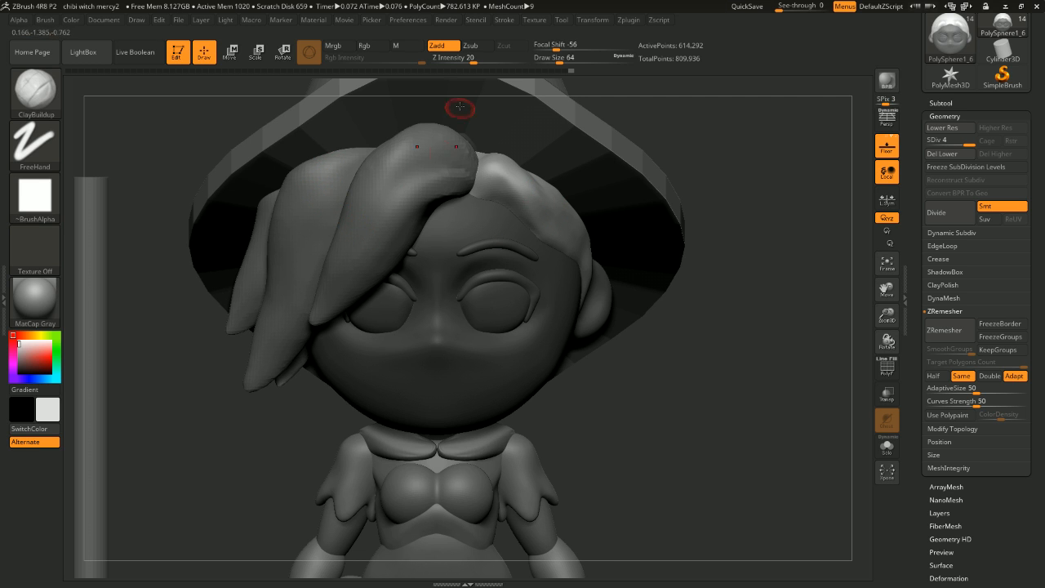
# Step: Examine the hair and face from the front and the bangs side to judge the overall shape
pyautogui.moveTo(712, 345)
pyautogui.keyDown('alt'); pyautogui.mouseDown()
pyautogui.moveTo(737, 306)
pyautogui.moveTo(761, 319)
pyautogui.mouseUp(); pyautogui.keyUp('alt')
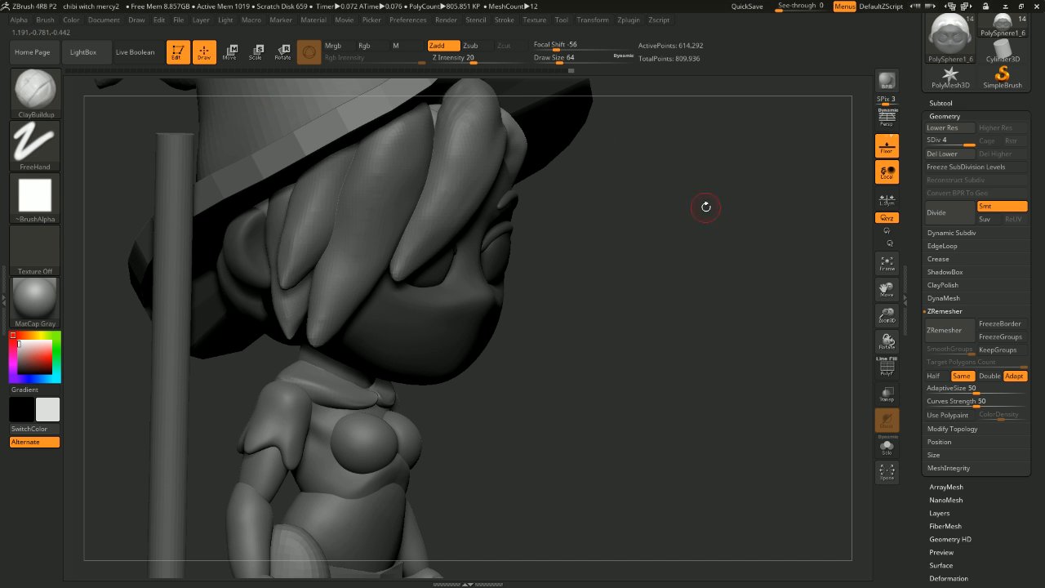
pyautogui.keyDown('alt'); pyautogui.moveTo(723, 162); pyautogui.dragTo(710, 206); pyautogui.keyUp('alt')
pyautogui.moveTo(764, 226)
pyautogui.keyDown('alt'); pyautogui.mouseDown()
pyautogui.moveTo(779, 182)
pyautogui.moveTo(642, 144)
pyautogui.mouseUp(); pyautogui.keyUp('alt')
pyautogui.moveTo(765, 139); pyautogui.dragTo(719, 142)
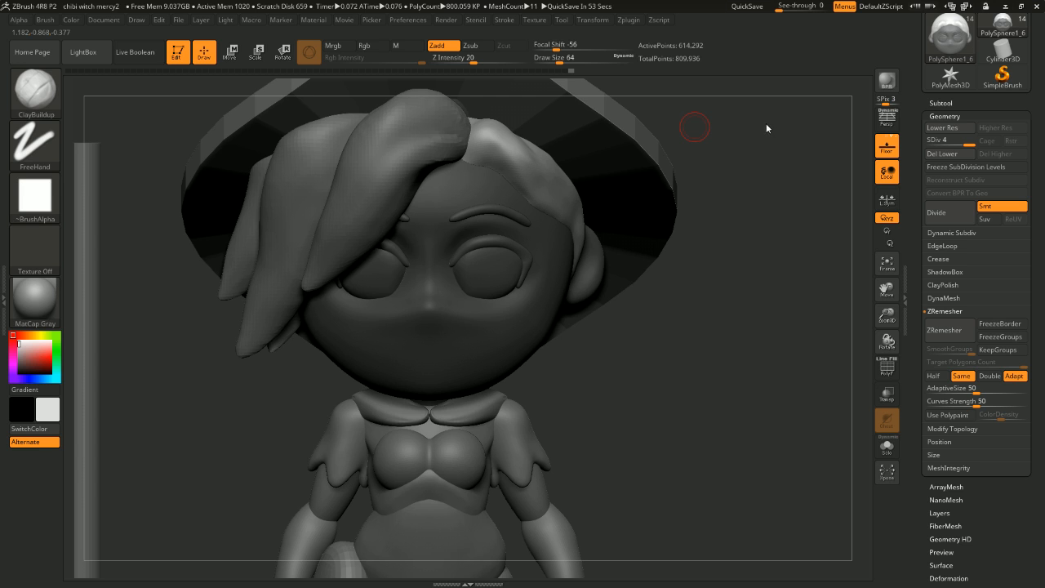
pyautogui.moveTo(165, 321)
pyautogui.mouseDown()
pyautogui.moveTo(177, 319)
pyautogui.moveTo(175, 344)
pyautogui.moveTo(163, 321)
pyautogui.mouseUp()
pyautogui.moveTo(260, 292); pyautogui.dragTo(215, 334)
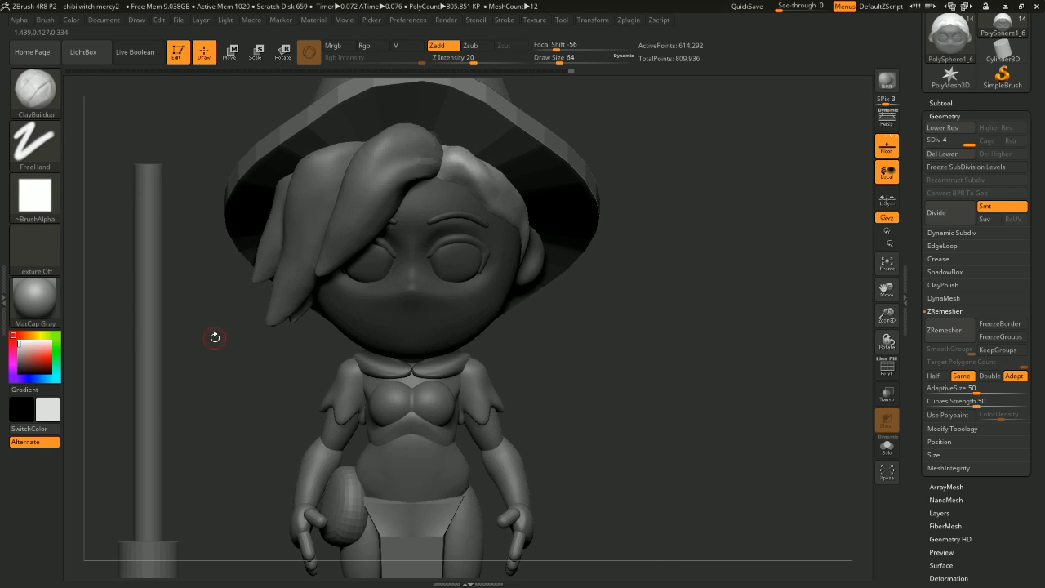
pyautogui.moveTo(693, 288); pyautogui.dragTo(740, 286)
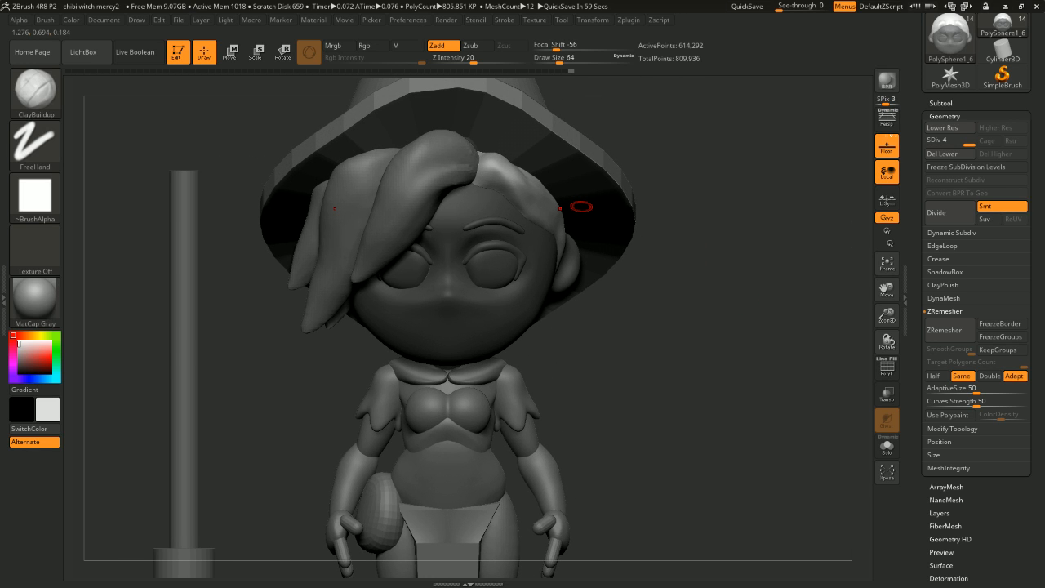
# Step: Build up the swept hair beside the parting with ClayBuildup strokes and smooth it along the hairline
pyautogui.moveTo(733, 178); pyautogui.dragTo(700, 214)
pyautogui.moveTo(467, 210); pyautogui.dragTo(529, 222)
pyautogui.moveTo(663, 189)
pyautogui.mouseDown()
pyautogui.moveTo(654, 196)
pyautogui.moveTo(703, 206)
pyautogui.moveTo(653, 211)
pyautogui.mouseUp()
pyautogui.keyDown('shift'); pyautogui.moveTo(501, 195); pyautogui.dragTo(499, 199); pyautogui.keyUp('shift')
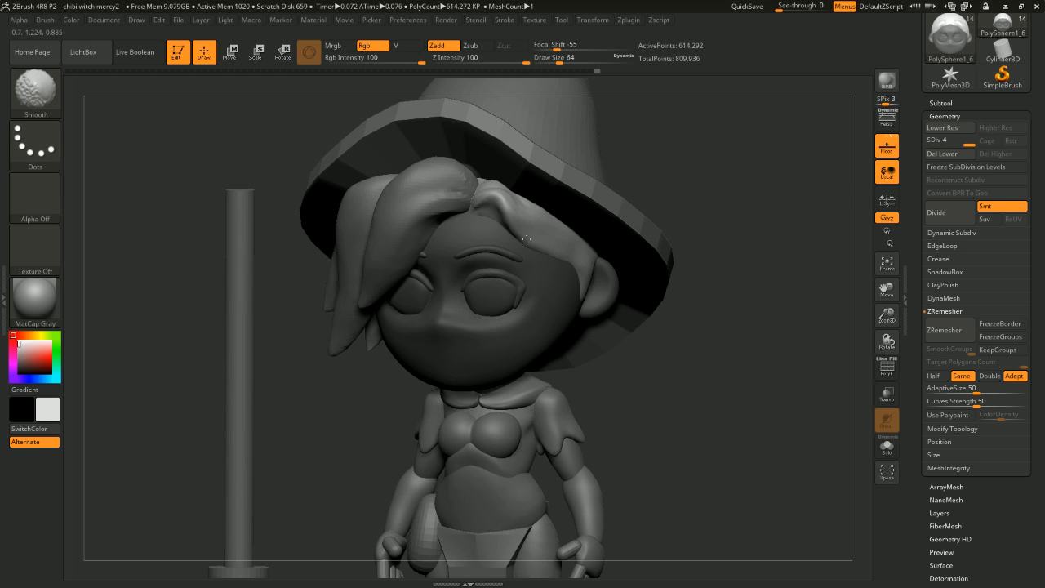
pyautogui.moveTo(527, 240); pyautogui.dragTo(557, 257, button='right')
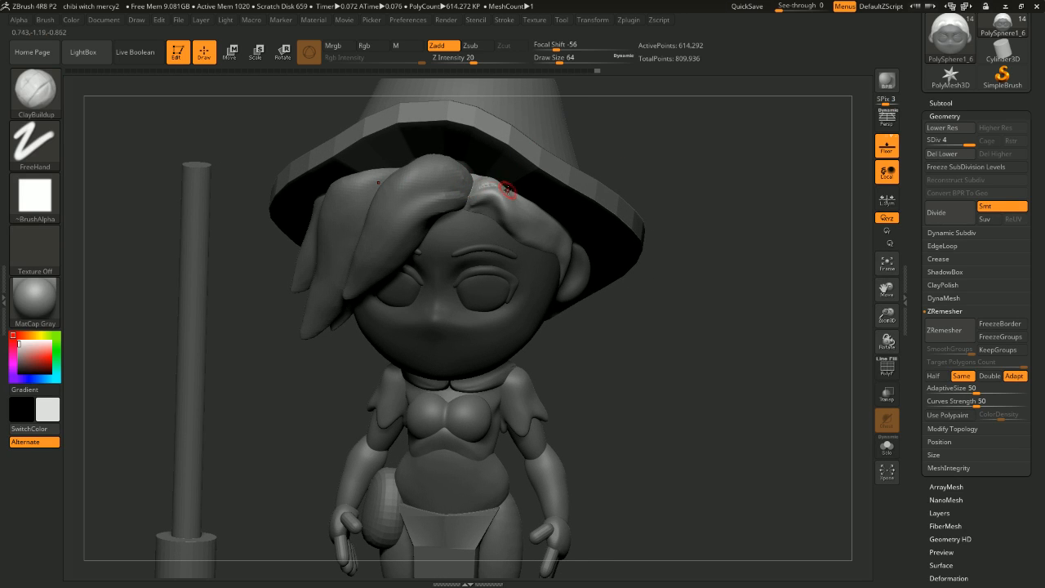
# Step: Raise the draw size to 90, add clay along the hair above the temple, and smooth the new volume
pyautogui.moveTo(658, 196); pyautogui.dragTo(617, 179, button='right')
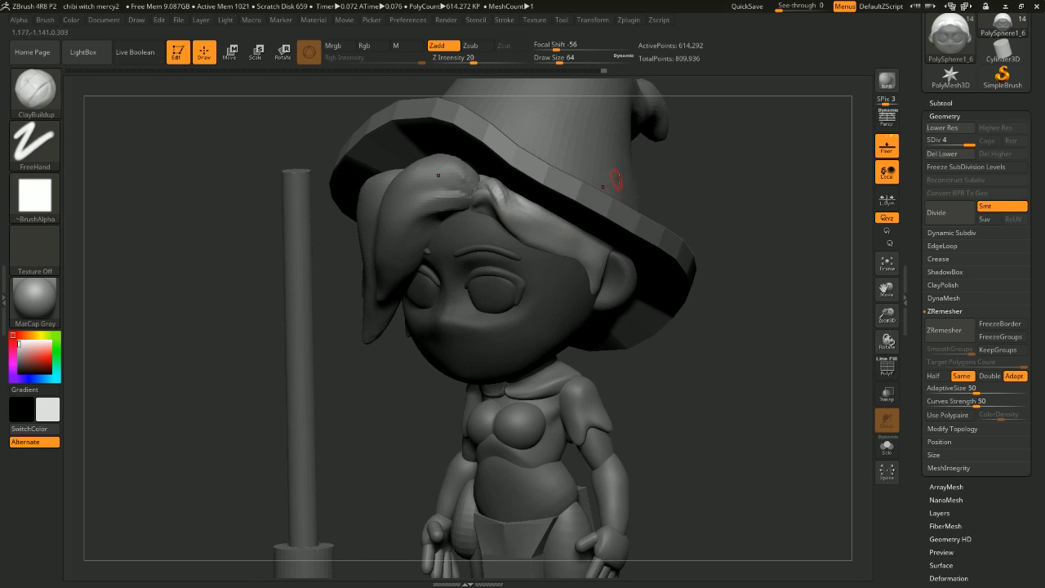
pyautogui.rightClick(691, 171)
pyautogui.rightClick(706, 174)
pyautogui.moveTo(696, 173); pyautogui.dragTo(700, 173)
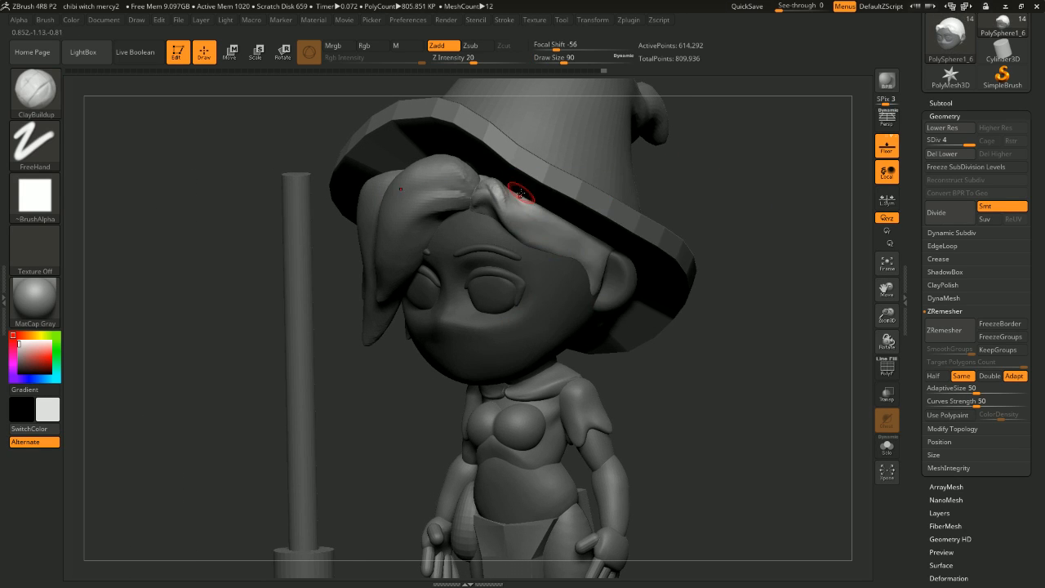
pyautogui.moveTo(513, 210)
pyautogui.mouseDown()
pyautogui.moveTo(548, 245)
pyautogui.moveTo(532, 239)
pyautogui.moveTo(543, 235)
pyautogui.moveTo(539, 243)
pyautogui.mouseUp()
pyautogui.moveTo(695, 213)
pyautogui.mouseDown(button='right')
pyautogui.moveTo(754, 191)
pyautogui.moveTo(719, 186)
pyautogui.mouseUp(button='right')
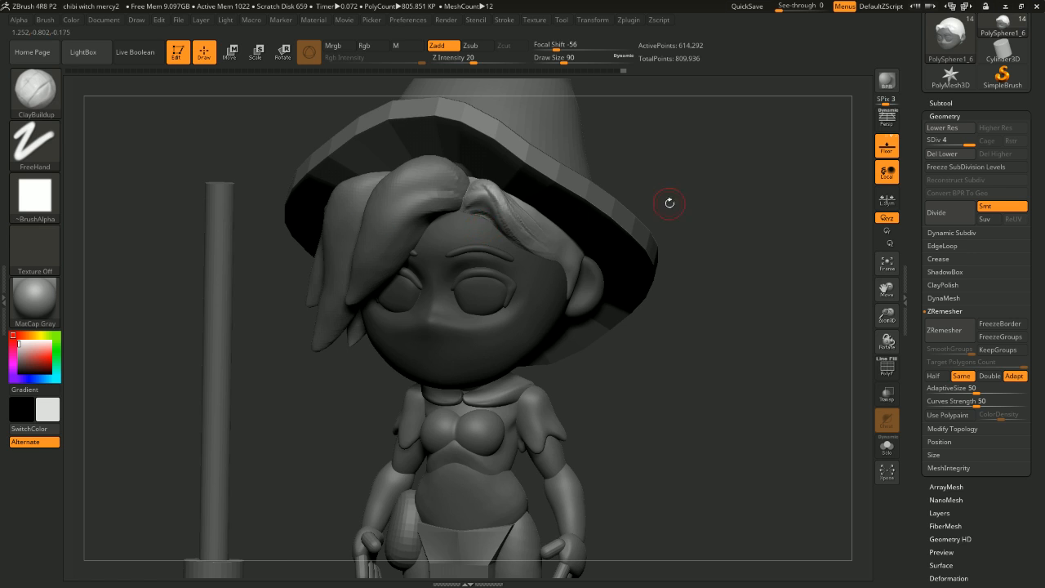
pyautogui.moveTo(670, 203); pyautogui.dragTo(699, 203)
pyautogui.keyDown('shift'); pyautogui.moveTo(469, 205); pyautogui.dragTo(506, 228); pyautogui.keyUp('shift')
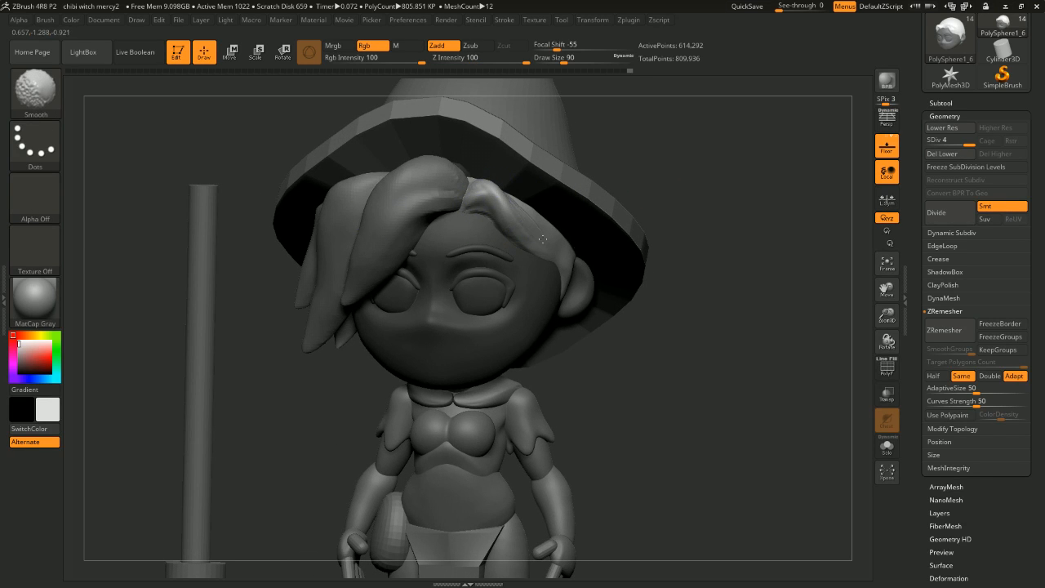
pyautogui.moveTo(524, 240); pyautogui.dragTo(546, 216, button='right')
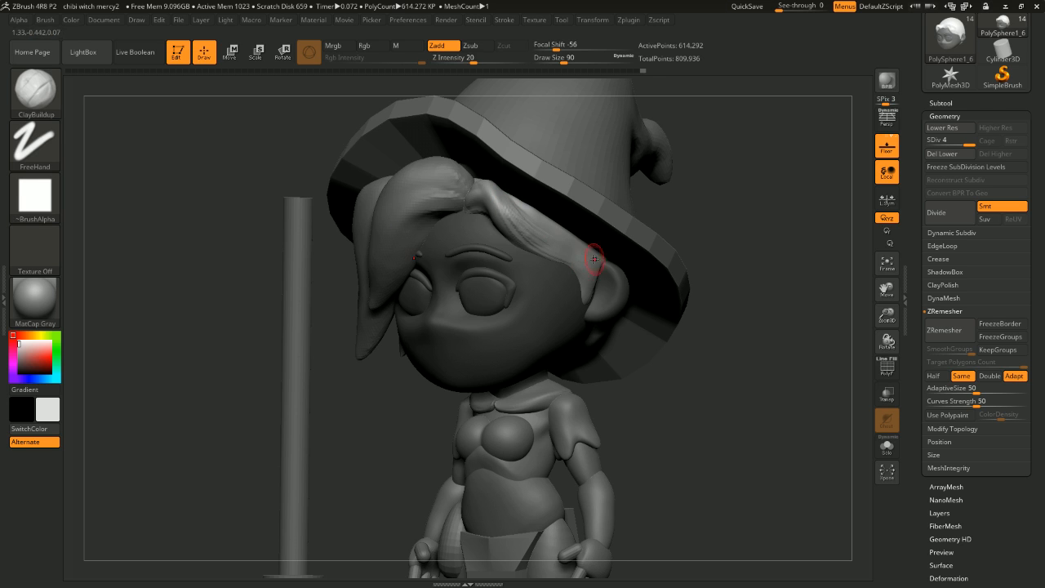
# Step: Thicken the swept hair between the parting and the ear with more clay and smooth its front edge
pyautogui.moveTo(561, 211)
pyautogui.mouseDown()
pyautogui.moveTo(541, 198)
pyautogui.moveTo(554, 227)
pyautogui.moveTo(523, 212)
pyautogui.mouseUp()
pyautogui.moveTo(773, 218); pyautogui.dragTo(798, 197)
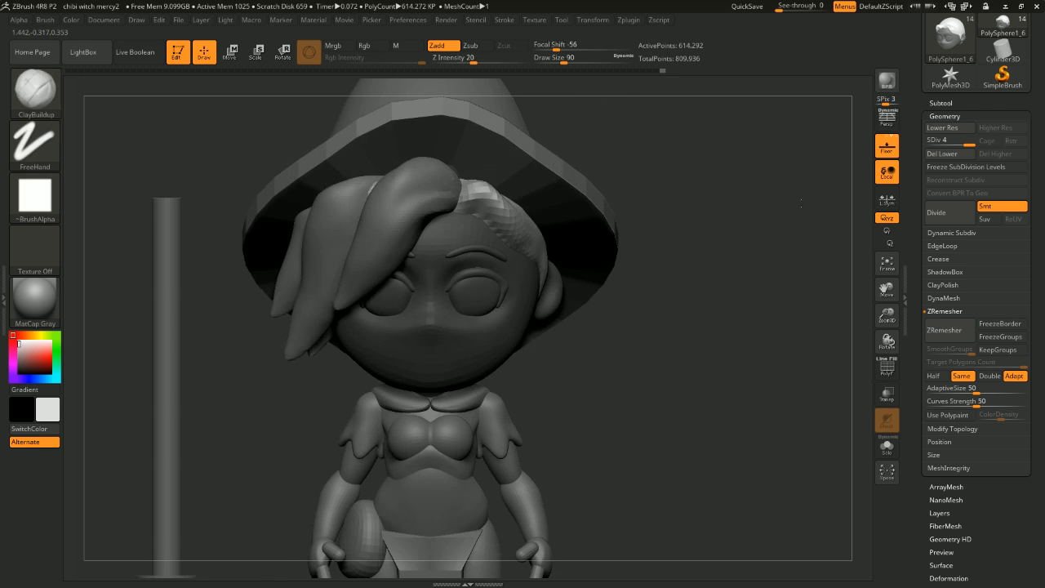
pyautogui.moveTo(764, 241); pyautogui.dragTo(754, 240)
pyautogui.moveTo(740, 198)
pyautogui.mouseDown()
pyautogui.moveTo(744, 187)
pyautogui.moveTo(760, 283)
pyautogui.moveTo(777, 279)
pyautogui.moveTo(781, 245)
pyautogui.mouseUp()
pyautogui.press('shift')
pyautogui.keyDown('shift'); pyautogui.moveTo(454, 209); pyautogui.dragTo(478, 219); pyautogui.keyUp('shift')
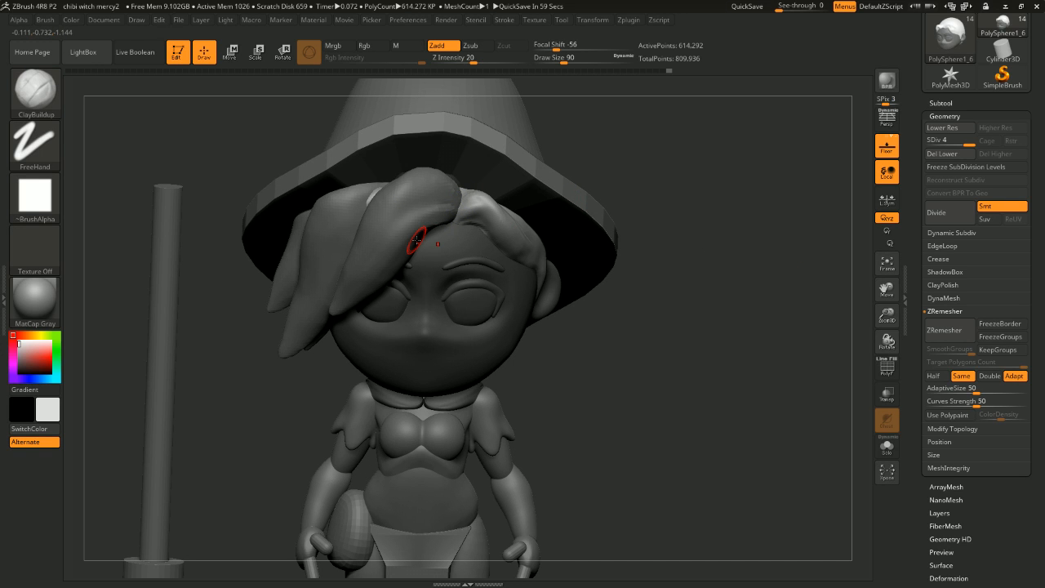
# Step: Switch to the bangs subtool, isolate and mask the large middle strand, show all strands again, and invert the mask
pyautogui.moveTo(738, 226); pyautogui.dragTo(285, 226)
pyautogui.moveTo(580, 206); pyautogui.dragTo(737, 238)
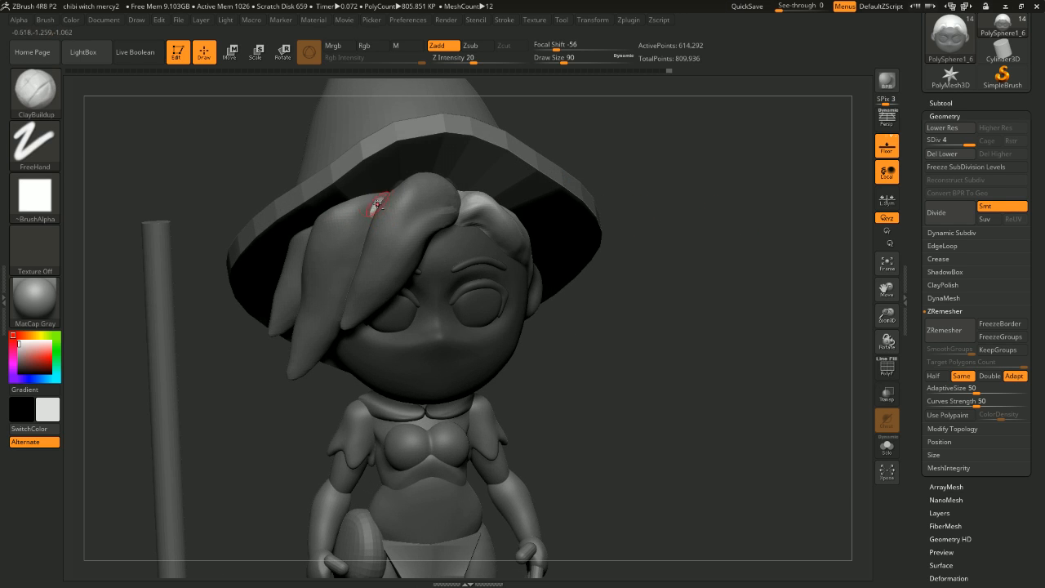
pyautogui.moveTo(604, 208); pyautogui.dragTo(736, 210)
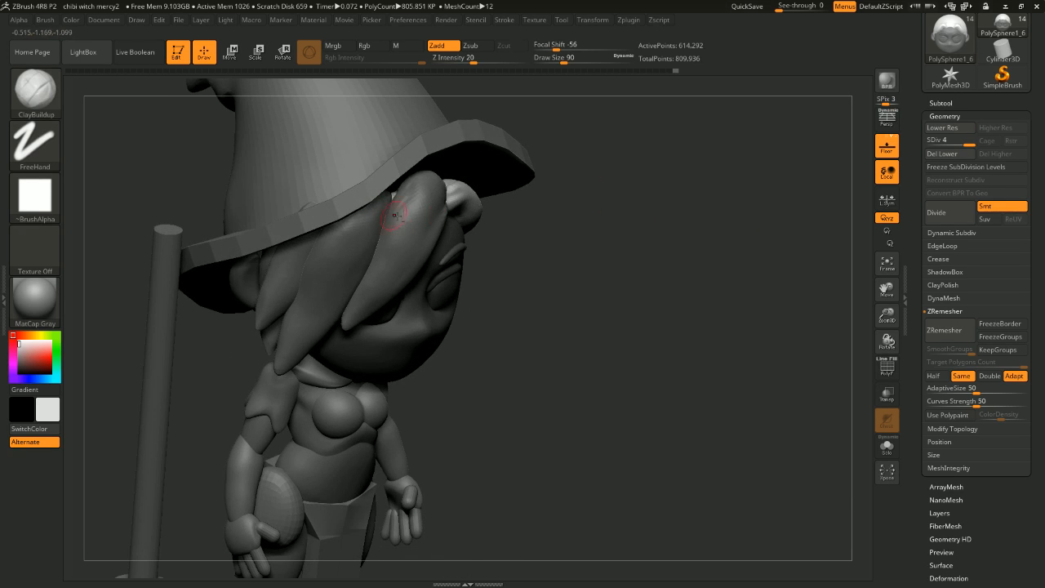
pyautogui.moveTo(564, 196); pyautogui.dragTo(639, 187)
pyautogui.moveTo(713, 212); pyautogui.dragTo(808, 254)
pyautogui.press('ctrl')
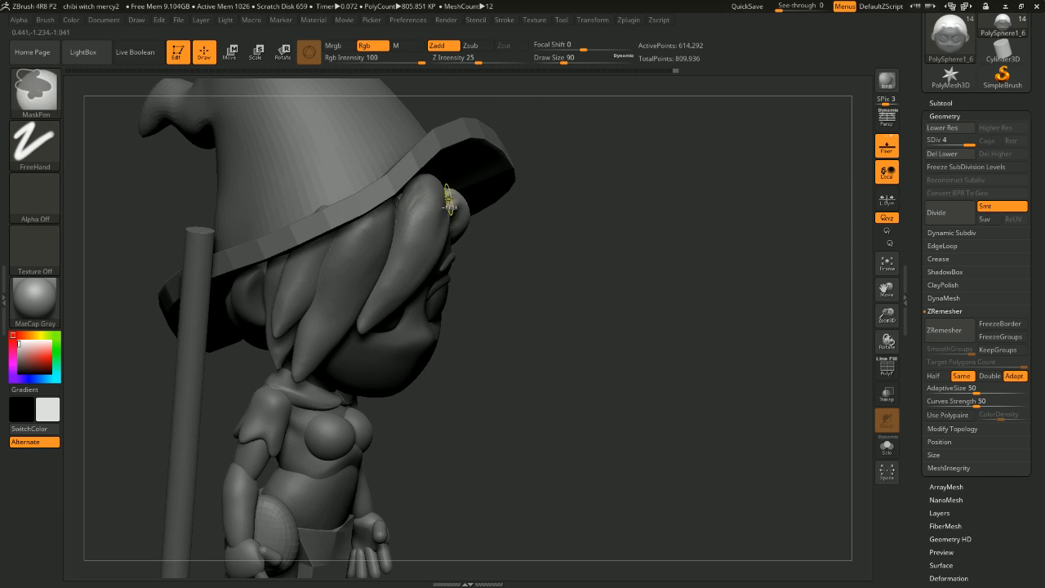
pyautogui.keyDown('alt'); pyautogui.click(365, 252); pyautogui.keyUp('alt')
pyautogui.moveTo(474, 245); pyautogui.dragTo(540, 246)
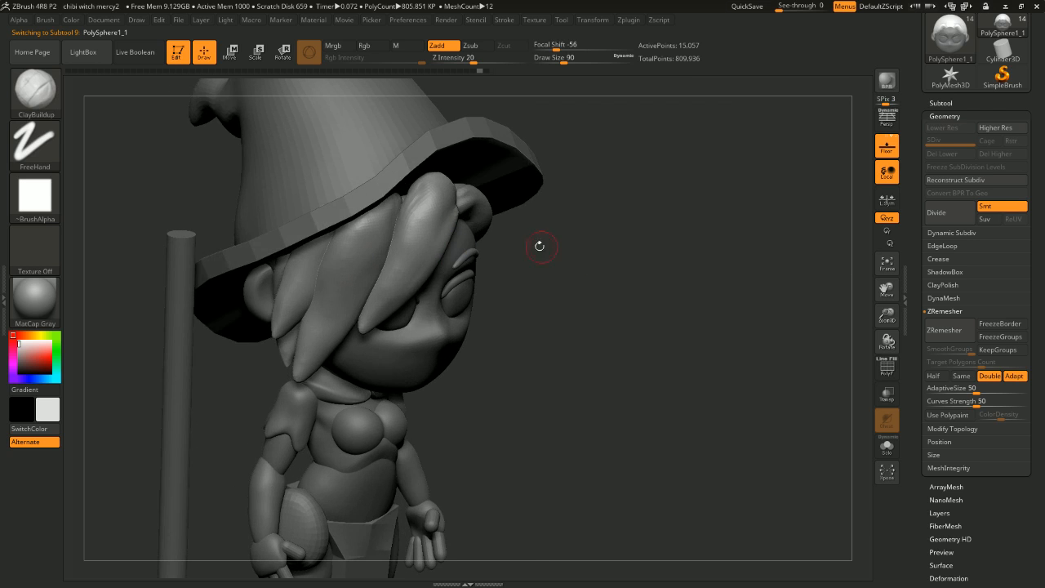
pyautogui.keyDown('ctrl'); pyautogui.keyDown('shift'); pyautogui.click(356, 256); pyautogui.keyUp('shift'); pyautogui.keyUp('ctrl')
pyautogui.keyDown('ctrl'); pyautogui.click(609, 319); pyautogui.keyUp('ctrl')
pyautogui.keyDown('ctrl'); pyautogui.keyDown('shift'); pyautogui.click(572, 269); pyautogui.keyUp('shift'); pyautogui.keyUp('ctrl')
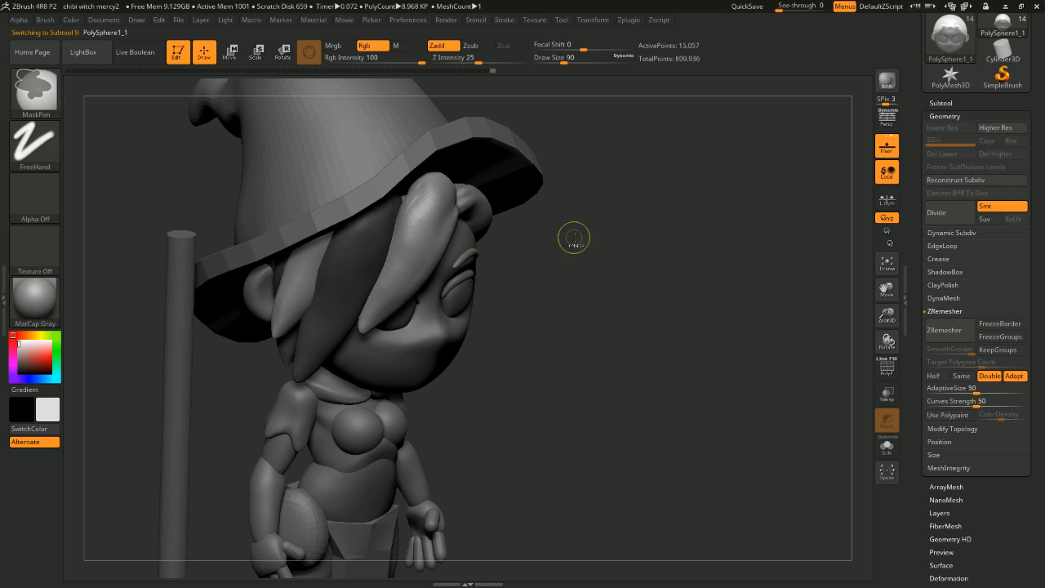
pyautogui.keyDown('ctrl'); pyautogui.keyDown('shift'); pyautogui.click(571, 211); pyautogui.keyUp('shift'); pyautogui.keyUp('ctrl')
# Step: Set the draw size to 318 and reshape the root of the unmasked middle strand with the Move brush
pyautogui.press('space')
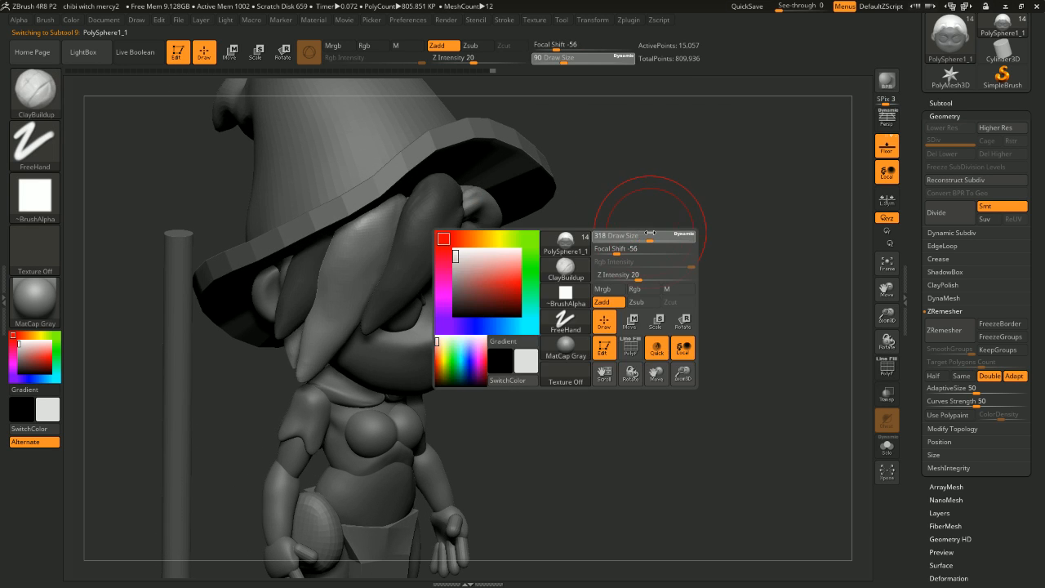
pyautogui.press('b')
pyautogui.press('m')
pyautogui.press('v')
pyautogui.moveTo(597, 204); pyautogui.dragTo(661, 203)
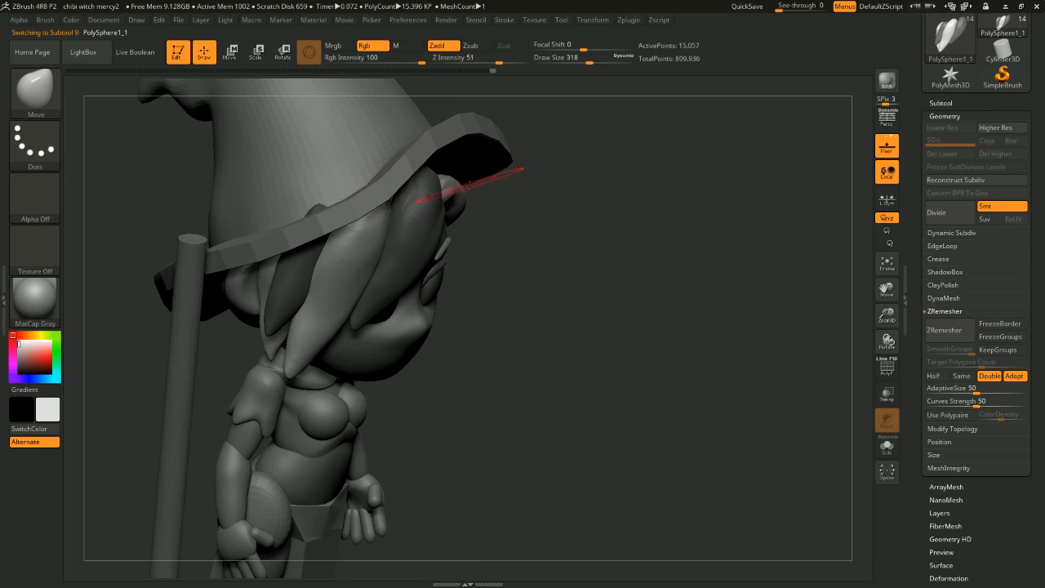
pyautogui.moveTo(469, 185); pyautogui.dragTo(392, 188)
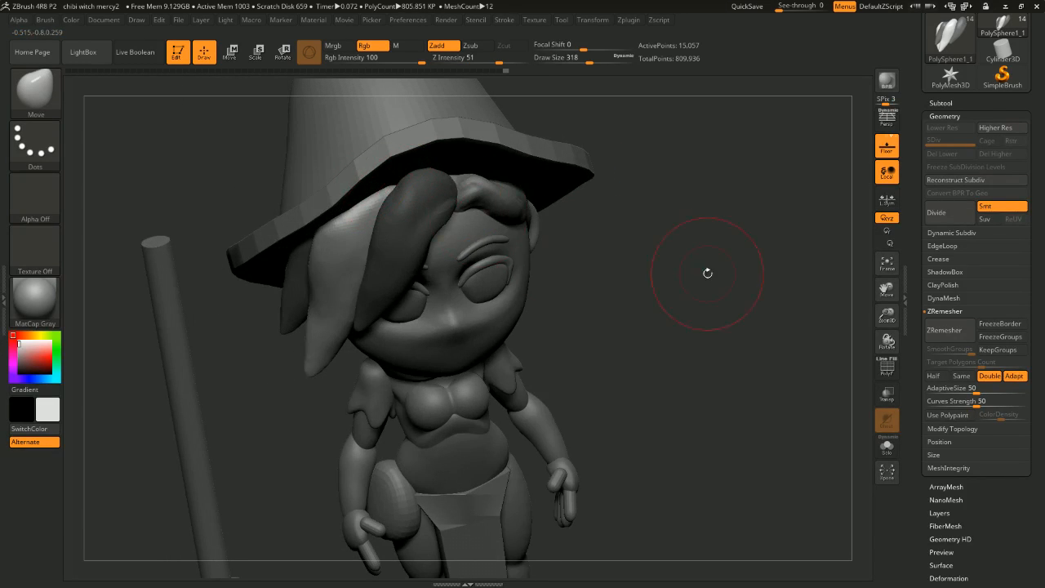
pyautogui.moveTo(707, 273)
pyautogui.mouseDown()
pyautogui.moveTo(747, 267)
pyautogui.moveTo(712, 266)
pyautogui.mouseUp()
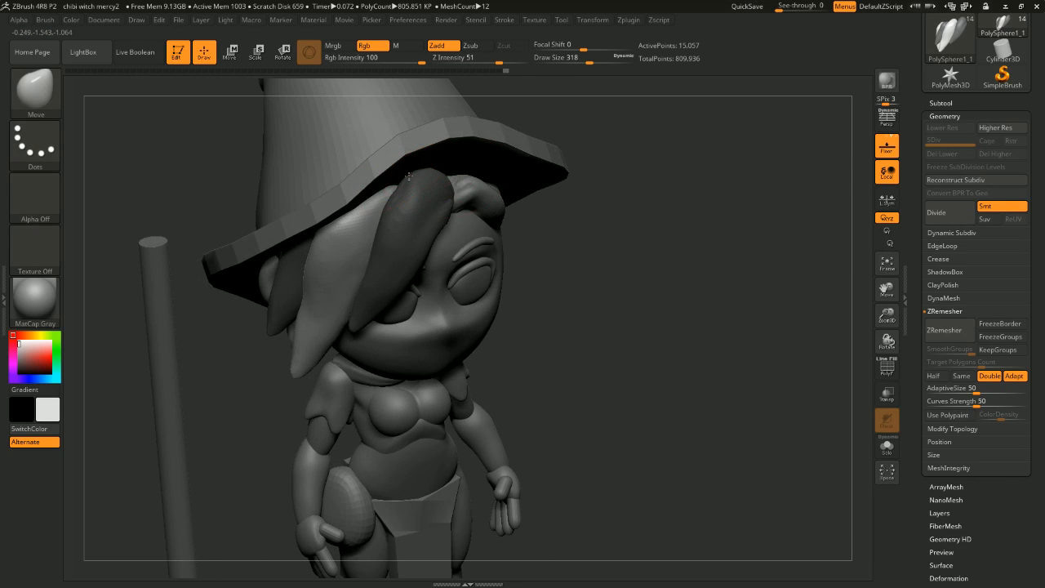
pyautogui.moveTo(651, 244)
pyautogui.mouseDown()
pyautogui.moveTo(776, 263)
pyautogui.moveTo(744, 268)
pyautogui.moveTo(728, 205)
pyautogui.mouseUp()
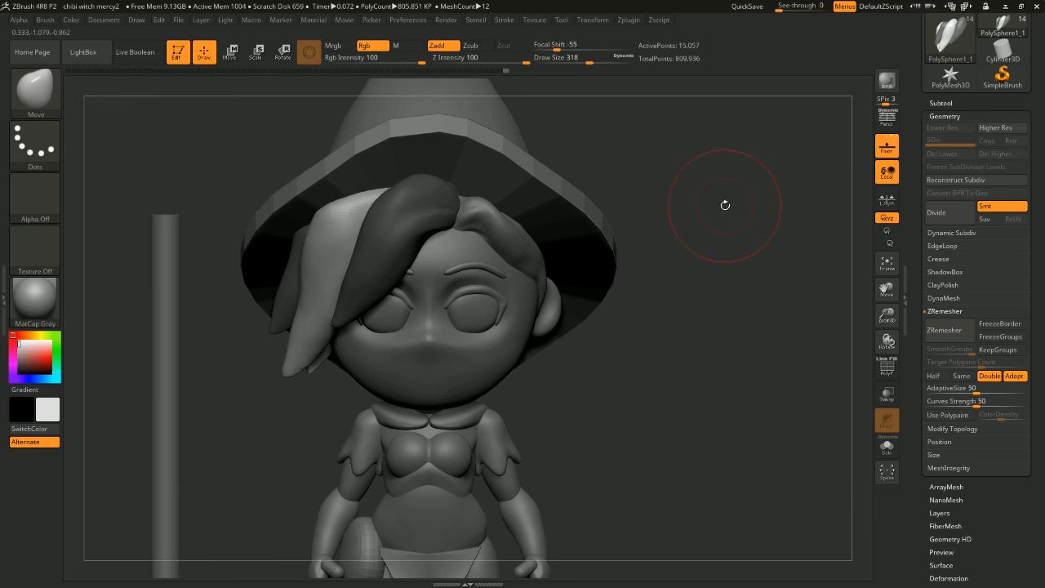
pyautogui.moveTo(600, 212)
pyautogui.mouseDown()
pyautogui.moveTo(699, 214)
pyautogui.moveTo(694, 199)
pyautogui.mouseUp()
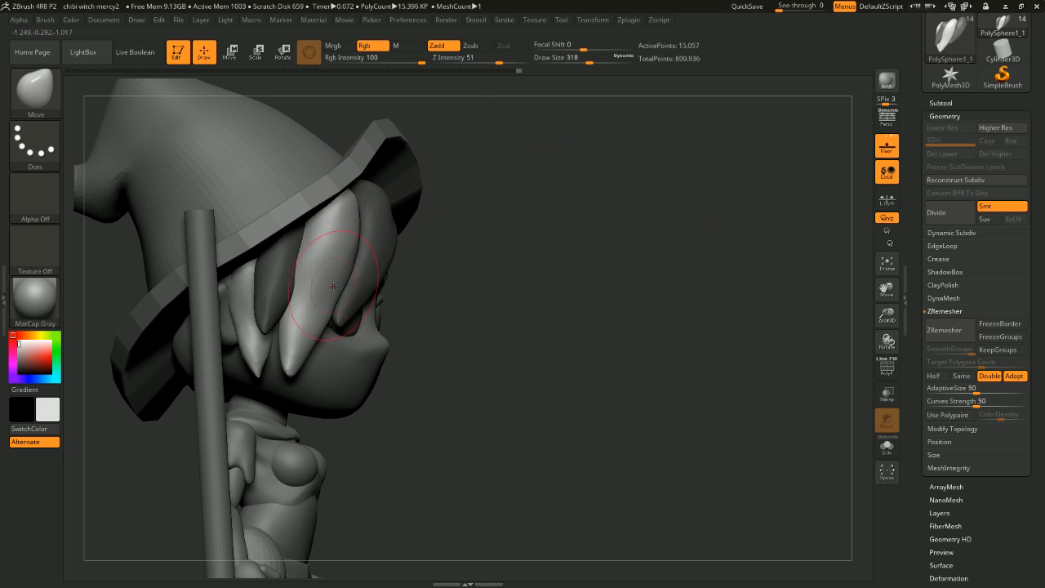
# Step: Invert the mask to protect the middle strand and adjust the neighbouring bang strands with the Move brush
pyautogui.moveTo(546, 299); pyautogui.dragTo(678, 303)
pyautogui.press('ctrl')
pyautogui.moveTo(733, 269)
pyautogui.mouseDown()
pyautogui.moveTo(536, 240)
pyautogui.moveTo(419, 292)
pyautogui.mouseUp()
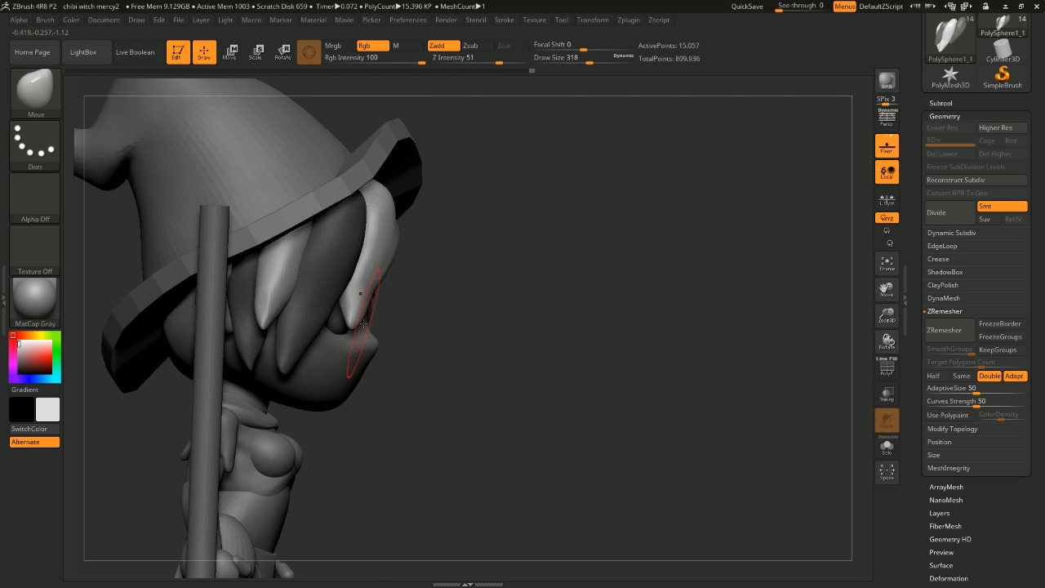
pyautogui.moveTo(457, 300); pyautogui.dragTo(549, 303)
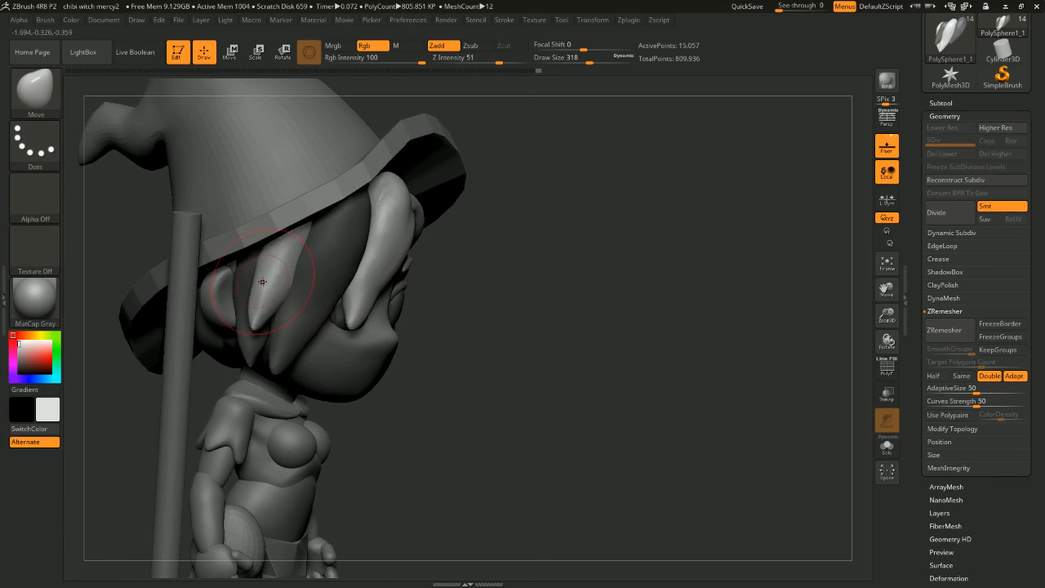
pyautogui.moveTo(264, 281)
pyautogui.mouseDown()
pyautogui.moveTo(269, 290)
pyautogui.moveTo(267, 274)
pyautogui.mouseUp()
pyautogui.moveTo(527, 325)
pyautogui.mouseDown()
pyautogui.moveTo(601, 332)
pyautogui.moveTo(446, 294)
pyautogui.moveTo(633, 306)
pyautogui.moveTo(699, 283)
pyautogui.mouseUp()
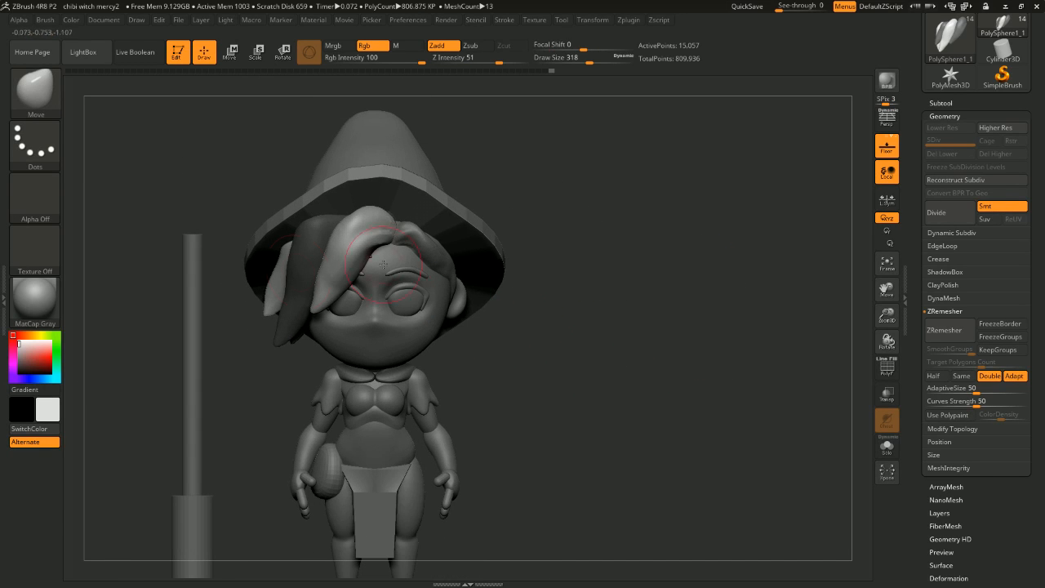
# Step: Try to pull the tip of the outer bang strand inward, and undo the move
pyautogui.moveTo(265, 309); pyautogui.dragTo(275, 287)
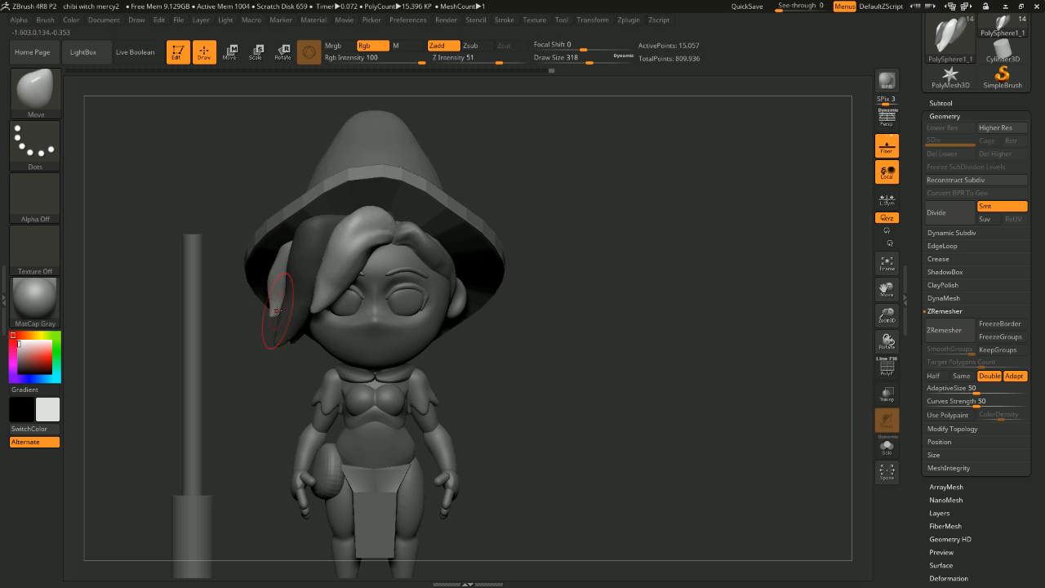
pyautogui.press('ctrl')
pyautogui.hotkey('ctrl', 'z')
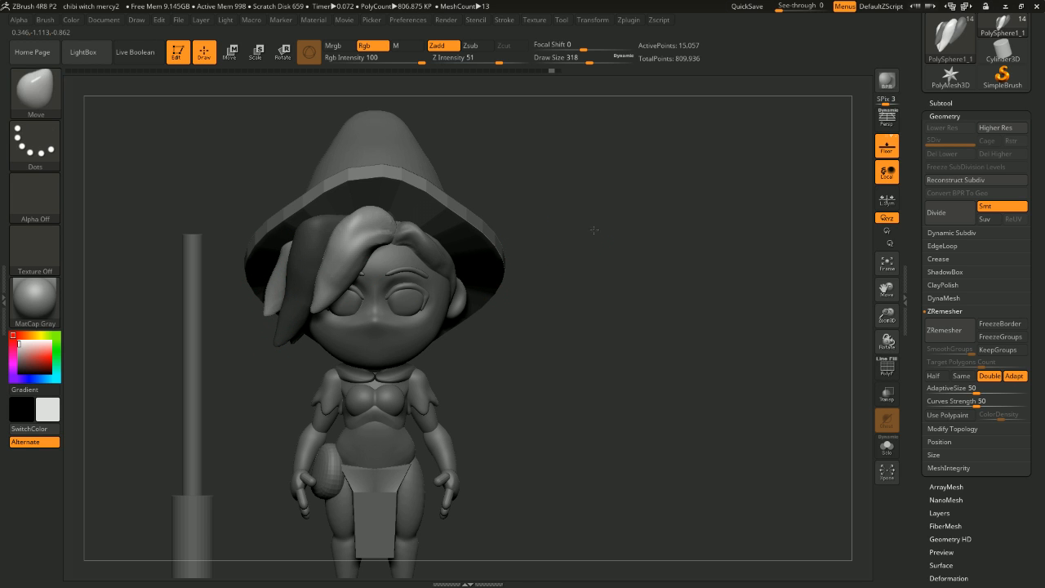
# Step: Try to divide the bangs mesh into a higher subdivision level, and undo the division
pyautogui.moveTo(593, 228)
pyautogui.keyDown('alt'); pyautogui.mouseDown()
pyautogui.moveTo(725, 252)
pyautogui.moveTo(744, 233)
pyautogui.mouseUp(); pyautogui.keyUp('alt')
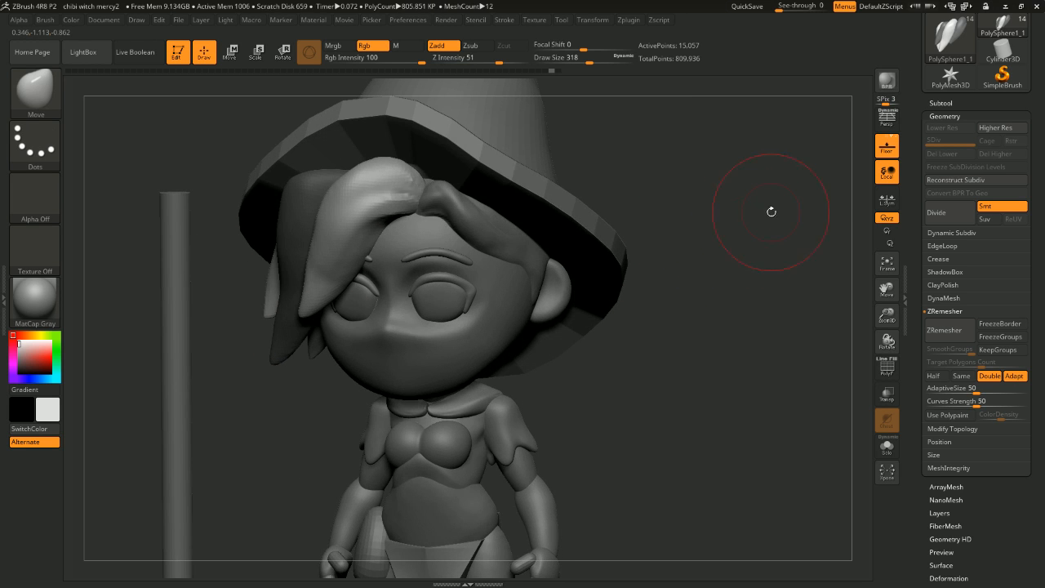
pyautogui.click(951, 217)
pyautogui.press('ctrl')
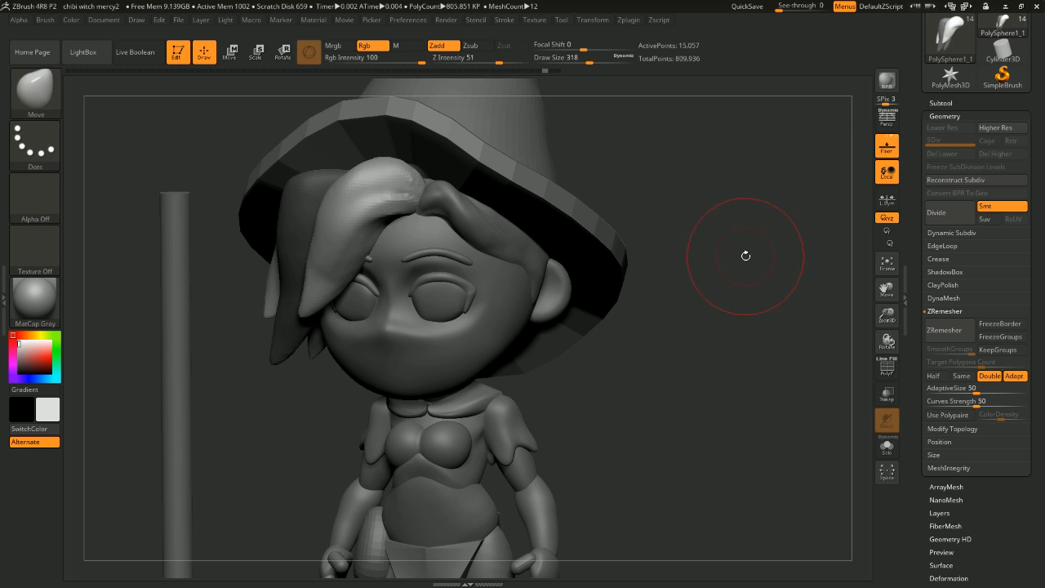
pyautogui.hotkey('ctrl', 'z')
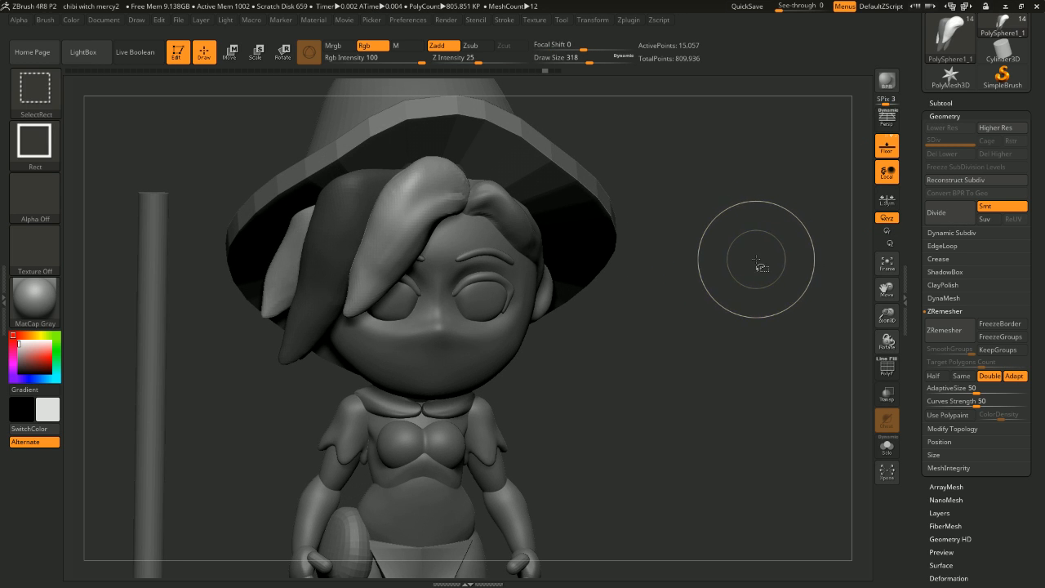
# Step: Clear the mask on the bangs and divide the mesh to subdivision level 2
pyautogui.hotkey('ctrl', 'shift', 'z')
pyautogui.hotkey('ctrl', 'z')
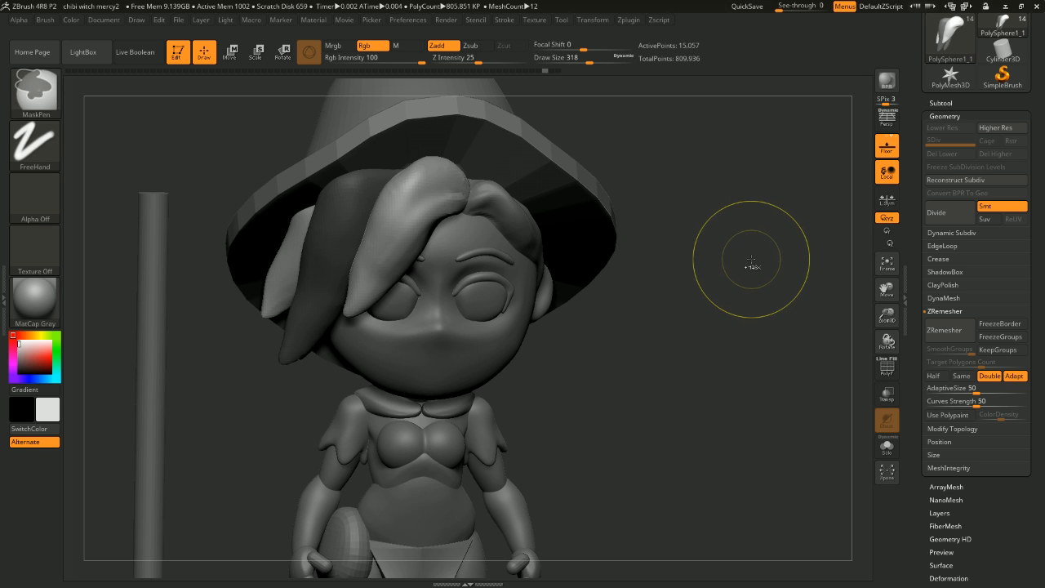
pyautogui.hotkey('ctrl', 'shift', 'z')
pyautogui.hotkey('ctrl', 'z')
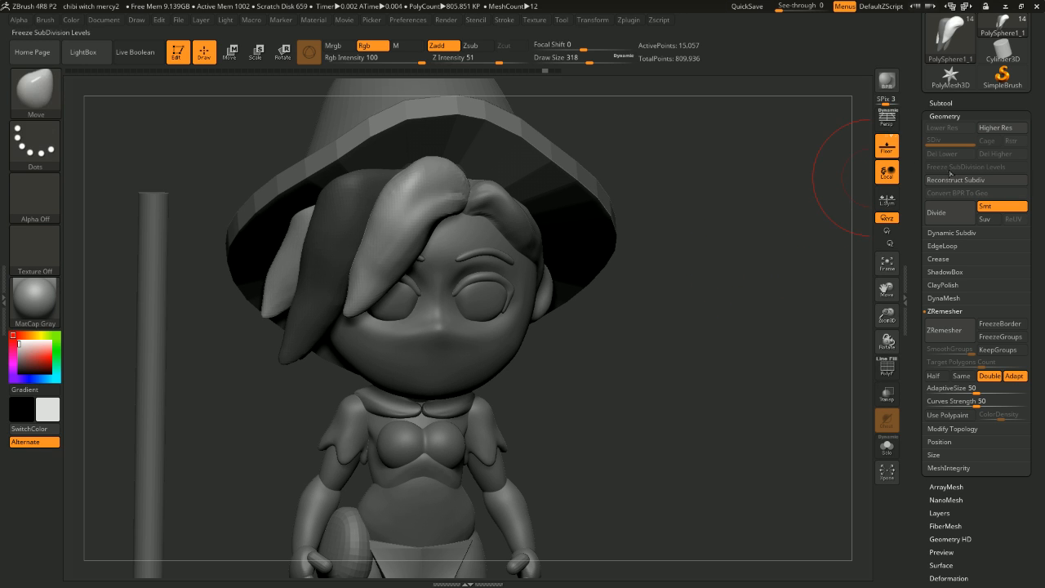
pyautogui.keyDown('ctrl'); pyautogui.moveTo(745, 209); pyautogui.dragTo(768, 238); pyautogui.keyUp('ctrl')
pyautogui.click(940, 213)
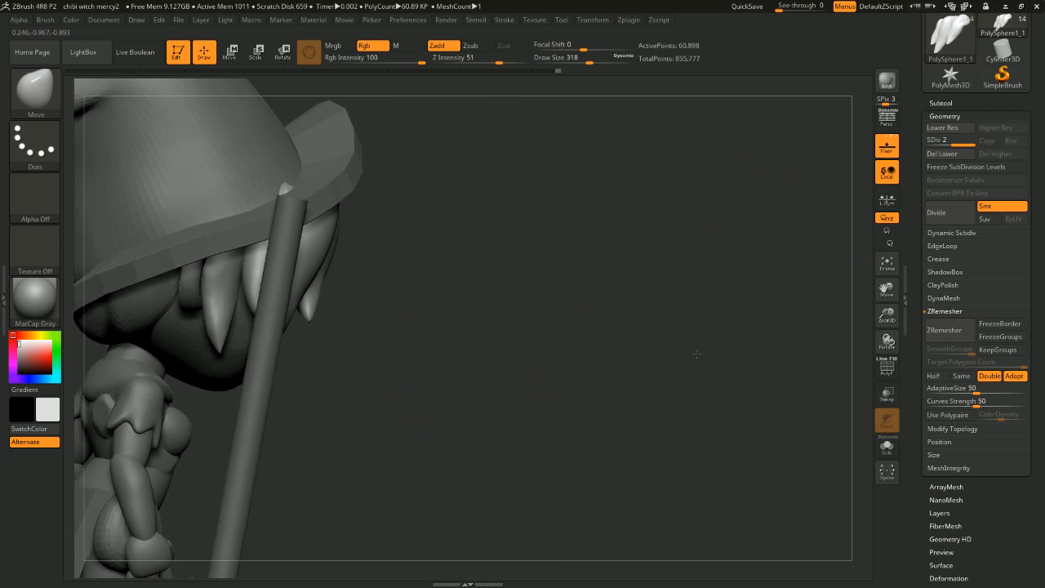
# Step: Smooth the outer bang strand down to its tip on the side of the head
pyautogui.keyDown('shift'); pyautogui.moveTo(198, 243); pyautogui.dragTo(222, 256); pyautogui.keyUp('shift')
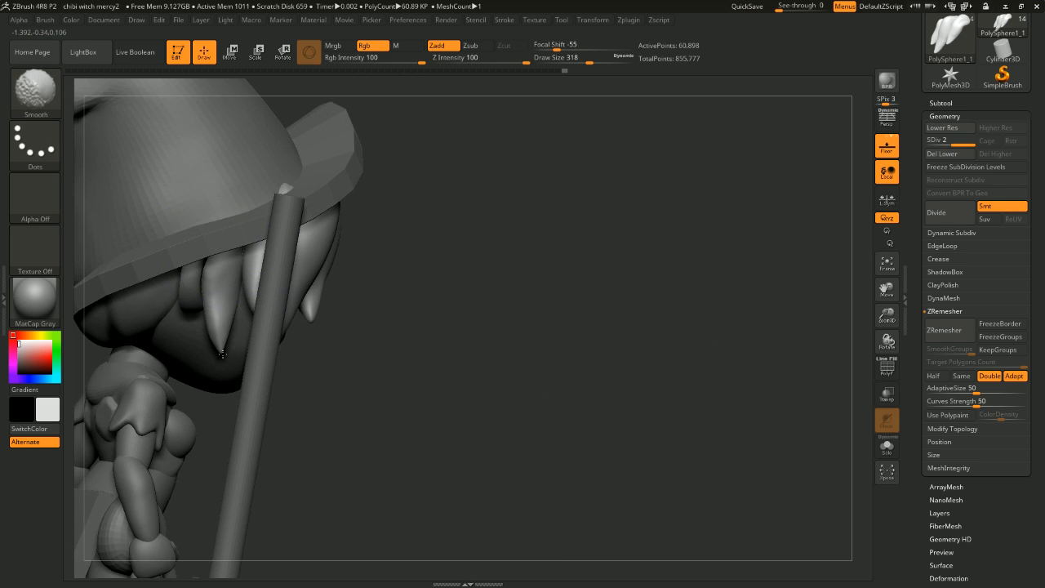
pyautogui.moveTo(620, 343); pyautogui.dragTo(457, 343)
pyautogui.keyDown('alt'); pyautogui.moveTo(735, 327); pyautogui.dragTo(770, 260); pyautogui.keyUp('alt')
pyautogui.keyDown('alt'); pyautogui.moveTo(620, 251); pyautogui.dragTo(688, 218); pyautogui.keyUp('alt')
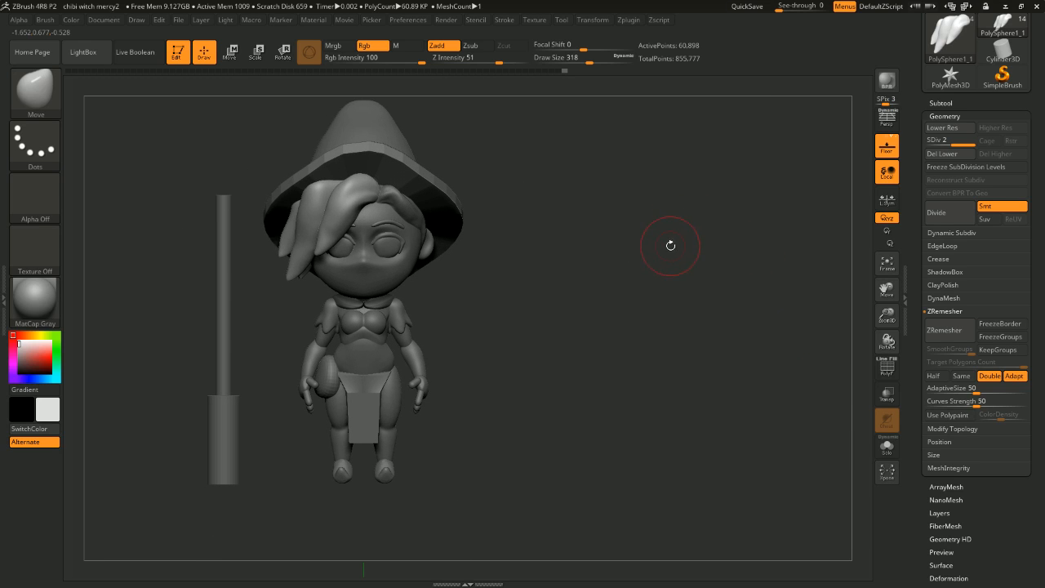
# Step: Examine the whole figure's proportions, outfit and bangs from the front and at an angle
pyautogui.keyDown('ctrl'); pyautogui.click(655, 289); pyautogui.keyUp('ctrl')
pyautogui.keyDown('ctrl'); pyautogui.click(658, 289); pyautogui.keyUp('ctrl')
pyautogui.keyDown('alt'); pyautogui.moveTo(658, 289); pyautogui.dragTo(677, 249); pyautogui.keyUp('alt')
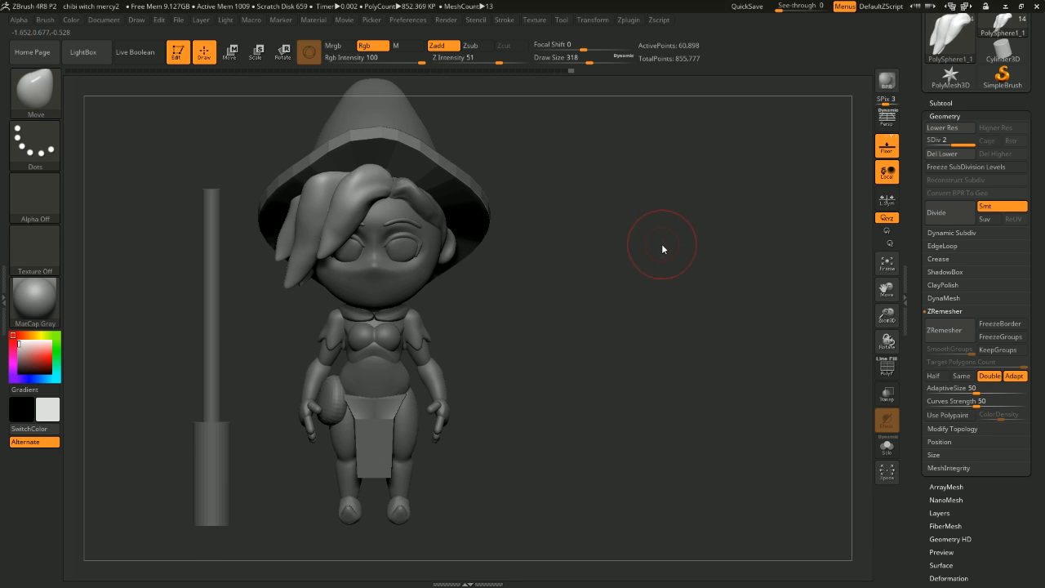
pyautogui.moveTo(662, 245); pyautogui.dragTo(687, 205)
pyautogui.moveTo(642, 239); pyautogui.dragTo(665, 240)
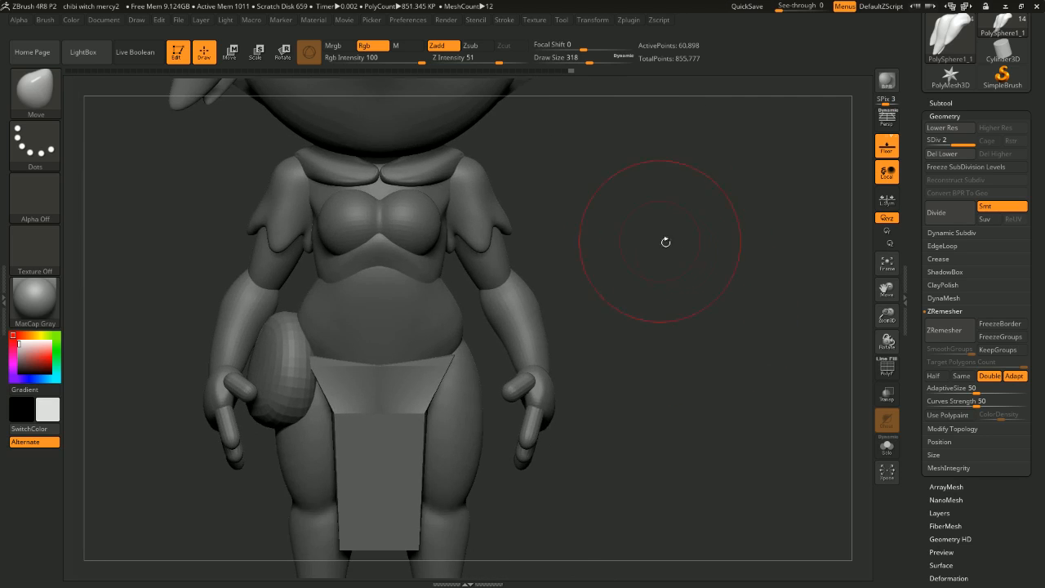
pyautogui.moveTo(719, 302)
pyautogui.mouseDown()
pyautogui.moveTo(668, 309)
pyautogui.moveTo(703, 290)
pyautogui.mouseUp()
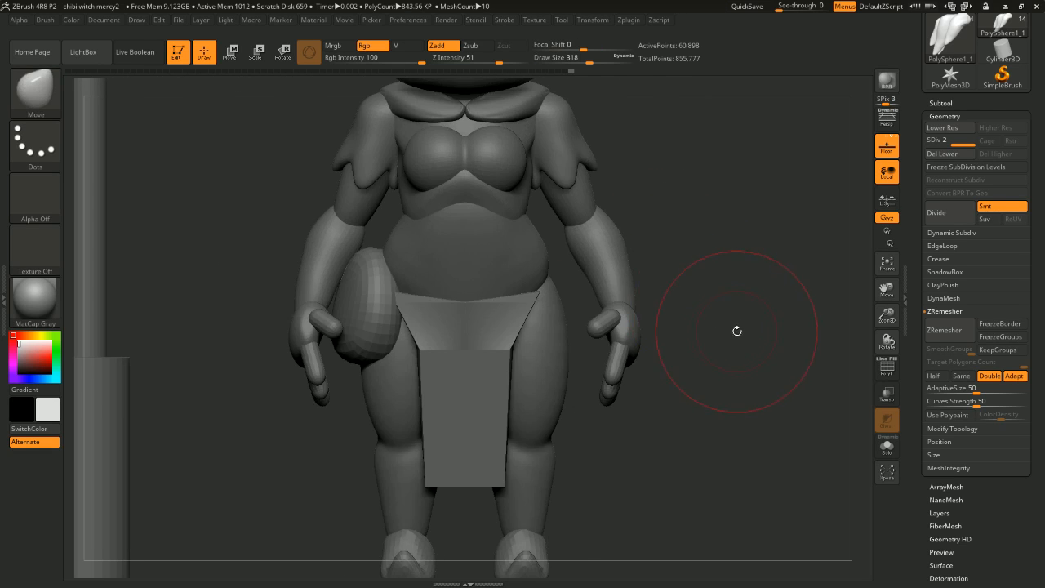
pyautogui.moveTo(737, 331)
pyautogui.keyDown('alt'); pyautogui.mouseDown()
pyautogui.moveTo(740, 262)
pyautogui.moveTo(721, 354)
pyautogui.moveTo(686, 346)
pyautogui.moveTo(695, 354)
pyautogui.mouseUp(); pyautogui.keyUp('alt')
pyautogui.moveTo(685, 319)
pyautogui.keyDown('shift'); pyautogui.mouseDown()
pyautogui.moveTo(692, 284)
pyautogui.moveTo(723, 338)
pyautogui.moveTo(609, 348)
pyautogui.moveTo(669, 358)
pyautogui.moveTo(706, 303)
pyautogui.mouseUp(); pyautogui.keyUp('shift')
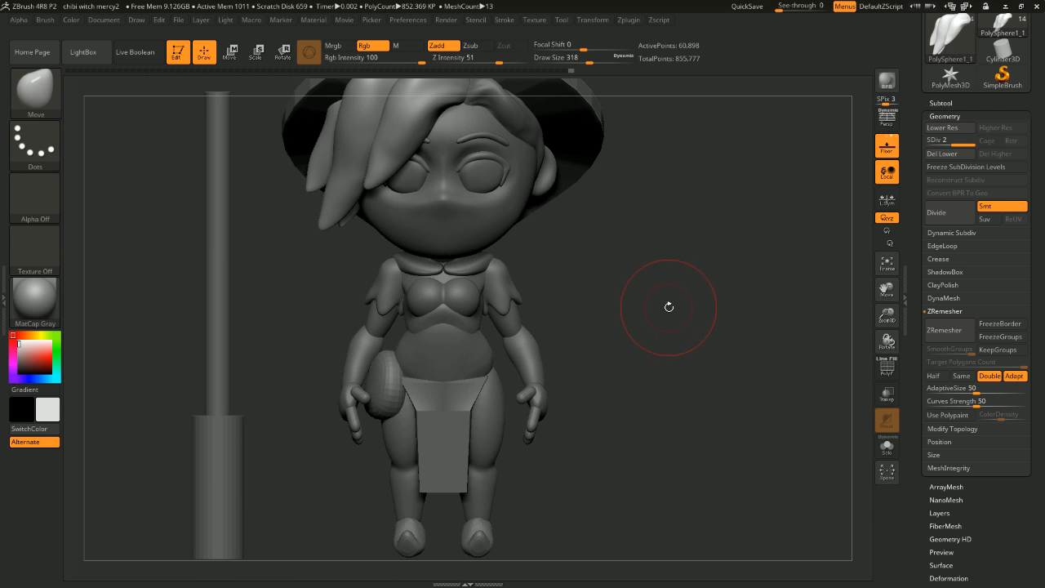
pyautogui.keyDown('shift'); pyautogui.moveTo(674, 301); pyautogui.dragTo(706, 287); pyautogui.keyUp('shift')
pyautogui.moveTo(646, 321); pyautogui.dragTo(608, 306)
pyautogui.moveTo(705, 303)
pyautogui.keyDown('shift'); pyautogui.mouseDown()
pyautogui.moveTo(691, 313)
pyautogui.moveTo(676, 285)
pyautogui.moveTo(699, 310)
pyautogui.moveTo(648, 297)
pyautogui.moveTo(716, 319)
pyautogui.mouseUp(); pyautogui.keyUp('shift')
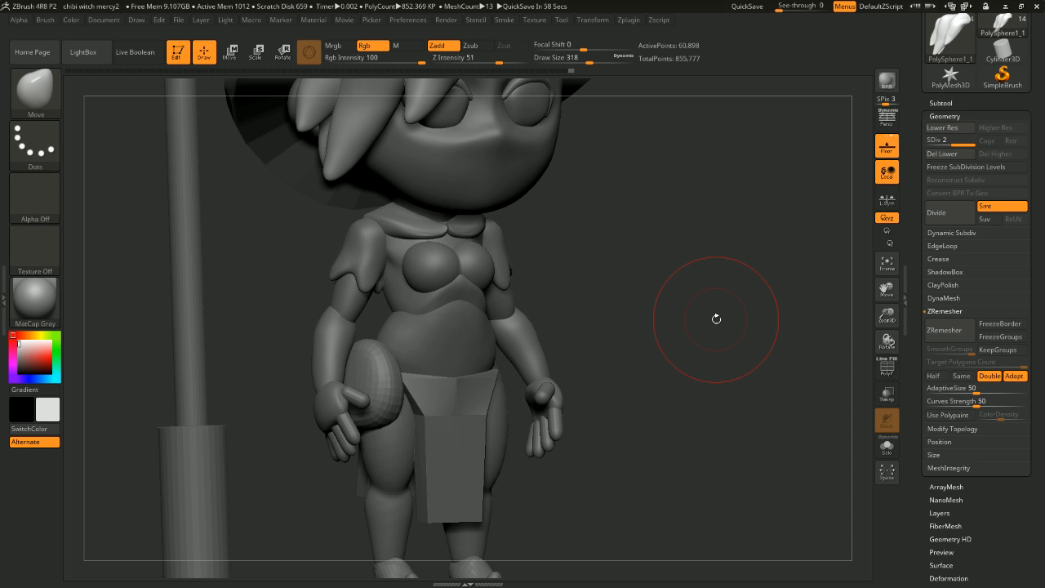
pyautogui.moveTo(689, 303)
pyautogui.keyDown('shift'); pyautogui.mouseDown()
pyautogui.moveTo(703, 308)
pyautogui.moveTo(689, 283)
pyautogui.moveTo(732, 345)
pyautogui.moveTo(745, 321)
pyautogui.mouseUp(); pyautogui.keyUp('shift')
pyautogui.moveTo(745, 321)
pyautogui.keyDown('alt'); pyautogui.mouseDown()
pyautogui.moveTo(728, 329)
pyautogui.moveTo(740, 336)
pyautogui.moveTo(734, 317)
pyautogui.mouseUp(); pyautogui.keyUp('alt')
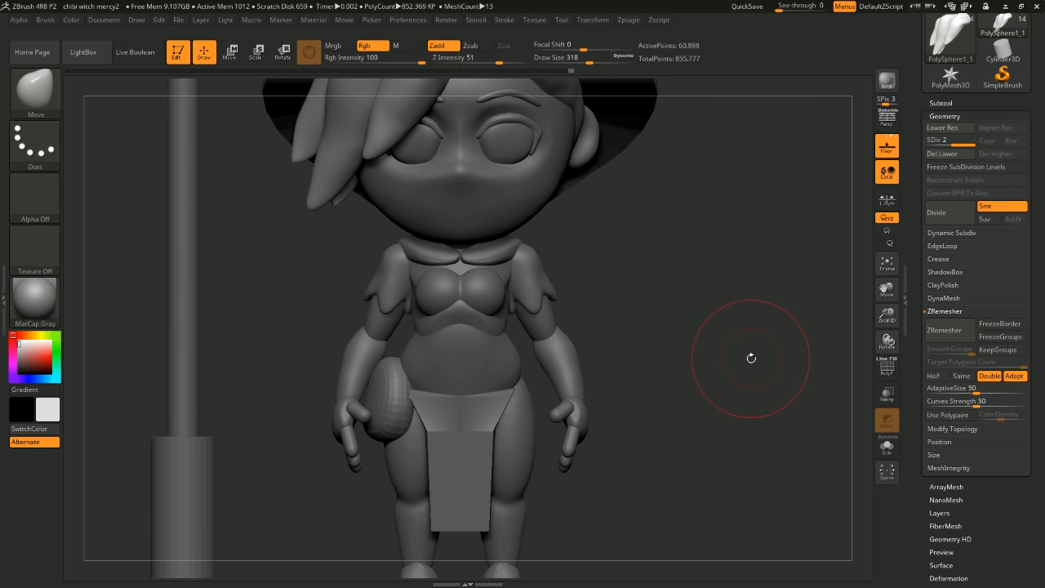
pyautogui.keyDown('alt'); pyautogui.moveTo(739, 364); pyautogui.dragTo(702, 366); pyautogui.keyUp('alt')
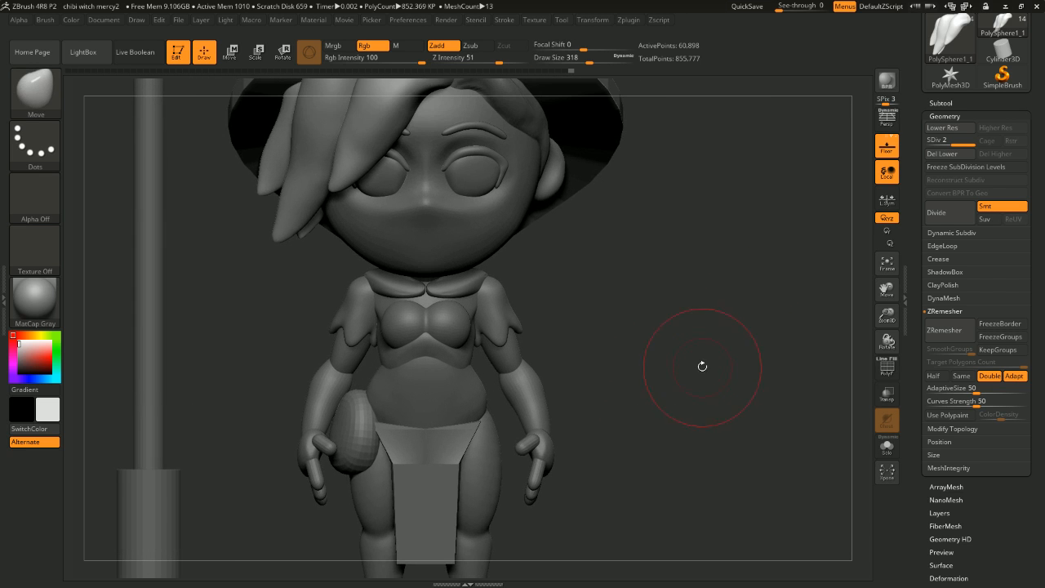
pyautogui.keyDown('alt'); pyautogui.moveTo(682, 302); pyautogui.dragTo(684, 336); pyautogui.keyUp('alt')
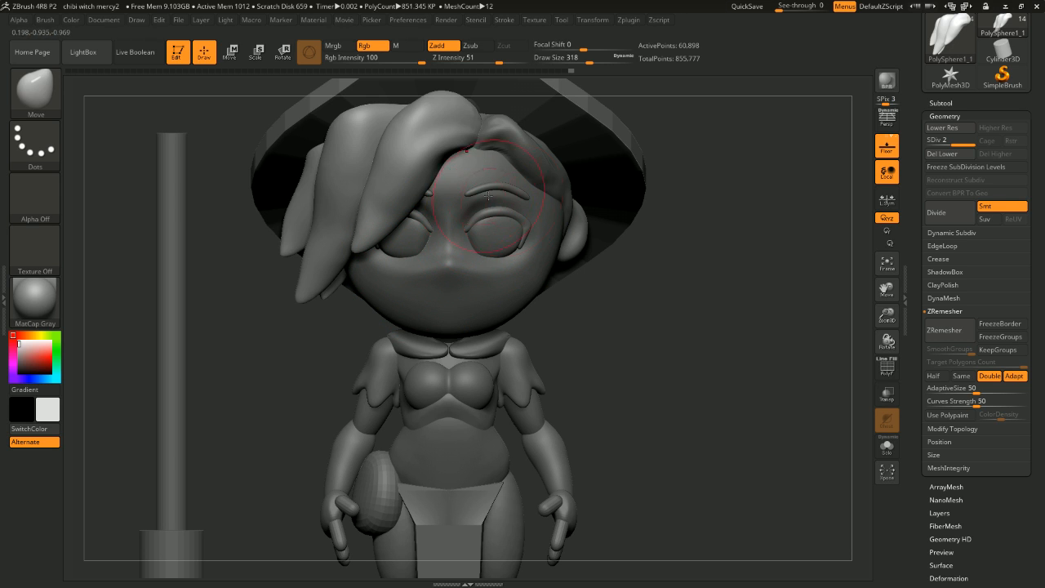
# Step: Make the witch's hat the active subtool and choose the CurveStrapSnap brush
pyautogui.moveTo(711, 253); pyautogui.dragTo(671, 285)
pyautogui.keyDown('alt'); pyautogui.click(506, 223); pyautogui.keyUp('alt')
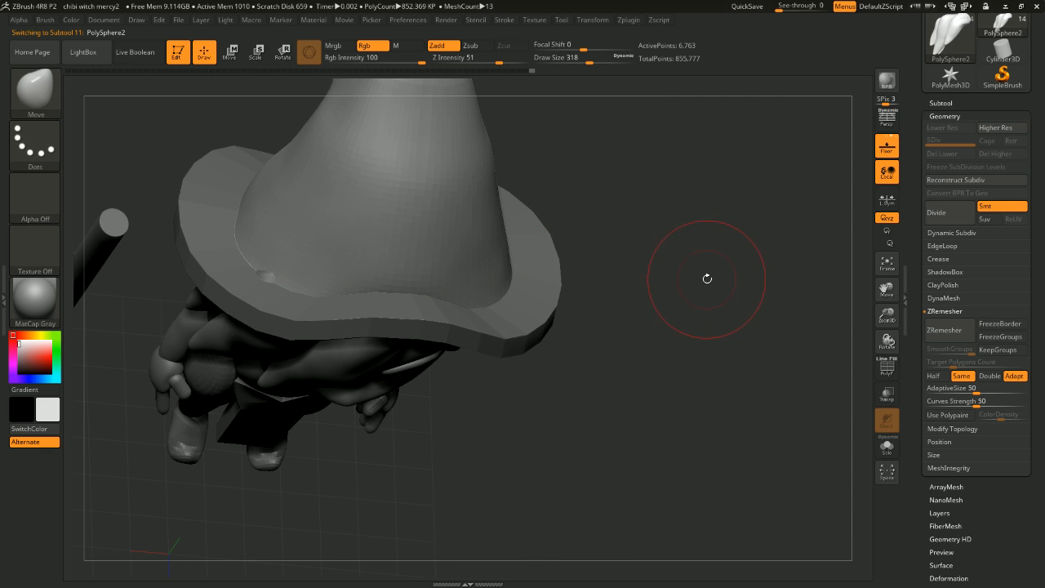
pyautogui.press('b')
pyautogui.press('c')
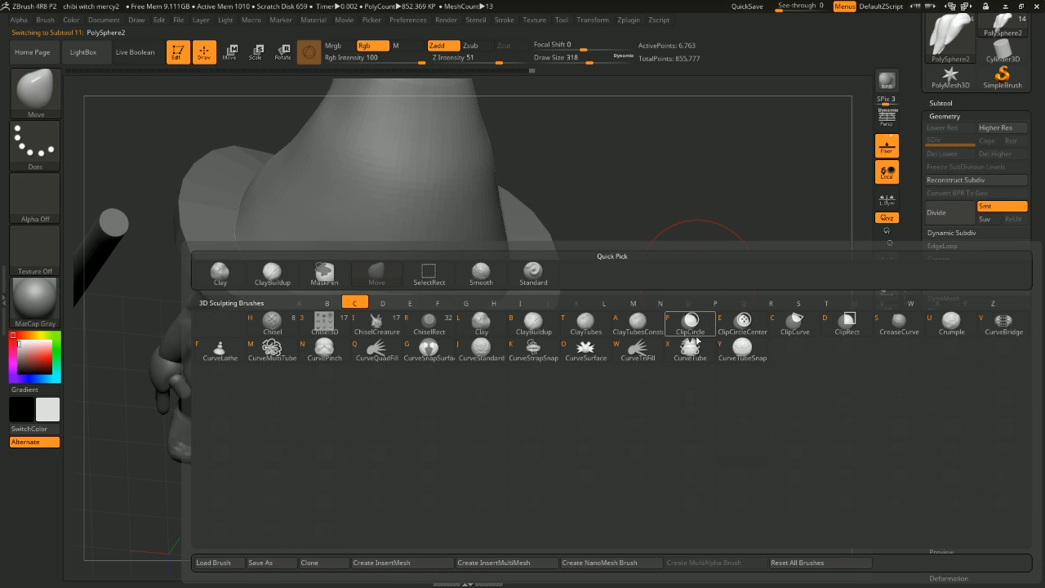
pyautogui.press('k')
# Step: Try to draw a strap curve across the front of the hat's base, and undo it
pyautogui.moveTo(686, 335); pyautogui.dragTo(701, 299)
pyautogui.moveTo(714, 248); pyautogui.dragTo(545, 244)
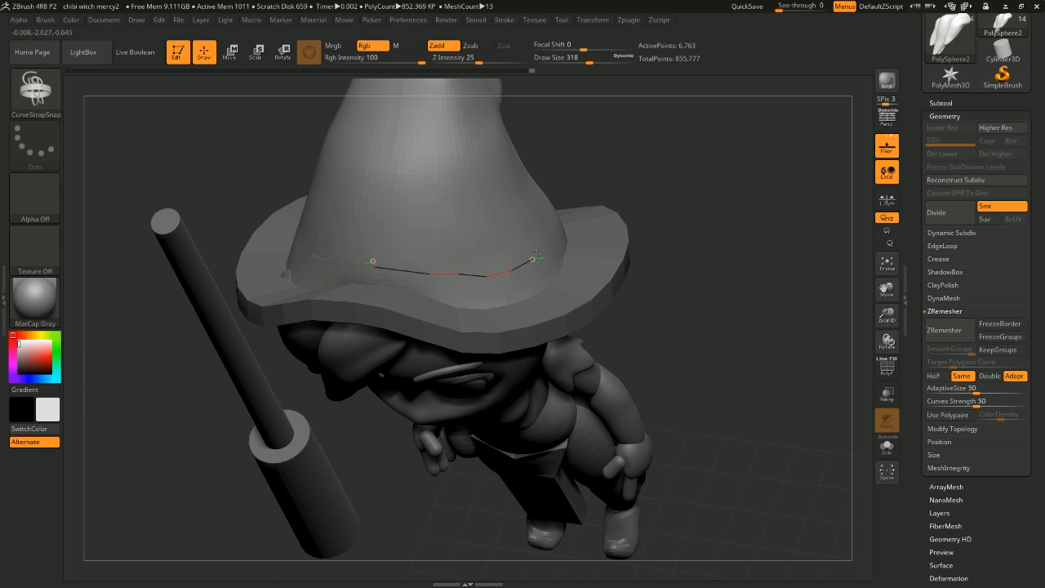
pyautogui.moveTo(537, 254); pyautogui.dragTo(539, 254)
pyautogui.moveTo(775, 221); pyautogui.dragTo(763, 236)
pyautogui.hotkey('ctrl', 'z')
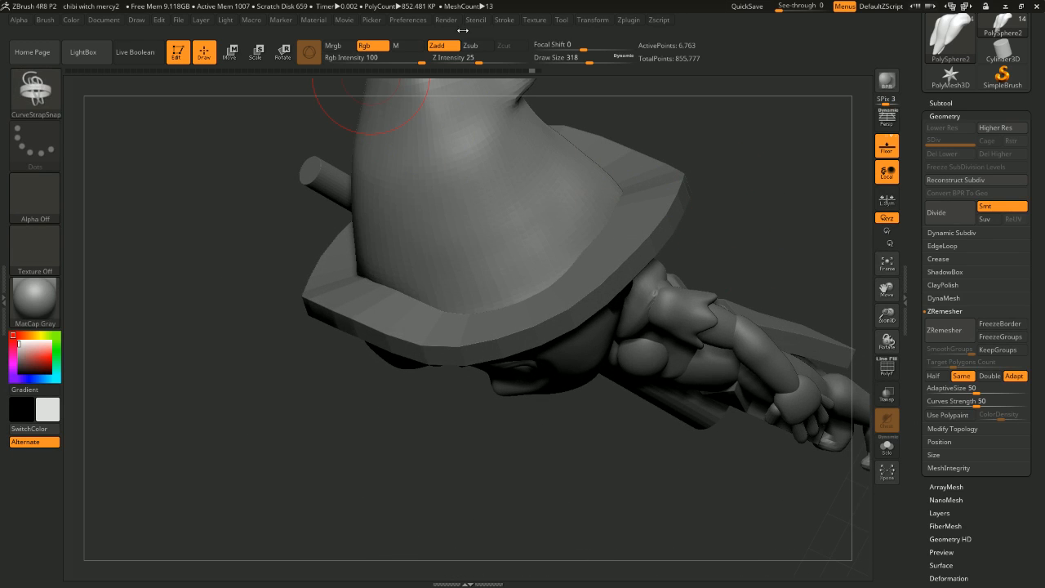
# Step: Turn on Lock Start and Lock End for the strap brush's curve
pyautogui.click(508, 21)
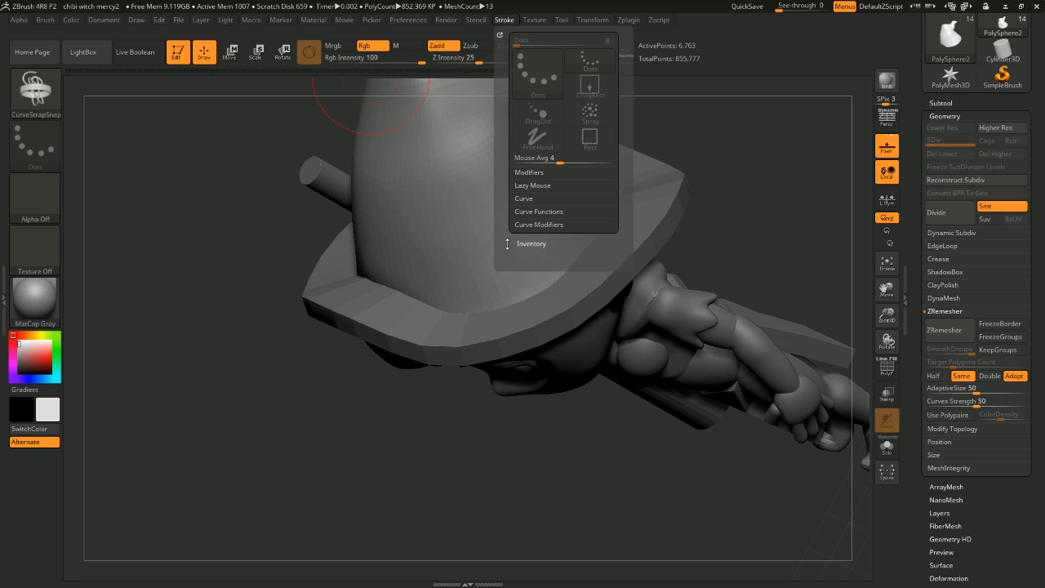
pyautogui.click(536, 198)
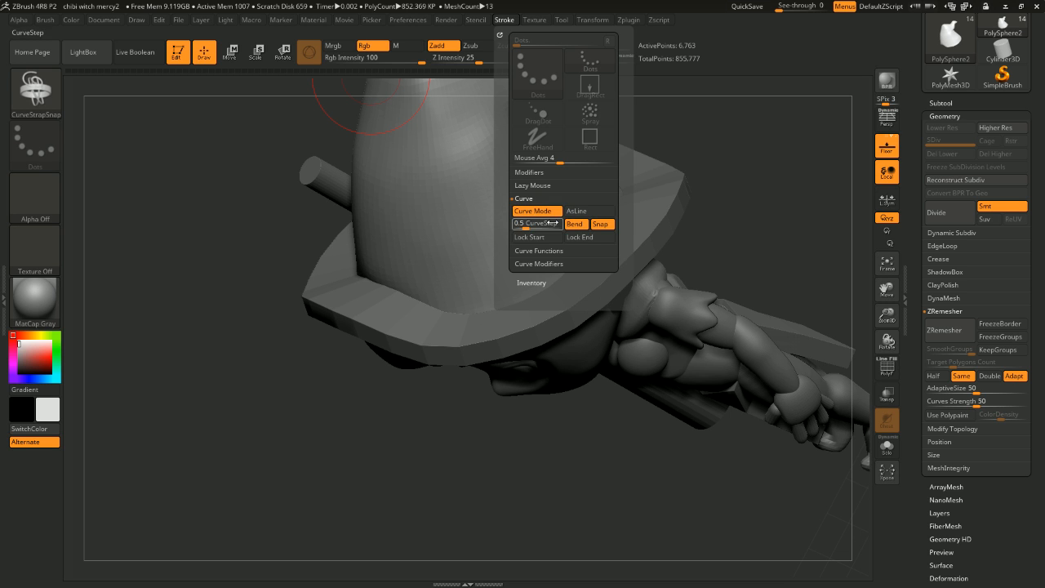
pyautogui.click(552, 240)
pyautogui.click(581, 237)
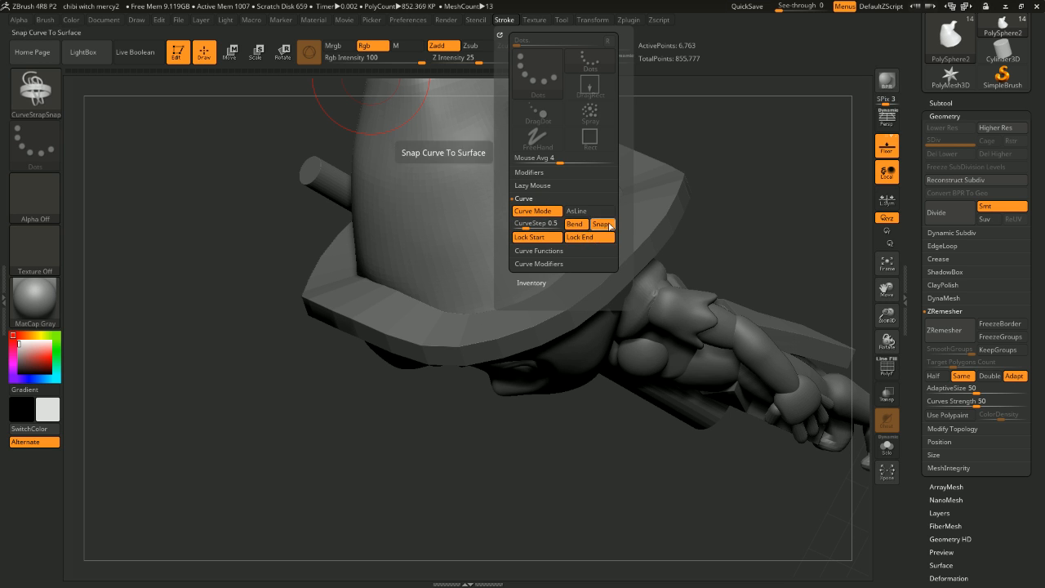
# Step: Try a short strap along the base of the hat cone, and undo it
pyautogui.moveTo(754, 219)
pyautogui.mouseDown()
pyautogui.moveTo(389, 242)
pyautogui.moveTo(478, 266)
pyautogui.mouseUp()
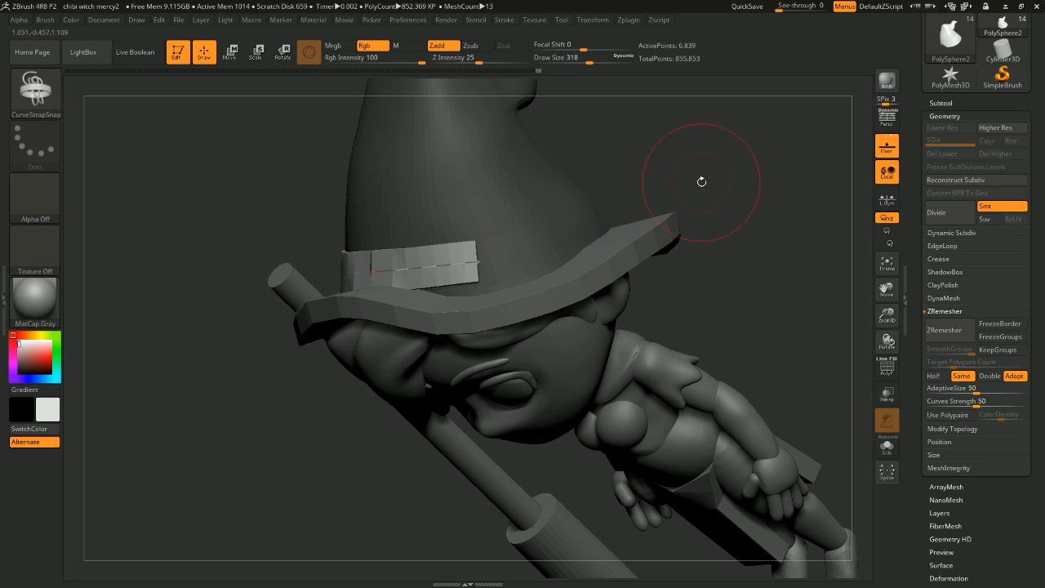
pyautogui.moveTo(702, 182); pyautogui.dragTo(653, 199)
pyautogui.hotkey('ctrl', 'z')
# Step: Draw a strap curve along the front of the hat just above the brim
pyautogui.moveTo(563, 181); pyautogui.dragTo(589, 173)
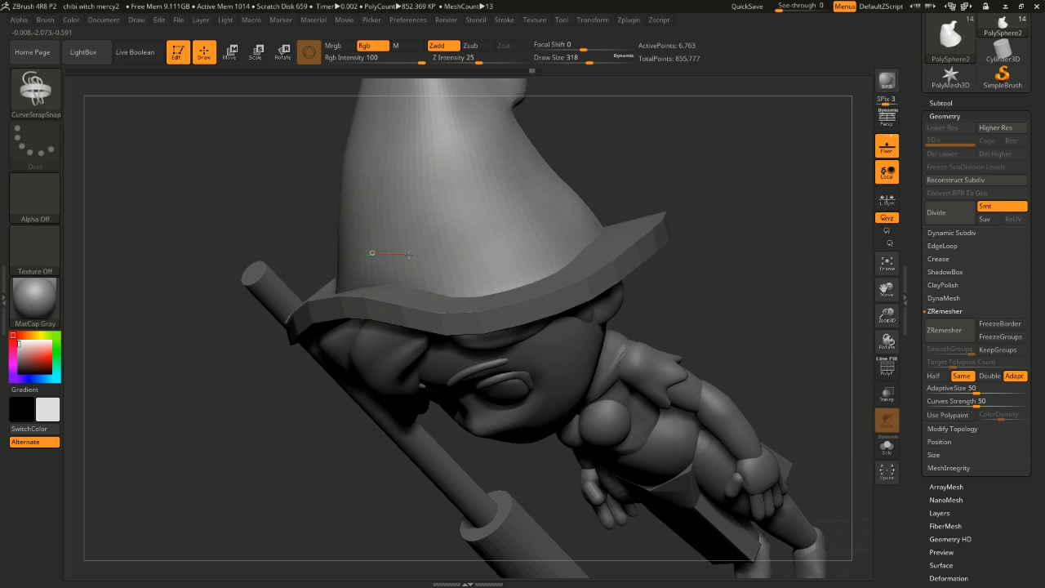
pyautogui.moveTo(532, 254); pyautogui.dragTo(565, 235)
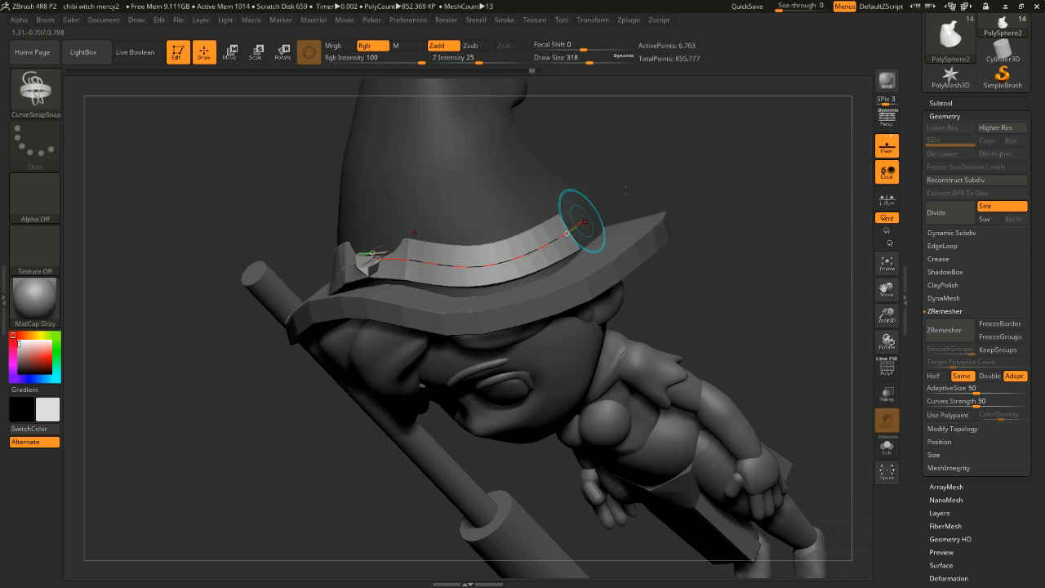
pyautogui.moveTo(735, 196)
pyautogui.mouseDown()
pyautogui.moveTo(714, 188)
pyautogui.moveTo(779, 150)
pyautogui.moveTo(748, 143)
pyautogui.mouseUp()
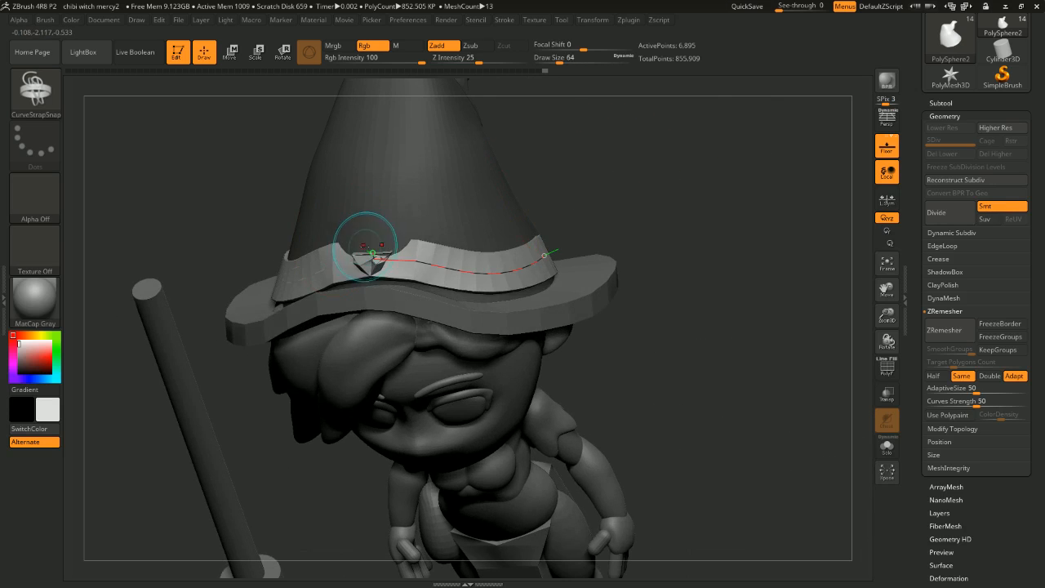
# Step: Extend the strap around the back of the hat and line up its ends at the front seam
pyautogui.moveTo(712, 189)
pyautogui.mouseDown()
pyautogui.moveTo(744, 177)
pyautogui.moveTo(418, 297)
pyautogui.mouseUp()
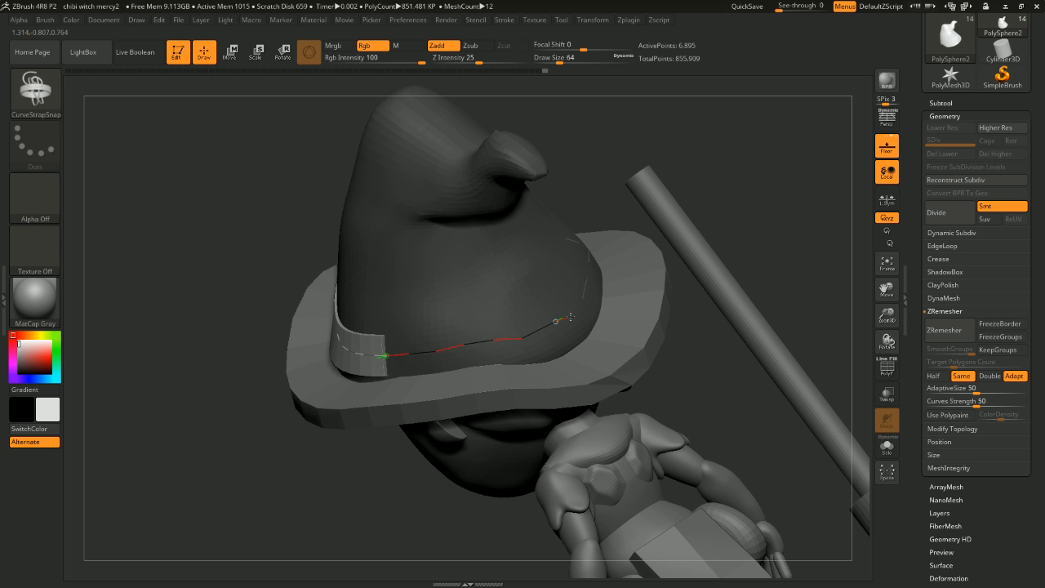
pyautogui.moveTo(584, 303); pyautogui.dragTo(582, 299)
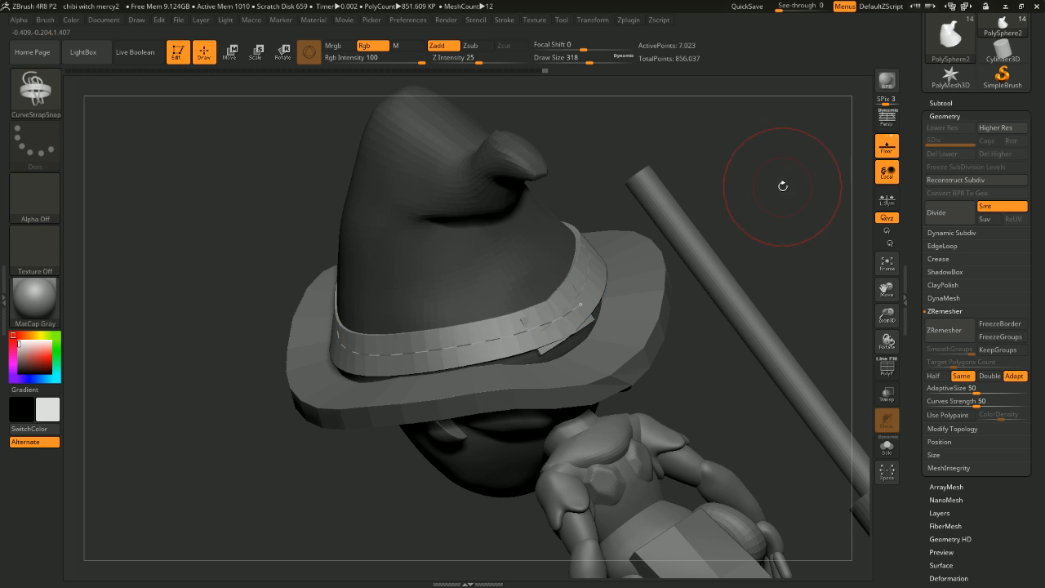
pyautogui.moveTo(782, 186); pyautogui.dragTo(737, 243)
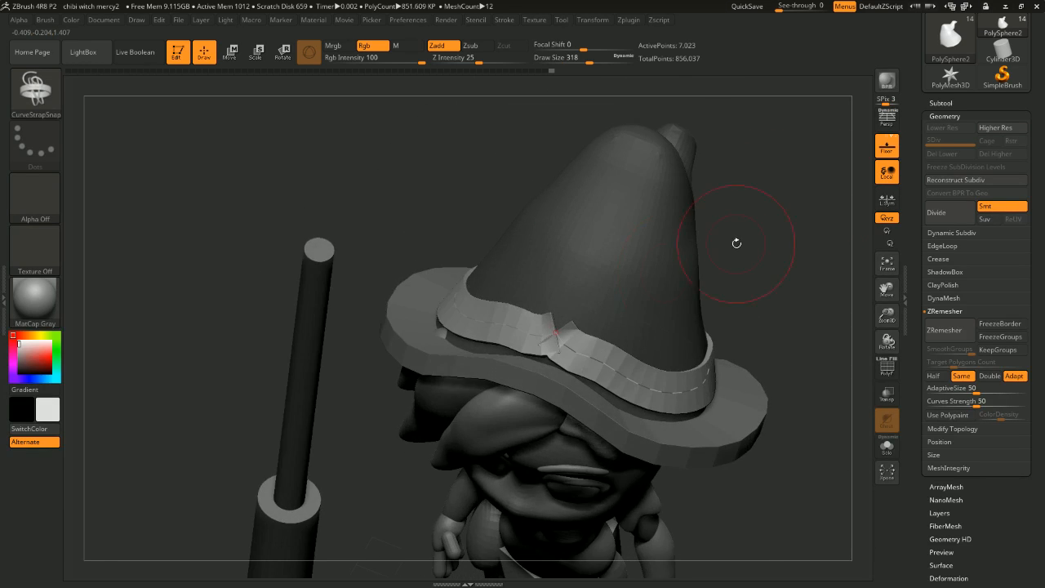
pyautogui.moveTo(556, 331); pyautogui.dragTo(519, 325)
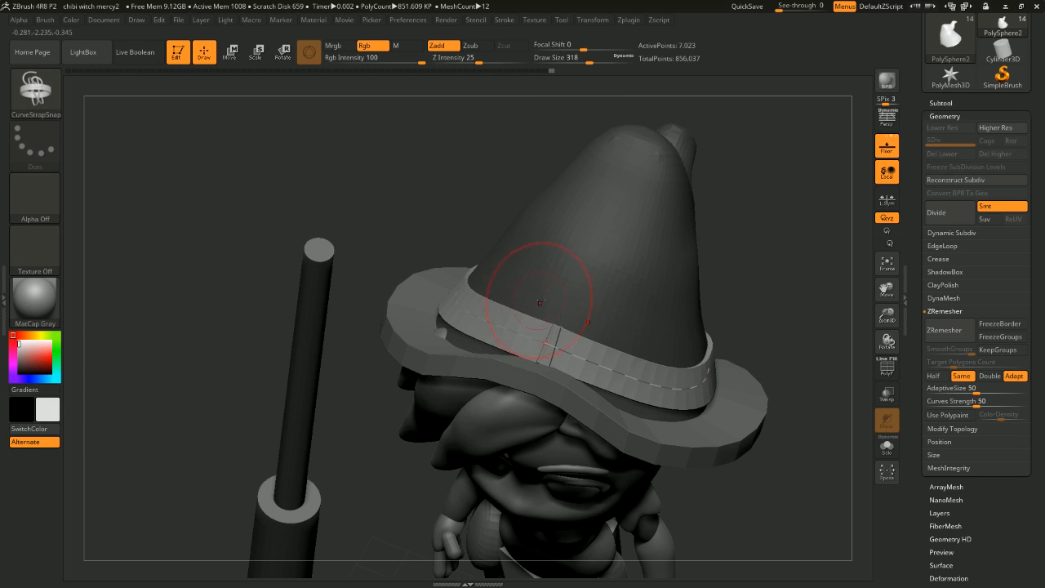
# Step: Widen the hat band by raising the draw size to 445, then 508, and updating the strap curve
pyautogui.moveTo(846, 274); pyautogui.dragTo(728, 120)
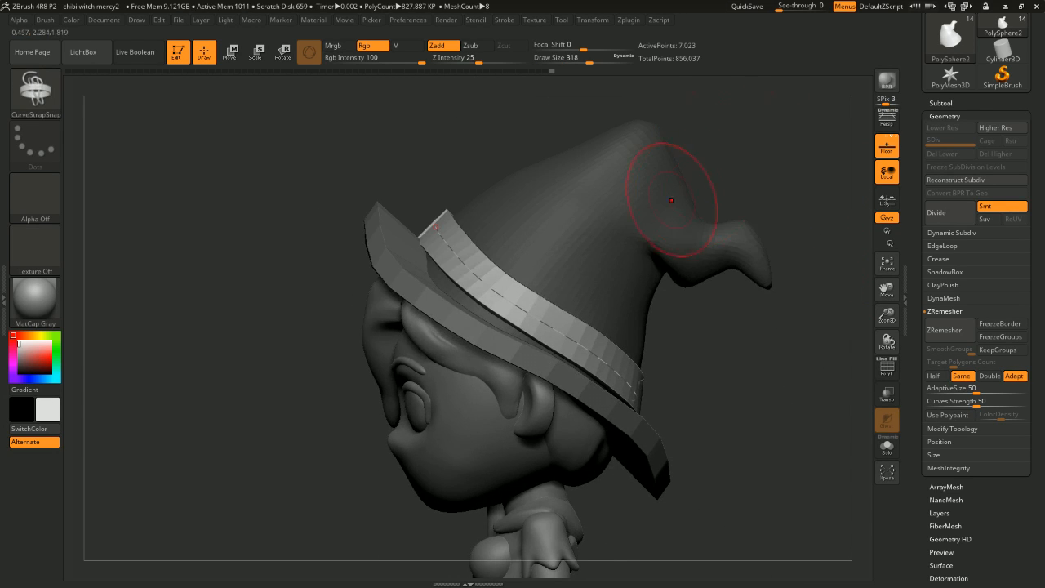
pyautogui.press('space')
pyautogui.moveTo(749, 170)
pyautogui.mouseDown()
pyautogui.moveTo(758, 170)
pyautogui.moveTo(720, 170)
pyautogui.mouseUp()
pyautogui.click(507, 300)
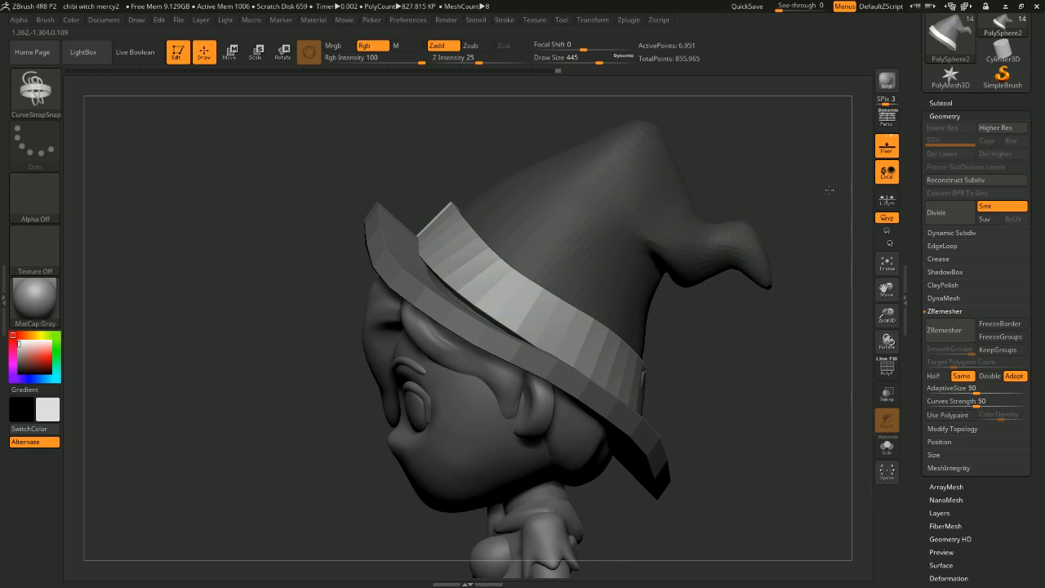
pyautogui.moveTo(829, 190)
pyautogui.keyDown('shift'); pyautogui.mouseDown()
pyautogui.moveTo(868, 194)
pyautogui.moveTo(771, 214)
pyautogui.moveTo(782, 210)
pyautogui.mouseUp(); pyautogui.keyUp('shift')
pyautogui.press('space')
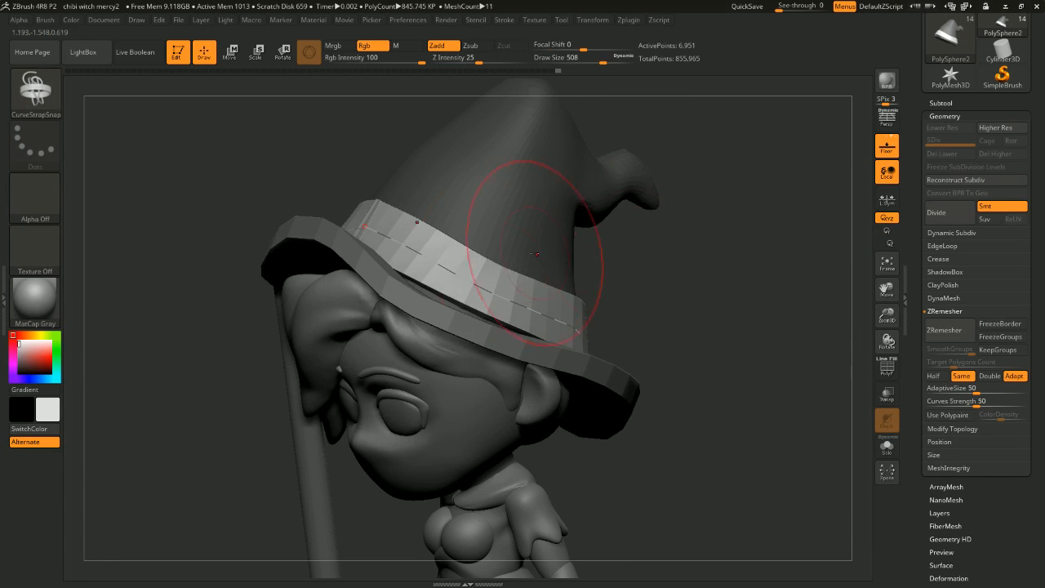
pyautogui.click(496, 278)
pyautogui.keyDown('shift'); pyautogui.moveTo(817, 240); pyautogui.dragTo(705, 166); pyautogui.keyUp('shift')
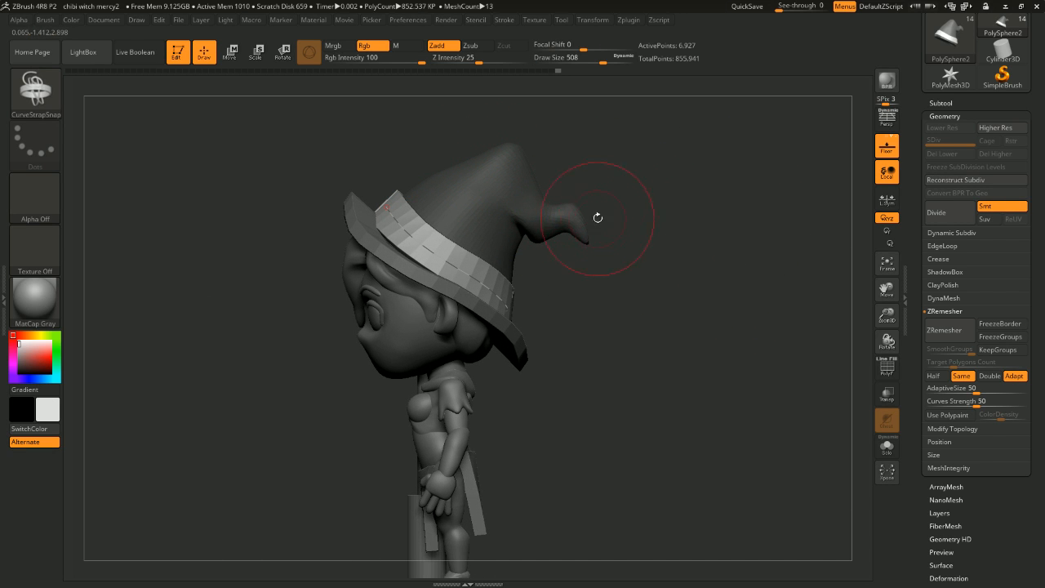
pyautogui.moveTo(687, 200); pyautogui.dragTo(723, 247)
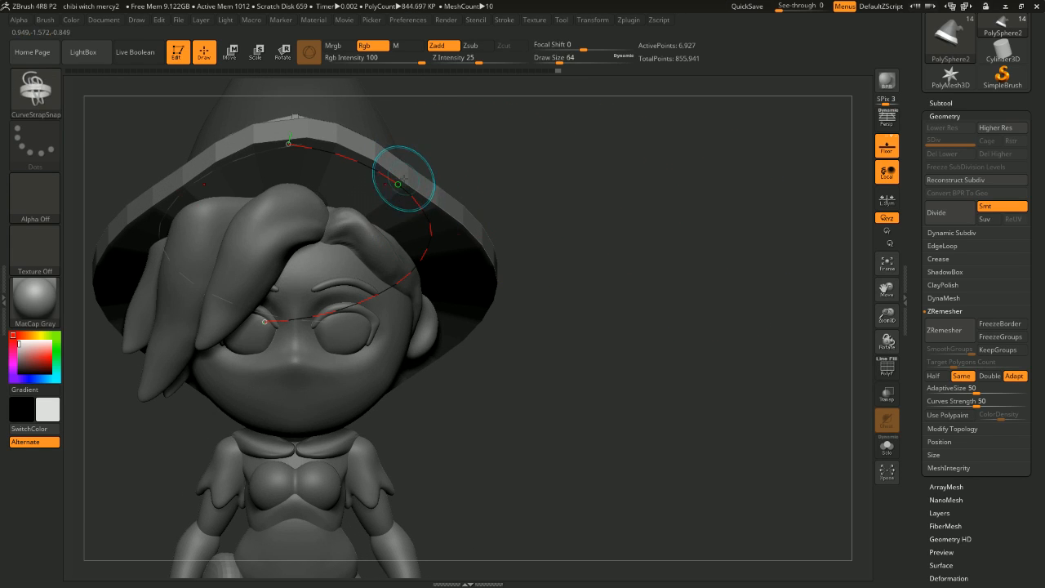
pyautogui.moveTo(493, 173); pyautogui.dragTo(714, 260)
pyautogui.moveTo(729, 439); pyautogui.dragTo(779, 356)
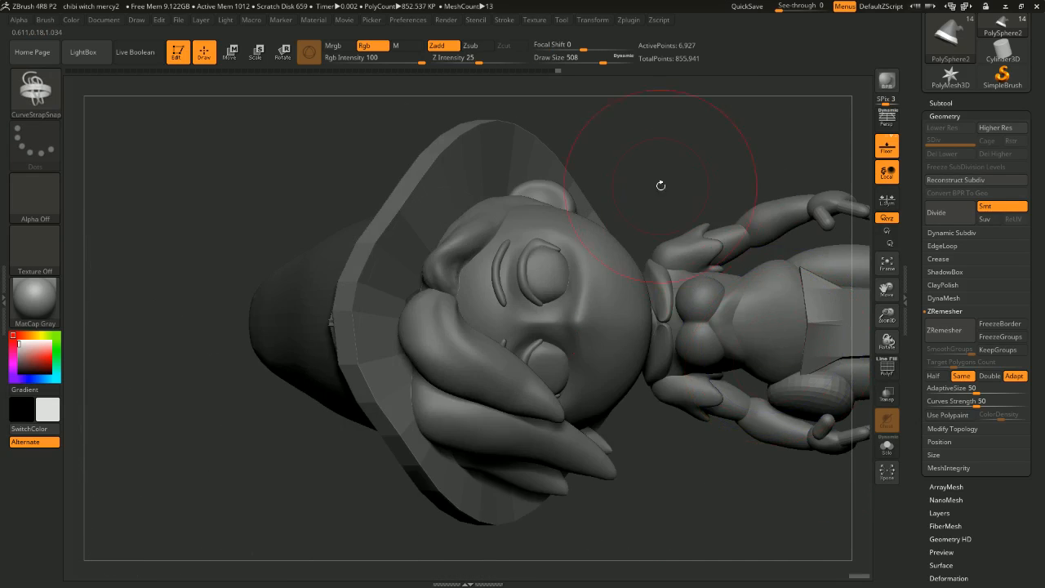
pyautogui.moveTo(660, 185); pyautogui.dragTo(490, 168)
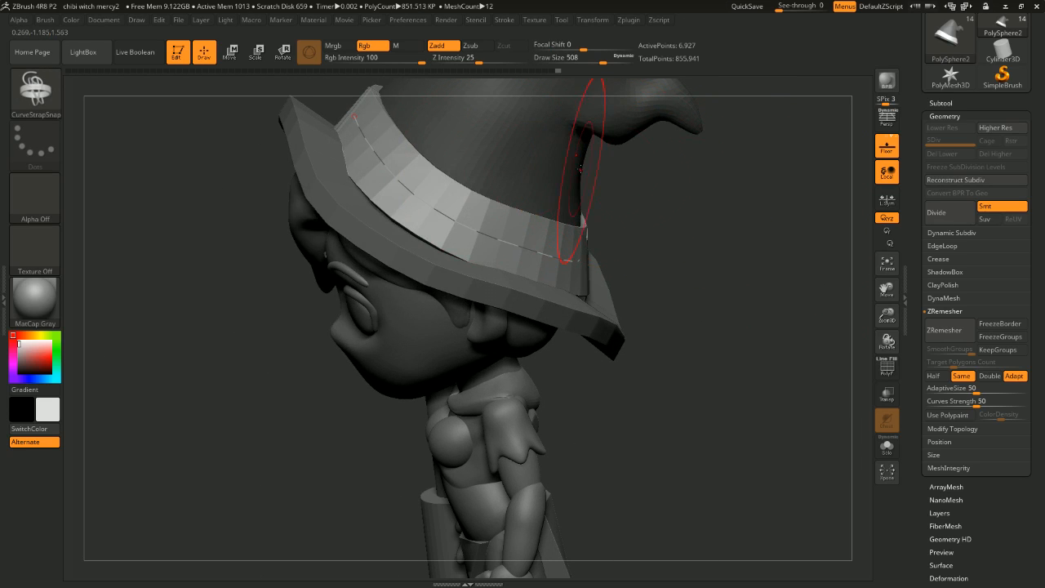
# Step: Lower the draw size to 136 and nudge the strap curve along the back of the hat to straighten the band
pyautogui.press('space')
pyautogui.click(405, 175)
pyautogui.click(406, 181)
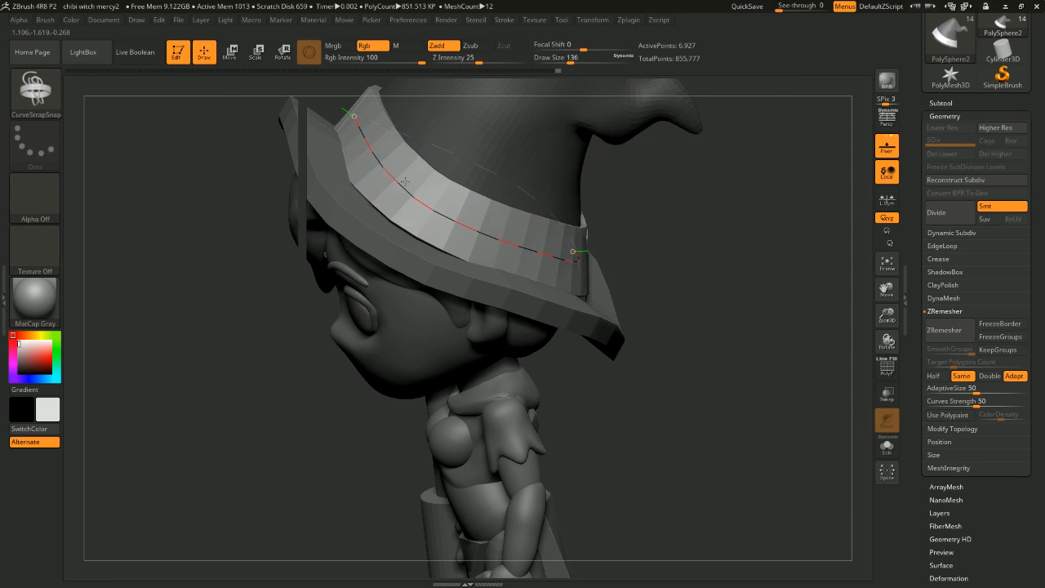
pyautogui.moveTo(725, 290); pyautogui.dragTo(619, 267)
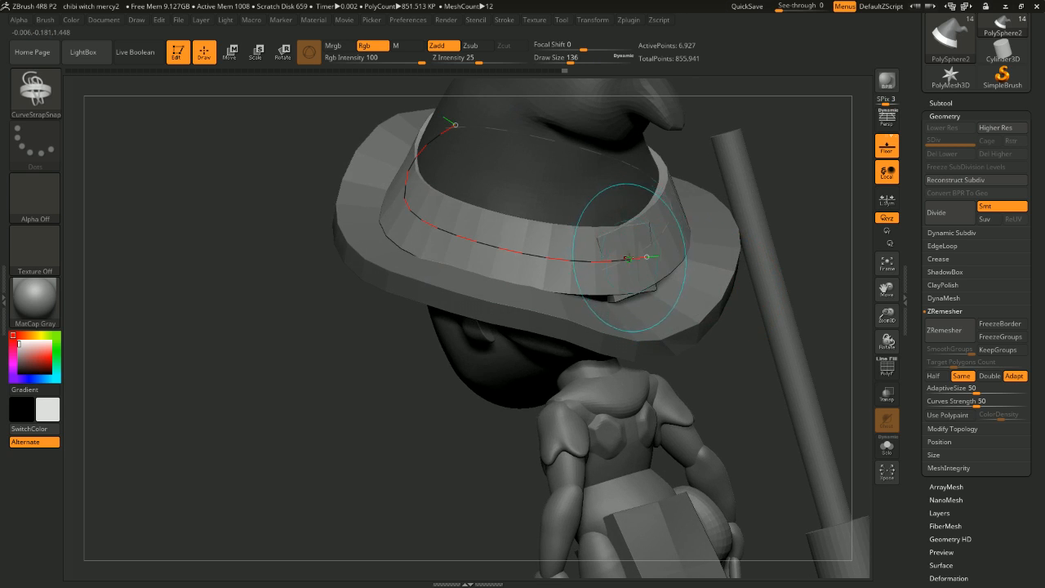
pyautogui.click(640, 256)
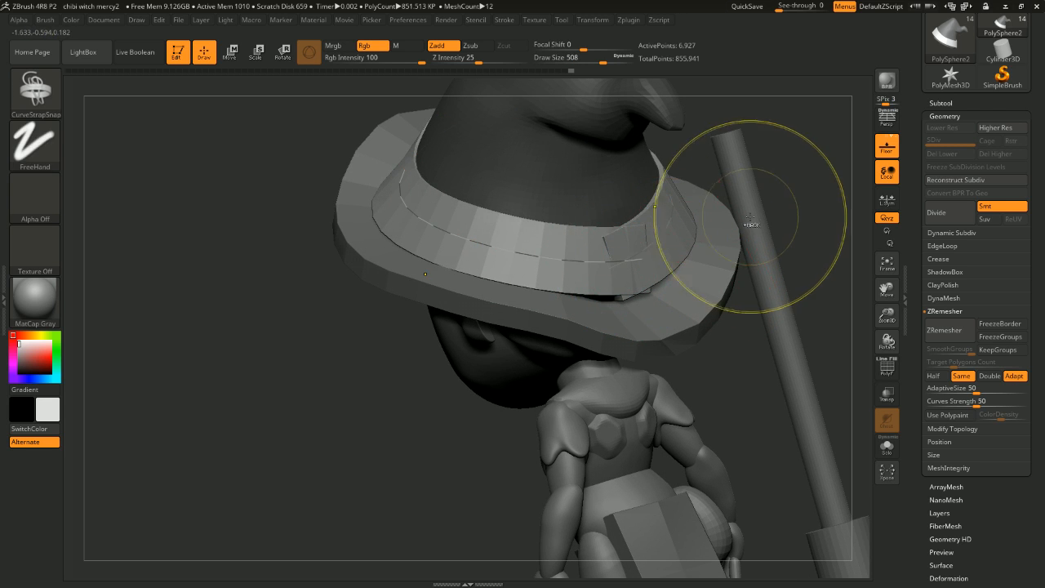
pyautogui.hotkey('ctrl', 'z')
pyautogui.click(570, 267)
pyautogui.moveTo(569, 267); pyautogui.dragTo(623, 267)
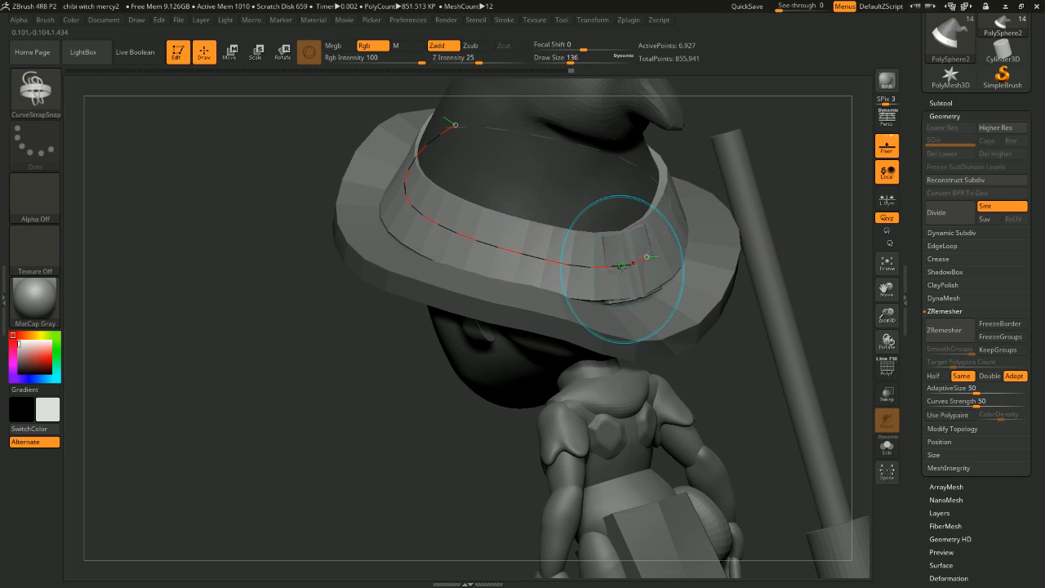
# Step: Adjust the end of the strap curve at the front seam of the hat band
pyautogui.moveTo(831, 218); pyautogui.dragTo(768, 326)
pyautogui.moveTo(358, 139); pyautogui.dragTo(347, 131)
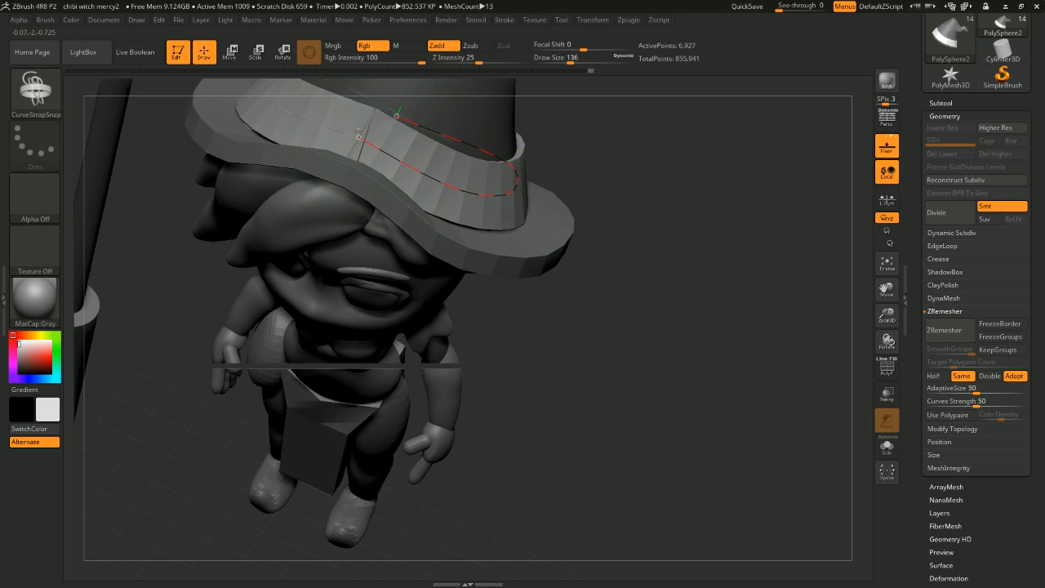
pyautogui.press('shift')
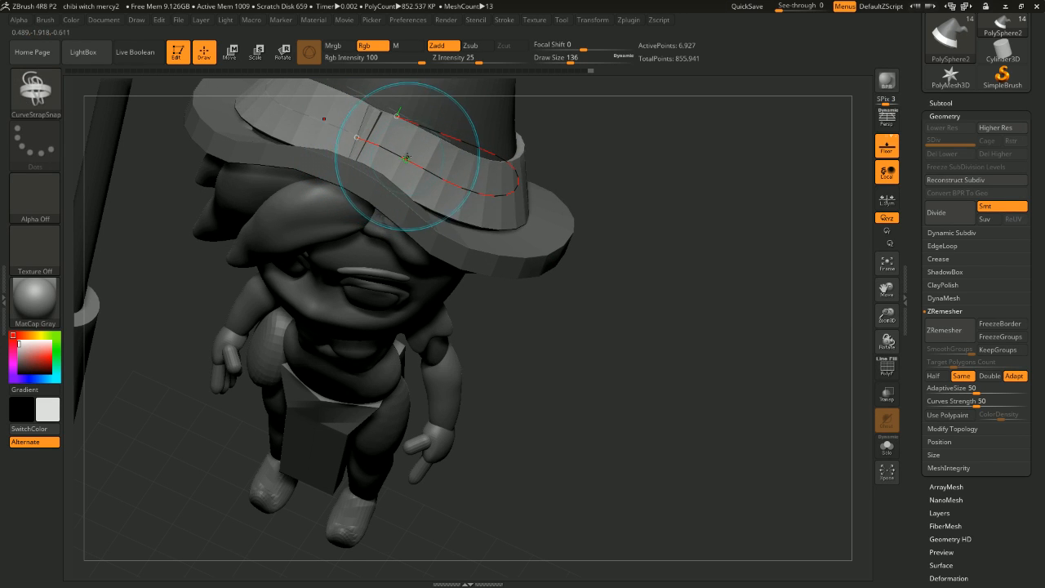
pyautogui.moveTo(672, 239)
pyautogui.mouseDown()
pyautogui.moveTo(691, 242)
pyautogui.moveTo(589, 204)
pyautogui.mouseUp()
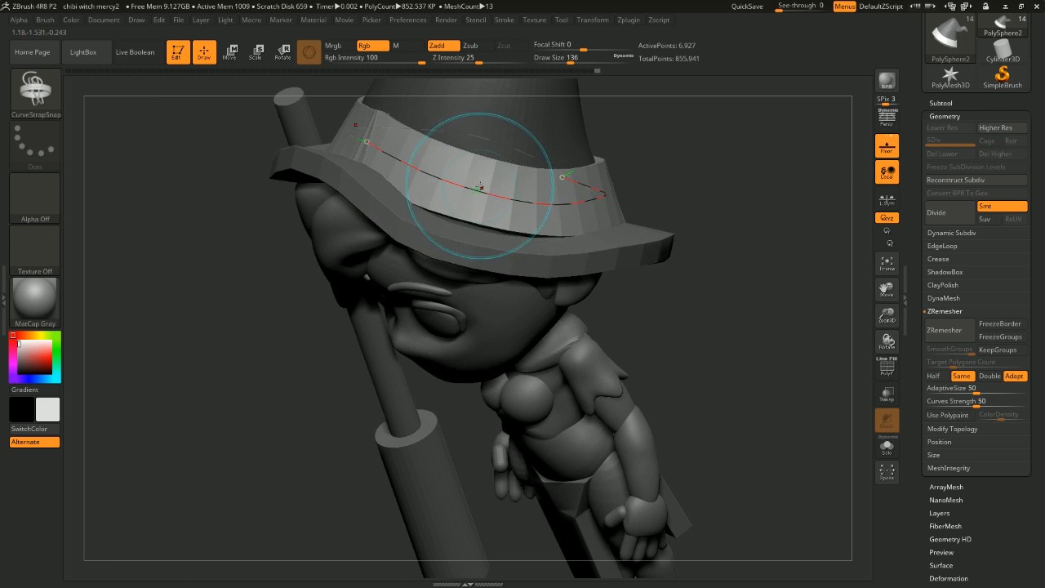
# Step: Reshape the strap curve around the side and back of the hat so the band follows the brim
pyautogui.moveTo(776, 220); pyautogui.dragTo(653, 204)
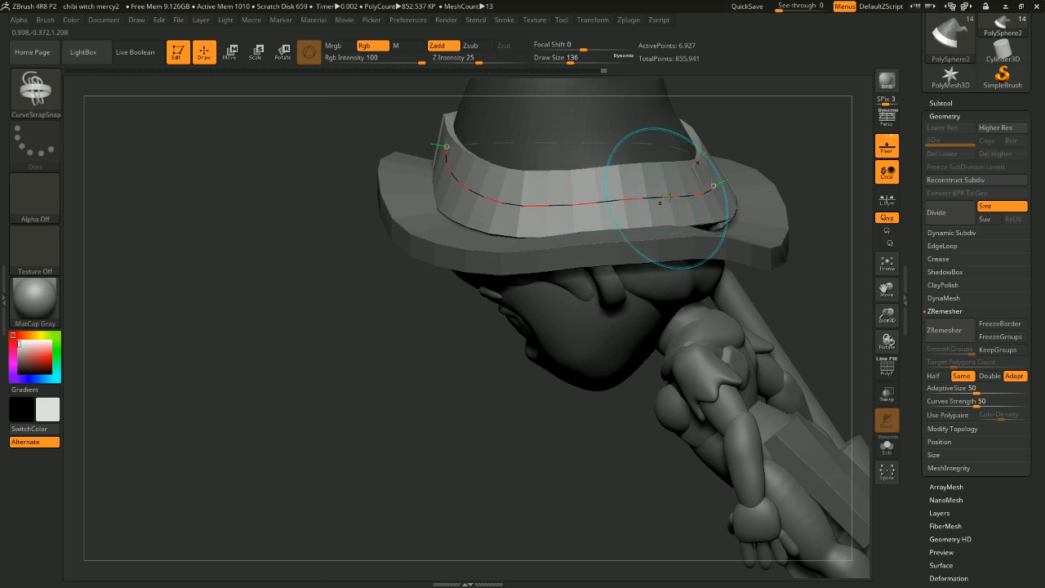
pyautogui.moveTo(804, 158); pyautogui.dragTo(735, 169)
pyautogui.moveTo(367, 260); pyautogui.dragTo(278, 234)
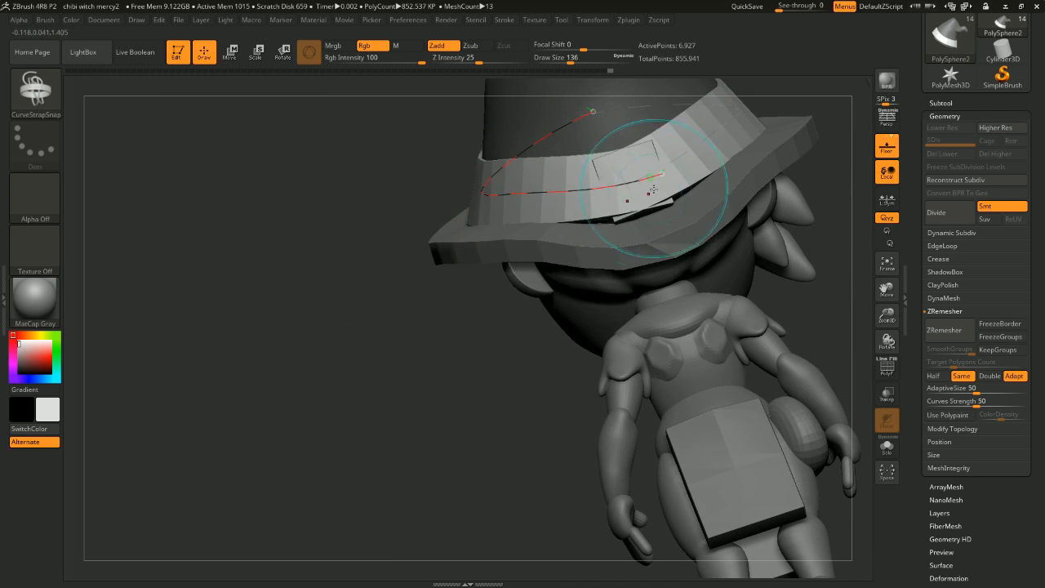
pyautogui.click(597, 194)
pyautogui.moveTo(521, 196); pyautogui.dragTo(496, 201)
pyautogui.click(467, 215)
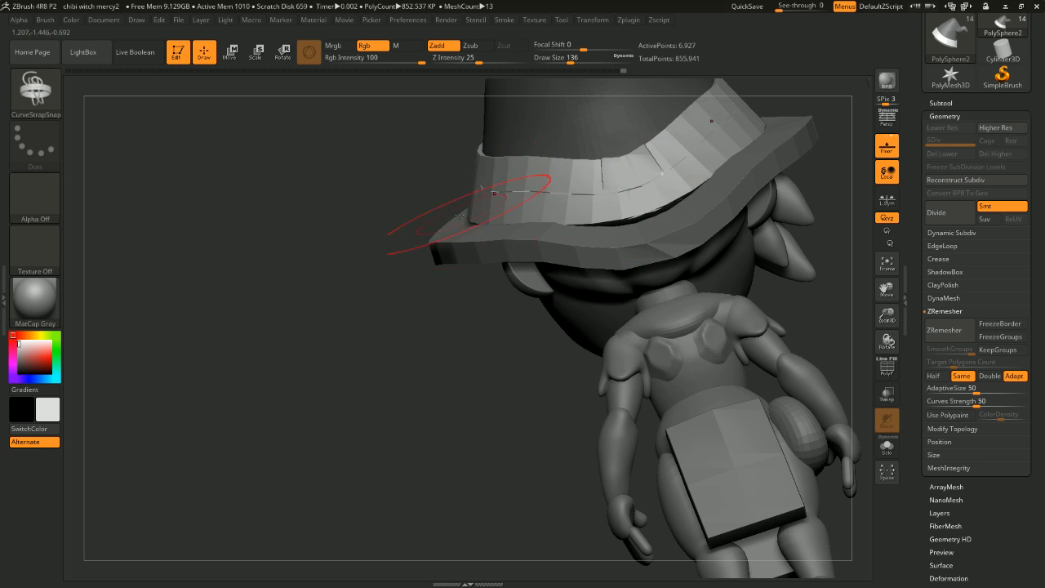
# Step: Check the band from behind, step through its curve edits, and refine the strap curve along the side with draw size 108
pyautogui.moveTo(367, 261); pyautogui.dragTo(539, 263)
pyautogui.keyDown('alt'); pyautogui.moveTo(735, 269); pyautogui.dragTo(718, 171); pyautogui.keyUp('alt')
pyautogui.keyDown('shift'); pyautogui.moveTo(686, 167); pyautogui.dragTo(739, 147); pyautogui.keyUp('shift')
pyautogui.moveTo(739, 147); pyautogui.dragTo(684, 184)
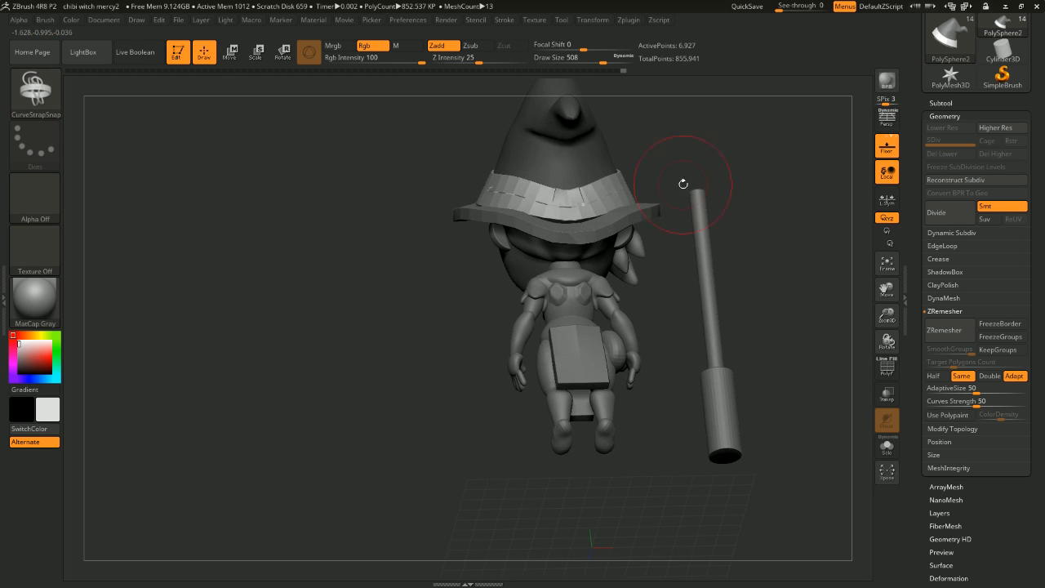
pyautogui.moveTo(759, 174); pyautogui.dragTo(625, 165)
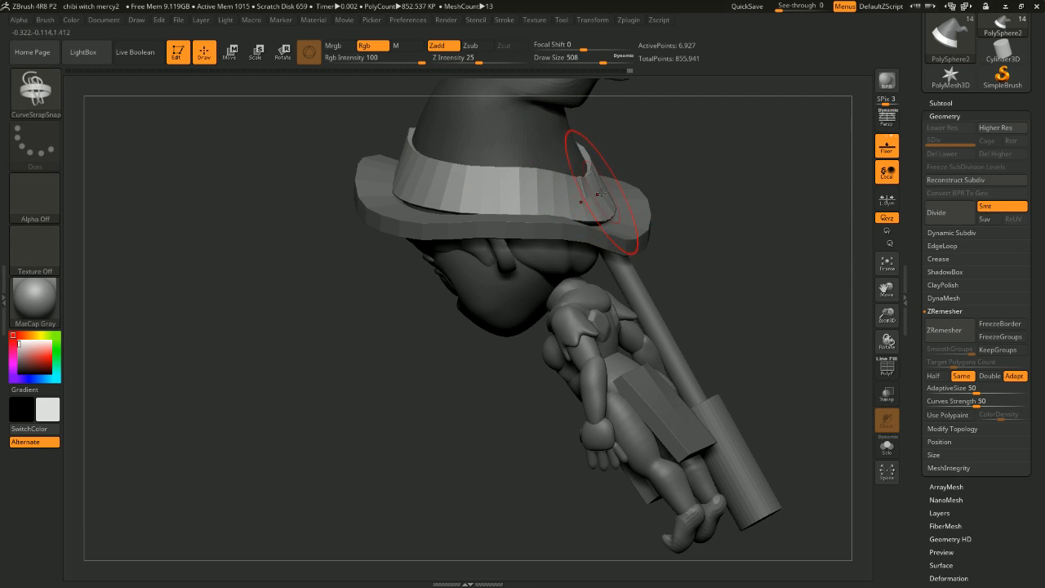
pyautogui.hotkey('ctrl', 'z')
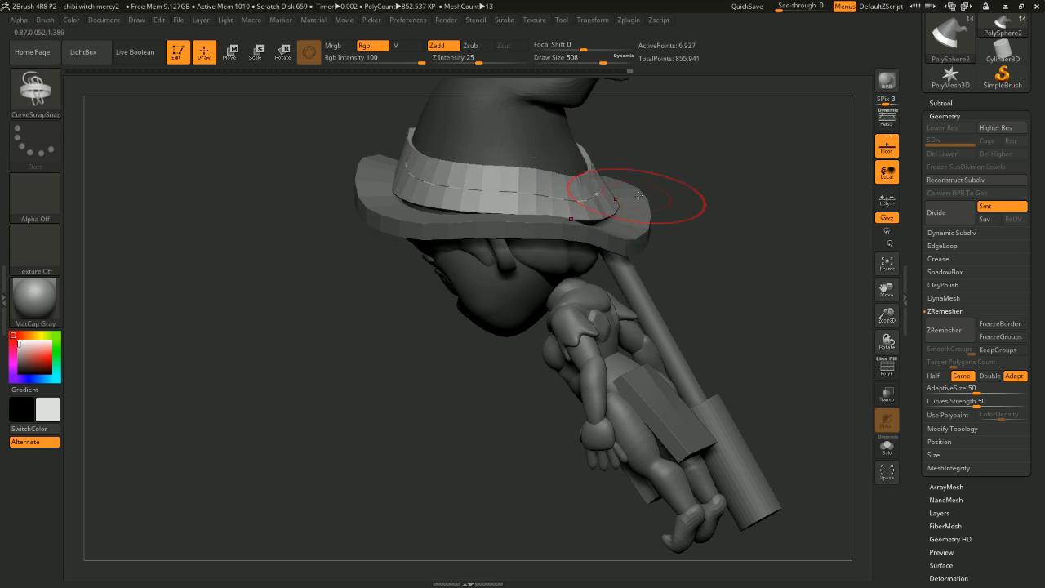
pyautogui.hotkey('ctrl', 'z')
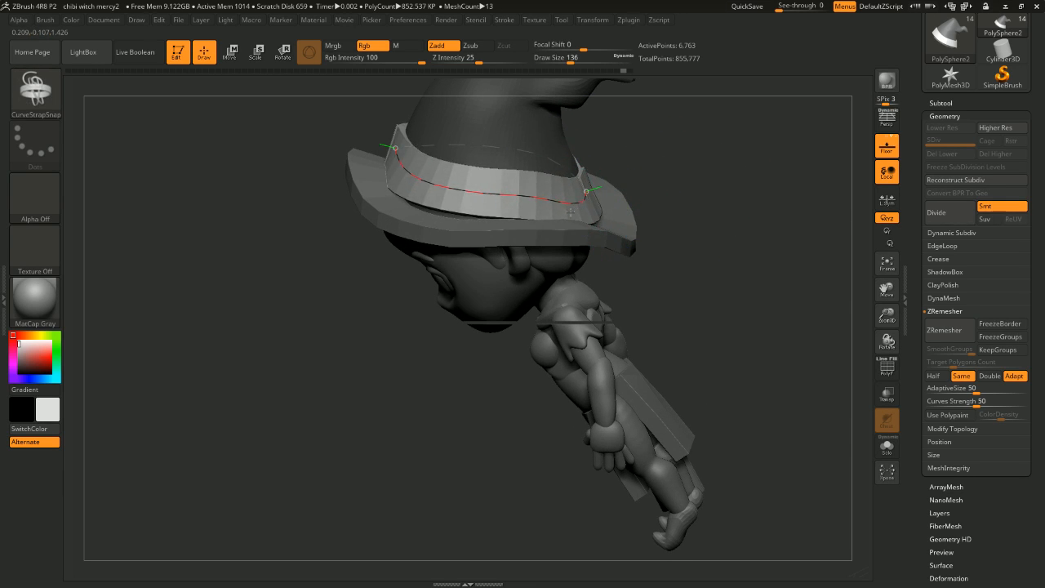
pyautogui.hotkey('ctrl', 'shift', 'z')
pyautogui.moveTo(673, 196); pyautogui.dragTo(756, 168)
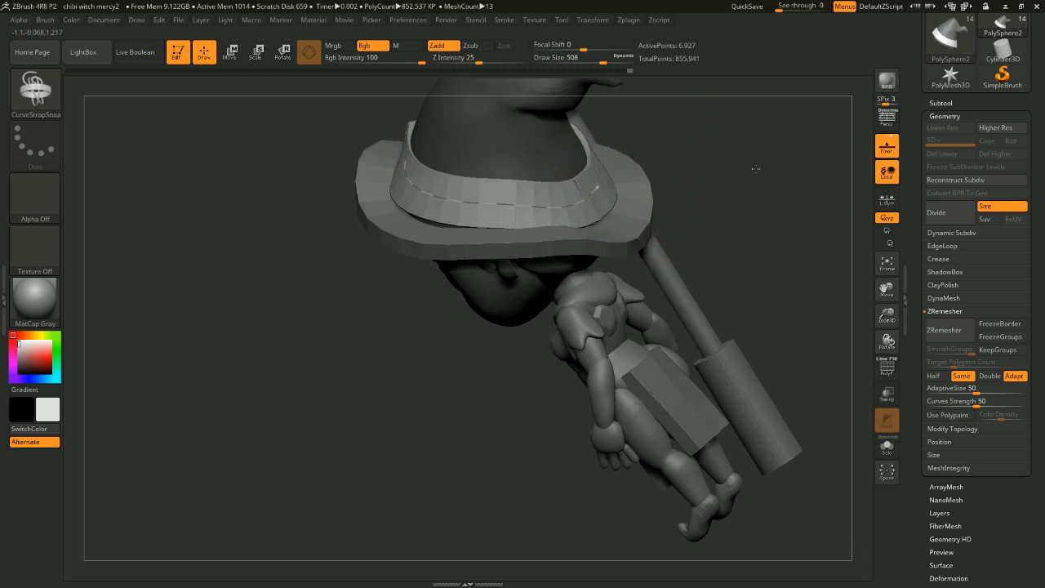
pyautogui.hotkey('ctrl', 'z')
pyautogui.press('space')
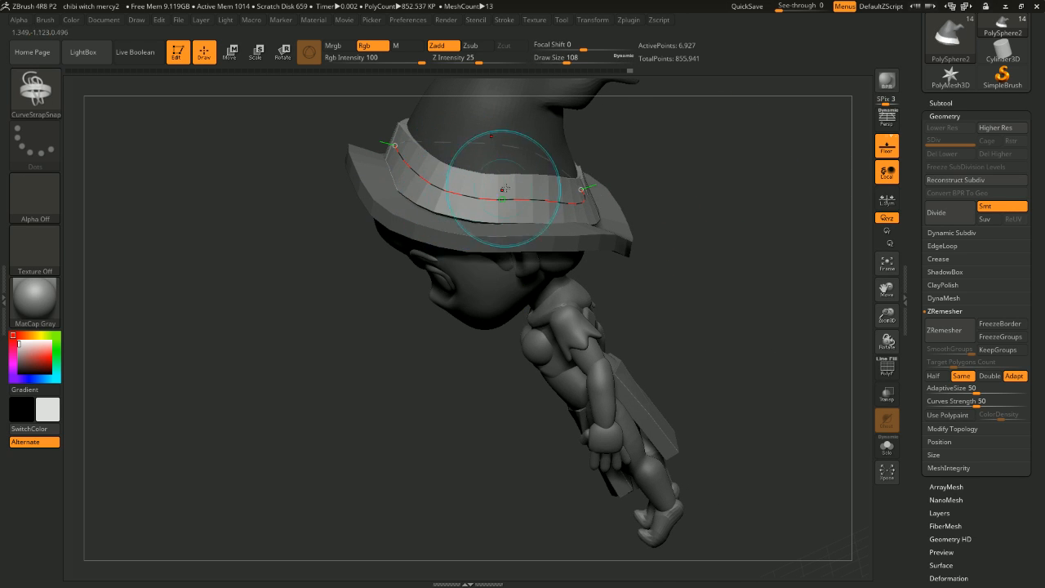
pyautogui.hotkey('ctrl', 'shift', 'z')
pyautogui.keyDown('alt'); pyautogui.moveTo(405, 329); pyautogui.dragTo(572, 190); pyautogui.keyUp('alt')
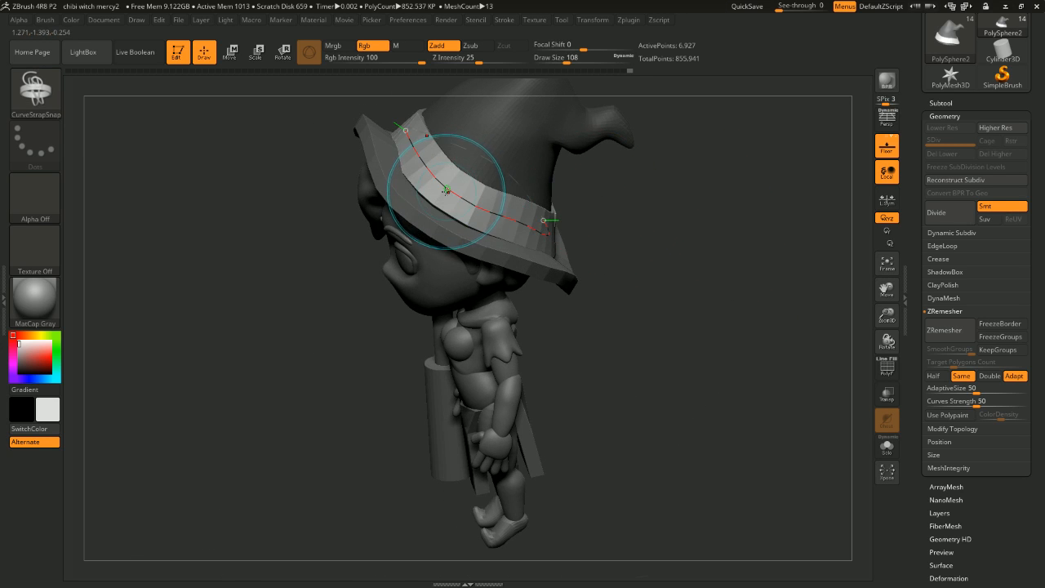
pyautogui.hotkey('ctrl', 'shift', 'z')
# Step: Switch to the IMM Primitives brush and choose the QCube insert mesh
pyautogui.moveTo(686, 182)
pyautogui.mouseDown()
pyautogui.moveTo(693, 269)
pyautogui.moveTo(680, 336)
pyautogui.moveTo(698, 245)
pyautogui.moveTo(735, 233)
pyautogui.moveTo(715, 225)
pyautogui.mouseUp()
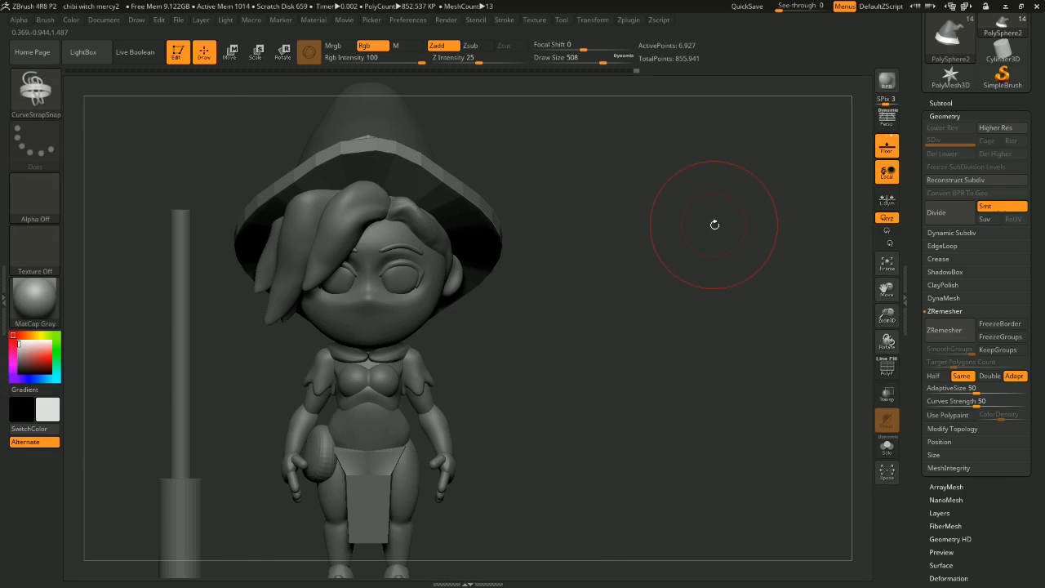
pyautogui.moveTo(573, 155)
pyautogui.mouseDown()
pyautogui.moveTo(609, 205)
pyautogui.moveTo(653, 234)
pyautogui.moveTo(527, 134)
pyautogui.moveTo(561, 237)
pyautogui.moveTo(542, 303)
pyautogui.moveTo(564, 172)
pyautogui.moveTo(570, 195)
pyautogui.moveTo(552, 243)
pyautogui.moveTo(606, 176)
pyautogui.moveTo(508, 186)
pyautogui.moveTo(279, 175)
pyautogui.mouseUp()
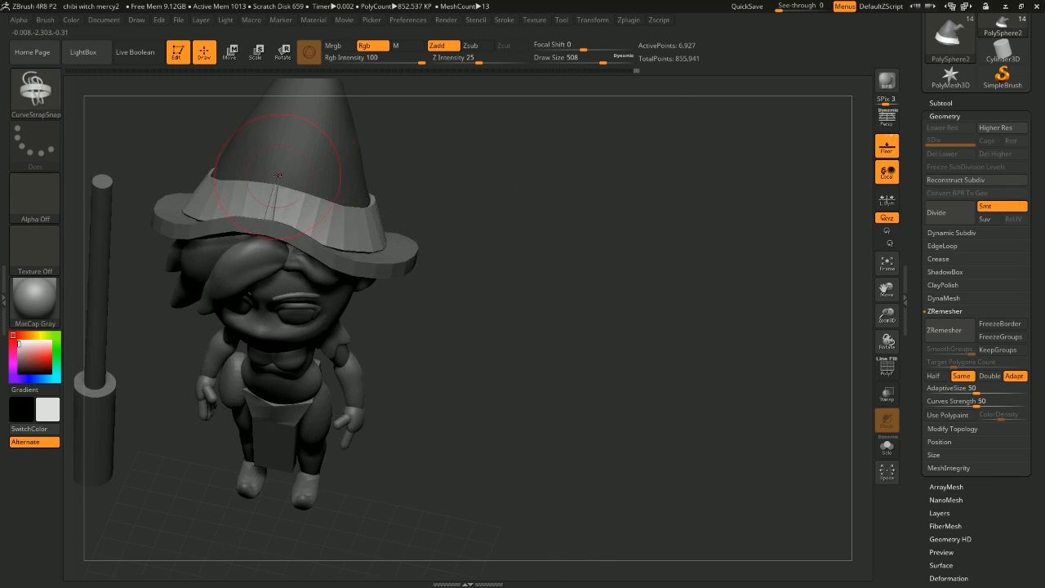
pyautogui.moveTo(481, 174)
pyautogui.mouseDown()
pyautogui.moveTo(502, 163)
pyautogui.moveTo(495, 215)
pyautogui.moveTo(487, 206)
pyautogui.moveTo(502, 175)
pyautogui.moveTo(448, 221)
pyautogui.moveTo(477, 196)
pyautogui.moveTo(497, 196)
pyautogui.mouseUp()
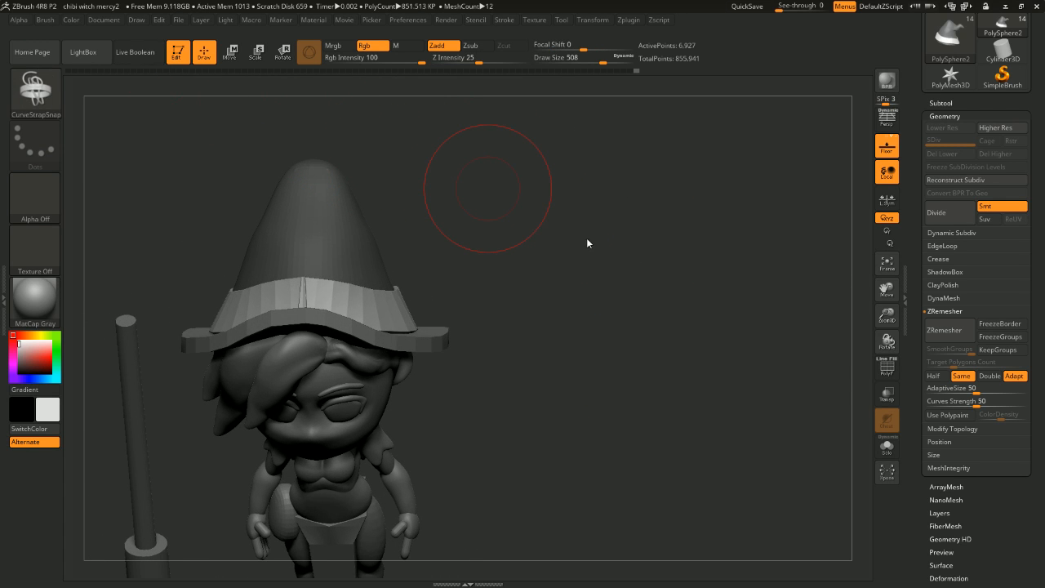
pyautogui.moveTo(592, 238); pyautogui.dragTo(551, 130)
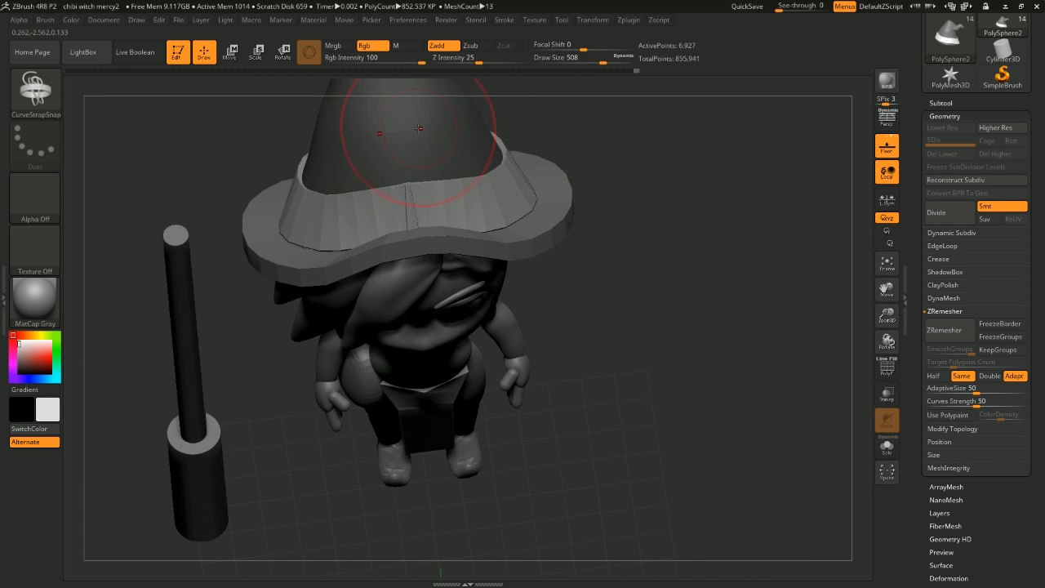
pyautogui.moveTo(713, 206); pyautogui.dragTo(751, 173)
pyautogui.moveTo(515, 129); pyautogui.dragTo(703, 146)
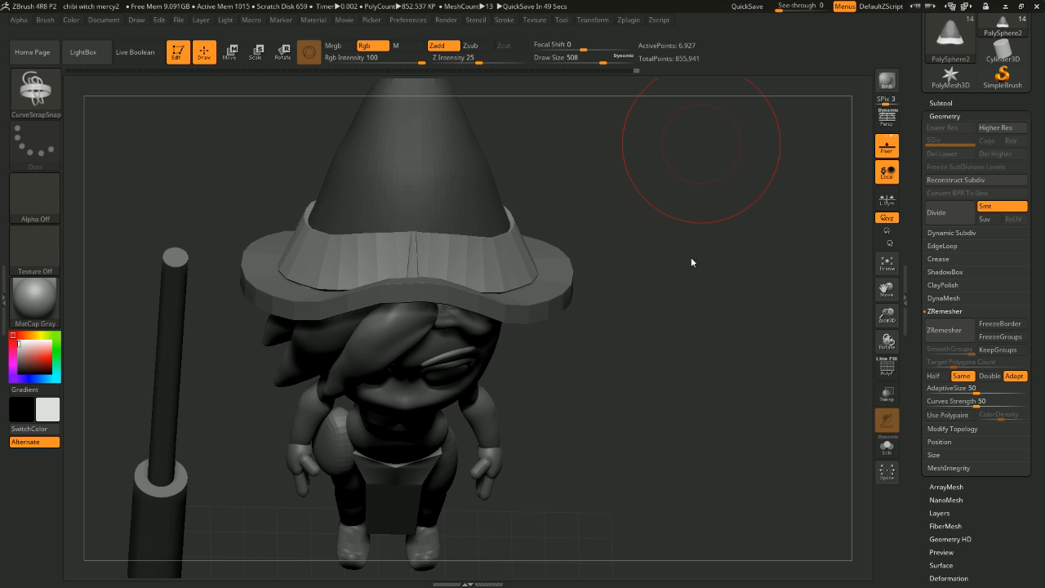
pyautogui.press('b')
pyautogui.press('i')
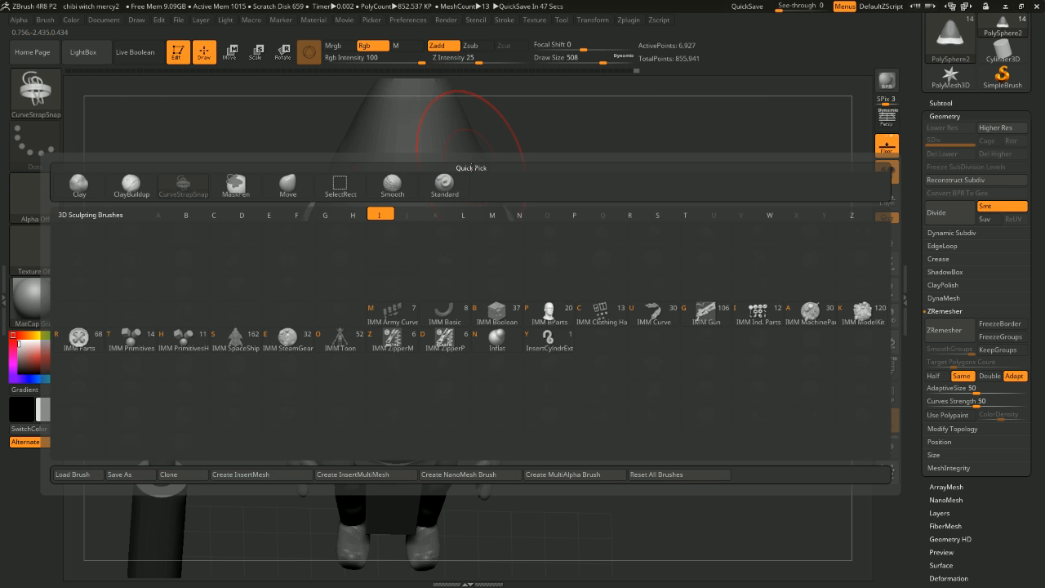
pyautogui.press('p')
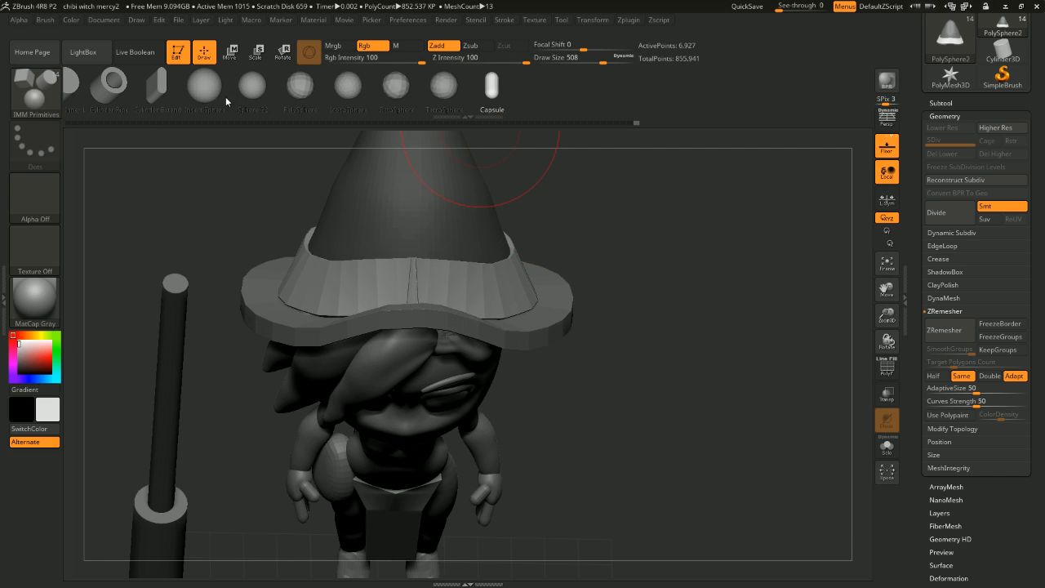
pyautogui.click(508, 86)
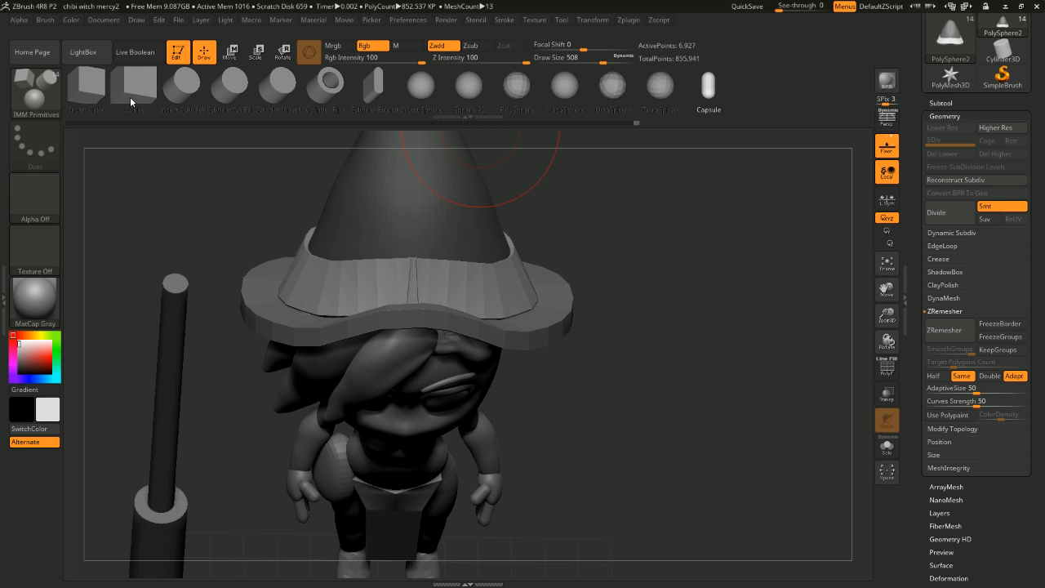
pyautogui.click(128, 95)
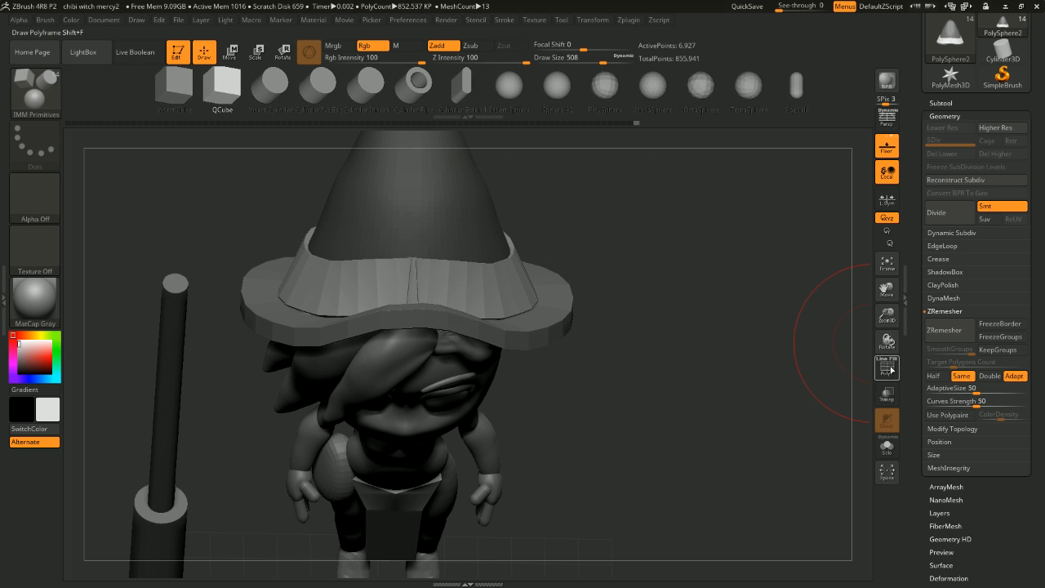
# Step: Turn on the polyframe display and insert a QCube on the front of the hat cone above the band seam
pyautogui.click(887, 369)
pyautogui.moveTo(796, 359); pyautogui.dragTo(561, 247)
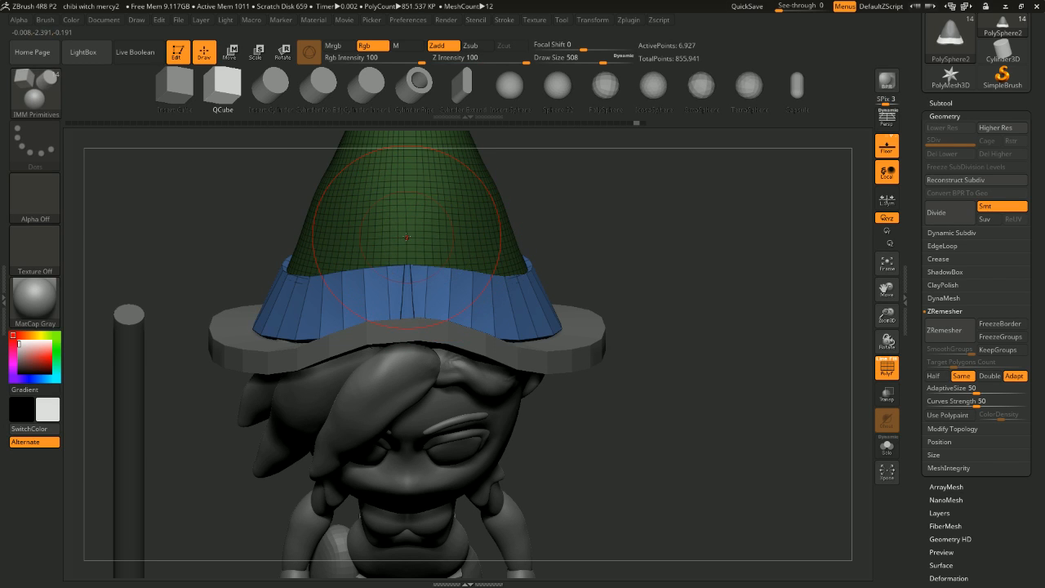
pyautogui.moveTo(407, 237); pyautogui.dragTo(466, 249)
pyautogui.moveTo(609, 254); pyautogui.dragTo(415, 131)
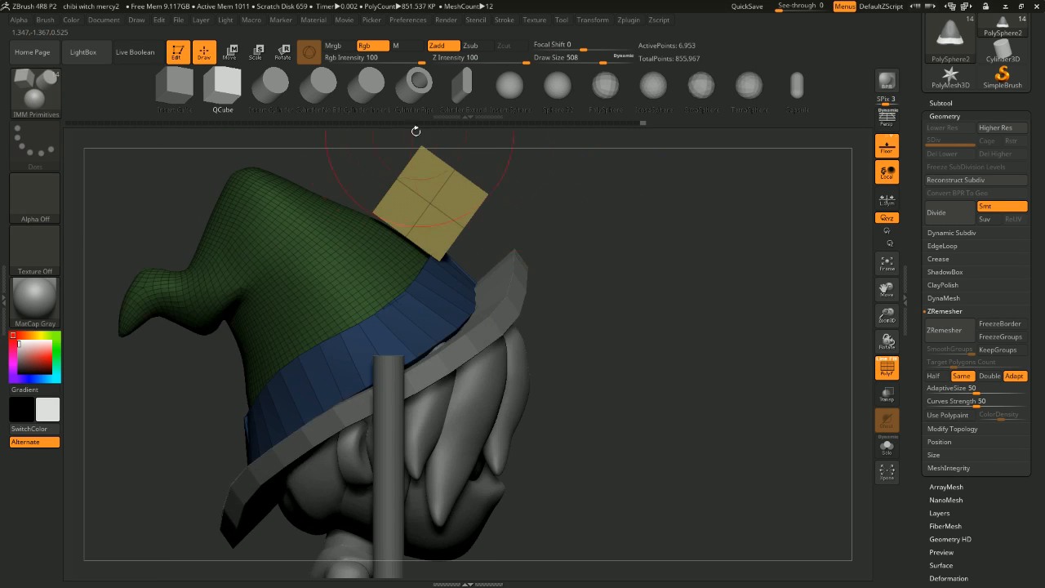
# Step: Move the inserted cube down onto the front of the hat band so it covers the seam
pyautogui.press('w')
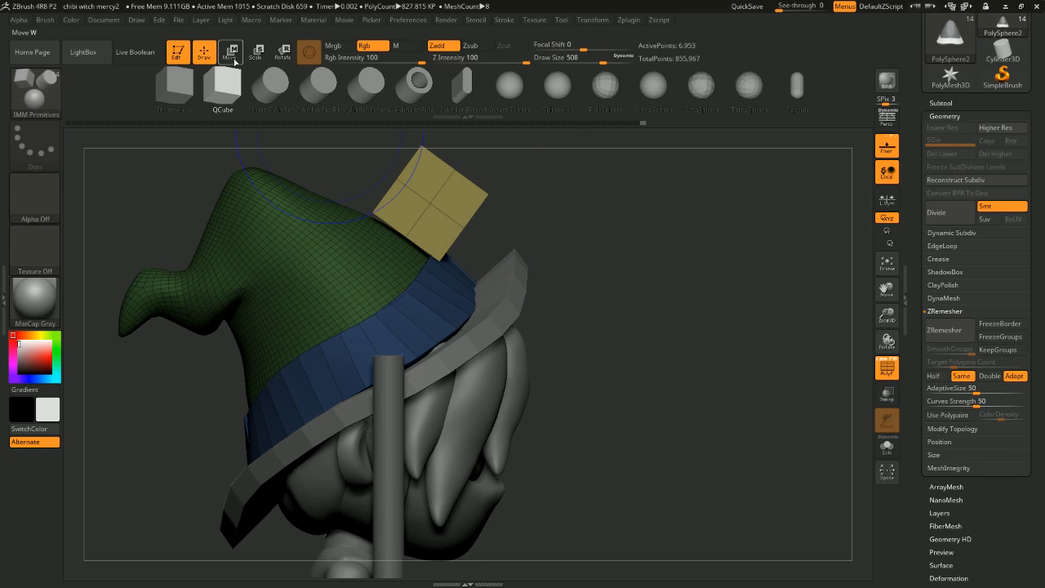
pyautogui.moveTo(363, 194); pyautogui.dragTo(380, 267)
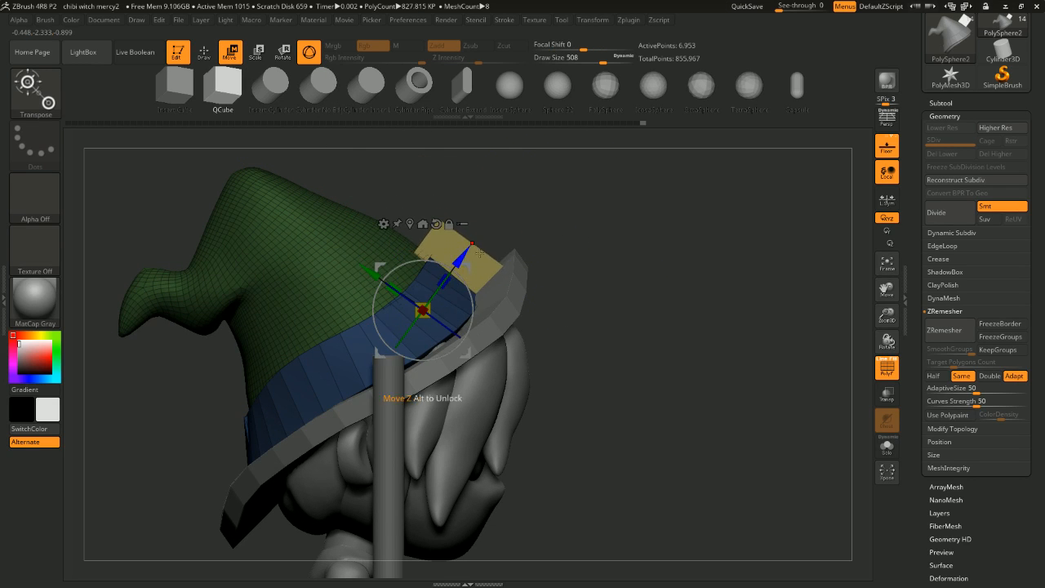
pyautogui.moveTo(727, 277); pyautogui.dragTo(549, 110)
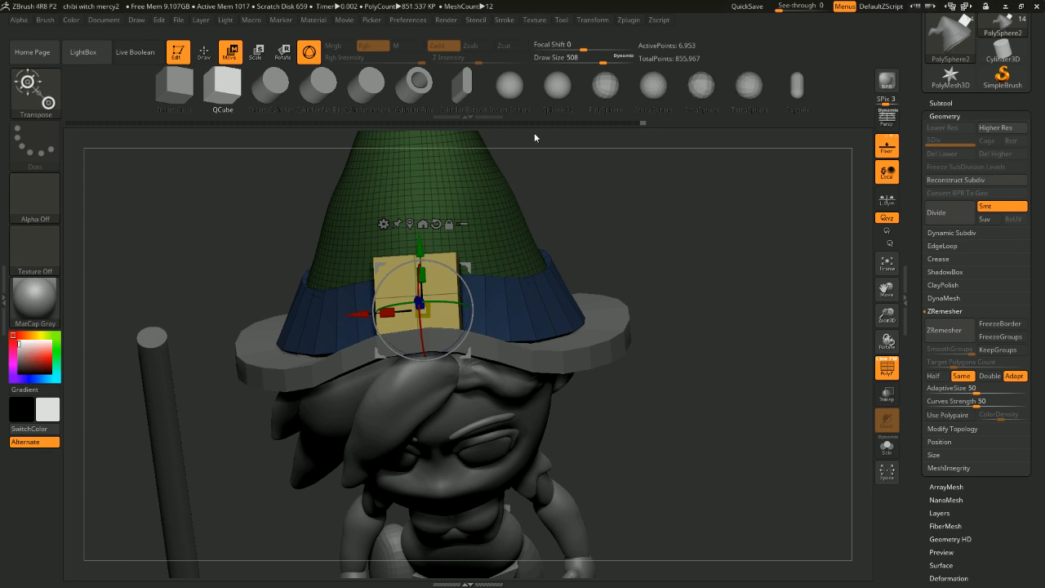
pyautogui.moveTo(623, 223)
pyautogui.mouseDown()
pyautogui.moveTo(627, 203)
pyautogui.moveTo(654, 225)
pyautogui.mouseUp()
# Step: Return to drawing with the ZModeler brush and check how the cube sits on the hat band from the side and front
pyautogui.press('q')
pyautogui.moveTo(583, 231); pyautogui.dragTo(416, 274)
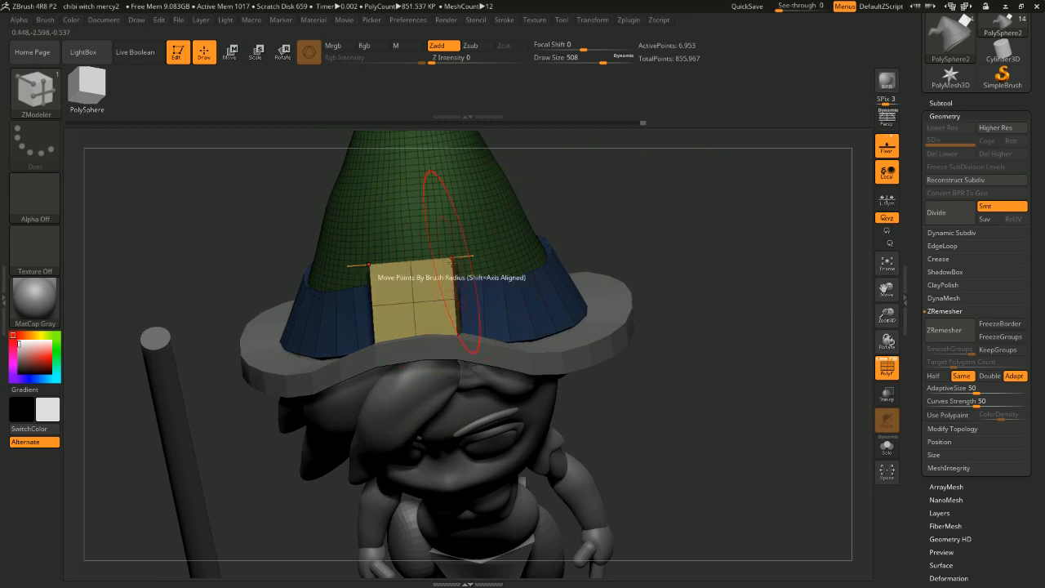
pyautogui.moveTo(595, 218); pyautogui.dragTo(627, 207)
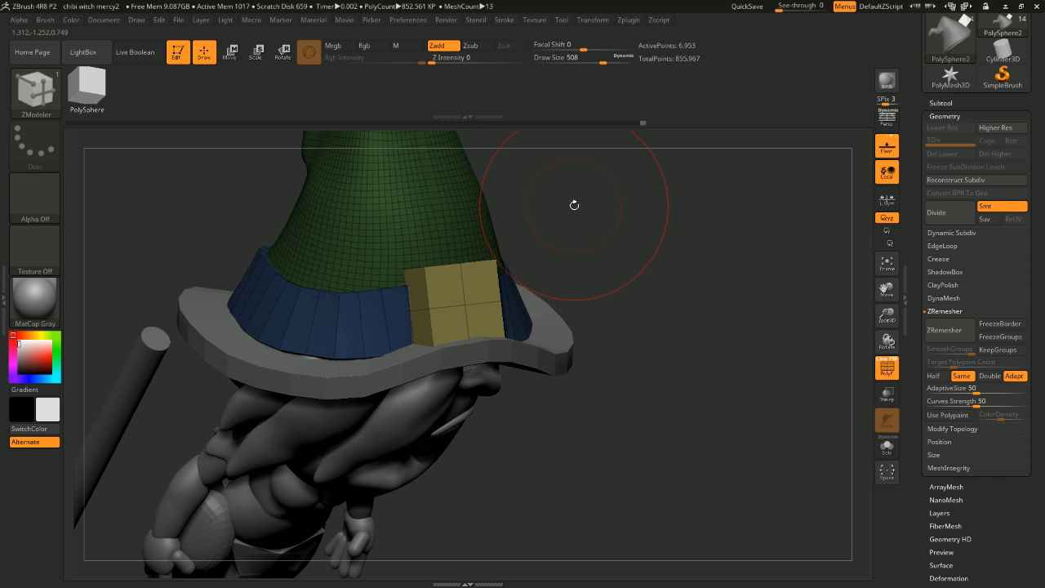
pyautogui.moveTo(574, 215); pyautogui.dragTo(621, 213)
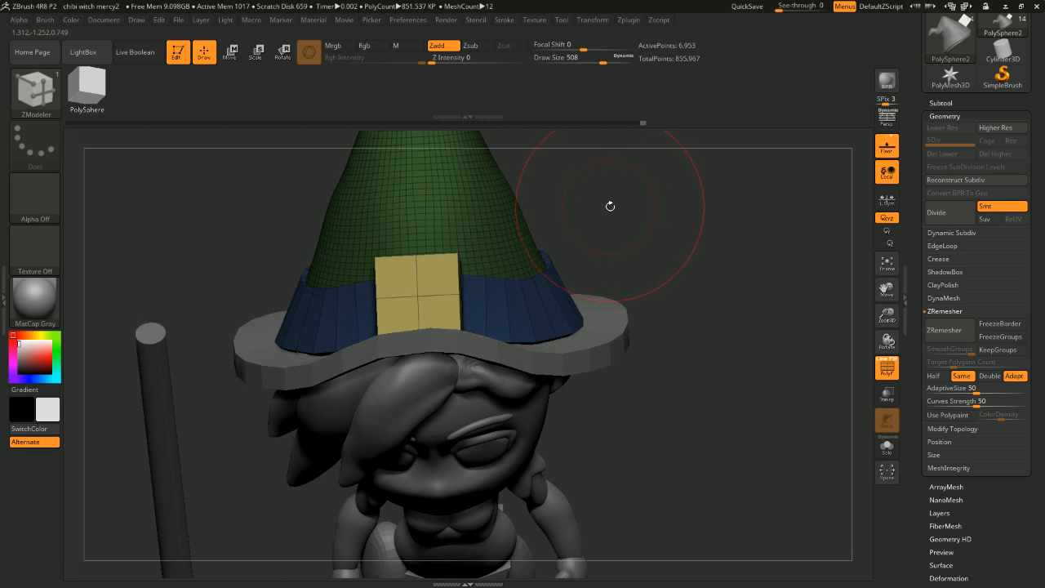
pyautogui.moveTo(610, 203); pyautogui.dragTo(614, 207)
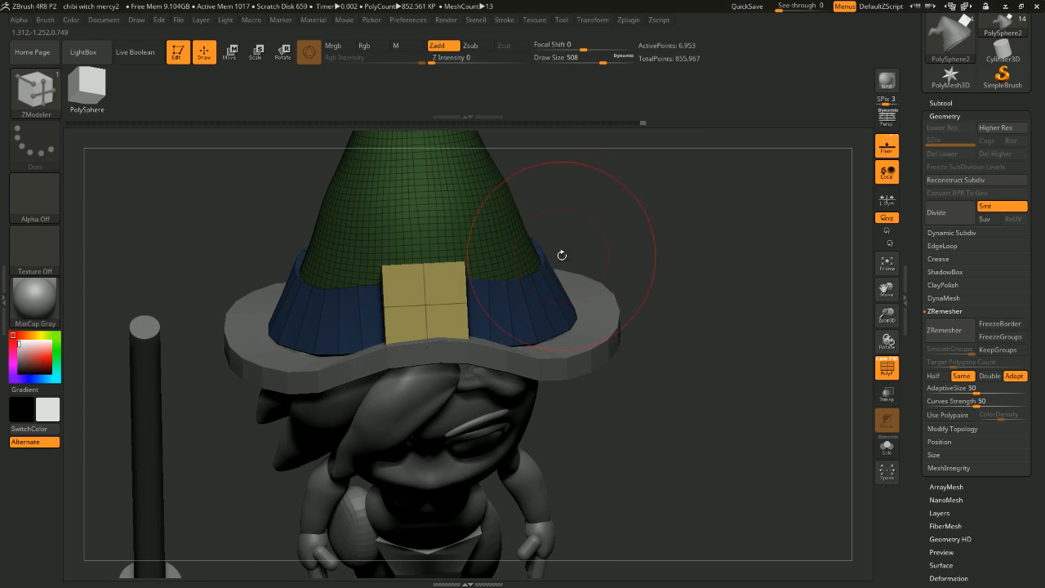
# Step: Try a ZModeler edge Inset with the EdgeLoop Complete target on the cube's front face and undo it
pyautogui.rightClick(444, 303)
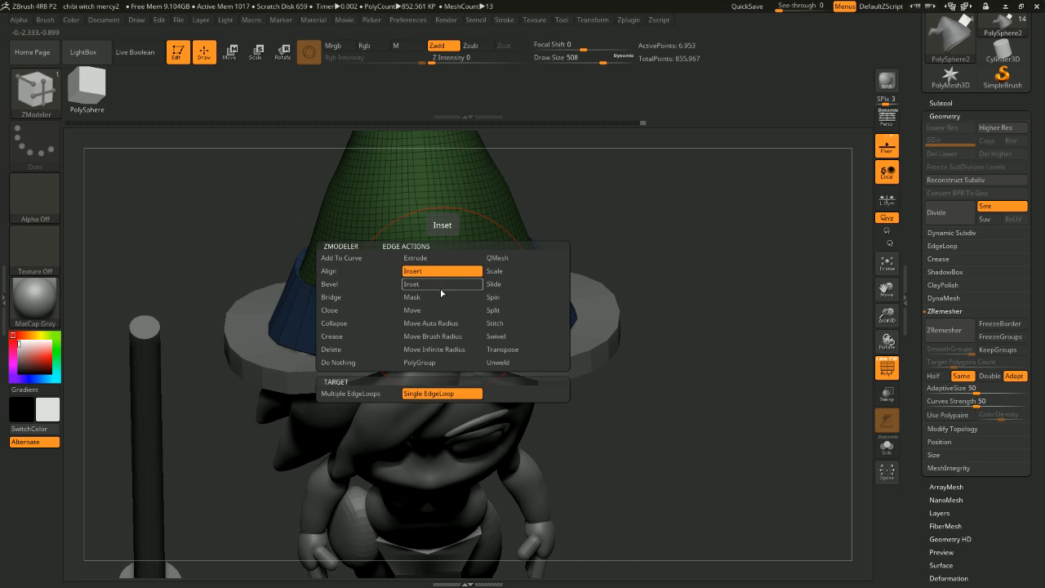
pyautogui.click(440, 288)
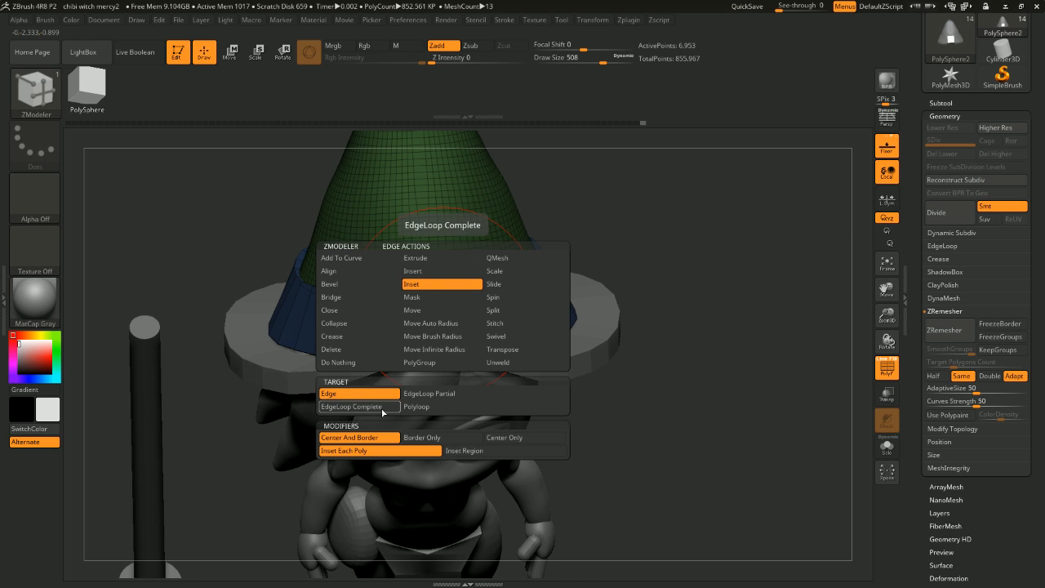
pyautogui.click(352, 406)
pyautogui.moveTo(444, 304); pyautogui.dragTo(432, 300)
pyautogui.hotkey('ctrl', 'z')
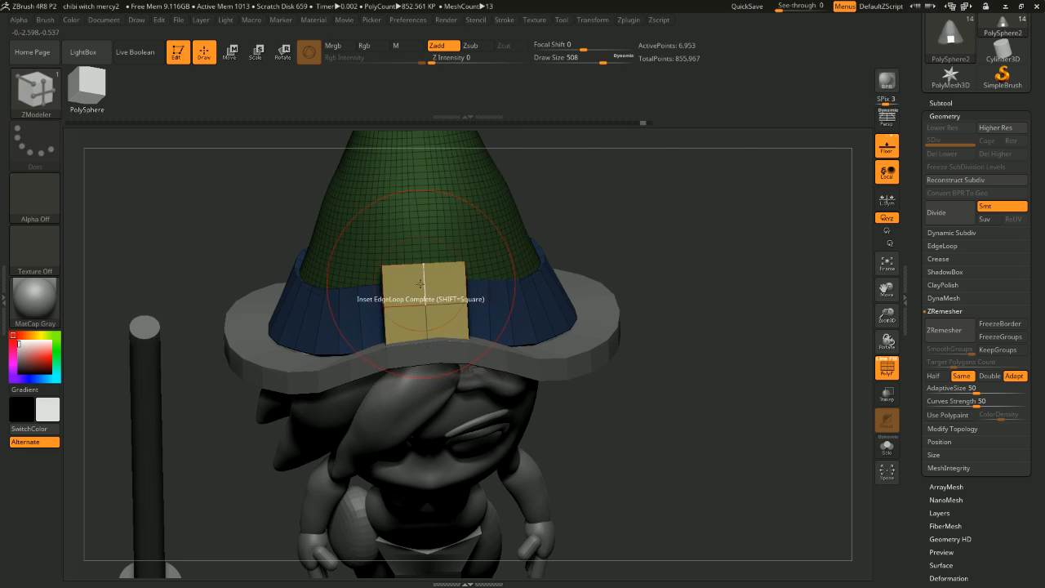
# Step: Try the complete edge-loop inset on the cube with the Center Only and Inset Region modifiers, and undo it
pyautogui.press('space')
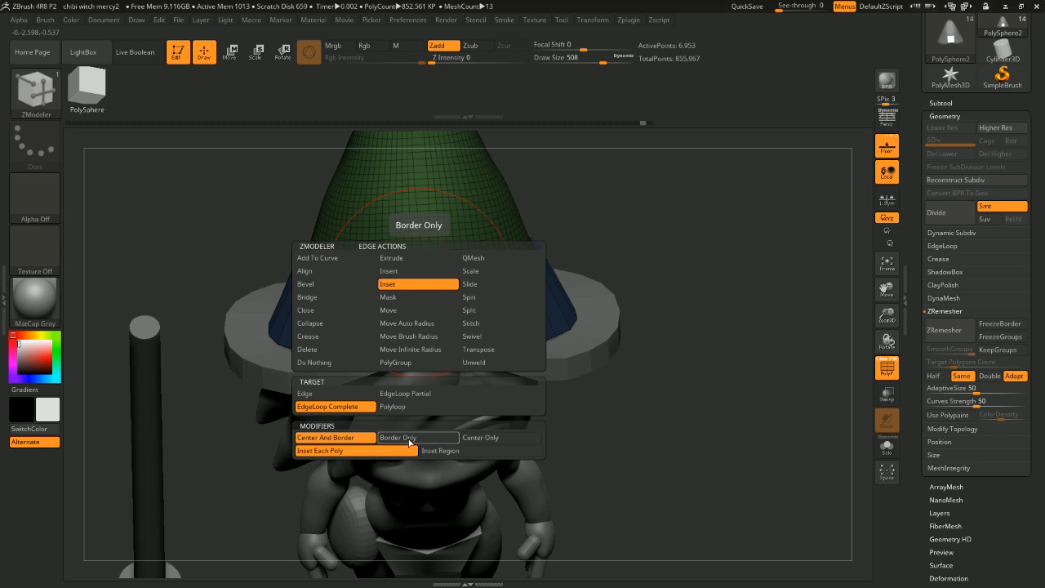
pyautogui.click(478, 438)
pyautogui.press('space')
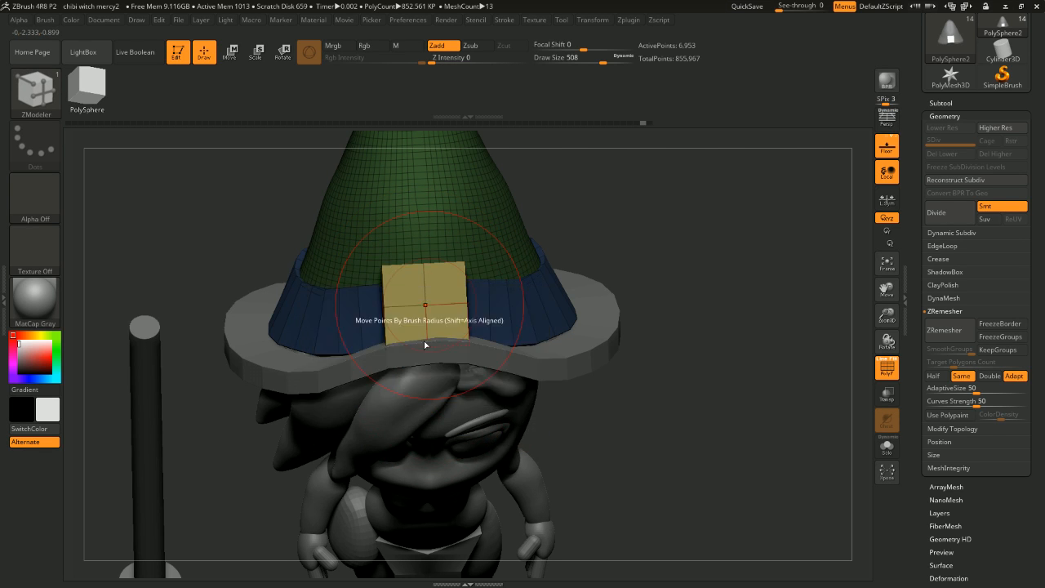
pyautogui.press('space')
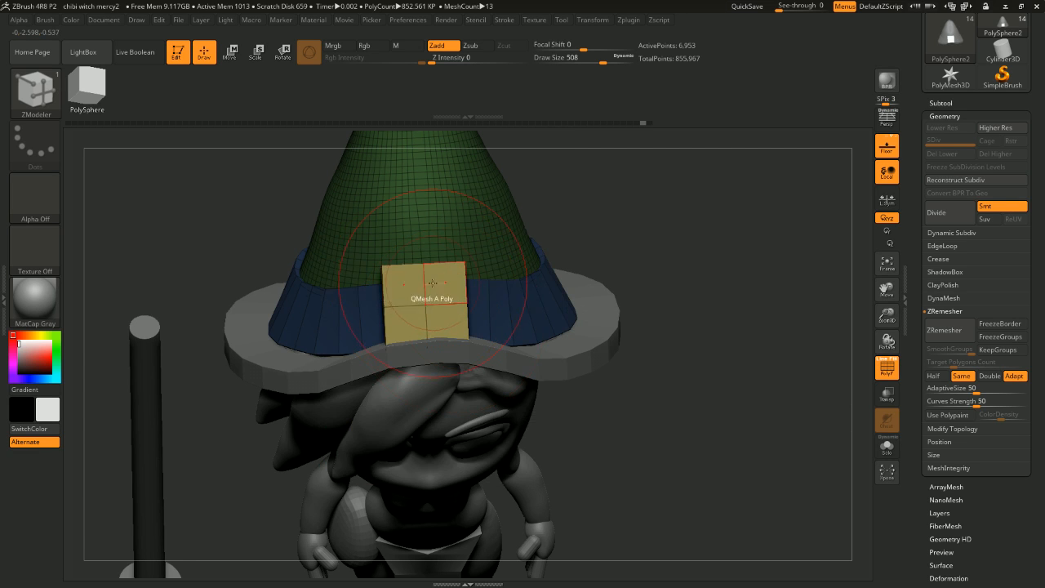
pyautogui.press('space')
pyautogui.click(447, 452)
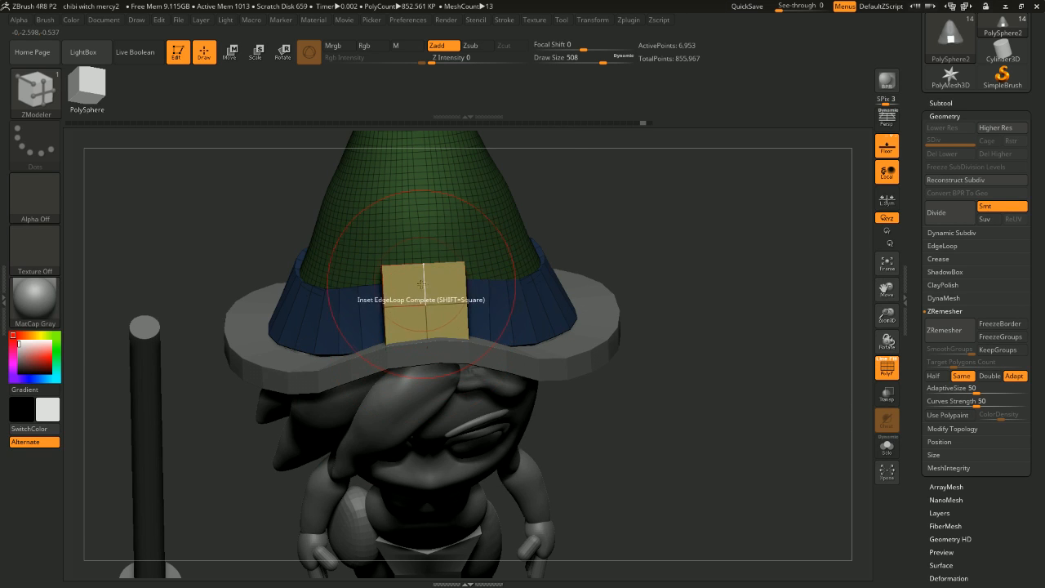
pyautogui.moveTo(424, 280); pyautogui.dragTo(428, 290)
pyautogui.hotkey('ctrl', 'z')
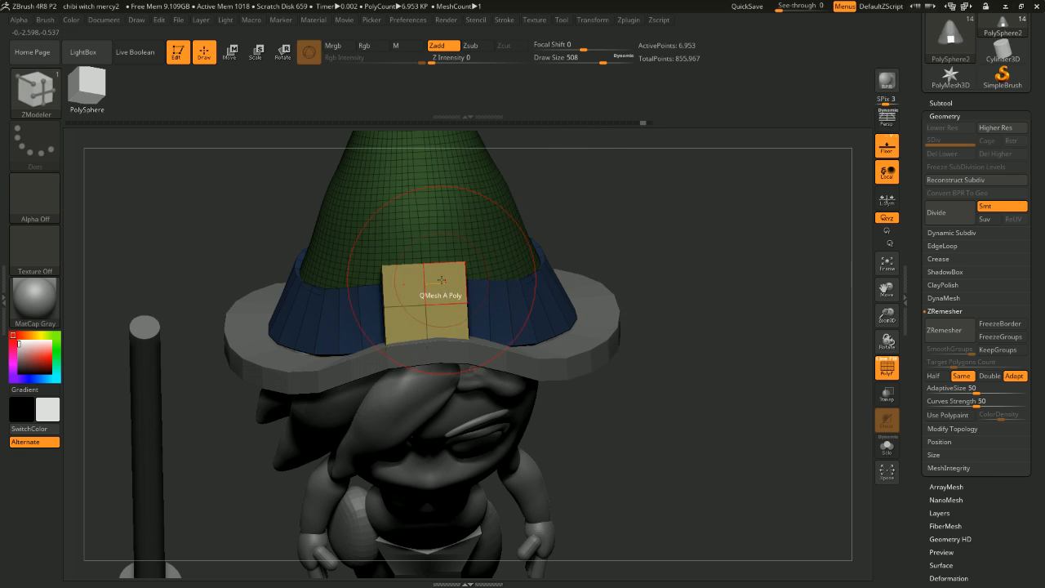
# Step: Try the edge-loop inset on the cube's front again with the Center And Border modifier
pyautogui.press('space')
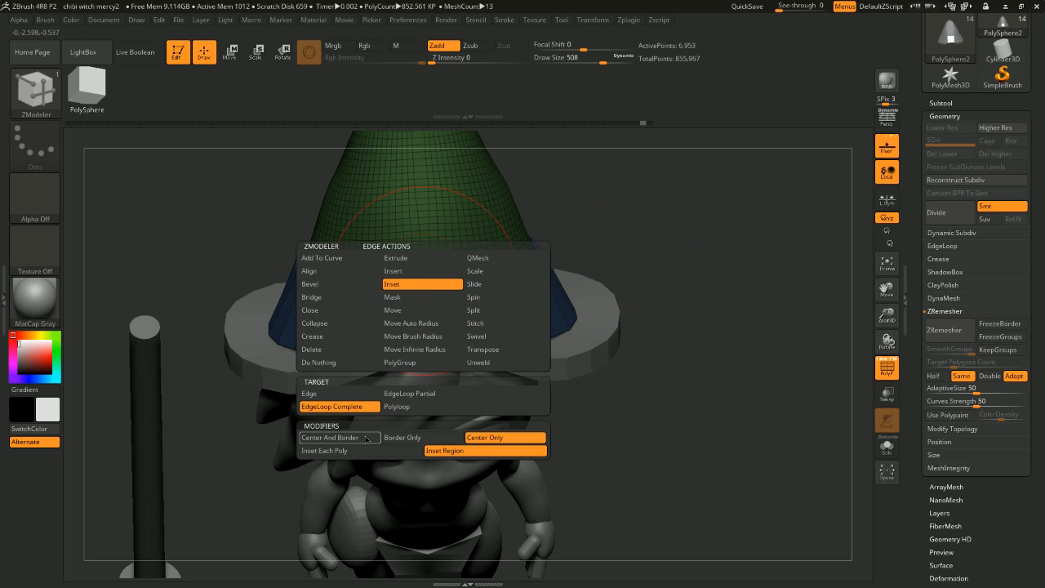
pyautogui.click(366, 438)
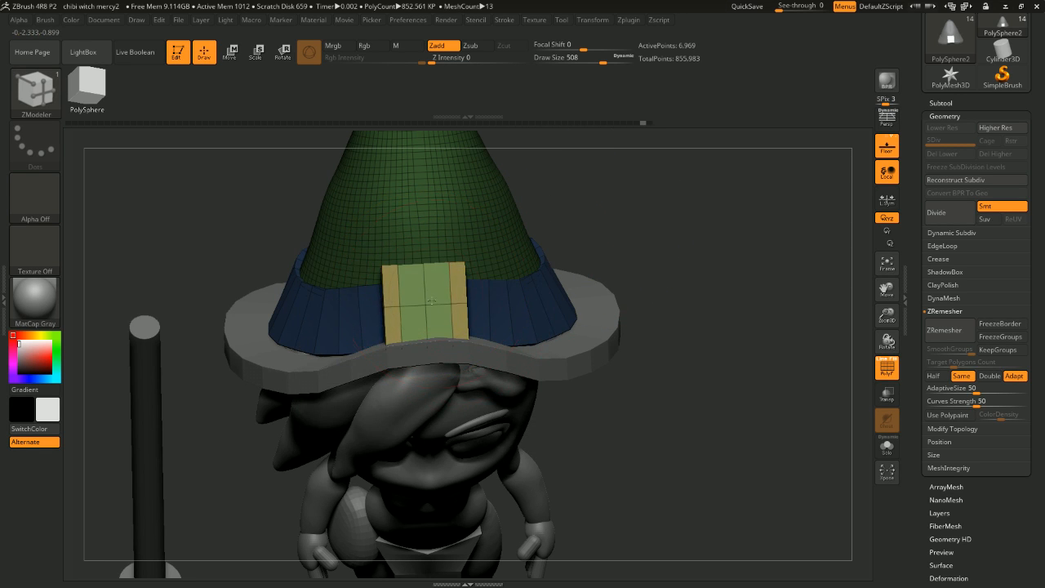
pyautogui.press('space')
pyautogui.click(424, 292)
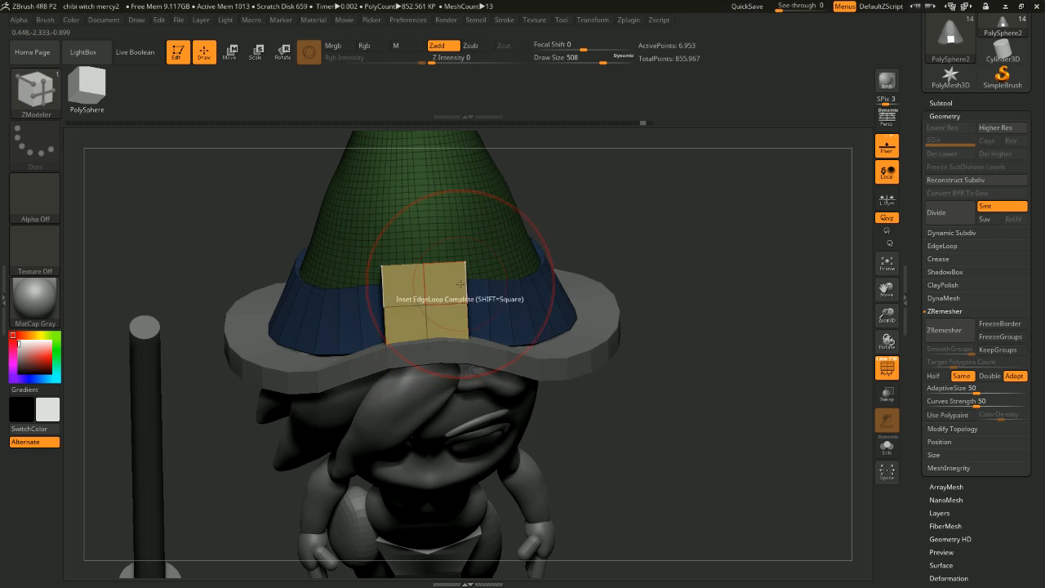
# Step: Set the polygon action to Inset and try the Flat Border and Island targets on the cube's front face
pyautogui.press('space')
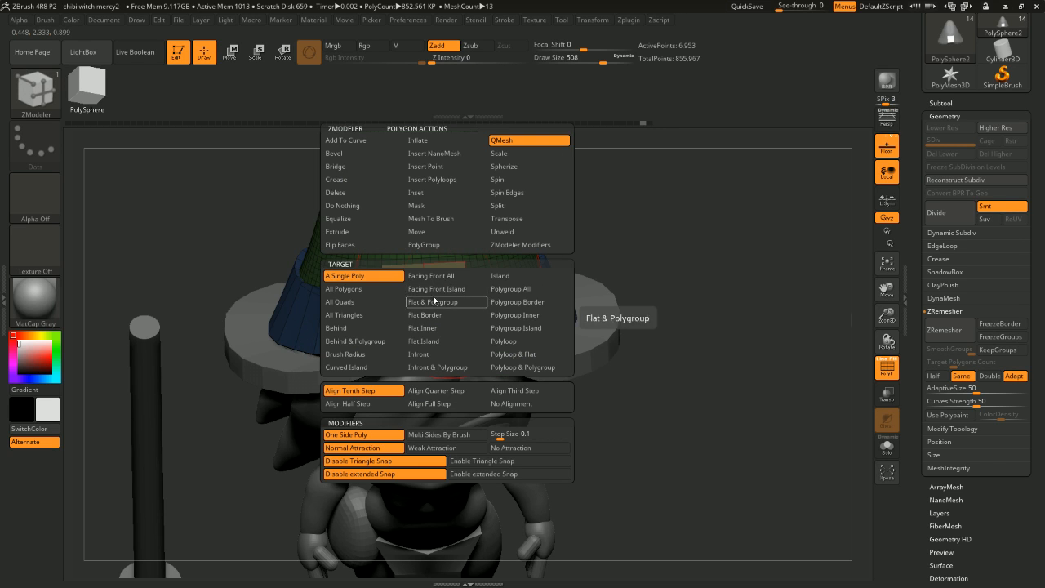
pyautogui.click(415, 193)
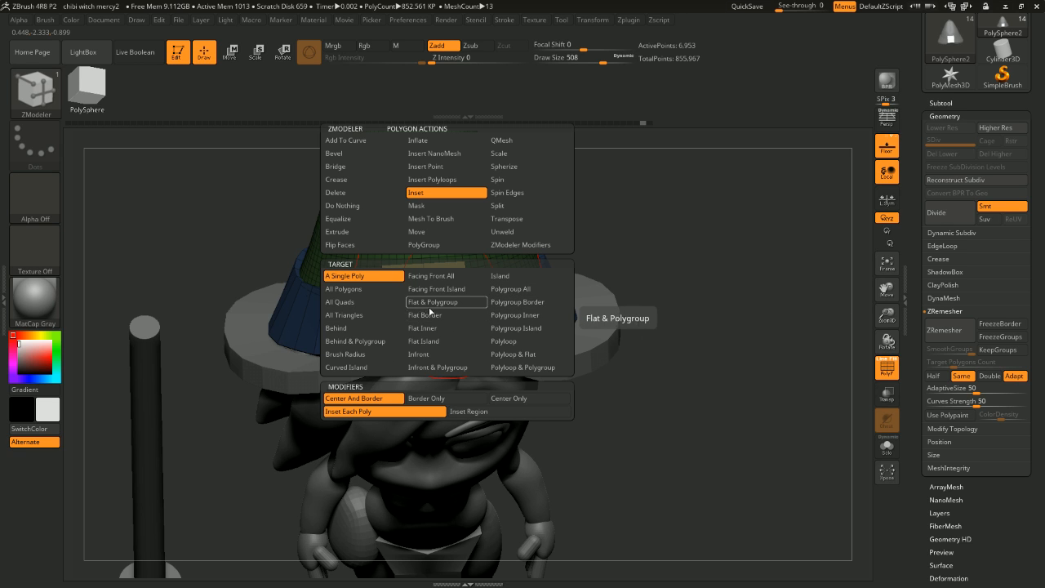
pyautogui.click(445, 322)
pyautogui.press('space')
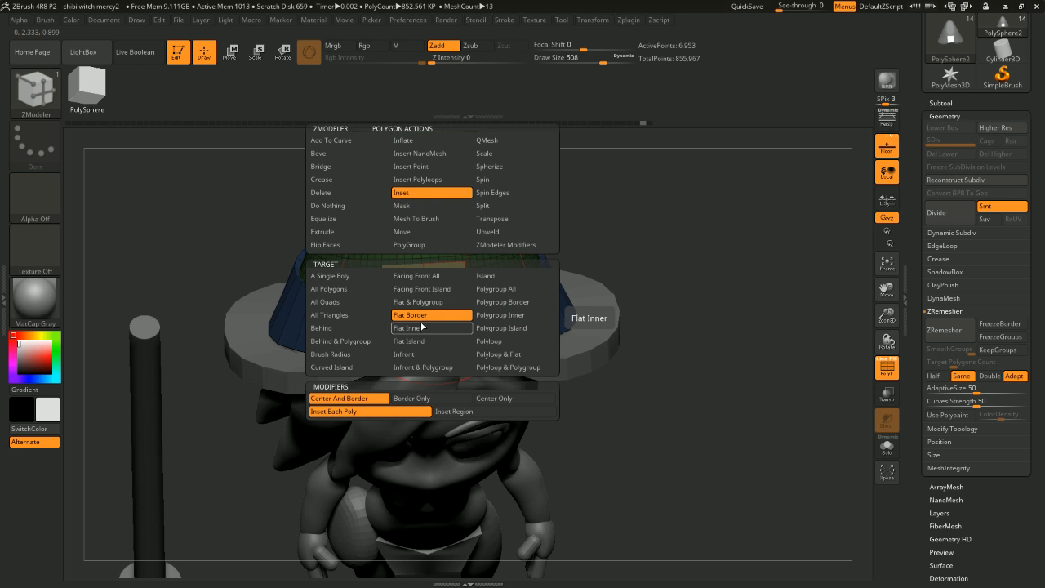
pyautogui.click(488, 278)
pyautogui.press('space')
pyautogui.click(445, 289)
pyautogui.moveTo(429, 283); pyautogui.dragTo(482, 276)
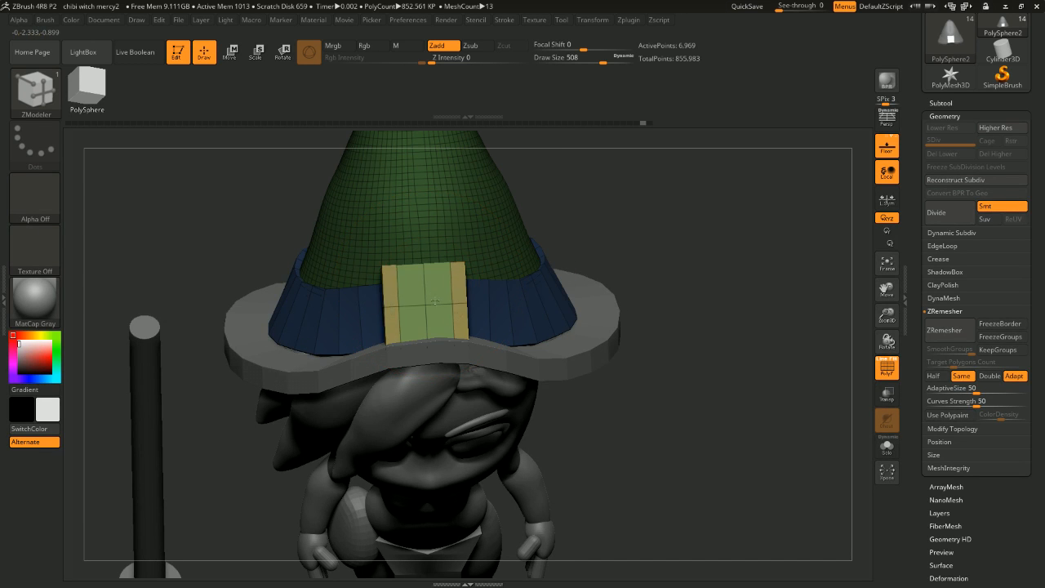
pyautogui.moveTo(571, 255)
pyautogui.mouseDown()
pyautogui.moveTo(621, 244)
pyautogui.moveTo(625, 294)
pyautogui.moveTo(604, 242)
pyautogui.moveTo(445, 290)
pyautogui.mouseUp()
# Step: Try the polygon Inset with the Polygroup Island target on the cube and undo it
pyautogui.press('space')
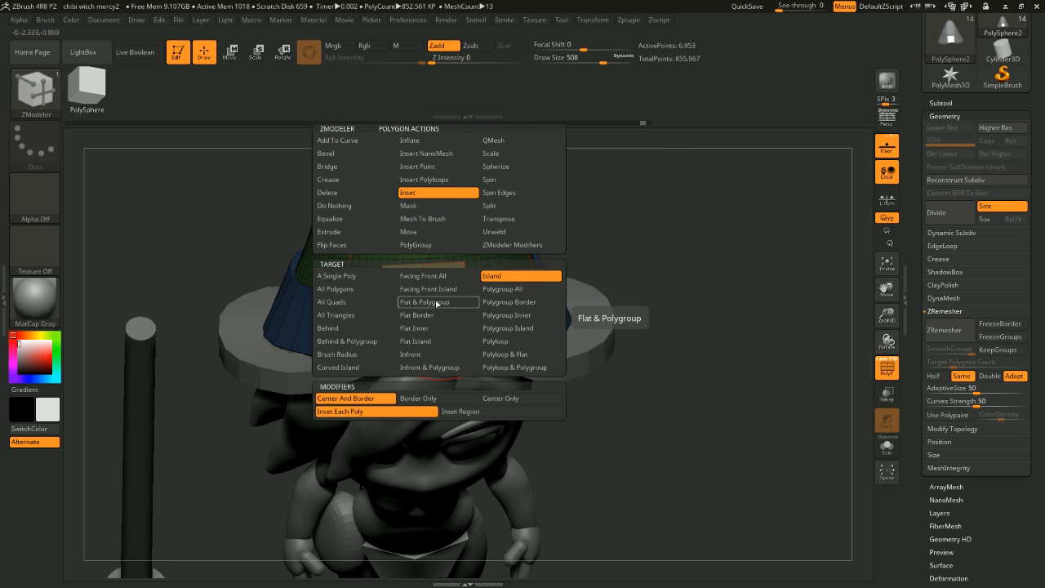
pyautogui.click(516, 330)
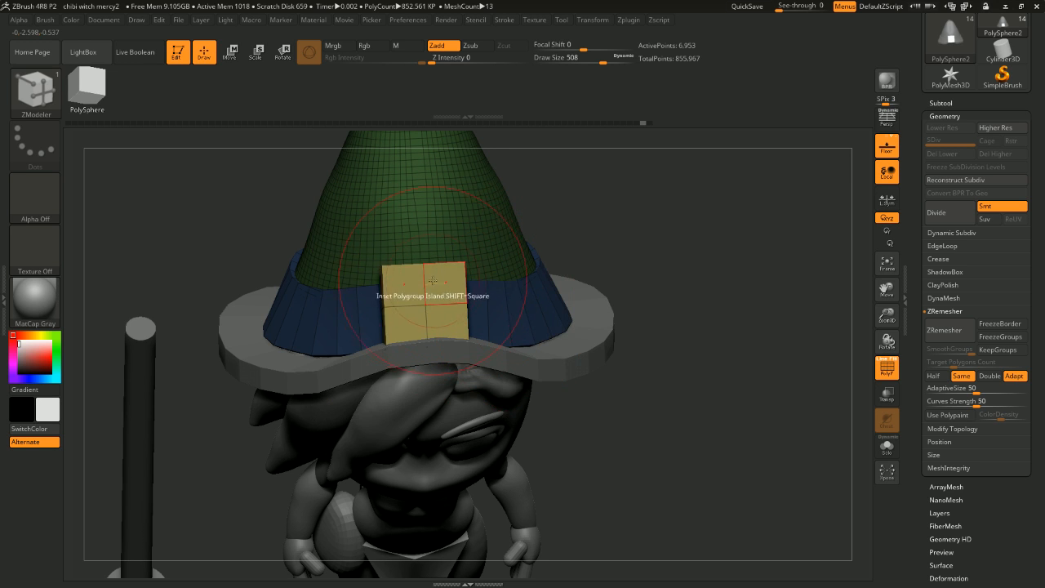
pyautogui.moveTo(432, 286); pyautogui.dragTo(457, 287)
pyautogui.hotkey('ctrl', 'z')
# Step: Try the Polygroup Island inset on the cube with the Inset Region modifier and undo it
pyautogui.press('space')
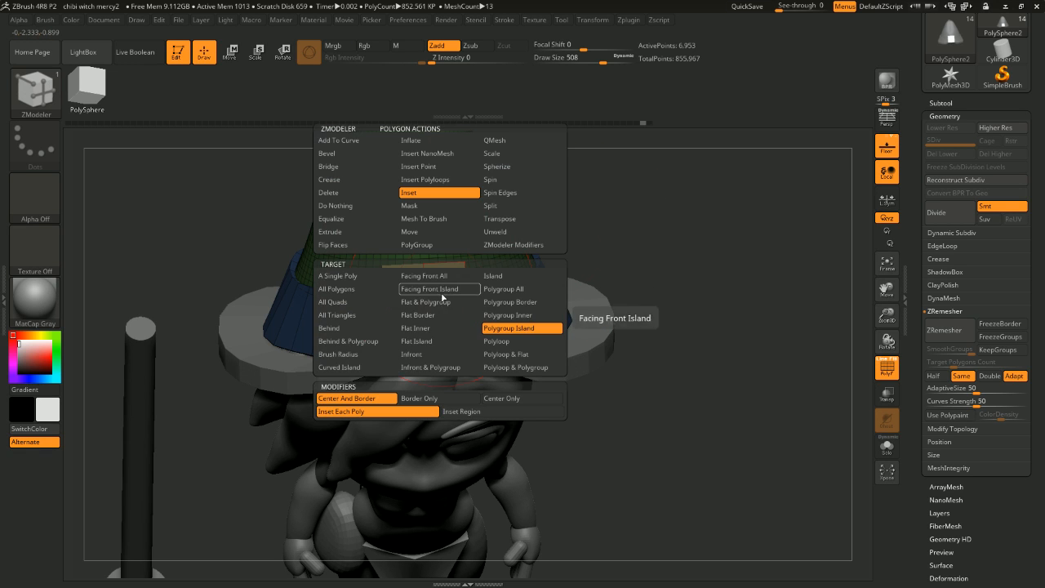
pyautogui.click(459, 415)
pyautogui.click(446, 278)
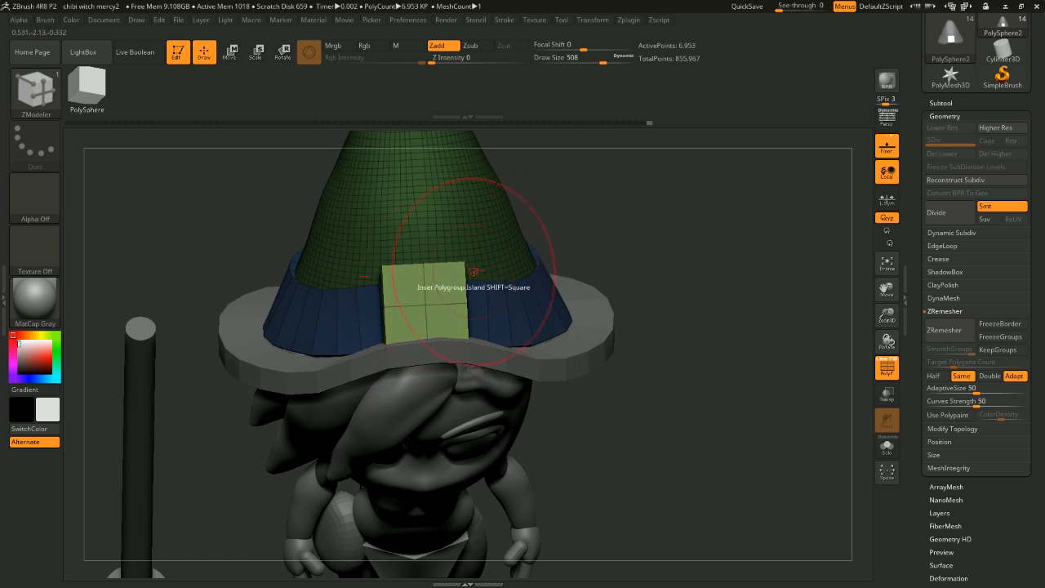
pyautogui.moveTo(477, 273)
pyautogui.mouseDown(button='right')
pyautogui.moveTo(649, 273)
pyautogui.moveTo(462, 282)
pyautogui.mouseUp(button='right')
pyautogui.hotkey('ctrl', 'z')
# Step: Assign the cube's front polygons to their own polygroup with the ZModeler PolyGroup action on single polys
pyautogui.press('space')
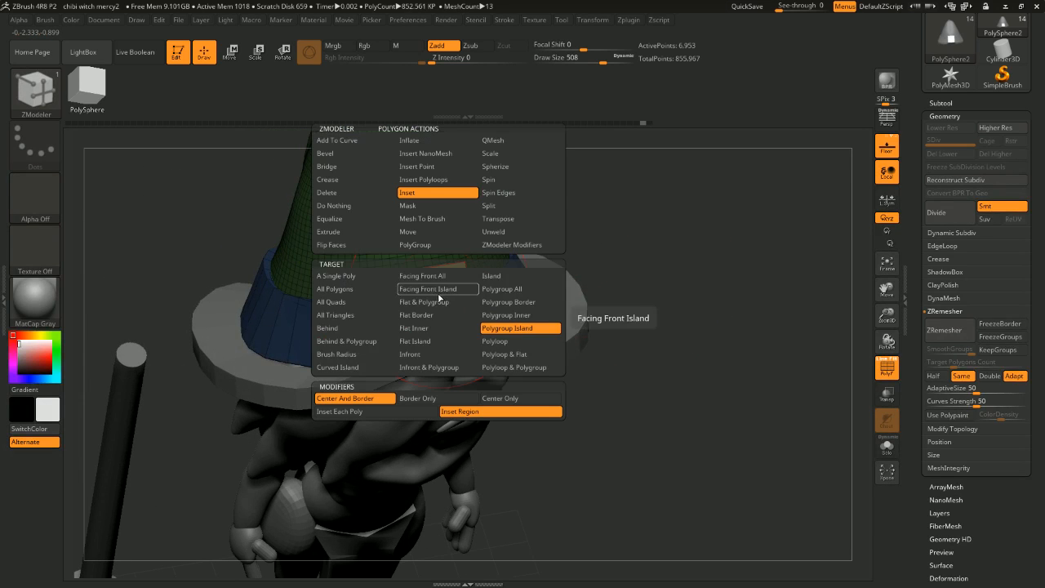
pyautogui.click(432, 244)
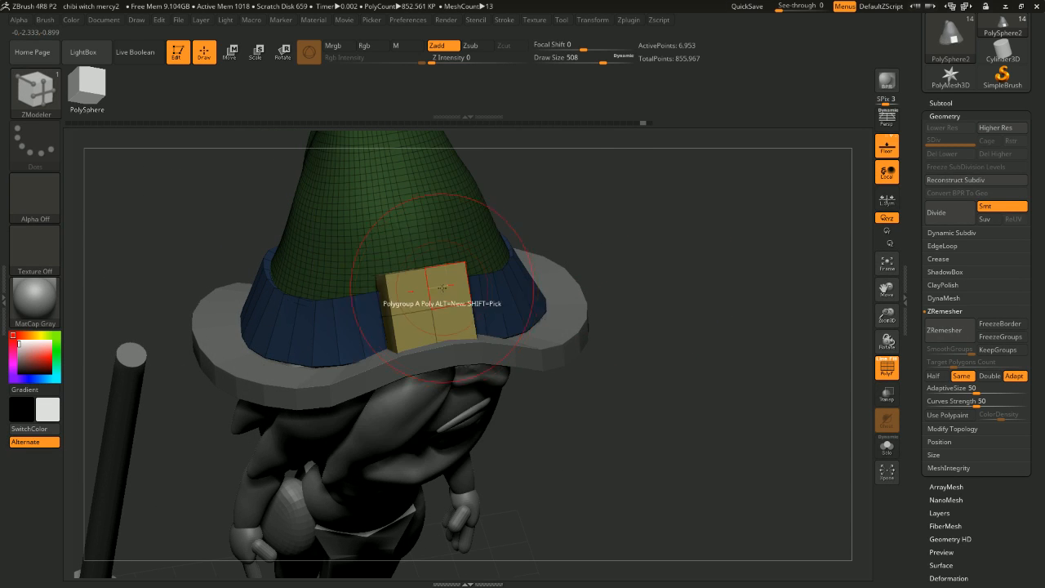
pyautogui.moveTo(527, 285); pyautogui.dragTo(403, 250, button='right')
# Step: Try a region Inset of the cube's front polygroup with the Polygroup All target, check it from the side, and undo it
pyautogui.press('space')
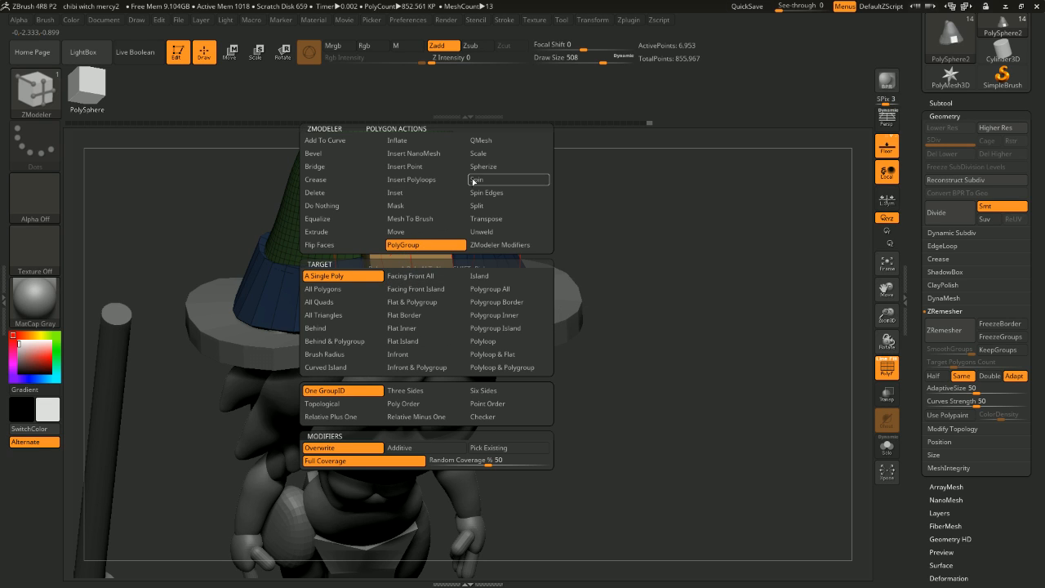
pyautogui.click(402, 194)
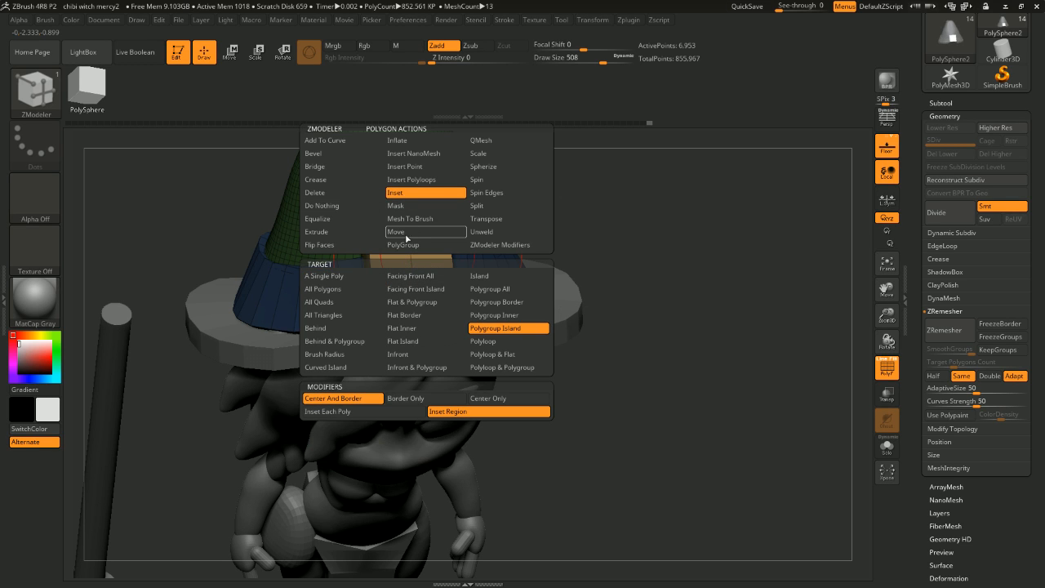
pyautogui.click(485, 290)
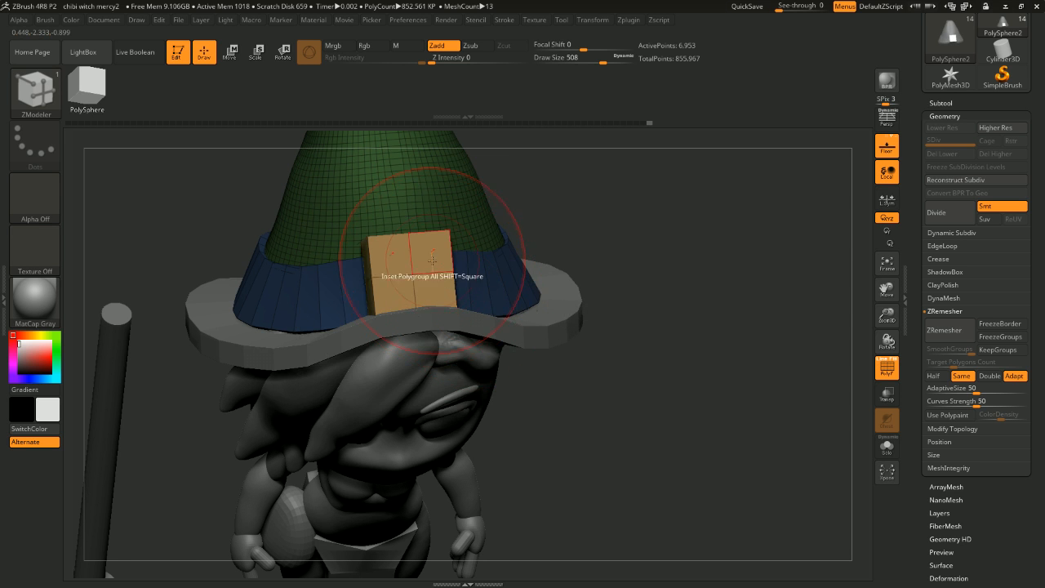
pyautogui.moveTo(433, 259); pyautogui.dragTo(441, 266)
pyautogui.moveTo(581, 222); pyautogui.dragTo(722, 203)
pyautogui.moveTo(670, 233); pyautogui.dragTo(575, 229)
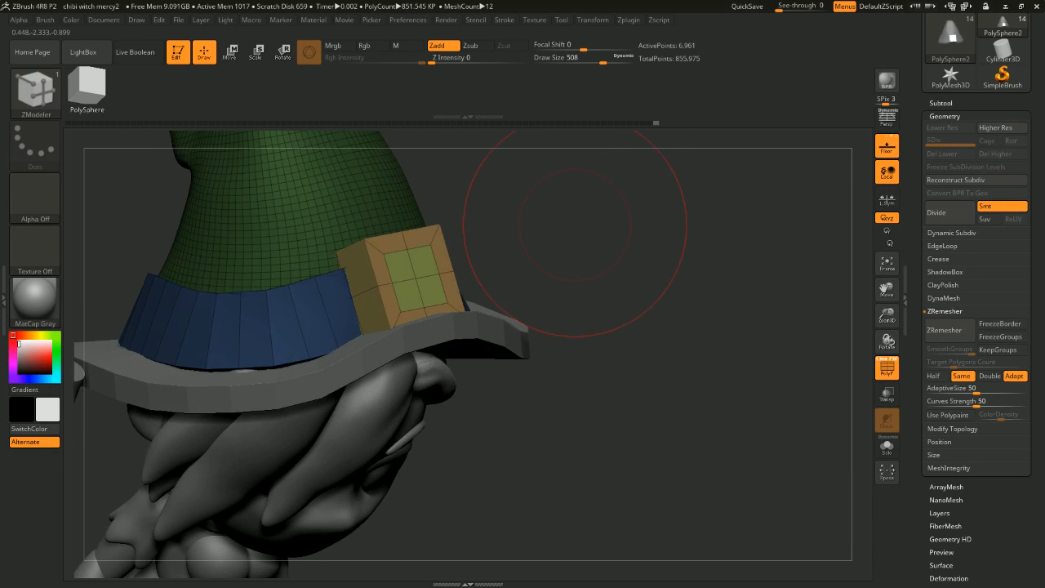
pyautogui.hotkey('ctrl', 'z')
pyautogui.moveTo(646, 240); pyautogui.dragTo(409, 245)
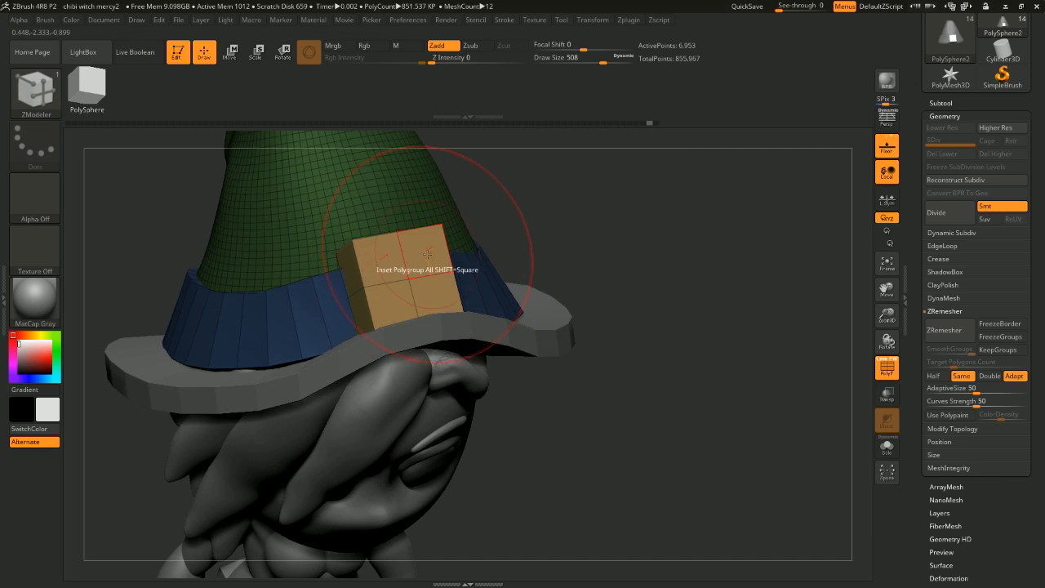
pyautogui.press('space')
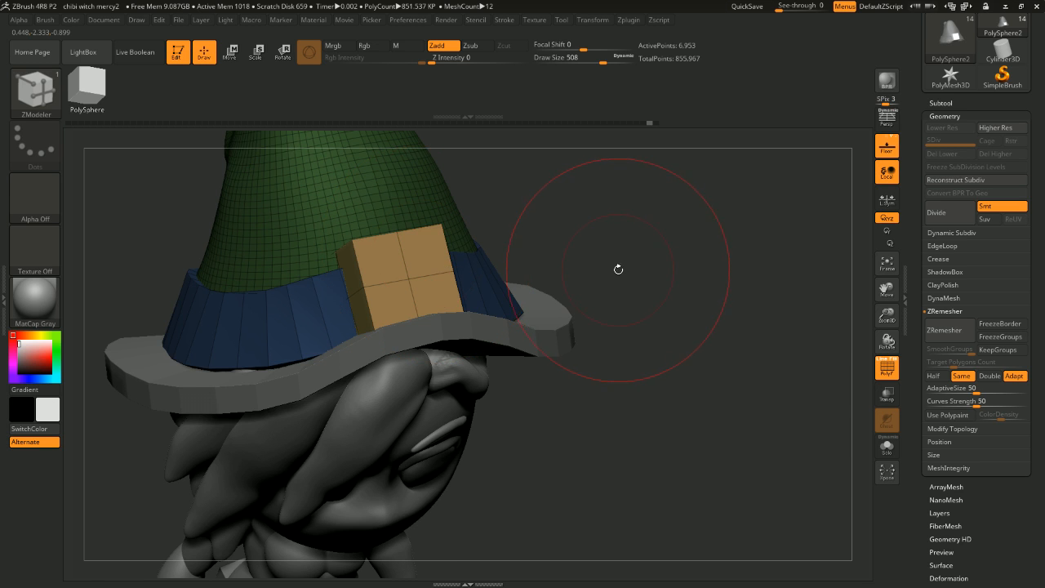
# Step: Narrow the cube's width with the transform gizmo and adjust its depth on the hat band, returning to draw mode
pyautogui.moveTo(618, 270); pyautogui.dragTo(691, 243)
pyautogui.click(229, 53)
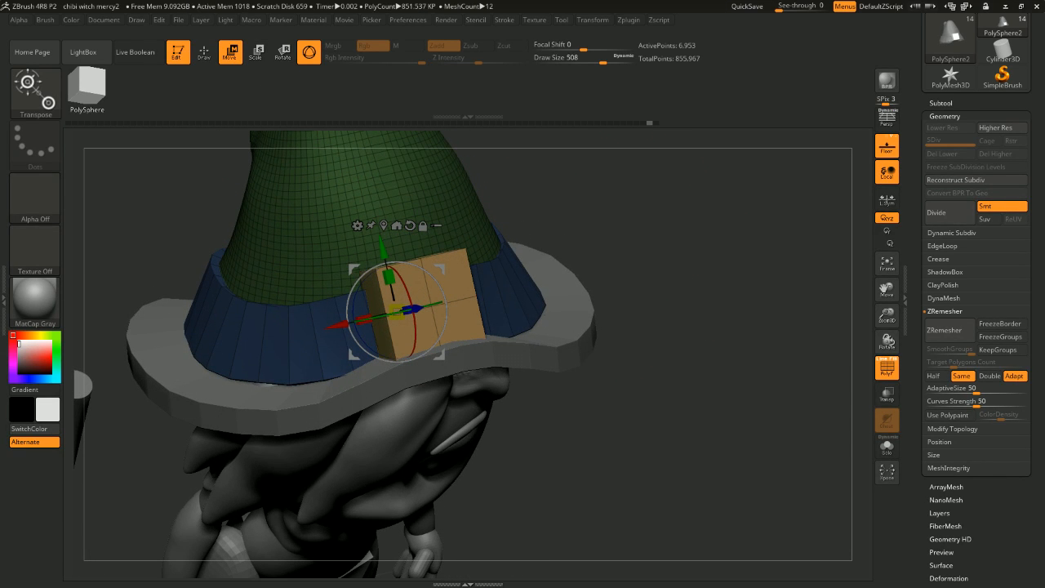
pyautogui.moveTo(650, 240); pyautogui.dragTo(657, 201)
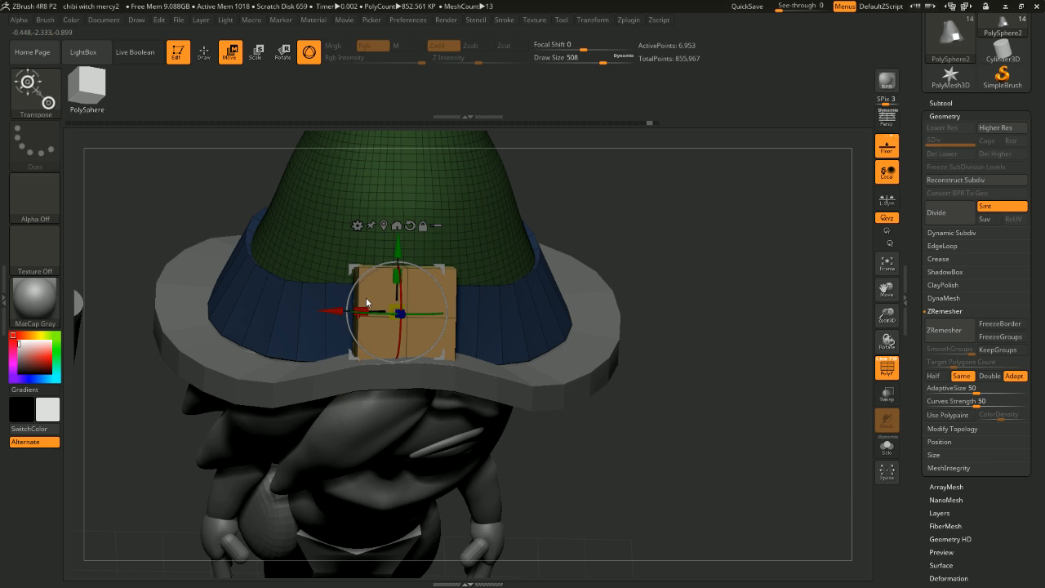
pyautogui.moveTo(361, 312); pyautogui.dragTo(376, 315)
pyautogui.moveTo(732, 315); pyautogui.dragTo(689, 325)
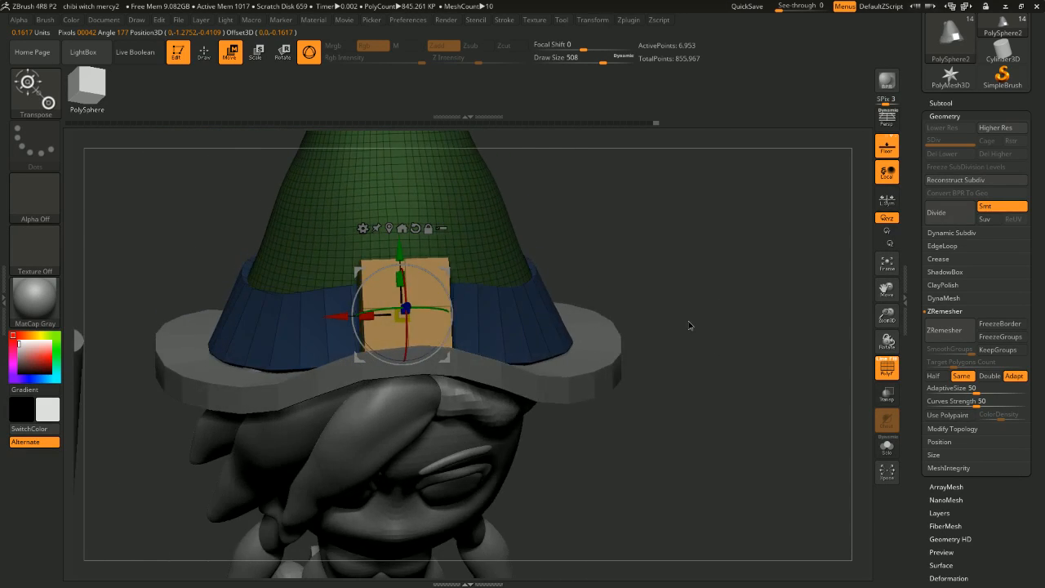
pyautogui.moveTo(370, 317); pyautogui.dragTo(365, 313)
pyautogui.moveTo(705, 285); pyautogui.dragTo(696, 298)
pyautogui.moveTo(730, 252); pyautogui.dragTo(777, 243)
pyautogui.click(204, 54)
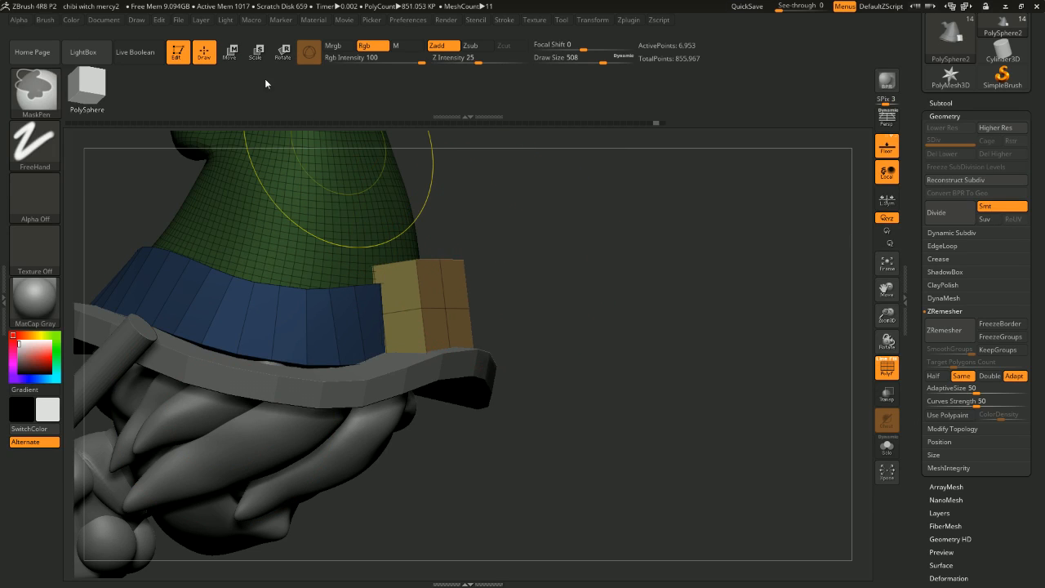
# Step: Push the cube back into the hat band with the Move gizmo so only a thin block protrudes
pyautogui.click(230, 54)
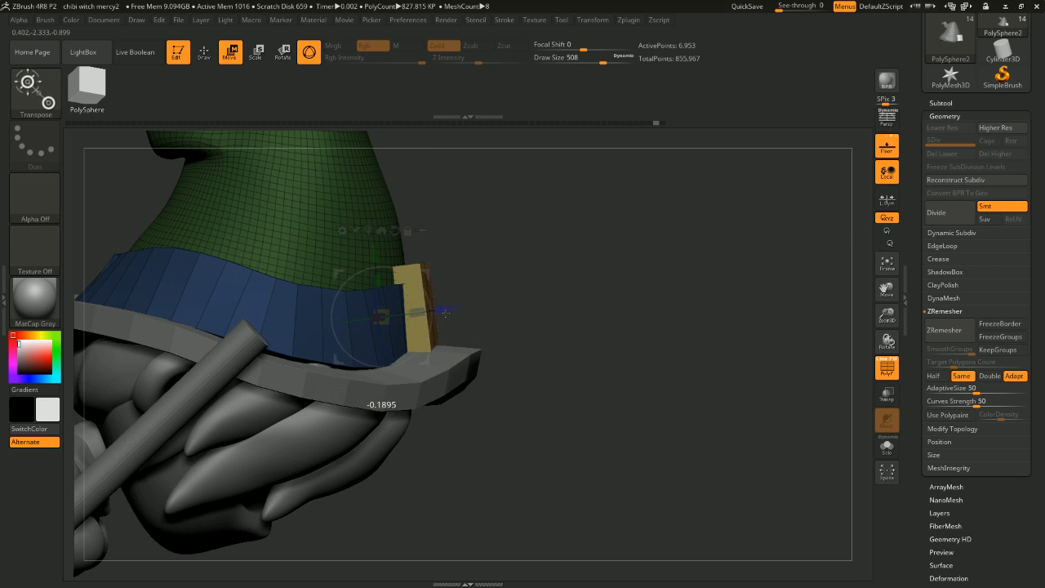
pyautogui.moveTo(577, 276); pyautogui.dragTo(506, 274)
pyautogui.keyDown('alt'); pyautogui.moveTo(682, 261); pyautogui.dragTo(593, 236); pyautogui.keyUp('alt')
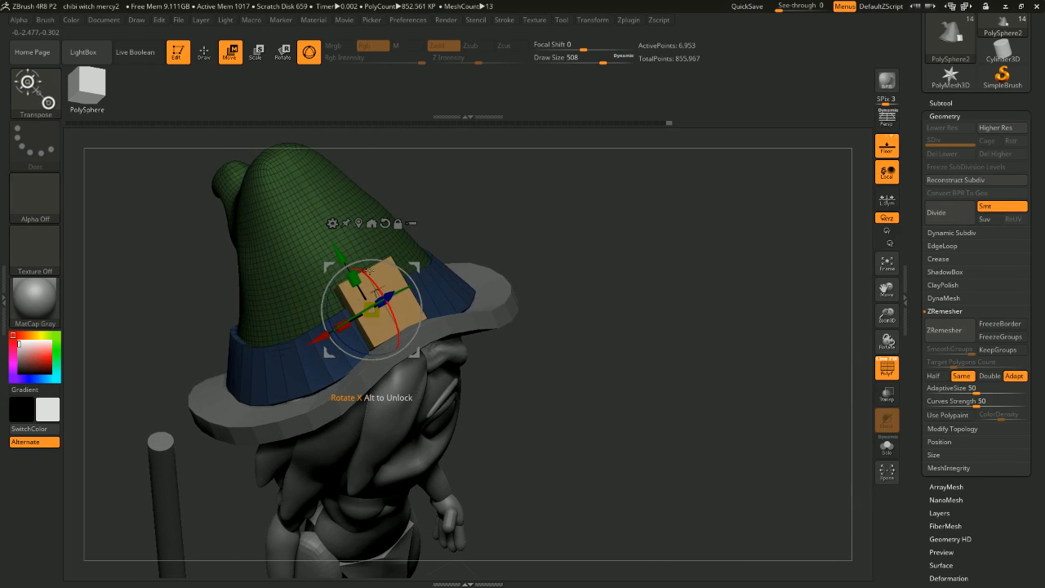
# Step: Examine the cube's fit on the hat band from the front, both sides and below
pyautogui.moveTo(490, 237); pyautogui.dragTo(536, 223)
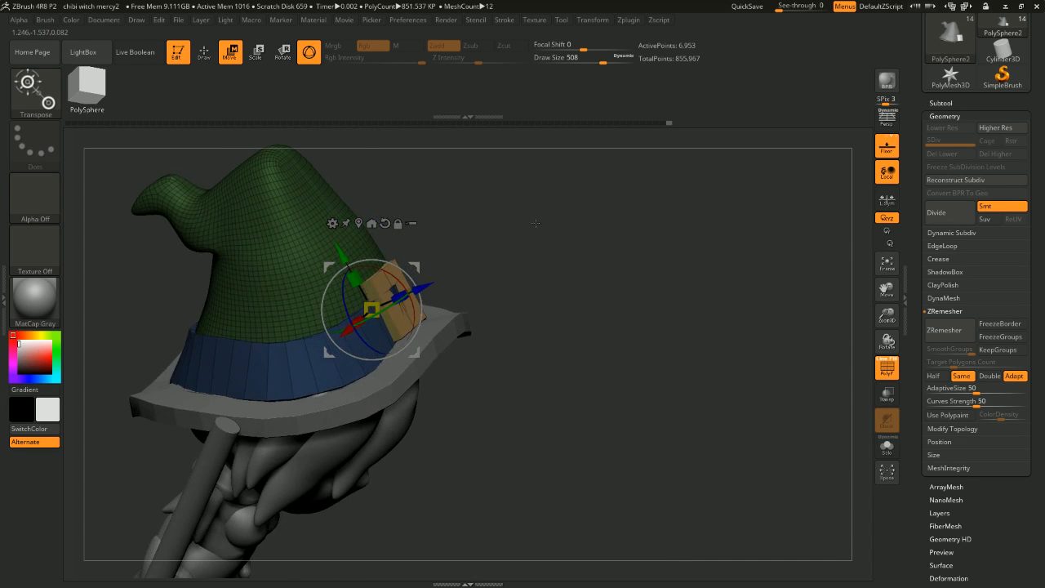
pyautogui.moveTo(404, 241); pyautogui.dragTo(630, 189)
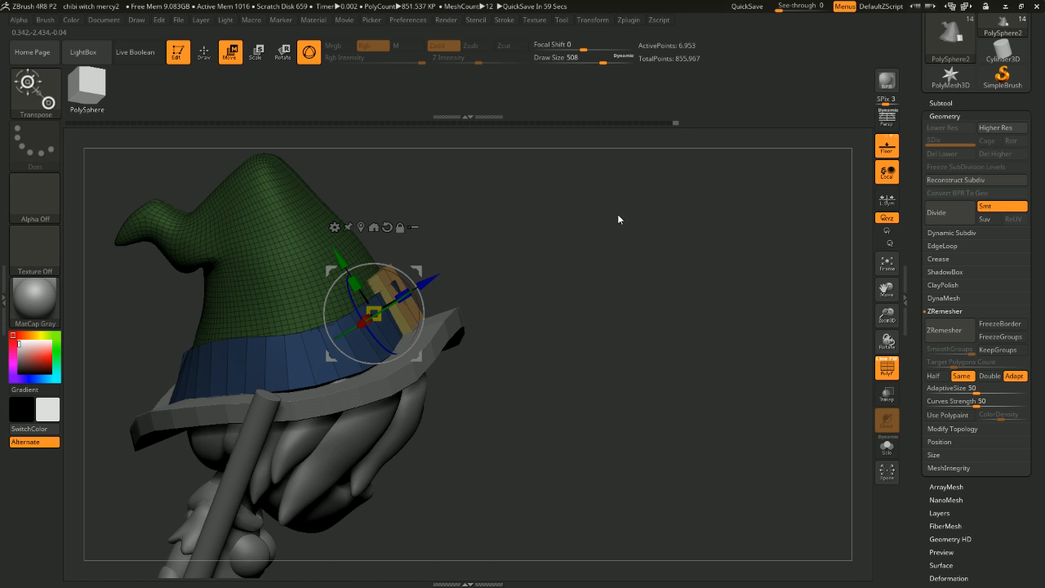
pyautogui.moveTo(617, 214); pyautogui.dragTo(500, 364)
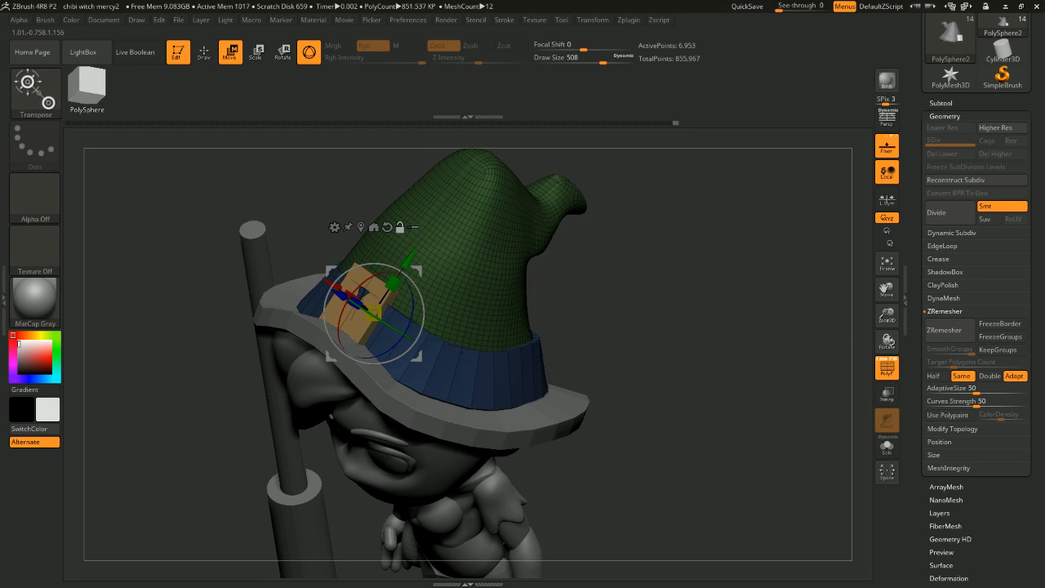
pyautogui.moveTo(539, 286); pyautogui.dragTo(653, 245)
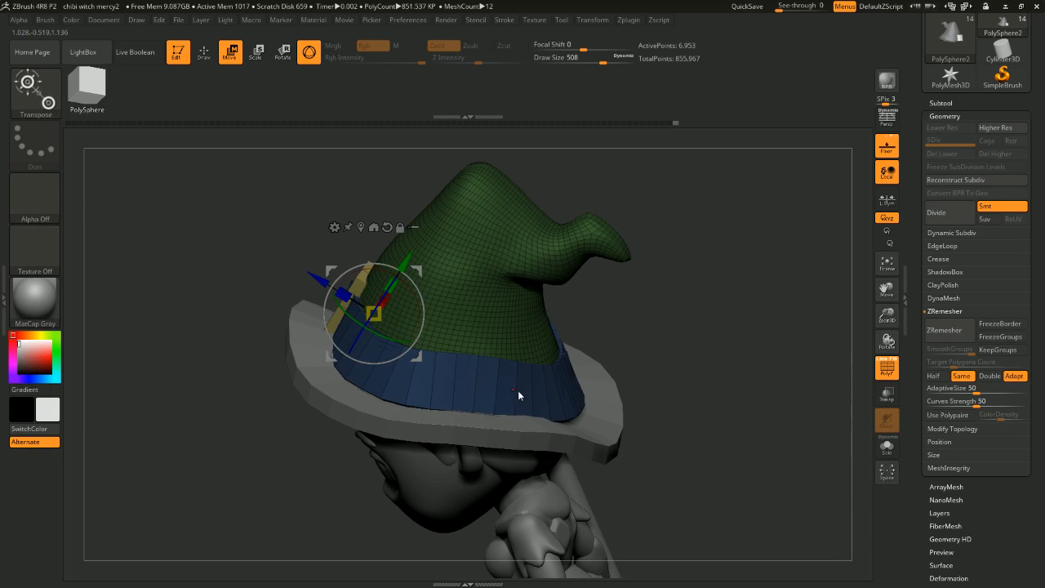
pyautogui.moveTo(585, 313); pyautogui.dragTo(447, 383)
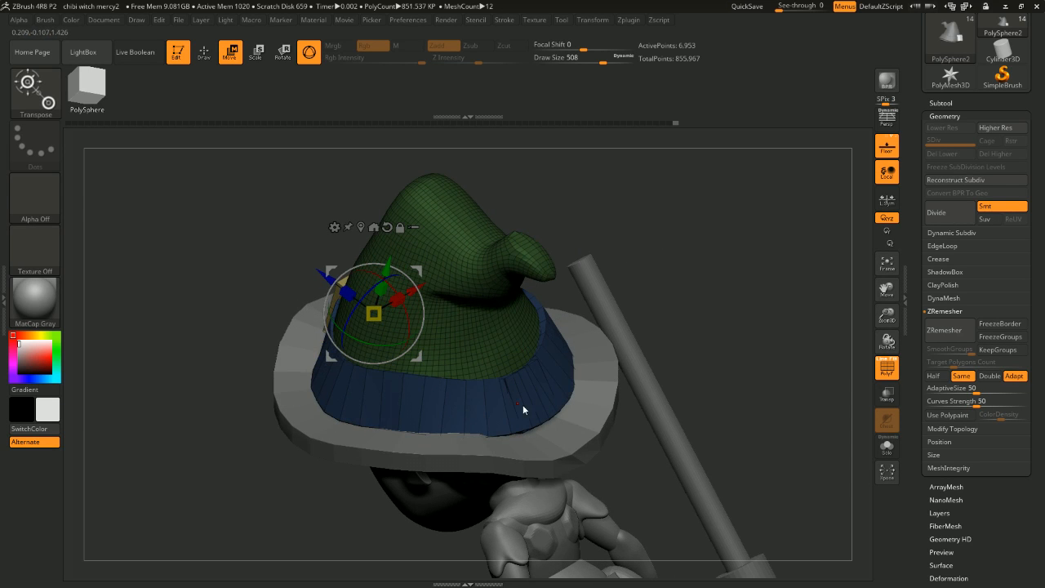
pyautogui.moveTo(563, 206); pyautogui.dragTo(437, 324)
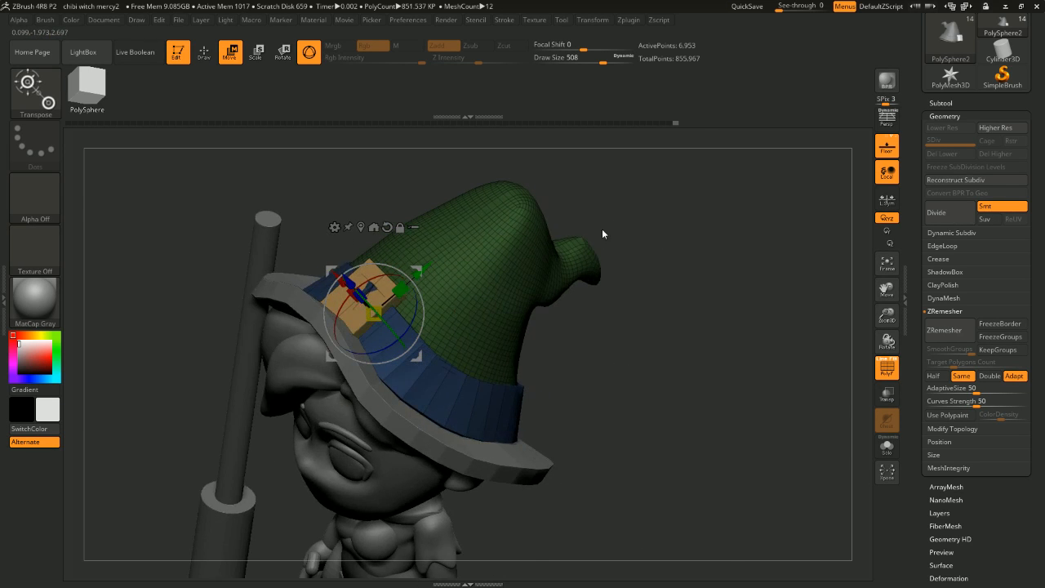
pyautogui.moveTo(601, 235); pyautogui.dragTo(415, 310)
pyautogui.moveTo(457, 387); pyautogui.dragTo(627, 254)
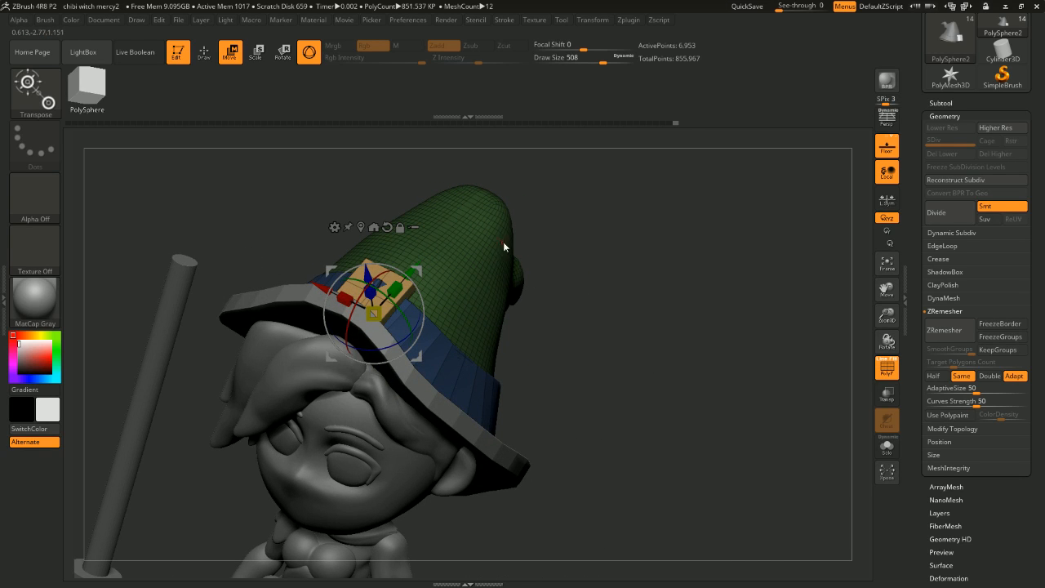
pyautogui.moveTo(503, 242); pyautogui.dragTo(497, 310)
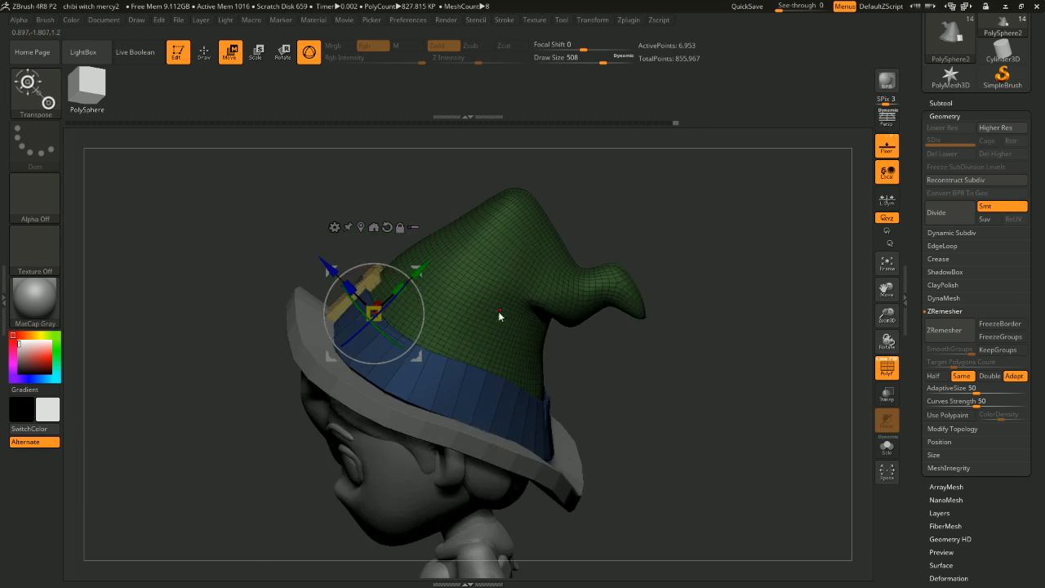
pyautogui.moveTo(561, 408); pyautogui.dragTo(525, 375)
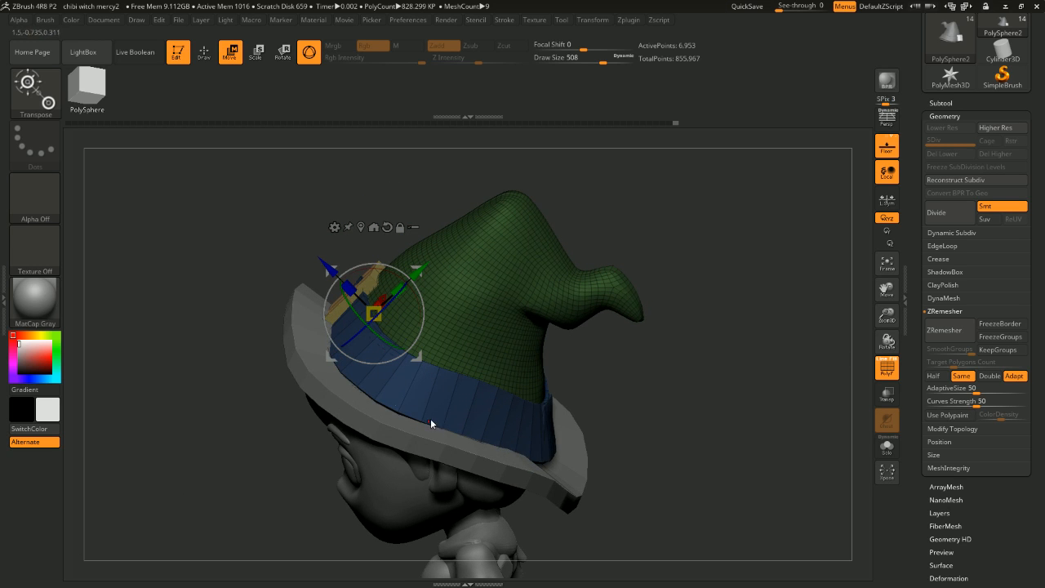
pyautogui.moveTo(430, 418); pyautogui.dragTo(645, 258)
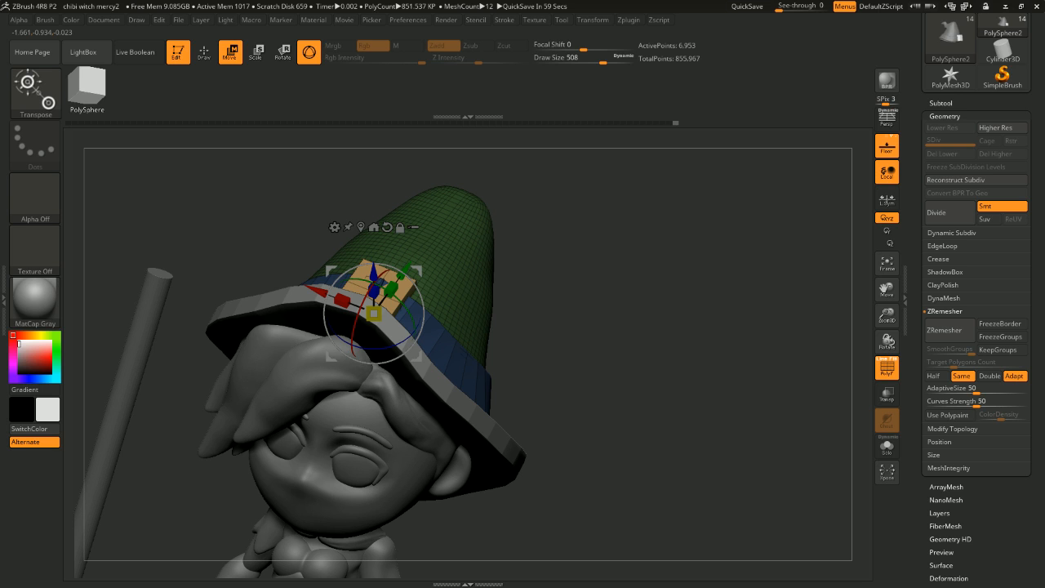
pyautogui.moveTo(645, 259); pyautogui.dragTo(703, 233)
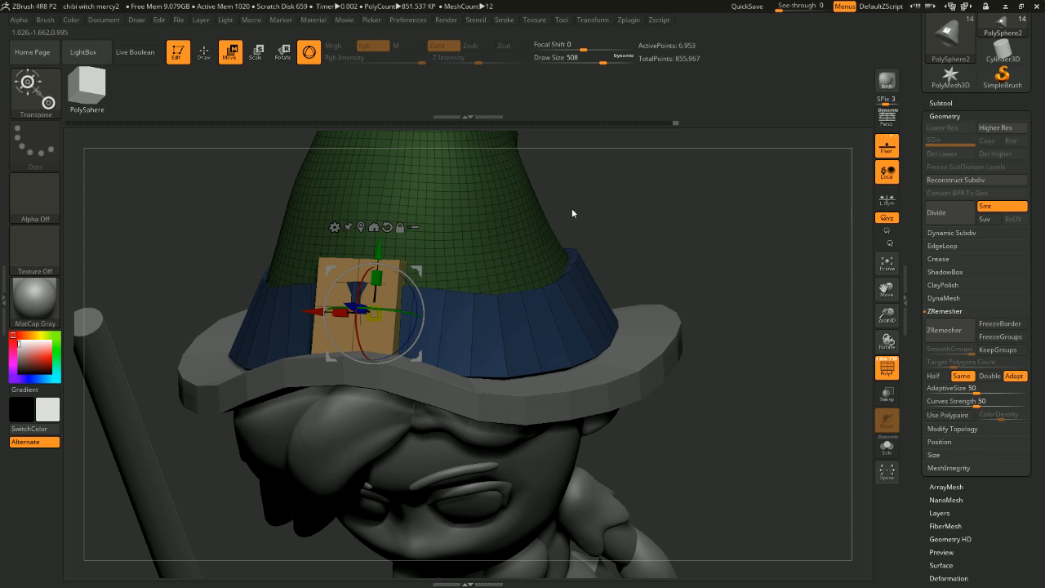
pyautogui.moveTo(586, 227); pyautogui.dragTo(607, 210)
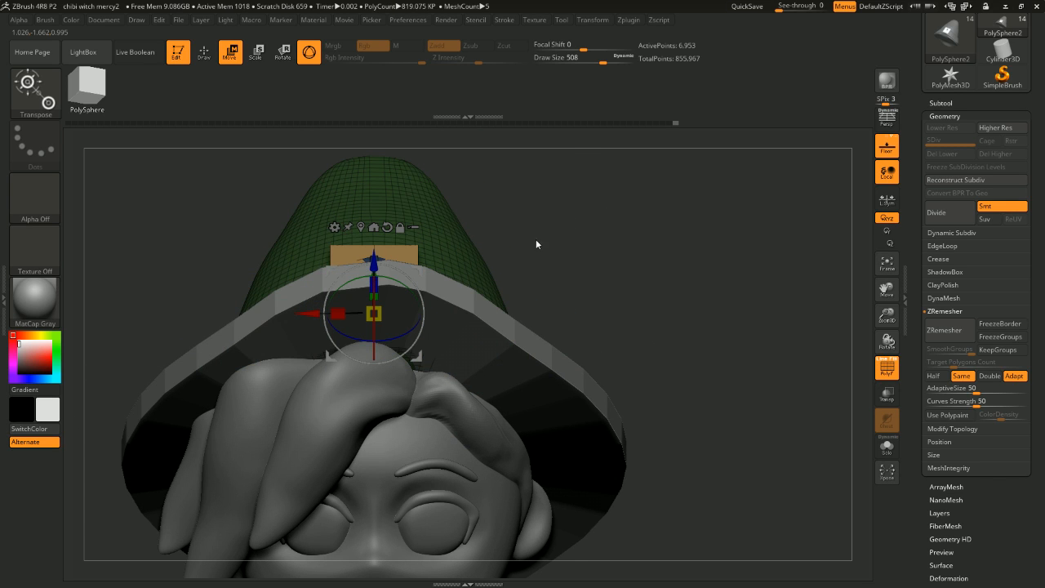
pyautogui.moveTo(560, 238); pyautogui.dragTo(638, 270)
# Step: Return to draw mode and inset the cube's front polygroup with Polygroup All, replacing the first inset with a wider border
pyautogui.click(204, 53)
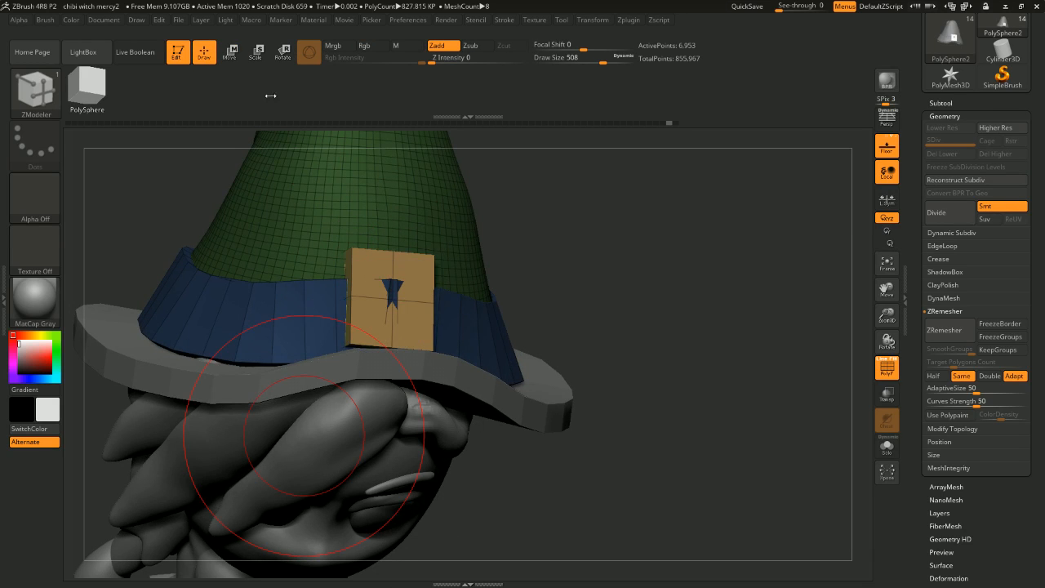
pyautogui.moveTo(590, 232); pyautogui.dragTo(557, 236)
pyautogui.moveTo(401, 276); pyautogui.dragTo(400, 283)
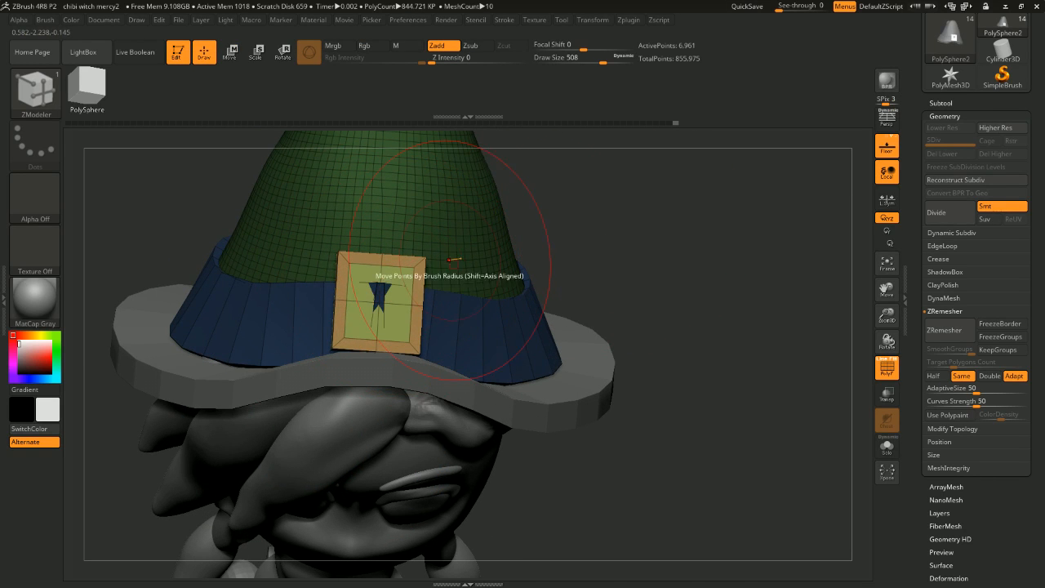
pyautogui.moveTo(626, 238); pyautogui.dragTo(233, 142)
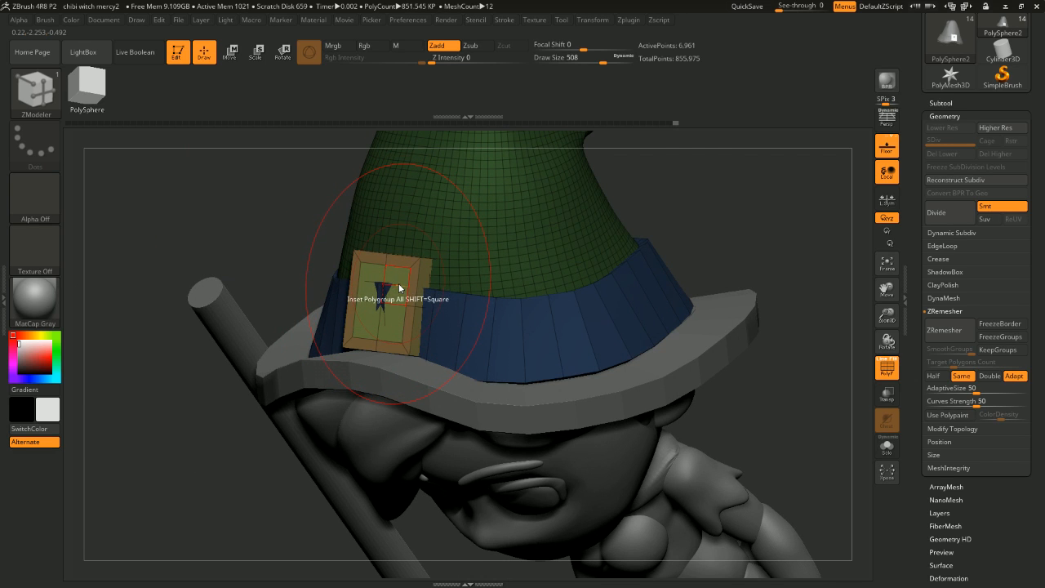
pyautogui.hotkey('ctrl', 'z')
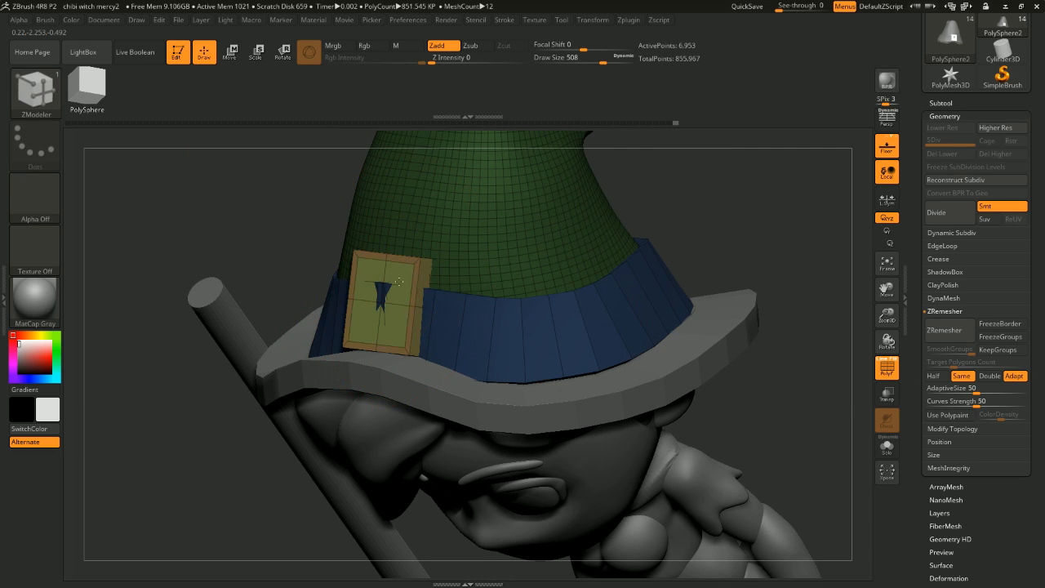
pyautogui.moveTo(733, 228); pyautogui.dragTo(709, 219)
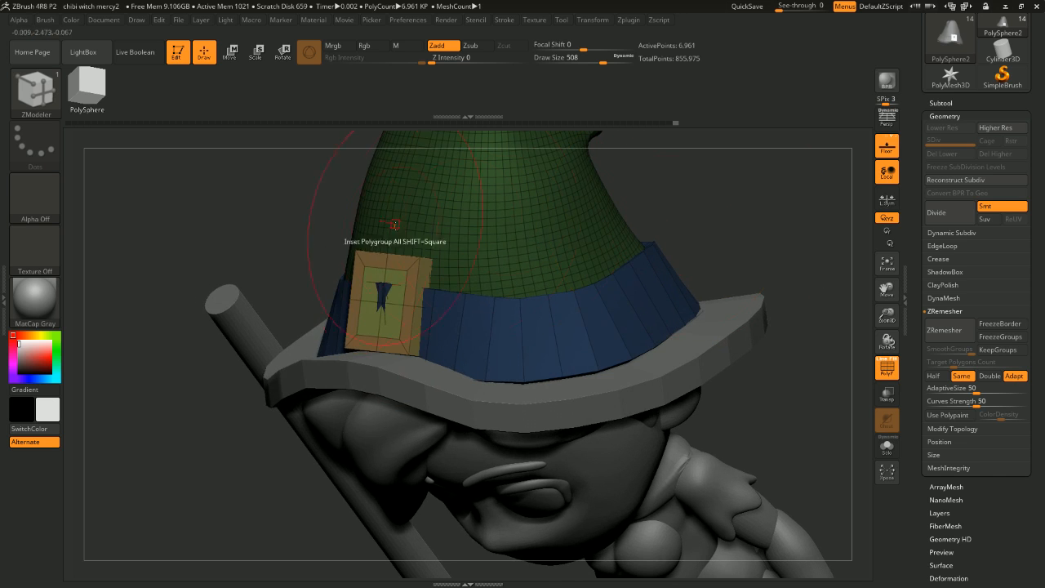
# Step: Set the ZModeler polygon action to QMesh
pyautogui.press('space')
pyautogui.click(481, 139)
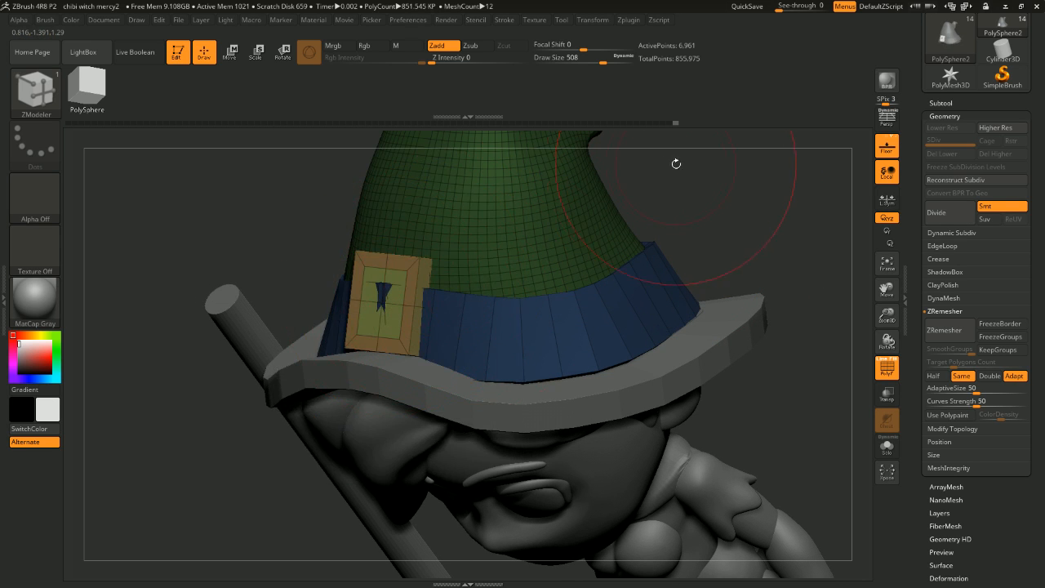
pyautogui.moveTo(676, 164); pyautogui.dragTo(660, 187)
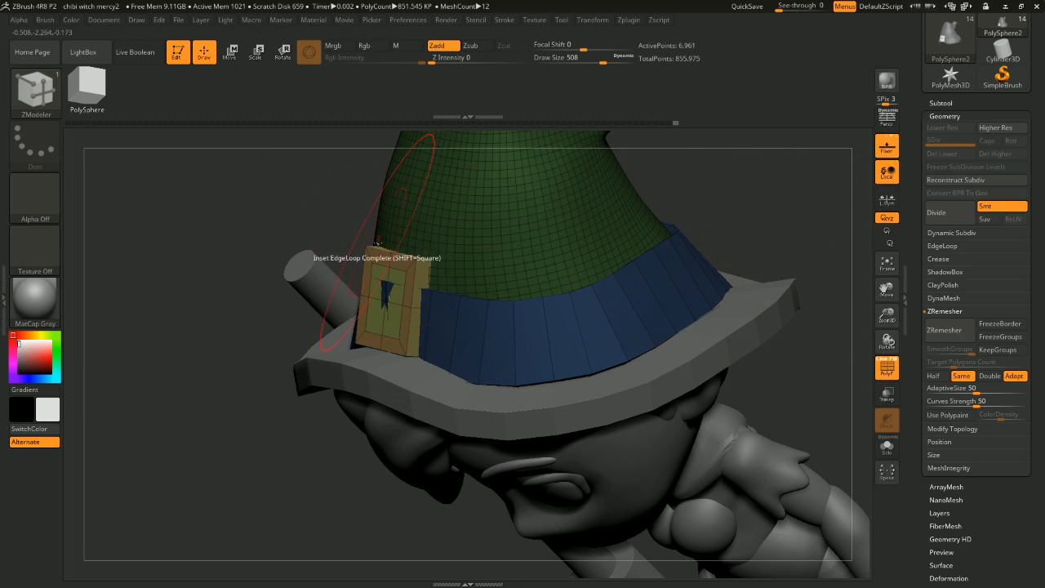
# Step: Hide the hat cone and band to examine the inset cube on its own, and show all parts again
pyautogui.keyDown('ctrl'); pyautogui.keyDown('shift'); pyautogui.click(461, 323); pyautogui.keyUp('shift'); pyautogui.keyUp('ctrl')
pyautogui.keyDown('ctrl'); pyautogui.keyDown('shift'); pyautogui.click(477, 329); pyautogui.keyUp('shift'); pyautogui.keyUp('ctrl')
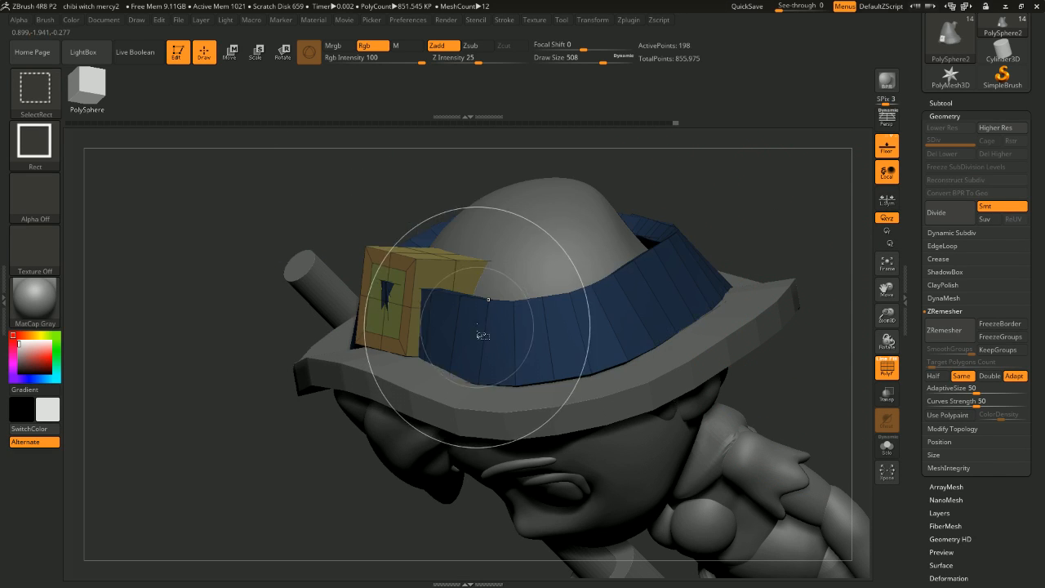
pyautogui.keyDown('ctrl'); pyautogui.keyDown('shift'); pyautogui.click(491, 338); pyautogui.keyUp('shift'); pyautogui.keyUp('ctrl')
pyautogui.moveTo(691, 181)
pyautogui.mouseDown()
pyautogui.moveTo(698, 224)
pyautogui.moveTo(718, 177)
pyautogui.moveTo(703, 196)
pyautogui.mouseUp()
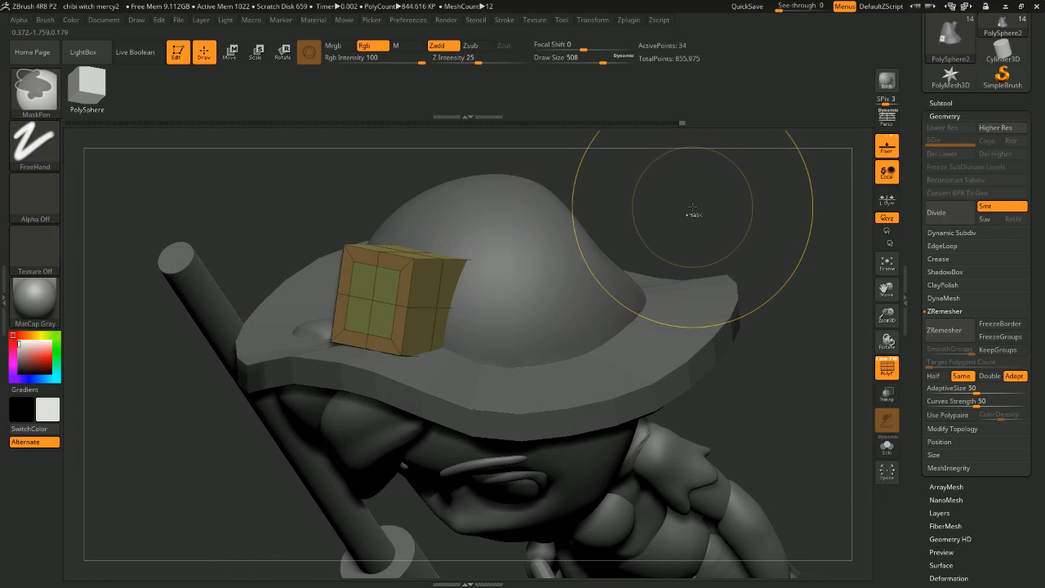
pyautogui.keyDown('ctrl'); pyautogui.keyDown('shift'); pyautogui.click(691, 214); pyautogui.keyUp('shift'); pyautogui.keyUp('ctrl')
pyautogui.keyDown('ctrl'); pyautogui.keyDown('shift'); pyautogui.click(678, 210); pyautogui.keyUp('shift'); pyautogui.keyUp('ctrl')
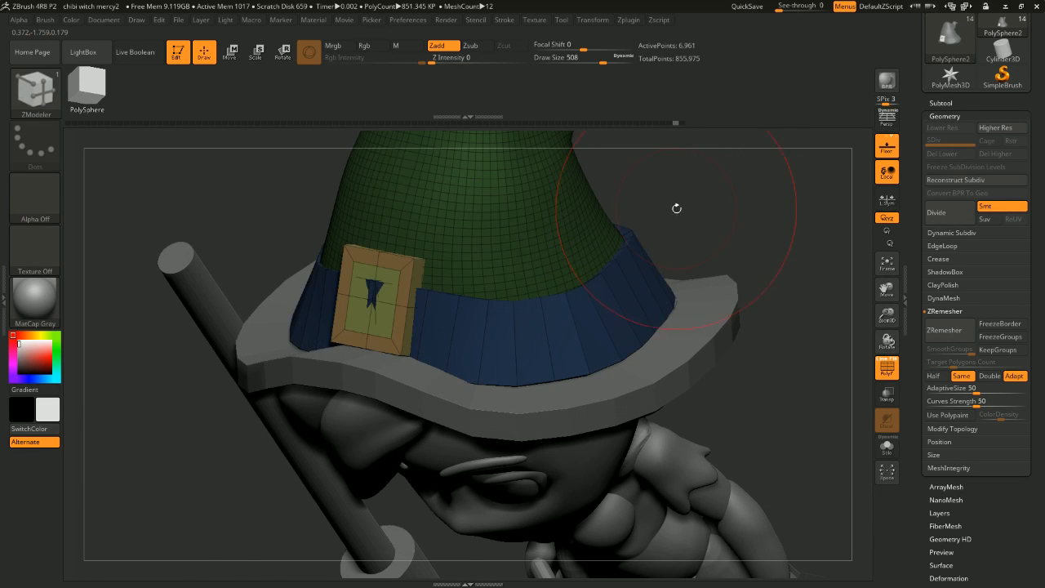
# Step: Try QMesh on a single poly of the cube's inset front, undo it, and reset the picked colour to light grey
pyautogui.moveTo(677, 205); pyautogui.dragTo(384, 143)
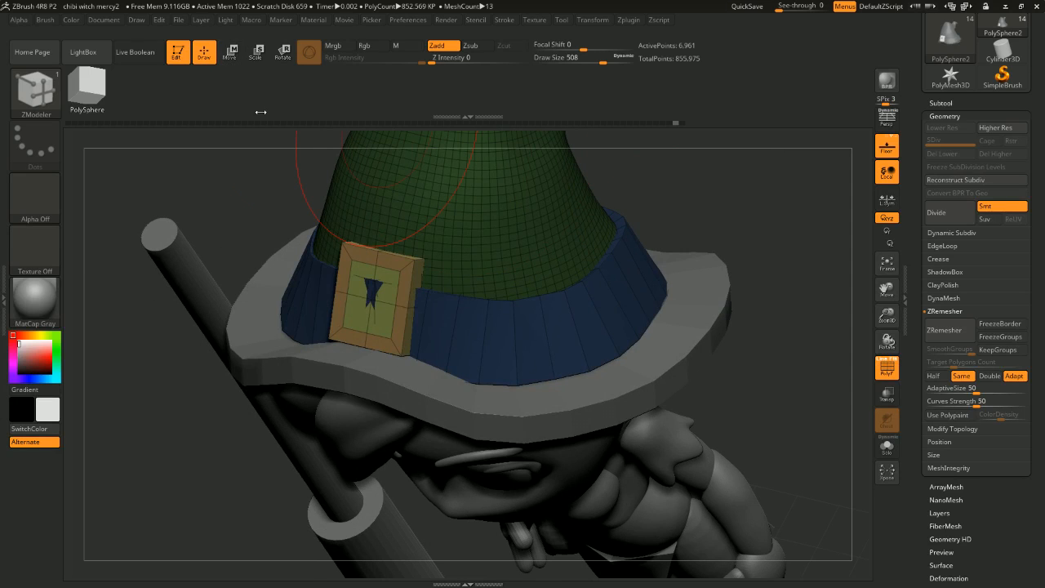
pyautogui.press('space')
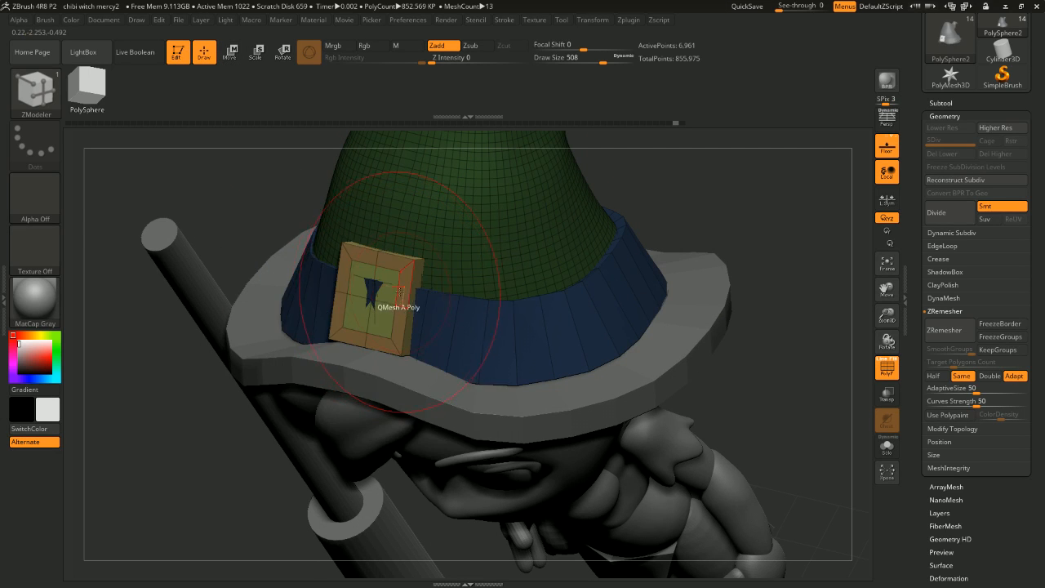
pyautogui.press('space')
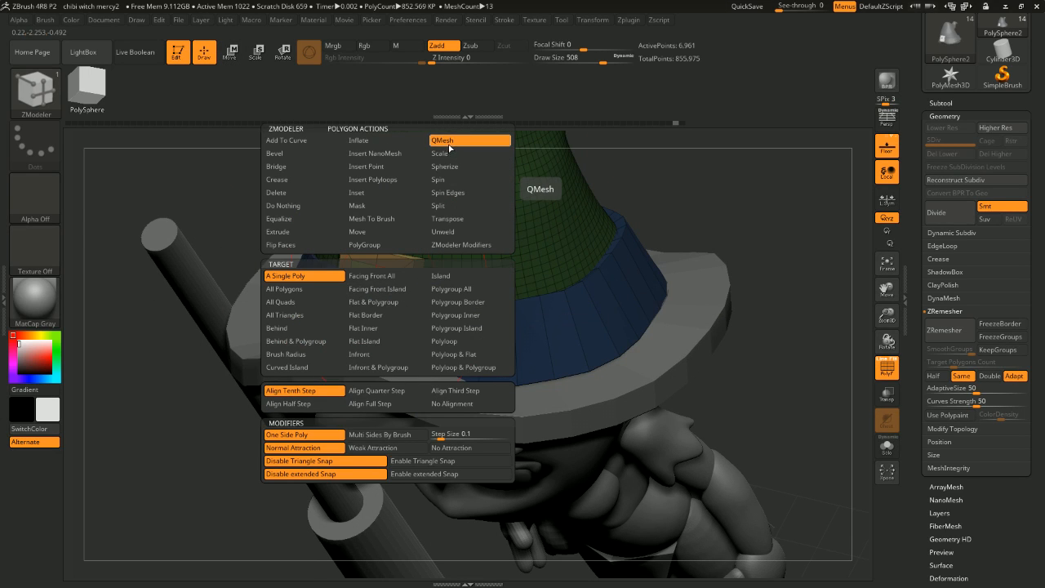
pyautogui.moveTo(686, 196); pyautogui.dragTo(441, 218)
pyautogui.moveTo(400, 294); pyautogui.dragTo(409, 285)
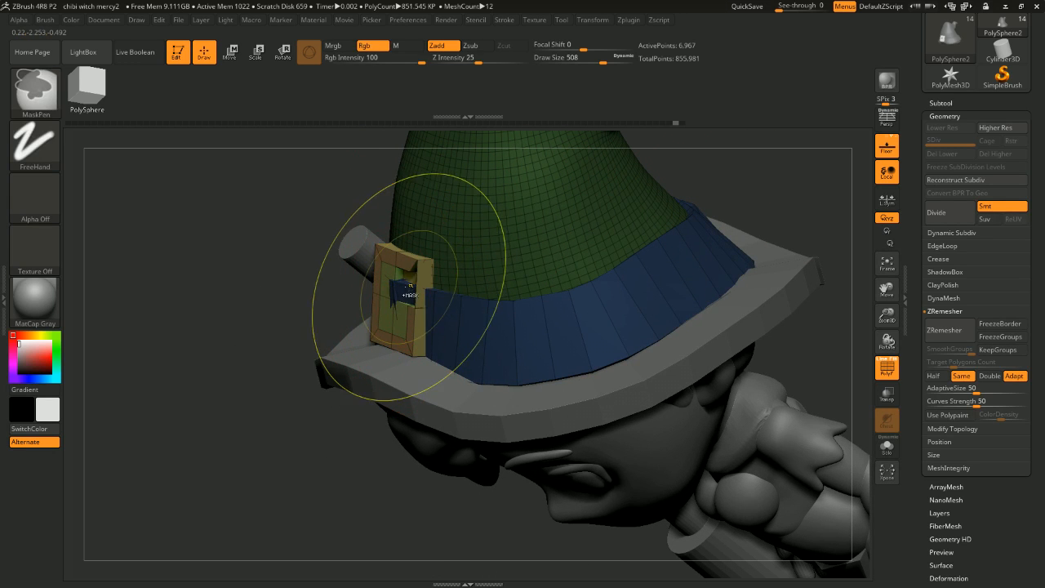
pyautogui.hotkey('ctrl', 'z')
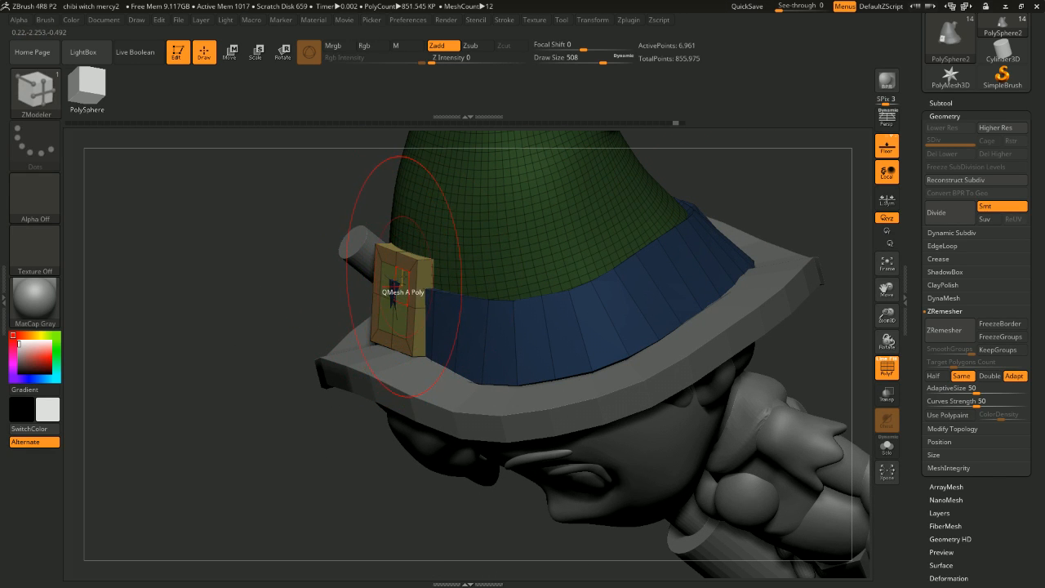
pyautogui.press('c')
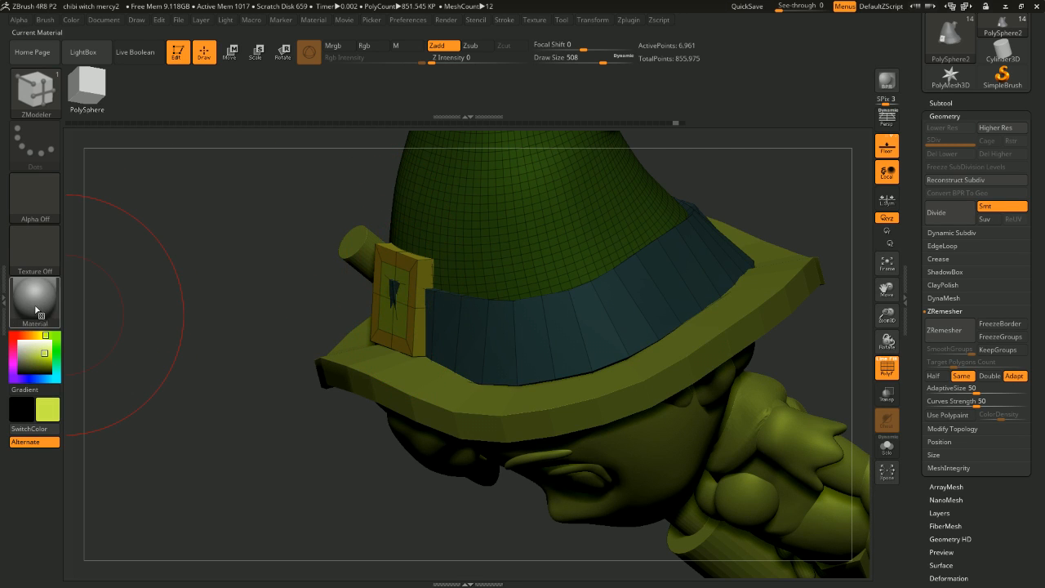
pyautogui.click(20, 348)
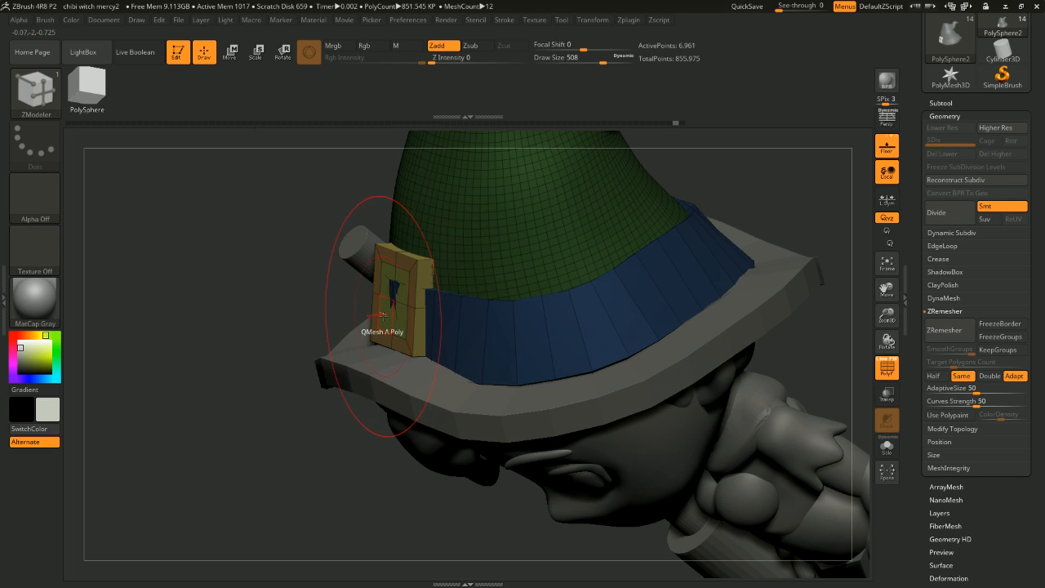
# Step: Try to push the cube's inset front polygroup inward using QMesh with the Polygroup All target, and undo it
pyautogui.press('space')
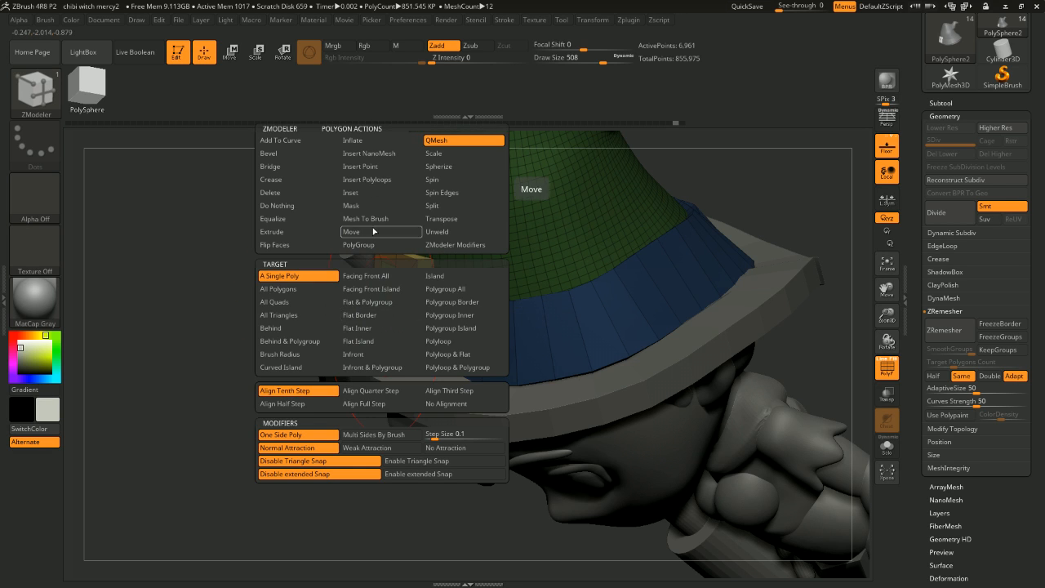
pyautogui.click(445, 291)
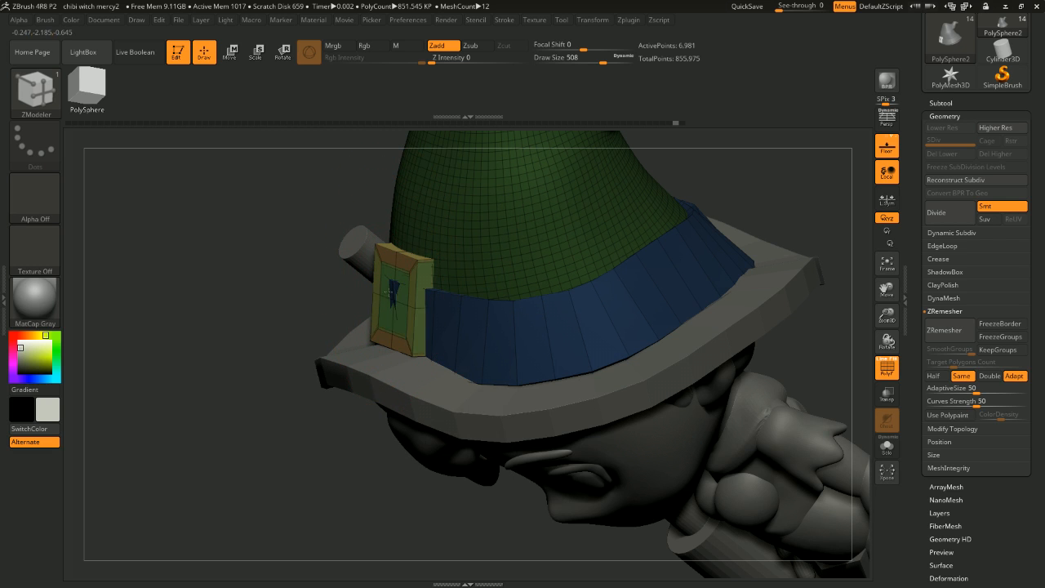
pyautogui.hotkey('ctrl', 'z')
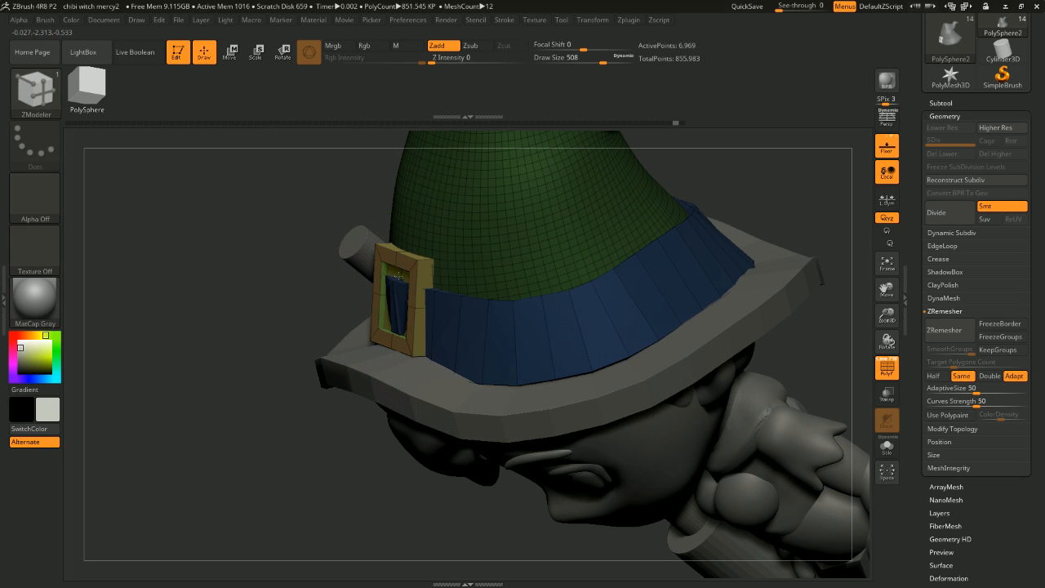
pyautogui.moveTo(858, 253); pyautogui.dragTo(630, 280)
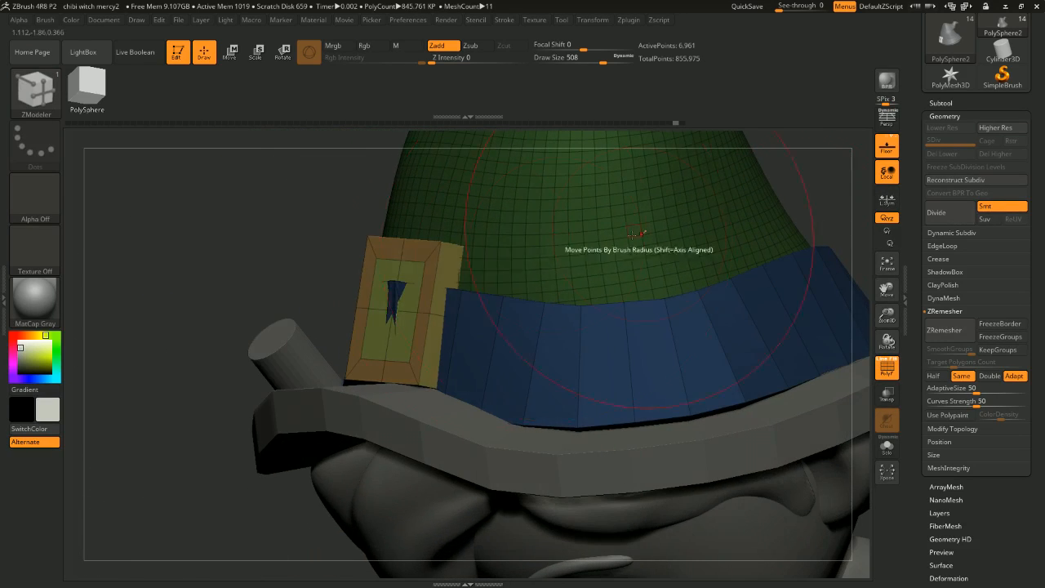
# Step: Push the cube's inset front polygroup through with QMesh Polygroup All to open the centre of the hat buckle frame
pyautogui.moveTo(365, 272); pyautogui.dragTo(392, 272)
pyautogui.moveTo(805, 245); pyautogui.dragTo(835, 205)
pyautogui.moveTo(809, 327)
pyautogui.mouseDown()
pyautogui.moveTo(814, 249)
pyautogui.moveTo(785, 226)
pyautogui.moveTo(748, 270)
pyautogui.mouseUp()
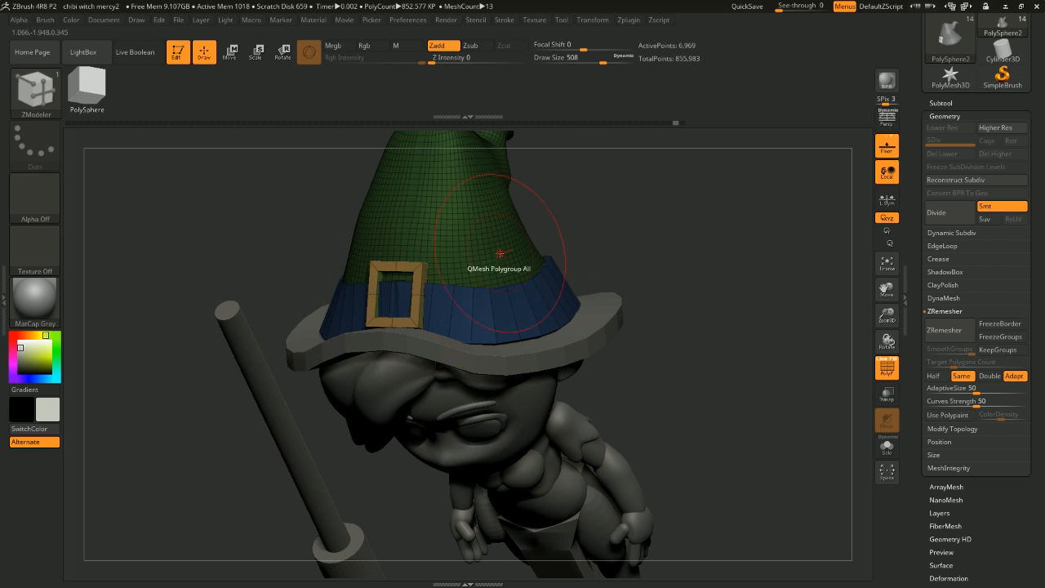
# Step: Examine the open buckle on the hat band from the front, side and above, with the polyframe turned off
pyautogui.moveTo(678, 252)
pyautogui.keyDown('shift'); pyautogui.mouseDown()
pyautogui.moveTo(714, 252)
pyautogui.moveTo(662, 256)
pyautogui.moveTo(686, 240)
pyautogui.moveTo(692, 217)
pyautogui.mouseUp(); pyautogui.keyUp('shift')
pyautogui.moveTo(638, 299); pyautogui.dragTo(445, 304)
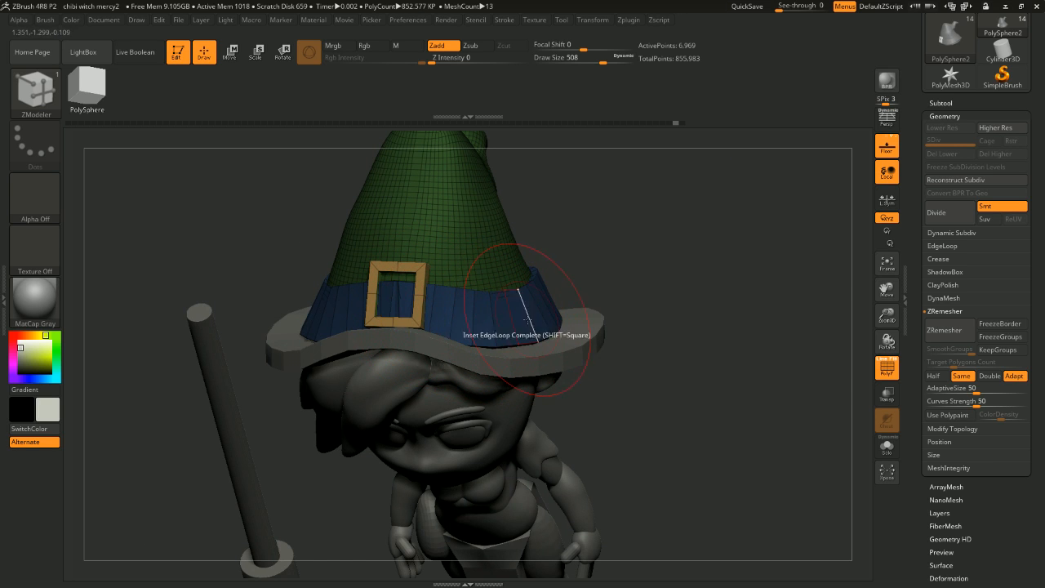
pyautogui.moveTo(612, 307); pyautogui.dragTo(495, 307)
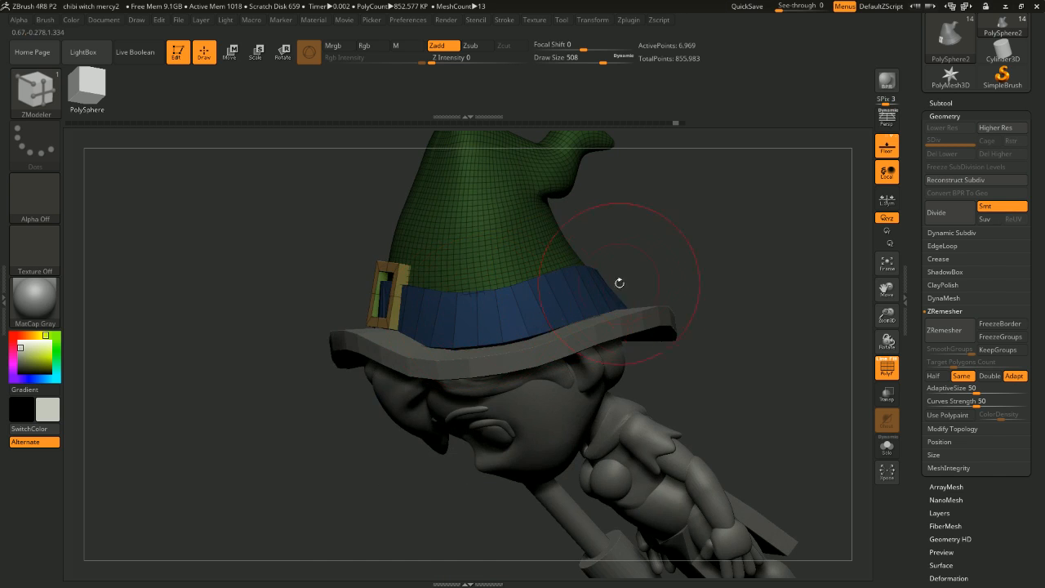
pyautogui.moveTo(662, 265); pyautogui.dragTo(469, 286)
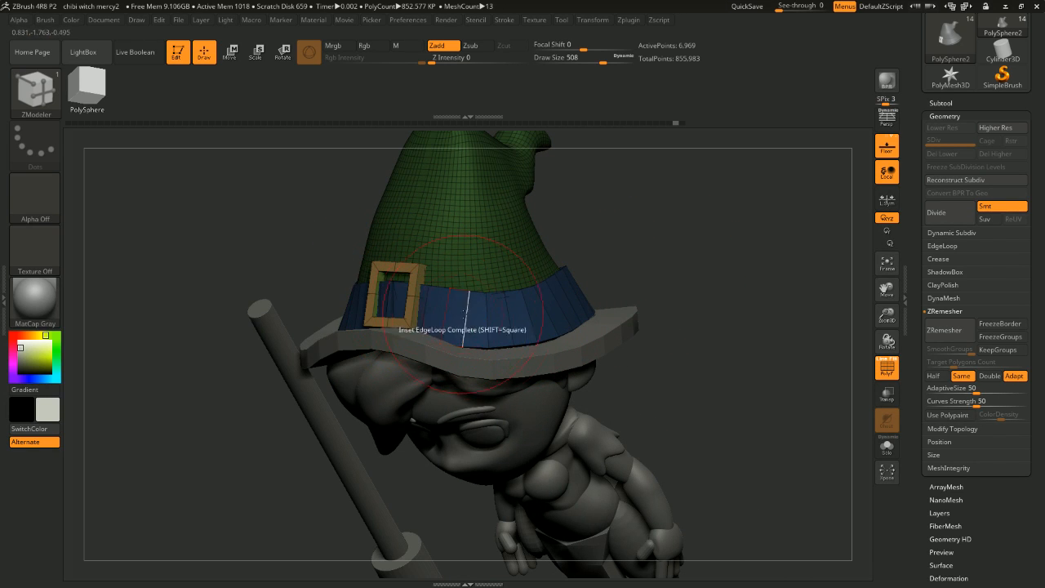
pyautogui.moveTo(665, 264); pyautogui.dragTo(678, 282)
pyautogui.click(888, 369)
pyautogui.moveTo(776, 286); pyautogui.dragTo(375, 306)
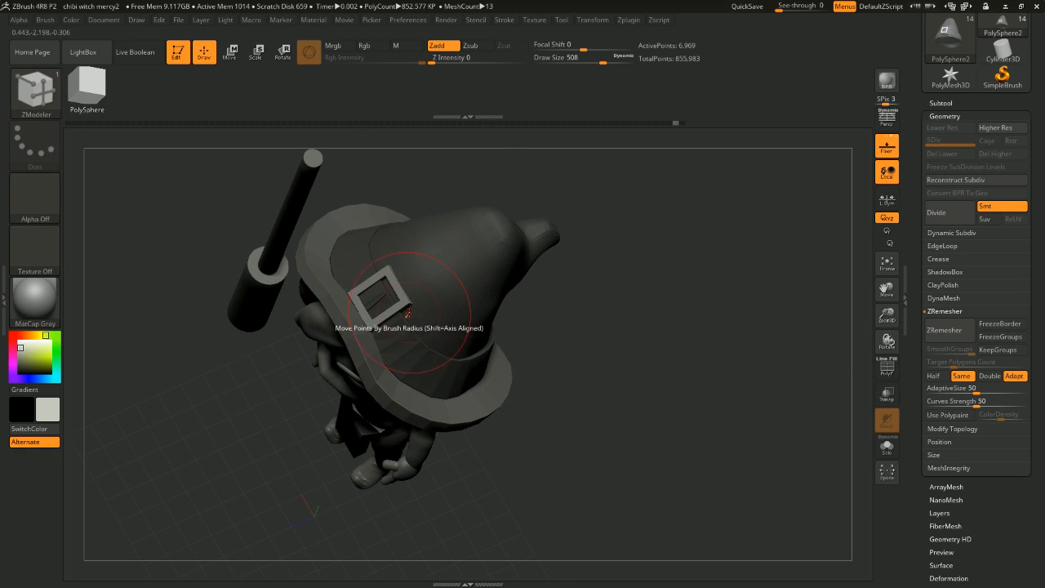
pyautogui.moveTo(511, 343); pyautogui.dragTo(561, 301)
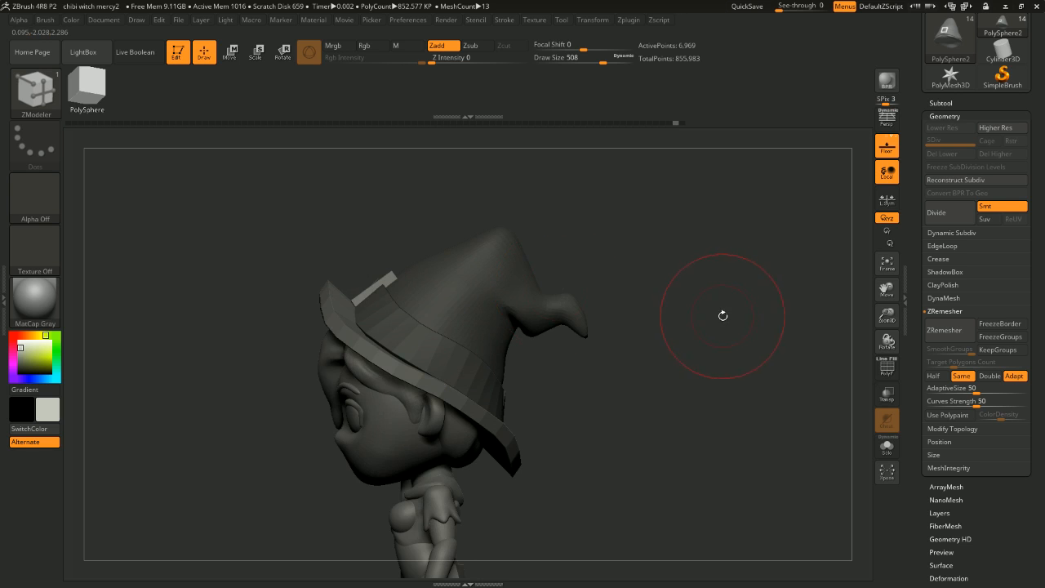
pyautogui.moveTo(722, 315)
pyautogui.mouseDown()
pyautogui.moveTo(561, 291)
pyautogui.moveTo(719, 319)
pyautogui.moveTo(747, 307)
pyautogui.moveTo(743, 374)
pyautogui.moveTo(752, 381)
pyautogui.moveTo(728, 338)
pyautogui.moveTo(738, 326)
pyautogui.moveTo(761, 375)
pyautogui.moveTo(737, 404)
pyautogui.moveTo(745, 329)
pyautogui.moveTo(695, 361)
pyautogui.moveTo(759, 361)
pyautogui.moveTo(733, 409)
pyautogui.moveTo(702, 411)
pyautogui.moveTo(681, 387)
pyautogui.moveTo(735, 387)
pyautogui.moveTo(733, 423)
pyautogui.moveTo(747, 381)
pyautogui.moveTo(731, 371)
pyautogui.moveTo(738, 355)
pyautogui.moveTo(708, 373)
pyautogui.moveTo(727, 305)
pyautogui.moveTo(690, 321)
pyautogui.moveTo(733, 310)
pyautogui.moveTo(727, 324)
pyautogui.mouseUp()
# Step: Select the body subtool, isolate it with Solo to check its shape and polyframe, and show all subtools again
pyautogui.keyDown('alt'); pyautogui.click(548, 320); pyautogui.keyUp('alt')
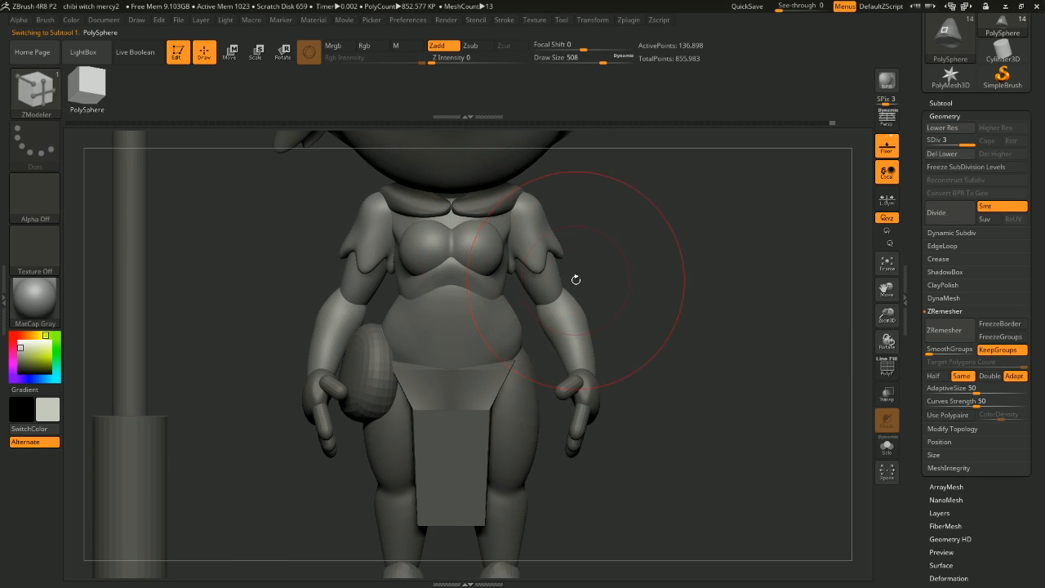
pyautogui.click(887, 447)
pyautogui.moveTo(791, 367); pyautogui.dragTo(766, 303)
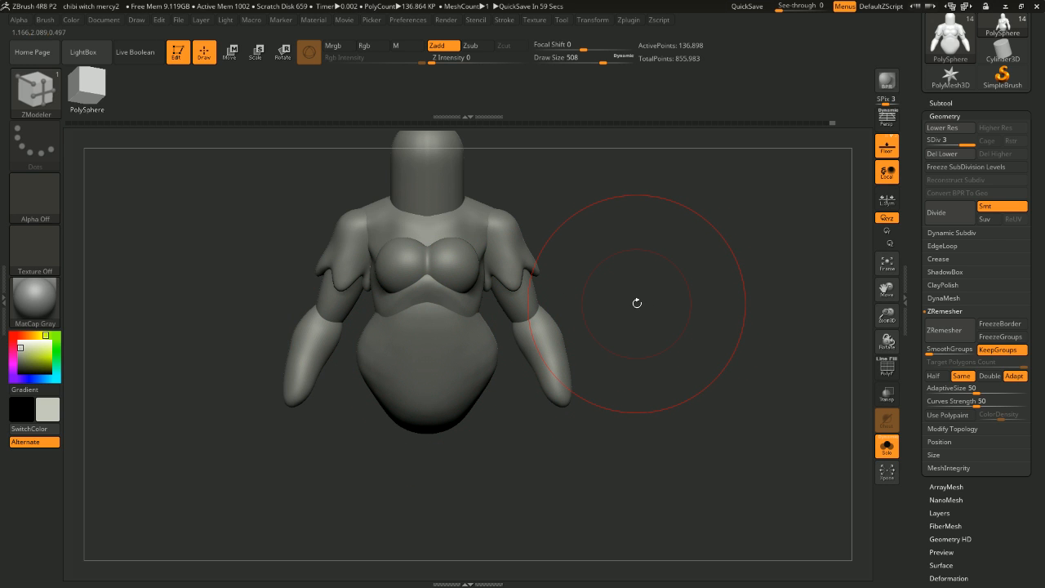
pyautogui.moveTo(715, 315)
pyautogui.mouseDown()
pyautogui.moveTo(693, 313)
pyautogui.moveTo(717, 312)
pyautogui.mouseUp()
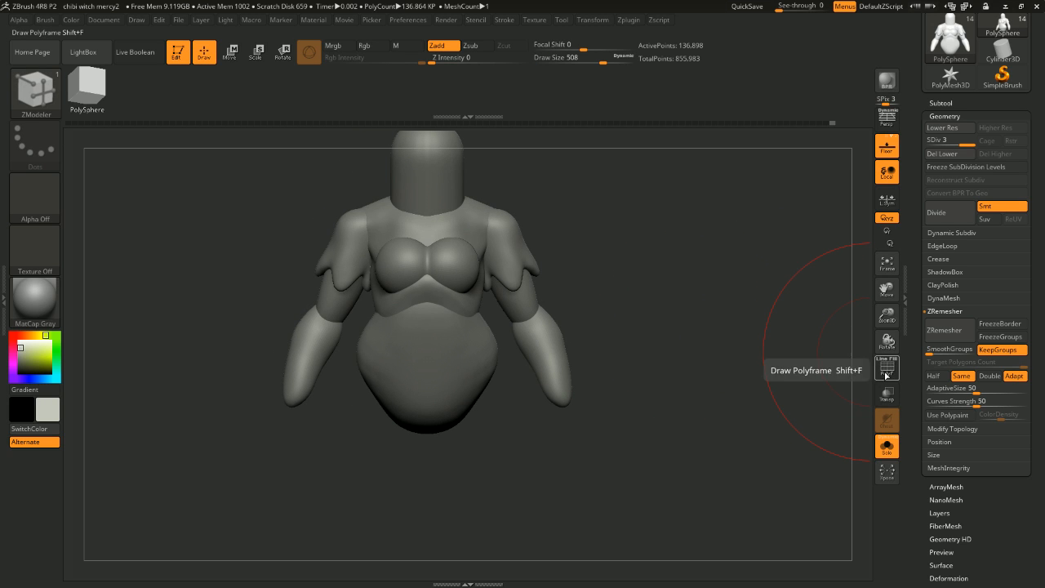
pyautogui.click(886, 376)
pyautogui.click(888, 376)
pyautogui.keyDown('alt'); pyautogui.moveTo(838, 364); pyautogui.dragTo(830, 351); pyautogui.keyUp('alt')
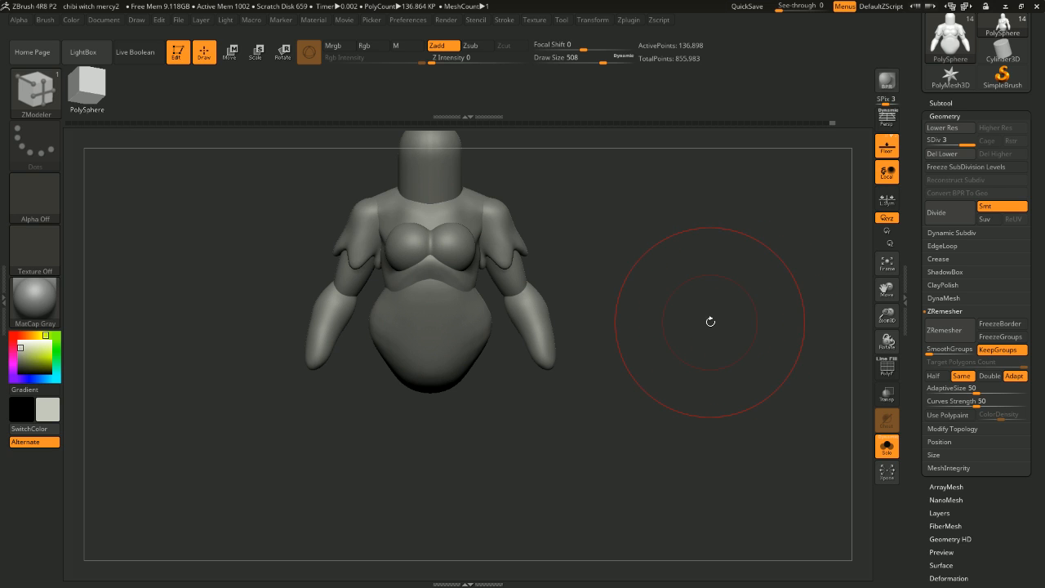
pyautogui.moveTo(807, 313)
pyautogui.mouseDown()
pyautogui.moveTo(798, 346)
pyautogui.moveTo(797, 318)
pyautogui.moveTo(848, 313)
pyautogui.moveTo(778, 306)
pyautogui.mouseUp()
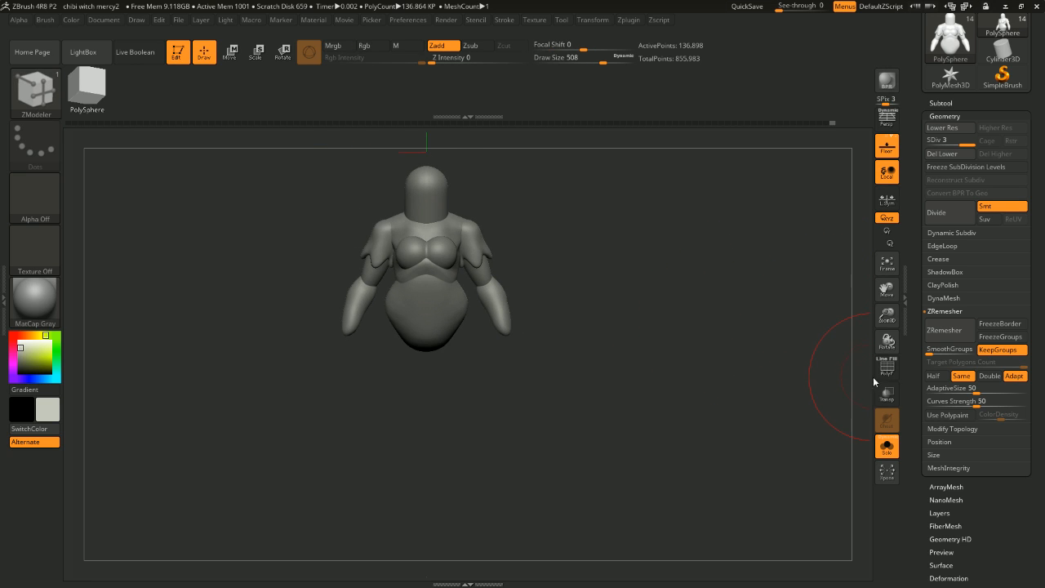
pyautogui.click(886, 446)
# Step: Examine the figure's torso, arms and skirt panels from the side, front and three-quarter views
pyautogui.keyDown('alt'); pyautogui.moveTo(683, 235); pyautogui.dragTo(639, 327); pyautogui.keyUp('alt')
pyautogui.moveTo(723, 288); pyautogui.dragTo(667, 274)
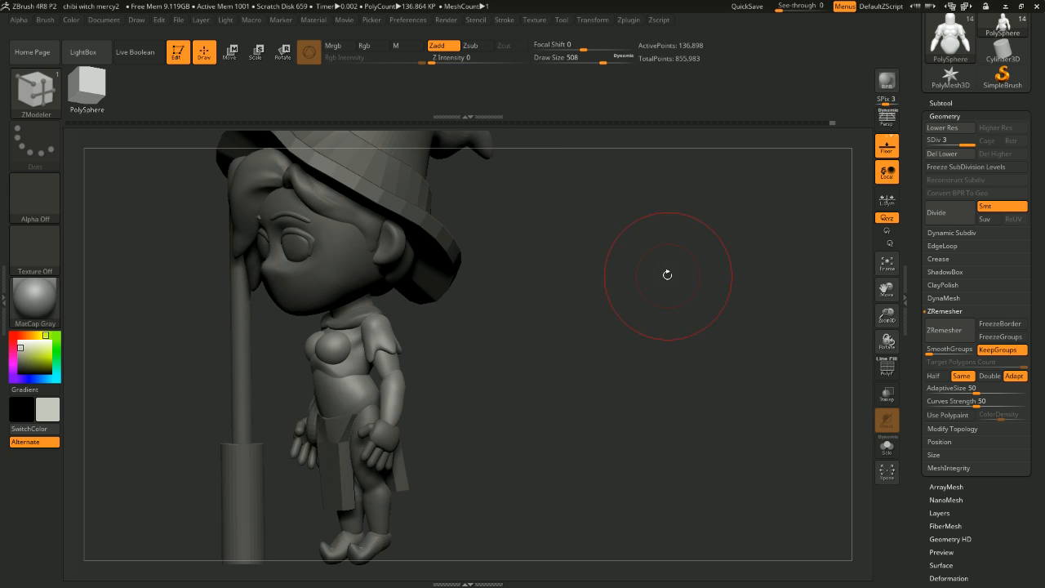
pyautogui.moveTo(491, 227); pyautogui.dragTo(645, 283)
pyautogui.moveTo(695, 200); pyautogui.dragTo(667, 222)
pyautogui.keyDown('alt'); pyautogui.moveTo(684, 272); pyautogui.dragTo(645, 249); pyautogui.keyUp('alt')
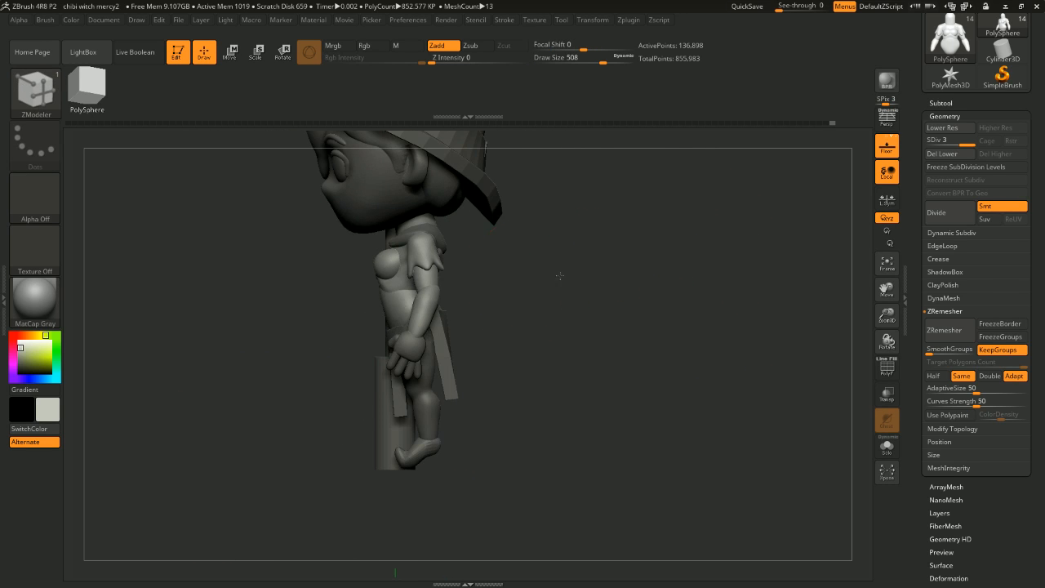
pyautogui.moveTo(560, 276); pyautogui.dragTo(408, 292)
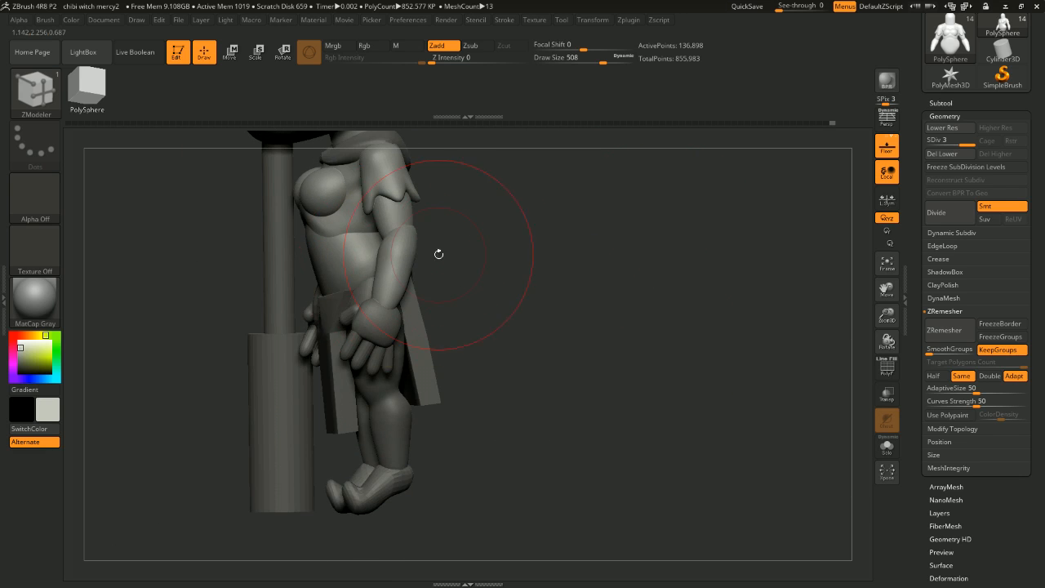
pyautogui.moveTo(439, 254); pyautogui.dragTo(595, 207)
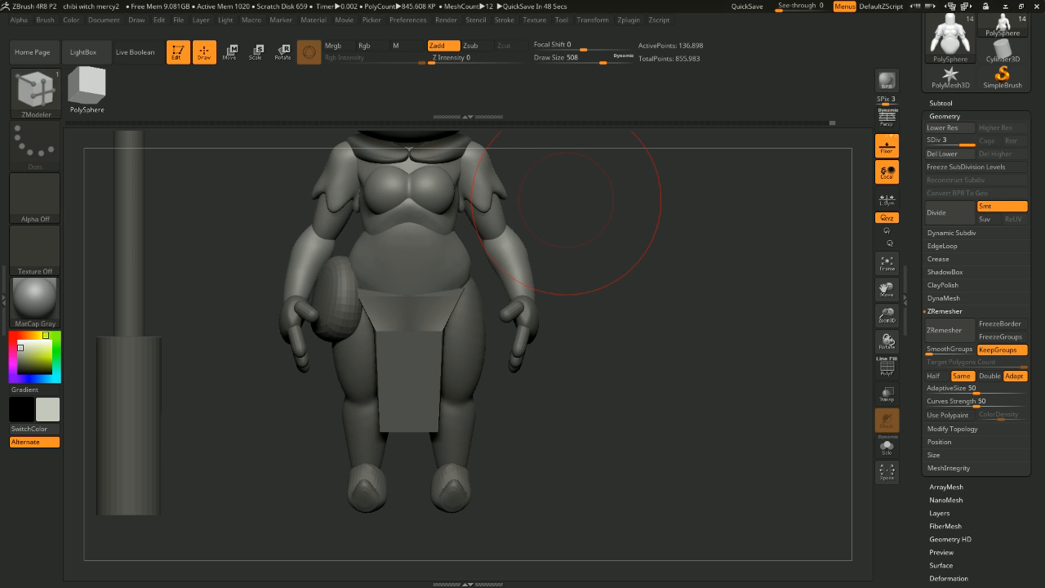
pyautogui.keyDown('shift'); pyautogui.moveTo(693, 302); pyautogui.dragTo(651, 318); pyautogui.keyUp('shift')
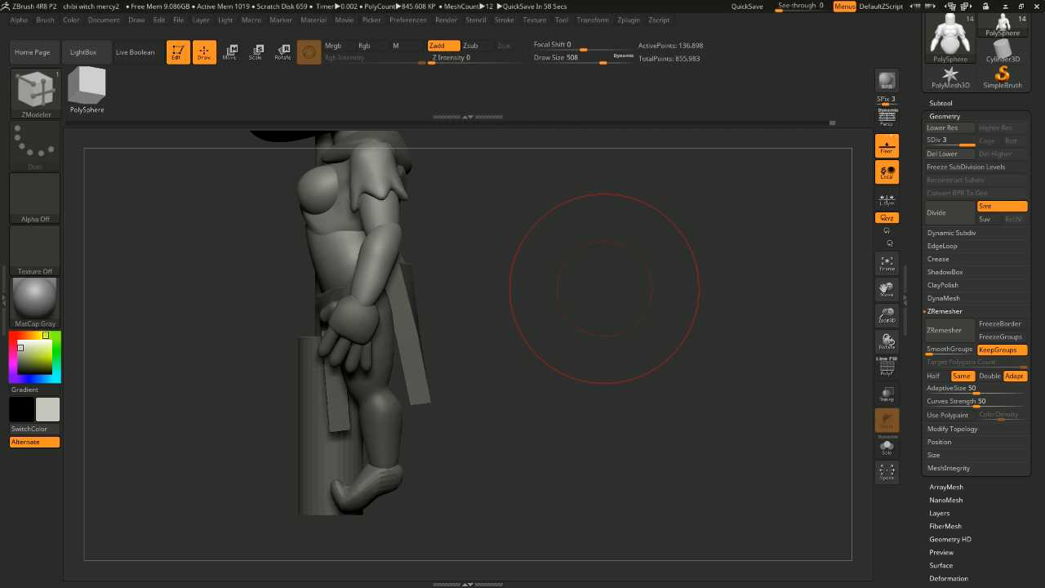
pyautogui.keyDown('shift'); pyautogui.moveTo(631, 264); pyautogui.dragTo(865, 251); pyautogui.keyUp('shift')
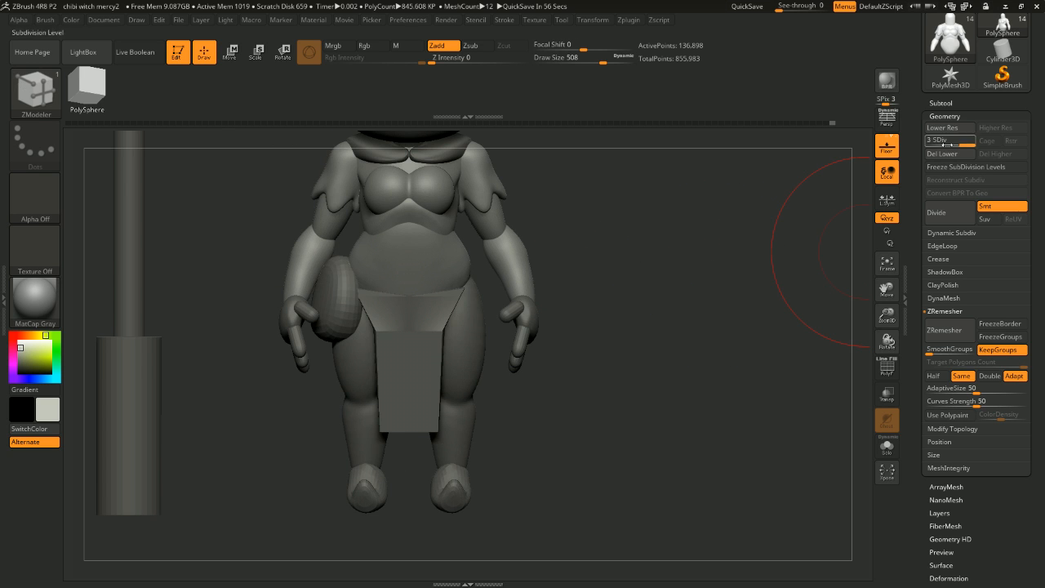
pyautogui.keyDown('shift'); pyautogui.moveTo(630, 212); pyautogui.dragTo(672, 271); pyautogui.keyUp('shift')
pyautogui.moveTo(653, 294); pyautogui.dragTo(582, 297)
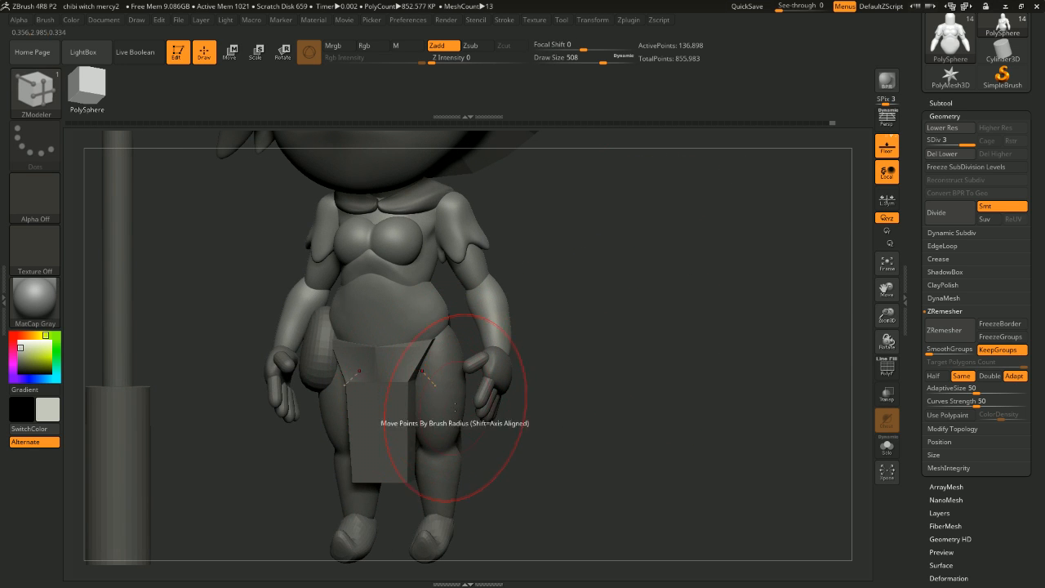
pyautogui.moveTo(601, 418); pyautogui.dragTo(649, 361)
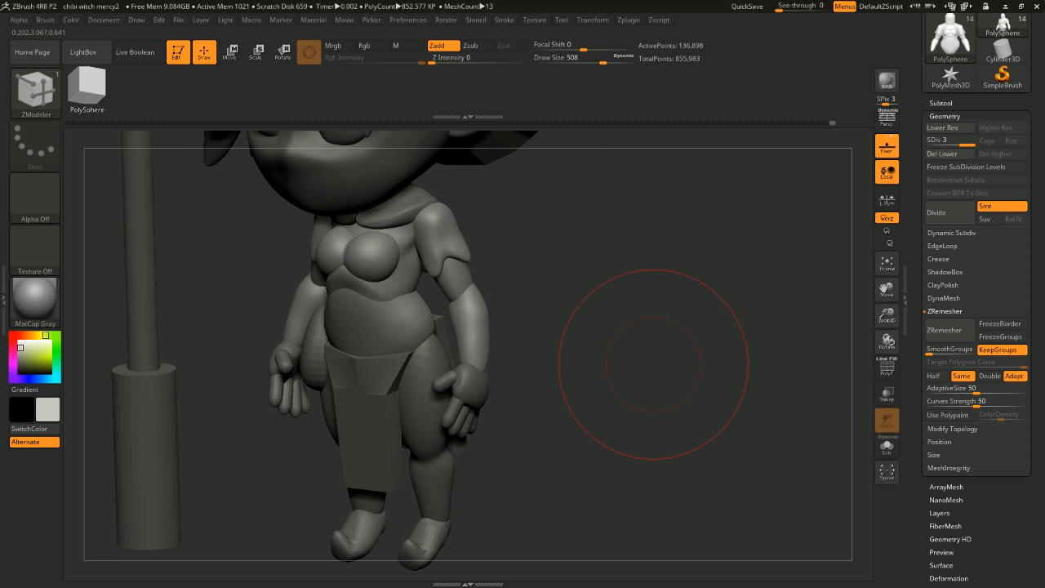
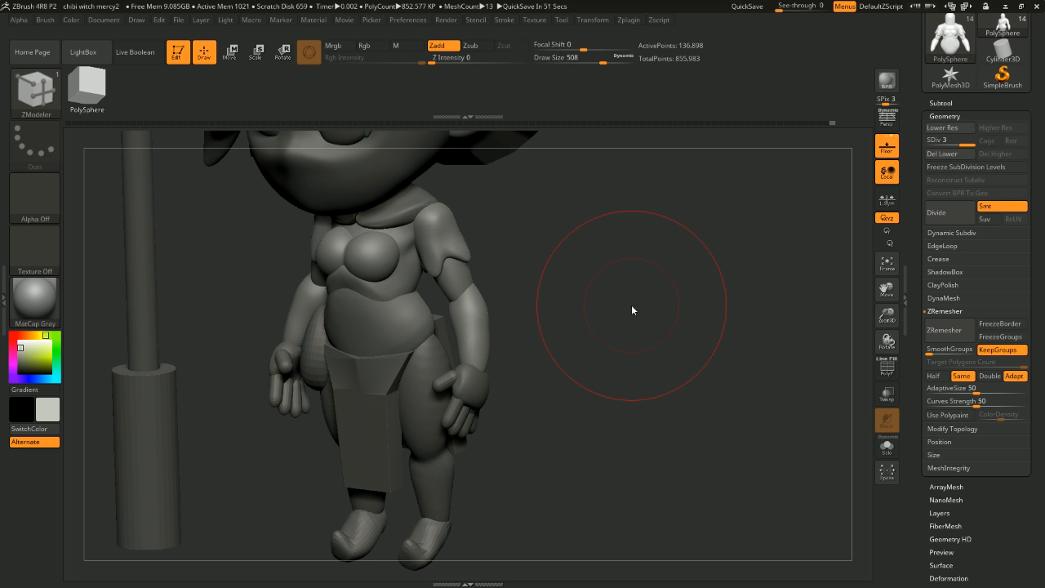
# Step: Reduce the draw size to 192 and inspect the back skirt panel, forearms and shoulders from behind, the side and the front
pyautogui.moveTo(632, 305); pyautogui.dragTo(401, 325)
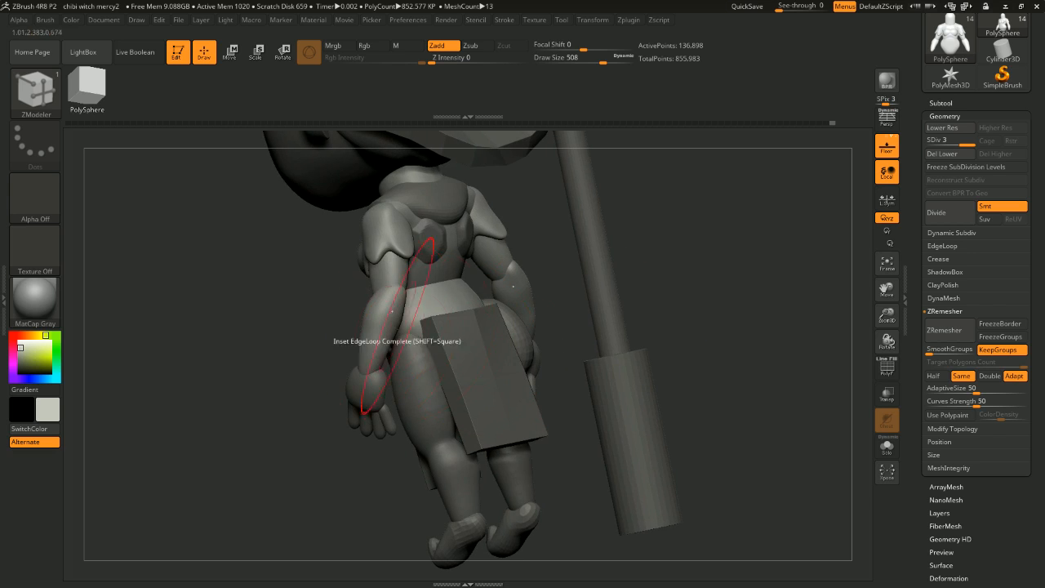
pyautogui.moveTo(684, 270); pyautogui.dragTo(735, 252)
pyautogui.moveTo(572, 319); pyautogui.dragTo(730, 314)
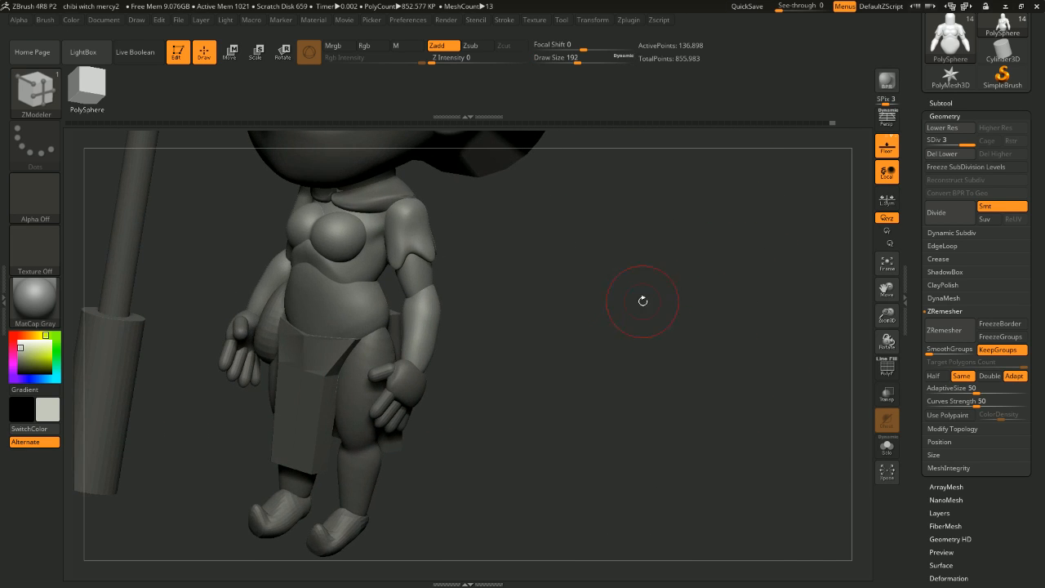
pyautogui.moveTo(643, 301)
pyautogui.mouseDown()
pyautogui.moveTo(569, 310)
pyautogui.moveTo(561, 366)
pyautogui.moveTo(395, 292)
pyautogui.mouseUp()
pyautogui.press('shift')
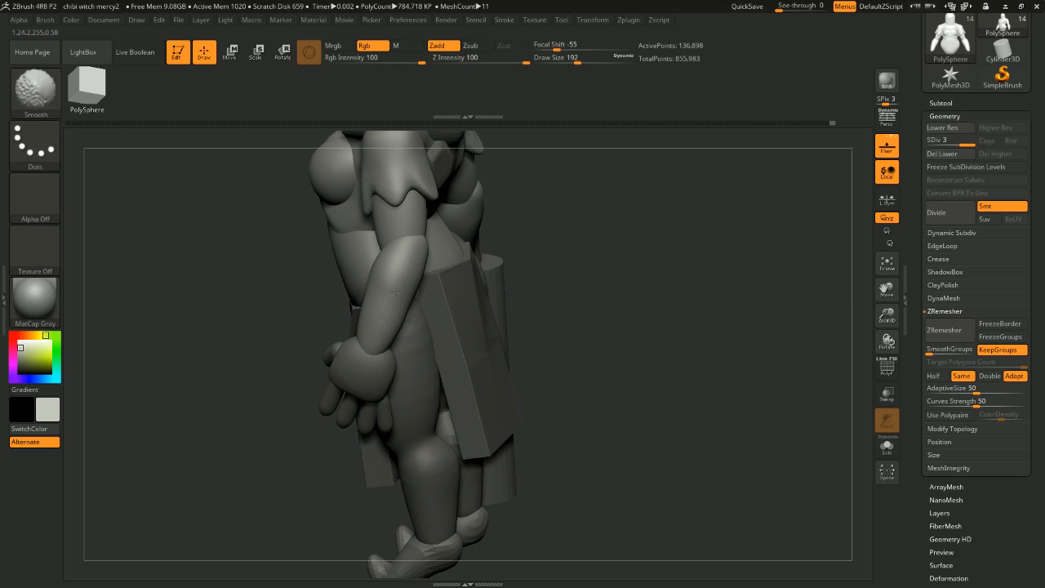
pyautogui.keyDown('shift'); pyautogui.moveTo(577, 269); pyautogui.dragTo(469, 284); pyautogui.keyUp('shift')
pyautogui.moveTo(373, 319); pyautogui.dragTo(397, 362)
pyautogui.moveTo(600, 323)
pyautogui.keyDown('alt'); pyautogui.mouseDown()
pyautogui.moveTo(611, 291)
pyautogui.moveTo(665, 294)
pyautogui.moveTo(567, 280)
pyautogui.moveTo(617, 294)
pyautogui.moveTo(661, 287)
pyautogui.moveTo(609, 241)
pyautogui.moveTo(608, 270)
pyautogui.moveTo(589, 232)
pyautogui.moveTo(581, 236)
pyautogui.moveTo(620, 238)
pyautogui.moveTo(625, 264)
pyautogui.moveTo(637, 255)
pyautogui.mouseUp(); pyautogui.keyUp('alt')
# Step: Hide the body's sleeve, arm, belly and breast polygroups with the polyframe on, leaving only the neck and torso
pyautogui.hotkey('ctrl', 'shift')
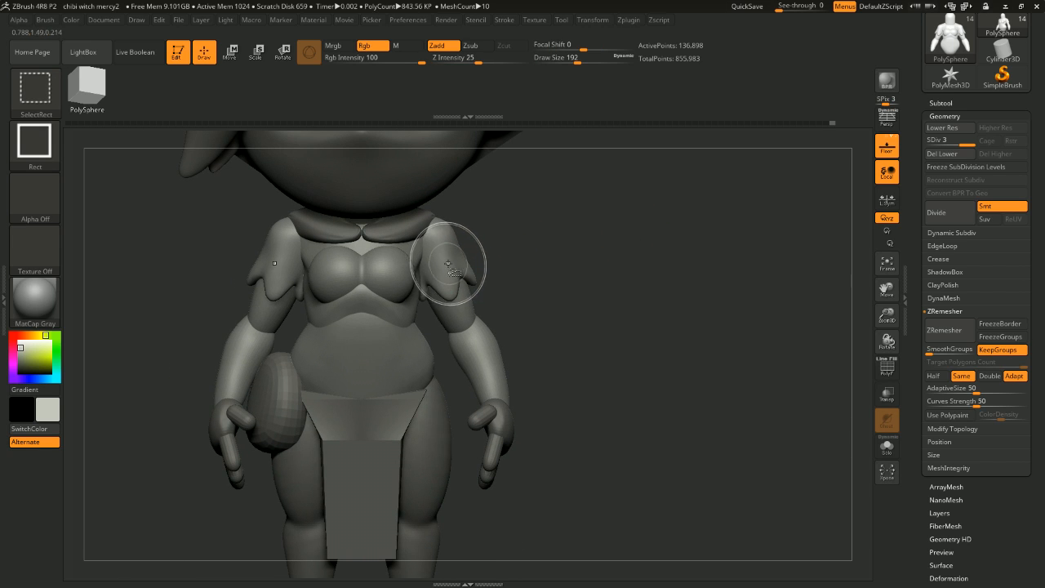
pyautogui.keyDown('ctrl'); pyautogui.keyDown('shift'); pyautogui.click(448, 265); pyautogui.keyUp('shift'); pyautogui.keyUp('ctrl')
pyautogui.keyDown('ctrl'); pyautogui.keyDown('shift'); pyautogui.click(455, 284); pyautogui.keyUp('shift'); pyautogui.keyUp('ctrl')
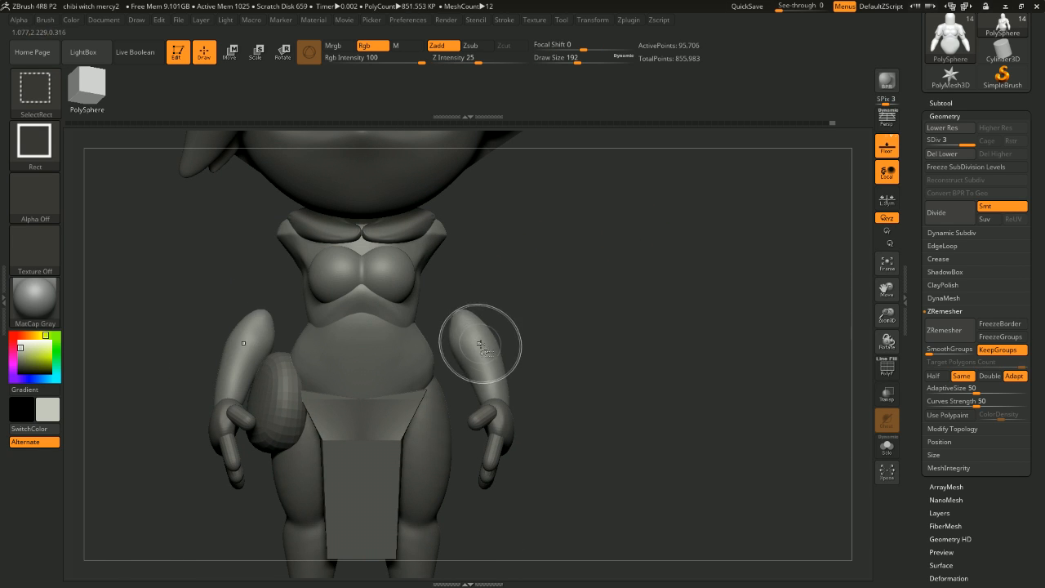
pyautogui.moveTo(611, 360)
pyautogui.mouseDown()
pyautogui.moveTo(619, 318)
pyautogui.moveTo(635, 306)
pyautogui.moveTo(566, 313)
pyautogui.moveTo(695, 289)
pyautogui.moveTo(711, 299)
pyautogui.moveTo(660, 296)
pyautogui.moveTo(436, 334)
pyautogui.mouseUp()
pyautogui.click(887, 367)
pyautogui.keyDown('ctrl'); pyautogui.keyDown('shift'); pyautogui.click(420, 337); pyautogui.keyUp('shift'); pyautogui.keyUp('ctrl')
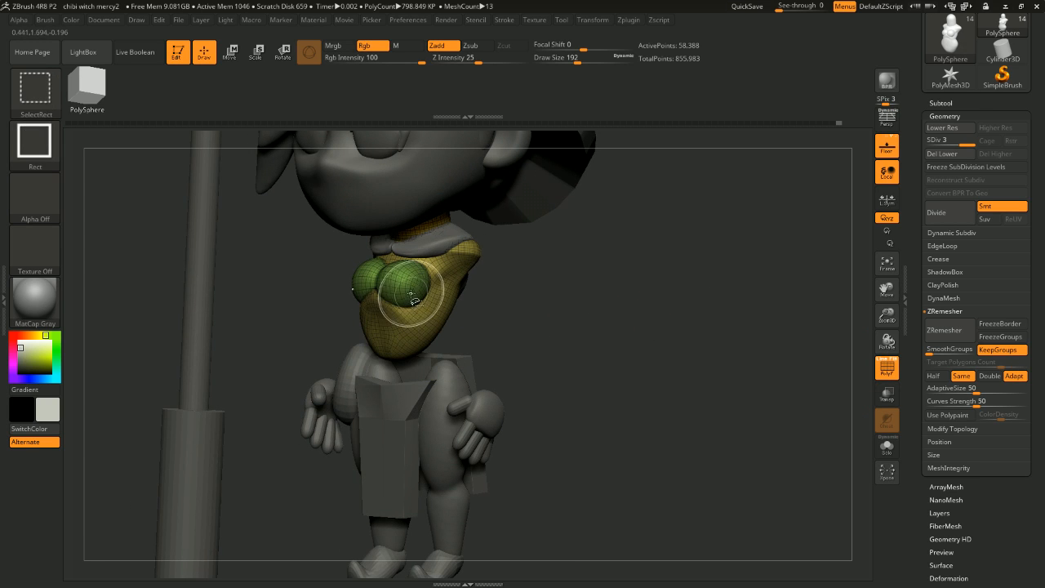
pyautogui.keyDown('ctrl'); pyautogui.keyDown('shift'); pyautogui.click(410, 297); pyautogui.keyUp('shift'); pyautogui.keyUp('ctrl')
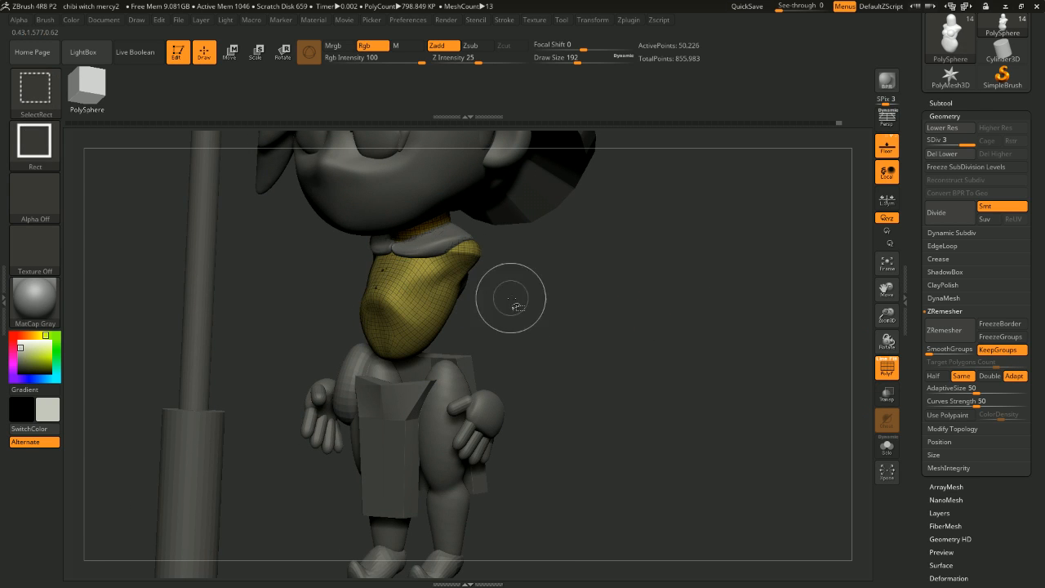
# Step: Isolate the remaining neck and torso with Solo, examine them from the side and front, and turn off the polyframe
pyautogui.click(887, 446)
pyautogui.moveTo(773, 338); pyautogui.dragTo(690, 303)
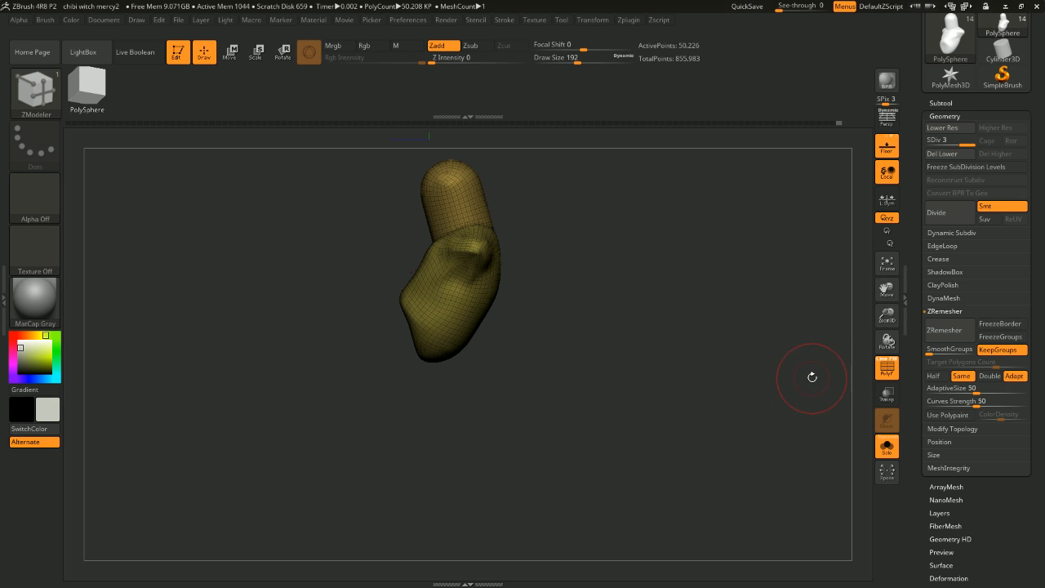
pyautogui.moveTo(815, 384); pyautogui.dragTo(813, 362)
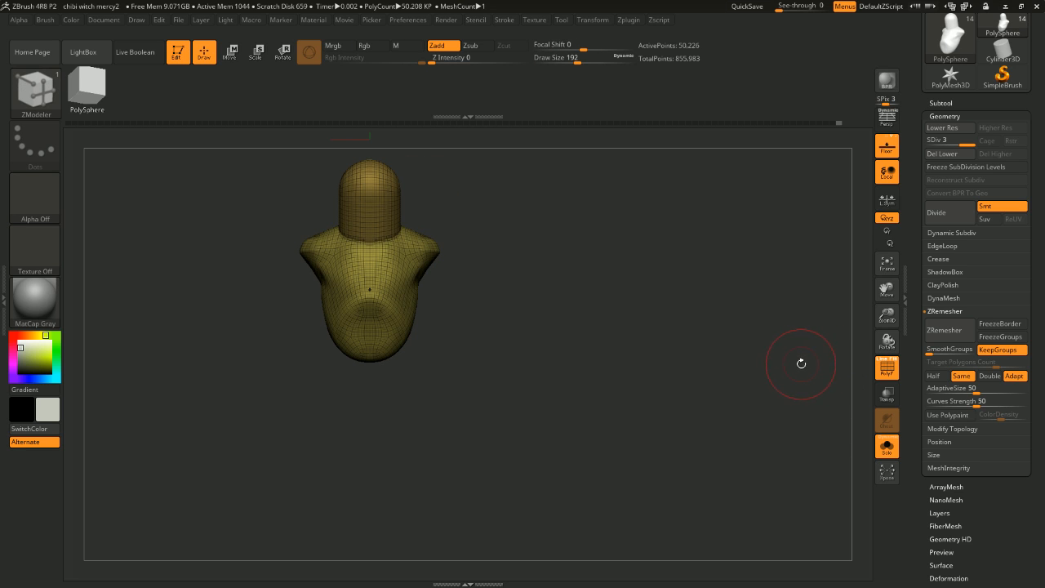
pyautogui.click(888, 371)
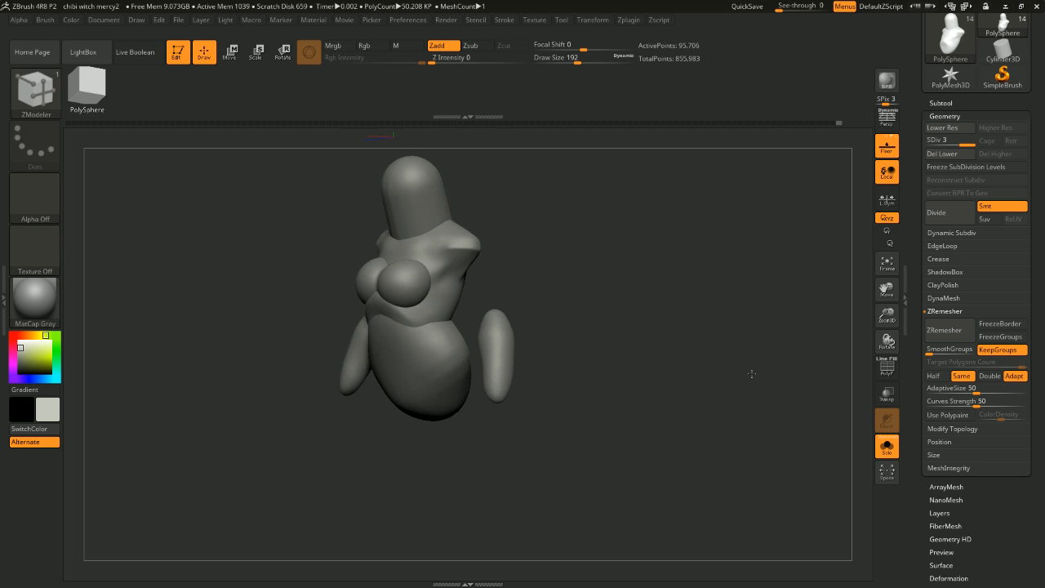
# Step: Step through the body's visibility history to bring back the belly and breasts, and turn off Solo to show the other subtools
pyautogui.hotkey('ctrl', 'shift', 'z')
pyautogui.hotkey('ctrl', 'shift', 'z')
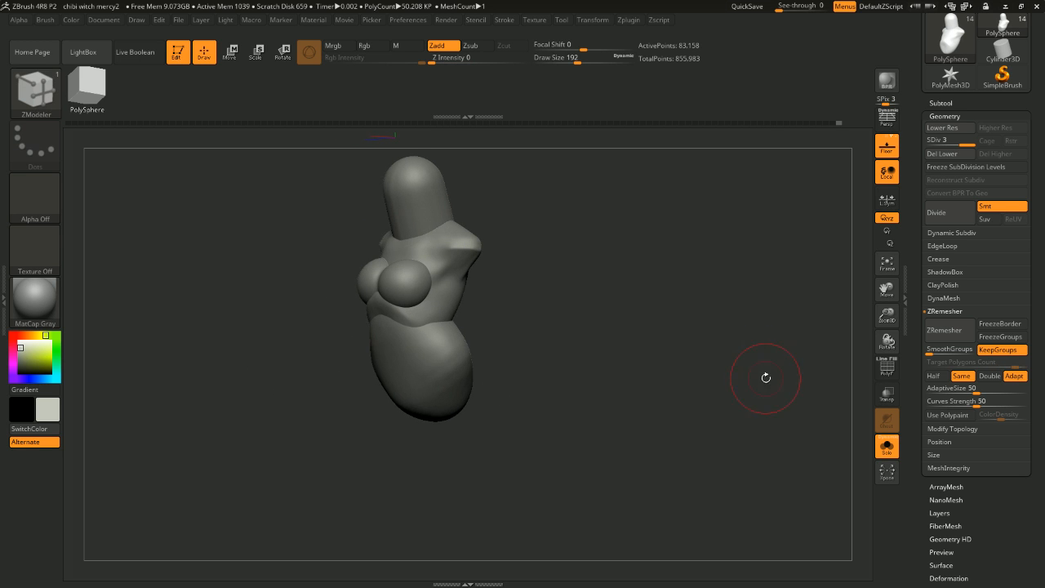
pyautogui.keyDown('alt'); pyautogui.moveTo(765, 377); pyautogui.dragTo(751, 340); pyautogui.keyUp('alt')
pyautogui.click(888, 451)
pyautogui.moveTo(754, 378); pyautogui.dragTo(751, 309)
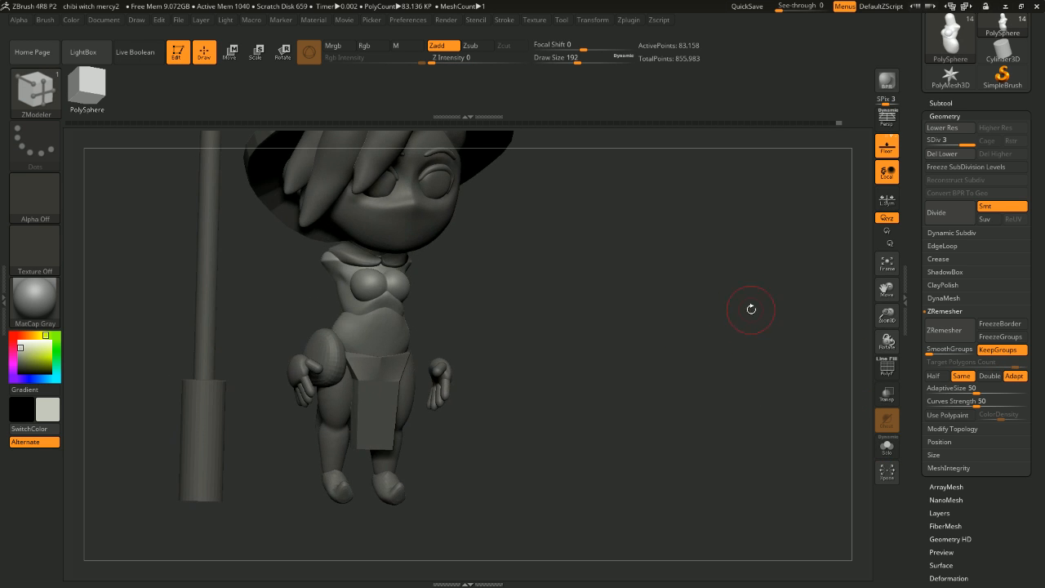
# Step: Open the subtool list and undo the recent body changes until the whole body with sleeves and arms is shown
pyautogui.click(940, 103)
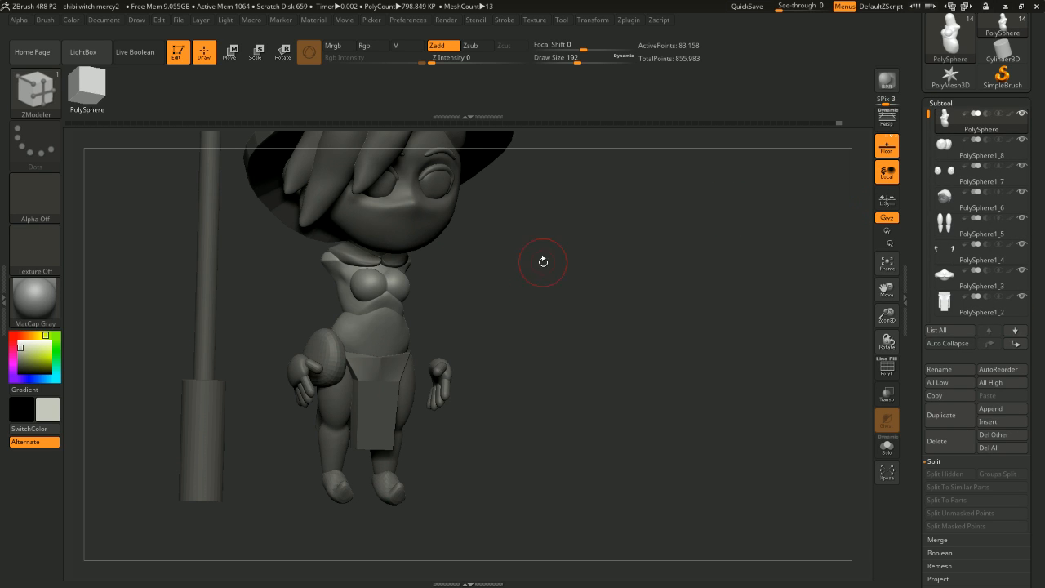
pyautogui.hotkey('ctrl', 'z')
pyautogui.hotkey('ctrl', 'z')
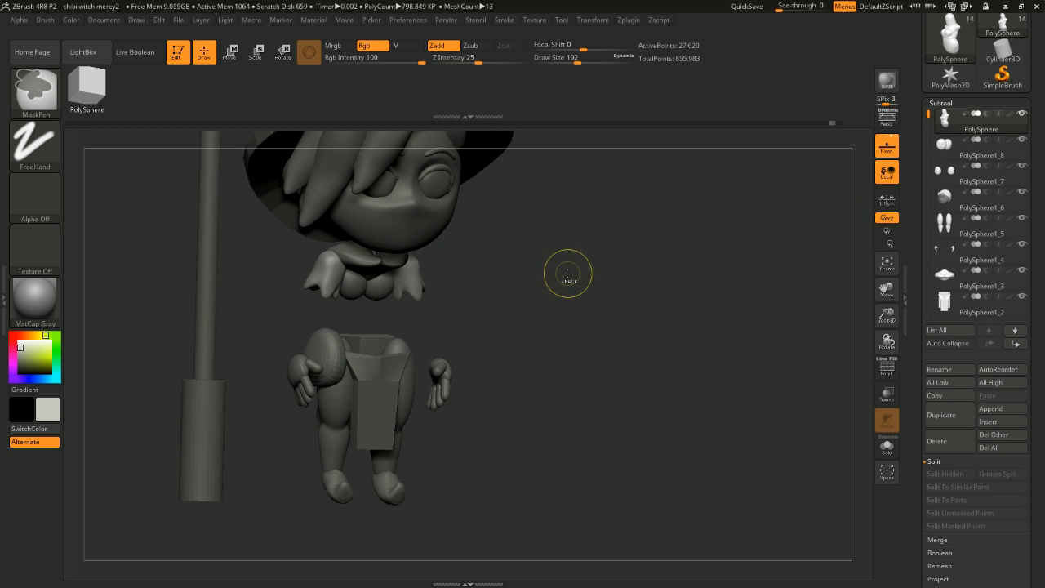
pyautogui.hotkey('ctrl', 'z')
pyautogui.moveTo(667, 289); pyautogui.dragTo(644, 283)
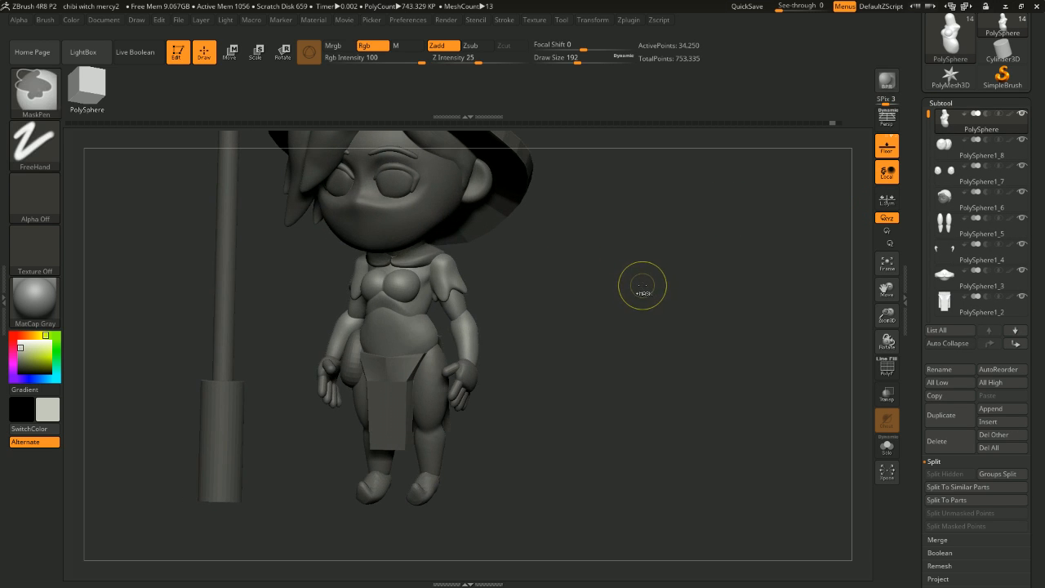
# Step: Undo the body's subdivisions down to its low-resolution mesh and switch to the ZModeler brush
pyautogui.hotkey('ctrl', 'z')
pyautogui.hotkey('ctrl', 'z')
pyautogui.hotkey('ctrl', 'shift', 'z')
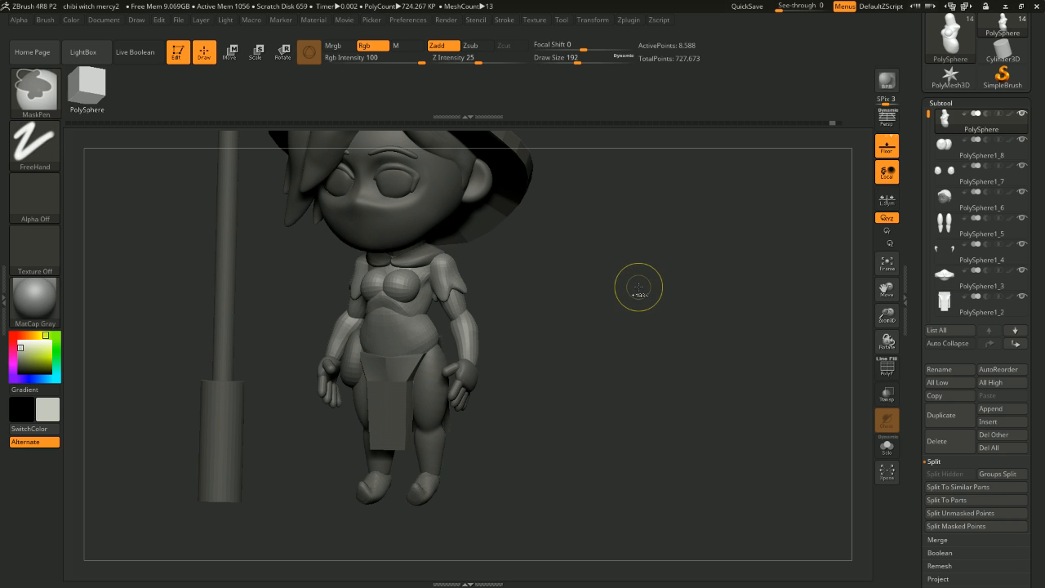
pyautogui.press('b')
pyautogui.press('z')
pyautogui.press('m')
pyautogui.moveTo(629, 285); pyautogui.dragTo(655, 282)
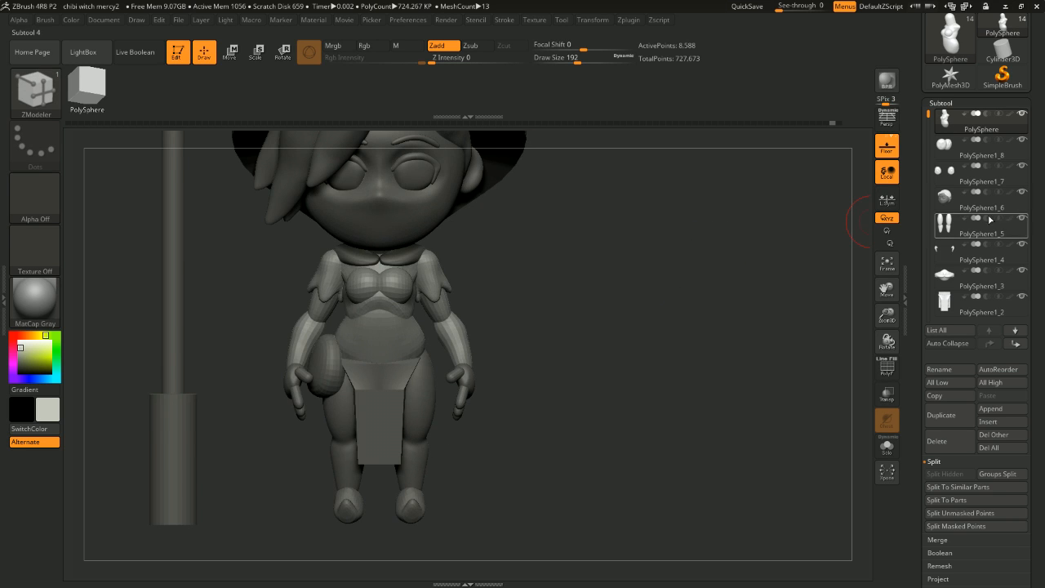
pyautogui.moveTo(1035, 221)
pyautogui.mouseDown()
pyautogui.moveTo(1035, 198)
pyautogui.moveTo(1036, 217)
pyautogui.mouseUp()
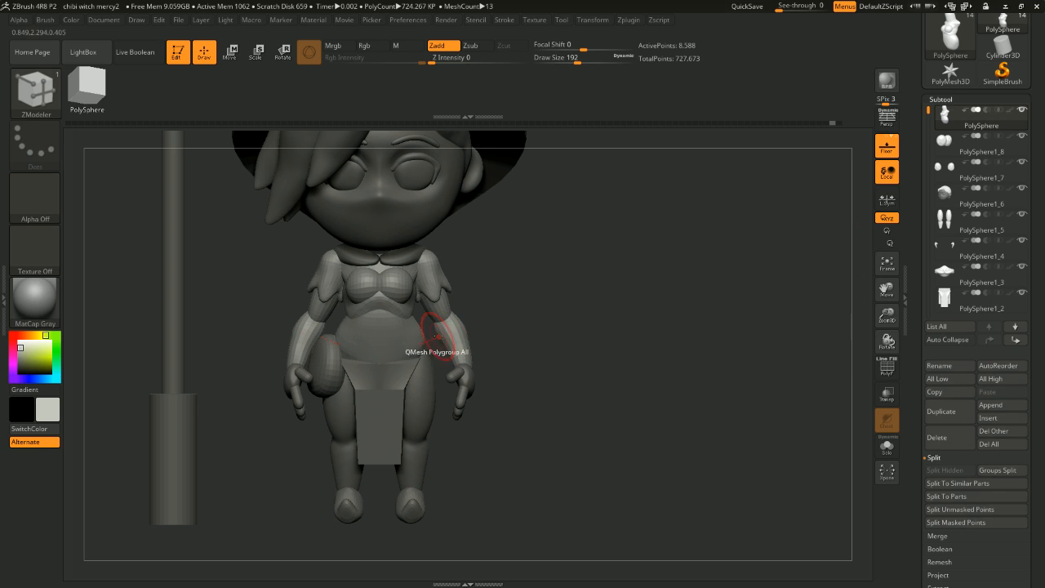
# Step: Redo the body's subdivisions to compare the smoother mesh, and undo them again
pyautogui.hotkey('ctrl', 'z')
pyautogui.hotkey('ctrl', 'shift', 'z')
pyautogui.hotkey('ctrl', 'shift', 'z')
pyautogui.hotkey('ctrl', 'shift', 'z')
pyautogui.moveTo(500, 314); pyautogui.dragTo(466, 331)
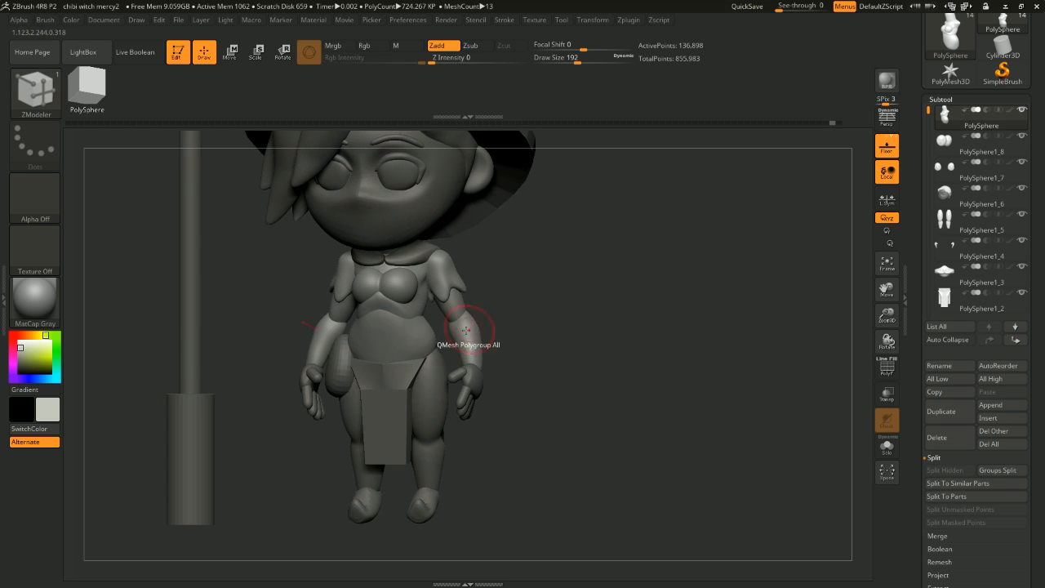
pyautogui.hotkey('ctrl', 'z')
pyautogui.hotkey('ctrl', 'z')
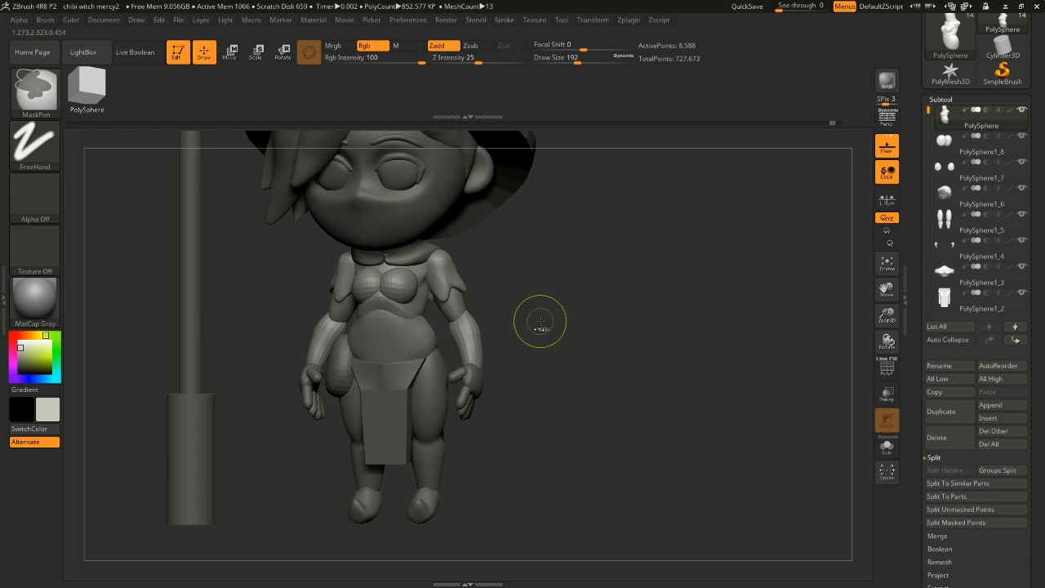
pyautogui.keyDown('shift'); pyautogui.moveTo(541, 322); pyautogui.dragTo(673, 330); pyautogui.keyUp('shift')
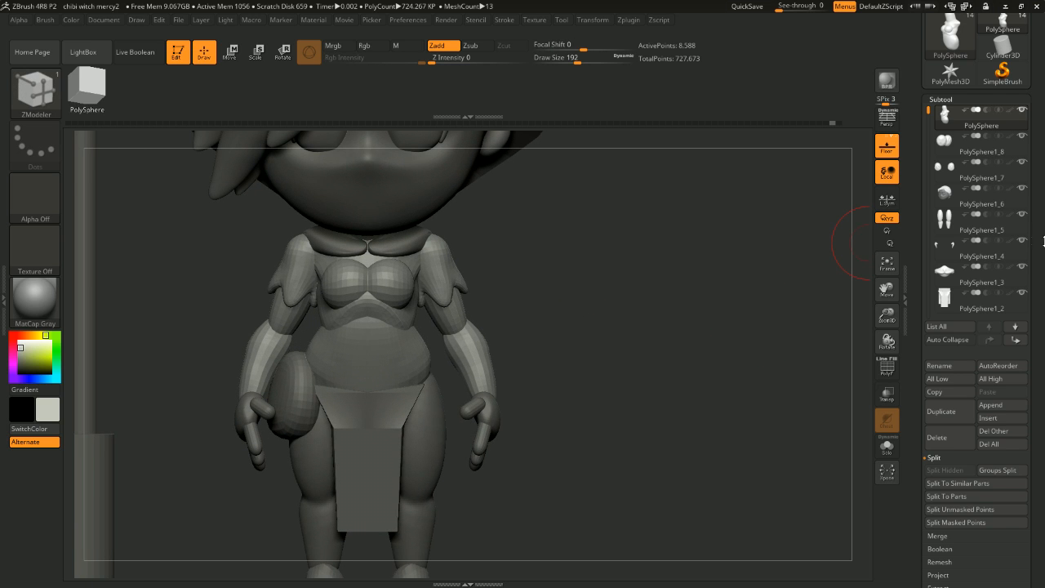
# Step: Look over the body's geometry subdivision options and return to the subtool split options
pyautogui.moveTo(1044, 242); pyautogui.dragTo(1044, 295)
pyautogui.moveTo(1044, 516); pyautogui.dragTo(1044, 331)
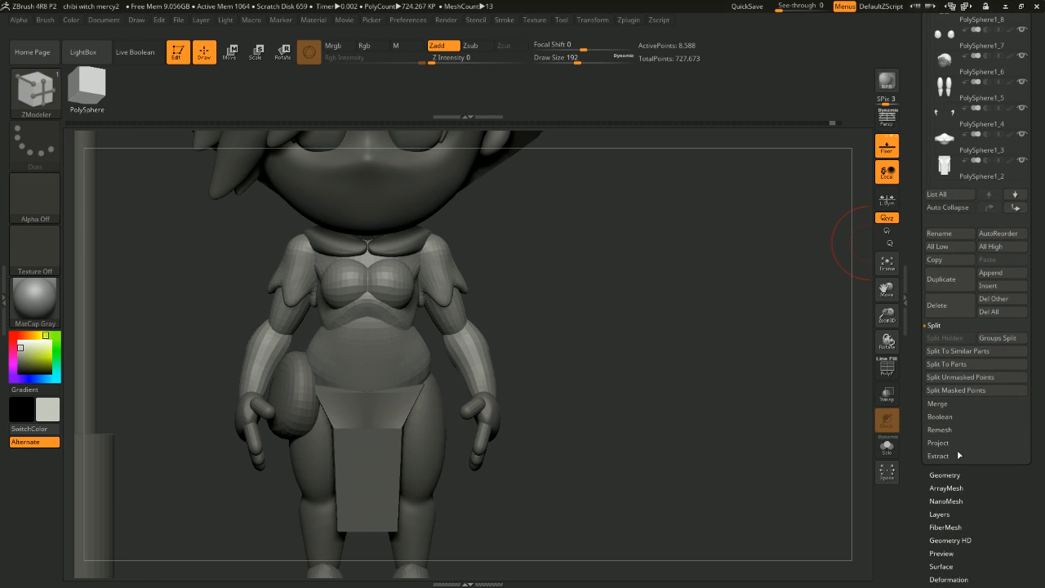
pyautogui.click(945, 475)
pyautogui.moveTo(1044, 239); pyautogui.dragTo(1044, 311)
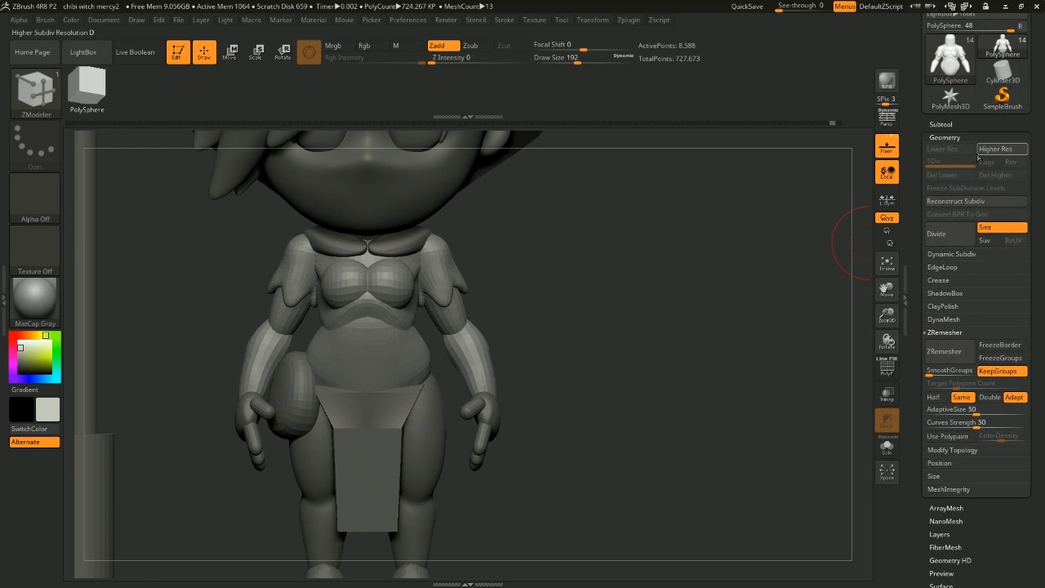
pyautogui.click(941, 124)
pyautogui.moveTo(1029, 218); pyautogui.dragTo(1030, 157)
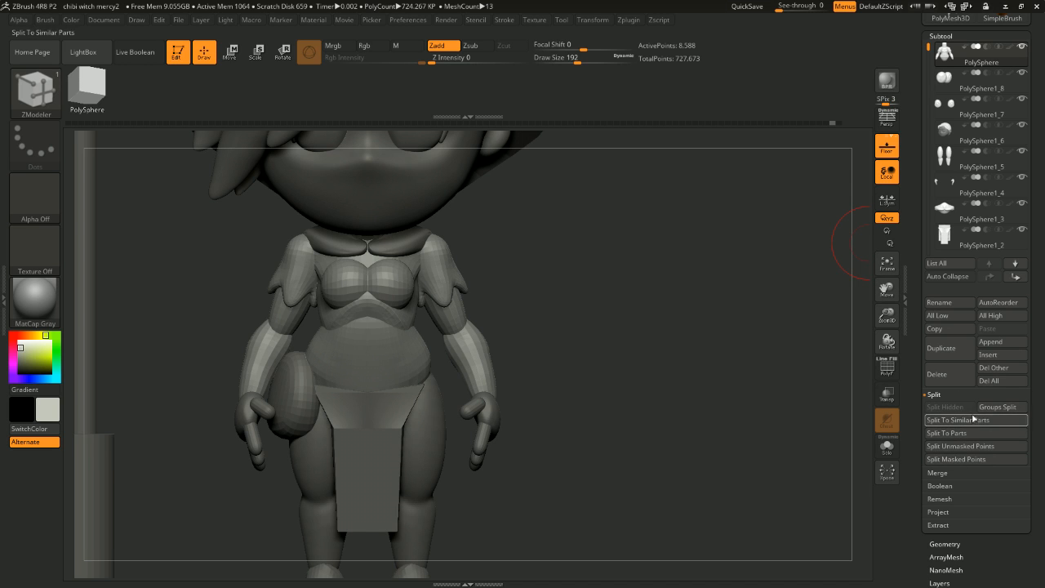
# Step: Hide the body's upper arm, forearm and sleeve polygroups and split the hidden parts into a separate subtool
pyautogui.keyDown('ctrl'); pyautogui.keyDown('shift'); pyautogui.click(462, 320); pyautogui.keyUp('shift'); pyautogui.keyUp('ctrl')
pyautogui.keyDown('ctrl'); pyautogui.keyDown('shift'); pyautogui.click(462, 320); pyautogui.keyUp('shift'); pyautogui.keyUp('ctrl')
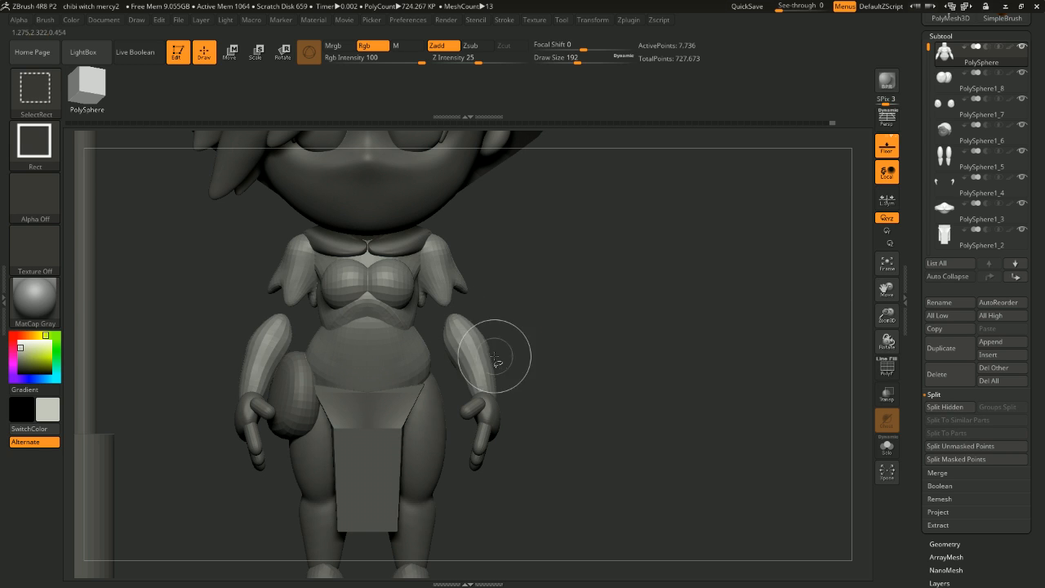
pyautogui.keyDown('ctrl'); pyautogui.keyDown('shift'); pyautogui.click(479, 356); pyautogui.keyUp('shift'); pyautogui.keyUp('ctrl')
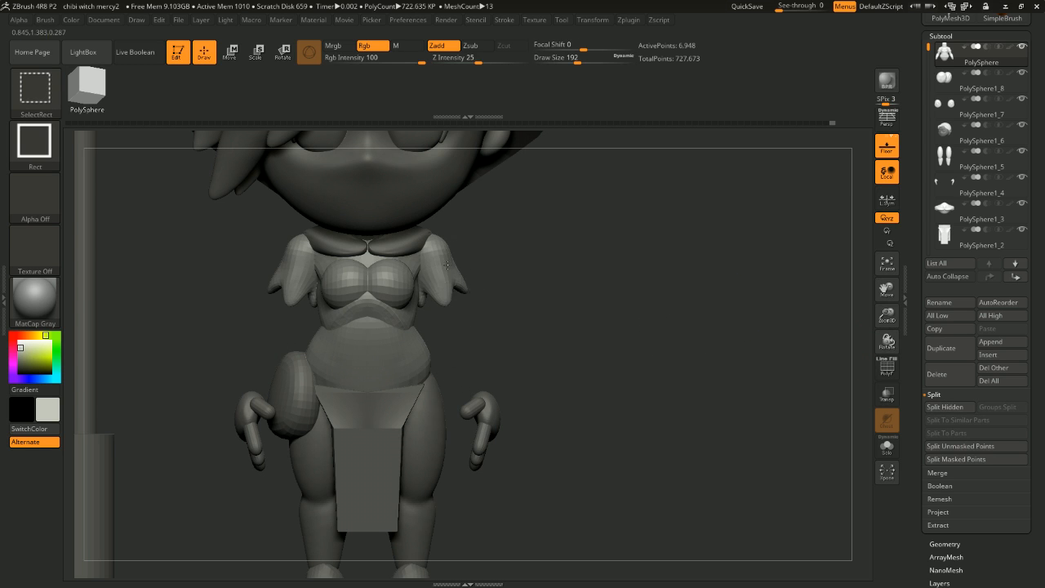
pyautogui.keyDown('ctrl'); pyautogui.keyDown('shift'); pyautogui.click(449, 262); pyautogui.keyUp('shift'); pyautogui.keyUp('ctrl')
pyautogui.click(945, 407)
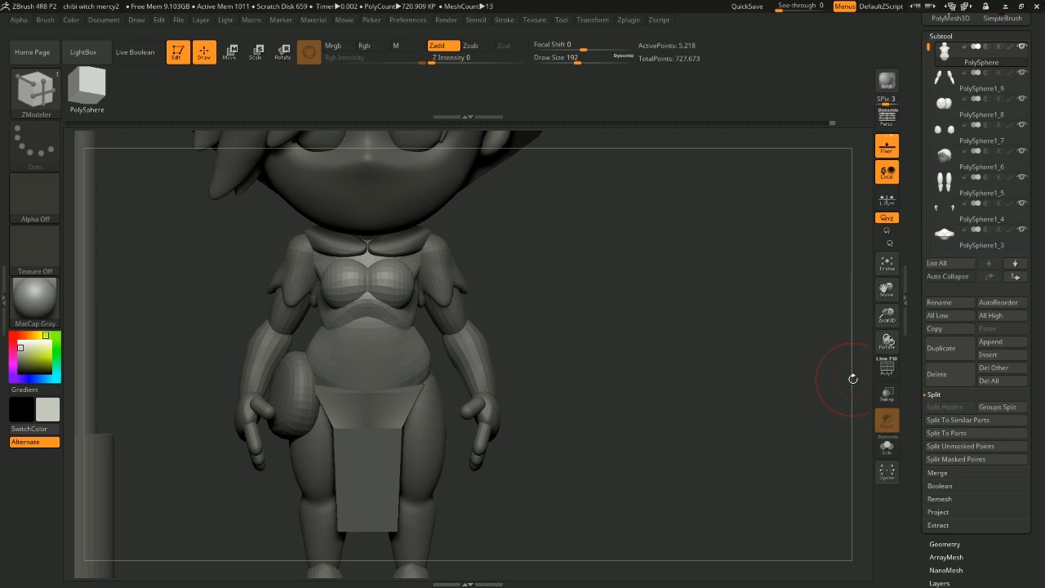
# Step: Select the new arms and sleeves subtool and divide its mesh twice, to subdivision level 3
pyautogui.moveTo(1043, 258); pyautogui.dragTo(1043, 435)
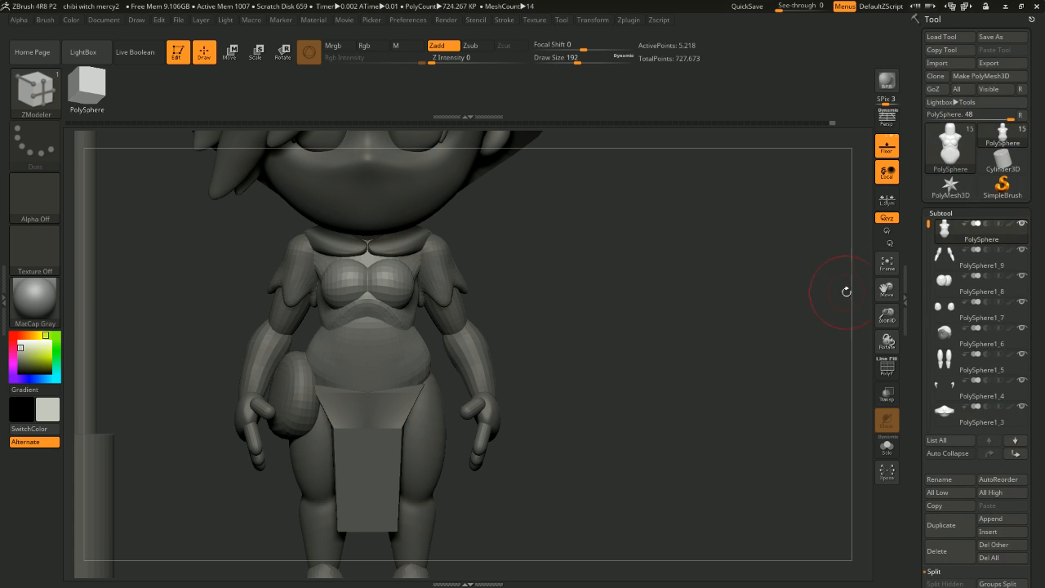
pyautogui.keyDown('alt'); pyautogui.click(468, 357); pyautogui.keyUp('alt')
pyautogui.moveTo(1043, 513); pyautogui.dragTo(1043, 314)
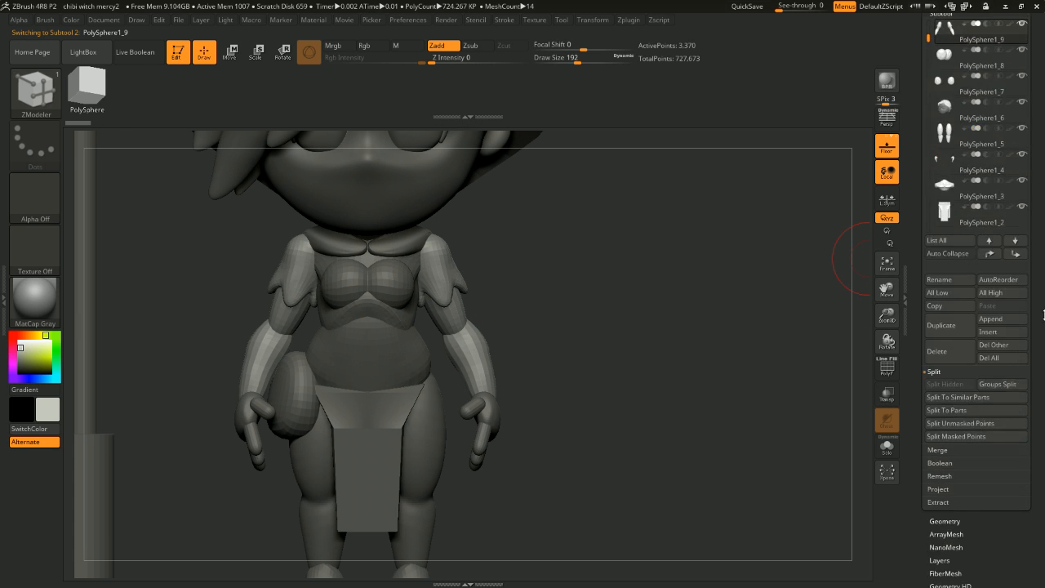
pyautogui.click(946, 522)
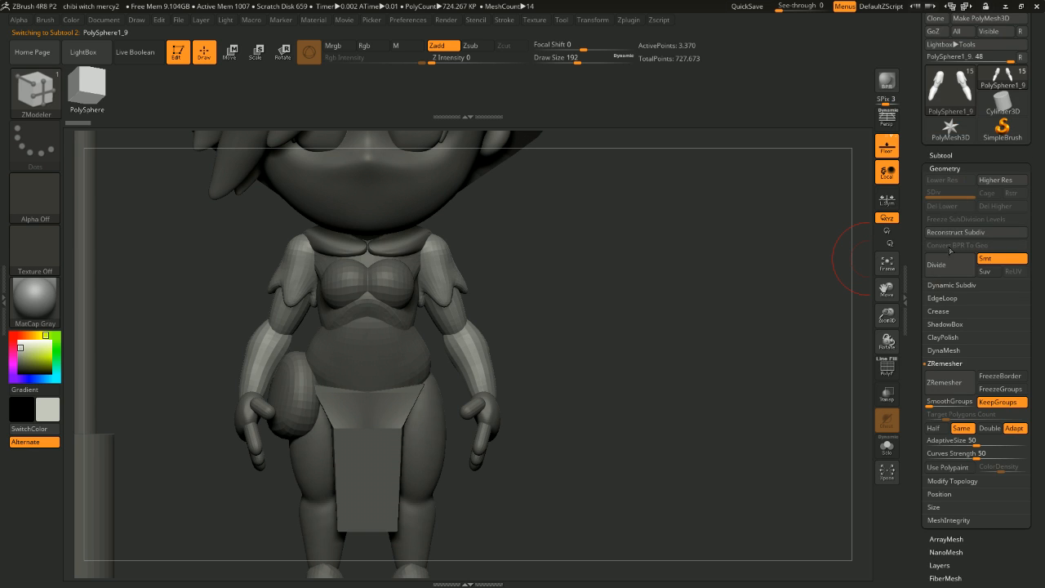
pyautogui.click(953, 268)
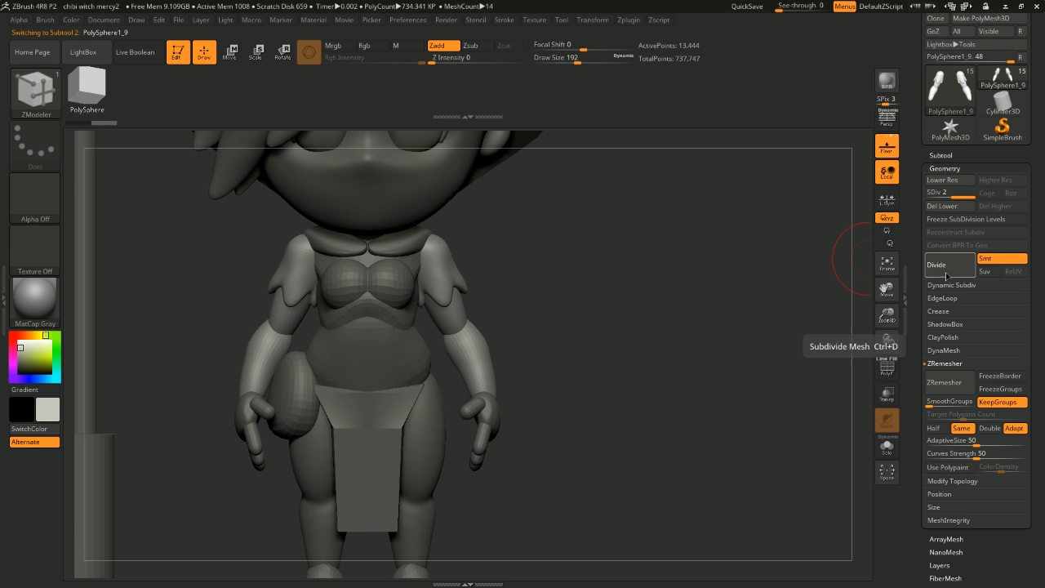
pyautogui.click(946, 276)
pyautogui.moveTo(761, 319)
pyautogui.mouseDown()
pyautogui.moveTo(714, 315)
pyautogui.moveTo(746, 319)
pyautogui.mouseUp()
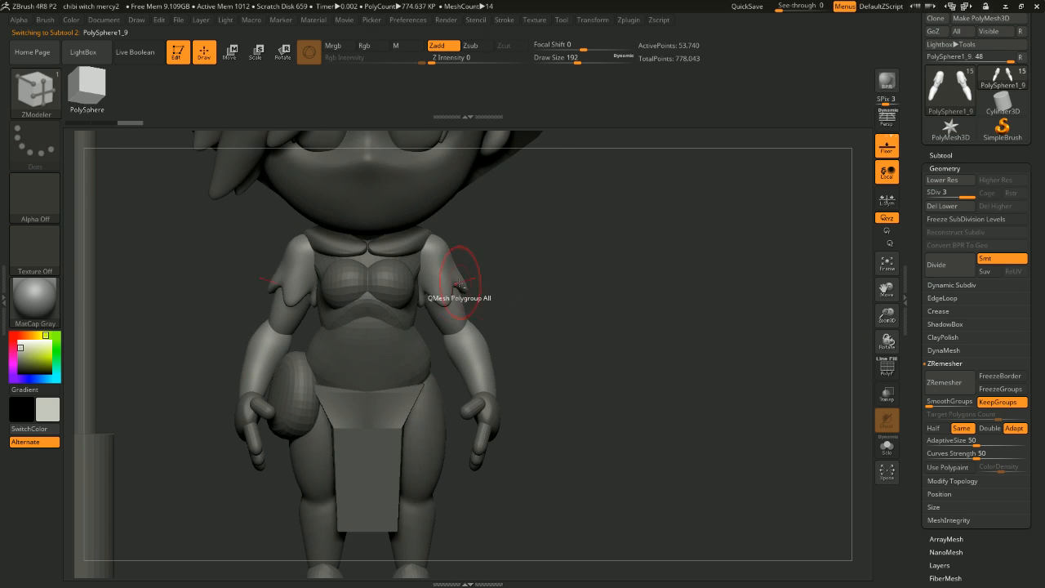
# Step: Select the torso subtool, divide its mesh once to subdivision level 2, and check it from the side and front
pyautogui.keyDown('alt'); pyautogui.click(406, 306); pyautogui.keyUp('alt')
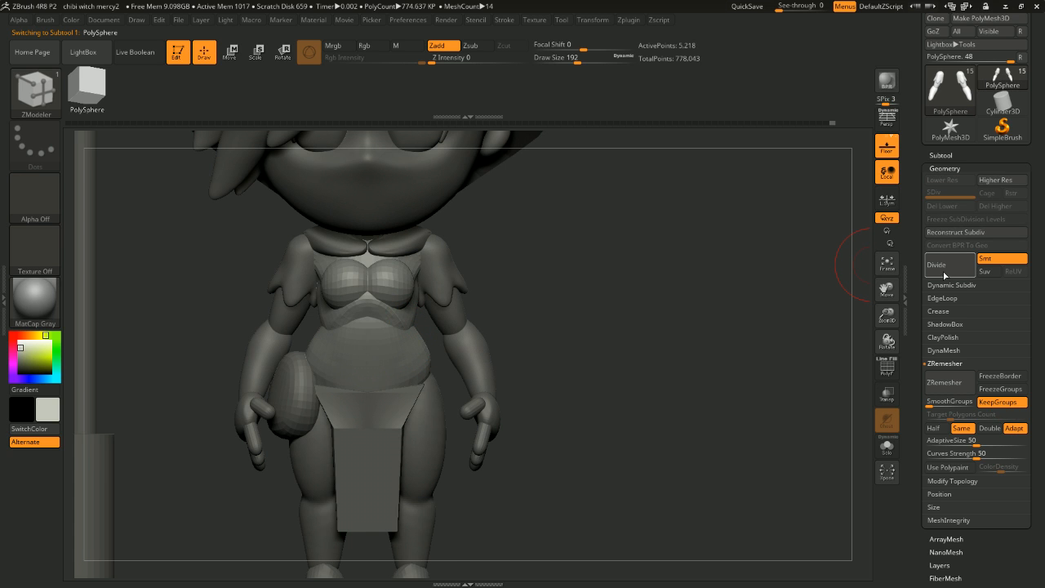
pyautogui.click(945, 276)
pyautogui.moveTo(730, 292); pyautogui.dragTo(664, 272)
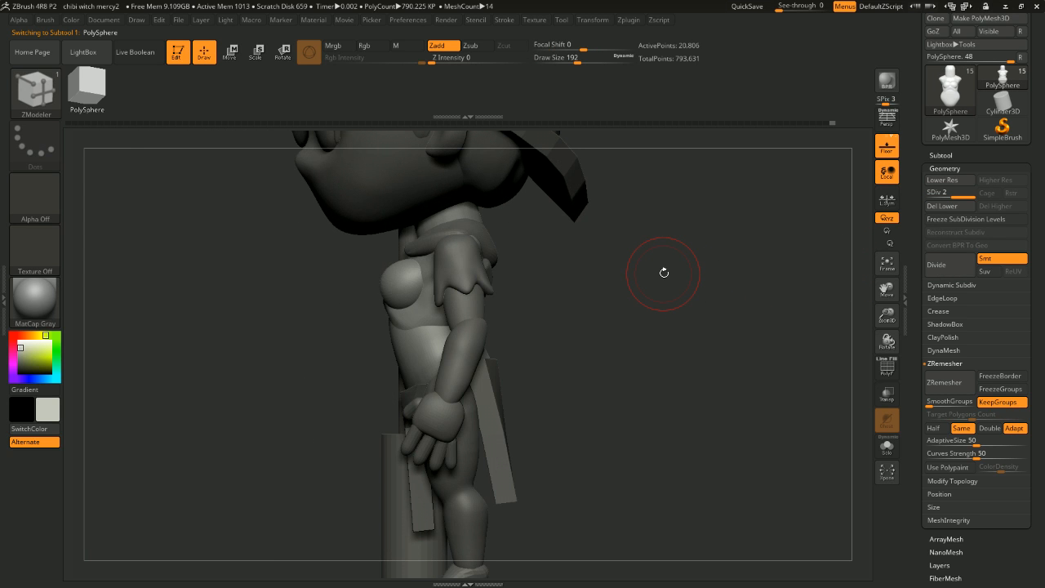
pyautogui.keyDown('shift'); pyautogui.moveTo(727, 307); pyautogui.dragTo(781, 302); pyautogui.keyUp('shift')
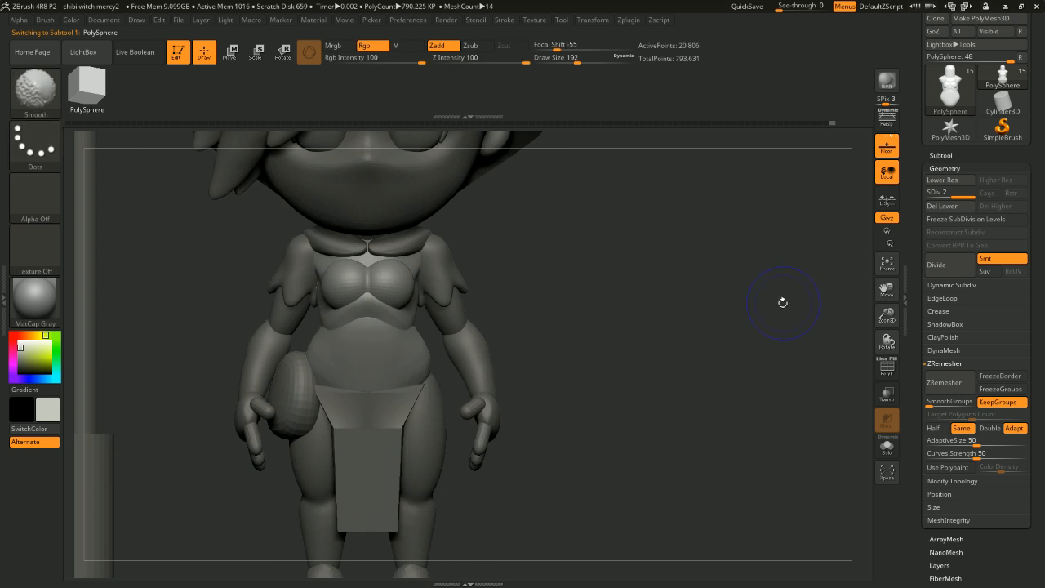
# Step: Examine the smoothed torso, arms and sleeves from the side, three-quarter and front views
pyautogui.keyDown('alt'); pyautogui.moveTo(665, 317); pyautogui.dragTo(693, 349); pyautogui.keyUp('alt')
pyautogui.moveTo(474, 337); pyautogui.dragTo(630, 349, button='right')
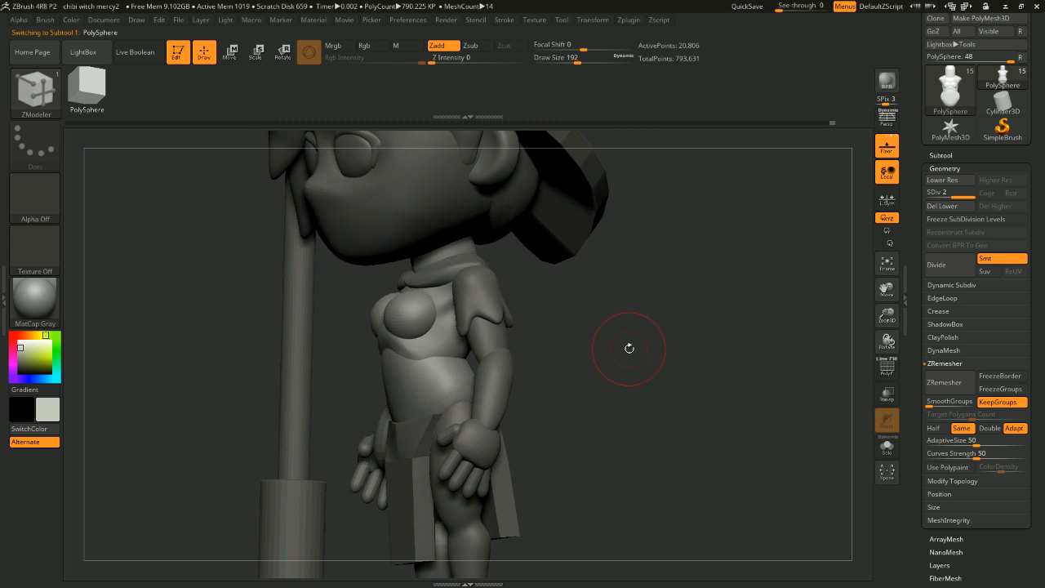
pyautogui.moveTo(480, 368); pyautogui.dragTo(530, 341, button='right')
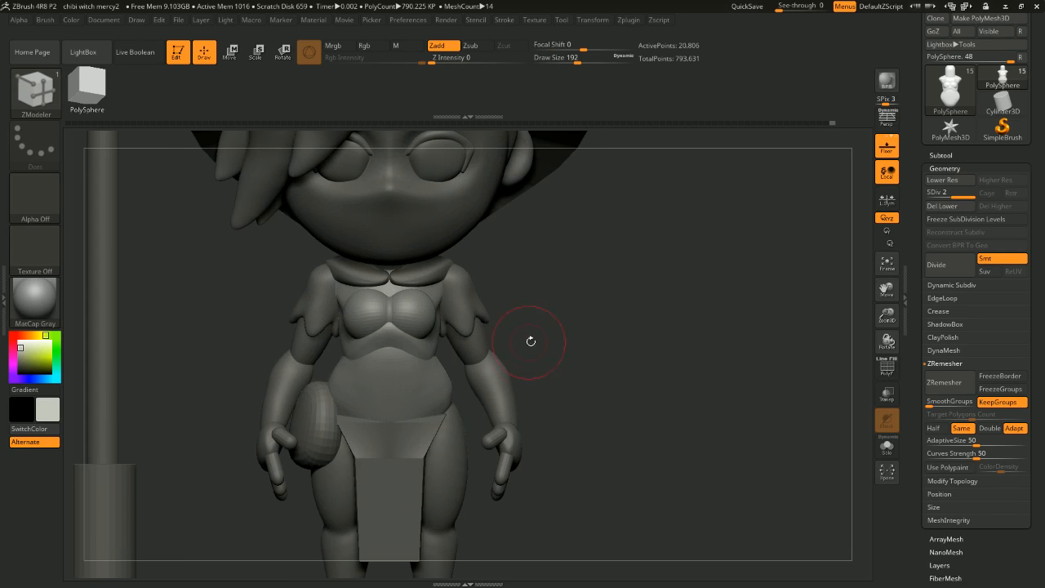
pyautogui.moveTo(659, 356); pyautogui.dragTo(466, 317, button='right')
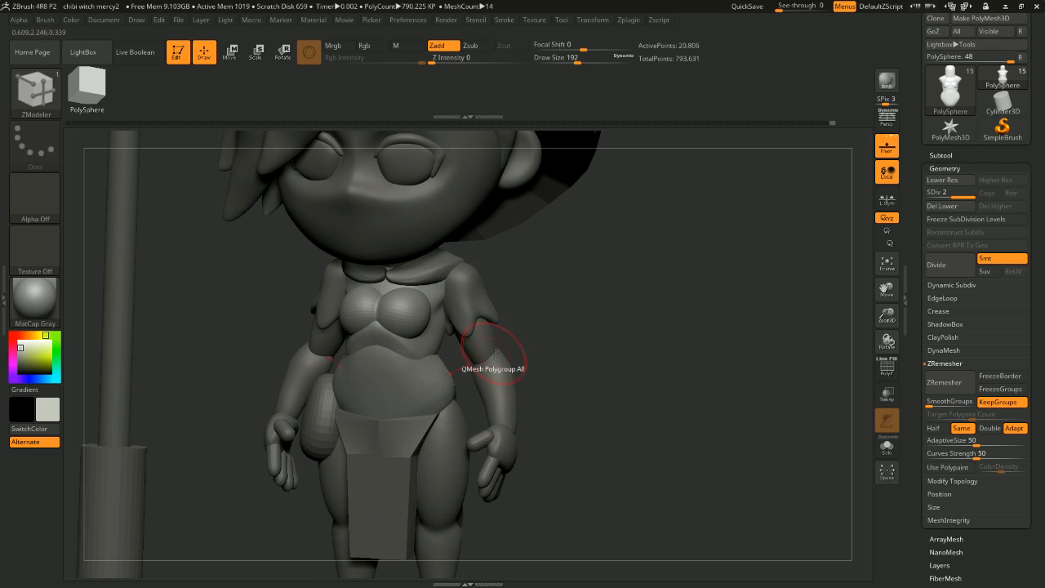
pyautogui.moveTo(671, 335); pyautogui.dragTo(686, 316, button='right')
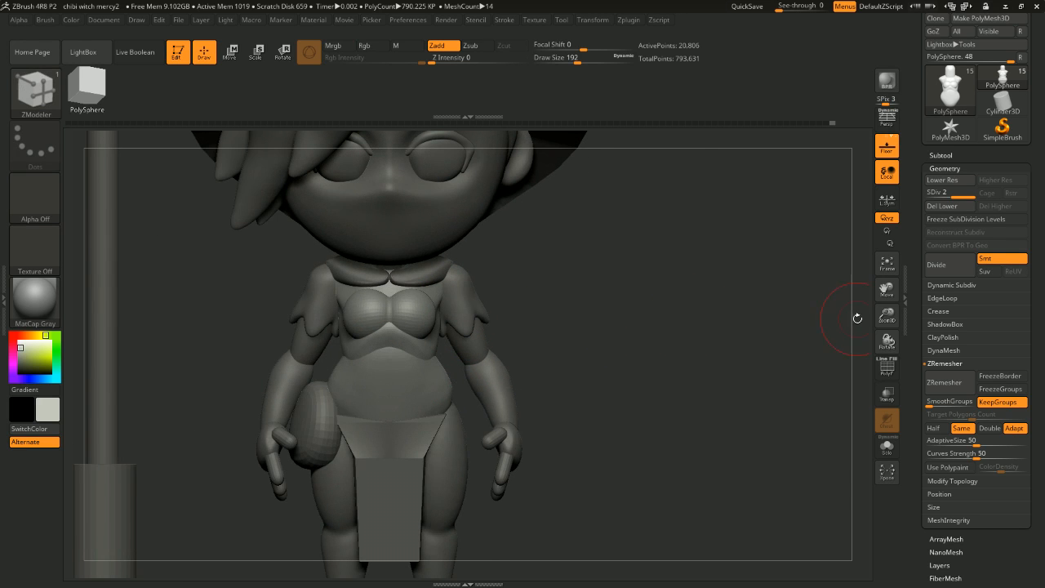
pyautogui.moveTo(783, 340); pyautogui.dragTo(392, 282, button='right')
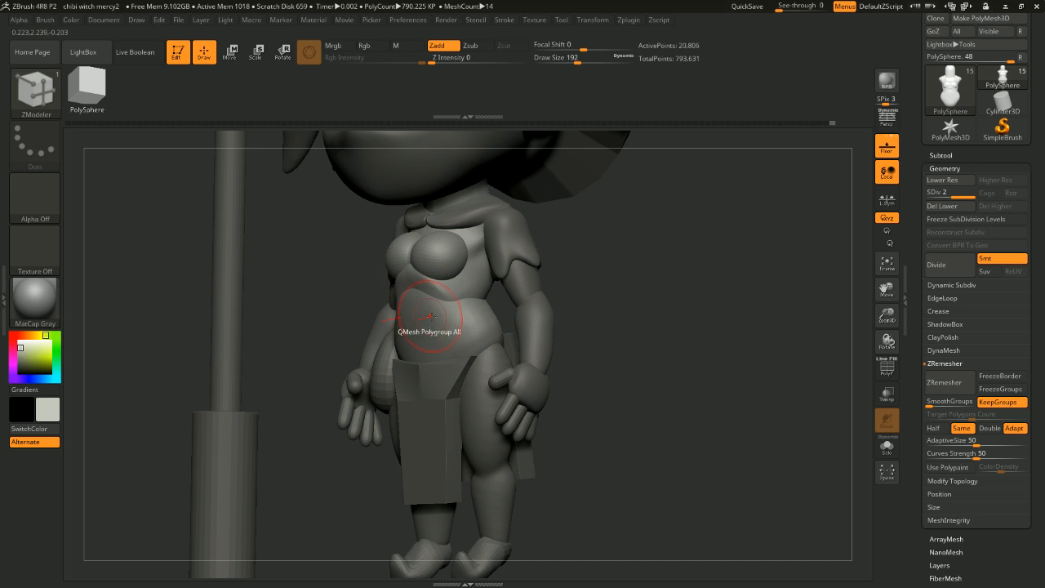
pyautogui.moveTo(750, 339); pyautogui.dragTo(777, 319)
pyautogui.scroll(-1, 1043, 290)
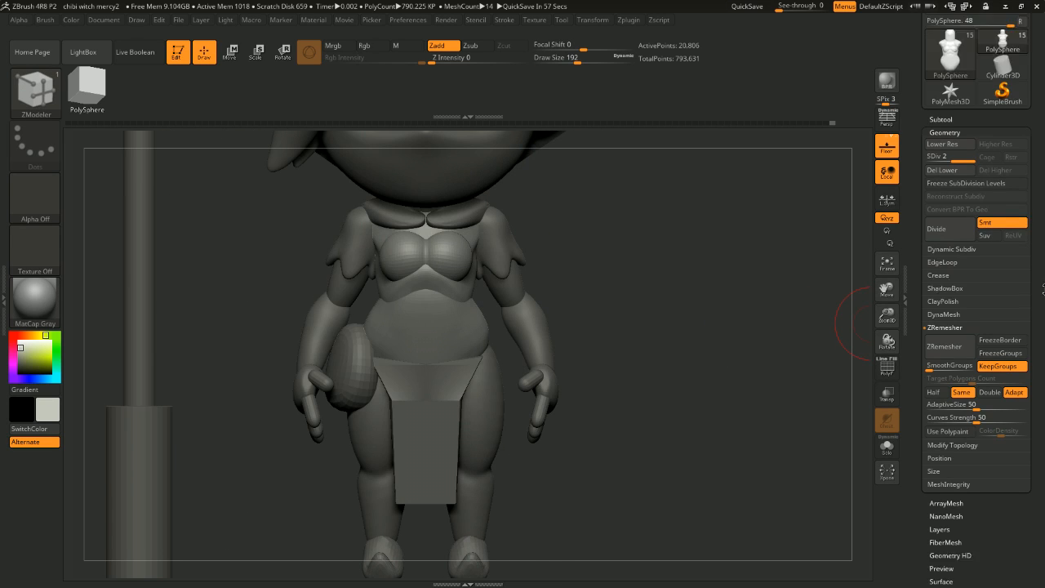
# Step: Try hiding the torso and belly polygroups, undo it, and briefly check the body's polygroups with the polyframe
pyautogui.moveTo(1043, 290); pyautogui.dragTo(1043, 234)
pyautogui.keyDown('ctrl'); pyautogui.keyDown('shift'); pyautogui.click(488, 326); pyautogui.keyUp('shift'); pyautogui.keyUp('ctrl')
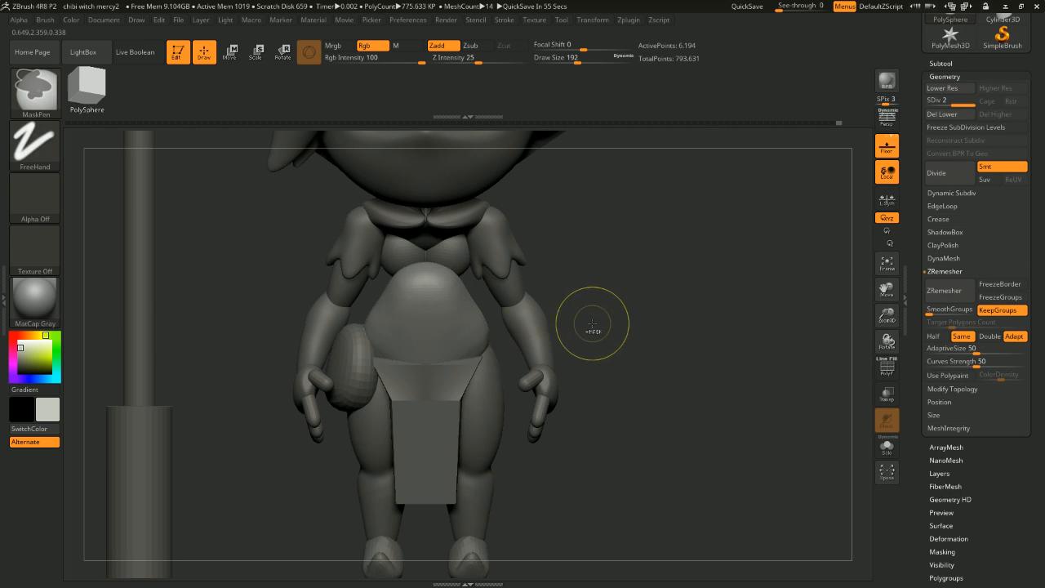
pyautogui.moveTo(665, 311)
pyautogui.mouseDown()
pyautogui.moveTo(618, 346)
pyautogui.moveTo(670, 362)
pyautogui.moveTo(686, 312)
pyautogui.moveTo(629, 324)
pyautogui.mouseUp()
pyautogui.keyDown('ctrl'); pyautogui.keyDown('shift'); pyautogui.click(434, 335); pyautogui.keyUp('shift'); pyautogui.keyUp('ctrl')
pyautogui.moveTo(700, 333); pyautogui.dragTo(734, 327)
pyautogui.hotkey('ctrl', 'z')
pyautogui.hotkey('ctrl', 'z')
pyautogui.click(885, 373)
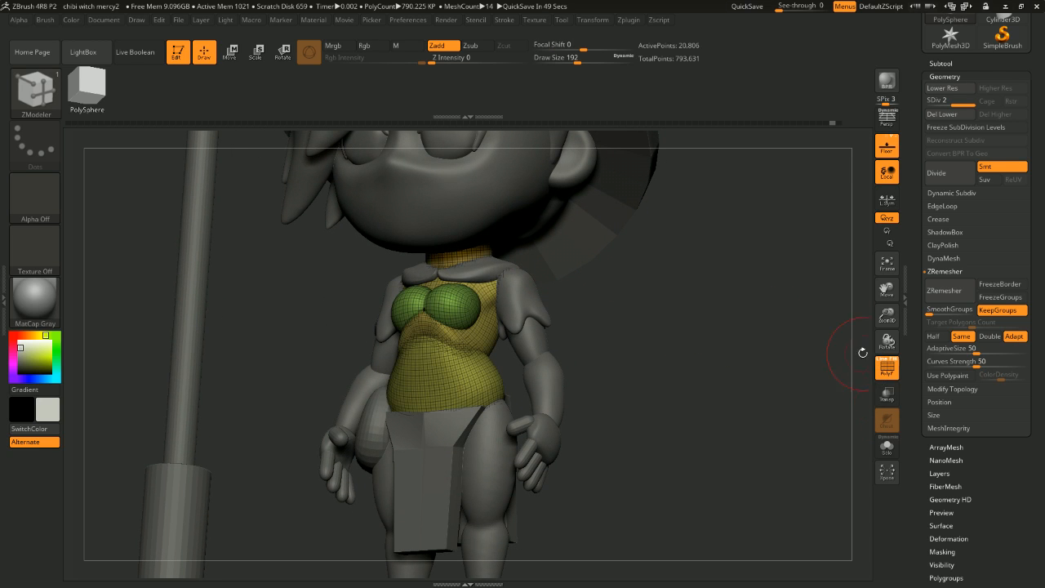
pyautogui.click(887, 372)
# Step: Isolate the torso with Solo, examine its neck, back, belly and breasts from all around, and turn off Solo
pyautogui.click(887, 446)
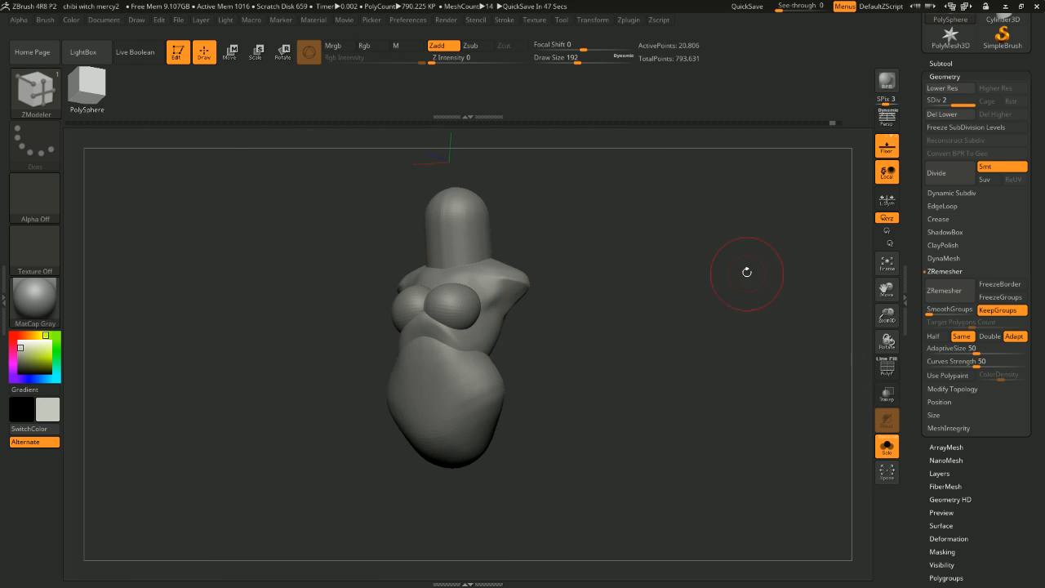
pyautogui.press('space')
pyautogui.press('shift')
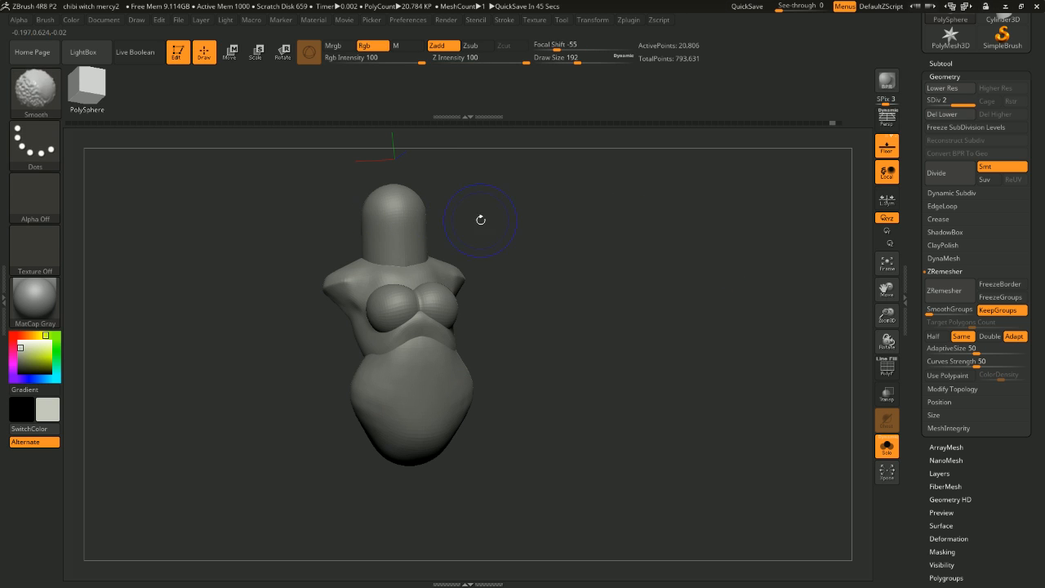
pyautogui.moveTo(481, 220); pyautogui.dragTo(412, 221)
pyautogui.moveTo(529, 221); pyautogui.dragTo(441, 219)
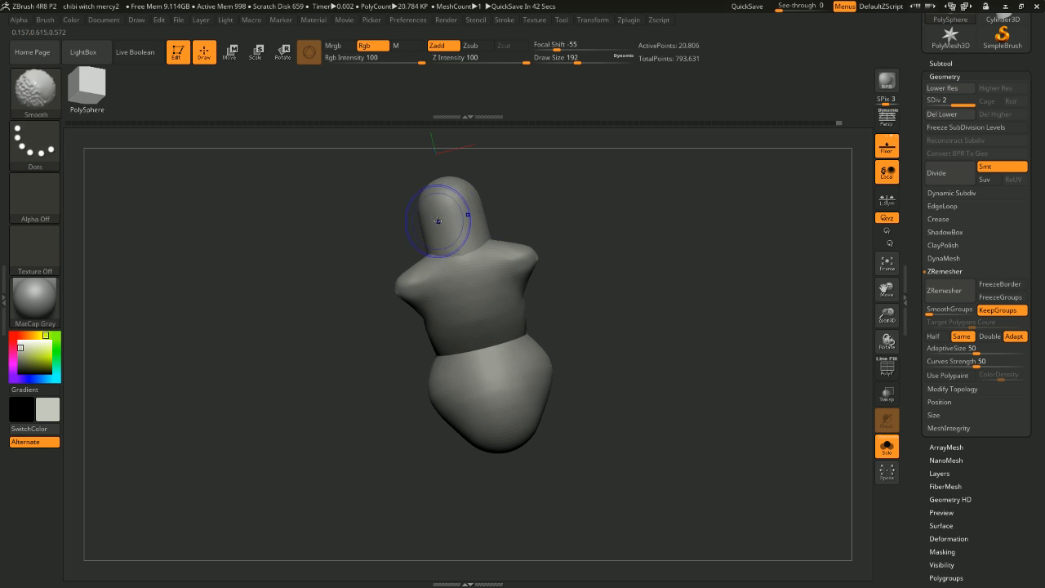
pyautogui.moveTo(555, 237)
pyautogui.mouseDown()
pyautogui.moveTo(665, 221)
pyautogui.moveTo(586, 286)
pyautogui.mouseUp()
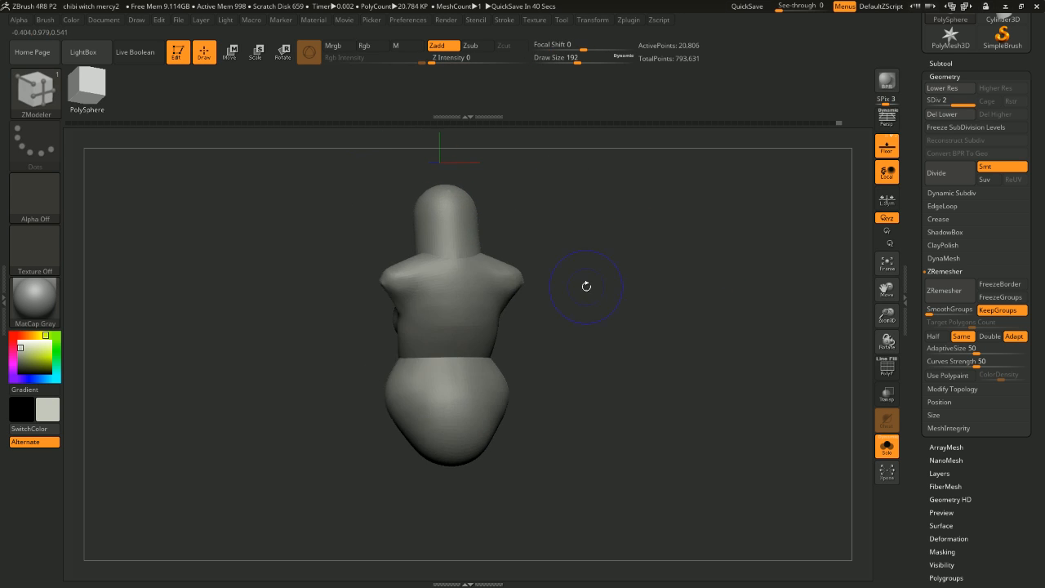
pyautogui.press('shift')
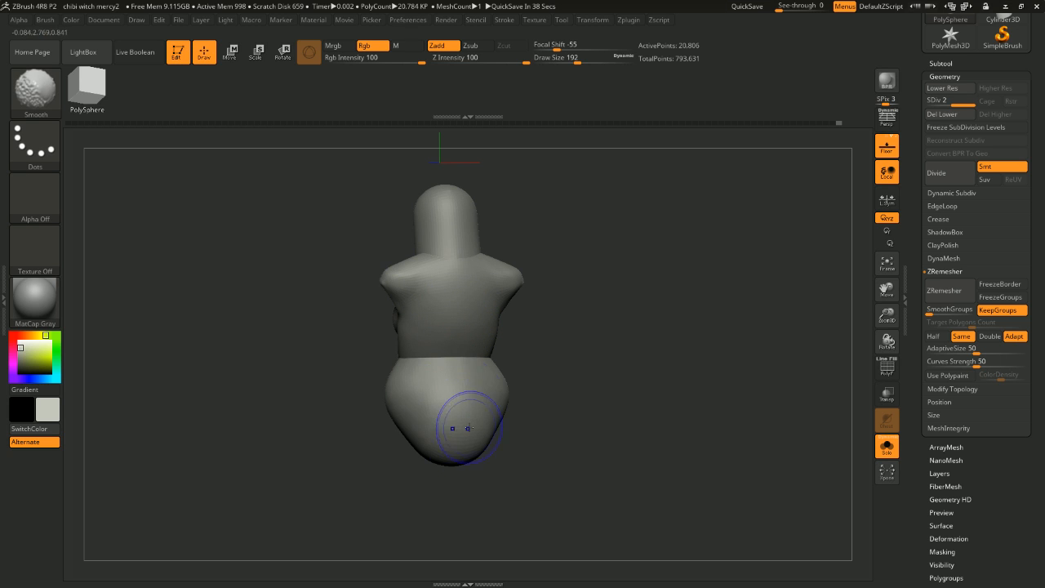
pyautogui.moveTo(555, 434); pyautogui.dragTo(539, 385)
pyautogui.moveTo(521, 431)
pyautogui.mouseDown()
pyautogui.moveTo(599, 415)
pyautogui.moveTo(444, 378)
pyautogui.mouseUp()
pyautogui.moveTo(572, 354); pyautogui.dragTo(643, 367)
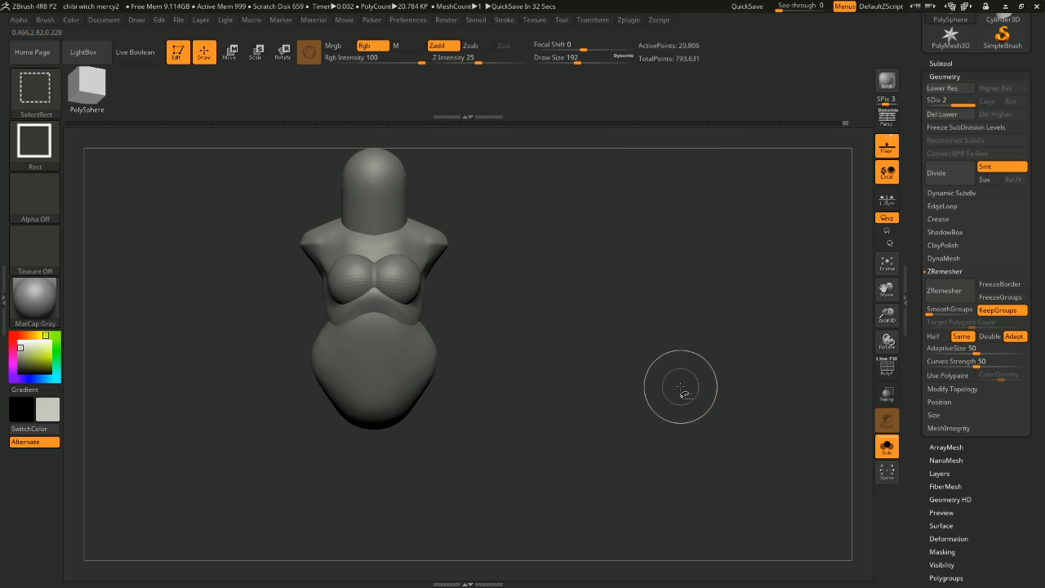
pyautogui.click(888, 448)
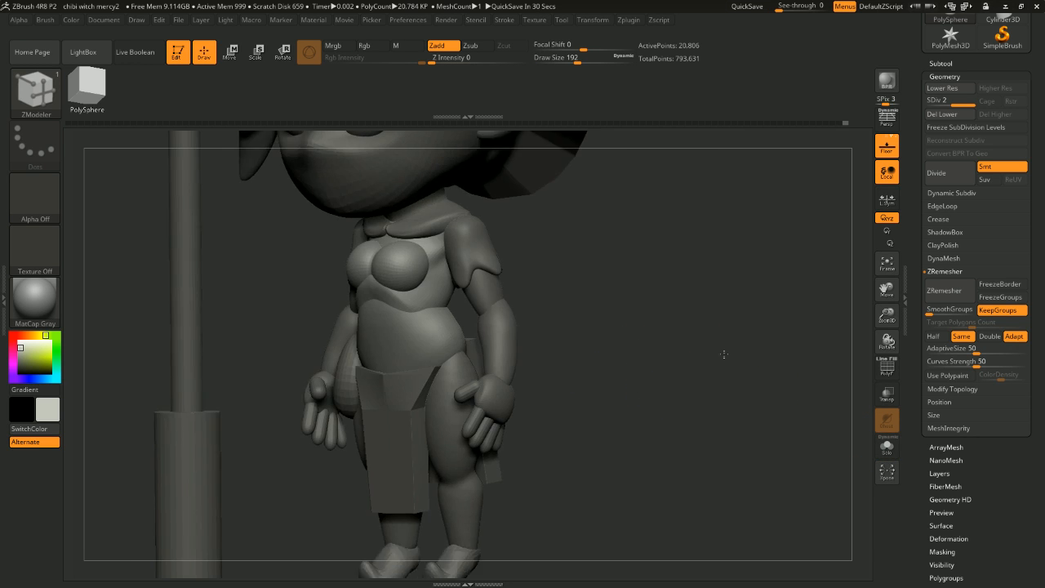
# Step: Examine the whole character's proportions and the smoothed body from the front, back and three-quarter views
pyautogui.keyDown('alt'); pyautogui.moveTo(728, 242); pyautogui.dragTo(748, 275); pyautogui.keyUp('alt')
pyautogui.moveTo(748, 275); pyautogui.dragTo(707, 366)
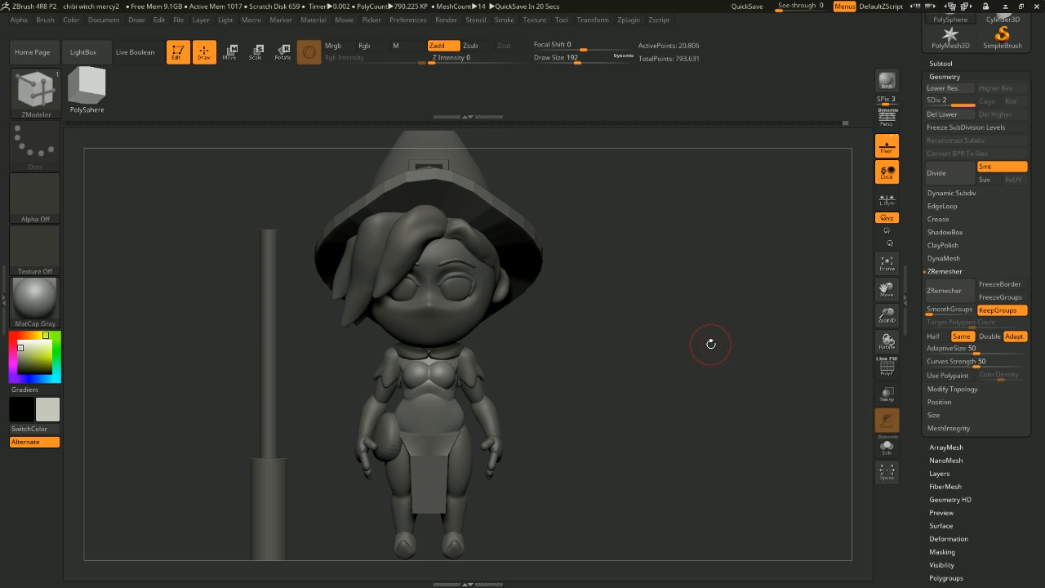
pyautogui.moveTo(711, 344); pyautogui.dragTo(736, 343)
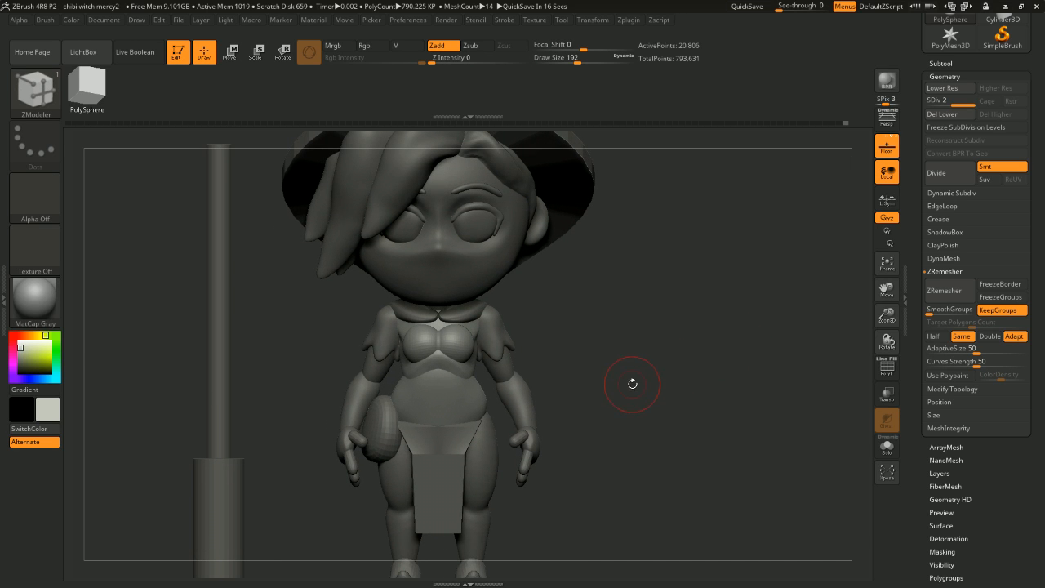
pyautogui.moveTo(657, 359)
pyautogui.mouseDown()
pyautogui.moveTo(654, 374)
pyautogui.moveTo(675, 367)
pyautogui.moveTo(639, 359)
pyautogui.mouseUp()
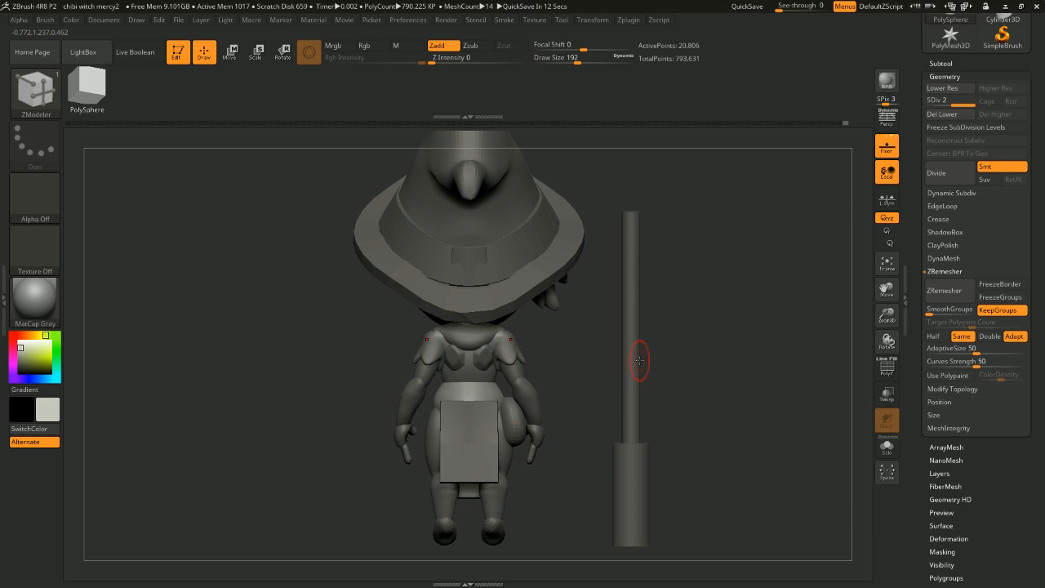
pyautogui.moveTo(640, 359); pyautogui.dragTo(703, 349)
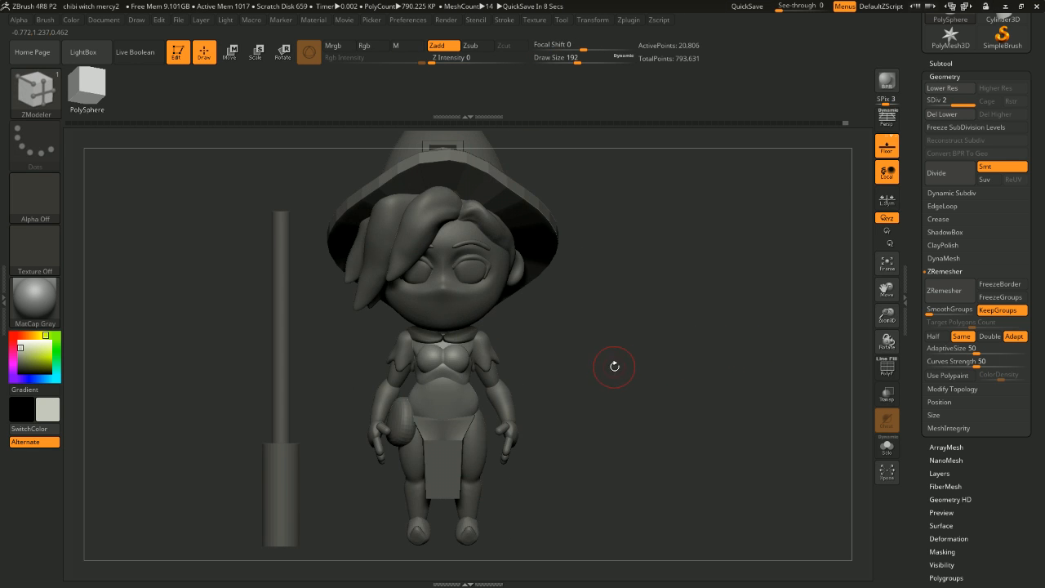
pyautogui.moveTo(615, 366); pyautogui.dragTo(637, 334)
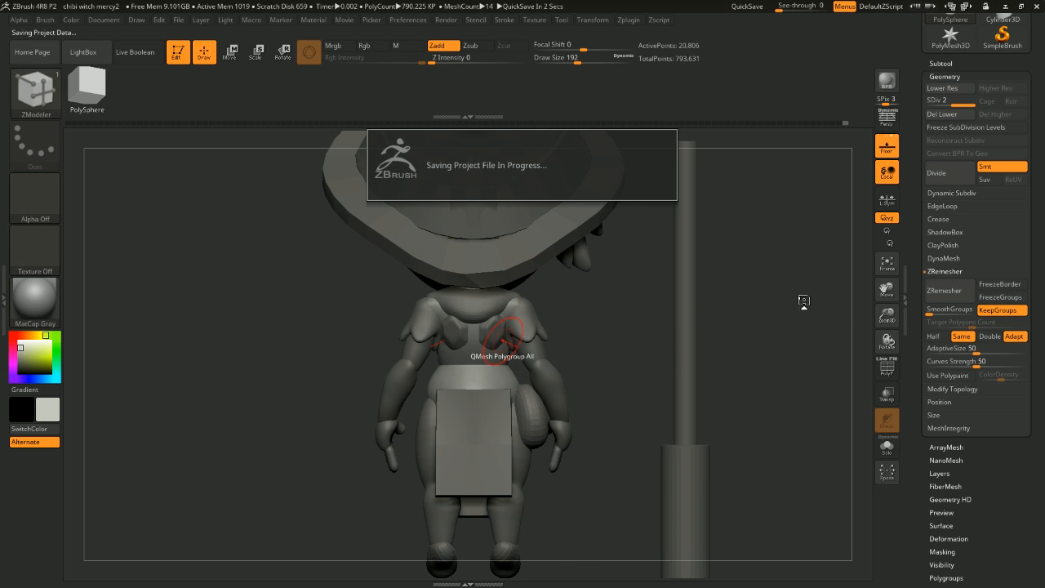
pyautogui.moveTo(710, 296)
pyautogui.mouseDown()
pyautogui.moveTo(682, 327)
pyautogui.moveTo(713, 332)
pyautogui.moveTo(660, 327)
pyautogui.moveTo(683, 345)
pyautogui.moveTo(705, 325)
pyautogui.moveTo(717, 365)
pyautogui.moveTo(720, 302)
pyautogui.mouseUp()
pyautogui.moveTo(684, 363); pyautogui.dragTo(720, 343)
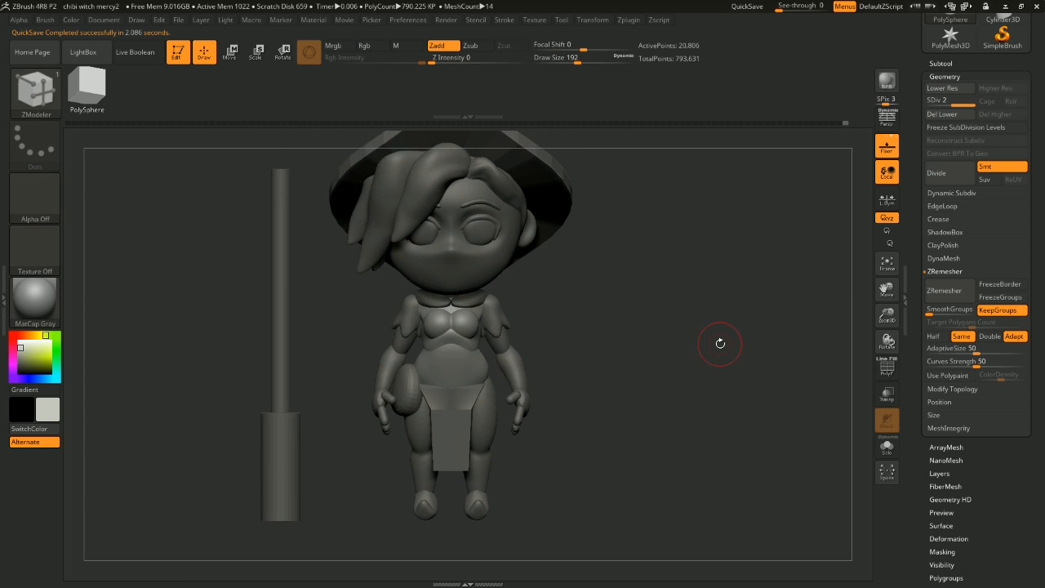
pyautogui.moveTo(731, 387); pyautogui.dragTo(681, 350)
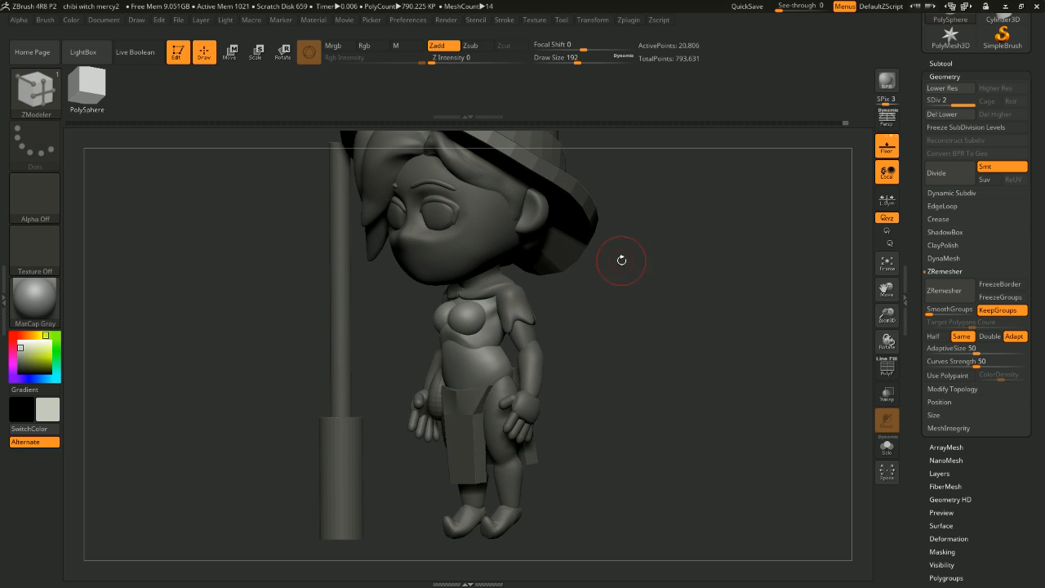
pyautogui.moveTo(647, 269); pyautogui.dragTo(732, 298)
pyautogui.keyDown('alt'); pyautogui.moveTo(752, 263); pyautogui.dragTo(822, 331); pyautogui.keyUp('alt')
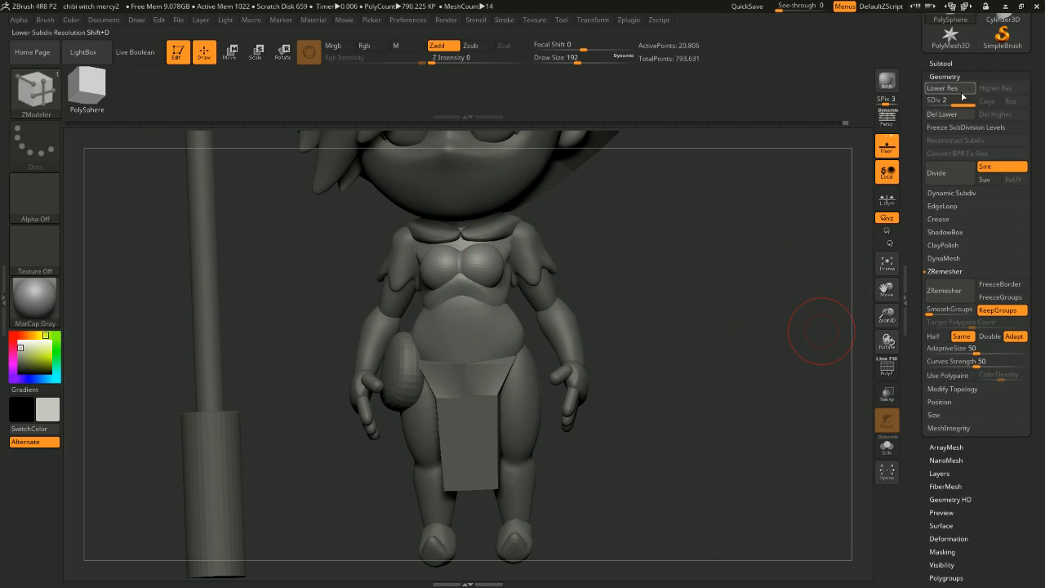
# Step: Try DynaMesh on the torso with frozen subdivision levels at resolutions 32 and 64, undoing each attempt
pyautogui.click(944, 260)
pyautogui.click(931, 280)
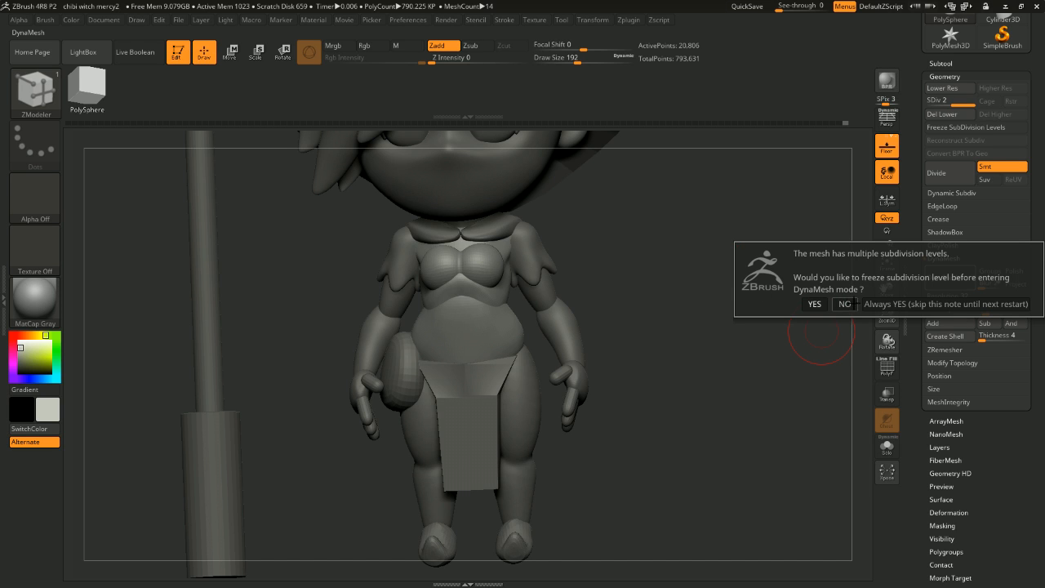
pyautogui.click(815, 304)
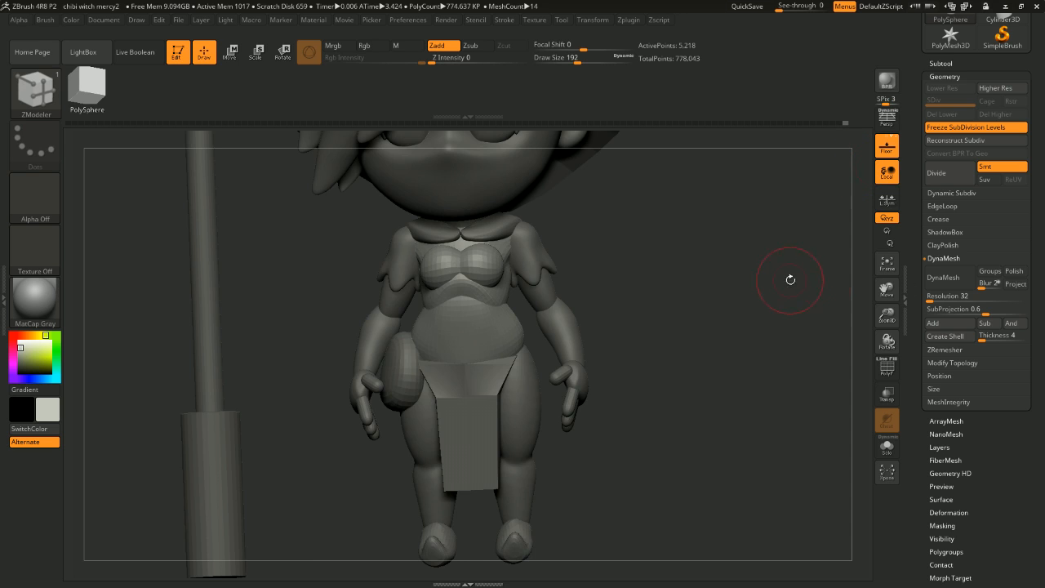
pyautogui.moveTo(791, 280)
pyautogui.mouseDown()
pyautogui.moveTo(777, 280)
pyautogui.moveTo(796, 278)
pyautogui.mouseUp()
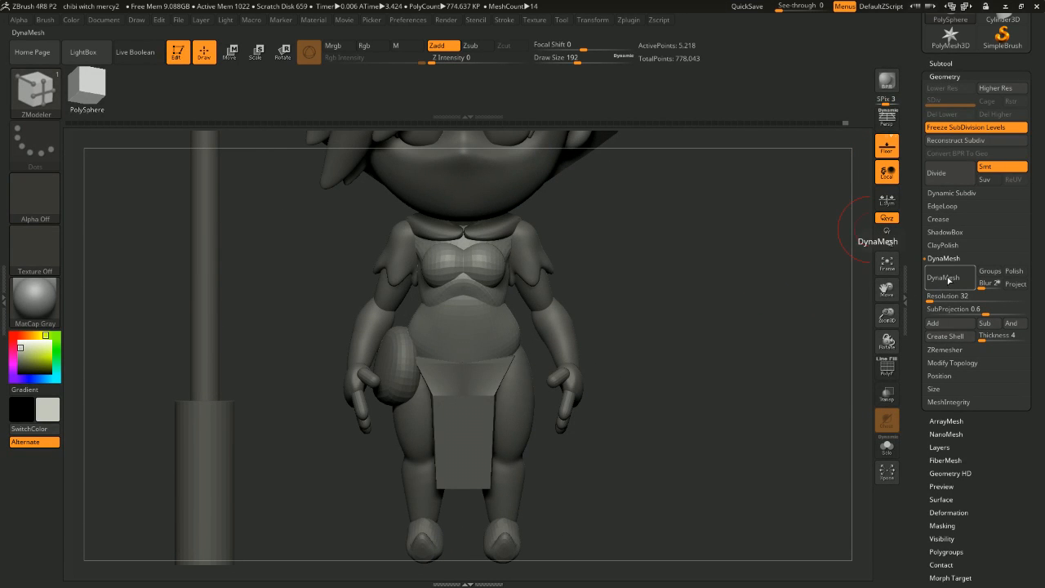
pyautogui.click(948, 279)
pyautogui.hotkey('ctrl', 'z')
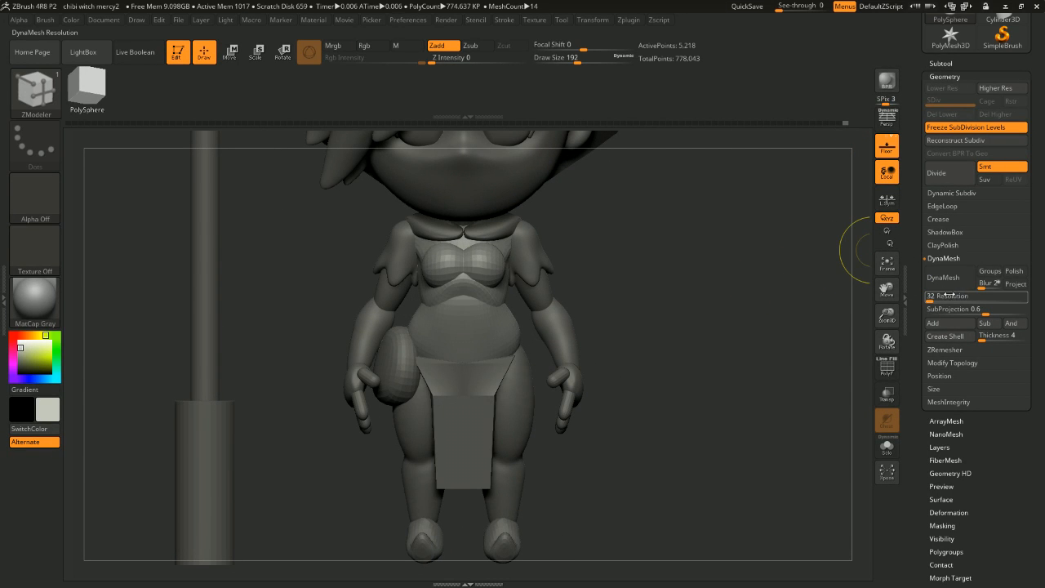
pyautogui.click(943, 295)
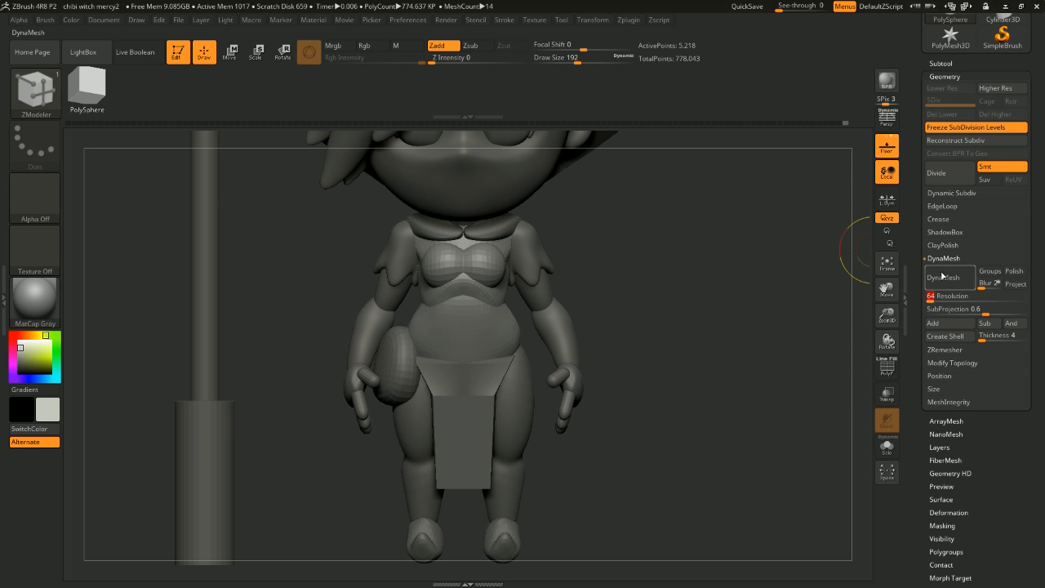
pyautogui.click(942, 276)
pyautogui.hotkey('ctrl', 'z')
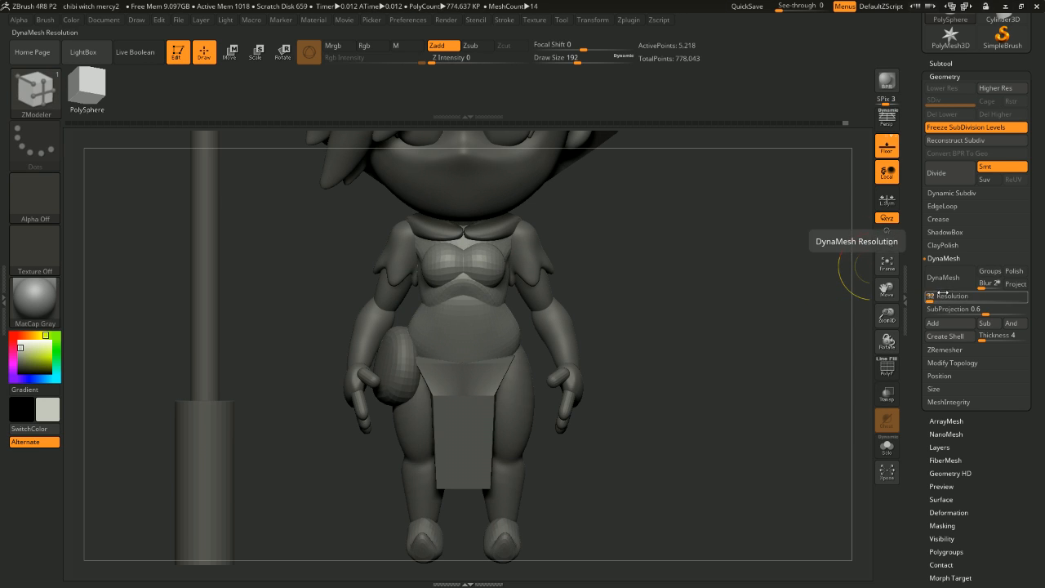
# Step: Try DynaMesh on the torso at resolution 80, check the merged shape, and undo back to subdivision level 2
pyautogui.click(933, 296)
pyautogui.write('8')
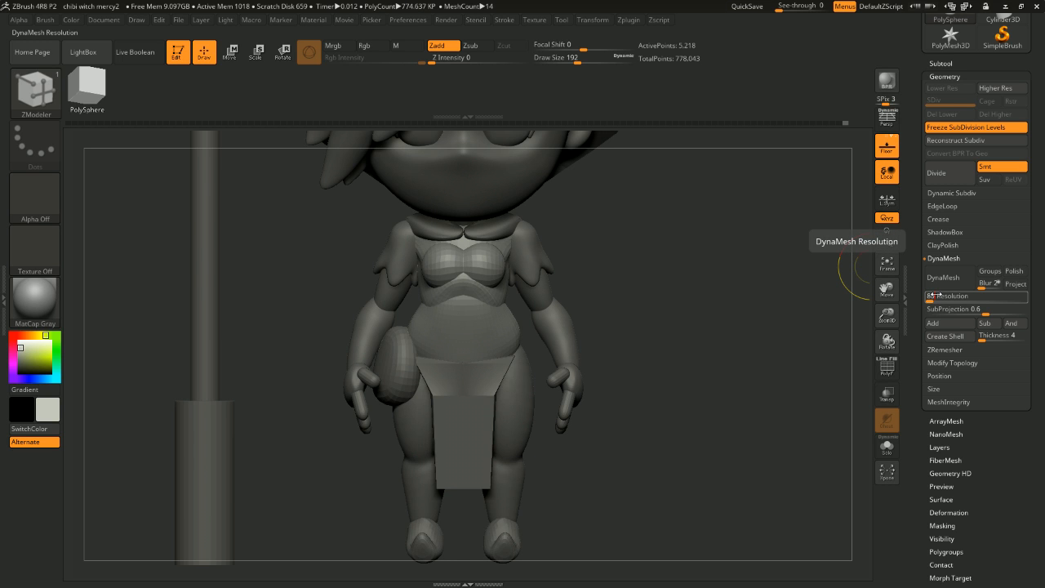
pyautogui.write('0')
pyautogui.press('Return')
pyautogui.click(944, 277)
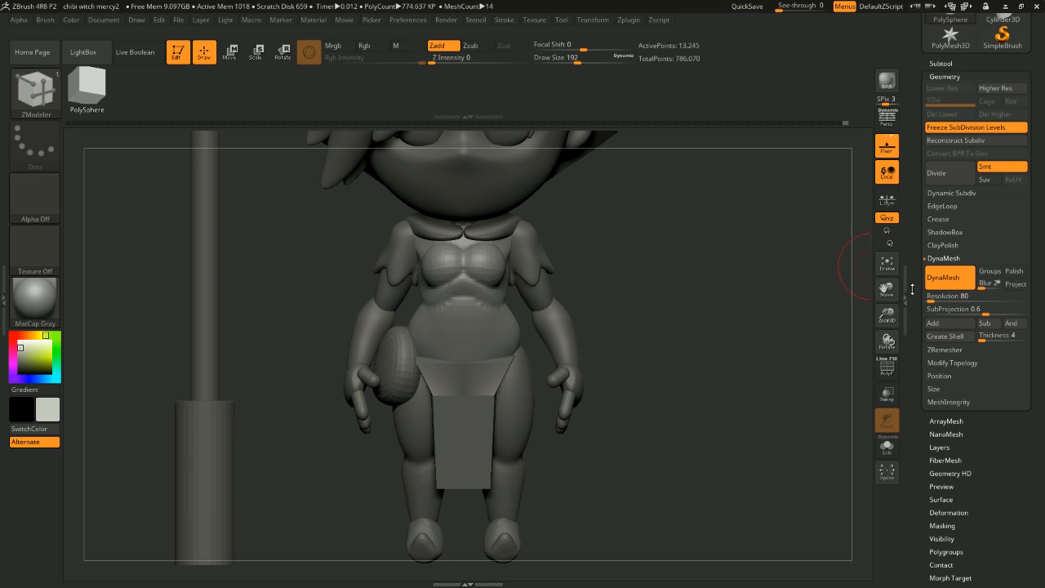
pyautogui.moveTo(781, 286); pyautogui.dragTo(765, 281)
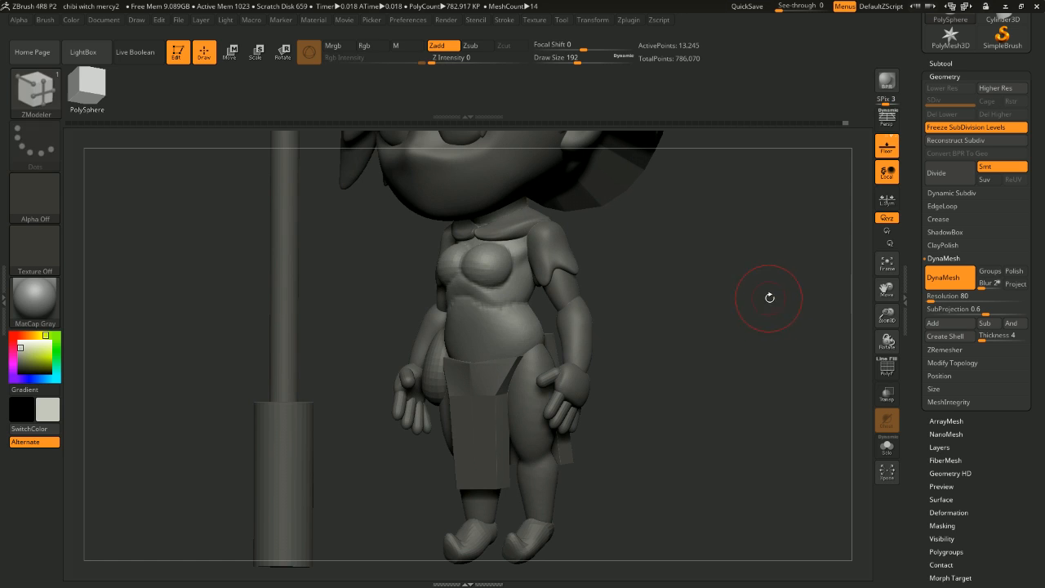
pyautogui.hotkey('ctrl', 'z')
pyautogui.press('b')
pyautogui.press('z')
pyautogui.press('m')
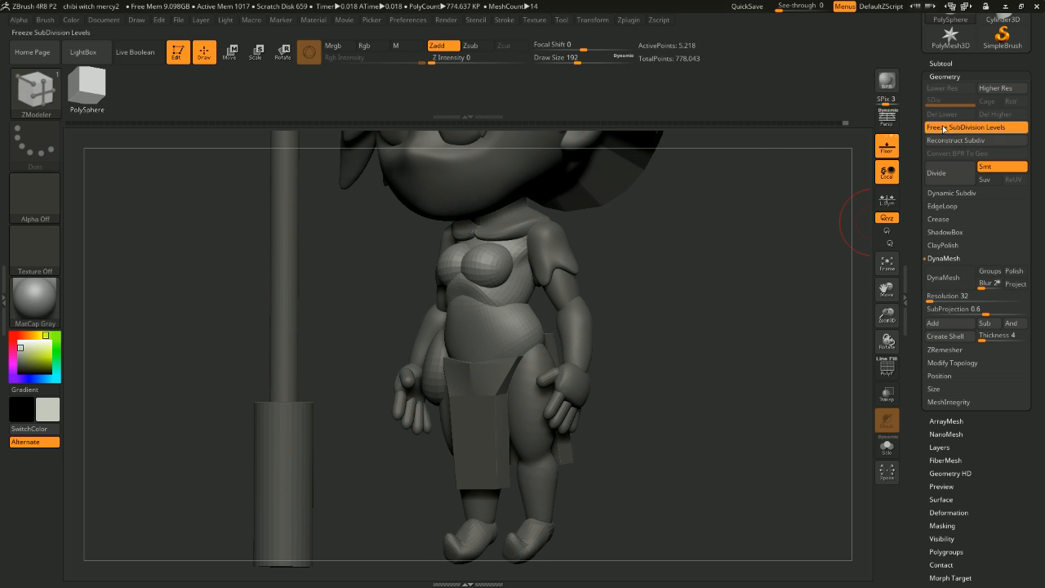
pyautogui.hotkey('ctrl', 'z')
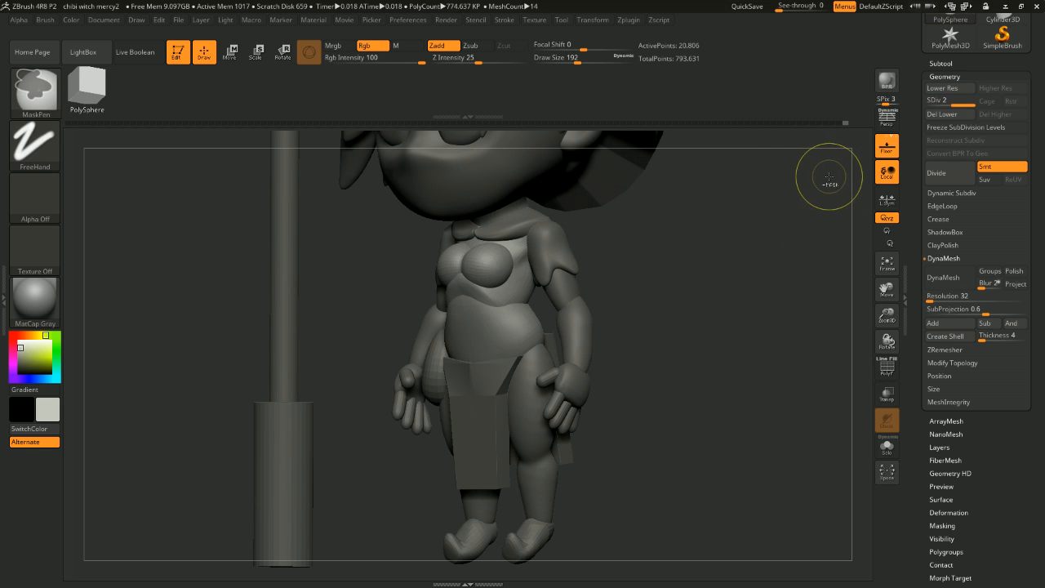
pyautogui.moveTo(814, 179)
pyautogui.mouseDown()
pyautogui.moveTo(805, 191)
pyautogui.moveTo(868, 202)
pyautogui.mouseUp()
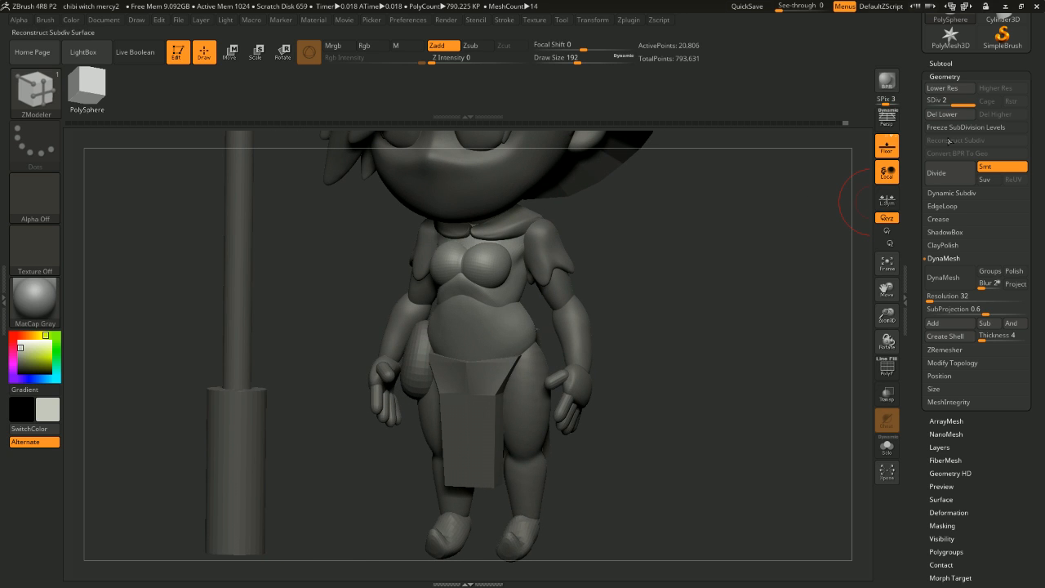
# Step: Delete the torso's lower subdivision level, try DynaMesh at resolution 80, and undo the remesh
pyautogui.click(948, 115)
pyautogui.click(953, 295)
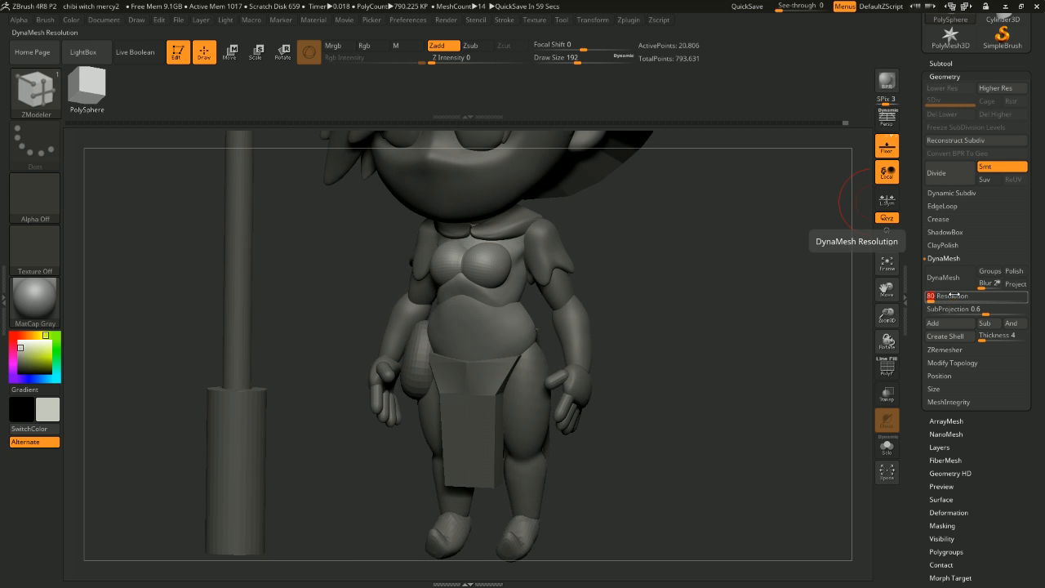
pyautogui.press('Return')
pyautogui.click(943, 280)
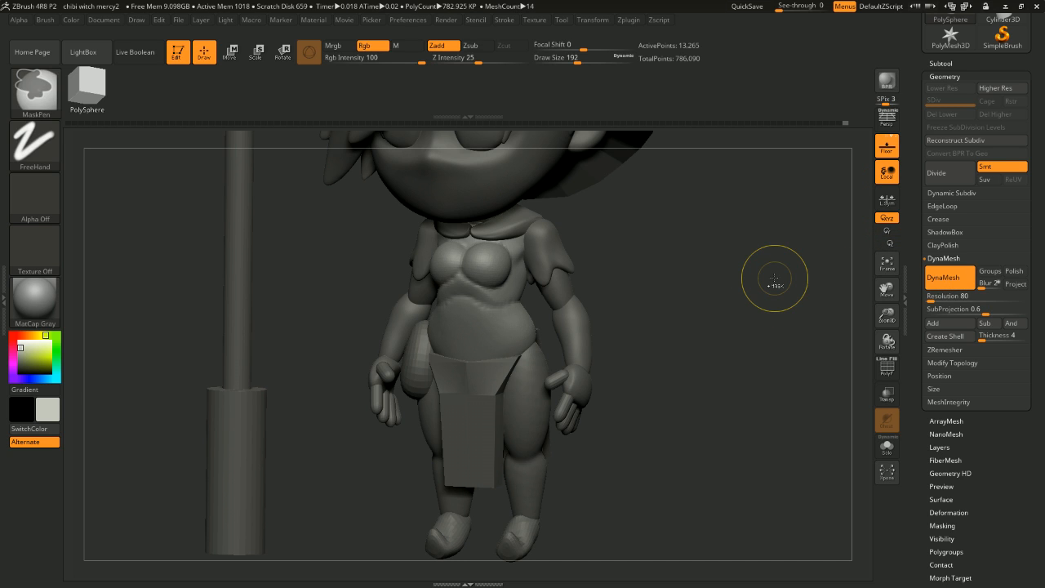
pyautogui.hotkey('ctrl', 'z')
# Step: Apply DynaMesh to the torso at resolution 104 and check the fused belly and chest from the front
pyautogui.click(942, 296)
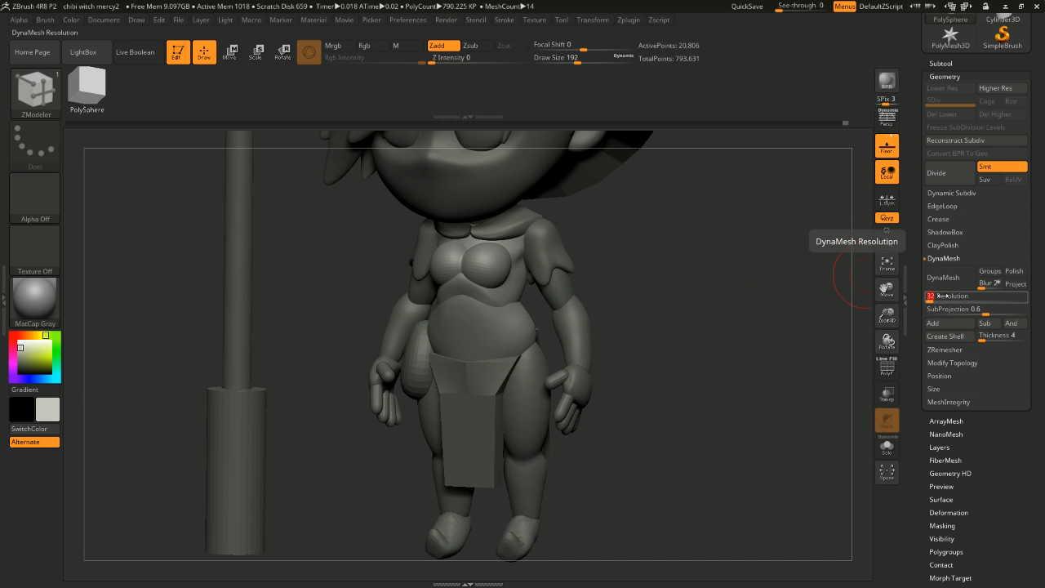
pyautogui.write('104')
pyautogui.press('Return')
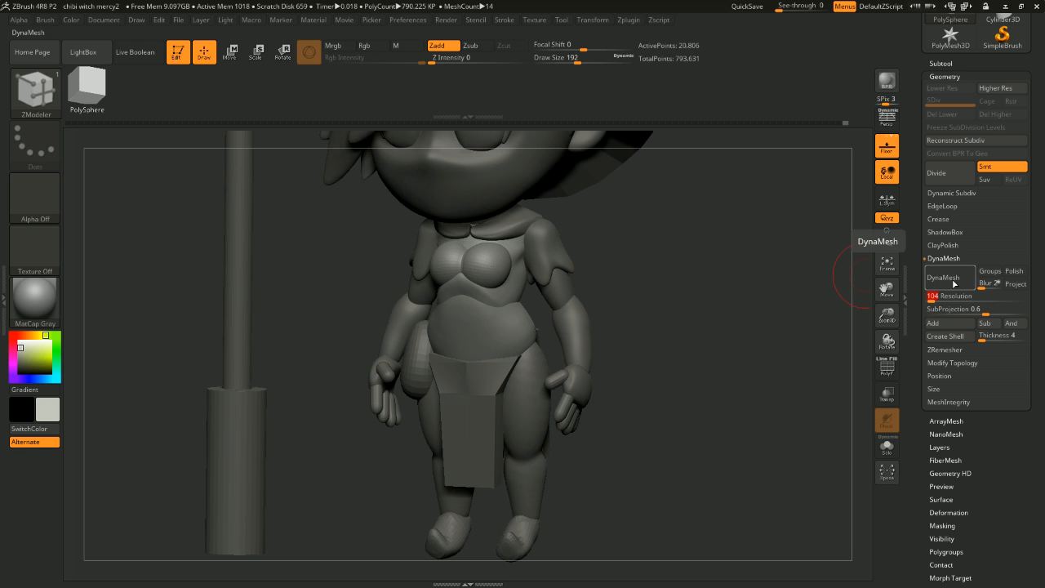
pyautogui.click(952, 280)
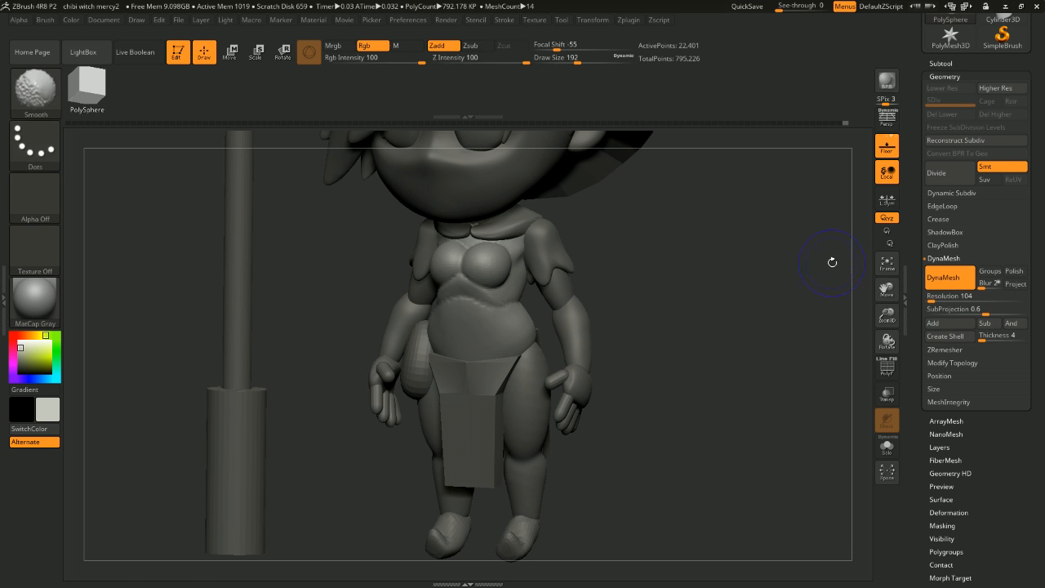
pyautogui.moveTo(831, 261); pyautogui.dragTo(739, 263)
# Step: Duplicate the DynaMeshed torso as a working copy, restore the original to its pre-DynaMesh mesh, and hide the original
pyautogui.click(941, 63)
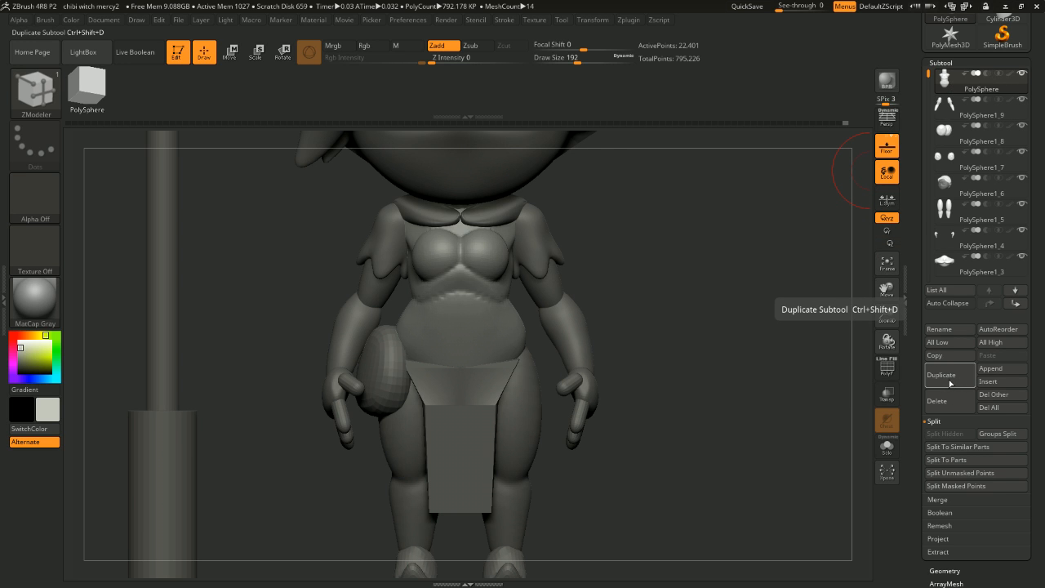
pyautogui.click(943, 380)
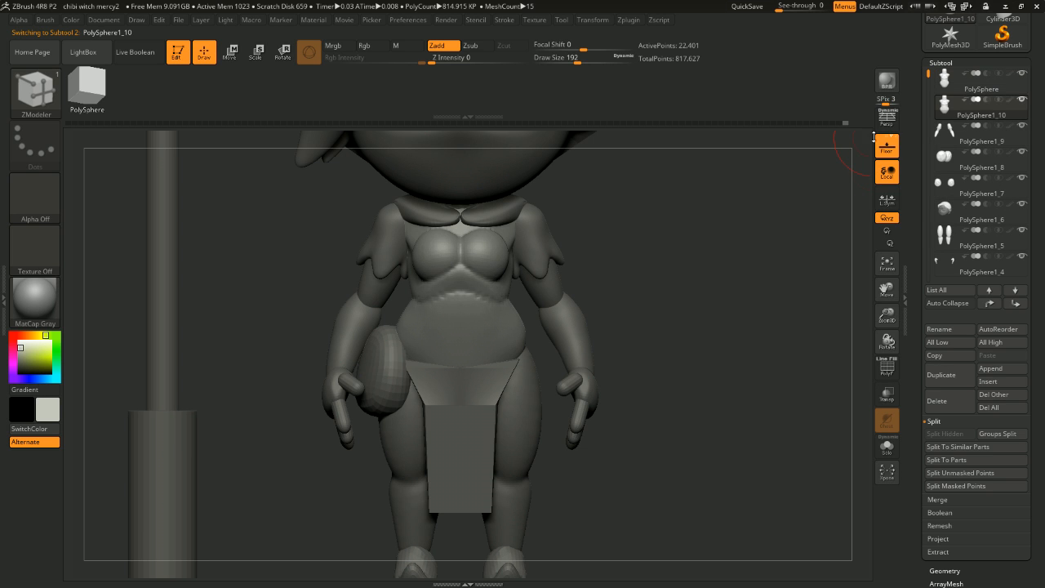
pyautogui.click(988, 90)
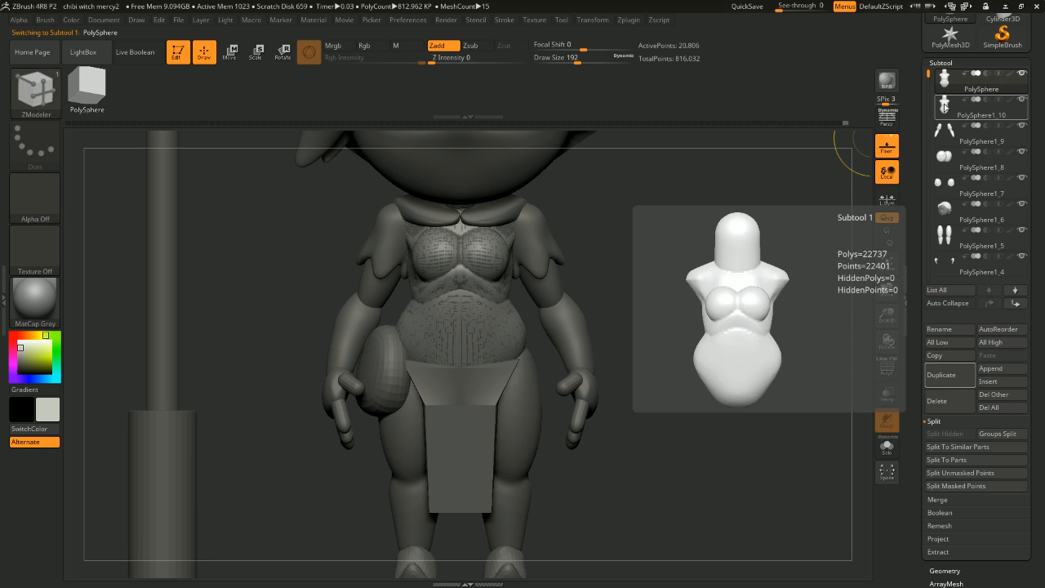
pyautogui.click(988, 109)
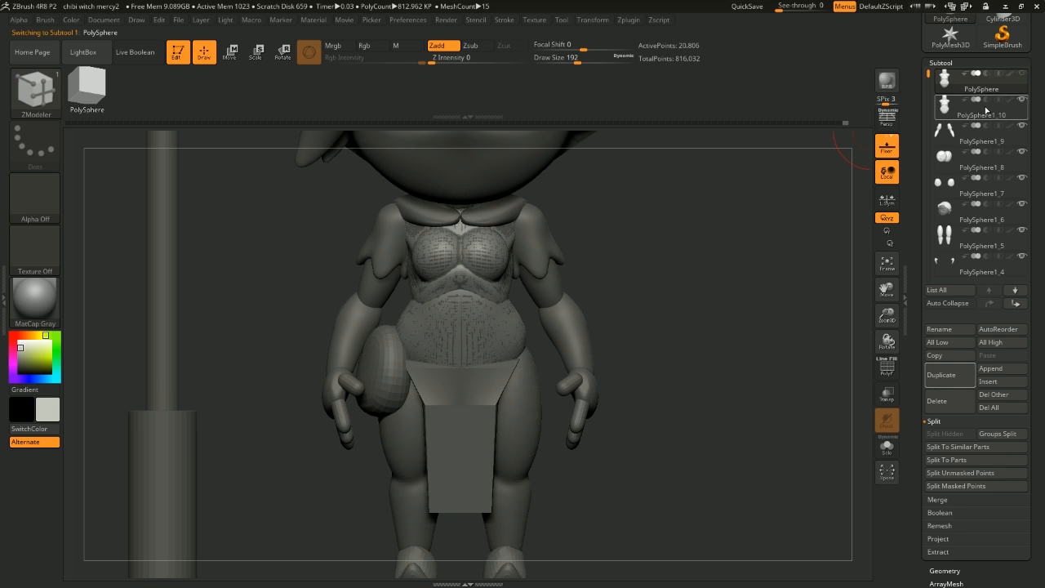
# Step: Set the brush size to 94 and smooth the crease between belly and ribcage on the torso copy from front, side and back
pyautogui.moveTo(761, 236)
pyautogui.mouseDown(button='right')
pyautogui.moveTo(739, 241)
pyautogui.moveTo(764, 258)
pyautogui.moveTo(780, 252)
pyautogui.mouseUp(button='right')
pyautogui.rightClick(761, 257)
pyautogui.keyDown('shift'); pyautogui.moveTo(400, 311); pyautogui.dragTo(441, 311); pyautogui.keyUp('shift')
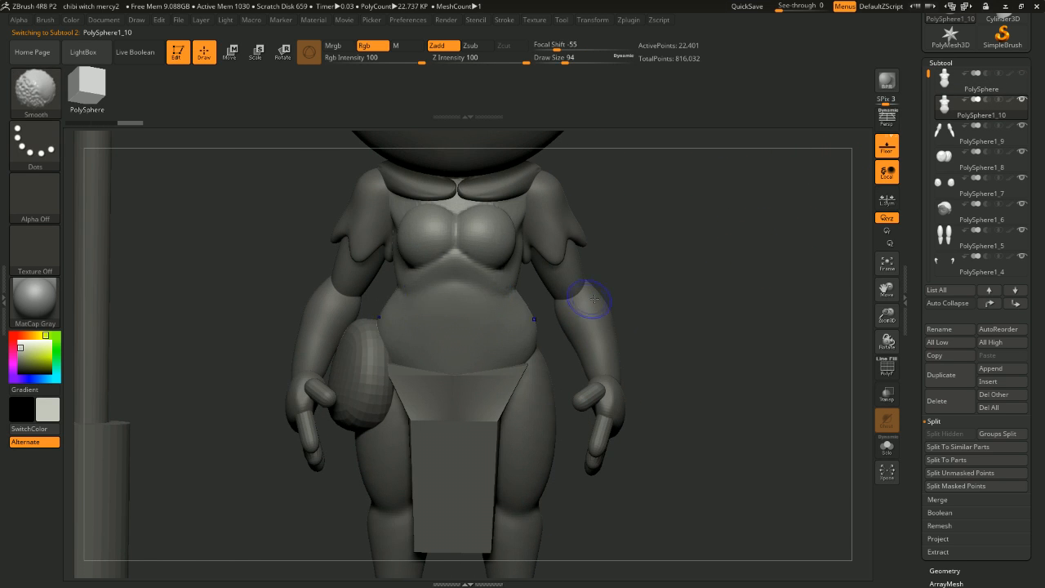
pyautogui.moveTo(596, 303); pyautogui.dragTo(485, 294, button='right')
pyautogui.moveTo(678, 301); pyautogui.dragTo(604, 299, button='right')
pyautogui.keyDown('shift'); pyautogui.moveTo(474, 290); pyautogui.dragTo(464, 291); pyautogui.keyUp('shift')
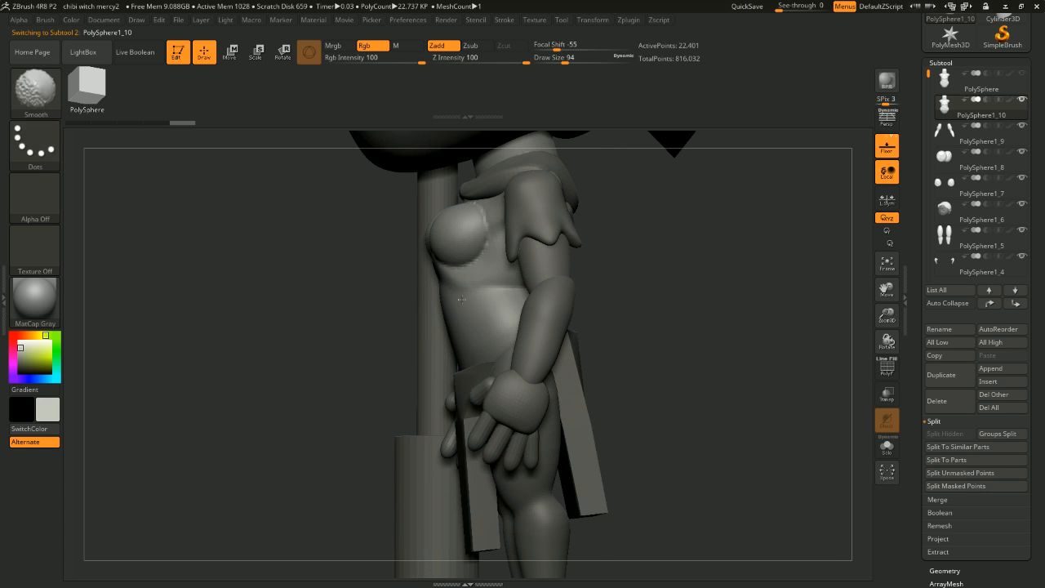
pyautogui.moveTo(719, 296); pyautogui.dragTo(572, 294, button='right')
pyautogui.keyDown('shift'); pyautogui.moveTo(572, 295); pyautogui.dragTo(508, 301); pyautogui.keyUp('shift')
pyautogui.keyDown('shift'); pyautogui.moveTo(508, 301); pyautogui.dragTo(572, 297); pyautogui.keyUp('shift')
pyautogui.keyDown('shift'); pyautogui.moveTo(467, 292); pyautogui.dragTo(519, 298); pyautogui.keyUp('shift')
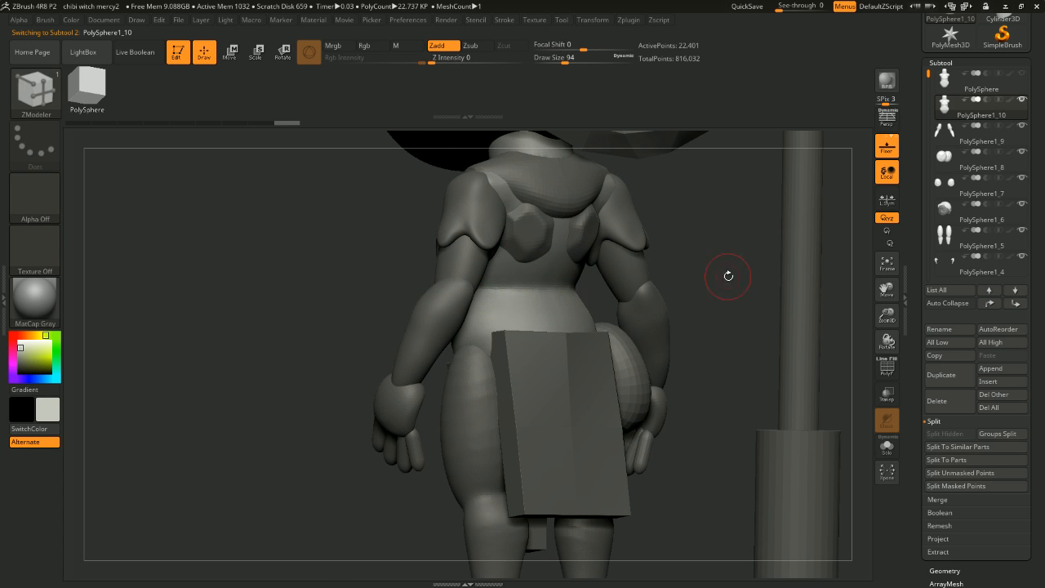
# Step: Briefly isolate the torso copy, inspect its smoothed waist, and show the whole character again
pyautogui.moveTo(728, 275); pyautogui.dragTo(564, 303, button='right')
pyautogui.keyDown('ctrl'); pyautogui.keyDown('shift'); pyautogui.click(536, 318); pyautogui.keyUp('shift'); pyautogui.keyUp('ctrl')
pyautogui.moveTo(727, 294)
pyautogui.mouseDown(button='right')
pyautogui.moveTo(751, 298)
pyautogui.moveTo(783, 347)
pyautogui.moveTo(772, 311)
pyautogui.moveTo(768, 351)
pyautogui.moveTo(775, 310)
pyautogui.moveTo(790, 351)
pyautogui.moveTo(772, 282)
pyautogui.moveTo(532, 201)
pyautogui.moveTo(805, 204)
pyautogui.moveTo(770, 201)
pyautogui.moveTo(820, 215)
pyautogui.moveTo(736, 255)
pyautogui.mouseUp(button='right')
pyautogui.keyDown('ctrl'); pyautogui.keyDown('shift'); pyautogui.click(722, 301); pyautogui.keyUp('shift'); pyautogui.keyUp('ctrl')
# Step: Smooth the transition beneath the breasts on the torso copy and check it from three-quarter views
pyautogui.moveTo(524, 218); pyautogui.dragTo(603, 249, button='right')
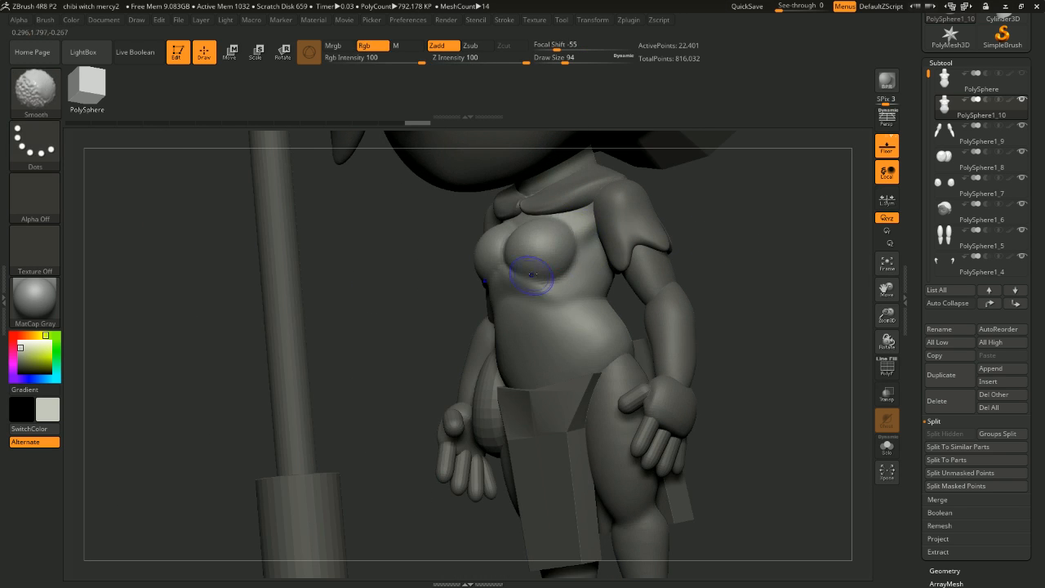
pyautogui.moveTo(533, 274)
pyautogui.keyDown('shift'); pyautogui.mouseDown(button='right')
pyautogui.moveTo(773, 234)
pyautogui.moveTo(744, 290)
pyautogui.moveTo(727, 260)
pyautogui.moveTo(783, 290)
pyautogui.mouseUp(button='right'); pyautogui.keyUp('shift')
pyautogui.moveTo(665, 313); pyautogui.dragTo(555, 301, button='right')
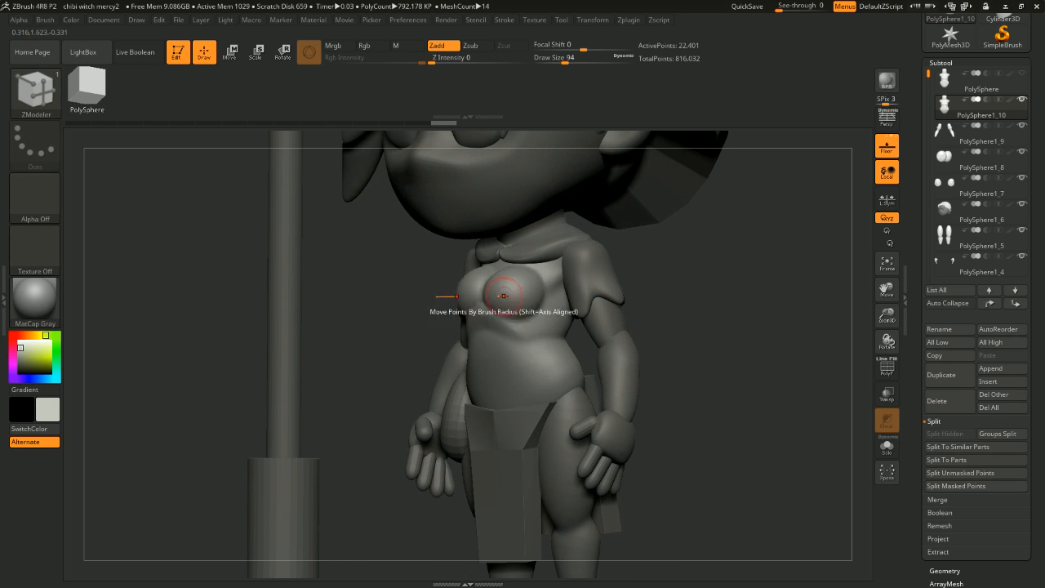
pyautogui.moveTo(700, 305)
pyautogui.mouseDown(button='right')
pyautogui.moveTo(768, 327)
pyautogui.moveTo(713, 318)
pyautogui.moveTo(724, 305)
pyautogui.moveTo(712, 252)
pyautogui.moveTo(685, 269)
pyautogui.mouseUp(button='right')
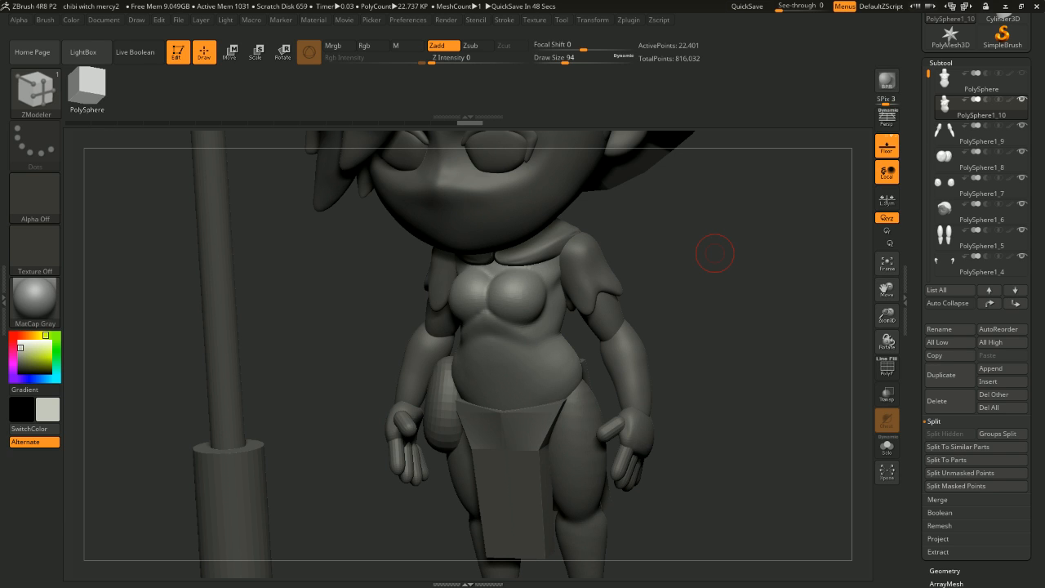
# Step: Start painting a mask on the torso copy beside the chest and below the collar, and bring its back into view
pyautogui.moveTo(817, 290); pyautogui.dragTo(749, 292)
pyautogui.keyDown('ctrl'); pyautogui.click(547, 260); pyautogui.keyUp('ctrl')
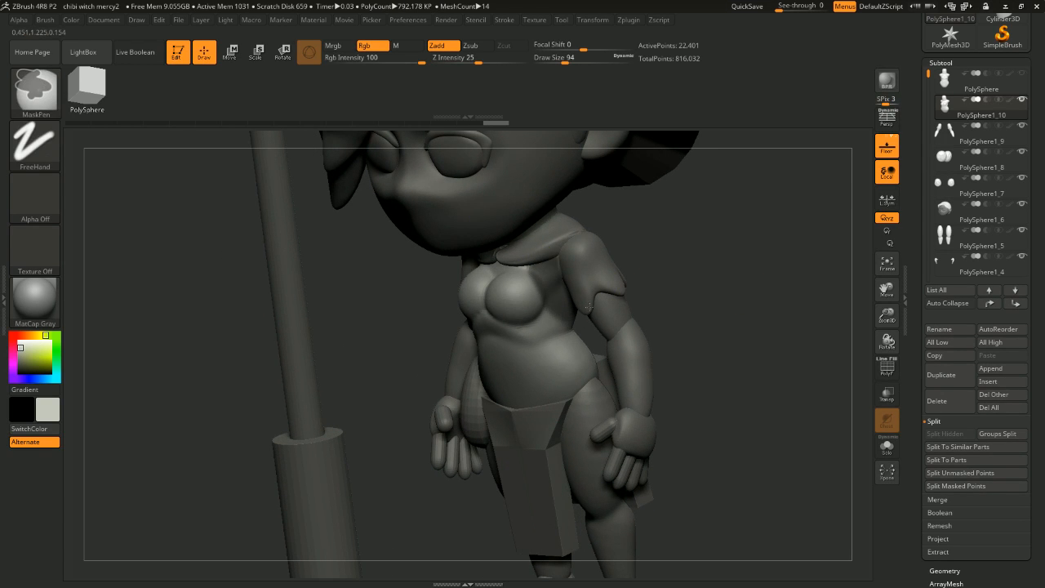
pyautogui.press('b')
pyautogui.press('z')
pyautogui.press('m')
pyautogui.moveTo(704, 259)
pyautogui.mouseDown()
pyautogui.moveTo(717, 268)
pyautogui.moveTo(572, 269)
pyautogui.mouseUp()
pyautogui.moveTo(700, 261); pyautogui.dragTo(654, 262)
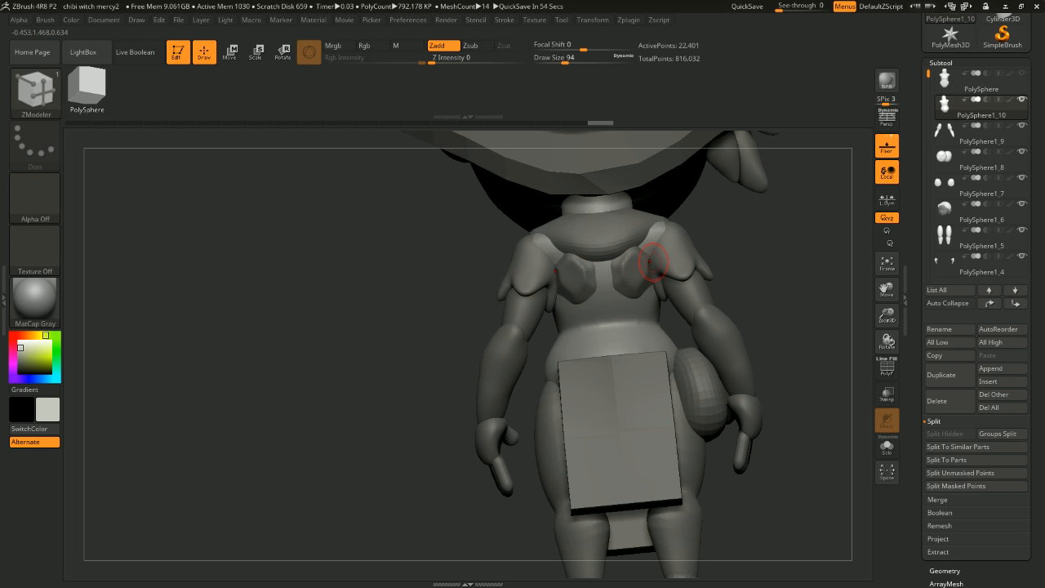
# Step: Mask the torso copy's upper back and the sides of the ribcage beneath the arms
pyautogui.moveTo(754, 287)
pyautogui.mouseDown()
pyautogui.moveTo(765, 253)
pyautogui.moveTo(720, 294)
pyautogui.moveTo(583, 275)
pyautogui.moveTo(791, 248)
pyautogui.moveTo(742, 243)
pyautogui.mouseUp()
pyautogui.keyDown('ctrl'); pyautogui.moveTo(569, 299); pyautogui.dragTo(603, 322); pyautogui.keyUp('ctrl')
pyautogui.moveTo(735, 296)
pyautogui.mouseDown()
pyautogui.moveTo(774, 306)
pyautogui.moveTo(694, 285)
pyautogui.moveTo(603, 351)
pyautogui.moveTo(578, 221)
pyautogui.mouseUp()
pyautogui.moveTo(735, 266)
pyautogui.mouseDown()
pyautogui.moveTo(805, 280)
pyautogui.moveTo(696, 275)
pyautogui.mouseUp()
pyautogui.keyDown('ctrl'); pyautogui.moveTo(604, 275); pyautogui.dragTo(582, 249); pyautogui.keyUp('ctrl')
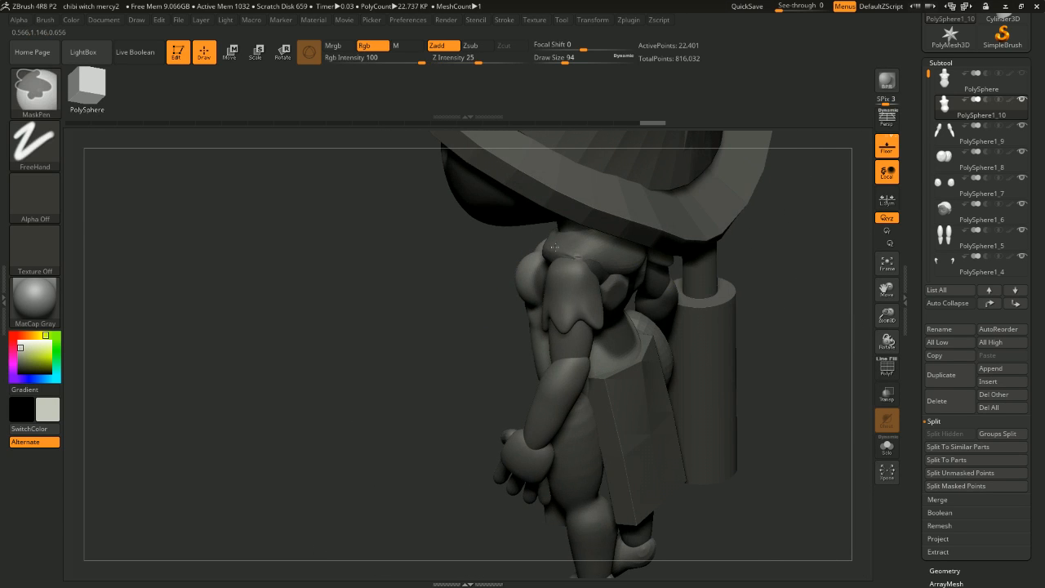
pyautogui.moveTo(765, 310); pyautogui.dragTo(718, 337)
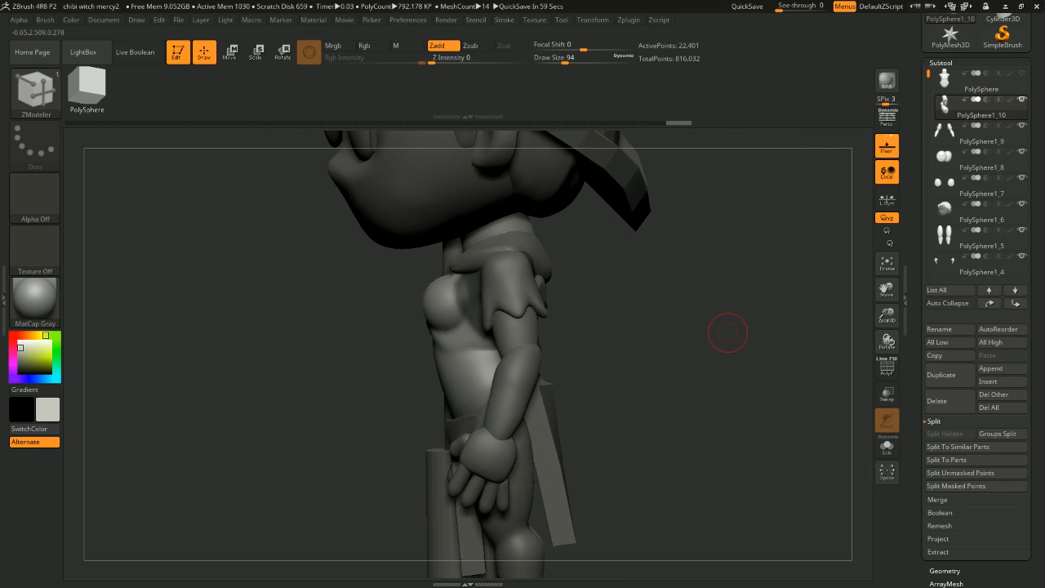
# Step: Carry the mask from the side of the waist across the lower back to a point above the rear cloth panel
pyautogui.moveTo(469, 327); pyautogui.dragTo(444, 167, button='right')
pyautogui.moveTo(842, 265); pyautogui.dragTo(697, 315)
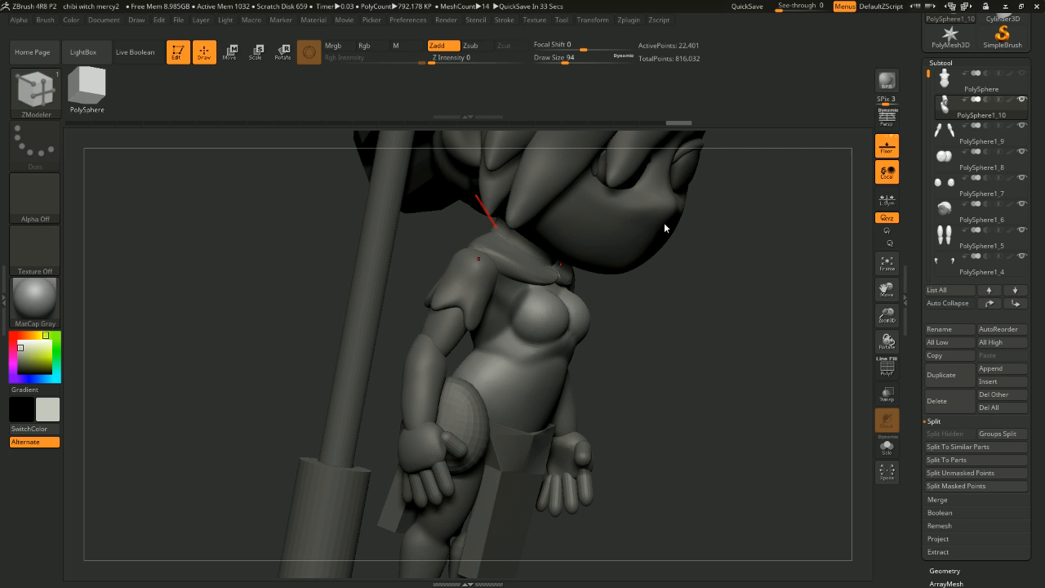
pyautogui.moveTo(754, 296)
pyautogui.mouseDown()
pyautogui.moveTo(720, 276)
pyautogui.moveTo(731, 285)
pyautogui.moveTo(721, 253)
pyautogui.moveTo(744, 300)
pyautogui.moveTo(677, 324)
pyautogui.mouseUp()
pyautogui.press('ctrl')
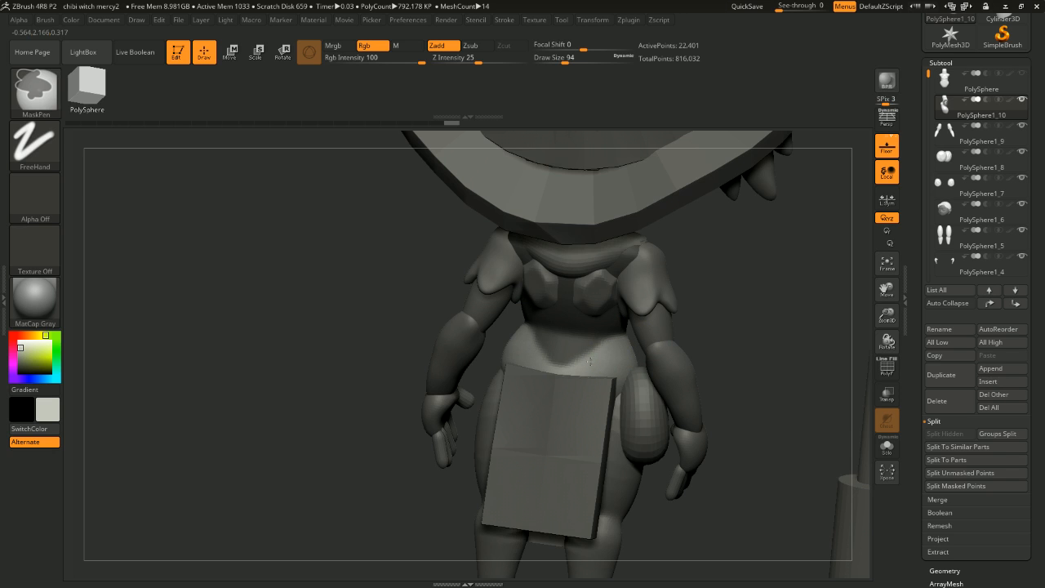
pyautogui.moveTo(782, 341)
pyautogui.mouseDown()
pyautogui.moveTo(770, 315)
pyautogui.moveTo(823, 315)
pyautogui.moveTo(735, 291)
pyautogui.moveTo(743, 308)
pyautogui.moveTo(723, 309)
pyautogui.mouseUp()
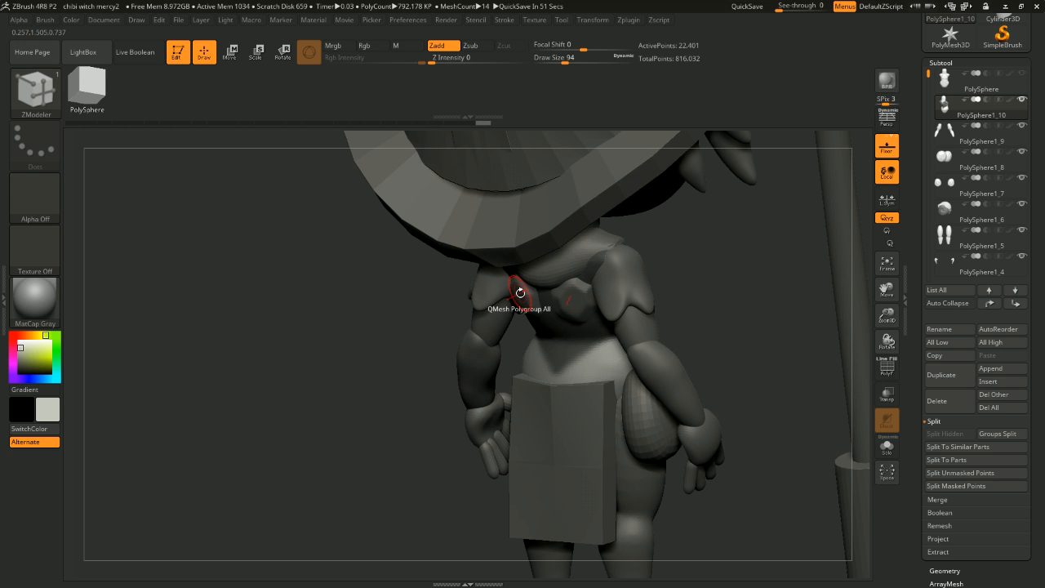
pyautogui.moveTo(851, 297); pyautogui.dragTo(796, 270)
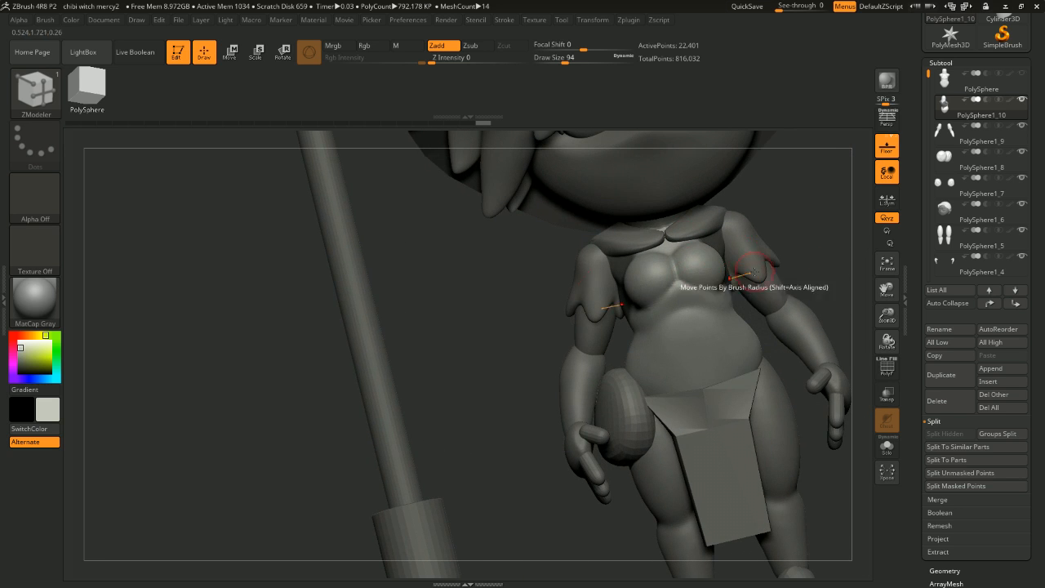
# Step: Refine the mask edge along the chest and the side of the ribcage, checking it from front and side
pyautogui.moveTo(738, 224); pyautogui.dragTo(743, 253)
pyautogui.moveTo(795, 303)
pyautogui.mouseDown()
pyautogui.moveTo(834, 282)
pyautogui.moveTo(751, 273)
pyautogui.moveTo(829, 285)
pyautogui.moveTo(809, 290)
pyautogui.mouseUp()
pyautogui.moveTo(740, 326); pyautogui.dragTo(660, 298)
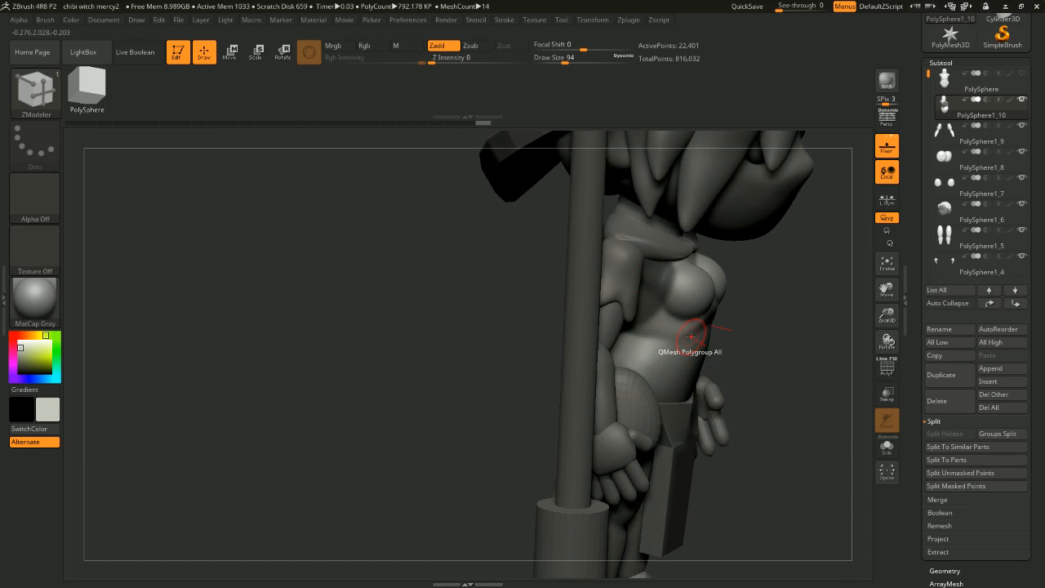
pyautogui.moveTo(691, 337); pyautogui.dragTo(645, 303)
pyautogui.moveTo(531, 286); pyautogui.dragTo(759, 298)
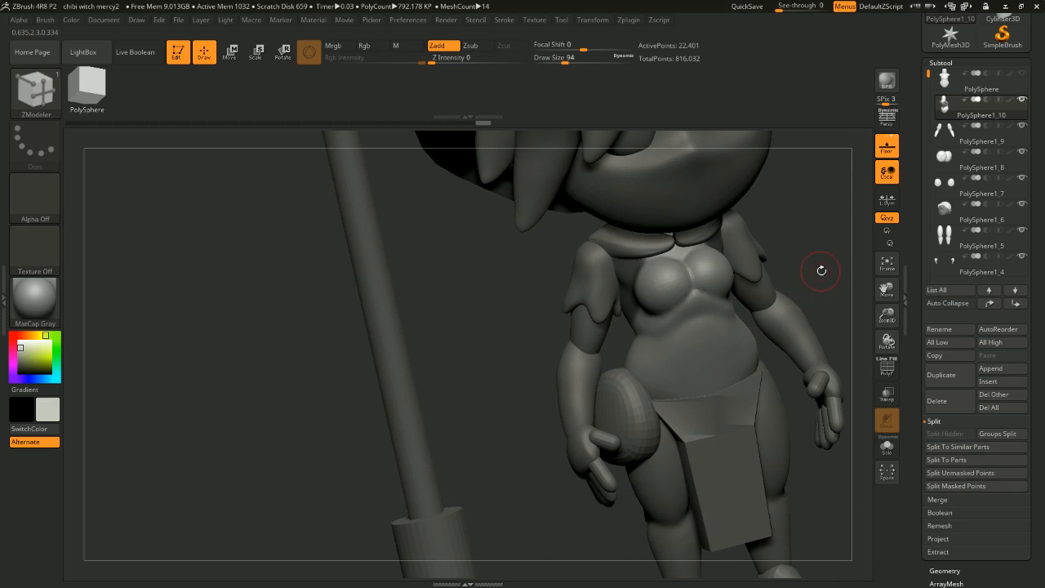
pyautogui.moveTo(821, 270); pyautogui.dragTo(548, 287)
# Step: Isolate the torso copy, compare the last mask strokes by undoing and redoing them, and clean up the mask around the neck base
pyautogui.click(887, 445)
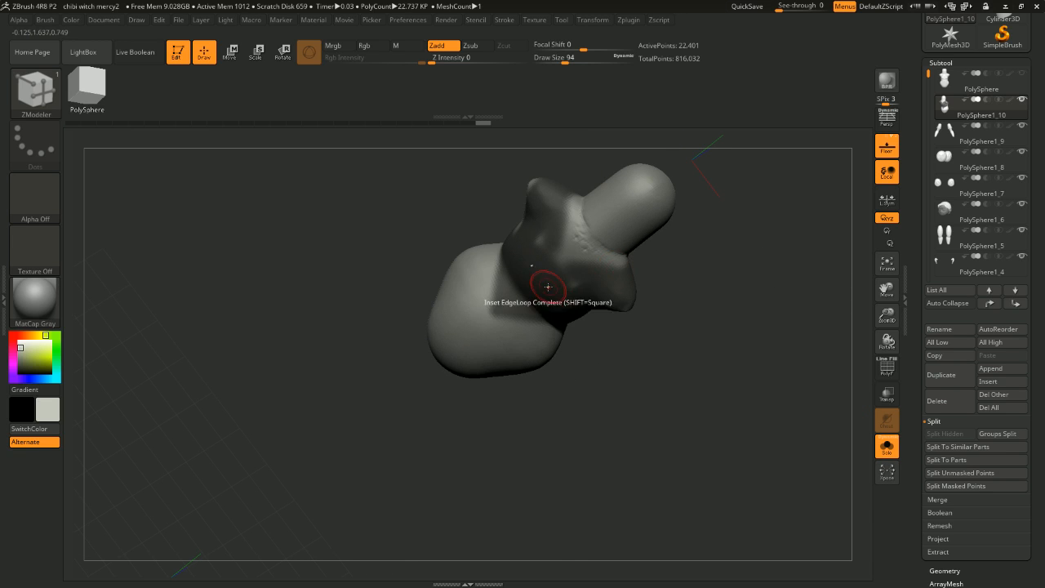
pyautogui.press('ctrl')
pyautogui.hotkey('ctrl', 'z')
pyautogui.hotkey('ctrl', 'z')
pyautogui.hotkey('ctrl', 'z')
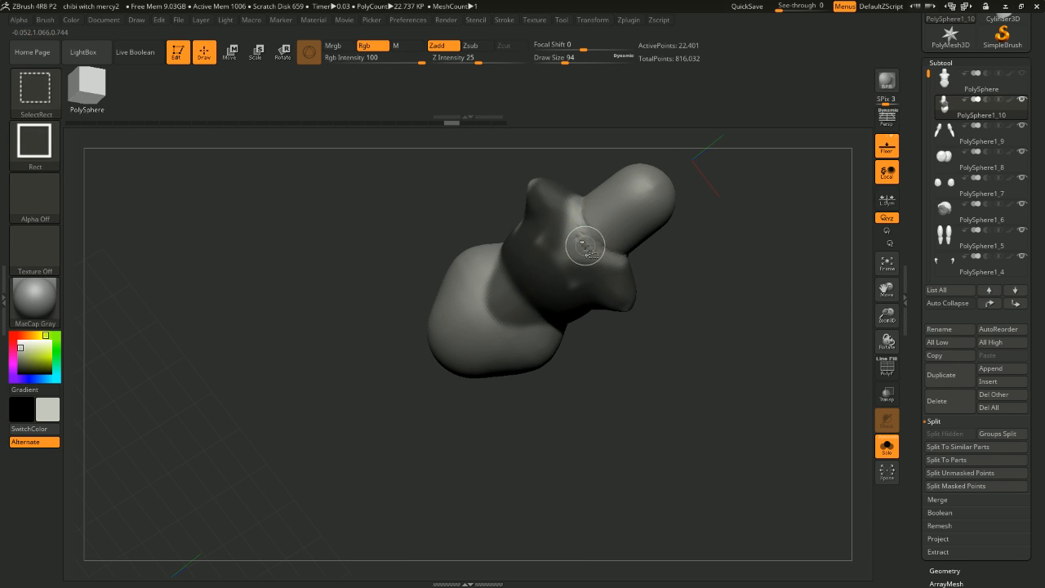
pyautogui.hotkey('ctrl', 'shift', 'z')
pyautogui.hotkey('ctrl', 'shift', 'z')
pyautogui.hotkey('ctrl', 'shift', 'z')
pyautogui.keyDown('ctrl'); pyautogui.keyDown('alt'); pyautogui.moveTo(564, 230); pyautogui.dragTo(585, 261); pyautogui.keyUp('alt'); pyautogui.keyUp('ctrl')
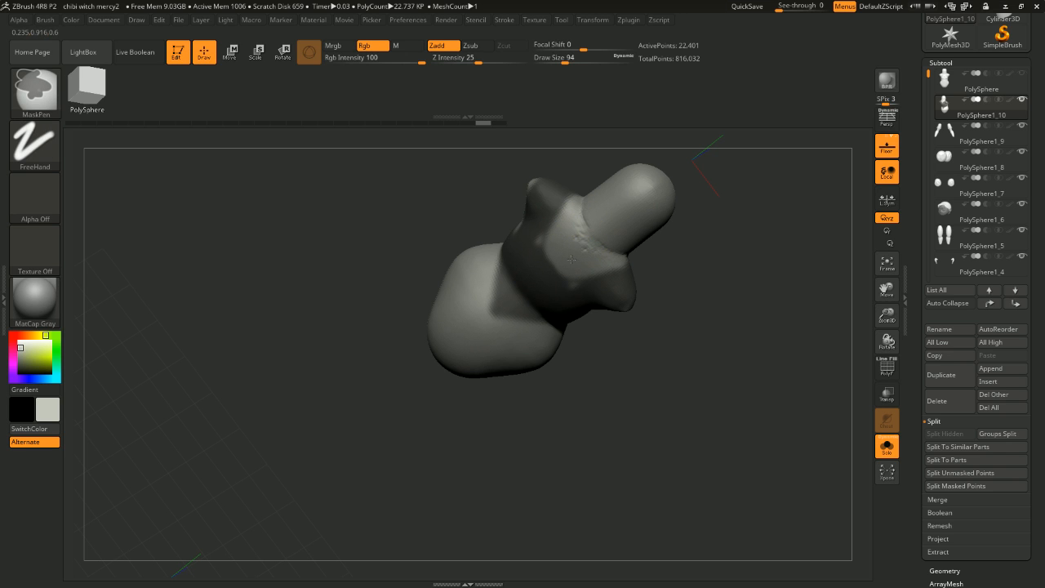
pyautogui.moveTo(595, 214)
pyautogui.keyDown('shift'); pyautogui.mouseDown()
pyautogui.moveTo(601, 246)
pyautogui.moveTo(552, 226)
pyautogui.moveTo(575, 289)
pyautogui.moveTo(621, 260)
pyautogui.mouseUp(); pyautogui.keyUp('shift')
# Step: Fill in the mask over the isolated torso's shoulder and arm stump, and return to a front view
pyautogui.moveTo(694, 267); pyautogui.dragTo(609, 267)
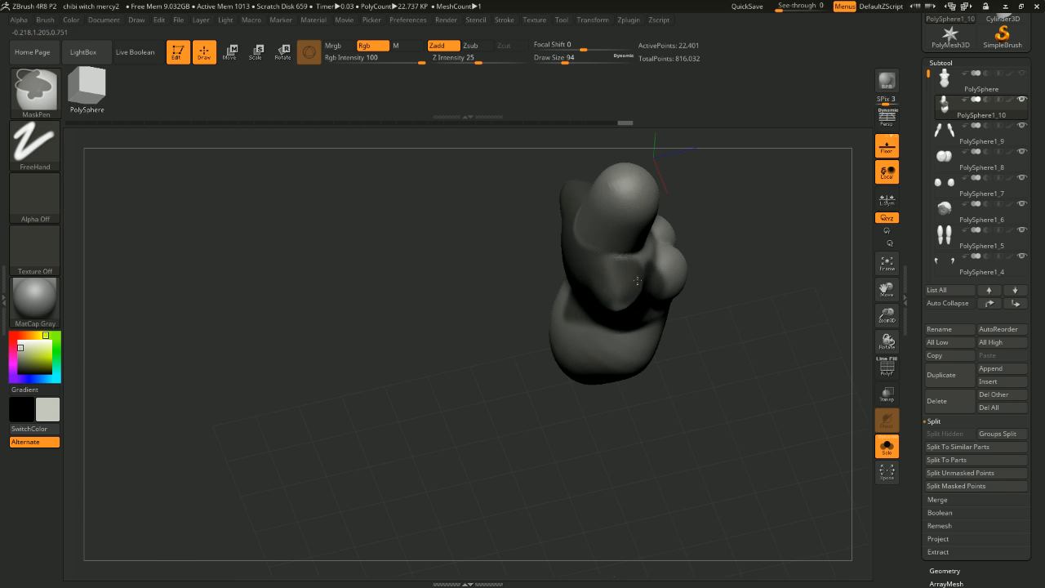
pyautogui.moveTo(752, 335); pyautogui.dragTo(758, 260)
pyautogui.keyDown('ctrl'); pyautogui.moveTo(607, 283); pyautogui.dragTo(619, 332); pyautogui.keyUp('ctrl')
pyautogui.keyDown('shift'); pyautogui.moveTo(775, 307); pyautogui.dragTo(721, 303); pyautogui.keyUp('shift')
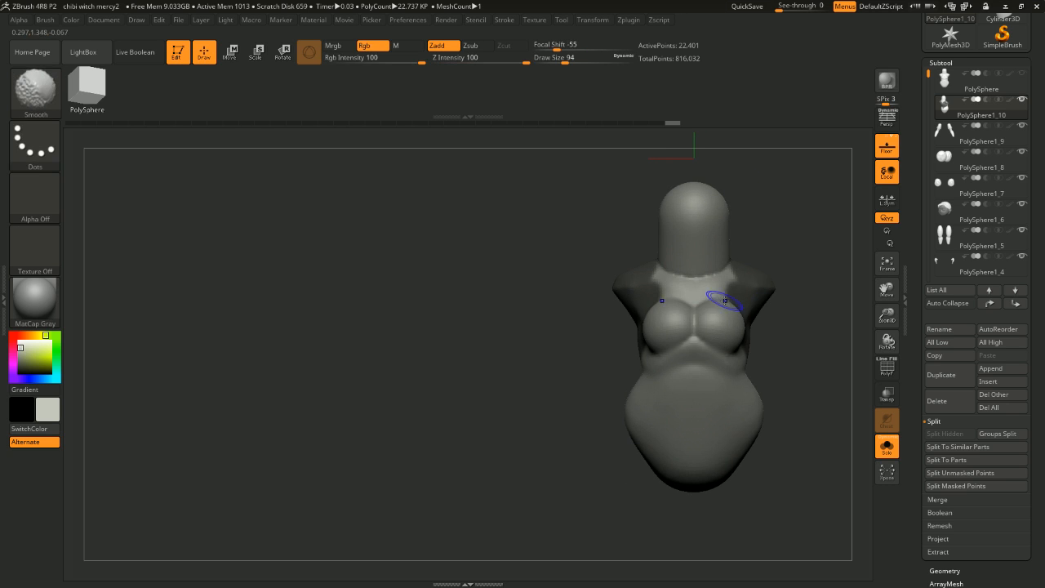
pyautogui.moveTo(805, 272)
pyautogui.keyDown('alt'); pyautogui.mouseDown()
pyautogui.moveTo(651, 273)
pyautogui.moveTo(665, 264)
pyautogui.mouseUp(); pyautogui.keyUp('alt')
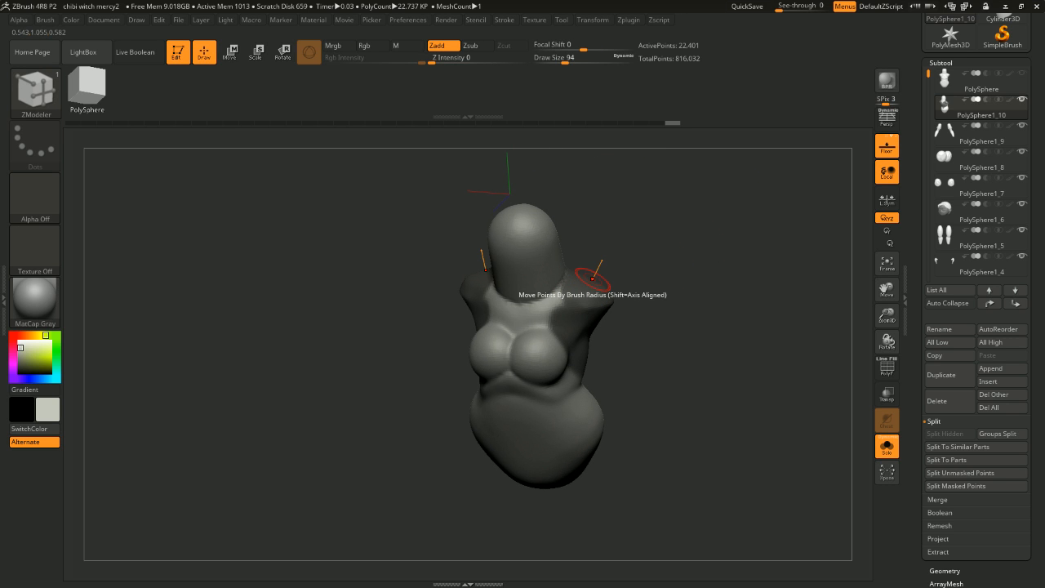
# Step: Mask the front of the shoulder beside the neck and erase the mask that spills onto the neck
pyautogui.moveTo(784, 264); pyautogui.dragTo(762, 256)
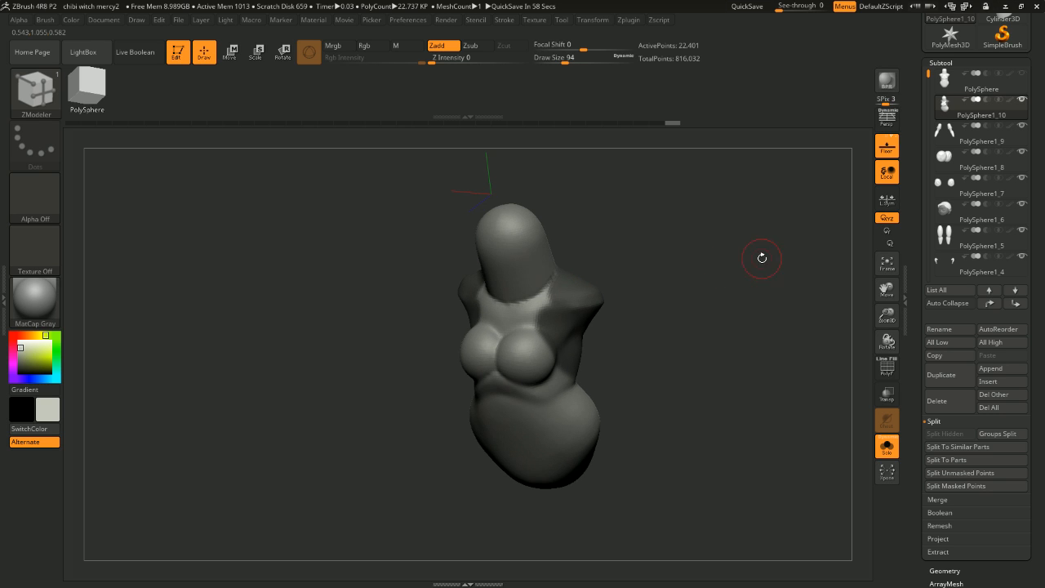
pyautogui.keyDown('ctrl'); pyautogui.click(564, 285); pyautogui.keyUp('ctrl')
pyautogui.keyDown('ctrl'); pyautogui.moveTo(564, 285); pyautogui.dragTo(560, 312); pyautogui.keyUp('ctrl')
pyautogui.keyDown('ctrl'); pyautogui.click(556, 282); pyautogui.keyUp('ctrl')
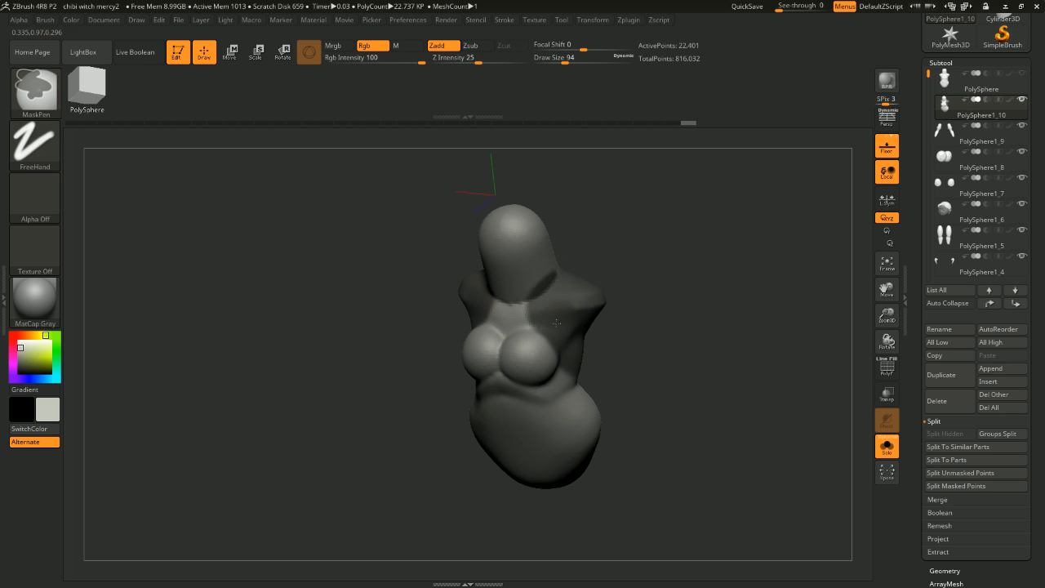
pyautogui.moveTo(569, 287); pyautogui.dragTo(579, 283, button='right')
pyautogui.moveTo(547, 252)
pyautogui.keyDown('ctrl'); pyautogui.keyDown('alt'); pyautogui.mouseDown()
pyautogui.moveTo(539, 278)
pyautogui.moveTo(517, 292)
pyautogui.mouseUp(); pyautogui.keyUp('alt'); pyautogui.keyUp('ctrl')
pyautogui.moveTo(637, 238); pyautogui.dragTo(707, 238)
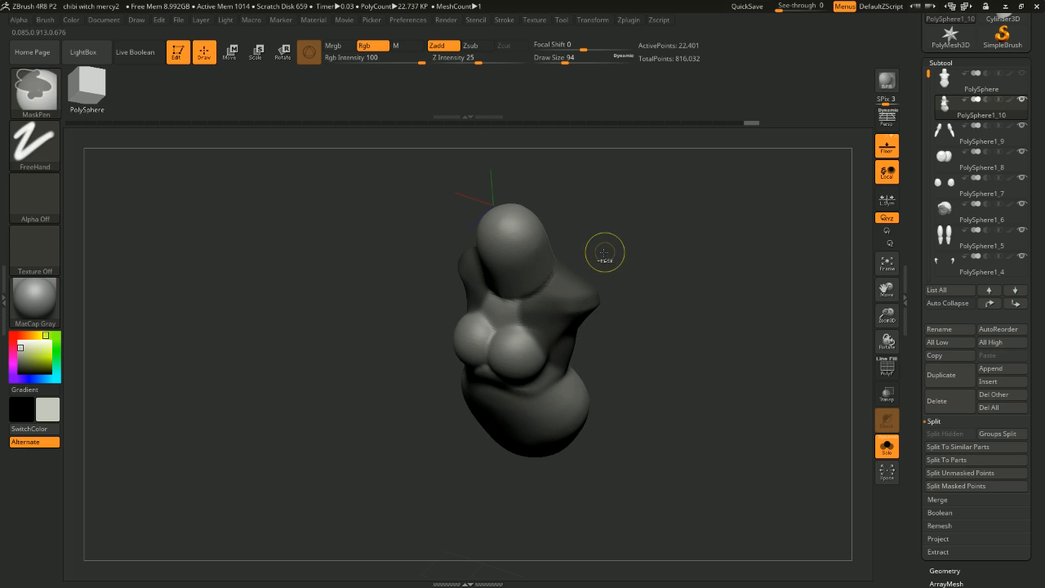
# Step: Trim the mask along the seam between neck and shoulder, checking the outline from the front
pyautogui.keyDown('ctrl'); pyautogui.keyDown('alt'); pyautogui.moveTo(556, 297); pyautogui.dragTo(552, 263); pyautogui.keyUp('alt'); pyautogui.keyUp('ctrl')
pyautogui.moveTo(637, 245); pyautogui.dragTo(634, 213)
pyautogui.keyDown('ctrl'); pyautogui.keyDown('alt'); pyautogui.moveTo(546, 259); pyautogui.dragTo(531, 284); pyautogui.keyUp('alt'); pyautogui.keyUp('ctrl')
pyautogui.keyDown('shift'); pyautogui.moveTo(614, 248); pyautogui.dragTo(627, 251); pyautogui.keyUp('shift')
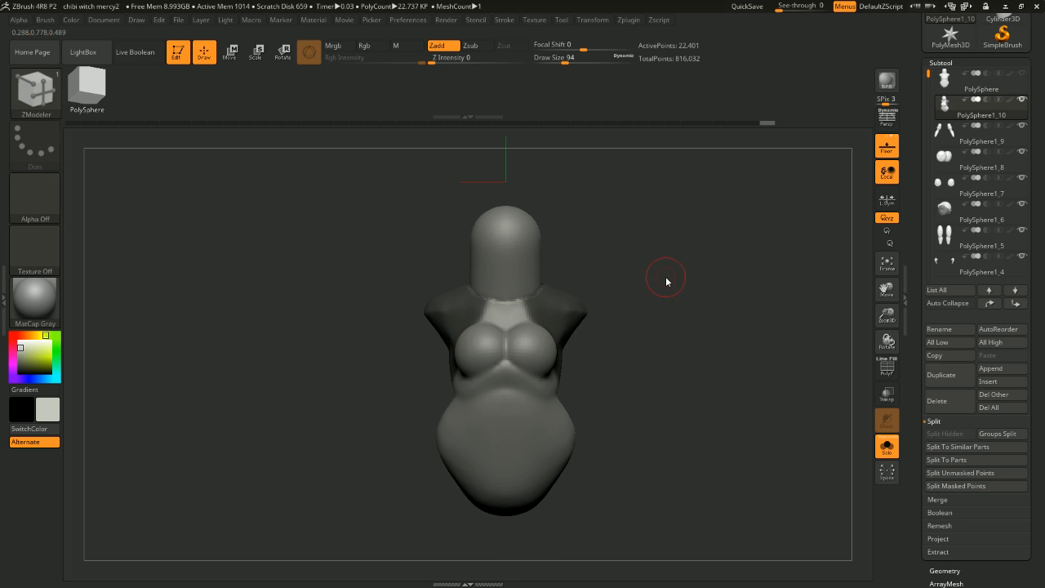
# Step: Reduce the brush size to 37, touch up the mask along the neckline and upper chest, and show the whole character again
pyautogui.moveTo(666, 281)
pyautogui.mouseDown()
pyautogui.moveTo(634, 285)
pyautogui.moveTo(637, 322)
pyautogui.moveTo(665, 257)
pyautogui.moveTo(674, 267)
pyautogui.moveTo(658, 264)
pyautogui.mouseUp()
pyautogui.keyDown('ctrl'); pyautogui.click(521, 346); pyautogui.keyUp('ctrl')
pyautogui.keyDown('ctrl'); pyautogui.click(533, 354); pyautogui.keyUp('ctrl')
pyautogui.keyDown('ctrl'); pyautogui.click(509, 331); pyautogui.keyUp('ctrl')
pyautogui.press('space')
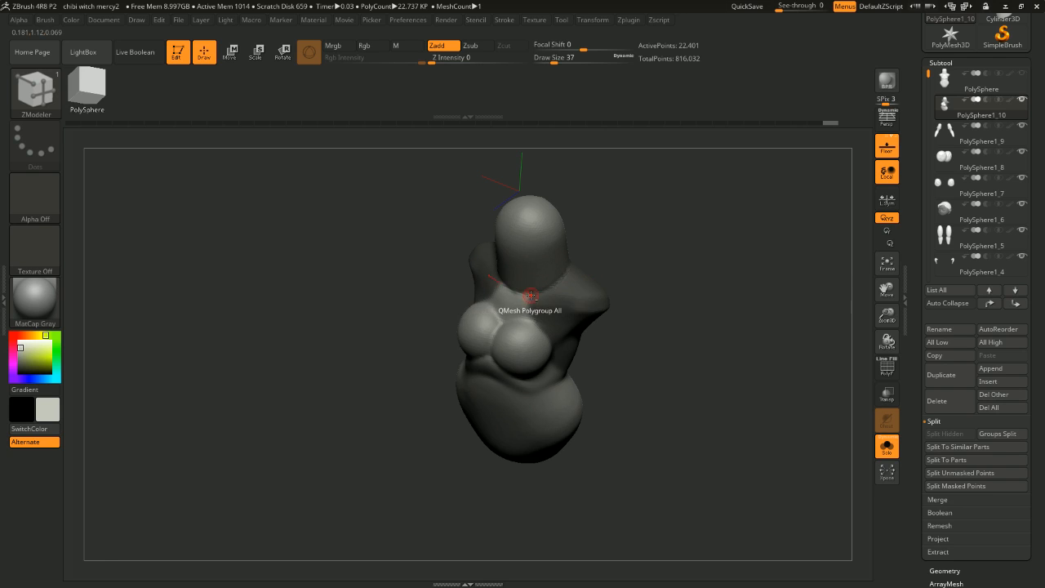
pyautogui.press('ctrl')
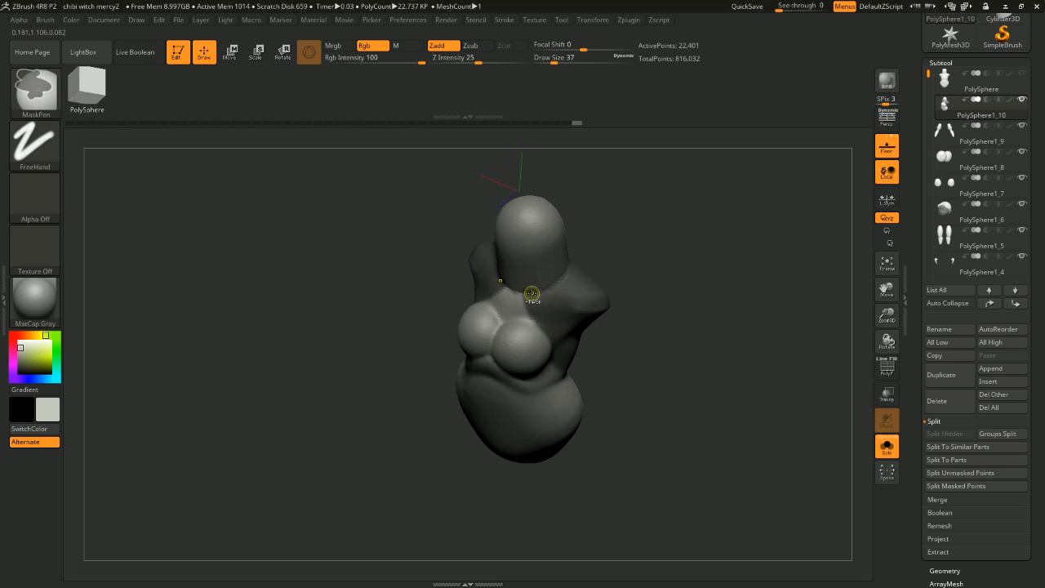
pyautogui.keyDown('ctrl'); pyautogui.click(552, 304); pyautogui.keyUp('ctrl')
pyautogui.keyDown('ctrl'); pyautogui.click(556, 286); pyautogui.keyUp('ctrl')
pyautogui.moveTo(556, 273); pyautogui.dragTo(526, 284, button='right')
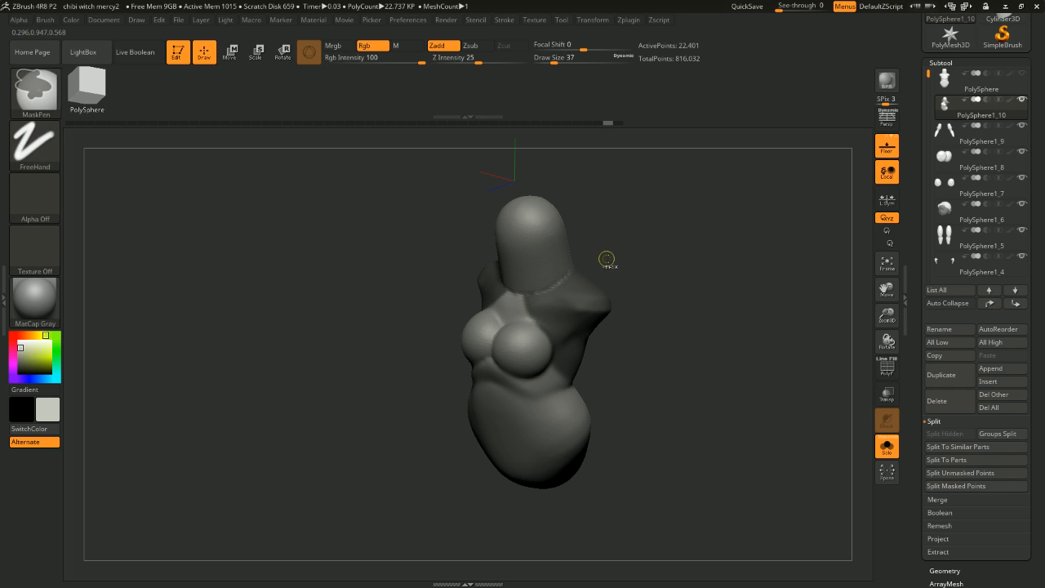
pyautogui.click(887, 446)
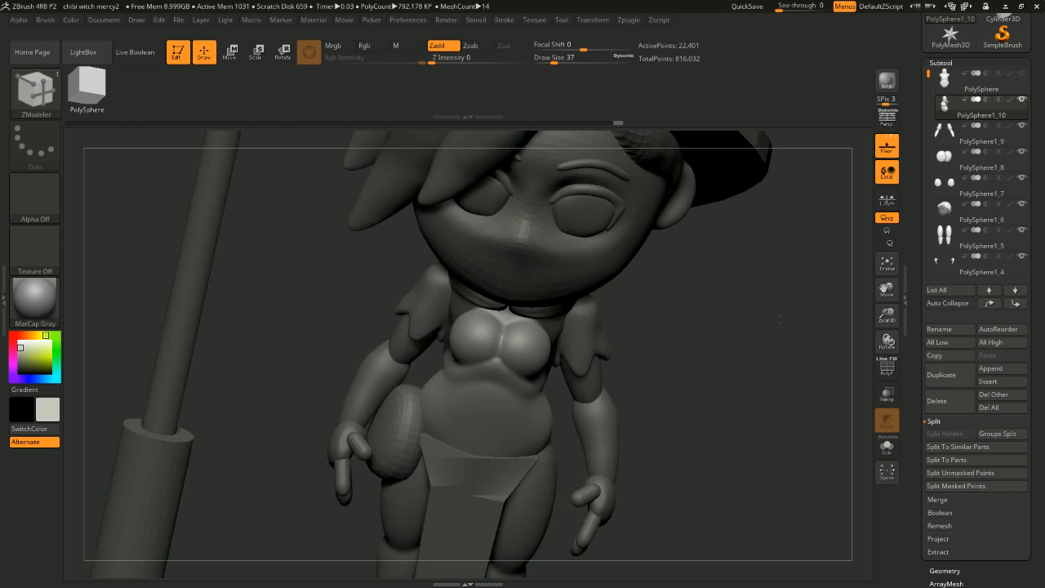
pyautogui.moveTo(792, 282); pyautogui.dragTo(727, 283)
pyautogui.scroll(-5, 969, 374)
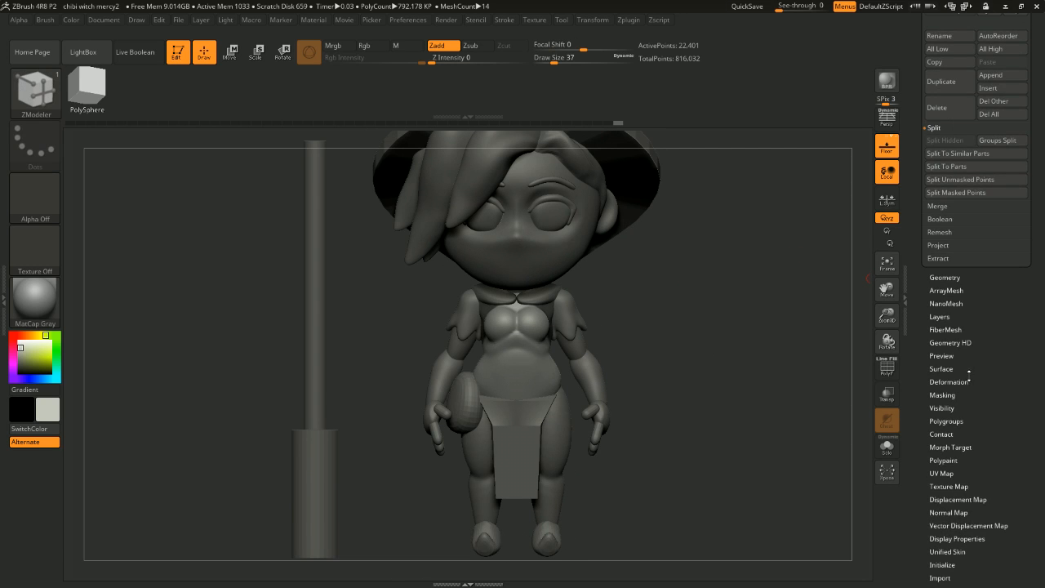
pyautogui.click(946, 279)
pyautogui.scroll(3, 984, 254)
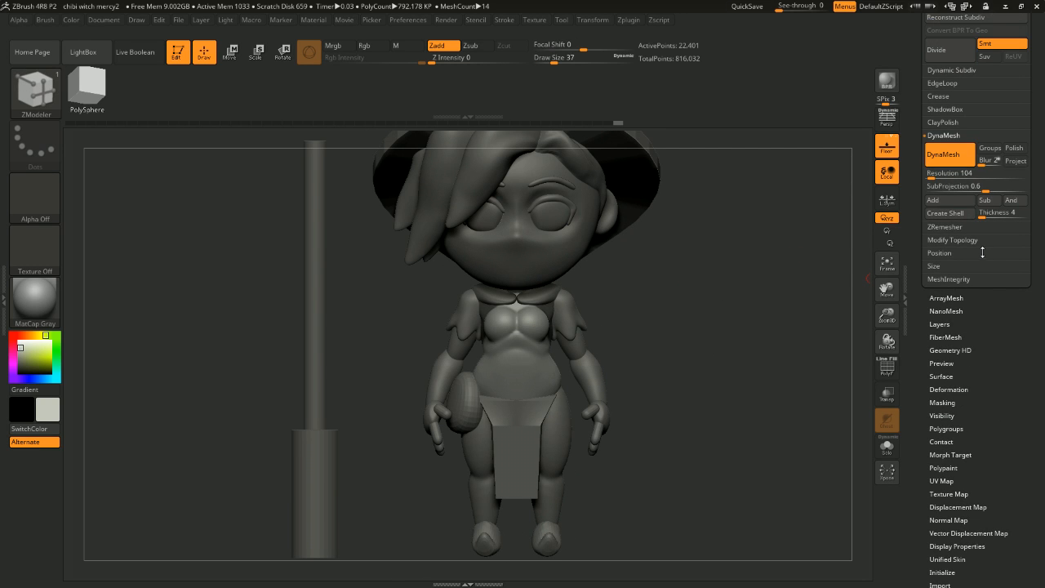
pyautogui.moveTo(1043, 256); pyautogui.dragTo(1043, 408)
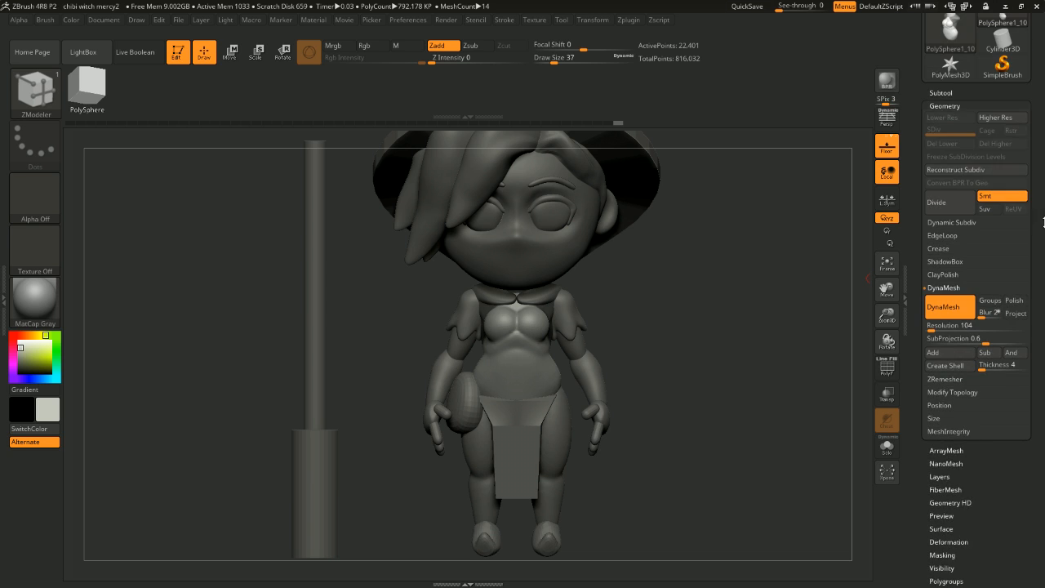
pyautogui.click(947, 94)
pyautogui.moveTo(1043, 587); pyautogui.dragTo(1044, 292)
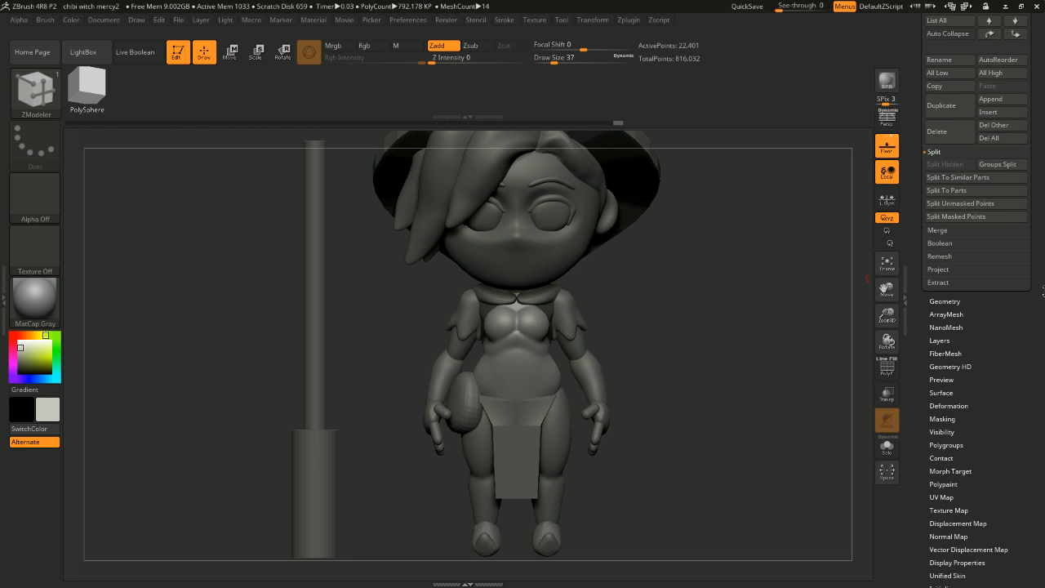
# Step: Try extracting the masked torso area with a thickness of 0.02
pyautogui.click(936, 282)
pyautogui.moveTo(816, 311); pyautogui.dragTo(660, 327)
pyautogui.click(937, 236)
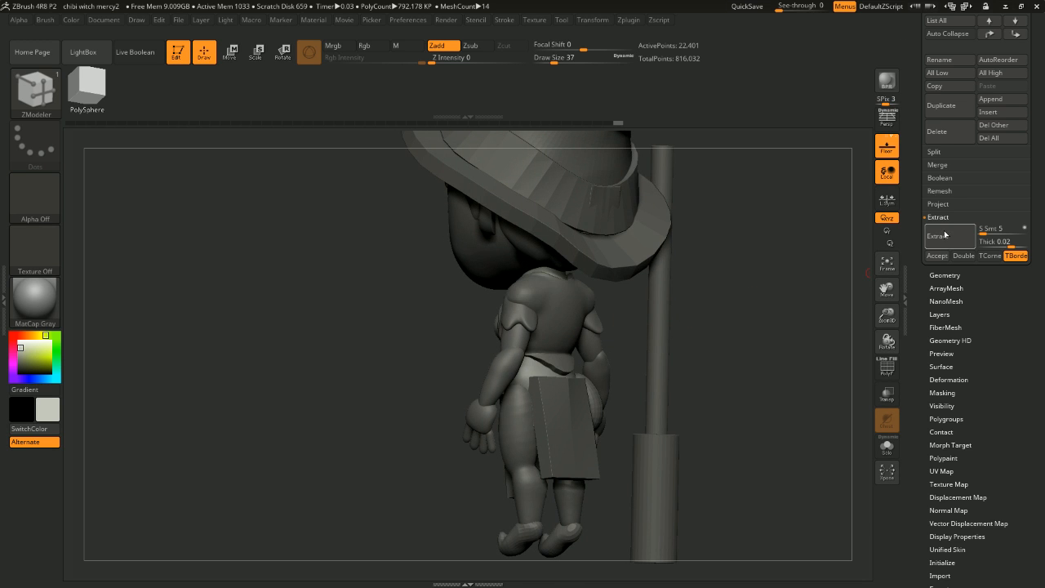
# Step: Set the extract thickness to 0.005, extract the masked torso area, accept it as a new subtool and check it from the side
pyautogui.click(1007, 241)
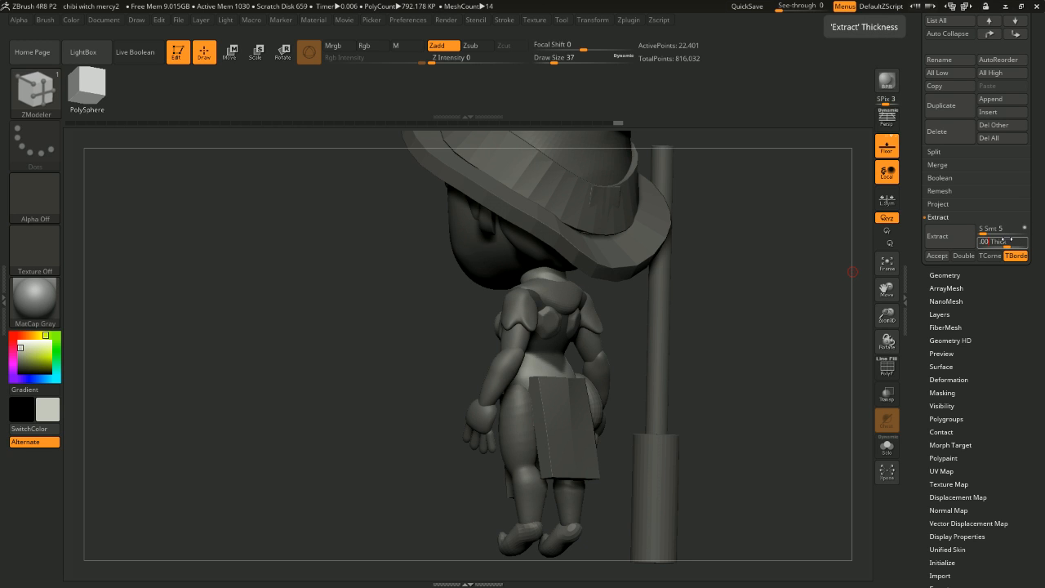
pyautogui.click(957, 243)
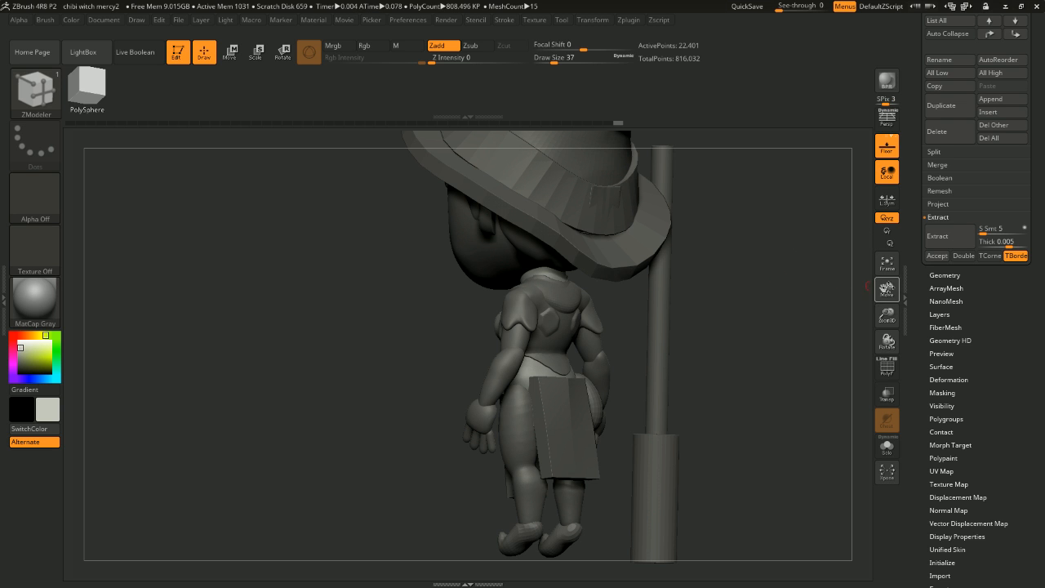
pyautogui.click(937, 256)
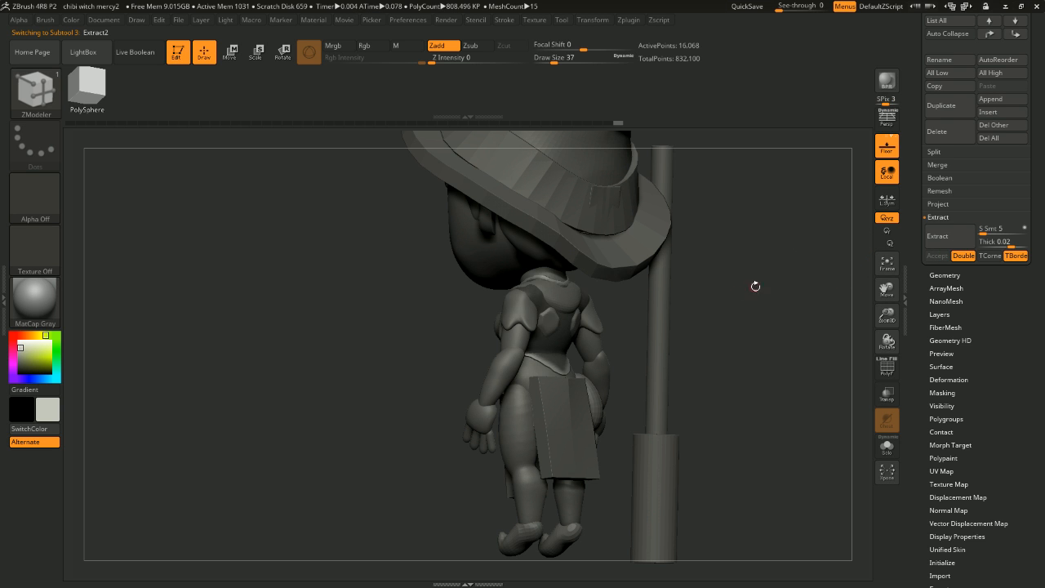
pyautogui.moveTo(719, 317); pyautogui.dragTo(635, 331)
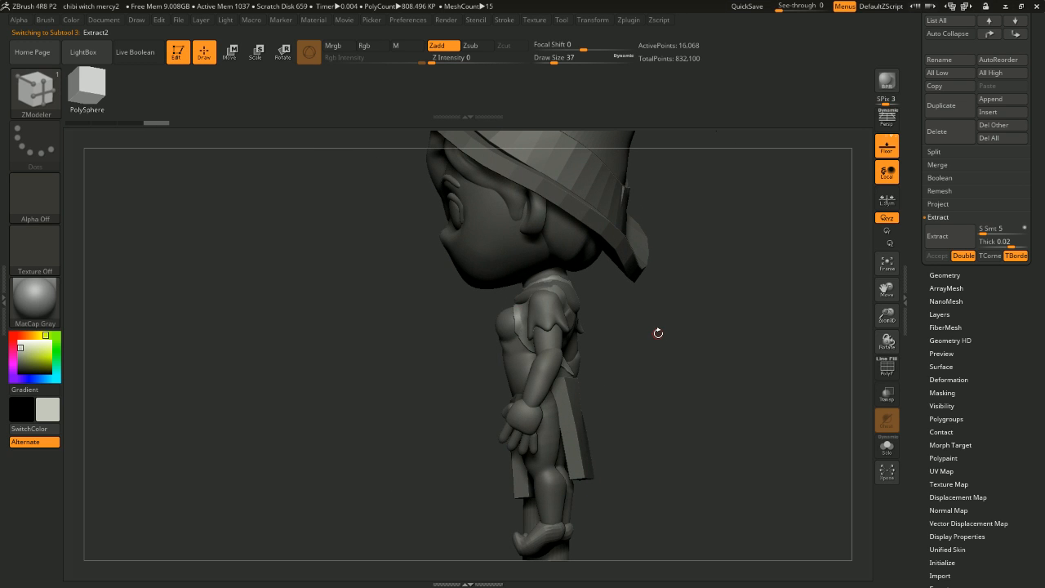
pyautogui.keyDown('alt'); pyautogui.moveTo(636, 291); pyautogui.dragTo(731, 366); pyautogui.keyUp('alt')
pyautogui.moveTo(730, 376)
pyautogui.mouseDown()
pyautogui.moveTo(746, 380)
pyautogui.moveTo(719, 343)
pyautogui.moveTo(787, 343)
pyautogui.mouseUp()
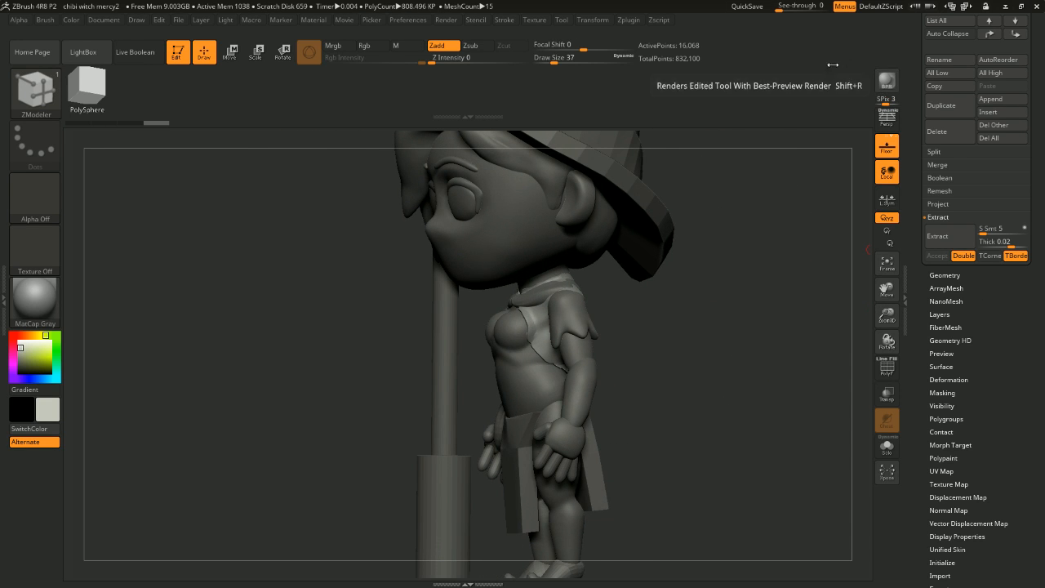
pyautogui.scroll(-3, 1043, 191)
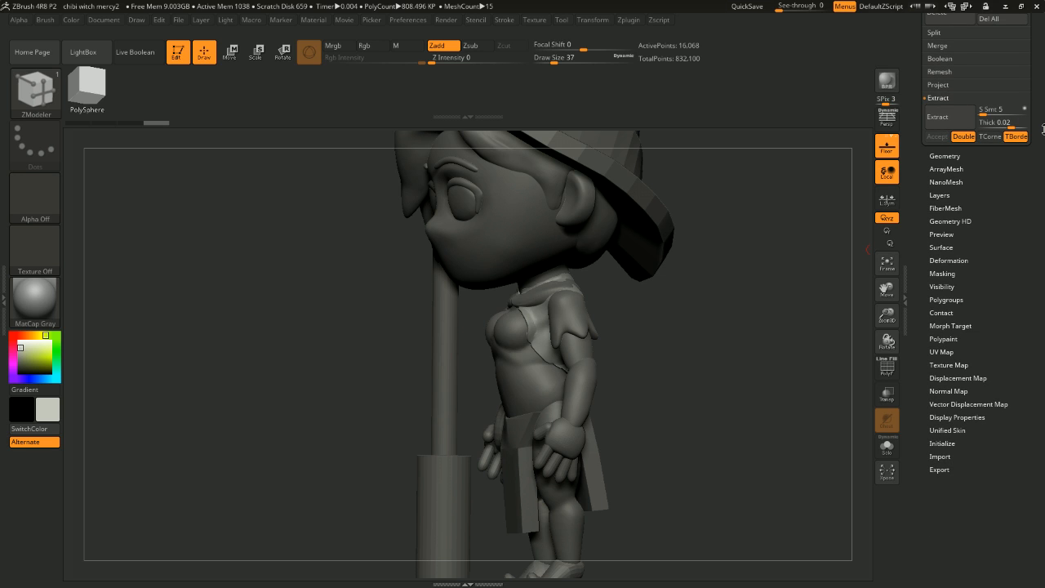
# Step: Delete the previously extracted garment subtool from the character
pyautogui.press('ctrl')
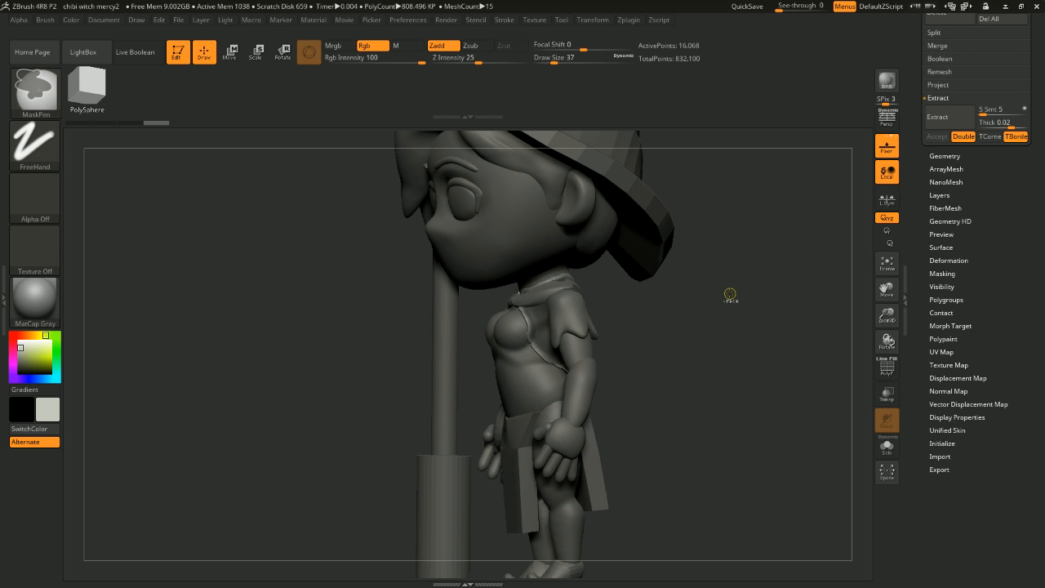
pyautogui.scroll(9, 1043, 232)
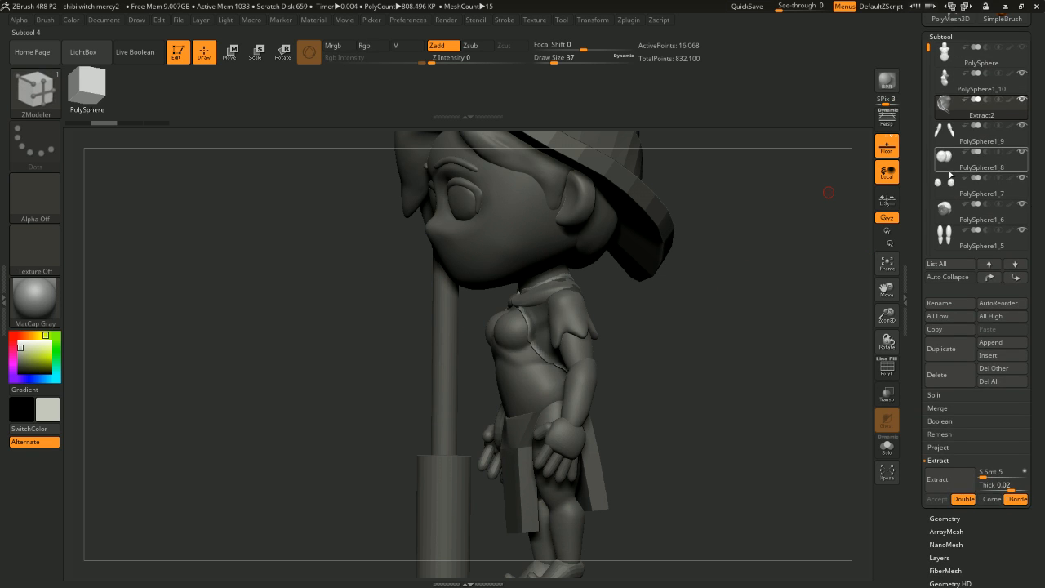
pyautogui.click(948, 374)
pyautogui.click(850, 399)
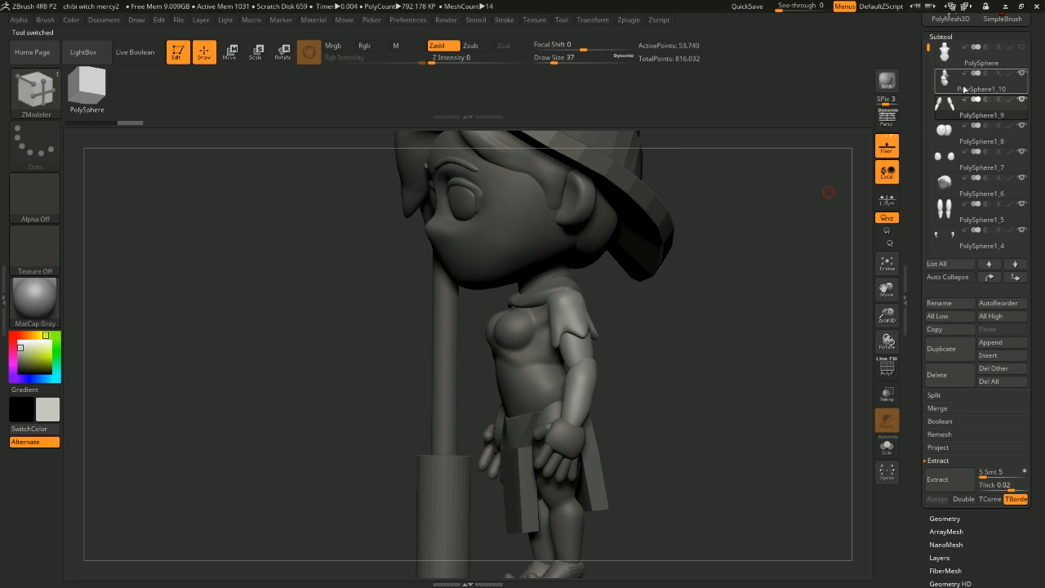
# Step: Extract the masked area of the PolySphere1_10 torso at thickness 0.0025, accept it as a new subtool and check it from front and side
pyautogui.click(974, 84)
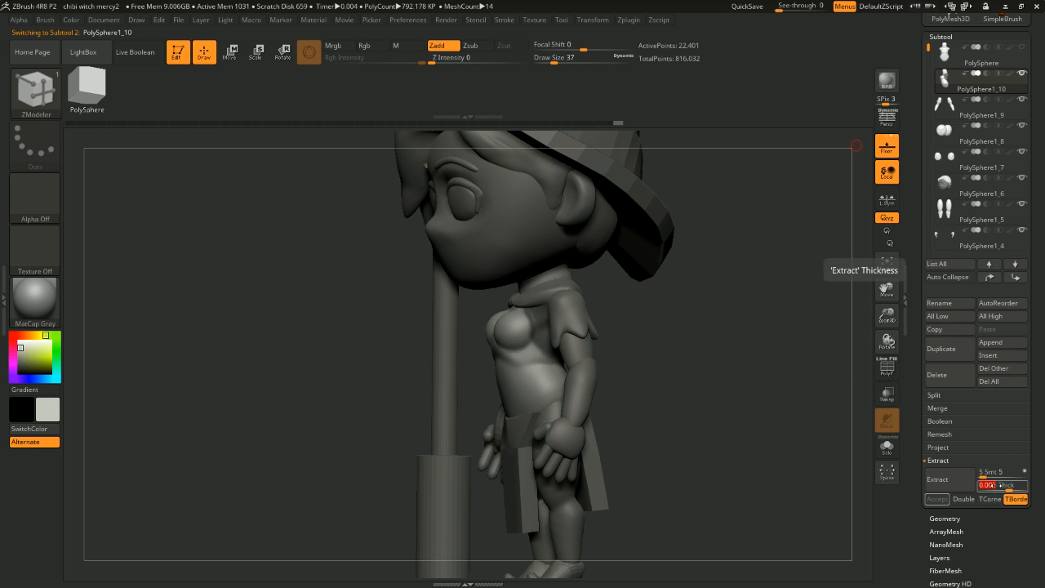
pyautogui.click(1000, 485)
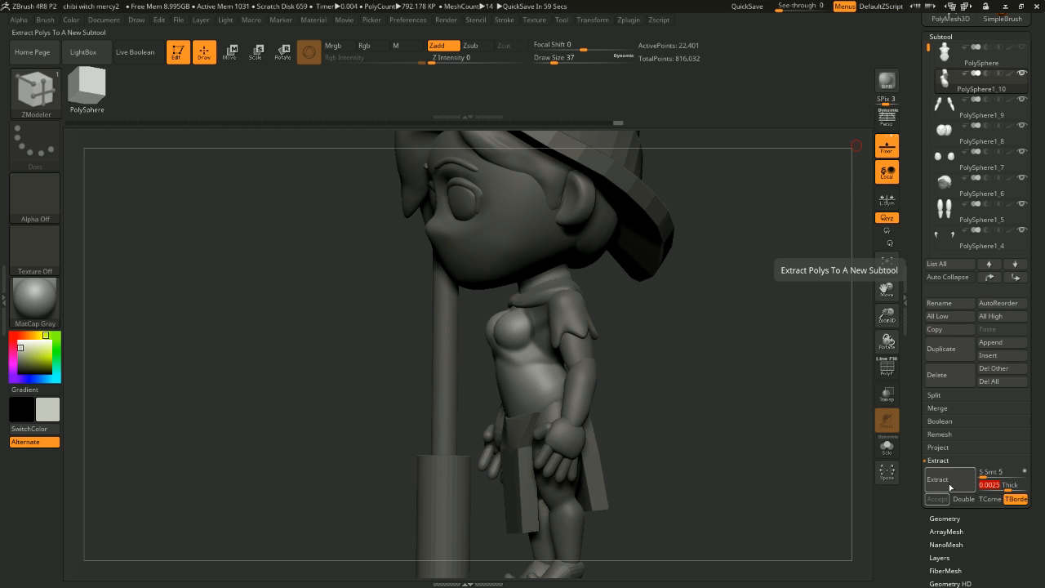
pyautogui.click(950, 488)
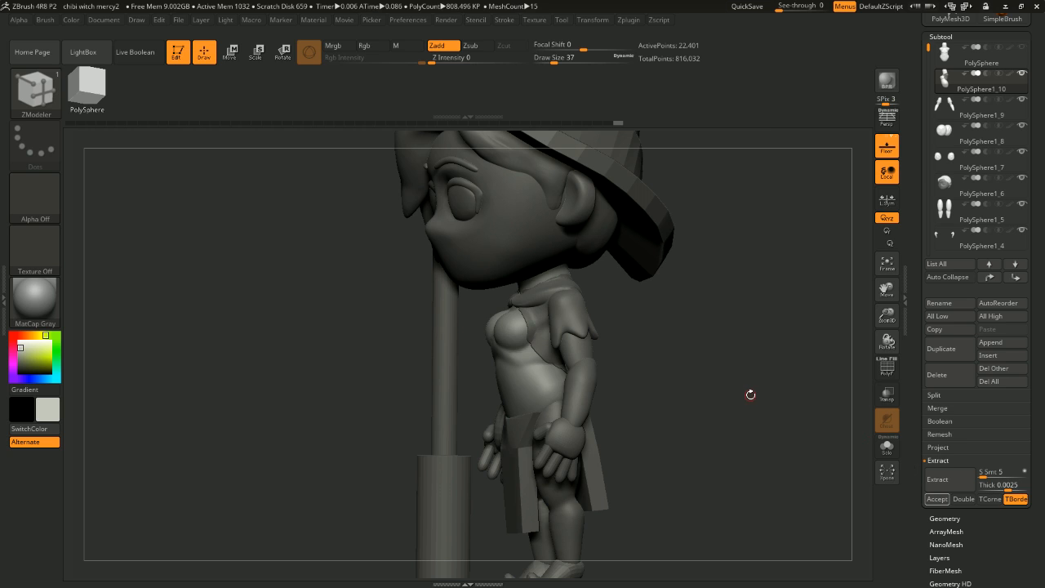
pyautogui.click(964, 499)
pyautogui.click(937, 499)
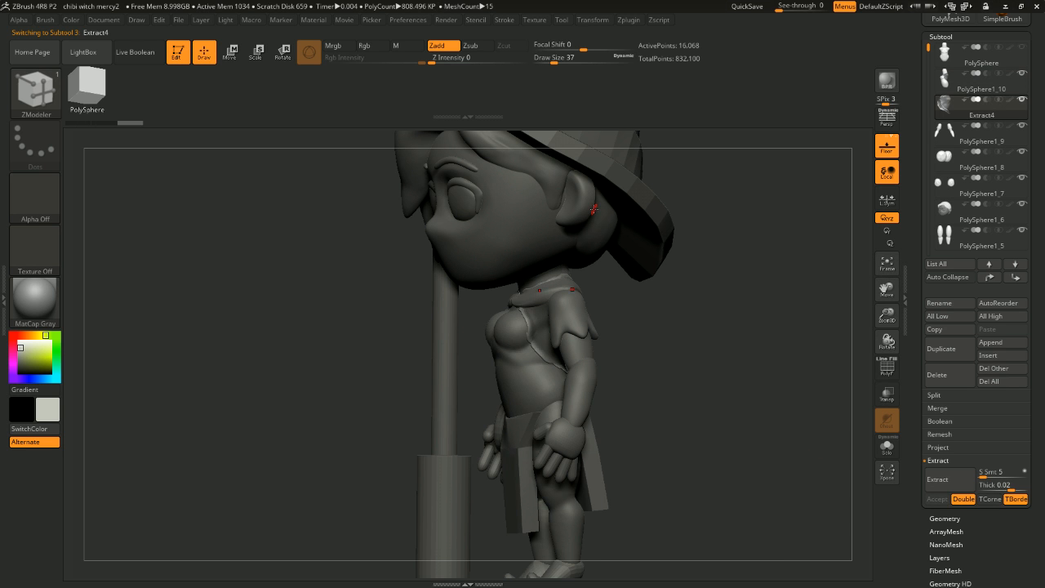
pyautogui.moveTo(595, 209)
pyautogui.mouseDown()
pyautogui.moveTo(677, 276)
pyautogui.moveTo(607, 310)
pyautogui.moveTo(612, 296)
pyautogui.mouseUp()
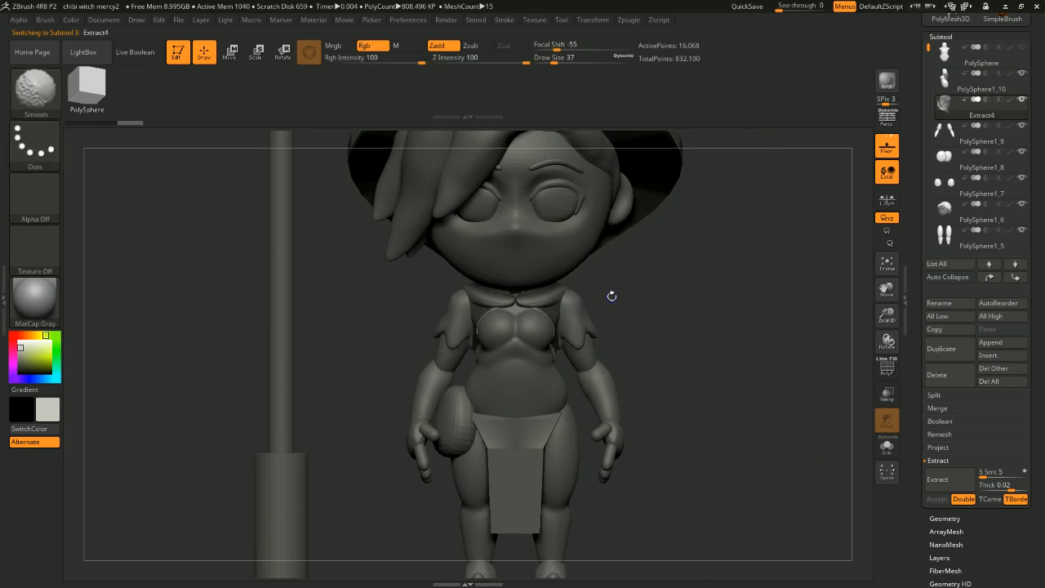
pyautogui.keyDown('ctrl'); pyautogui.moveTo(678, 276); pyautogui.dragTo(756, 330, button='right'); pyautogui.keyUp('ctrl')
pyautogui.moveTo(825, 317); pyautogui.dragTo(759, 303)
pyautogui.keyDown('alt'); pyautogui.moveTo(767, 351); pyautogui.dragTo(775, 254); pyautogui.keyUp('alt')
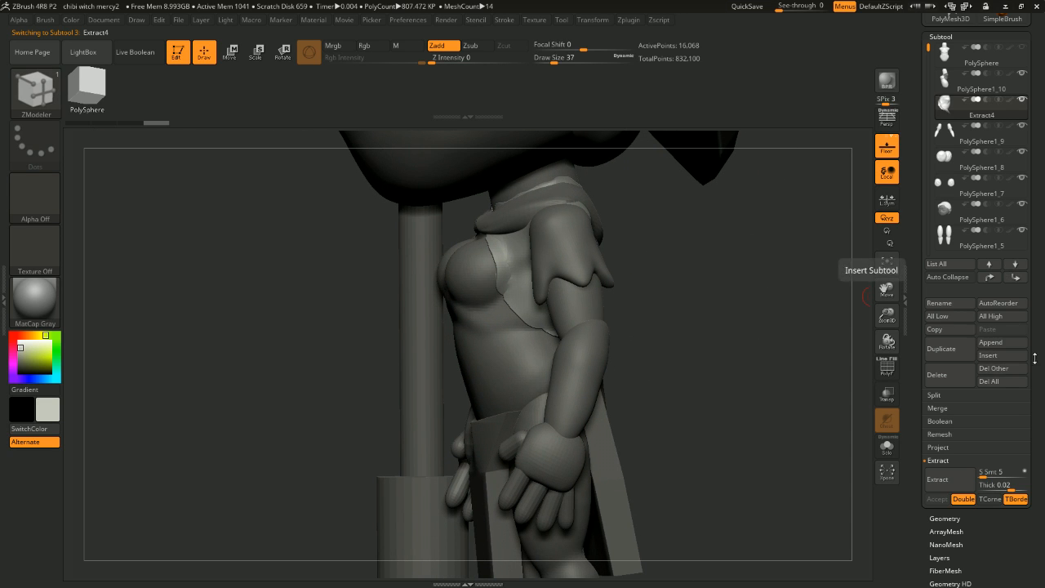
# Step: Inflate the extracted garment in small passes, checking how it sits over the torso from the side and at an angle
pyautogui.scroll(-4, 1037, 301)
pyautogui.scroll(-4, 980, 466)
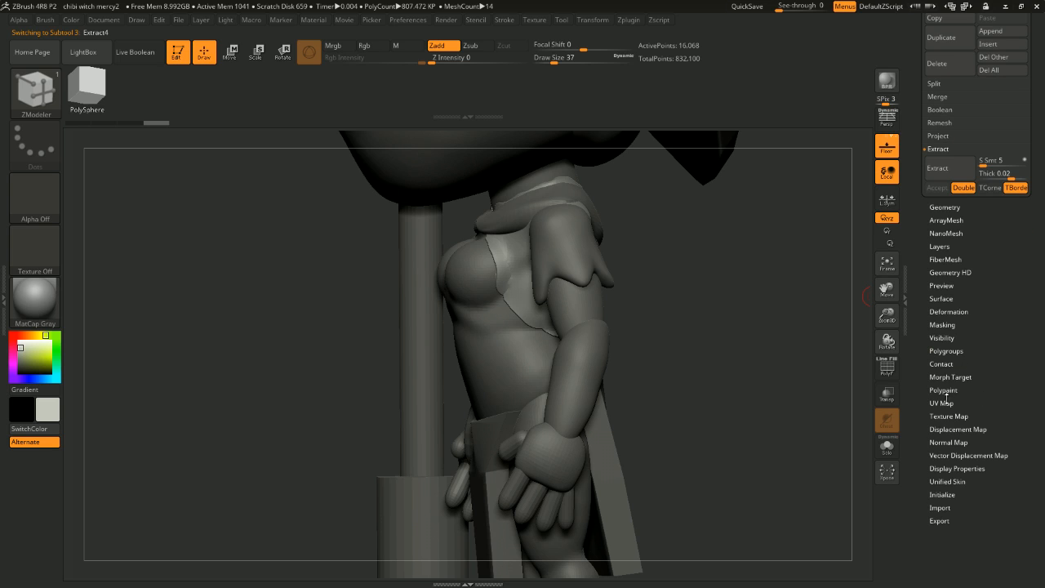
pyautogui.click(941, 310)
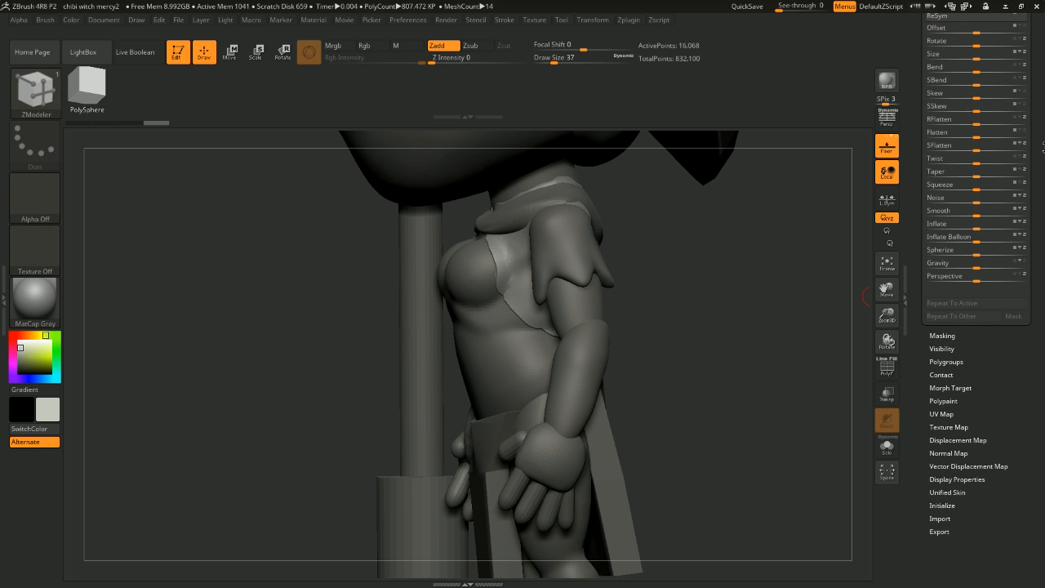
pyautogui.click(943, 233)
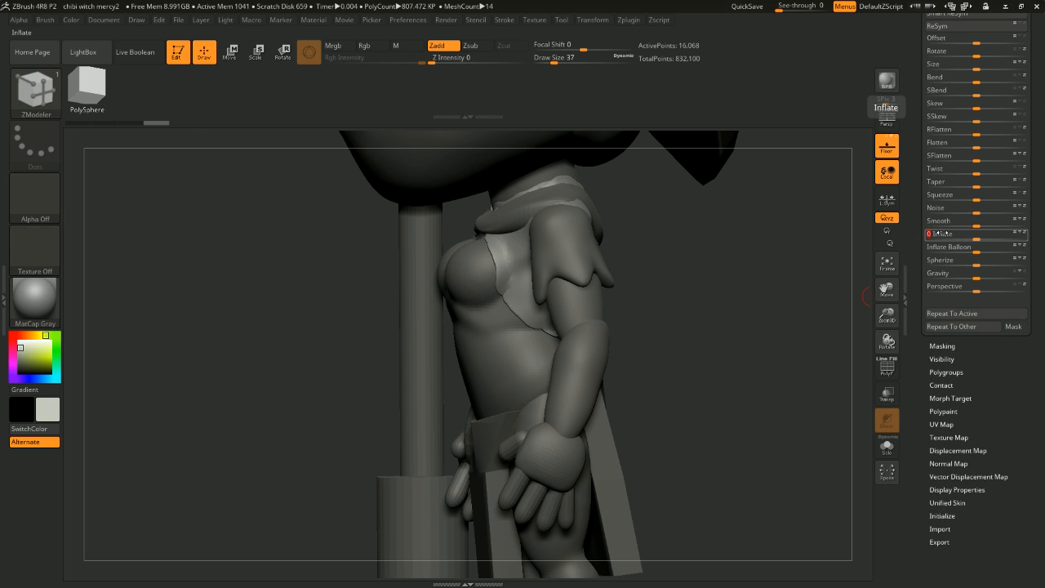
pyautogui.moveTo(817, 245); pyautogui.dragTo(776, 235)
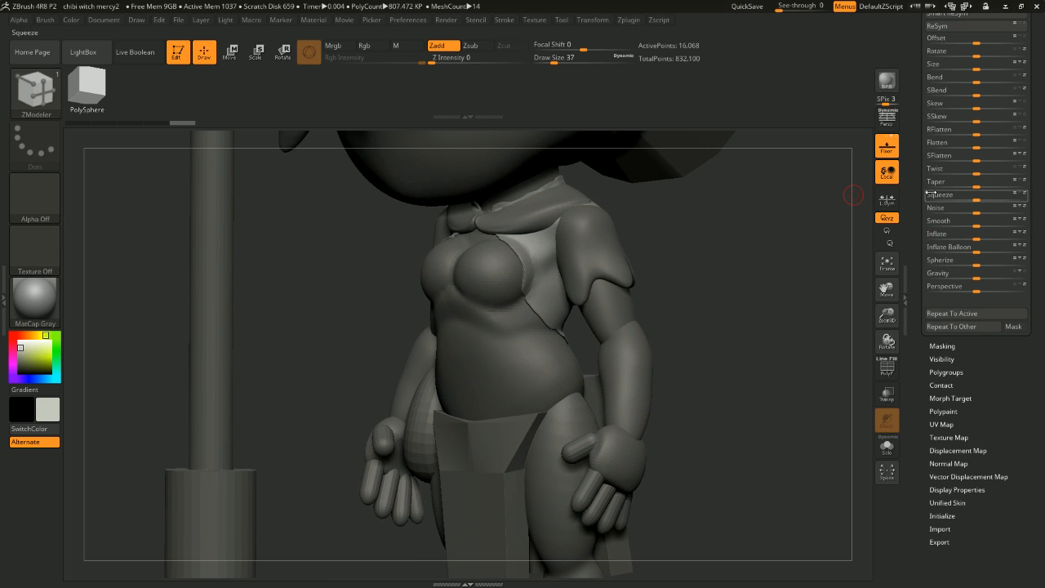
pyautogui.click(941, 233)
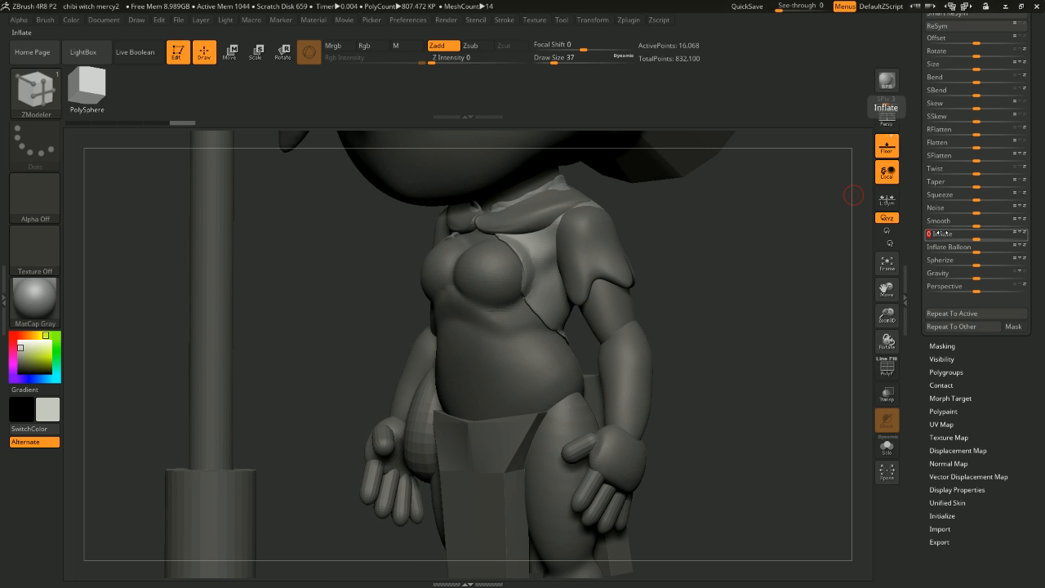
pyautogui.moveTo(805, 236); pyautogui.dragTo(772, 243)
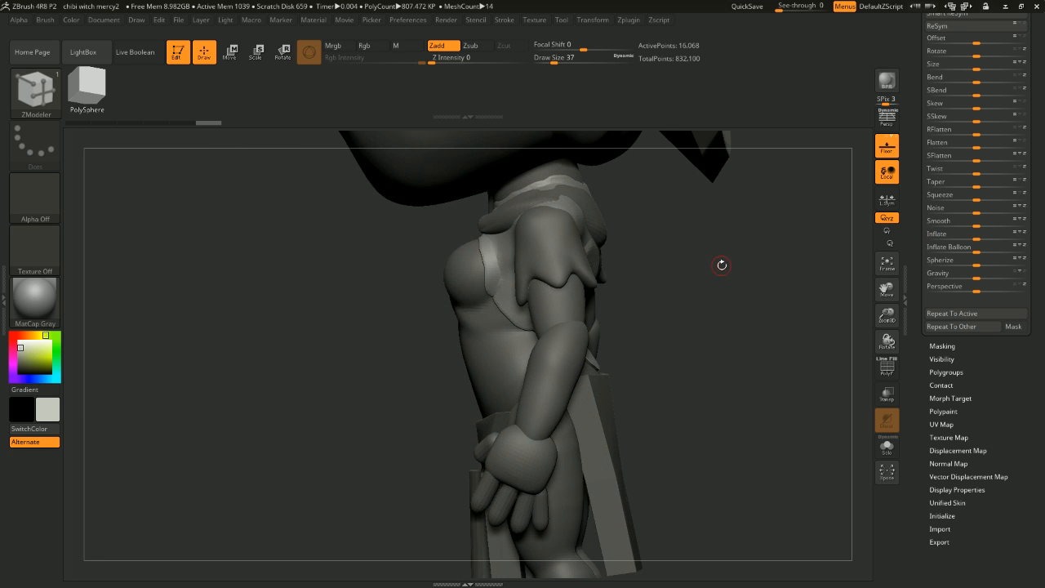
pyautogui.moveTo(722, 264); pyautogui.dragTo(523, 189)
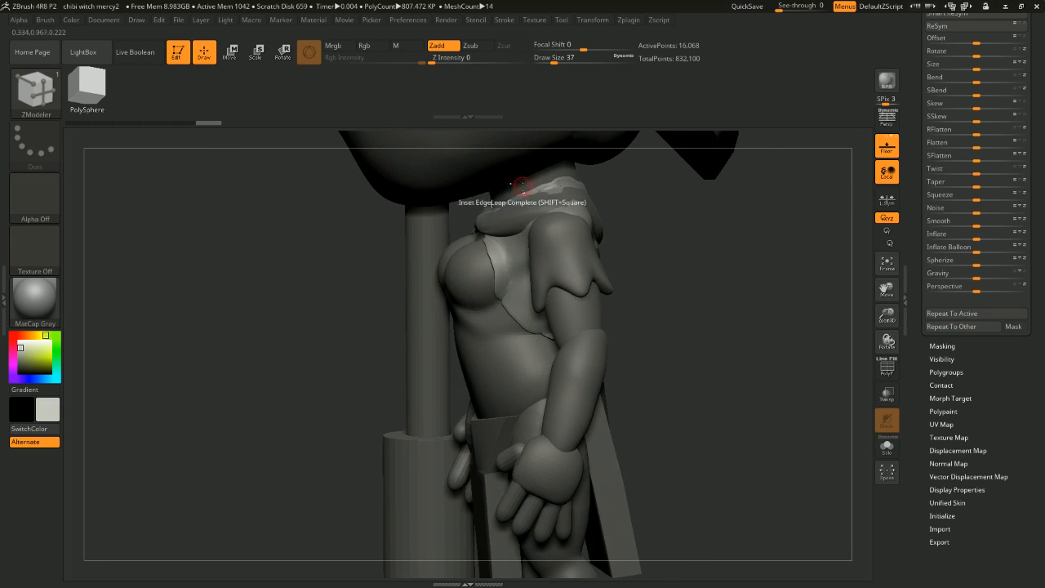
pyautogui.moveTo(629, 198); pyautogui.dragTo(701, 230)
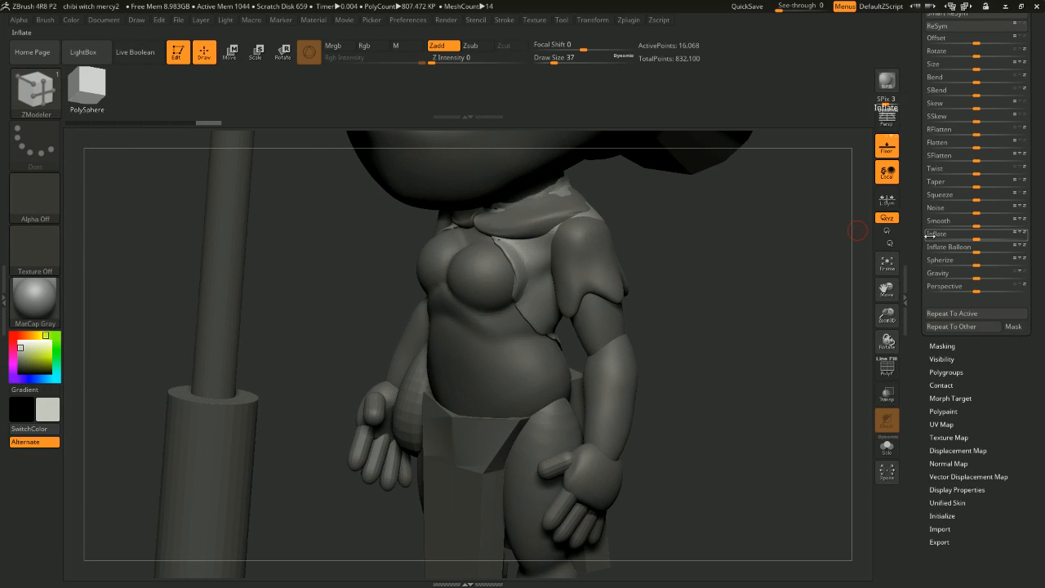
pyautogui.press('Return')
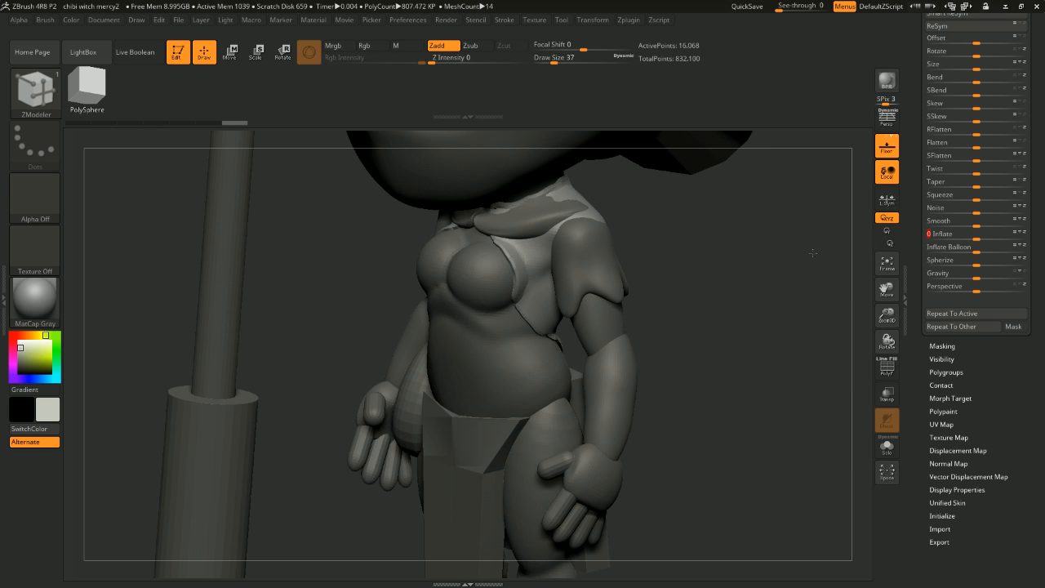
pyautogui.moveTo(813, 252)
pyautogui.mouseDown()
pyautogui.moveTo(838, 248)
pyautogui.moveTo(821, 230)
pyautogui.moveTo(817, 249)
pyautogui.mouseUp()
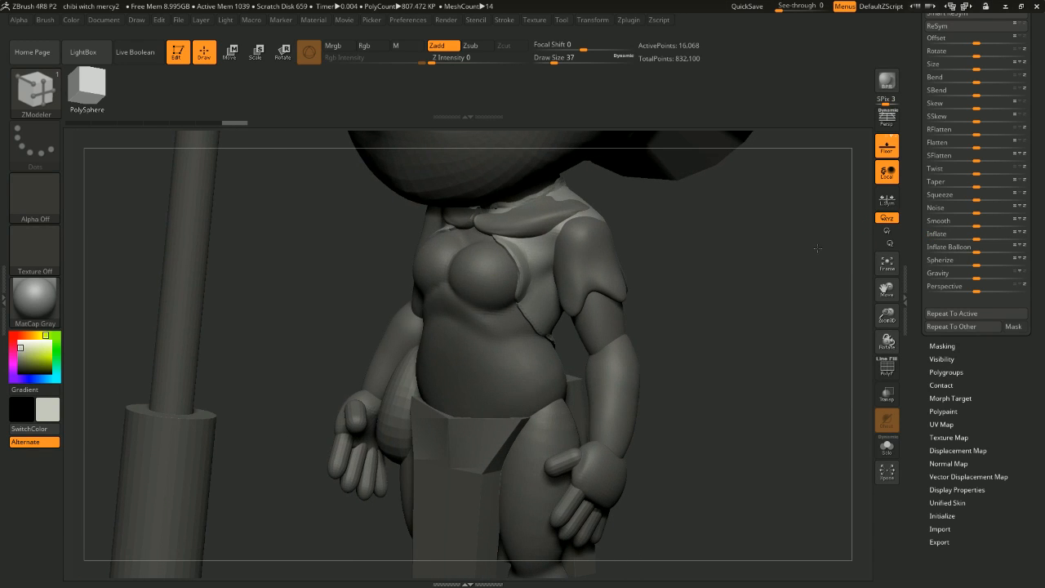
# Step: Remesh the extracted garment with ZRemesher using the Half target option
pyautogui.scroll(-1, 963, 322)
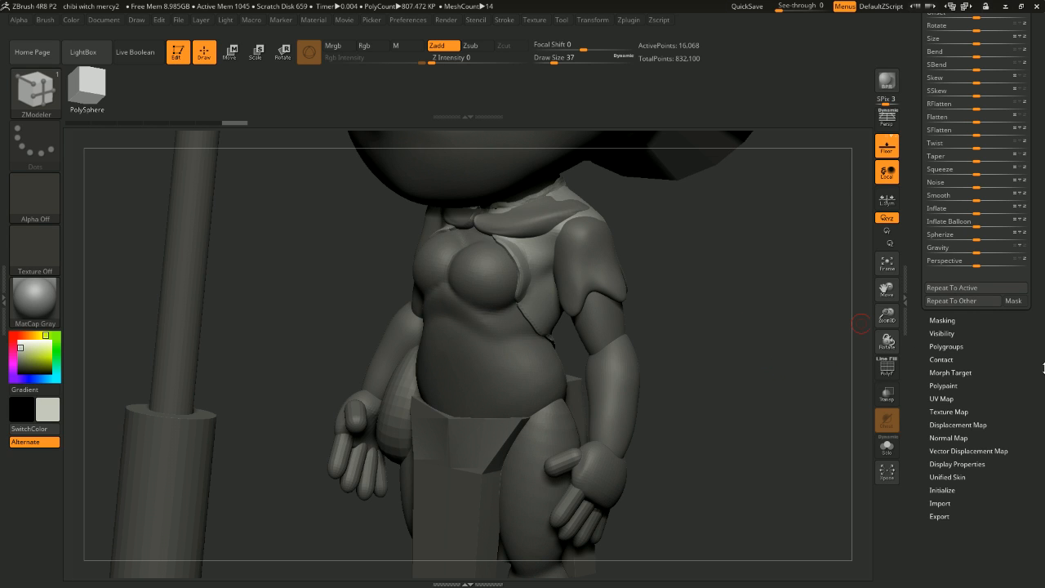
pyautogui.moveTo(1043, 368); pyautogui.dragTo(1031, 464)
pyautogui.click(945, 182)
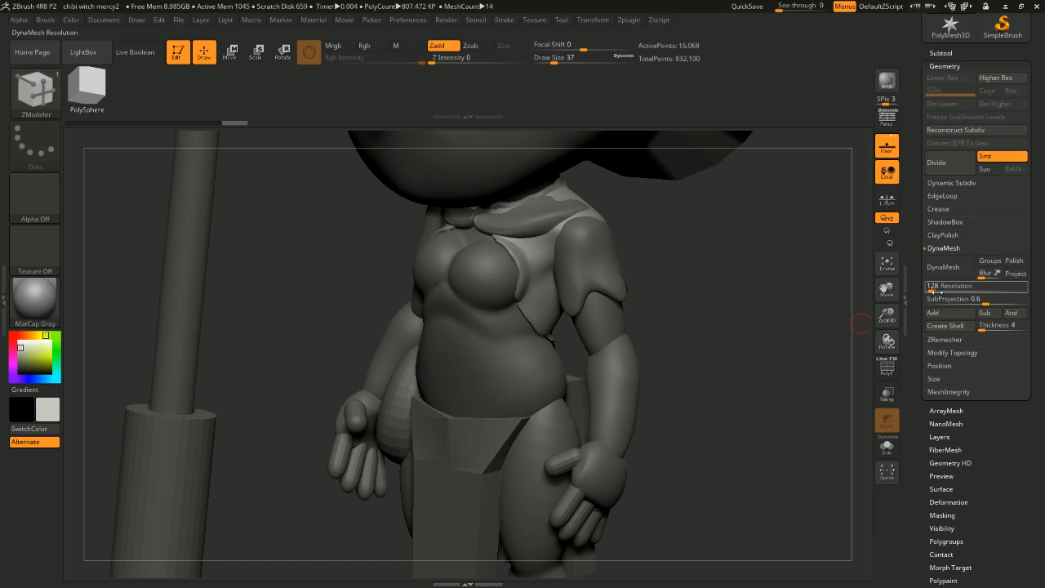
pyautogui.click(945, 339)
pyautogui.click(1007, 301)
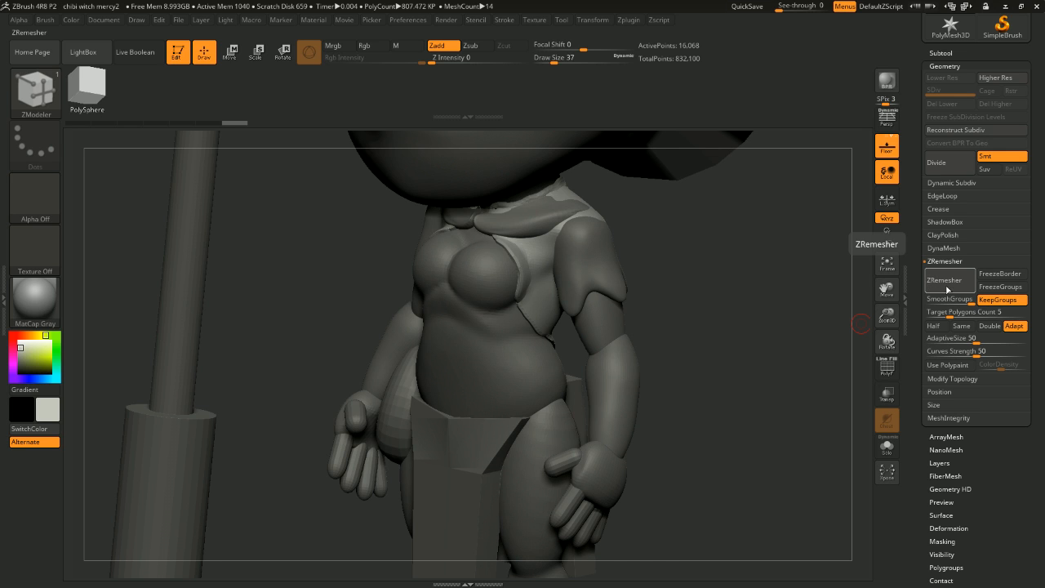
pyautogui.click(934, 326)
pyautogui.click(949, 281)
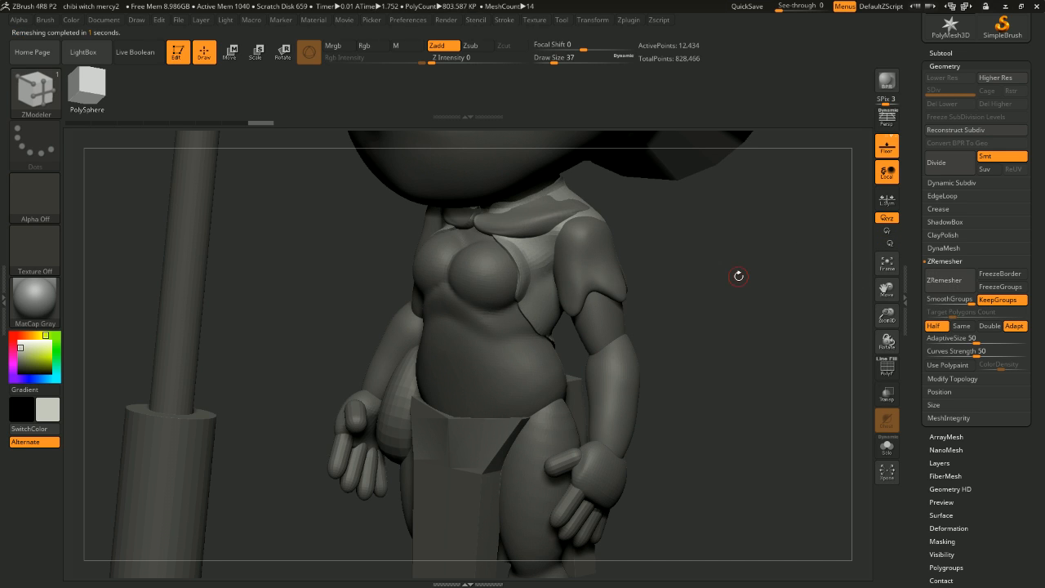
# Step: Remesh the garment again at Half, run ZRemesher once more with Half turned off, and inspect the garment from several angles
pyautogui.moveTo(739, 277); pyautogui.dragTo(709, 267)
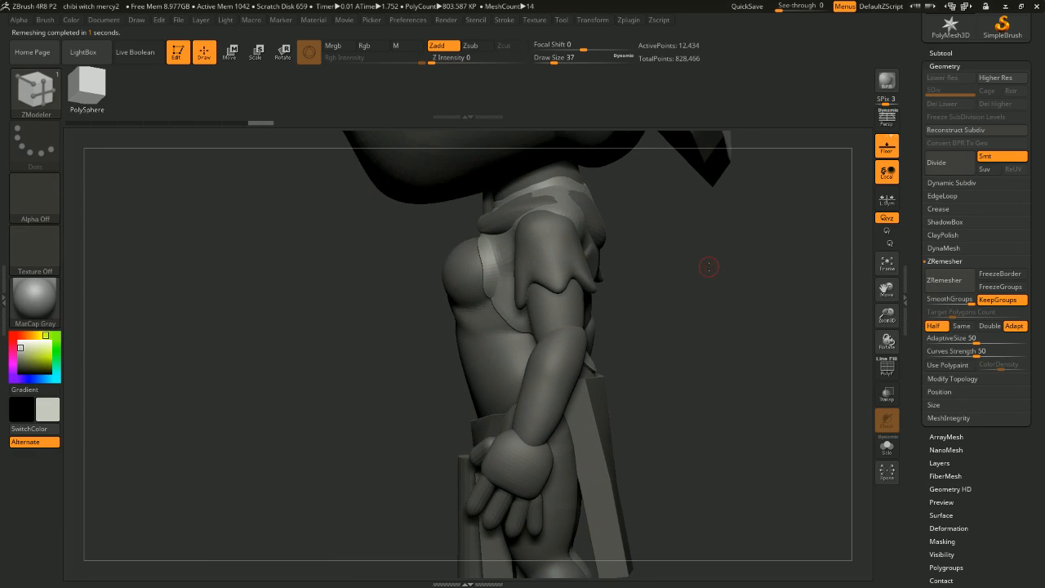
pyautogui.click(944, 282)
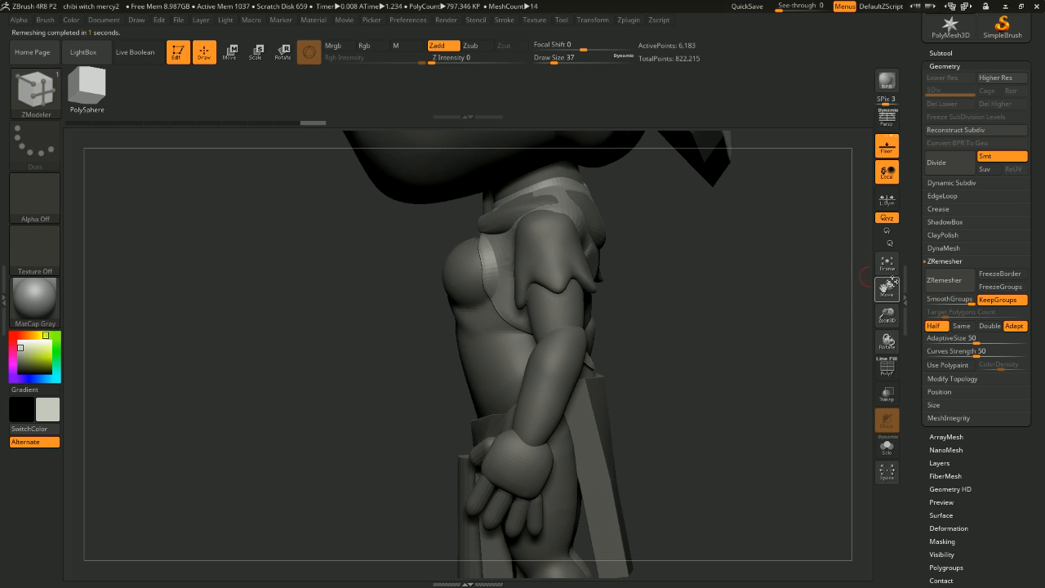
pyautogui.click(934, 326)
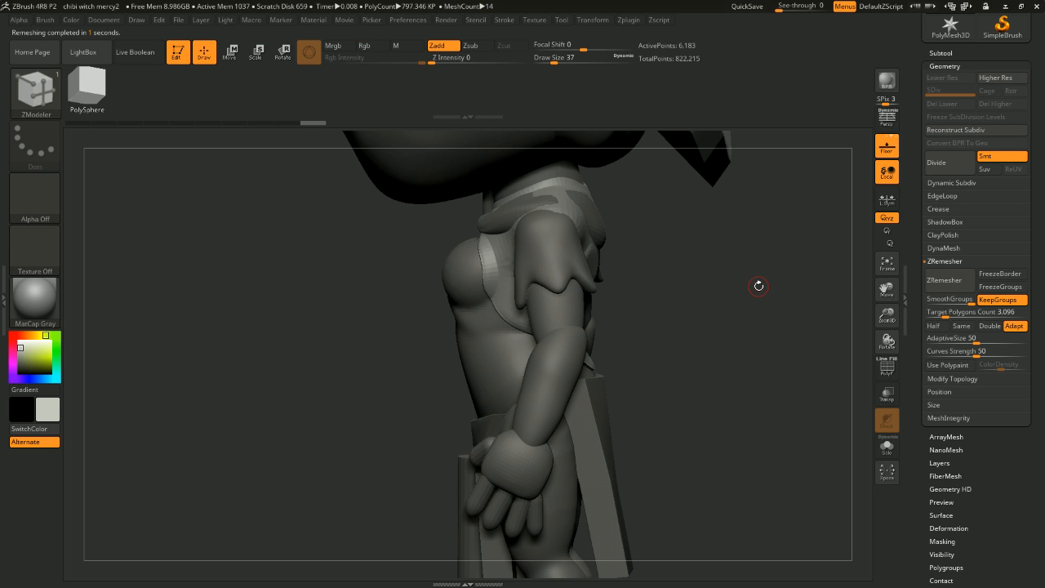
pyautogui.click(954, 286)
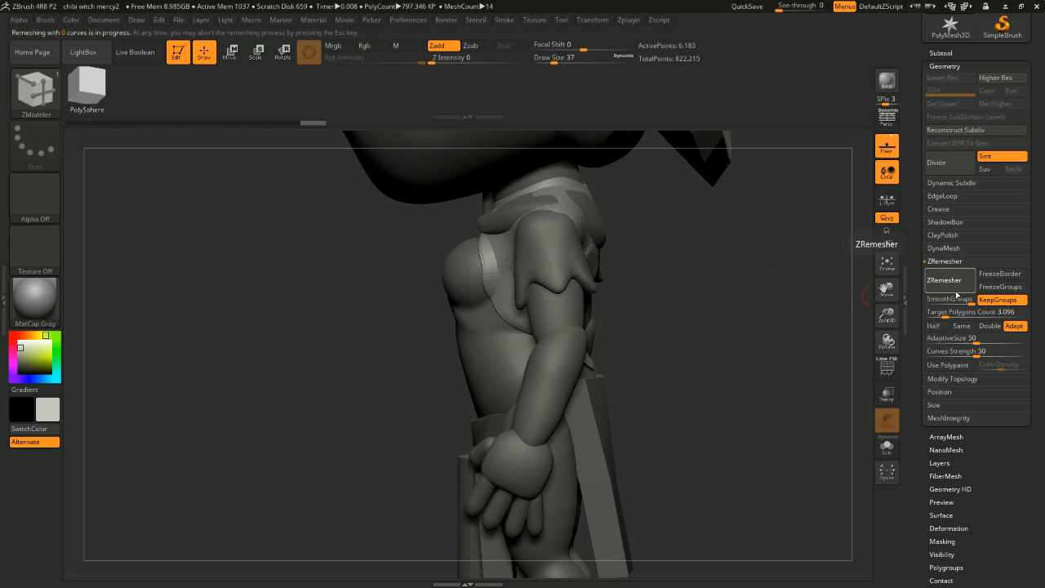
pyautogui.moveTo(758, 273); pyautogui.dragTo(732, 295)
pyautogui.moveTo(688, 199)
pyautogui.mouseDown()
pyautogui.moveTo(756, 311)
pyautogui.moveTo(744, 289)
pyautogui.moveTo(721, 312)
pyautogui.moveTo(749, 234)
pyautogui.moveTo(714, 280)
pyautogui.moveTo(511, 320)
pyautogui.mouseUp()
pyautogui.moveTo(670, 330); pyautogui.dragTo(678, 253)
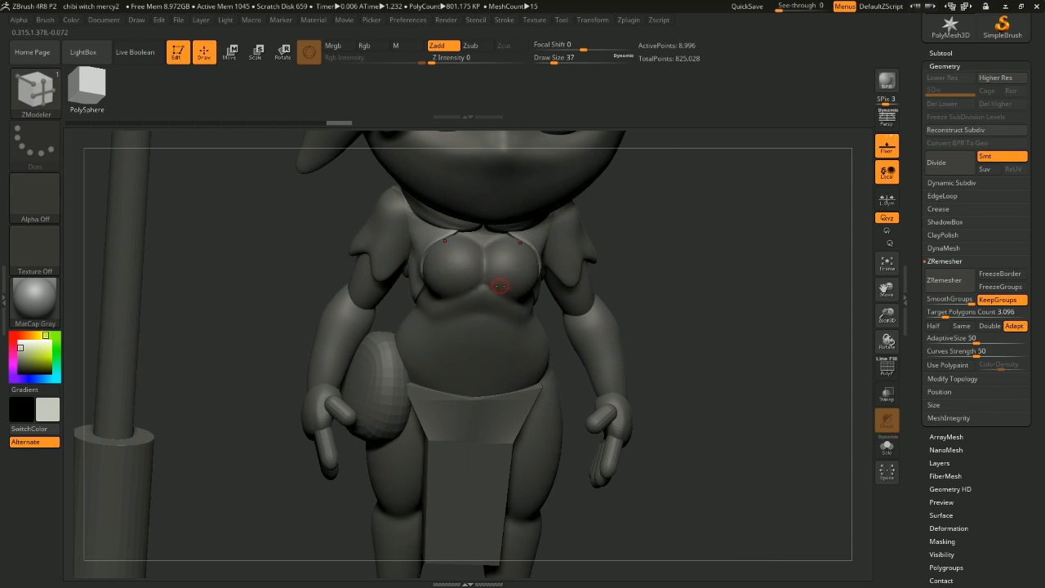
# Step: Select the torso subtool and paint a mask band across the ribs beneath the bust
pyautogui.keyDown('alt'); pyautogui.click(499, 285); pyautogui.keyUp('alt')
pyautogui.moveTo(746, 266)
pyautogui.mouseDown()
pyautogui.moveTo(728, 261)
pyautogui.moveTo(743, 257)
pyautogui.mouseUp()
pyautogui.press('ctrl')
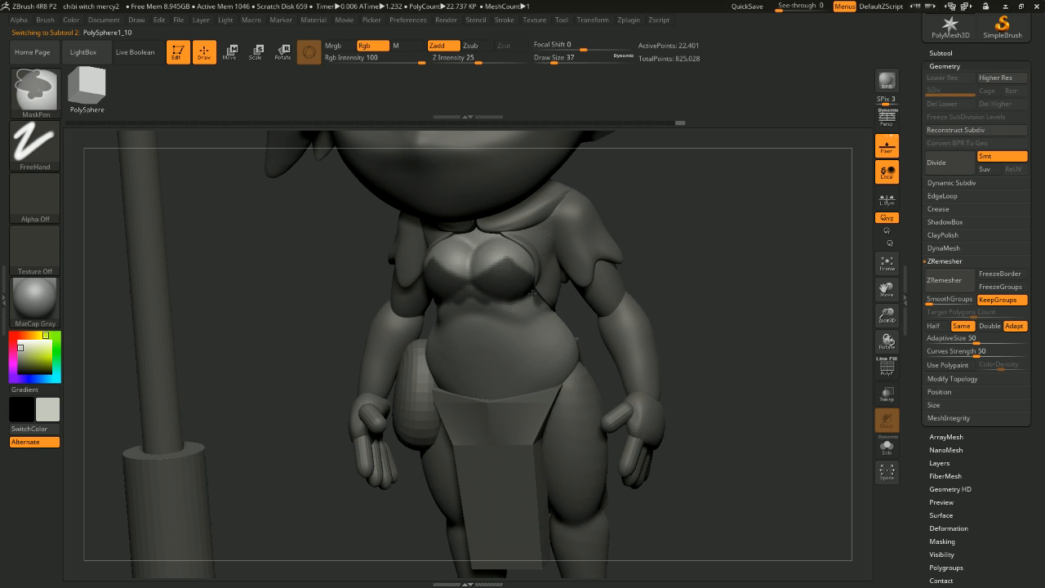
pyautogui.keyDown('ctrl'); pyautogui.moveTo(532, 293); pyautogui.dragTo(490, 299); pyautogui.keyUp('ctrl')
pyautogui.moveTo(667, 290)
pyautogui.mouseDown()
pyautogui.moveTo(730, 232)
pyautogui.moveTo(749, 233)
pyautogui.moveTo(735, 303)
pyautogui.moveTo(707, 305)
pyautogui.moveTo(724, 318)
pyautogui.moveTo(730, 282)
pyautogui.moveTo(763, 290)
pyautogui.moveTo(756, 258)
pyautogui.moveTo(719, 287)
pyautogui.mouseUp()
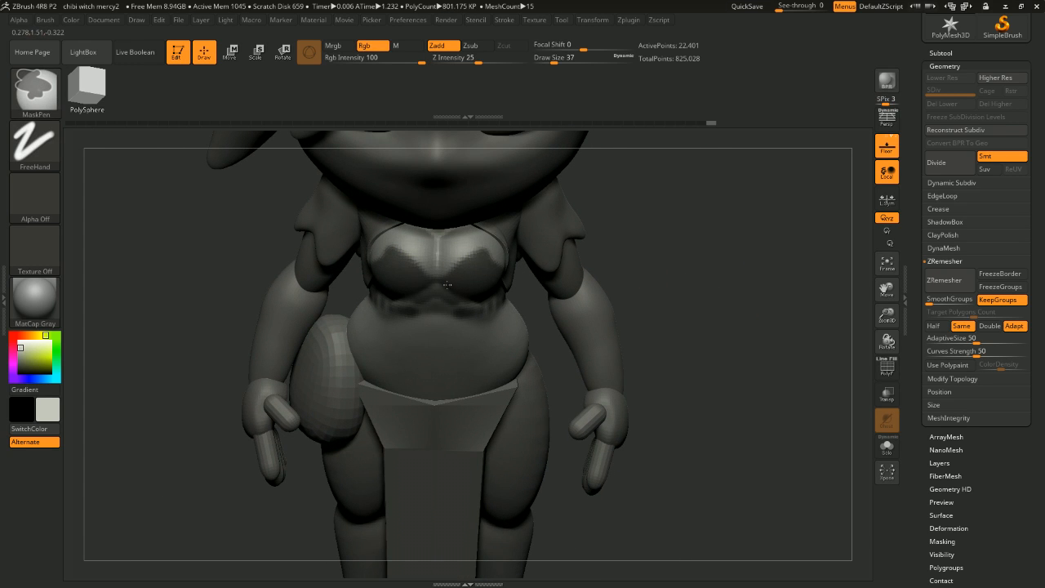
pyautogui.moveTo(533, 256); pyautogui.dragTo(504, 266, button='right')
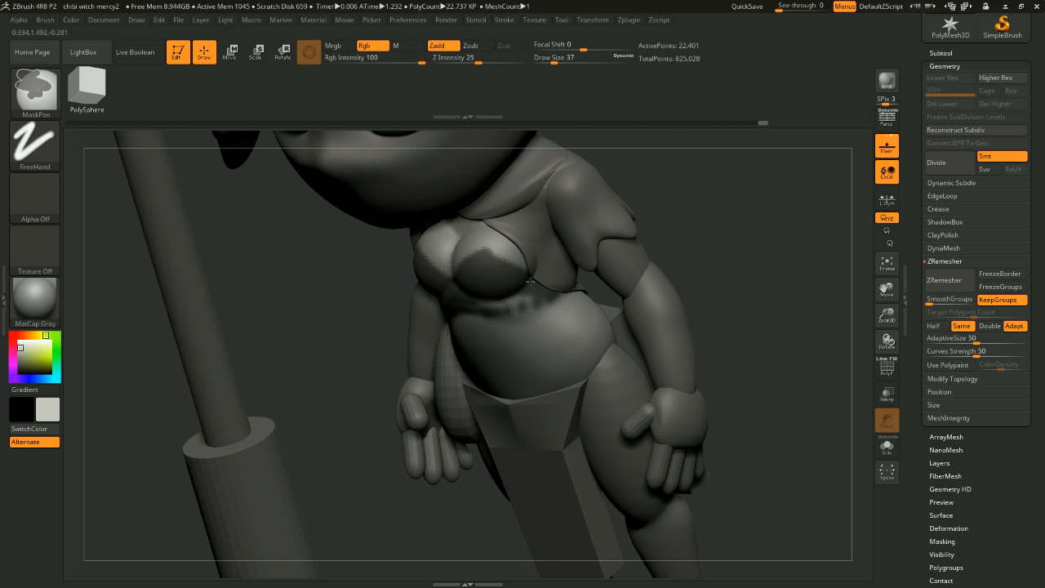
# Step: Reduce the brush size to 11 and extend the mask to a sharper point at the top of the bust
pyautogui.moveTo(693, 221)
pyautogui.mouseDown(button='right')
pyautogui.moveTo(749, 215)
pyautogui.moveTo(744, 232)
pyautogui.moveTo(705, 220)
pyautogui.moveTo(707, 246)
pyautogui.mouseUp(button='right')
pyautogui.rightClick(707, 247)
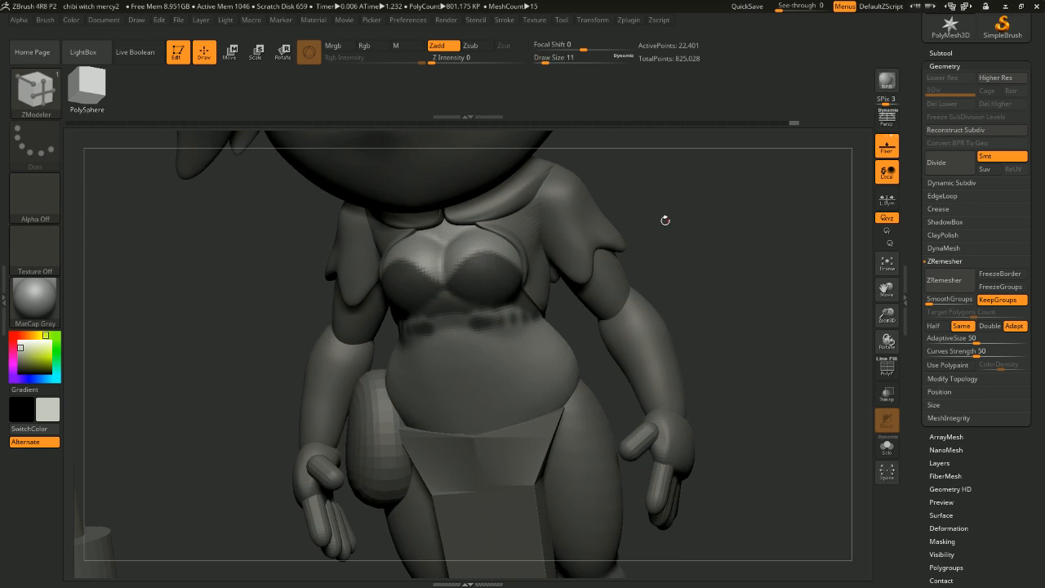
pyautogui.moveTo(665, 220); pyautogui.dragTo(625, 249, button='right')
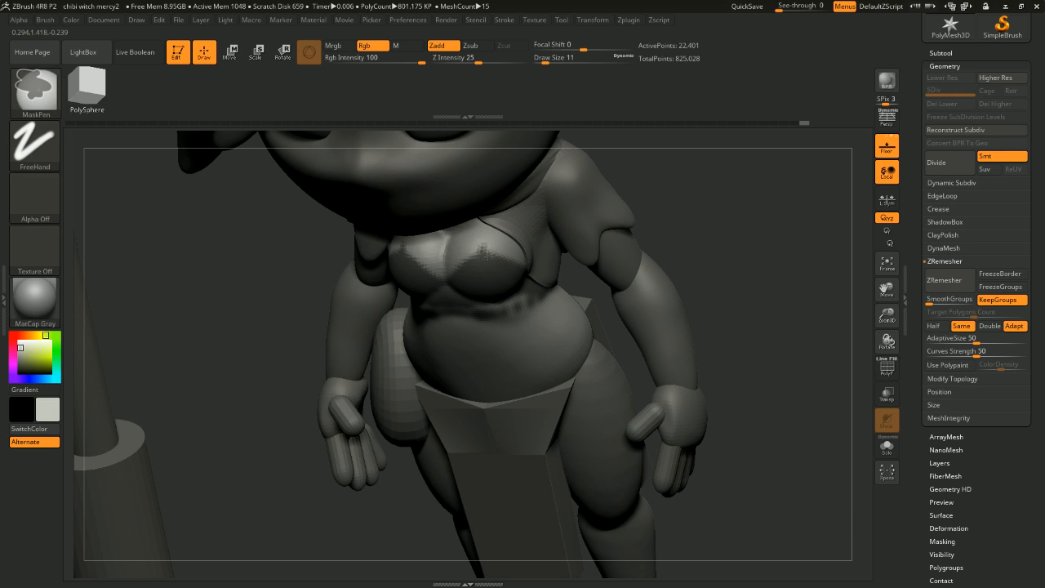
pyautogui.keyDown('ctrl'); pyautogui.moveTo(487, 247); pyautogui.dragTo(485, 259); pyautogui.keyUp('ctrl')
# Step: Enlarge the brush size to 132 and check the masked bust and rib area from the front
pyautogui.moveTo(673, 242)
pyautogui.mouseDown(button='right')
pyautogui.moveTo(748, 221)
pyautogui.moveTo(759, 235)
pyautogui.moveTo(749, 231)
pyautogui.mouseUp(button='right')
pyautogui.rightClick(750, 232)
pyautogui.click(763, 234)
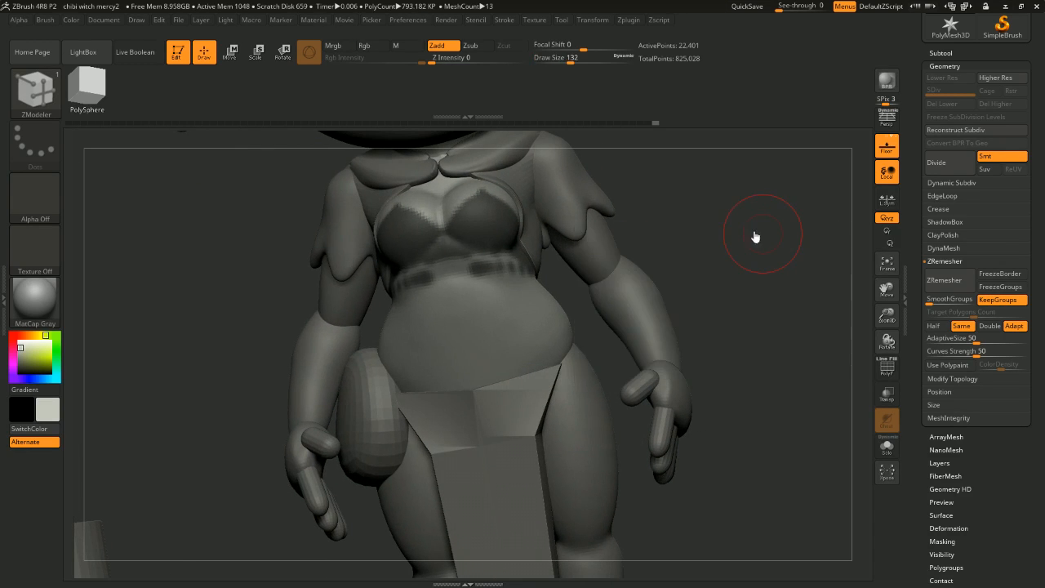
pyautogui.moveTo(716, 290)
pyautogui.keyDown('ctrl'); pyautogui.mouseDown(button='right')
pyautogui.moveTo(722, 254)
pyautogui.moveTo(723, 266)
pyautogui.moveTo(618, 273)
pyautogui.moveTo(735, 266)
pyautogui.moveTo(727, 263)
pyautogui.mouseUp(button='right'); pyautogui.keyUp('ctrl')
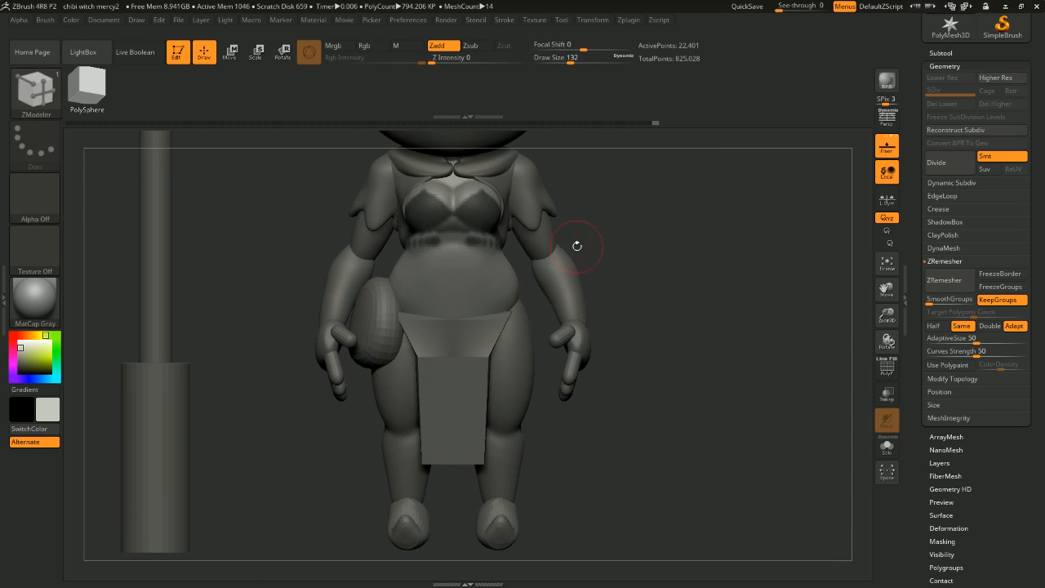
# Step: Mask the torso's whole belly down to the waist and extend the mask around the sides and lower back
pyautogui.moveTo(488, 254)
pyautogui.keyDown('ctrl'); pyautogui.mouseDown()
pyautogui.moveTo(407, 275)
pyautogui.moveTo(450, 310)
pyautogui.mouseUp(); pyautogui.keyUp('ctrl')
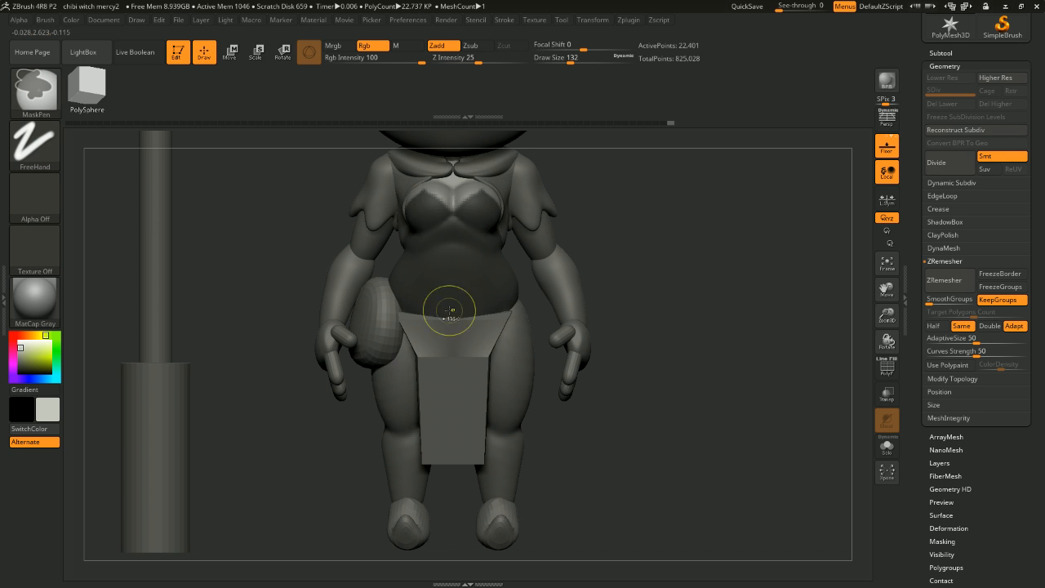
pyautogui.moveTo(546, 282)
pyautogui.mouseDown(button='right')
pyautogui.moveTo(723, 257)
pyautogui.moveTo(726, 247)
pyautogui.moveTo(747, 254)
pyautogui.mouseUp(button='right')
pyautogui.moveTo(693, 226); pyautogui.dragTo(776, 210, button='right')
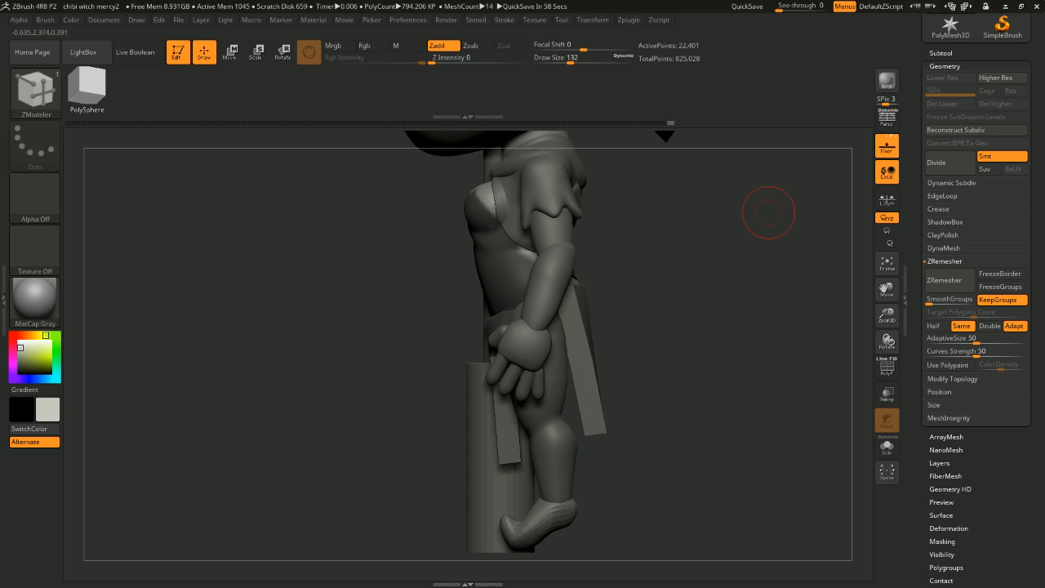
pyautogui.moveTo(669, 311); pyautogui.dragTo(570, 269, button='right')
pyautogui.moveTo(671, 259); pyautogui.dragTo(619, 254, button='right')
pyautogui.press('ctrl')
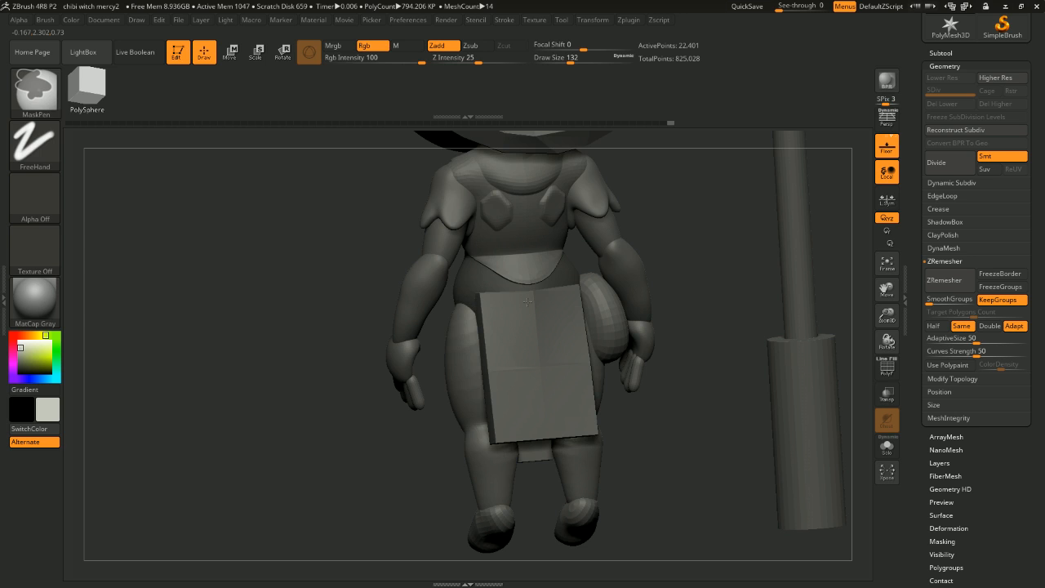
pyautogui.moveTo(671, 255)
pyautogui.mouseDown()
pyautogui.moveTo(752, 233)
pyautogui.moveTo(744, 225)
pyautogui.moveTo(773, 250)
pyautogui.moveTo(722, 264)
pyautogui.moveTo(761, 208)
pyautogui.moveTo(738, 278)
pyautogui.moveTo(714, 290)
pyautogui.moveTo(733, 282)
pyautogui.moveTo(724, 310)
pyautogui.moveTo(706, 300)
pyautogui.moveTo(717, 304)
pyautogui.mouseUp()
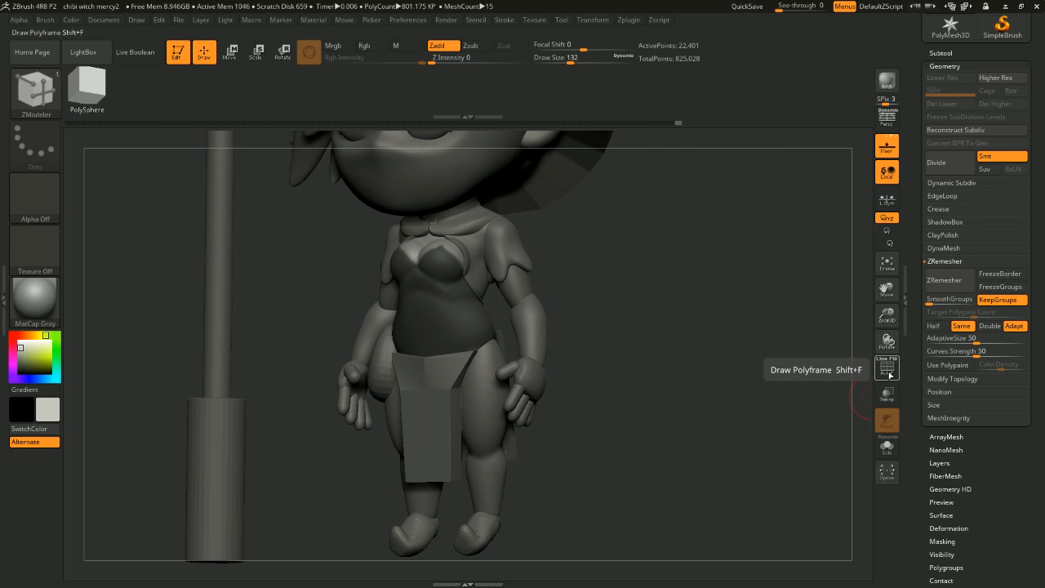
# Step: Isolate the torso to mask its remaining waist and back areas, and check the coverage with the full figure shown
pyautogui.click(893, 374)
pyautogui.click(887, 373)
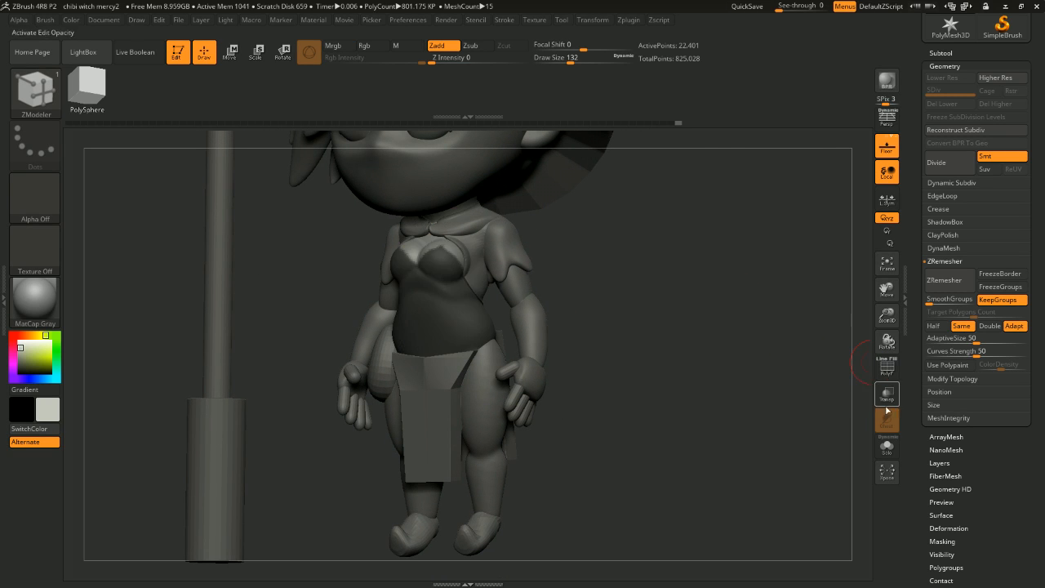
pyautogui.click(887, 446)
pyautogui.press('ctrl')
pyautogui.moveTo(567, 319)
pyautogui.keyDown('ctrl'); pyautogui.mouseDown()
pyautogui.moveTo(385, 452)
pyautogui.moveTo(612, 390)
pyautogui.moveTo(673, 357)
pyautogui.moveTo(587, 360)
pyautogui.moveTo(822, 352)
pyautogui.moveTo(800, 310)
pyautogui.moveTo(746, 315)
pyautogui.mouseUp(); pyautogui.keyUp('ctrl')
pyautogui.click(887, 446)
pyautogui.press('ctrl')
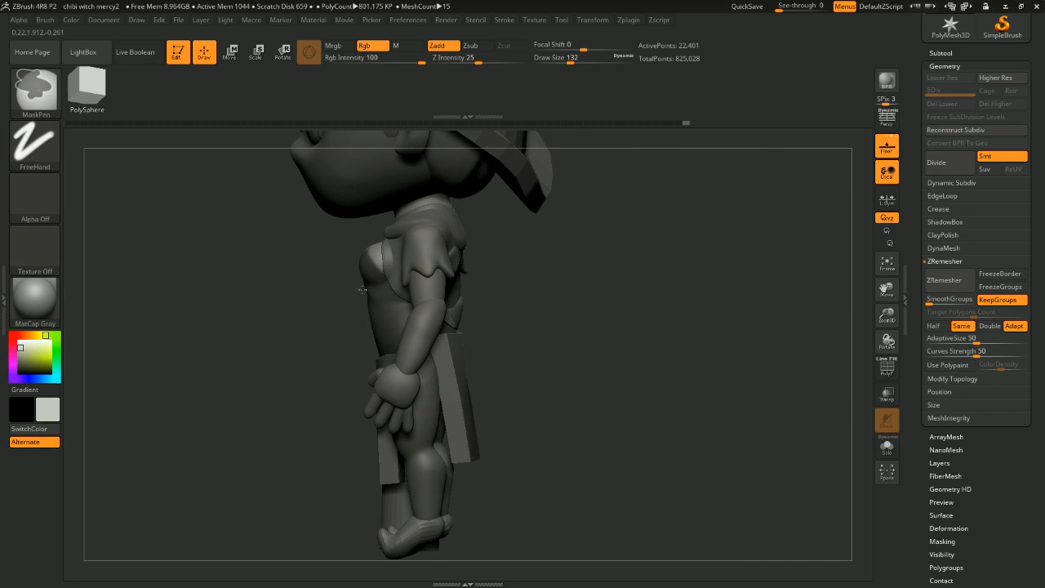
pyautogui.moveTo(417, 323); pyautogui.dragTo(485, 322, button='right')
pyautogui.press('ctrl')
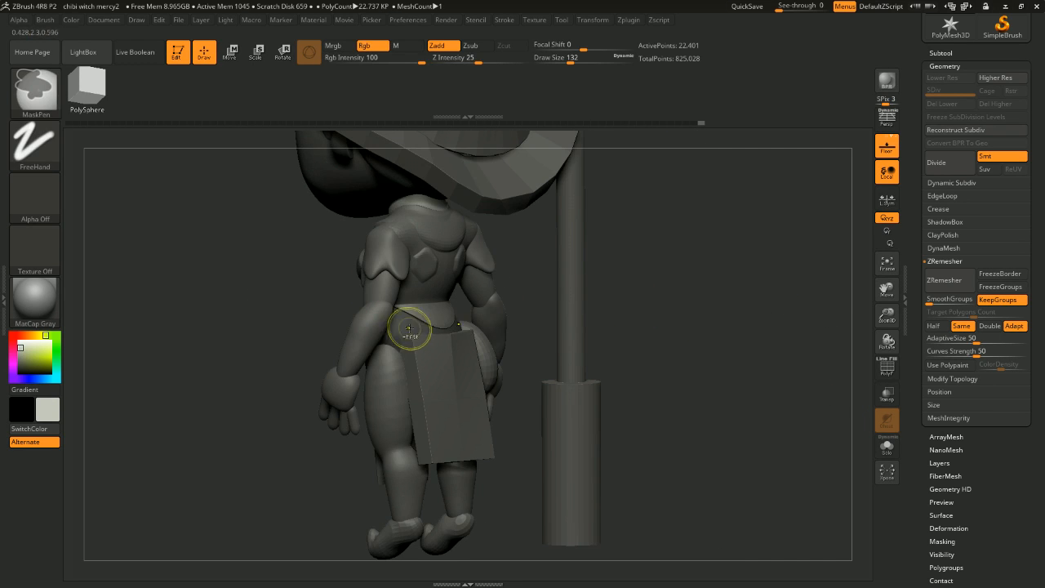
pyautogui.moveTo(411, 330)
pyautogui.mouseDown(button='right')
pyautogui.moveTo(521, 286)
pyautogui.moveTo(696, 247)
pyautogui.moveTo(724, 285)
pyautogui.moveTo(685, 292)
pyautogui.mouseUp(button='right')
pyautogui.moveTo(643, 283)
pyautogui.mouseDown()
pyautogui.moveTo(541, 299)
pyautogui.moveTo(647, 271)
pyautogui.moveTo(735, 332)
pyautogui.moveTo(723, 325)
pyautogui.moveTo(756, 322)
pyautogui.moveTo(698, 309)
pyautogui.mouseUp()
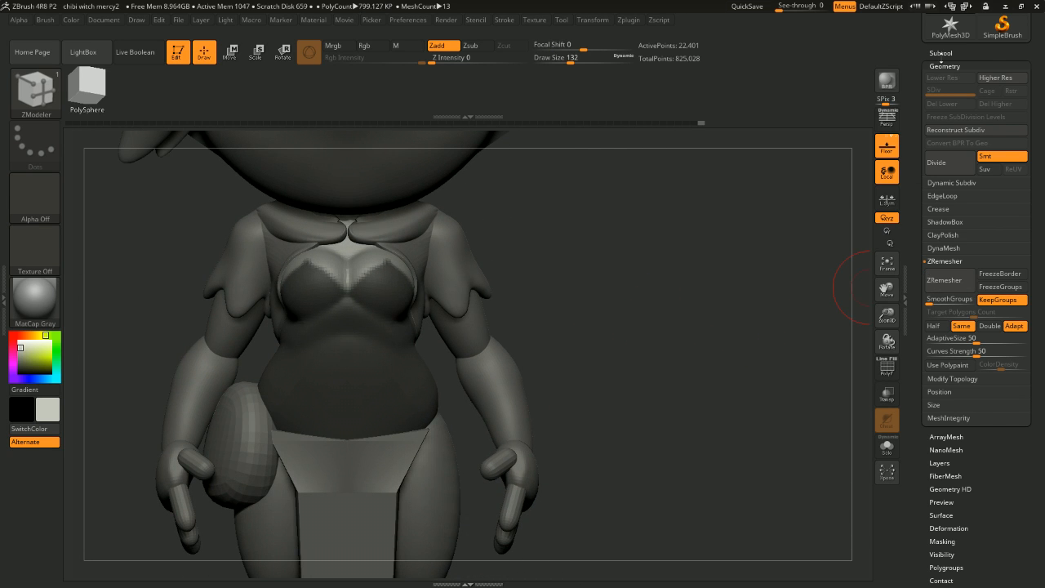
# Step: Extract the masked torso area at 0.0025 thickness and accept it as a new subtool
pyautogui.click(941, 53)
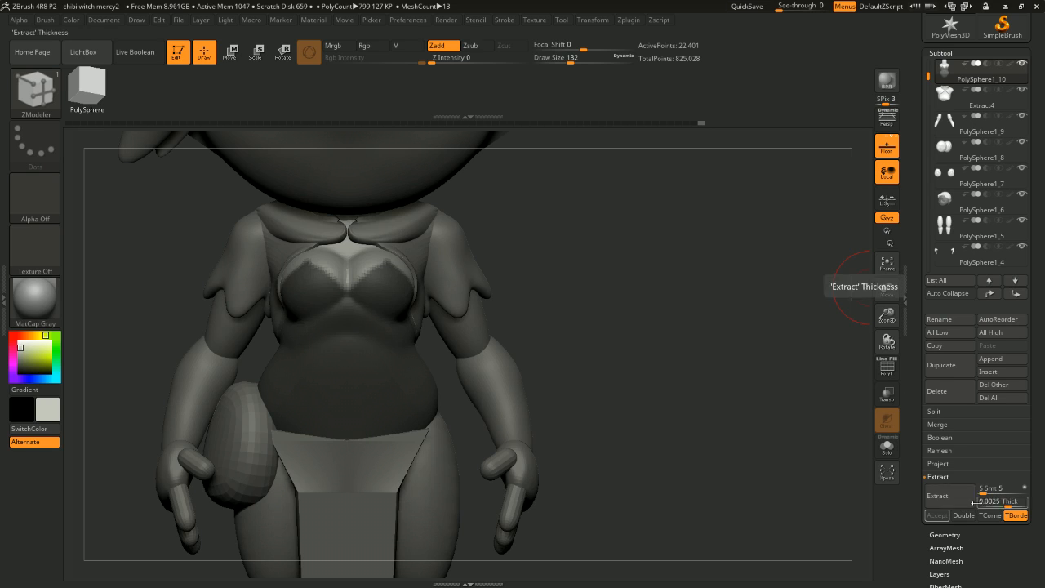
pyautogui.click(939, 496)
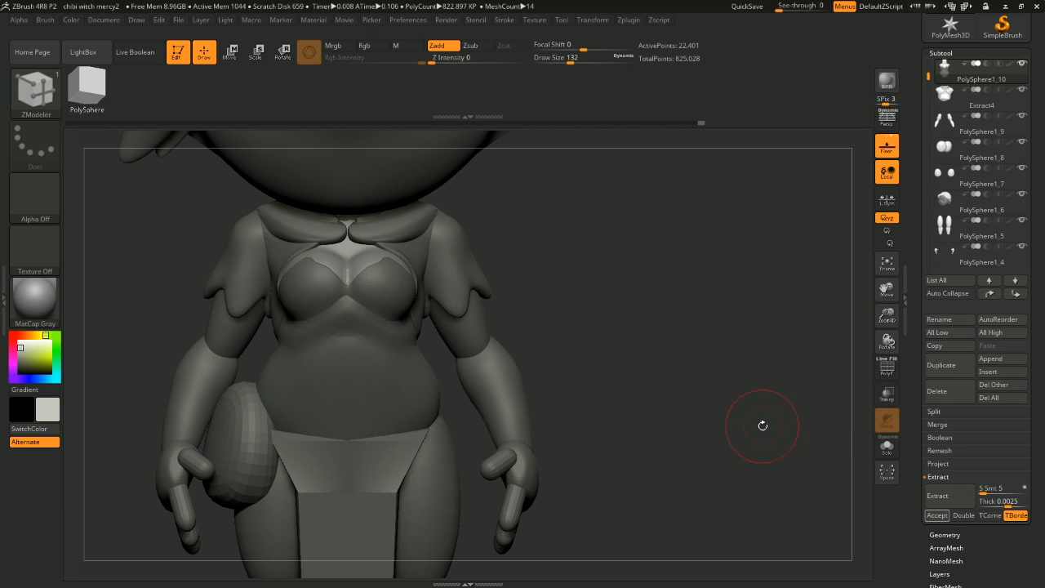
pyautogui.click(937, 515)
# Step: Select the ZModeler brush and examine the extracted top's fit on the body from the side, front and above
pyautogui.moveTo(840, 434)
pyautogui.mouseDown()
pyautogui.moveTo(693, 381)
pyautogui.moveTo(712, 361)
pyautogui.moveTo(785, 352)
pyautogui.mouseUp()
pyautogui.press('b')
pyautogui.press('z')
pyautogui.press('m')
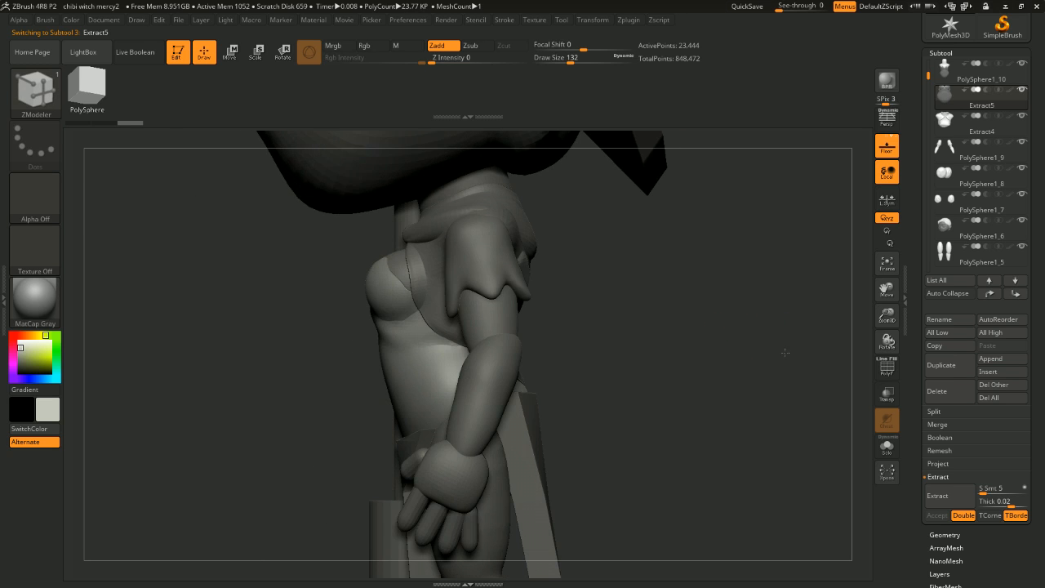
pyautogui.moveTo(740, 419); pyautogui.dragTo(762, 401)
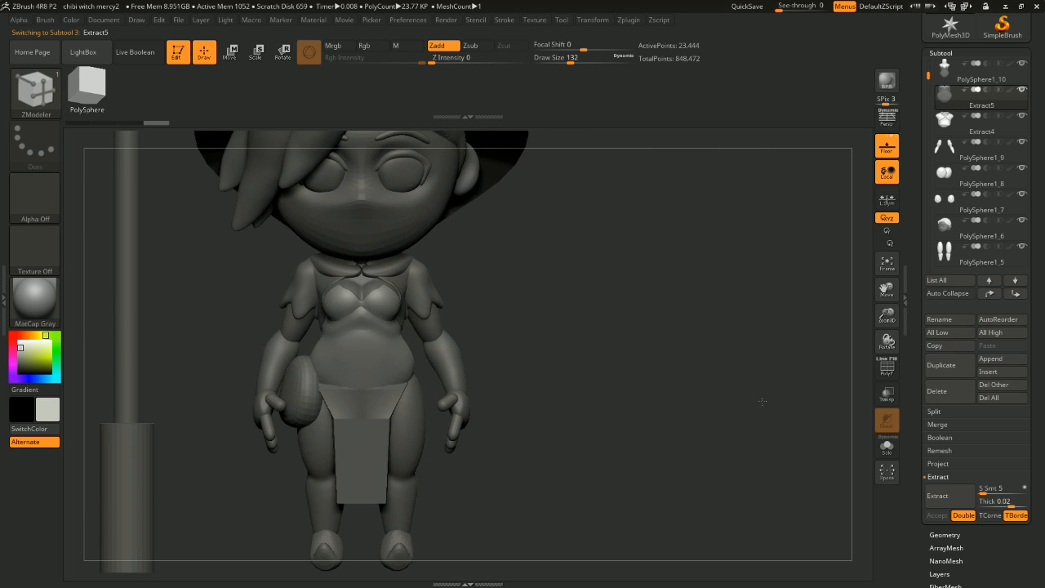
pyautogui.keyDown('alt'); pyautogui.moveTo(645, 295); pyautogui.dragTo(637, 307); pyautogui.keyUp('alt')
pyautogui.moveTo(625, 247); pyautogui.dragTo(605, 255)
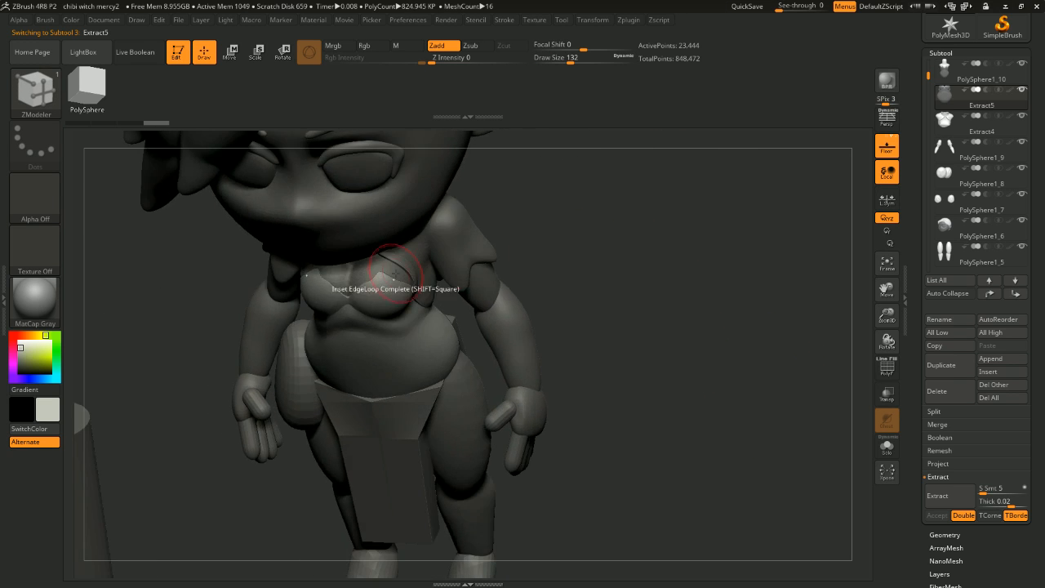
pyautogui.moveTo(380, 289); pyautogui.dragTo(424, 264, button='right')
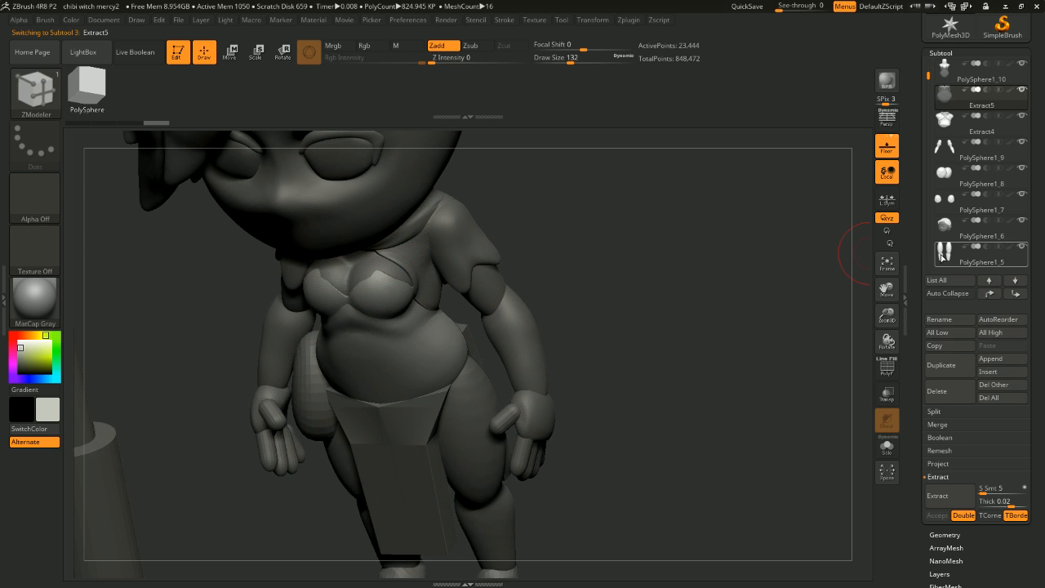
# Step: Open the ZRemesher settings for the extracted top
pyautogui.scroll(-3, 931, 395)
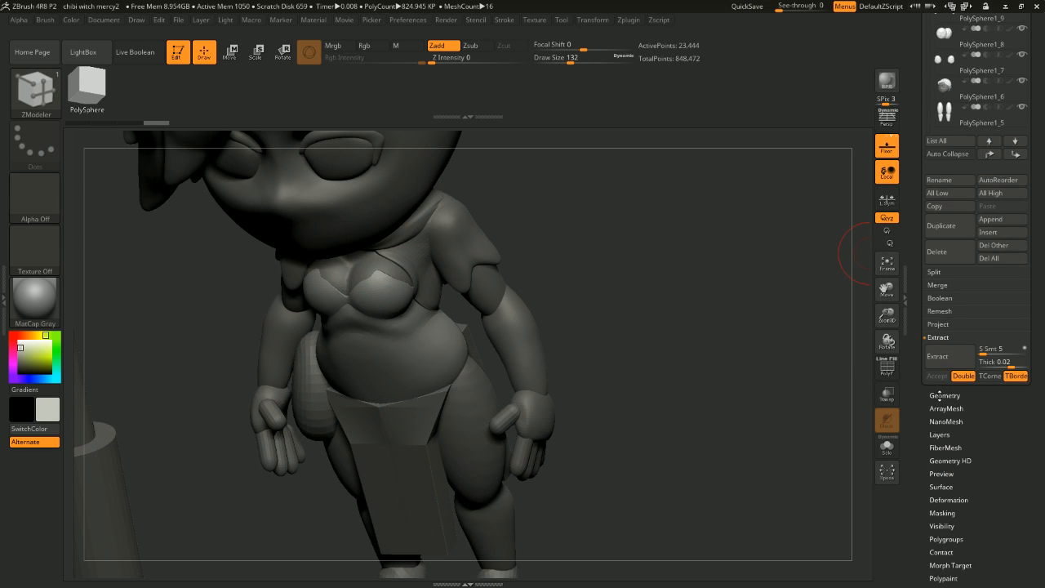
pyautogui.click(931, 394)
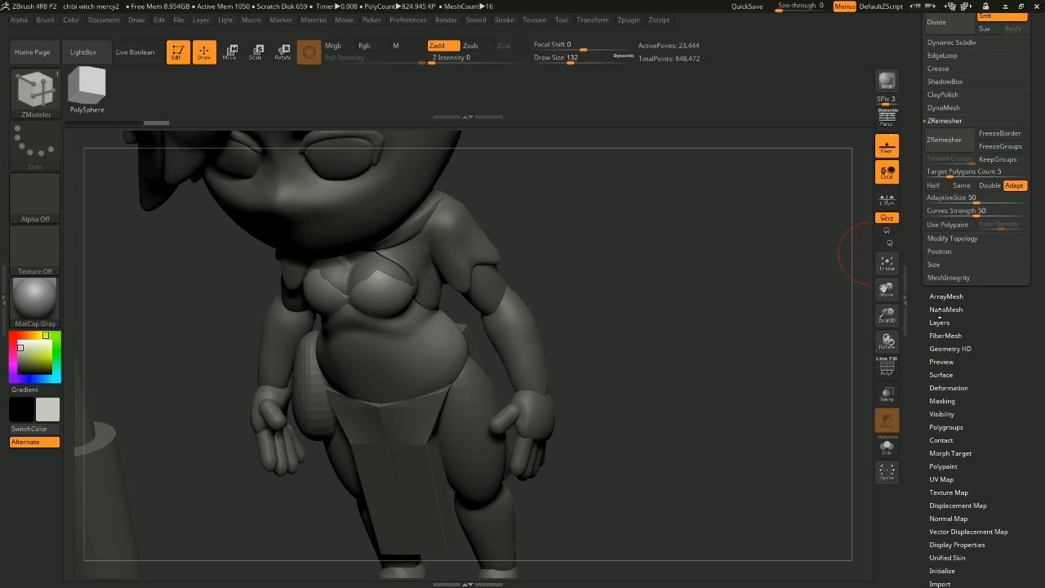
# Step: Remesh the bodice with ZRemesher at half density, keeping its polygroups
pyautogui.click(1003, 159)
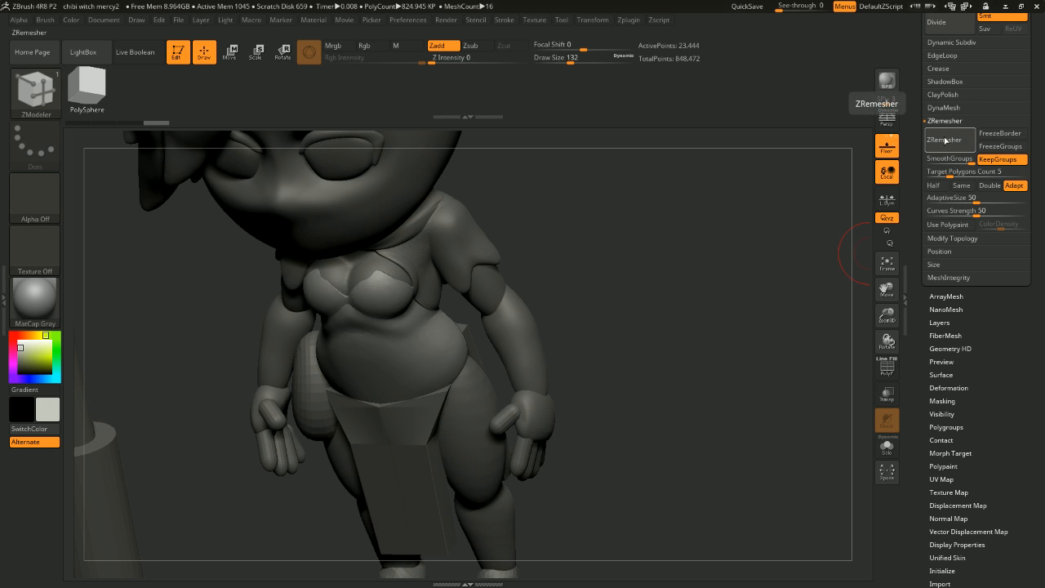
pyautogui.click(934, 186)
pyautogui.click(945, 139)
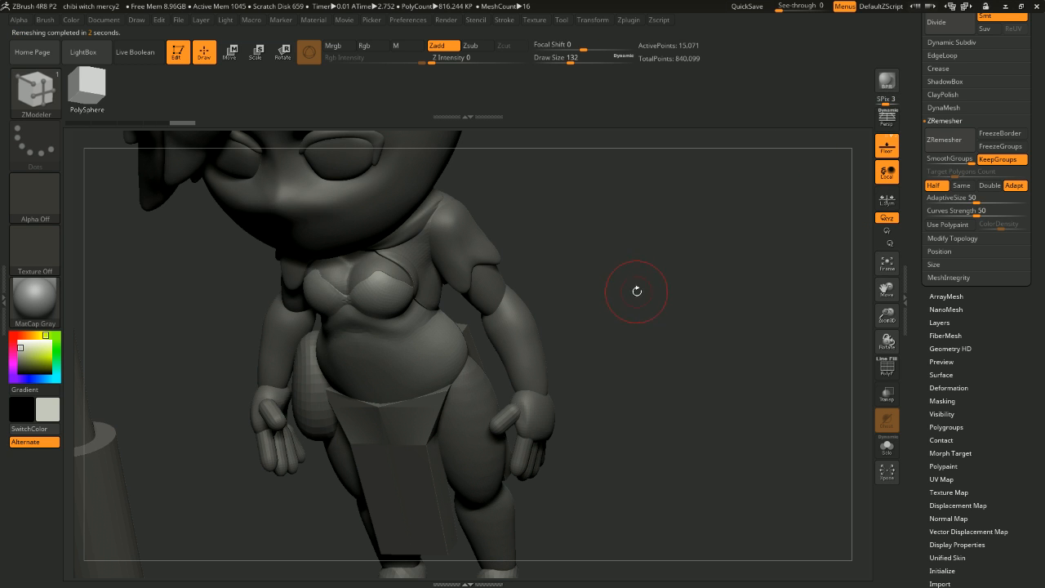
# Step: Reshape the upper edges of the bodice's bust cups symmetrically using the Move brush at draw size 56
pyautogui.moveTo(637, 290)
pyautogui.keyDown('shift'); pyautogui.mouseDown()
pyautogui.moveTo(665, 247)
pyautogui.moveTo(670, 292)
pyautogui.moveTo(712, 241)
pyautogui.moveTo(726, 268)
pyautogui.moveTo(716, 302)
pyautogui.moveTo(740, 277)
pyautogui.moveTo(662, 246)
pyautogui.moveTo(645, 212)
pyautogui.moveTo(642, 236)
pyautogui.moveTo(684, 235)
pyautogui.mouseUp(); pyautogui.keyUp('shift')
pyautogui.press('space')
pyautogui.press('b')
pyautogui.press('m')
pyautogui.press('v')
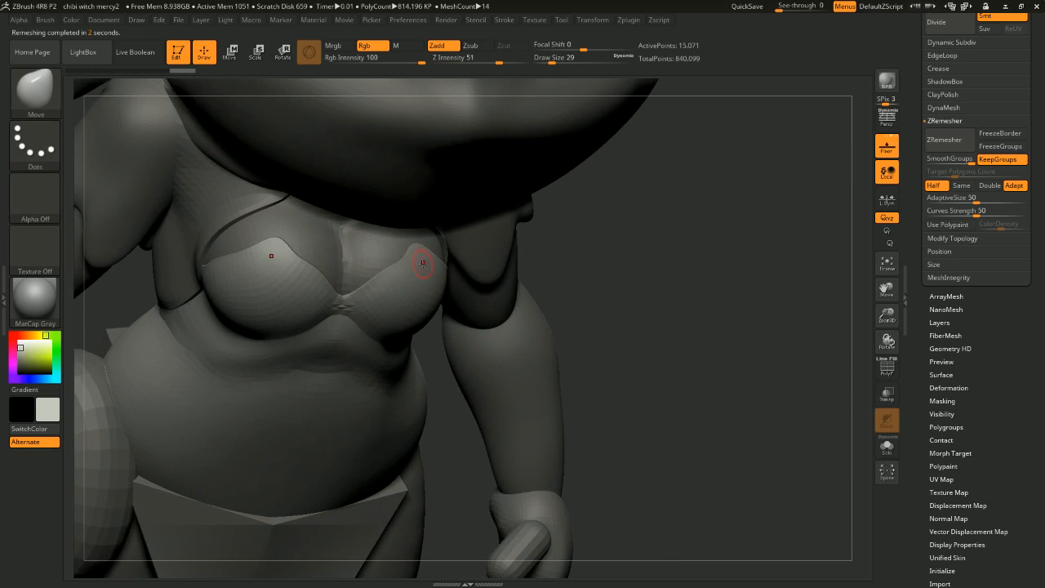
pyautogui.moveTo(572, 253); pyautogui.dragTo(488, 246)
pyautogui.press('space')
pyautogui.moveTo(384, 254); pyautogui.dragTo(392, 253)
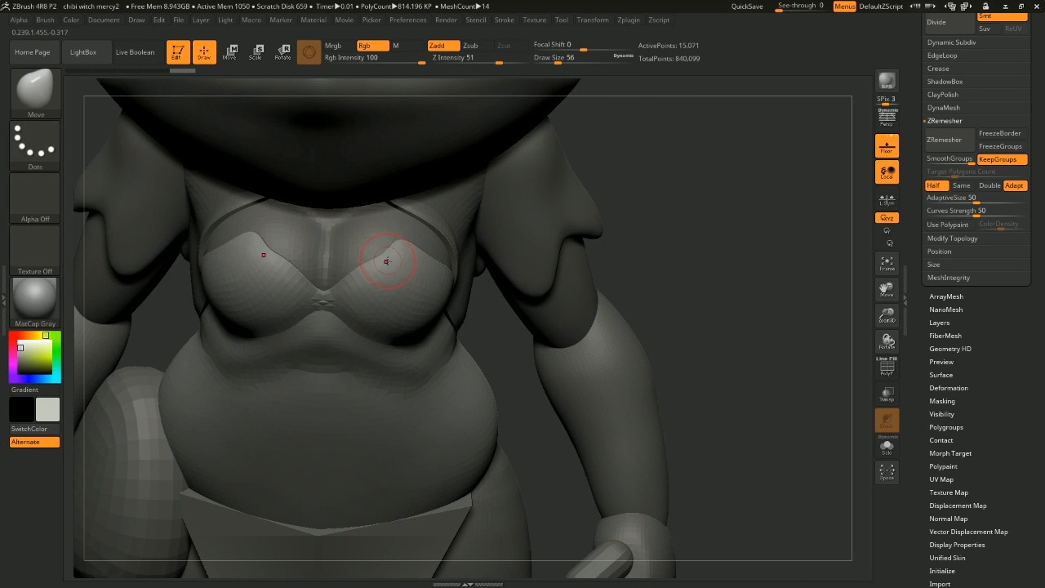
pyautogui.moveTo(688, 263); pyautogui.dragTo(444, 265)
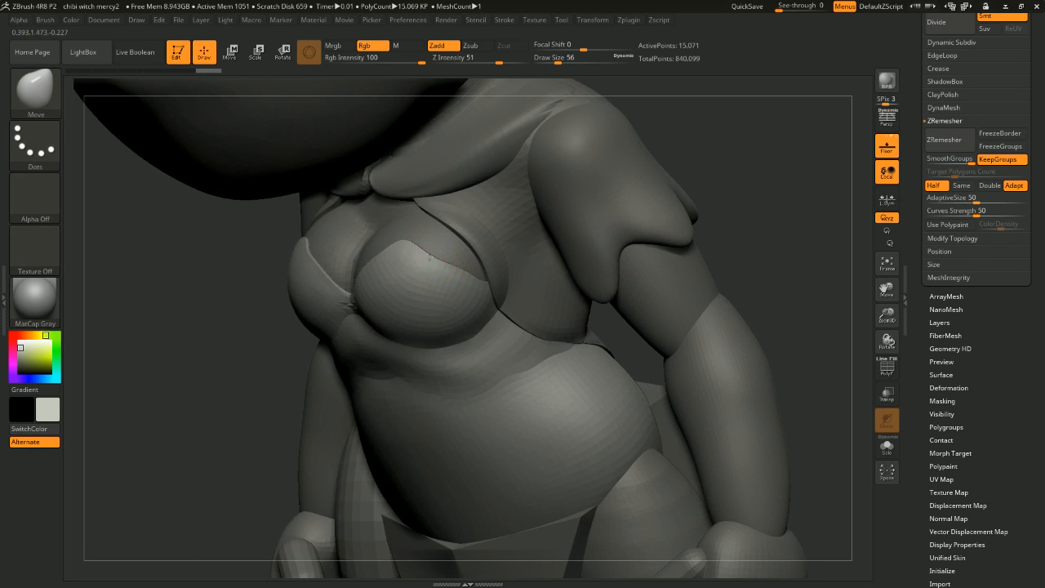
pyautogui.keyDown('shift'); pyautogui.moveTo(793, 241); pyautogui.dragTo(671, 282); pyautogui.keyUp('shift')
# Step: Select the skirt's back panel and mask its upper half
pyautogui.keyDown('alt'); pyautogui.click(504, 288); pyautogui.keyUp('alt')
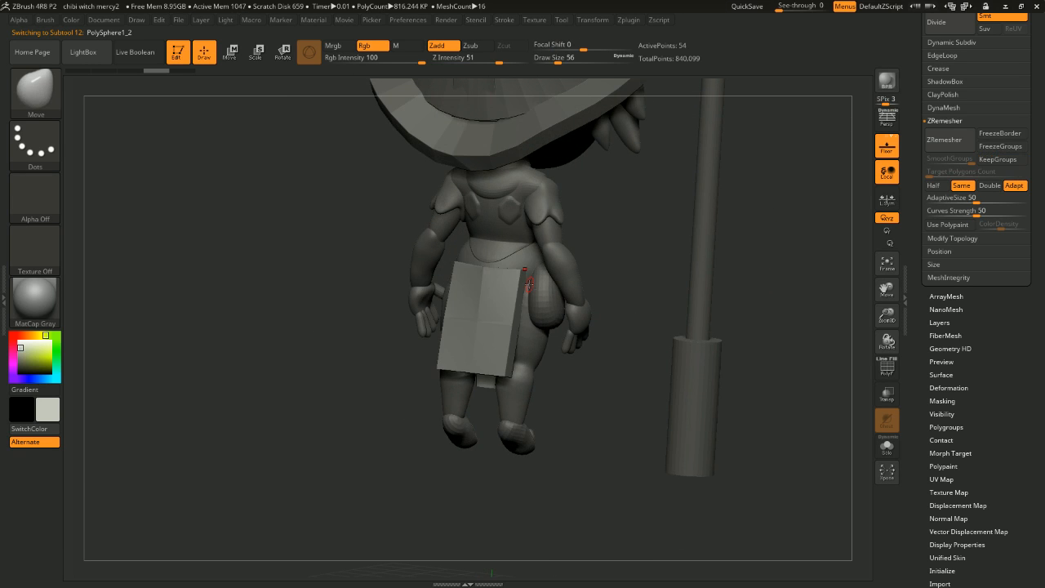
pyautogui.keyDown('shift'); pyautogui.moveTo(638, 246); pyautogui.dragTo(735, 259); pyautogui.keyUp('shift')
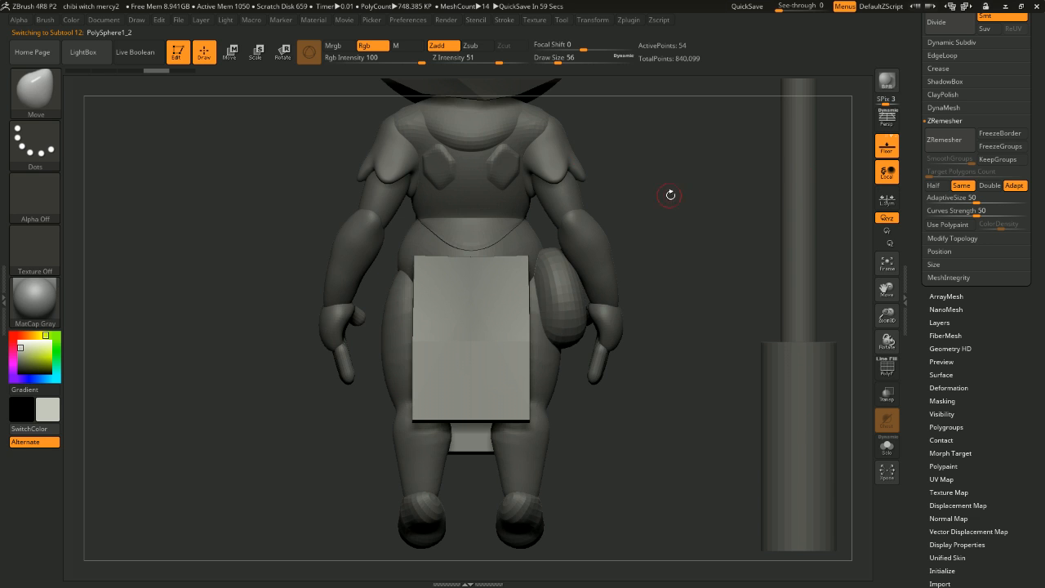
pyautogui.moveTo(682, 183); pyautogui.dragTo(458, 400)
pyautogui.moveTo(685, 276); pyautogui.dragTo(591, 204)
pyautogui.keyDown('alt'); pyautogui.click(591, 204); pyautogui.keyUp('alt')
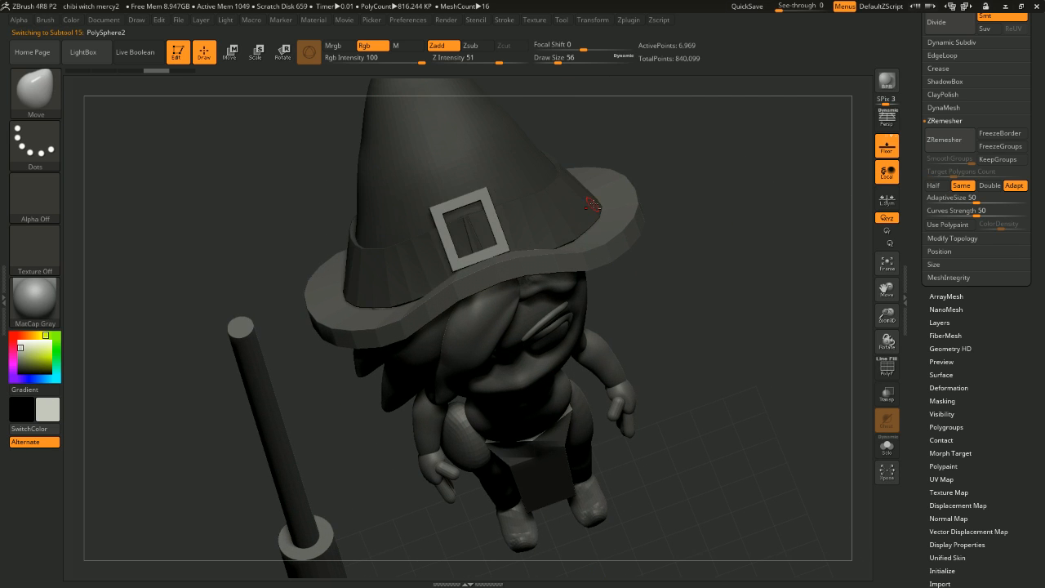
pyautogui.moveTo(696, 245); pyautogui.dragTo(629, 242)
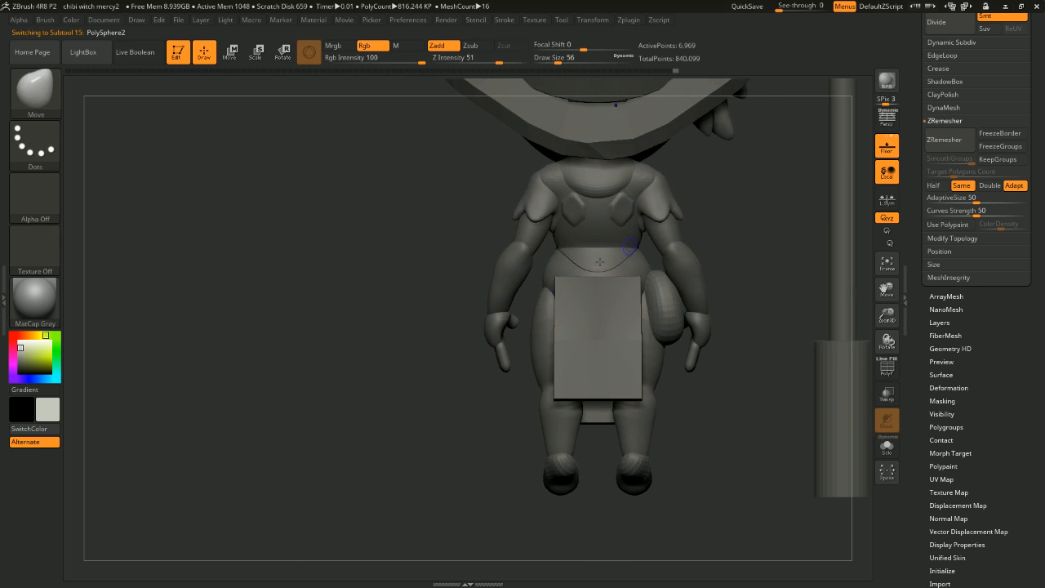
pyautogui.keyDown('alt'); pyautogui.click(594, 327); pyautogui.keyUp('alt')
pyautogui.keyDown('alt'); pyautogui.moveTo(758, 225); pyautogui.dragTo(681, 230); pyautogui.keyUp('alt')
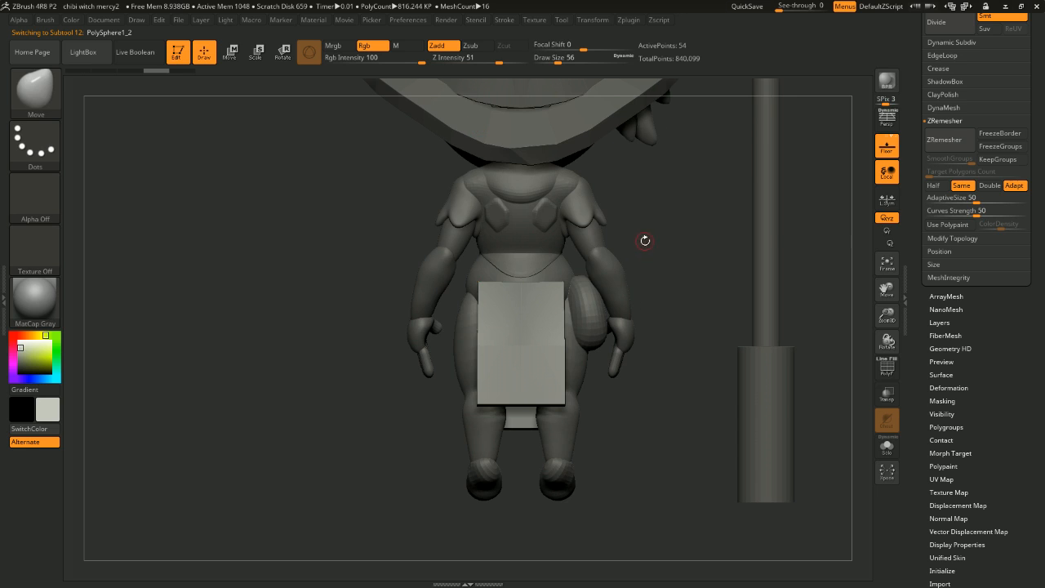
pyautogui.press('ctrl')
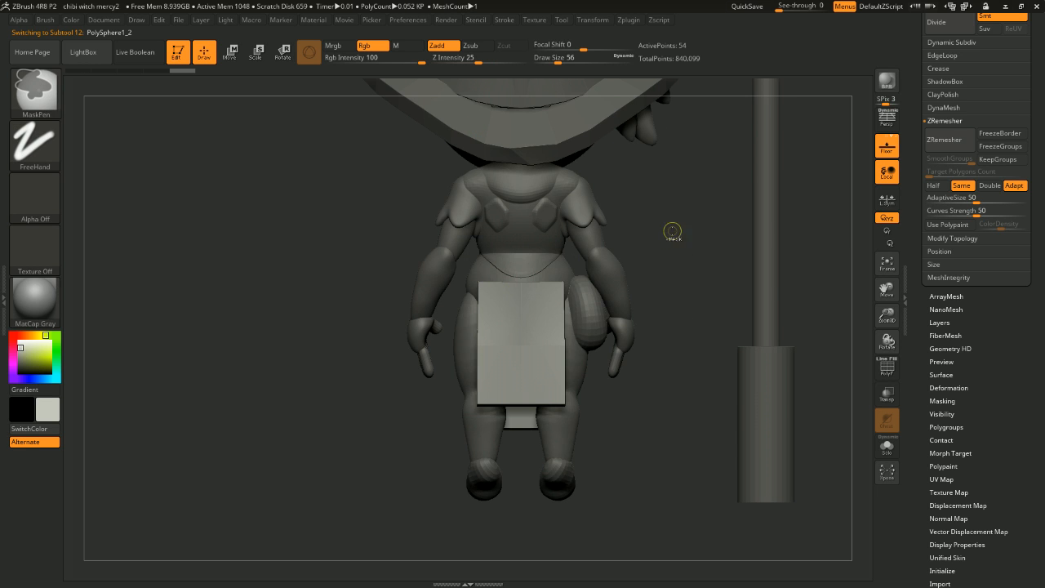
pyautogui.keyDown('ctrl'); pyautogui.moveTo(682, 231); pyautogui.dragTo(547, 317); pyautogui.keyUp('ctrl')
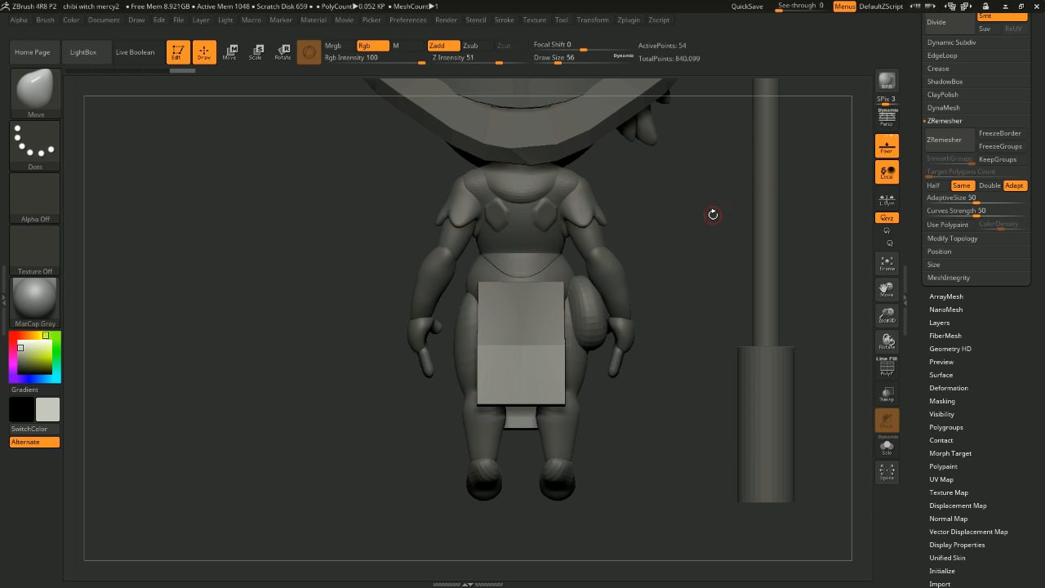
pyautogui.moveTo(686, 190); pyautogui.dragTo(713, 236)
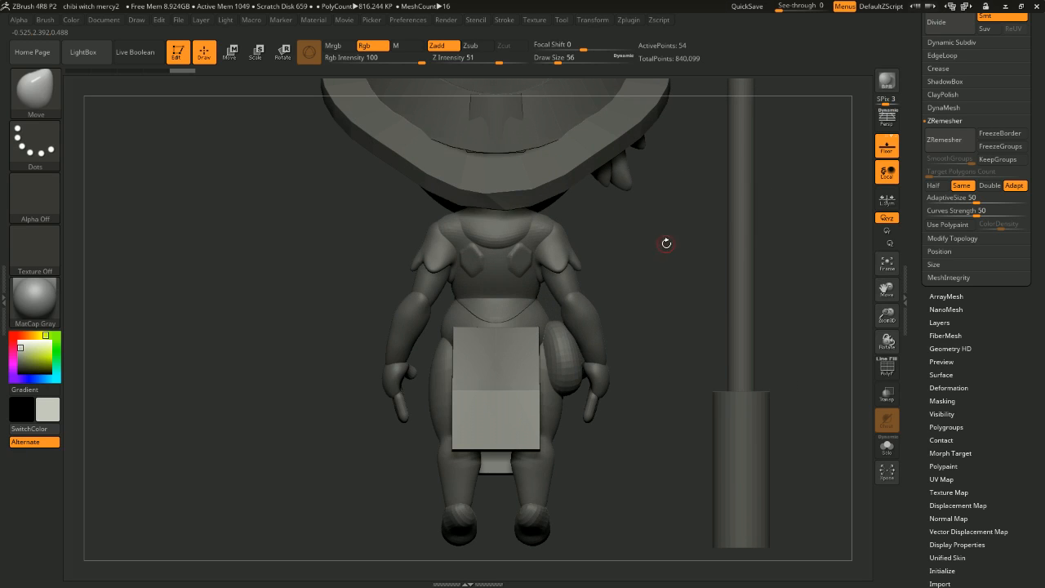
pyautogui.moveTo(621, 273); pyautogui.dragTo(428, 356)
pyautogui.hotkey('ctrl', 'z')
# Step: Shape the upper part of the back skirt panel around the hips using a large Move brush
pyautogui.moveTo(695, 269); pyautogui.dragTo(648, 269)
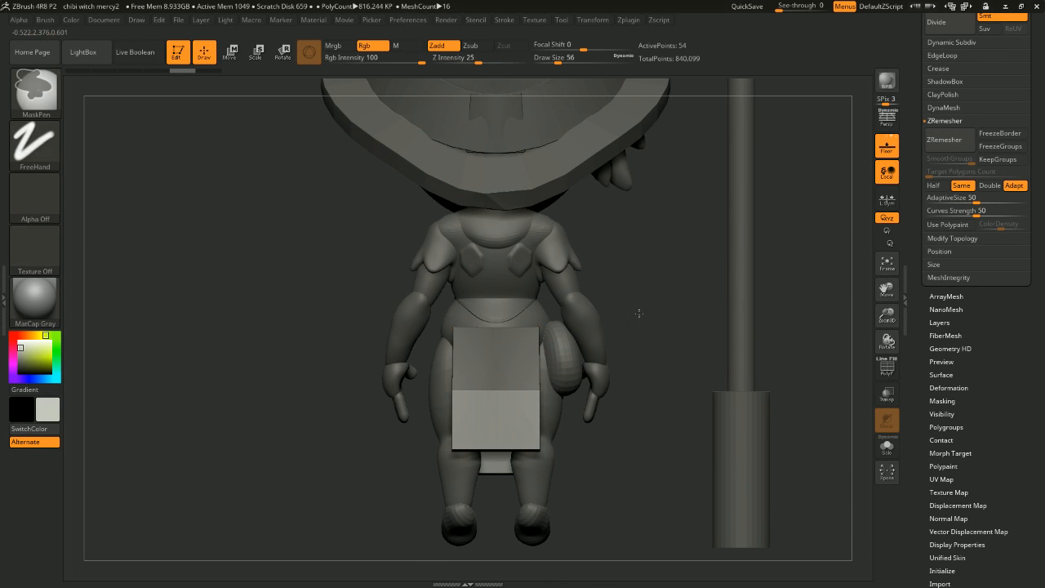
pyautogui.moveTo(639, 313)
pyautogui.mouseDown()
pyautogui.moveTo(662, 250)
pyautogui.moveTo(681, 254)
pyautogui.mouseUp()
pyautogui.press('b')
pyautogui.press('m')
pyautogui.press('v')
pyautogui.press('space')
pyautogui.moveTo(683, 255); pyautogui.dragTo(696, 253)
pyautogui.press('space')
pyautogui.moveTo(696, 252)
pyautogui.mouseDown()
pyautogui.moveTo(714, 254)
pyautogui.moveTo(677, 236)
pyautogui.moveTo(590, 270)
pyautogui.mouseUp()
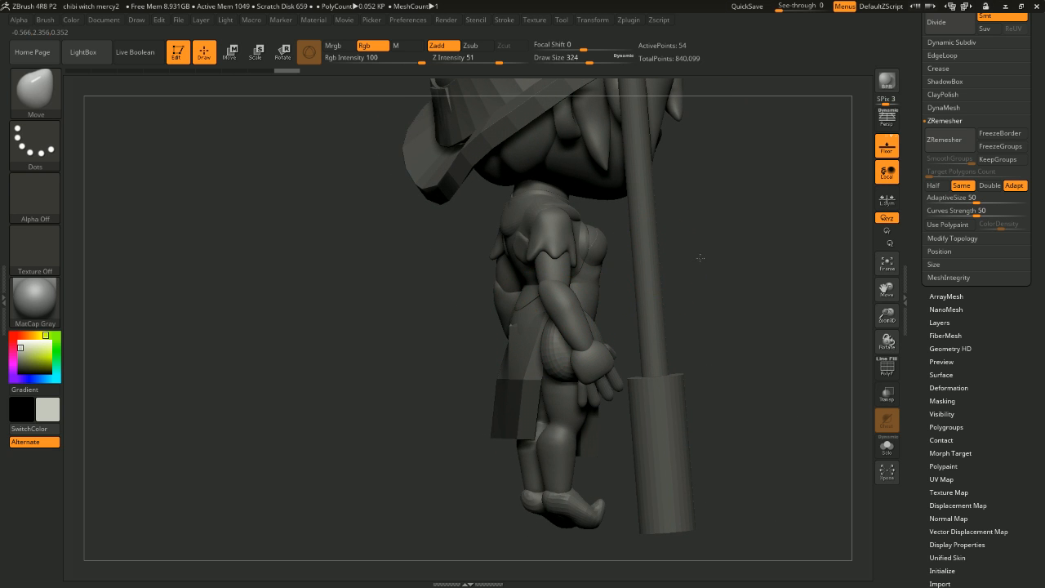
pyautogui.moveTo(700, 257); pyautogui.dragTo(649, 240)
pyautogui.press('space')
# Step: Examine the back skirt panel's polygons in polyframe display and check the figure from the side and front
pyautogui.click(887, 396)
pyautogui.click(888, 398)
pyautogui.click(887, 369)
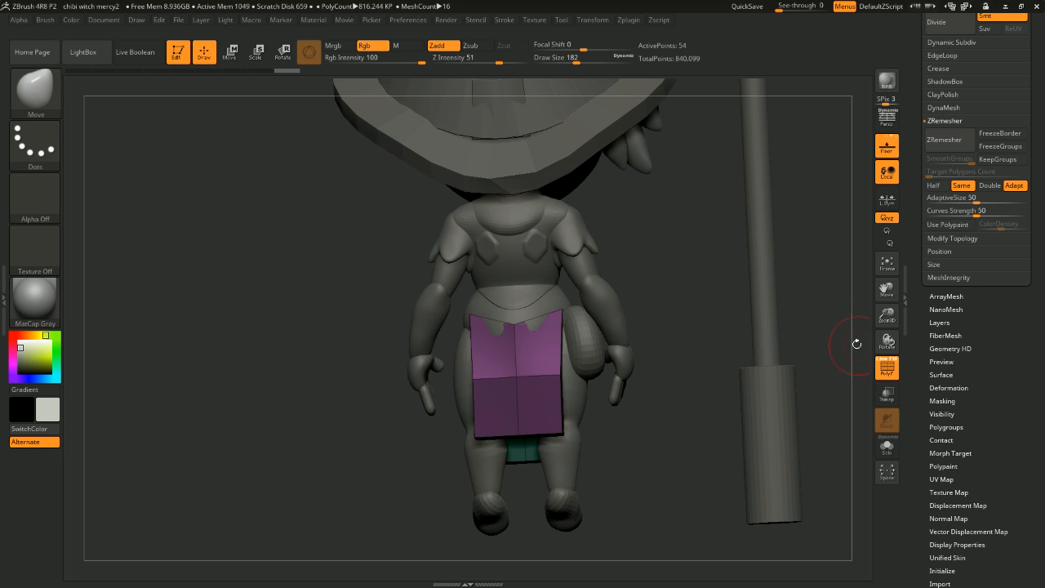
pyautogui.moveTo(811, 277); pyautogui.dragTo(751, 234)
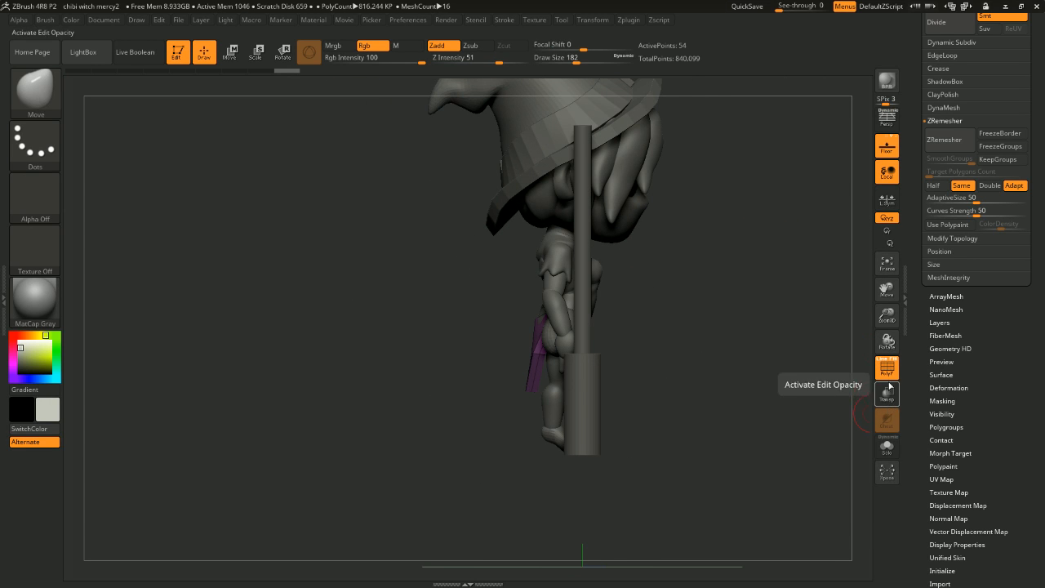
pyautogui.click(887, 370)
pyautogui.moveTo(770, 287)
pyautogui.keyDown('shift'); pyautogui.mouseDown()
pyautogui.moveTo(756, 240)
pyautogui.moveTo(776, 286)
pyautogui.mouseUp(); pyautogui.keyUp('shift')
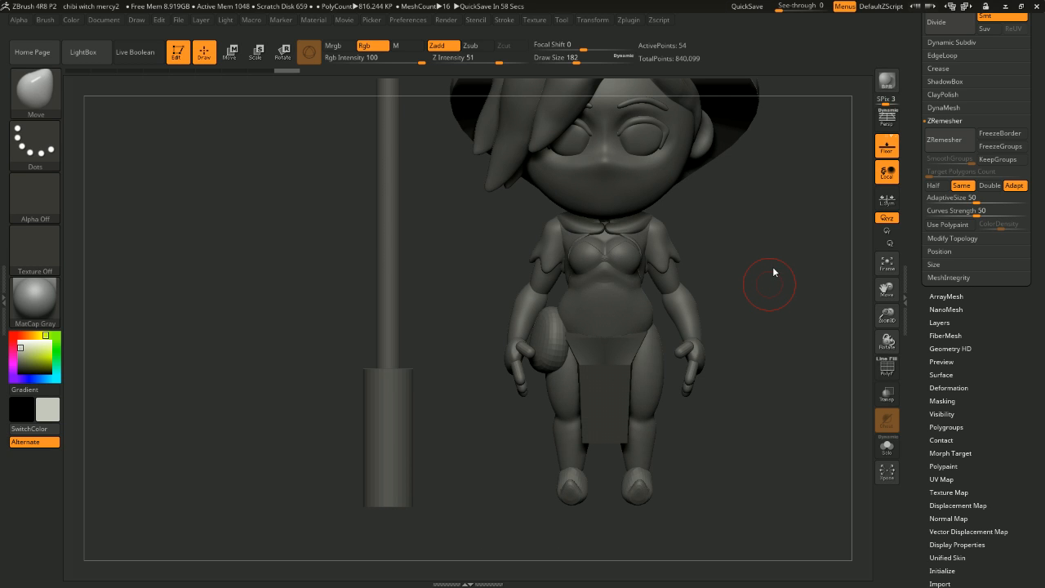
pyautogui.moveTo(691, 146); pyautogui.dragTo(669, 195)
pyautogui.moveTo(773, 272); pyautogui.dragTo(825, 304)
# Step: Select the open vest piece Extract4, set the draw size to 128, and isolate the vest in Solo mode
pyautogui.keyDown('alt'); pyautogui.click(579, 315); pyautogui.keyUp('alt')
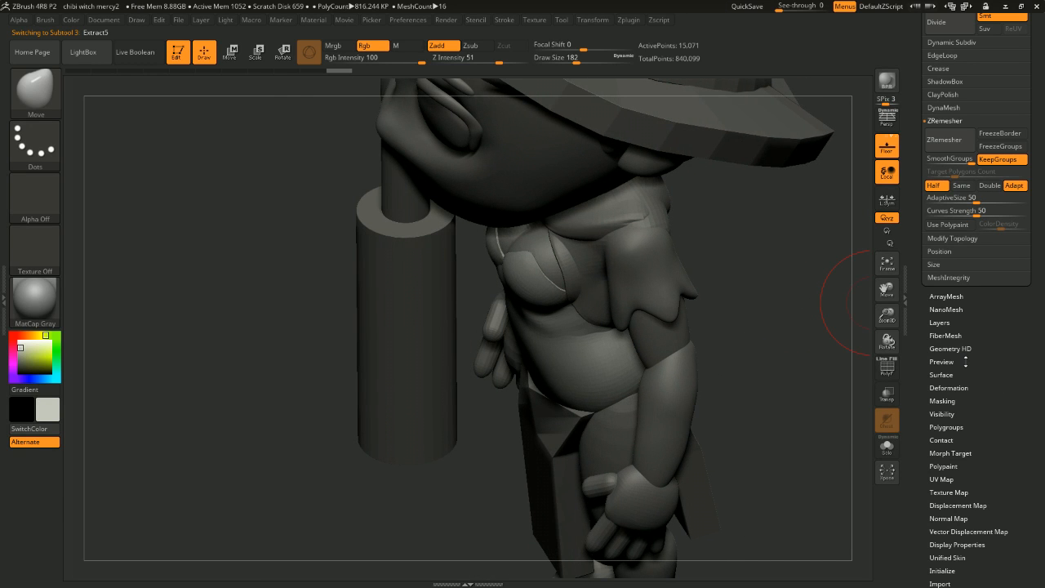
pyautogui.moveTo(1043, 392); pyautogui.dragTo(1042, 301)
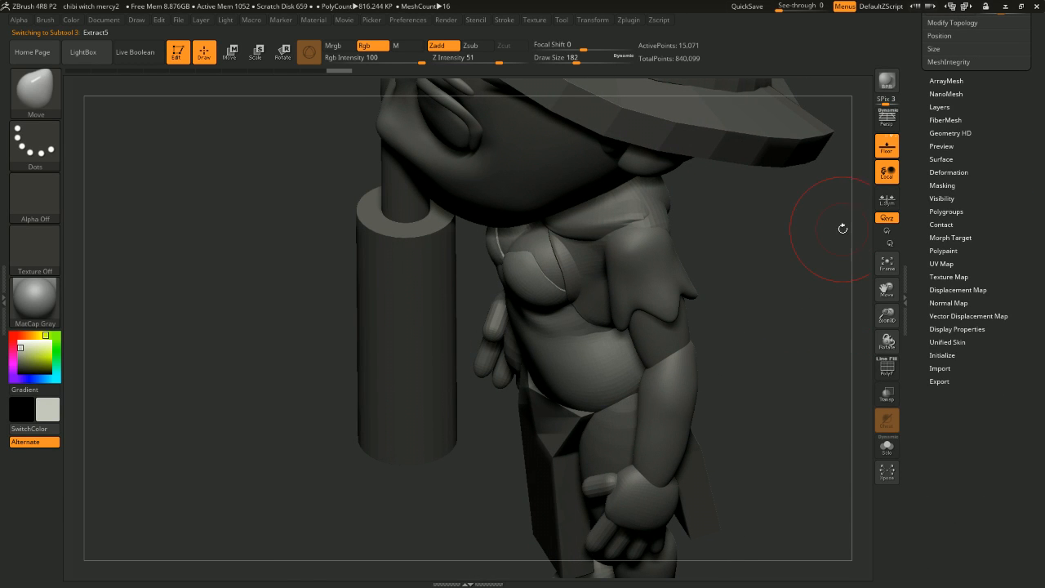
pyautogui.moveTo(721, 269); pyautogui.dragTo(820, 177)
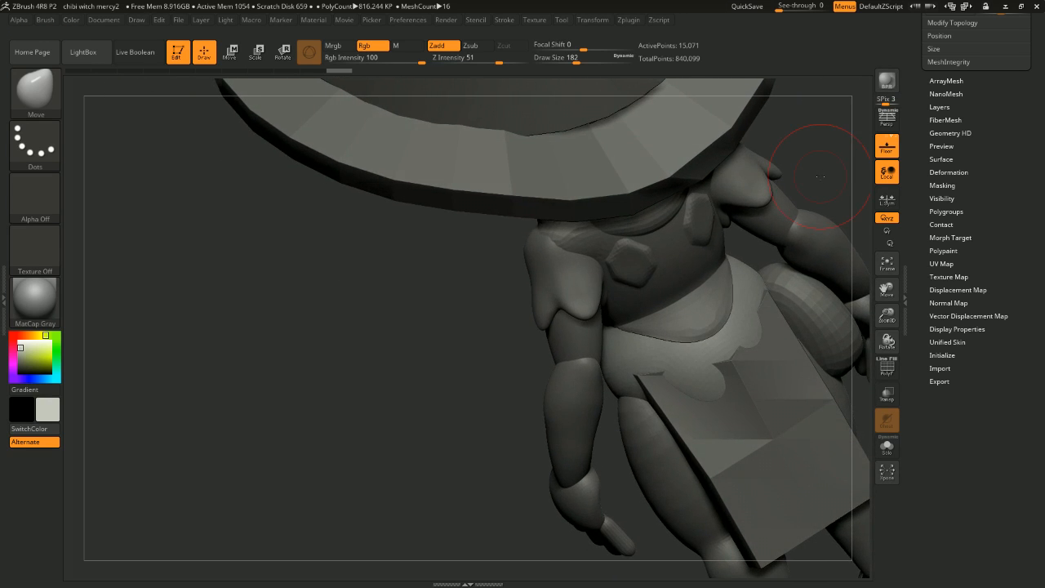
pyautogui.moveTo(430, 364); pyautogui.dragTo(408, 333)
pyautogui.keyDown('alt'); pyautogui.click(707, 278); pyautogui.keyUp('alt')
pyautogui.keyDown('alt'); pyautogui.moveTo(816, 229); pyautogui.dragTo(727, 224); pyautogui.keyUp('alt')
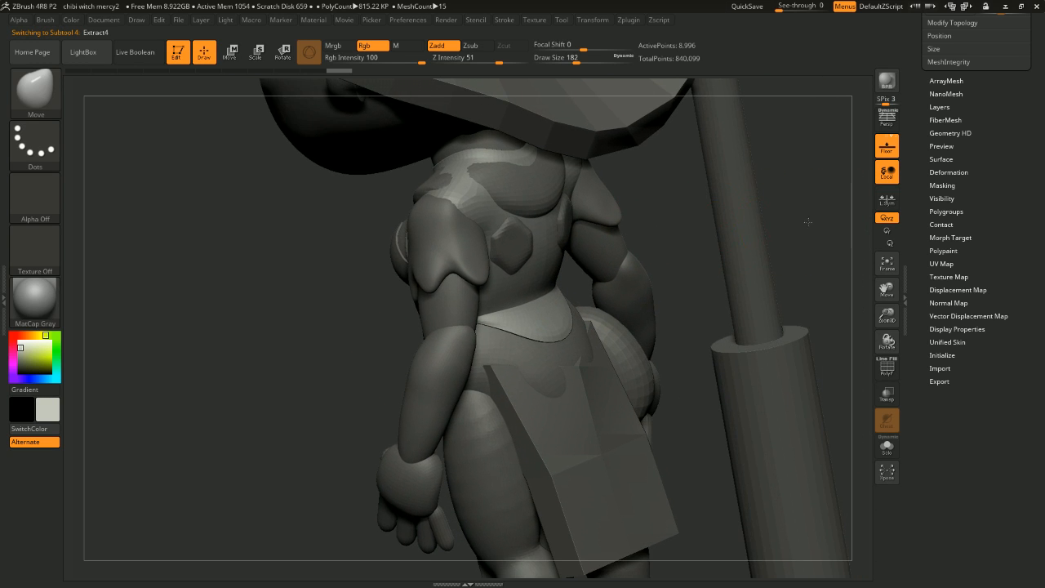
pyautogui.moveTo(808, 222)
pyautogui.mouseDown()
pyautogui.moveTo(735, 245)
pyautogui.moveTo(684, 304)
pyautogui.moveTo(805, 210)
pyautogui.moveTo(705, 222)
pyautogui.moveTo(719, 237)
pyautogui.mouseUp()
pyautogui.press('space')
pyautogui.click(752, 234)
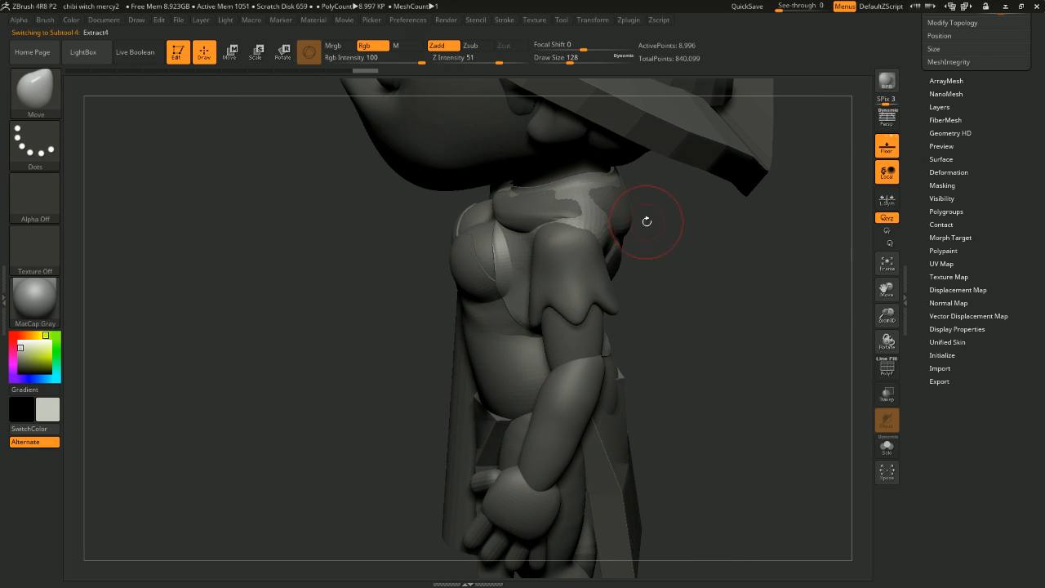
pyautogui.click(888, 453)
# Step: Hide the vest's inner-surface polygroups so that only the outer shell stays visible
pyautogui.moveTo(827, 392); pyautogui.dragTo(744, 220)
pyautogui.keyDown('ctrl'); pyautogui.keyDown('shift'); pyautogui.click(509, 250); pyautogui.keyUp('shift'); pyautogui.keyUp('ctrl')
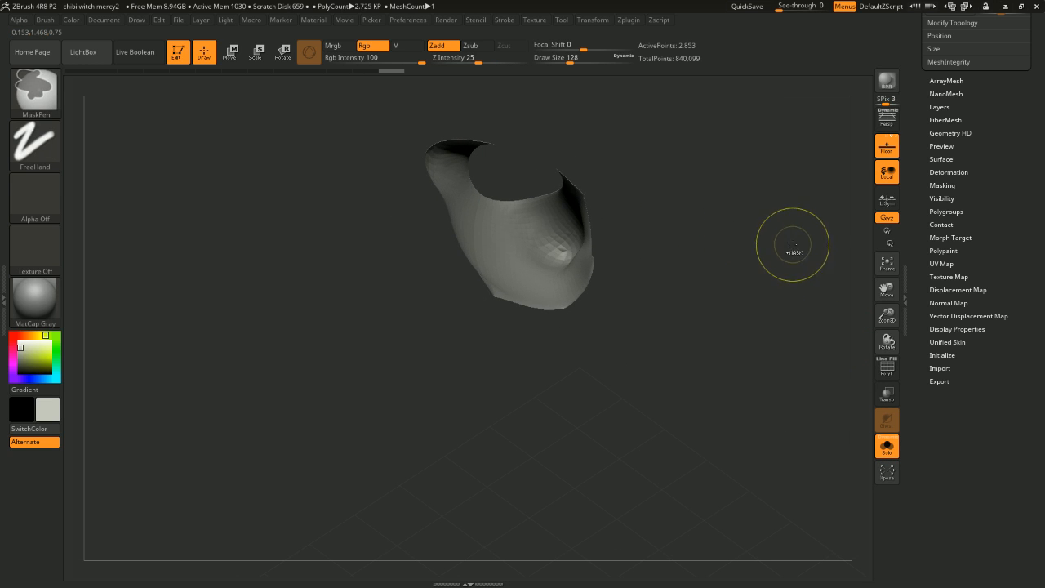
pyautogui.keyDown('ctrl'); pyautogui.keyDown('shift'); pyautogui.click(768, 253); pyautogui.keyUp('shift'); pyautogui.keyUp('ctrl')
pyautogui.keyDown('ctrl'); pyautogui.keyDown('shift'); pyautogui.click(531, 247); pyautogui.keyUp('shift'); pyautogui.keyUp('ctrl')
pyautogui.keyDown('ctrl'); pyautogui.keyDown('shift'); pyautogui.moveTo(738, 215); pyautogui.dragTo(805, 264); pyautogui.keyUp('shift'); pyautogui.keyUp('ctrl')
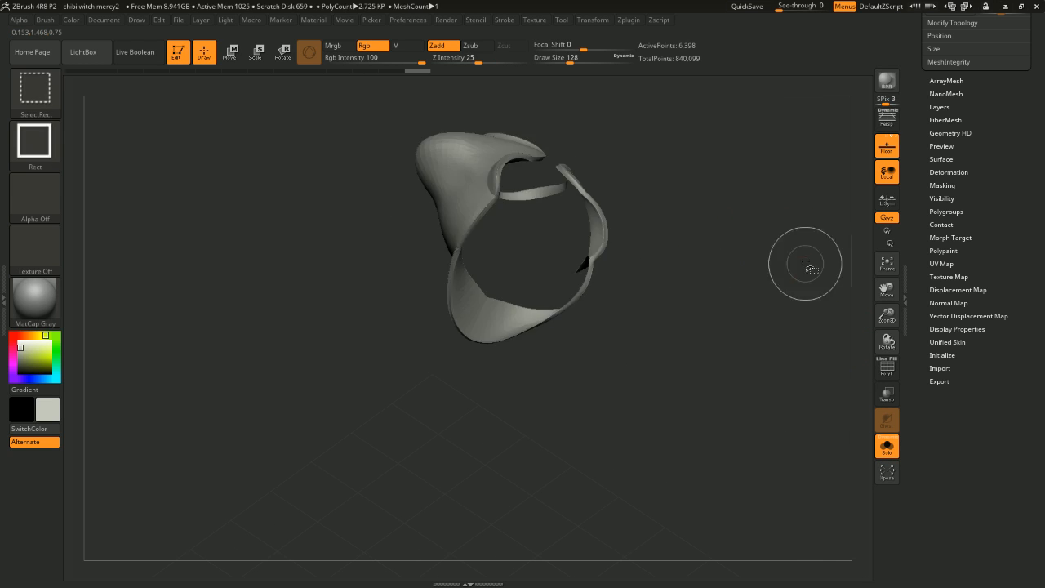
pyautogui.moveTo(774, 223); pyautogui.dragTo(776, 200)
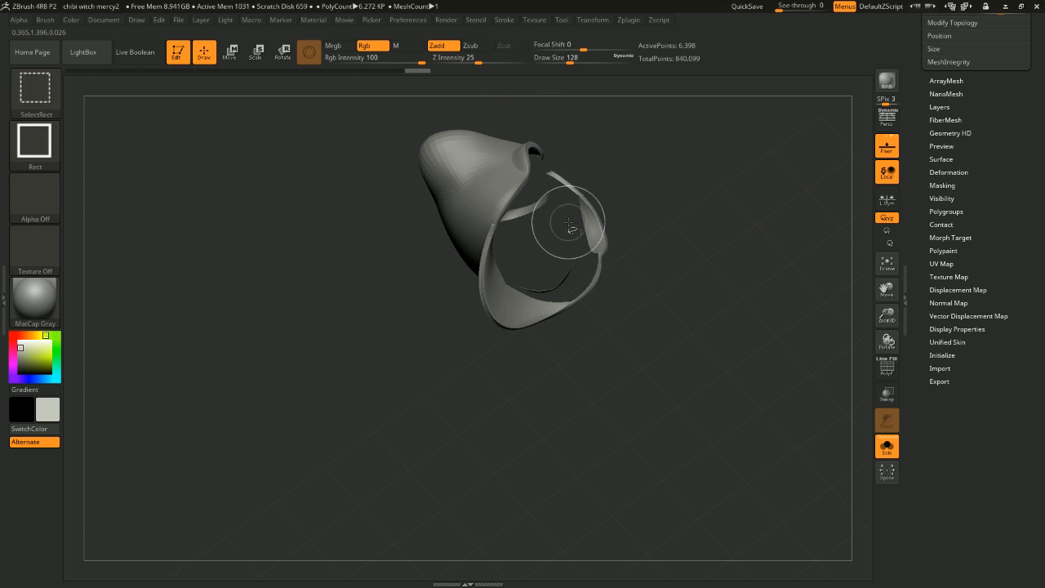
pyautogui.keyDown('ctrl'); pyautogui.keyDown('shift'); pyautogui.click(590, 234); pyautogui.keyUp('shift'); pyautogui.keyUp('ctrl')
pyautogui.moveTo(708, 210)
pyautogui.mouseDown()
pyautogui.moveTo(759, 188)
pyautogui.moveTo(664, 156)
pyautogui.moveTo(681, 169)
pyautogui.moveTo(719, 255)
pyautogui.moveTo(698, 261)
pyautogui.moveTo(704, 221)
pyautogui.mouseUp()
pyautogui.keyDown('ctrl'); pyautogui.keyDown('shift'); pyautogui.click(525, 338); pyautogui.keyUp('shift'); pyautogui.keyUp('ctrl')
pyautogui.moveTo(658, 274); pyautogui.dragTo(714, 280)
pyautogui.hotkey('ctrl', 'z')
pyautogui.moveTo(767, 252); pyautogui.dragTo(743, 253)
# Step: Delete the vest's hidden polygons and close the remaining holes in its mesh
pyautogui.scroll(2, 1015, 130)
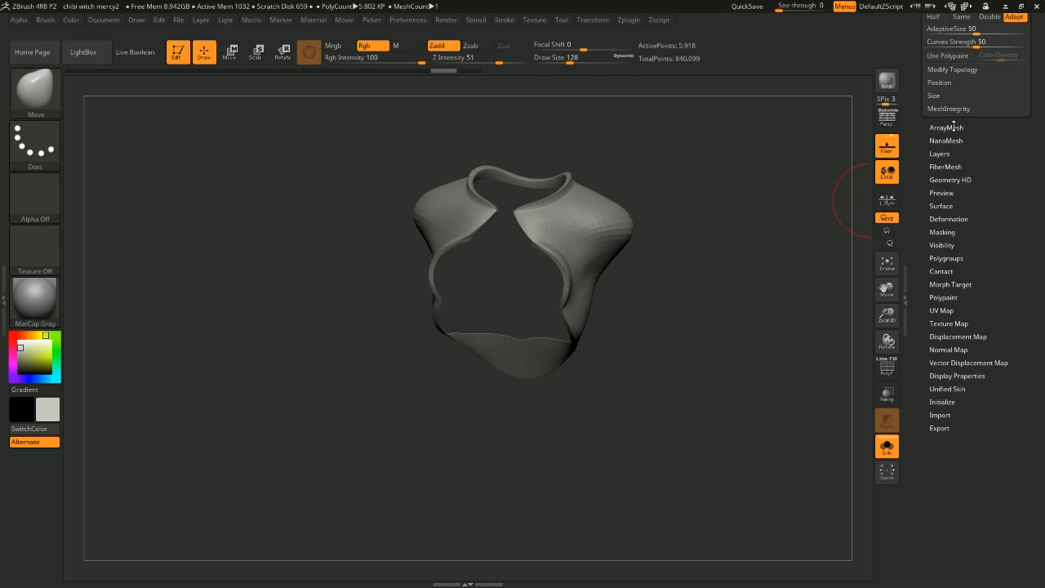
pyautogui.scroll(8, 994, 126)
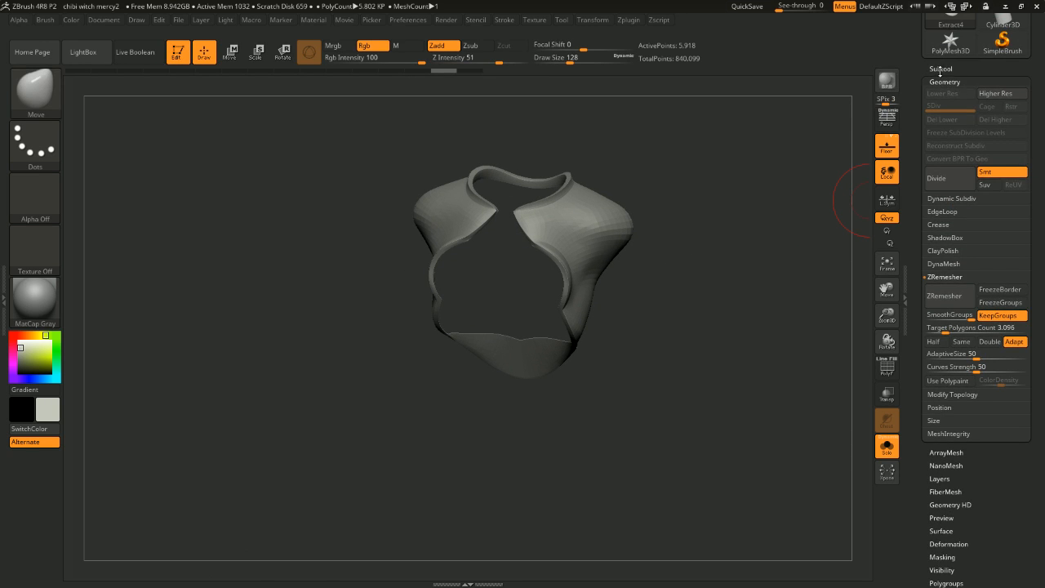
pyautogui.click(941, 69)
pyautogui.scroll(-3, 985, 404)
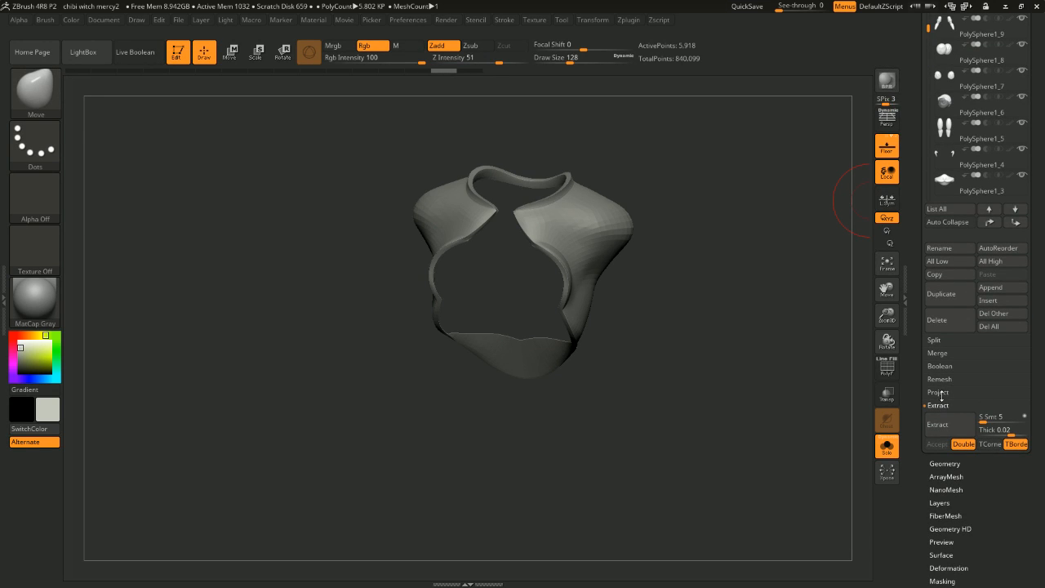
pyautogui.click(936, 340)
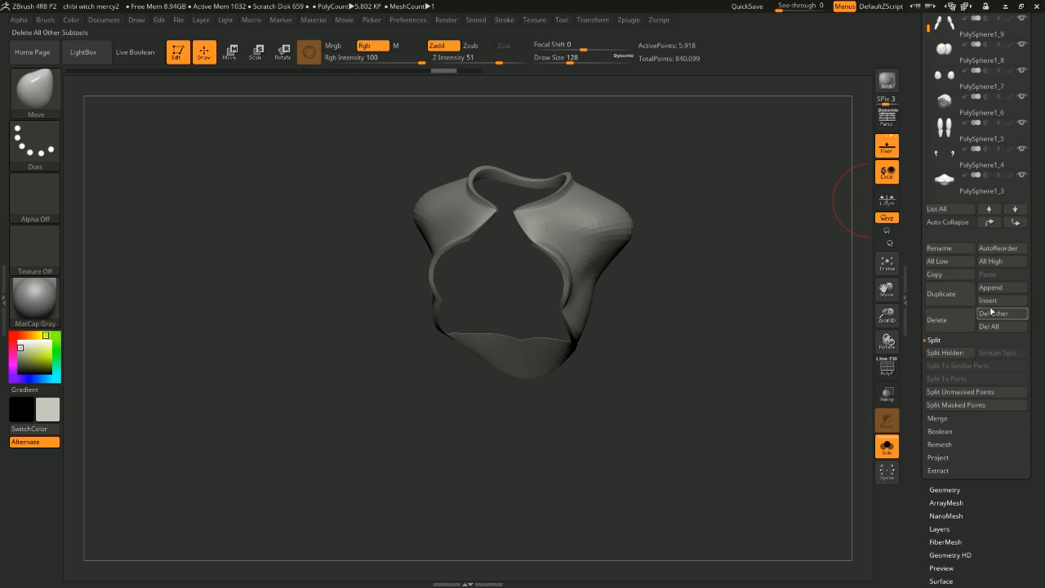
pyautogui.scroll(-3, 992, 313)
pyautogui.click(956, 343)
pyautogui.moveTo(1043, 366); pyautogui.dragTo(1043, 549)
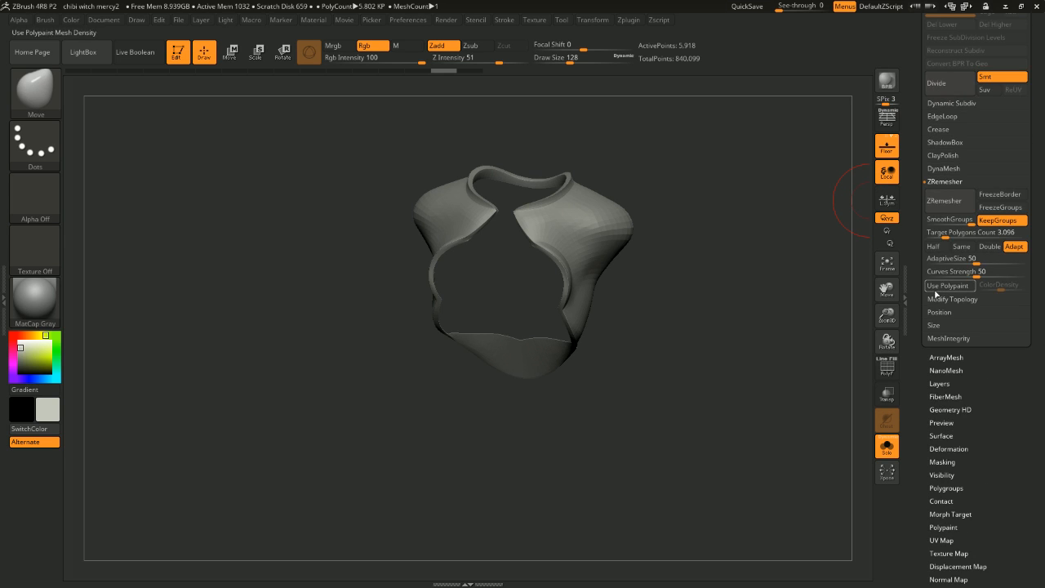
pyautogui.click(952, 299)
pyautogui.click(946, 250)
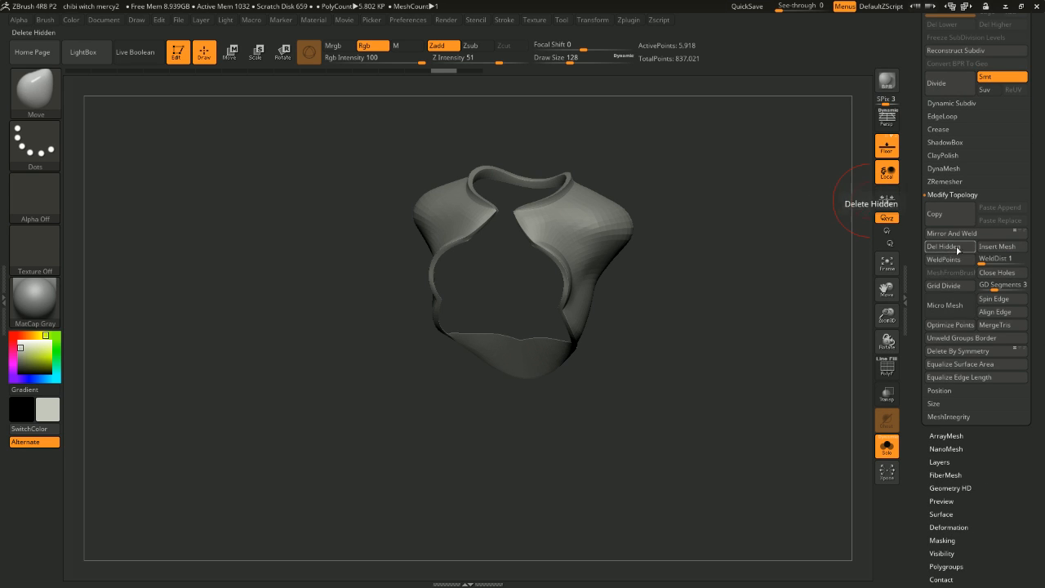
pyautogui.moveTo(816, 216)
pyautogui.mouseDown()
pyautogui.moveTo(780, 243)
pyautogui.moveTo(770, 186)
pyautogui.moveTo(752, 289)
pyautogui.moveTo(737, 294)
pyautogui.moveTo(795, 252)
pyautogui.mouseUp()
pyautogui.moveTo(771, 286); pyautogui.dragTo(858, 384)
# Step: Turn off Solo mode to show the whole figure and check the vest around the shoulder and back
pyautogui.click(887, 396)
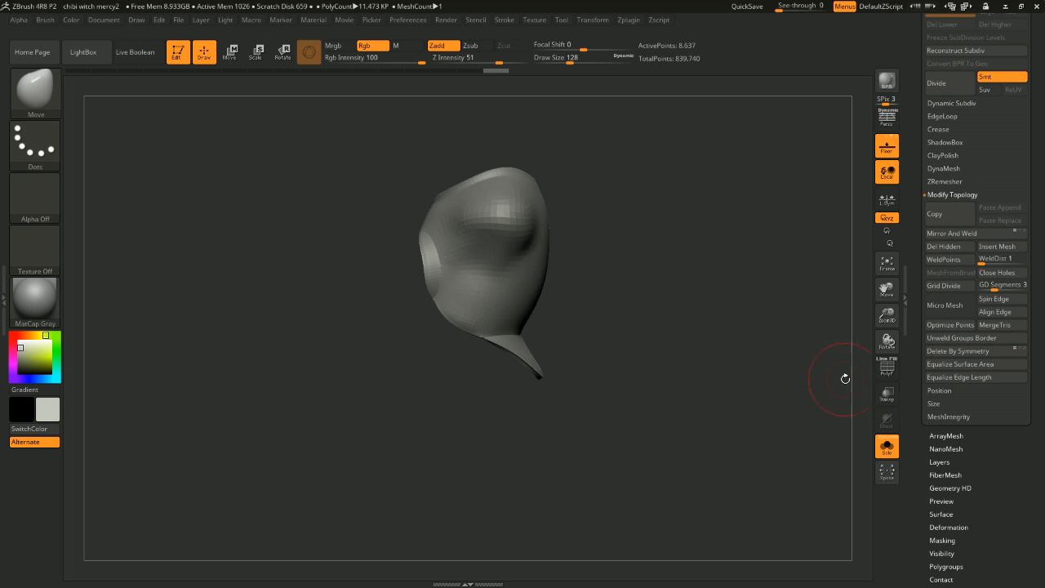
pyautogui.click(887, 446)
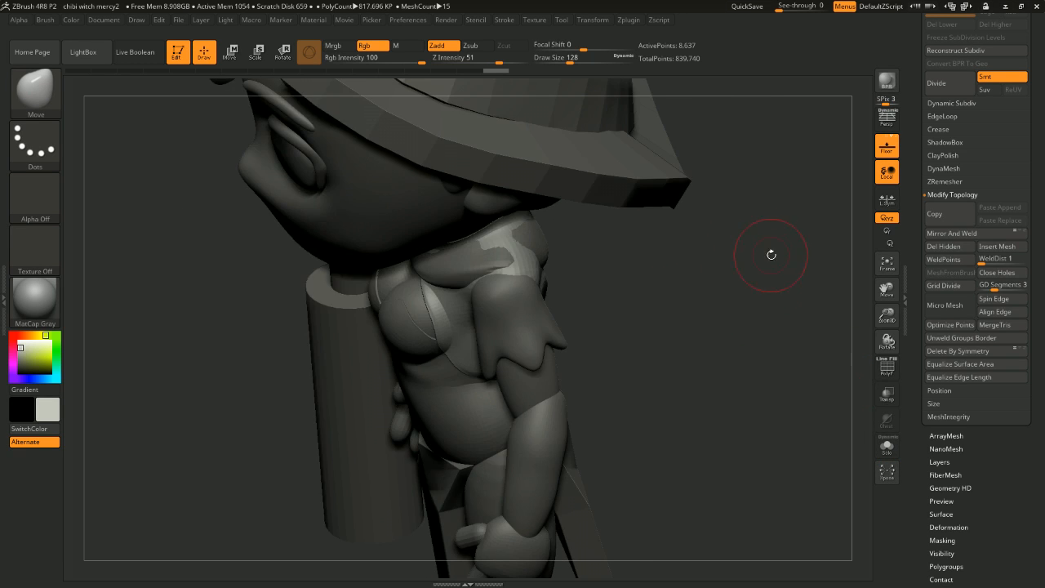
pyautogui.moveTo(770, 250)
pyautogui.mouseDown()
pyautogui.moveTo(707, 233)
pyautogui.moveTo(432, 280)
pyautogui.moveTo(465, 266)
pyautogui.mouseUp()
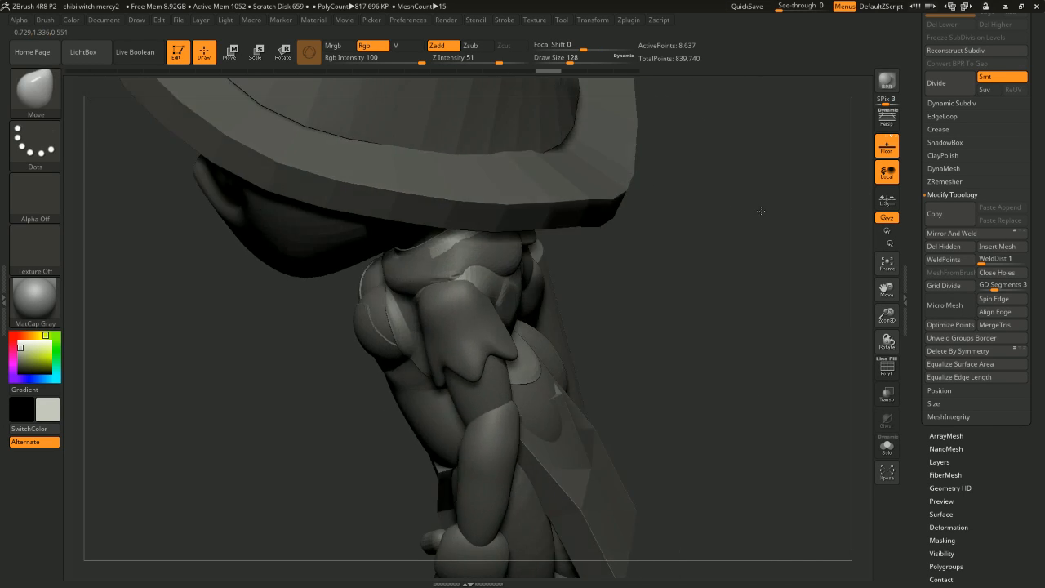
# Step: Build up the vest's surface around the shoulder and upper back with the ClayBuildup brush
pyautogui.moveTo(761, 211)
pyautogui.mouseDown()
pyautogui.moveTo(775, 226)
pyautogui.moveTo(646, 219)
pyautogui.mouseUp()
pyautogui.press('space')
pyautogui.press('b')
pyautogui.press('c')
pyautogui.press('b')
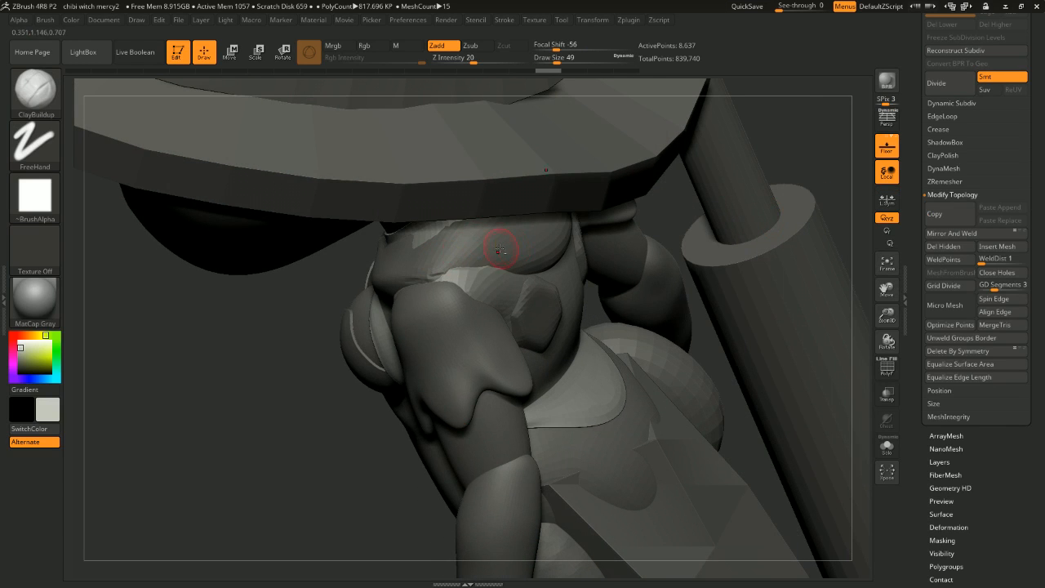
pyautogui.moveTo(499, 250); pyautogui.dragTo(434, 272)
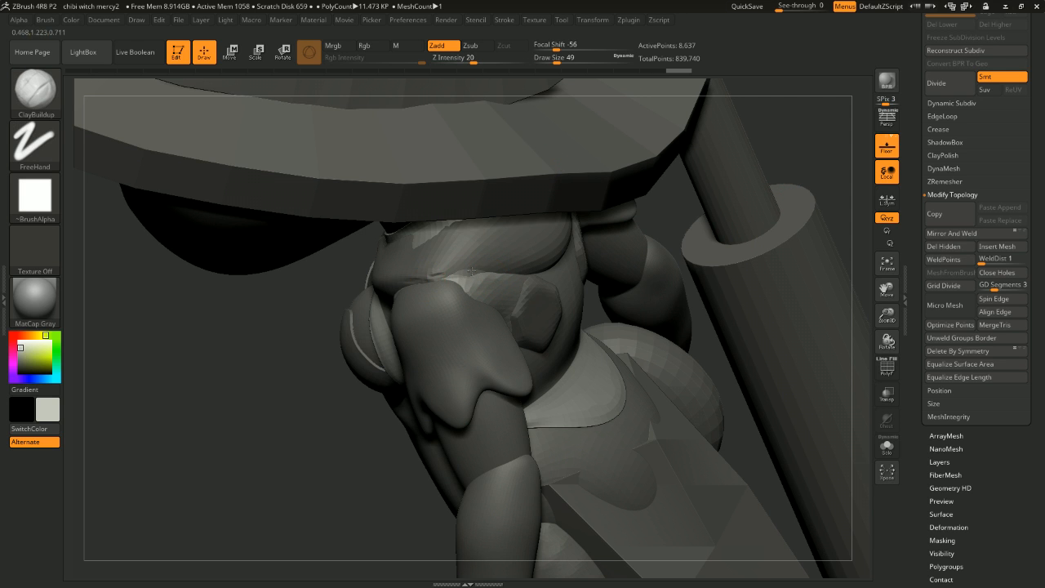
pyautogui.moveTo(812, 170); pyautogui.dragTo(778, 222)
pyautogui.moveTo(544, 263); pyautogui.dragTo(645, 256)
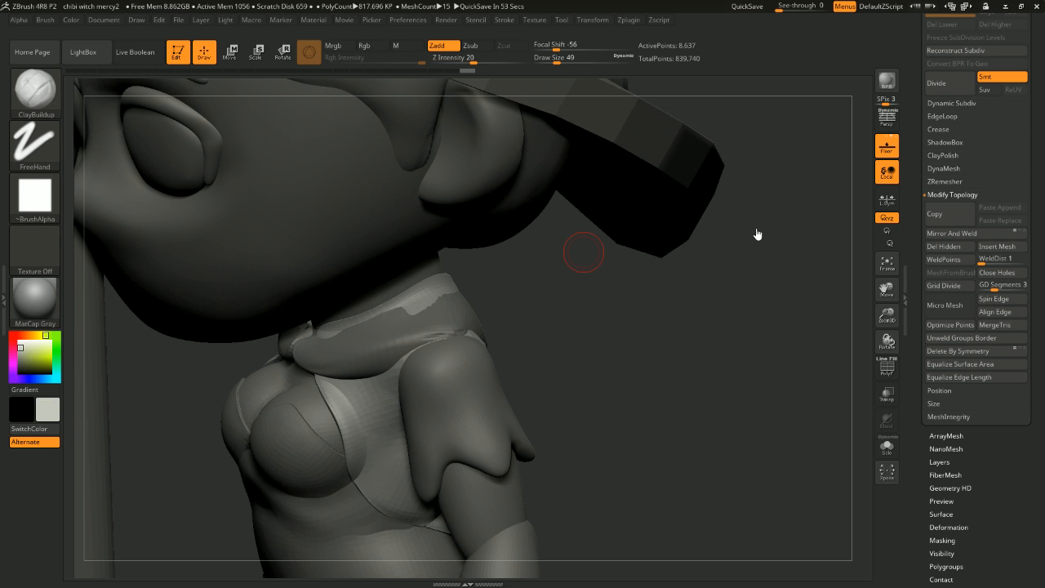
# Step: Smooth the vest where it pokes through the collar, and check the neckline from the front and back
pyautogui.moveTo(665, 362); pyautogui.dragTo(651, 359)
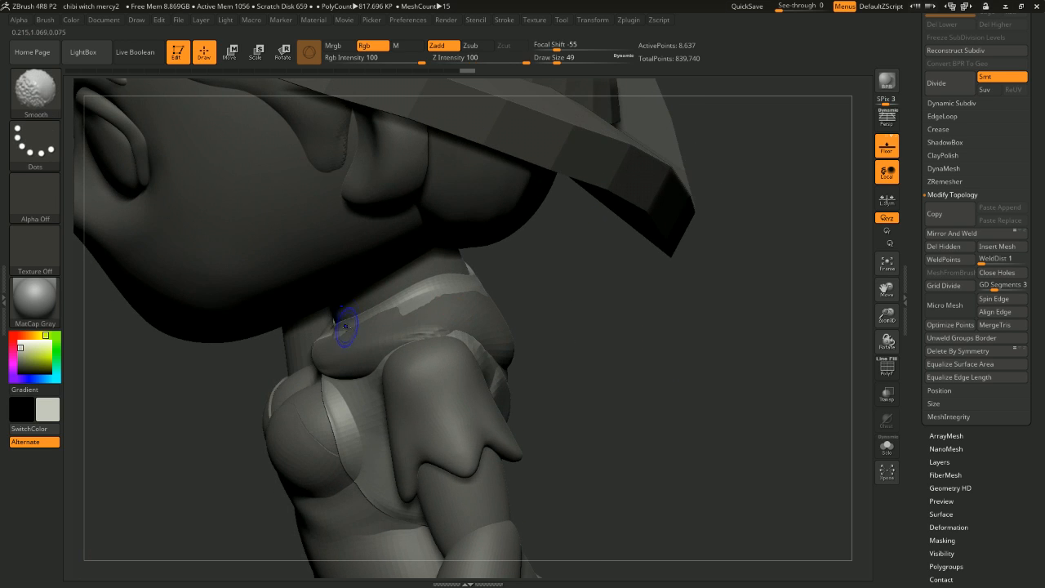
pyautogui.moveTo(343, 325)
pyautogui.keyDown('shift'); pyautogui.mouseDown()
pyautogui.moveTo(425, 291)
pyautogui.moveTo(406, 308)
pyautogui.mouseUp(); pyautogui.keyUp('shift')
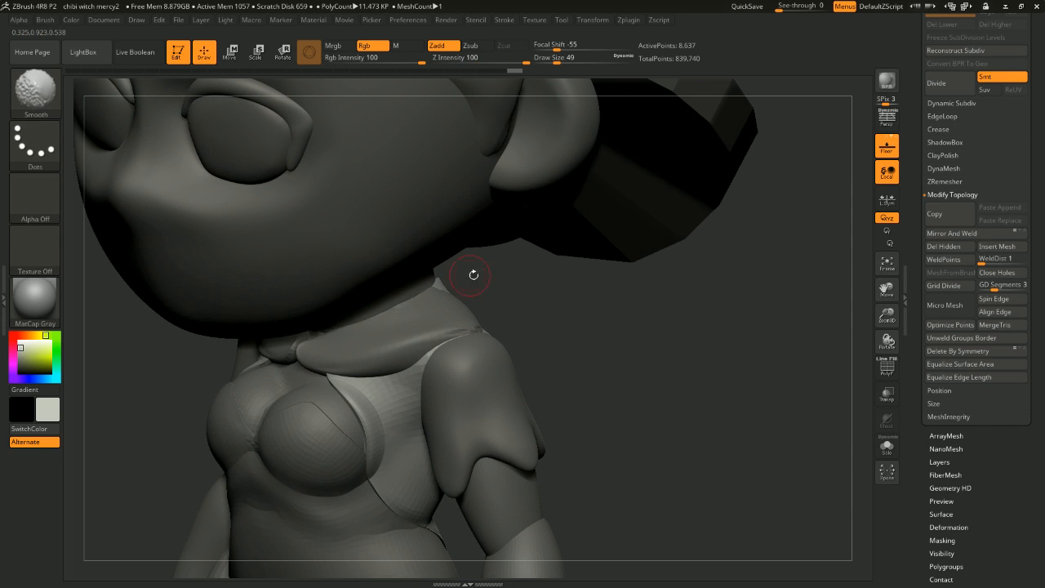
pyautogui.moveTo(490, 278)
pyautogui.mouseDown()
pyautogui.moveTo(632, 299)
pyautogui.moveTo(689, 294)
pyautogui.moveTo(384, 276)
pyautogui.mouseUp()
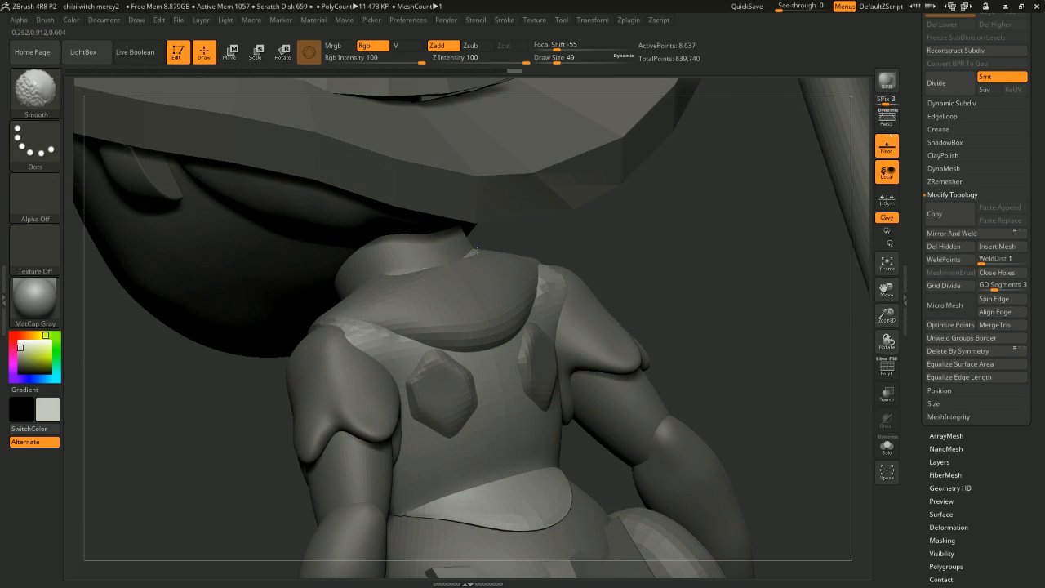
pyautogui.moveTo(642, 261); pyautogui.dragTo(672, 270)
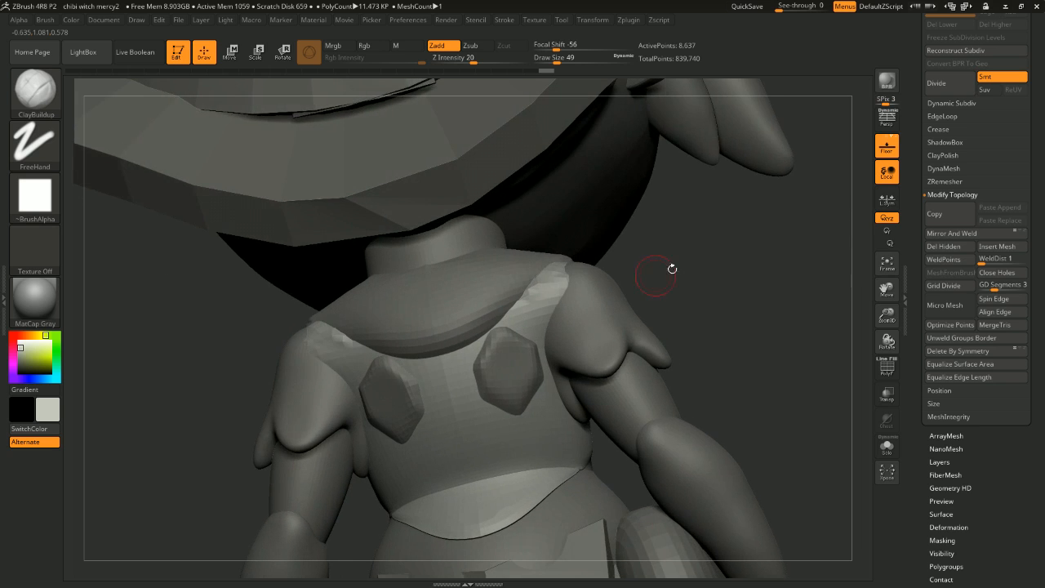
pyautogui.moveTo(738, 305)
pyautogui.keyDown('alt'); pyautogui.mouseDown()
pyautogui.moveTo(732, 287)
pyautogui.moveTo(759, 243)
pyautogui.moveTo(705, 322)
pyautogui.moveTo(721, 303)
pyautogui.moveTo(695, 362)
pyautogui.moveTo(714, 298)
pyautogui.moveTo(752, 303)
pyautogui.moveTo(660, 243)
pyautogui.mouseUp(); pyautogui.keyUp('alt')
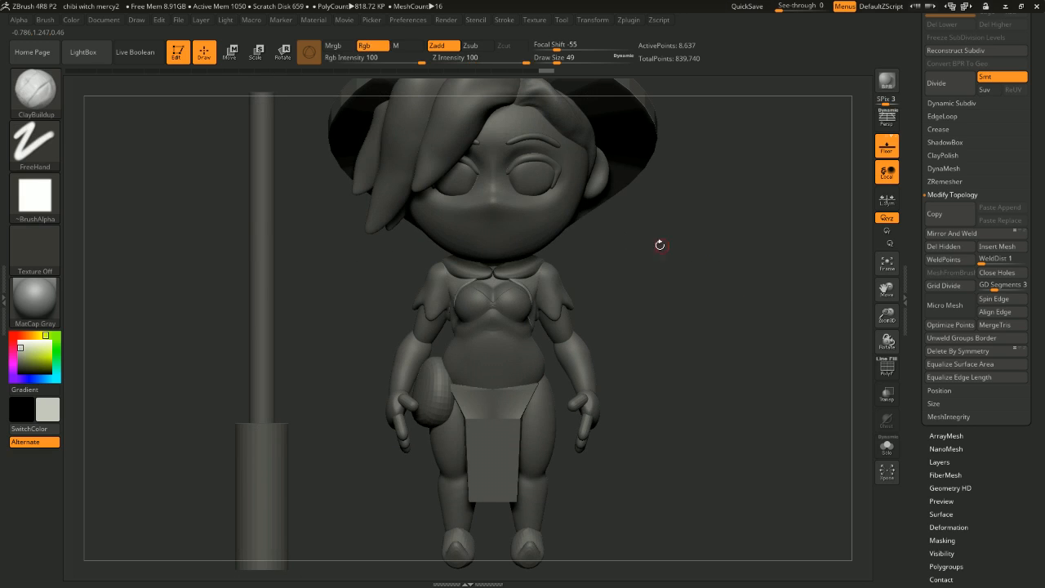
# Step: Select the head and try to carve a smile line below the nose with the DamStandard brush
pyautogui.keyDown('alt'); pyautogui.click(519, 209); pyautogui.keyUp('alt')
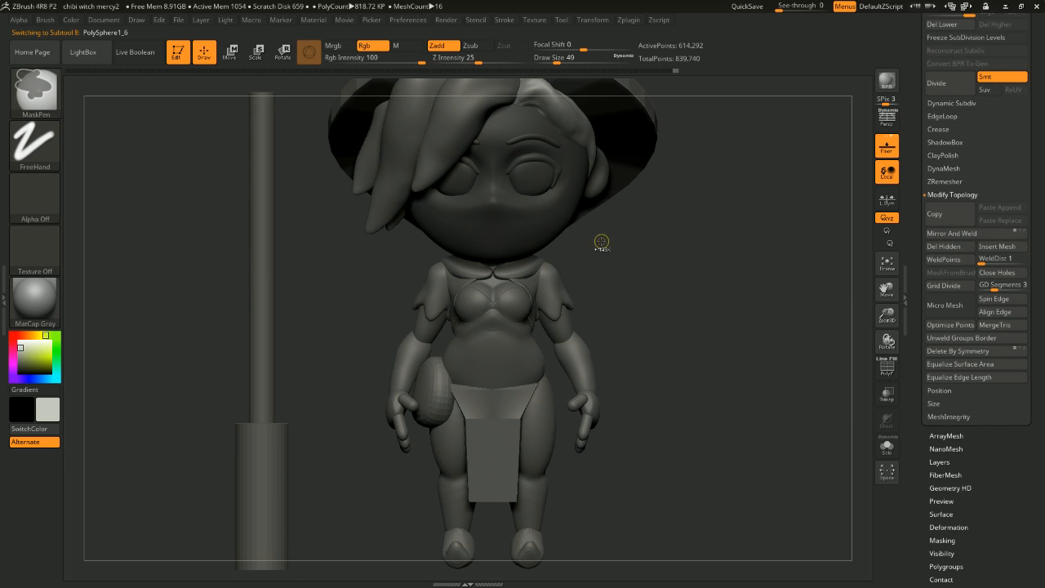
pyautogui.moveTo(691, 262); pyautogui.dragTo(737, 269)
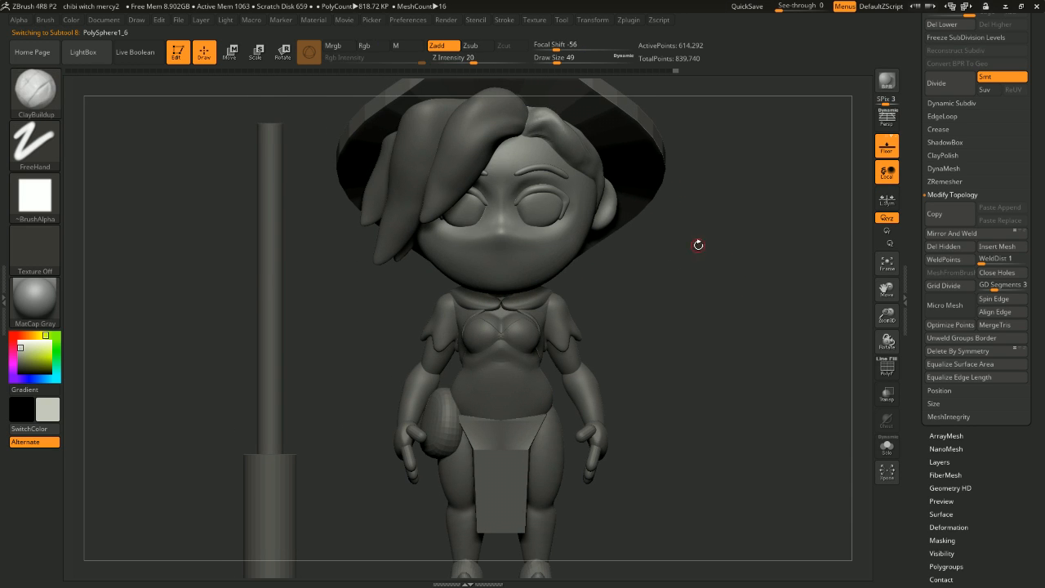
pyautogui.press('b')
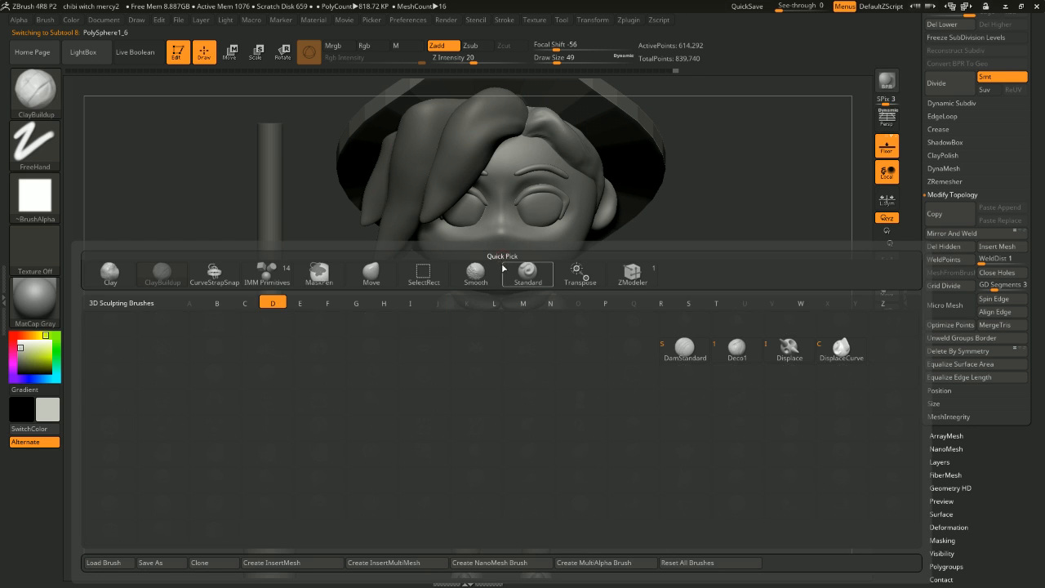
pyautogui.press('d')
pyautogui.press('s')
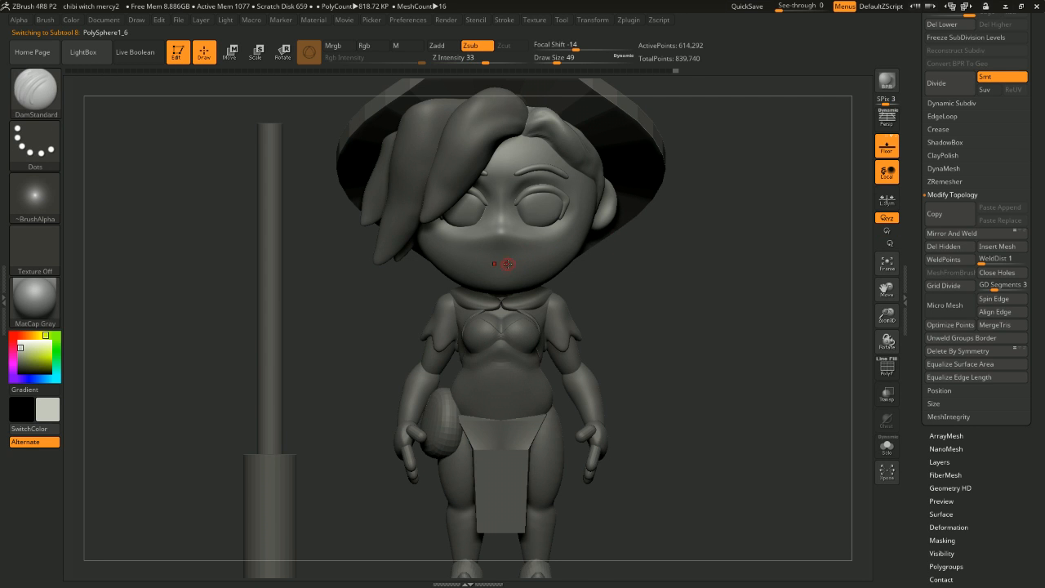
pyautogui.moveTo(503, 255); pyautogui.dragTo(550, 237)
pyautogui.moveTo(753, 238); pyautogui.dragTo(694, 236)
pyautogui.hotkey('ctrl', 'z')
pyautogui.moveTo(759, 196)
pyautogui.keyDown('alt'); pyautogui.mouseDown()
pyautogui.moveTo(782, 272)
pyautogui.moveTo(809, 273)
pyautogui.mouseUp(); pyautogui.keyUp('alt')
pyautogui.moveTo(502, 257); pyautogui.dragTo(539, 245)
pyautogui.moveTo(835, 275)
pyautogui.mouseDown()
pyautogui.moveTo(790, 272)
pyautogui.moveTo(813, 272)
pyautogui.mouseUp()
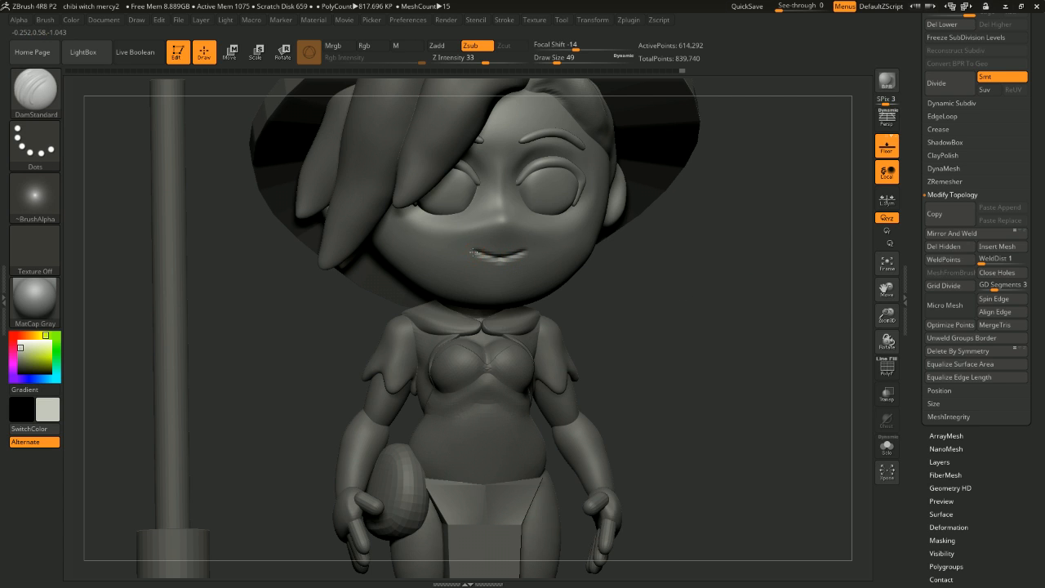
# Step: Try to extend the smile line into an open mouth with carved inner lines
pyautogui.moveTo(475, 254); pyautogui.dragTo(524, 257)
pyautogui.moveTo(813, 294); pyautogui.dragTo(780, 307)
pyautogui.hotkey('ctrl', 'z')
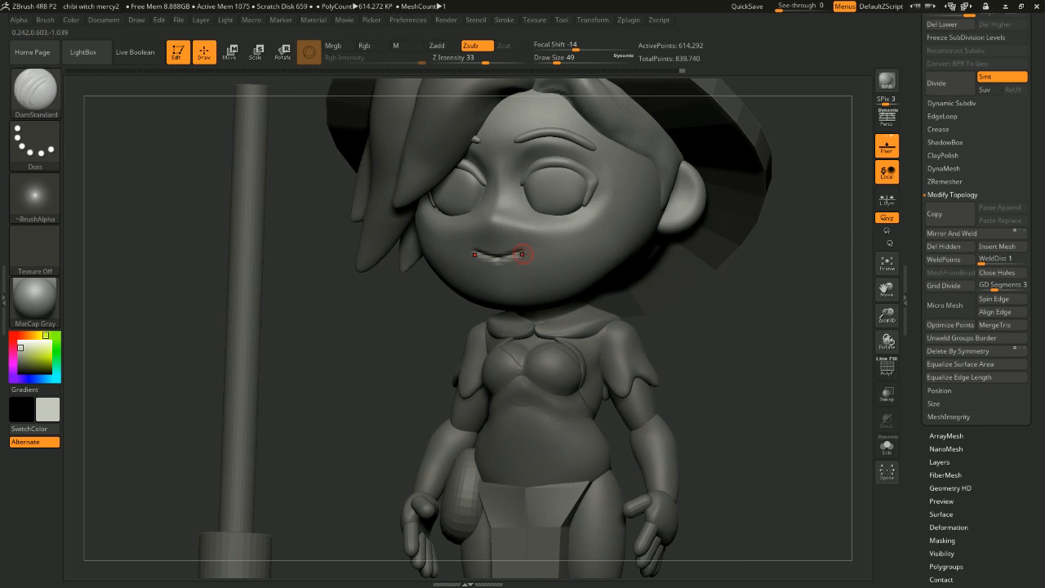
pyautogui.moveTo(489, 285); pyautogui.dragTo(500, 291)
pyautogui.hotkey('ctrl', 'z')
pyautogui.moveTo(739, 282); pyautogui.dragTo(780, 282)
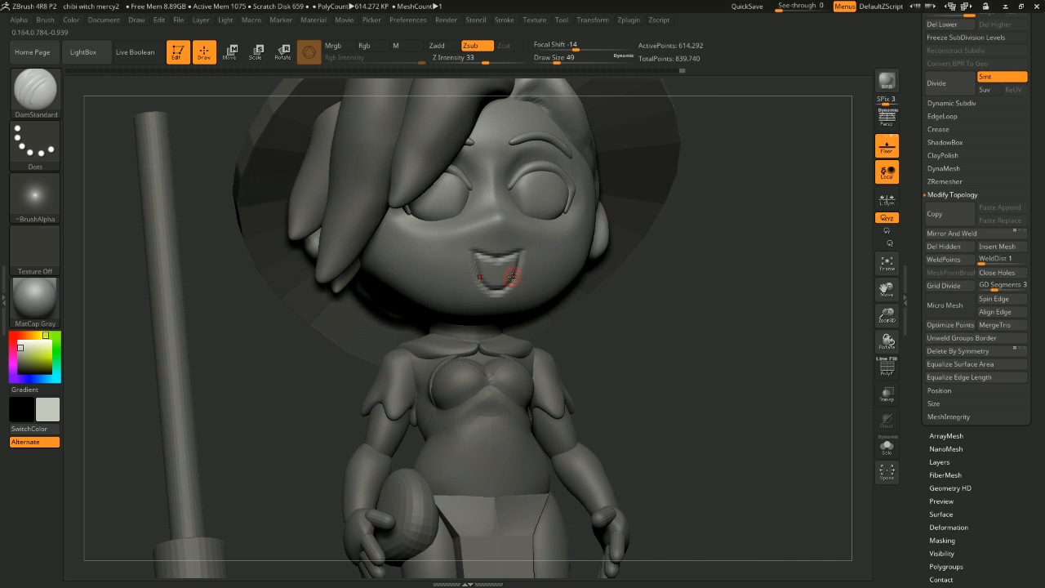
pyautogui.moveTo(790, 319); pyautogui.dragTo(744, 320)
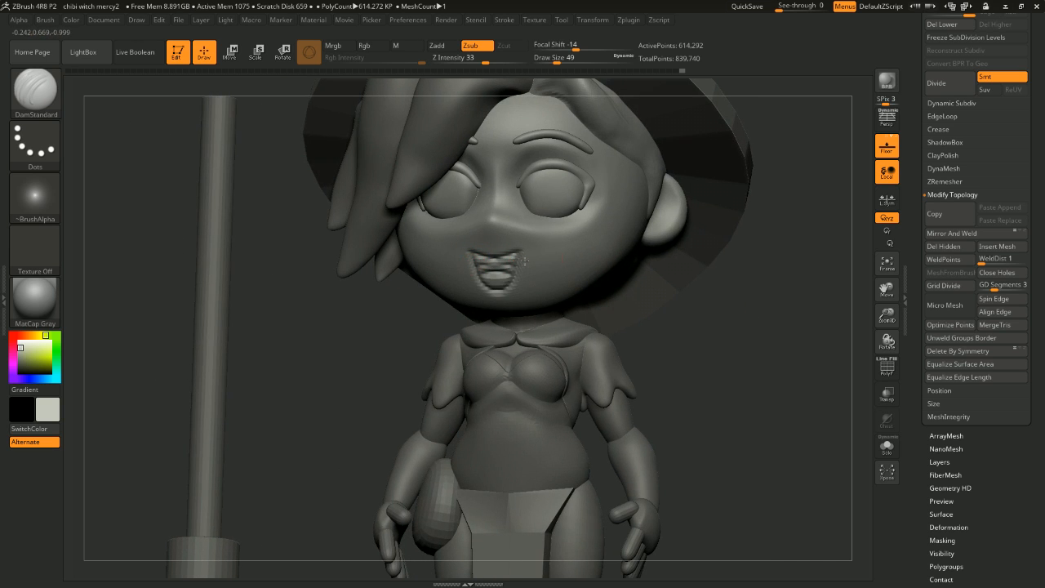
pyautogui.moveTo(805, 300); pyautogui.dragTo(813, 329)
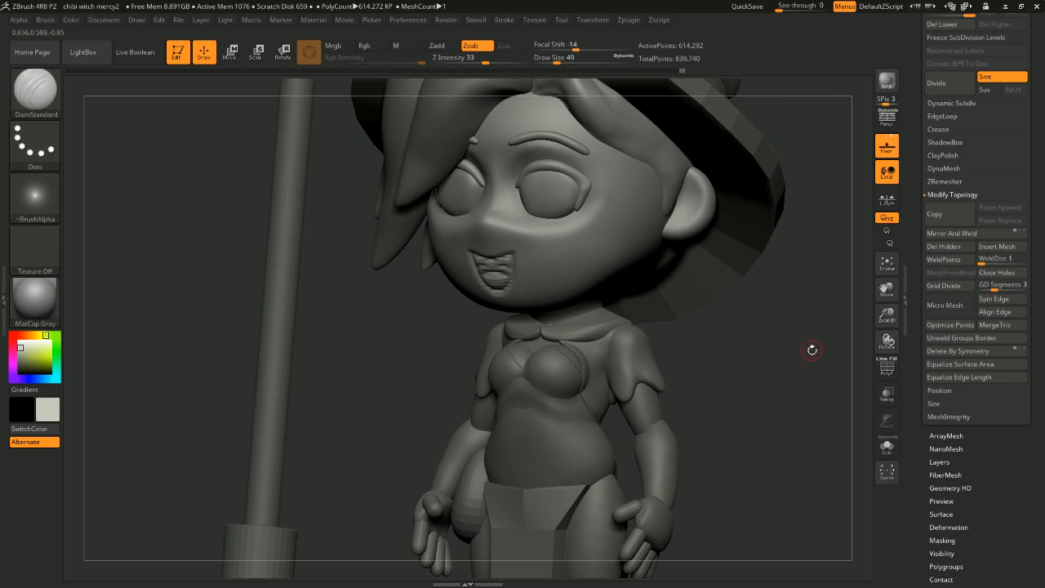
# Step: Undo all the mouth strokes carved into the face
pyautogui.hotkey('ctrl', 'z')
pyautogui.hotkey('ctrl', 'z')
pyautogui.hotkey('ctrl', 'z')
pyautogui.hotkey('ctrl', 'z')
pyautogui.hotkey('ctrl', 'z')
pyautogui.hotkey('ctrl', 'z')
pyautogui.hotkey('ctrl', 'z')
pyautogui.hotkey('ctrl', 'z')
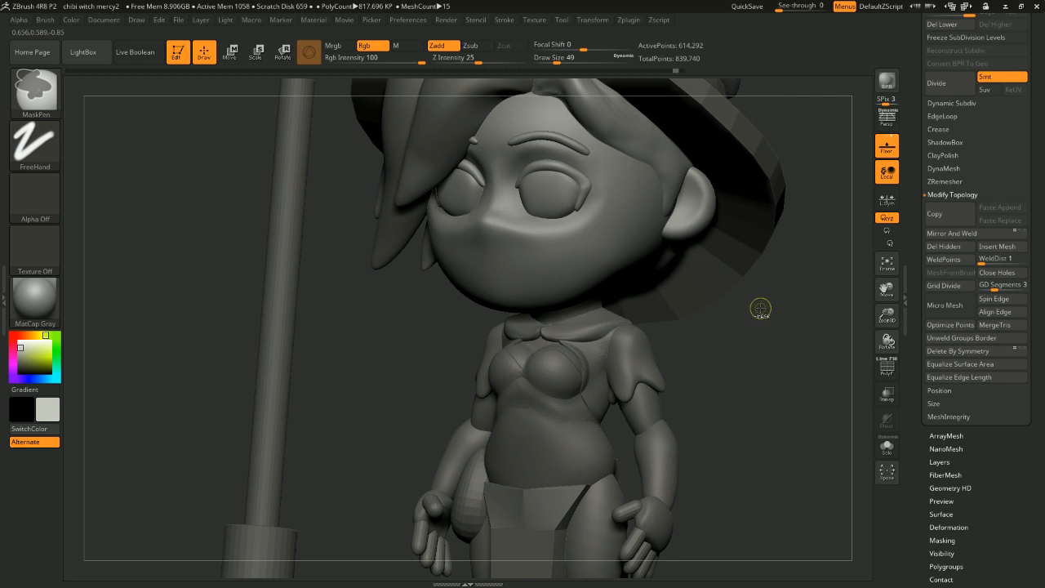
# Step: Try to carve a small downturned mouth with DamStandard and undo its strokes
pyautogui.moveTo(758, 311); pyautogui.dragTo(747, 310)
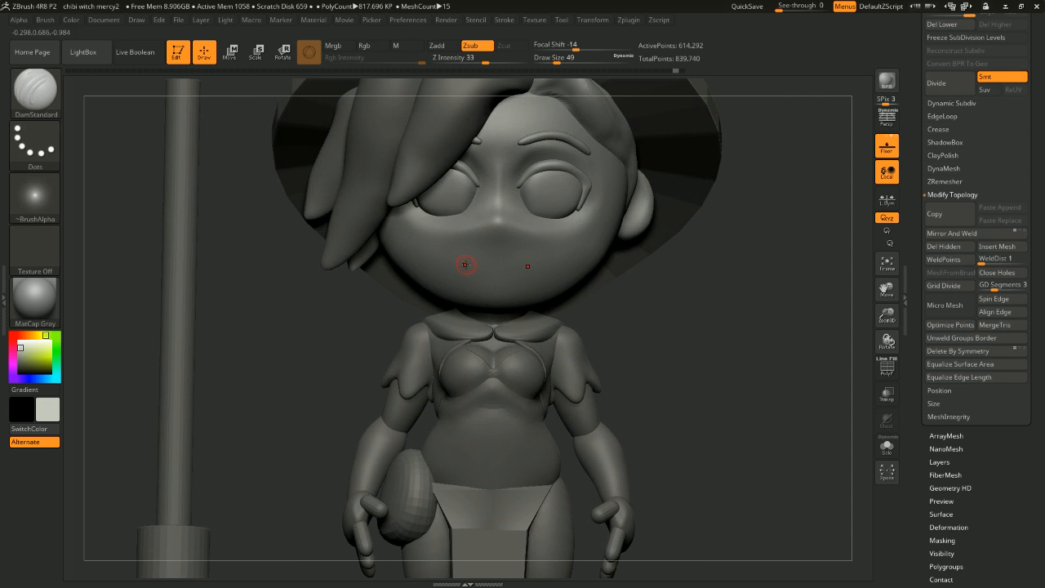
pyautogui.moveTo(464, 265); pyautogui.dragTo(513, 260)
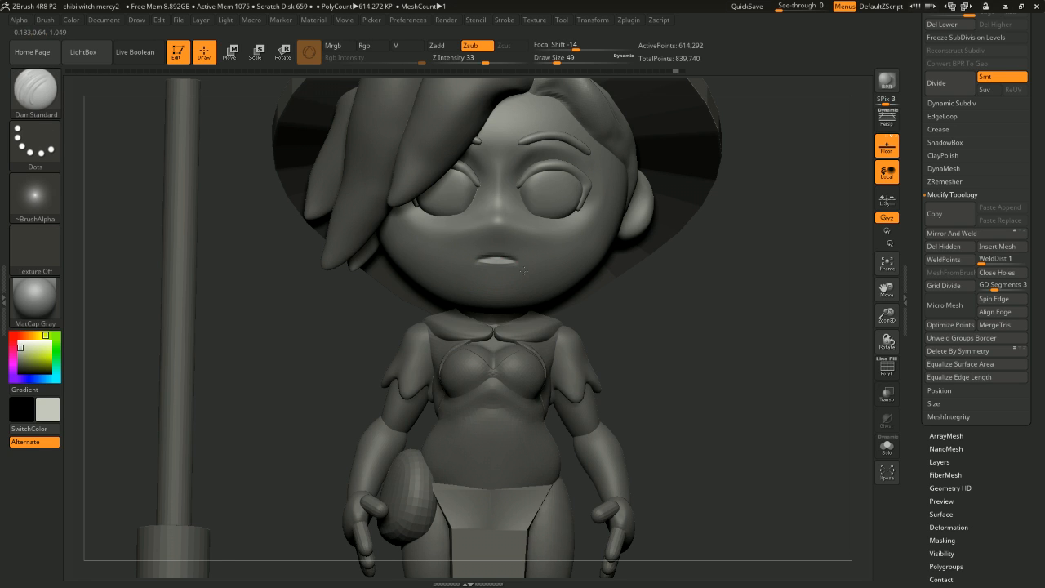
pyautogui.moveTo(674, 312); pyautogui.dragTo(592, 315)
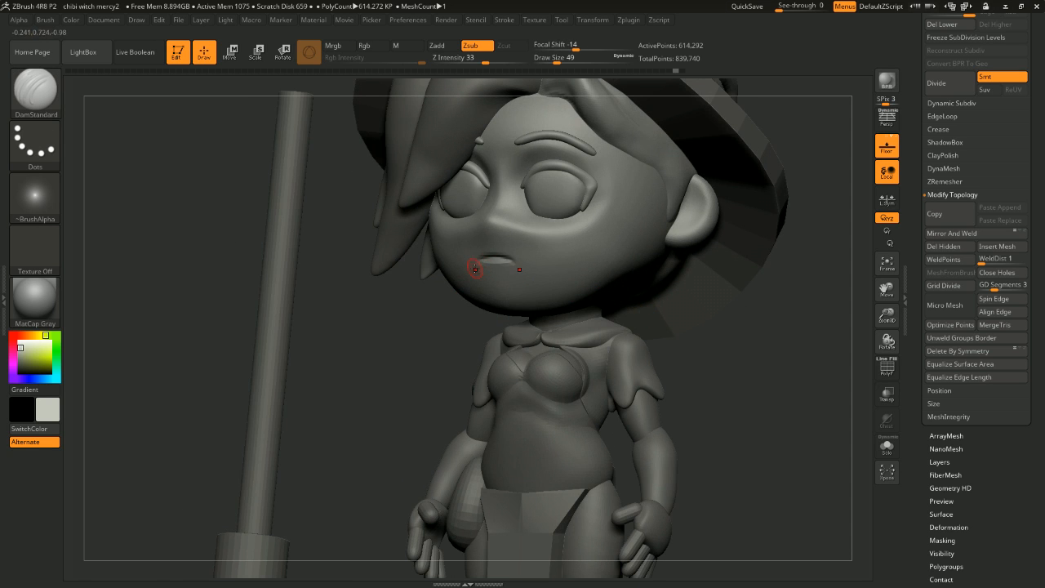
pyautogui.moveTo(754, 317); pyautogui.dragTo(807, 323)
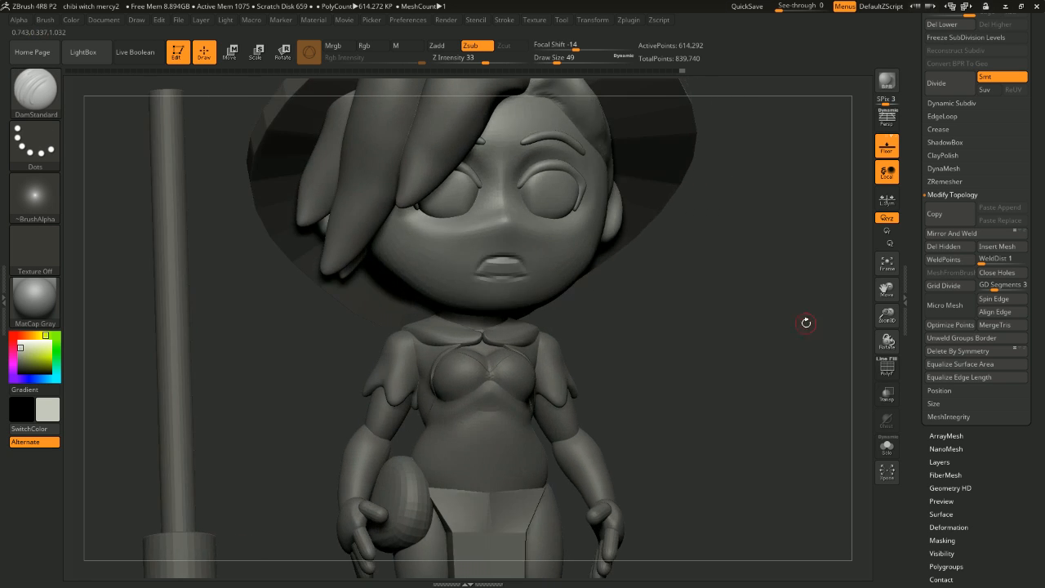
pyautogui.hotkey('ctrl', 'z')
pyautogui.hotkey('ctrl', 'z')
pyautogui.hotkey('ctrl', 'z')
pyautogui.hotkey('ctrl', 'z')
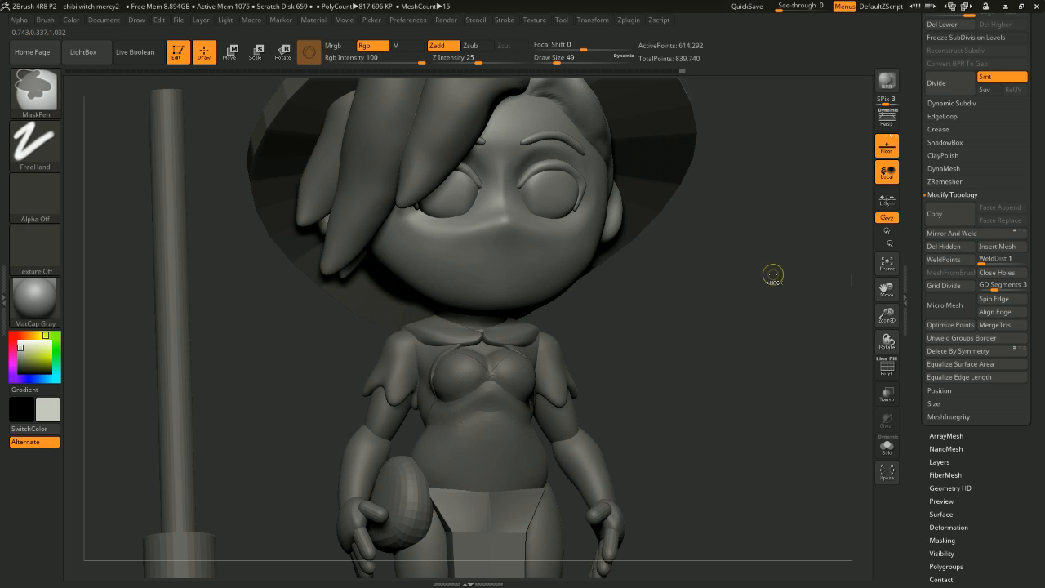
# Step: Select the bodice piece Extract5 covering the torso
pyautogui.moveTo(767, 282); pyautogui.dragTo(735, 239)
pyautogui.keyDown('alt'); pyautogui.moveTo(805, 345); pyautogui.dragTo(795, 185); pyautogui.keyUp('alt')
pyautogui.moveTo(809, 196); pyautogui.dragTo(782, 222)
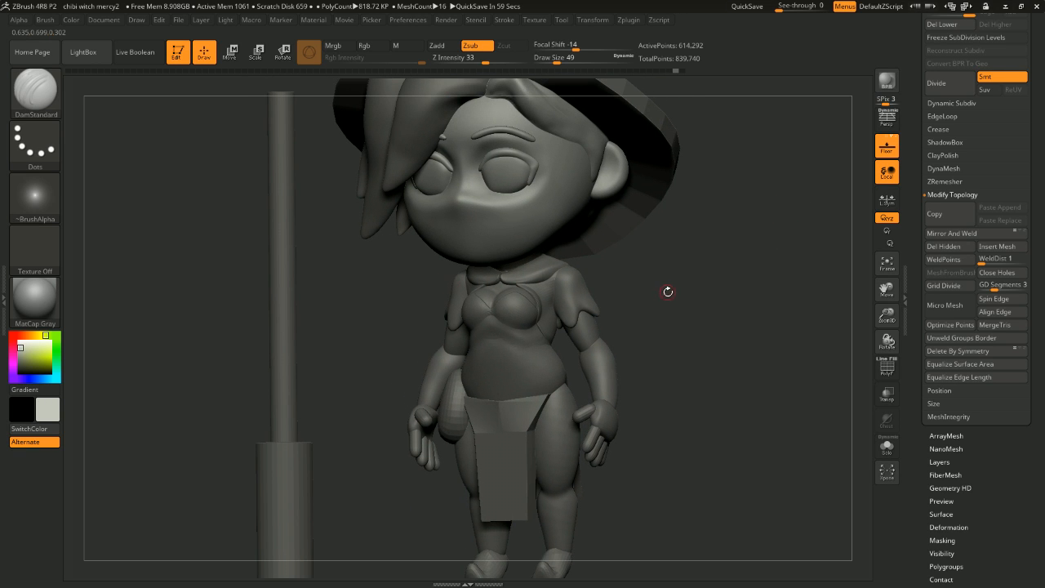
pyautogui.moveTo(668, 291); pyautogui.dragTo(639, 226)
pyautogui.keyDown('alt'); pyautogui.click(513, 339); pyautogui.keyUp('alt')
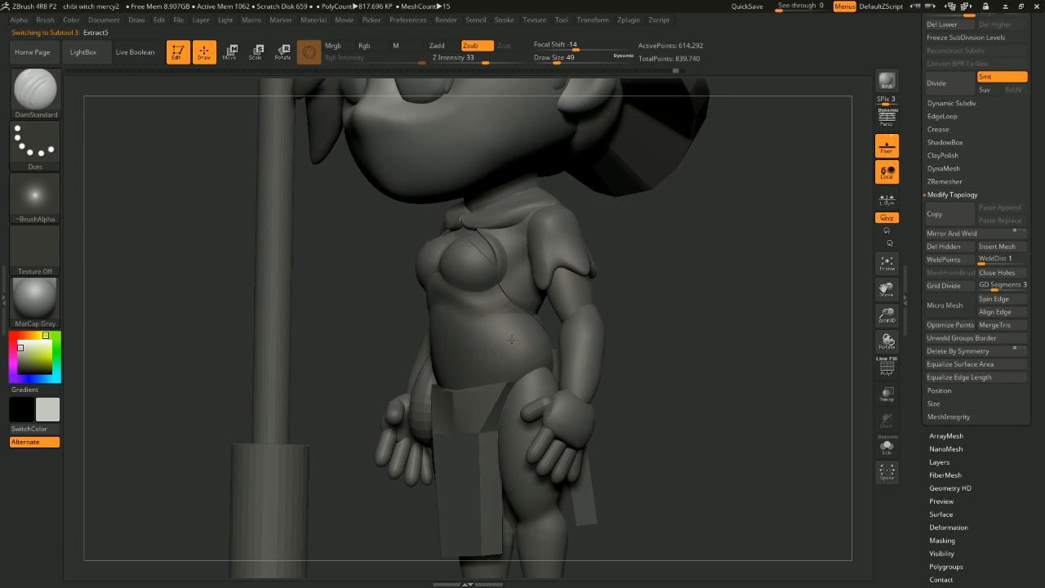
# Step: Inflate the bodice with the Inflate deformation and check it from the back and front
pyautogui.scroll(-5, 1003, 325)
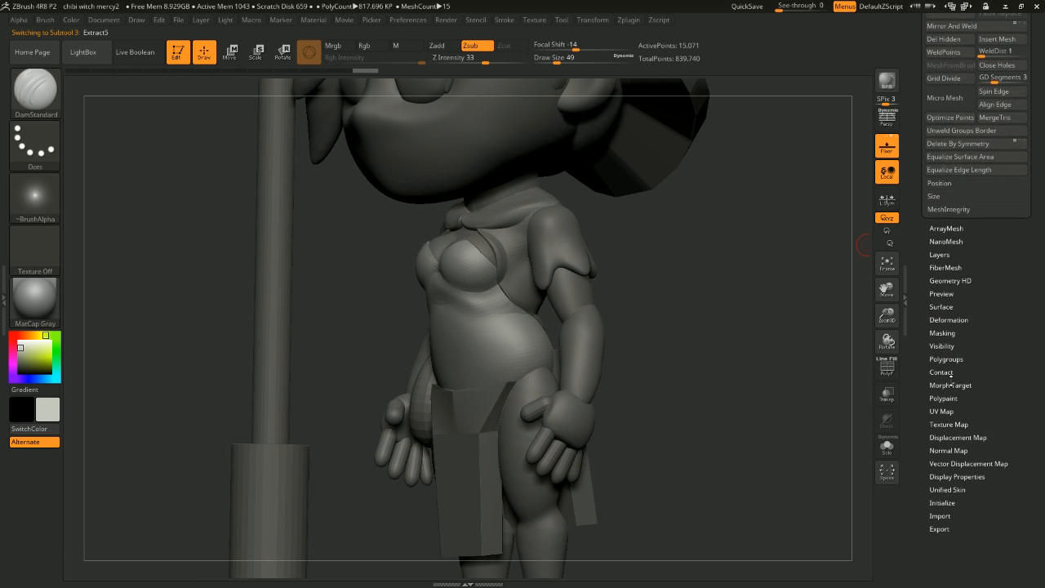
pyautogui.click(950, 320)
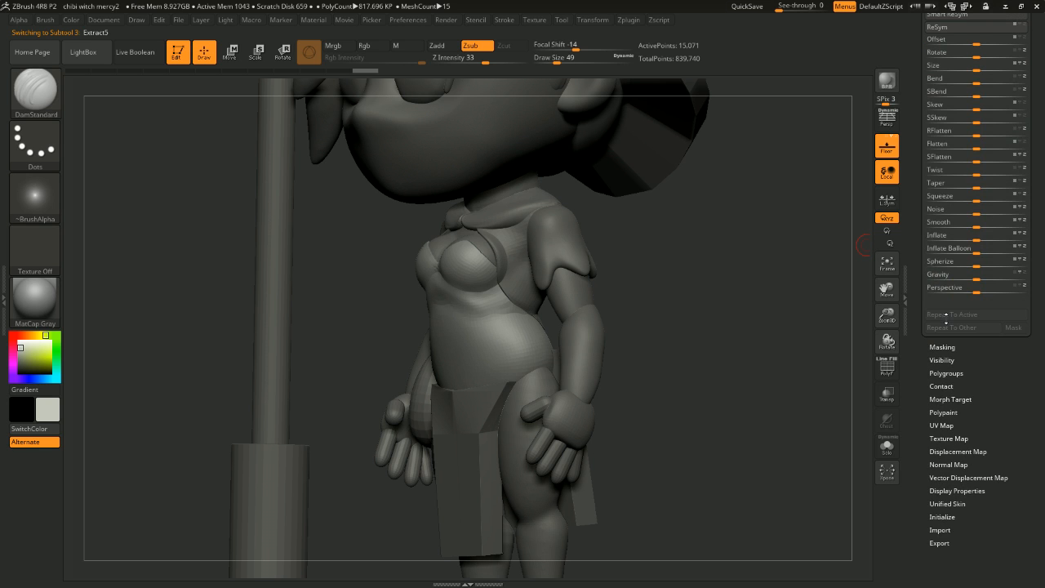
pyautogui.press('ctrl')
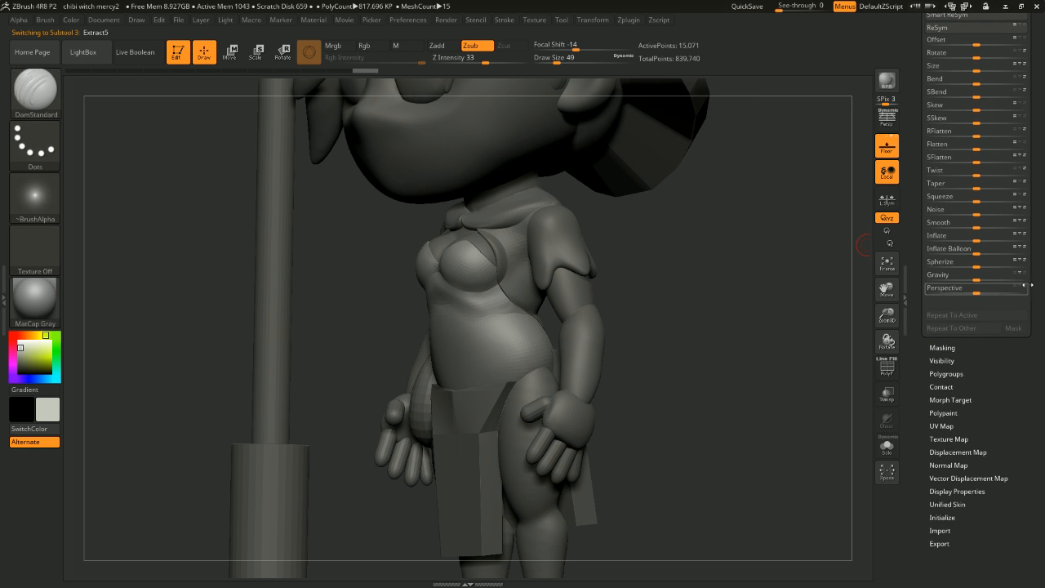
pyautogui.scroll(10, 1043, 311)
pyautogui.scroll(-1, 1043, 329)
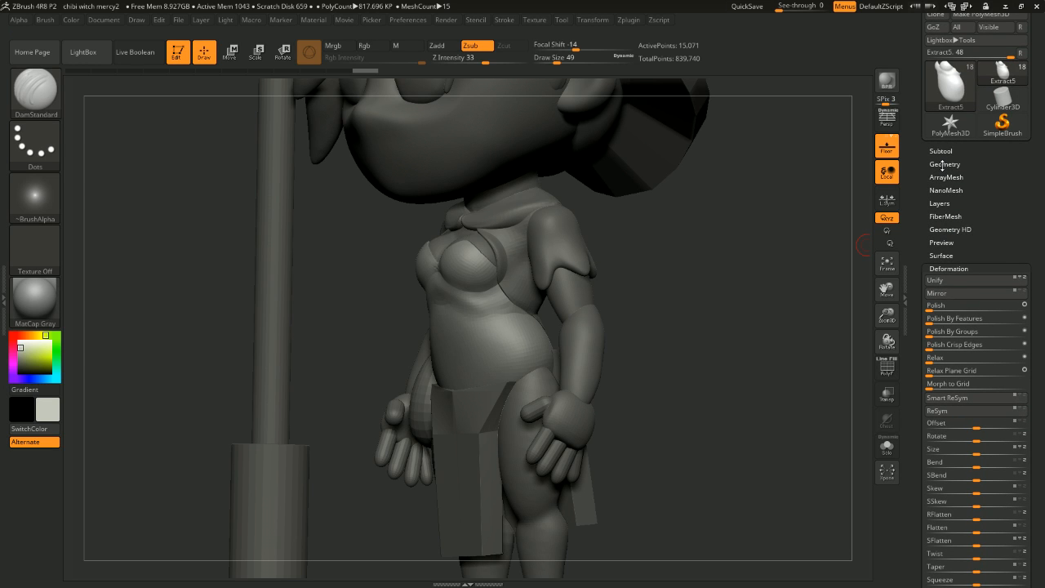
pyautogui.click(944, 164)
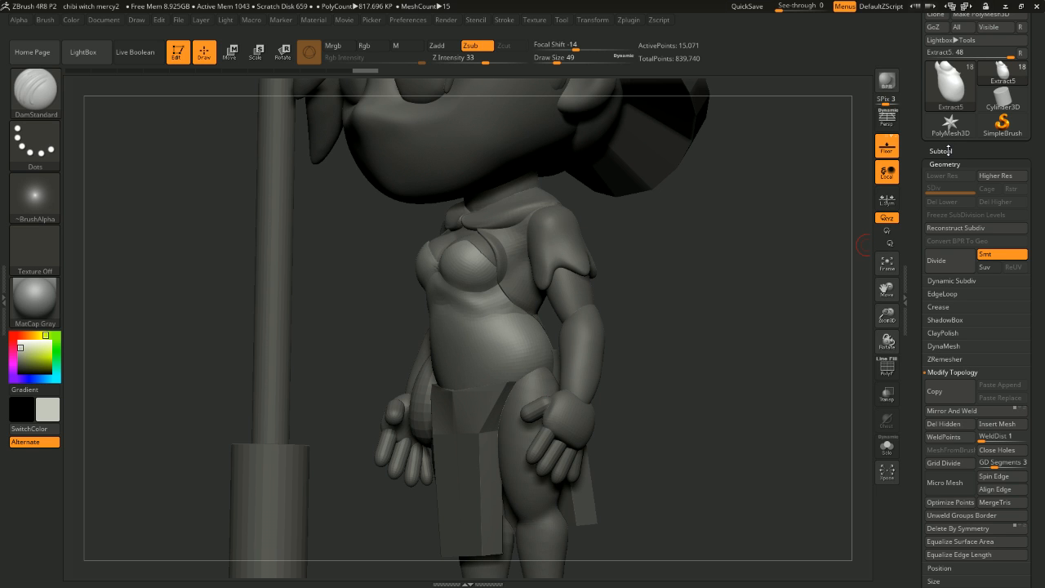
pyautogui.scroll(-10, 948, 150)
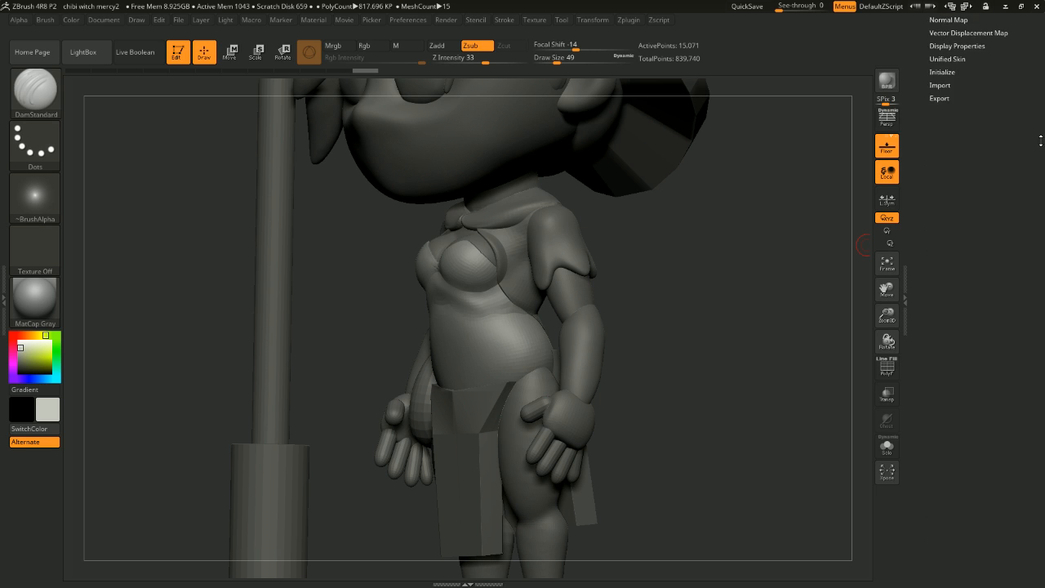
pyautogui.click(950, 157)
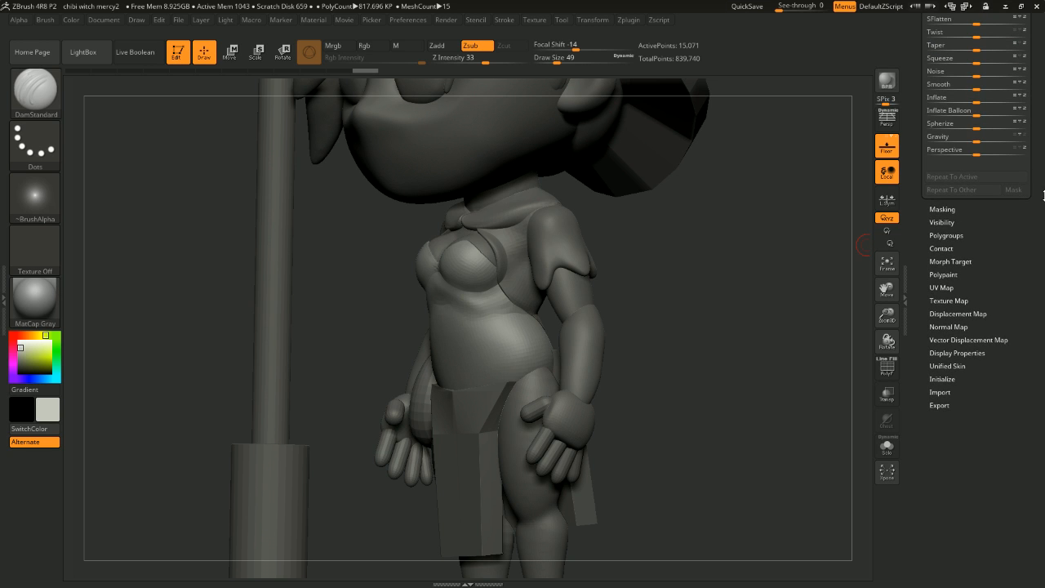
pyautogui.click(932, 98)
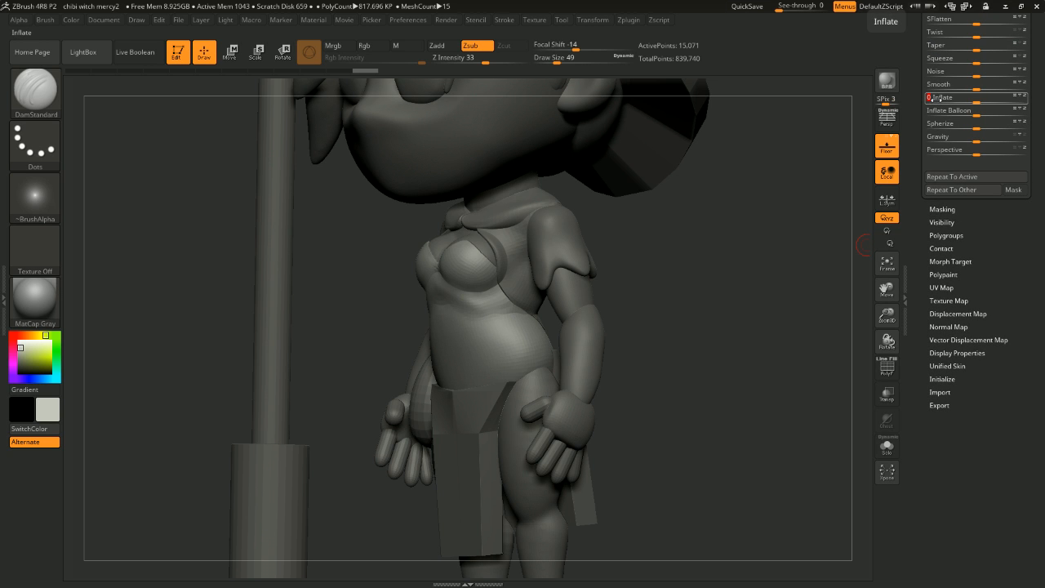
pyautogui.moveTo(758, 140); pyautogui.dragTo(662, 151)
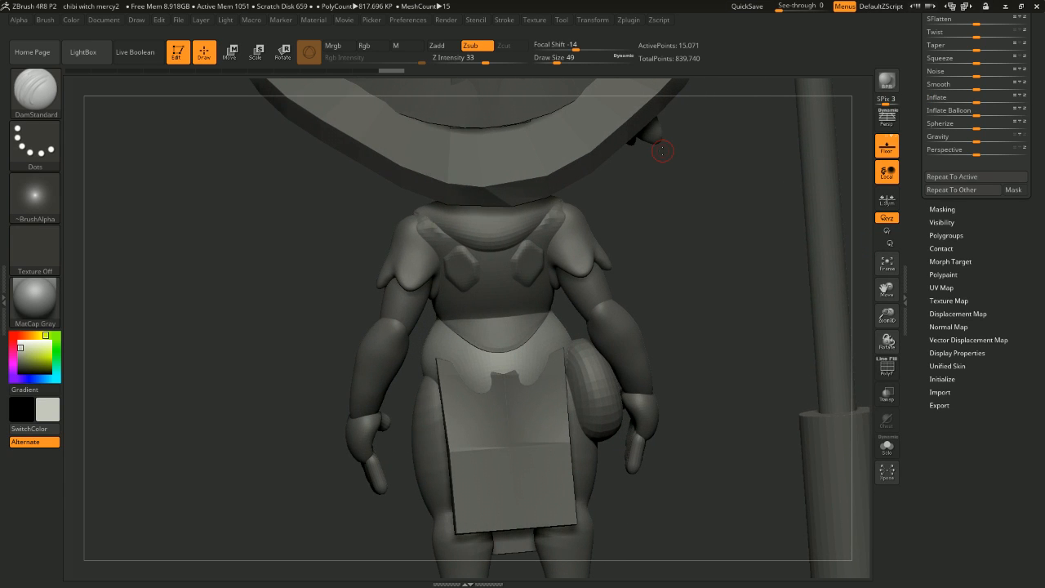
pyautogui.moveTo(735, 297); pyautogui.dragTo(790, 282)
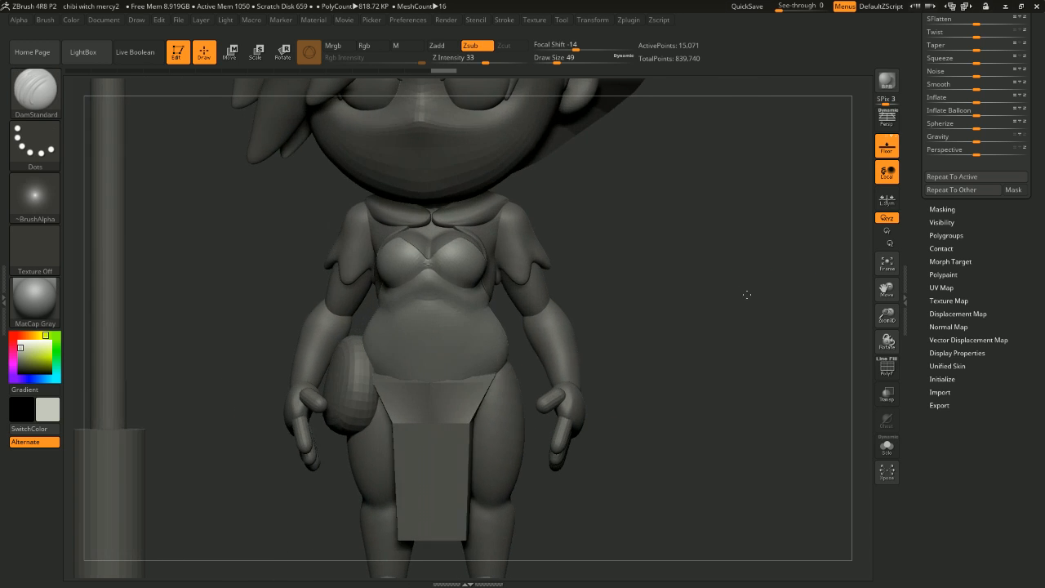
# Step: Select the cloth piece PolySphere1_2 hanging from the witch's waist
pyautogui.moveTo(747, 291)
pyautogui.mouseDown()
pyautogui.moveTo(763, 321)
pyautogui.moveTo(750, 315)
pyautogui.moveTo(746, 284)
pyautogui.mouseUp()
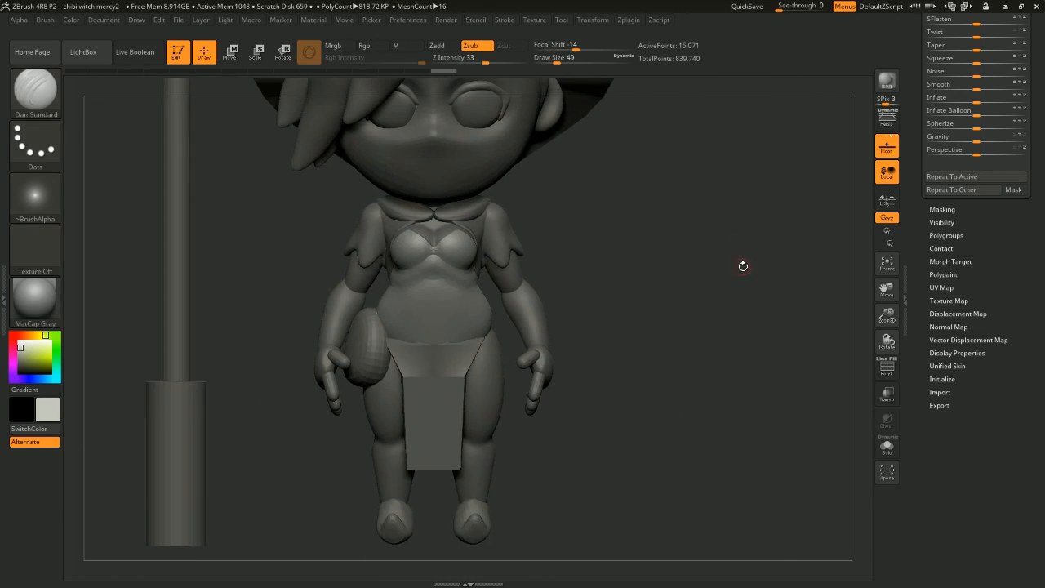
pyautogui.moveTo(742, 300); pyautogui.dragTo(664, 297)
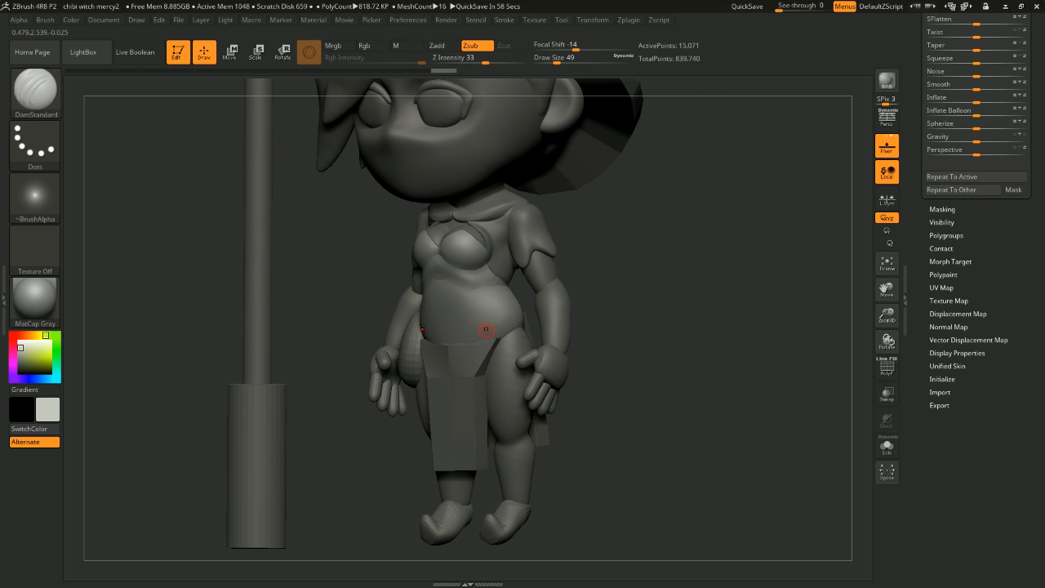
pyautogui.moveTo(668, 319); pyautogui.dragTo(719, 320)
pyautogui.keyDown('alt'); pyautogui.moveTo(719, 320); pyautogui.dragTo(726, 262); pyautogui.keyUp('alt')
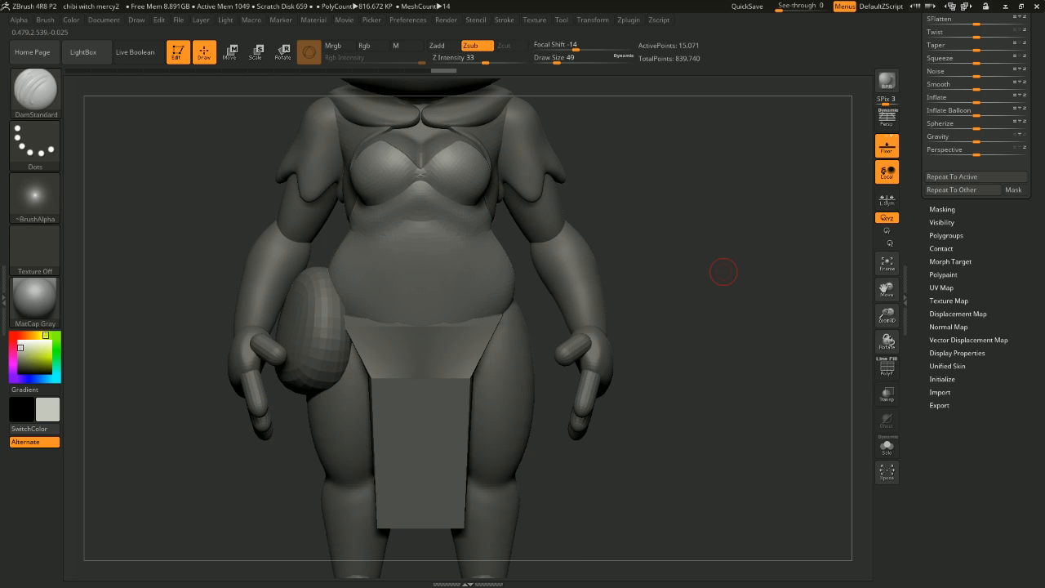
pyautogui.moveTo(652, 339); pyautogui.dragTo(646, 359)
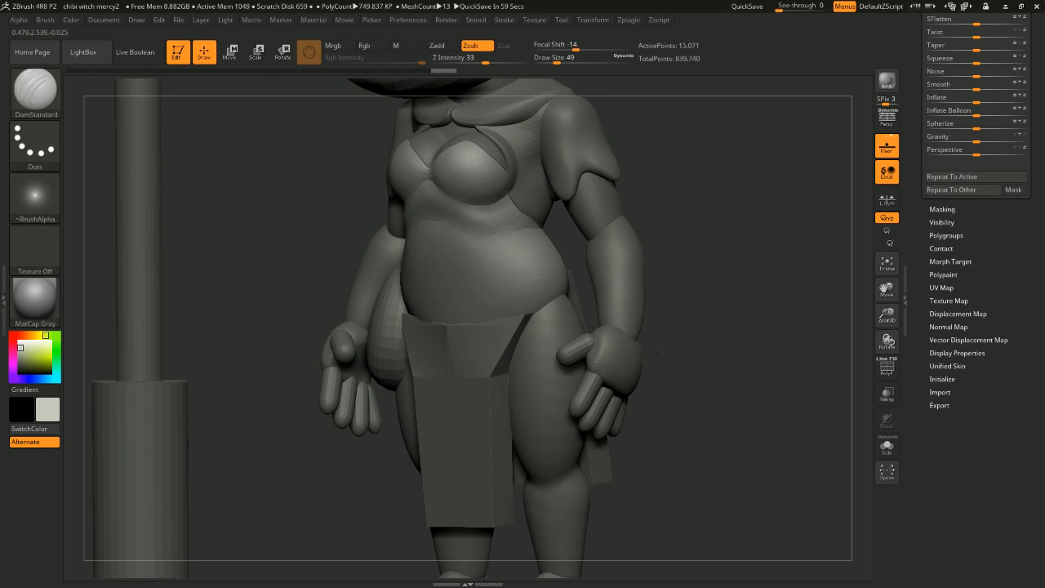
pyautogui.keyDown('alt'); pyautogui.click(442, 387); pyautogui.keyUp('alt')
pyautogui.moveTo(810, 357)
pyautogui.mouseDown()
pyautogui.moveTo(719, 350)
pyautogui.moveTo(798, 342)
pyautogui.mouseUp()
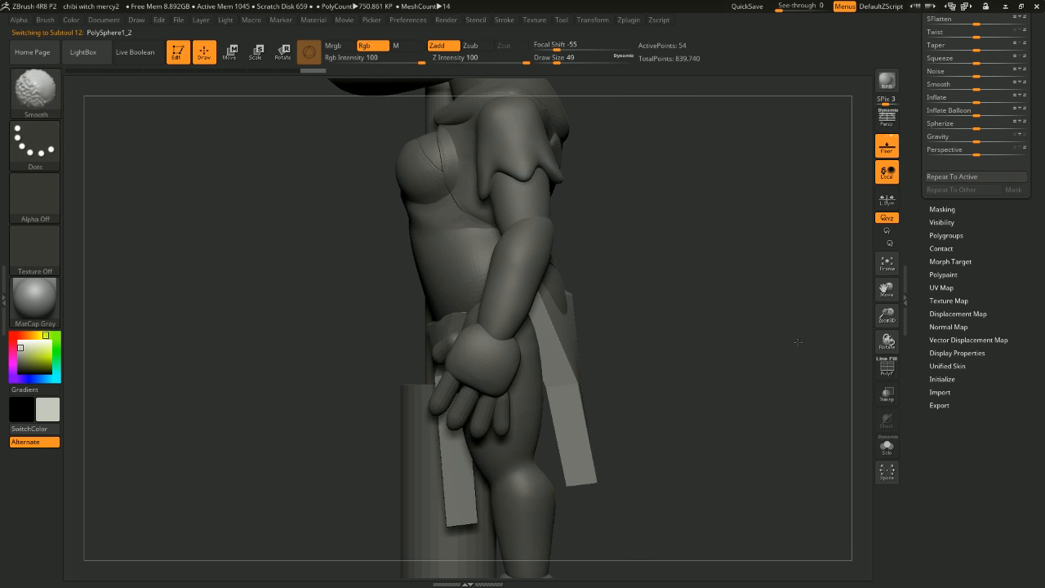
# Step: Isolate and mask the back panel of the waist cloth, then show both panels with only the front one unmasked
pyautogui.keyDown('ctrl'); pyautogui.keyDown('shift'); pyautogui.click(462, 476); pyautogui.keyUp('shift'); pyautogui.keyUp('ctrl')
pyautogui.moveTo(633, 441); pyautogui.dragTo(738, 380)
pyautogui.keyDown('ctrl'); pyautogui.keyDown('shift'); pyautogui.click(455, 425); pyautogui.keyUp('shift'); pyautogui.keyUp('ctrl')
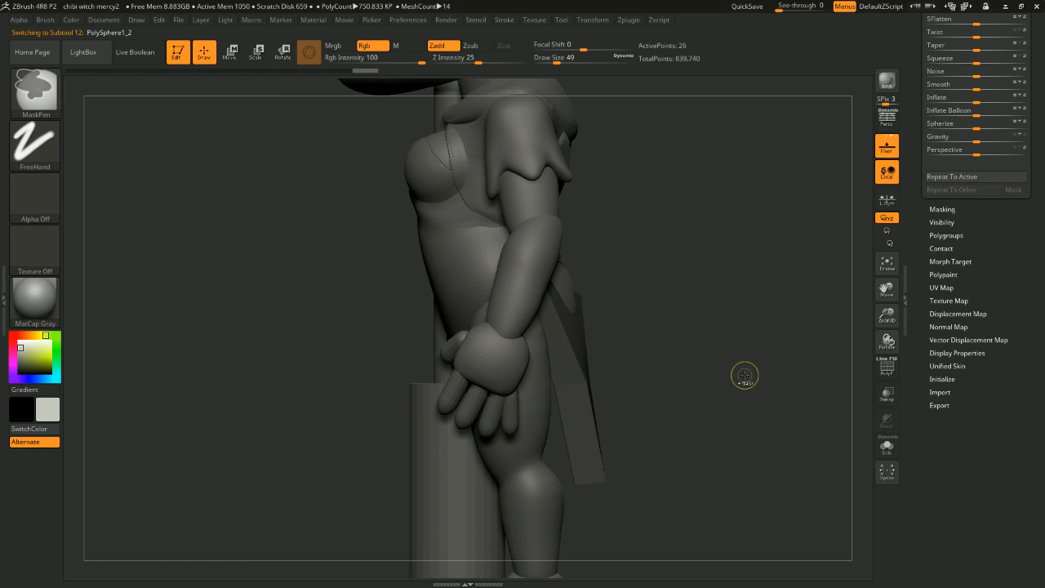
pyautogui.hotkey('ctrl', 'z')
pyautogui.hotkey('ctrl', 'shift', 'z')
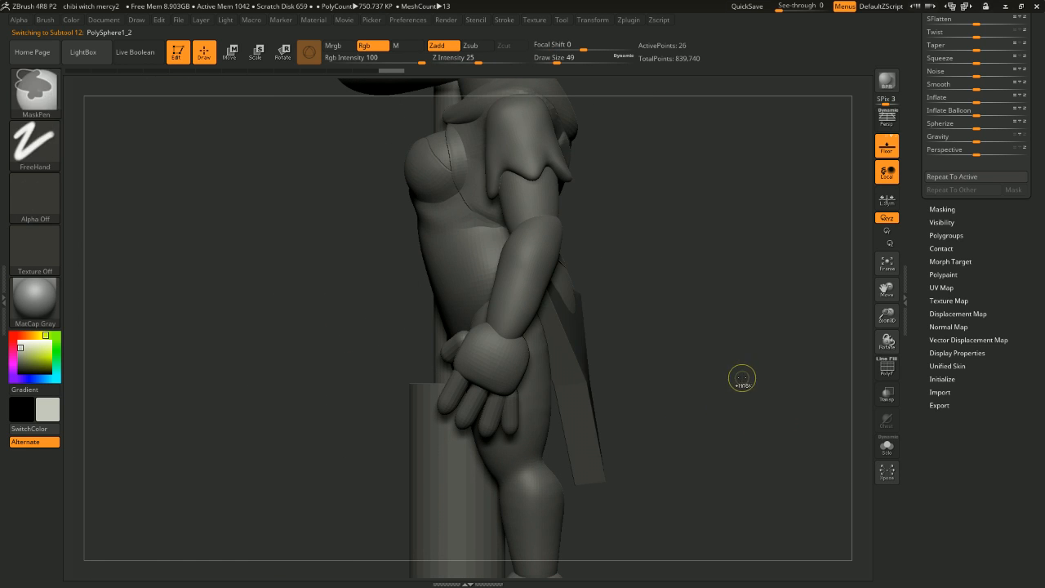
pyautogui.keyDown('ctrl'); pyautogui.keyDown('shift'); pyautogui.moveTo(737, 375); pyautogui.dragTo(702, 349); pyautogui.keyUp('shift'); pyautogui.keyUp('ctrl')
pyautogui.keyDown('ctrl'); pyautogui.keyDown('shift'); pyautogui.click(726, 365); pyautogui.keyUp('shift'); pyautogui.keyUp('ctrl')
# Step: Centre the transform gizmo on the unmasked front panel and duplicate that panel slightly in front of the original
pyautogui.click(230, 51)
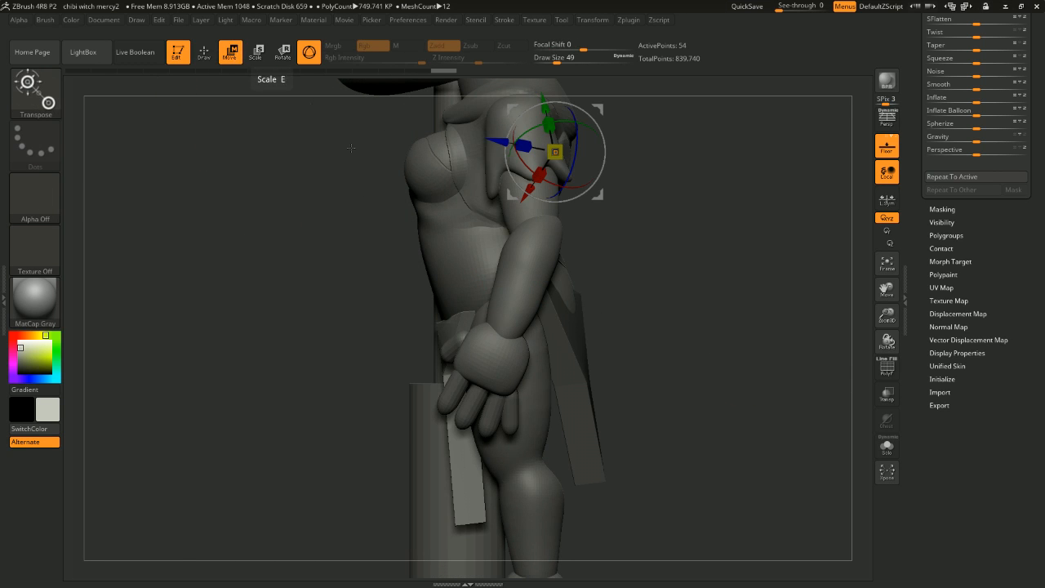
pyautogui.keyDown('alt'); pyautogui.moveTo(538, 123); pyautogui.dragTo(530, 196, button='right'); pyautogui.keyUp('alt')
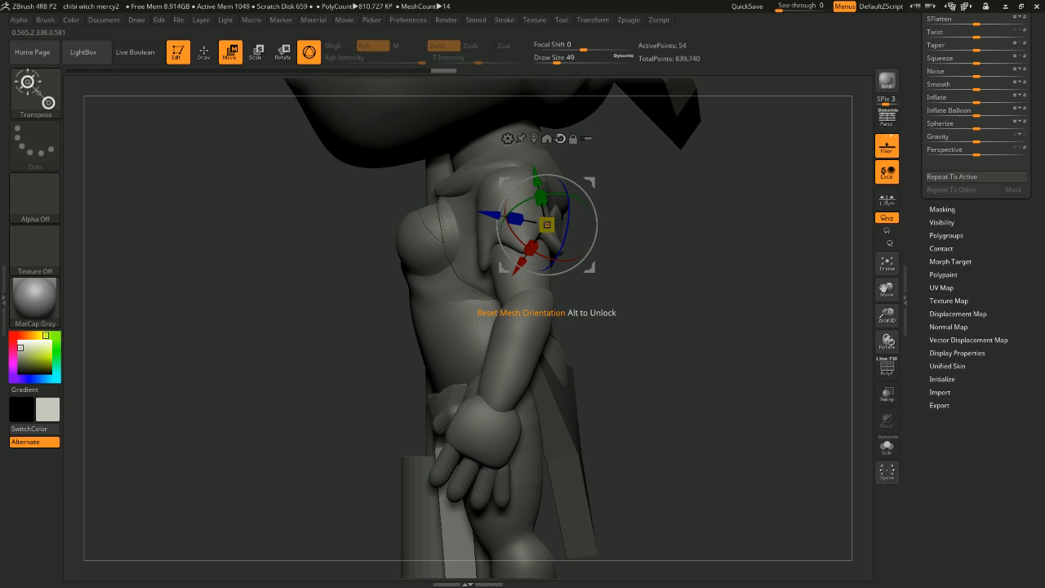
pyautogui.click(535, 139)
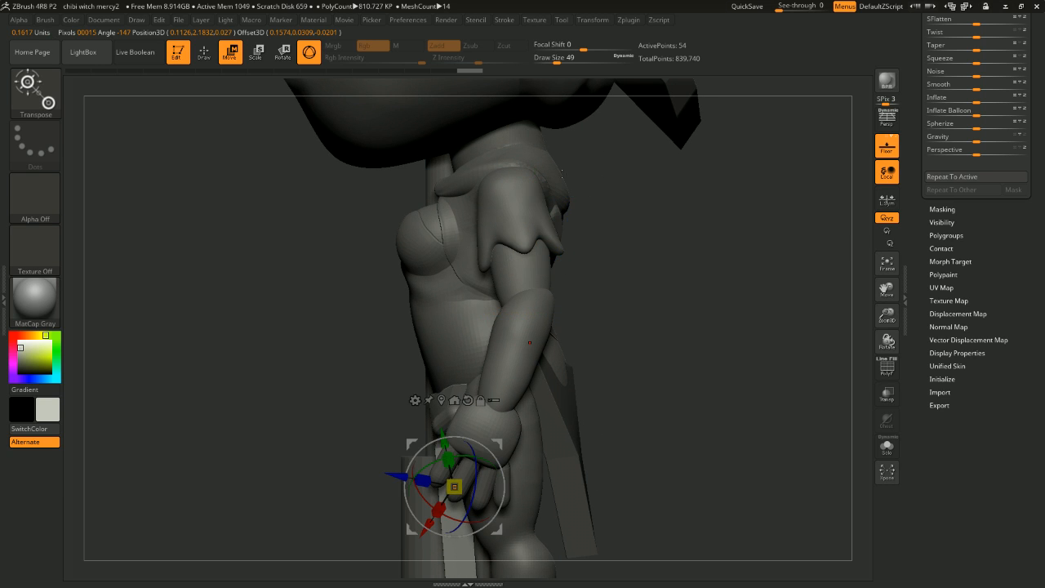
pyautogui.keyDown('alt'); pyautogui.moveTo(670, 309); pyautogui.dragTo(639, 162, button='right'); pyautogui.keyUp('alt')
pyautogui.keyDown('ctrl'); pyautogui.moveTo(373, 373); pyautogui.dragTo(359, 347); pyautogui.keyUp('ctrl')
pyautogui.moveTo(358, 347); pyautogui.dragTo(694, 248, button='right')
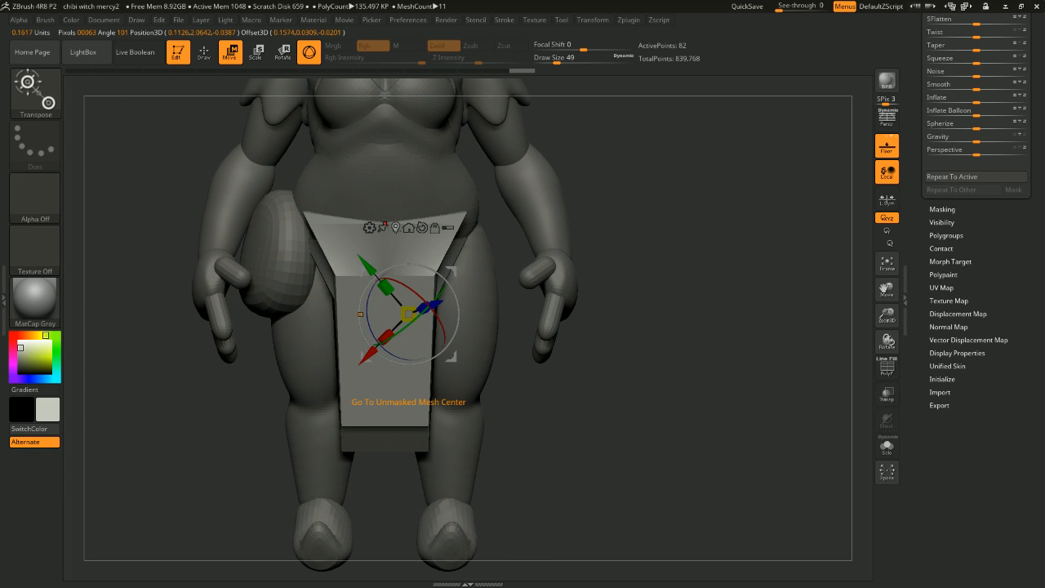
# Step: Scale the front panel's copy down, reset the gizmo orientation, and stretch the copy slightly along Y
pyautogui.moveTo(408, 314); pyautogui.dragTo(363, 345)
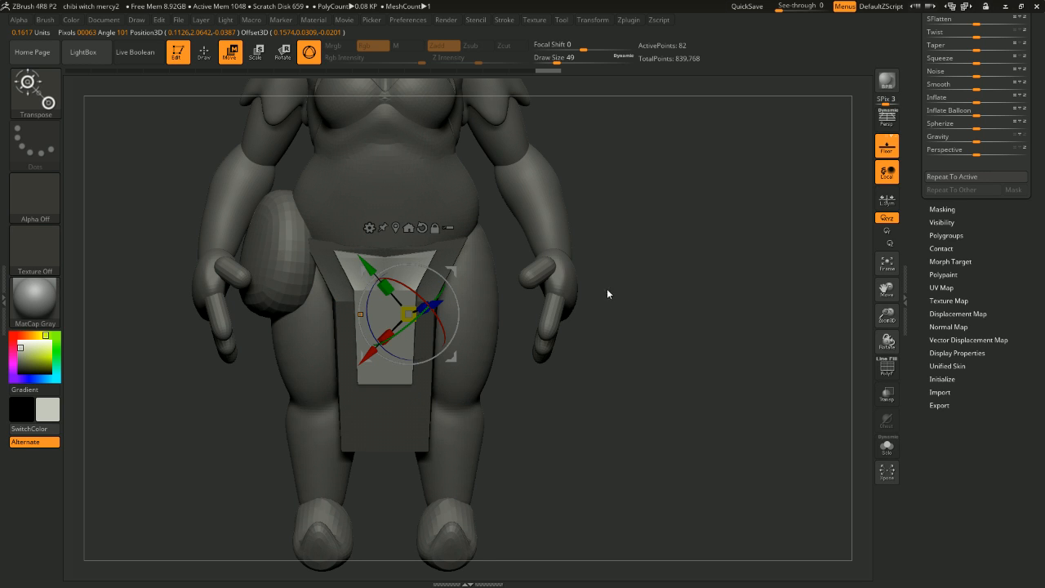
pyautogui.click(427, 230)
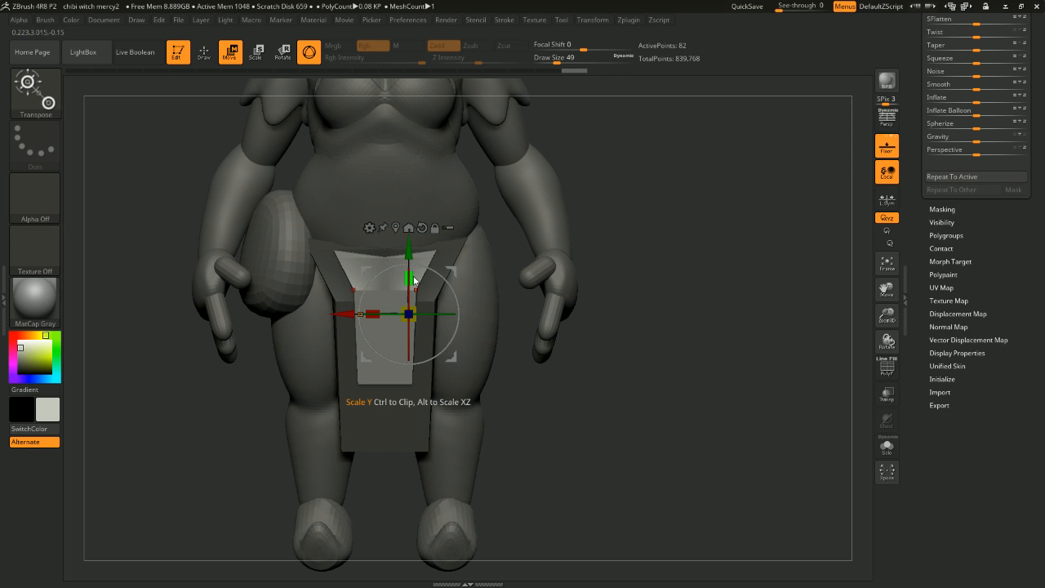
pyautogui.moveTo(411, 277); pyautogui.dragTo(412, 271)
pyautogui.moveTo(586, 248); pyautogui.dragTo(597, 246)
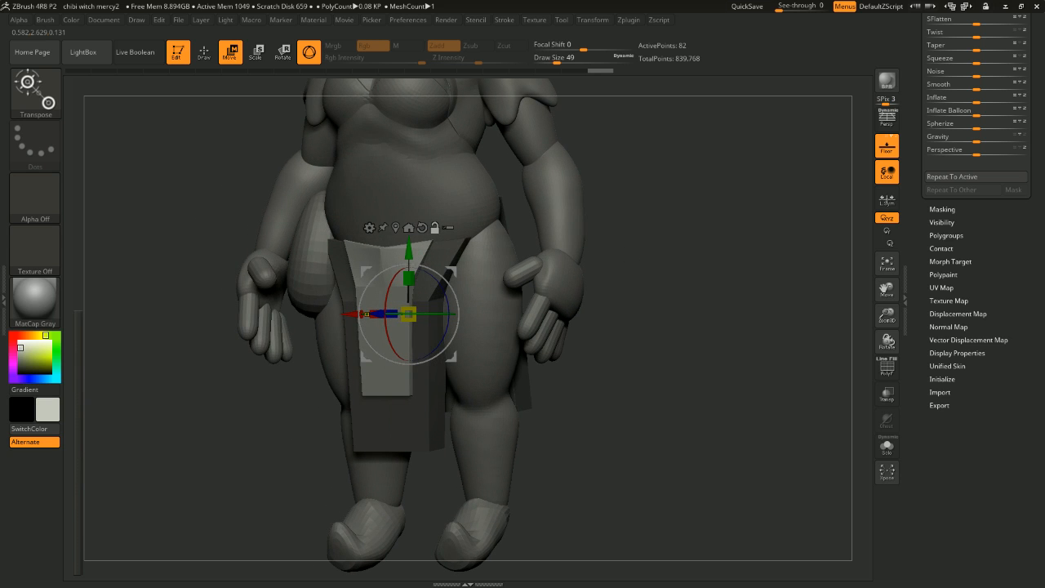
pyautogui.moveTo(667, 284); pyautogui.dragTo(718, 299)
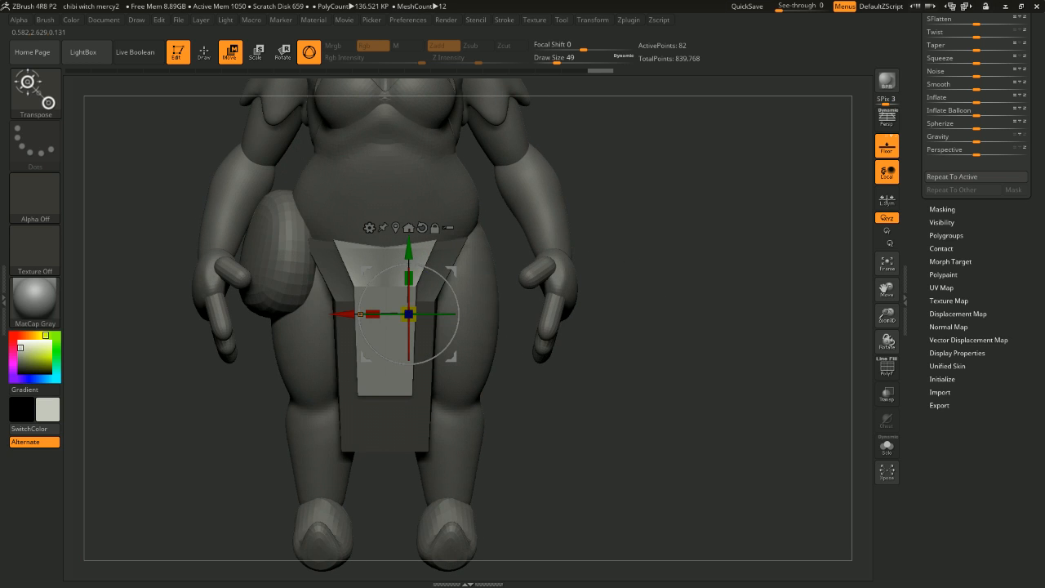
# Step: Widen the upper part of the small front panel with the Move brush at draw size 492
pyautogui.click(204, 53)
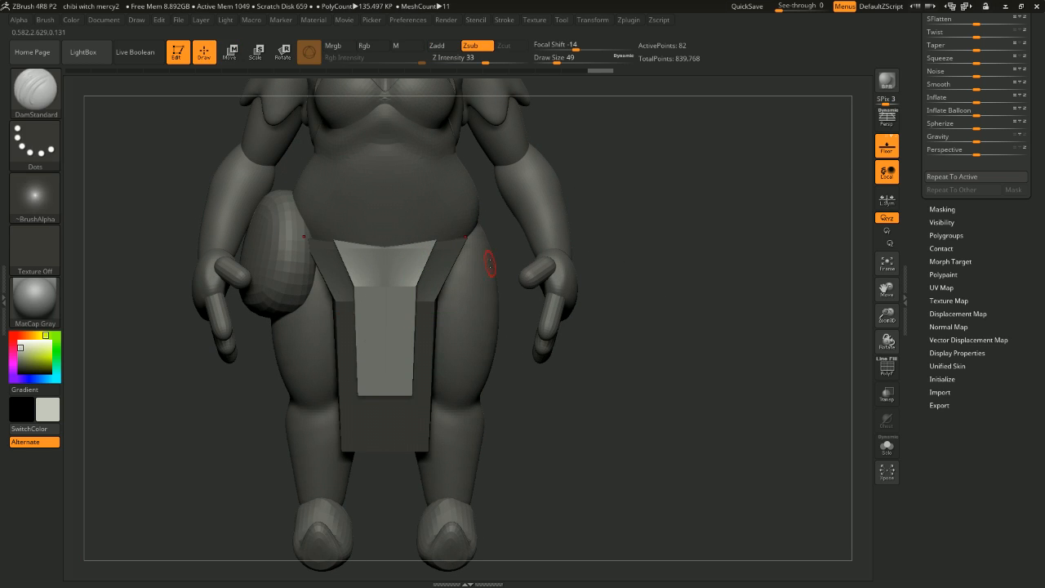
pyautogui.press('b')
pyautogui.press('m')
pyautogui.press('v')
pyautogui.press('space')
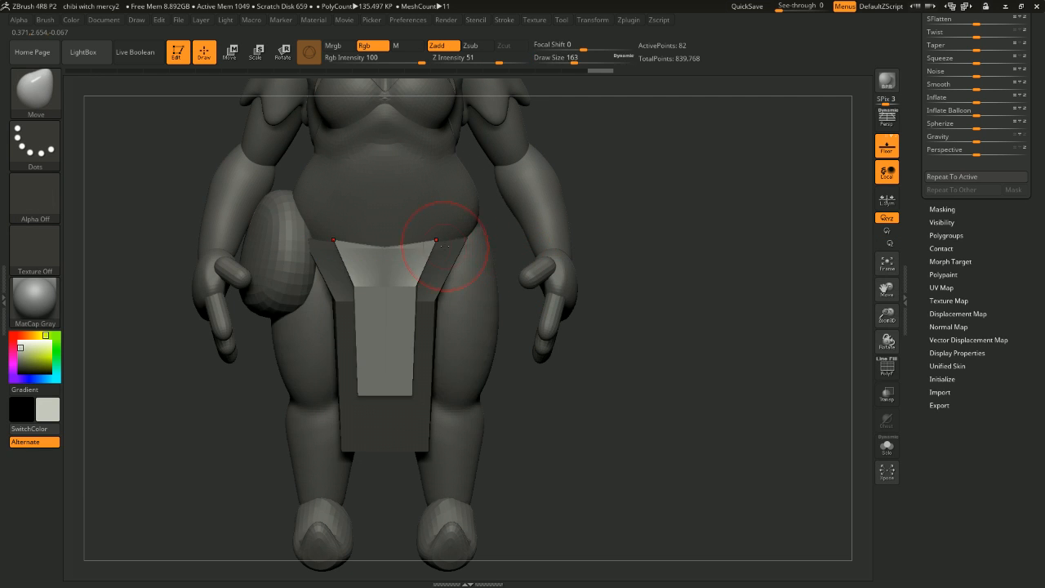
pyautogui.press('space')
pyautogui.moveTo(445, 246)
pyautogui.mouseDown()
pyautogui.moveTo(459, 245)
pyautogui.moveTo(446, 257)
pyautogui.mouseUp()
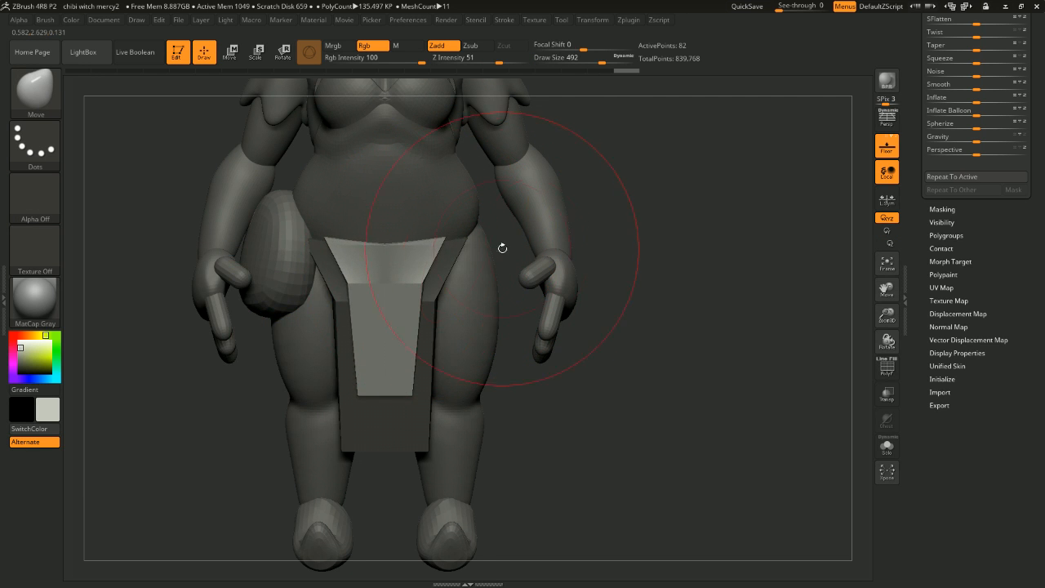
# Step: Inspect the layered front panel and the back panel from several sides, both on the figure and in Solo mode
pyautogui.moveTo(681, 271); pyautogui.dragTo(657, 295)
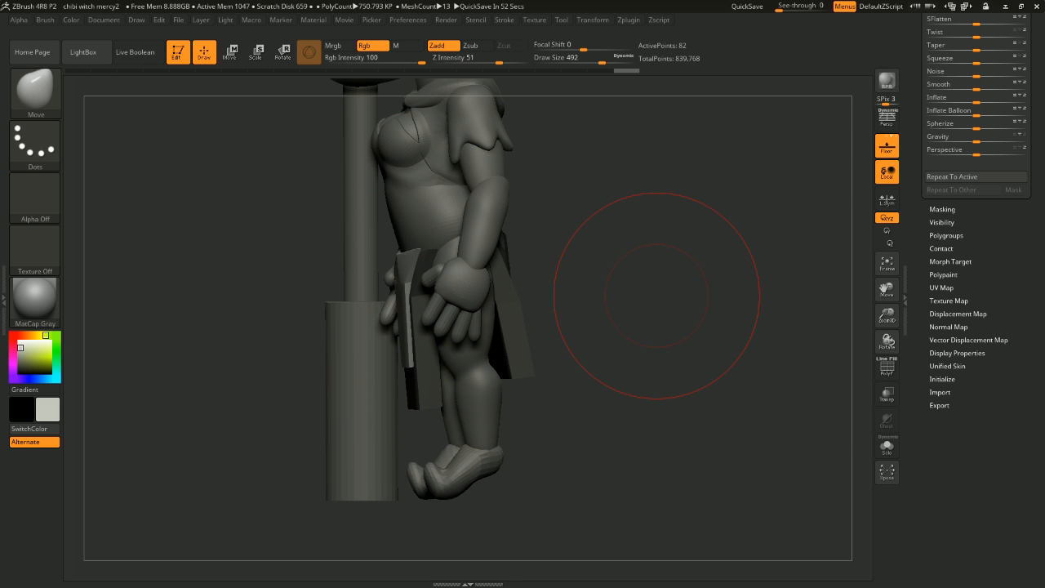
pyautogui.moveTo(657, 265)
pyautogui.mouseDown()
pyautogui.moveTo(681, 269)
pyautogui.moveTo(742, 248)
pyautogui.moveTo(474, 249)
pyautogui.moveTo(679, 182)
pyautogui.moveTo(668, 187)
pyautogui.moveTo(649, 154)
pyautogui.moveTo(636, 169)
pyautogui.mouseUp()
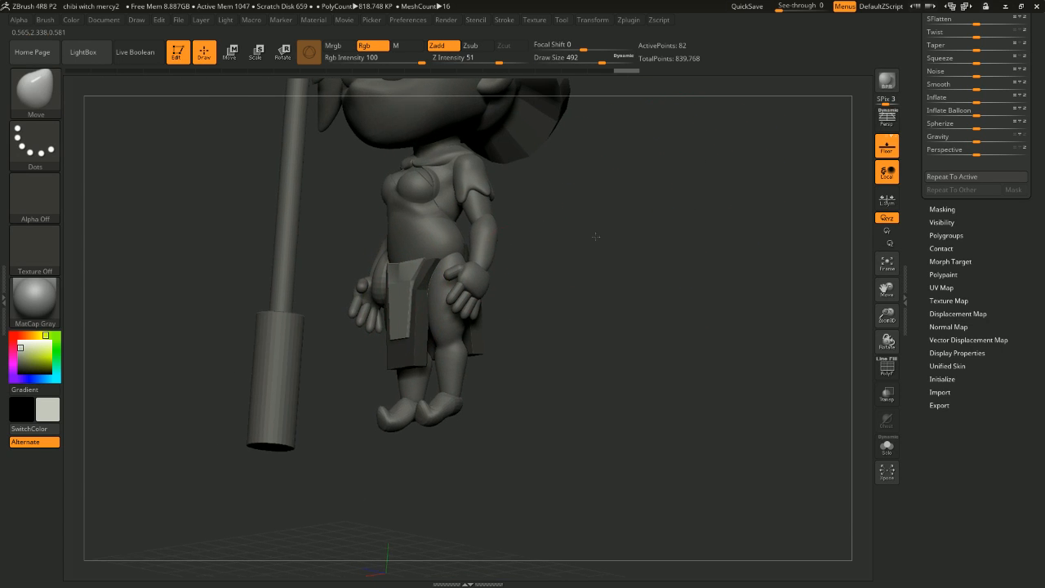
pyautogui.moveTo(595, 236); pyautogui.dragTo(710, 167)
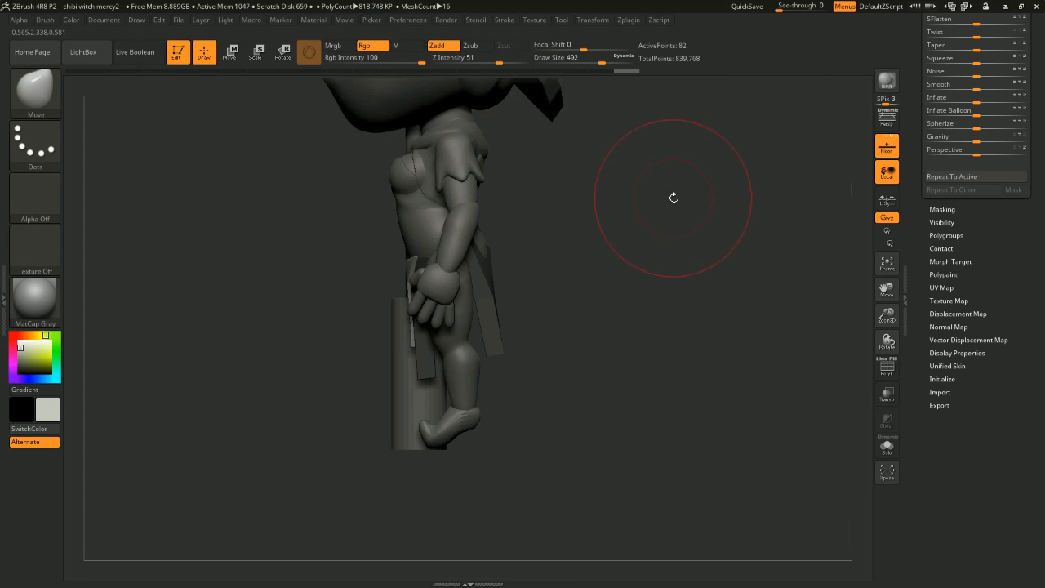
pyautogui.moveTo(674, 197)
pyautogui.mouseDown()
pyautogui.moveTo(700, 212)
pyautogui.moveTo(738, 193)
pyautogui.moveTo(723, 200)
pyautogui.moveTo(730, 222)
pyautogui.moveTo(762, 215)
pyautogui.moveTo(742, 180)
pyautogui.moveTo(749, 196)
pyautogui.moveTo(643, 198)
pyautogui.mouseUp()
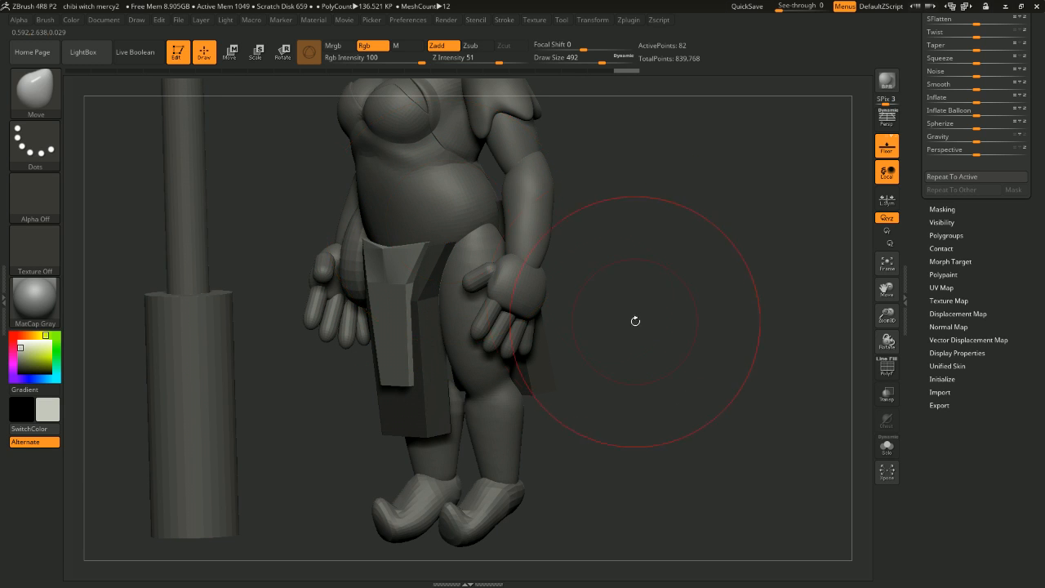
pyautogui.moveTo(636, 321); pyautogui.dragTo(497, 250)
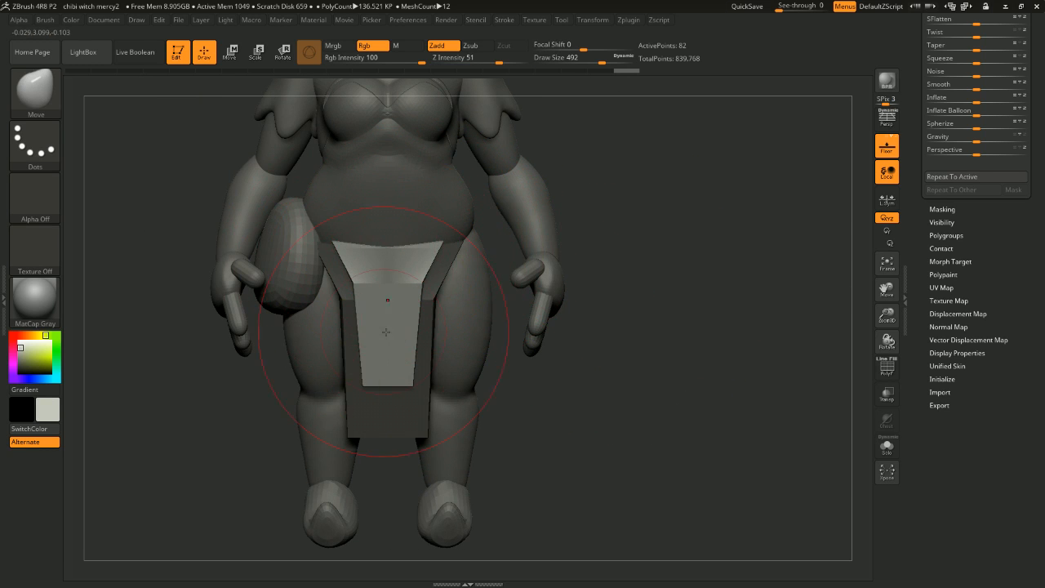
pyautogui.click(886, 449)
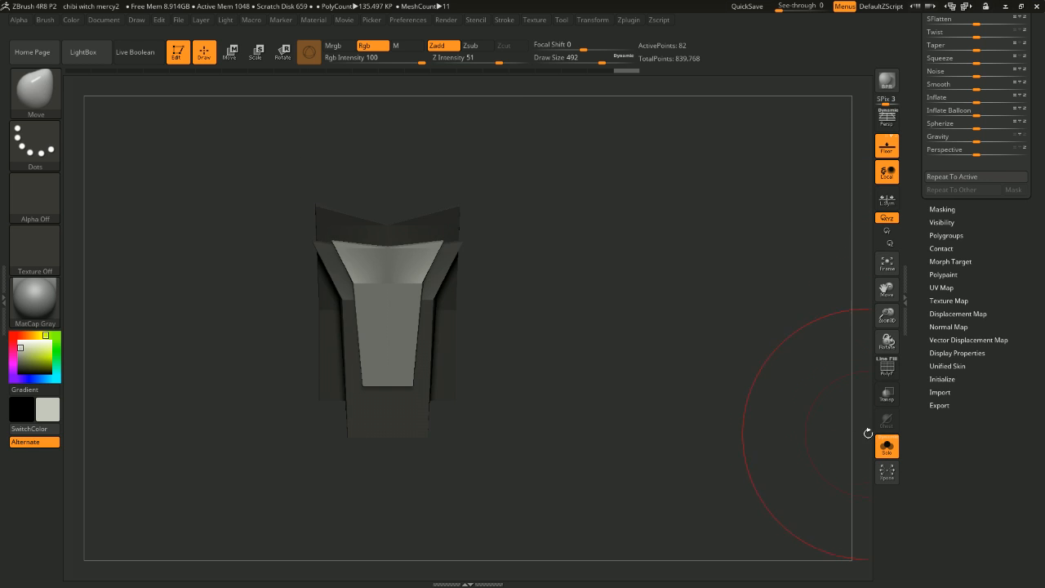
pyautogui.moveTo(784, 359); pyautogui.dragTo(609, 293)
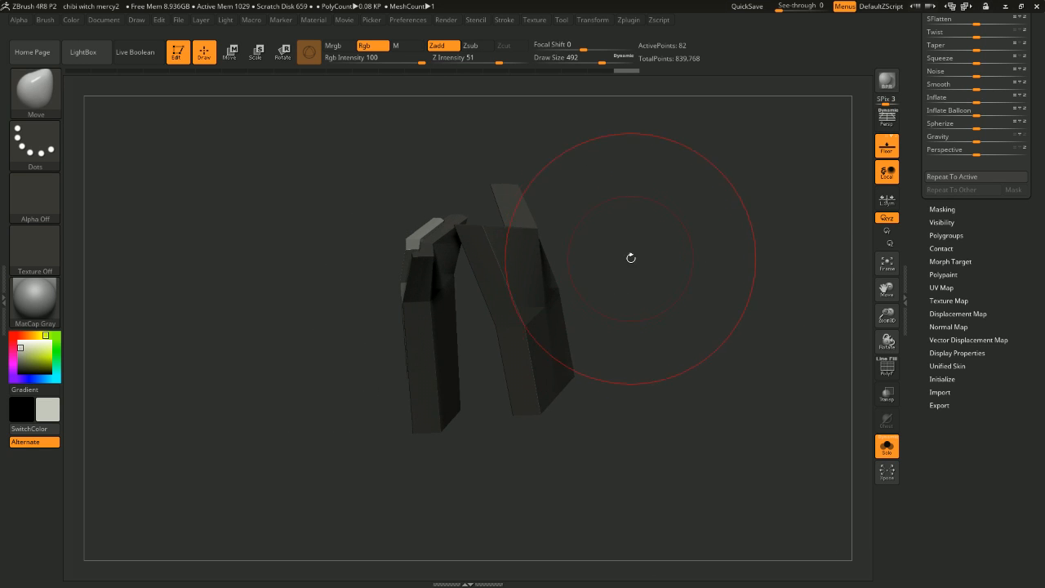
pyautogui.moveTo(632, 258); pyautogui.dragTo(673, 262)
pyautogui.click(886, 446)
pyautogui.moveTo(731, 320); pyautogui.dragTo(516, 368)
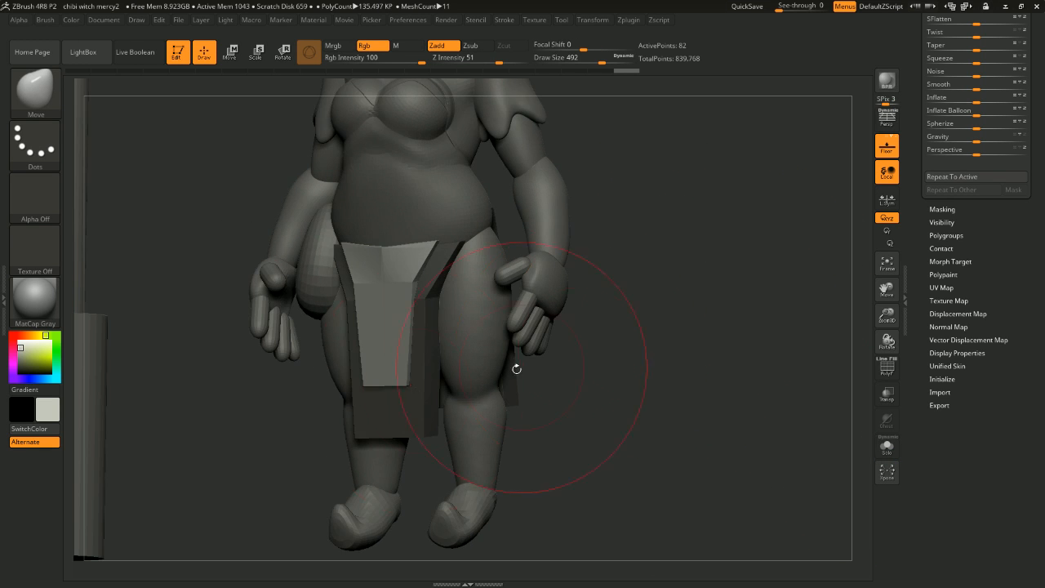
pyautogui.keyDown('alt'); pyautogui.moveTo(709, 374); pyautogui.dragTo(718, 308); pyautogui.keyUp('alt')
pyautogui.moveTo(705, 352); pyautogui.dragTo(417, 367)
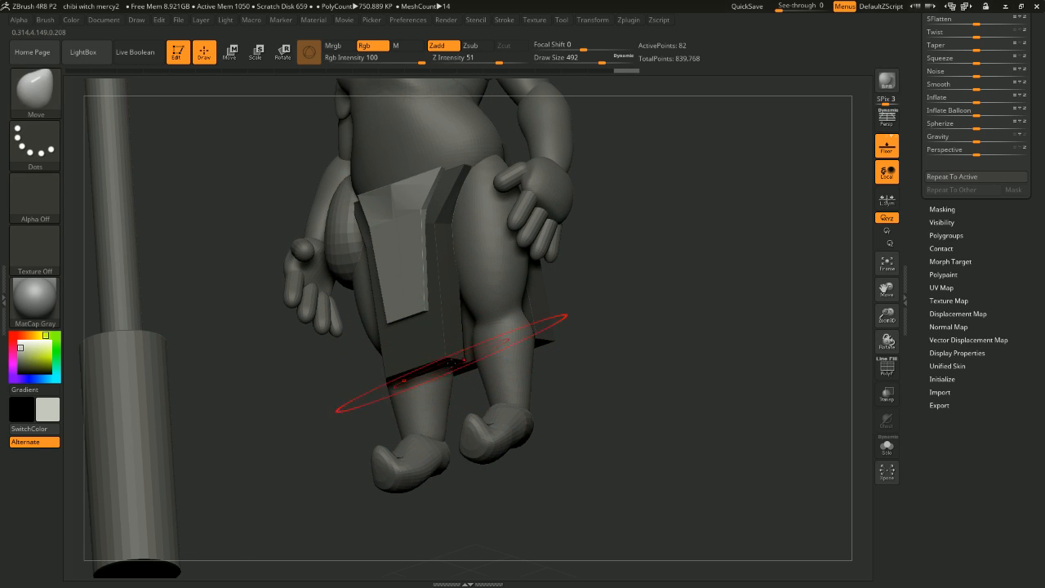
pyautogui.keyDown('shift'); pyautogui.moveTo(572, 350); pyautogui.dragTo(637, 342); pyautogui.keyUp('shift')
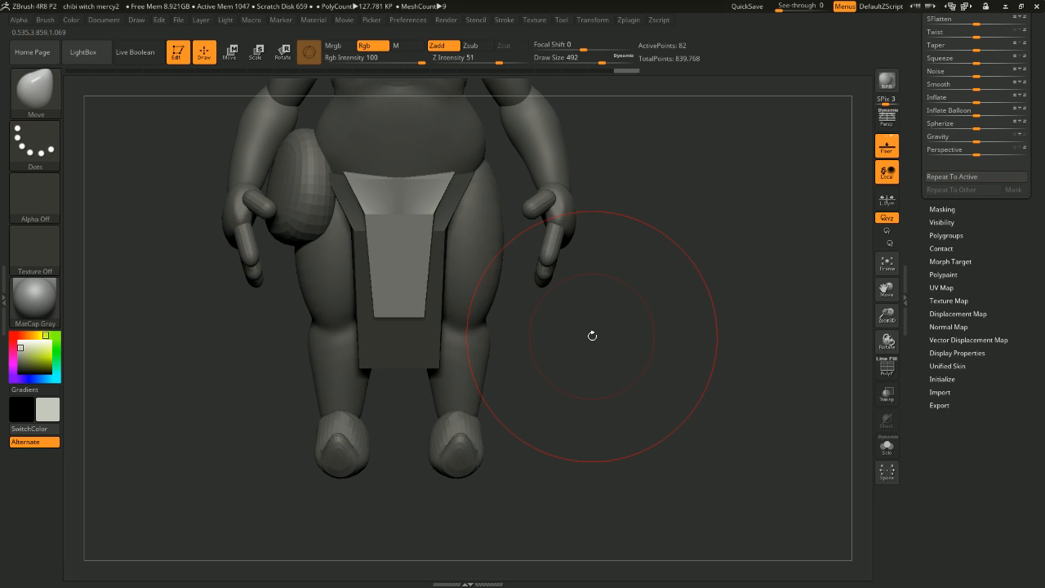
pyautogui.moveTo(515, 329); pyautogui.dragTo(521, 339)
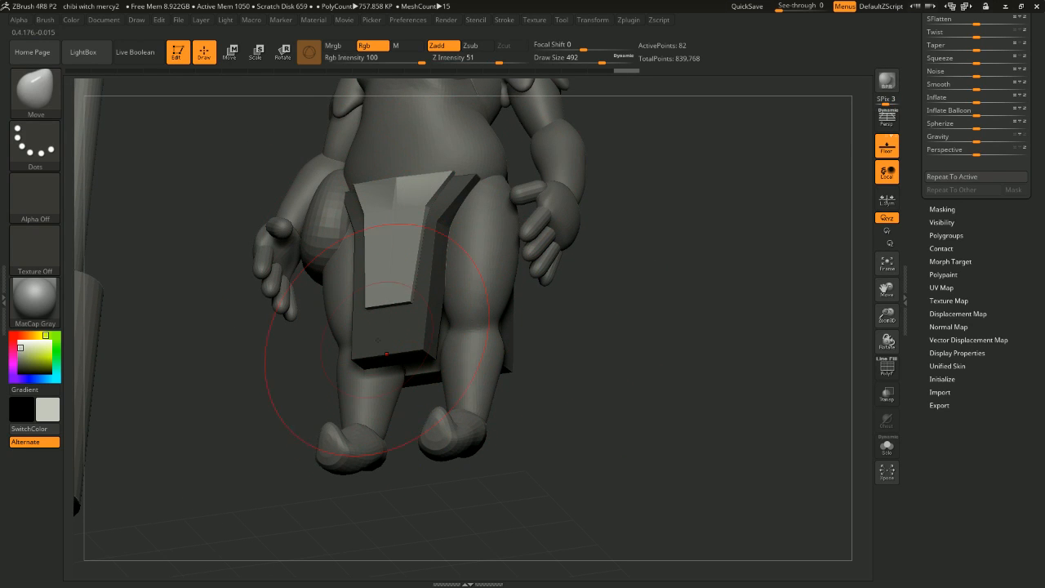
pyautogui.moveTo(586, 372)
pyautogui.mouseDown()
pyautogui.moveTo(595, 369)
pyautogui.moveTo(560, 400)
pyautogui.moveTo(554, 387)
pyautogui.moveTo(525, 385)
pyautogui.mouseUp()
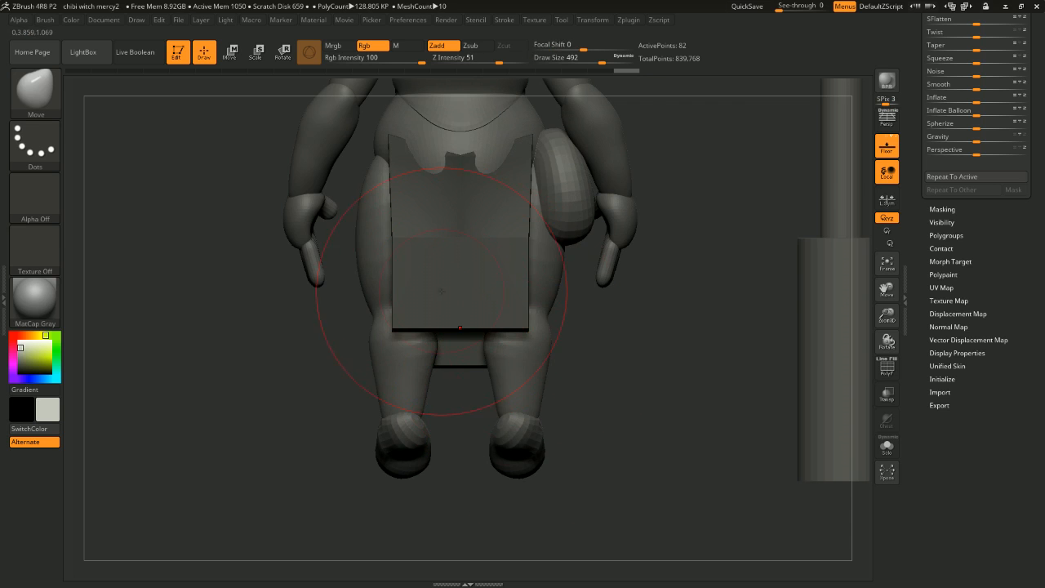
pyautogui.moveTo(571, 310)
pyautogui.mouseDown()
pyautogui.moveTo(669, 285)
pyautogui.moveTo(623, 273)
pyautogui.moveTo(600, 231)
pyautogui.moveTo(530, 217)
pyautogui.moveTo(457, 234)
pyautogui.moveTo(530, 227)
pyautogui.moveTo(497, 223)
pyautogui.mouseUp()
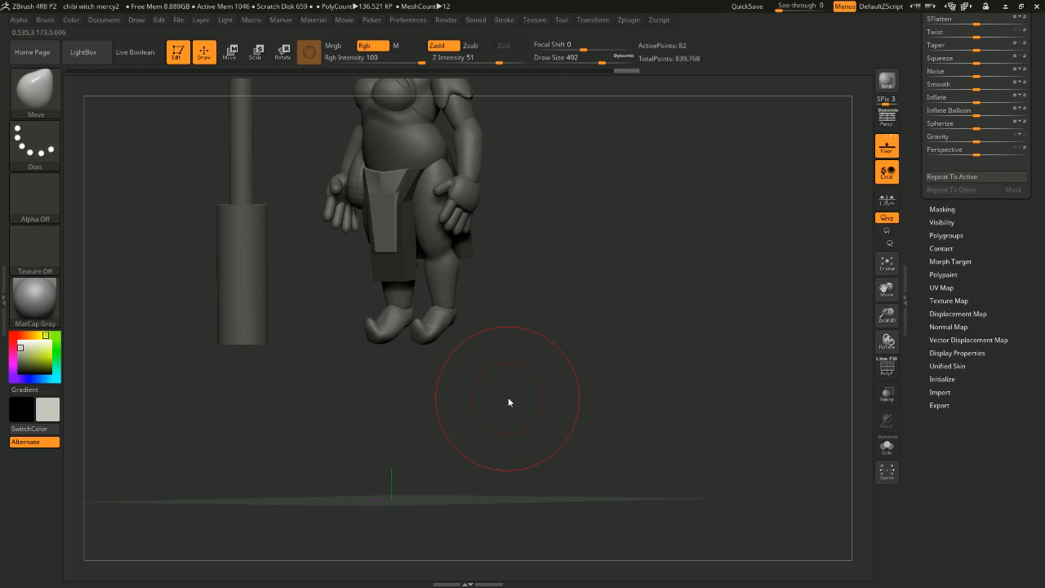
# Step: Mask the front panels, leave only the back panel unmasked, and centre the transform gizmo on it
pyautogui.keyDown('shift'); pyautogui.moveTo(508, 402); pyautogui.dragTo(437, 212); pyautogui.keyUp('shift')
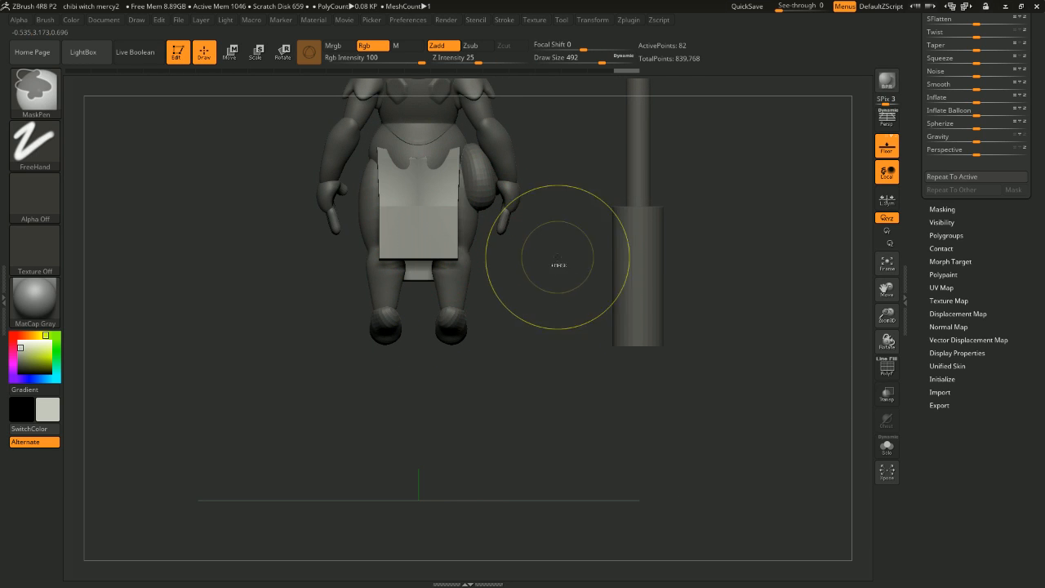
pyautogui.keyDown('alt'); pyautogui.click(442, 236); pyautogui.keyUp('alt')
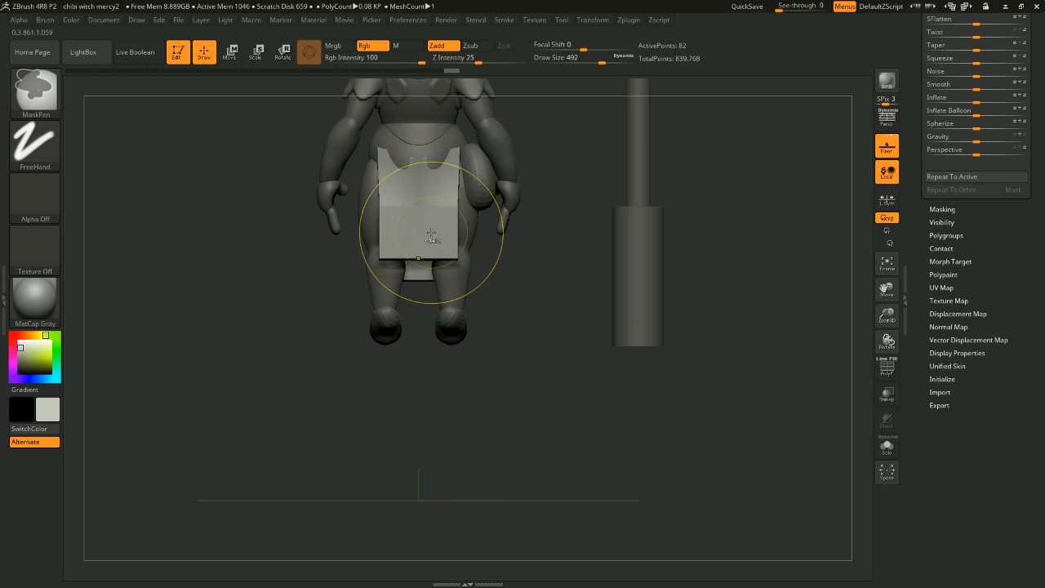
pyautogui.moveTo(465, 252)
pyautogui.mouseDown()
pyautogui.moveTo(540, 249)
pyautogui.moveTo(586, 268)
pyautogui.moveTo(619, 245)
pyautogui.moveTo(574, 275)
pyautogui.moveTo(594, 287)
pyautogui.moveTo(479, 222)
pyautogui.moveTo(545, 210)
pyautogui.mouseUp()
pyautogui.keyDown('ctrl'); pyautogui.keyDown('shift'); pyautogui.click(433, 228); pyautogui.keyUp('shift'); pyautogui.keyUp('ctrl')
pyautogui.hotkey('ctrl', 'z')
pyautogui.keyDown('ctrl'); pyautogui.keyDown('shift'); pyautogui.click(602, 267); pyautogui.keyUp('shift'); pyautogui.keyUp('ctrl')
pyautogui.press('w')
pyautogui.click(365, 167)
pyautogui.moveTo(620, 188); pyautogui.dragTo(601, 237)
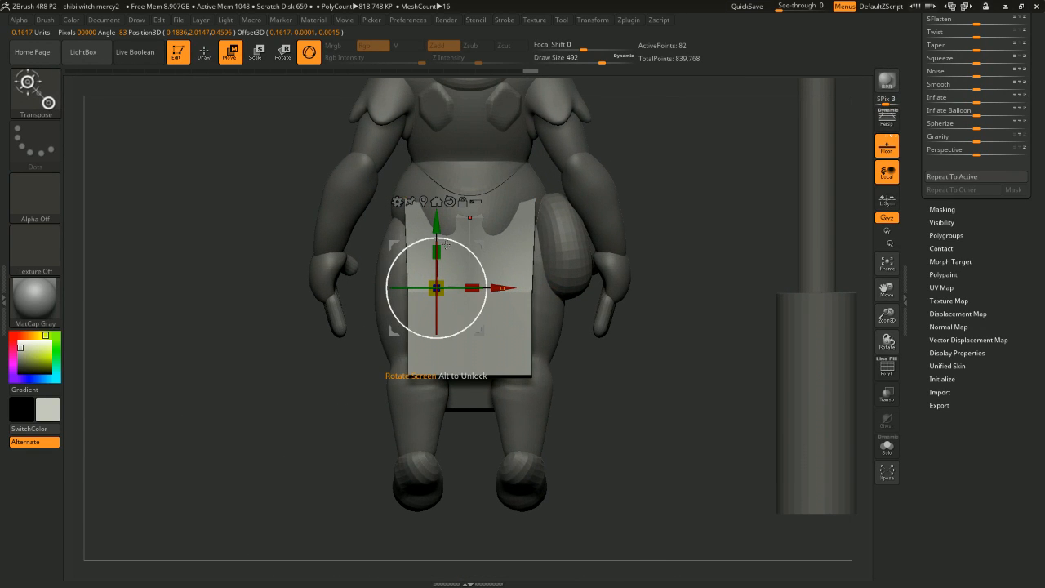
pyautogui.keyDown('shift'); pyautogui.moveTo(446, 245); pyautogui.dragTo(491, 240, button='right'); pyautogui.keyUp('shift')
# Step: Duplicate the back panel, scale the copy down, and position it raised against the original's outer face
pyautogui.keyDown('ctrl'); pyautogui.moveTo(478, 244); pyautogui.dragTo(653, 230); pyautogui.keyUp('ctrl')
pyautogui.moveTo(444, 276); pyautogui.dragTo(445, 291)
pyautogui.moveTo(654, 212); pyautogui.dragTo(776, 207)
pyautogui.moveTo(488, 236); pyautogui.dragTo(478, 220)
pyautogui.moveTo(642, 210)
pyautogui.mouseDown()
pyautogui.moveTo(595, 210)
pyautogui.moveTo(596, 201)
pyautogui.moveTo(653, 204)
pyautogui.mouseUp()
pyautogui.moveTo(477, 248); pyautogui.dragTo(487, 220)
pyautogui.keyDown('shift'); pyautogui.moveTo(629, 219); pyautogui.dragTo(664, 199); pyautogui.keyUp('shift')
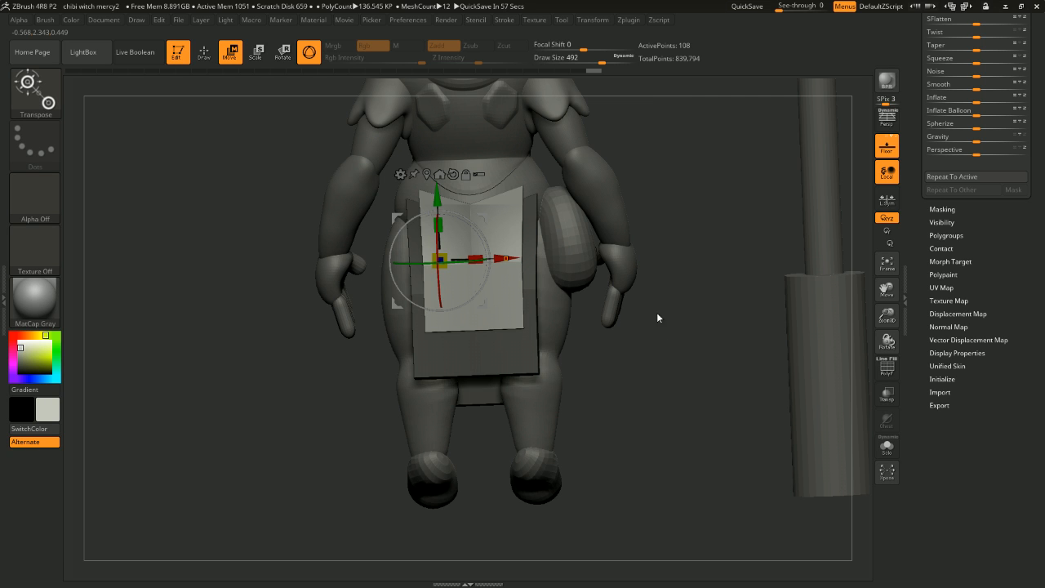
# Step: Fine-tune the small back panel's placement against the larger back panel and return to Draw mode
pyautogui.moveTo(657, 318); pyautogui.dragTo(666, 245)
pyautogui.moveTo(446, 258); pyautogui.dragTo(433, 263)
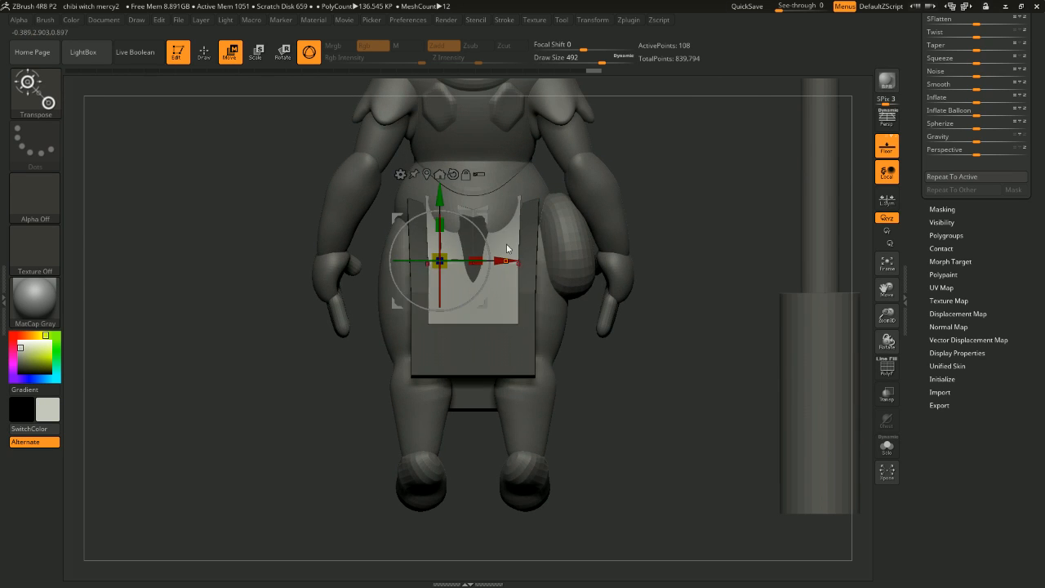
pyautogui.keyDown('shift'); pyautogui.moveTo(571, 238); pyautogui.dragTo(644, 231); pyautogui.keyUp('shift')
pyautogui.moveTo(481, 221); pyautogui.dragTo(486, 215)
pyautogui.moveTo(694, 273)
pyautogui.mouseDown()
pyautogui.moveTo(629, 266)
pyautogui.moveTo(670, 205)
pyautogui.moveTo(801, 210)
pyautogui.moveTo(769, 174)
pyautogui.moveTo(677, 187)
pyautogui.moveTo(583, 182)
pyautogui.moveTo(541, 196)
pyautogui.moveTo(650, 197)
pyautogui.moveTo(693, 155)
pyautogui.moveTo(716, 192)
pyautogui.moveTo(744, 174)
pyautogui.moveTo(752, 208)
pyautogui.moveTo(735, 221)
pyautogui.moveTo(212, 79)
pyautogui.mouseUp()
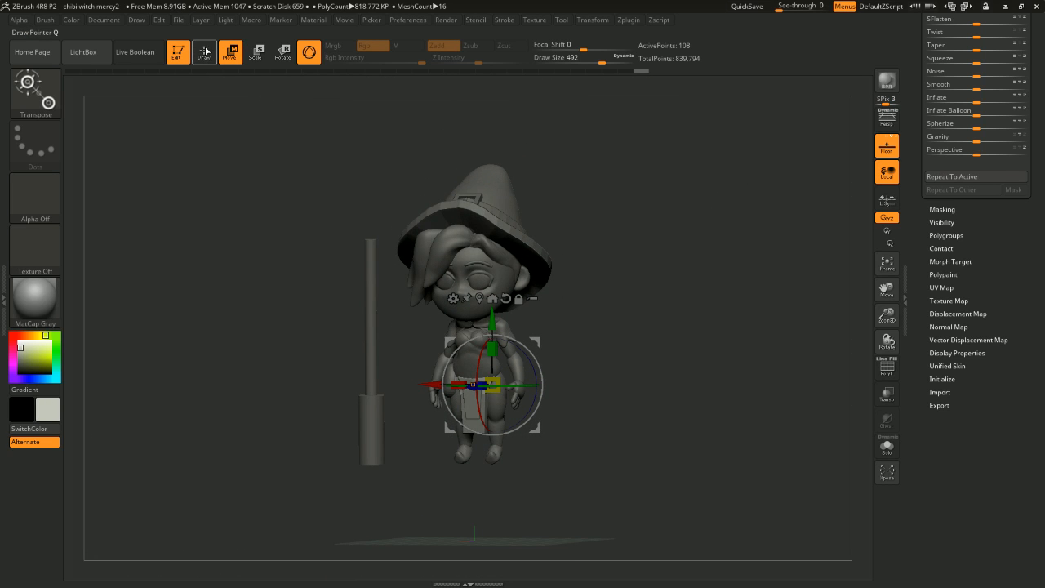
pyautogui.click(209, 56)
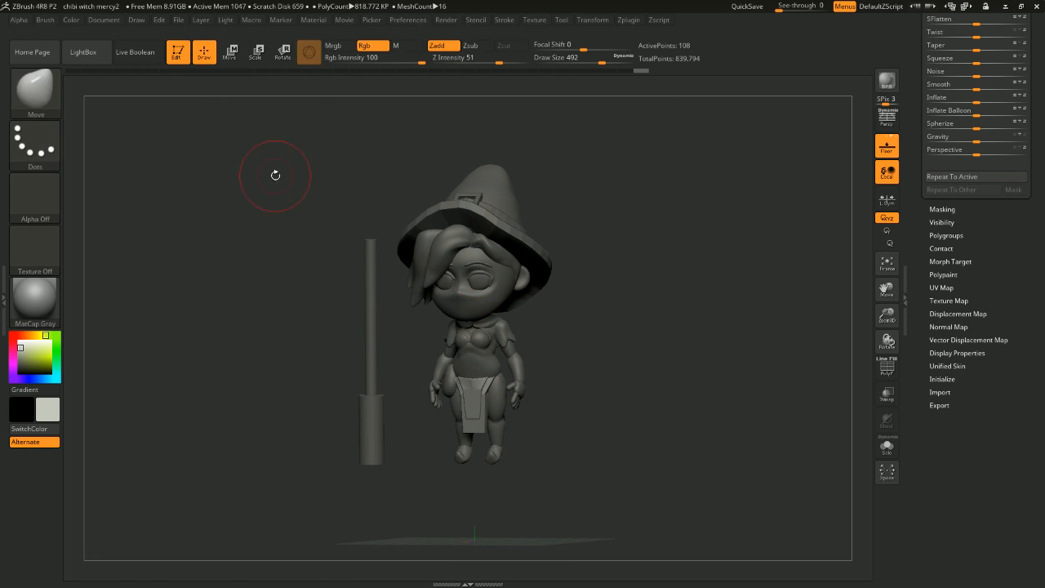
# Step: Make the shoes the active subtool and display their polygon wireframe
pyautogui.moveTo(304, 271)
pyautogui.keyDown('alt'); pyautogui.mouseDown()
pyautogui.moveTo(267, 211)
pyautogui.moveTo(233, 275)
pyautogui.moveTo(350, 219)
pyautogui.moveTo(329, 186)
pyautogui.mouseUp(); pyautogui.keyUp('alt')
pyautogui.moveTo(539, 292)
pyautogui.keyDown('shift'); pyautogui.mouseDown()
pyautogui.moveTo(502, 289)
pyautogui.moveTo(542, 350)
pyautogui.moveTo(530, 252)
pyautogui.moveTo(531, 343)
pyautogui.moveTo(523, 307)
pyautogui.mouseUp(); pyautogui.keyUp('shift')
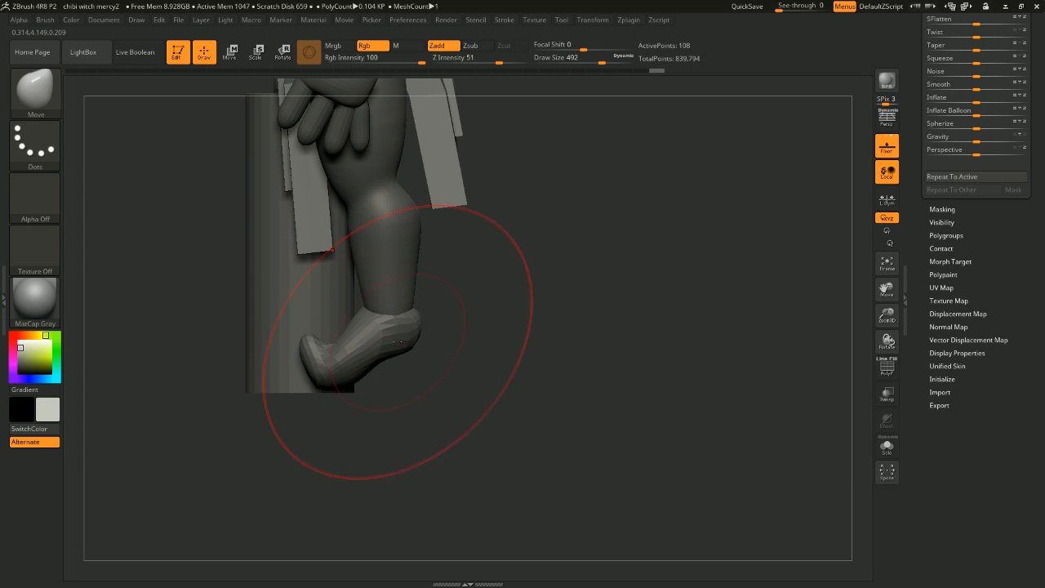
pyautogui.keyDown('alt'); pyautogui.click(398, 342); pyautogui.keyUp('alt')
pyautogui.moveTo(490, 341)
pyautogui.mouseDown()
pyautogui.moveTo(433, 335)
pyautogui.moveTo(447, 318)
pyautogui.mouseUp()
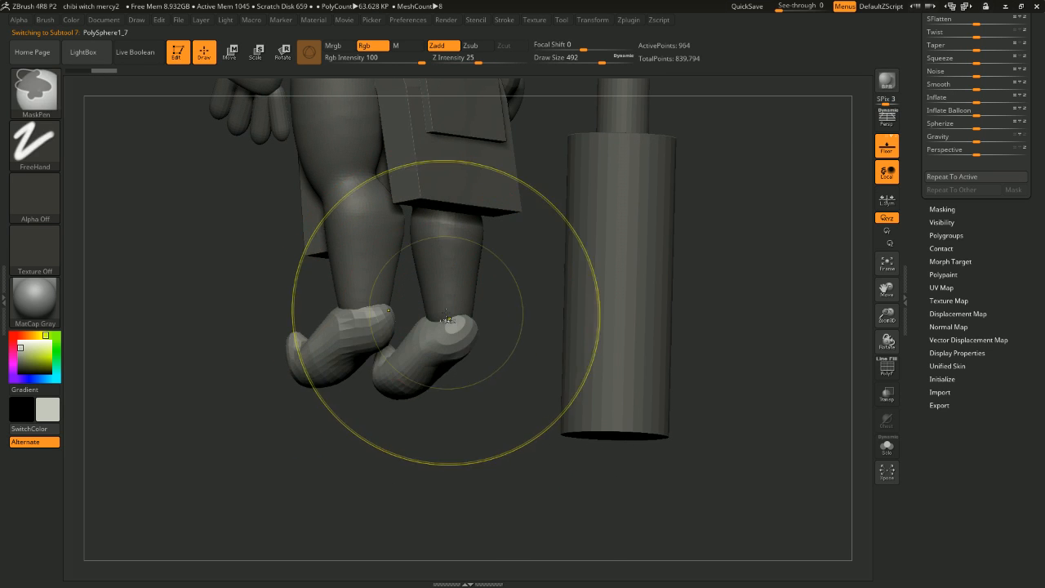
pyautogui.moveTo(707, 236)
pyautogui.mouseDown()
pyautogui.moveTo(765, 238)
pyautogui.moveTo(768, 257)
pyautogui.moveTo(745, 239)
pyautogui.mouseUp()
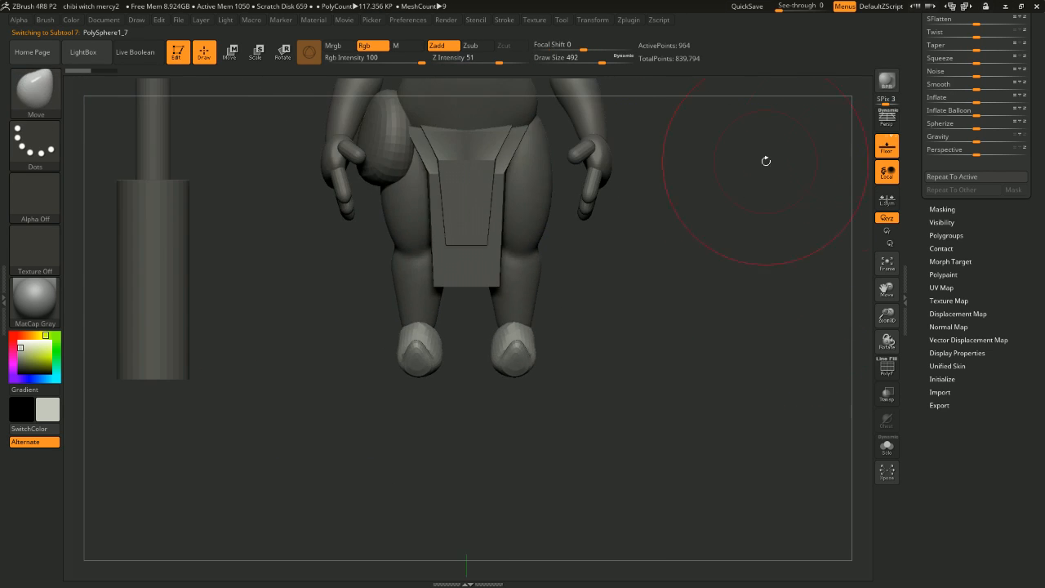
pyautogui.scroll(5, 1030, 172)
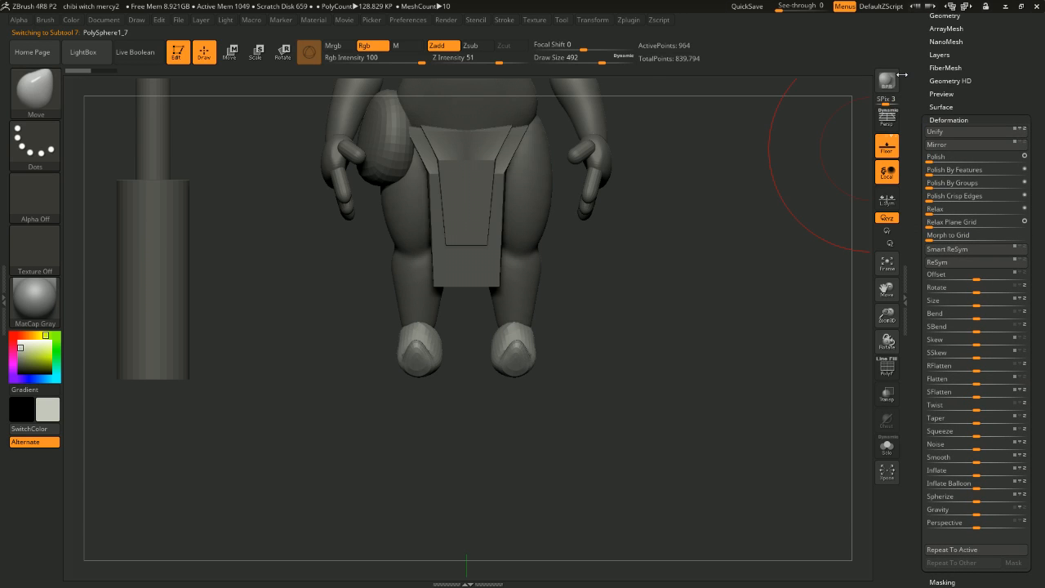
pyautogui.scroll(5, 984, 186)
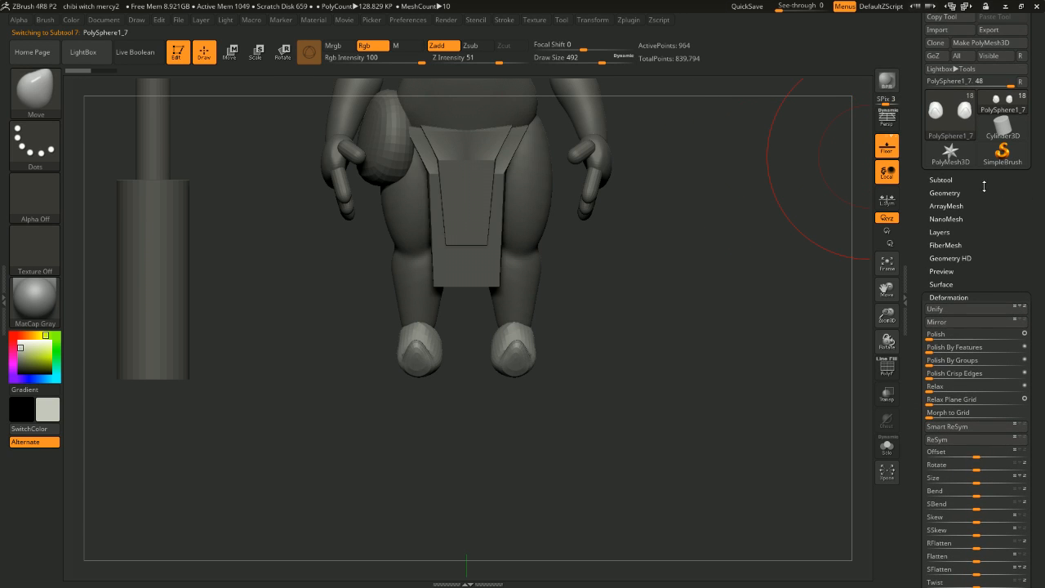
pyautogui.moveTo(724, 272); pyautogui.dragTo(679, 279)
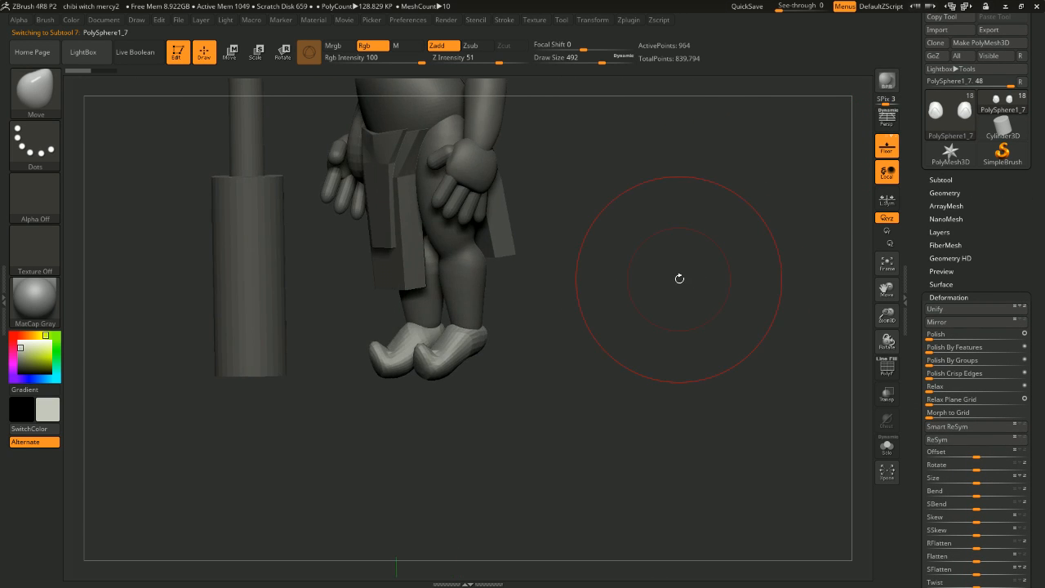
pyautogui.click(886, 367)
pyautogui.keyDown('alt'); pyautogui.moveTo(729, 314); pyautogui.dragTo(539, 431); pyautogui.keyUp('alt')
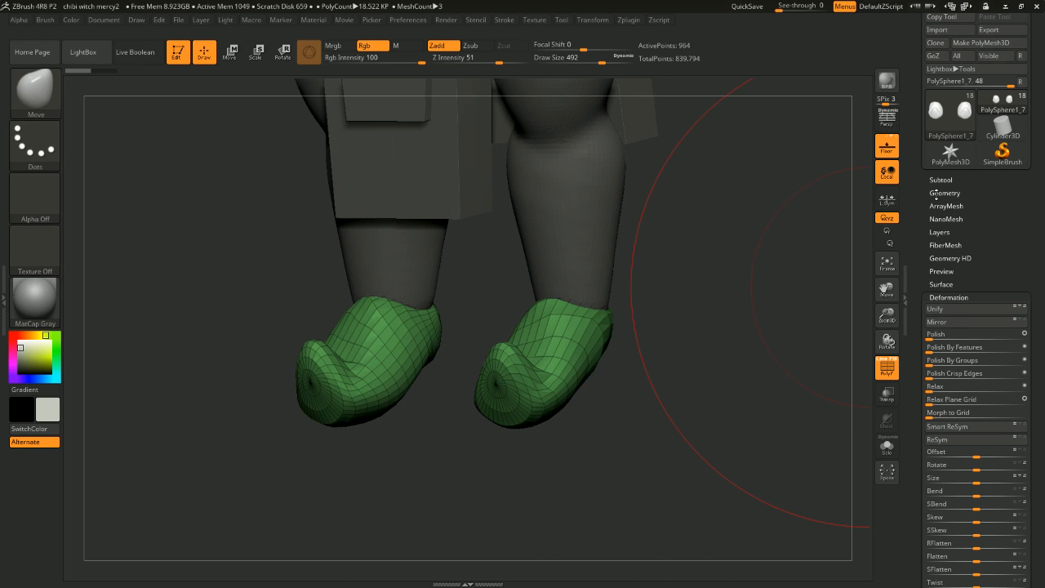
# Step: Remesh the shoes with ZRemesher, using the Same polygon count option with Adapt enabled
pyautogui.click(936, 192)
pyautogui.scroll(-2, 948, 392)
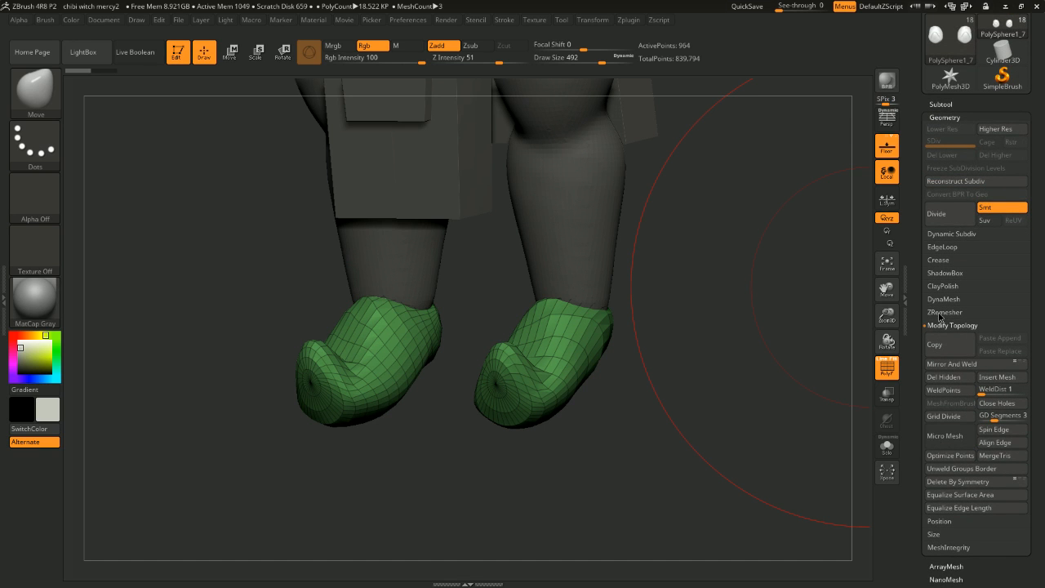
pyautogui.click(940, 314)
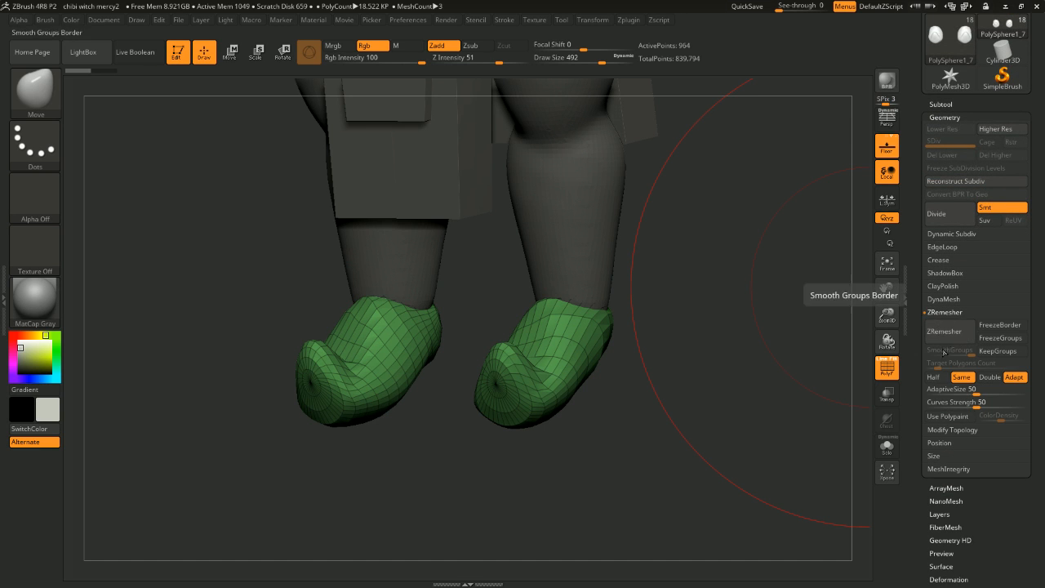
pyautogui.click(943, 331)
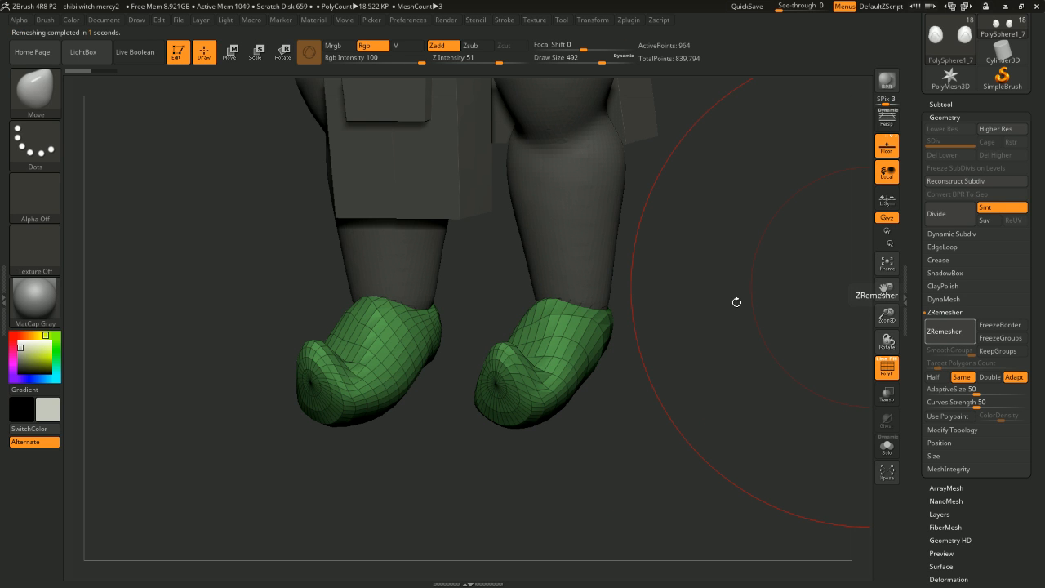
pyautogui.moveTo(735, 299); pyautogui.dragTo(655, 324)
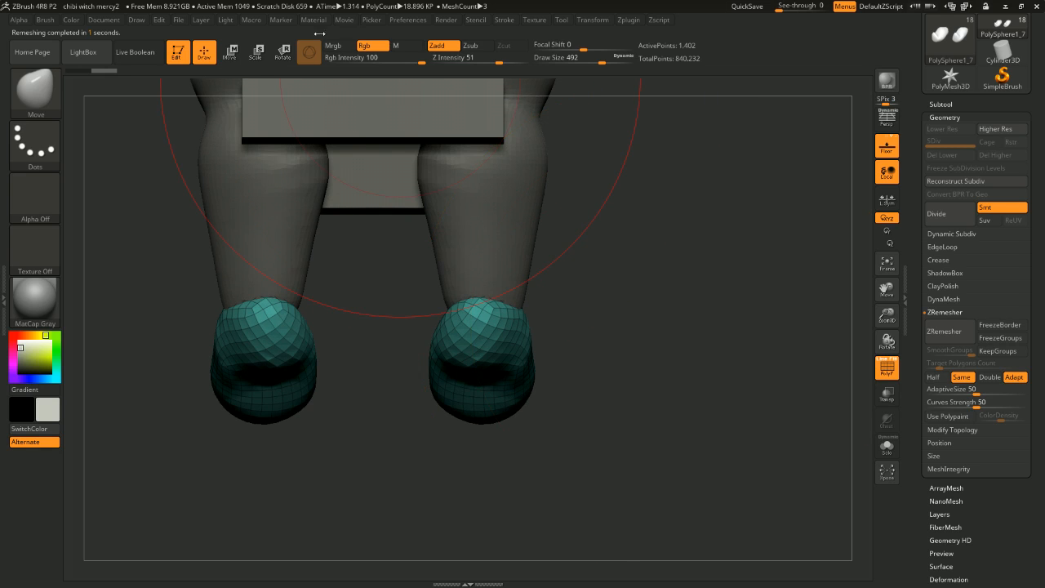
# Step: Reshape the heels and inner sides of the shoes with the Move brush at draw size 192
pyautogui.press('w')
pyautogui.press('space')
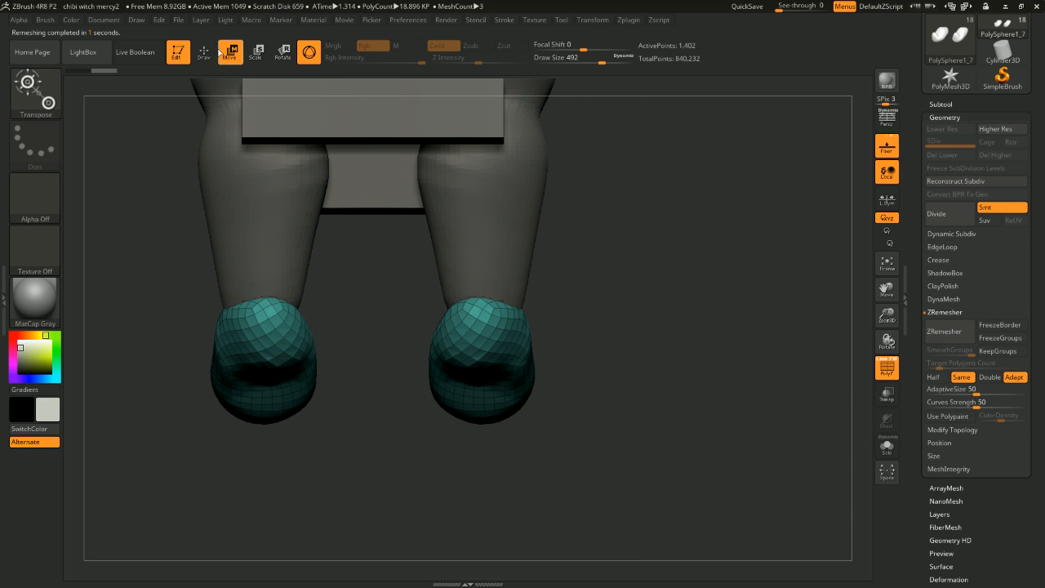
pyautogui.press('q')
pyautogui.press('b')
pyautogui.press('space')
pyautogui.moveTo(624, 275); pyautogui.dragTo(605, 272)
pyautogui.moveTo(504, 335); pyautogui.dragTo(513, 331)
pyautogui.moveTo(562, 353); pyautogui.dragTo(558, 320)
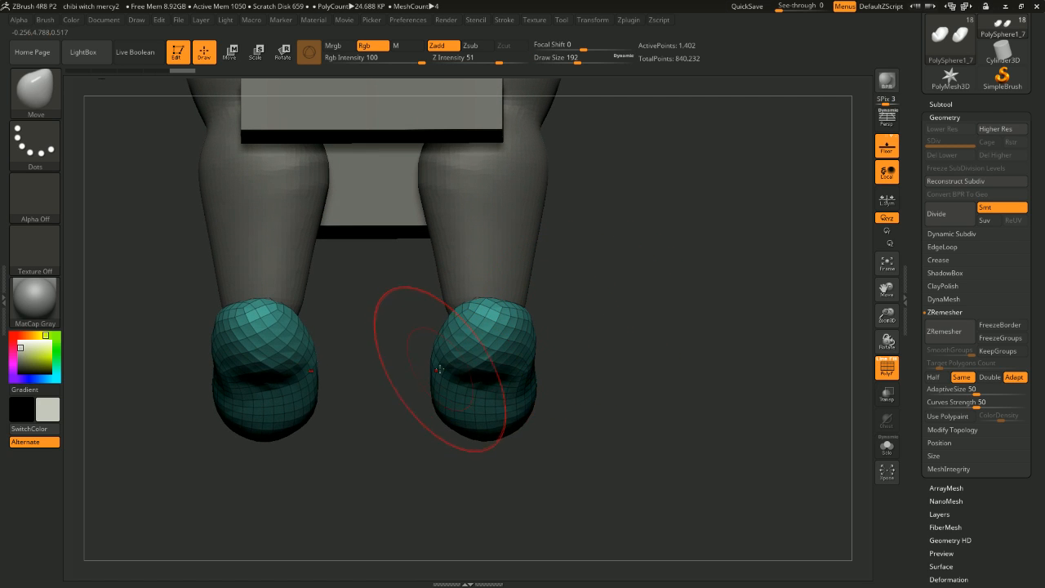
pyautogui.moveTo(440, 370)
pyautogui.mouseDown()
pyautogui.moveTo(461, 364)
pyautogui.moveTo(453, 375)
pyautogui.mouseUp()
# Step: Refine the outer heel and upper rim of the shoes with the Move brush at draw size 116
pyautogui.press('space')
pyautogui.moveTo(603, 346)
pyautogui.mouseDown()
pyautogui.moveTo(621, 349)
pyautogui.moveTo(467, 361)
pyautogui.moveTo(571, 367)
pyautogui.mouseUp()
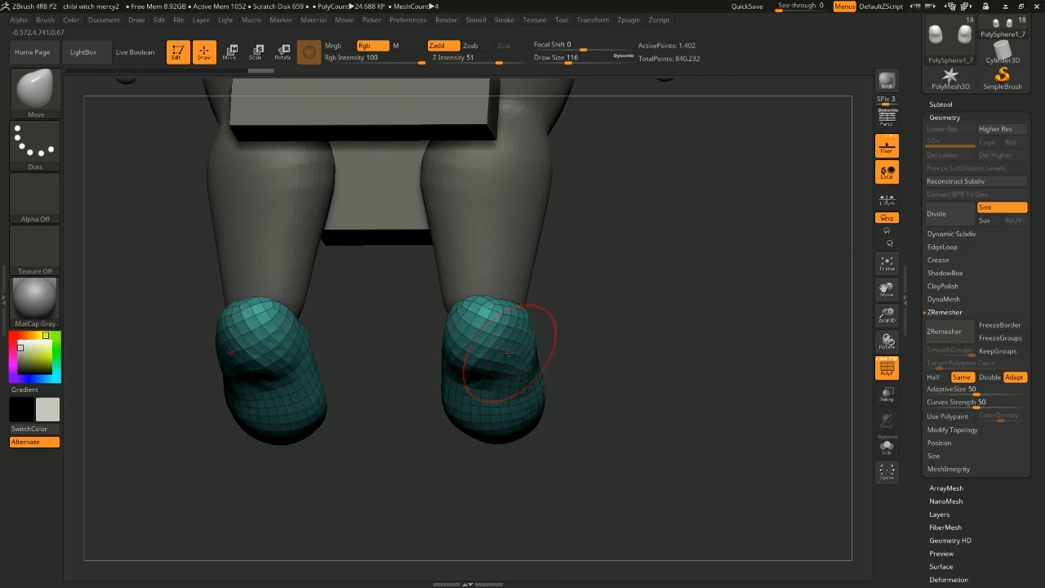
pyautogui.moveTo(518, 305); pyautogui.dragTo(526, 301)
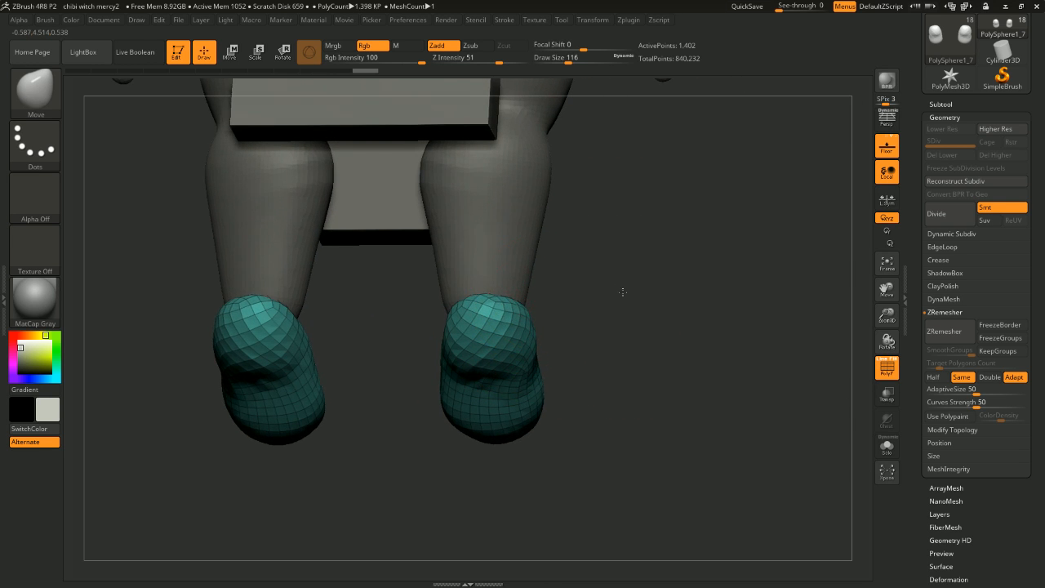
pyautogui.moveTo(623, 292); pyautogui.dragTo(514, 285)
pyautogui.moveTo(722, 288)
pyautogui.keyDown('shift'); pyautogui.mouseDown()
pyautogui.moveTo(599, 283)
pyautogui.moveTo(583, 261)
pyautogui.moveTo(594, 261)
pyautogui.moveTo(505, 288)
pyautogui.mouseUp(); pyautogui.keyUp('shift')
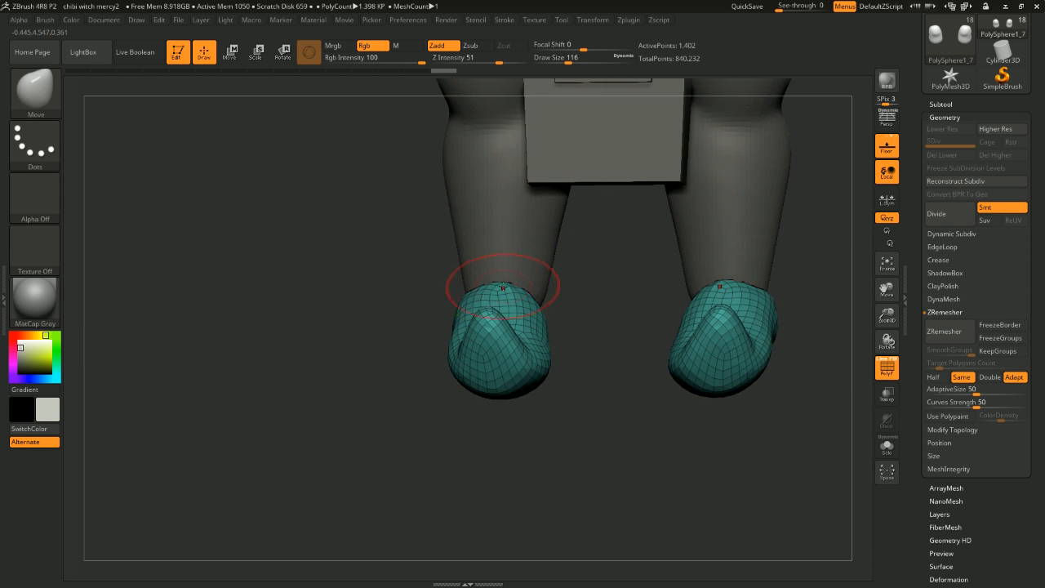
pyautogui.moveTo(569, 272); pyautogui.dragTo(711, 248)
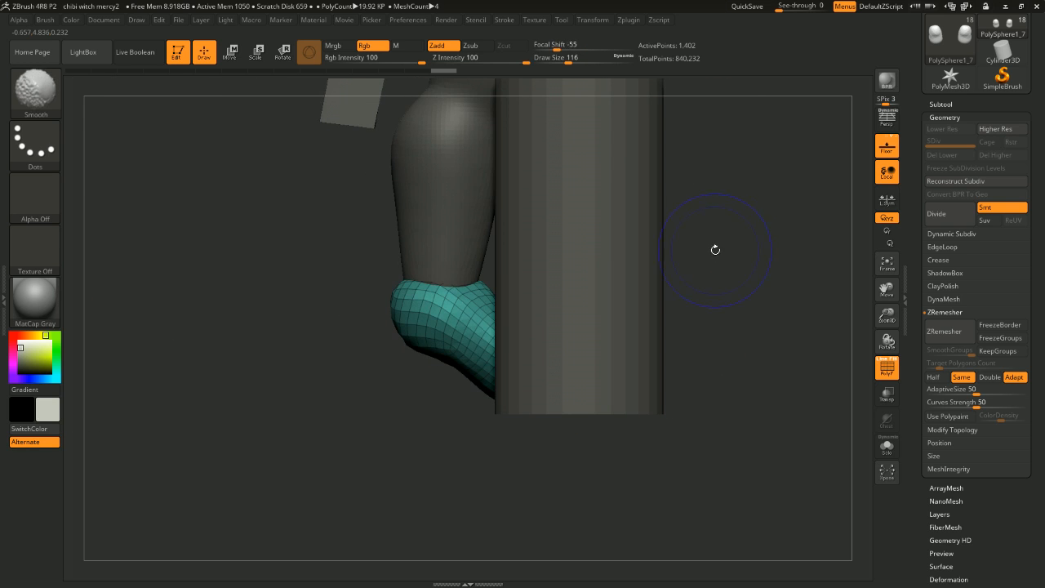
pyautogui.moveTo(788, 282)
pyautogui.mouseDown()
pyautogui.moveTo(752, 262)
pyautogui.moveTo(753, 243)
pyautogui.moveTo(761, 256)
pyautogui.moveTo(733, 281)
pyautogui.moveTo(767, 287)
pyautogui.moveTo(670, 335)
pyautogui.moveTo(720, 360)
pyautogui.moveTo(635, 368)
pyautogui.moveTo(662, 273)
pyautogui.mouseUp()
# Step: Centre the transform gizmo on one shoe and rotate the shoes symmetrically so the toes point outward
pyautogui.press('space')
pyautogui.click(230, 53)
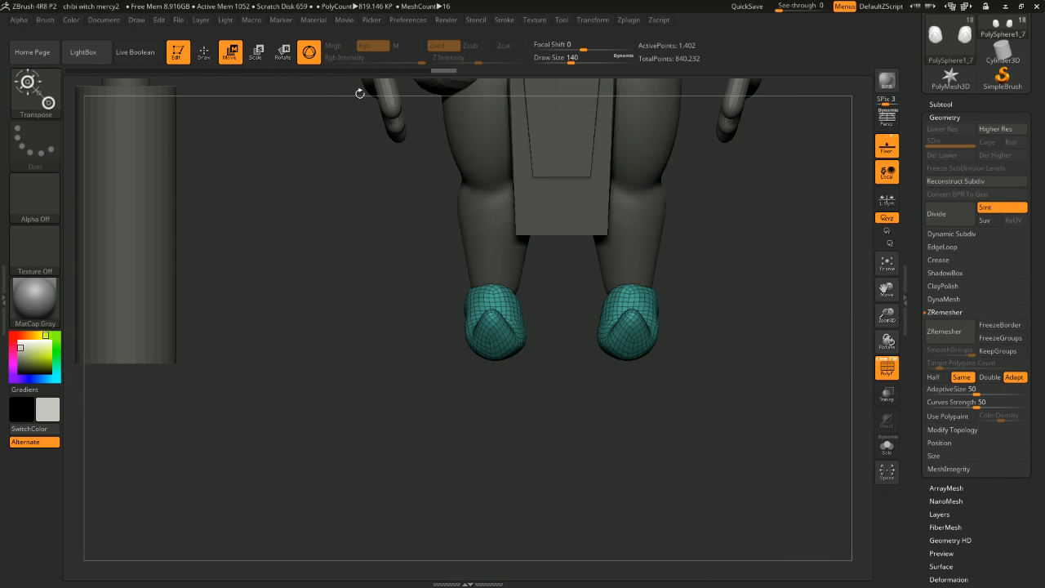
pyautogui.moveTo(739, 343); pyautogui.dragTo(740, 482)
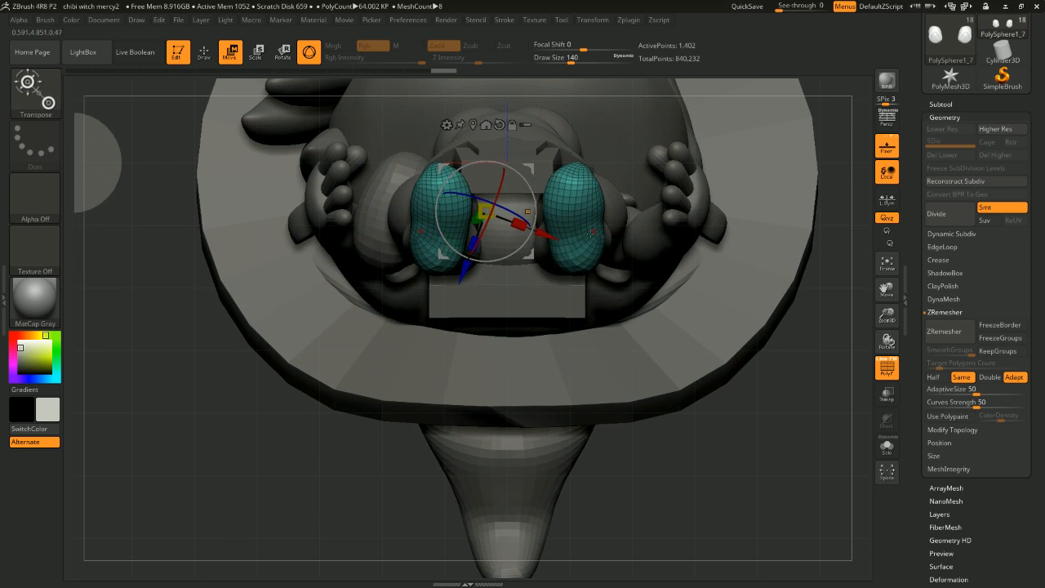
pyautogui.click(576, 241)
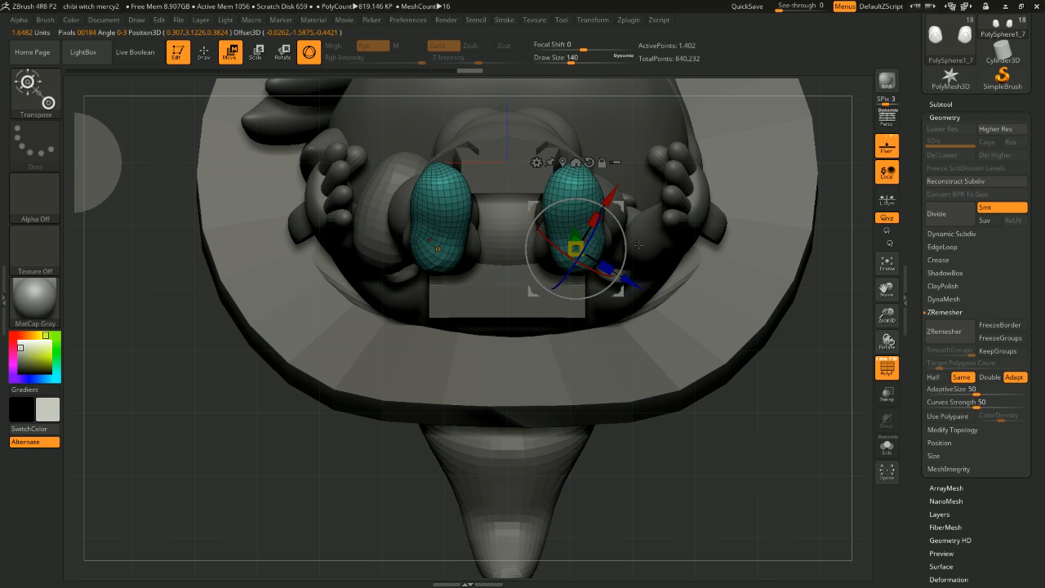
pyautogui.moveTo(626, 245); pyautogui.dragTo(618, 276)
pyautogui.keyDown('shift'); pyautogui.moveTo(809, 299); pyautogui.dragTo(769, 281); pyautogui.keyUp('shift')
pyautogui.keyDown('ctrl'); pyautogui.click(763, 315); pyautogui.keyUp('ctrl')
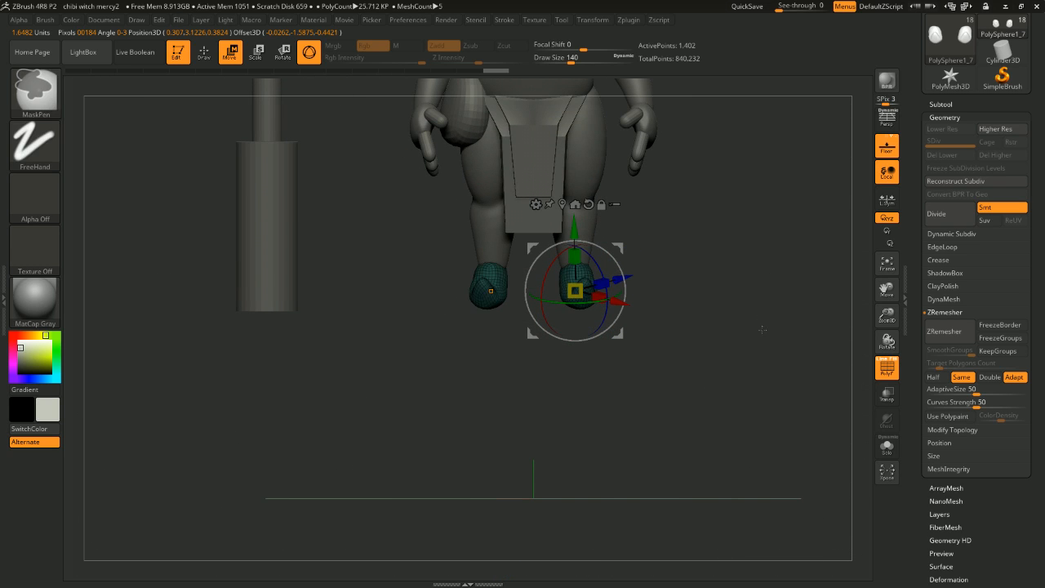
pyautogui.keyDown('ctrl'); pyautogui.click(770, 322); pyautogui.keyUp('ctrl')
# Step: Turn off the wireframe display and check the turned-out shoes on the whole figure from front and side
pyautogui.moveTo(770, 322); pyautogui.dragTo(741, 258)
pyautogui.keyDown('alt'); pyautogui.moveTo(741, 258); pyautogui.dragTo(391, 211); pyautogui.keyUp('alt')
pyautogui.keyDown('alt'); pyautogui.moveTo(362, 122); pyautogui.dragTo(394, 194); pyautogui.keyUp('alt')
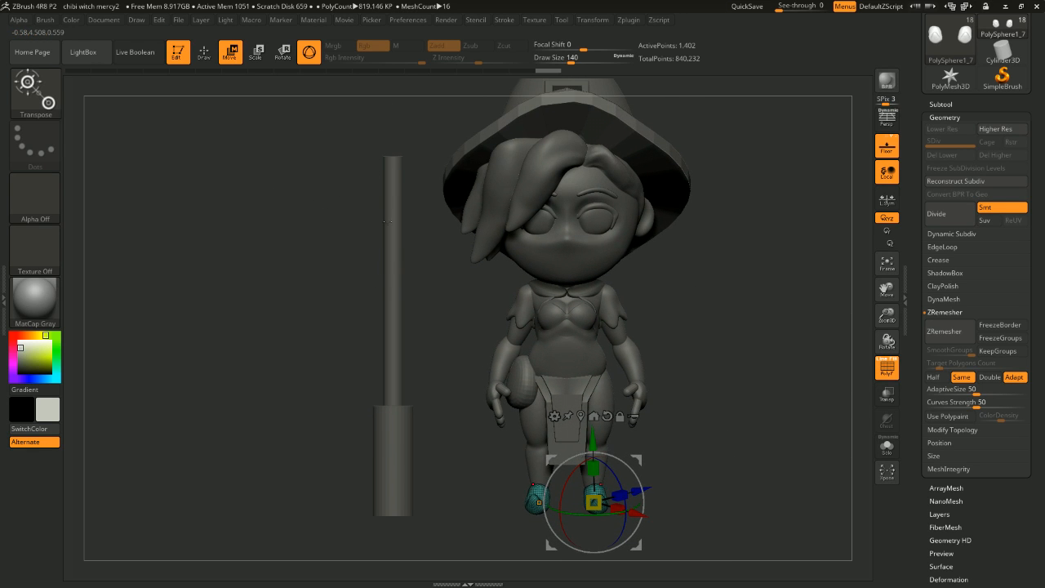
pyautogui.moveTo(424, 290)
pyautogui.mouseDown()
pyautogui.moveTo(664, 266)
pyautogui.moveTo(414, 301)
pyautogui.mouseUp()
pyautogui.moveTo(761, 302); pyautogui.dragTo(731, 308)
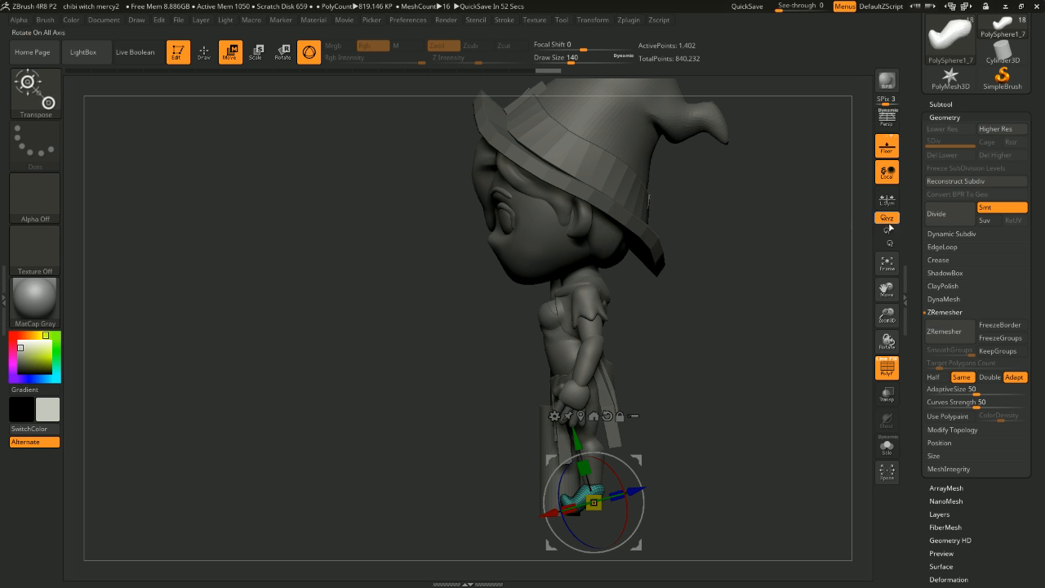
pyautogui.keyDown('shift'); pyautogui.moveTo(709, 313); pyautogui.dragTo(784, 269); pyautogui.keyUp('shift')
pyautogui.click(887, 368)
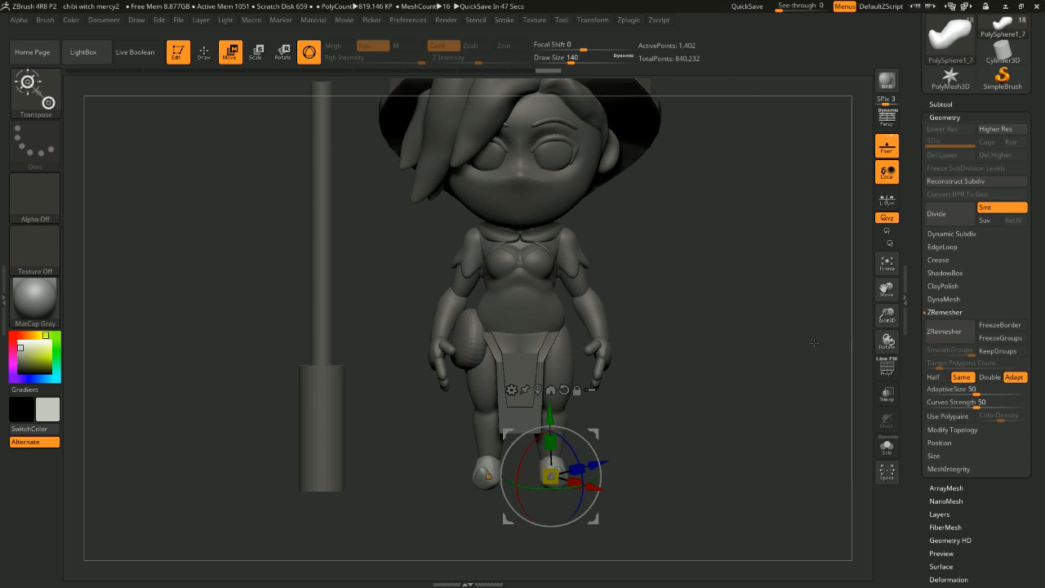
pyautogui.moveTo(831, 339); pyautogui.dragTo(638, 283)
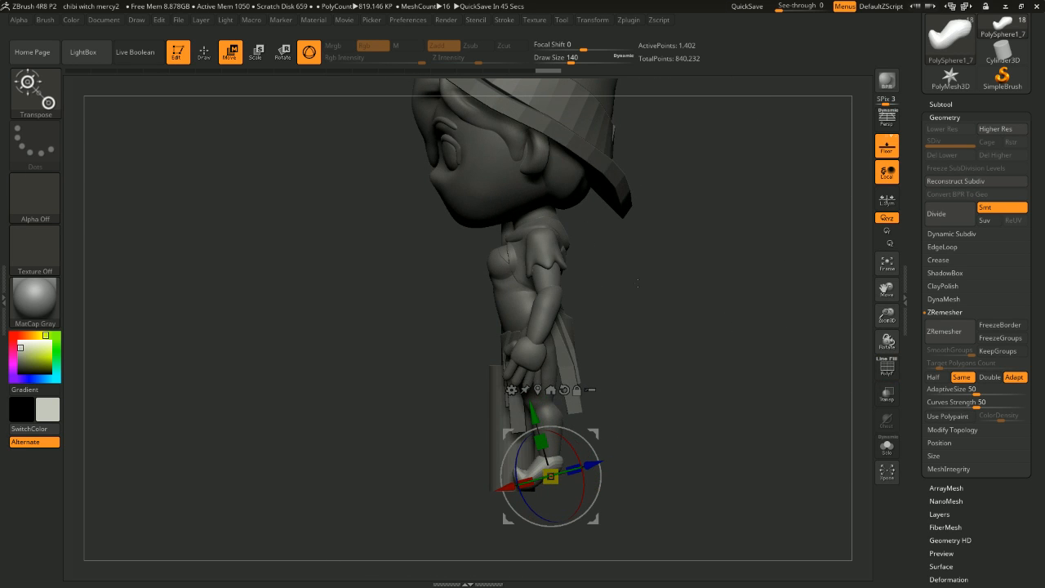
# Step: Return to the Move brush, reduce its draw size to 41, and examine the shoe's toe and the full figure
pyautogui.click(204, 52)
pyautogui.moveTo(704, 299)
pyautogui.mouseDown()
pyautogui.moveTo(757, 299)
pyautogui.moveTo(705, 294)
pyautogui.moveTo(760, 364)
pyautogui.moveTo(726, 324)
pyautogui.moveTo(735, 321)
pyautogui.moveTo(760, 337)
pyautogui.moveTo(588, 359)
pyautogui.moveTo(368, 408)
pyautogui.mouseUp()
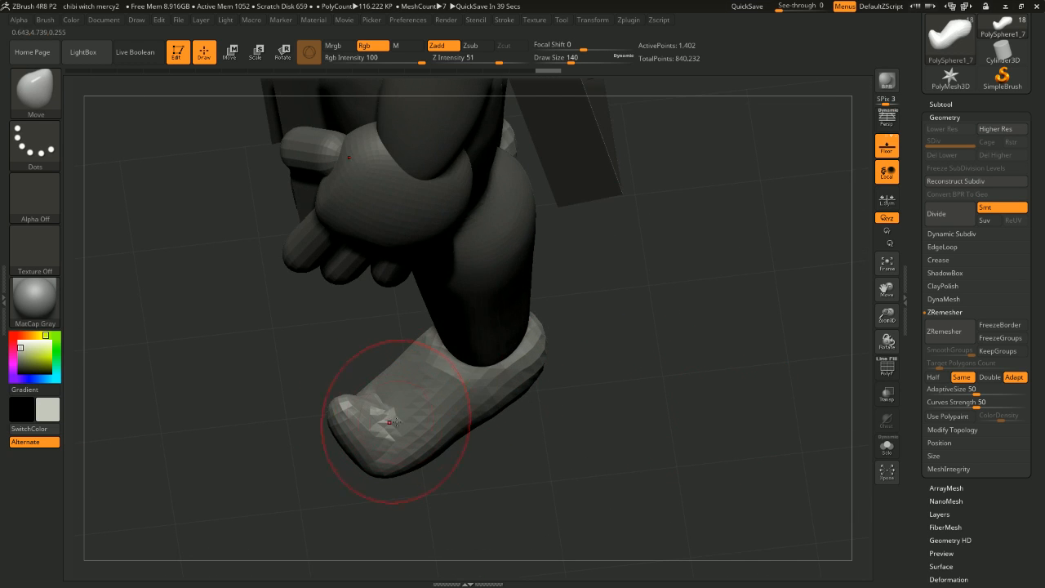
pyautogui.press('space')
pyautogui.moveTo(814, 314)
pyautogui.mouseDown()
pyautogui.moveTo(797, 313)
pyautogui.moveTo(781, 289)
pyautogui.moveTo(793, 248)
pyautogui.moveTo(776, 278)
pyautogui.moveTo(735, 294)
pyautogui.moveTo(683, 289)
pyautogui.moveTo(744, 348)
pyautogui.moveTo(743, 303)
pyautogui.moveTo(742, 350)
pyautogui.moveTo(738, 304)
pyautogui.moveTo(727, 319)
pyautogui.moveTo(763, 362)
pyautogui.moveTo(749, 345)
pyautogui.moveTo(733, 366)
pyautogui.moveTo(727, 359)
pyautogui.moveTo(737, 322)
pyautogui.moveTo(732, 371)
pyautogui.moveTo(780, 250)
pyautogui.moveTo(828, 324)
pyautogui.moveTo(788, 318)
pyautogui.moveTo(748, 294)
pyautogui.mouseUp()
pyautogui.moveTo(608, 336); pyautogui.dragTo(575, 334)
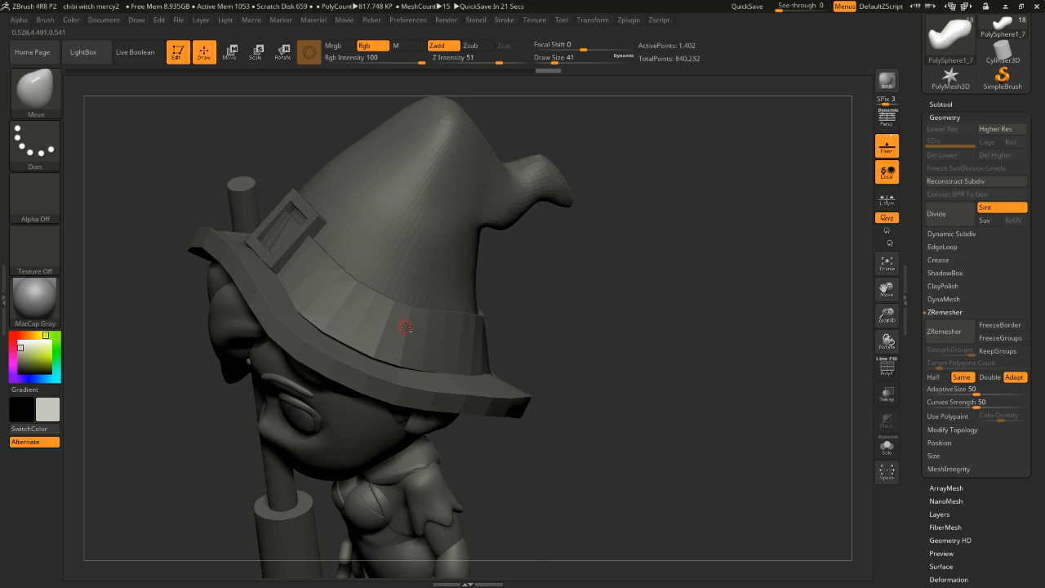
pyautogui.moveTo(609, 373); pyautogui.dragTo(718, 298)
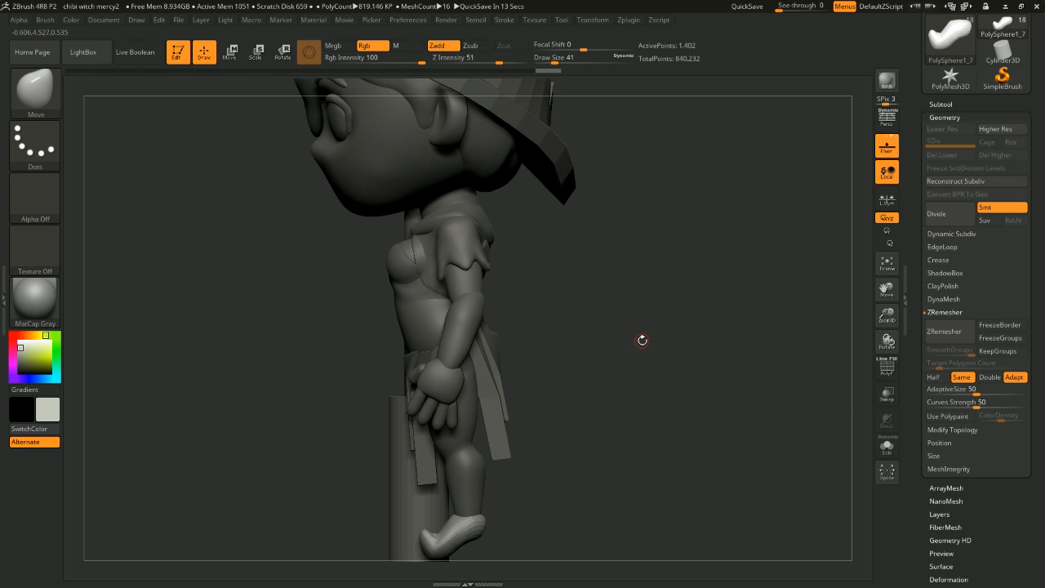
pyautogui.moveTo(643, 340); pyautogui.dragTo(703, 270)
# Step: Append a Cube3D to the witch model as a new subtool
pyautogui.click(964, 104)
pyautogui.moveTo(1031, 477); pyautogui.dragTo(1021, 313)
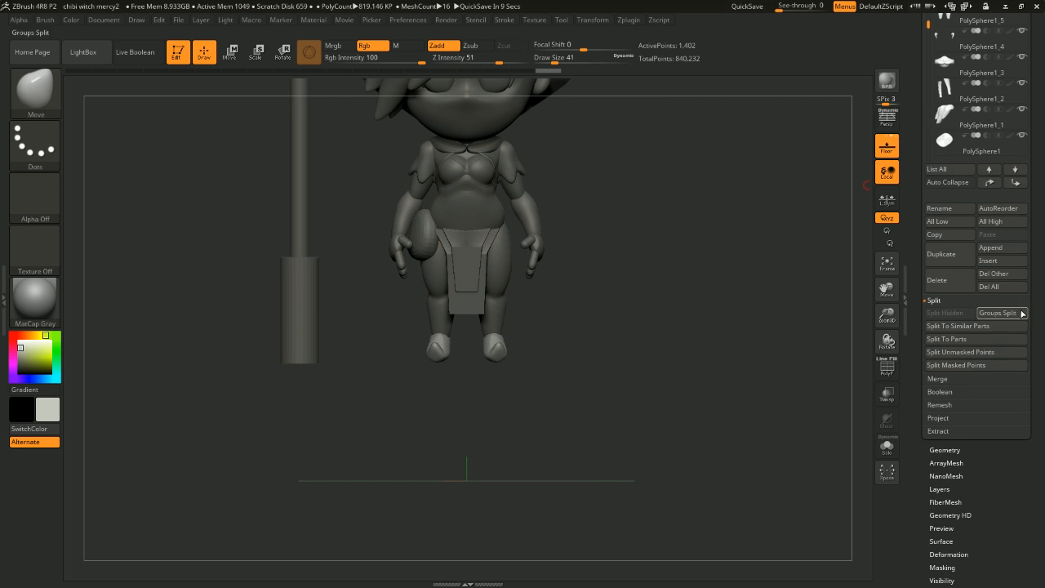
pyautogui.click(950, 327)
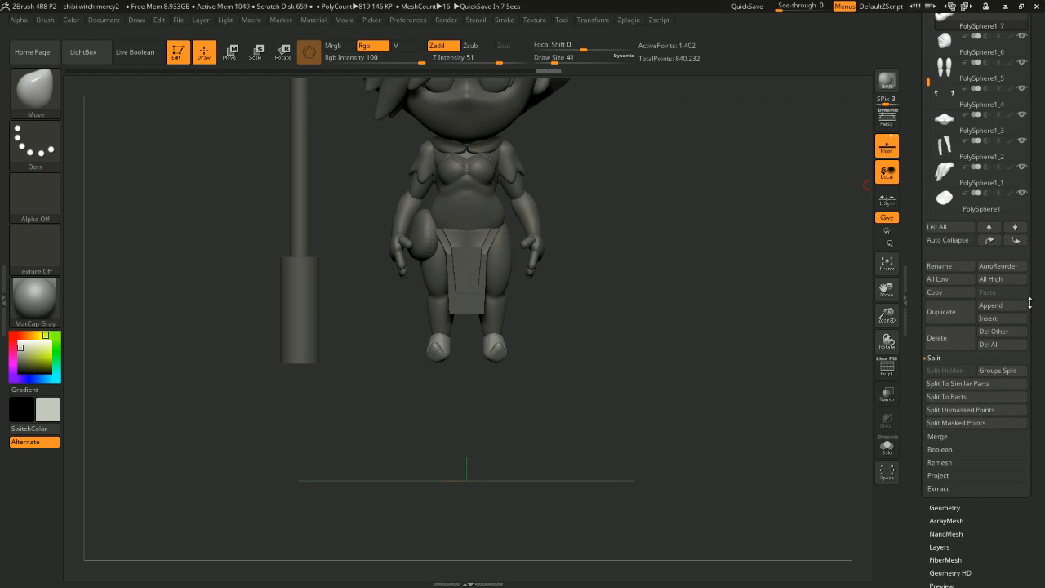
pyautogui.click(1009, 308)
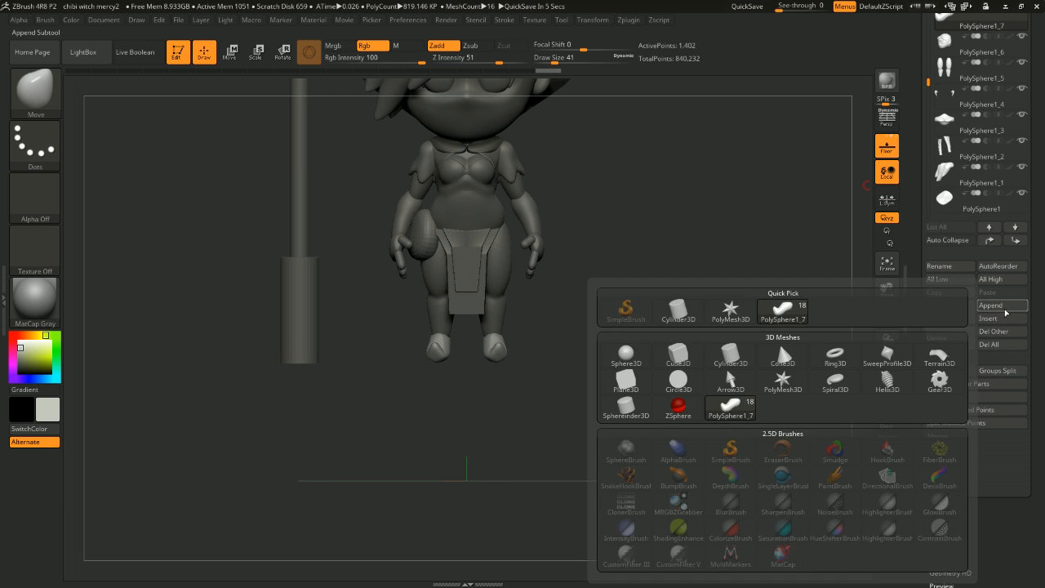
pyautogui.moveTo(1036, 244); pyautogui.dragTo(1039, 282)
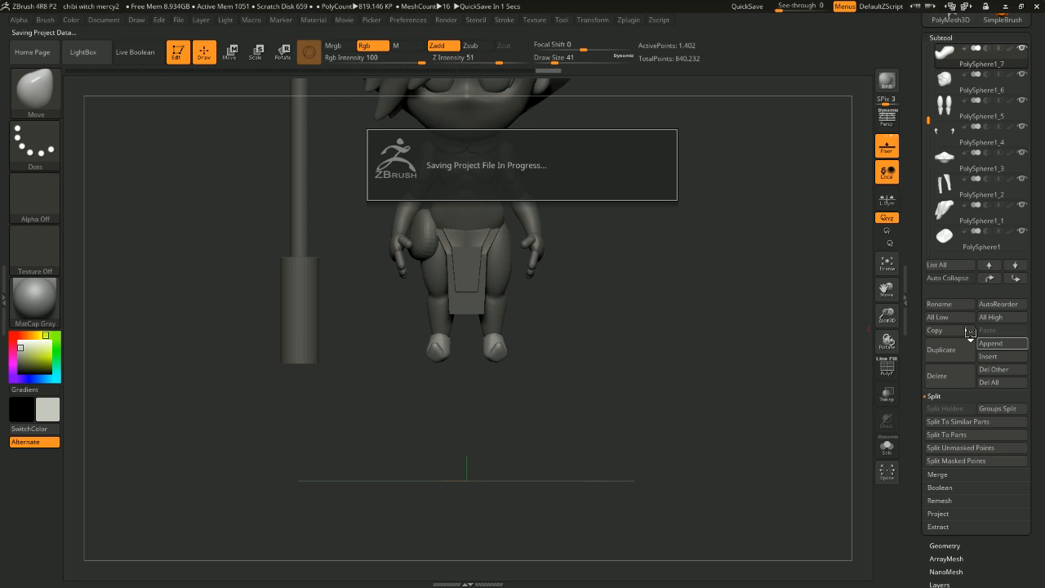
pyautogui.click(977, 338)
pyautogui.click(741, 354)
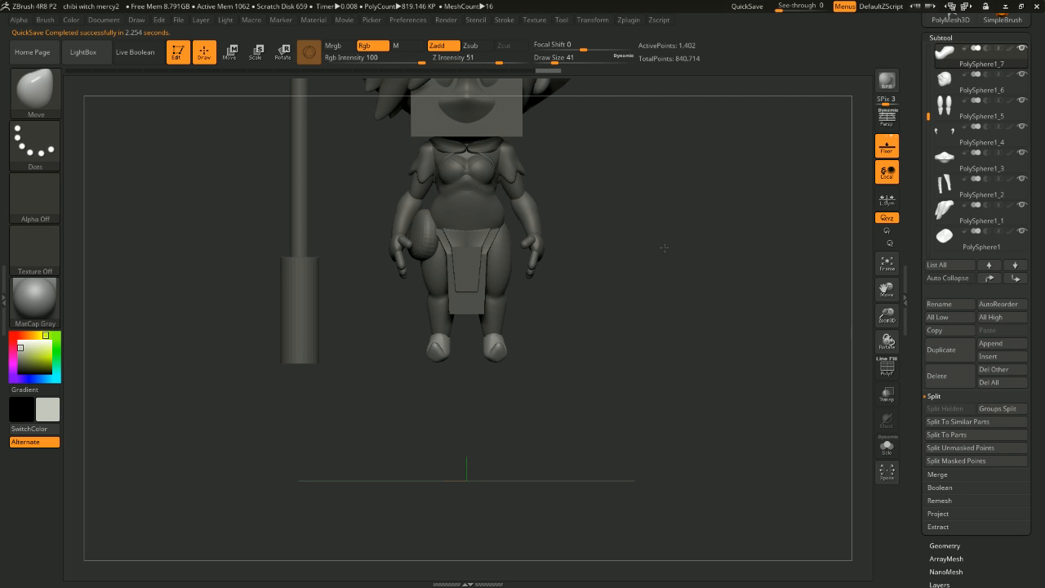
# Step: Make the new cube active, lower it straight down below the feet as a base block, and return to drawing mode
pyautogui.keyDown('alt'); pyautogui.moveTo(652, 300); pyautogui.dragTo(654, 257); pyautogui.keyUp('alt')
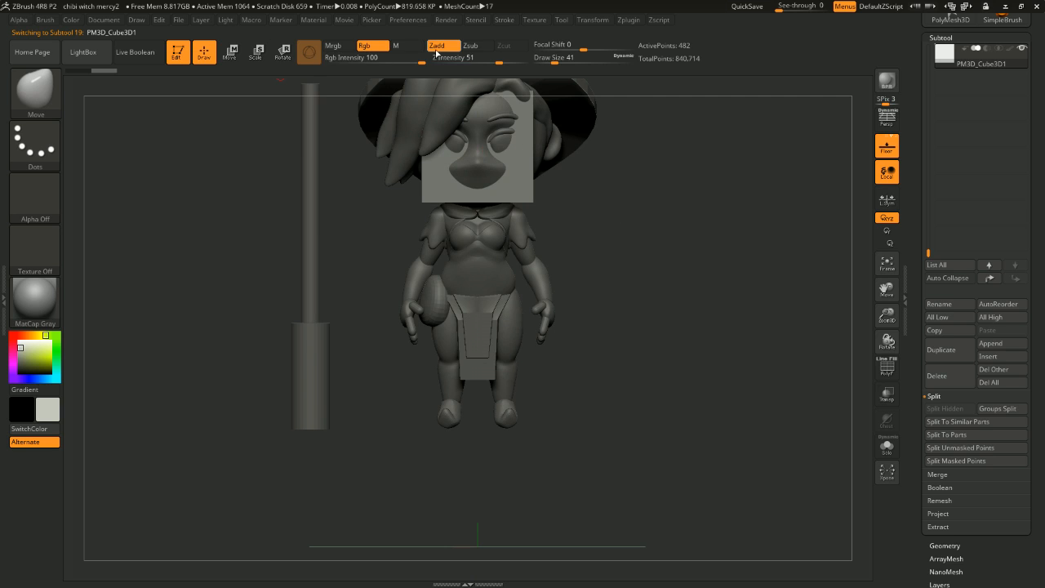
pyautogui.press('w')
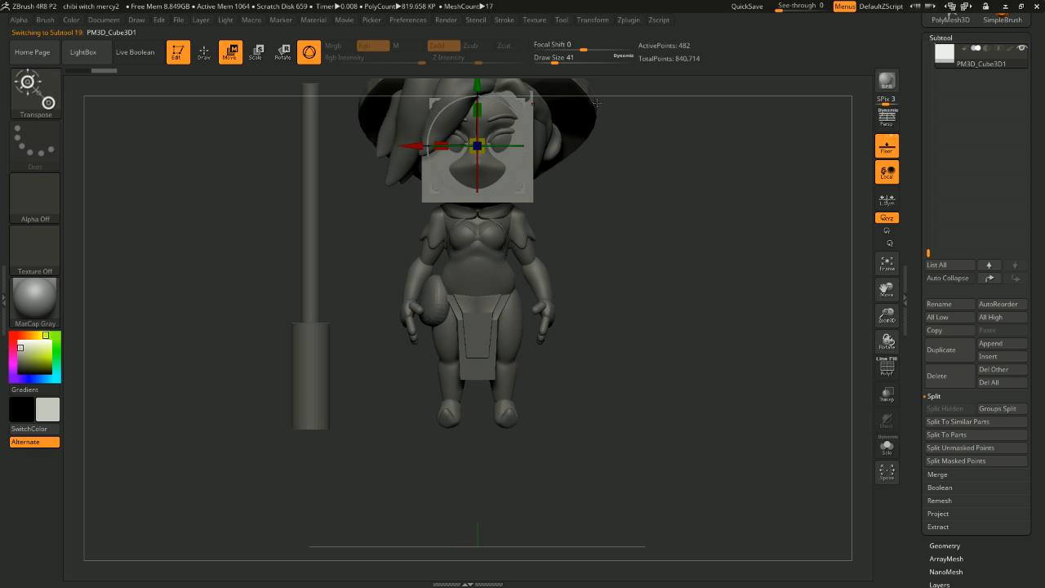
pyautogui.keyDown('ctrl'); pyautogui.moveTo(598, 103); pyautogui.dragTo(594, 85, button='right'); pyautogui.keyUp('ctrl')
pyautogui.moveTo(477, 89); pyautogui.dragTo(478, 363)
pyautogui.keyDown('ctrl'); pyautogui.moveTo(686, 335); pyautogui.dragTo(711, 374, button='right'); pyautogui.keyUp('ctrl')
pyautogui.keyDown('alt'); pyautogui.moveTo(711, 374); pyautogui.dragTo(707, 343, button='right'); pyautogui.keyUp('alt')
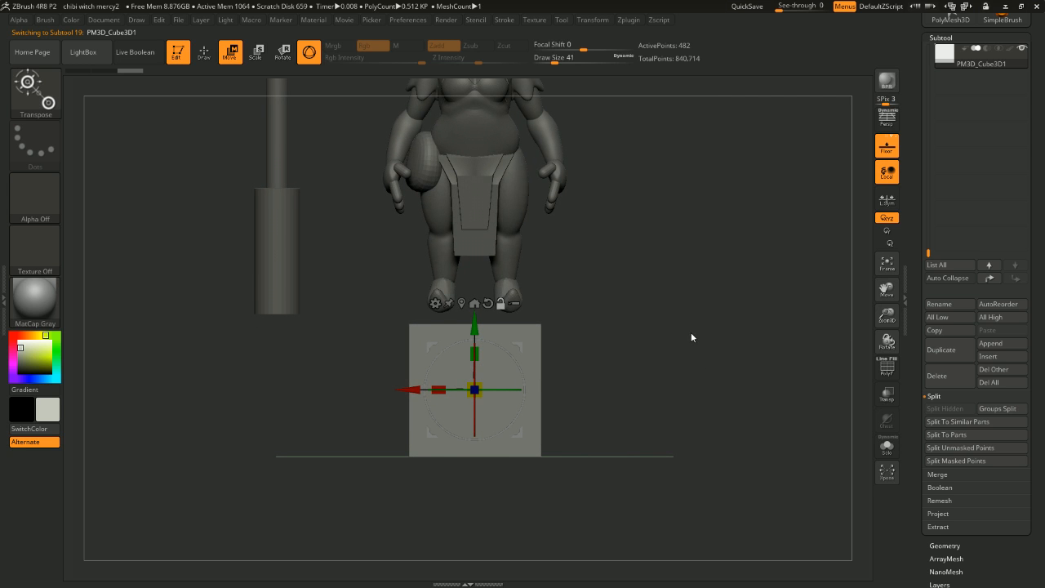
pyautogui.keyDown('ctrl'); pyautogui.moveTo(641, 254); pyautogui.dragTo(642, 171, button='right'); pyautogui.keyUp('ctrl')
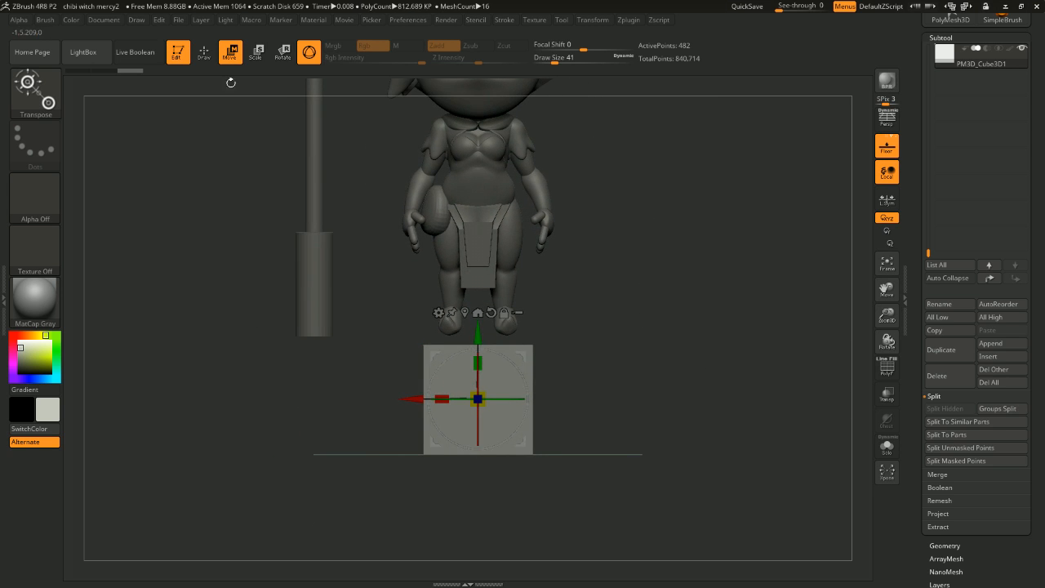
pyautogui.press('q')
# Step: Make the legs the active subtool and mask both of them from the upper thighs down
pyautogui.moveTo(654, 320); pyautogui.dragTo(582, 320, button='right')
pyautogui.keyDown('ctrl'); pyautogui.moveTo(645, 224); pyautogui.dragTo(662, 287, button='right'); pyautogui.keyUp('ctrl')
pyautogui.keyDown('alt'); pyautogui.moveTo(709, 193); pyautogui.dragTo(679, 270, button='right'); pyautogui.keyUp('alt')
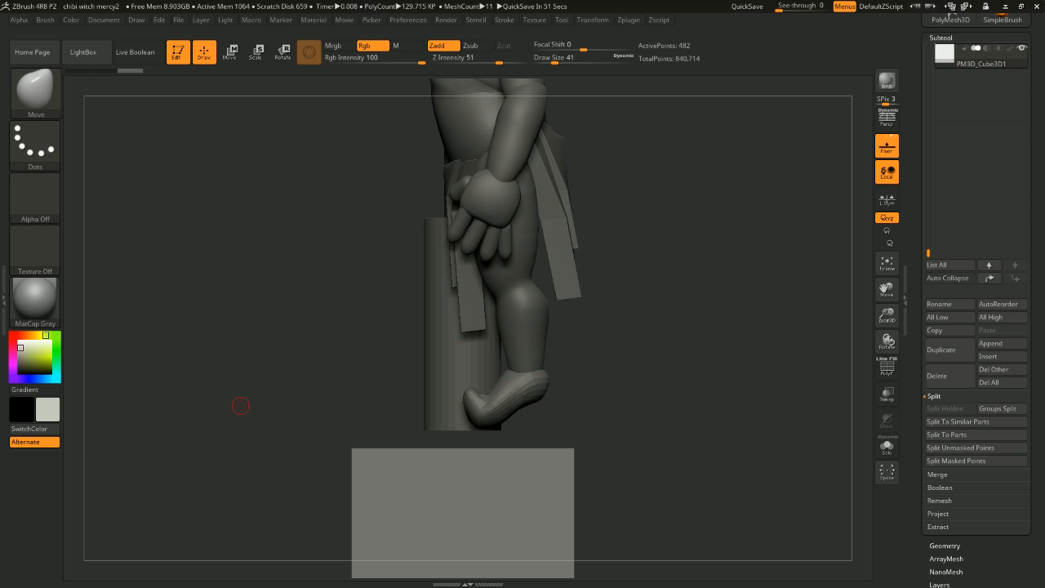
pyautogui.keyDown('shift'); pyautogui.moveTo(353, 388); pyautogui.dragTo(457, 380); pyautogui.keyUp('shift')
pyautogui.keyDown('alt'); pyautogui.click(520, 327); pyautogui.keyUp('alt')
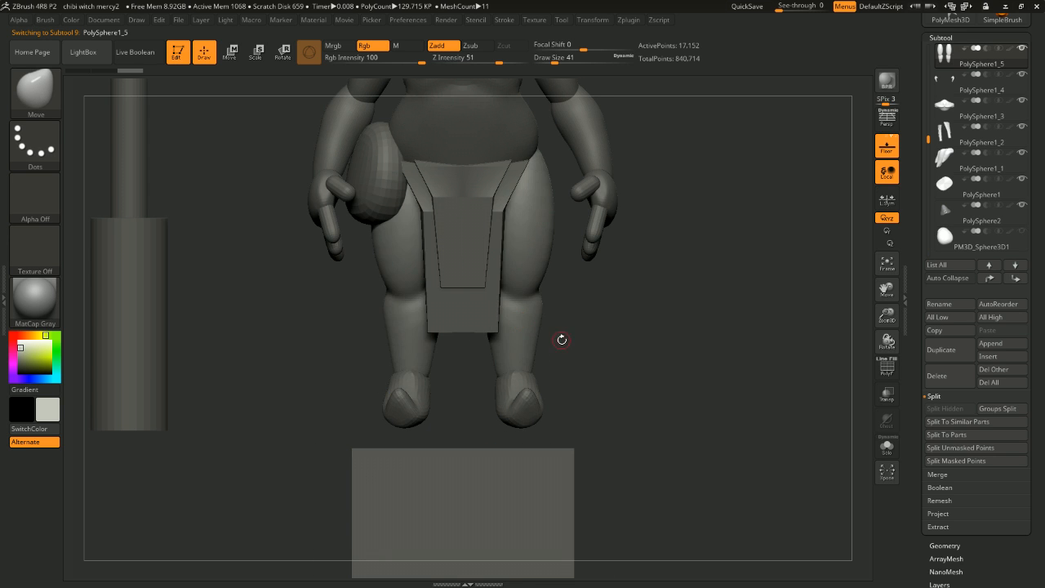
pyautogui.moveTo(563, 340); pyautogui.dragTo(456, 364)
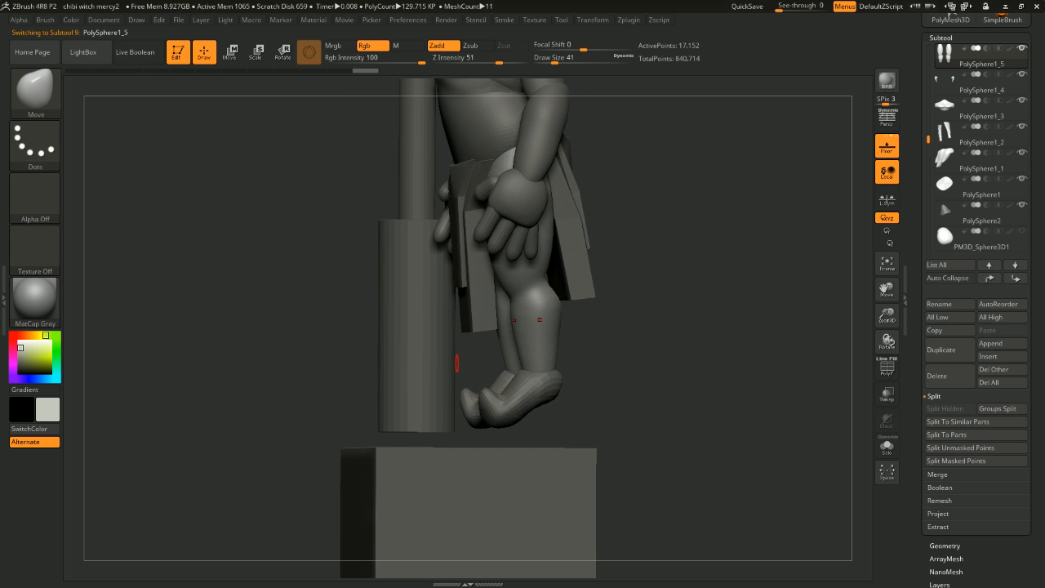
pyautogui.keyDown('shift'); pyautogui.moveTo(545, 347); pyautogui.dragTo(657, 331, button='right'); pyautogui.keyUp('shift')
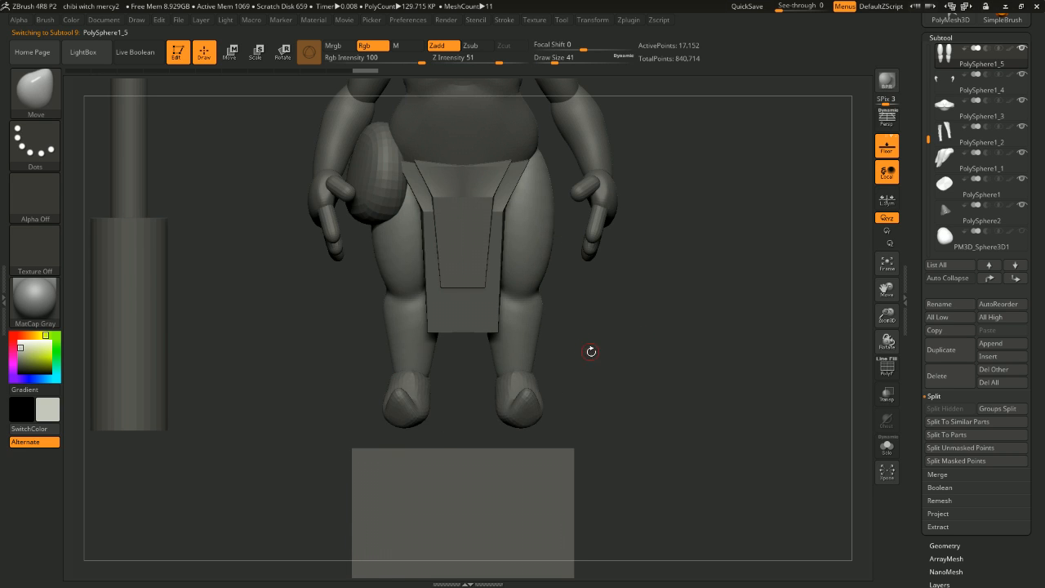
pyautogui.keyDown('ctrl'); pyautogui.moveTo(591, 351); pyautogui.dragTo(660, 354, button='right'); pyautogui.keyUp('ctrl')
pyautogui.moveTo(549, 191)
pyautogui.keyDown('ctrl'); pyautogui.mouseDown()
pyautogui.moveTo(497, 229)
pyautogui.moveTo(443, 350)
pyautogui.moveTo(439, 389)
pyautogui.mouseUp(); pyautogui.keyUp('ctrl')
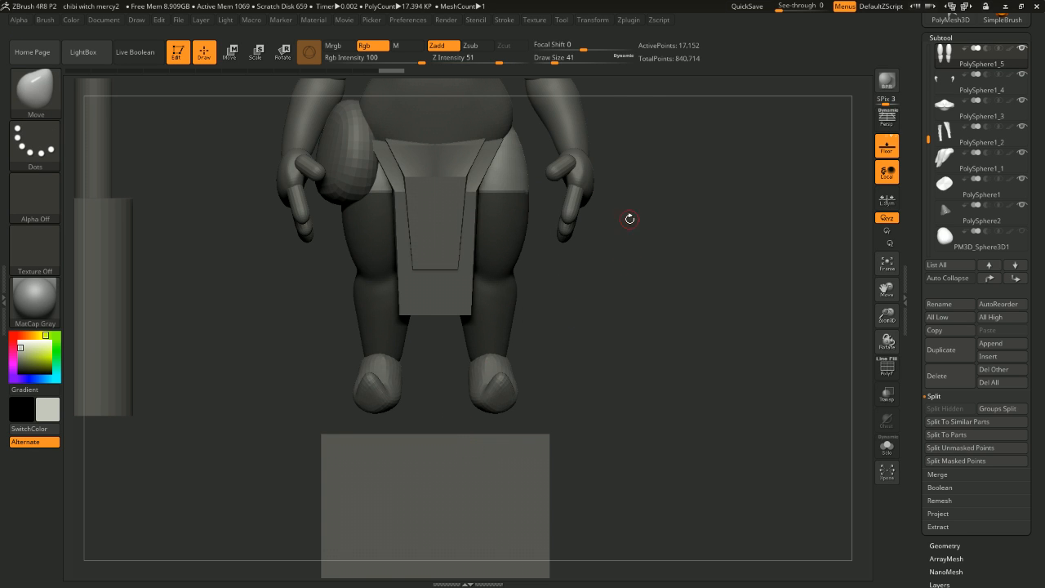
# Step: Isolate the legs, adjust the mask's upper edge across the thighs, and show the whole figure again
pyautogui.moveTo(675, 197); pyautogui.dragTo(693, 330, button='right')
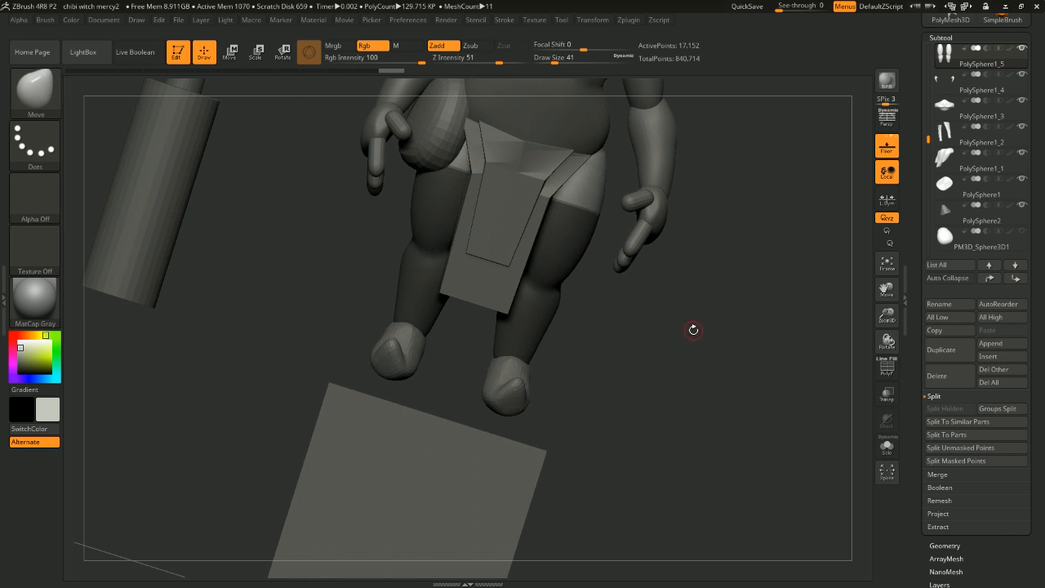
pyautogui.click(901, 445)
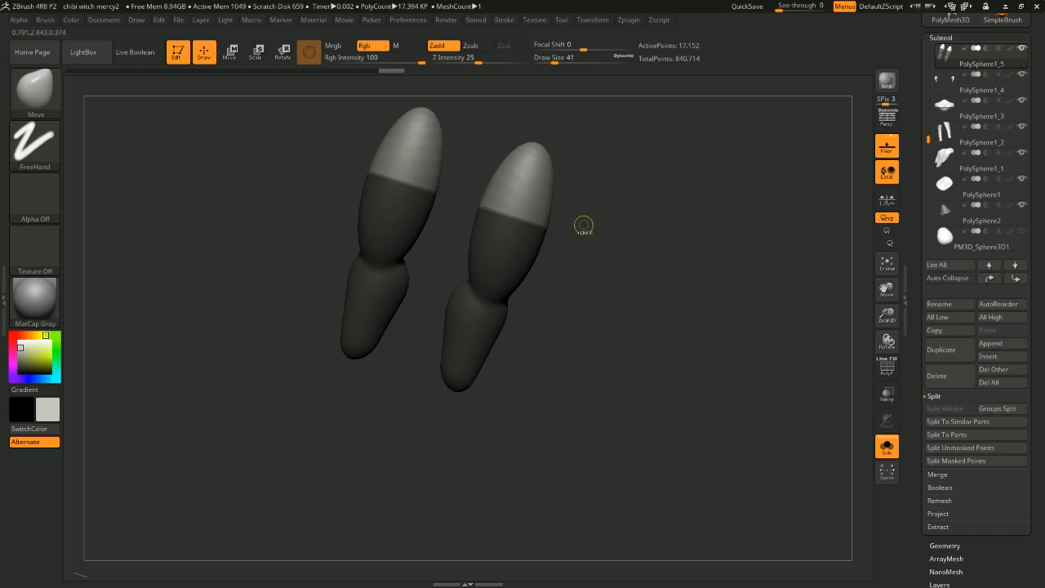
pyautogui.keyDown('ctrl'); pyautogui.moveTo(607, 199); pyautogui.dragTo(442, 252); pyautogui.keyUp('ctrl')
pyautogui.keyDown('shift'); pyautogui.moveTo(605, 266); pyautogui.dragTo(599, 250, button='right'); pyautogui.keyUp('shift')
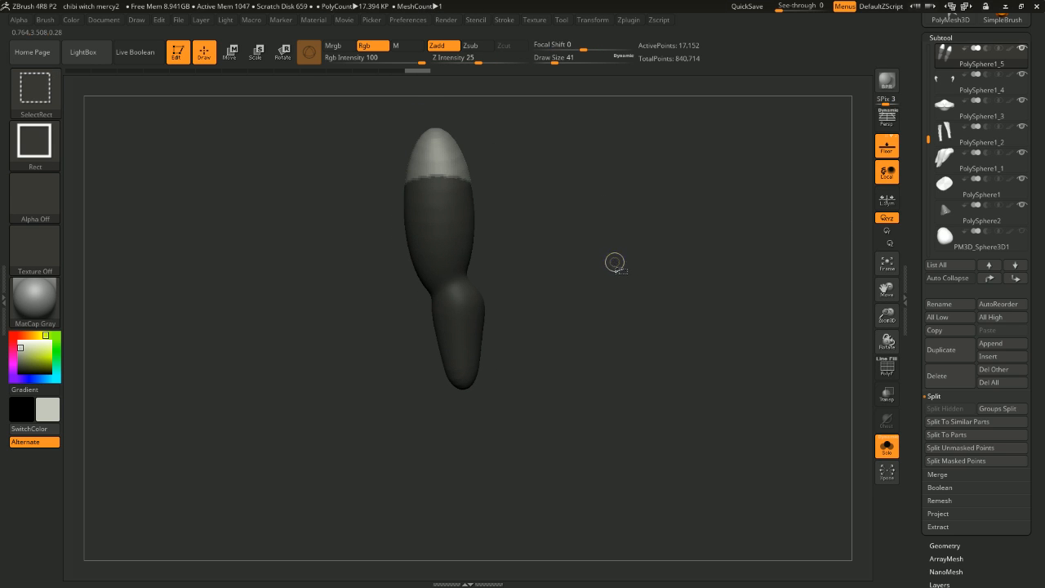
pyautogui.click(887, 447)
pyautogui.moveTo(817, 384)
pyautogui.keyDown('shift'); pyautogui.mouseDown(button='right')
pyautogui.moveTo(779, 371)
pyautogui.moveTo(711, 293)
pyautogui.mouseUp(button='right'); pyautogui.keyUp('shift')
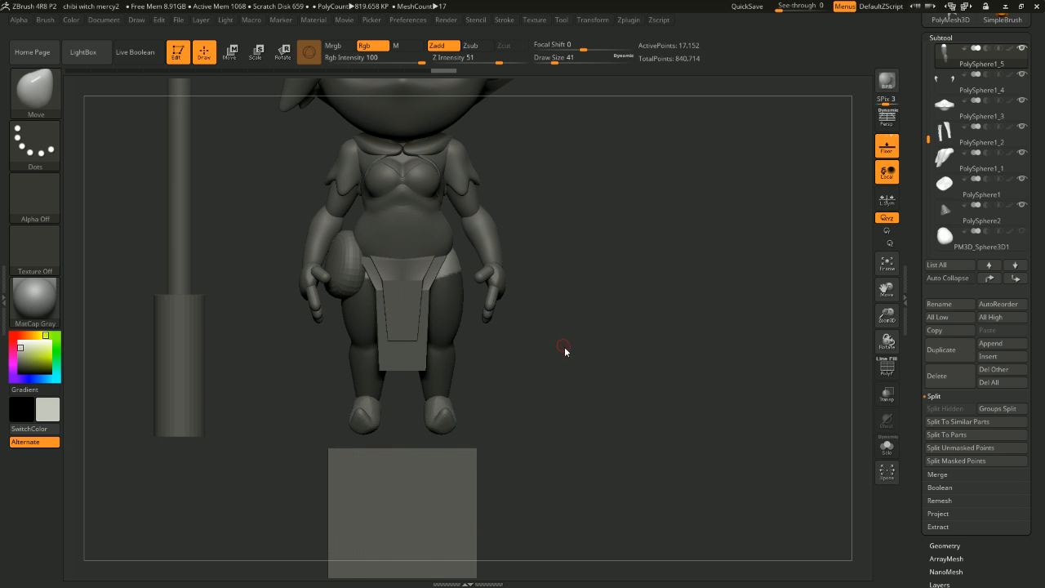
# Step: Rework the leg mask's upper edge from a tilted view so it slopes across both thighs
pyautogui.moveTo(630, 234); pyautogui.dragTo(673, 425)
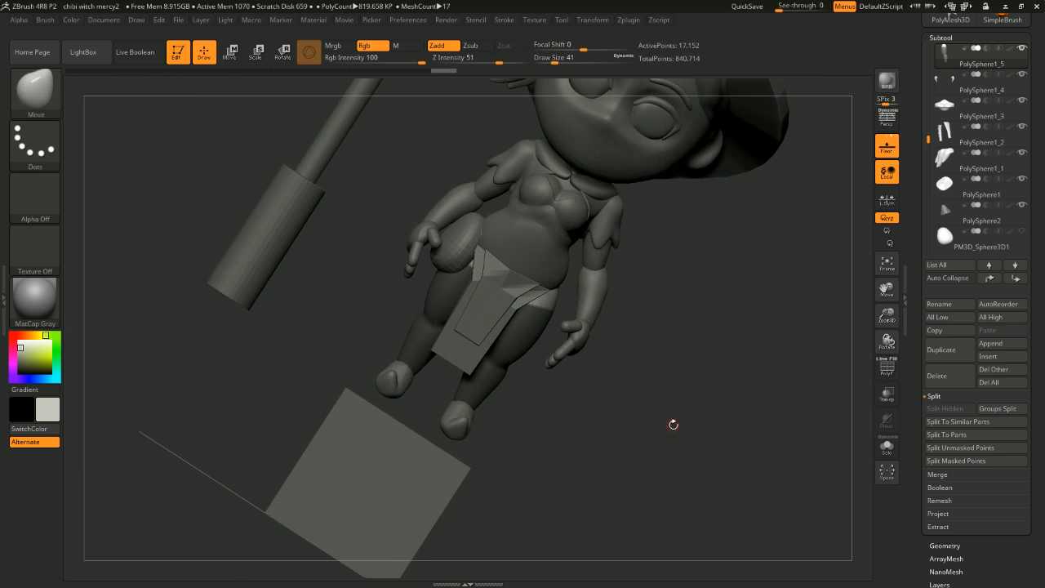
pyautogui.moveTo(693, 280); pyautogui.dragTo(654, 274)
pyautogui.moveTo(692, 184)
pyautogui.keyDown('ctrl'); pyautogui.mouseDown()
pyautogui.moveTo(460, 285)
pyautogui.moveTo(443, 305)
pyautogui.mouseUp(); pyautogui.keyUp('ctrl')
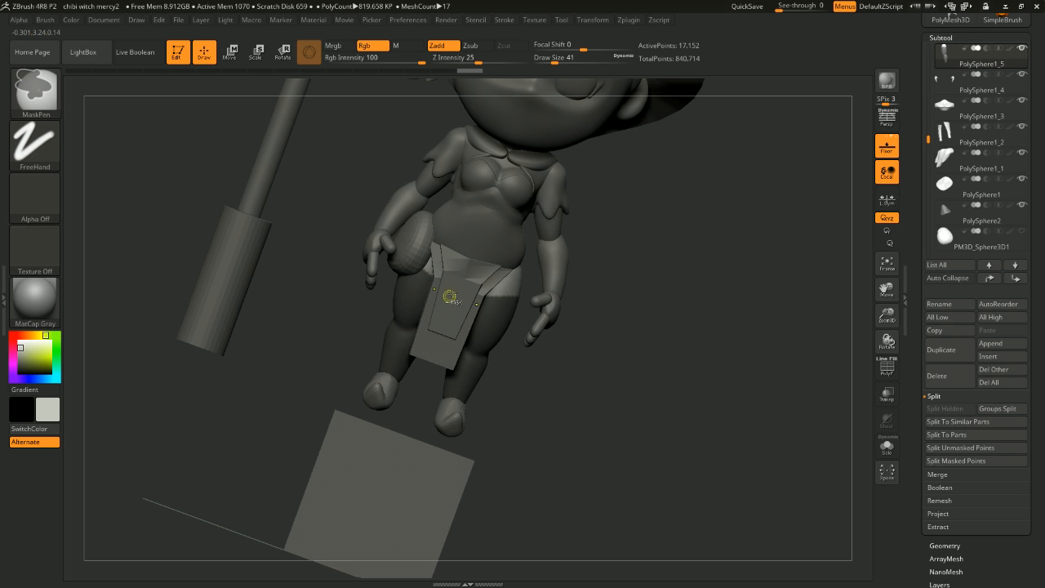
pyautogui.keyDown('ctrl'); pyautogui.moveTo(621, 199); pyautogui.dragTo(460, 312); pyautogui.keyUp('ctrl')
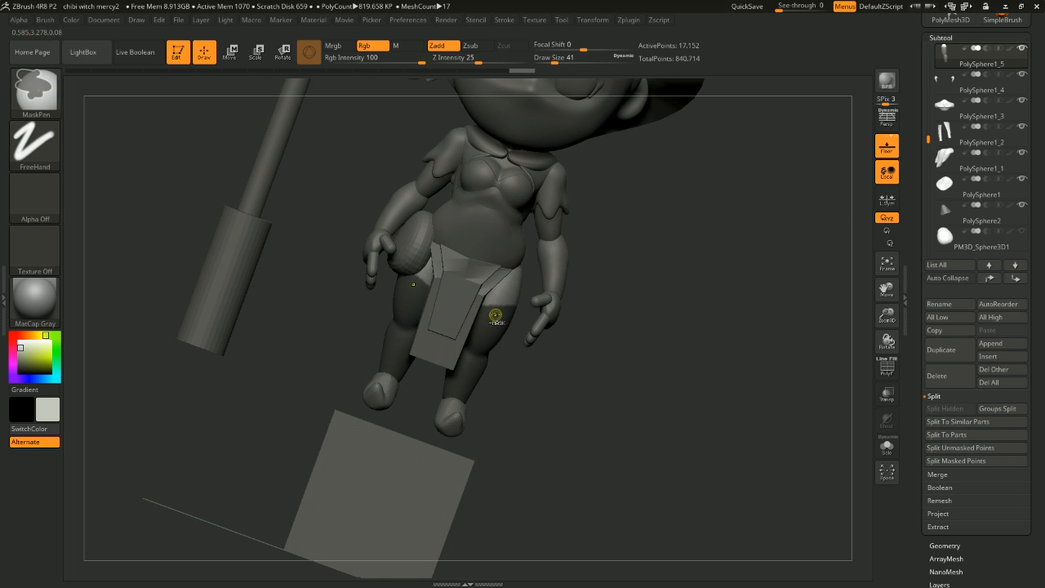
pyautogui.keyDown('shift'); pyautogui.moveTo(688, 295); pyautogui.dragTo(699, 283); pyautogui.keyUp('shift')
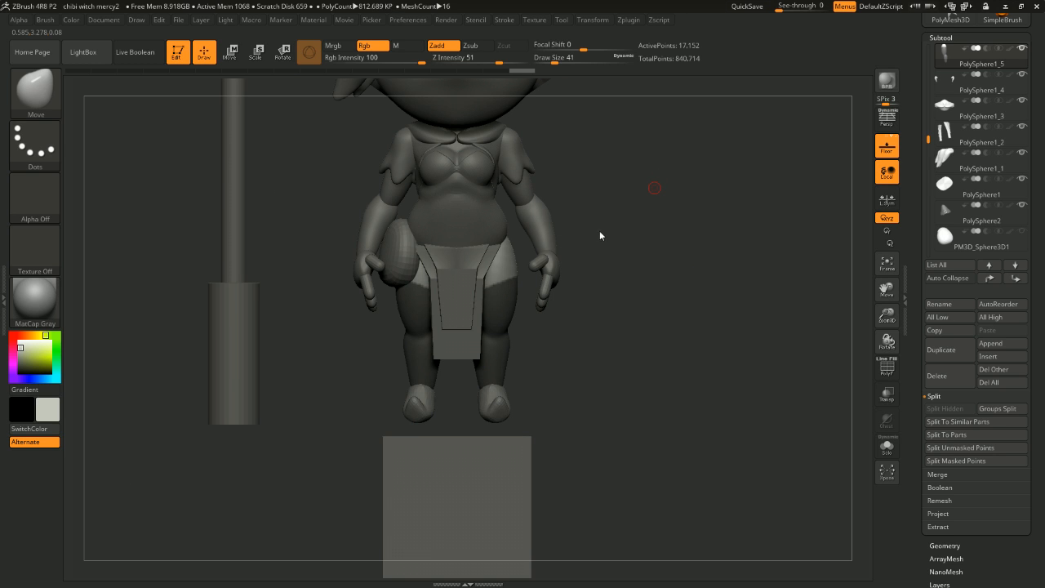
# Step: Try other positions for the sloping mask edge on the thighs and undo the last attempts
pyautogui.moveTo(605, 224); pyautogui.dragTo(665, 280)
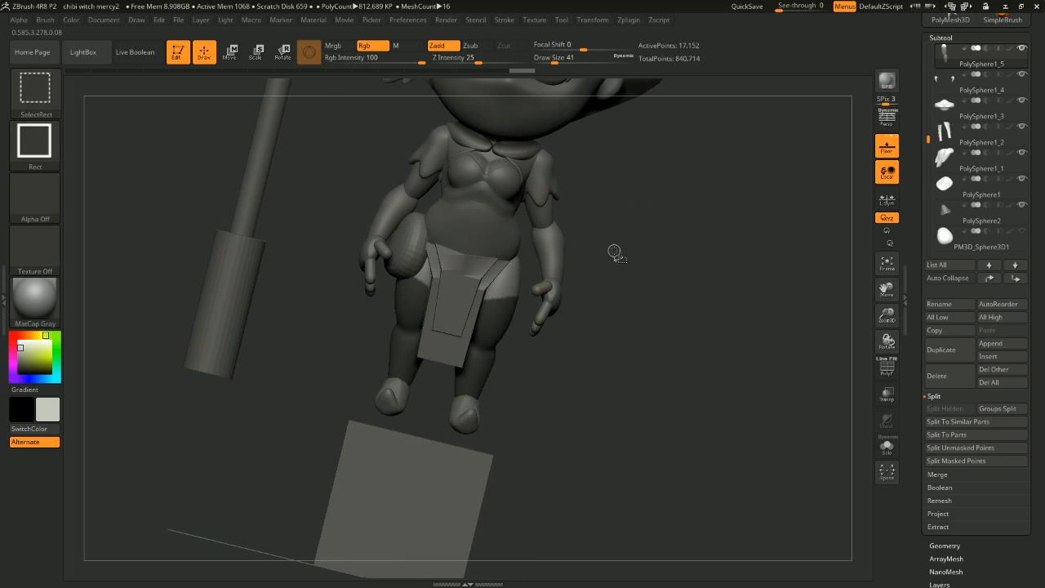
pyautogui.keyDown('ctrl'); pyautogui.keyDown('shift'); pyautogui.moveTo(625, 218); pyautogui.dragTo(507, 304); pyautogui.keyUp('shift'); pyautogui.keyUp('ctrl')
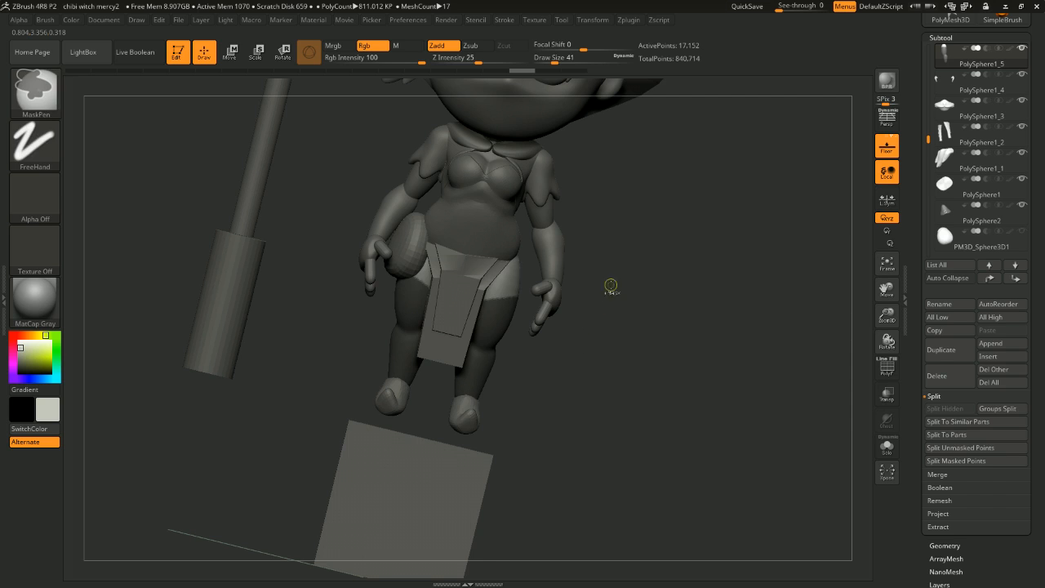
pyautogui.keyDown('ctrl'); pyautogui.moveTo(603, 210); pyautogui.dragTo(495, 287); pyautogui.keyUp('ctrl')
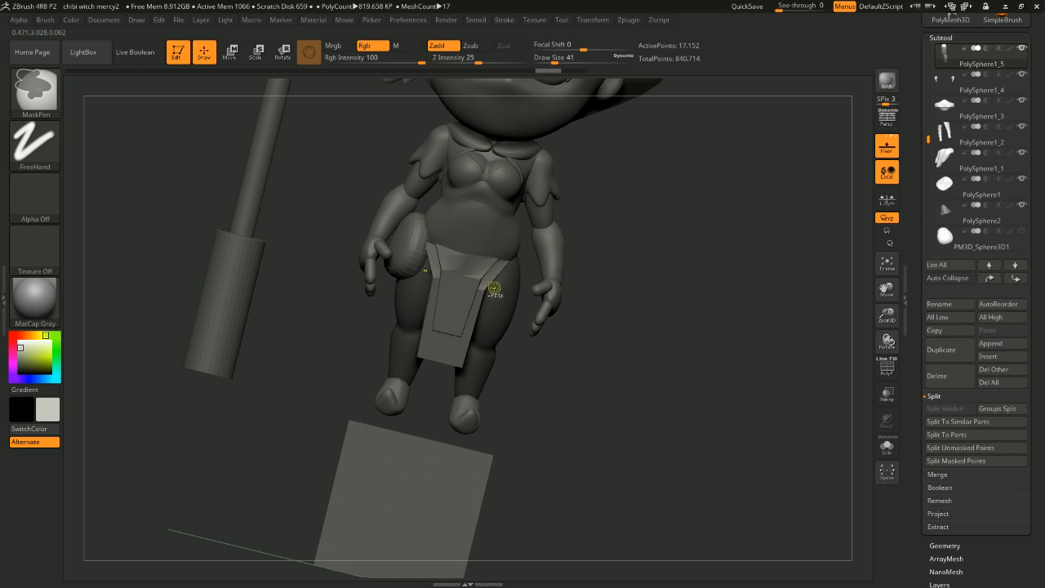
pyautogui.keyDown('ctrl'); pyautogui.moveTo(608, 204); pyautogui.dragTo(476, 295); pyautogui.keyUp('ctrl')
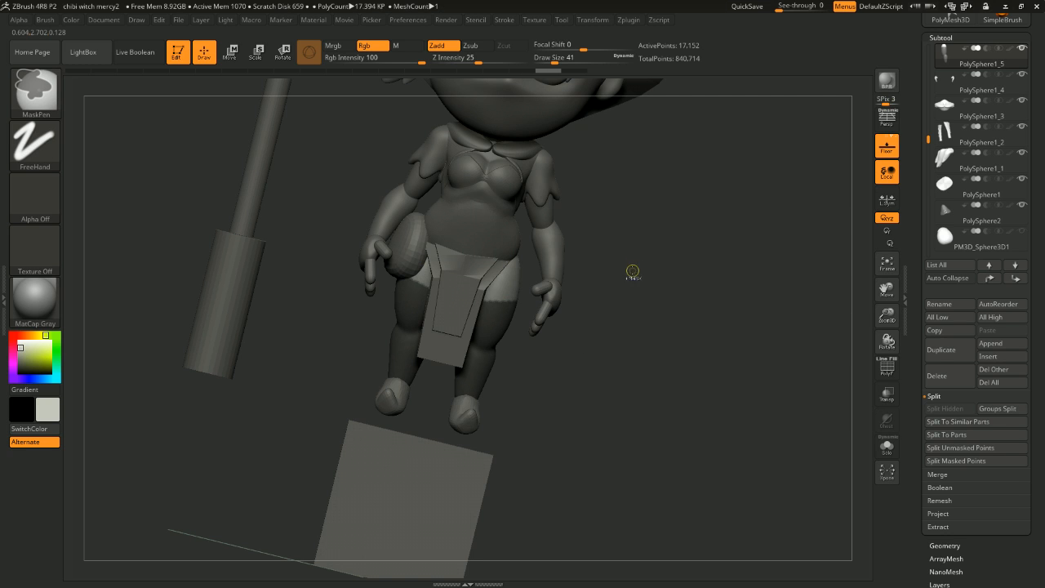
pyautogui.hotkey('ctrl', 'z')
pyautogui.hotkey('ctrl', 'z')
# Step: Recut the mask's sloping upper edge from a tilted view and check it on the isolated legs
pyautogui.keyDown('shift'); pyautogui.moveTo(620, 266); pyautogui.dragTo(686, 260); pyautogui.keyUp('shift')
pyautogui.moveTo(643, 178)
pyautogui.keyDown('ctrl'); pyautogui.mouseDown()
pyautogui.moveTo(485, 303)
pyautogui.moveTo(455, 302)
pyautogui.mouseUp(); pyautogui.keyUp('ctrl')
pyautogui.click(886, 446)
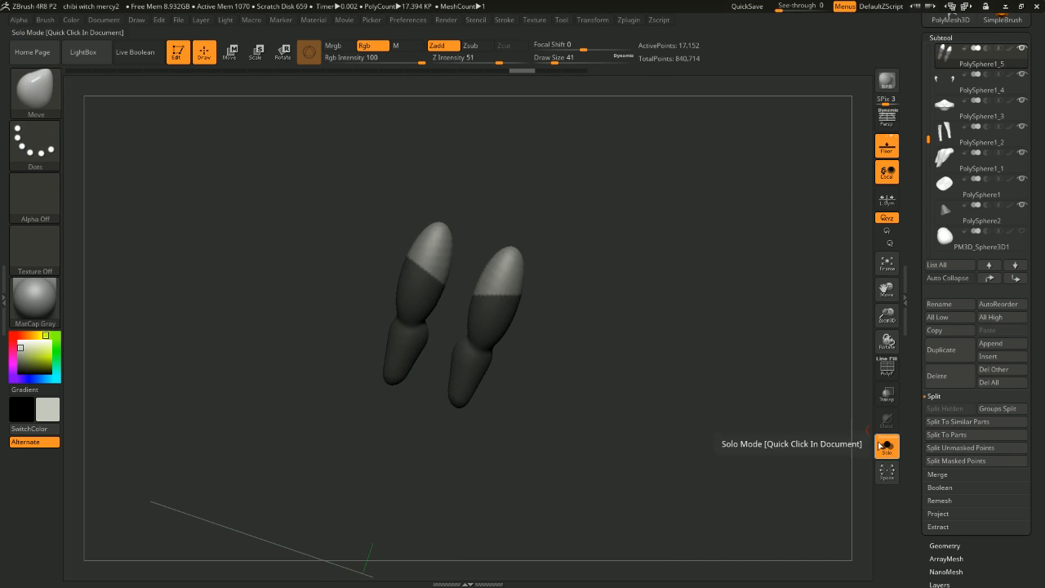
pyautogui.click(886, 446)
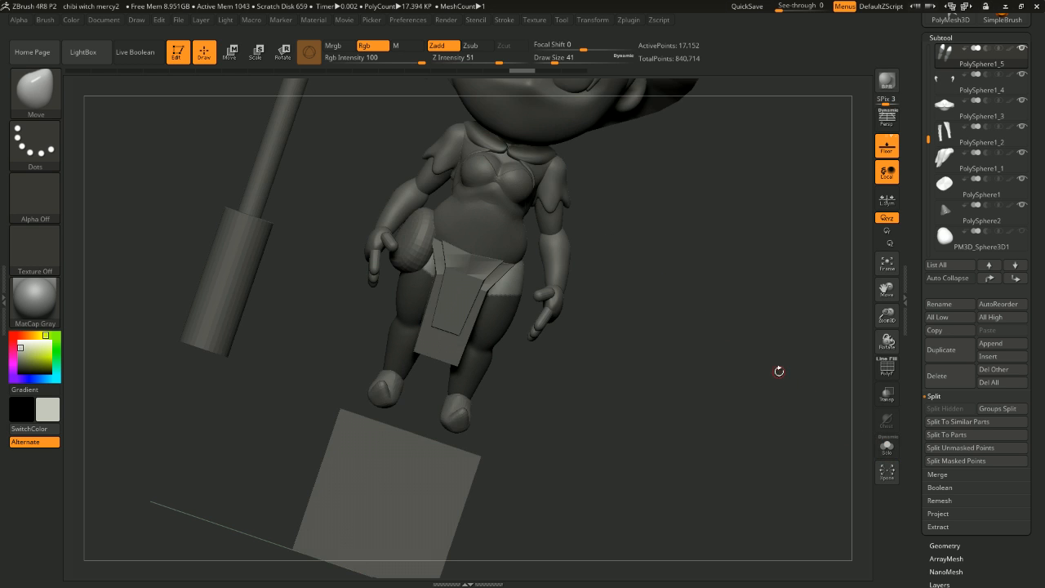
# Step: Set the Extract thickness to 0.003 for the masked legs
pyautogui.keyDown('shift'); pyautogui.moveTo(776, 368); pyautogui.dragTo(771, 290); pyautogui.keyUp('shift')
pyautogui.keyDown('alt'); pyautogui.moveTo(740, 249); pyautogui.dragTo(756, 284); pyautogui.keyUp('alt')
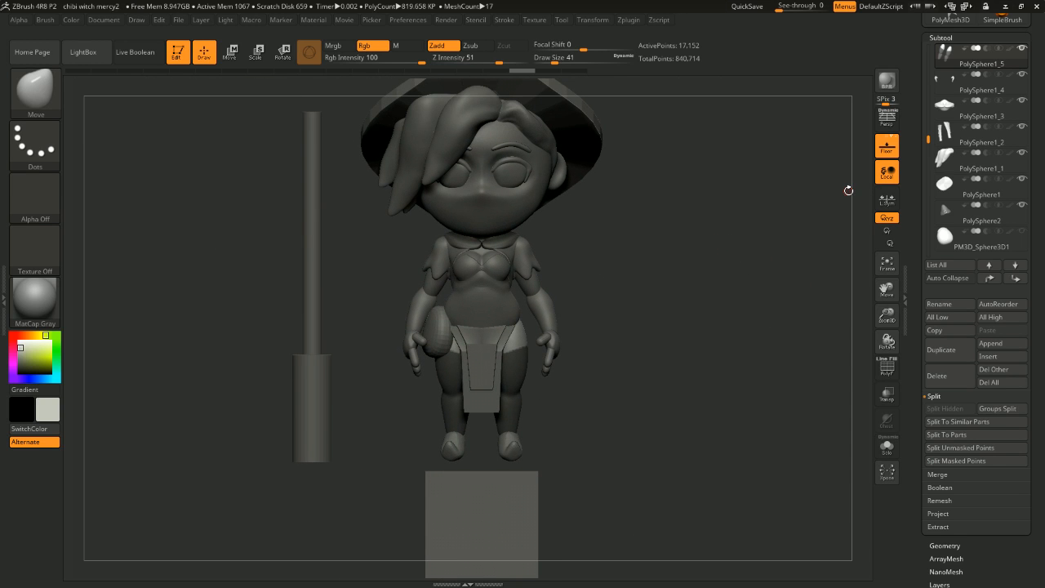
pyautogui.moveTo(1033, 343); pyautogui.dragTo(1033, 200)
pyautogui.moveTo(1040, 245); pyautogui.dragTo(1040, 413)
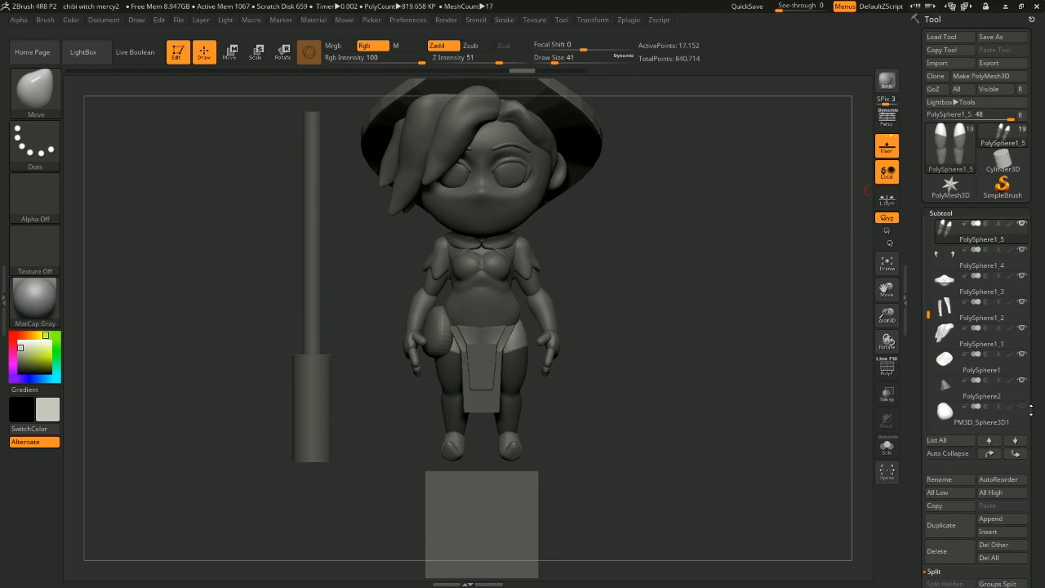
pyautogui.moveTo(779, 346); pyautogui.dragTo(694, 285)
pyautogui.keyDown('shift'); pyautogui.moveTo(664, 287); pyautogui.dragTo(679, 286); pyautogui.keyUp('shift')
pyautogui.moveTo(1040, 361); pyautogui.dragTo(1041, 189)
pyautogui.click(937, 529)
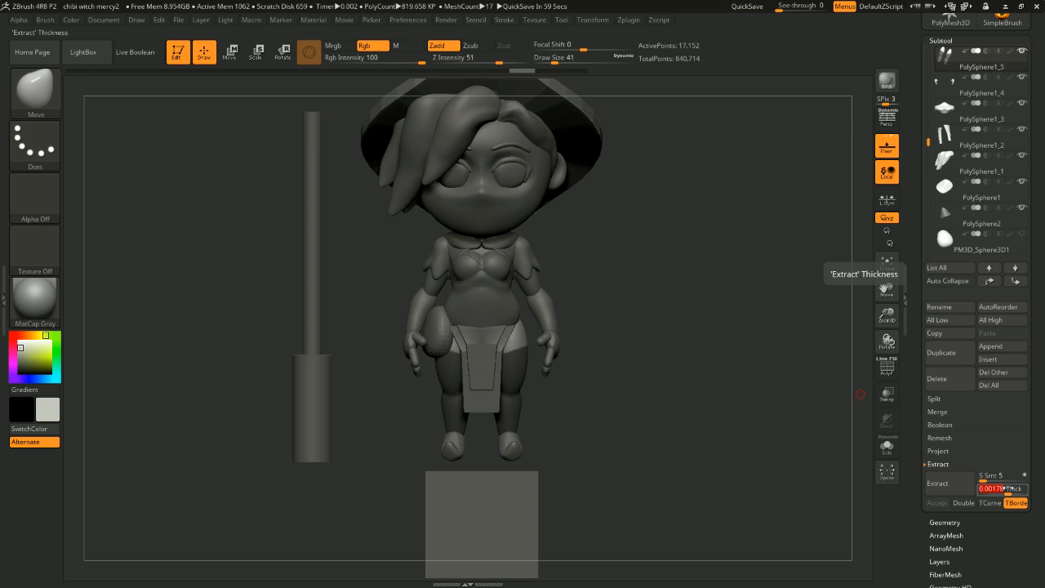
pyautogui.write('.003 Thick')
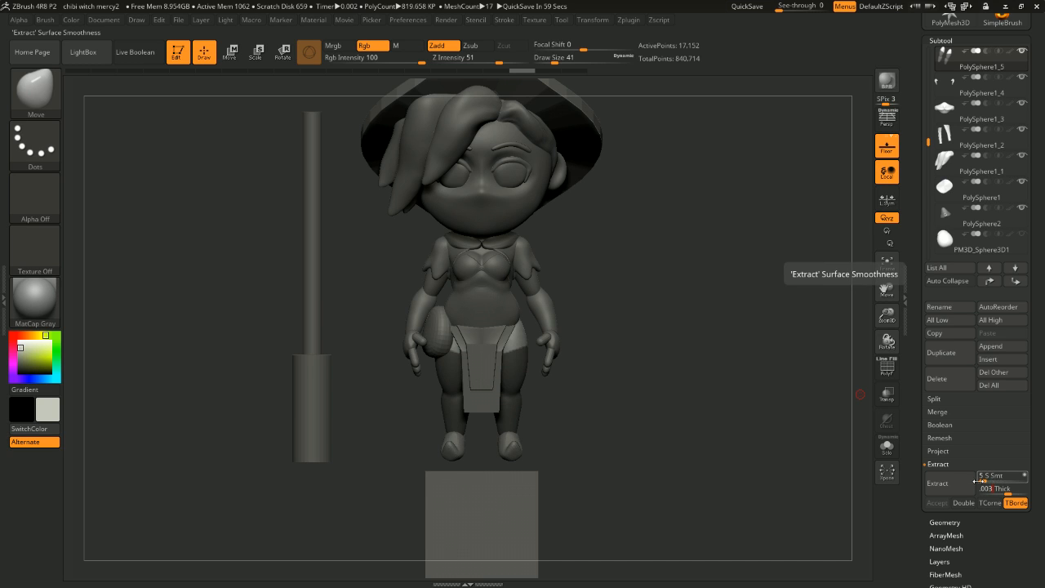
# Step: Extract the masked leg area as a thin stocking shell and accept it as a new subtool
pyautogui.click(969, 483)
pyautogui.click(967, 482)
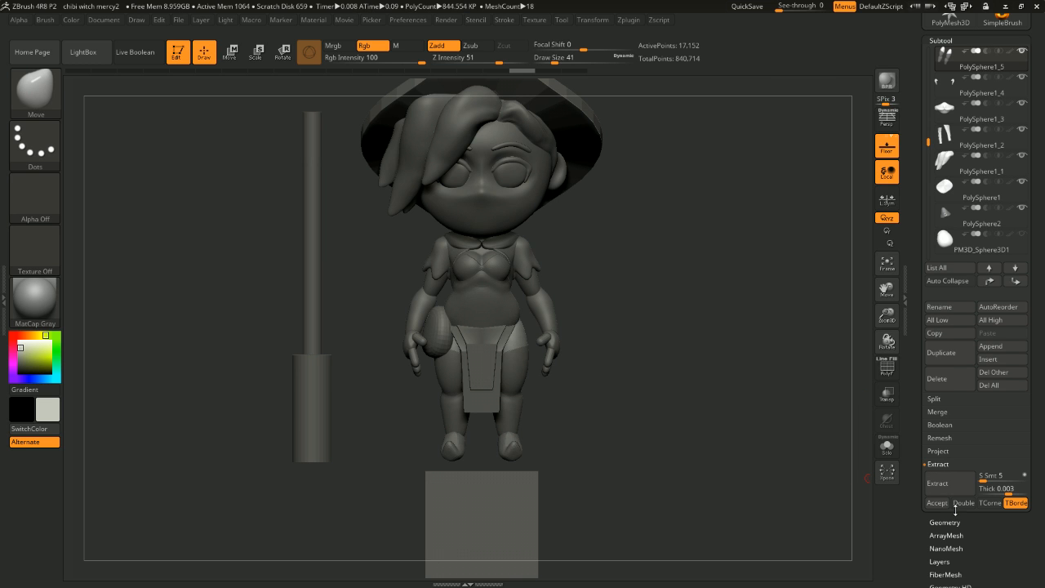
pyautogui.click(939, 503)
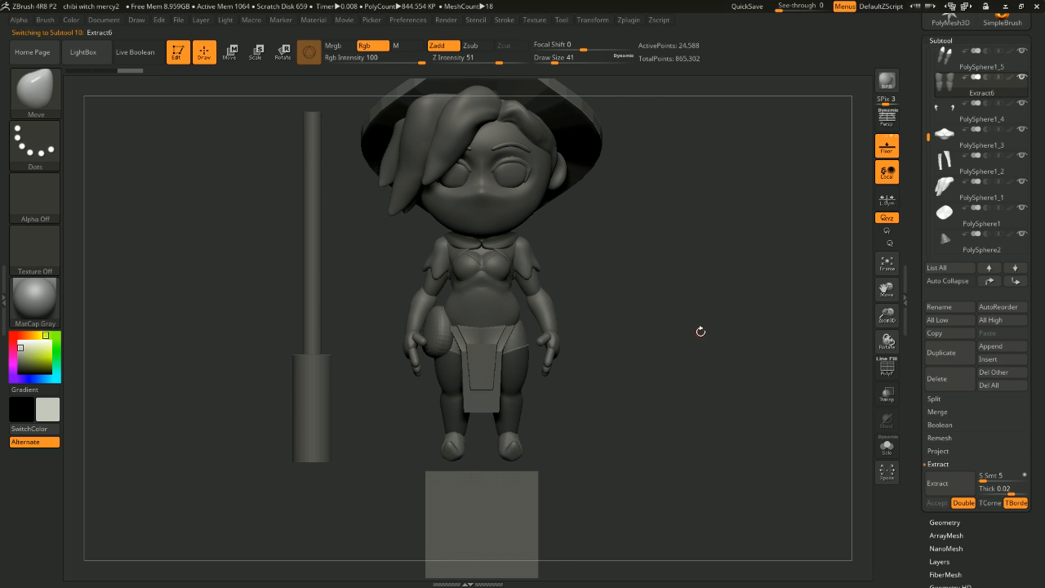
pyautogui.moveTo(701, 331); pyautogui.dragTo(791, 361, button='right')
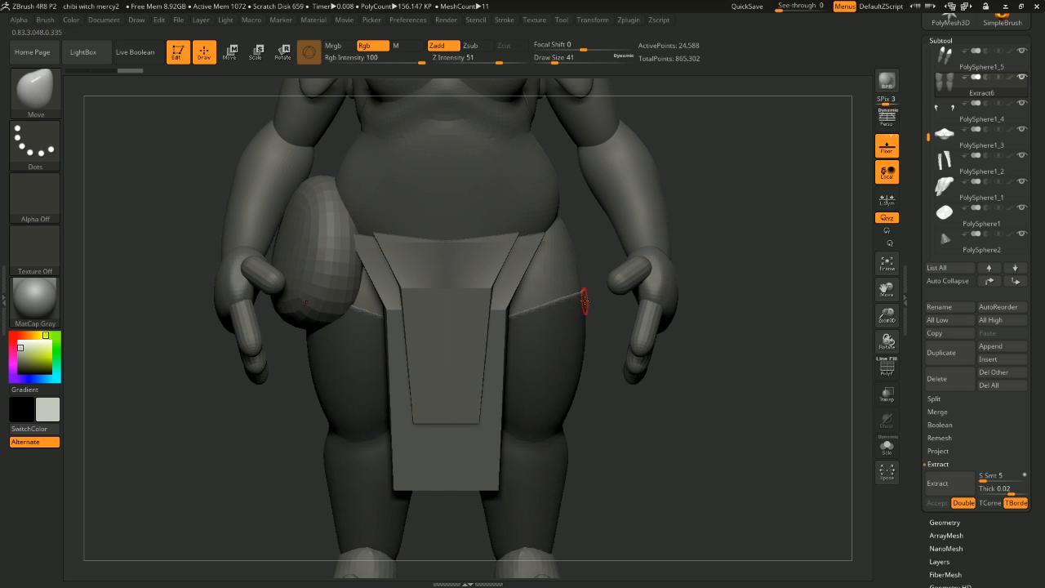
# Step: Check the extracted stocking shell around the thighs and delete it as a subtool
pyautogui.moveTo(741, 337); pyautogui.dragTo(529, 336)
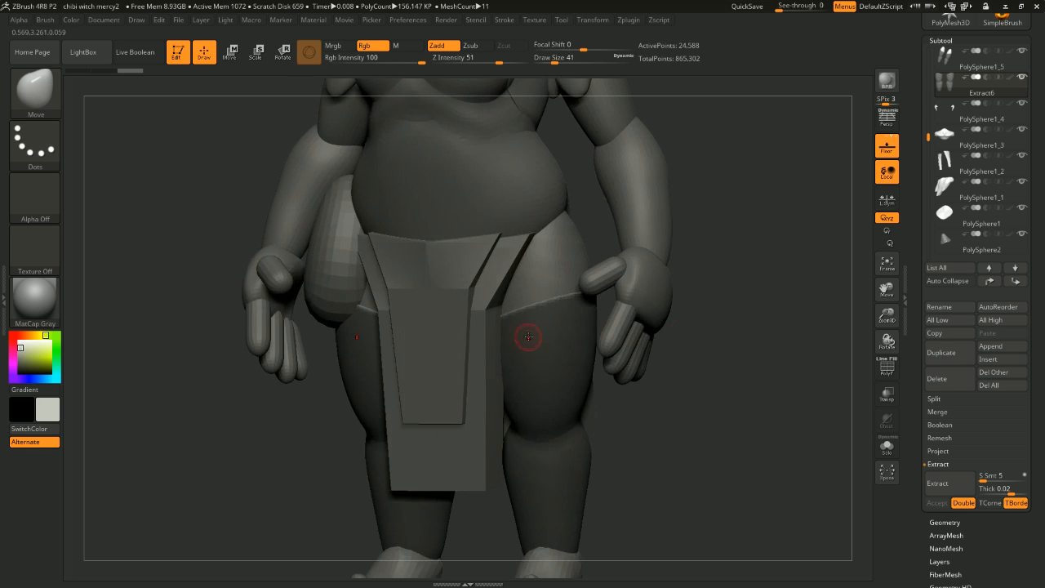
pyautogui.keyDown('alt'); pyautogui.moveTo(726, 376); pyautogui.dragTo(709, 313); pyautogui.keyUp('alt')
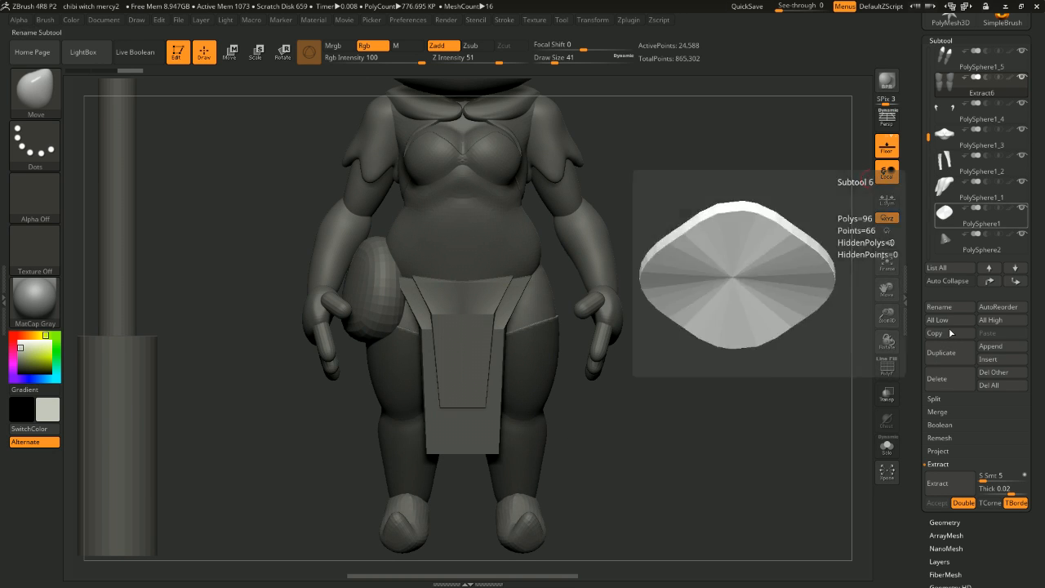
pyautogui.click(947, 380)
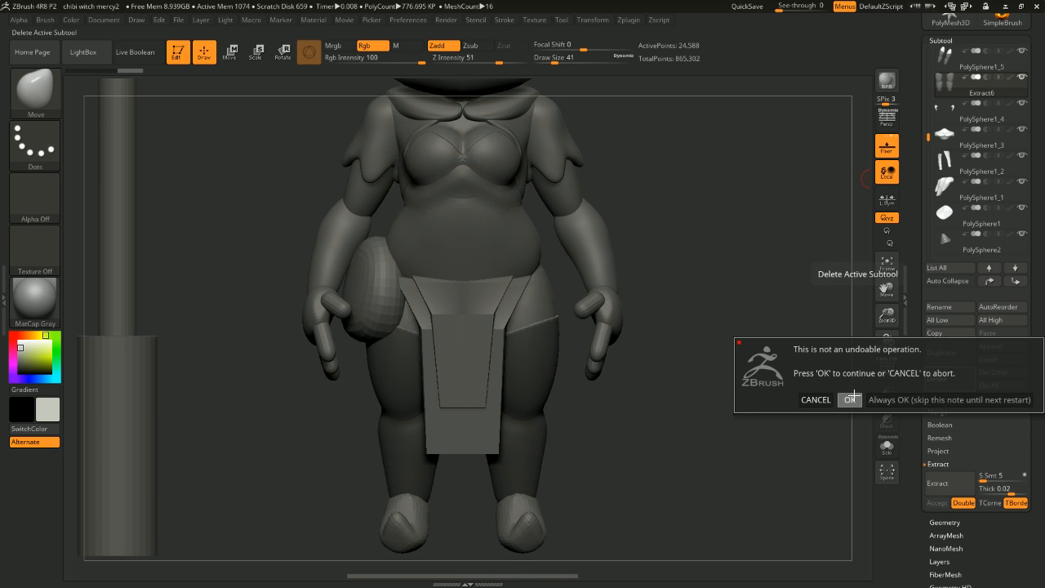
pyautogui.click(851, 399)
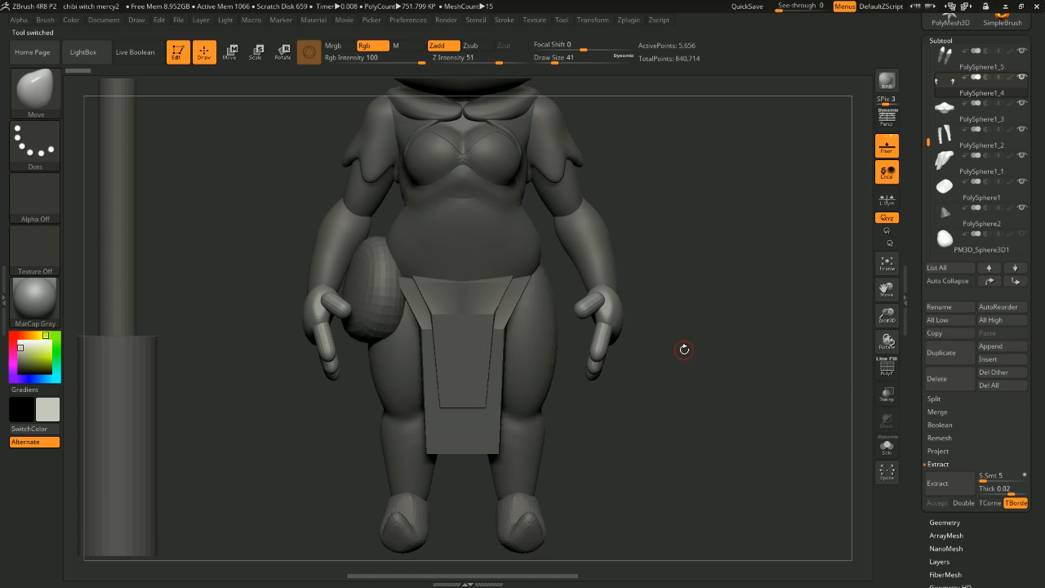
# Step: Select the masked legs subtool and check the stocking mask's upper edge from tilted and front views
pyautogui.keyDown('alt'); pyautogui.click(531, 352); pyautogui.keyUp('alt')
pyautogui.moveTo(789, 242); pyautogui.dragTo(740, 262)
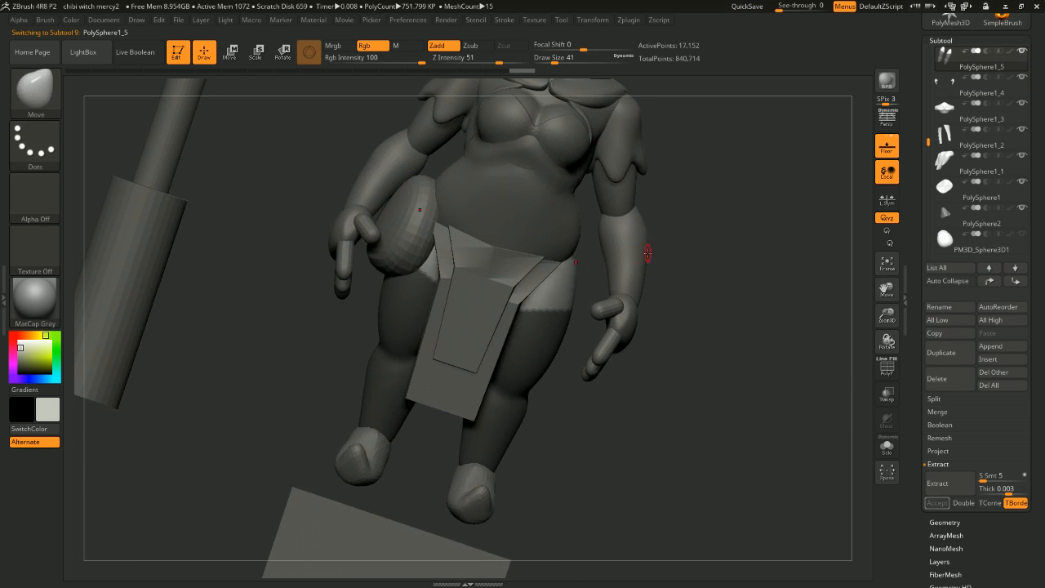
pyautogui.moveTo(657, 266)
pyautogui.mouseDown()
pyautogui.moveTo(759, 218)
pyautogui.moveTo(782, 284)
pyautogui.mouseUp()
pyautogui.moveTo(715, 301)
pyautogui.keyDown('ctrl'); pyautogui.mouseDown()
pyautogui.moveTo(513, 353)
pyautogui.moveTo(467, 379)
pyautogui.moveTo(464, 394)
pyautogui.mouseUp(); pyautogui.keyUp('ctrl')
pyautogui.keyDown('ctrl'); pyautogui.moveTo(697, 305); pyautogui.dragTo(493, 382); pyautogui.keyUp('ctrl')
pyautogui.moveTo(709, 310)
pyautogui.keyDown('shift'); pyautogui.mouseDown()
pyautogui.moveTo(751, 311)
pyautogui.moveTo(807, 380)
pyautogui.moveTo(711, 393)
pyautogui.mouseUp(); pyautogui.keyUp('shift')
pyautogui.moveTo(756, 315)
pyautogui.keyDown('ctrl'); pyautogui.mouseDown()
pyautogui.moveTo(500, 340)
pyautogui.moveTo(467, 307)
pyautogui.moveTo(469, 285)
pyautogui.mouseUp(); pyautogui.keyUp('ctrl')
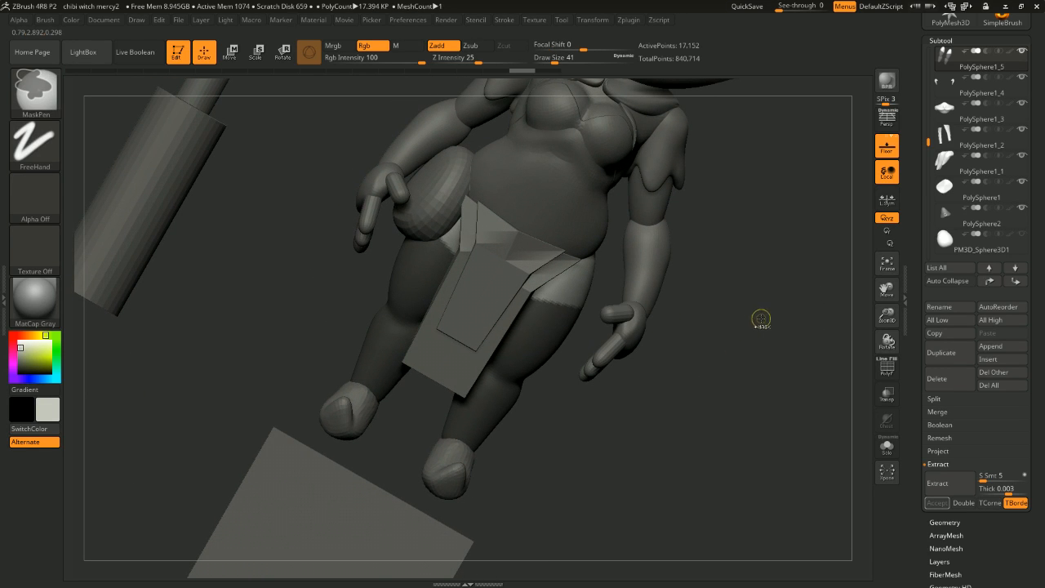
pyautogui.moveTo(743, 362)
pyautogui.keyDown('shift'); pyautogui.mouseDown()
pyautogui.moveTo(772, 356)
pyautogui.moveTo(763, 341)
pyautogui.moveTo(496, 319)
pyautogui.moveTo(487, 306)
pyautogui.moveTo(507, 303)
pyautogui.mouseUp(); pyautogui.keyUp('shift')
pyautogui.keyDown('shift'); pyautogui.moveTo(774, 311); pyautogui.dragTo(782, 302); pyautogui.keyUp('shift')
# Step: Inspect the masked legs in isolation and extract the stockings at 0.003 thickness, previewing them on the full figure
pyautogui.click(886, 447)
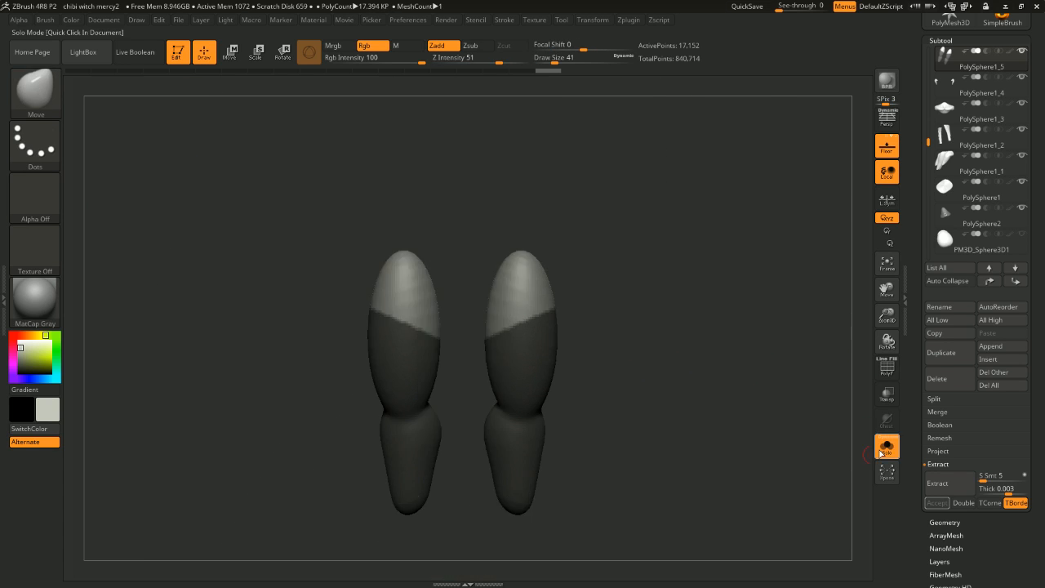
pyautogui.moveTo(804, 352); pyautogui.dragTo(780, 354)
pyautogui.moveTo(833, 376); pyautogui.dragTo(424, 345)
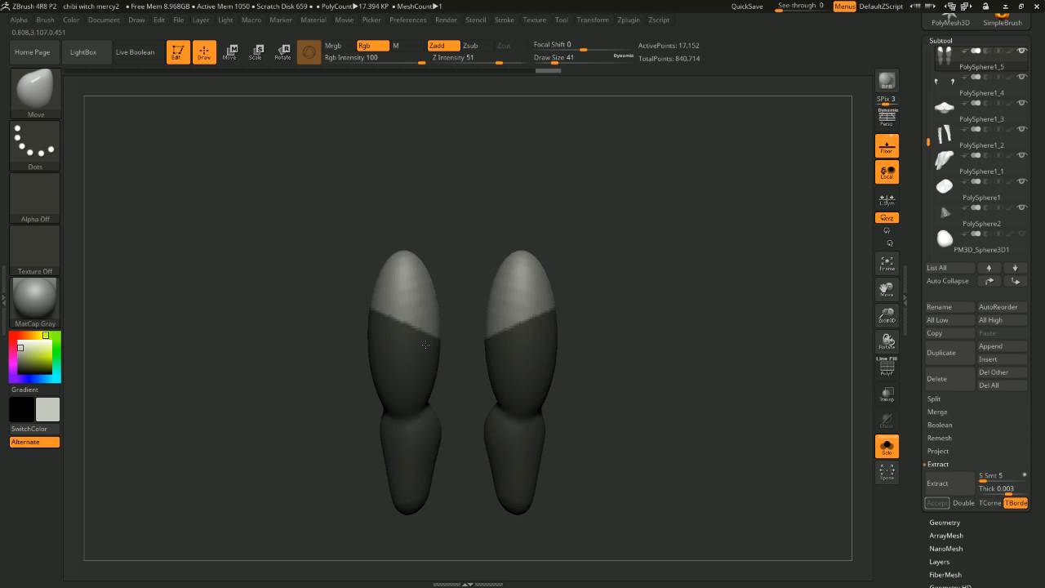
pyautogui.click(941, 481)
pyautogui.click(887, 446)
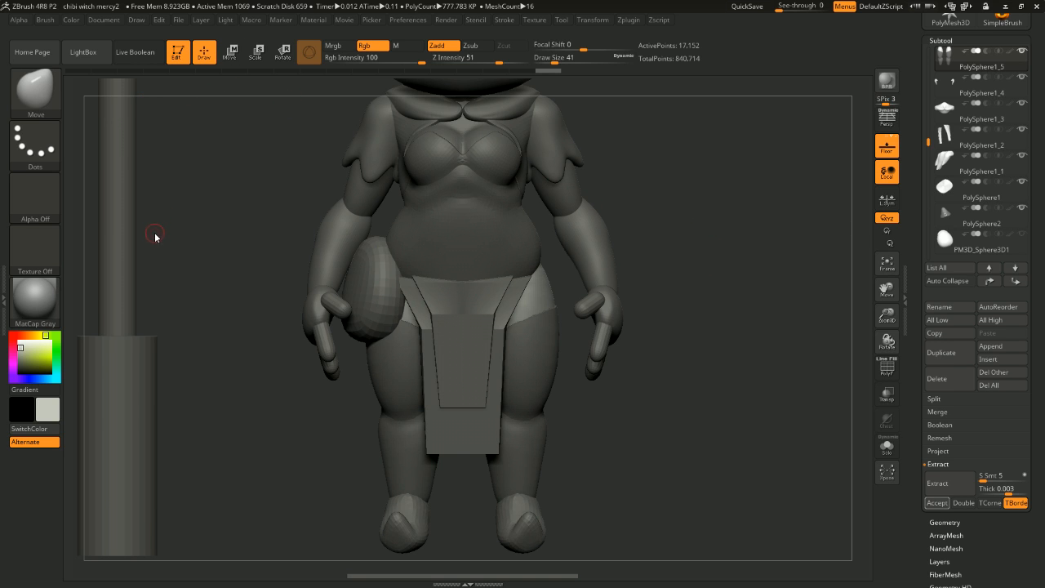
pyautogui.moveTo(645, 233); pyautogui.dragTo(784, 252)
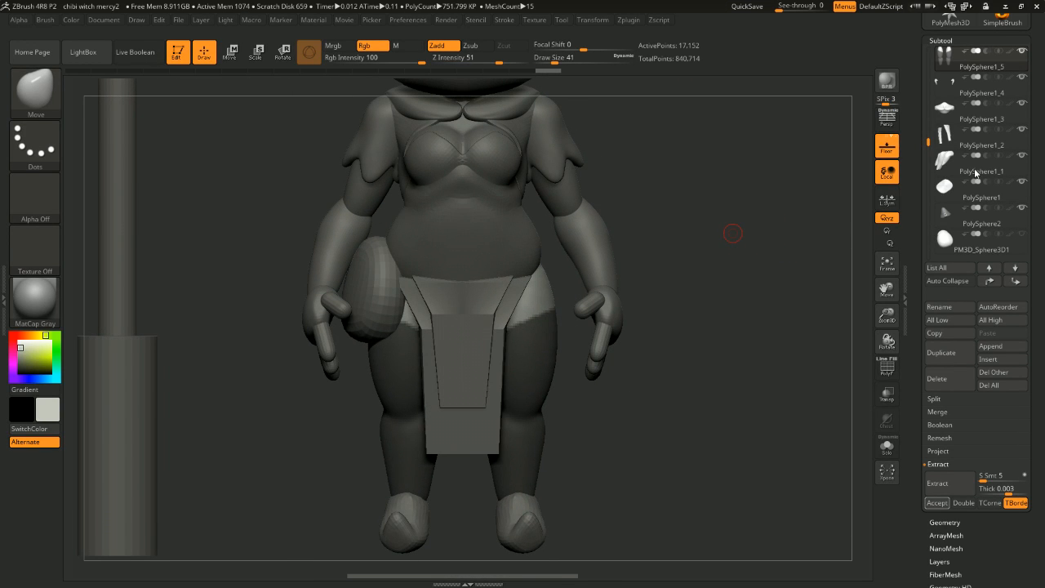
# Step: Examine the whole figure from the front and side, including the masked legs, waist panels, pouch and base block
pyautogui.moveTo(738, 215); pyautogui.dragTo(474, 466)
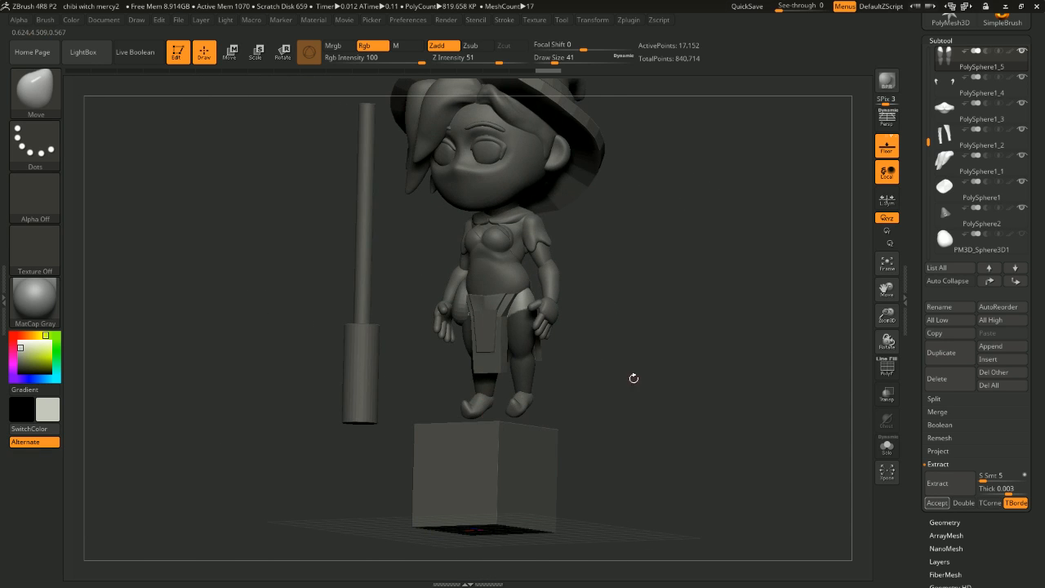
pyautogui.moveTo(634, 378); pyautogui.dragTo(609, 427)
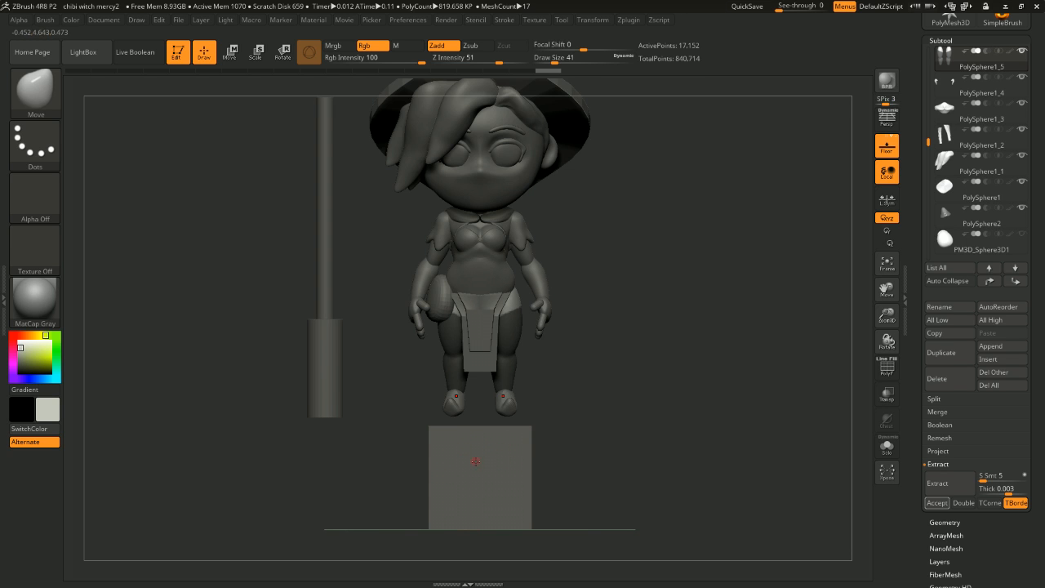
pyautogui.moveTo(606, 382); pyautogui.dragTo(581, 411)
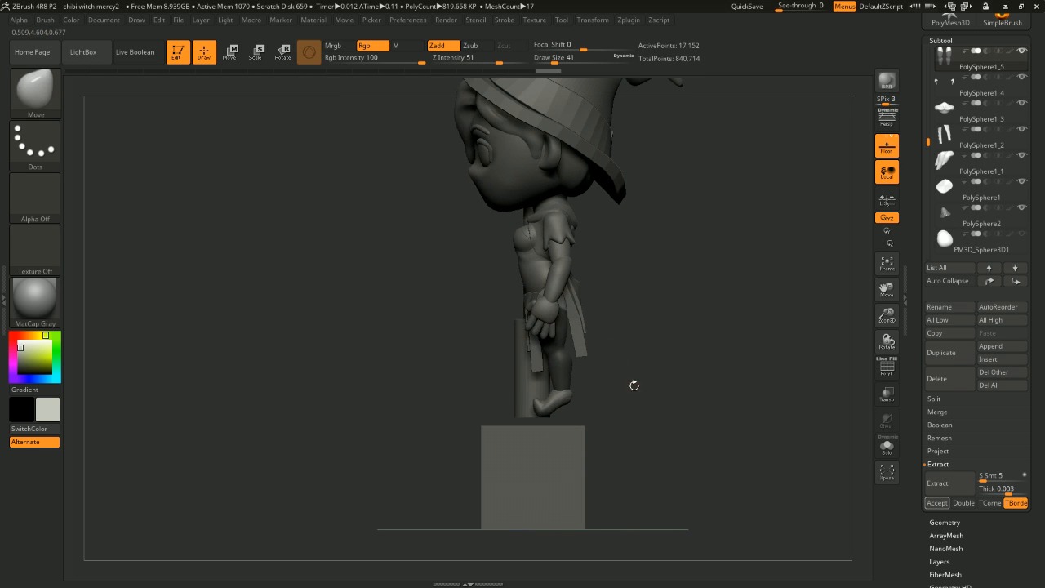
pyautogui.moveTo(634, 384); pyautogui.dragTo(675, 448)
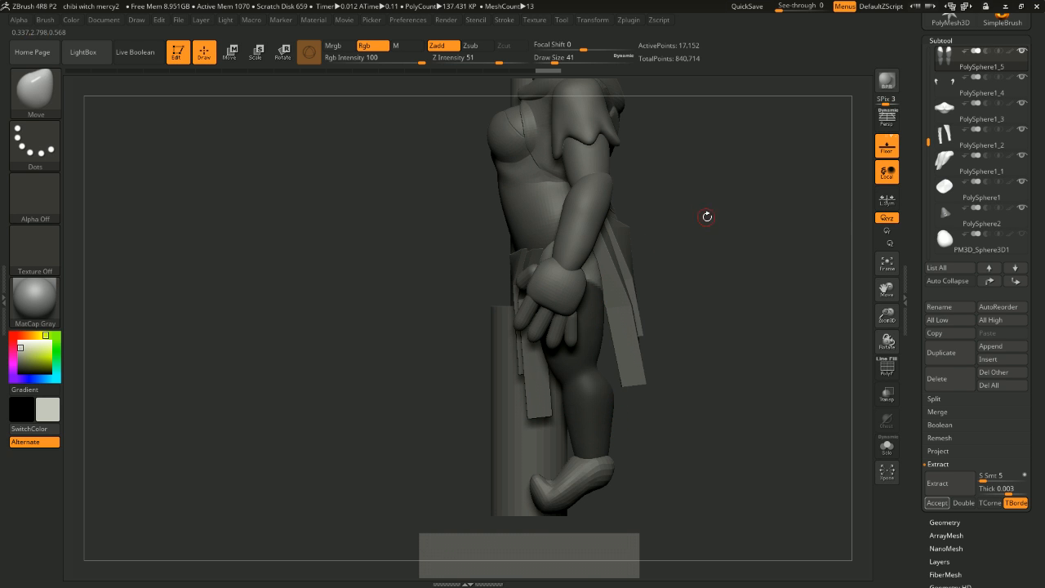
pyautogui.moveTo(709, 153); pyautogui.dragTo(693, 183)
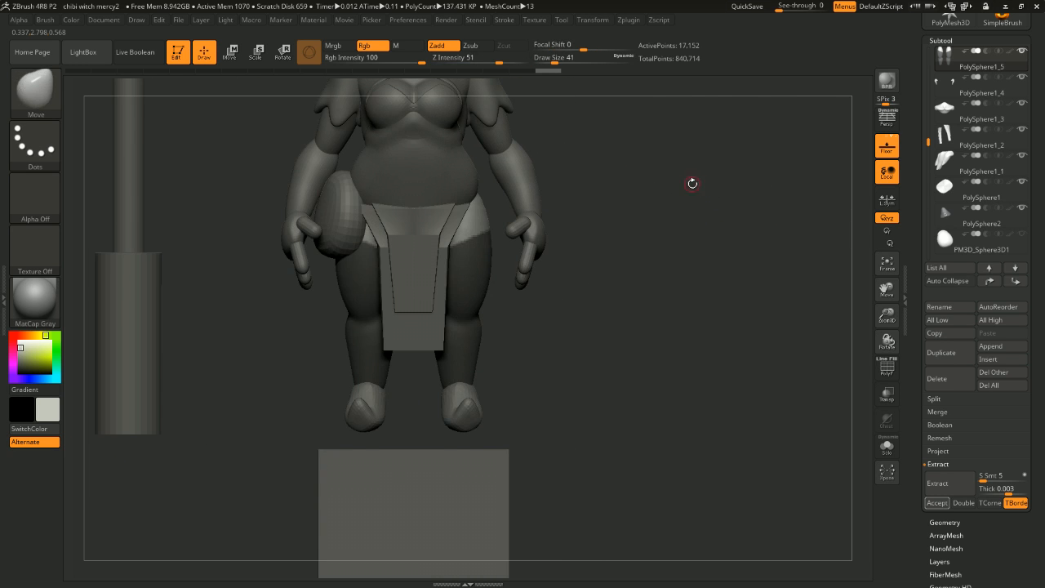
pyautogui.moveTo(581, 327); pyautogui.dragTo(661, 258)
pyautogui.moveTo(723, 252); pyautogui.dragTo(545, 259)
pyautogui.moveTo(327, 270); pyautogui.dragTo(390, 269)
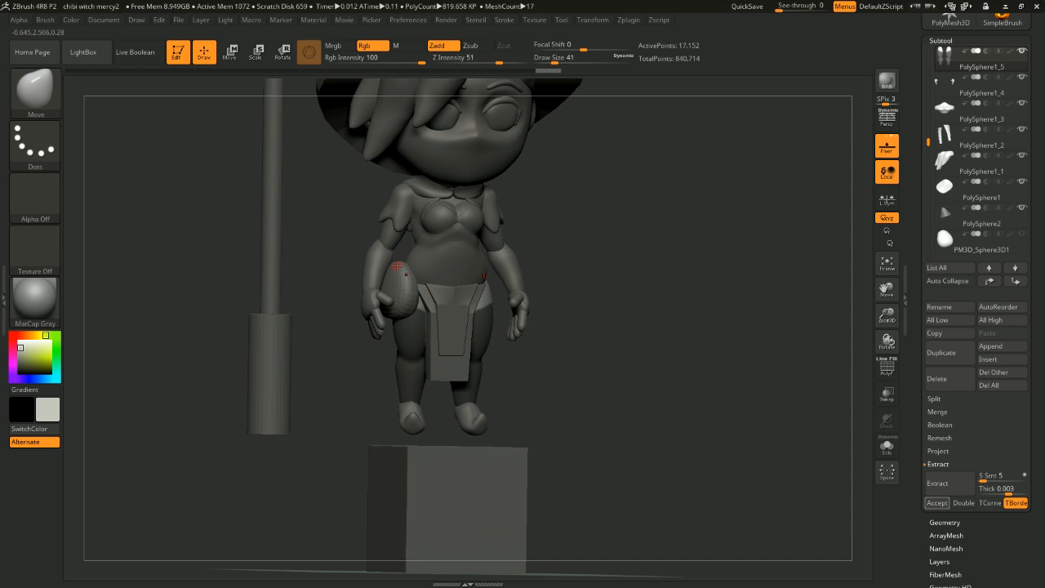
pyautogui.moveTo(592, 246); pyautogui.dragTo(732, 311)
pyautogui.keyDown('alt'); pyautogui.click(425, 320); pyautogui.keyUp('alt')
pyautogui.keyDown('shift'); pyautogui.moveTo(713, 233); pyautogui.dragTo(606, 331); pyautogui.keyUp('shift')
# Step: Reselect the masked legs and accept the 0.003 thick stocking extraction as a new subtool
pyautogui.keyDown('alt'); pyautogui.click(501, 367); pyautogui.keyUp('alt')
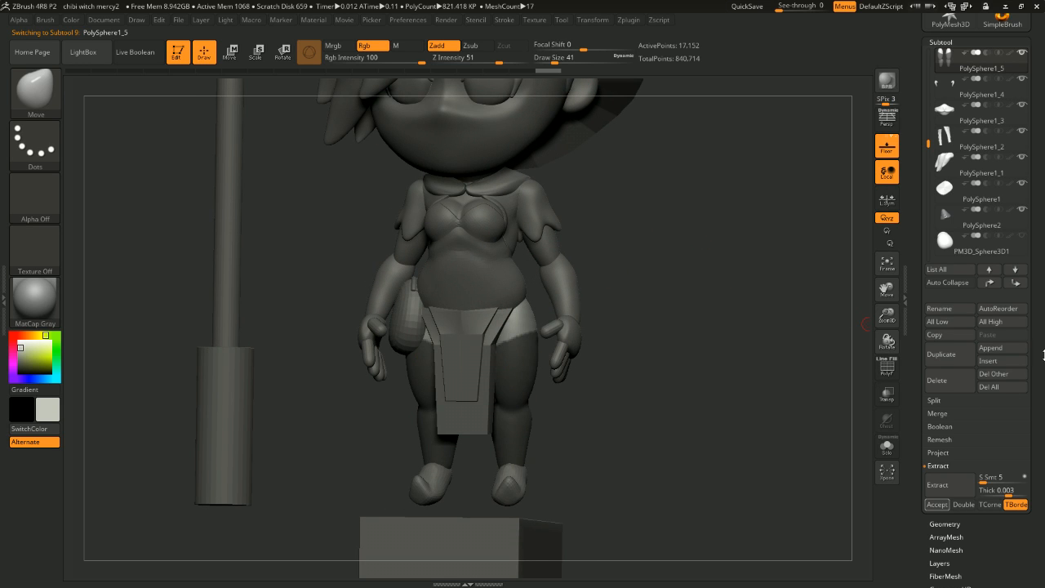
pyautogui.moveTo(1019, 515); pyautogui.dragTo(1018, 261)
pyautogui.click(944, 164)
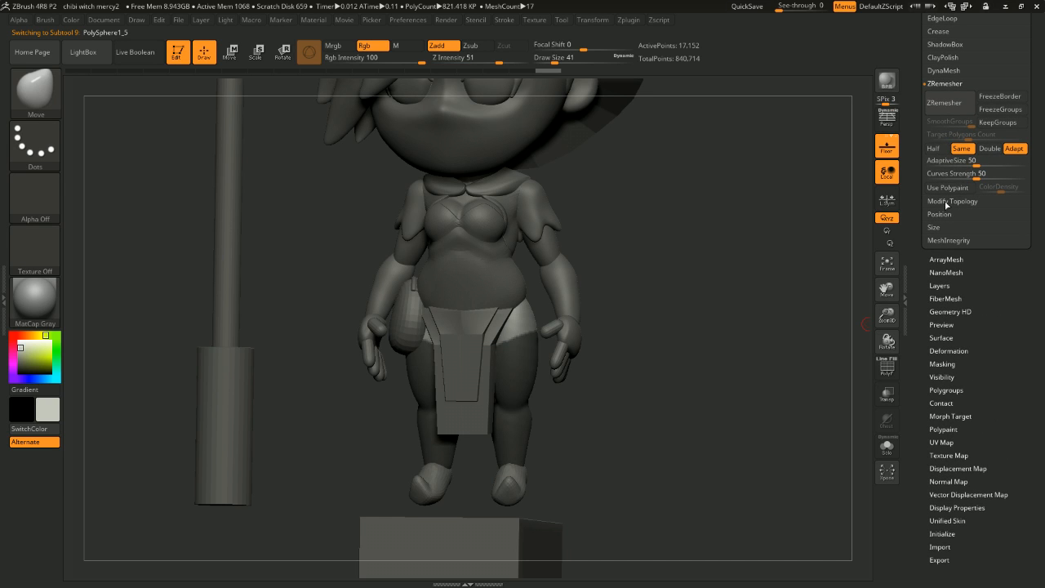
pyautogui.moveTo(964, 236); pyautogui.dragTo(965, 379)
pyautogui.moveTo(1043, 84); pyautogui.dragTo(1043, 141)
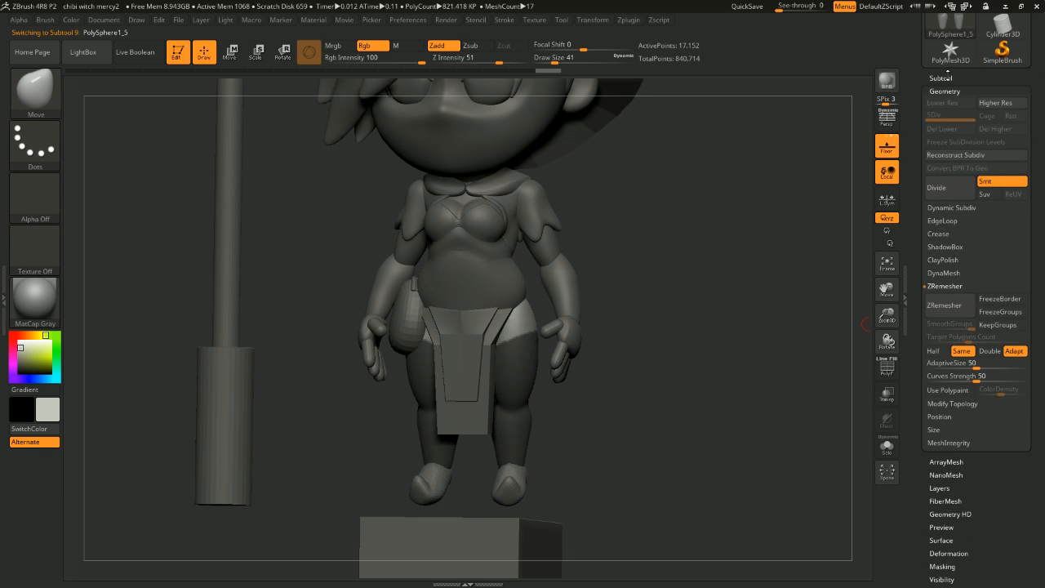
pyautogui.click(946, 78)
pyautogui.moveTo(1044, 220); pyautogui.dragTo(1043, 73)
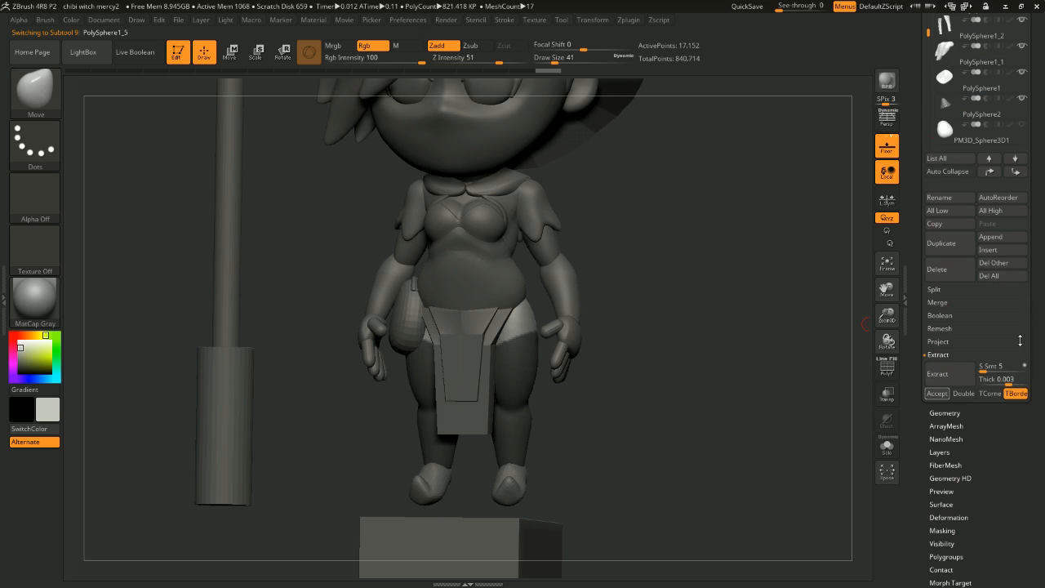
pyautogui.click(937, 393)
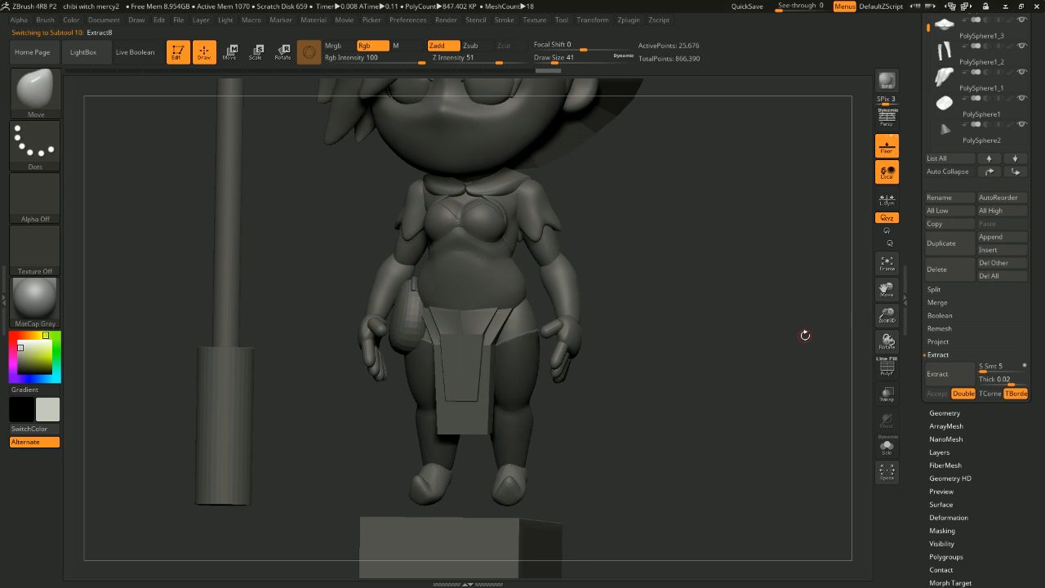
# Step: Turn on the PolyFrame display and inspect the new stockings' polygroups and mesh on the legs
pyautogui.keyDown('ctrl'); pyautogui.moveTo(807, 273); pyautogui.dragTo(791, 318, button='right'); pyautogui.keyUp('ctrl')
pyautogui.keyDown('ctrl'); pyautogui.moveTo(791, 319); pyautogui.dragTo(807, 332); pyautogui.keyUp('ctrl')
pyautogui.moveTo(824, 318)
pyautogui.mouseDown(button='right')
pyautogui.moveTo(757, 322)
pyautogui.moveTo(833, 292)
pyautogui.moveTo(867, 374)
pyautogui.mouseUp(button='right')
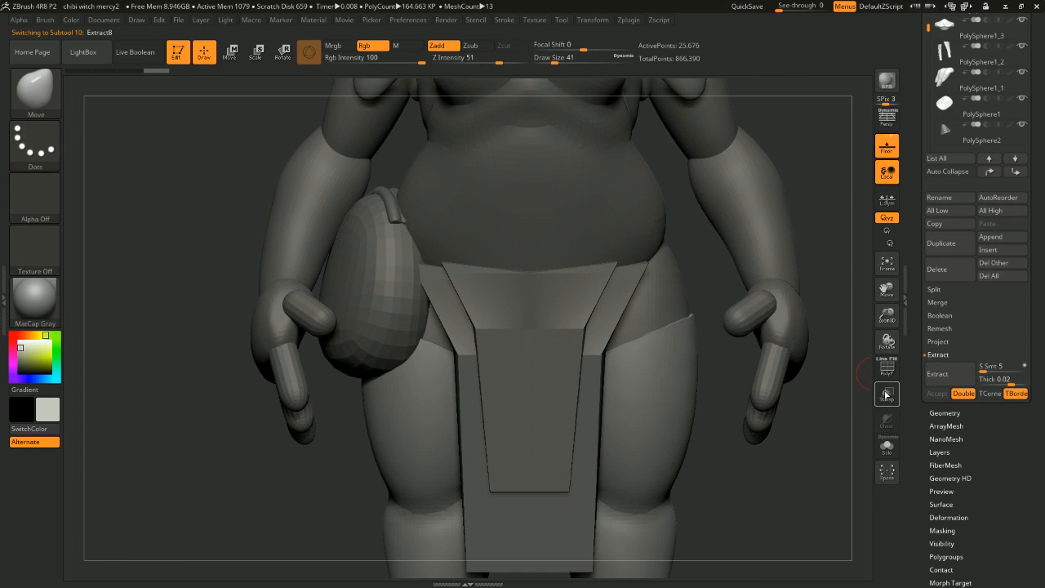
pyautogui.click(886, 395)
pyautogui.click(887, 395)
pyautogui.click(887, 368)
pyautogui.moveTo(849, 318); pyautogui.dragTo(833, 283, button='right')
pyautogui.keyDown('alt'); pyautogui.moveTo(823, 441); pyautogui.dragTo(607, 283, button='right'); pyautogui.keyUp('alt')
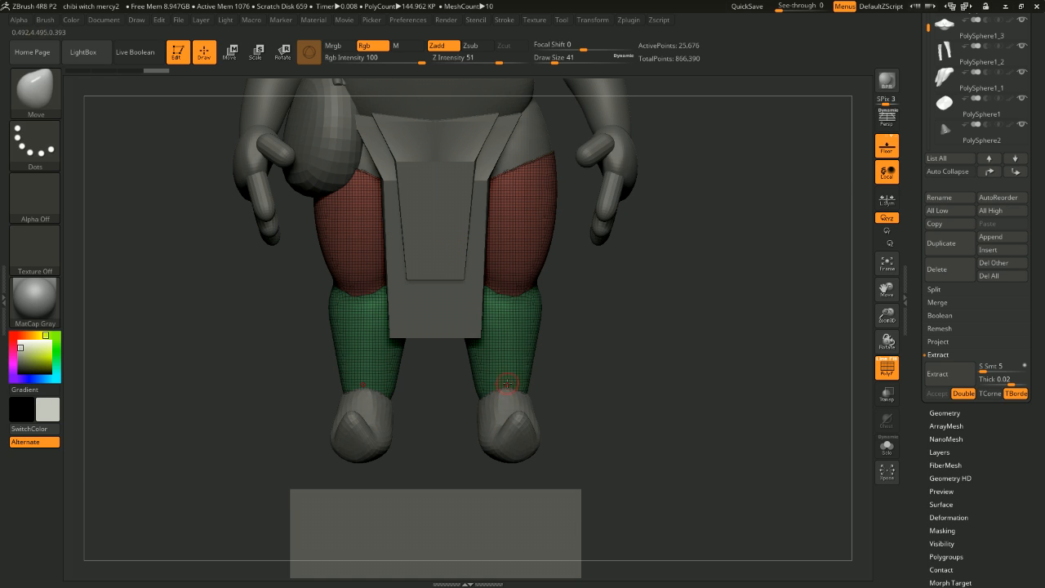
pyautogui.moveTo(499, 341); pyautogui.dragTo(760, 318, button='right')
pyautogui.moveTo(707, 291)
pyautogui.mouseDown(button='right')
pyautogui.moveTo(735, 296)
pyautogui.moveTo(744, 310)
pyautogui.moveTo(739, 302)
pyautogui.moveTo(682, 388)
pyautogui.moveTo(709, 323)
pyautogui.mouseUp(button='right')
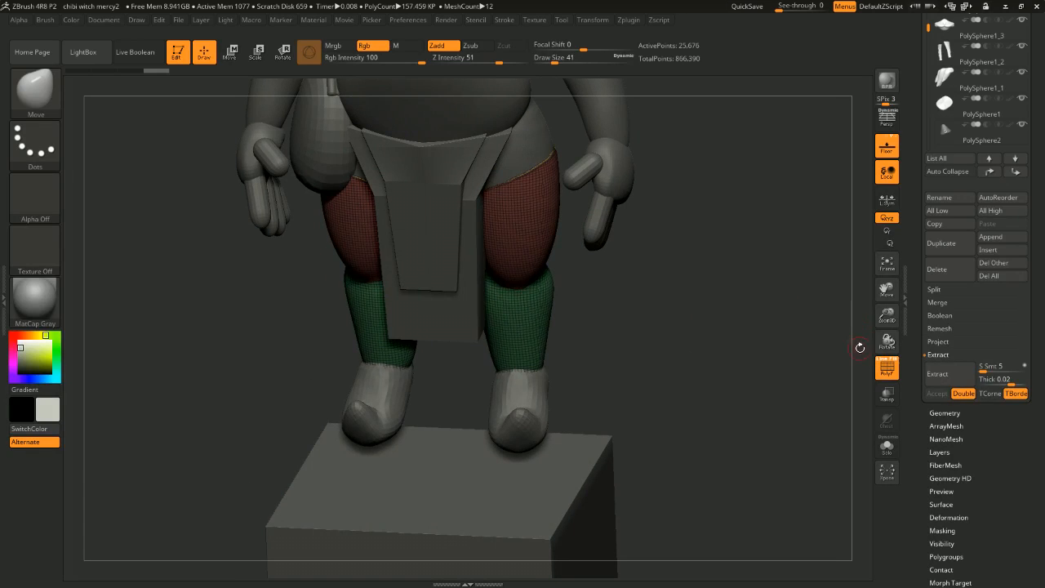
# Step: Isolate the stockings and hide their inner-surface polygroups, keeping the outer shell and upper rim visible
pyautogui.click(888, 371)
pyautogui.click(888, 372)
pyautogui.click(888, 451)
pyautogui.moveTo(804, 318); pyautogui.dragTo(620, 269, button='right')
pyautogui.keyDown('ctrl'); pyautogui.keyDown('shift'); pyautogui.click(502, 210); pyautogui.keyUp('shift'); pyautogui.keyUp('ctrl')
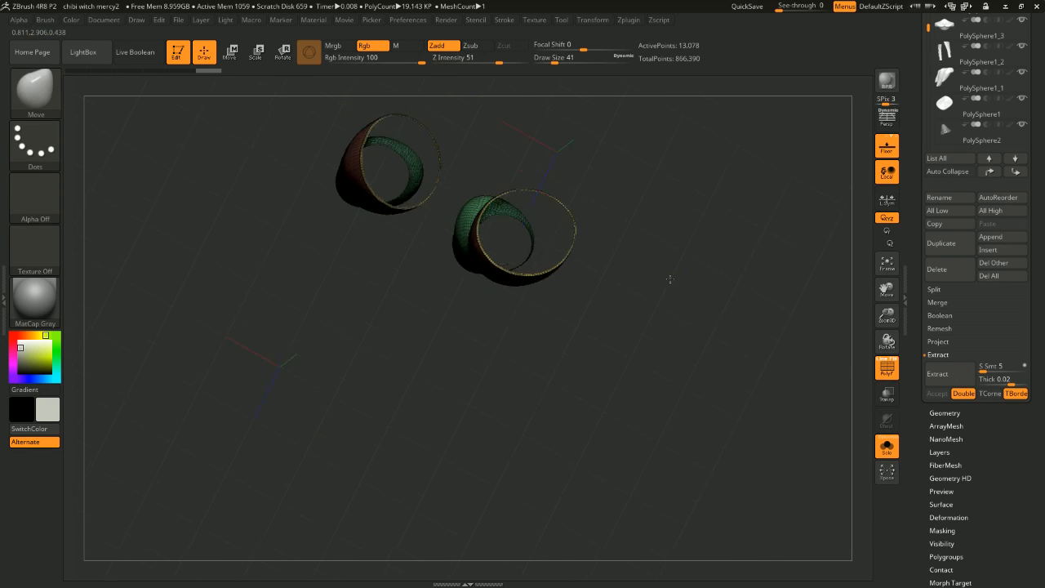
pyautogui.moveTo(670, 282)
pyautogui.mouseDown(button='right')
pyautogui.moveTo(644, 259)
pyautogui.moveTo(660, 292)
pyautogui.moveTo(660, 152)
pyautogui.moveTo(675, 221)
pyautogui.moveTo(651, 312)
pyautogui.moveTo(621, 326)
pyautogui.moveTo(658, 245)
pyautogui.moveTo(646, 221)
pyautogui.moveTo(648, 176)
pyautogui.moveTo(649, 230)
pyautogui.mouseUp(button='right')
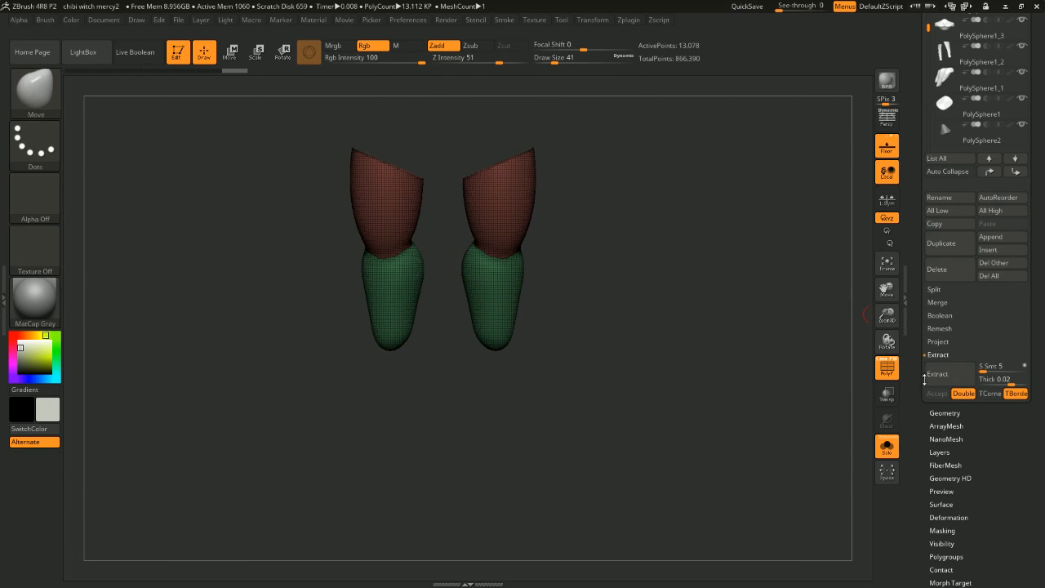
# Step: Examine the stockings' visible shell on the full figure and in isolation, looking into the leg openings from above
pyautogui.click(887, 446)
pyautogui.scroll(5, 1005, 384)
pyautogui.scroll(-15, 986, 312)
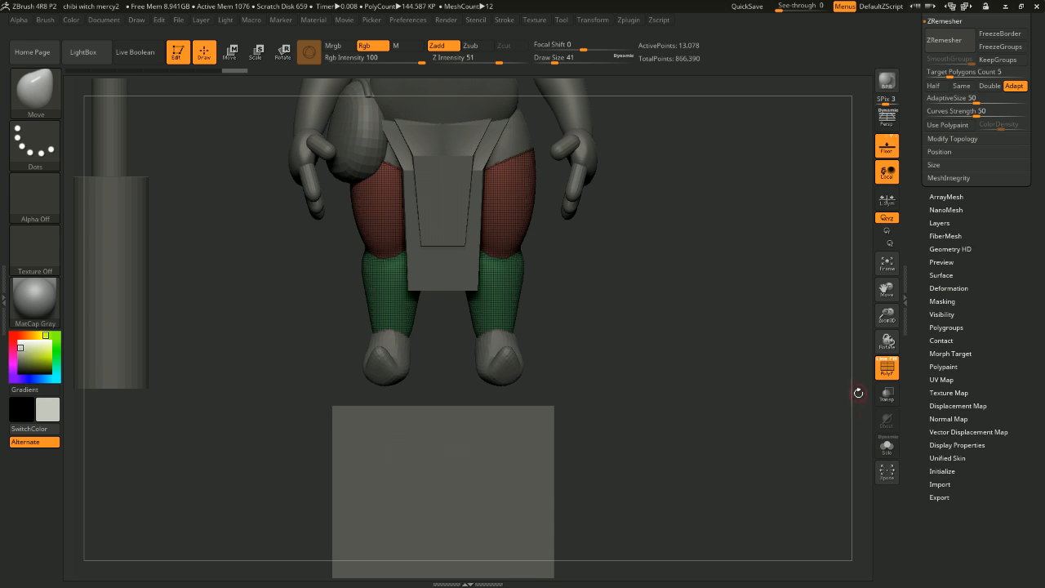
pyautogui.click(887, 446)
pyautogui.moveTo(803, 343)
pyautogui.mouseDown()
pyautogui.moveTo(803, 362)
pyautogui.moveTo(780, 383)
pyautogui.moveTo(800, 324)
pyautogui.mouseUp()
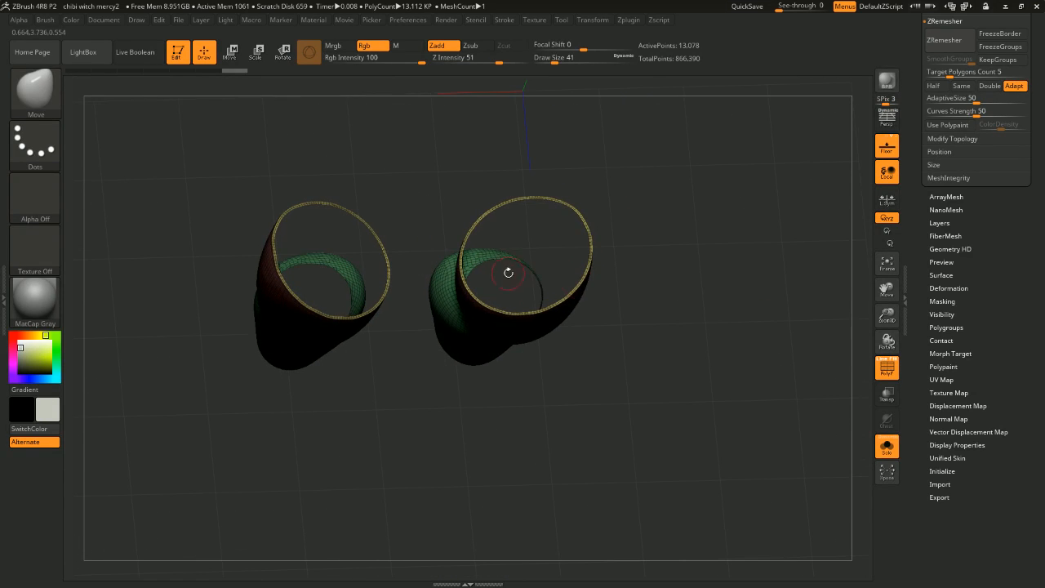
pyautogui.moveTo(599, 255); pyautogui.dragTo(583, 257)
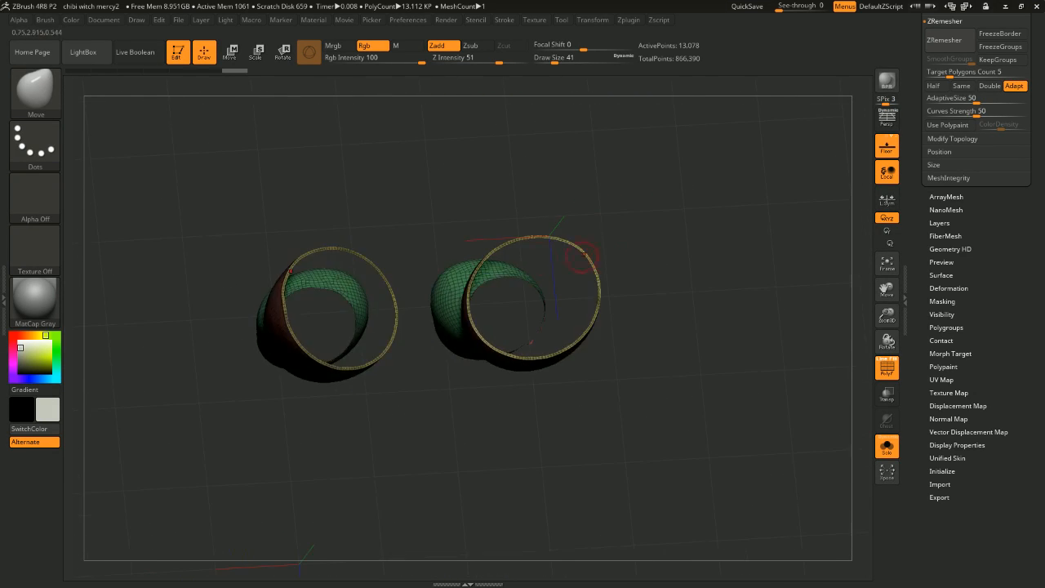
pyautogui.moveTo(638, 237); pyautogui.dragTo(632, 245)
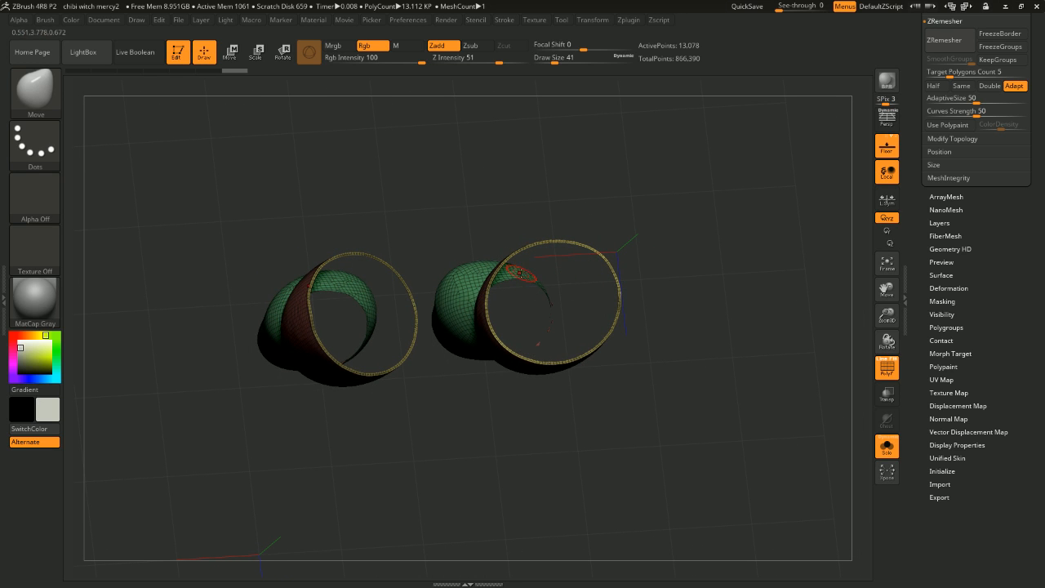
pyautogui.moveTo(704, 253); pyautogui.dragTo(660, 234)
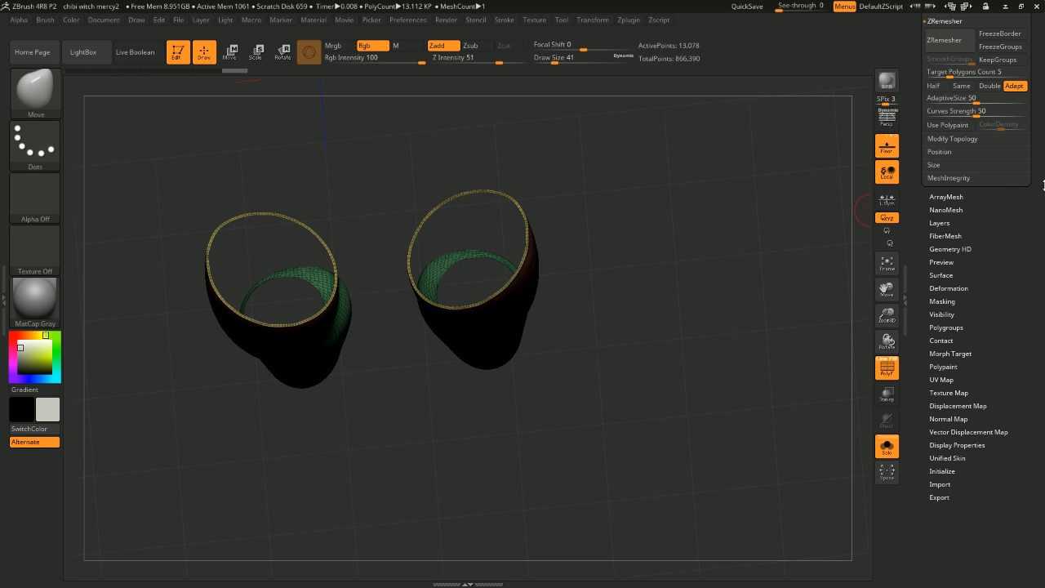
# Step: Delete the stockings' hidden inner polygons and close the open holes in the remaining mesh
pyautogui.moveTo(1044, 186); pyautogui.dragTo(1034, 311)
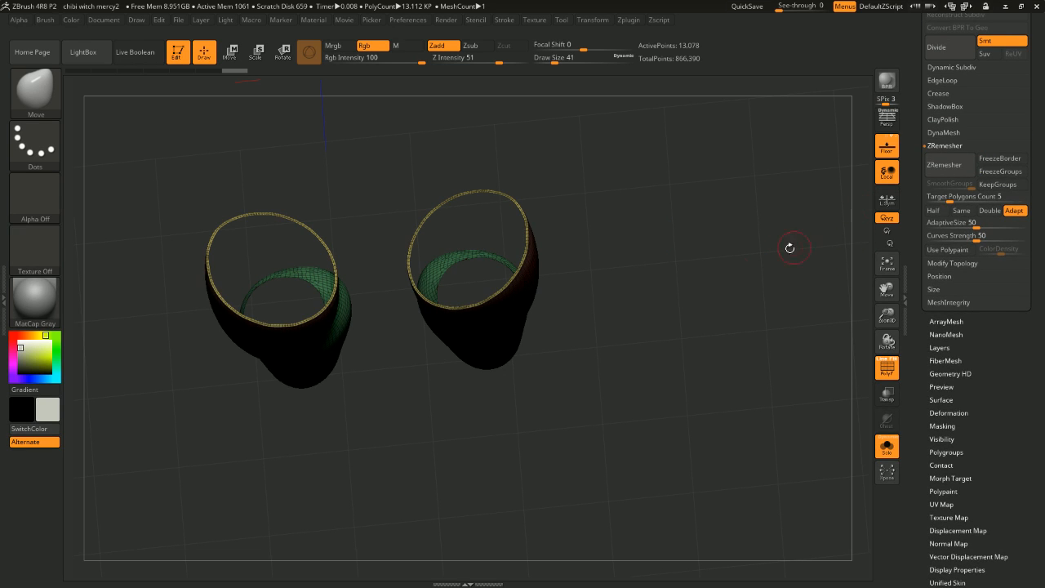
pyautogui.moveTo(1043, 292)
pyautogui.mouseDown()
pyautogui.moveTo(1043, 224)
pyautogui.moveTo(1043, 276)
pyautogui.mouseUp()
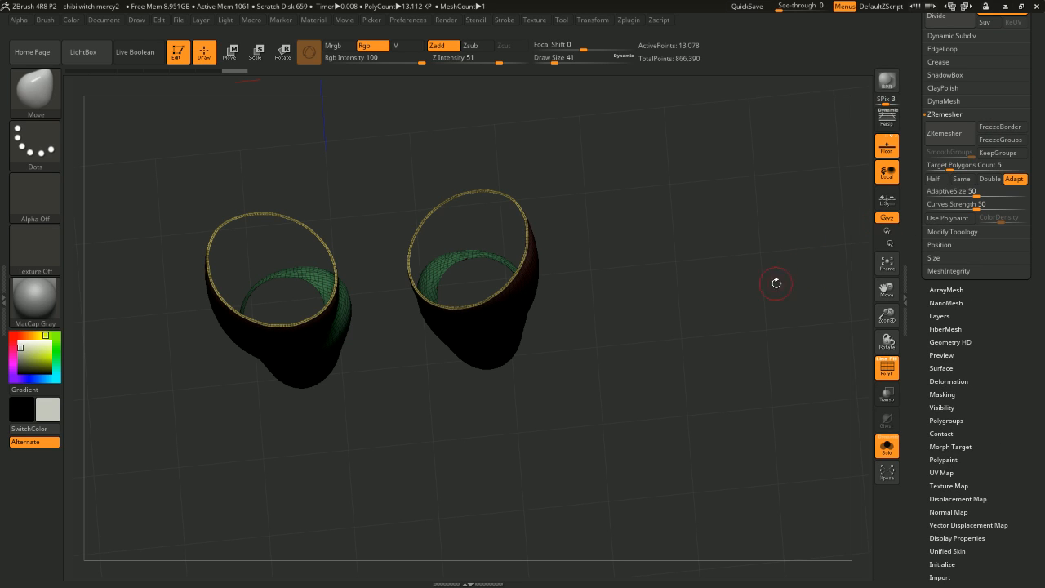
pyautogui.moveTo(1041, 163); pyautogui.dragTo(1039, 232)
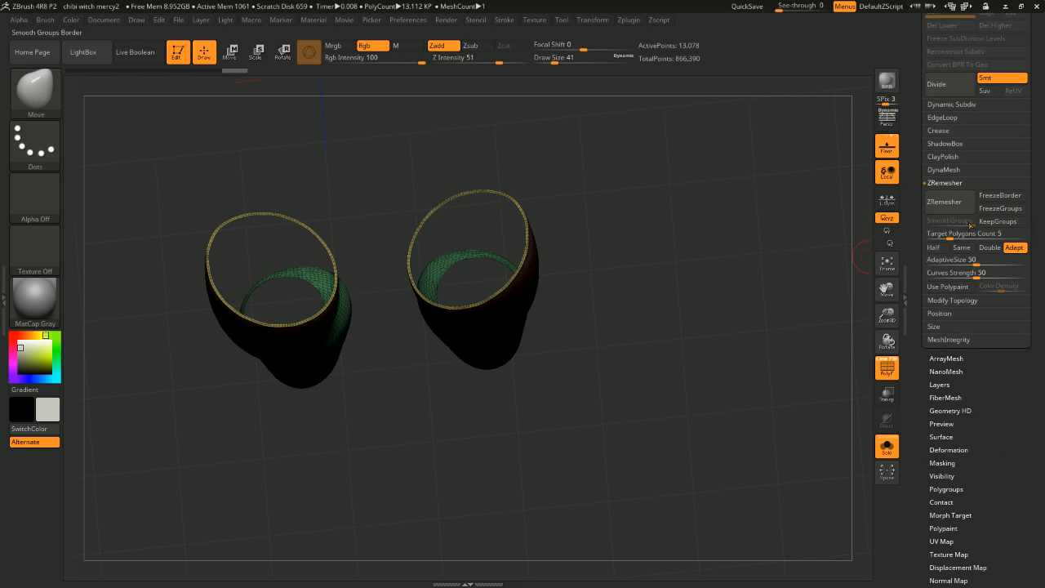
pyautogui.click(953, 300)
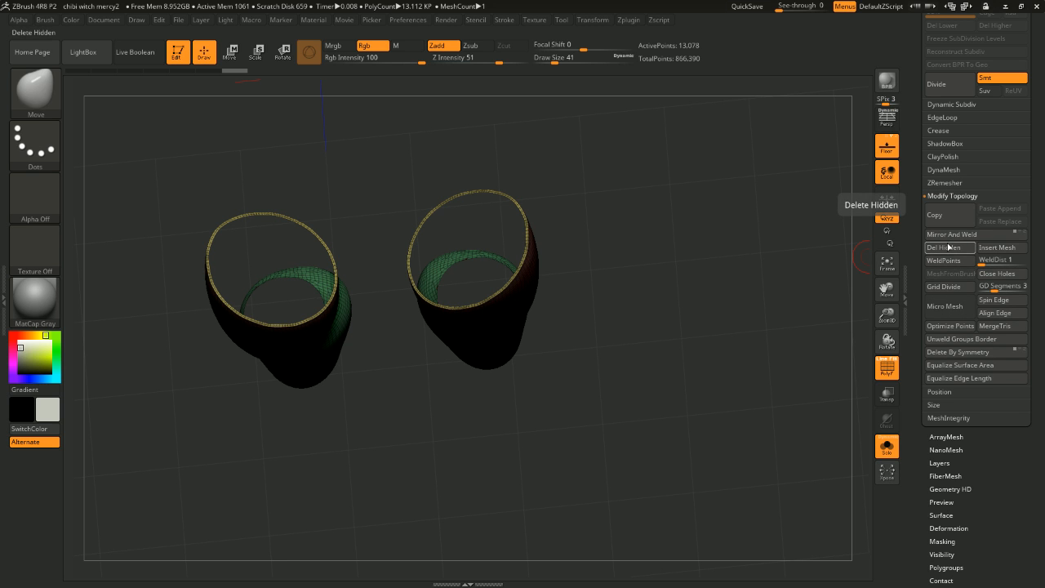
pyautogui.click(947, 250)
pyautogui.click(993, 275)
pyautogui.moveTo(778, 286); pyautogui.dragTo(463, 102)
pyautogui.moveTo(655, 211); pyautogui.dragTo(696, 274)
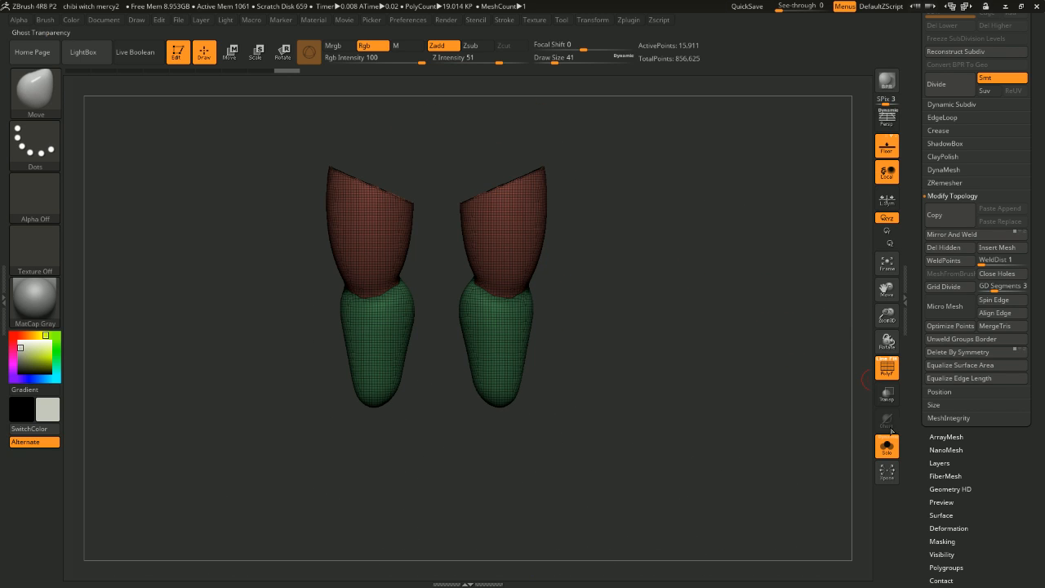
# Step: Bring back the full figure around the stockings and enable KeepGroups in the ZRemesher settings
pyautogui.click(887, 446)
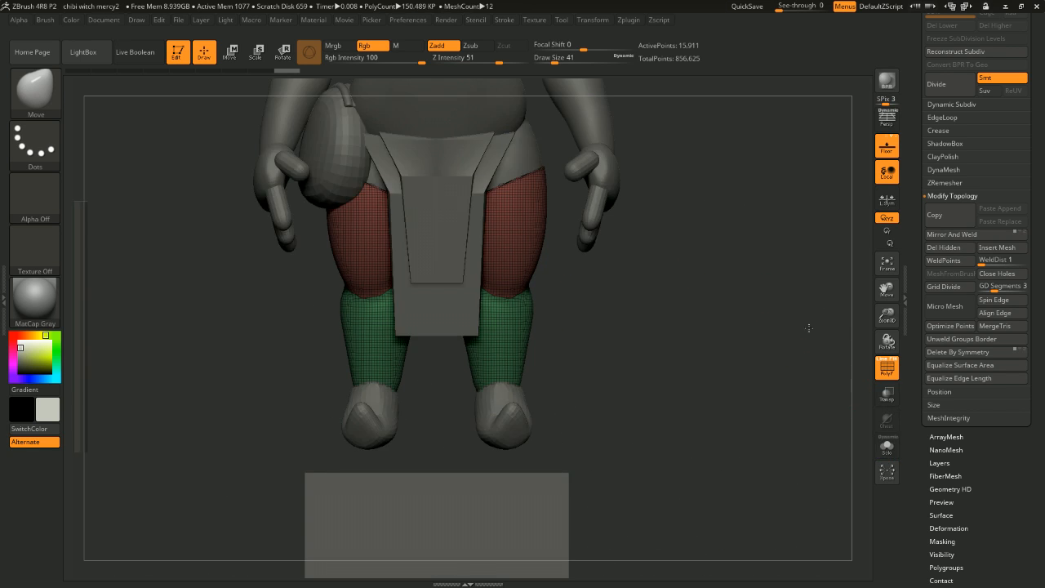
pyautogui.moveTo(788, 336); pyautogui.dragTo(500, 232)
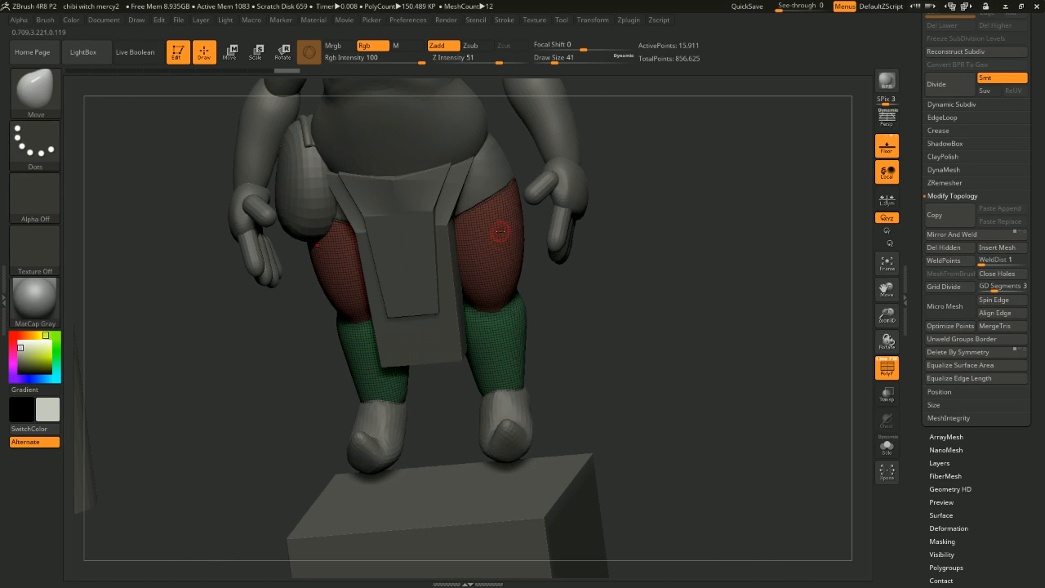
pyautogui.moveTo(485, 212)
pyautogui.mouseDown(button='right')
pyautogui.moveTo(531, 341)
pyautogui.moveTo(517, 270)
pyautogui.mouseUp(button='right')
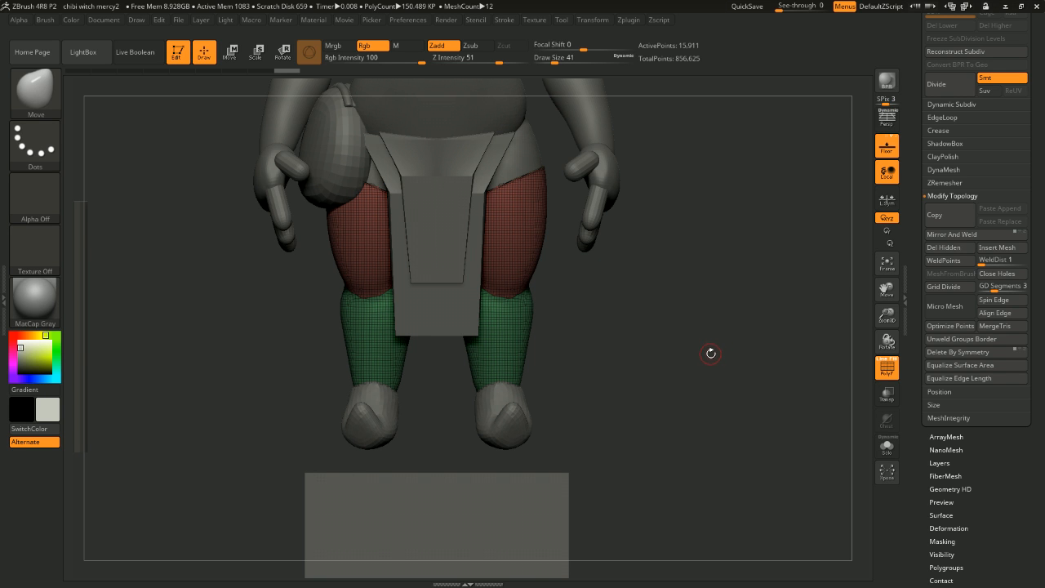
pyautogui.moveTo(722, 320); pyautogui.dragTo(707, 353)
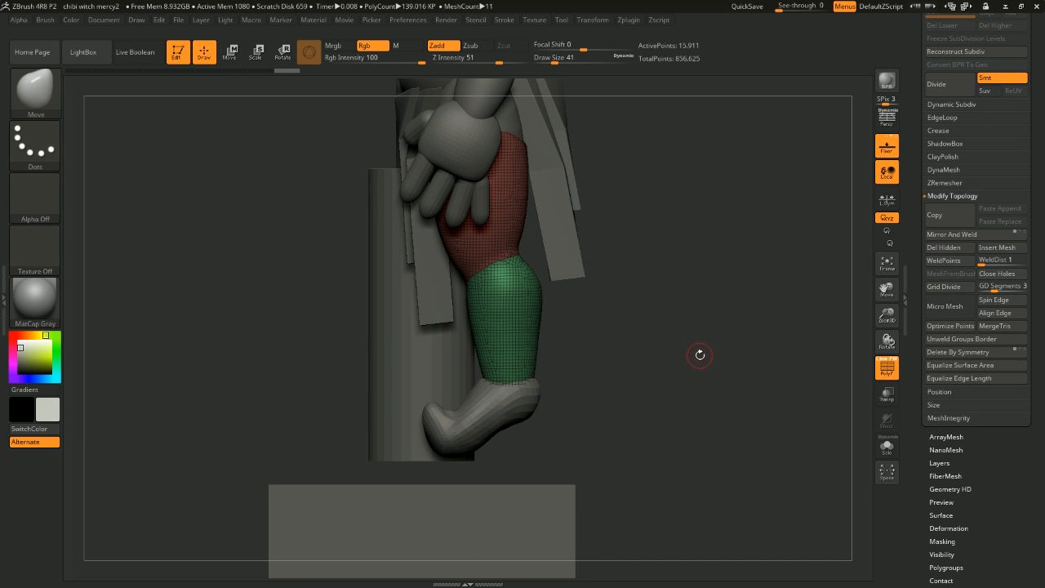
pyautogui.moveTo(704, 354); pyautogui.dragTo(743, 363)
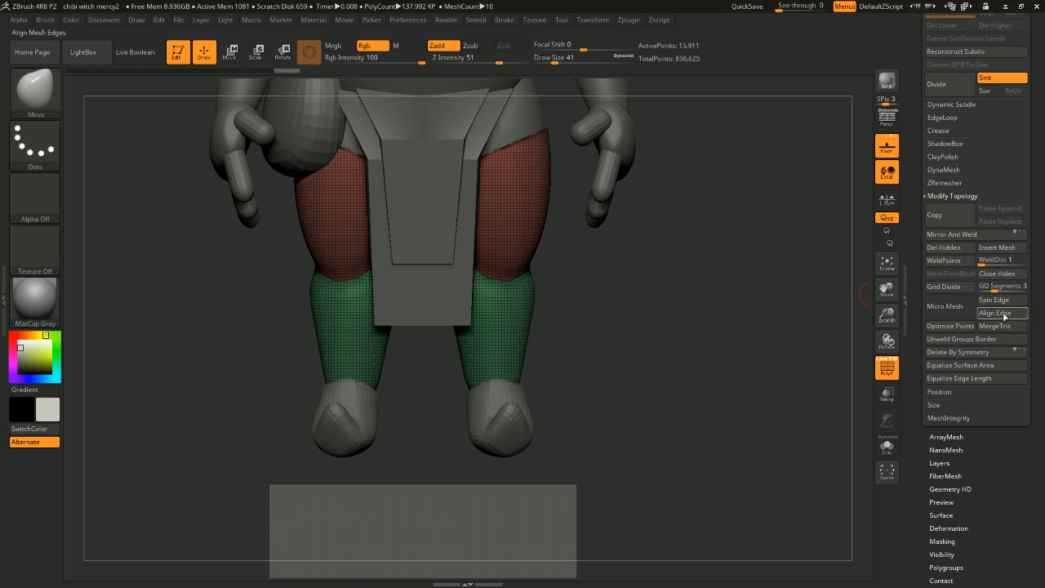
pyautogui.click(945, 183)
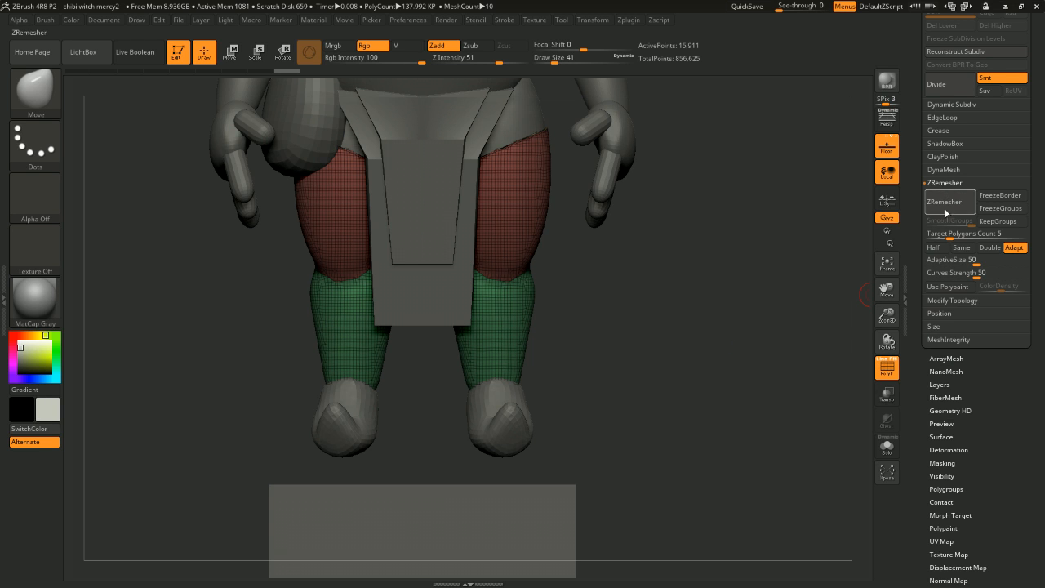
pyautogui.moveTo(858, 245); pyautogui.dragTo(508, 267)
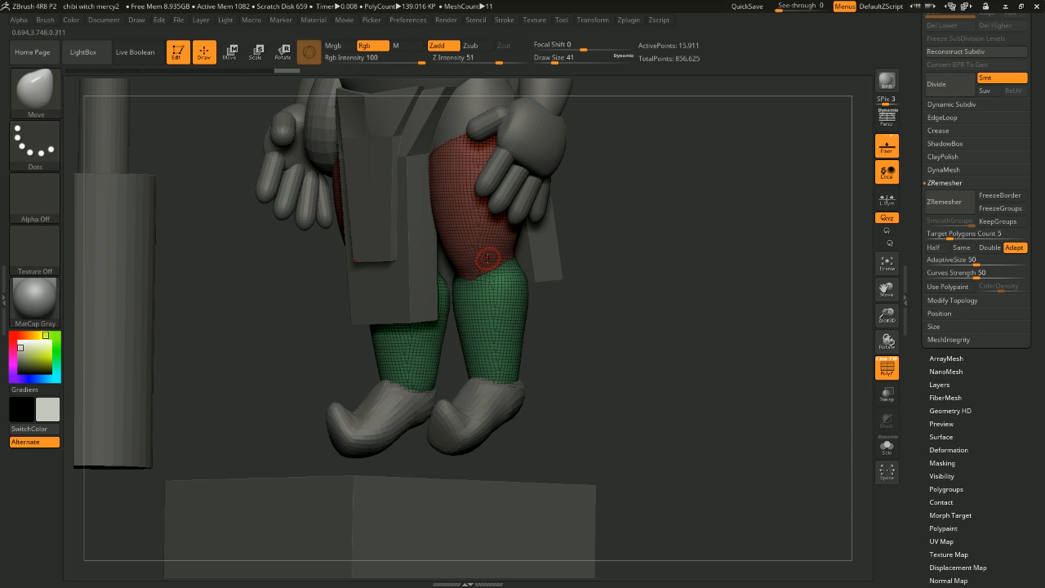
pyautogui.click(1002, 222)
pyautogui.moveTo(588, 282); pyautogui.dragTo(698, 283)
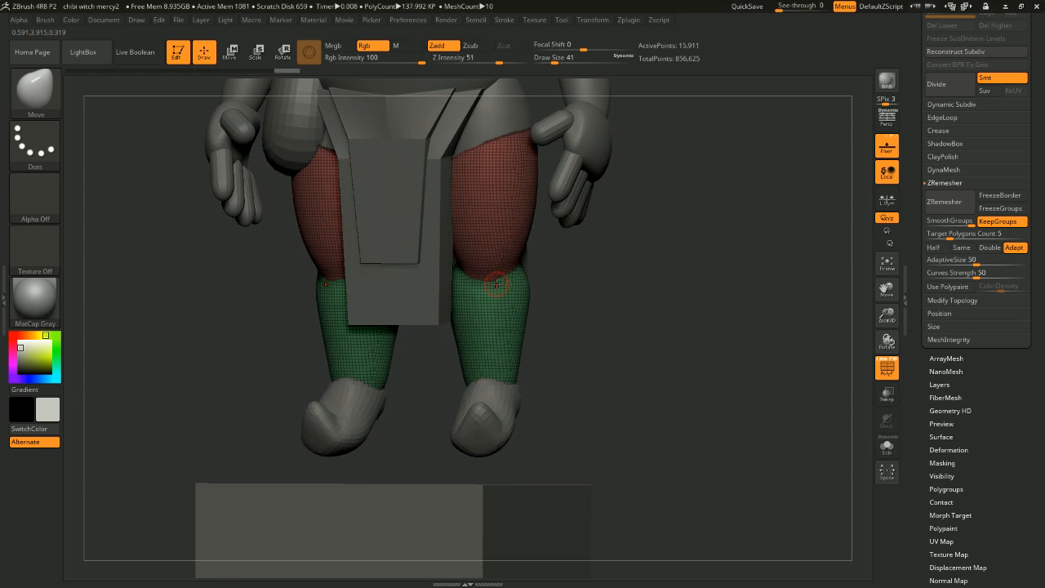
pyautogui.moveTo(557, 261); pyautogui.dragTo(653, 300)
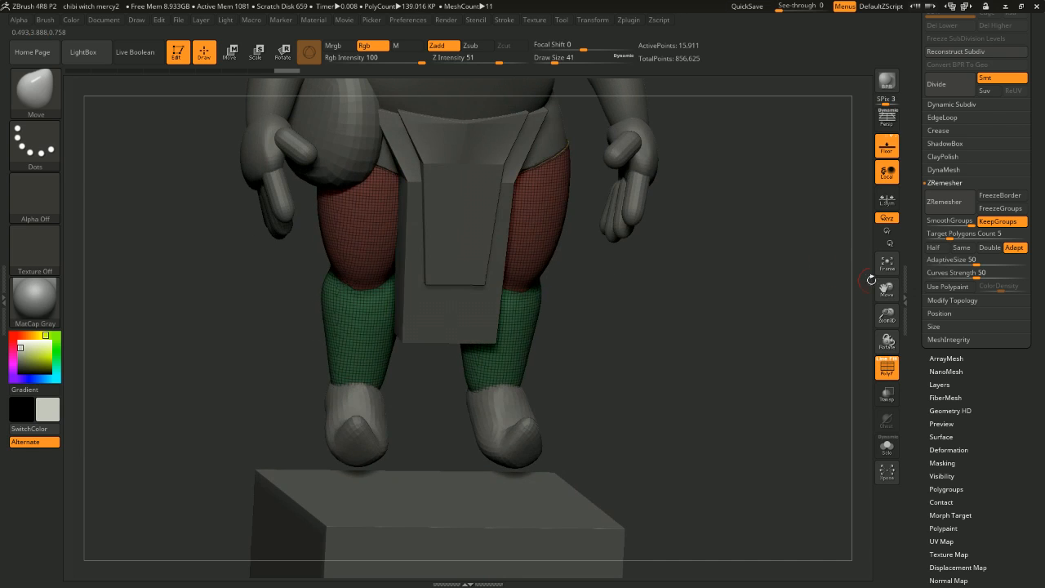
# Step: ZRemesh the stockings twice with the Half option, keeping their polygroups
pyautogui.click(888, 367)
pyautogui.click(888, 368)
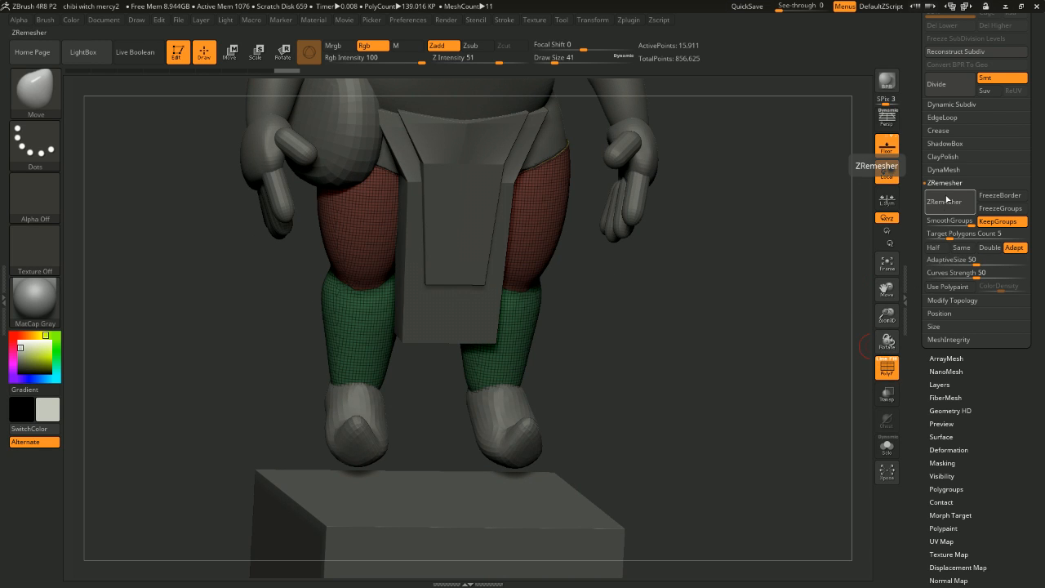
pyautogui.click(934, 247)
pyautogui.click(945, 202)
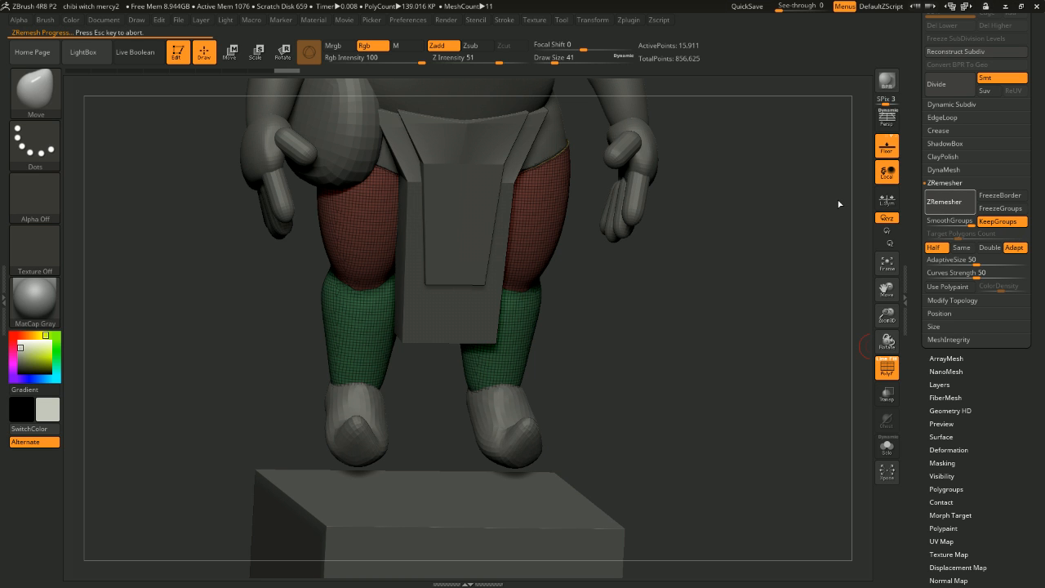
pyautogui.moveTo(838, 200); pyautogui.dragTo(817, 173)
pyautogui.click(945, 202)
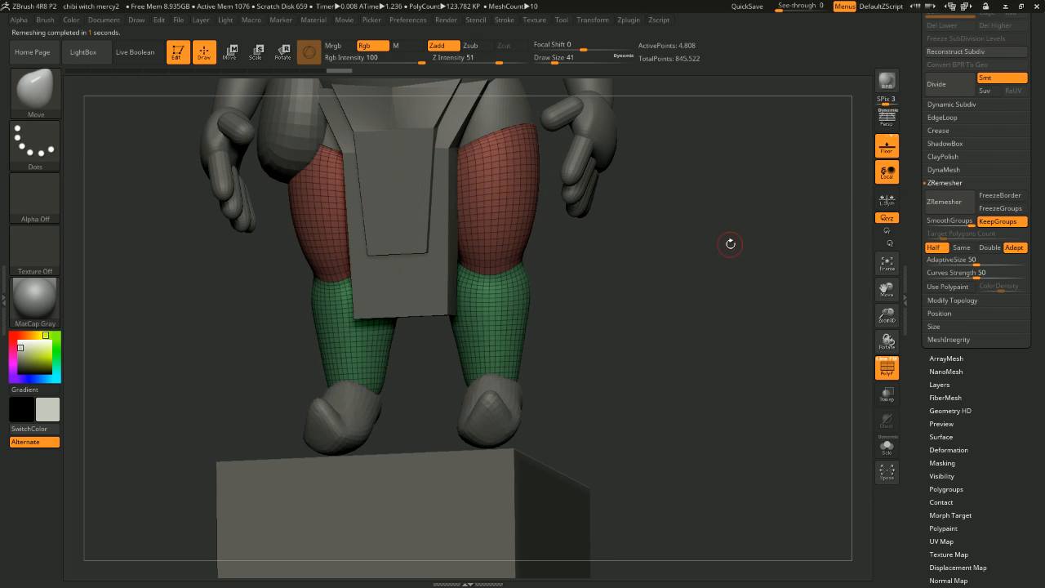
# Step: Turn off the PolyFrame display and examine the remeshed stockings on the figure from several angles
pyautogui.moveTo(731, 244); pyautogui.dragTo(673, 264)
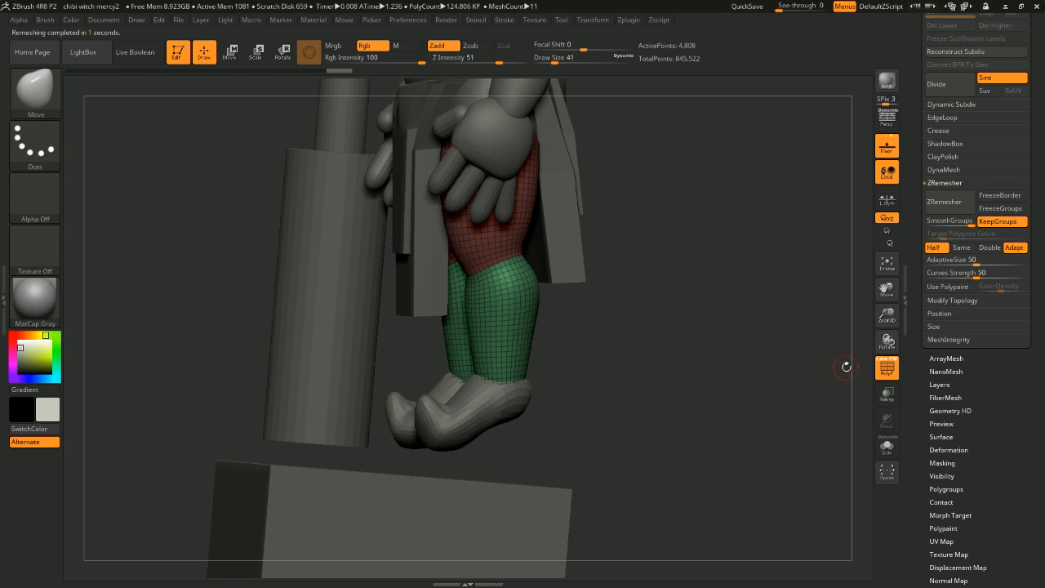
pyautogui.click(887, 367)
pyautogui.keyDown('shift'); pyautogui.moveTo(849, 360); pyautogui.dragTo(807, 347); pyautogui.keyUp('shift')
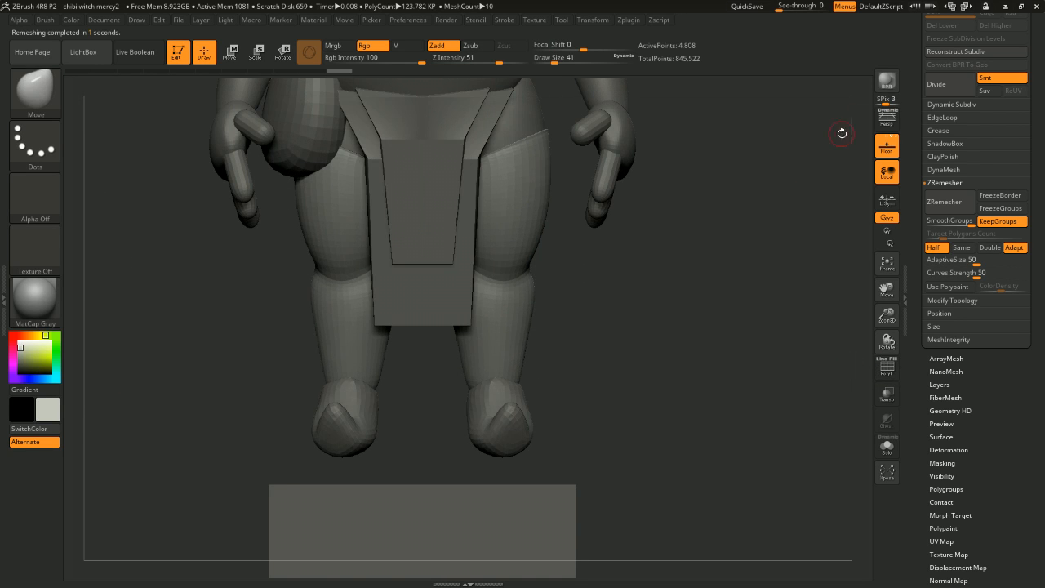
pyautogui.moveTo(742, 210)
pyautogui.mouseDown()
pyautogui.moveTo(751, 217)
pyautogui.moveTo(742, 184)
pyautogui.moveTo(745, 259)
pyautogui.moveTo(735, 264)
pyautogui.moveTo(754, 250)
pyautogui.moveTo(756, 215)
pyautogui.moveTo(743, 200)
pyautogui.moveTo(727, 230)
pyautogui.moveTo(754, 219)
pyautogui.moveTo(748, 249)
pyautogui.mouseUp()
pyautogui.press('ctrl')
pyautogui.moveTo(748, 249); pyautogui.dragTo(515, 183)
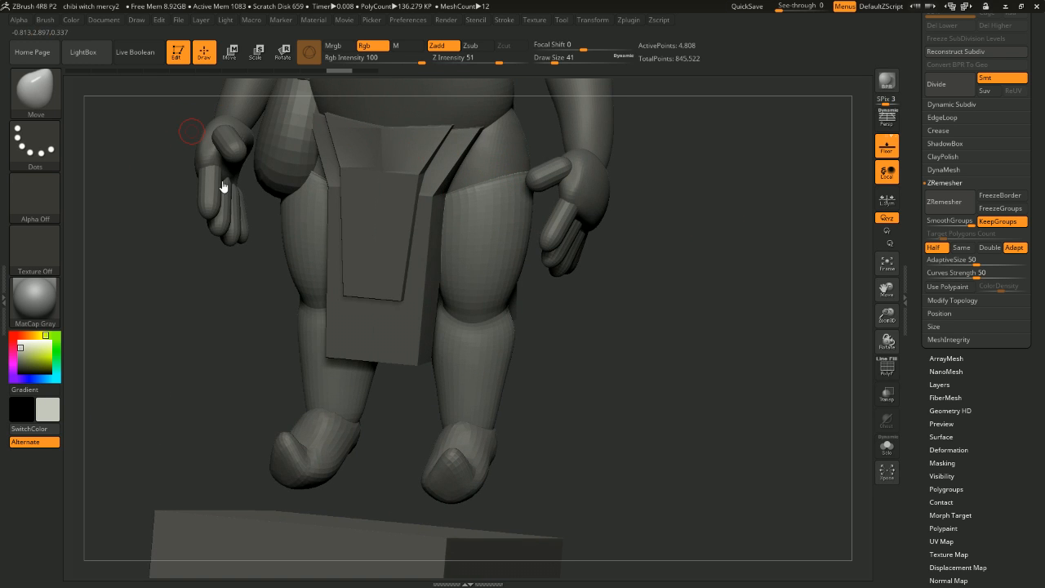
pyautogui.moveTo(707, 192); pyautogui.dragTo(658, 49)
pyautogui.keyDown('alt'); pyautogui.moveTo(691, 244); pyautogui.dragTo(733, 300); pyautogui.keyUp('alt')
pyautogui.moveTo(784, 285); pyautogui.dragTo(547, 268)
# Step: Select the arms subtool, enable local symmetry and lower it to subdivision level 1
pyautogui.keyDown('alt'); pyautogui.click(528, 290); pyautogui.keyUp('alt')
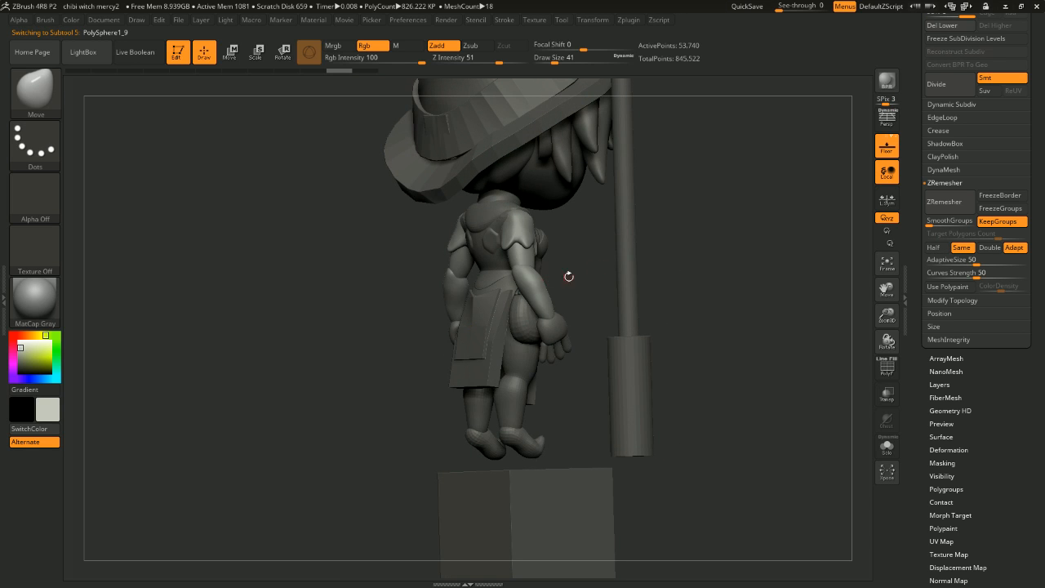
pyautogui.moveTo(735, 245)
pyautogui.mouseDown()
pyautogui.moveTo(678, 240)
pyautogui.moveTo(728, 239)
pyautogui.mouseUp()
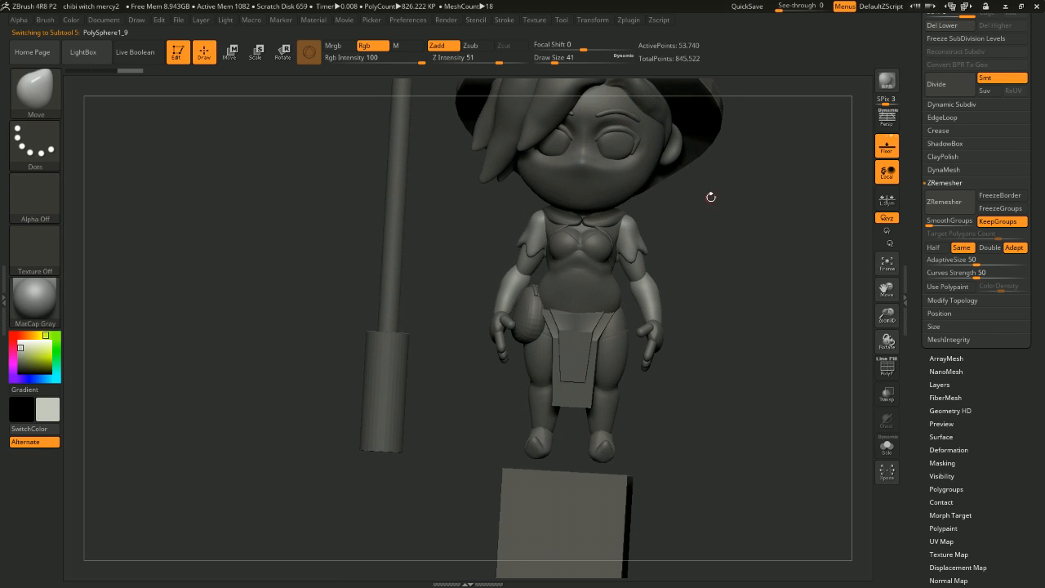
pyautogui.moveTo(711, 197); pyautogui.dragTo(753, 180)
pyautogui.click(878, 193)
pyautogui.moveTo(926, 36); pyautogui.dragTo(926, 106)
pyautogui.click(942, 82)
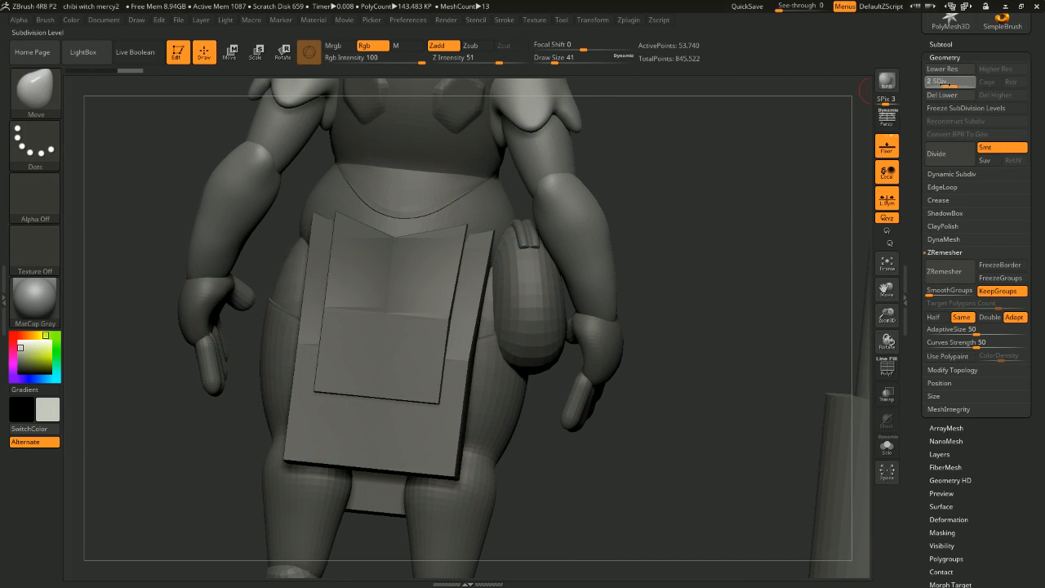
pyautogui.moveTo(791, 154)
pyautogui.mouseDown()
pyautogui.moveTo(746, 157)
pyautogui.moveTo(759, 185)
pyautogui.moveTo(767, 156)
pyautogui.mouseUp()
pyautogui.click(931, 82)
# Step: Work on the forearm with the ClayBuildup brush and return to the Move brush with a draw size of 245
pyautogui.press('space')
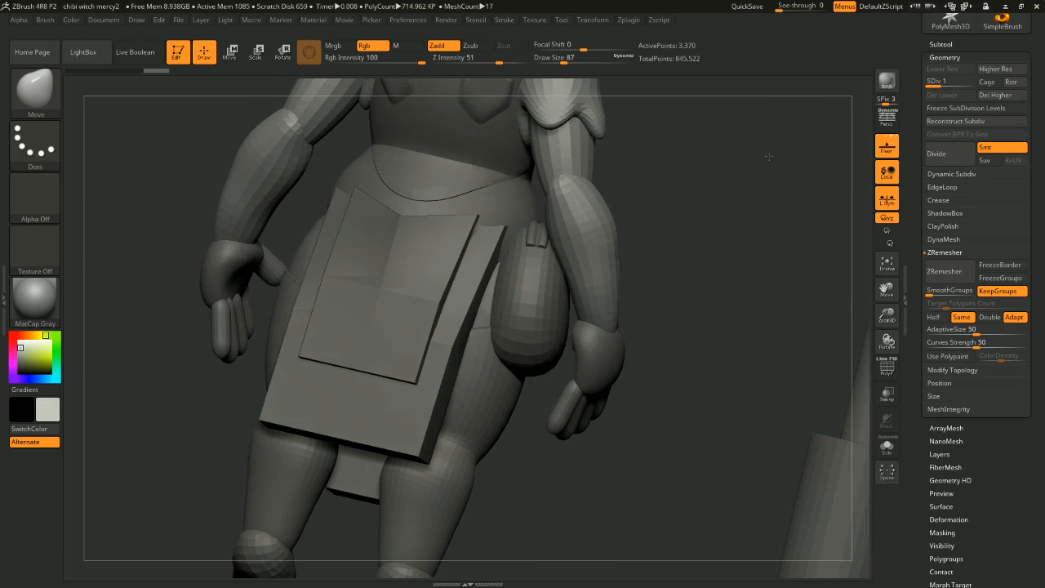
pyautogui.moveTo(723, 208)
pyautogui.mouseDown()
pyautogui.moveTo(656, 219)
pyautogui.moveTo(712, 209)
pyautogui.moveTo(671, 217)
pyautogui.mouseUp()
pyautogui.press('space')
pyautogui.click(713, 208)
pyautogui.press('b')
pyautogui.press('c')
pyautogui.press('b')
pyautogui.moveTo(574, 249); pyautogui.dragTo(563, 298)
pyautogui.moveTo(702, 214)
pyautogui.mouseDown()
pyautogui.moveTo(492, 203)
pyautogui.moveTo(552, 228)
pyautogui.moveTo(506, 227)
pyautogui.moveTo(504, 238)
pyautogui.moveTo(487, 203)
pyautogui.moveTo(504, 204)
pyautogui.mouseUp()
pyautogui.press('space')
pyautogui.press('b')
pyautogui.press('m')
pyautogui.press('v')
pyautogui.press('space')
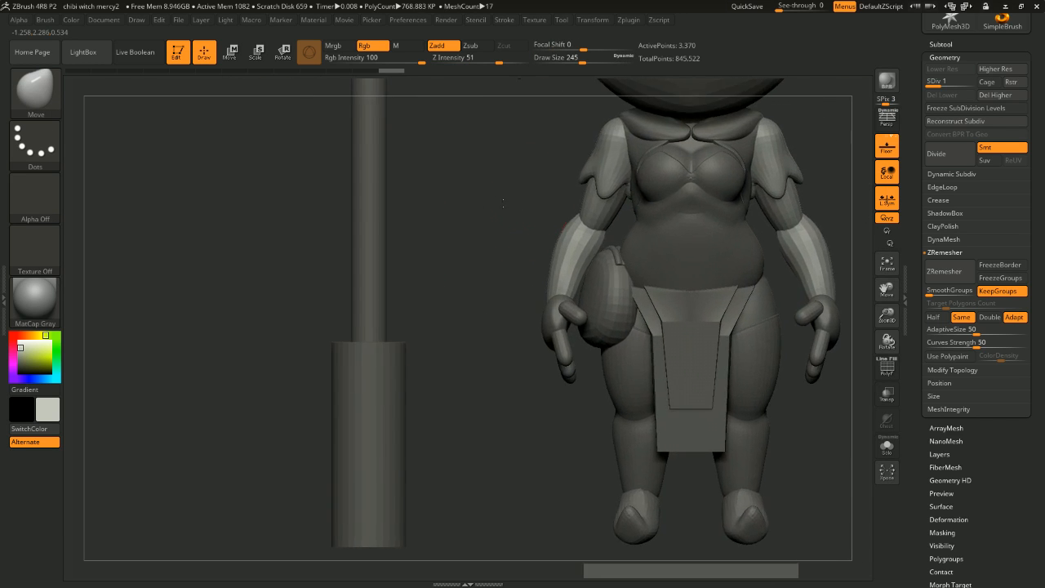
# Step: Adjust the outline of both forearms below the elbows from the front, using the Move brush at draw size 192
pyautogui.moveTo(803, 226)
pyautogui.keyDown('alt'); pyautogui.mouseDown()
pyautogui.moveTo(677, 219)
pyautogui.moveTo(800, 224)
pyautogui.moveTo(697, 222)
pyautogui.moveTo(707, 214)
pyautogui.mouseUp(); pyautogui.keyUp('alt')
pyautogui.press('space')
pyautogui.keyDown('alt'); pyautogui.moveTo(721, 202); pyautogui.dragTo(745, 226); pyautogui.keyUp('alt')
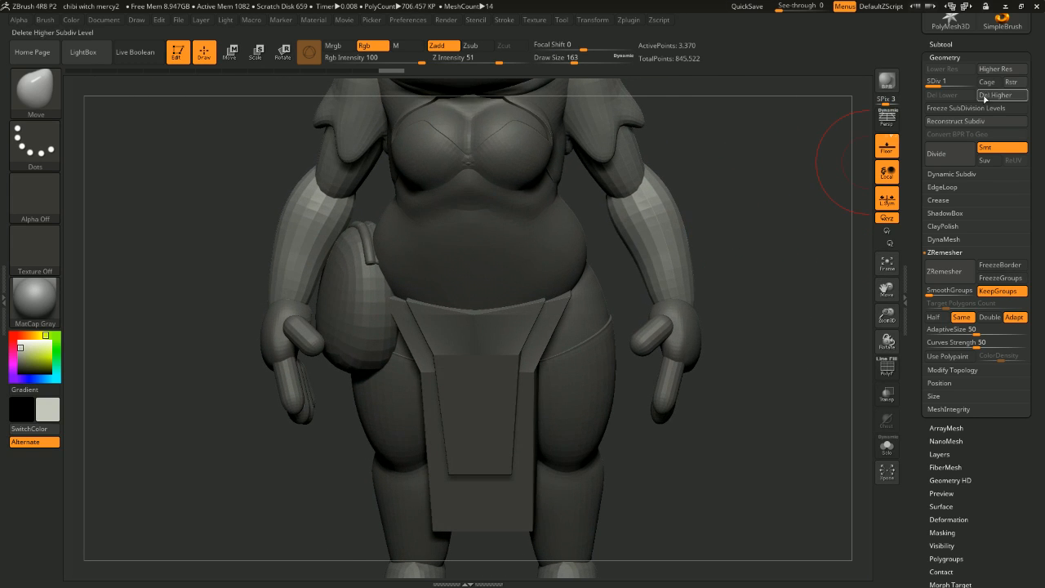
pyautogui.moveTo(939, 87); pyautogui.dragTo(912, 94)
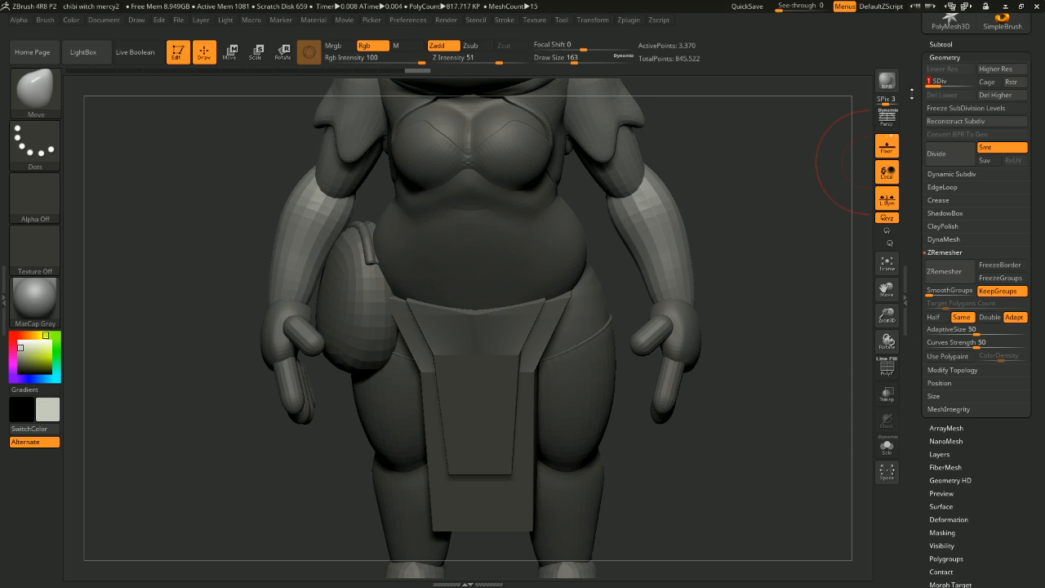
pyautogui.press('space')
pyautogui.moveTo(686, 263); pyautogui.dragTo(693, 266)
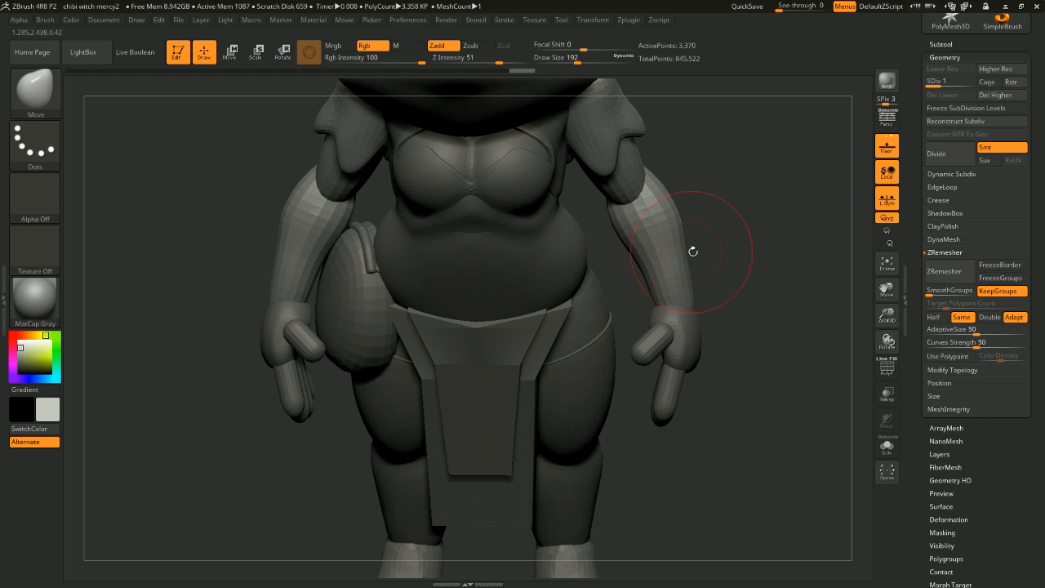
pyautogui.moveTo(721, 289)
pyautogui.mouseDown()
pyautogui.moveTo(703, 323)
pyautogui.moveTo(718, 296)
pyautogui.moveTo(706, 304)
pyautogui.mouseUp()
# Step: Smooth and reshape the forearms' side profile between elbow and wrist at draw size 104
pyautogui.press('space')
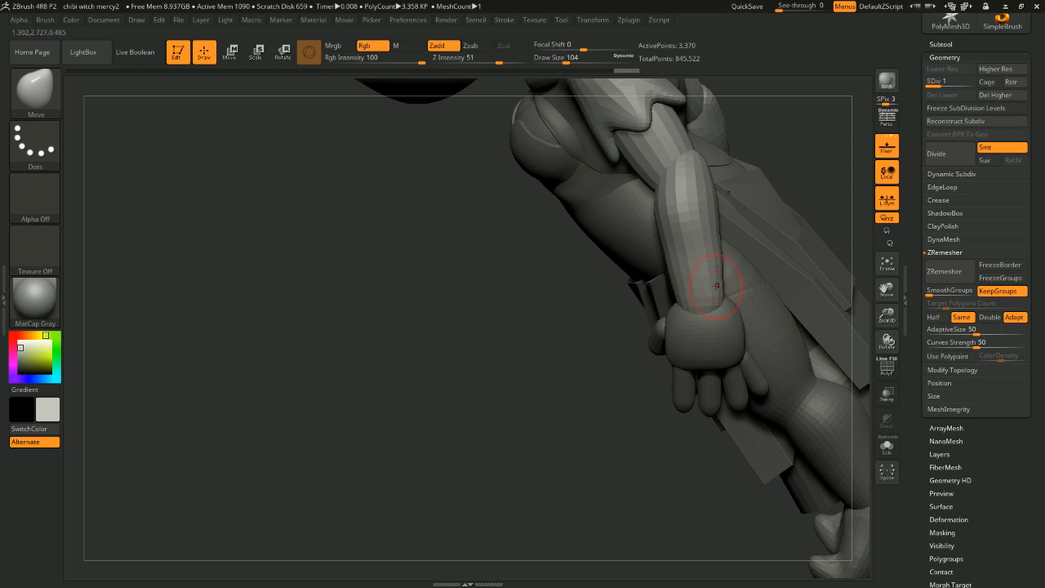
pyautogui.keyDown('shift'); pyautogui.moveTo(726, 275); pyautogui.dragTo(722, 254); pyautogui.keyUp('shift')
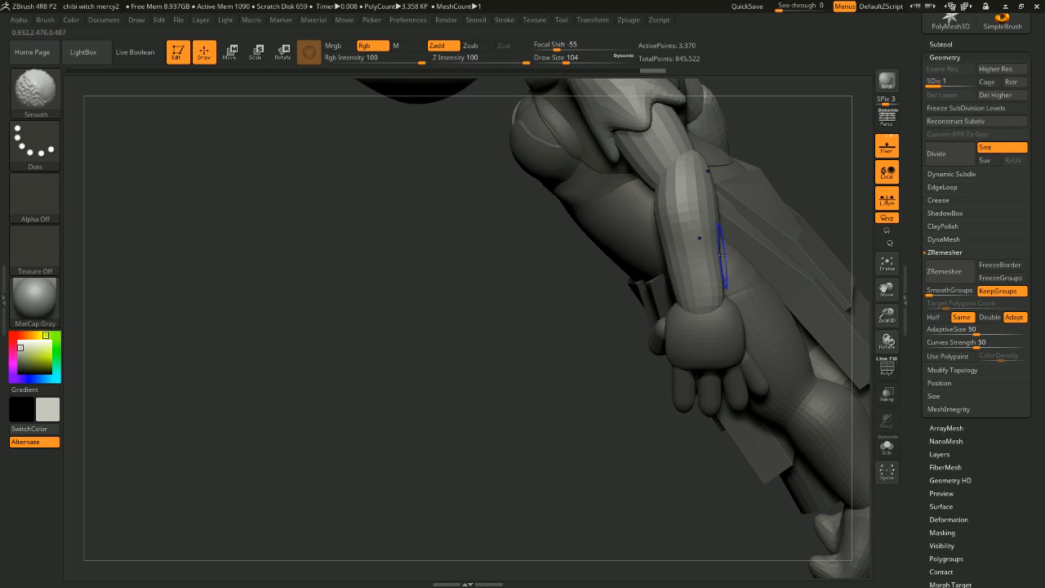
pyautogui.moveTo(820, 184); pyautogui.dragTo(828, 156)
pyautogui.moveTo(719, 168)
pyautogui.mouseDown()
pyautogui.moveTo(803, 196)
pyautogui.moveTo(809, 188)
pyautogui.mouseUp()
pyautogui.moveTo(809, 188); pyautogui.dragTo(694, 200)
pyautogui.keyDown('alt'); pyautogui.moveTo(695, 200); pyautogui.dragTo(397, 169); pyautogui.keyUp('alt')
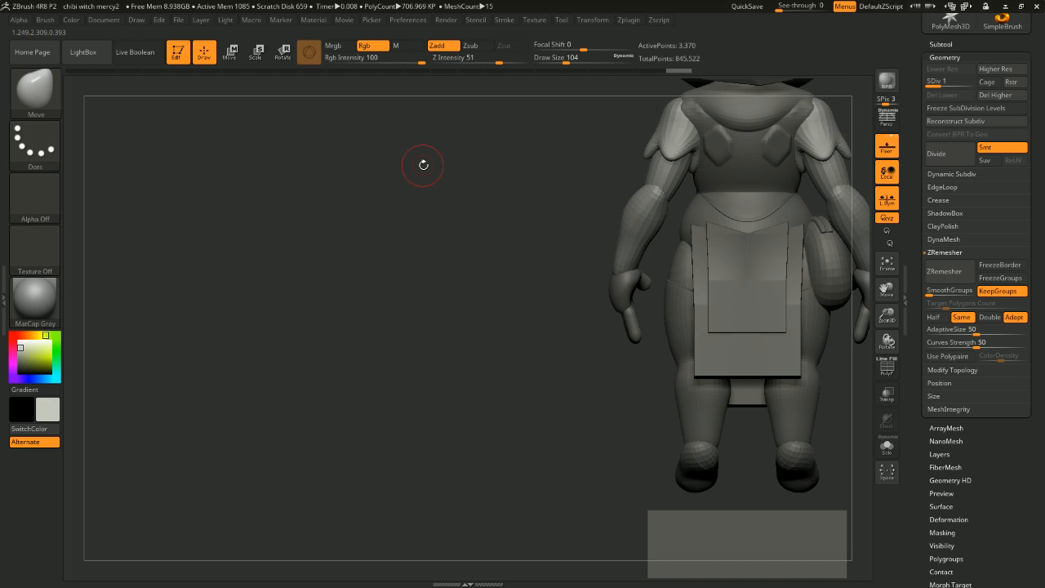
# Step: Smooth the outer forearm contour from the back and check the arms from the side and front
pyautogui.moveTo(405, 208); pyautogui.dragTo(495, 224)
pyautogui.moveTo(765, 220)
pyautogui.mouseDown()
pyautogui.moveTo(772, 183)
pyautogui.moveTo(513, 209)
pyautogui.moveTo(630, 214)
pyautogui.mouseUp()
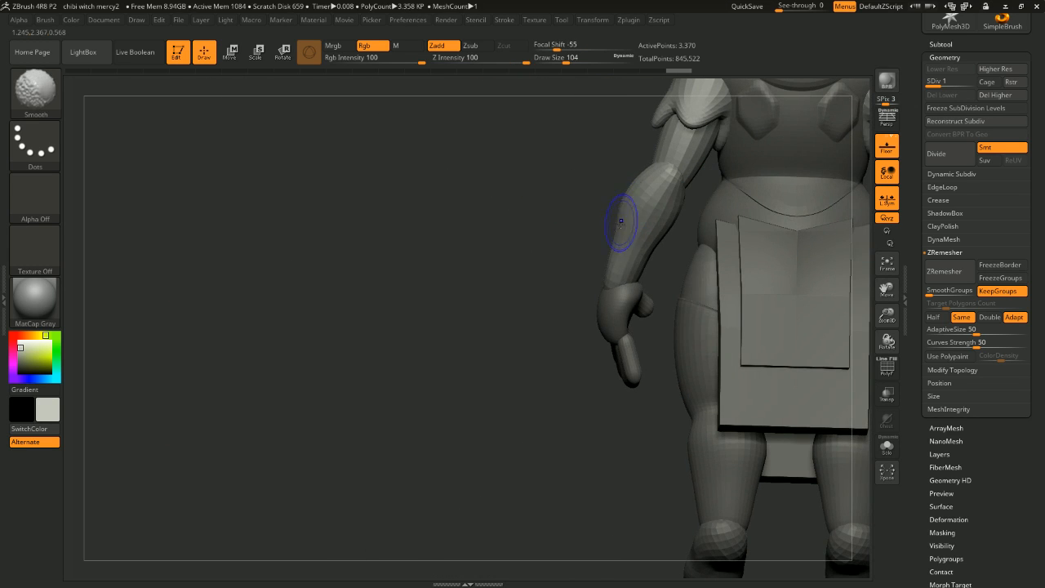
pyautogui.moveTo(523, 198)
pyautogui.mouseDown()
pyautogui.moveTo(502, 210)
pyautogui.moveTo(465, 199)
pyautogui.moveTo(457, 217)
pyautogui.moveTo(392, 217)
pyautogui.mouseUp()
pyautogui.keyDown('alt'); pyautogui.moveTo(713, 204); pyautogui.dragTo(713, 157); pyautogui.keyUp('alt')
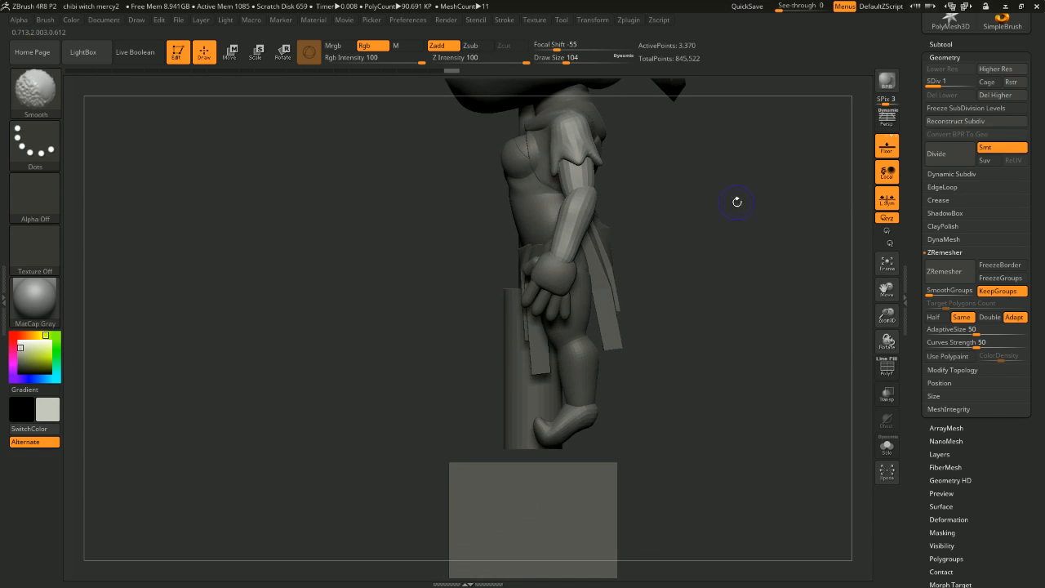
pyautogui.keyDown('shift'); pyautogui.moveTo(737, 201); pyautogui.dragTo(736, 247); pyautogui.keyUp('shift')
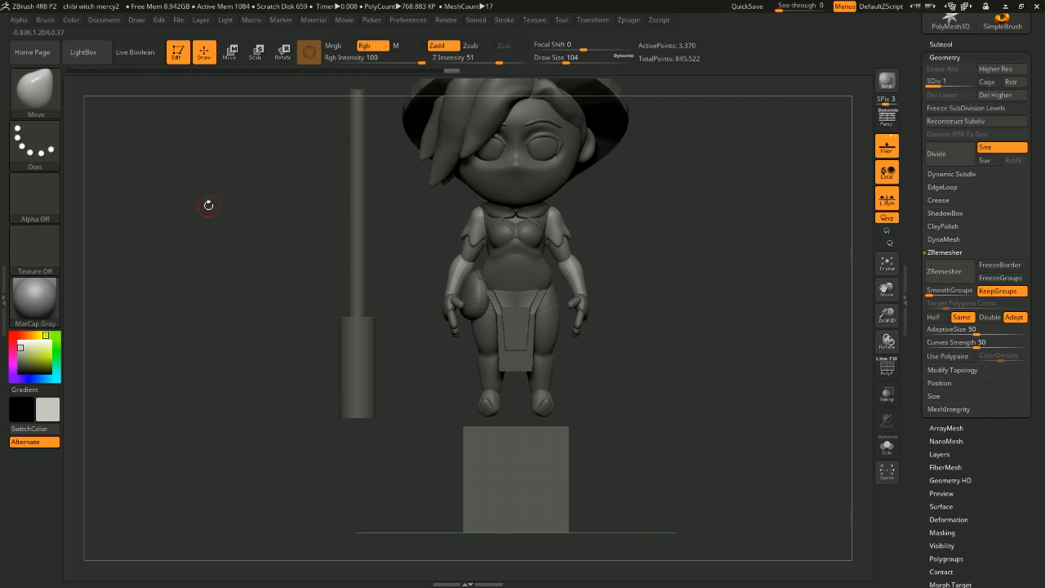
pyautogui.keyDown('alt'); pyautogui.moveTo(284, 290); pyautogui.dragTo(296, 273); pyautogui.keyUp('alt')
pyautogui.moveTo(377, 268)
pyautogui.mouseDown()
pyautogui.moveTo(374, 219)
pyautogui.moveTo(384, 252)
pyautogui.mouseUp()
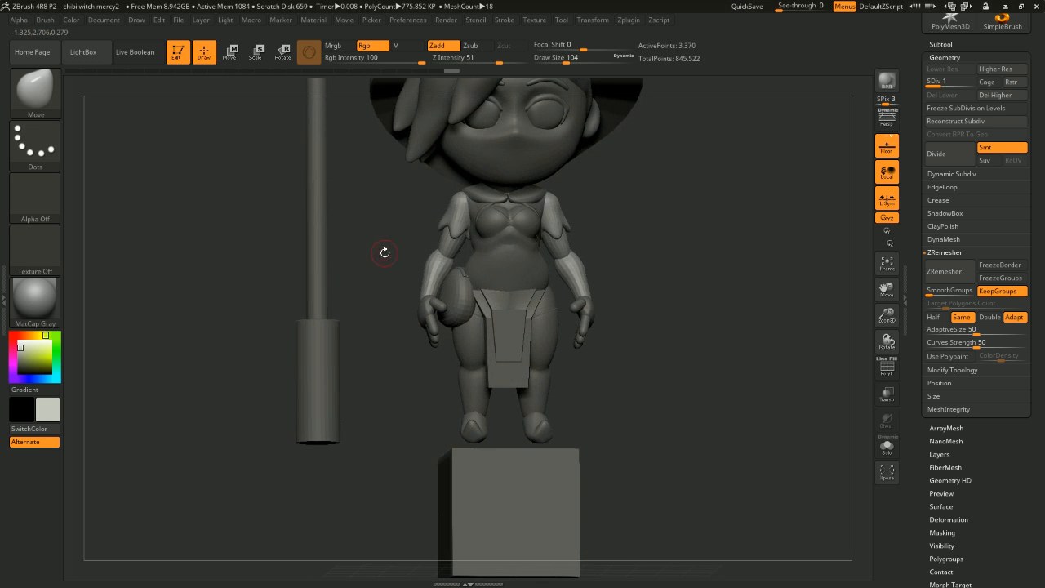
# Step: Raise the forearm mesh to subdivision level 3 and check its shape from the front and behind
pyautogui.click(966, 82)
pyautogui.keyDown('shift'); pyautogui.moveTo(709, 203); pyautogui.dragTo(723, 240); pyautogui.keyUp('shift')
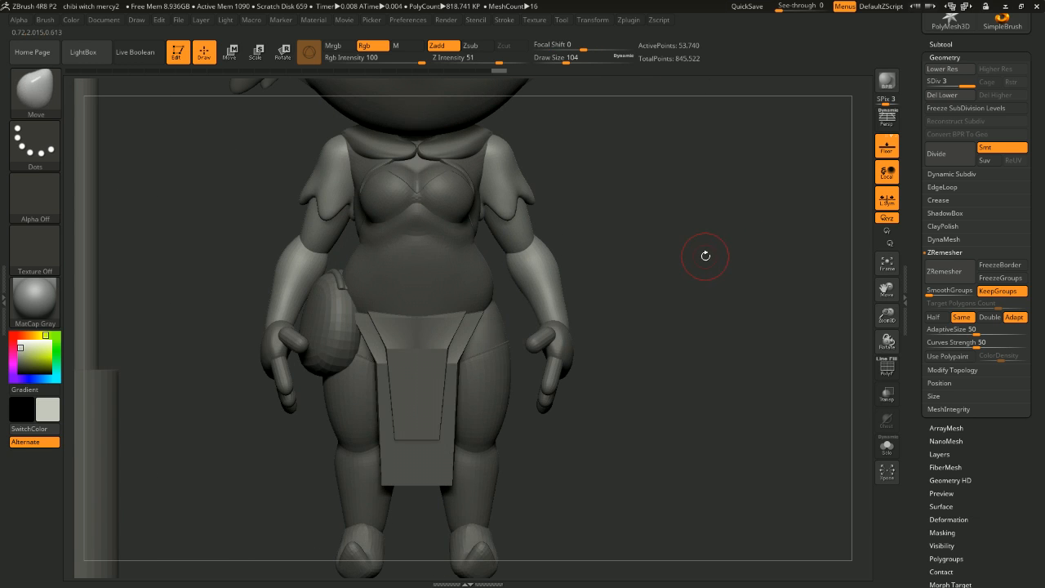
pyautogui.keyDown('alt'); pyautogui.moveTo(683, 271); pyautogui.dragTo(665, 251); pyautogui.keyUp('alt')
pyautogui.keyDown('alt'); pyautogui.moveTo(714, 279); pyautogui.dragTo(589, 279); pyautogui.keyUp('alt')
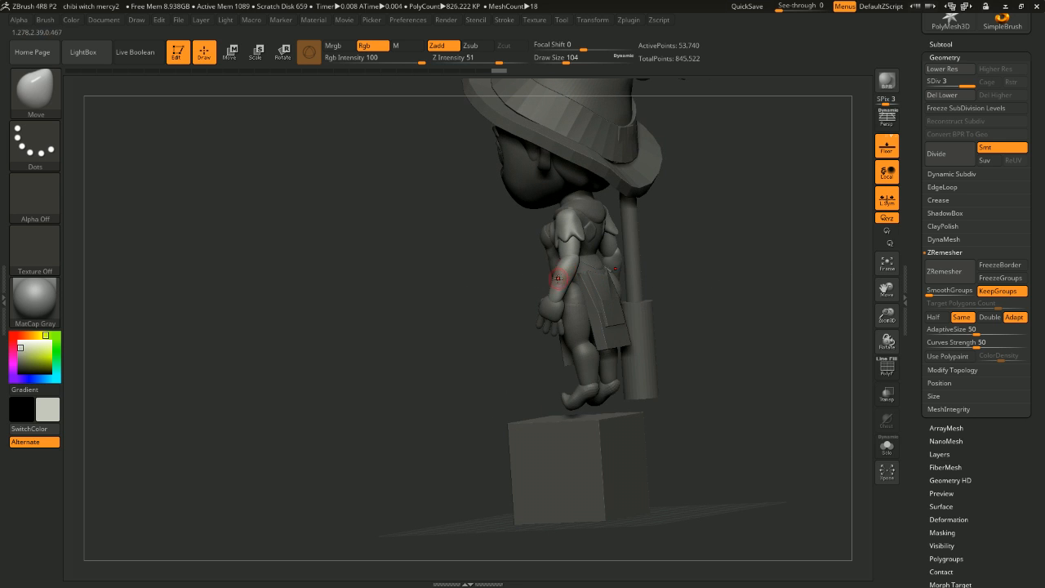
pyautogui.keyDown('alt'); pyautogui.moveTo(686, 272); pyautogui.dragTo(691, 286); pyautogui.keyUp('alt')
pyautogui.keyDown('alt'); pyautogui.moveTo(709, 245); pyautogui.dragTo(850, 285); pyautogui.keyUp('alt')
pyautogui.moveTo(716, 254); pyautogui.dragTo(714, 266)
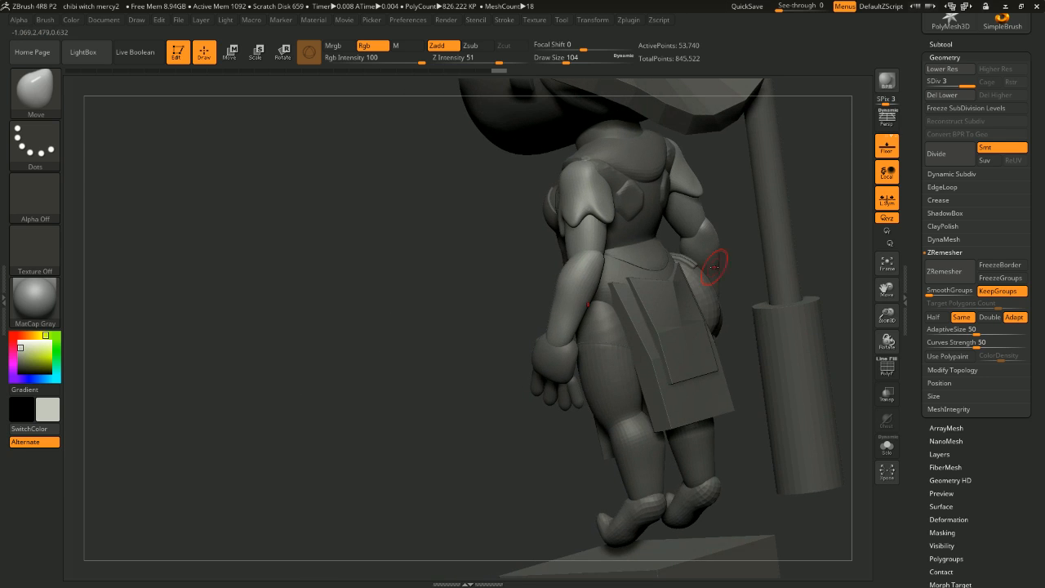
# Step: Examine the forearms and overall proportions of the figure from the side, front and back
pyautogui.moveTo(794, 150); pyautogui.dragTo(559, 278)
pyautogui.keyDown('shift'); pyautogui.moveTo(486, 368); pyautogui.dragTo(567, 302); pyautogui.keyUp('shift')
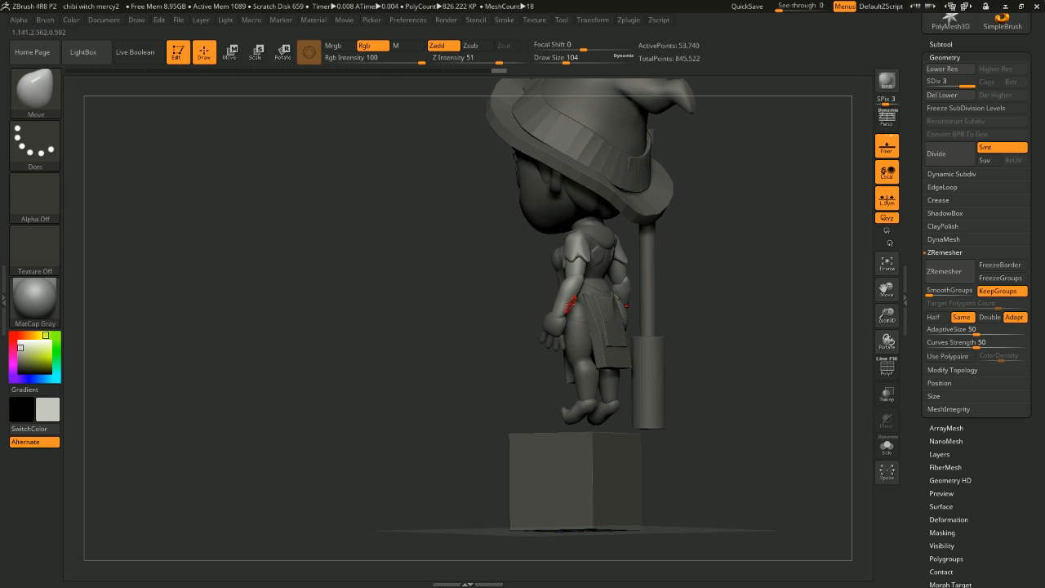
pyautogui.moveTo(653, 319)
pyautogui.keyDown('alt'); pyautogui.mouseDown()
pyautogui.moveTo(797, 307)
pyautogui.moveTo(746, 285)
pyautogui.moveTo(754, 242)
pyautogui.mouseUp(); pyautogui.keyUp('alt')
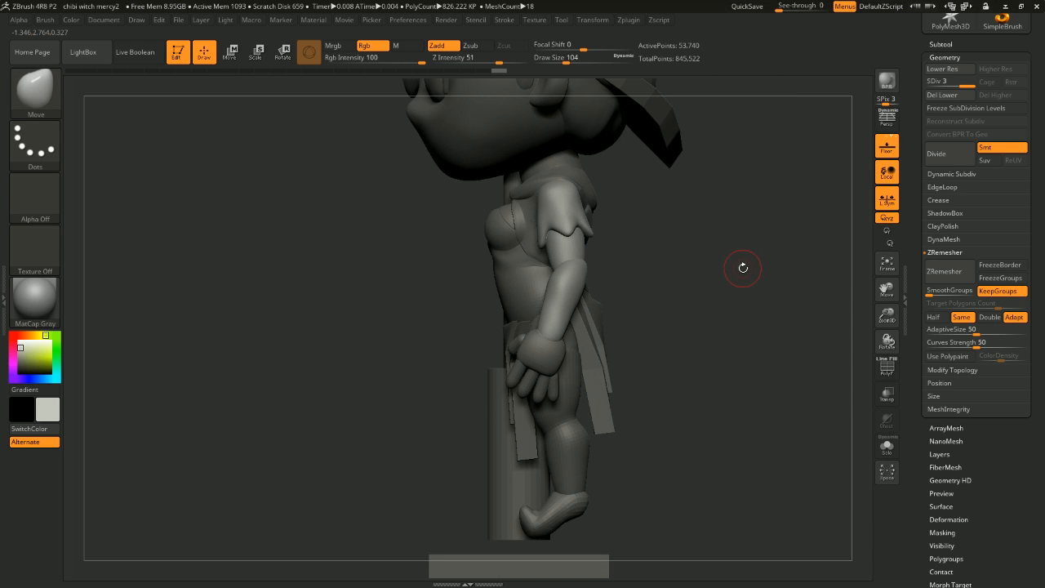
pyautogui.moveTo(685, 248)
pyautogui.mouseDown()
pyautogui.moveTo(752, 269)
pyautogui.moveTo(724, 243)
pyautogui.mouseUp()
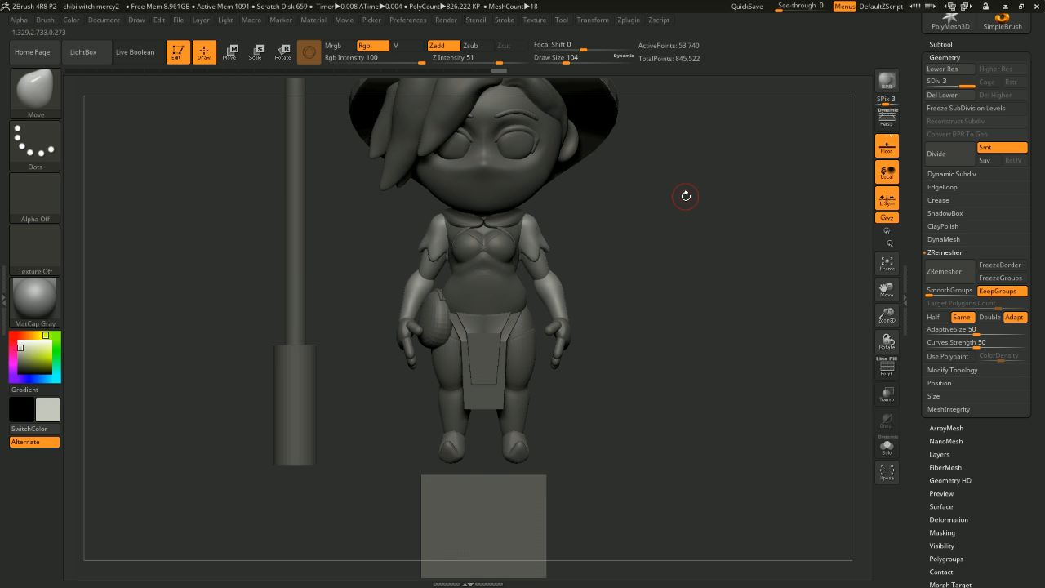
pyautogui.keyDown('alt'); pyautogui.moveTo(715, 246); pyautogui.dragTo(765, 256); pyautogui.keyUp('alt')
pyautogui.moveTo(764, 257); pyautogui.dragTo(761, 283)
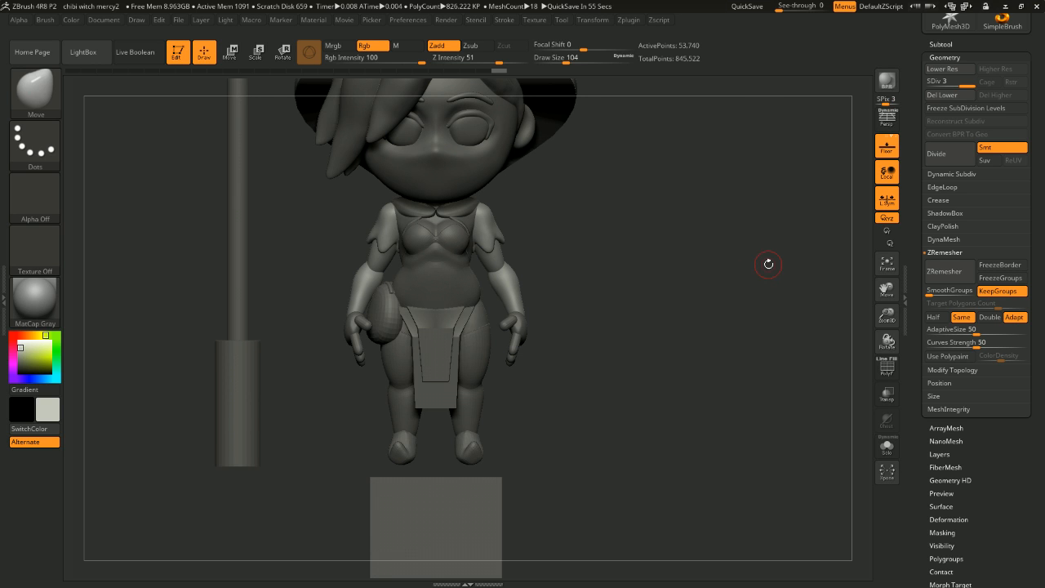
pyautogui.moveTo(695, 318)
pyautogui.keyDown('shift'); pyautogui.mouseDown()
pyautogui.moveTo(710, 342)
pyautogui.moveTo(746, 301)
pyautogui.moveTo(747, 346)
pyautogui.moveTo(714, 325)
pyautogui.moveTo(771, 329)
pyautogui.moveTo(732, 322)
pyautogui.mouseUp(); pyautogui.keyUp('shift')
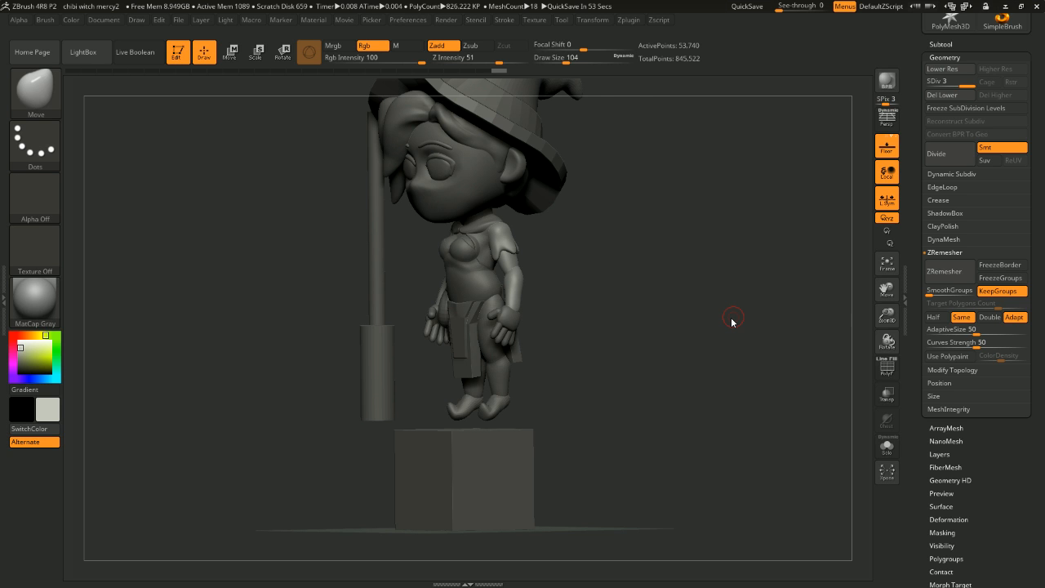
pyautogui.moveTo(822, 298); pyautogui.dragTo(710, 351)
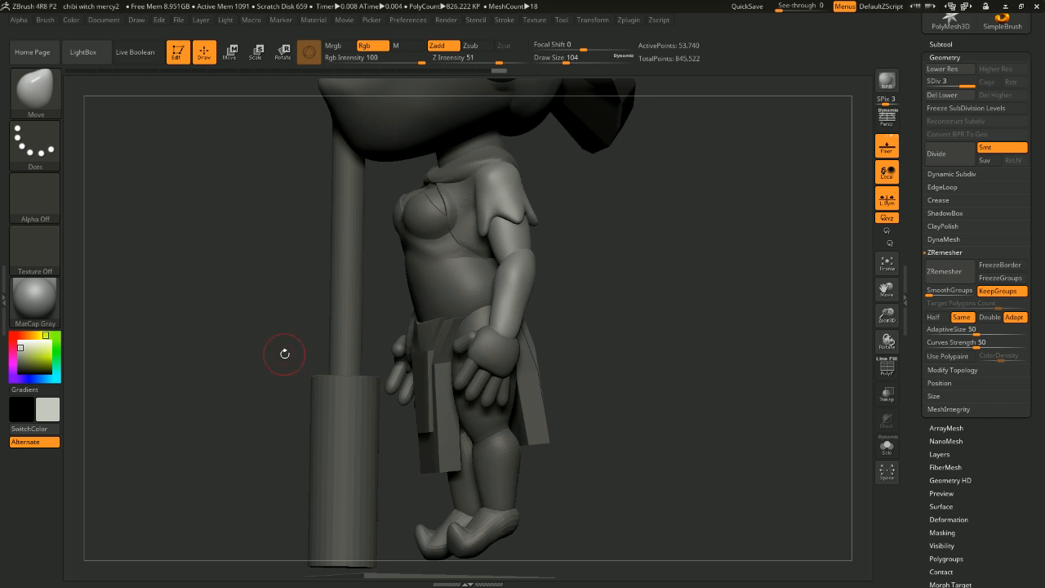
pyautogui.moveTo(285, 354); pyautogui.dragTo(618, 302)
pyautogui.keyDown('alt'); pyautogui.click(670, 295); pyautogui.keyUp('alt')
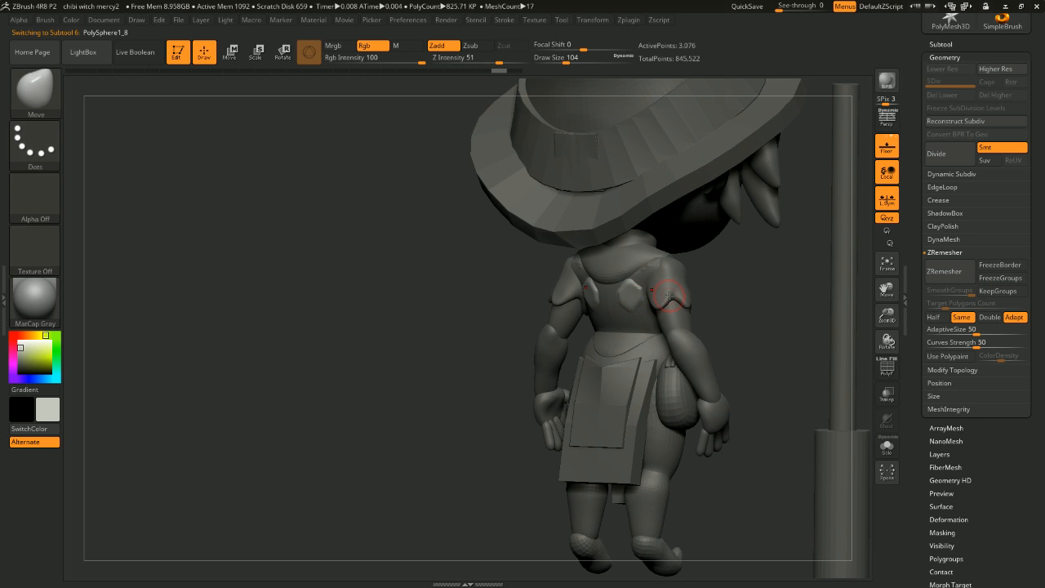
pyautogui.click(230, 52)
pyautogui.moveTo(776, 247)
pyautogui.keyDown('shift'); pyautogui.mouseDown()
pyautogui.moveTo(804, 247)
pyautogui.moveTo(677, 250)
pyautogui.moveTo(774, 259)
pyautogui.moveTo(792, 276)
pyautogui.mouseUp(); pyautogui.keyUp('shift')
pyautogui.keyDown('ctrl'); pyautogui.click(774, 259); pyautogui.keyUp('ctrl')
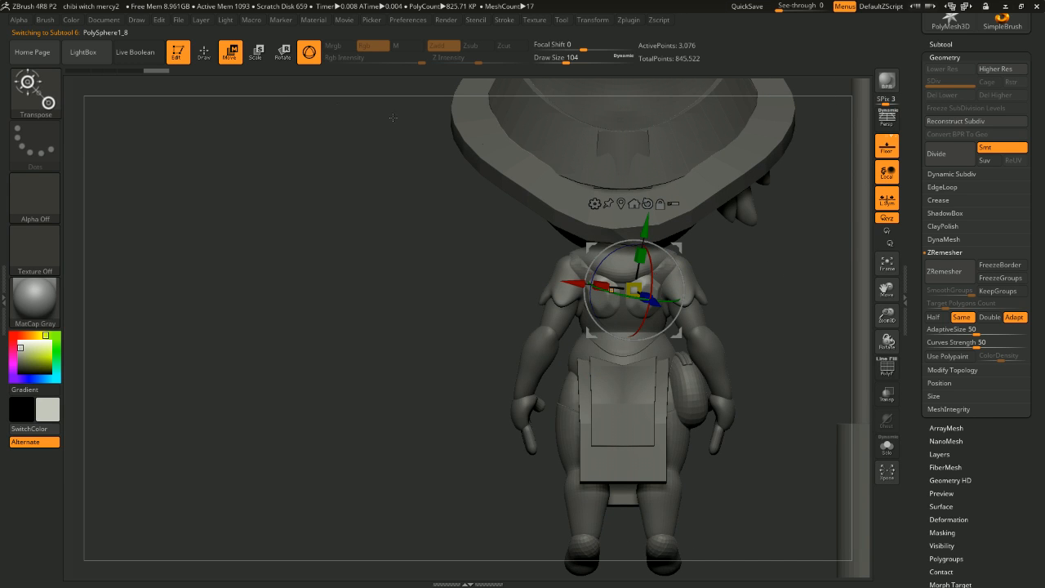
pyautogui.click(206, 53)
pyautogui.moveTo(384, 315)
pyautogui.mouseDown()
pyautogui.moveTo(360, 320)
pyautogui.moveTo(392, 319)
pyautogui.moveTo(325, 254)
pyautogui.moveTo(252, 280)
pyautogui.moveTo(270, 282)
pyautogui.mouseUp()
pyautogui.moveTo(448, 281)
pyautogui.mouseDown()
pyautogui.moveTo(367, 289)
pyautogui.moveTo(455, 292)
pyautogui.mouseUp()
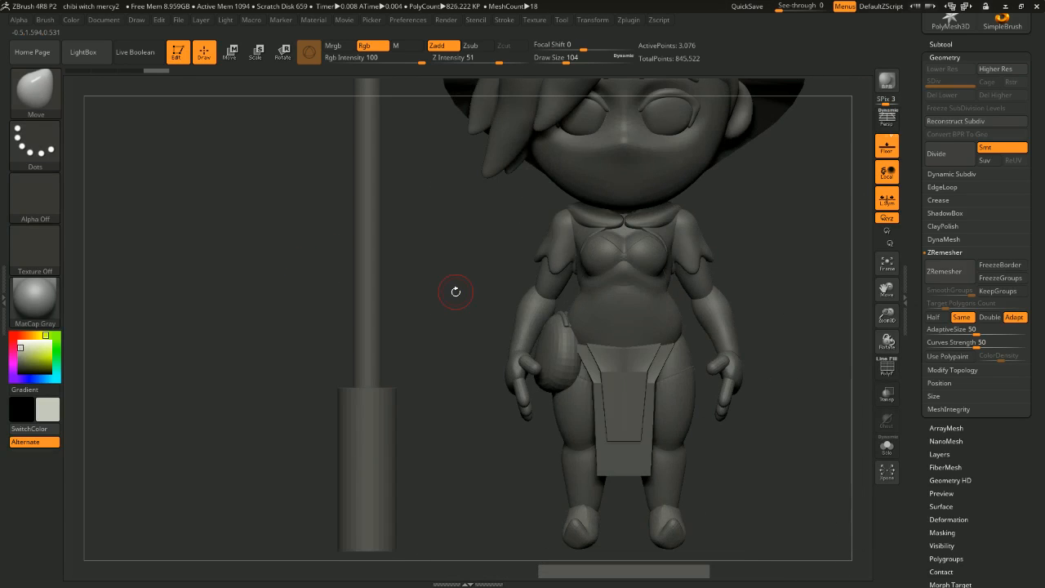
# Step: Make the hip pouch the active subtool and choose the IMM Primitives brush with the QCube shape
pyautogui.keyDown('alt'); pyautogui.click(559, 353); pyautogui.keyUp('alt')
pyautogui.moveTo(834, 276); pyautogui.dragTo(660, 196)
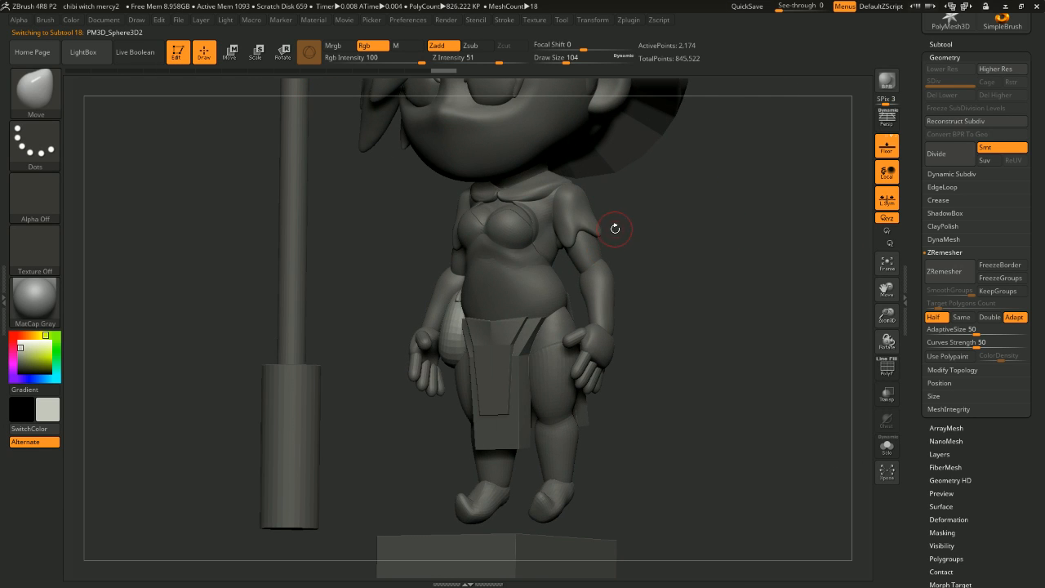
pyautogui.press('b')
pyautogui.press('i')
pyautogui.press('p')
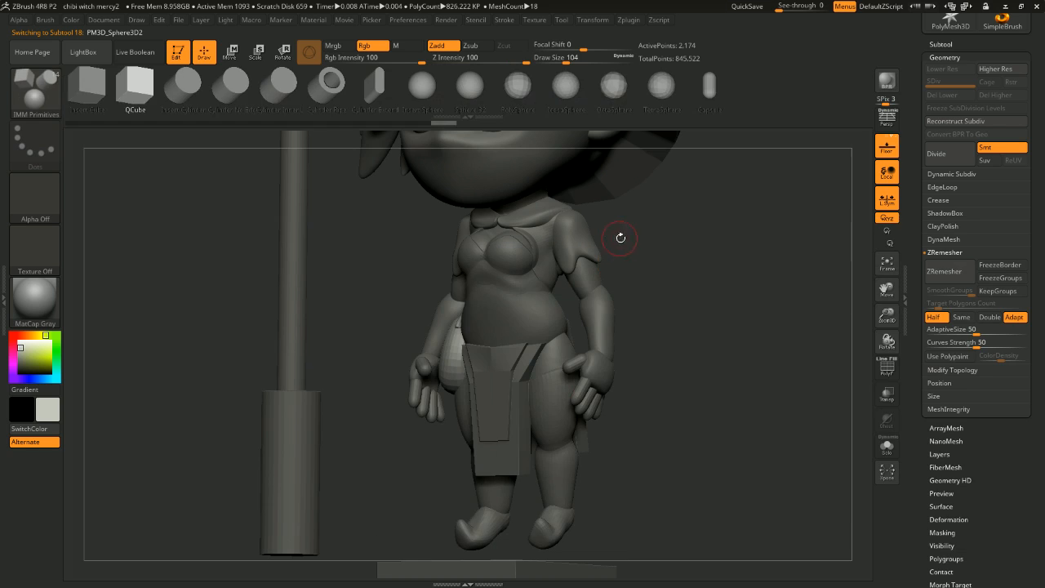
pyautogui.moveTo(768, 257); pyautogui.dragTo(703, 254)
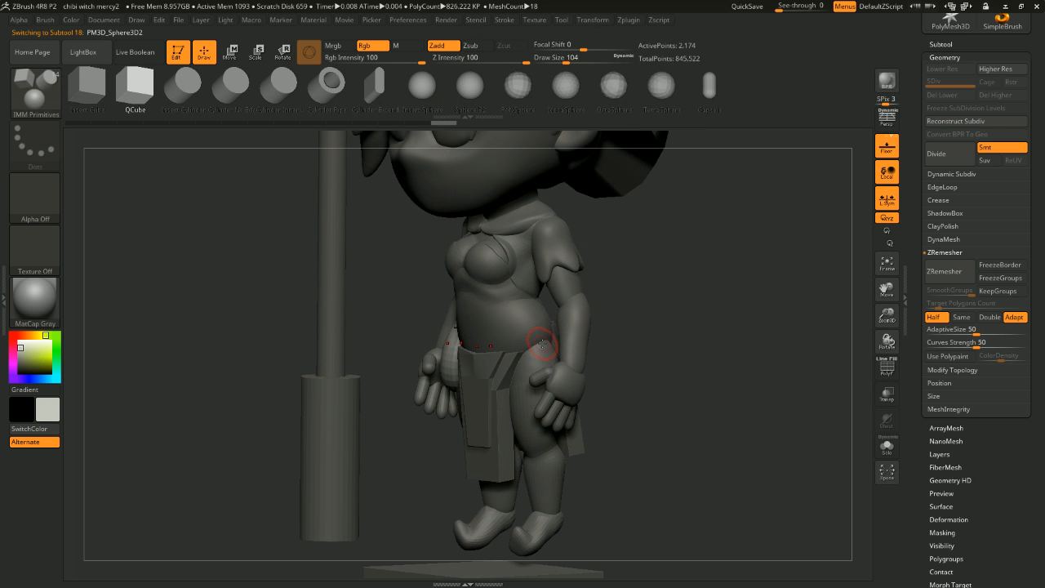
pyautogui.moveTo(604, 335); pyautogui.dragTo(638, 313)
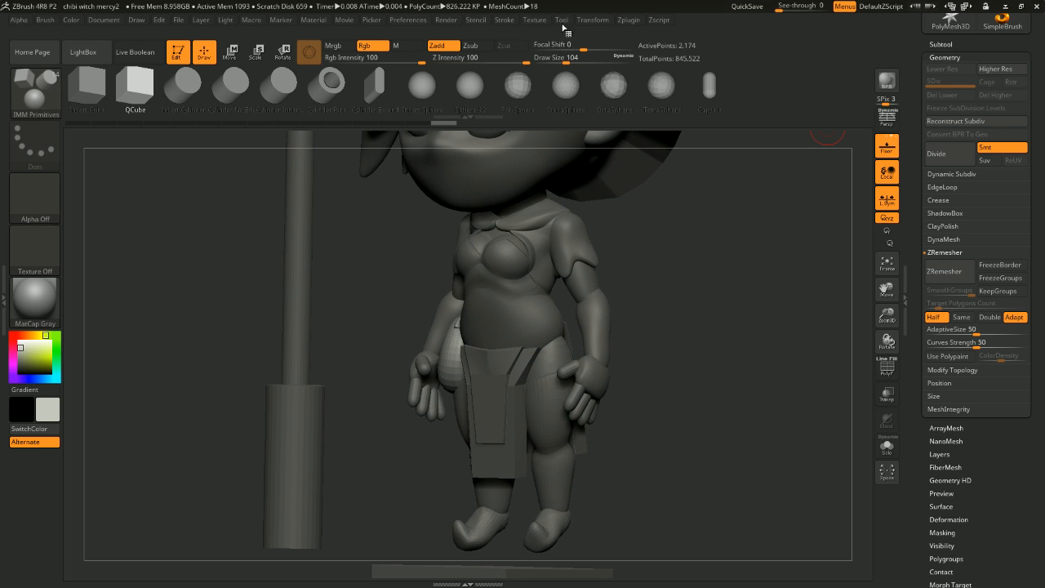
# Step: Toggle X symmetry and turn off local symmetry for the pouch subtool
pyautogui.click(593, 20)
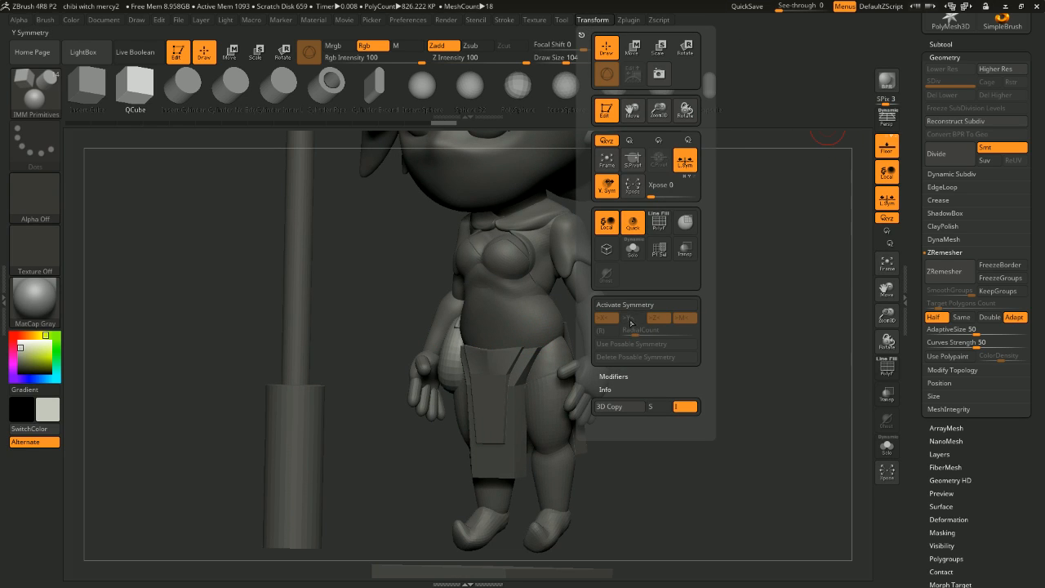
pyautogui.press('x')
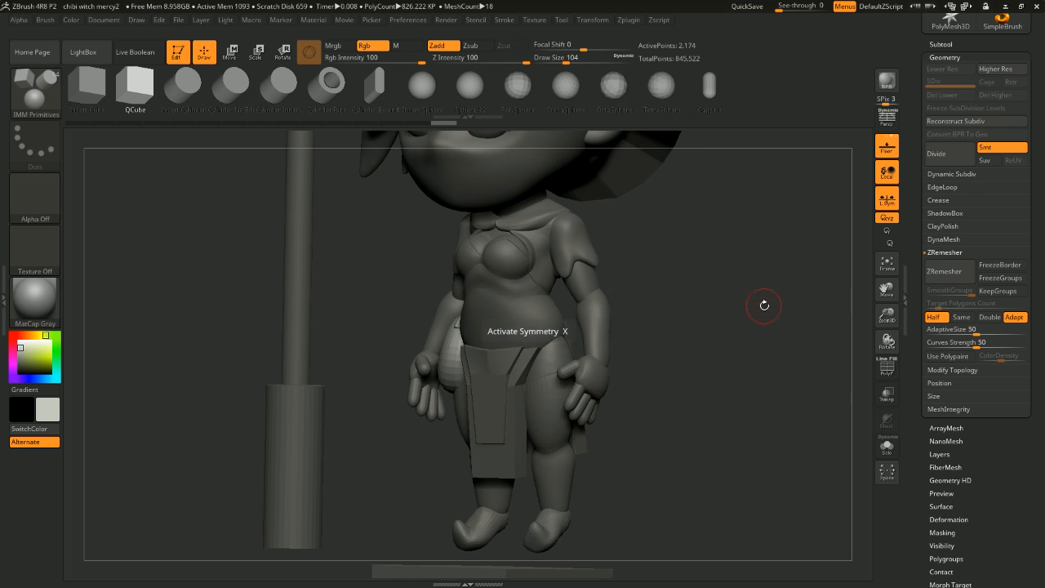
pyautogui.moveTo(763, 303); pyautogui.dragTo(675, 303)
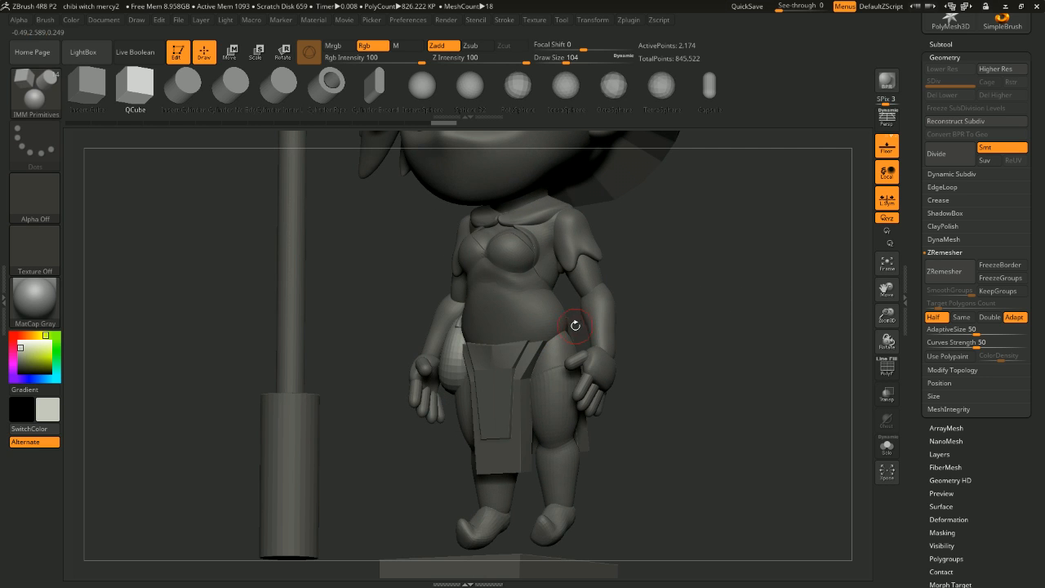
pyautogui.moveTo(558, 336); pyautogui.dragTo(585, 327, button='right')
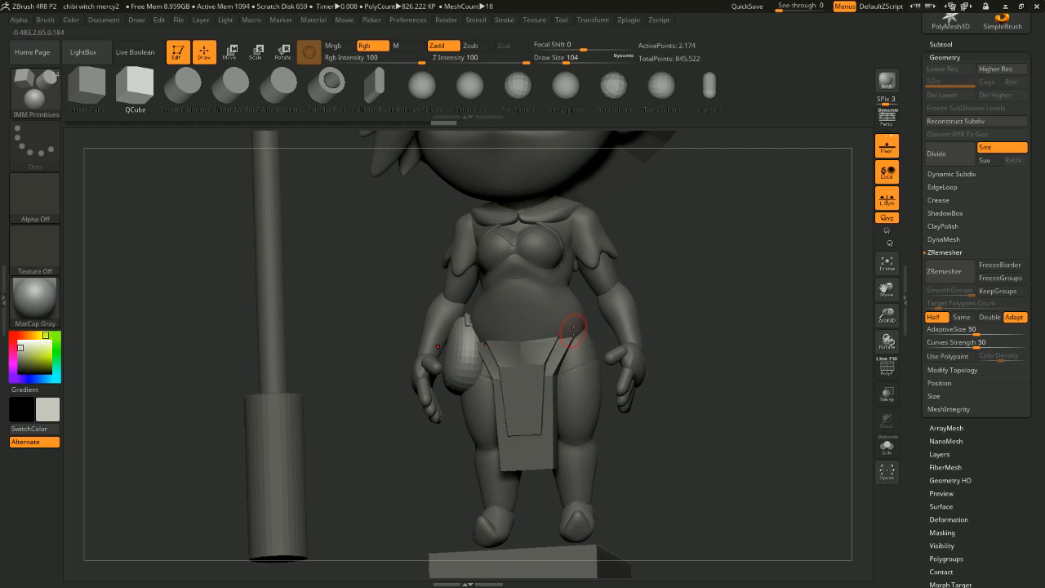
pyautogui.click(887, 198)
# Step: Insert a single QCube on the hip opposite the round pouch
pyautogui.moveTo(648, 303); pyautogui.dragTo(556, 340)
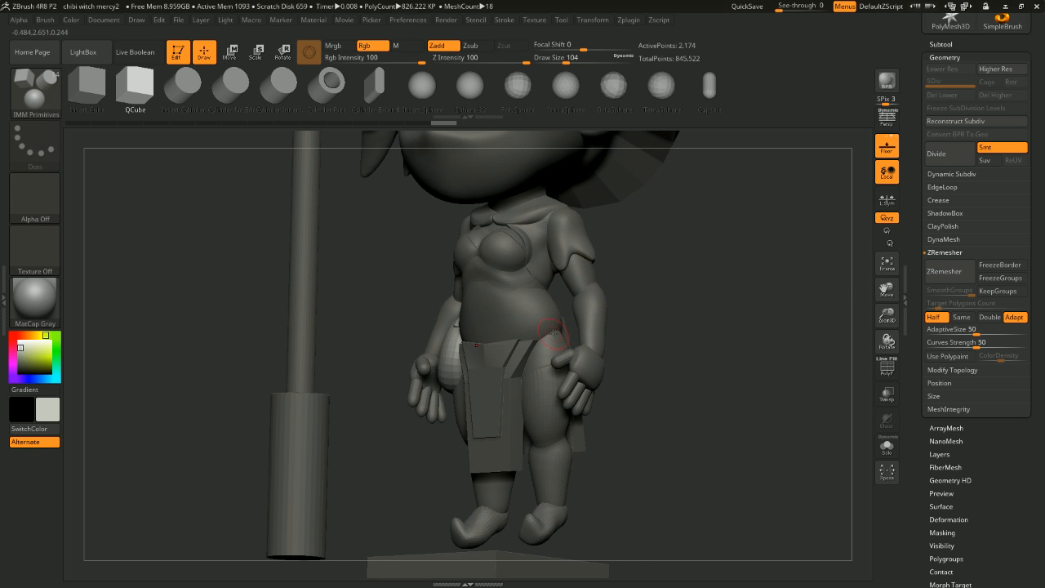
pyautogui.press('space')
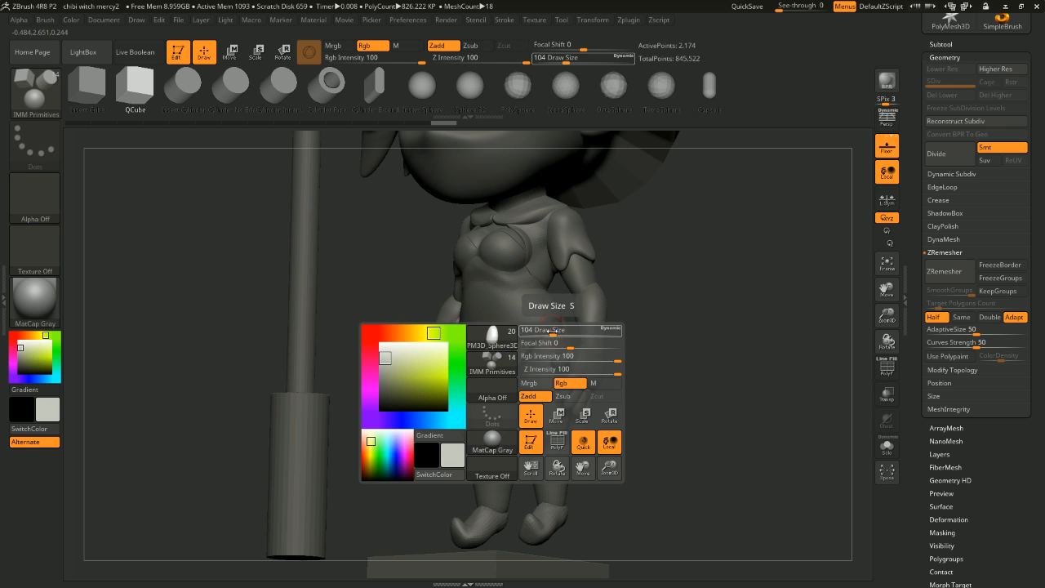
pyautogui.moveTo(562, 330); pyautogui.dragTo(596, 350)
pyautogui.moveTo(678, 304); pyautogui.dragTo(753, 275)
pyautogui.press('space')
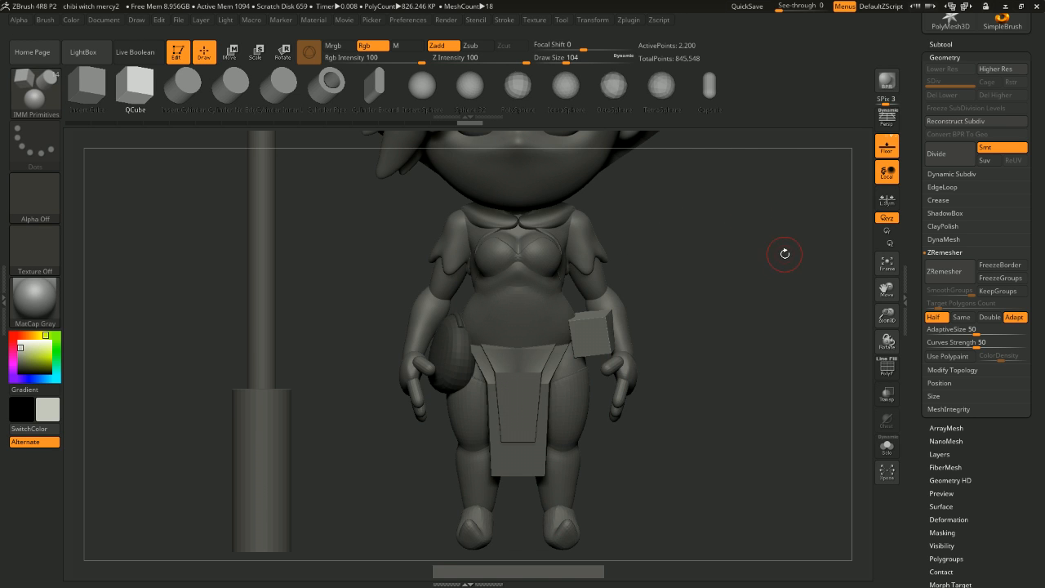
pyautogui.keyDown('alt'); pyautogui.moveTo(785, 254); pyautogui.dragTo(694, 278); pyautogui.keyUp('alt')
# Step: Narrow the inserted cube along its X axis and adjust its overall scale with the transform gizmo
pyautogui.click(230, 52)
pyautogui.moveTo(735, 249); pyautogui.dragTo(833, 250)
pyautogui.moveTo(727, 296)
pyautogui.mouseDown()
pyautogui.moveTo(674, 296)
pyautogui.moveTo(736, 296)
pyautogui.mouseUp()
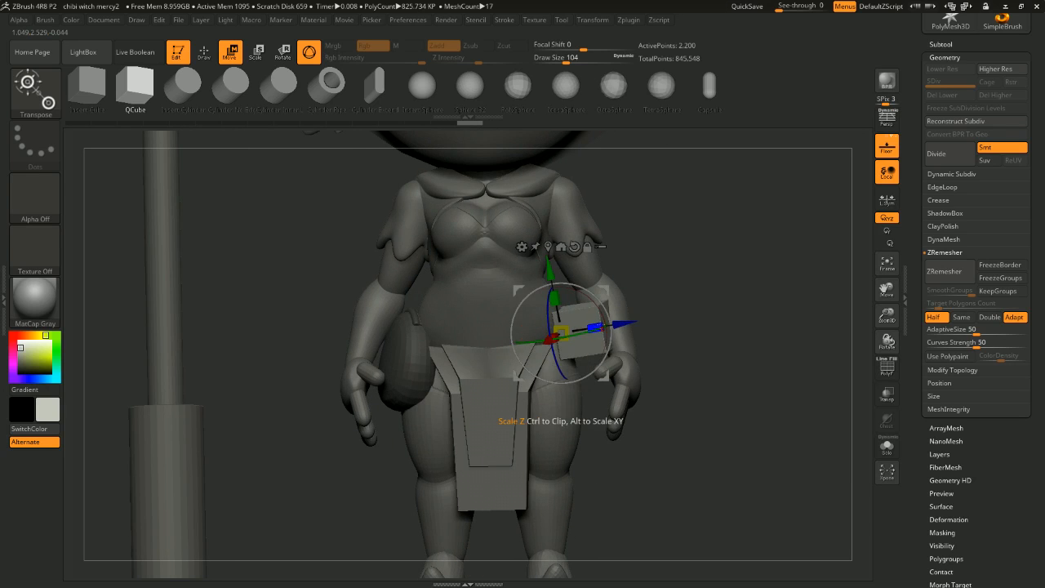
pyautogui.moveTo(531, 330); pyautogui.dragTo(441, 335, button='right')
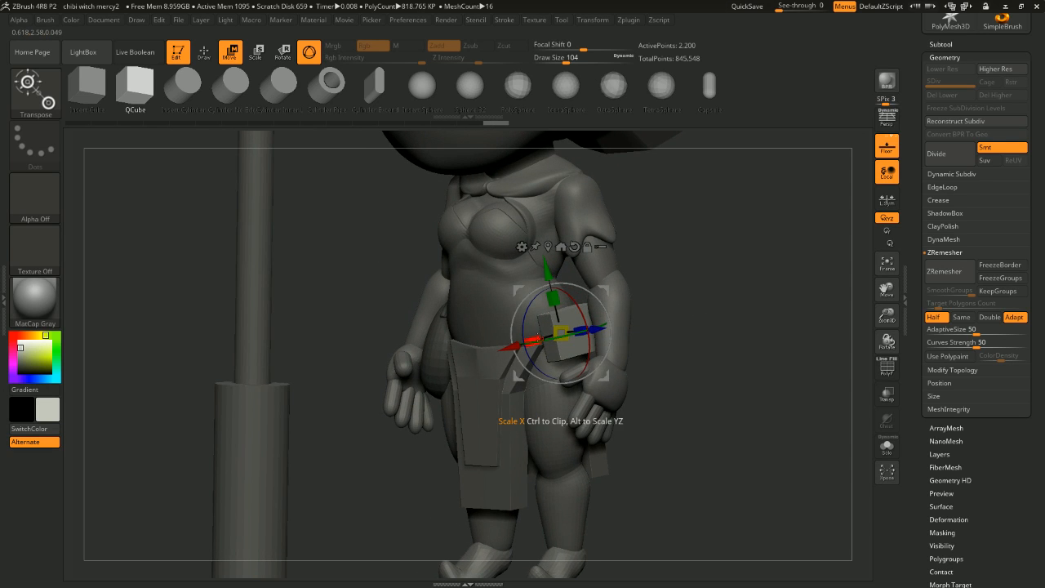
pyautogui.moveTo(538, 338); pyautogui.dragTo(560, 333)
pyautogui.moveTo(576, 331); pyautogui.dragTo(680, 305, button='right')
pyautogui.moveTo(561, 333); pyautogui.dragTo(587, 319)
# Step: Shift the box slightly downward on the hip in the front view
pyautogui.keyDown('ctrl'); pyautogui.moveTo(707, 299); pyautogui.dragTo(697, 280, button='right'); pyautogui.keyUp('ctrl')
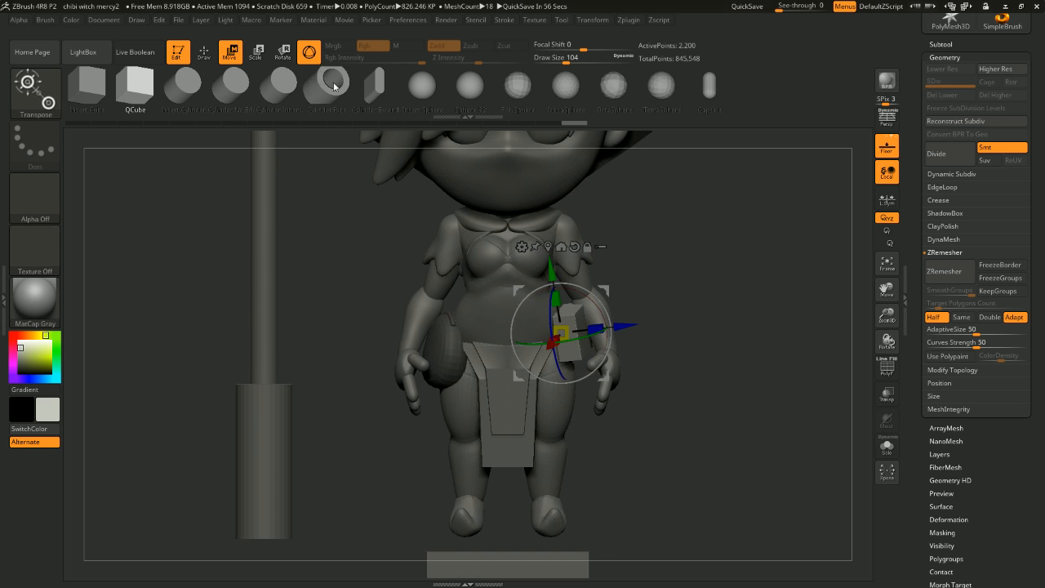
pyautogui.click(260, 58)
pyautogui.click(230, 54)
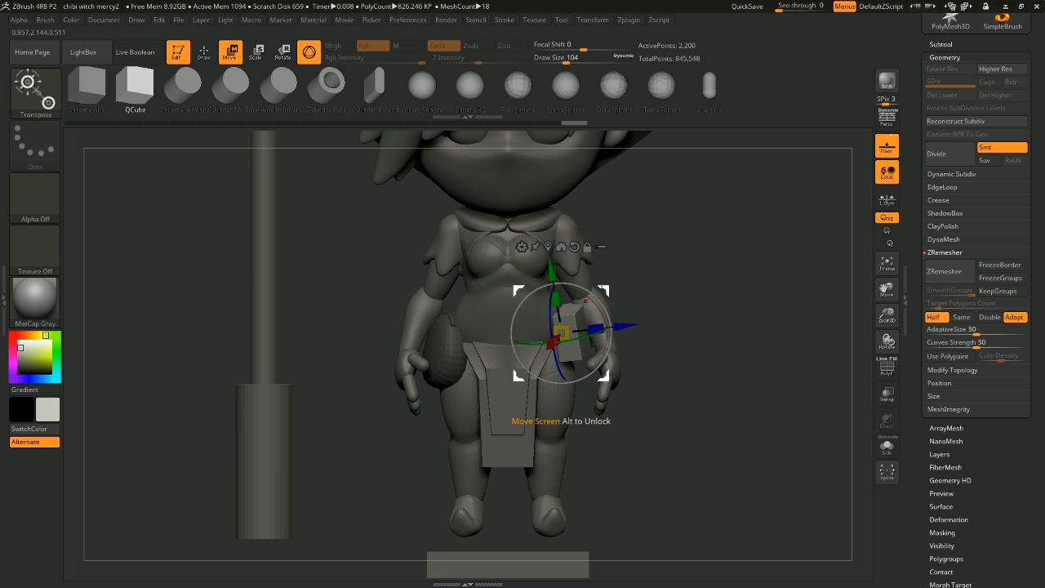
pyautogui.moveTo(606, 291); pyautogui.dragTo(606, 308)
# Step: Examine how the box sits between the hip and the hand from the front, back and above
pyautogui.moveTo(718, 302); pyautogui.dragTo(816, 365)
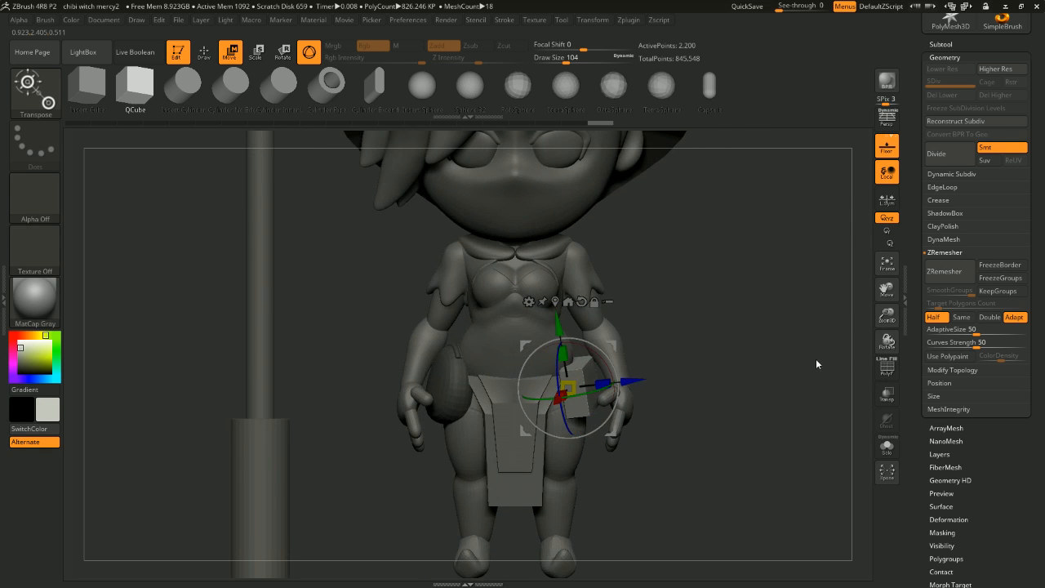
pyautogui.moveTo(746, 352); pyautogui.dragTo(618, 360)
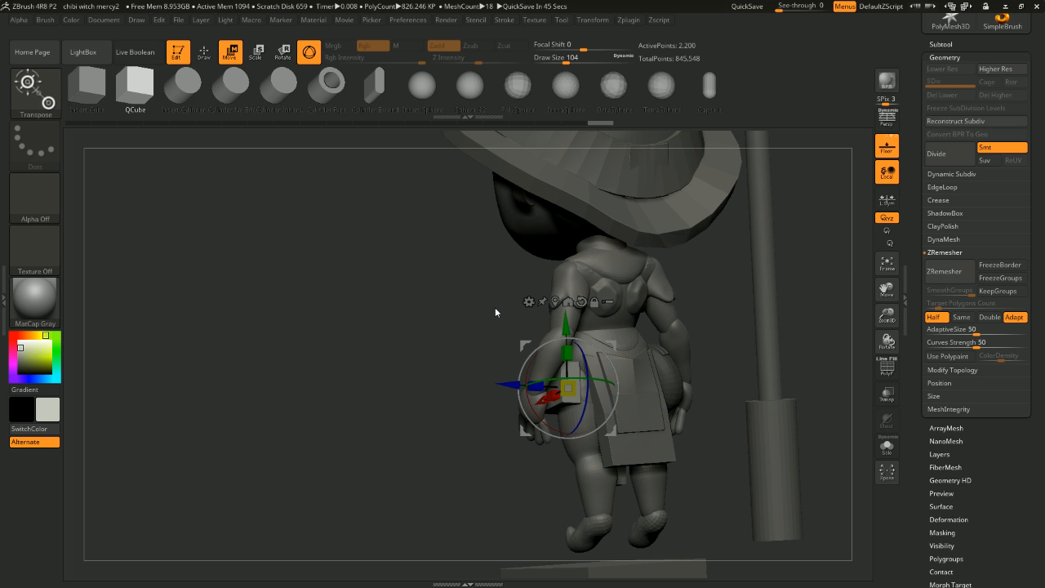
pyautogui.moveTo(350, 367); pyautogui.dragTo(738, 330)
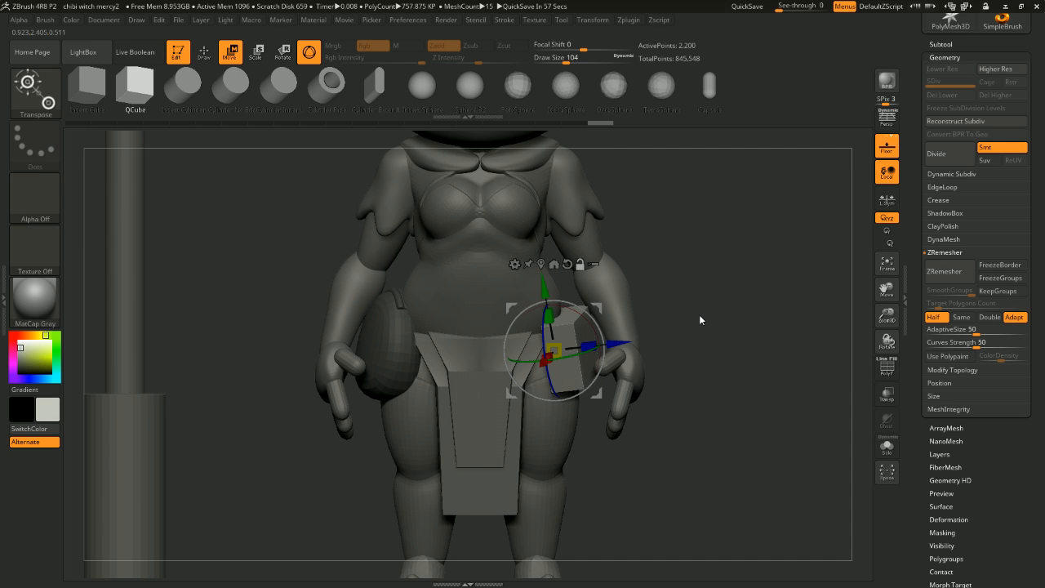
pyautogui.keyDown('alt'); pyautogui.moveTo(699, 314); pyautogui.dragTo(756, 368); pyautogui.keyUp('alt')
pyautogui.moveTo(259, 375); pyautogui.dragTo(798, 339)
pyautogui.moveTo(798, 335)
pyautogui.keyDown('ctrl'); pyautogui.mouseDown(button='right')
pyautogui.moveTo(789, 350)
pyautogui.moveTo(780, 333)
pyautogui.mouseUp(button='right'); pyautogui.keyUp('ctrl')
pyautogui.moveTo(779, 335); pyautogui.dragTo(724, 397)
pyautogui.moveTo(670, 368); pyautogui.dragTo(747, 340)
pyautogui.keyDown('ctrl'); pyautogui.moveTo(747, 341); pyautogui.dragTo(752, 328, button='right'); pyautogui.keyUp('ctrl')
pyautogui.moveTo(737, 362); pyautogui.dragTo(740, 391)
pyautogui.moveTo(740, 391)
pyautogui.keyDown('ctrl'); pyautogui.mouseDown(button='right')
pyautogui.moveTo(749, 397)
pyautogui.moveTo(743, 377)
pyautogui.mouseUp(button='right'); pyautogui.keyUp('ctrl')
pyautogui.moveTo(743, 378); pyautogui.dragTo(739, 409)
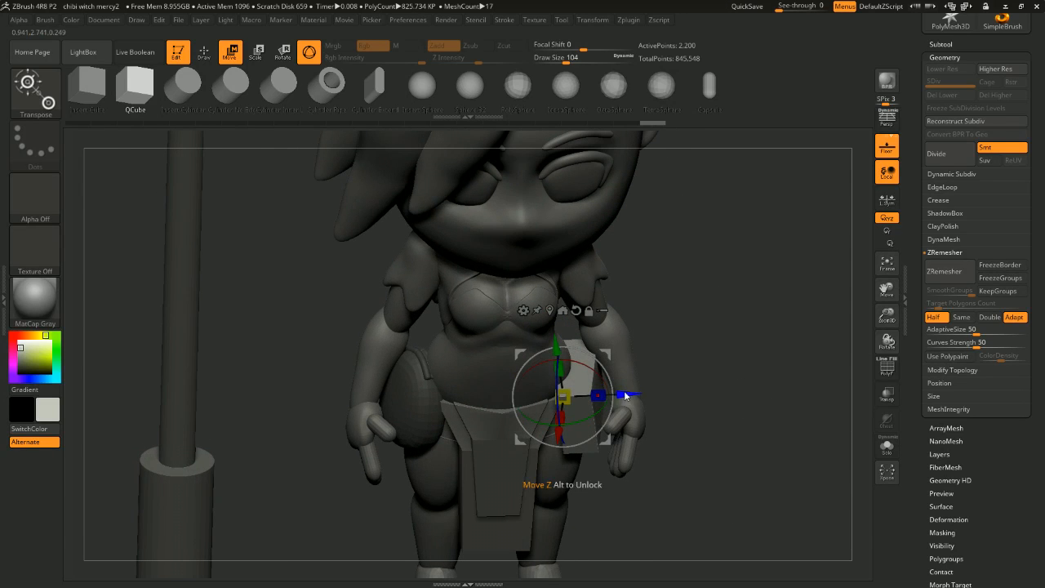
# Step: Fine-tune the box's proportions along its Z axis and its overall size beside the hip
pyautogui.moveTo(601, 398); pyautogui.dragTo(727, 356)
pyautogui.moveTo(563, 397); pyautogui.dragTo(568, 391)
pyautogui.moveTo(704, 376); pyautogui.dragTo(737, 332)
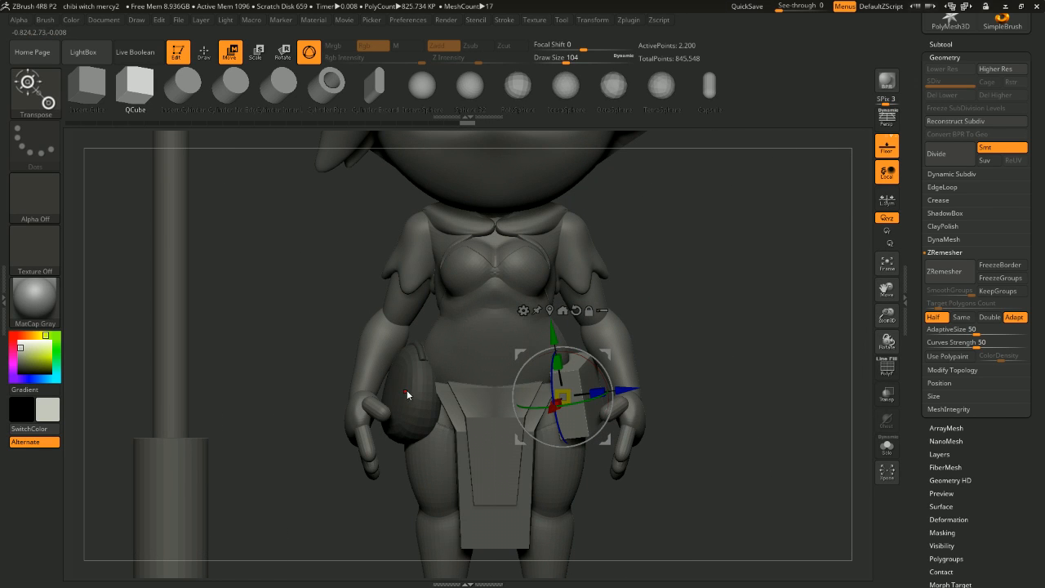
# Step: Restore the cleared mask and invert it so the box is masked and the round pouch is free to edit
pyautogui.keyDown('ctrl'); pyautogui.moveTo(321, 493); pyautogui.dragTo(298, 454); pyautogui.keyUp('ctrl')
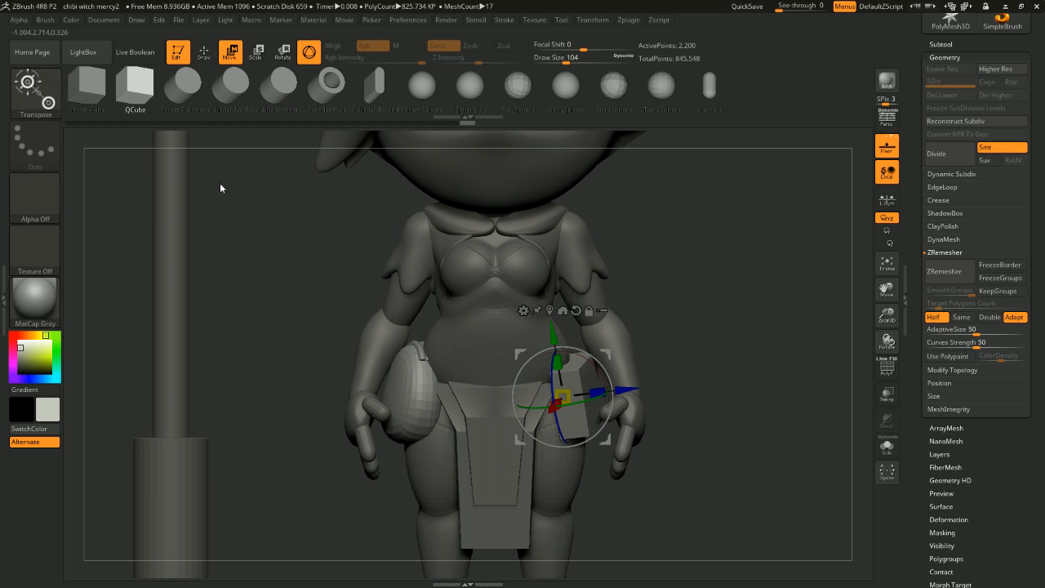
pyautogui.click(204, 53)
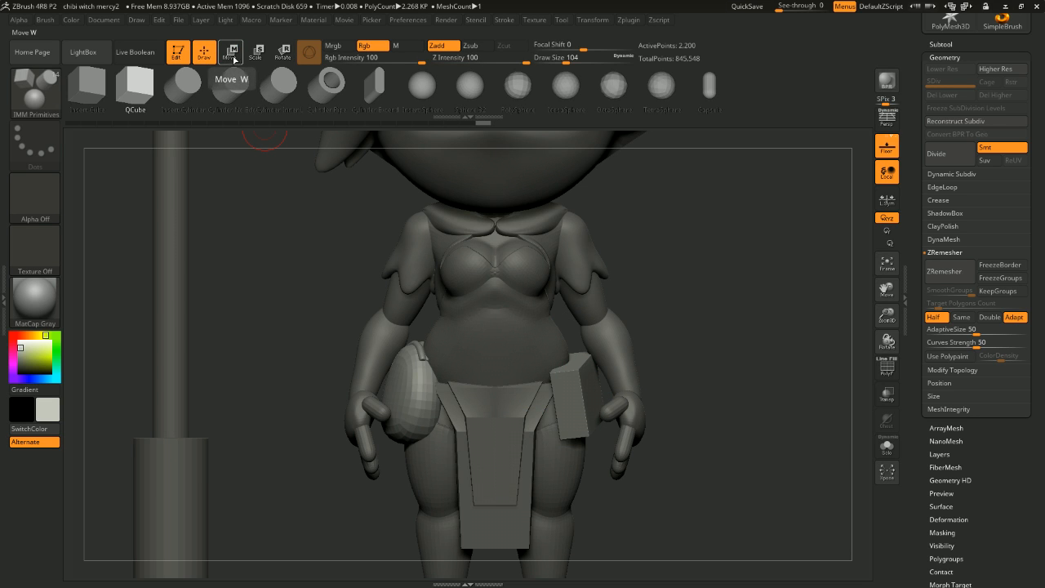
pyautogui.press('ctrl')
pyautogui.hotkey('ctrl', 'z')
pyautogui.keyDown('ctrl'); pyautogui.click(234, 322); pyautogui.keyUp('ctrl')
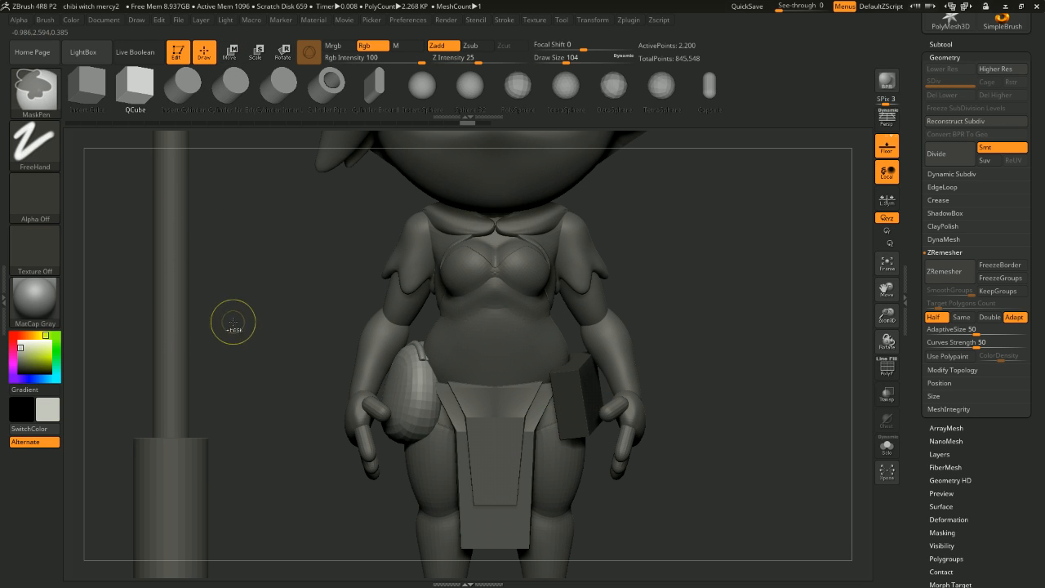
# Step: Slightly adjust the round pouch's size beside the hip with the transform gizmo and undo the surplus adjustment
pyautogui.click(230, 54)
pyautogui.click(550, 310)
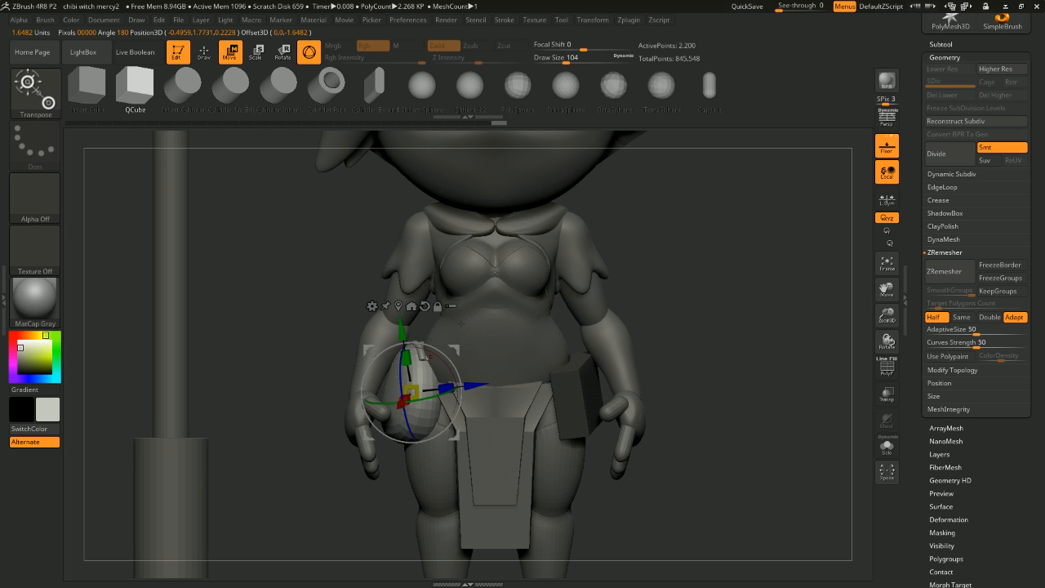
pyautogui.moveTo(412, 392); pyautogui.dragTo(401, 399)
pyautogui.moveTo(621, 346); pyautogui.dragTo(780, 378)
pyautogui.moveTo(408, 439)
pyautogui.mouseDown()
pyautogui.moveTo(447, 440)
pyautogui.moveTo(433, 441)
pyautogui.mouseUp()
pyautogui.hotkey('ctrl', 'z')
pyautogui.hotkey('ctrl', 'z')
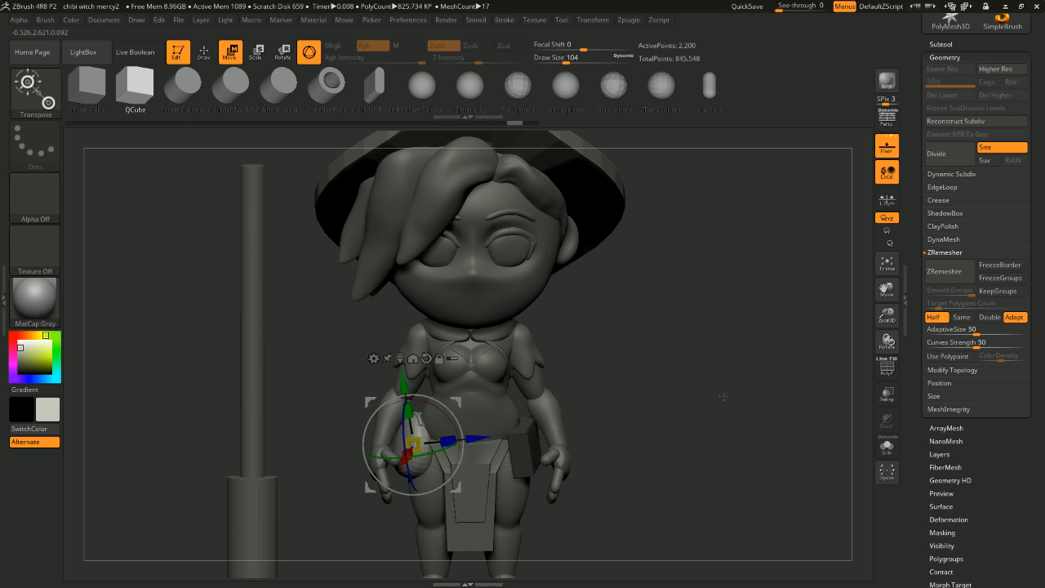
pyautogui.keyDown('alt'); pyautogui.moveTo(723, 397); pyautogui.dragTo(592, 224); pyautogui.keyUp('alt')
pyautogui.hotkey('ctrl', 'shift', 'z')
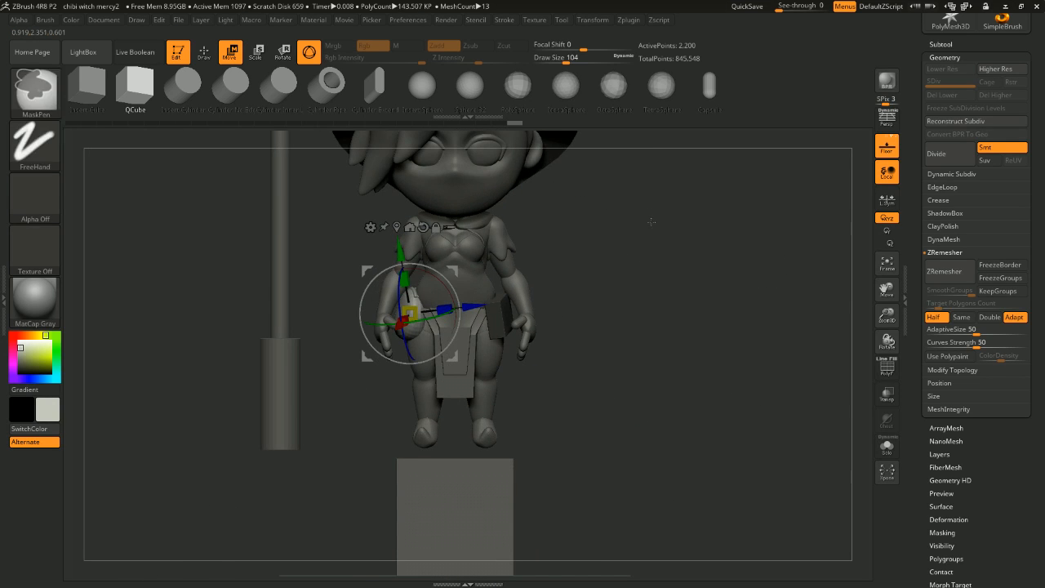
# Step: Examine the figure with both hip pouches and the cube below the feet from above, front and side
pyautogui.keyDown('alt'); pyautogui.moveTo(663, 257); pyautogui.dragTo(613, 232); pyautogui.keyUp('alt')
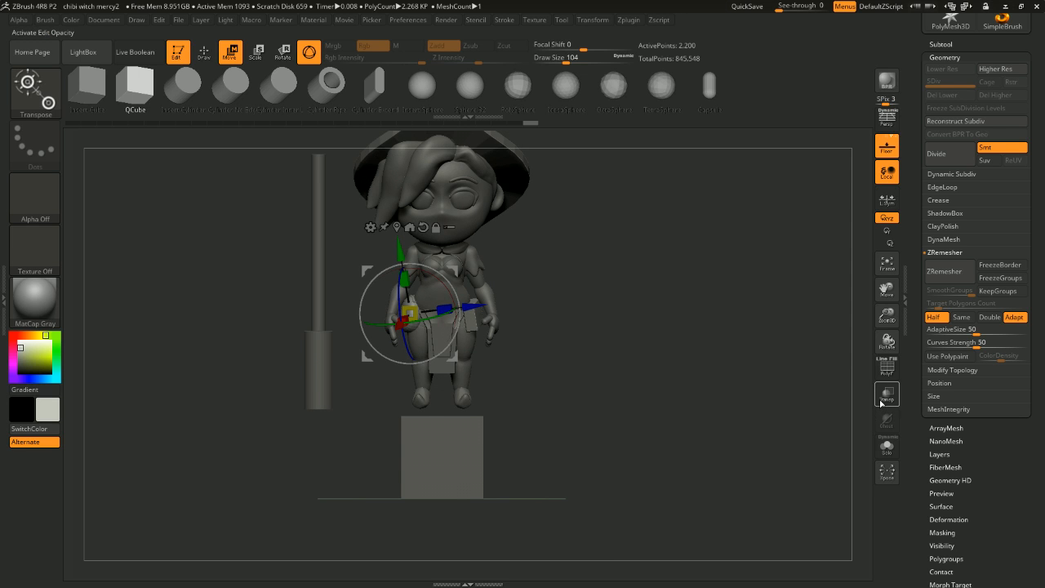
pyautogui.moveTo(871, 420); pyautogui.dragTo(527, 237)
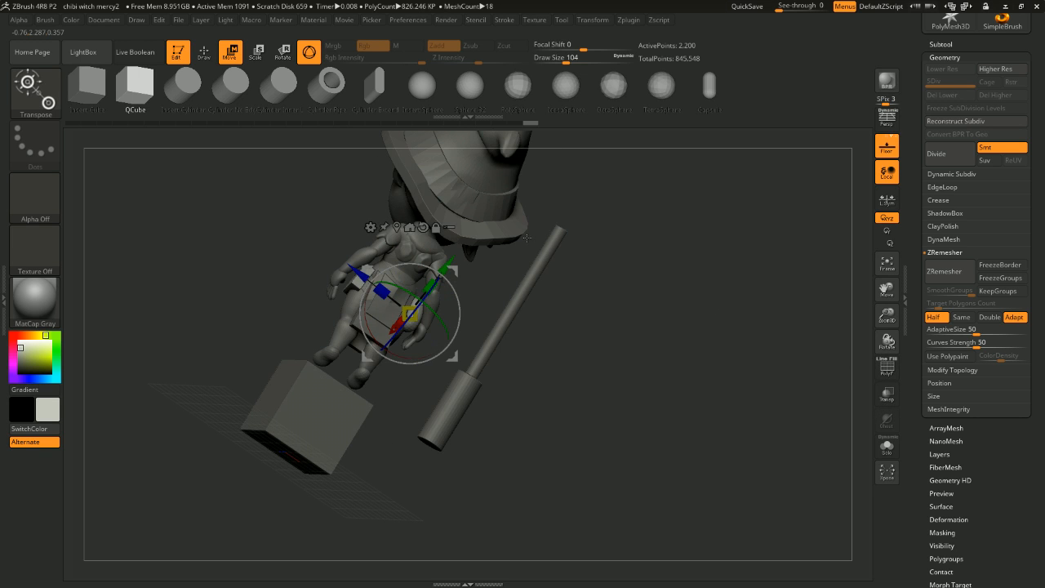
pyautogui.press('q')
pyautogui.moveTo(282, 299)
pyautogui.mouseDown()
pyautogui.moveTo(588, 308)
pyautogui.moveTo(583, 264)
pyautogui.moveTo(668, 331)
pyautogui.moveTo(642, 277)
pyautogui.mouseUp()
pyautogui.moveTo(664, 270); pyautogui.dragTo(541, 338)
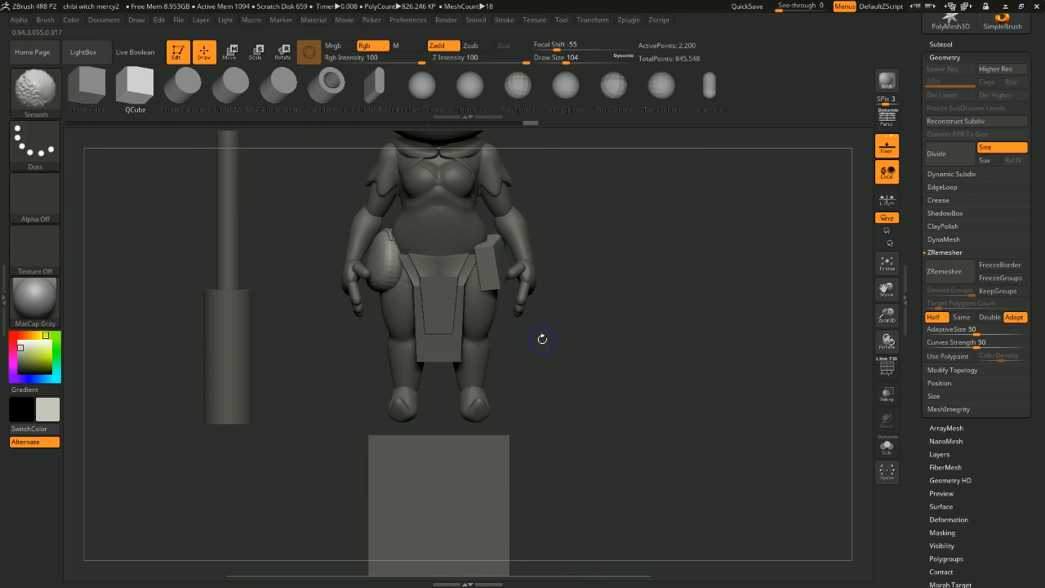
pyautogui.keyDown('alt'); pyautogui.moveTo(591, 382); pyautogui.dragTo(370, 365); pyautogui.keyUp('alt')
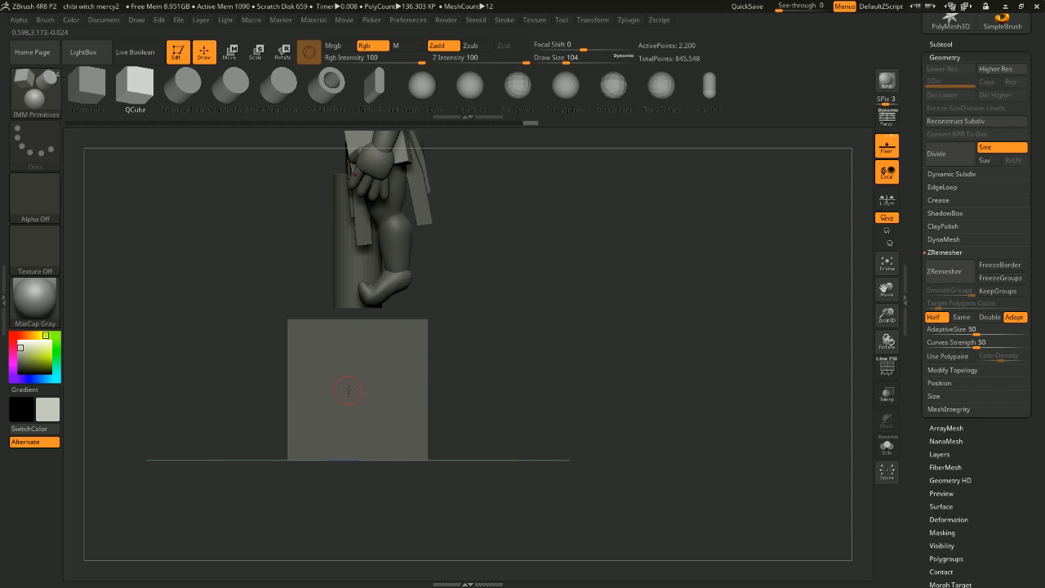
pyautogui.keyDown('shift'); pyautogui.moveTo(509, 274); pyautogui.dragTo(544, 266); pyautogui.keyUp('shift')
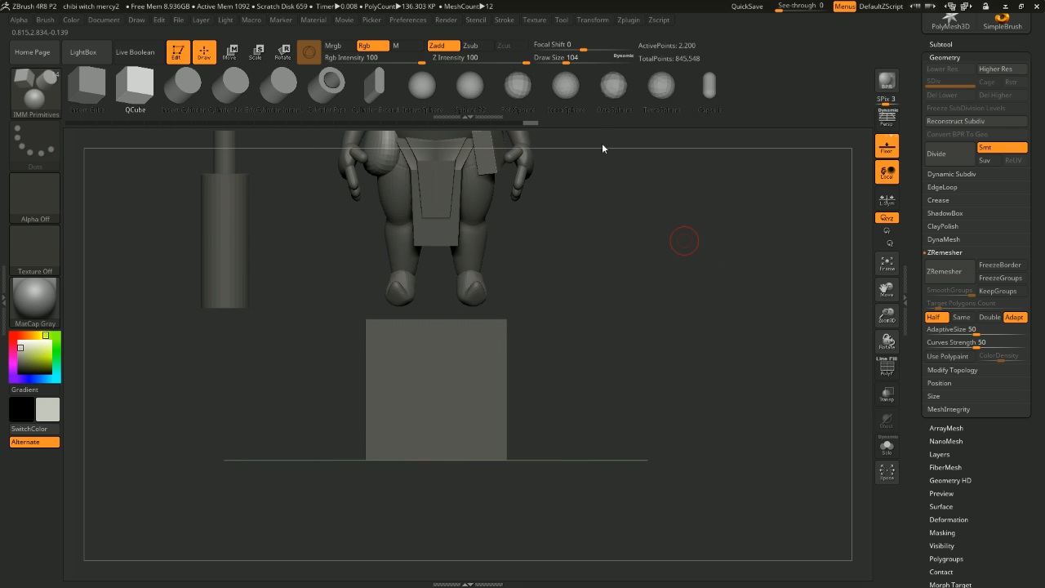
# Step: Select the cube below the feet and insert an Insert Sphere mesh at the centre of its front face
pyautogui.moveTo(605, 150); pyautogui.dragTo(525, 310)
pyautogui.keyDown('alt'); pyautogui.click(466, 261); pyautogui.keyUp('alt')
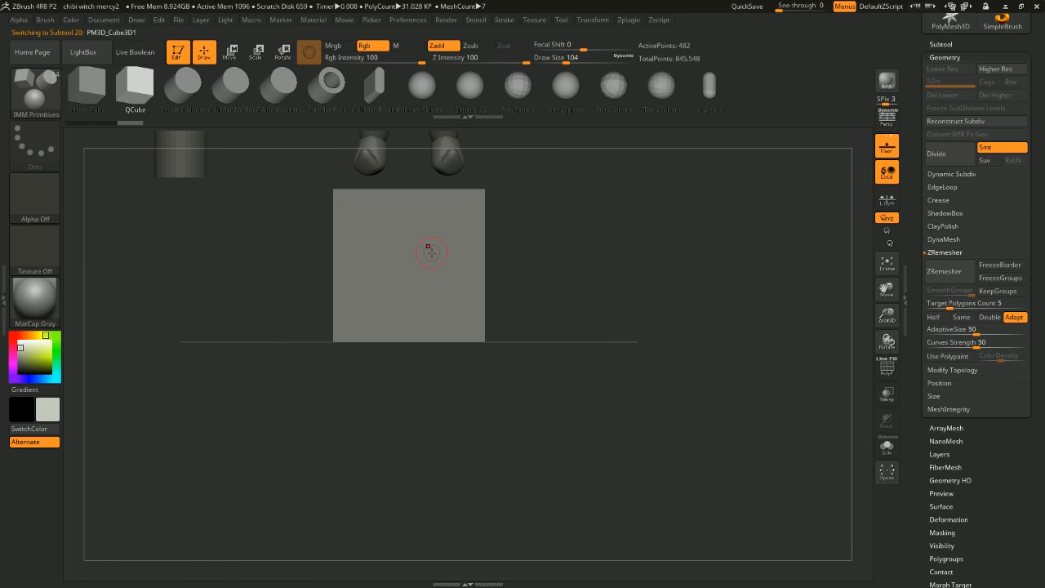
pyautogui.keyDown('alt'); pyautogui.moveTo(560, 239); pyautogui.dragTo(560, 284); pyautogui.keyUp('alt')
pyautogui.click(457, 101)
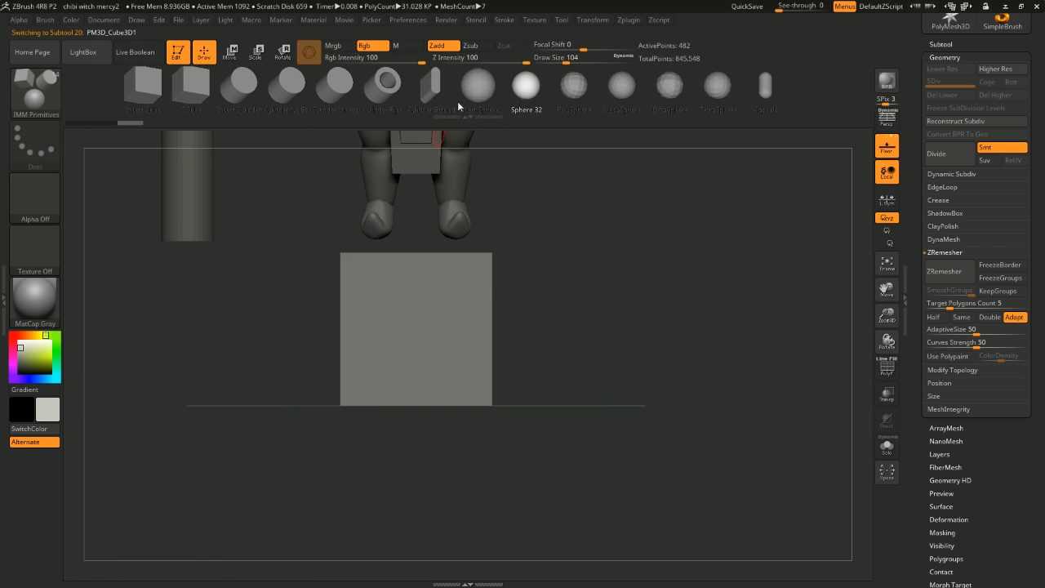
pyautogui.moveTo(415, 327); pyautogui.dragTo(425, 375)
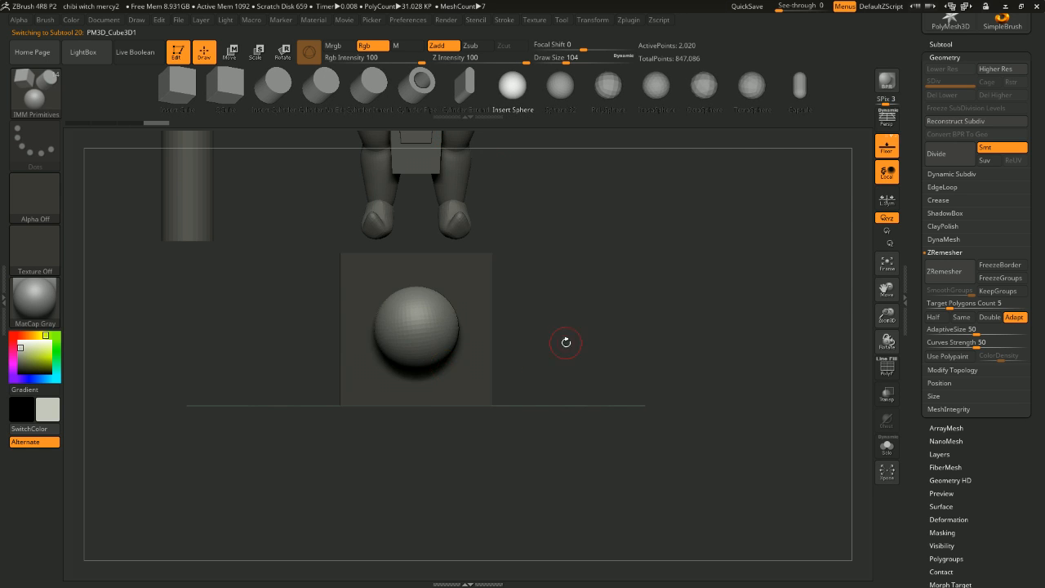
# Step: Push the sphere along its Z axis into the cube so that about half of it protrudes from the front face
pyautogui.keyDown('shift'); pyautogui.moveTo(564, 341); pyautogui.dragTo(434, 335); pyautogui.keyUp('shift')
pyautogui.click(230, 54)
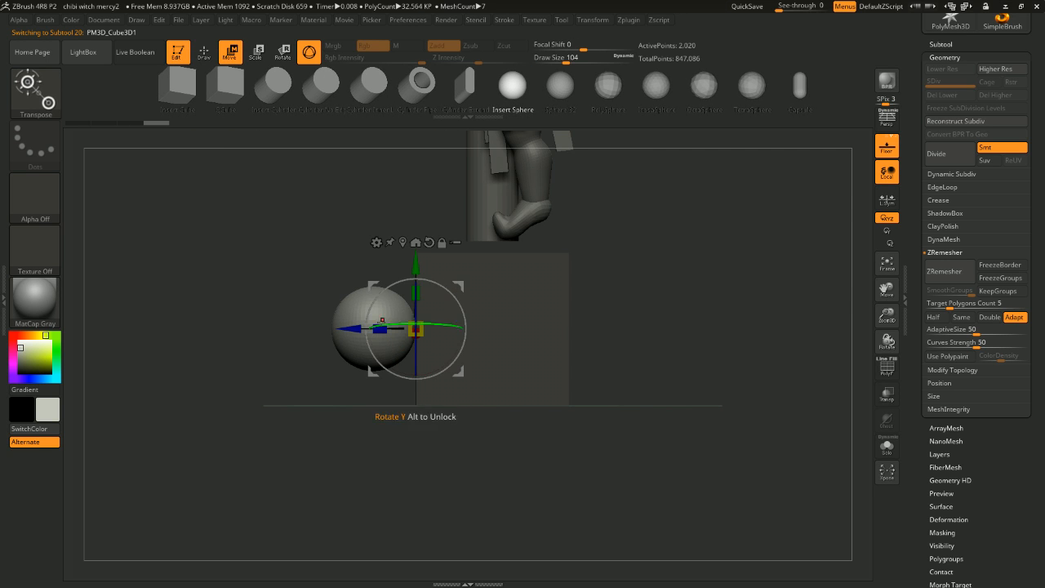
pyautogui.moveTo(352, 328); pyautogui.dragTo(409, 328)
pyautogui.moveTo(629, 309); pyautogui.dragTo(588, 298)
pyautogui.moveTo(413, 330)
pyautogui.mouseDown()
pyautogui.moveTo(382, 333)
pyautogui.moveTo(396, 340)
pyautogui.mouseUp()
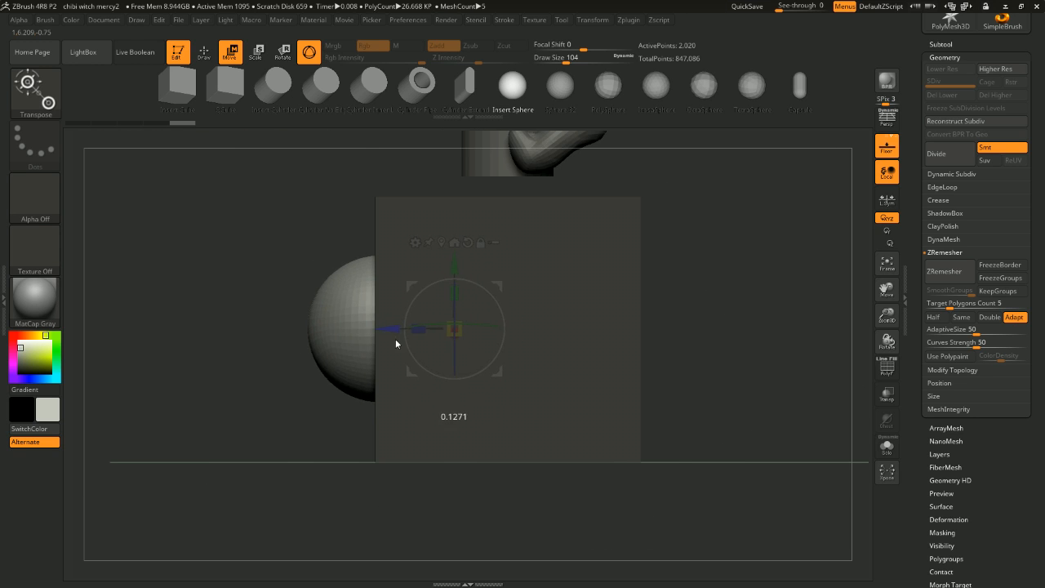
pyautogui.keyDown('shift'); pyautogui.moveTo(687, 327); pyautogui.dragTo(681, 275); pyautogui.keyUp('shift')
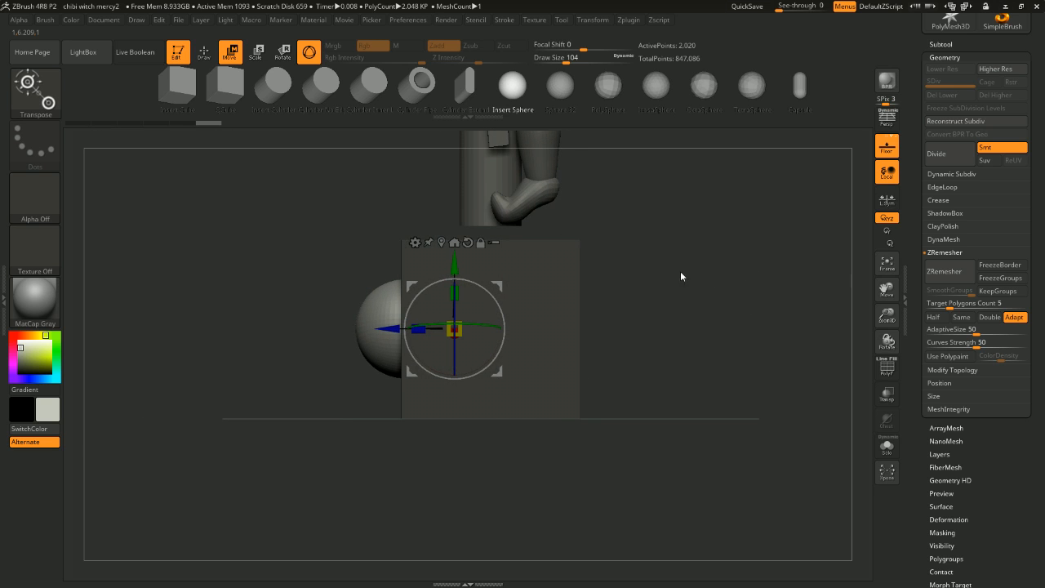
pyautogui.keyDown('shift'); pyautogui.moveTo(290, 245); pyautogui.dragTo(536, 226); pyautogui.keyUp('shift')
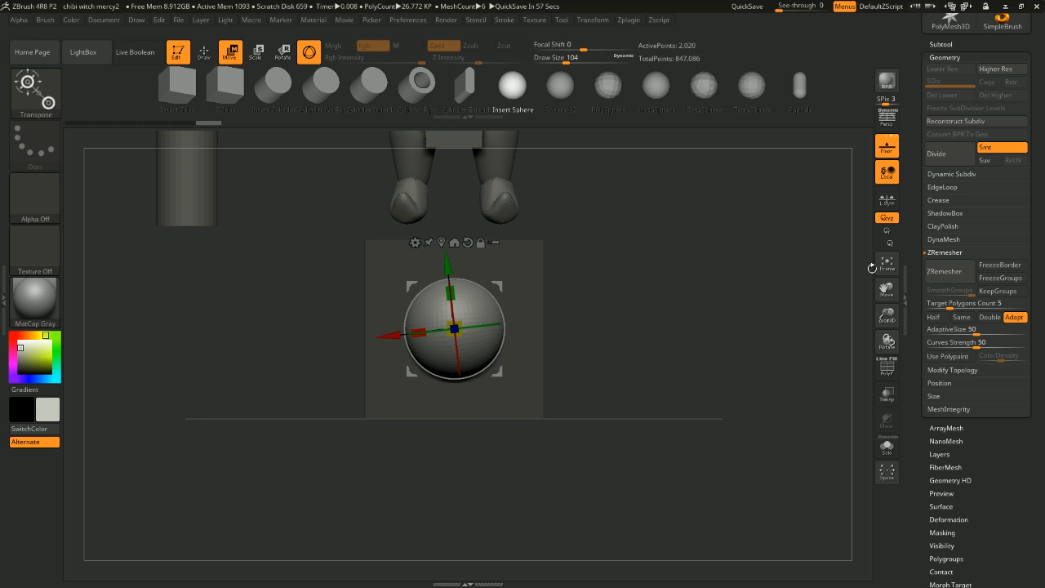
# Step: Examine the figure from the side and at an angle, from the cube and sphere up to the hat
pyautogui.keyDown('alt'); pyautogui.moveTo(765, 192); pyautogui.dragTo(522, 350); pyautogui.keyUp('alt')
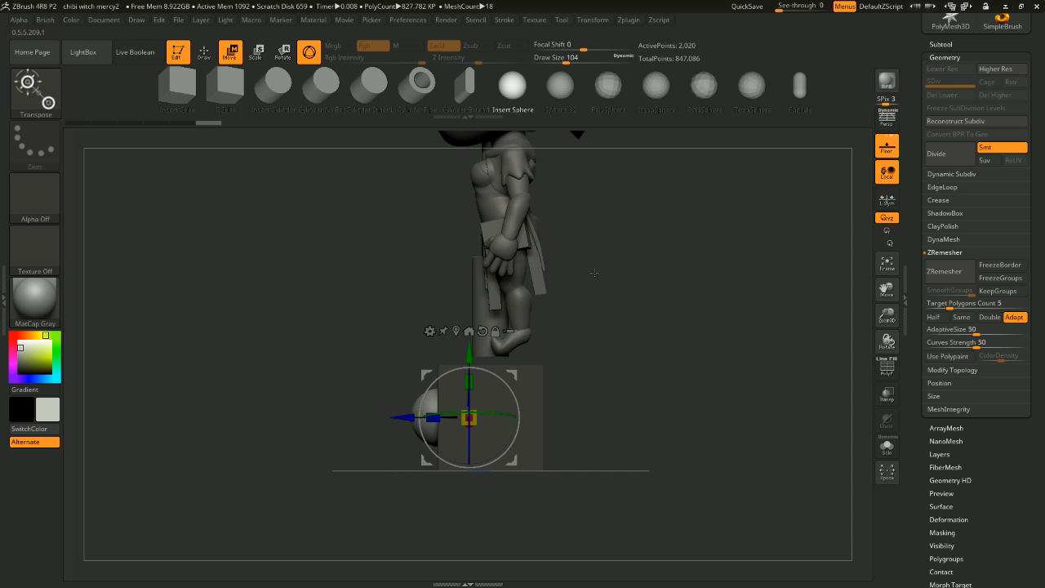
pyautogui.moveTo(595, 272); pyautogui.dragTo(654, 286)
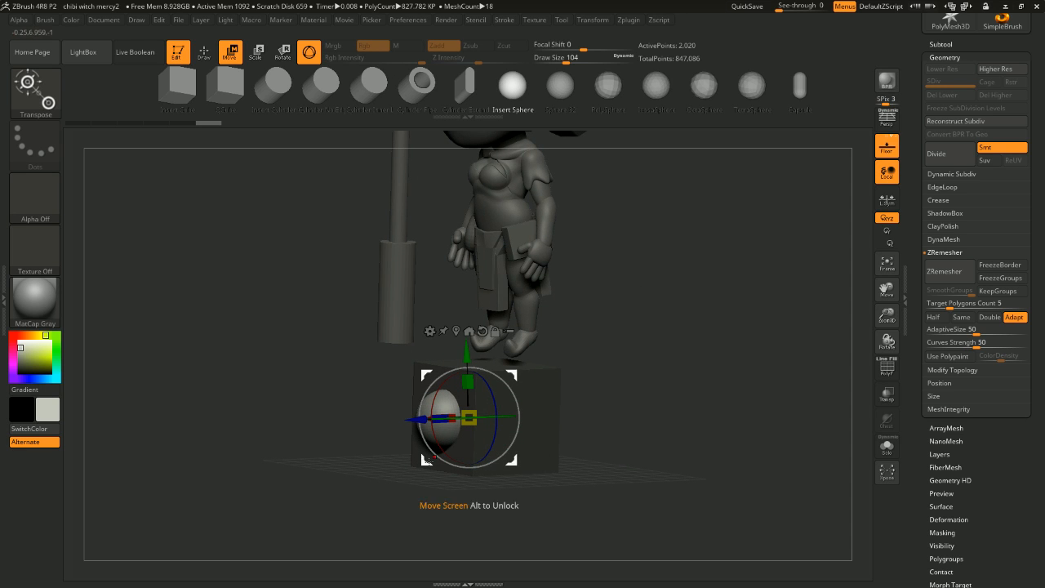
pyautogui.moveTo(574, 299); pyautogui.dragTo(516, 286)
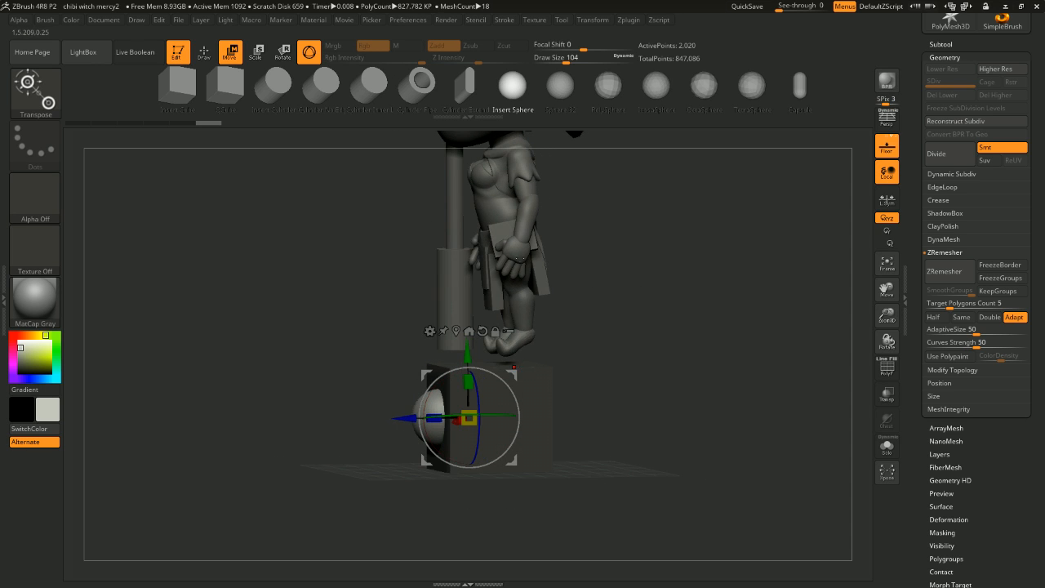
pyautogui.moveTo(569, 327); pyautogui.dragTo(585, 346)
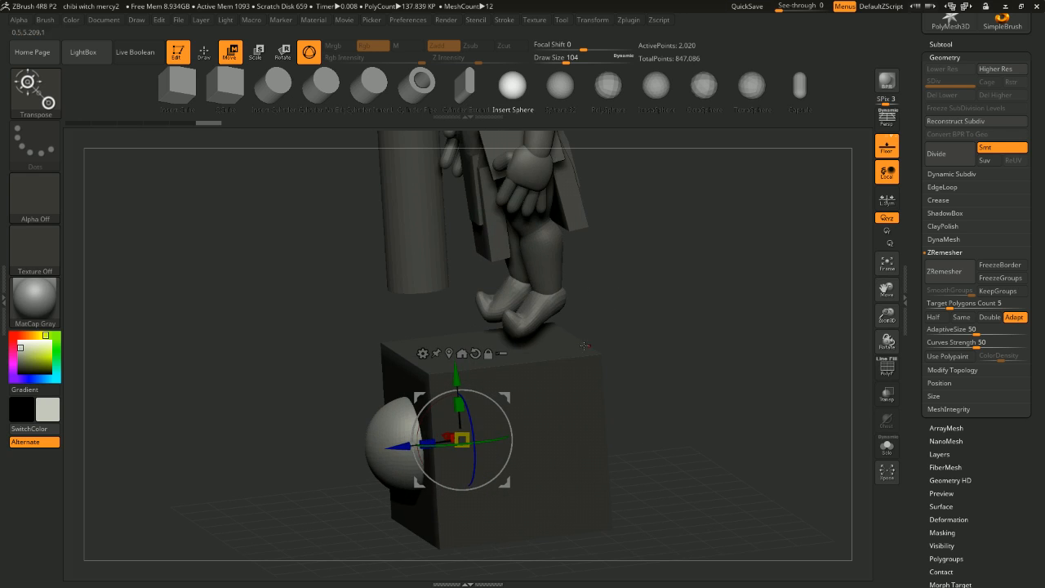
pyautogui.moveTo(586, 296); pyautogui.dragTo(596, 245)
pyautogui.keyDown('alt'); pyautogui.moveTo(620, 179); pyautogui.dragTo(633, 331); pyautogui.keyUp('alt')
pyautogui.keyDown('alt'); pyautogui.moveTo(670, 139); pyautogui.dragTo(670, 489); pyautogui.keyUp('alt')
pyautogui.moveTo(666, 225); pyautogui.dragTo(658, 304)
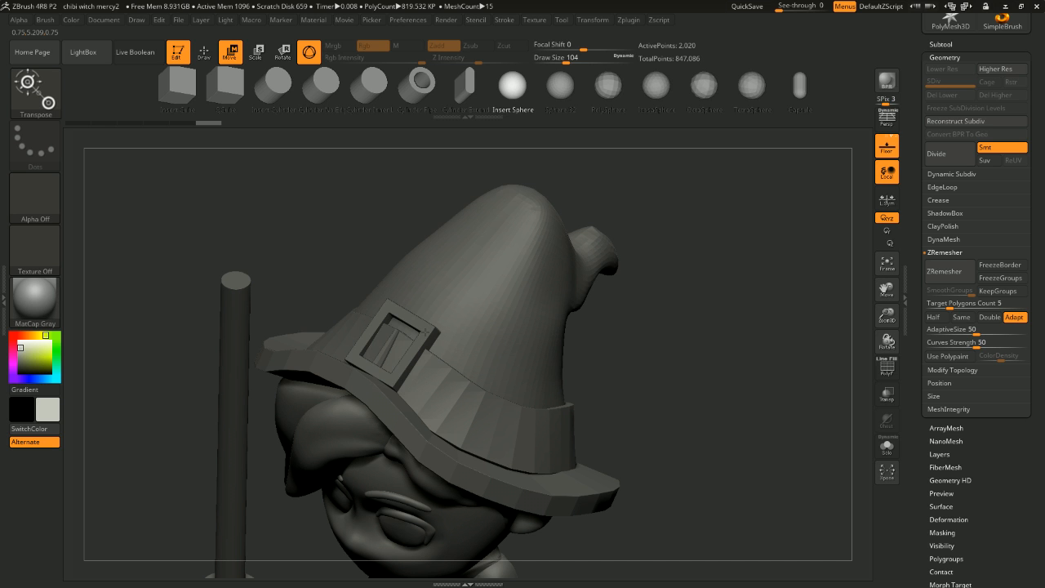
pyautogui.keyDown('alt'); pyautogui.moveTo(628, 378); pyautogui.dragTo(523, 343); pyautogui.keyUp('alt')
pyautogui.moveTo(501, 392); pyautogui.dragTo(542, 352)
pyautogui.keyDown('alt'); pyautogui.moveTo(542, 352); pyautogui.dragTo(585, 274); pyautogui.keyUp('alt')
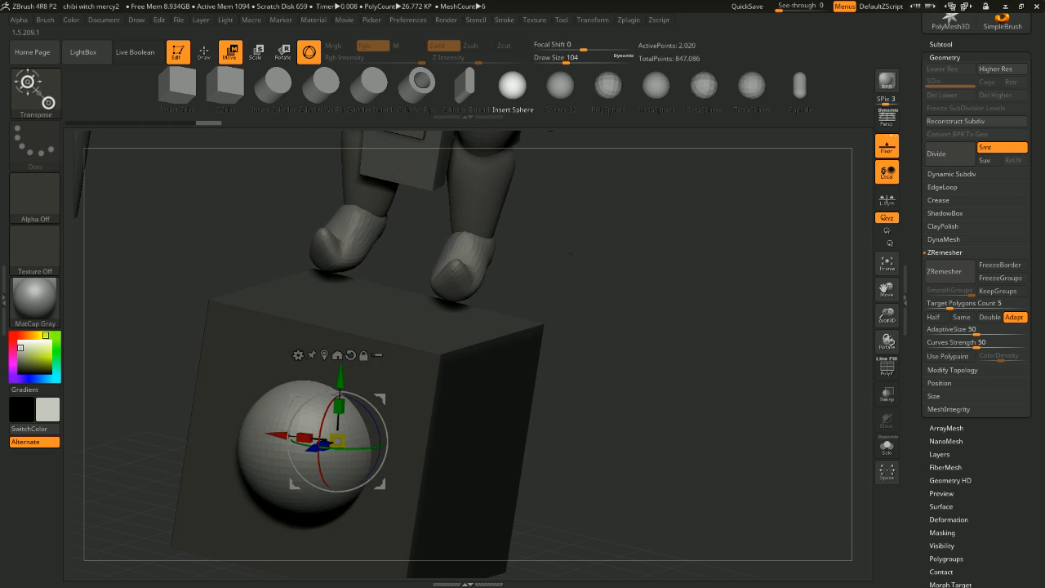
# Step: Inspect the figure in the front view, checking the shoes, pouches and face against the sphere on the cube
pyautogui.moveTo(512, 245); pyautogui.dragTo(459, 249)
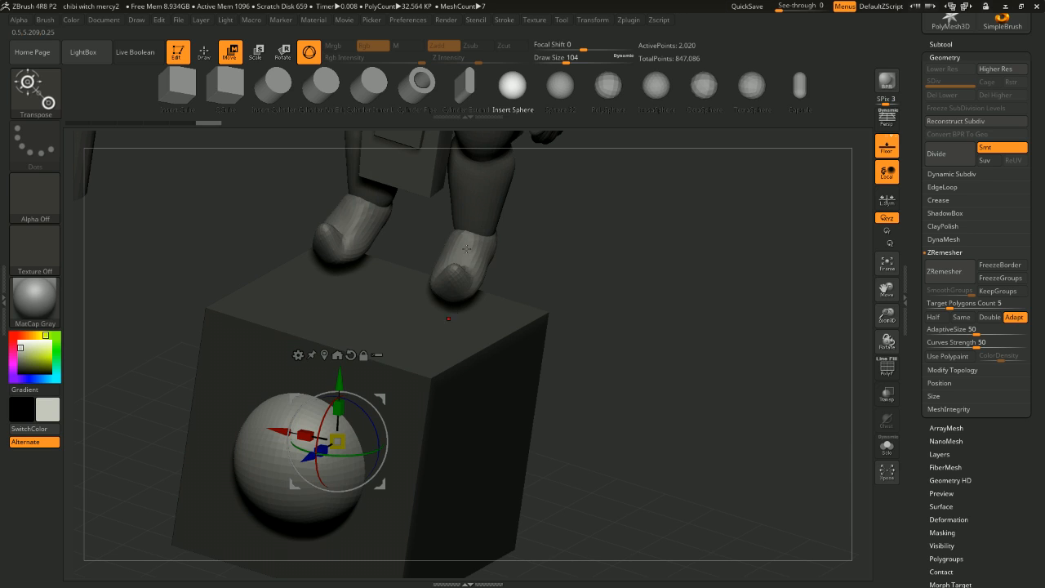
pyautogui.moveTo(547, 239); pyautogui.dragTo(628, 246)
pyautogui.keyDown('alt'); pyautogui.moveTo(563, 220); pyautogui.dragTo(562, 344); pyautogui.keyUp('alt')
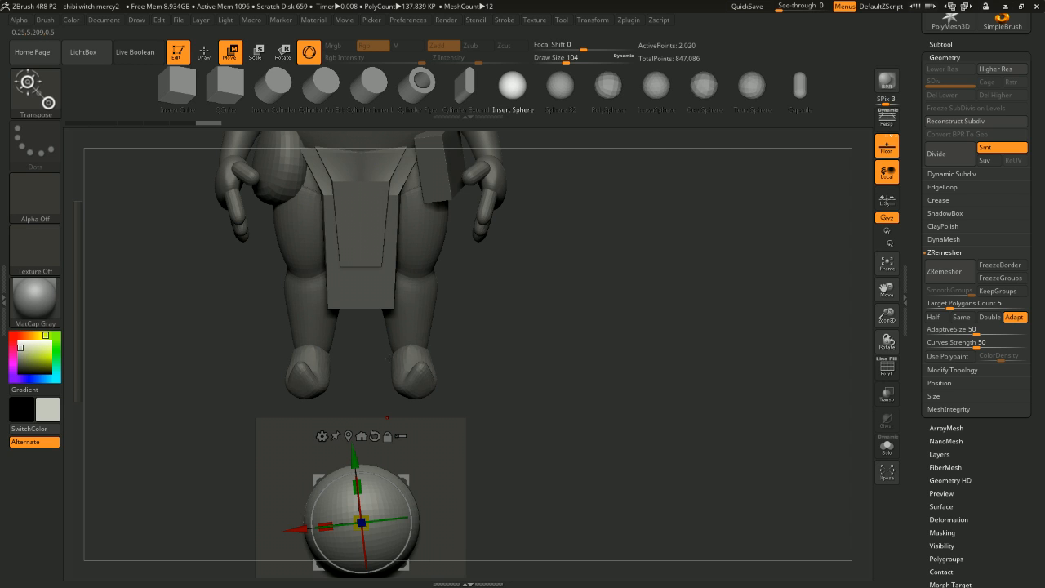
pyautogui.keyDown('alt'); pyautogui.moveTo(545, 334); pyautogui.dragTo(548, 209); pyautogui.keyUp('alt')
pyautogui.keyDown('alt'); pyautogui.moveTo(546, 285); pyautogui.dragTo(584, 194); pyautogui.keyUp('alt')
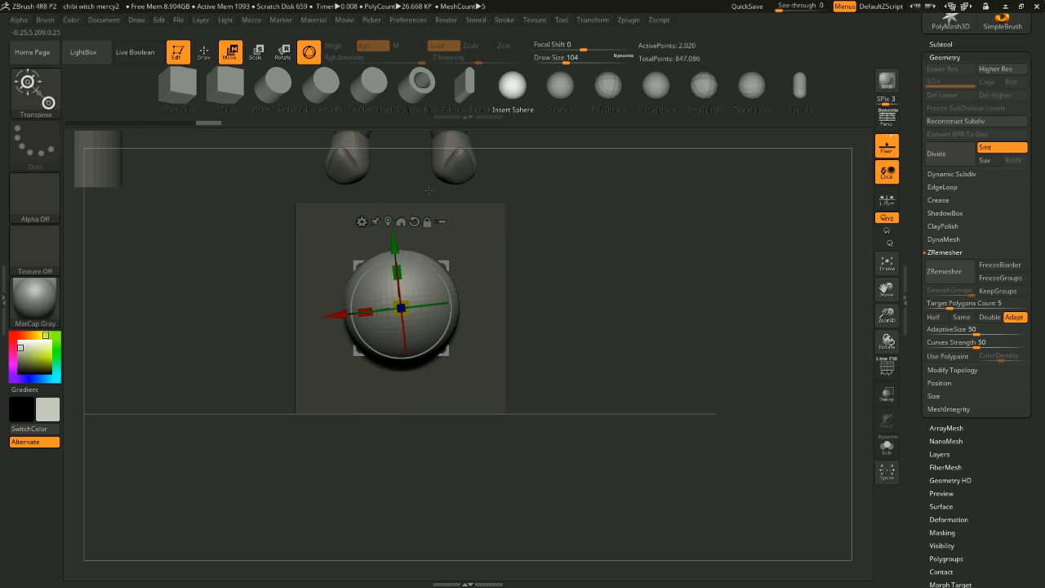
pyautogui.keyDown('alt'); pyautogui.moveTo(651, 147); pyautogui.dragTo(677, 338); pyautogui.keyUp('alt')
pyautogui.keyDown('alt'); pyautogui.moveTo(702, 163); pyautogui.dragTo(694, 404); pyautogui.keyUp('alt')
pyautogui.keyDown('alt'); pyautogui.moveTo(630, 143); pyautogui.dragTo(613, 298); pyautogui.keyUp('alt')
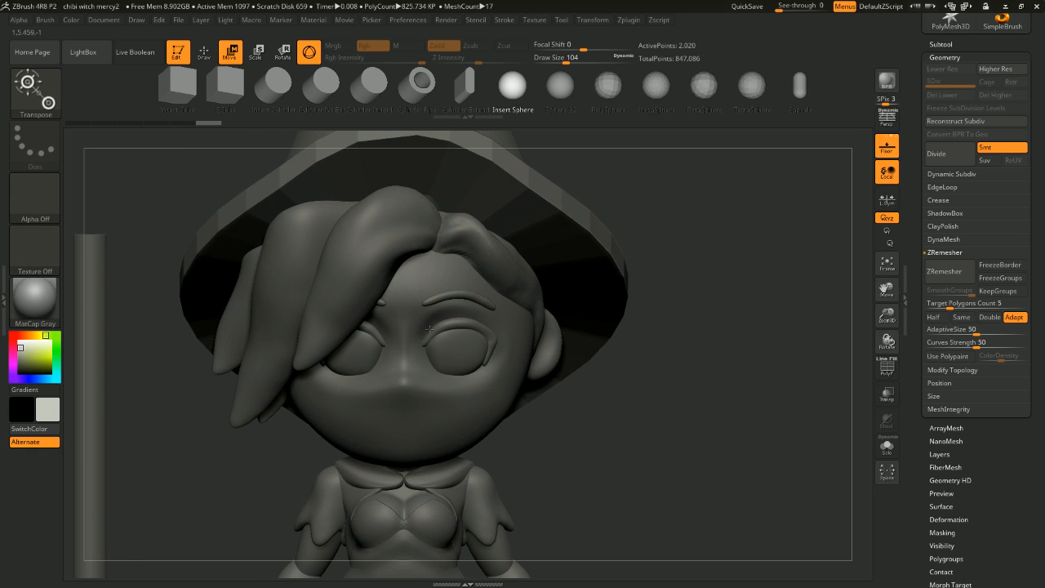
pyautogui.keyDown('alt'); pyautogui.moveTo(656, 399); pyautogui.dragTo(706, 150); pyautogui.keyUp('alt')
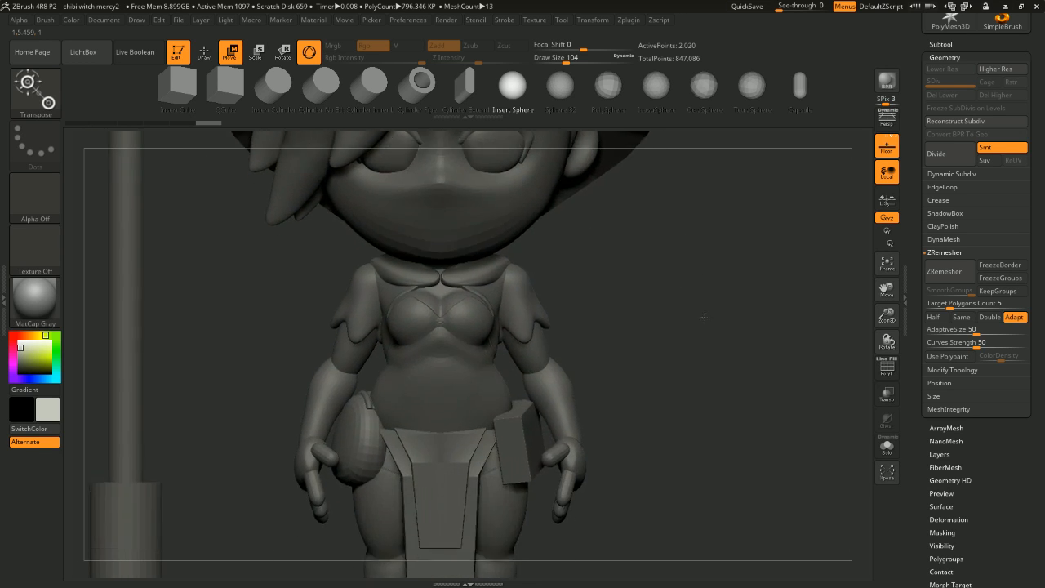
pyautogui.keyDown('alt'); pyautogui.moveTo(750, 494); pyautogui.dragTo(712, 176); pyautogui.keyUp('alt')
pyautogui.keyDown('alt'); pyautogui.moveTo(704, 245); pyautogui.dragTo(708, 267); pyautogui.keyUp('alt')
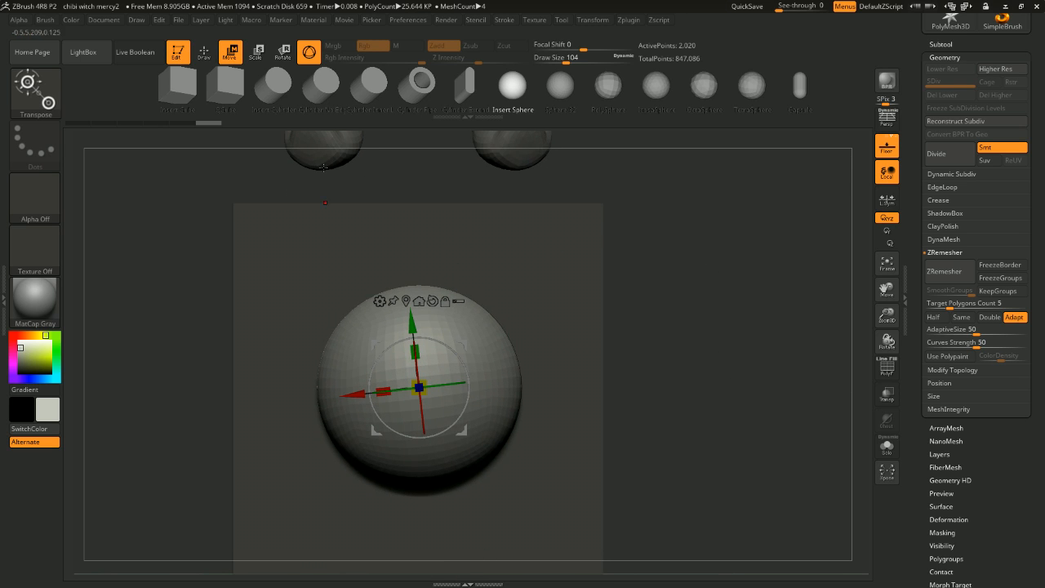
# Step: Switch to the CurveTube brush at draw size 68, try a tube along one side of the sphere and undo it
pyautogui.press('q')
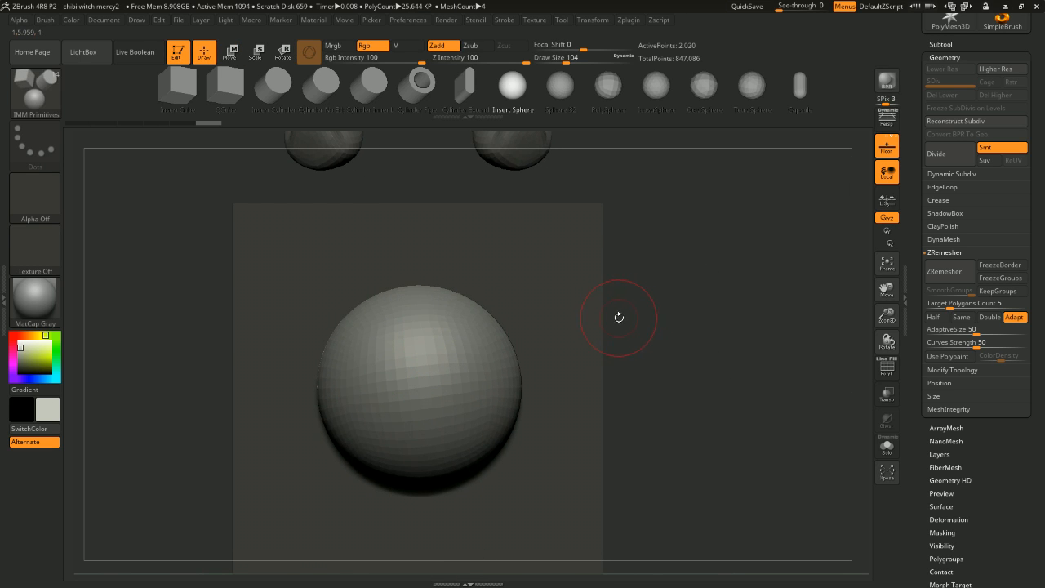
pyautogui.press('b')
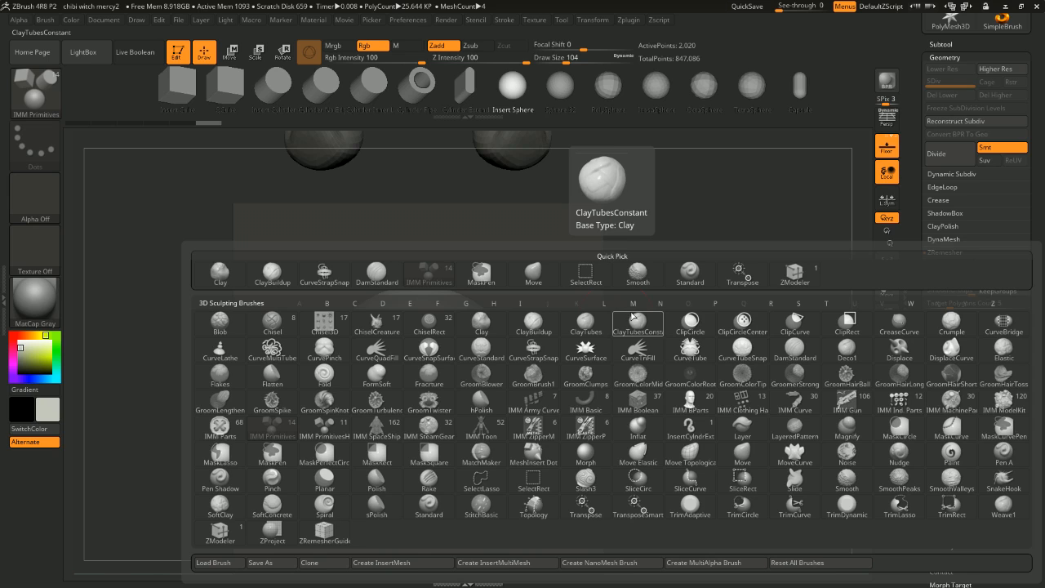
pyautogui.click(691, 347)
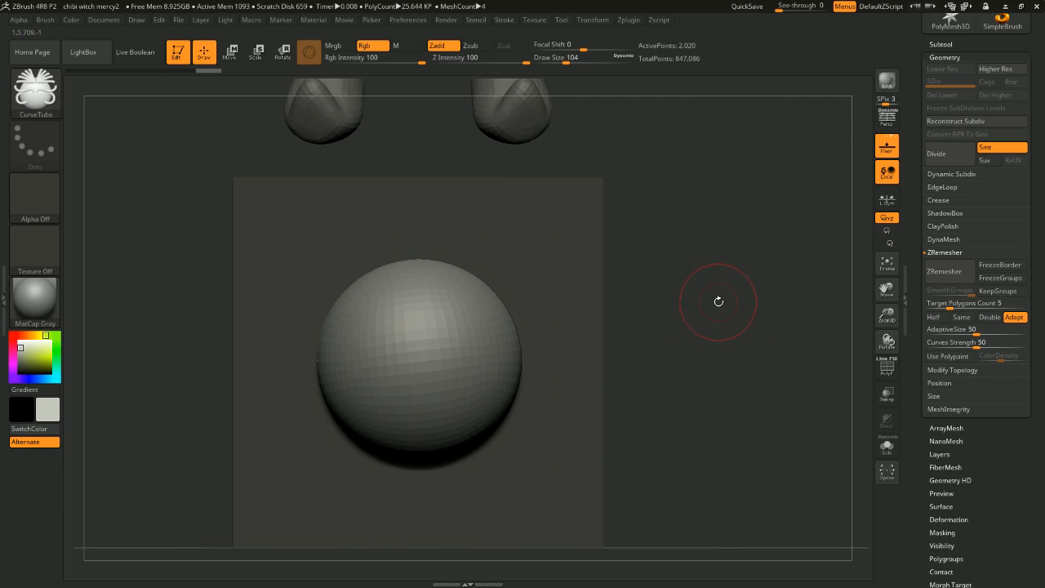
pyautogui.press('space')
pyautogui.click(533, 252)
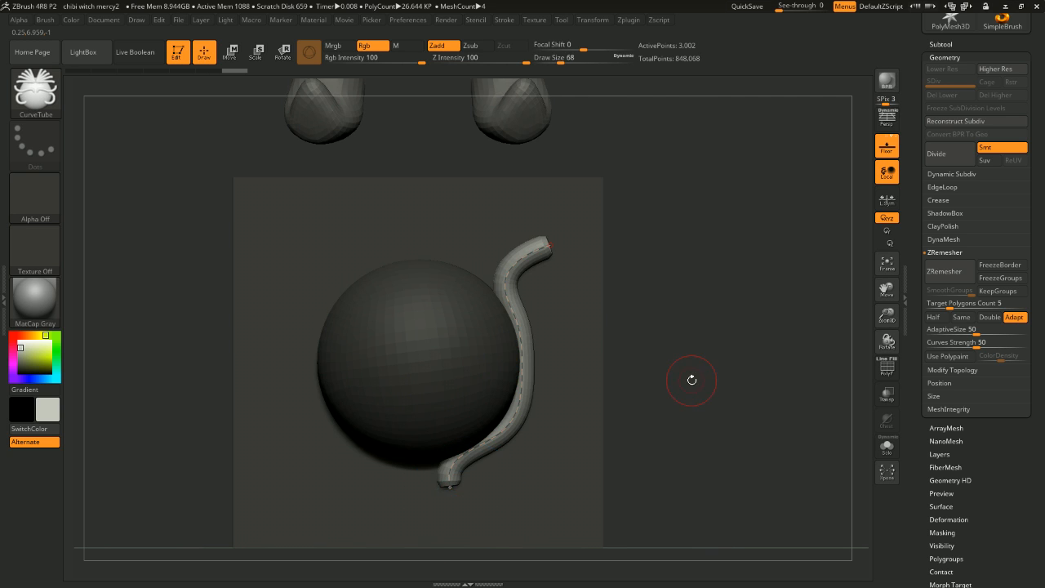
pyautogui.hotkey('ctrl', 'z')
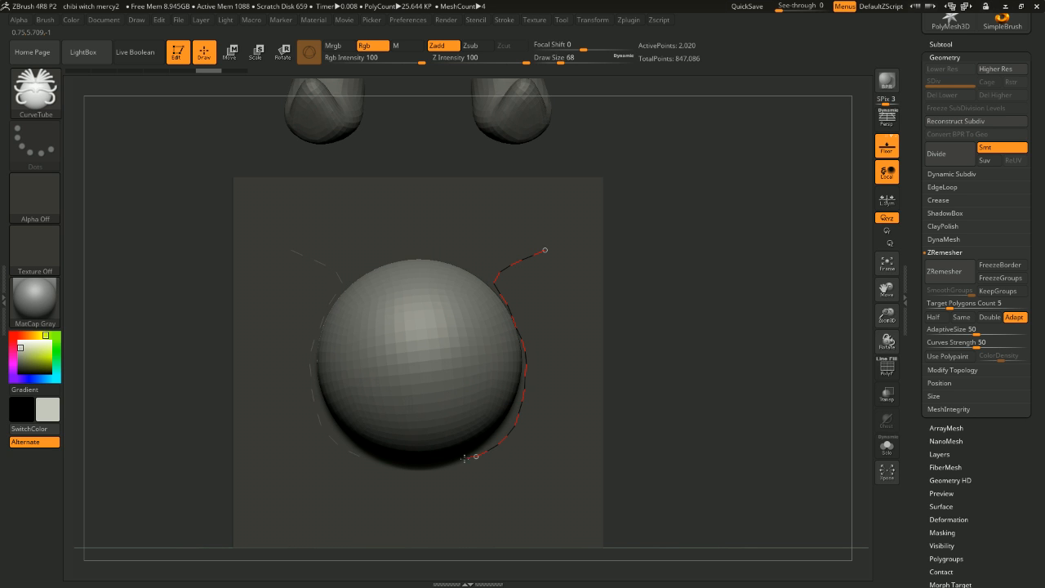
# Step: Draw a symmetrical tube around the sphere's sides and underside with outward-flared upper ends, and thicken it with draw size 149
pyautogui.click(417, 488)
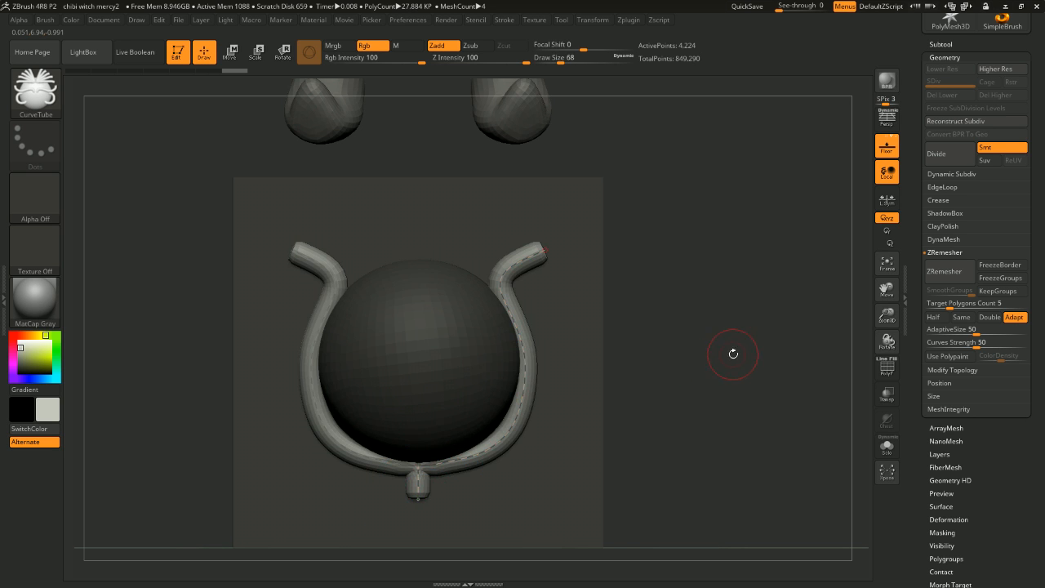
pyautogui.moveTo(733, 350)
pyautogui.mouseDown()
pyautogui.moveTo(762, 335)
pyautogui.moveTo(761, 272)
pyautogui.moveTo(740, 268)
pyautogui.mouseUp()
pyautogui.press('space')
pyautogui.click(526, 288)
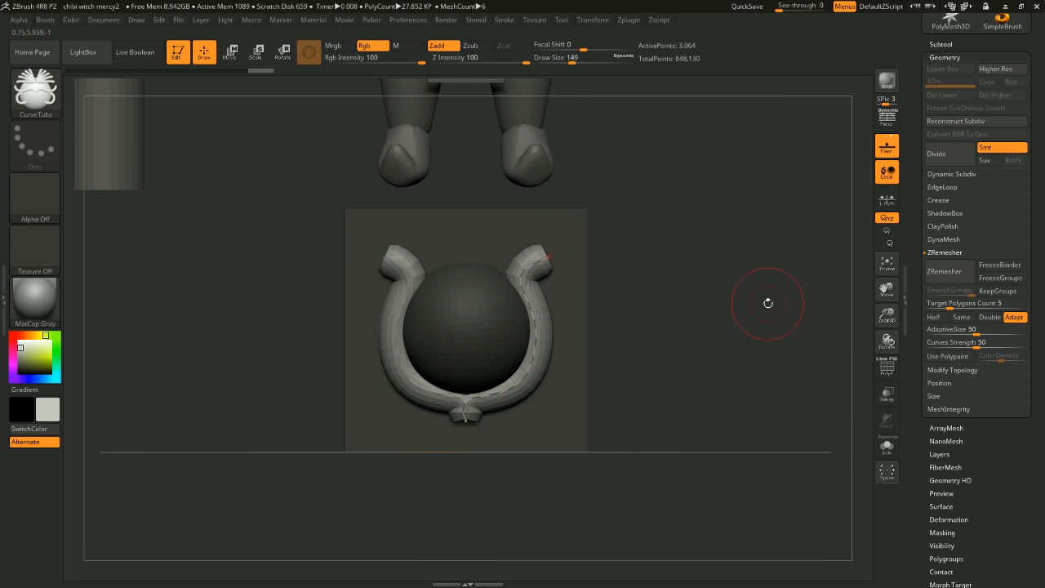
pyautogui.moveTo(783, 306); pyautogui.dragTo(776, 307)
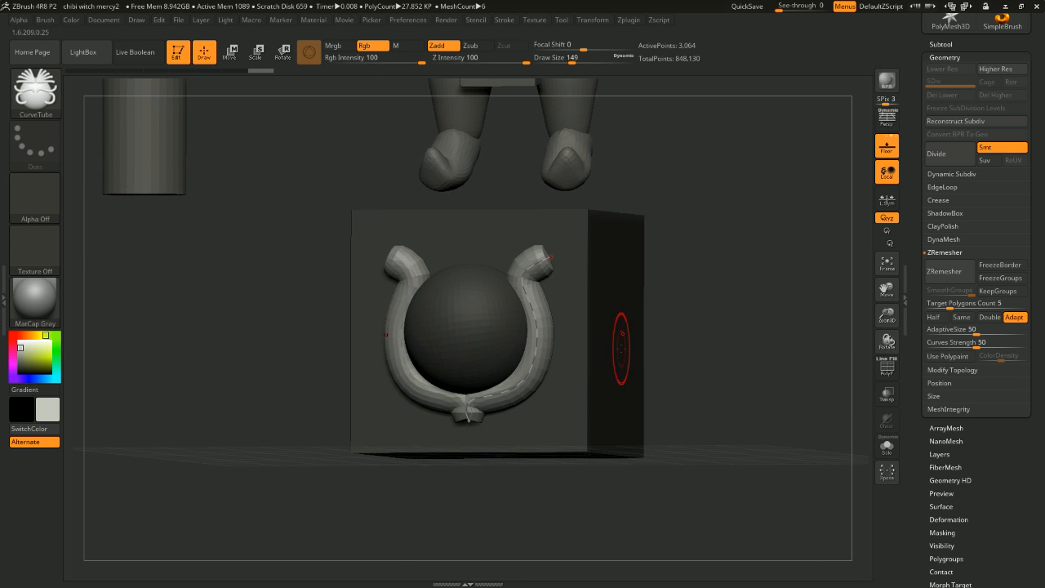
# Step: Undo the tube's thickening, extend its short lower stem downward at draw size 108 and turn perspective off
pyautogui.click(469, 439)
pyautogui.hotkey('ctrl', 'z')
pyautogui.hotkey('ctrl', 'z')
pyautogui.hotkey('ctrl', 'z')
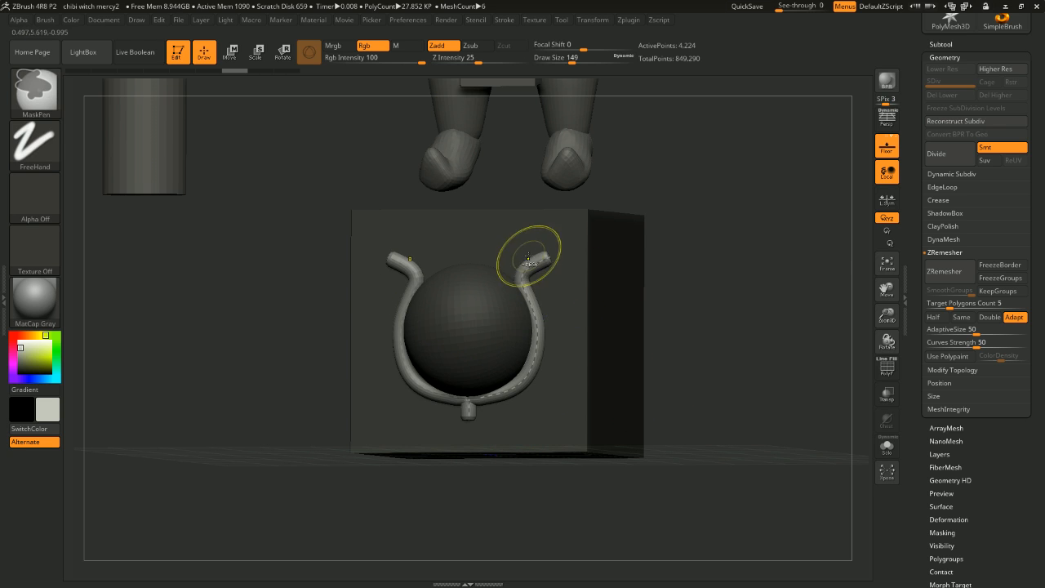
pyautogui.hotkey('ctrl', 'shift', 'z')
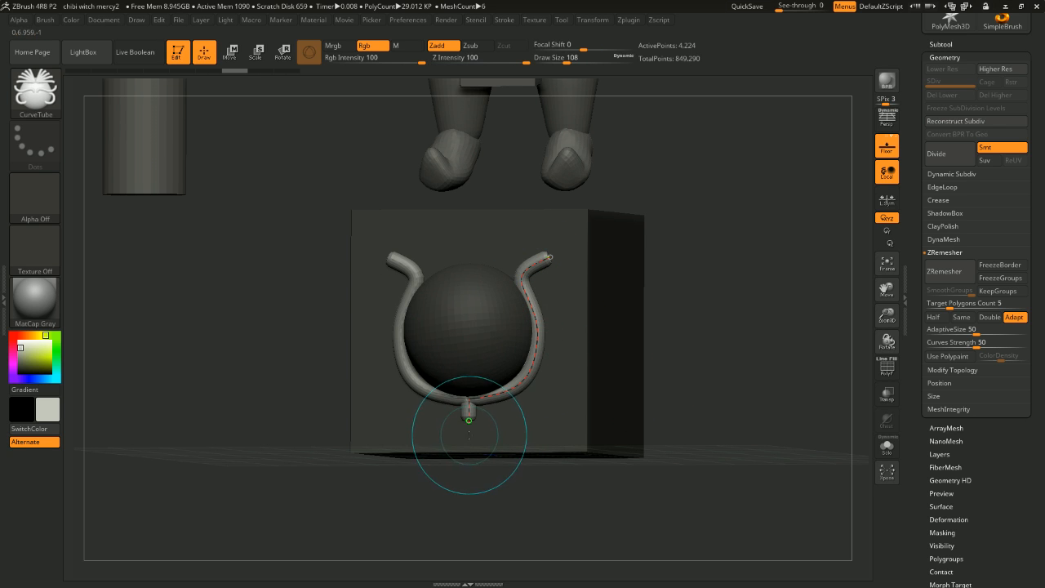
pyautogui.moveTo(469, 437); pyautogui.dragTo(469, 454)
pyautogui.press('p')
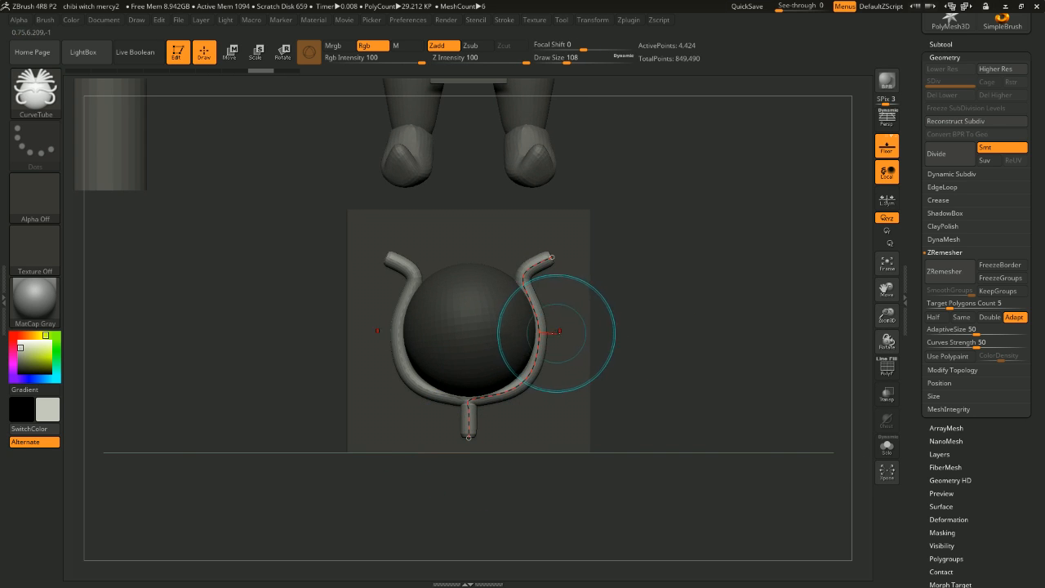
# Step: Thicken the tube around the sphere with draw size 149 and stretch its flared upper ends further outward
pyautogui.click(549, 327)
pyautogui.keyDown('alt'); pyautogui.moveTo(762, 326); pyautogui.dragTo(760, 305); pyautogui.keyUp('alt')
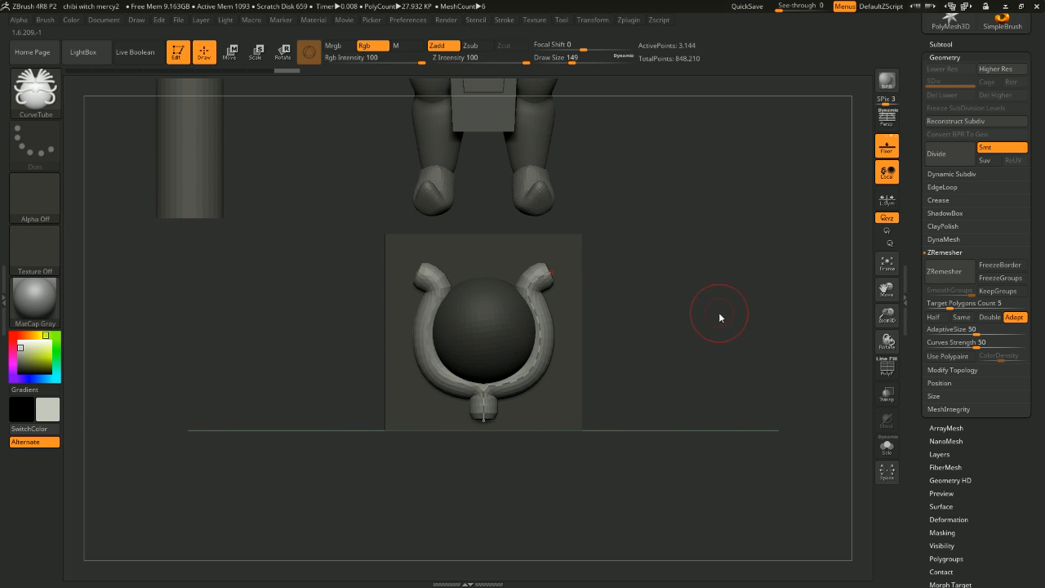
pyautogui.moveTo(563, 268); pyautogui.dragTo(578, 263)
pyautogui.hotkey('ctrl', 'shift', 'z')
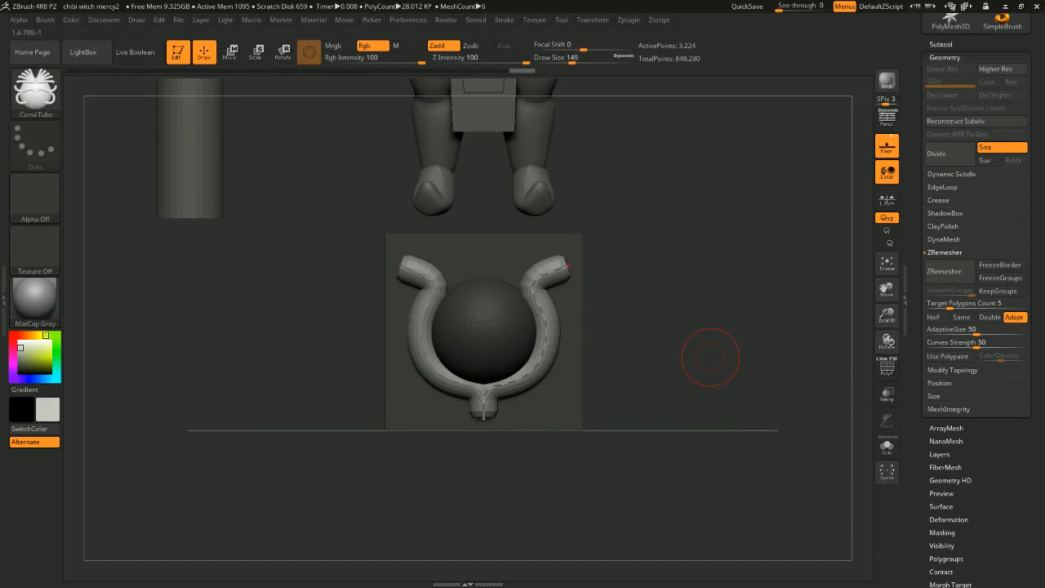
# Step: Examine the tube ornament on the cube together with the figure's legs and outfit from the front and at an angle
pyautogui.moveTo(673, 363)
pyautogui.mouseDown()
pyautogui.moveTo(704, 360)
pyautogui.moveTo(691, 333)
pyautogui.moveTo(724, 338)
pyautogui.moveTo(743, 387)
pyautogui.mouseUp()
pyautogui.keyDown('alt'); pyautogui.moveTo(748, 206); pyautogui.dragTo(707, 280); pyautogui.keyUp('alt')
pyautogui.keyDown('alt'); pyautogui.moveTo(510, 214); pyautogui.dragTo(521, 291); pyautogui.keyUp('alt')
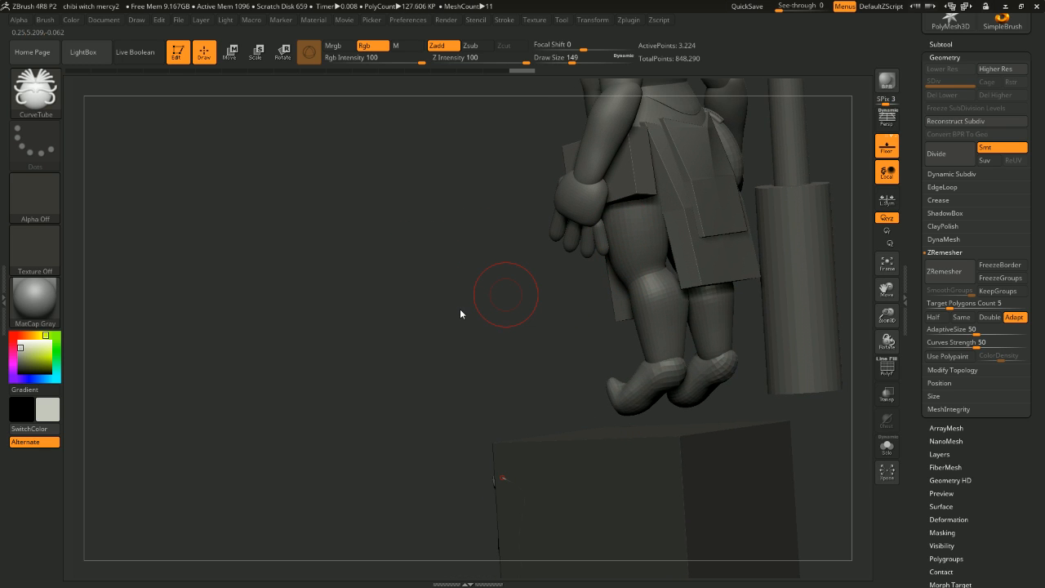
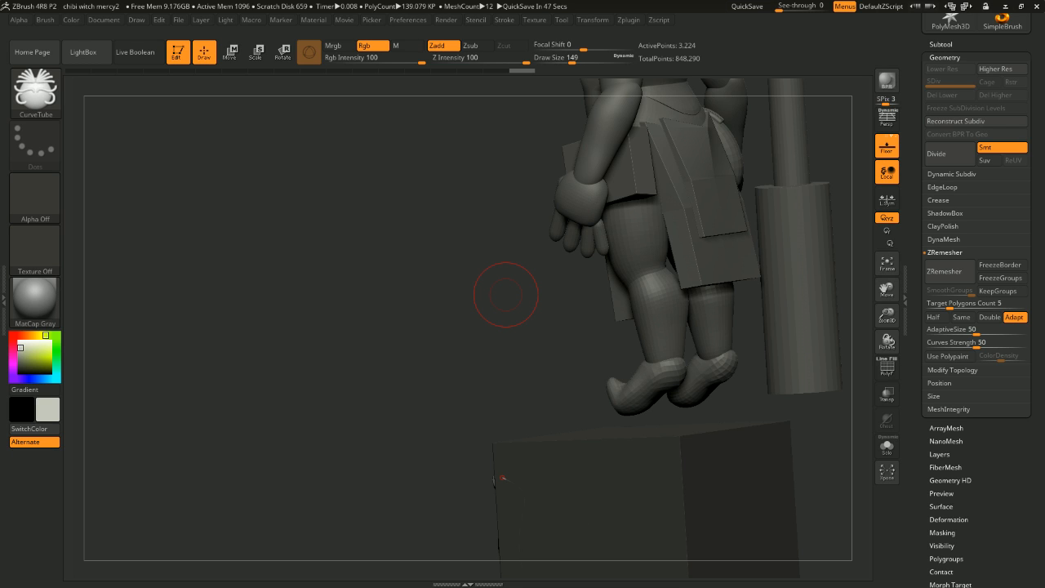
pyautogui.moveTo(564, 310); pyautogui.dragTo(642, 268)
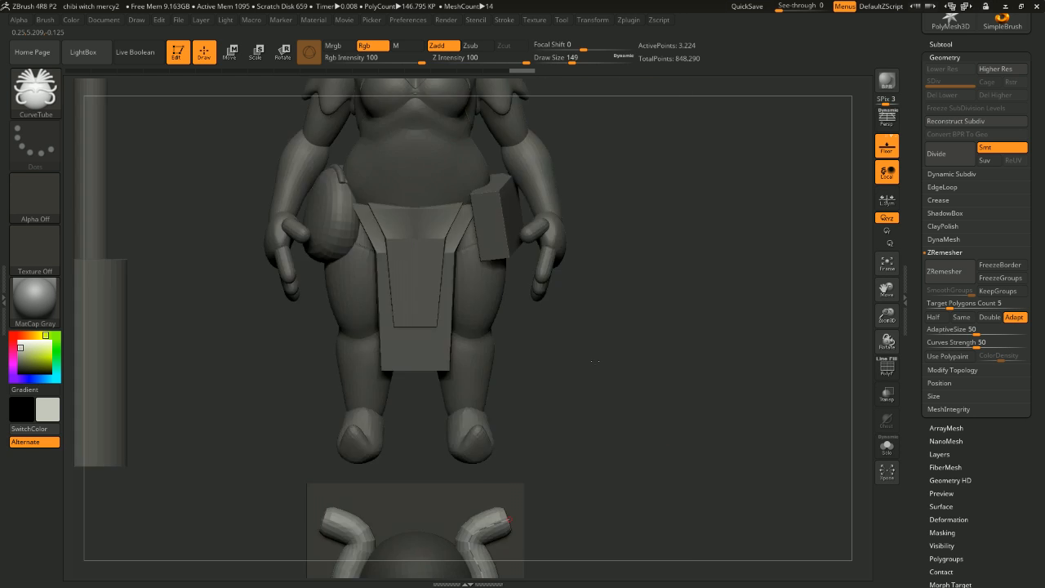
pyautogui.moveTo(800, 343); pyautogui.dragTo(755, 327)
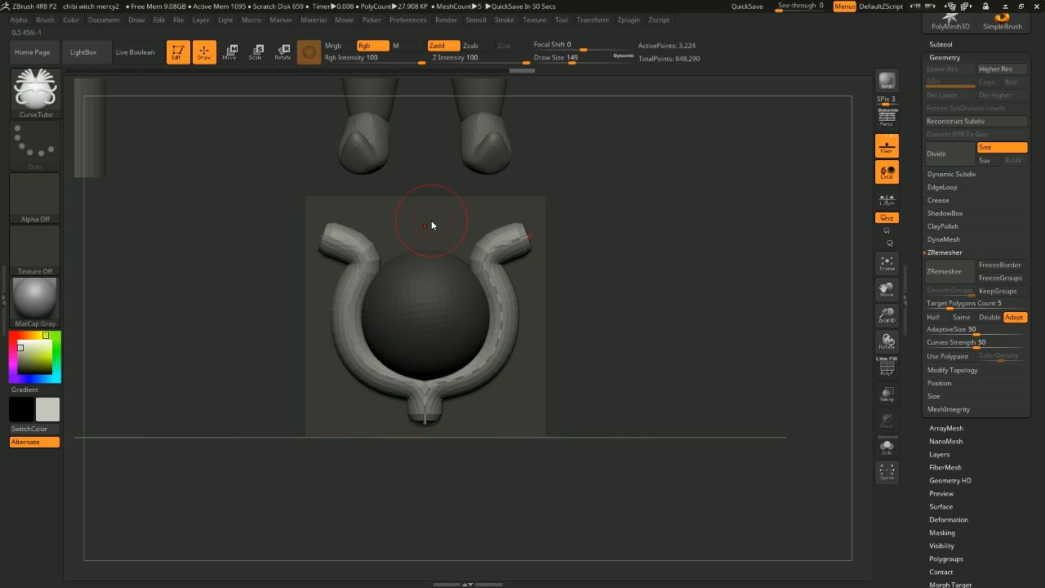
pyautogui.click(525, 409)
pyautogui.moveTo(654, 382); pyautogui.dragTo(695, 326)
pyautogui.keyDown('alt'); pyautogui.moveTo(694, 278); pyautogui.dragTo(714, 316); pyautogui.keyUp('alt')
pyautogui.keyDown('alt'); pyautogui.moveTo(731, 253); pyautogui.dragTo(739, 314); pyautogui.keyUp('alt')
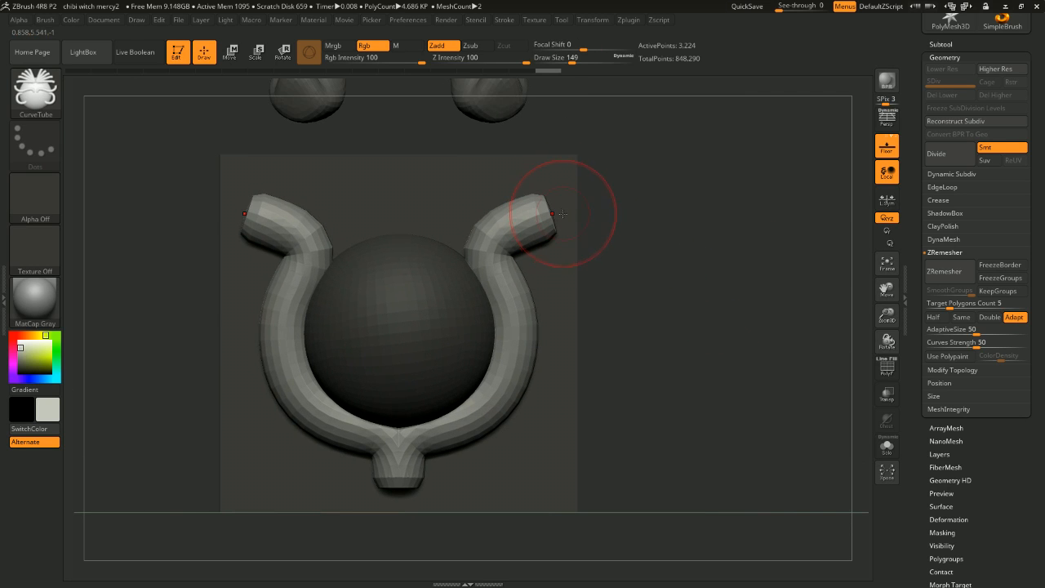
pyautogui.moveTo(637, 213)
pyautogui.mouseDown()
pyautogui.moveTo(551, 205)
pyautogui.moveTo(572, 210)
pyautogui.mouseUp()
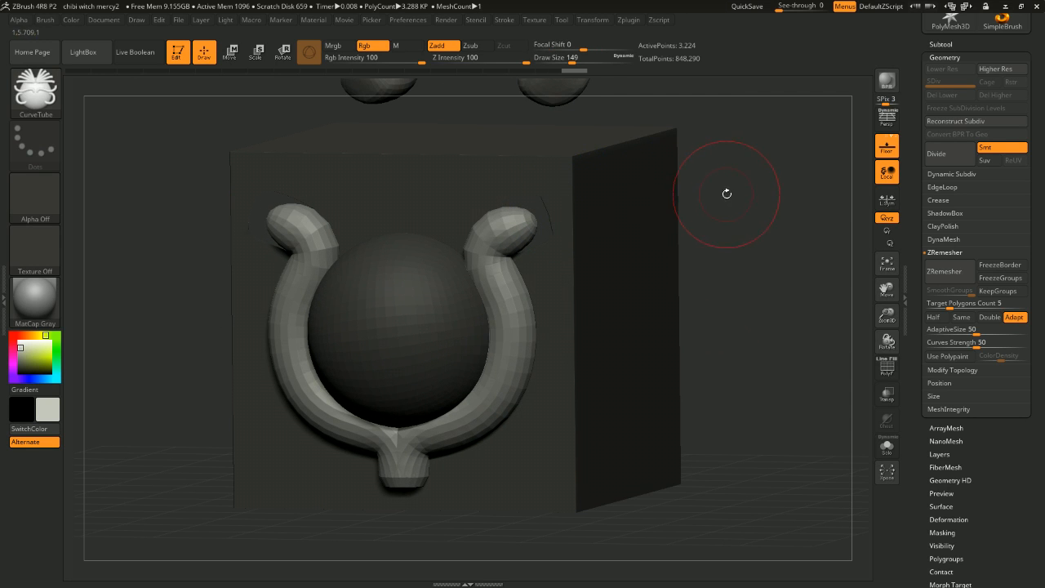
# Step: Switch to the Move brush at draw size 94 and pull the tube's two upper ends into tapered horn tips
pyautogui.press('space')
pyautogui.press('b')
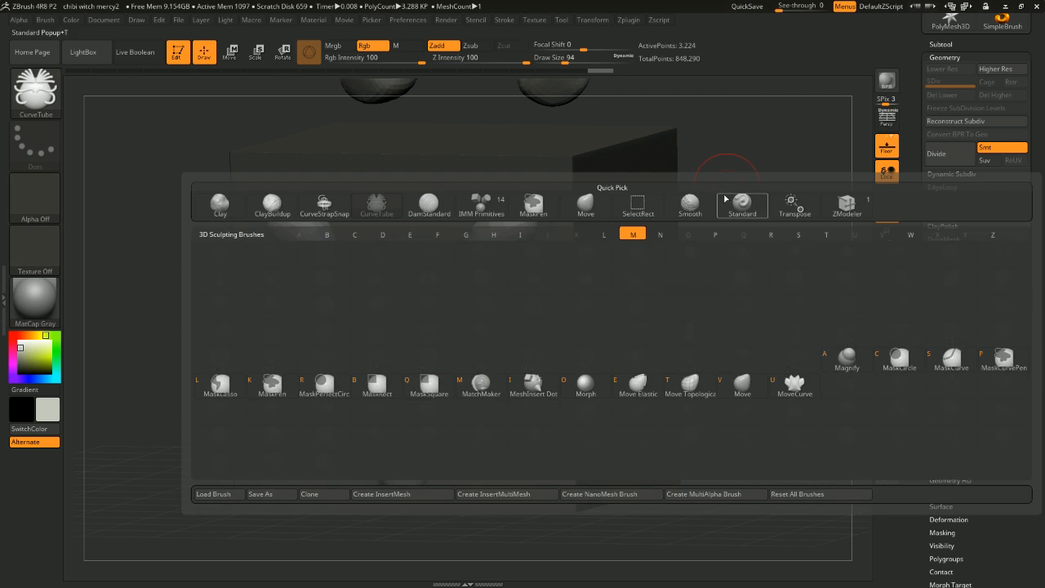
pyautogui.press('v')
pyautogui.keyDown('shift'); pyautogui.moveTo(725, 196); pyautogui.dragTo(716, 187); pyautogui.keyUp('shift')
pyautogui.moveTo(531, 222)
pyautogui.mouseDown()
pyautogui.moveTo(563, 201)
pyautogui.moveTo(515, 202)
pyautogui.moveTo(528, 227)
pyautogui.mouseUp()
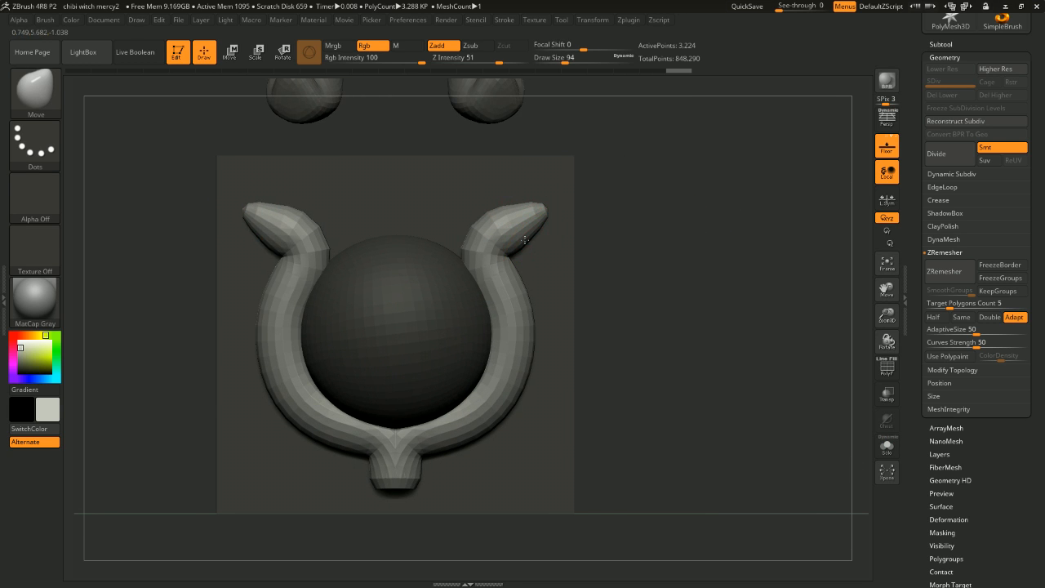
# Step: Smooth the tube's lower stem and pull it down into a point reaching the cube's base
pyautogui.moveTo(684, 315)
pyautogui.keyDown('alt'); pyautogui.mouseDown()
pyautogui.moveTo(689, 308)
pyautogui.moveTo(443, 275)
pyautogui.mouseUp(); pyautogui.keyUp('alt')
pyautogui.keyDown('shift'); pyautogui.moveTo(596, 286); pyautogui.dragTo(572, 290); pyautogui.keyUp('shift')
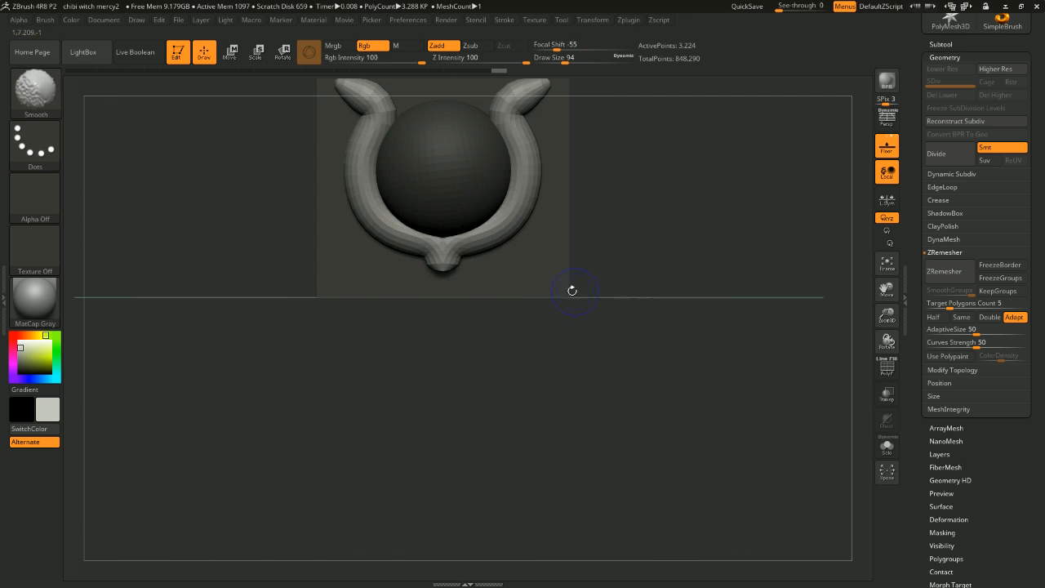
pyautogui.moveTo(444, 275); pyautogui.dragTo(444, 285)
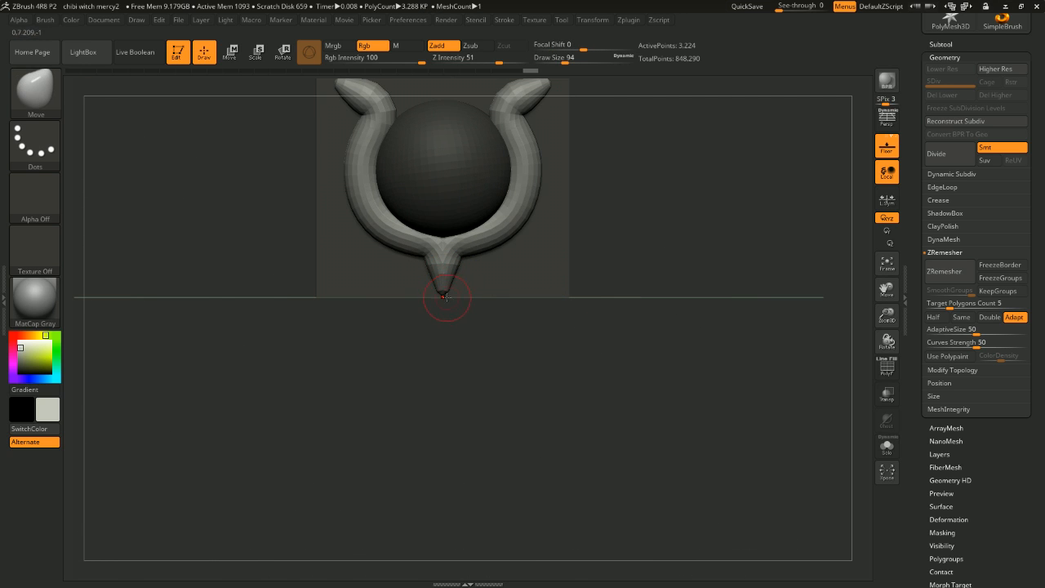
pyautogui.moveTo(636, 274); pyautogui.dragTo(752, 310)
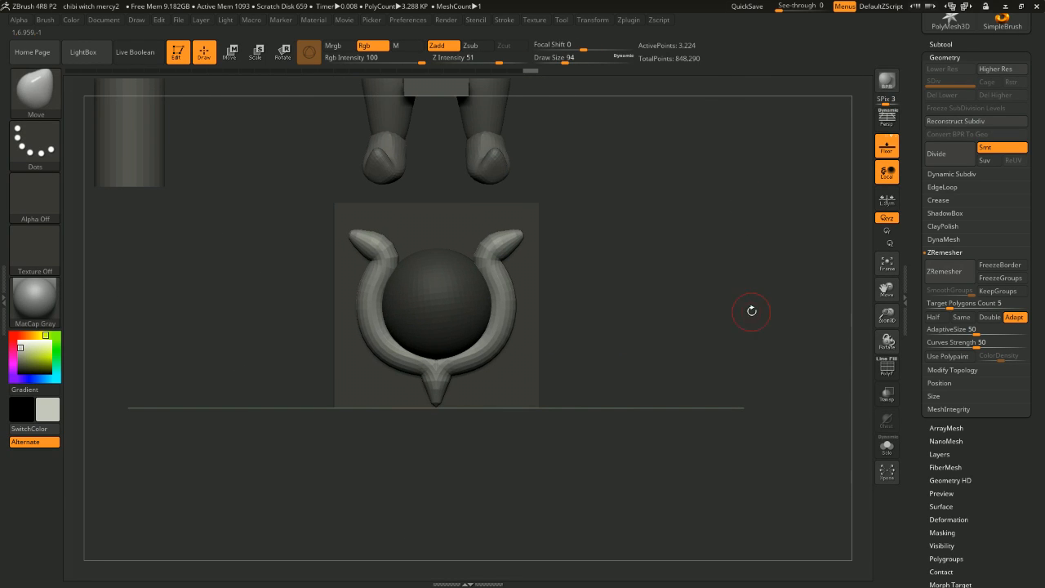
# Step: Clear the mask from the cube and sphere and try to subdivide the combined mesh
pyautogui.moveTo(674, 259); pyautogui.dragTo(735, 343)
pyautogui.moveTo(735, 343); pyautogui.dragTo(773, 332)
pyautogui.keyDown('ctrl'); pyautogui.click(756, 315); pyautogui.keyUp('ctrl')
pyautogui.keyDown('alt'); pyautogui.moveTo(770, 295); pyautogui.dragTo(788, 327); pyautogui.keyUp('alt')
pyautogui.click(949, 155)
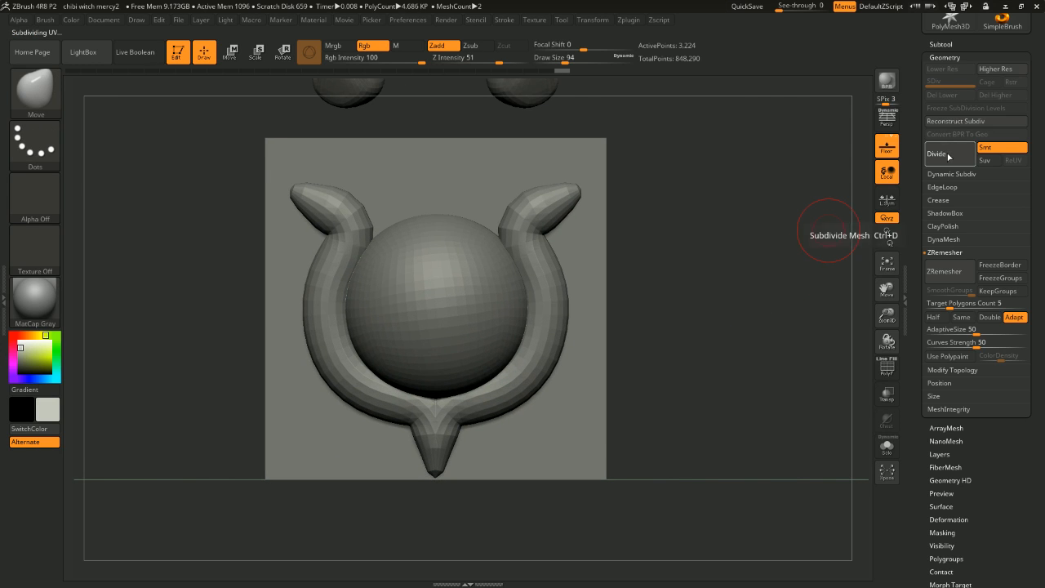
pyautogui.hotkey('shift', 'd')
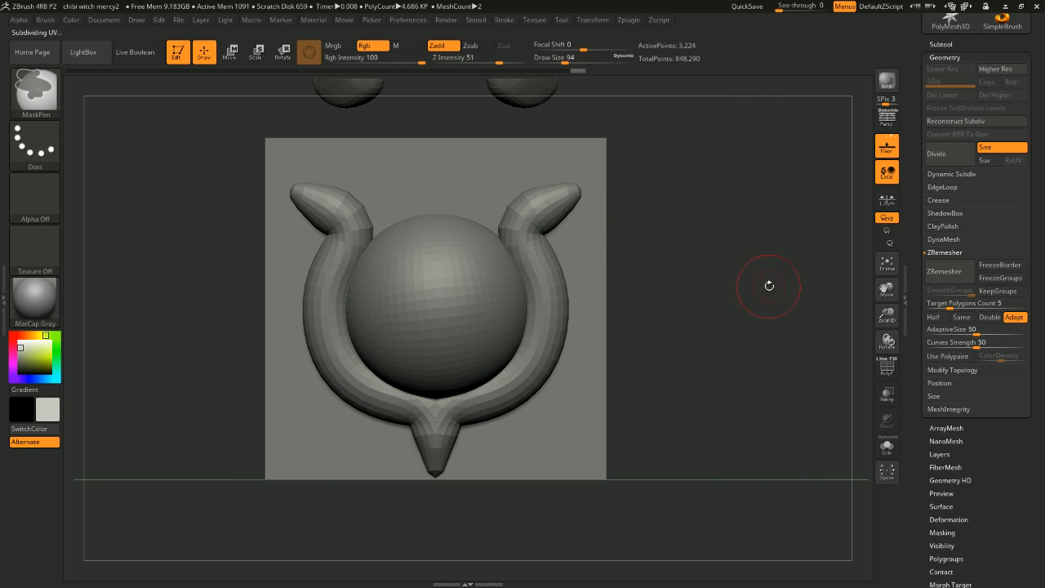
# Step: Hide the cube, open the subtool list and view the sphere and tube ornament from the side
pyautogui.keyDown('ctrl'); pyautogui.keyDown('shift'); pyautogui.click(588, 371); pyautogui.keyUp('shift'); pyautogui.keyUp('ctrl')
pyautogui.keyDown('ctrl'); pyautogui.keyDown('shift'); pyautogui.click(585, 380); pyautogui.keyUp('shift'); pyautogui.keyUp('ctrl')
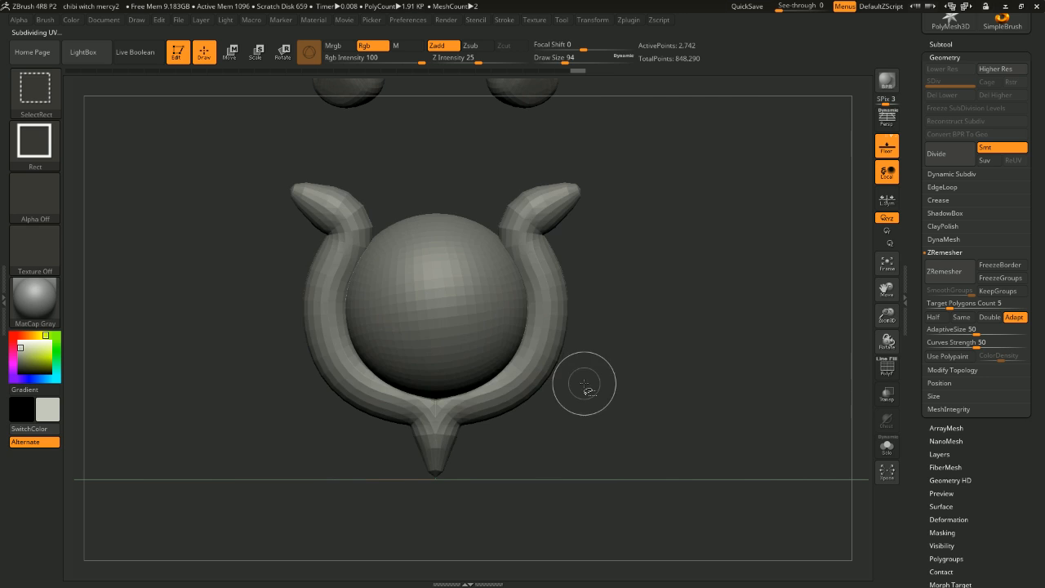
pyautogui.moveTo(703, 350); pyautogui.dragTo(804, 318)
pyautogui.keyDown('shift'); pyautogui.moveTo(539, 390); pyautogui.dragTo(722, 285); pyautogui.keyUp('shift')
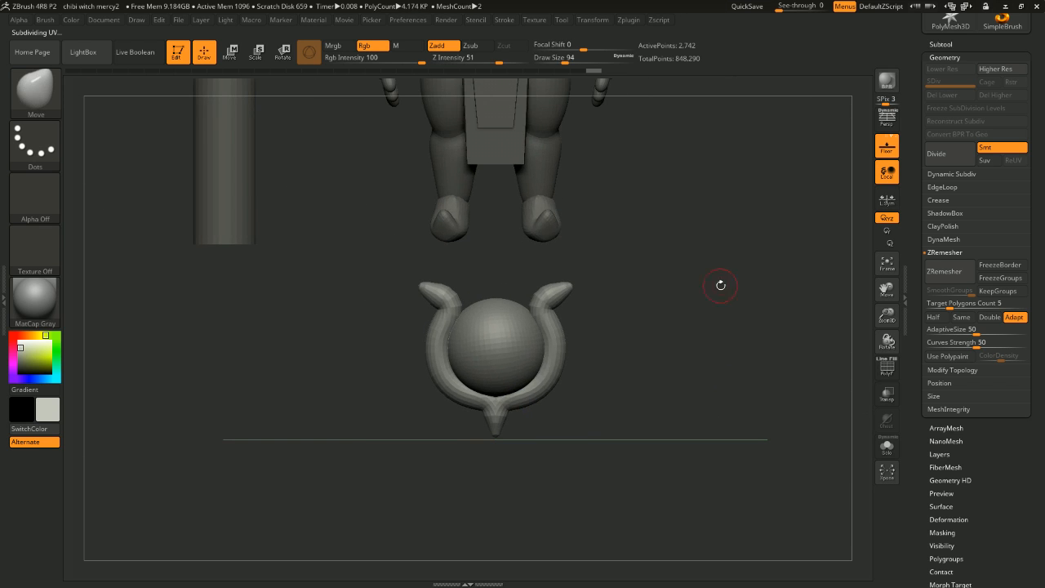
pyautogui.moveTo(924, 163); pyautogui.dragTo(924, 316)
pyautogui.click(944, 196)
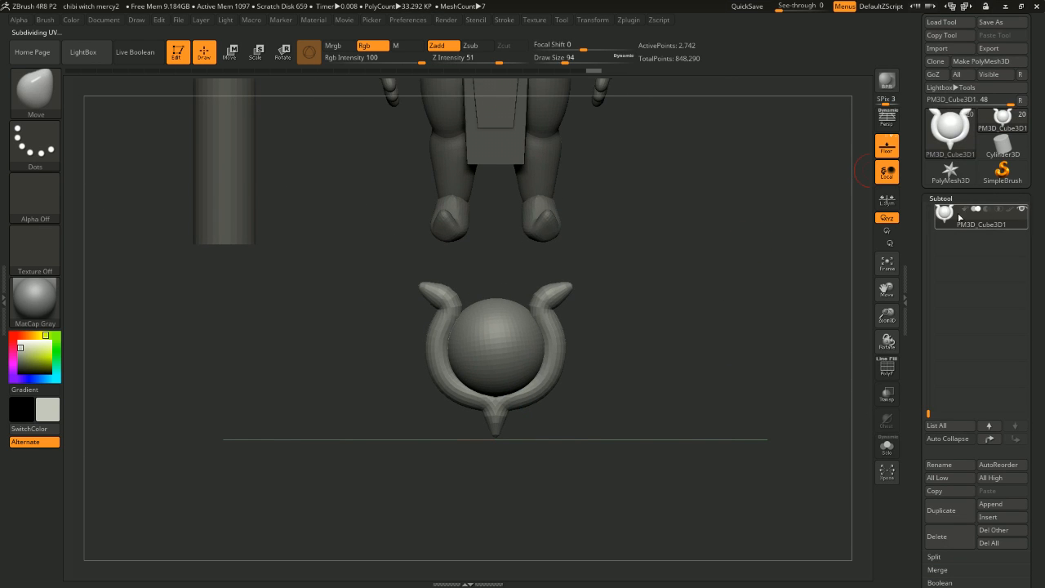
pyautogui.moveTo(678, 241); pyautogui.dragTo(683, 294)
pyautogui.moveTo(613, 315); pyautogui.dragTo(663, 313)
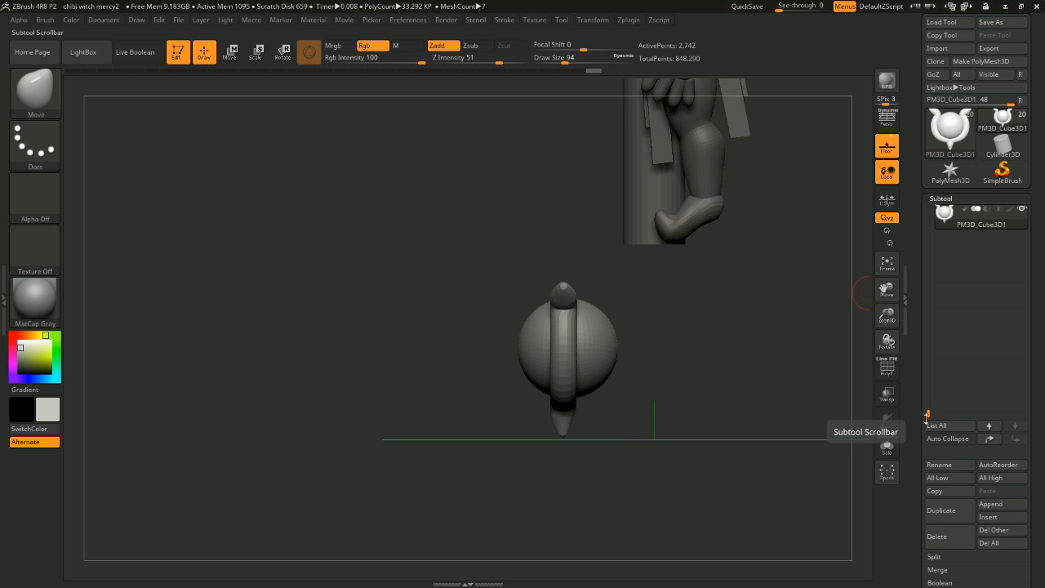
pyautogui.moveTo(707, 319)
pyautogui.mouseDown()
pyautogui.moveTo(760, 320)
pyautogui.moveTo(742, 349)
pyautogui.moveTo(748, 337)
pyautogui.mouseUp()
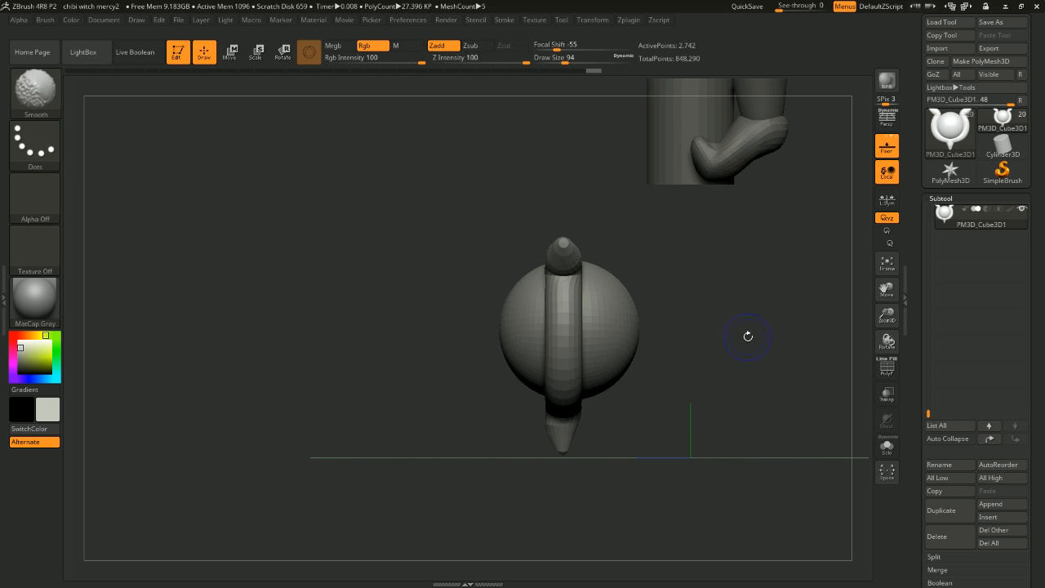
# Step: Isolate and mask the tube and the cube in turn, and show the whole mesh with only the sphere unmasked
pyautogui.keyDown('ctrl'); pyautogui.keyDown('alt'); pyautogui.keyDown('shift'); pyautogui.click(618, 335); pyautogui.keyUp('shift'); pyautogui.keyUp('alt'); pyautogui.keyUp('ctrl')
pyautogui.keyDown('ctrl'); pyautogui.click(695, 359); pyautogui.keyUp('ctrl')
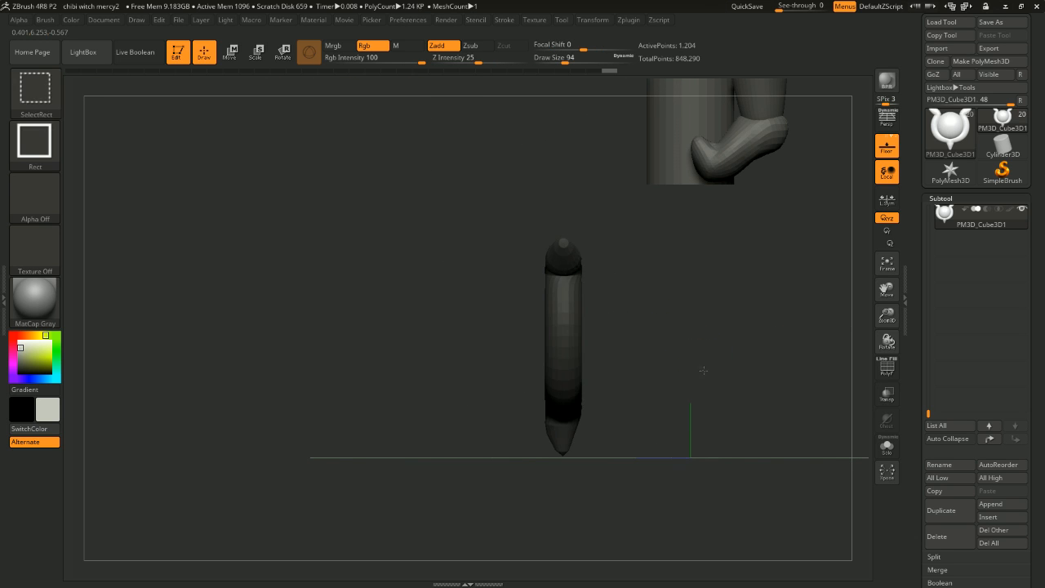
pyautogui.keyDown('ctrl'); pyautogui.keyDown('shift'); pyautogui.click(703, 370); pyautogui.keyUp('shift'); pyautogui.keyUp('ctrl')
pyautogui.keyDown('ctrl'); pyautogui.keyDown('shift'); pyautogui.click(709, 357); pyautogui.keyUp('shift'); pyautogui.keyUp('ctrl')
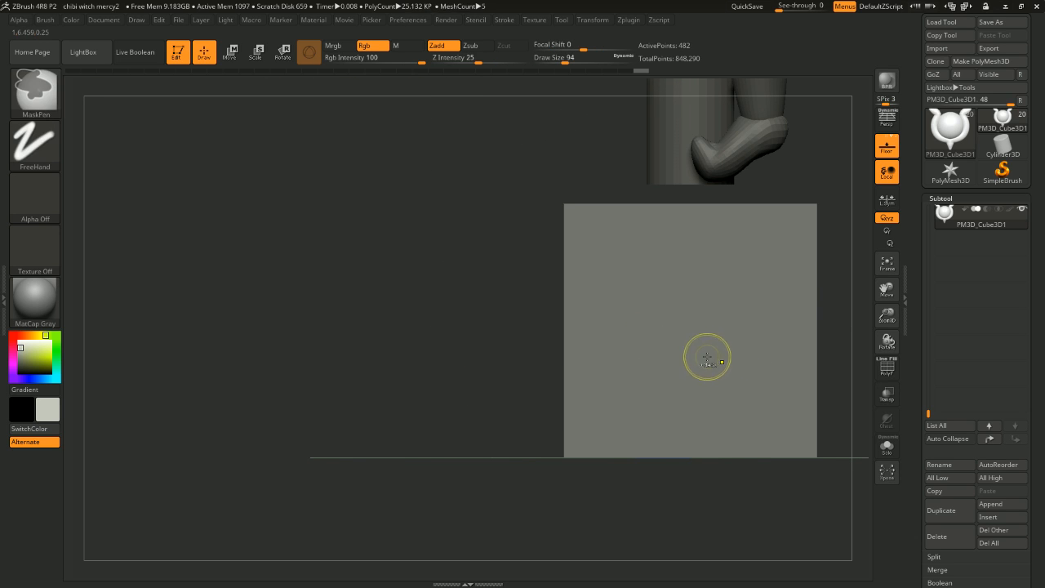
pyautogui.keyDown('ctrl'); pyautogui.click(465, 433); pyautogui.keyUp('ctrl')
pyautogui.keyDown('ctrl'); pyautogui.keyDown('shift'); pyautogui.click(445, 437); pyautogui.keyUp('shift'); pyautogui.keyUp('ctrl')
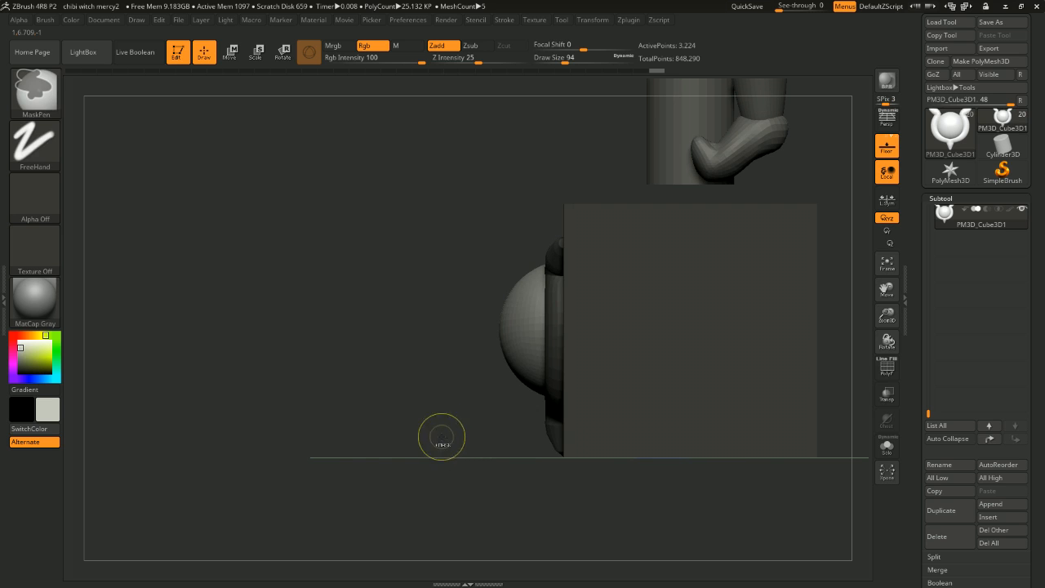
# Step: Move the unmasked sphere slightly outward from the cube's front face and invert the mask
pyautogui.click(232, 54)
pyautogui.moveTo(585, 358); pyautogui.dragTo(575, 358)
pyautogui.moveTo(694, 285)
pyautogui.keyDown('shift'); pyautogui.mouseDown()
pyautogui.moveTo(804, 287)
pyautogui.moveTo(808, 353)
pyautogui.moveTo(770, 354)
pyautogui.moveTo(808, 389)
pyautogui.mouseUp(); pyautogui.keyUp('shift')
pyautogui.keyDown('ctrl'); pyautogui.click(796, 362); pyautogui.keyUp('ctrl')
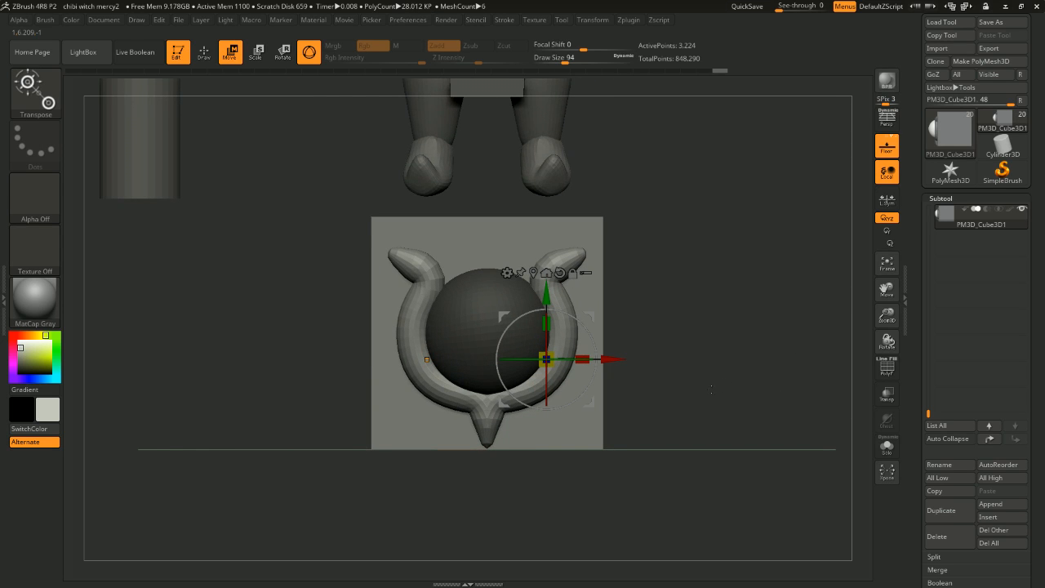
pyautogui.moveTo(724, 374); pyautogui.dragTo(741, 276)
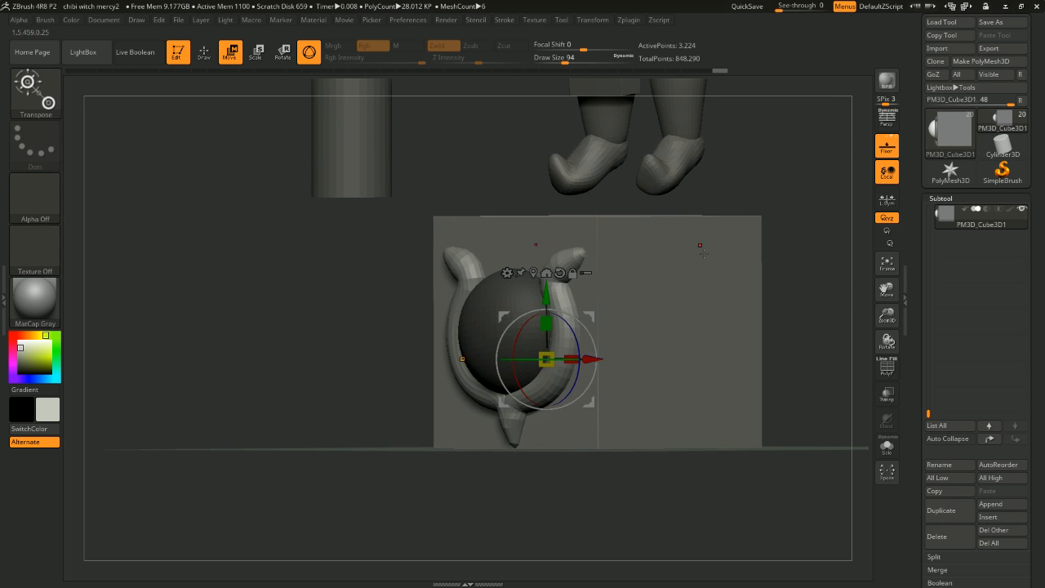
# Step: Hide the cube and split it off into its own subtool, separate from the sphere and tube
pyautogui.press('q')
pyautogui.keyDown('ctrl'); pyautogui.keyDown('shift'); pyautogui.click(655, 338); pyautogui.keyUp('shift'); pyautogui.keyUp('ctrl')
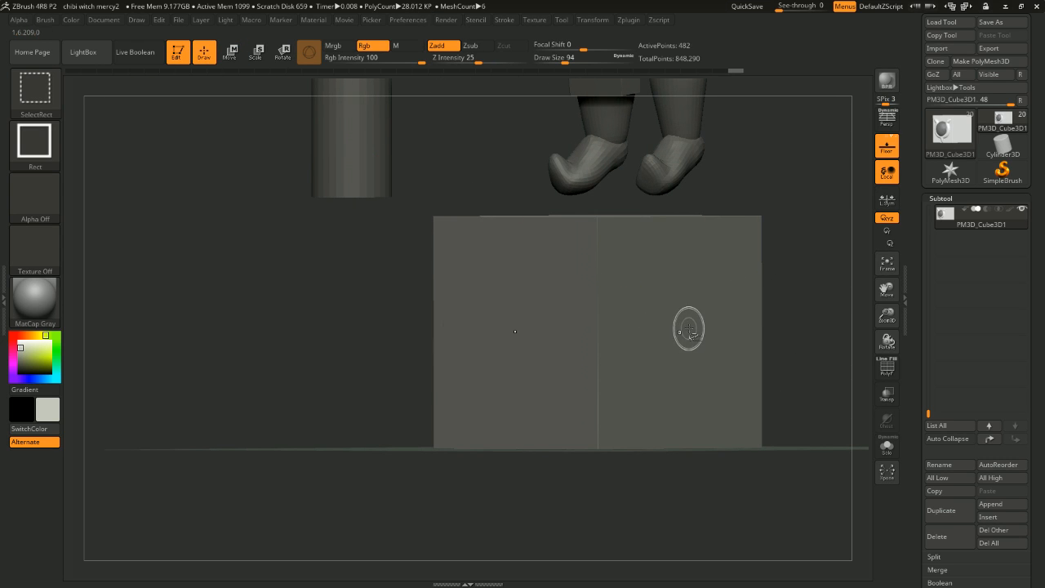
pyautogui.keyDown('ctrl'); pyautogui.keyDown('shift'); pyautogui.click(689, 328); pyautogui.keyUp('shift'); pyautogui.keyUp('ctrl')
pyautogui.moveTo(968, 452); pyautogui.dragTo(968, 332)
pyautogui.click(939, 438)
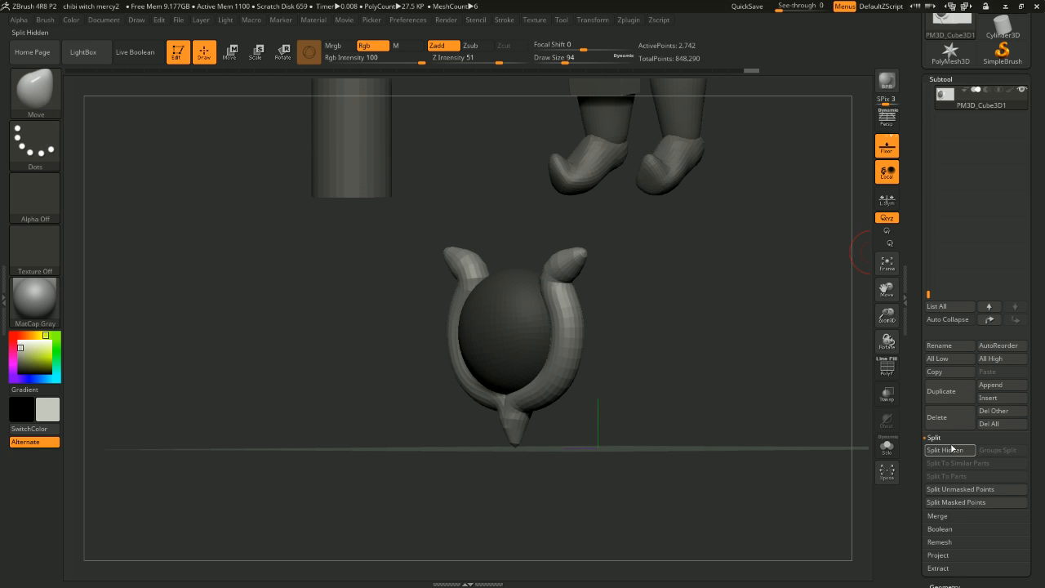
pyautogui.click(948, 449)
pyautogui.moveTo(797, 359)
pyautogui.keyDown('shift'); pyautogui.mouseDown()
pyautogui.moveTo(815, 357)
pyautogui.moveTo(792, 350)
pyautogui.mouseUp(); pyautogui.keyUp('shift')
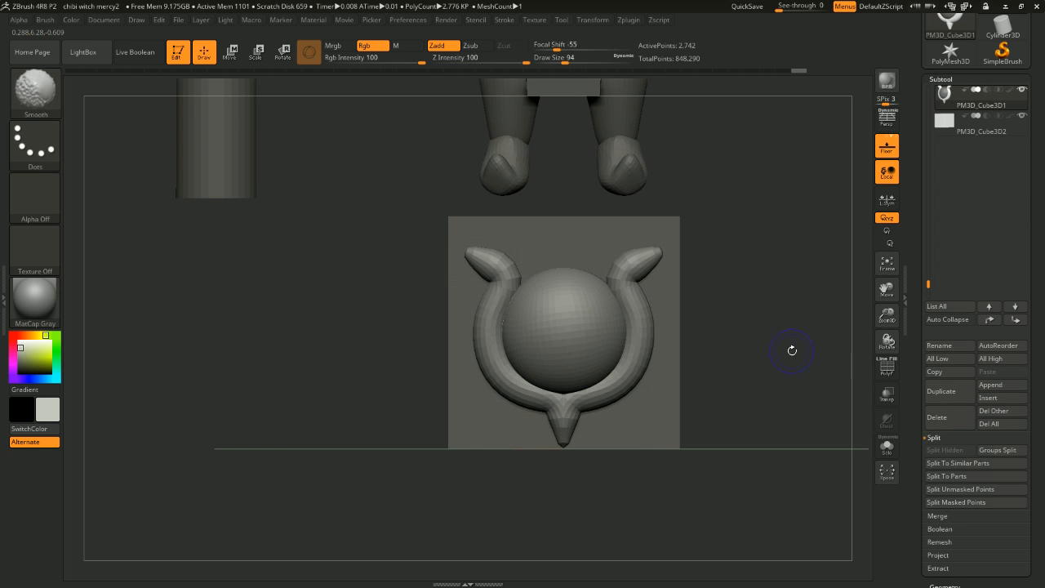
# Step: Subdivide the sphere and tube ornament subtool with smoothing up to subdivision level 3
pyautogui.keyDown('alt'); pyautogui.moveTo(774, 305); pyautogui.dragTo(831, 291); pyautogui.keyUp('alt')
pyautogui.moveTo(1042, 459); pyautogui.dragTo(1044, 252)
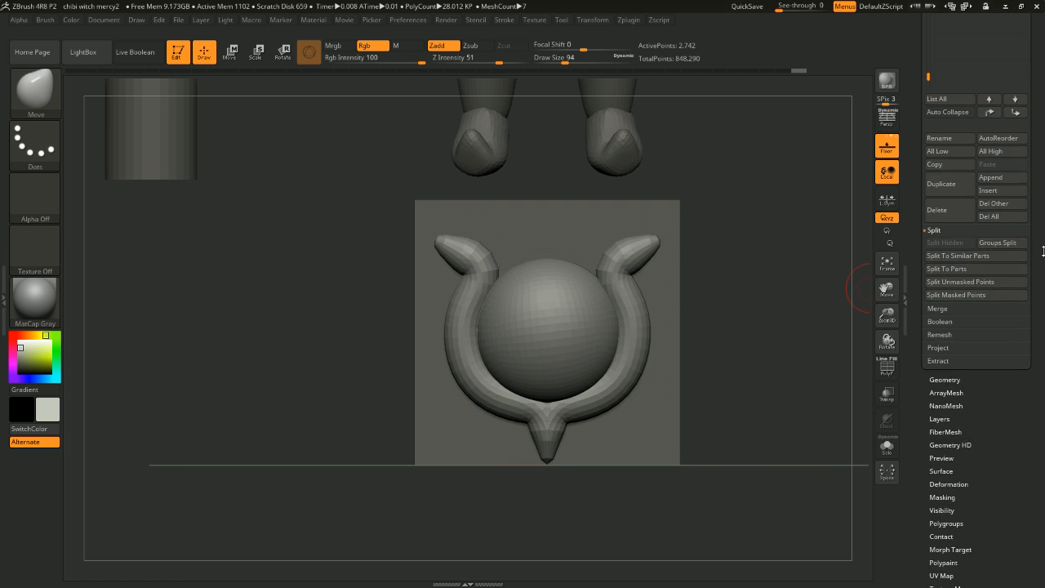
pyautogui.click(944, 379)
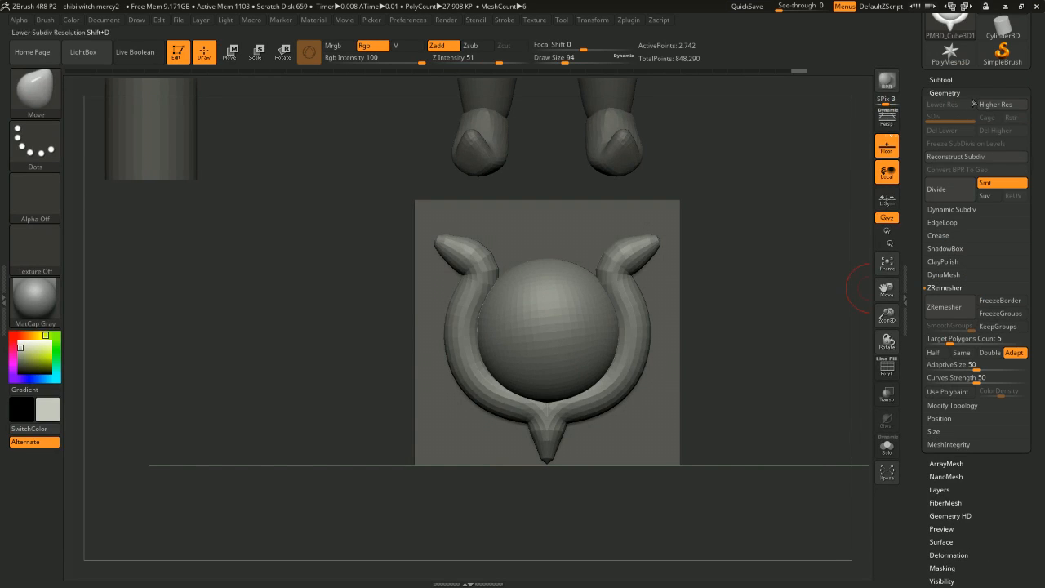
pyautogui.click(950, 157)
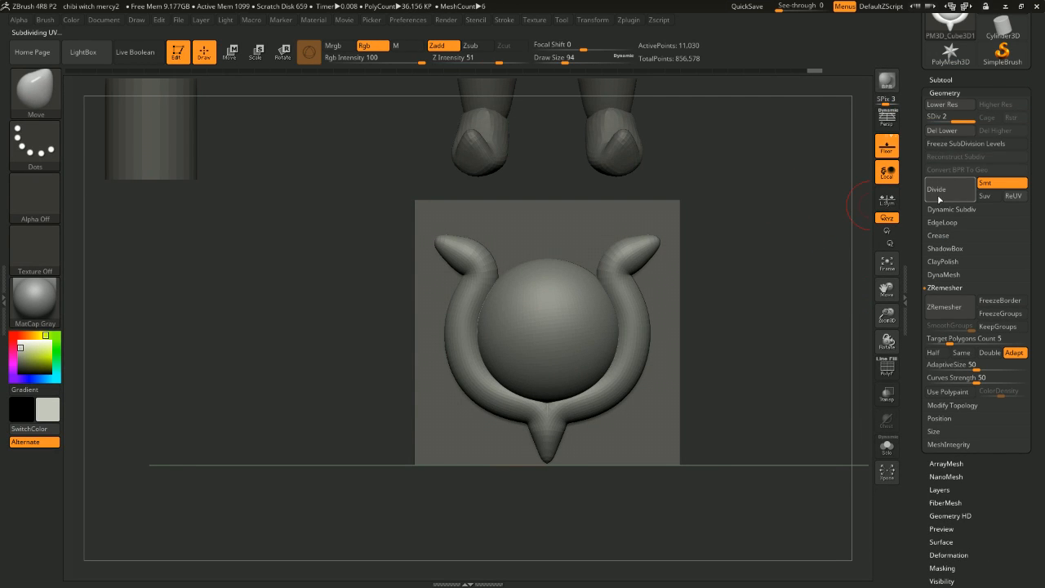
pyautogui.moveTo(804, 246)
pyautogui.mouseDown()
pyautogui.moveTo(793, 250)
pyautogui.moveTo(817, 234)
pyautogui.mouseUp()
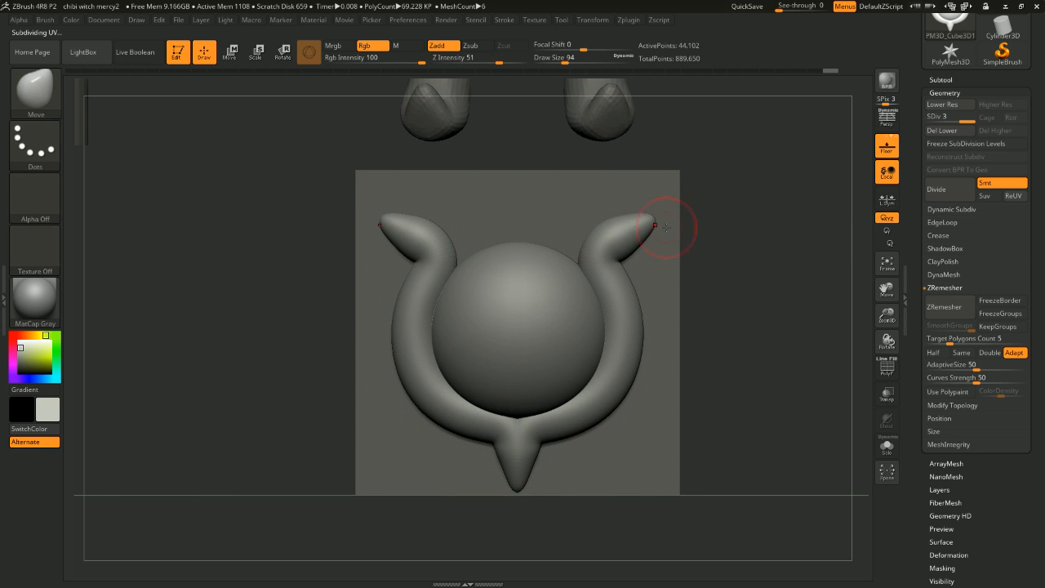
# Step: Try to smooth the upper horns of the tube ornament
pyautogui.keyDown('shift'); pyautogui.moveTo(633, 245); pyautogui.dragTo(645, 214); pyautogui.keyUp('shift')
pyautogui.keyDown('shift'); pyautogui.moveTo(602, 285); pyautogui.dragTo(616, 234); pyautogui.keyUp('shift')
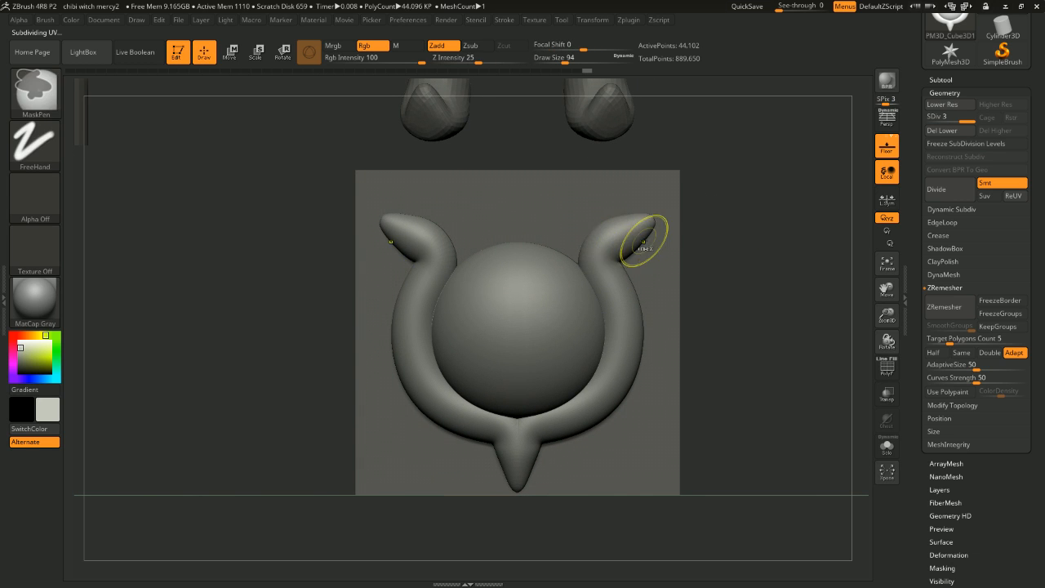
pyautogui.hotkey('ctrl', 'z')
# Step: Mask only the sphere, leaving the horned tube around it unmasked
pyautogui.keyDown('ctrl'); pyautogui.keyDown('alt'); pyautogui.keyDown('shift'); pyautogui.click(591, 261); pyautogui.keyUp('shift'); pyautogui.keyUp('alt'); pyautogui.keyUp('ctrl')
pyautogui.keyDown('ctrl'); pyautogui.click(694, 290); pyautogui.keyUp('ctrl')
pyautogui.keyDown('ctrl'); pyautogui.keyDown('shift'); pyautogui.click(768, 290); pyautogui.keyUp('shift'); pyautogui.keyUp('ctrl')
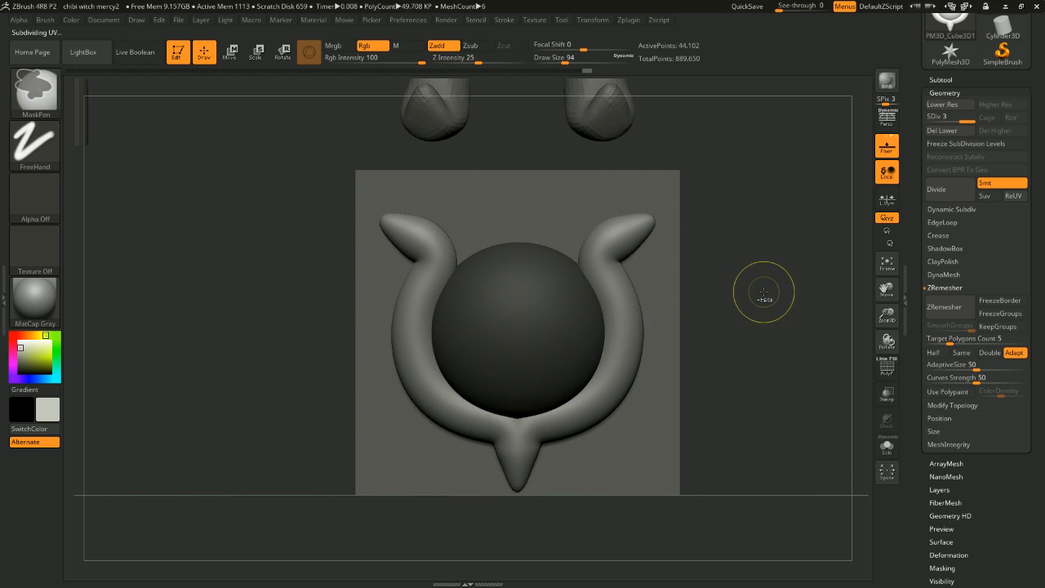
# Step: Try smoothing the unmasked tube's horns and lower spike, and undo the smoothing strokes
pyautogui.moveTo(615, 267)
pyautogui.keyDown('shift'); pyautogui.mouseDown()
pyautogui.moveTo(637, 219)
pyautogui.moveTo(640, 242)
pyautogui.mouseUp(); pyautogui.keyUp('shift')
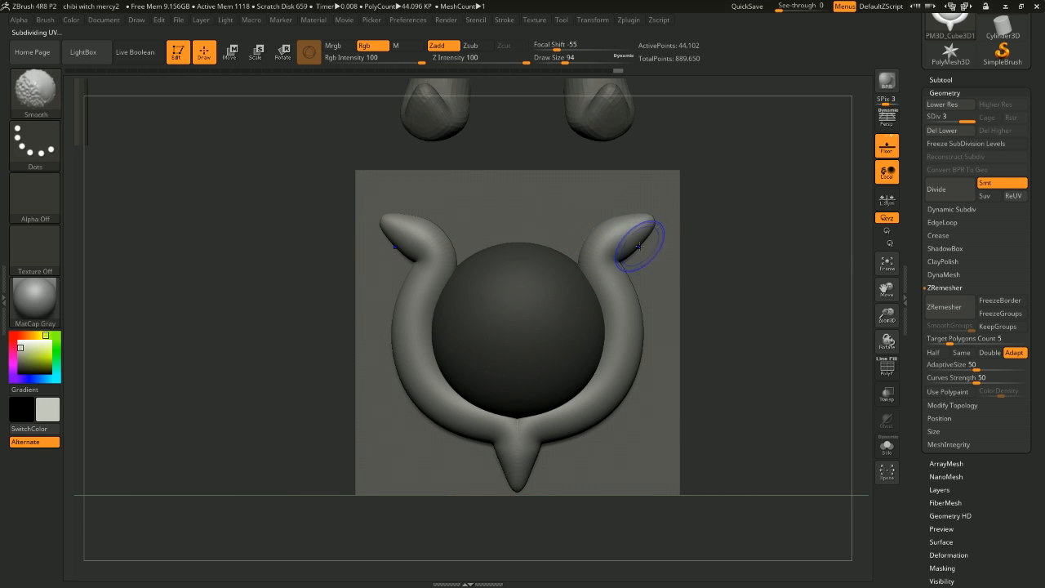
pyautogui.hotkey('ctrl', 'z')
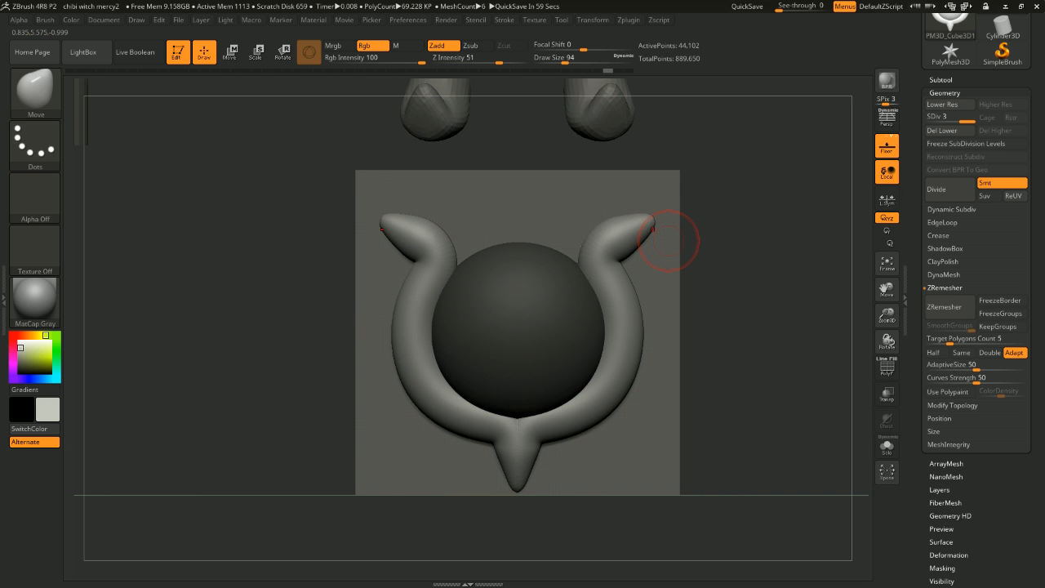
pyautogui.moveTo(711, 259)
pyautogui.mouseDown()
pyautogui.moveTo(733, 257)
pyautogui.moveTo(719, 255)
pyautogui.mouseUp()
pyautogui.keyDown('shift'); pyautogui.moveTo(646, 228); pyautogui.dragTo(638, 245); pyautogui.keyUp('shift')
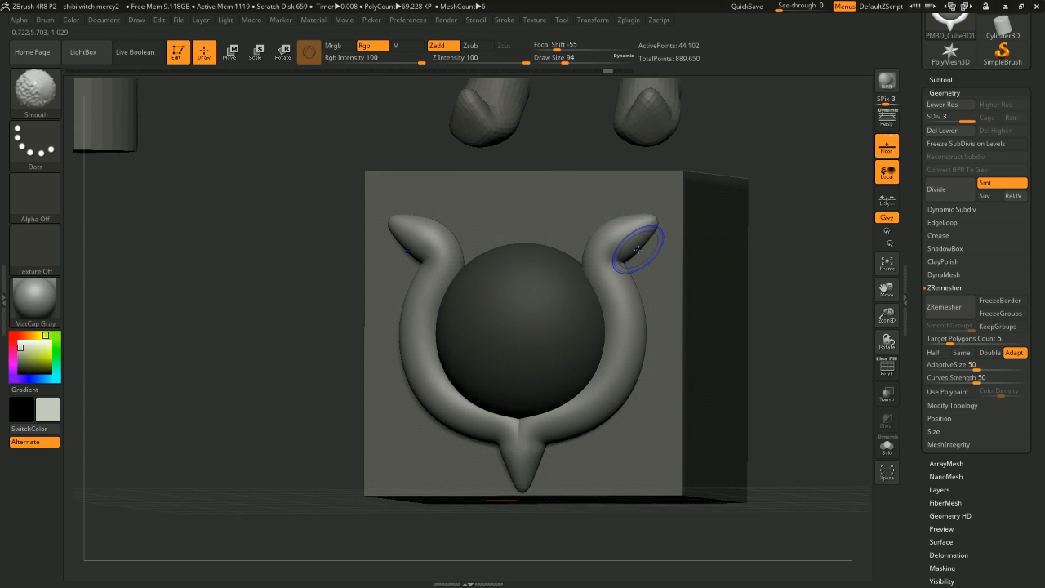
pyautogui.moveTo(767, 245); pyautogui.dragTo(797, 250)
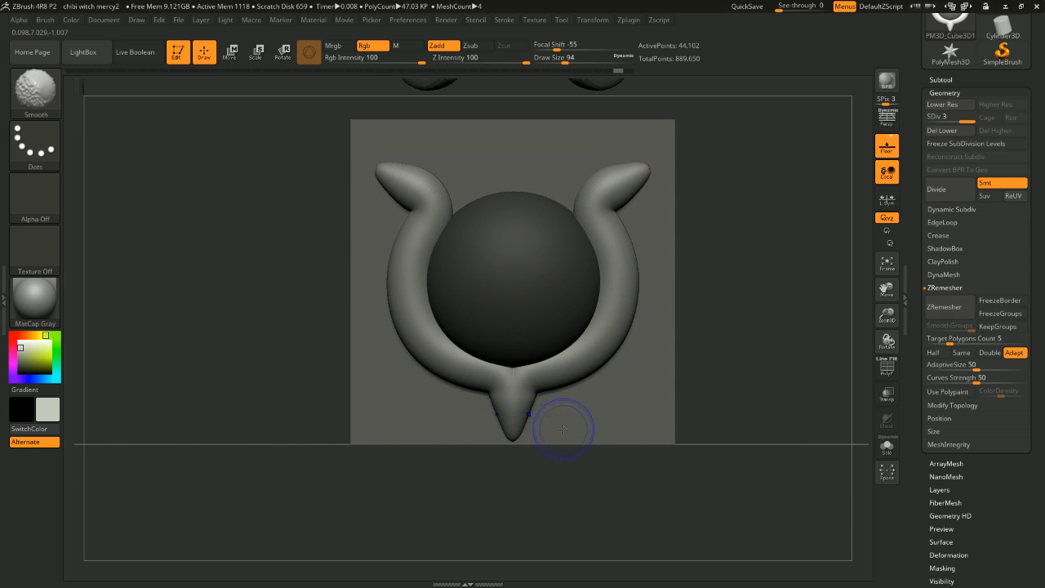
pyautogui.moveTo(757, 395)
pyautogui.mouseDown()
pyautogui.moveTo(784, 345)
pyautogui.moveTo(749, 370)
pyautogui.moveTo(763, 310)
pyautogui.moveTo(817, 290)
pyautogui.mouseUp()
pyautogui.hotkey('ctrl', 'z')
pyautogui.hotkey('ctrl', 'z')
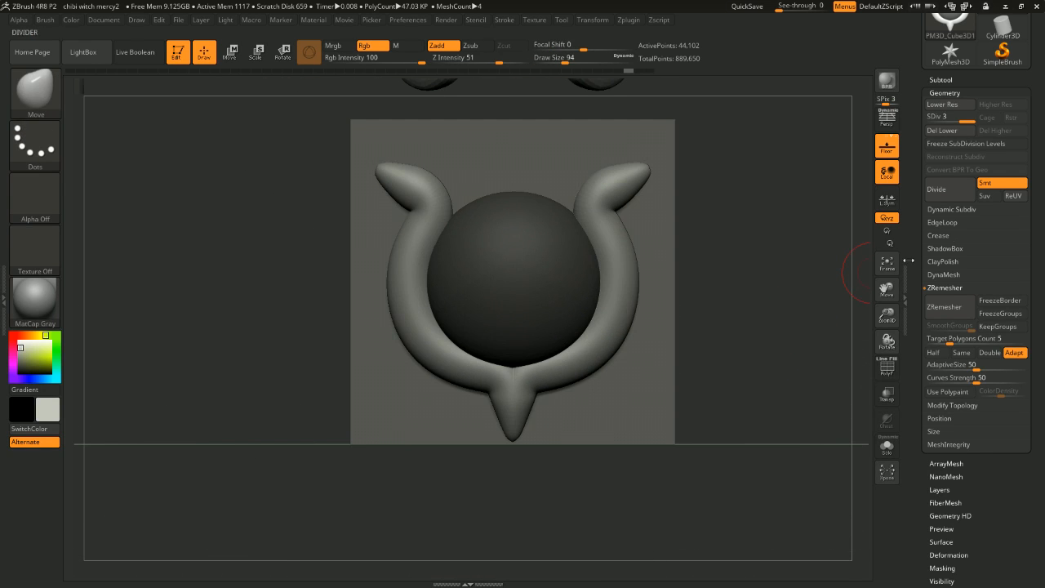
# Step: Clear the mask and try DynaMesh on the ornament at resolution 128 without freezing its subdivision levels
pyautogui.click(948, 275)
pyautogui.keyDown('ctrl'); pyautogui.moveTo(764, 347); pyautogui.dragTo(795, 383); pyautogui.keyUp('ctrl')
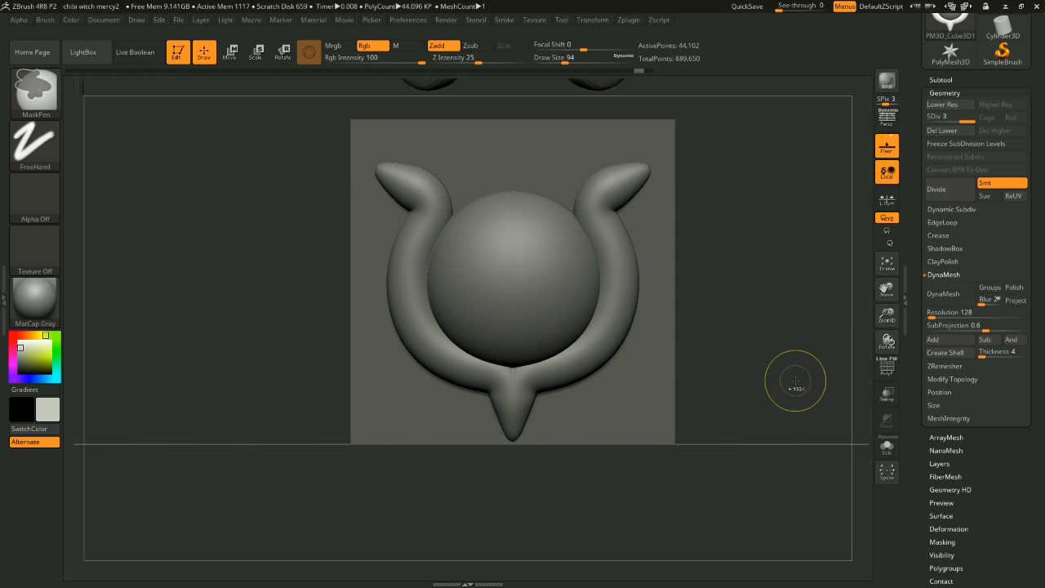
pyautogui.click(952, 303)
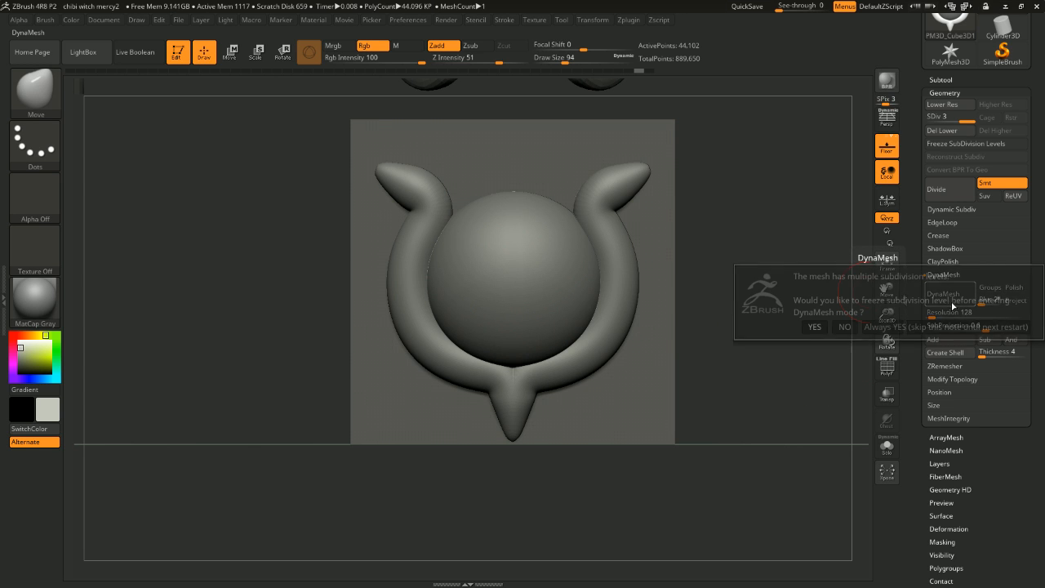
pyautogui.click(844, 327)
pyautogui.press('ctrl')
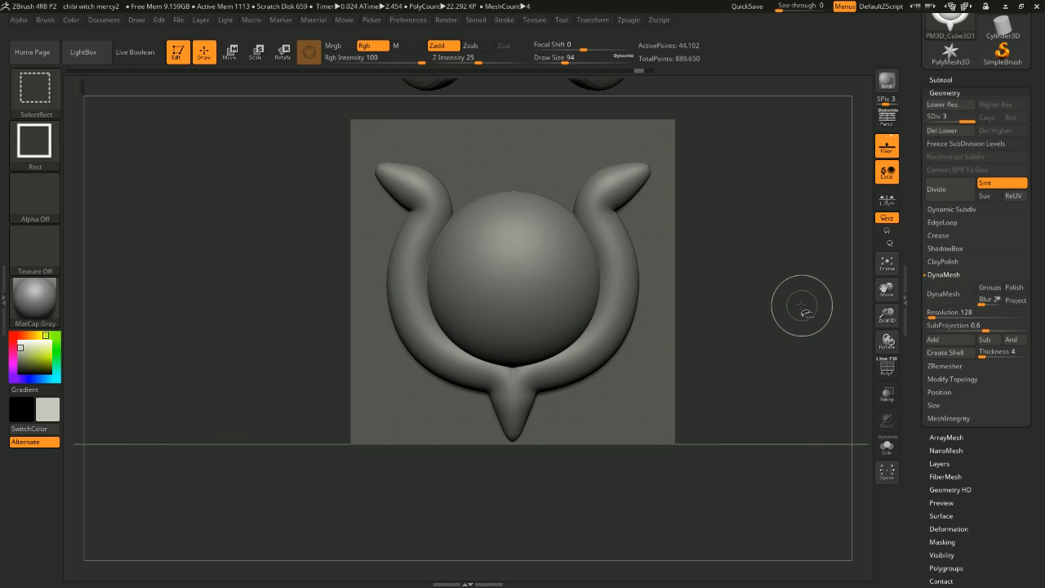
pyautogui.hotkey('ctrl', 'z')
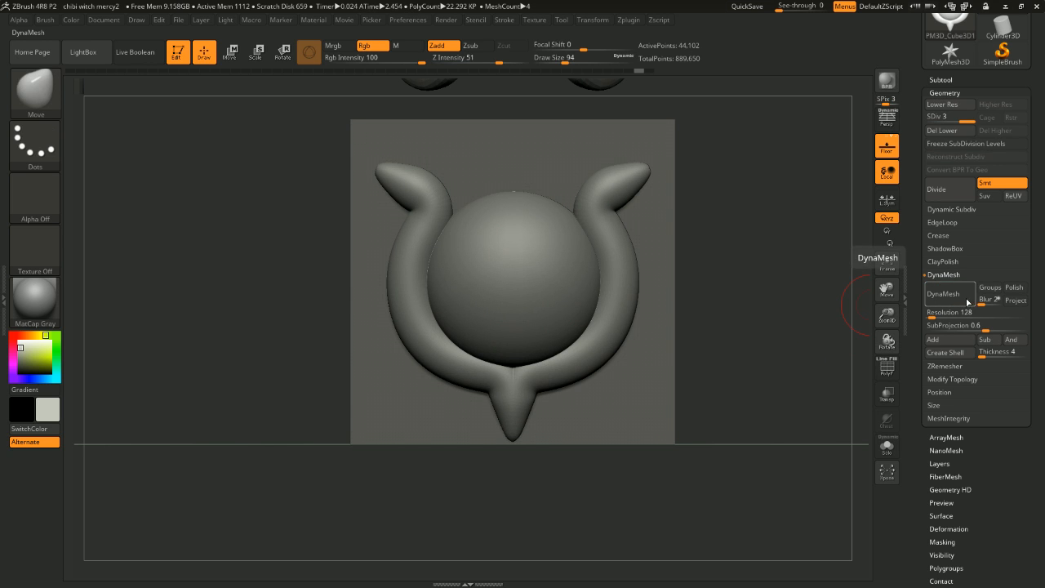
# Step: Remesh the ornament with DynaMesh at resolution 304 without freezing subdivision levels, and smooth its lower spike
pyautogui.click(944, 294)
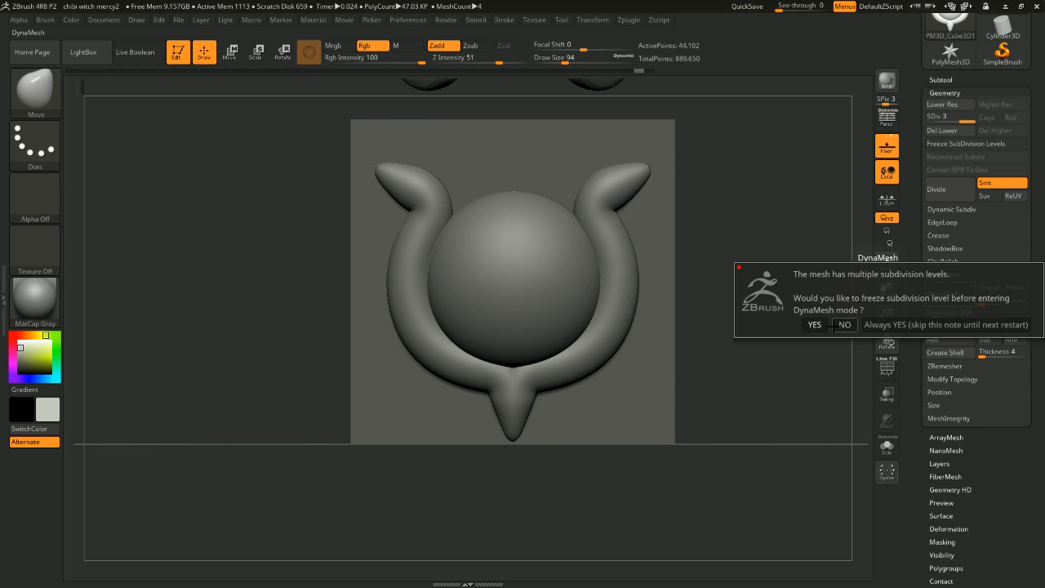
pyautogui.click(834, 324)
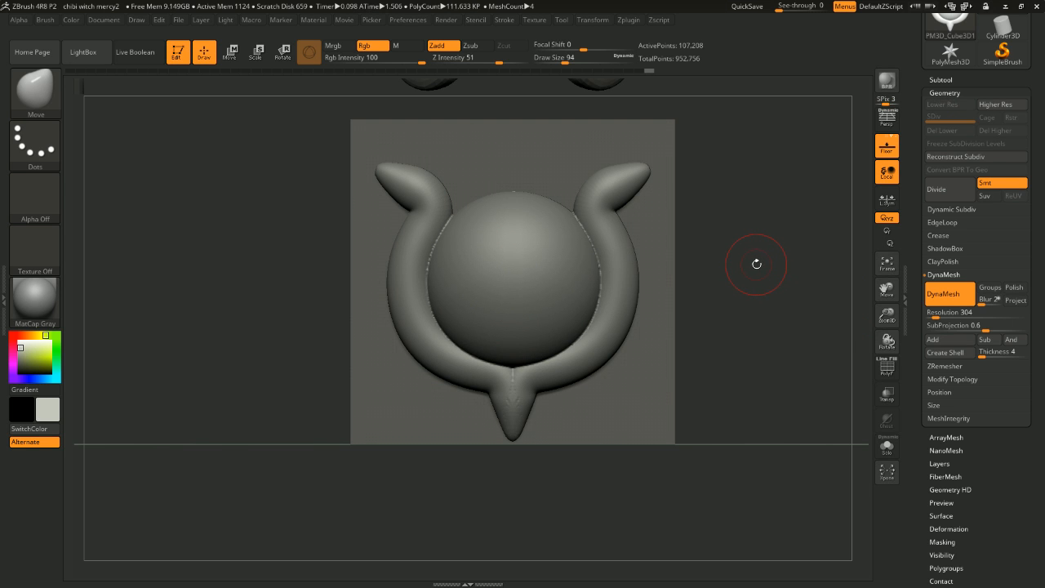
pyautogui.moveTo(696, 372); pyautogui.dragTo(683, 333)
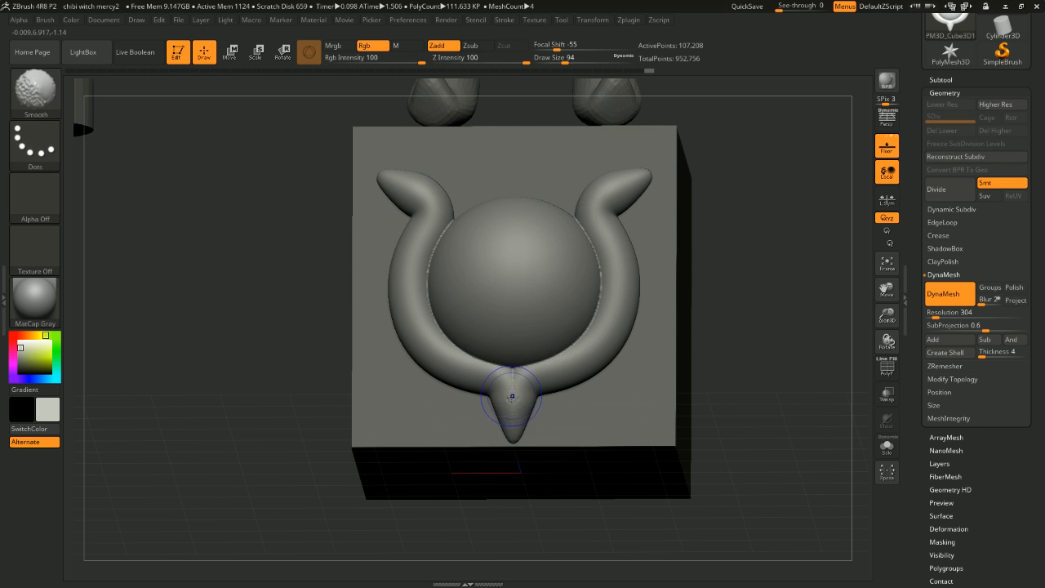
pyautogui.keyDown('shift'); pyautogui.moveTo(513, 399); pyautogui.dragTo(520, 415); pyautogui.keyUp('shift')
pyautogui.moveTo(768, 224); pyautogui.dragTo(733, 266)
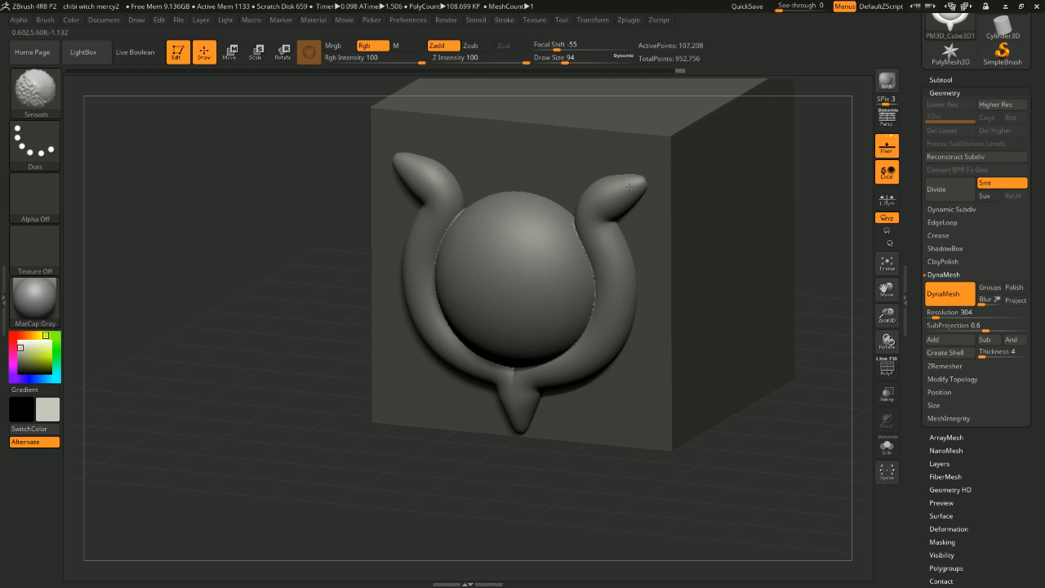
pyautogui.moveTo(821, 205); pyautogui.dragTo(838, 214)
pyautogui.moveTo(821, 202); pyautogui.dragTo(858, 286)
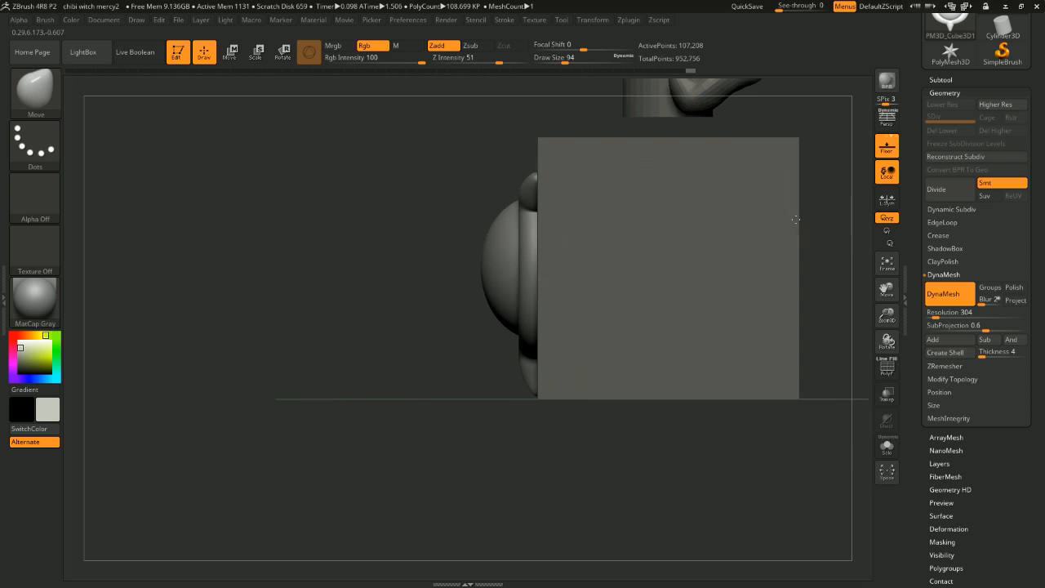
# Step: Turn on transparency and activate the Move gizmo on the ornament in a side view of the cube
pyautogui.click(887, 395)
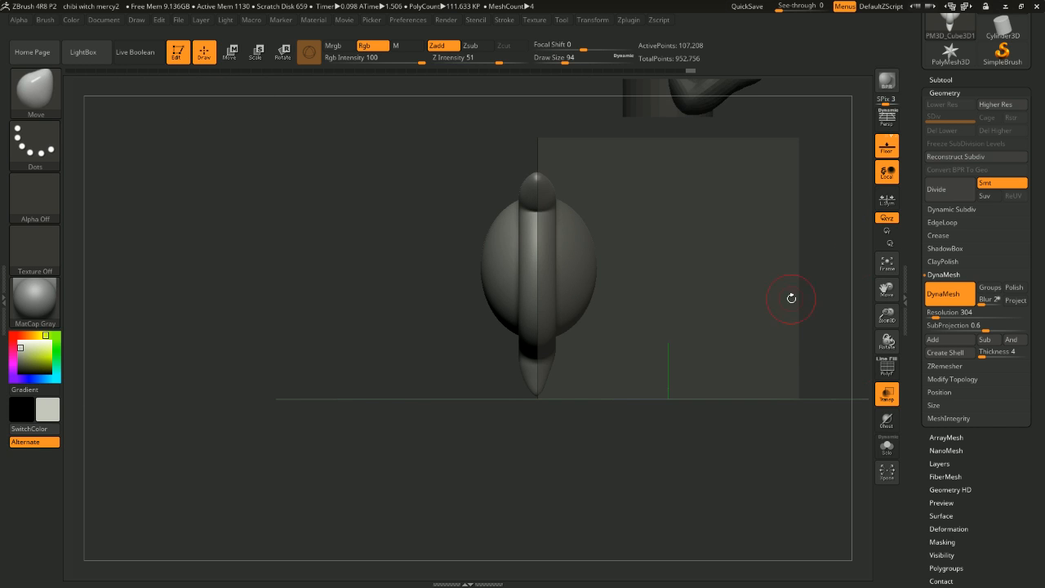
pyautogui.moveTo(791, 296); pyautogui.dragTo(763, 269)
pyautogui.click(230, 51)
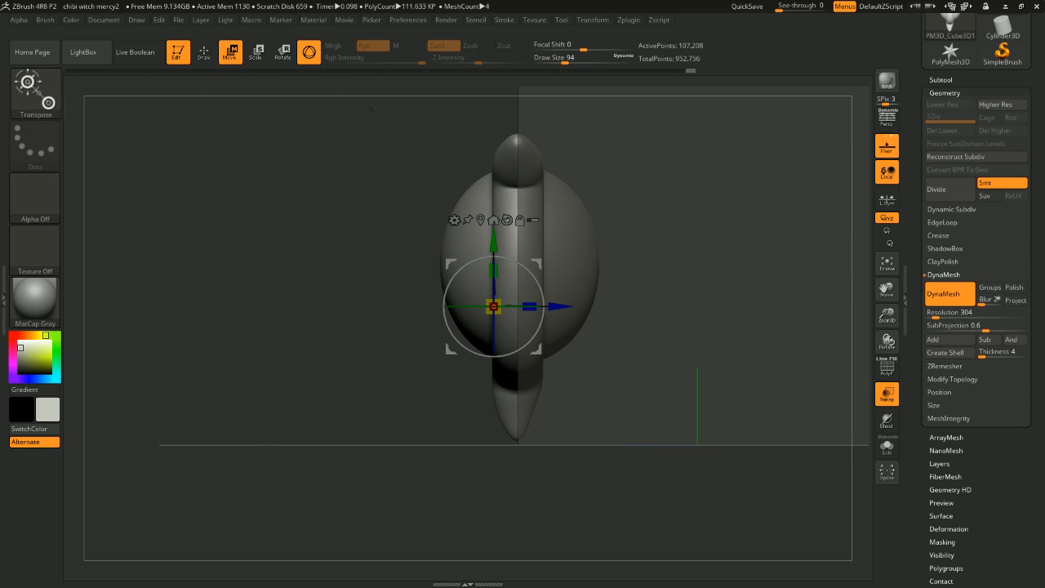
# Step: Try scaling and clipping the ornament's depth along the gizmo's Z axis
pyautogui.moveTo(524, 306); pyautogui.dragTo(335, 334)
pyautogui.hotkey('ctrl', 'z')
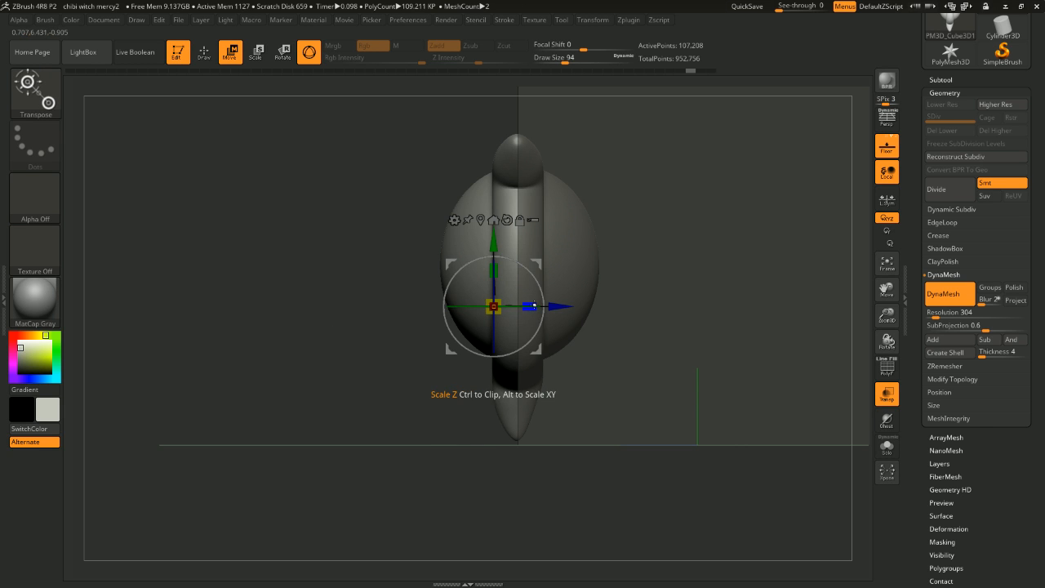
pyautogui.hotkey('ctrl', 'z')
pyautogui.hotkey('ctrl', 'z')
pyautogui.hotkey('ctrl', 'z')
pyautogui.hotkey('ctrl', 'z')
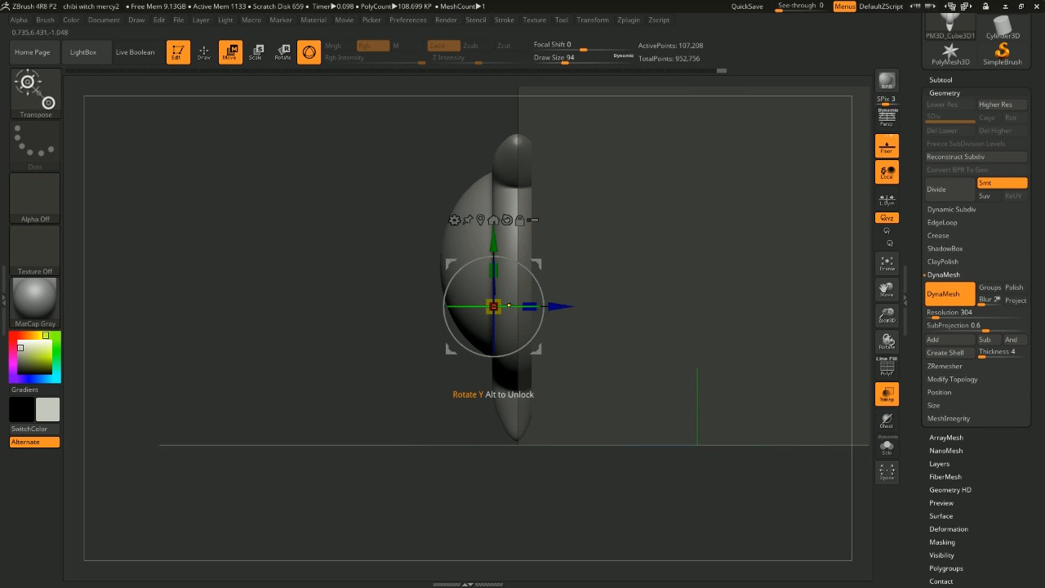
# Step: Clip the ornament's back half flat at the cube's front face along Z, and show its polygroup wireframe
pyautogui.keyDown('ctrl'); pyautogui.moveTo(530, 307); pyautogui.dragTo(523, 306); pyautogui.keyUp('ctrl')
pyautogui.moveTo(417, 322); pyautogui.dragTo(294, 322)
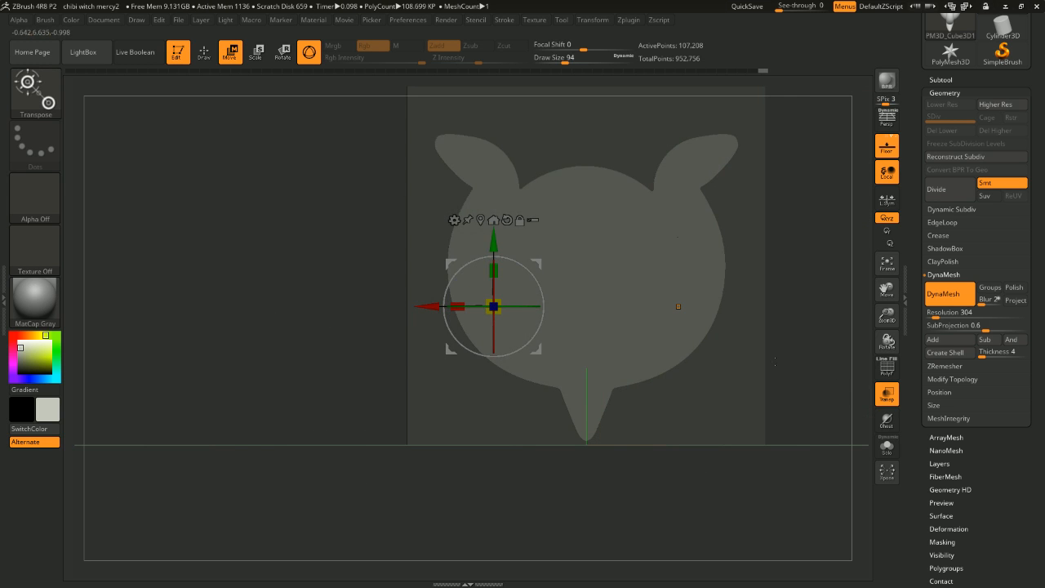
pyautogui.click(887, 368)
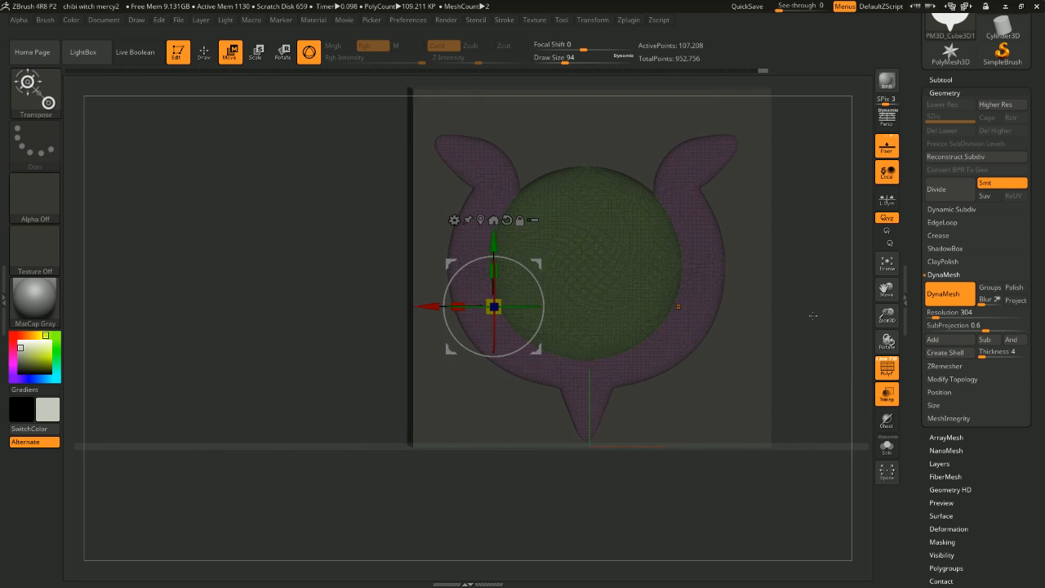
pyautogui.moveTo(813, 315); pyautogui.dragTo(770, 309)
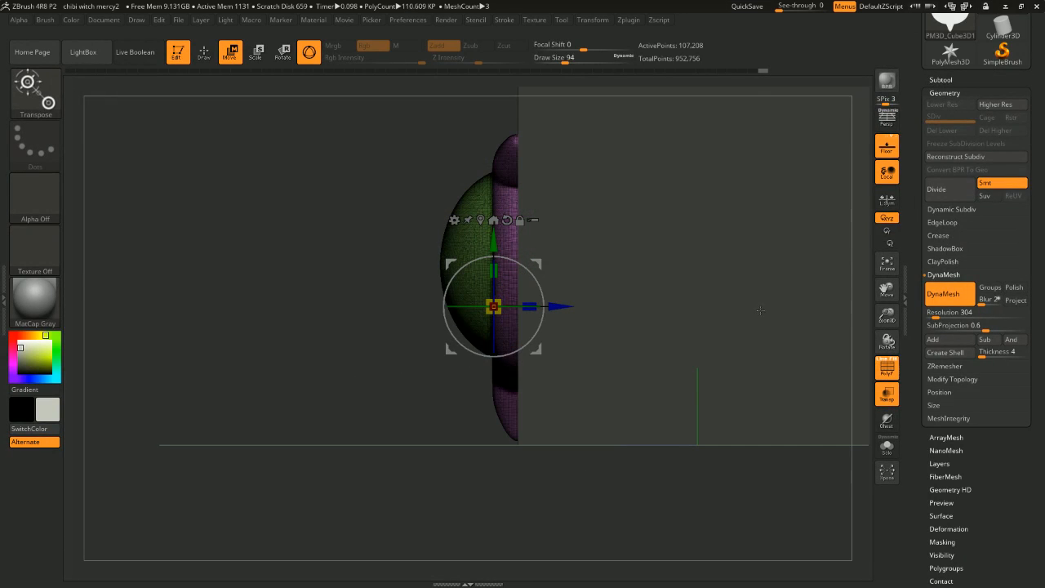
pyautogui.moveTo(725, 335)
pyautogui.mouseDown()
pyautogui.moveTo(760, 331)
pyautogui.moveTo(727, 327)
pyautogui.moveTo(705, 289)
pyautogui.mouseUp()
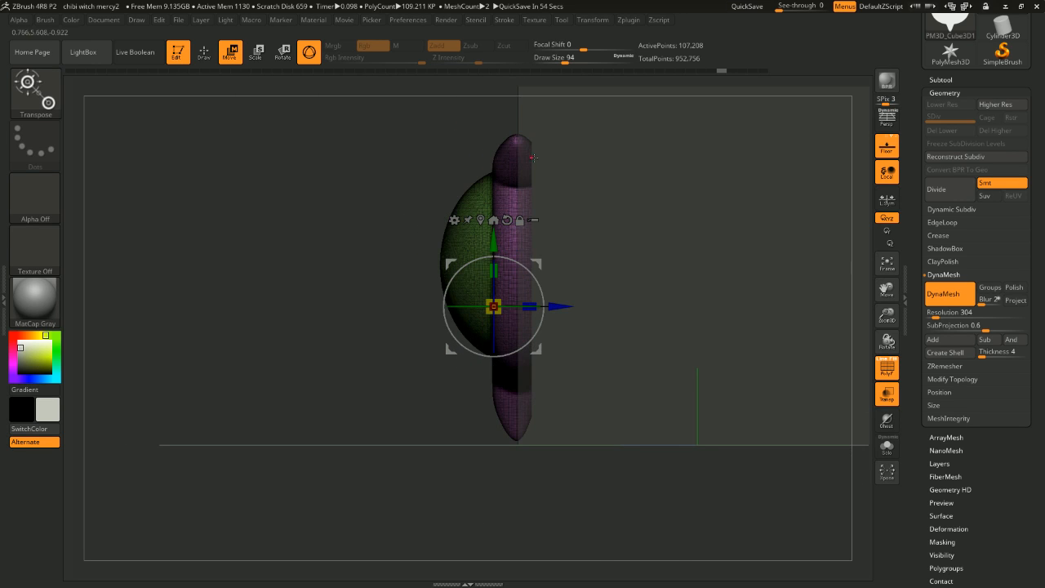
pyautogui.moveTo(568, 172); pyautogui.dragTo(605, 250)
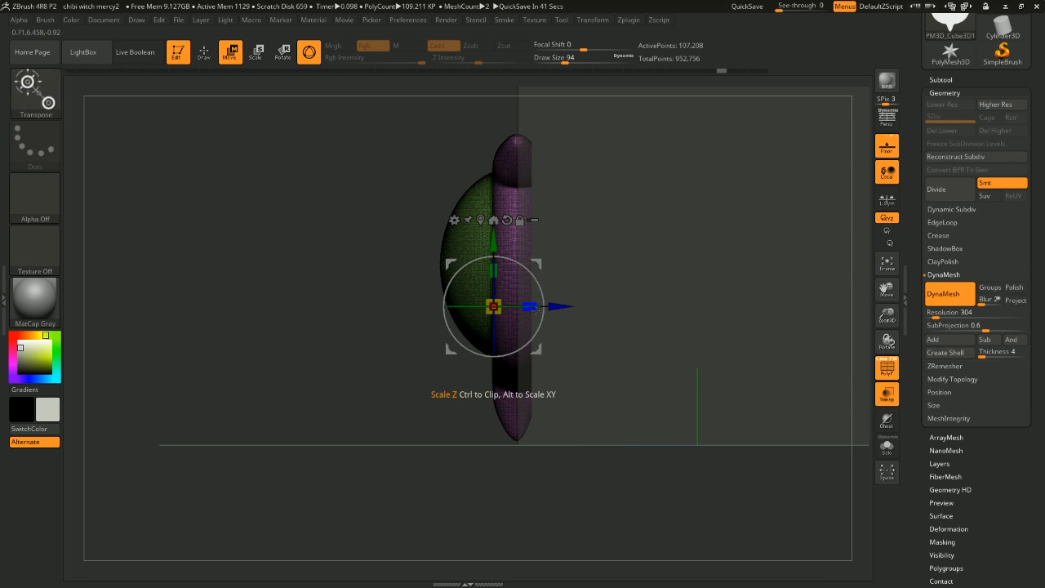
pyautogui.press('ctrl')
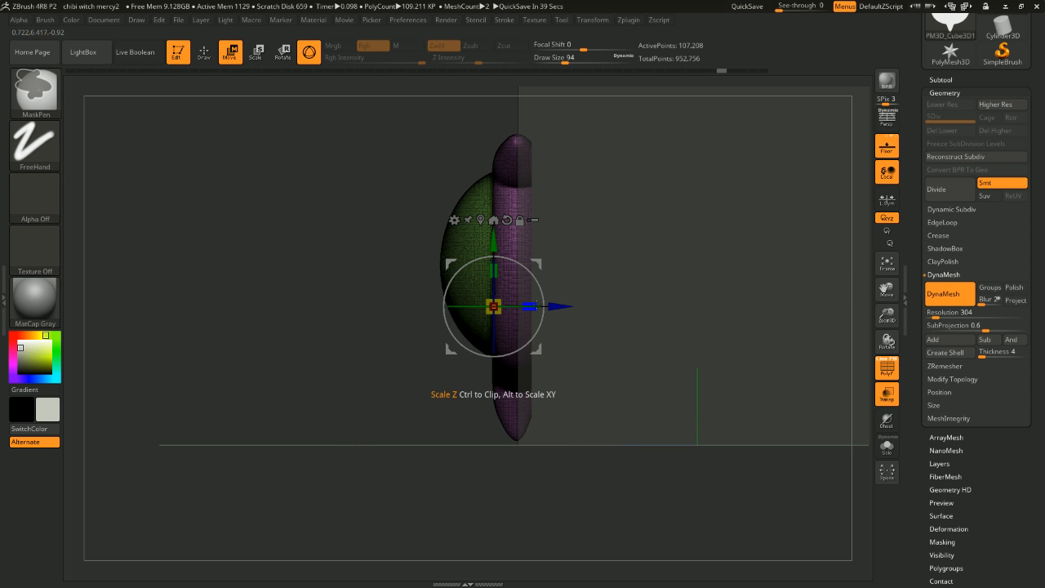
pyautogui.moveTo(530, 306); pyautogui.dragTo(517, 306)
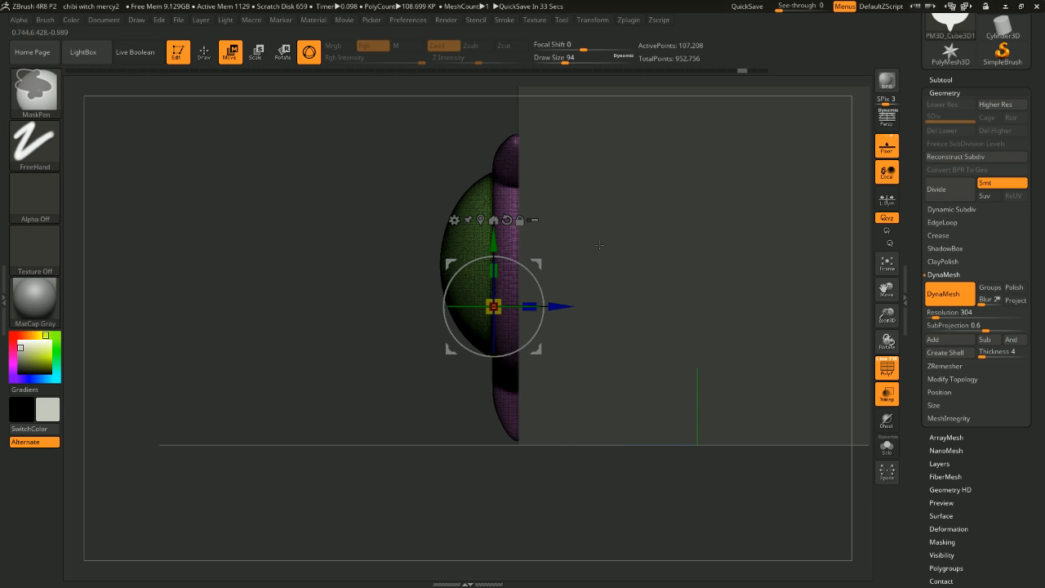
# Step: Extend the ornament's flat back slightly into the cube using a mask, clear the mask and hide the wireframe
pyautogui.keyDown('alt'); pyautogui.moveTo(606, 154); pyautogui.dragTo(581, 165); pyautogui.keyUp('alt')
pyautogui.moveTo(590, 115)
pyautogui.keyDown('ctrl'); pyautogui.mouseDown()
pyautogui.moveTo(527, 168)
pyautogui.moveTo(532, 466)
pyautogui.moveTo(521, 496)
pyautogui.mouseUp(); pyautogui.keyUp('ctrl')
pyautogui.moveTo(691, 384)
pyautogui.mouseDown()
pyautogui.moveTo(731, 361)
pyautogui.moveTo(778, 302)
pyautogui.moveTo(757, 322)
pyautogui.moveTo(798, 307)
pyautogui.moveTo(668, 303)
pyautogui.moveTo(677, 263)
pyautogui.mouseUp()
pyautogui.moveTo(522, 362)
pyautogui.mouseDown()
pyautogui.moveTo(767, 271)
pyautogui.moveTo(694, 278)
pyautogui.moveTo(761, 317)
pyautogui.moveTo(764, 383)
pyautogui.moveTo(784, 438)
pyautogui.moveTo(640, 143)
pyautogui.moveTo(686, 256)
pyautogui.moveTo(755, 292)
pyautogui.moveTo(741, 336)
pyautogui.moveTo(789, 397)
pyautogui.moveTo(781, 316)
pyautogui.moveTo(676, 311)
pyautogui.moveTo(710, 305)
pyautogui.moveTo(645, 282)
pyautogui.mouseUp()
pyautogui.keyDown('ctrl'); pyautogui.click(743, 334); pyautogui.keyUp('ctrl')
pyautogui.click(887, 368)
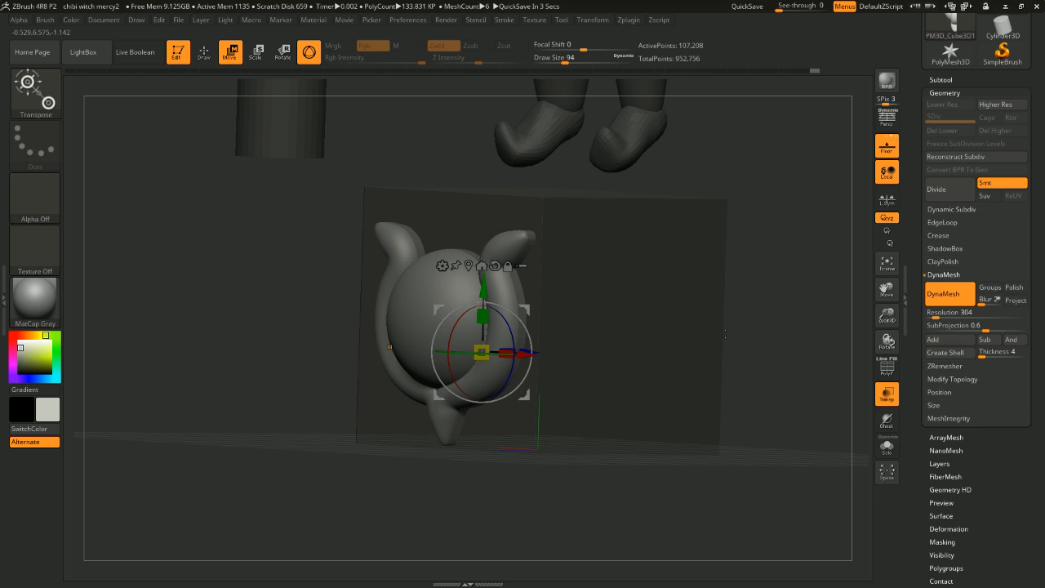
# Step: Examine the ornament's extended back and its fit against the cube from the side, rear and front
pyautogui.moveTo(761, 343); pyautogui.dragTo(654, 356)
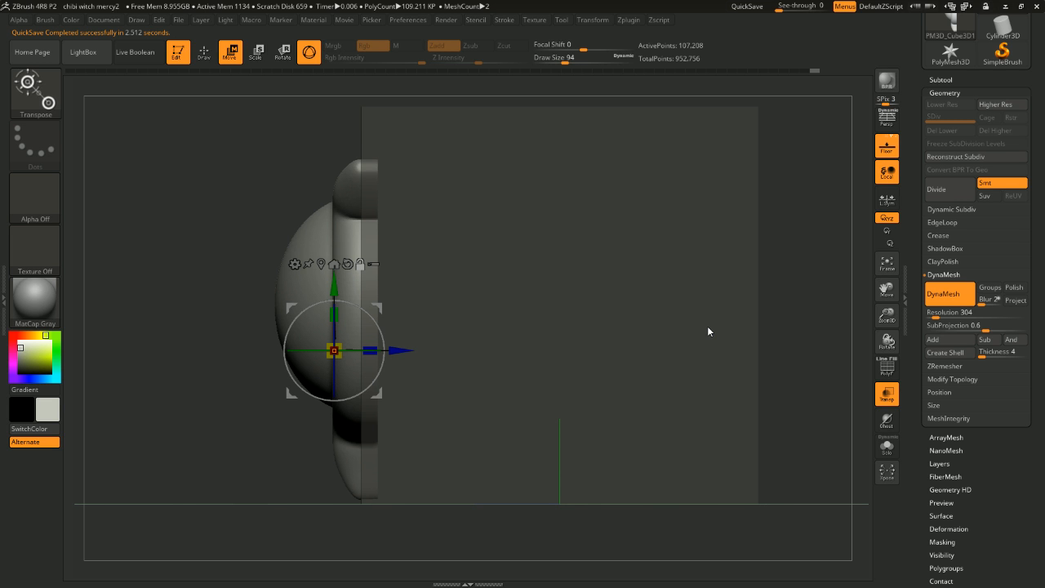
pyautogui.keyDown('shift'); pyautogui.moveTo(708, 330); pyautogui.dragTo(737, 318); pyautogui.keyUp('shift')
pyautogui.keyDown('alt'); pyautogui.moveTo(238, 281); pyautogui.dragTo(159, 313); pyautogui.keyUp('alt')
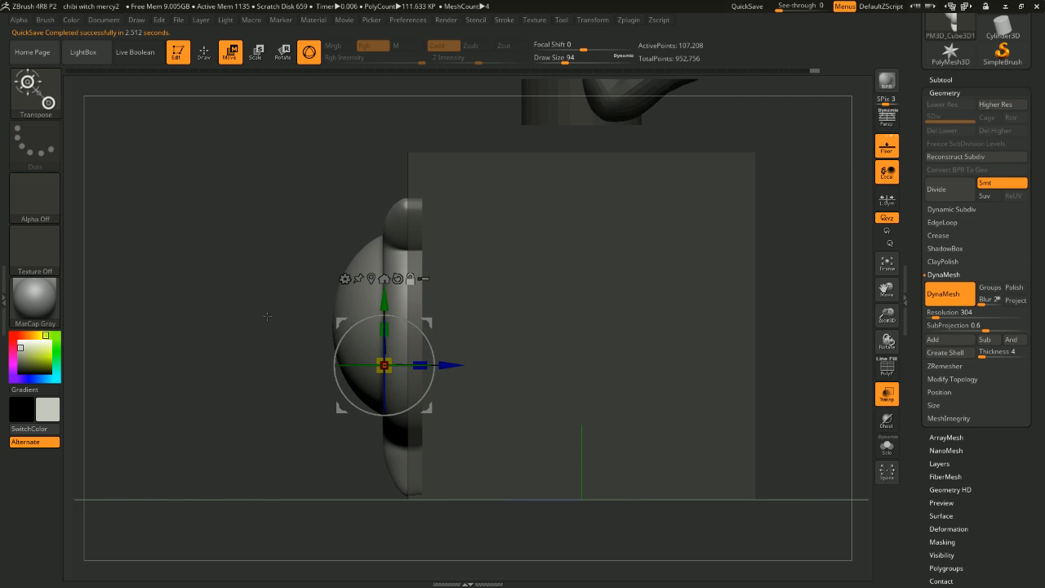
pyautogui.keyDown('alt'); pyautogui.moveTo(266, 315); pyautogui.dragTo(369, 309); pyautogui.keyUp('alt')
pyautogui.keyDown('alt'); pyautogui.moveTo(599, 304); pyautogui.dragTo(491, 352); pyautogui.keyUp('alt')
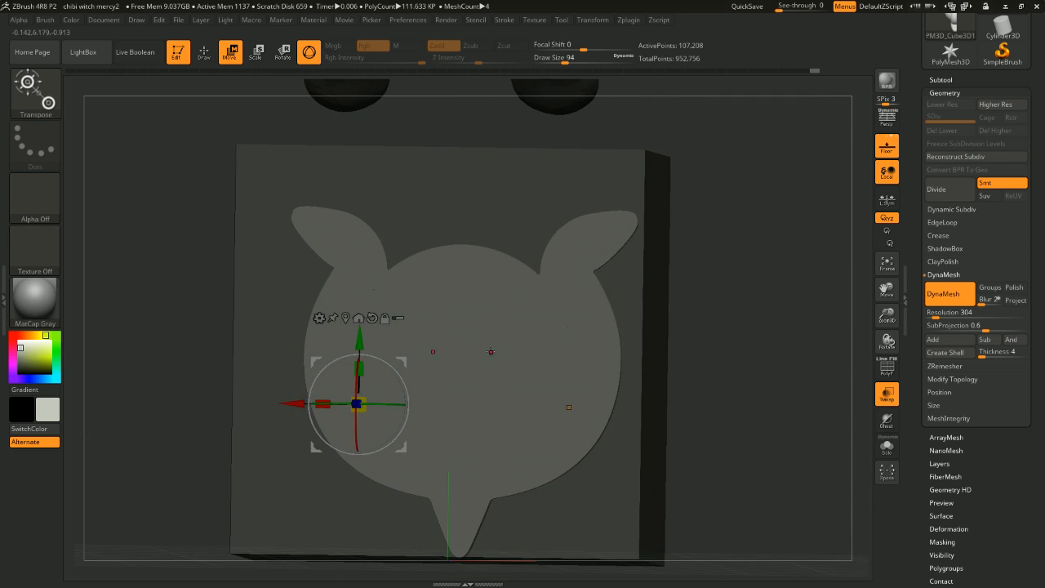
pyautogui.moveTo(634, 256); pyautogui.dragTo(677, 248)
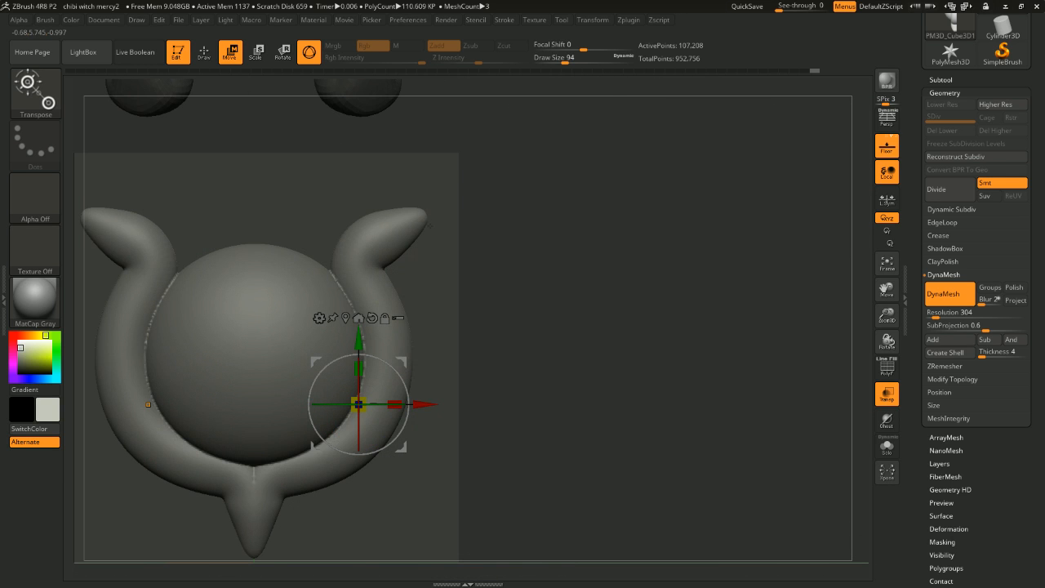
# Step: Undo the ornament's back extension, flat clipping, spike smoothing and DynaMesh remeshing
pyautogui.hotkey('ctrl', 'z')
pyautogui.moveTo(562, 216); pyautogui.dragTo(543, 217)
pyautogui.hotkey('ctrl', 'z')
pyautogui.hotkey('ctrl', 'z')
pyautogui.hotkey('ctrl', 'z')
pyautogui.hotkey('ctrl', 'z')
pyautogui.hotkey('ctrl', 'z')
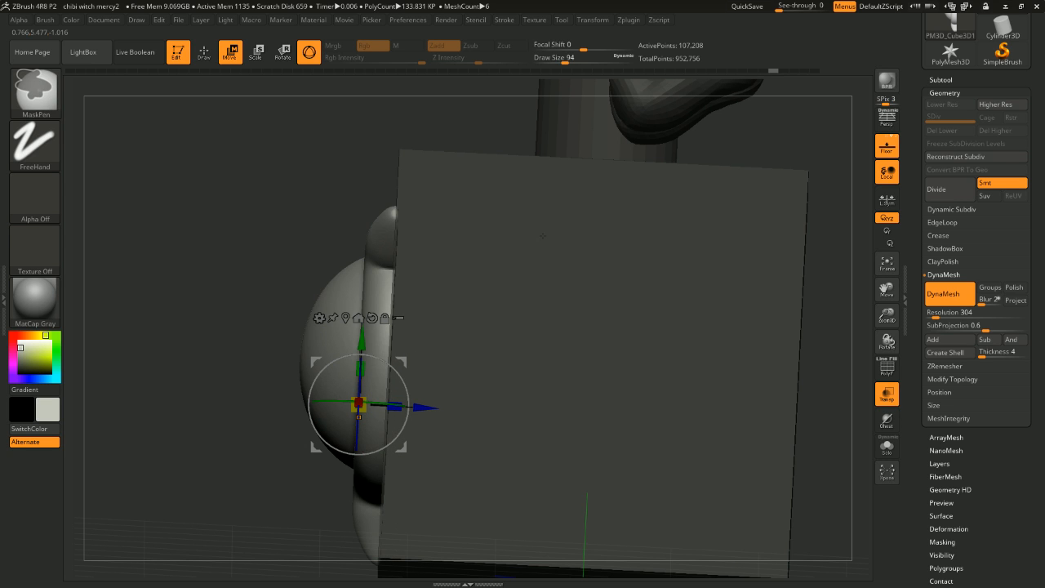
pyautogui.hotkey('ctrl', 'z')
pyautogui.hotkey('ctrl', 'z')
pyautogui.hotkey('ctrl', 'z')
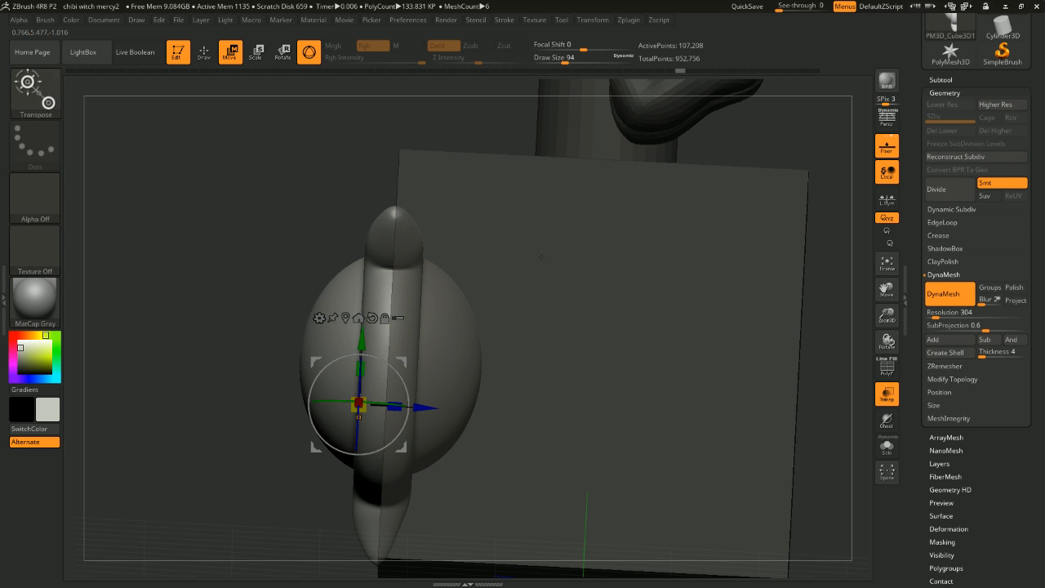
pyautogui.hotkey('ctrl', 'z')
pyautogui.hotkey('ctrl', 'z')
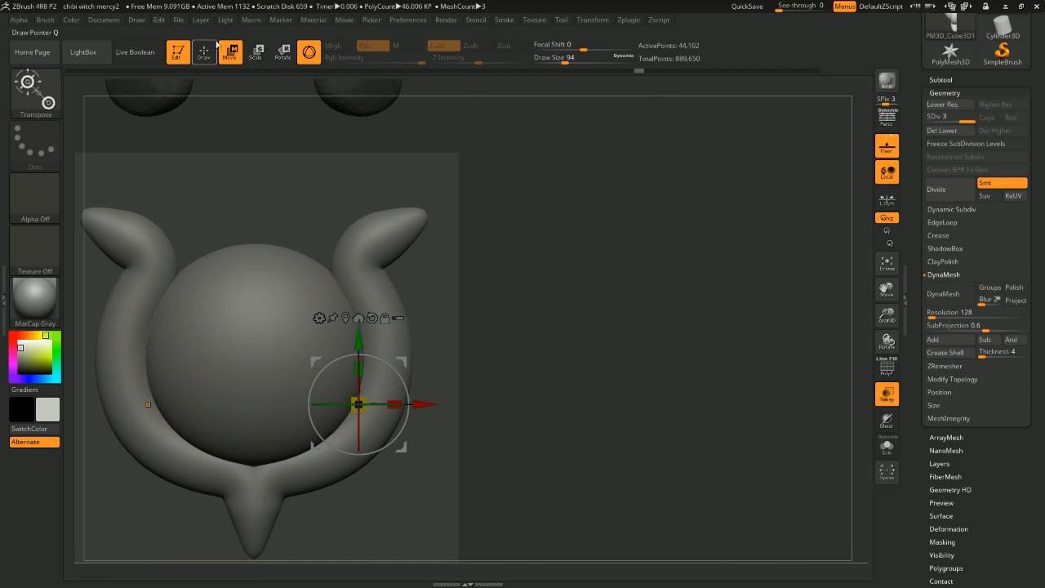
# Step: Lower the horned ornament to subdivision level 1 and set the Move brush's draw size to 33
pyautogui.press('q')
pyautogui.moveTo(576, 200); pyautogui.dragTo(538, 191)
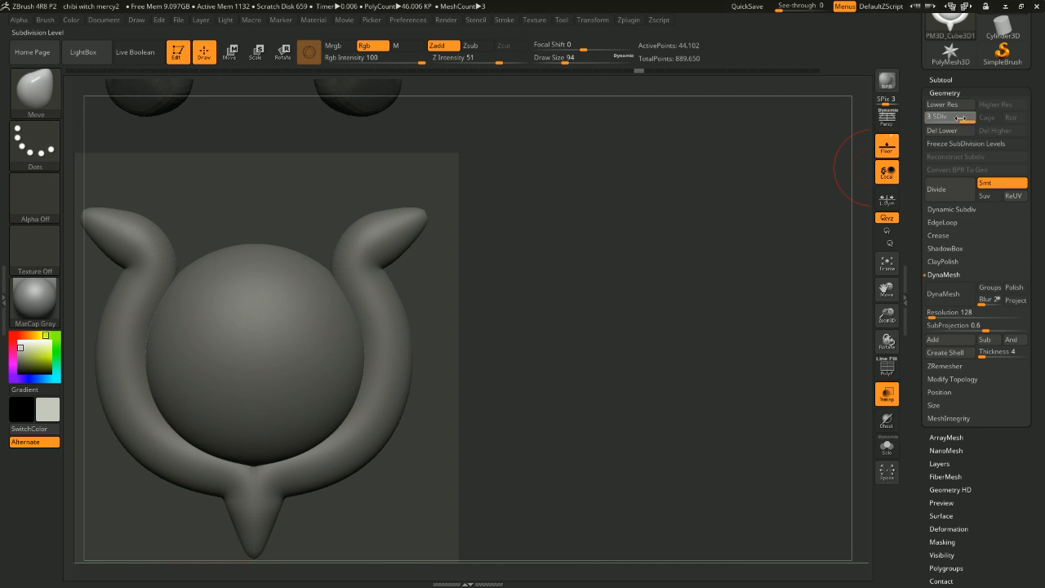
pyautogui.moveTo(959, 120); pyautogui.dragTo(868, 124)
pyautogui.press('space')
pyautogui.click(582, 188)
pyautogui.moveTo(585, 185); pyautogui.dragTo(436, 213)
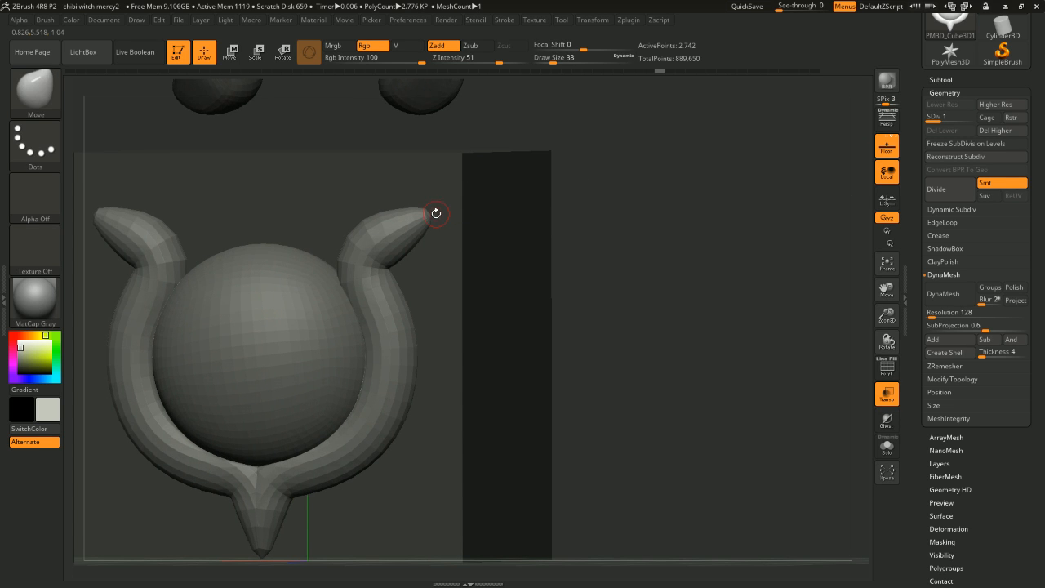
# Step: Sharpen the ornament's lower spike and horn tips into points with the Move and Smooth brushes
pyautogui.moveTo(623, 196)
pyautogui.mouseDown()
pyautogui.moveTo(685, 183)
pyautogui.moveTo(630, 229)
pyautogui.moveTo(630, 313)
pyautogui.moveTo(682, 179)
pyautogui.mouseUp()
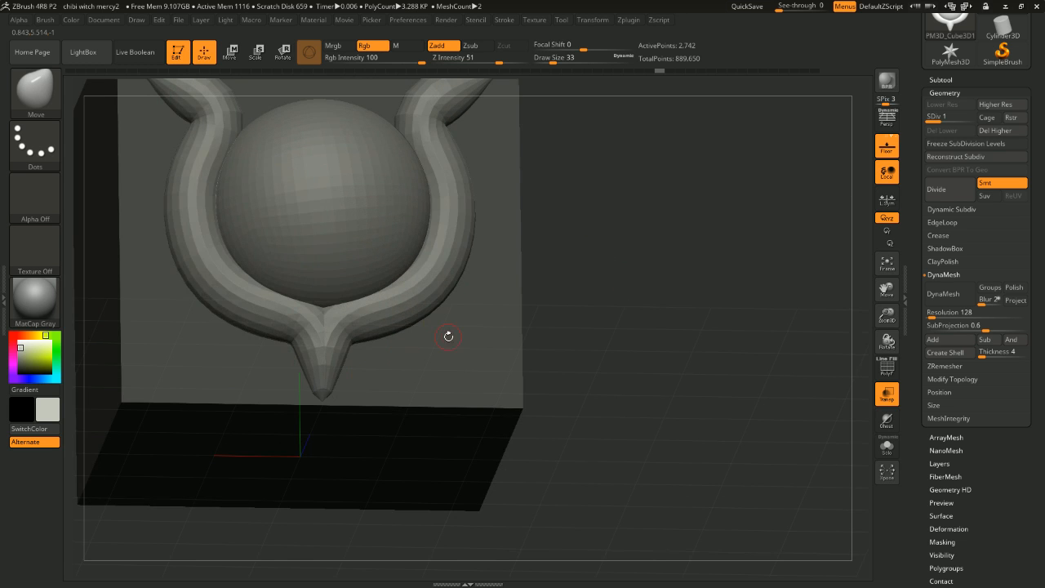
pyautogui.keyDown('shift'); pyautogui.moveTo(448, 335); pyautogui.dragTo(317, 416); pyautogui.keyUp('shift')
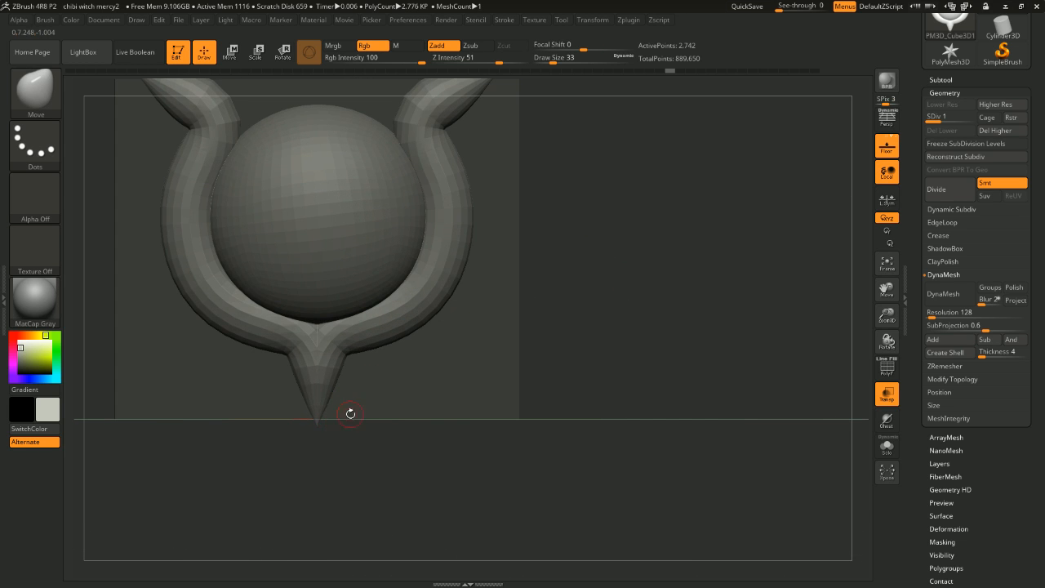
pyautogui.keyDown('shift'); pyautogui.moveTo(703, 301); pyautogui.dragTo(656, 294); pyautogui.keyUp('shift')
pyautogui.moveTo(819, 251)
pyautogui.keyDown('shift'); pyautogui.mouseDown()
pyautogui.moveTo(874, 262)
pyautogui.moveTo(800, 261)
pyautogui.moveTo(868, 237)
pyautogui.mouseUp(); pyautogui.keyUp('shift')
pyautogui.moveTo(334, 373)
pyautogui.keyDown('shift'); pyautogui.mouseDown()
pyautogui.moveTo(315, 398)
pyautogui.moveTo(318, 362)
pyautogui.mouseUp(); pyautogui.keyUp('shift')
pyautogui.keyDown('shift'); pyautogui.moveTo(634, 269); pyautogui.dragTo(658, 264); pyautogui.keyUp('shift')
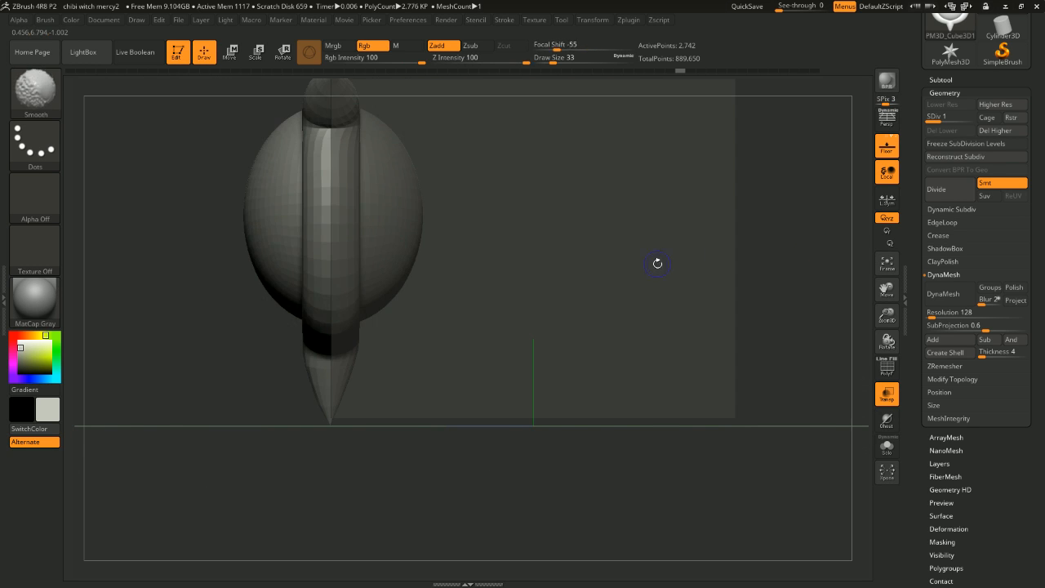
pyautogui.keyDown('shift'); pyautogui.moveTo(816, 243); pyautogui.dragTo(849, 277); pyautogui.keyUp('shift')
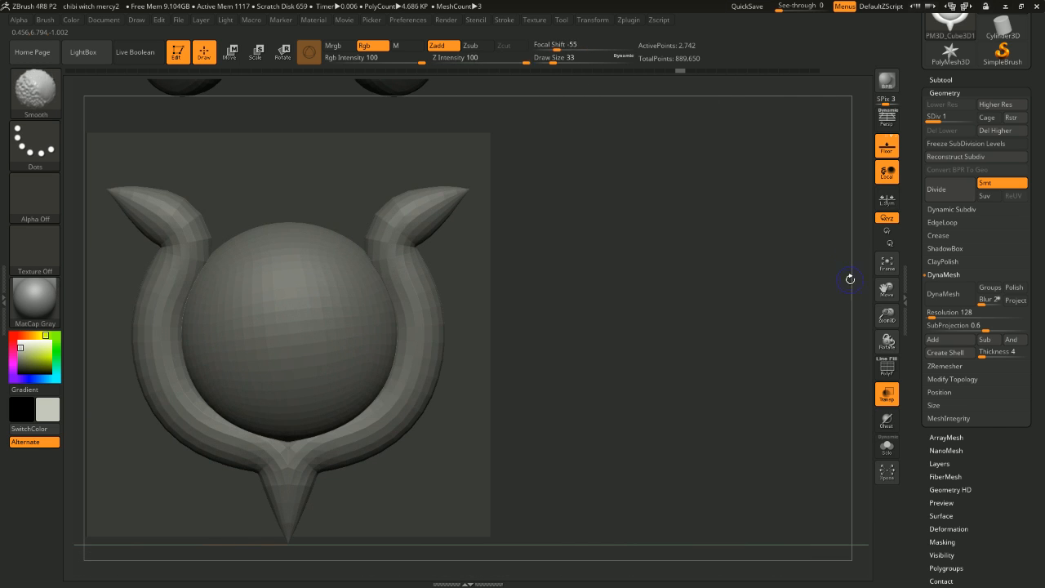
# Step: Pull both horn tips slightly outward using the Move brush at draw size 59
pyautogui.moveTo(694, 234); pyautogui.dragTo(665, 175)
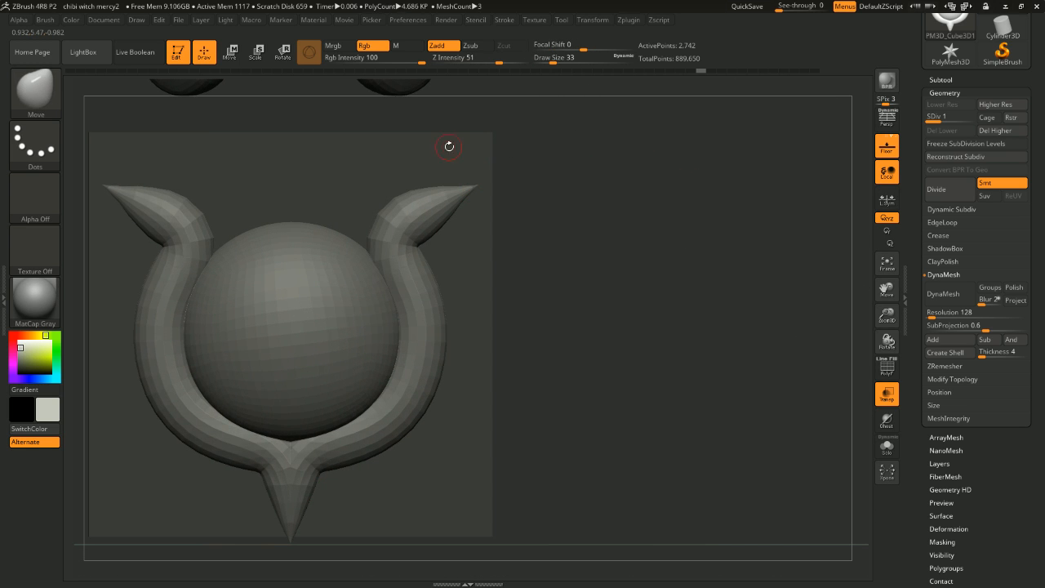
pyautogui.press('ctrl')
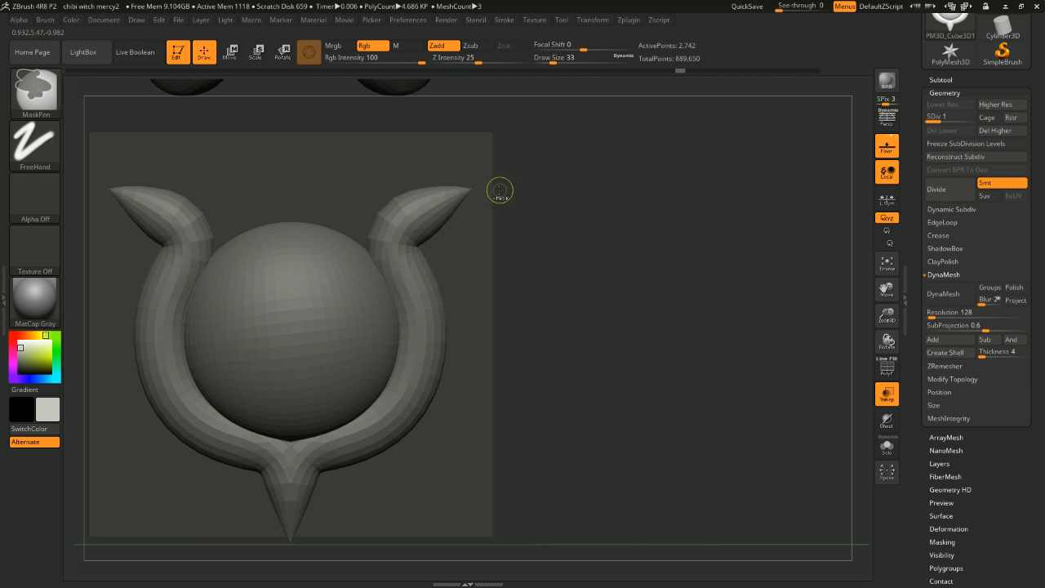
pyautogui.press('space')
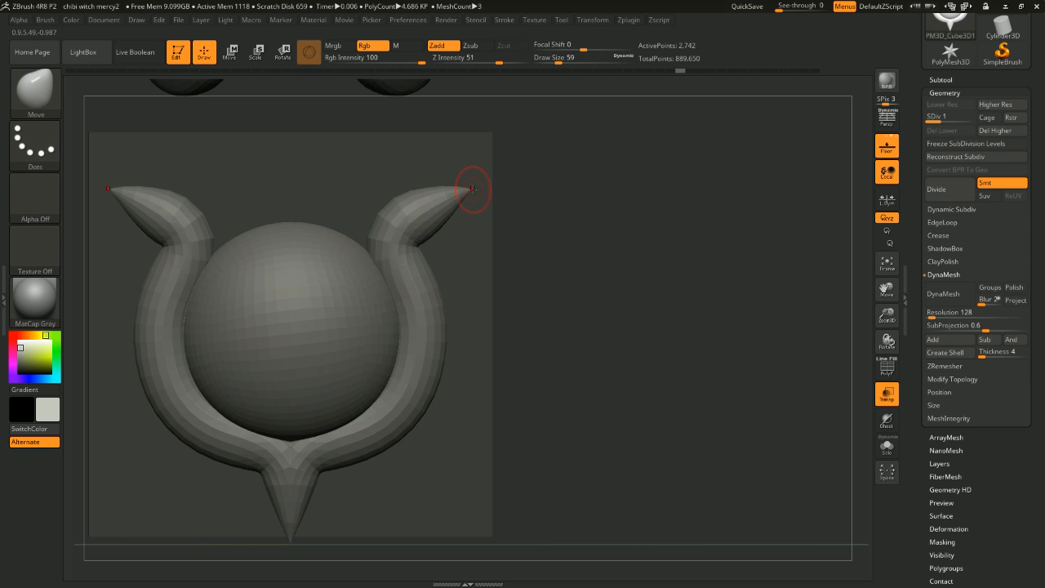
pyautogui.moveTo(480, 187); pyautogui.dragTo(466, 175)
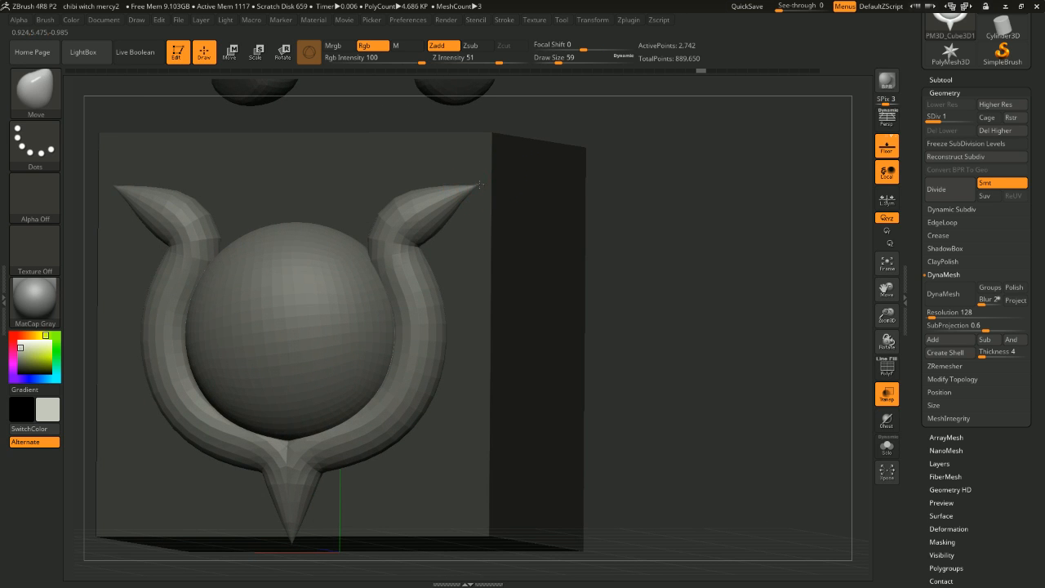
pyautogui.keyDown('shift'); pyautogui.moveTo(549, 185); pyautogui.dragTo(695, 237); pyautogui.keyUp('shift')
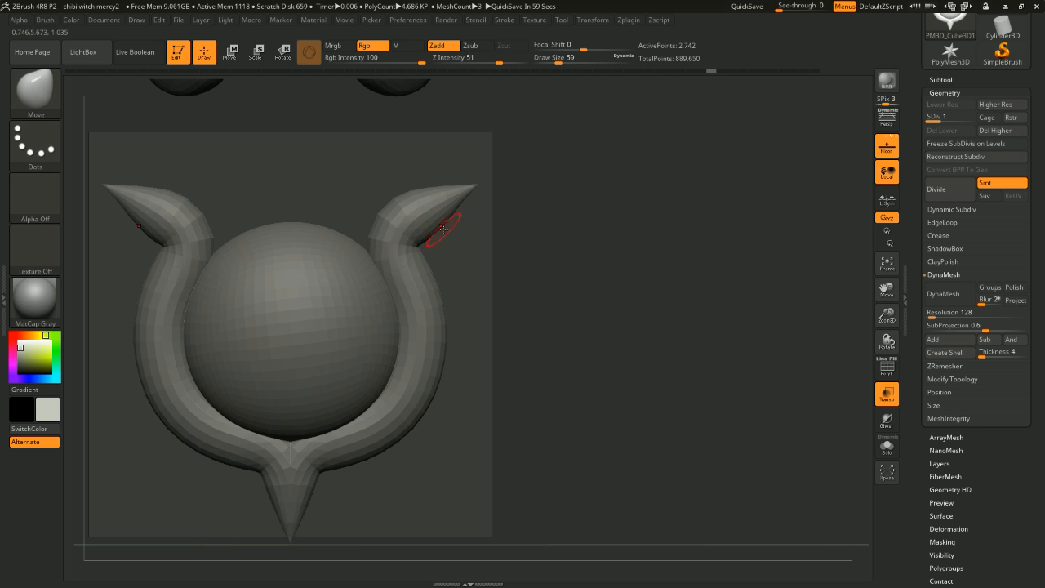
# Step: Refine the undersides and tips of both horns using the Move brush at draw size 62
pyautogui.press('space')
pyautogui.moveTo(444, 229); pyautogui.dragTo(449, 228)
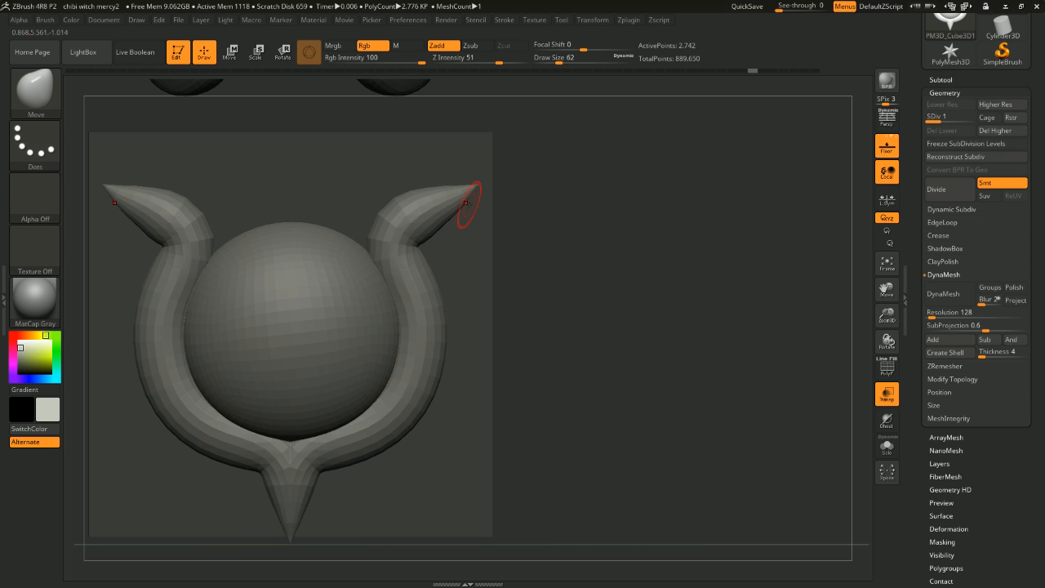
pyautogui.moveTo(518, 199); pyautogui.dragTo(482, 196)
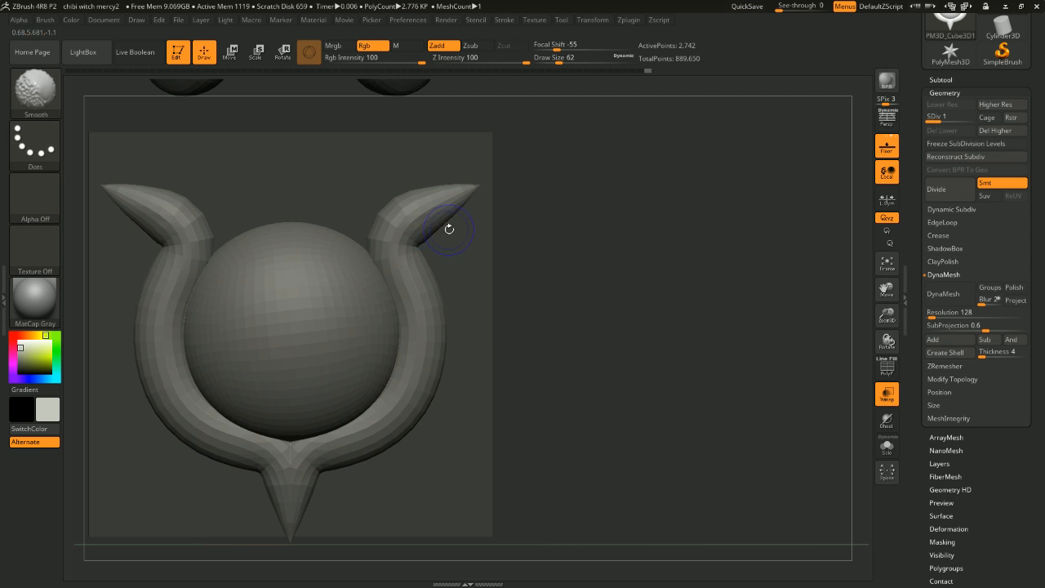
pyautogui.moveTo(509, 226); pyautogui.dragTo(604, 203)
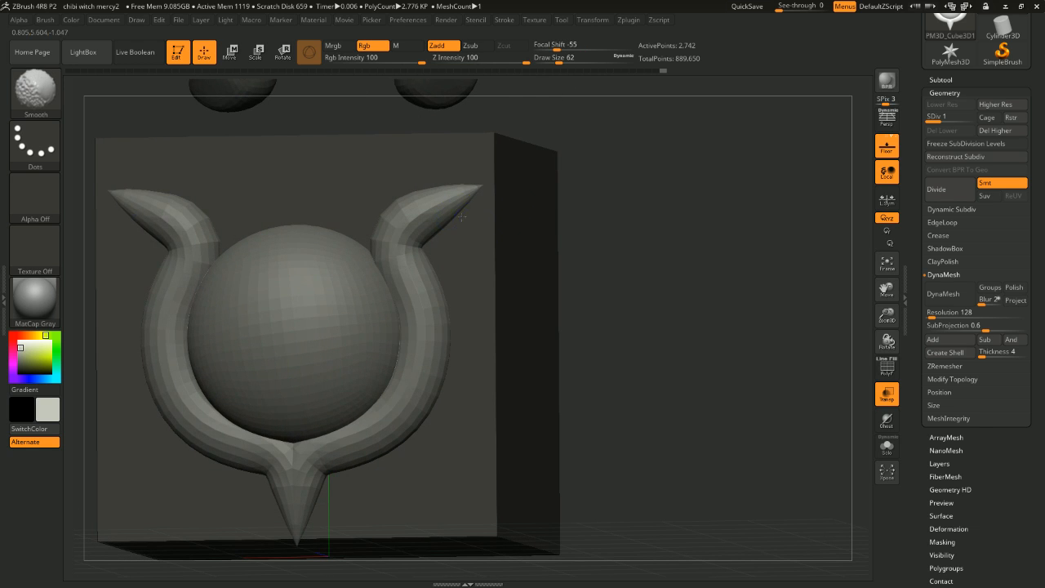
pyautogui.keyDown('shift'); pyautogui.moveTo(473, 210); pyautogui.dragTo(590, 196); pyautogui.keyUp('shift')
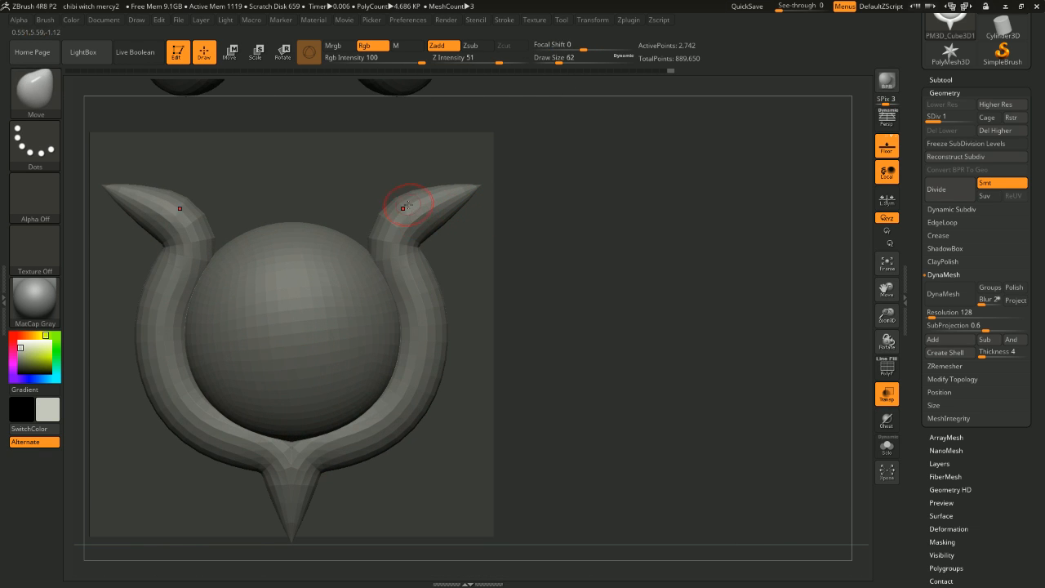
# Step: Adjust the bends and overall curve of both horns using the Move brush at draw sizes 136 and 217
pyautogui.press('space')
pyautogui.moveTo(396, 198); pyautogui.dragTo(444, 223)
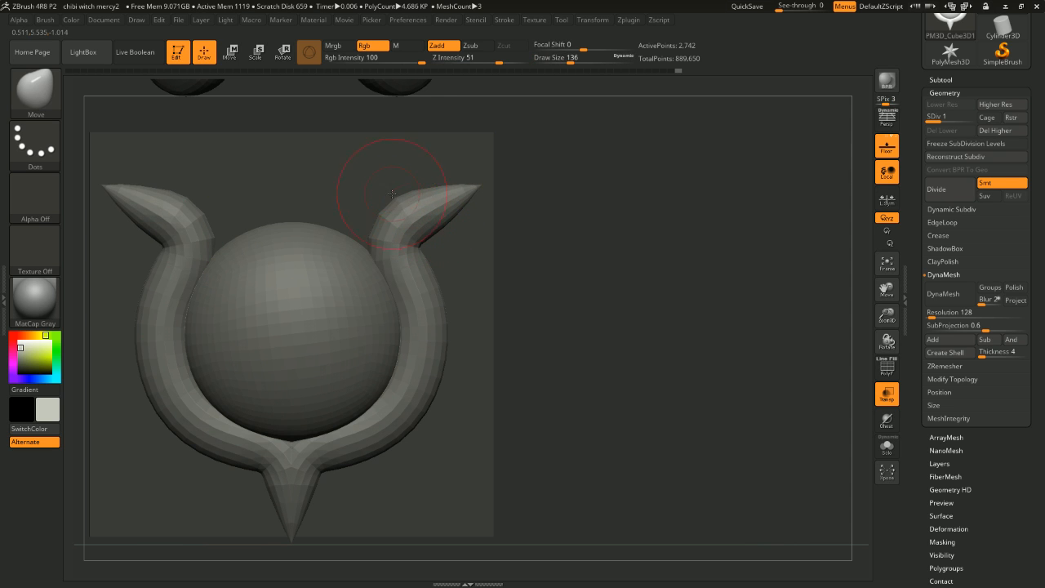
pyautogui.moveTo(392, 194); pyautogui.dragTo(397, 199)
pyautogui.keyDown('alt'); pyautogui.moveTo(609, 225); pyautogui.dragTo(598, 167); pyautogui.keyUp('alt')
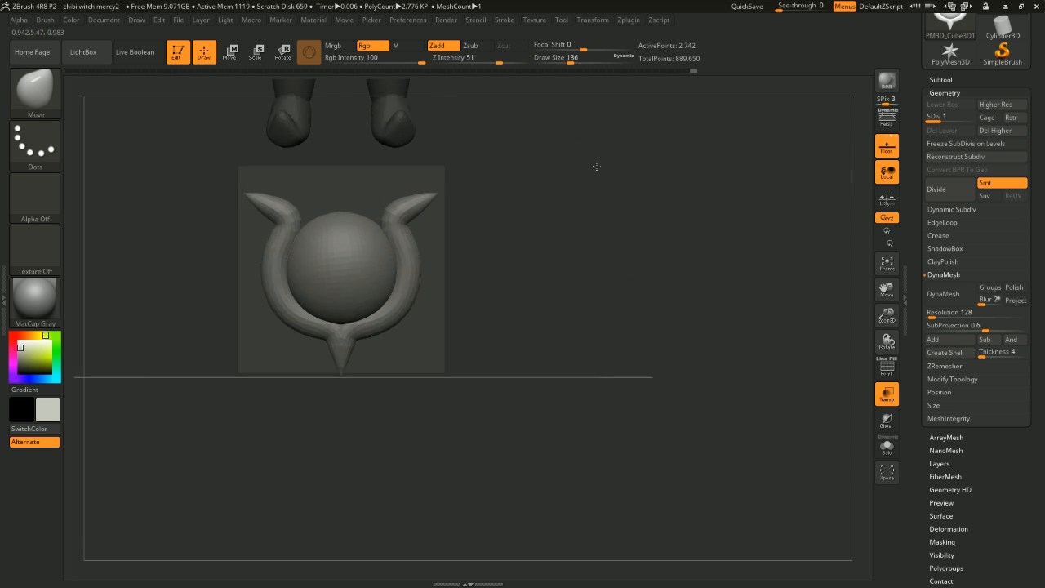
pyautogui.moveTo(597, 217)
pyautogui.keyDown('alt'); pyautogui.mouseDown()
pyautogui.moveTo(606, 221)
pyautogui.moveTo(583, 197)
pyautogui.mouseUp(); pyautogui.keyUp('alt')
pyautogui.press('space')
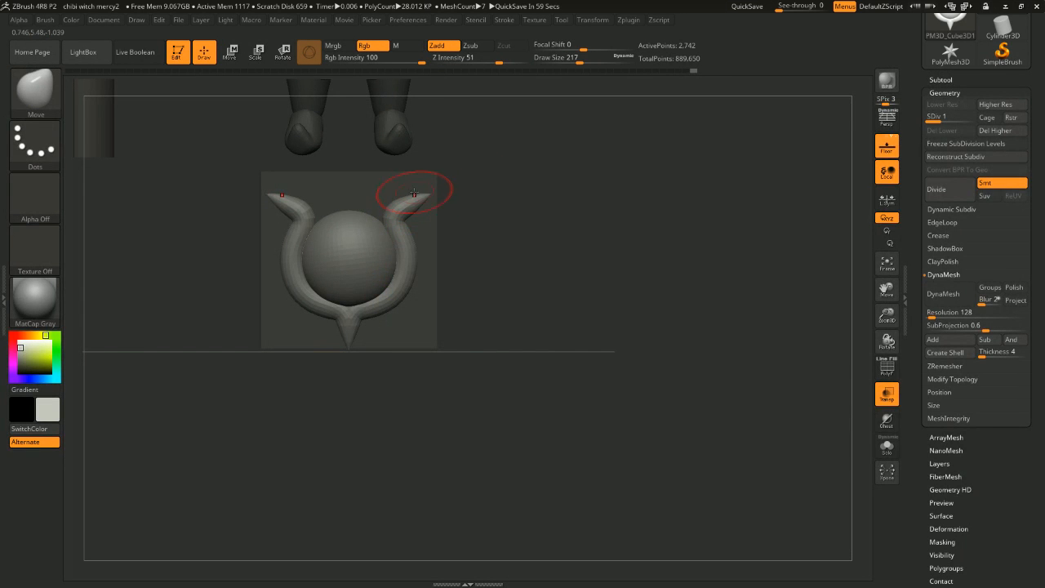
pyautogui.moveTo(414, 193); pyautogui.dragTo(415, 194)
# Step: Return the ornament to subdivision level 3 and open the list of subtools
pyautogui.keyDown('alt'); pyautogui.moveTo(529, 178); pyautogui.dragTo(546, 245); pyautogui.keyUp('alt')
pyautogui.click(973, 120)
pyautogui.keyDown('alt'); pyautogui.moveTo(742, 216); pyautogui.dragTo(742, 175); pyautogui.keyUp('alt')
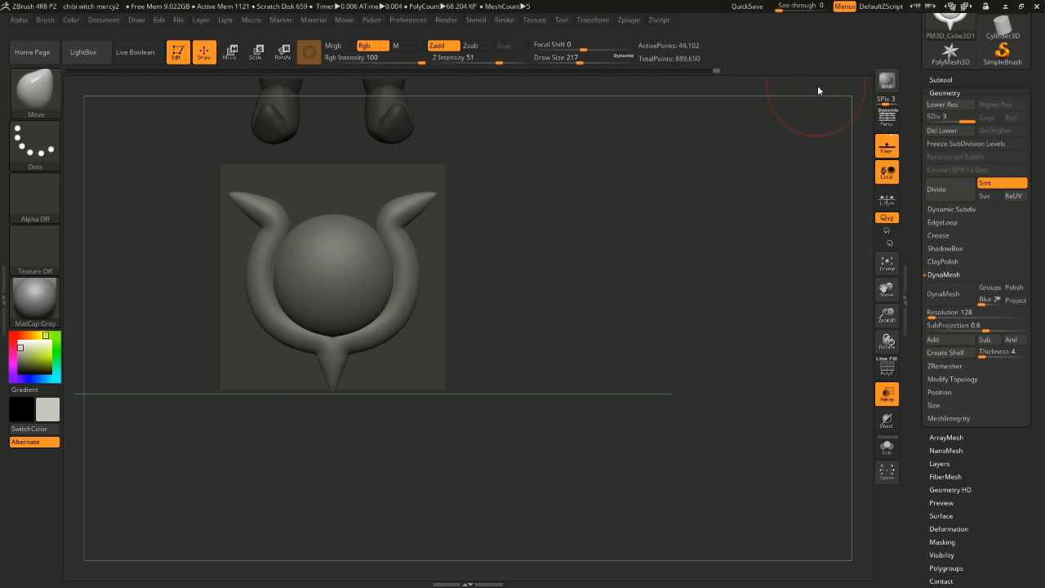
pyautogui.click(942, 80)
pyautogui.keyDown('alt'); pyautogui.moveTo(551, 173); pyautogui.dragTo(679, 167); pyautogui.keyUp('alt')
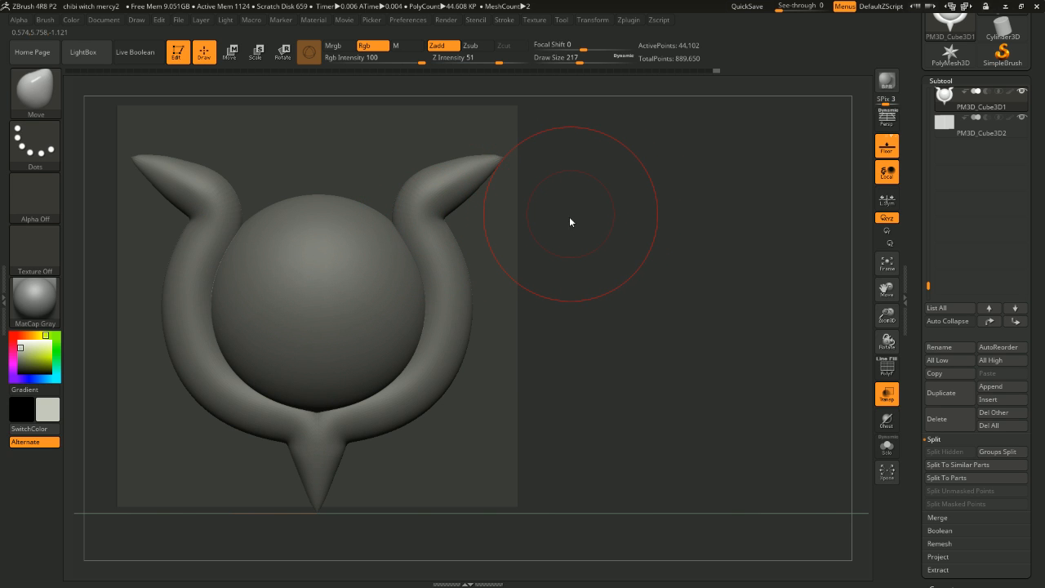
# Step: Undo the recent changes back to the low-resolution ornament mesh and pull the two horn tips slightly inward with the Move brush
pyautogui.keyDown('ctrl'); pyautogui.click(611, 227); pyautogui.keyUp('ctrl')
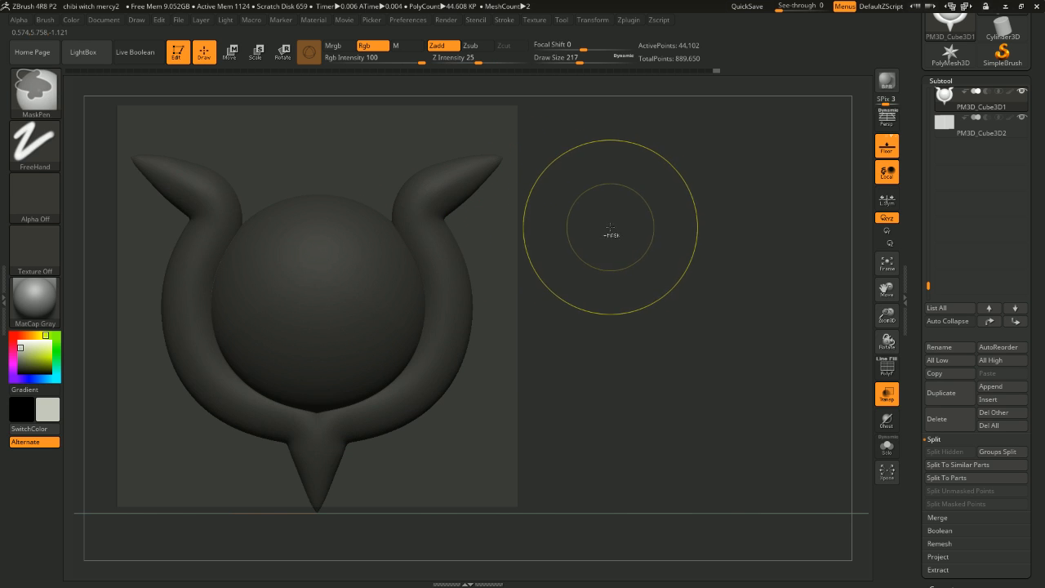
pyautogui.keyDown('ctrl'); pyautogui.click(616, 229); pyautogui.keyUp('ctrl')
pyautogui.hotkey('ctrl', 'z')
pyautogui.hotkey('ctrl', 'z')
pyautogui.hotkey('ctrl', 'z')
pyautogui.hotkey('ctrl', 'z')
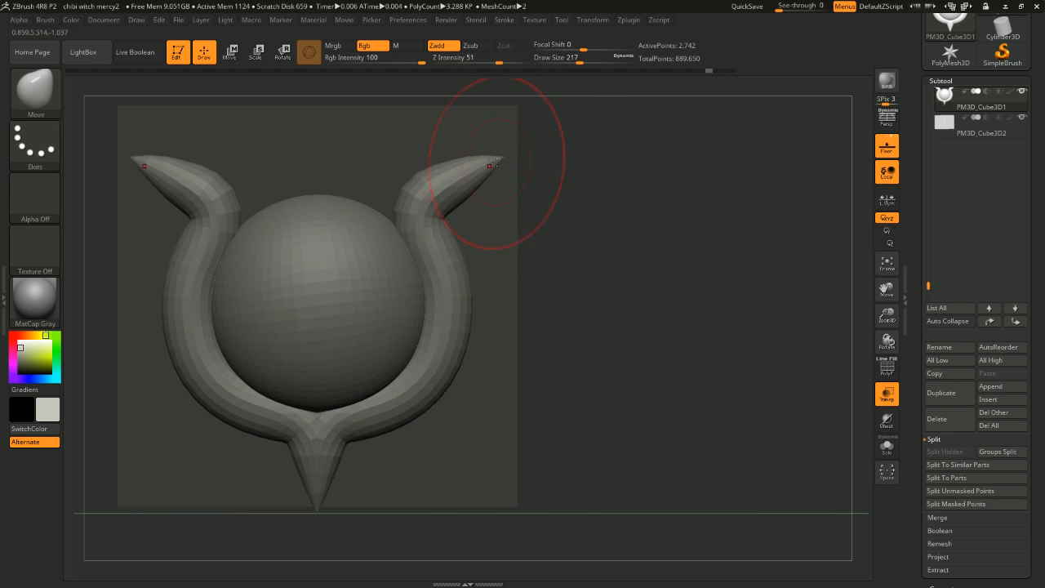
pyautogui.moveTo(497, 163); pyautogui.dragTo(487, 168)
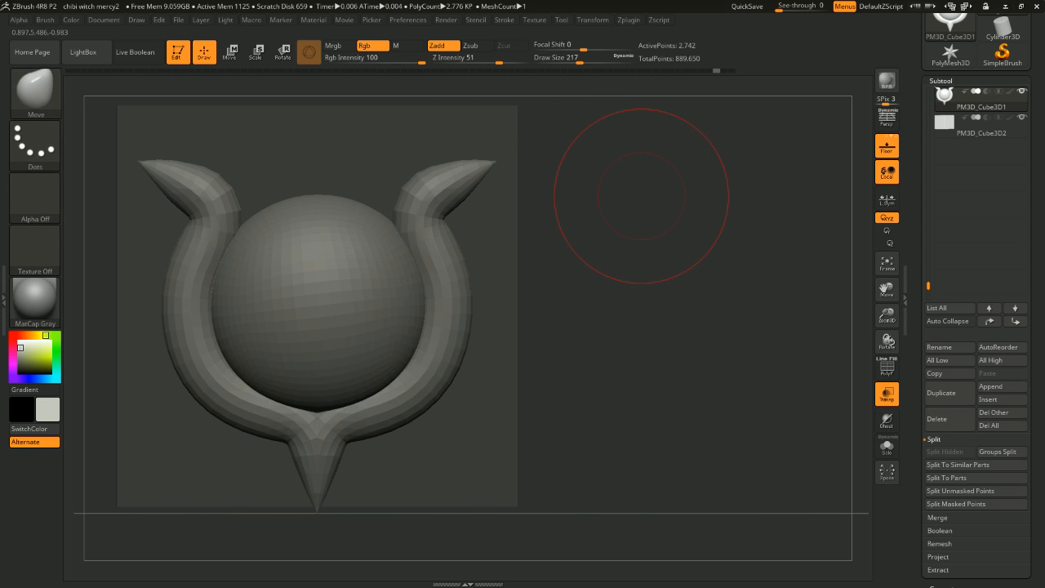
pyautogui.keyDown('alt'); pyautogui.moveTo(652, 210); pyautogui.dragTo(661, 139); pyautogui.keyUp('alt')
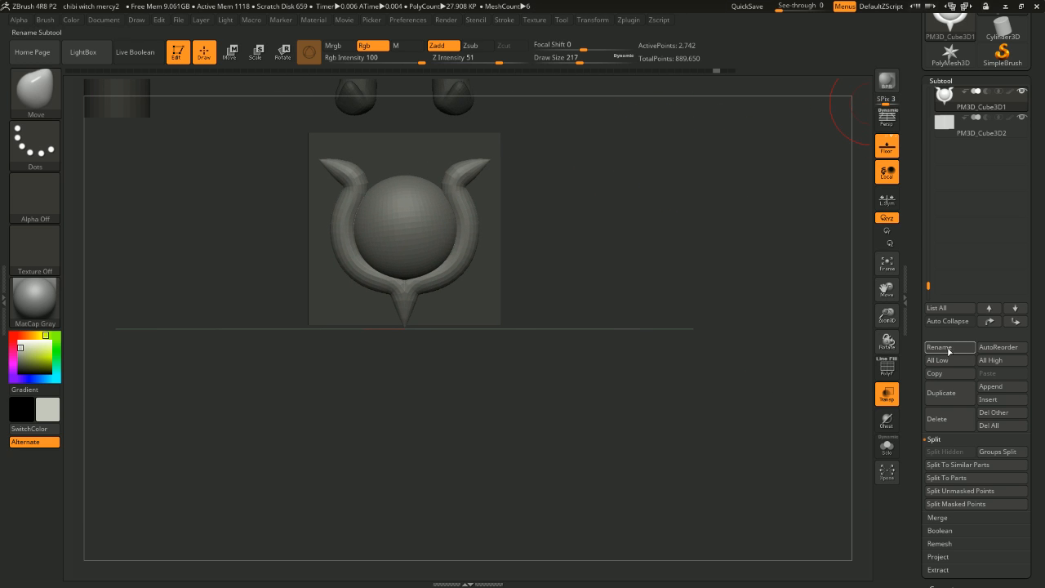
# Step: Open the ornament's Geometry settings and raise the mesh to subdivision level 3
pyautogui.scroll(-5, 948, 351)
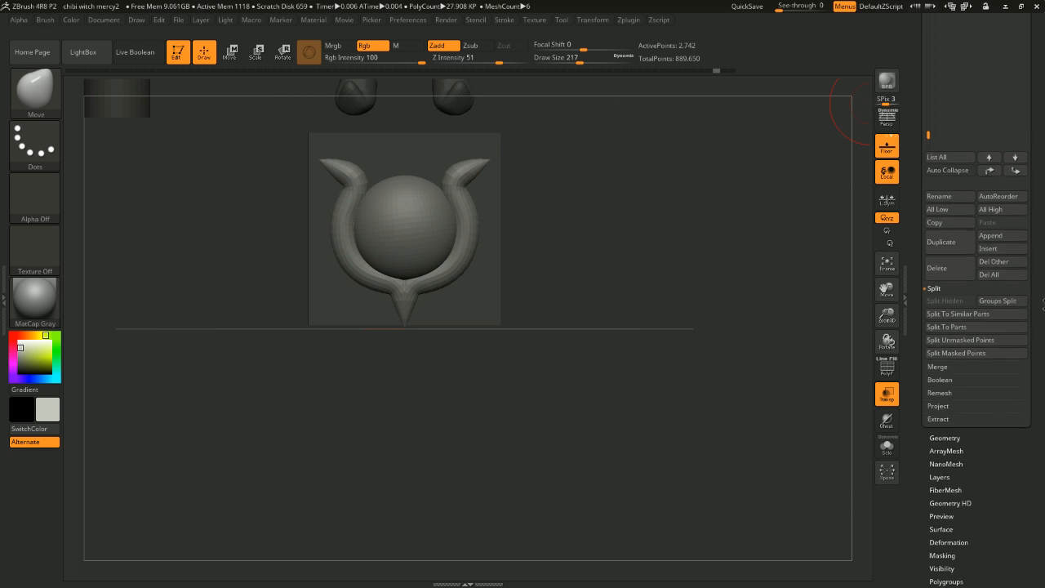
pyautogui.click(945, 438)
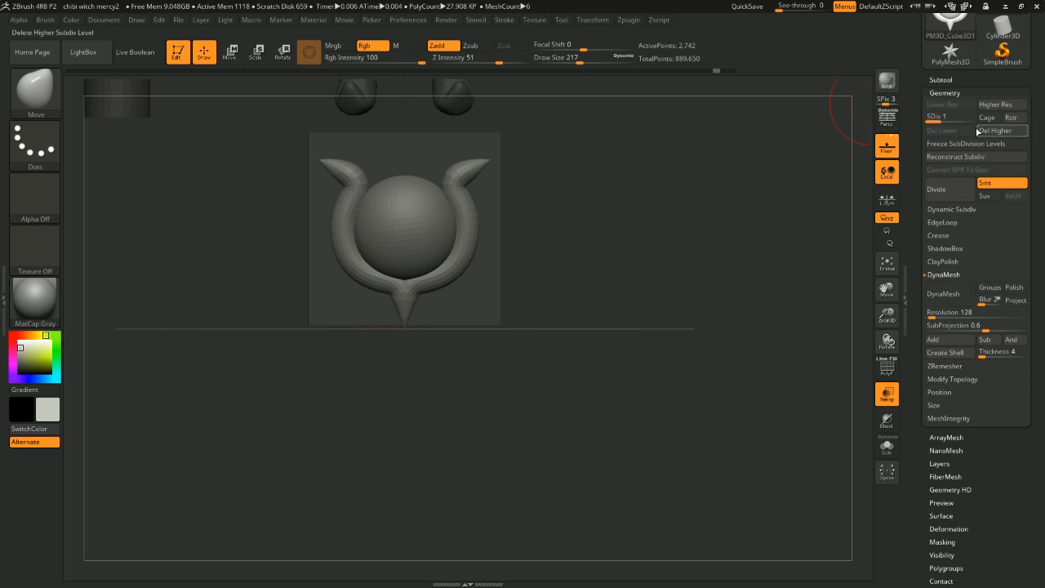
pyautogui.press('d')
pyautogui.press('d')
pyautogui.keyDown('alt'); pyautogui.moveTo(789, 172); pyautogui.dragTo(761, 201); pyautogui.keyUp('alt')
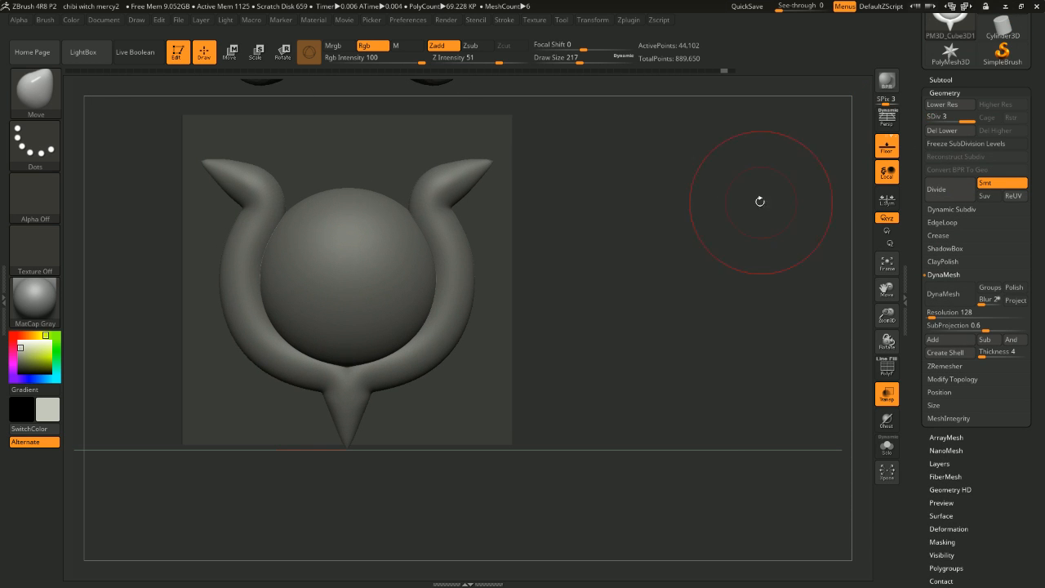
# Step: Return the ornament to subdivision level 1 and set the Move brush's Draw Size to 39 for reshaping the horn tips
pyautogui.keyDown('alt'); pyautogui.moveTo(605, 142); pyautogui.dragTo(684, 238); pyautogui.keyUp('alt')
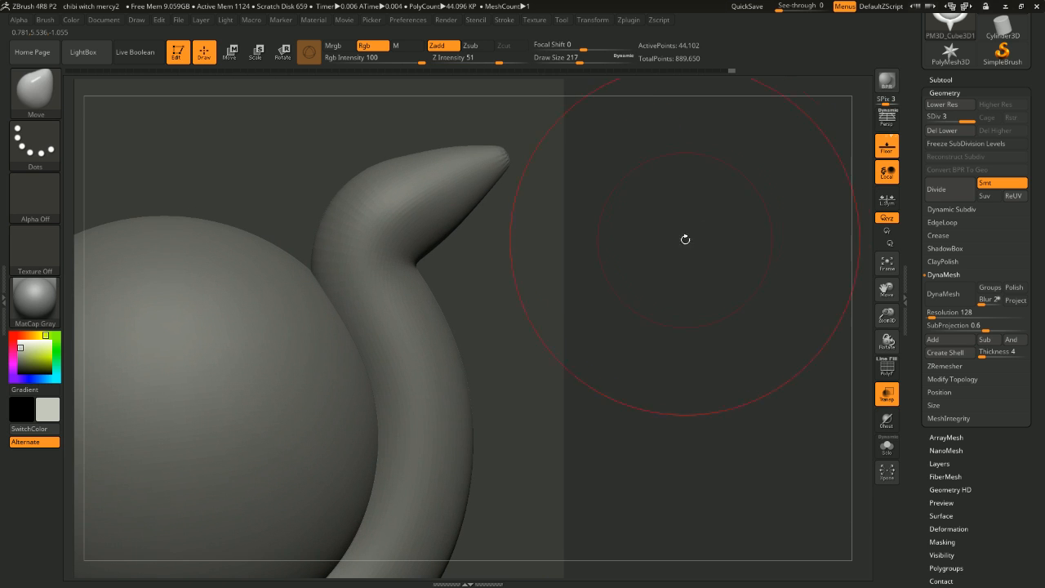
pyautogui.moveTo(695, 183)
pyautogui.mouseDown()
pyautogui.moveTo(686, 187)
pyautogui.moveTo(770, 170)
pyautogui.moveTo(684, 166)
pyautogui.mouseUp()
pyautogui.press('space')
pyautogui.moveTo(594, 149); pyautogui.dragTo(495, 152)
pyautogui.press('space')
pyautogui.moveTo(556, 131)
pyautogui.keyDown('alt'); pyautogui.mouseDown()
pyautogui.moveTo(572, 143)
pyautogui.moveTo(539, 136)
pyautogui.mouseUp(); pyautogui.keyUp('alt')
pyautogui.press('space')
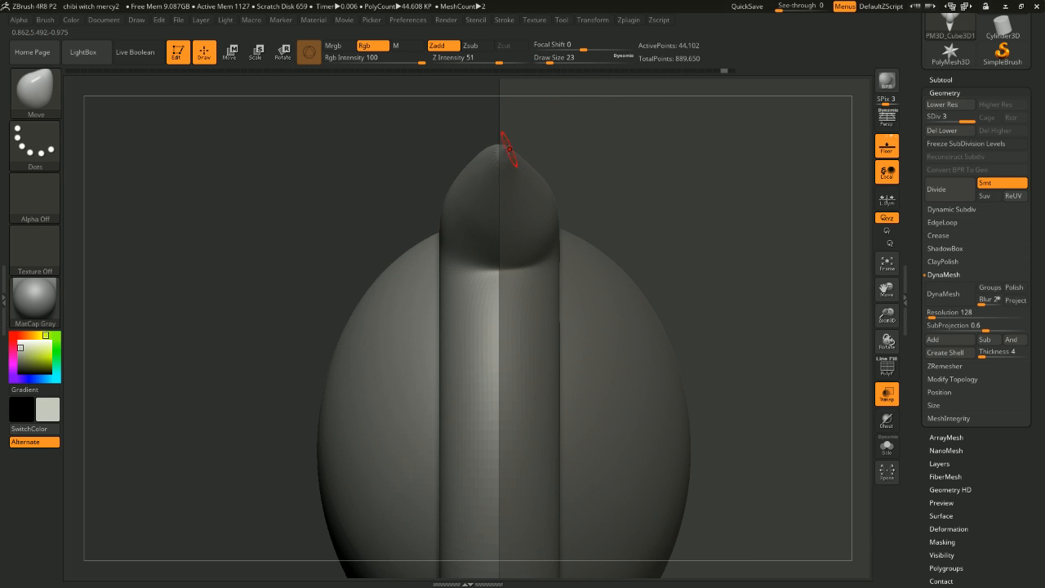
pyautogui.hotkey('shift', 'd')
pyautogui.hotkey('shift', 'd')
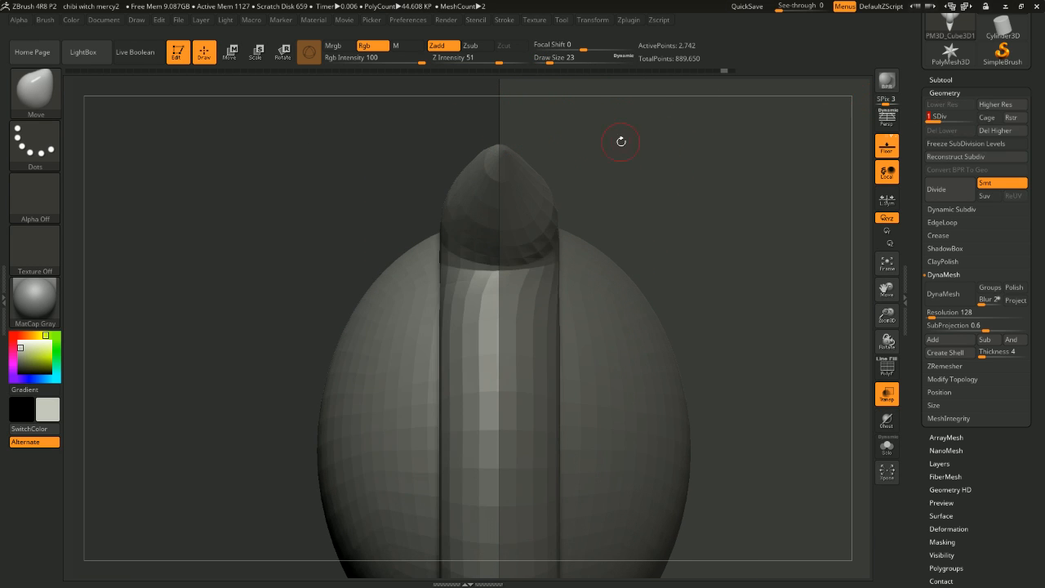
pyautogui.press('space')
pyautogui.click(509, 146)
pyautogui.press('space')
pyautogui.click(505, 151)
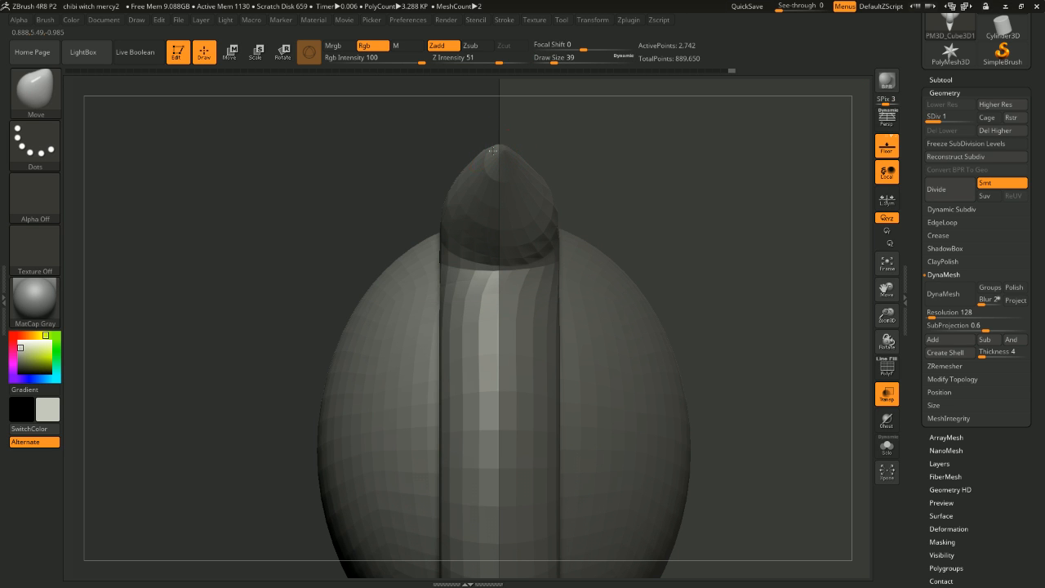
# Step: Adjust the horn tips with the Move brush so they sit centred on the horns in side view
pyautogui.moveTo(558, 144); pyautogui.dragTo(499, 152)
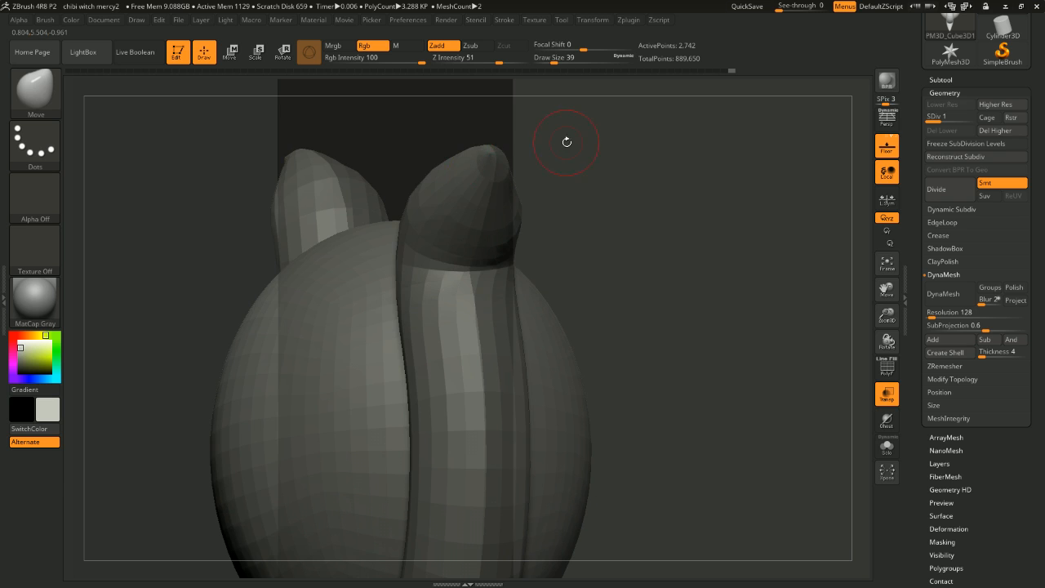
pyautogui.moveTo(567, 142); pyautogui.dragTo(561, 139)
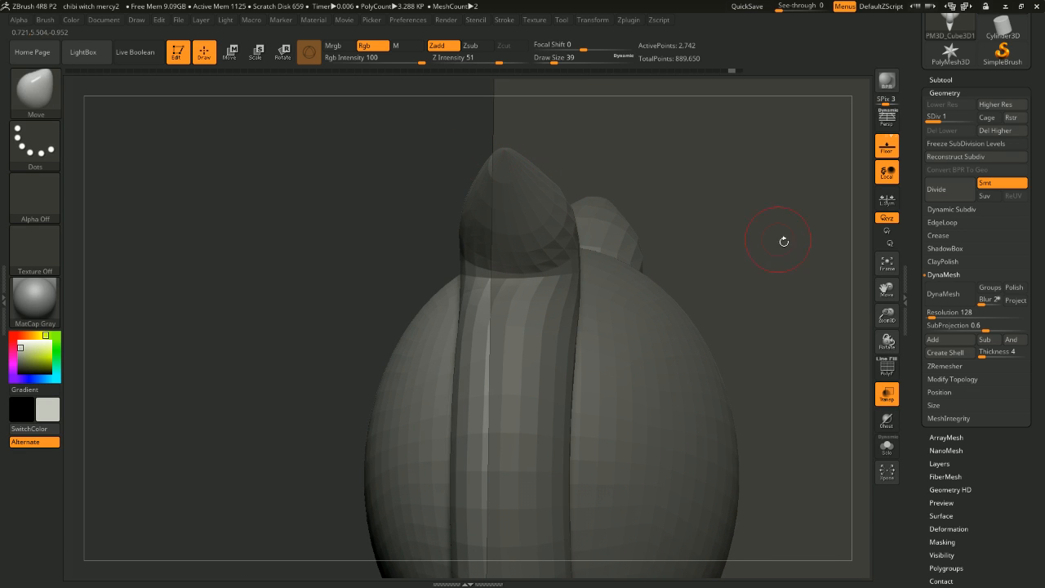
pyautogui.moveTo(760, 238); pyautogui.dragTo(778, 233)
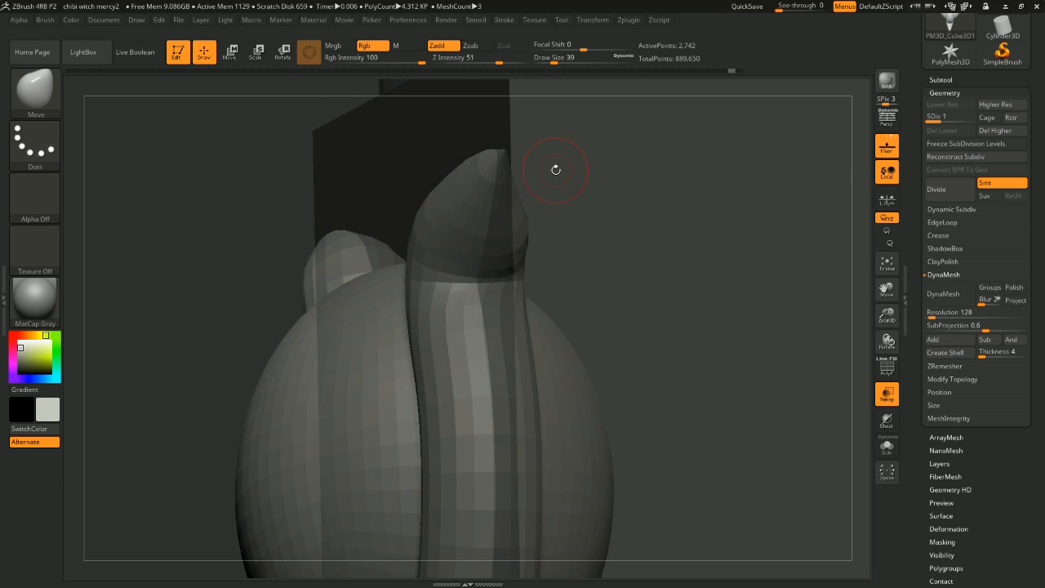
pyautogui.moveTo(556, 168); pyautogui.dragTo(508, 167)
pyautogui.keyDown('shift'); pyautogui.moveTo(600, 152); pyautogui.dragTo(508, 153); pyautogui.keyUp('shift')
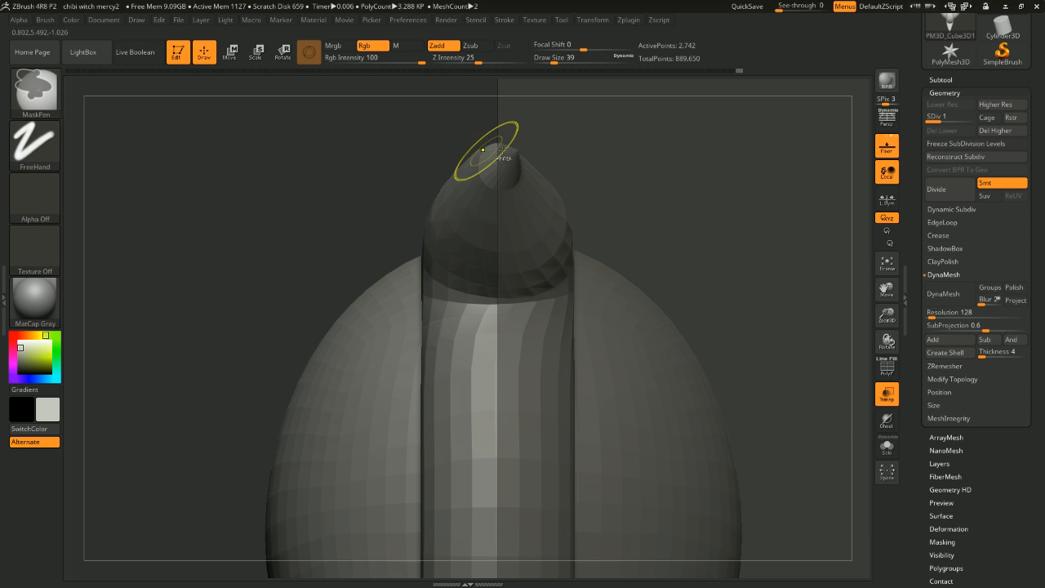
pyautogui.keyDown('shift'); pyautogui.moveTo(486, 154); pyautogui.dragTo(589, 161); pyautogui.keyUp('shift')
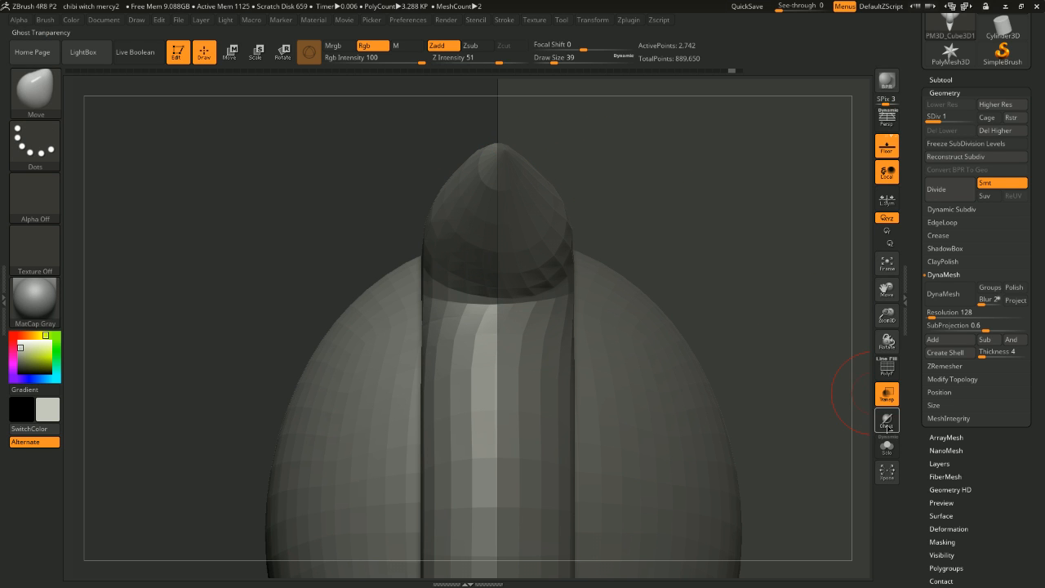
# Step: Enable Ghost transparency for the inactive subtools
pyautogui.click(887, 422)
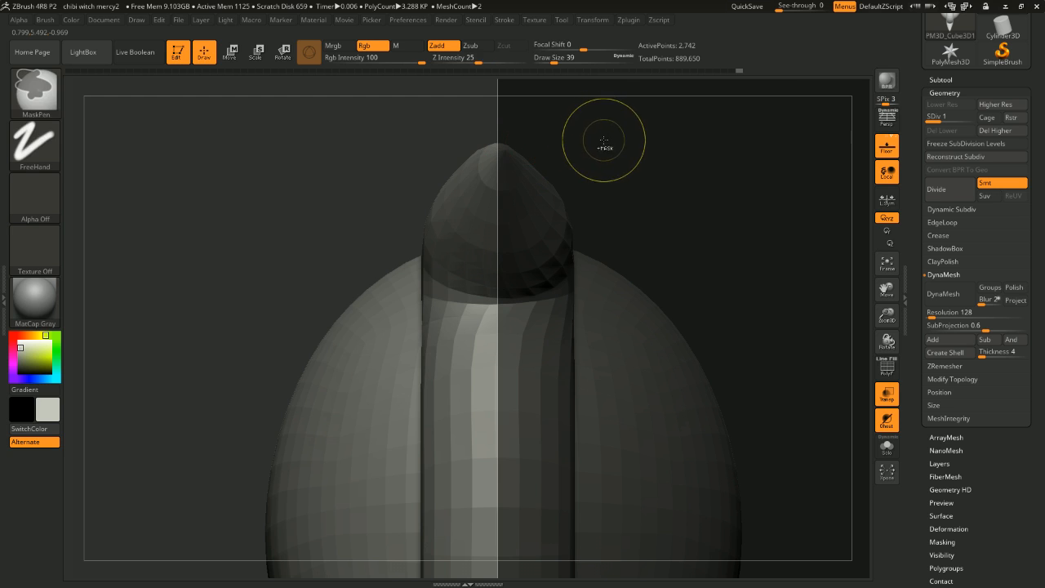
pyautogui.keyDown('ctrl'); pyautogui.moveTo(604, 141); pyautogui.dragTo(612, 159, button='right'); pyautogui.keyUp('ctrl')
pyautogui.keyDown('alt'); pyautogui.moveTo(666, 141); pyautogui.dragTo(677, 201, button='right'); pyautogui.keyUp('alt')
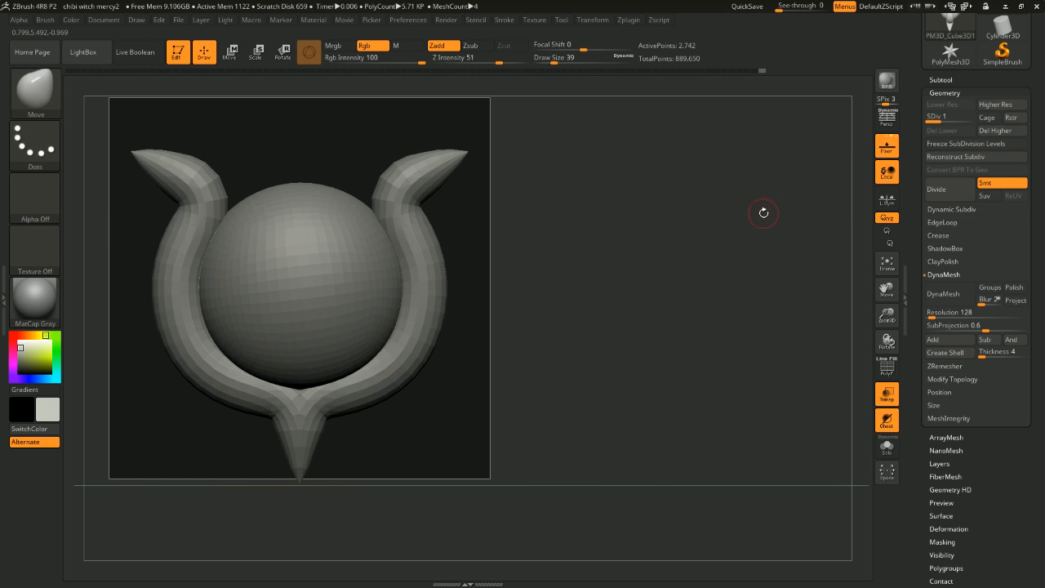
# Step: Raise the ornament to subdivision level 3 and delete its lower subdivision levels
pyautogui.hotkey('ctrl', 'd')
pyautogui.hotkey('ctrl', 'd')
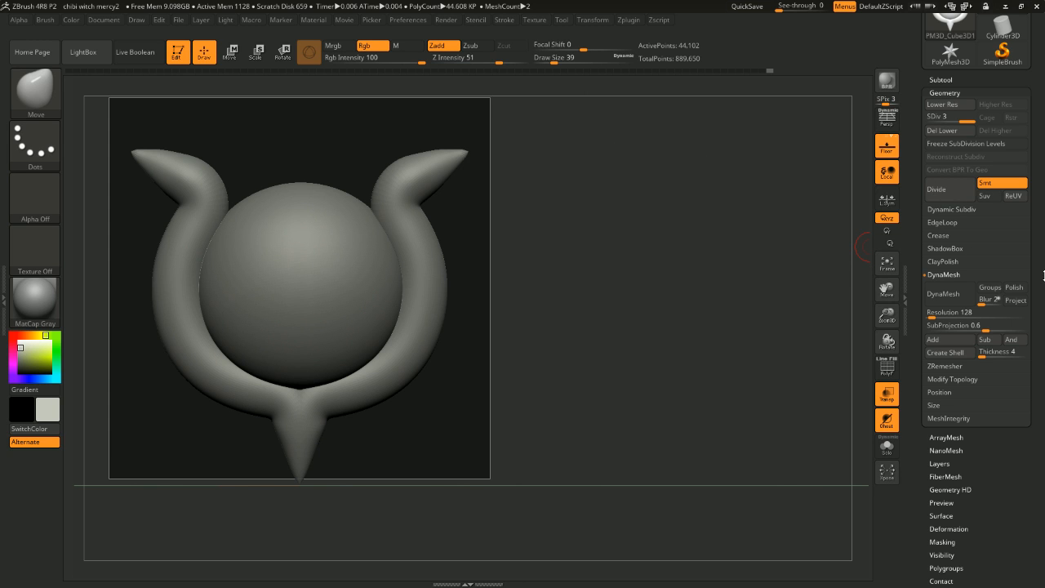
pyautogui.click(946, 131)
# Step: Set the DynaMesh resolution to 384 and remesh the ornament with DynaMesh
pyautogui.moveTo(1042, 312); pyautogui.dragTo(1043, 242)
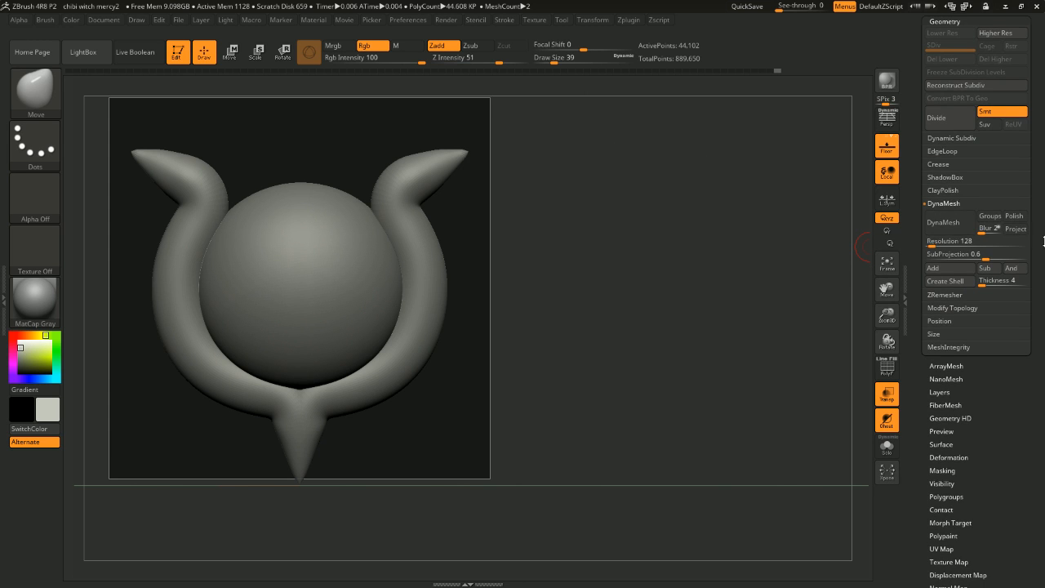
pyautogui.click(931, 228)
pyautogui.hotkey('ctrl', 'z')
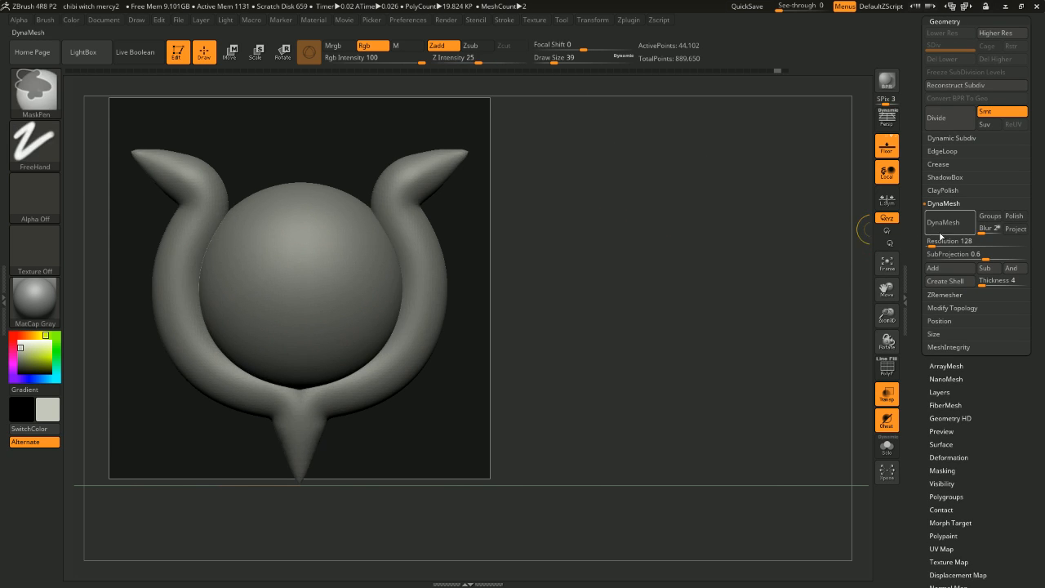
pyautogui.click(939, 239)
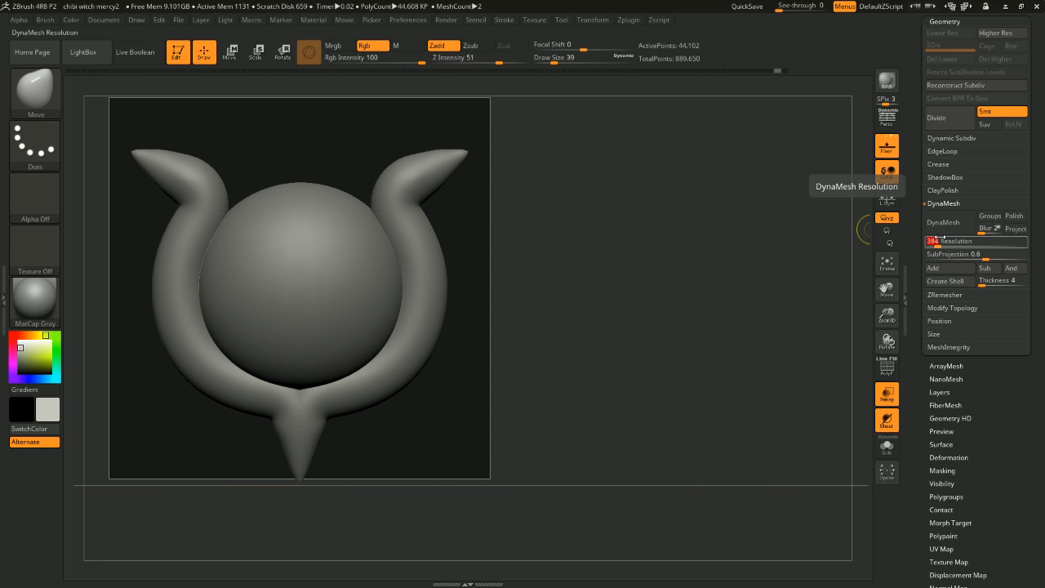
pyautogui.click(937, 227)
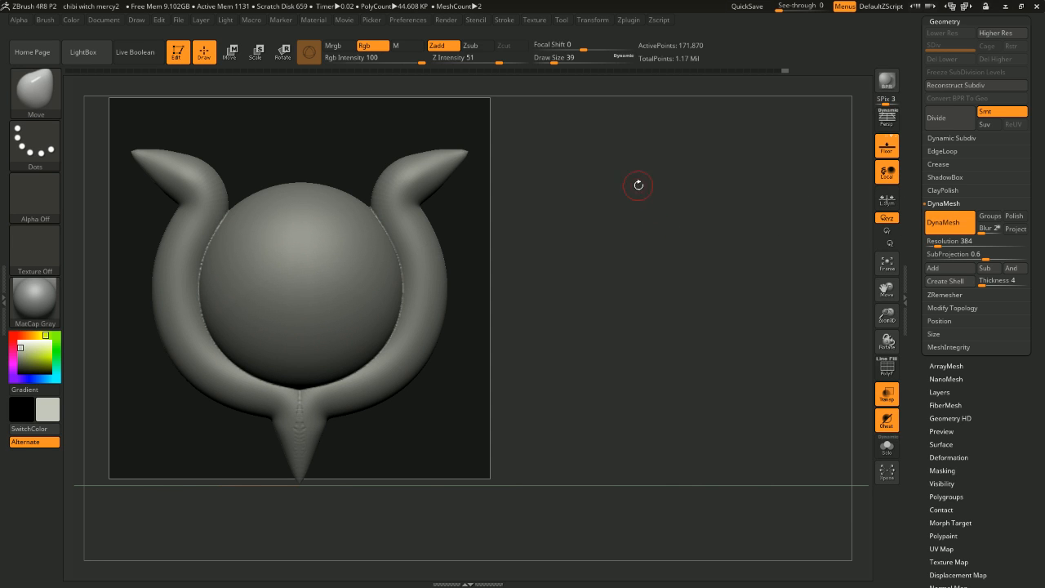
# Step: Set the Draw Size to 94 and smooth the ridged centre seam along the ornament's bottom spike
pyautogui.moveTo(676, 221)
pyautogui.keyDown('alt'); pyautogui.mouseDown()
pyautogui.moveTo(672, 203)
pyautogui.moveTo(702, 205)
pyautogui.moveTo(677, 201)
pyautogui.mouseUp(); pyautogui.keyUp('alt')
pyautogui.press('s')
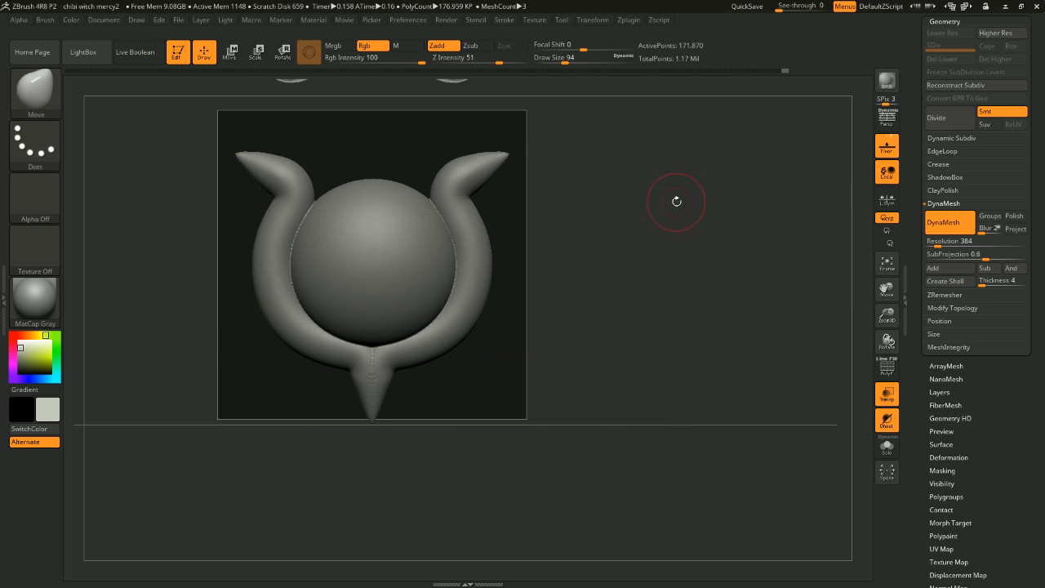
pyautogui.moveTo(603, 284)
pyautogui.mouseDown()
pyautogui.moveTo(626, 304)
pyautogui.moveTo(401, 345)
pyautogui.moveTo(378, 376)
pyautogui.mouseUp()
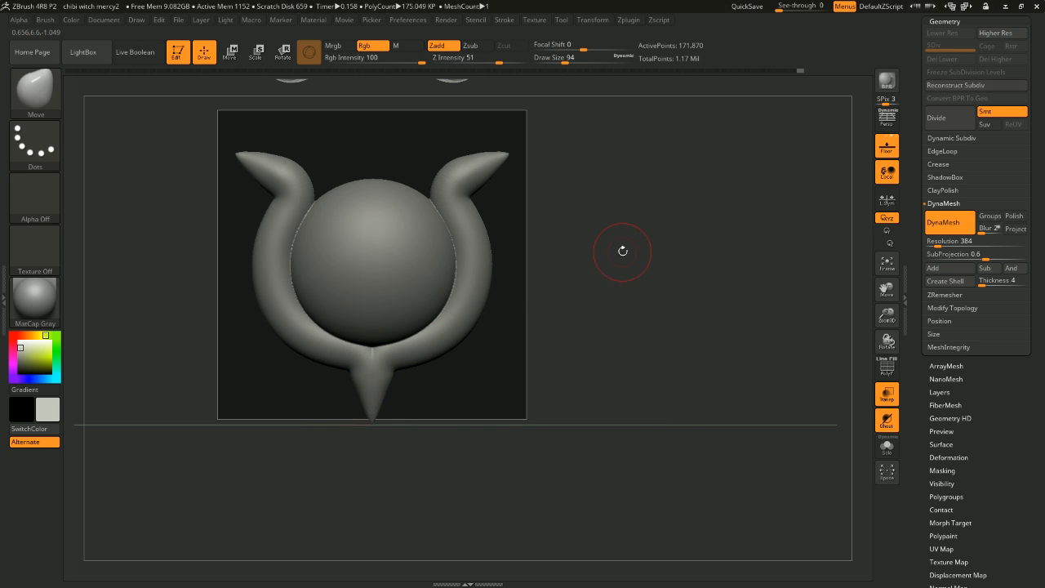
pyautogui.moveTo(526, 176); pyautogui.dragTo(581, 196)
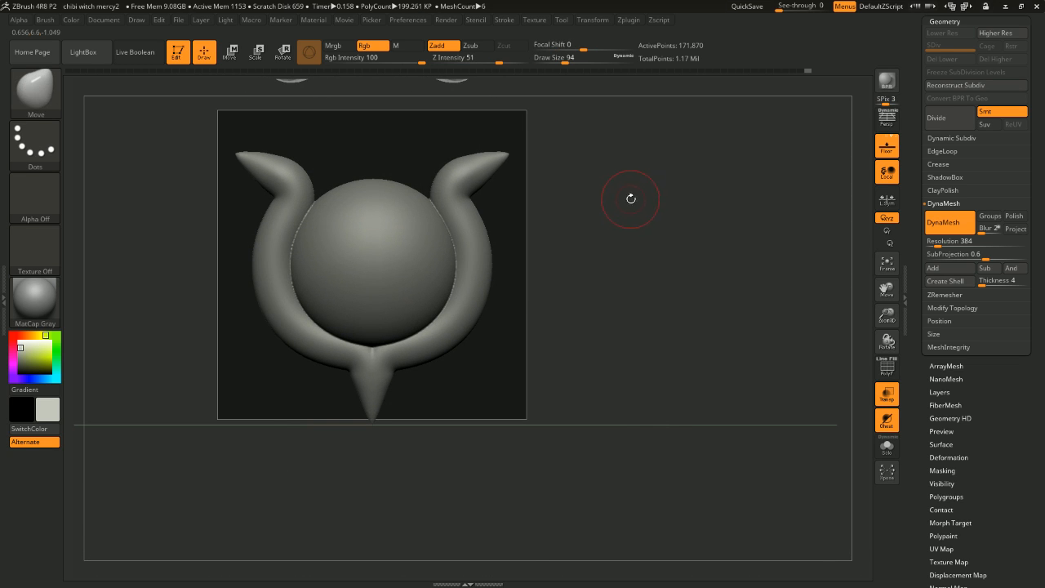
pyautogui.keyDown('shift'); pyautogui.moveTo(372, 359); pyautogui.dragTo(366, 382); pyautogui.keyUp('shift')
pyautogui.keyDown('alt'); pyautogui.moveTo(688, 241); pyautogui.dragTo(697, 284); pyautogui.keyUp('alt')
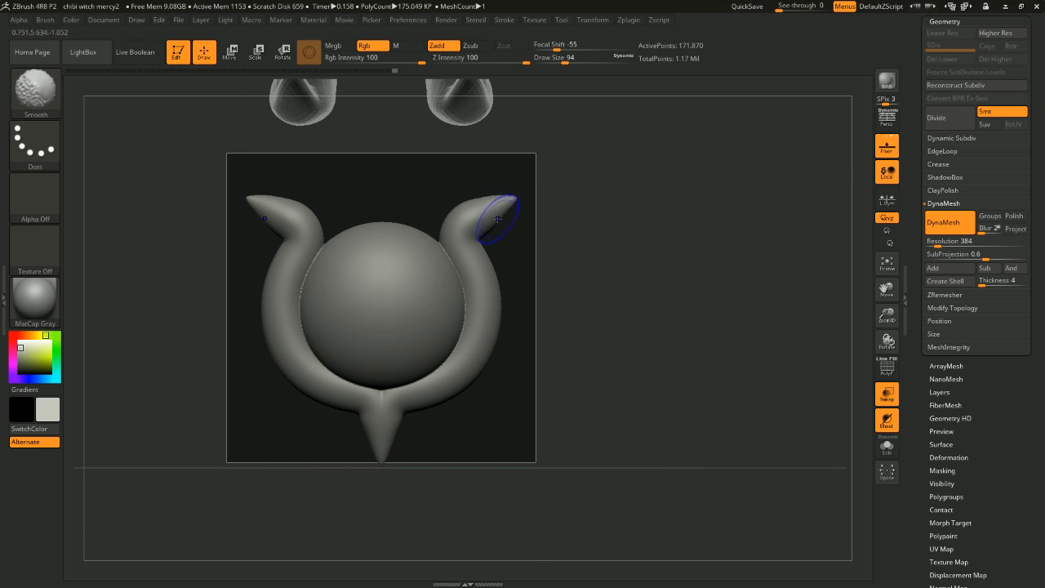
# Step: Flatten the ornament's back half against the reference plane, using the Move gizmo in side view
pyautogui.moveTo(648, 229)
pyautogui.mouseDown()
pyautogui.moveTo(752, 252)
pyautogui.moveTo(758, 214)
pyautogui.mouseUp()
pyautogui.moveTo(757, 214)
pyautogui.keyDown('shift'); pyautogui.mouseDown()
pyautogui.moveTo(675, 185)
pyautogui.moveTo(446, 150)
pyautogui.mouseUp(); pyautogui.keyUp('shift')
pyautogui.click(231, 52)
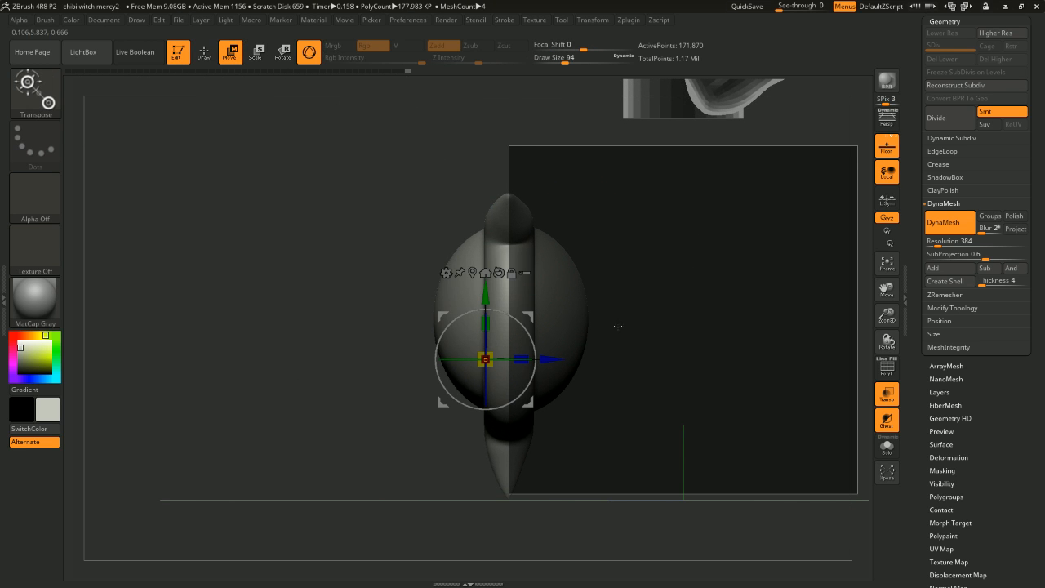
pyautogui.keyDown('ctrl'); pyautogui.moveTo(522, 359); pyautogui.dragTo(278, 384); pyautogui.keyUp('ctrl')
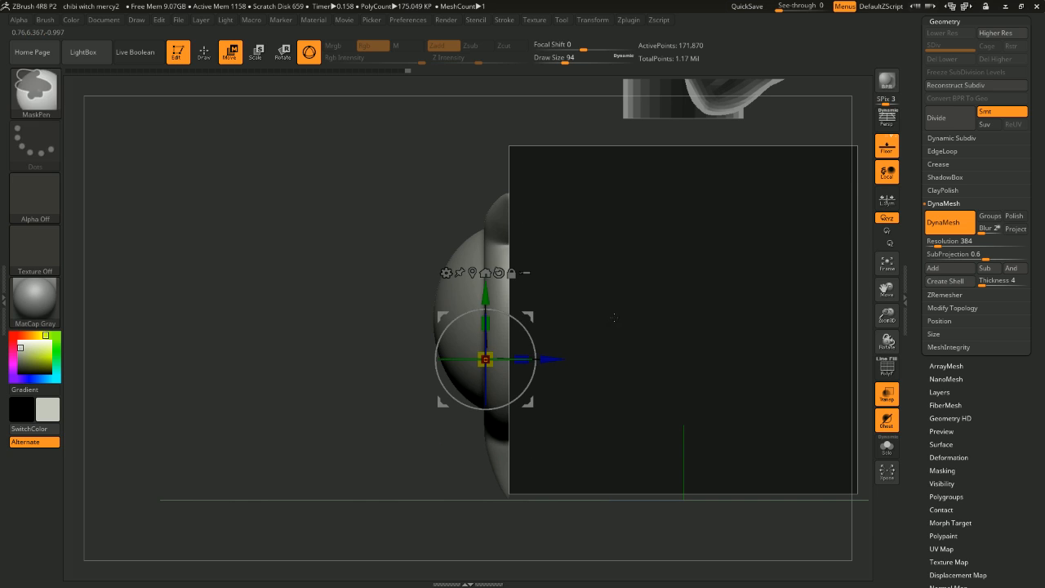
pyautogui.hotkey('ctrl', 'z')
pyautogui.keyDown('alt'); pyautogui.moveTo(665, 229); pyautogui.dragTo(688, 300); pyautogui.keyUp('alt')
pyautogui.moveTo(508, 359); pyautogui.dragTo(171, 393)
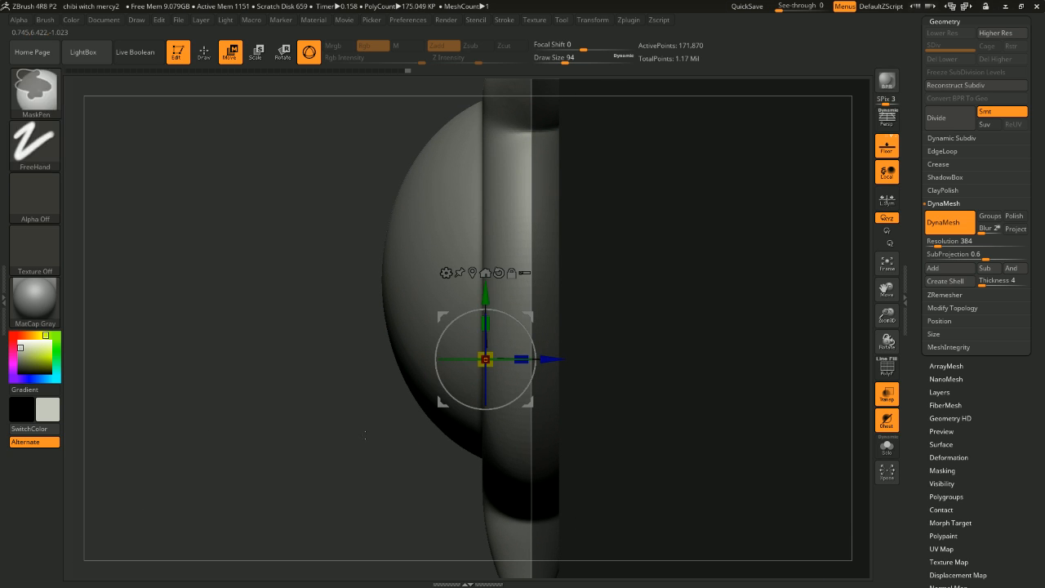
pyautogui.keyDown('ctrl'); pyautogui.moveTo(517, 359); pyautogui.dragTo(450, 353); pyautogui.keyUp('ctrl')
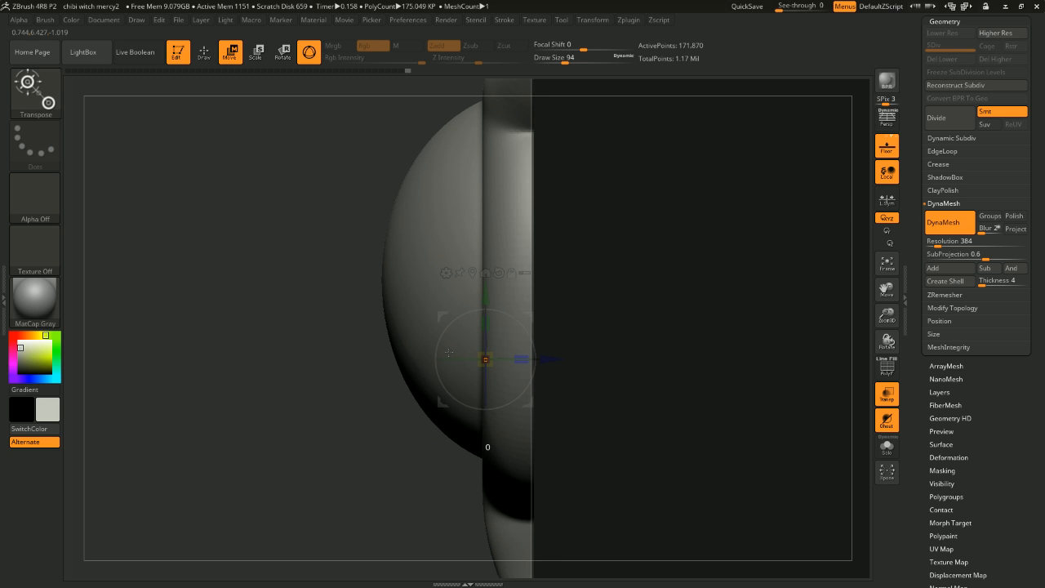
pyautogui.moveTo(447, 353); pyautogui.dragTo(448, 353)
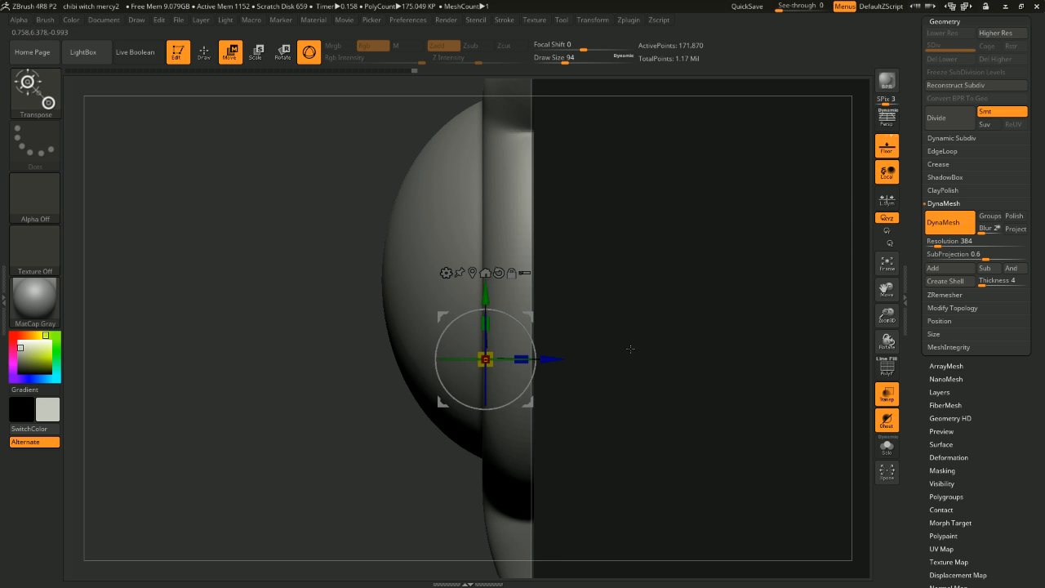
pyautogui.keyDown('ctrl'); pyautogui.moveTo(629, 349); pyautogui.dragTo(623, 256, button='right'); pyautogui.keyUp('ctrl')
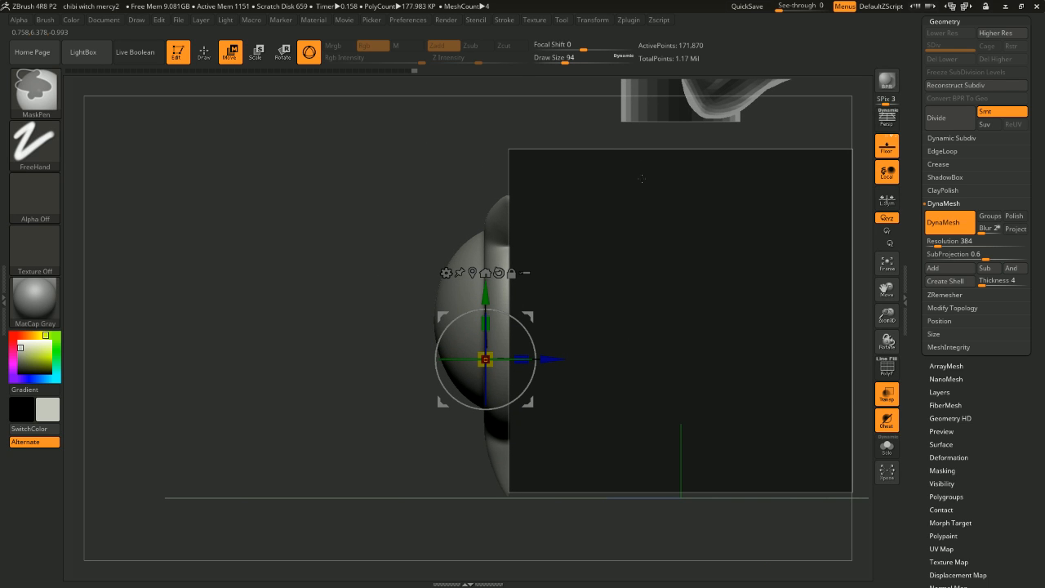
# Step: Clear the mask from the ornament and isolate it with Solo to check its flattened back
pyautogui.keyDown('ctrl'); pyautogui.moveTo(560, 130); pyautogui.dragTo(561, 313); pyautogui.keyUp('ctrl')
pyautogui.keyDown('ctrl'); pyautogui.moveTo(503, 496); pyautogui.dragTo(509, 517); pyautogui.keyUp('ctrl')
pyautogui.moveTo(586, 423)
pyautogui.mouseDown(button='right')
pyautogui.moveTo(560, 392)
pyautogui.moveTo(760, 439)
pyautogui.moveTo(707, 431)
pyautogui.moveTo(771, 429)
pyautogui.mouseUp(button='right')
pyautogui.keyDown('ctrl'); pyautogui.click(762, 438); pyautogui.keyUp('ctrl')
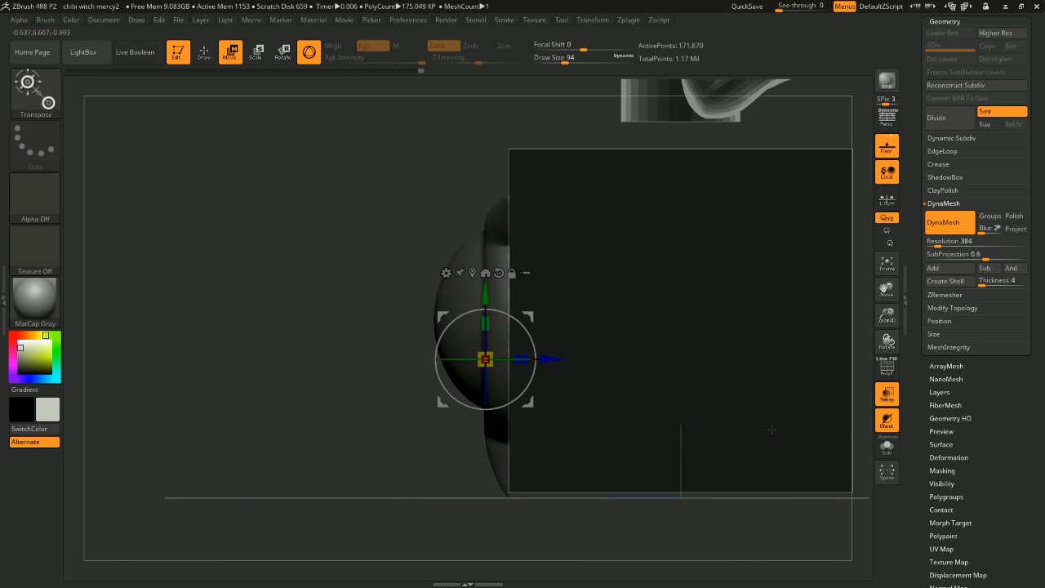
pyautogui.click(887, 446)
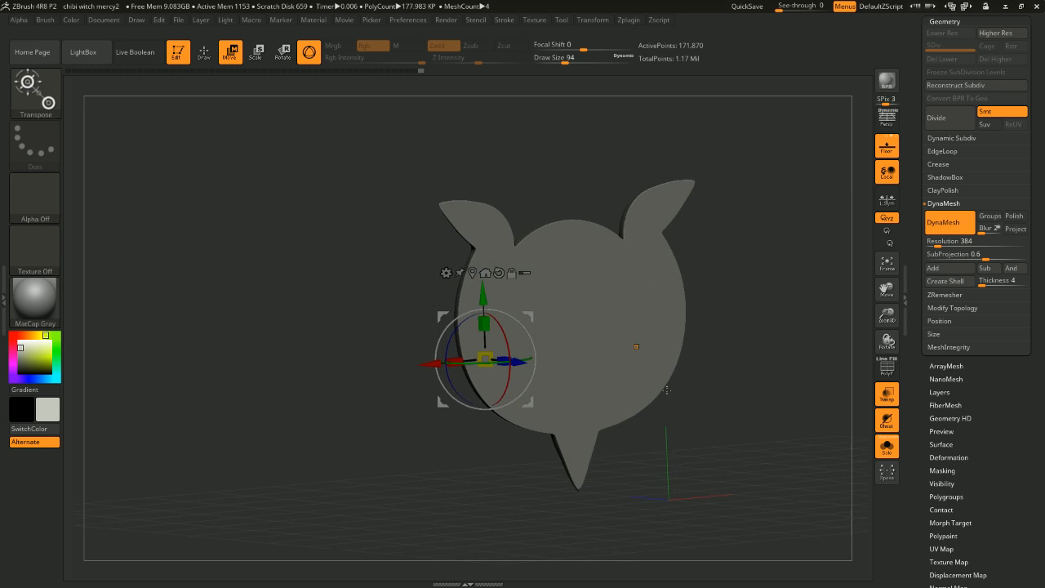
# Step: Pull the ornament's unmasked flat back outward along Z by about 1.5 with the Move gizmo in side view, clearing the mask
pyautogui.moveTo(652, 364); pyautogui.dragTo(670, 408, button='right')
pyautogui.keyDown('shift'); pyautogui.moveTo(652, 319); pyautogui.dragTo(362, 159, button='right'); pyautogui.keyUp('shift')
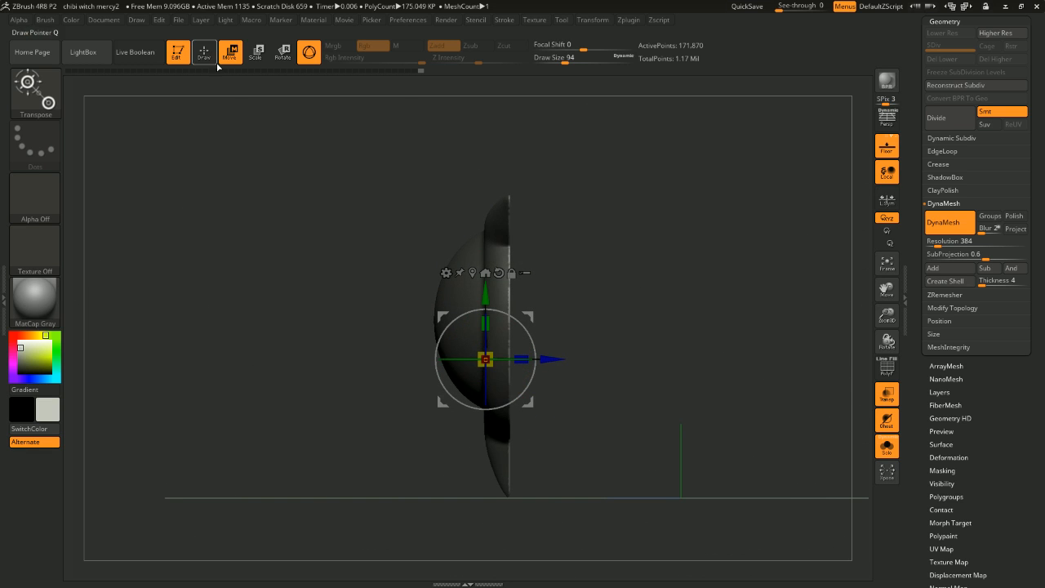
pyautogui.press('ctrl')
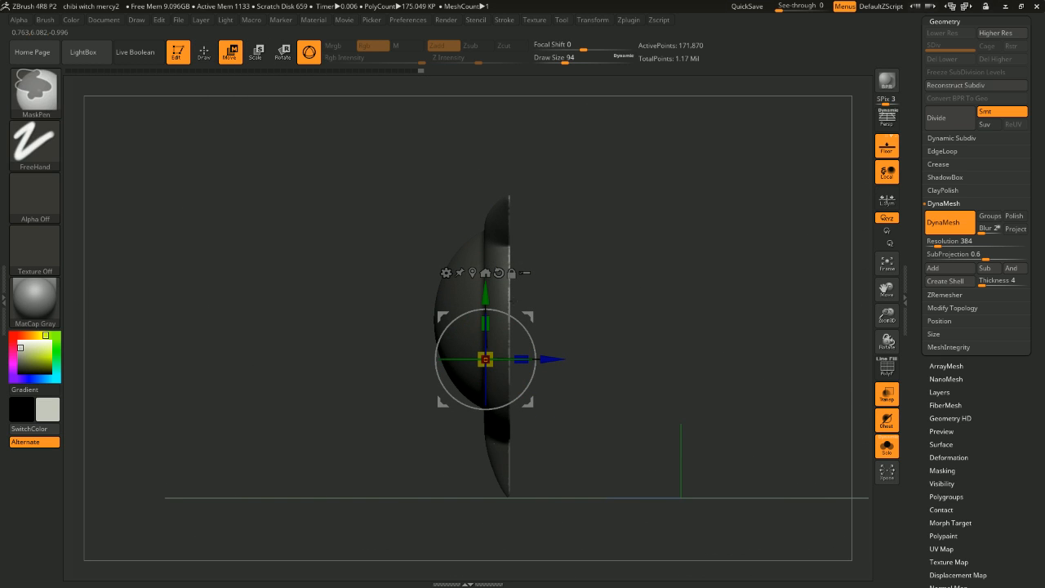
pyautogui.moveTo(521, 359); pyautogui.dragTo(575, 357)
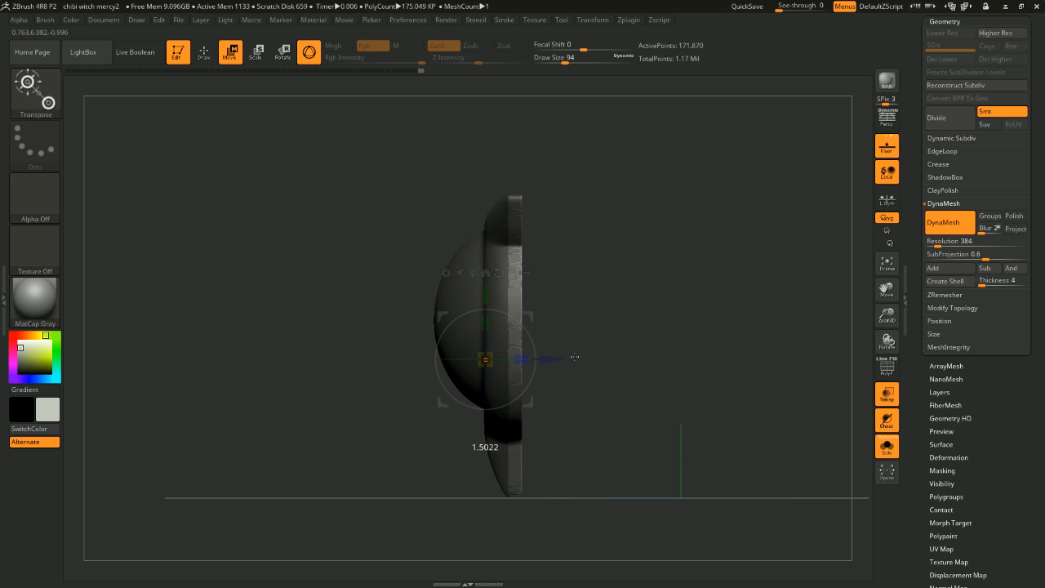
pyautogui.keyDown('ctrl'); pyautogui.moveTo(644, 330); pyautogui.dragTo(691, 317); pyautogui.keyUp('ctrl')
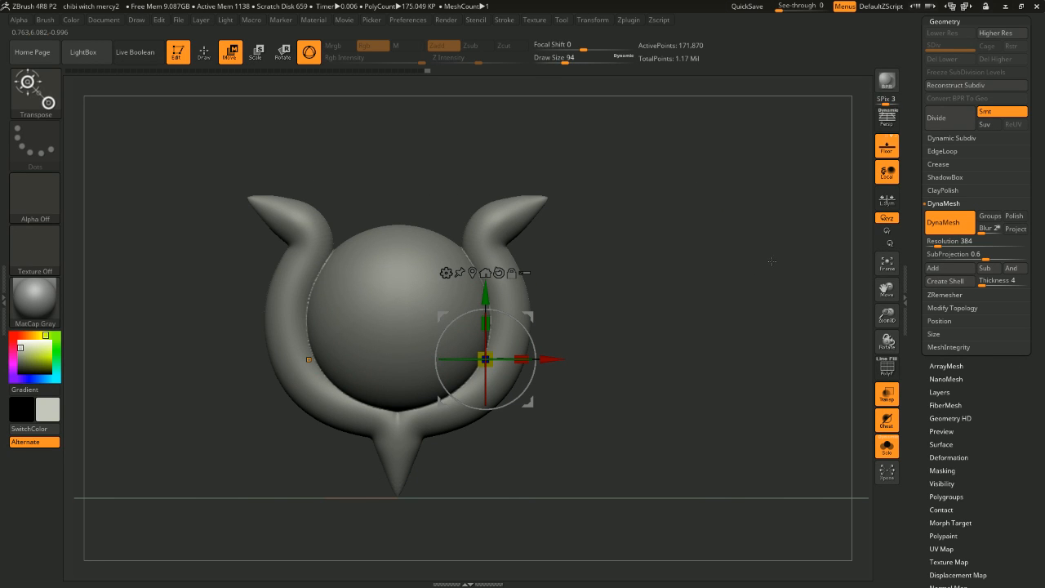
pyautogui.moveTo(822, 244); pyautogui.dragTo(778, 239)
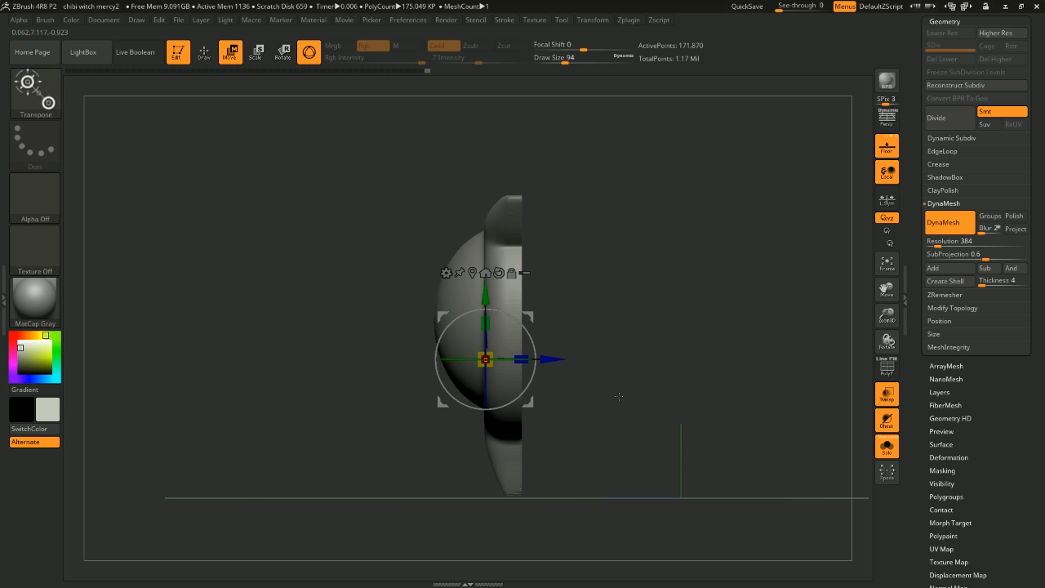
# Step: Restore the mask on the ornament's front and move the flat back about 1.3 further outward along Z, clearing the mask
pyautogui.moveTo(619, 397)
pyautogui.mouseDown()
pyautogui.moveTo(663, 393)
pyautogui.moveTo(626, 405)
pyautogui.mouseUp()
pyautogui.keyDown('ctrl'); pyautogui.click(627, 405); pyautogui.keyUp('ctrl')
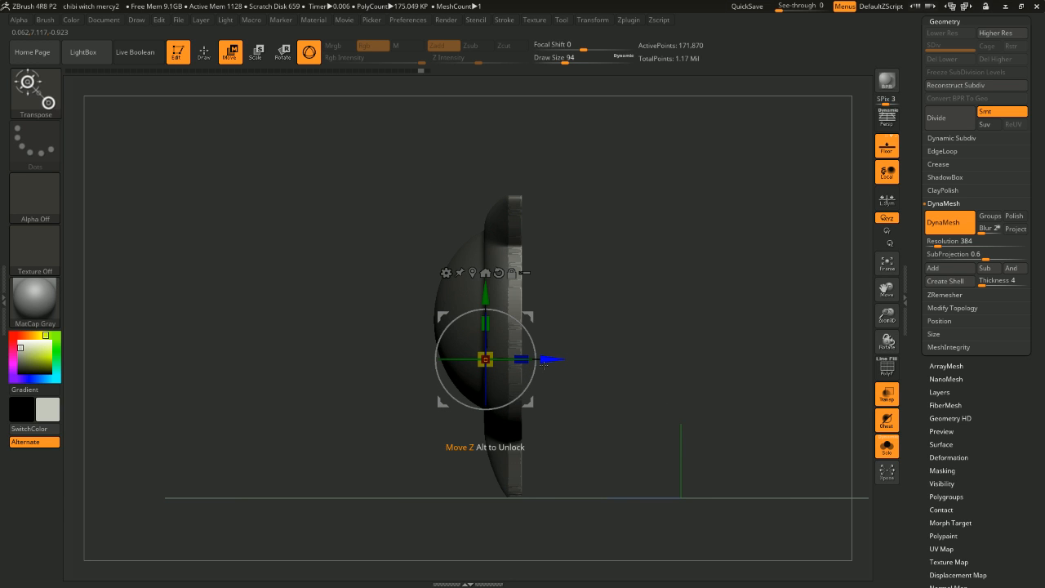
pyautogui.moveTo(530, 359); pyautogui.dragTo(552, 359)
pyautogui.hotkey('ctrl', 'z')
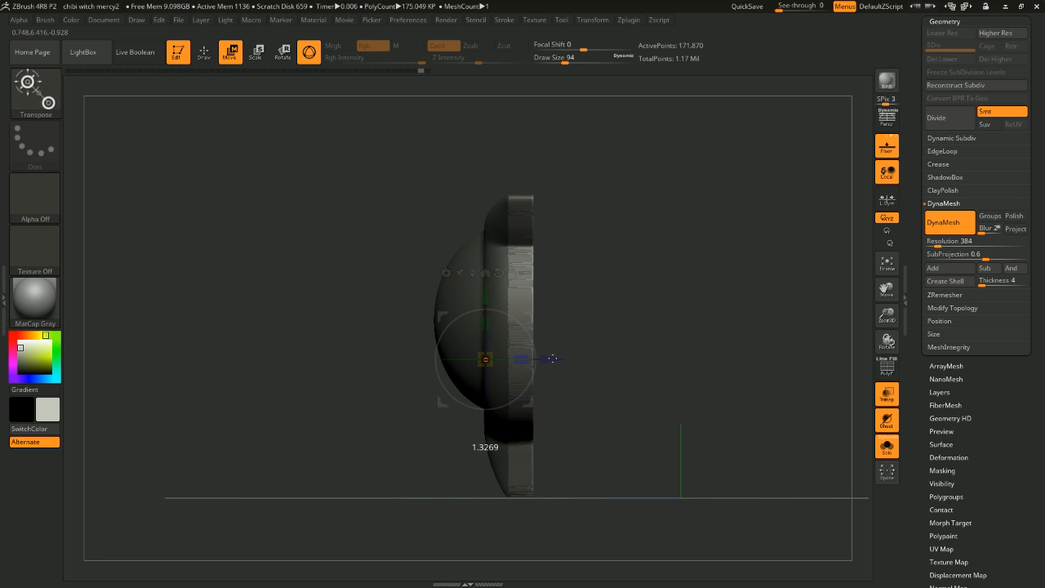
pyautogui.moveTo(553, 359); pyautogui.dragTo(553, 358)
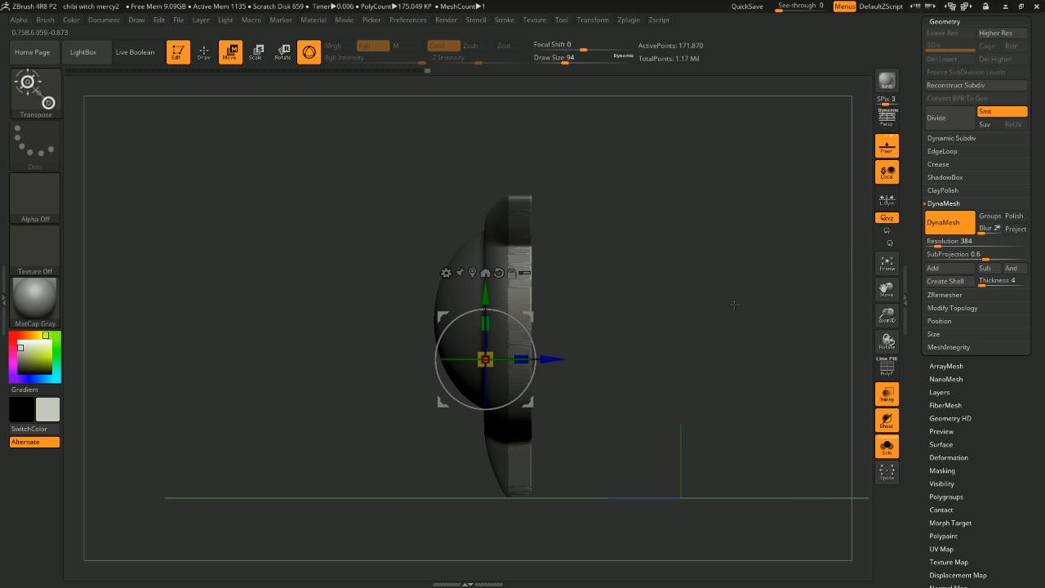
pyautogui.keyDown('ctrl'); pyautogui.moveTo(750, 308); pyautogui.dragTo(756, 319); pyautogui.keyUp('ctrl')
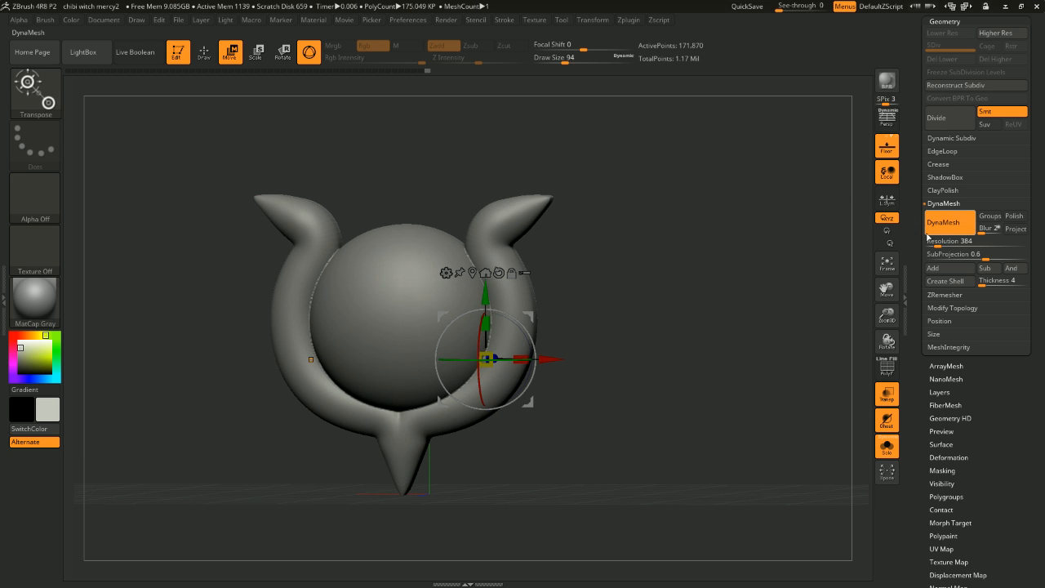
# Step: Display the ornament's polyframe and remesh its stretched sides with DynaMesh
pyautogui.click(887, 367)
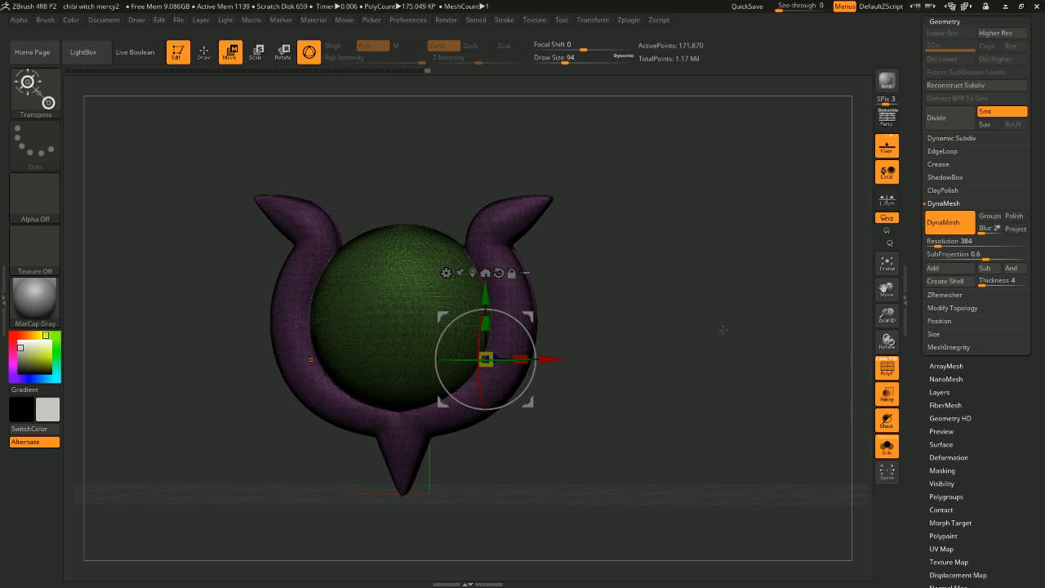
pyautogui.moveTo(723, 330); pyautogui.dragTo(775, 312)
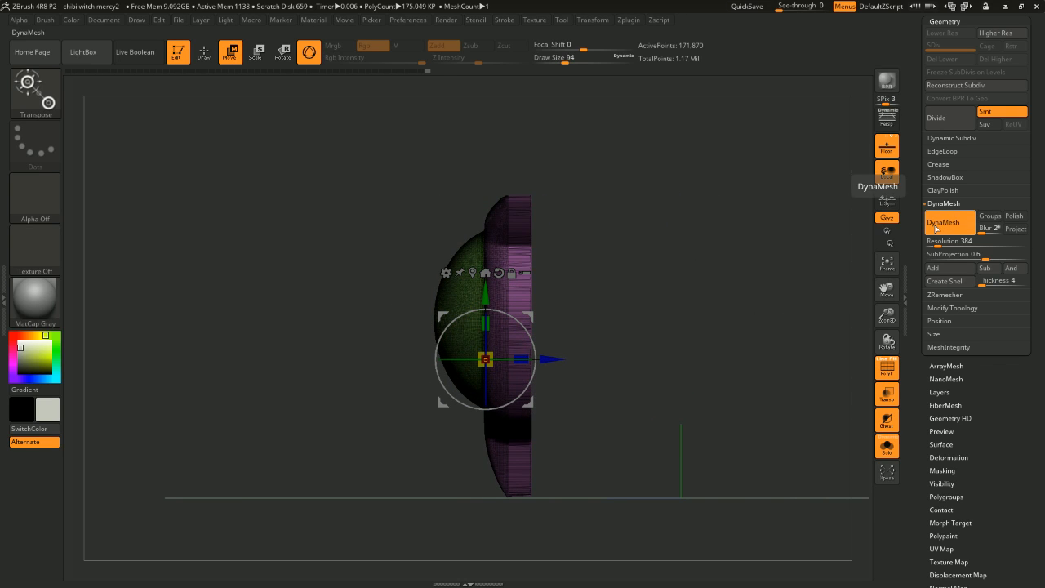
pyautogui.click(936, 230)
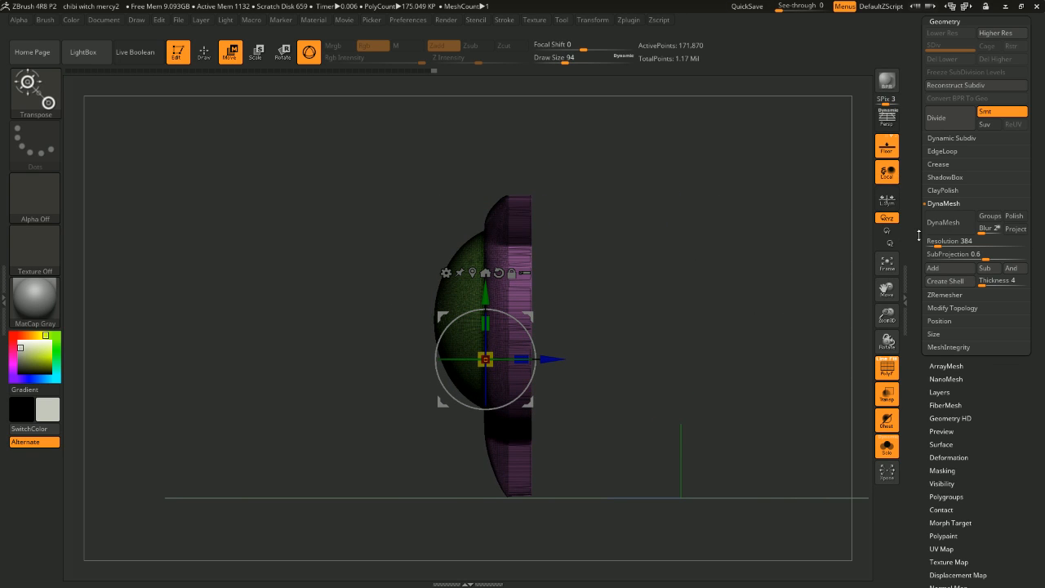
pyautogui.moveTo(719, 249); pyautogui.dragTo(778, 253)
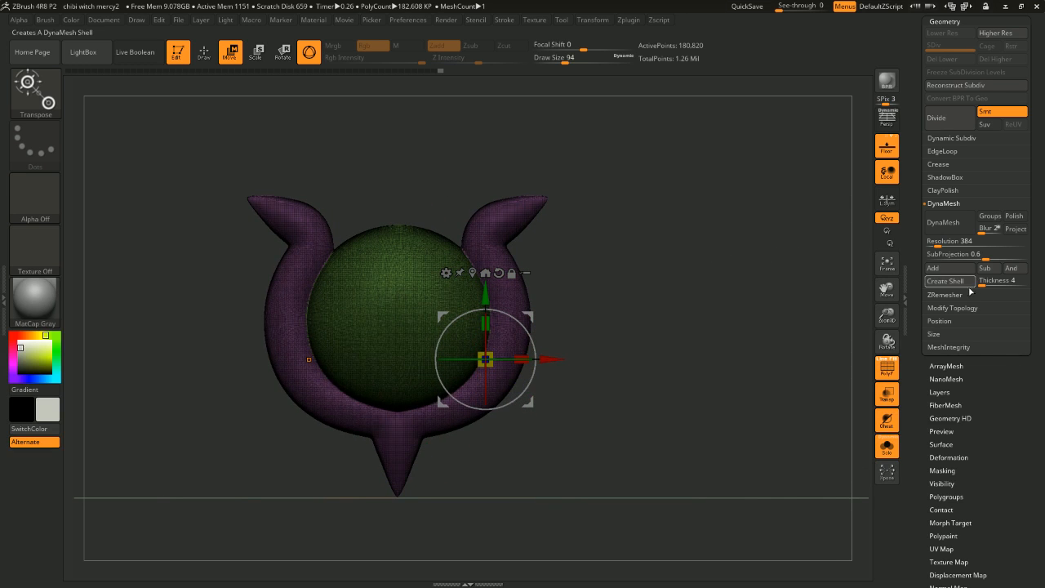
# Step: Retopologize the ornament with ZRemesher using KeepGroups and Half, with the polyframe hidden
pyautogui.click(945, 295)
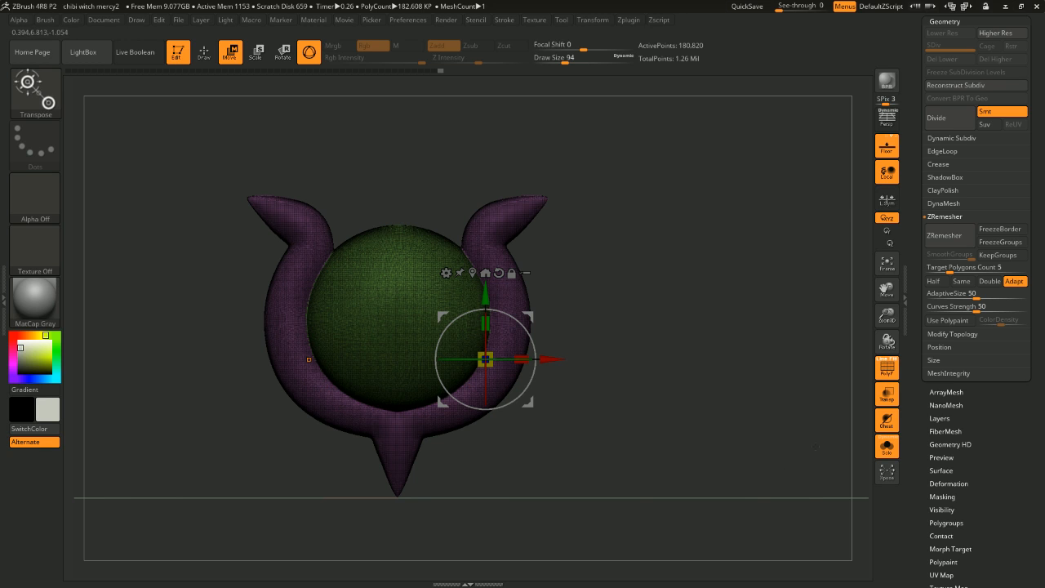
pyautogui.click(999, 254)
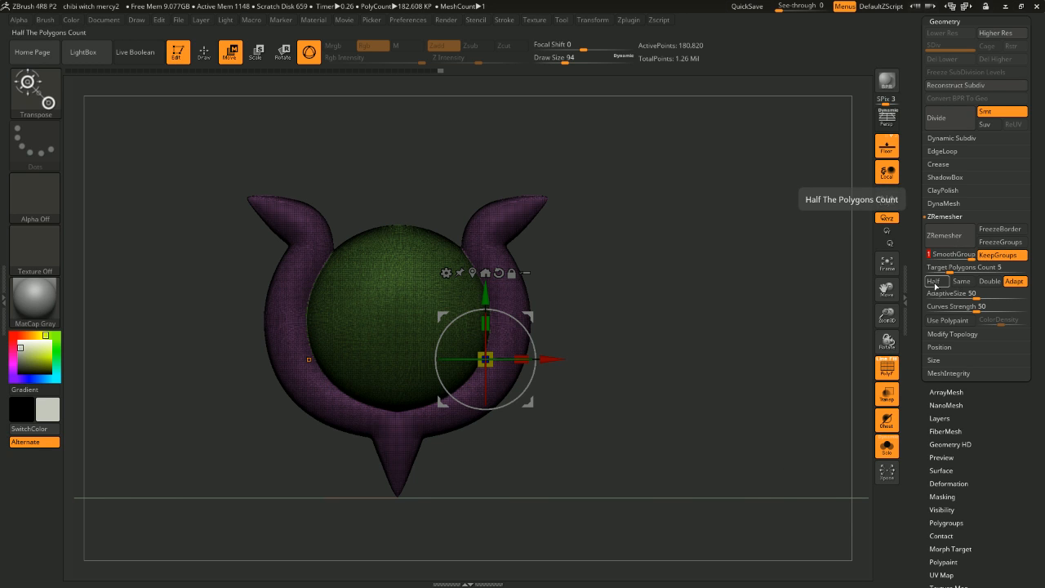
pyautogui.click(935, 282)
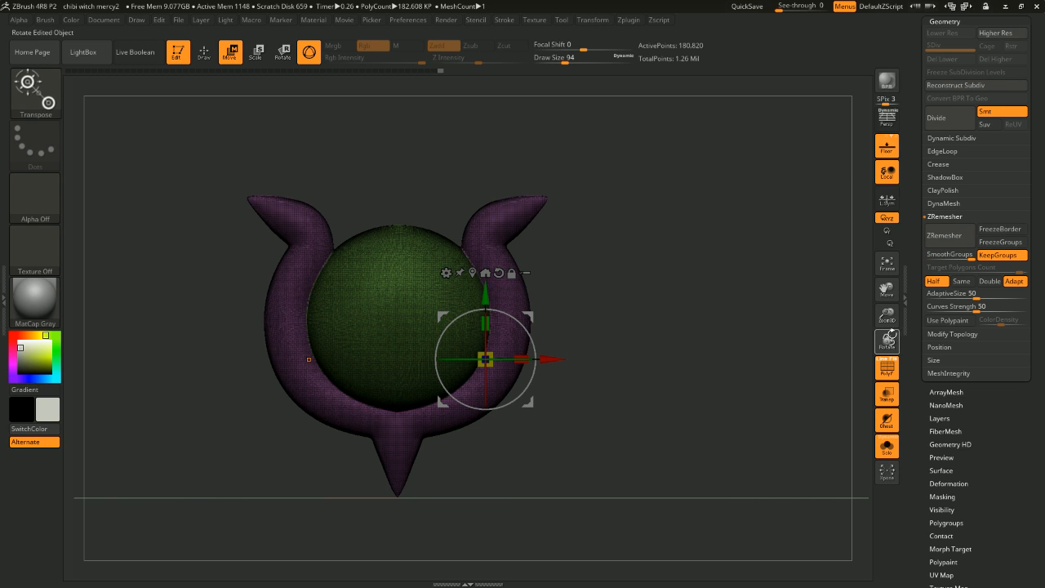
pyautogui.click(889, 367)
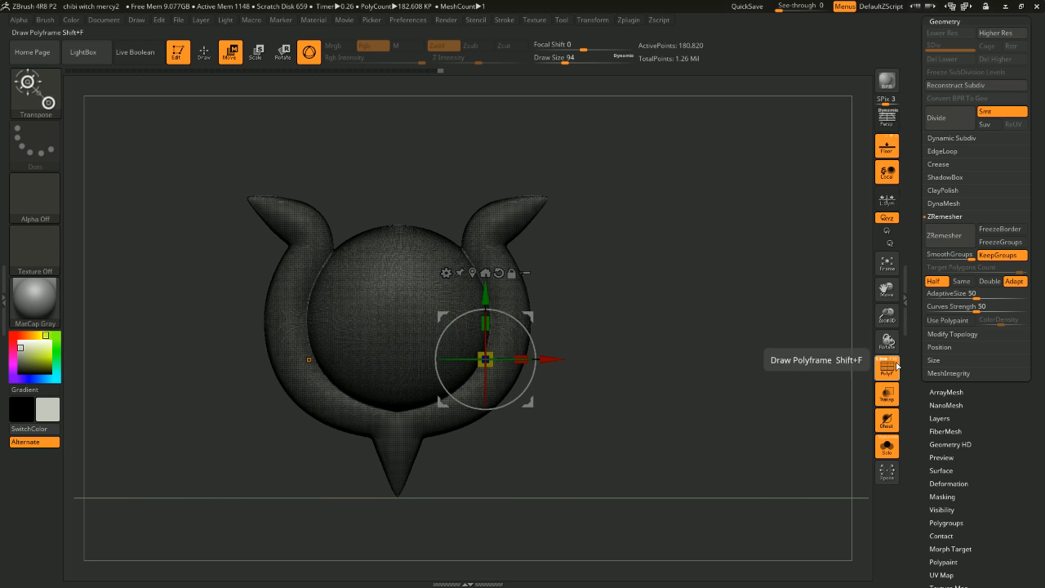
pyautogui.click(887, 367)
pyautogui.click(889, 370)
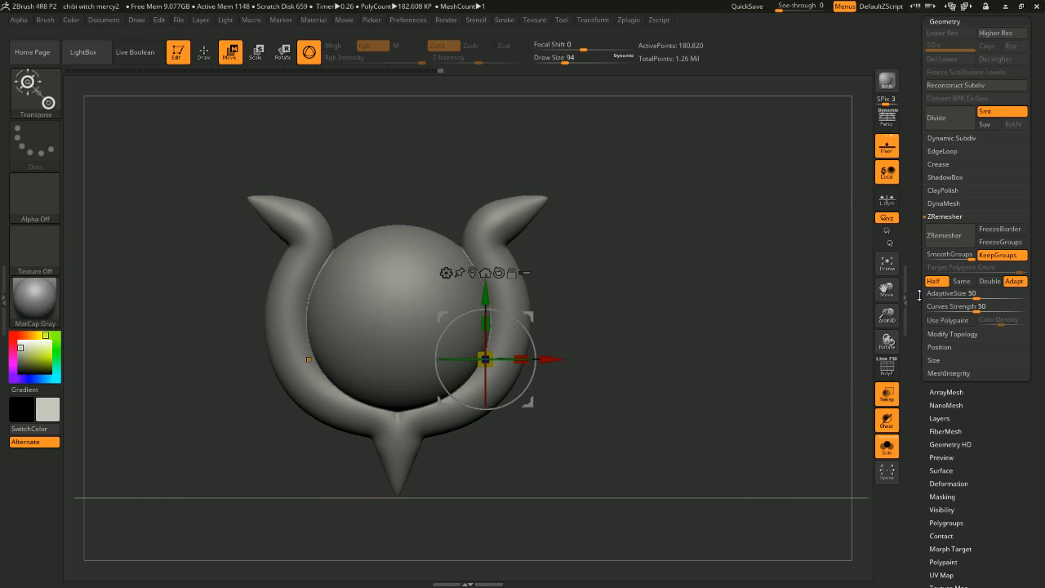
pyautogui.click(953, 245)
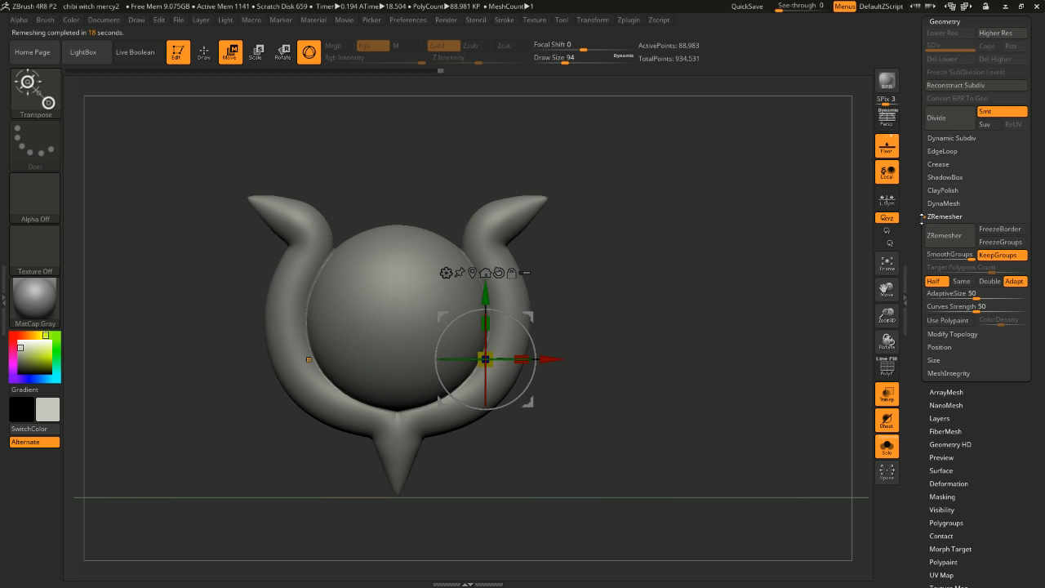
# Step: Examine the ornament's remeshed topology and surface from several distances, comparing it with the mesh before remeshing
pyautogui.moveTo(711, 280); pyautogui.dragTo(734, 234)
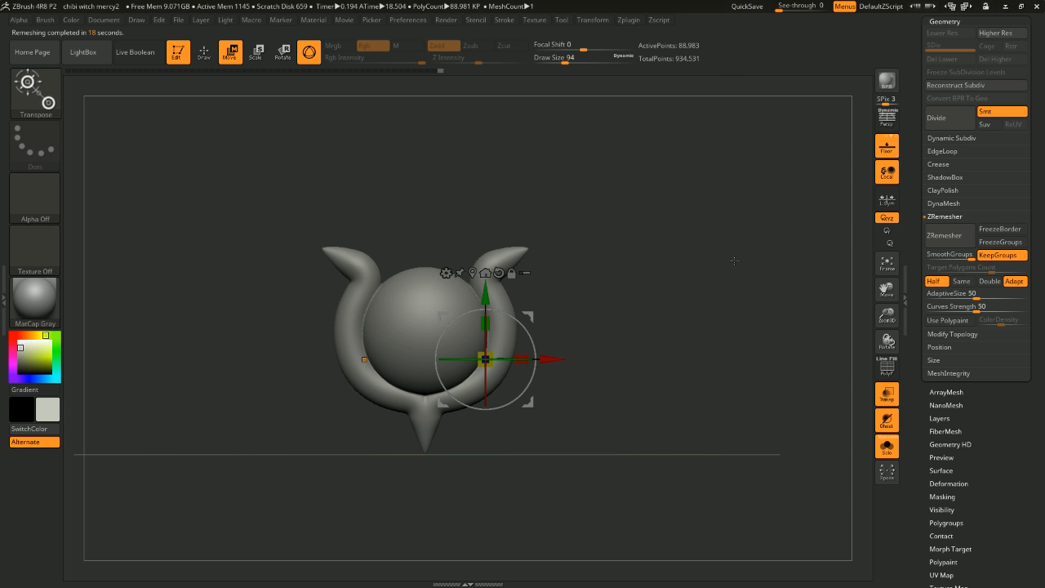
pyautogui.click(886, 368)
pyautogui.moveTo(768, 343)
pyautogui.keyDown('alt'); pyautogui.mouseDown()
pyautogui.moveTo(798, 422)
pyautogui.moveTo(723, 317)
pyautogui.mouseUp(); pyautogui.keyUp('alt')
pyautogui.hotkey('ctrl', 'z')
pyautogui.hotkey('ctrl', 'shift', 'z')
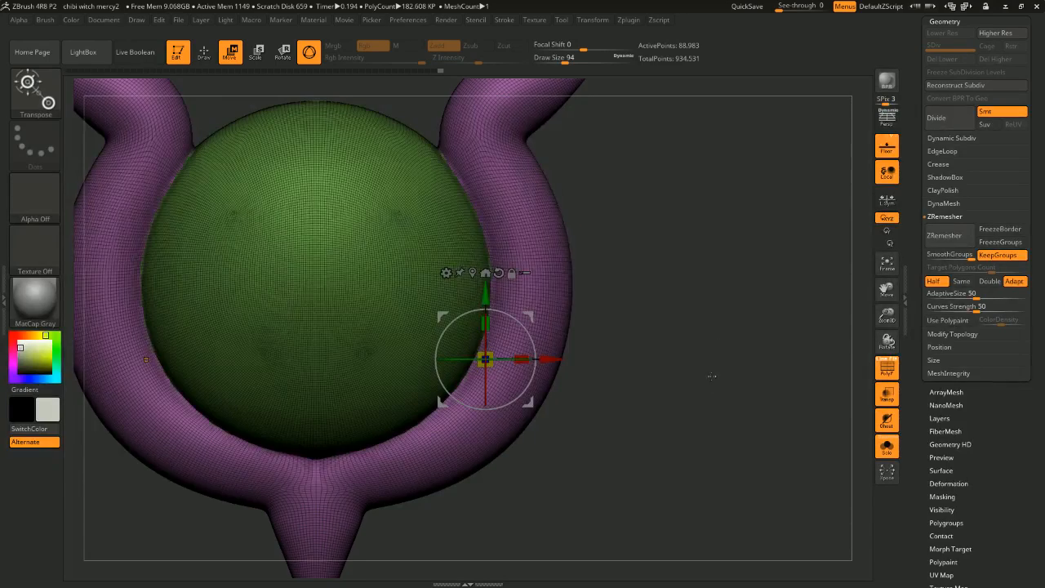
pyautogui.moveTo(710, 375)
pyautogui.keyDown('alt'); pyautogui.mouseDown()
pyautogui.moveTo(721, 335)
pyautogui.moveTo(727, 356)
pyautogui.moveTo(703, 360)
pyautogui.mouseUp(); pyautogui.keyUp('alt')
pyautogui.click(886, 369)
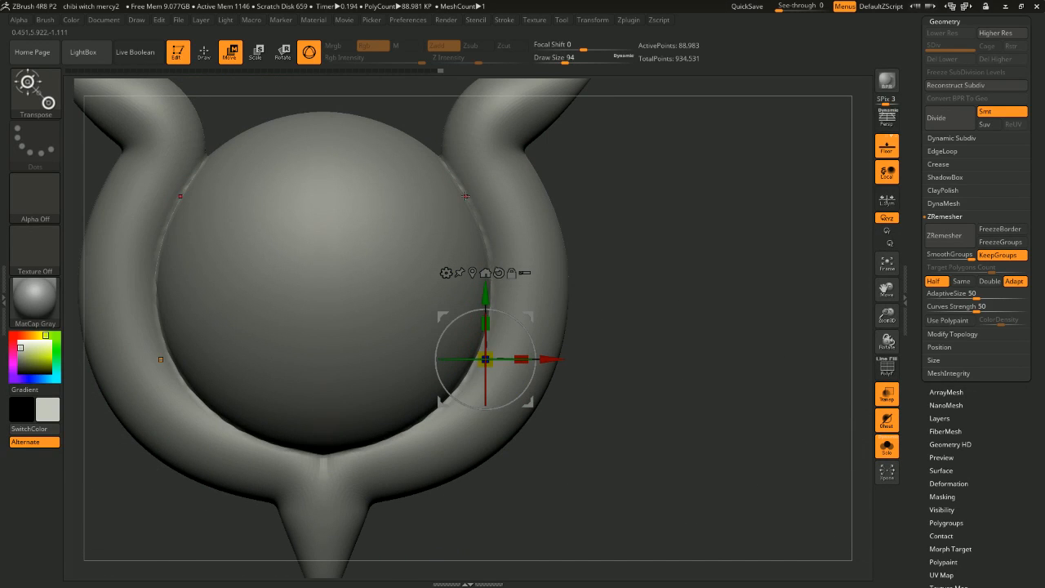
pyautogui.keyDown('alt'); pyautogui.moveTo(651, 332); pyautogui.dragTo(449, 225); pyautogui.keyUp('alt')
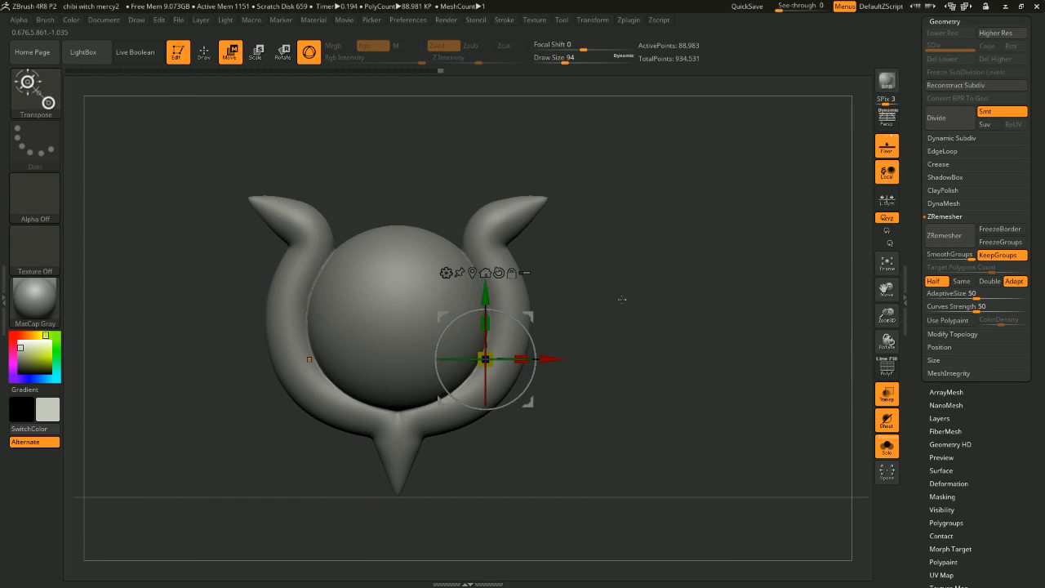
pyautogui.moveTo(622, 300)
pyautogui.mouseDown()
pyautogui.moveTo(665, 269)
pyautogui.moveTo(653, 305)
pyautogui.moveTo(600, 217)
pyautogui.moveTo(572, 134)
pyautogui.moveTo(640, 272)
pyautogui.moveTo(630, 265)
pyautogui.moveTo(665, 483)
pyautogui.mouseUp()
pyautogui.keyDown('alt'); pyautogui.moveTo(658, 278); pyautogui.dragTo(660, 490); pyautogui.keyUp('alt')
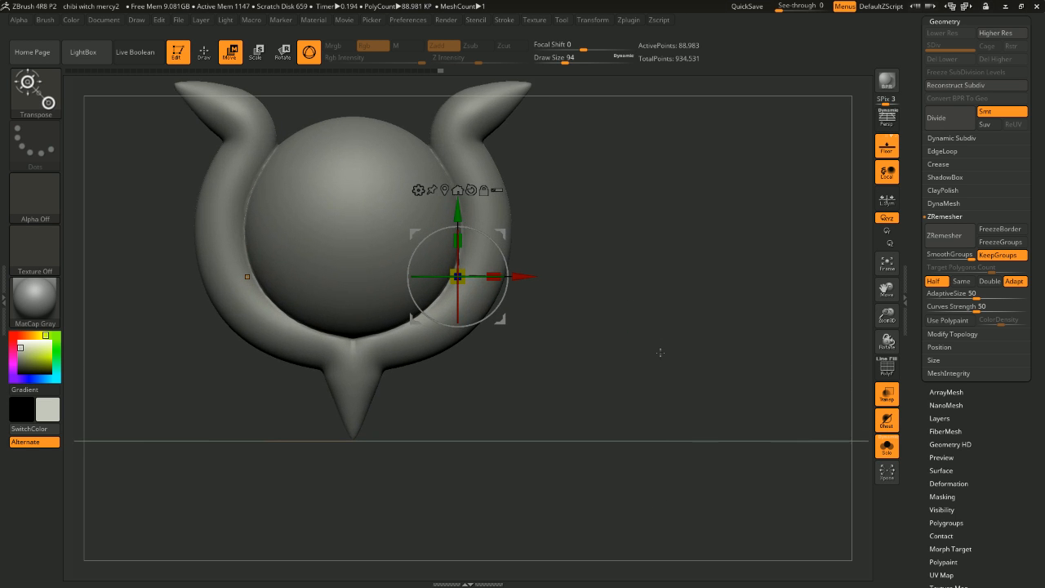
pyautogui.moveTo(661, 352); pyautogui.dragTo(632, 289)
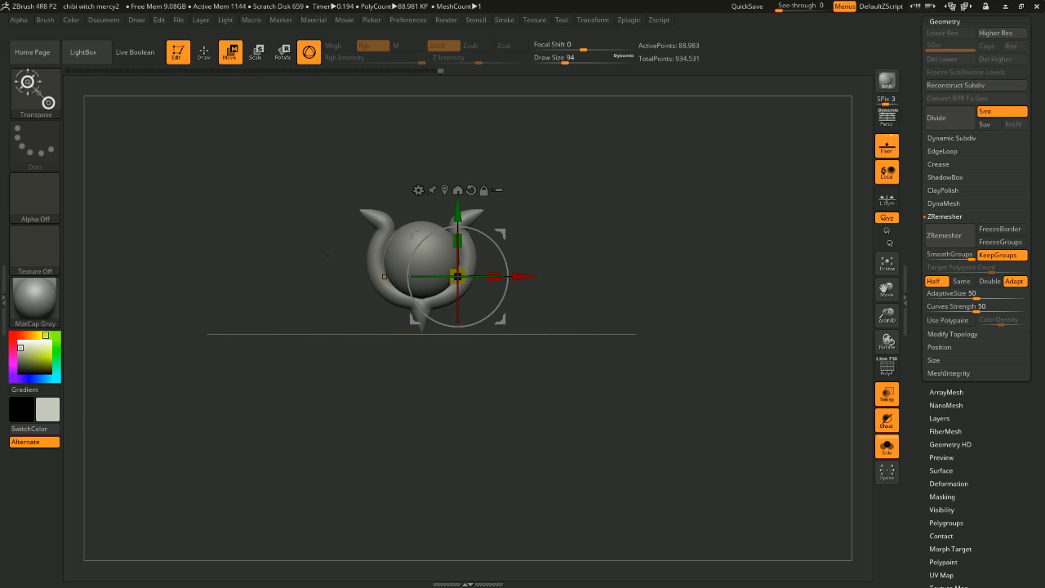
pyautogui.moveTo(240, 282); pyautogui.dragTo(665, 253)
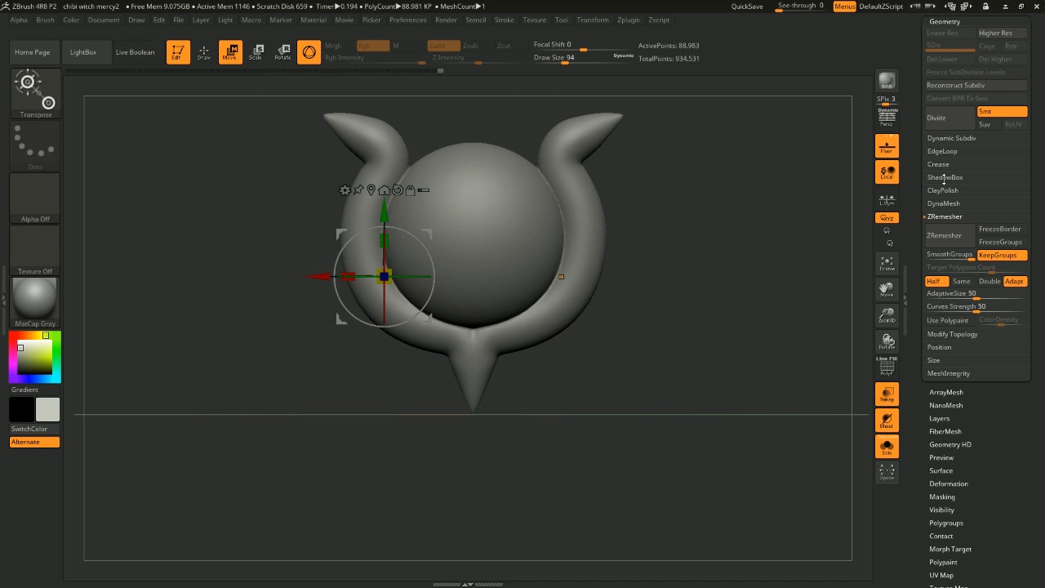
# Step: Run ZRemesher on the ornament again at half the polygon count and check the polygroup edges in the polyframe
pyautogui.click(960, 244)
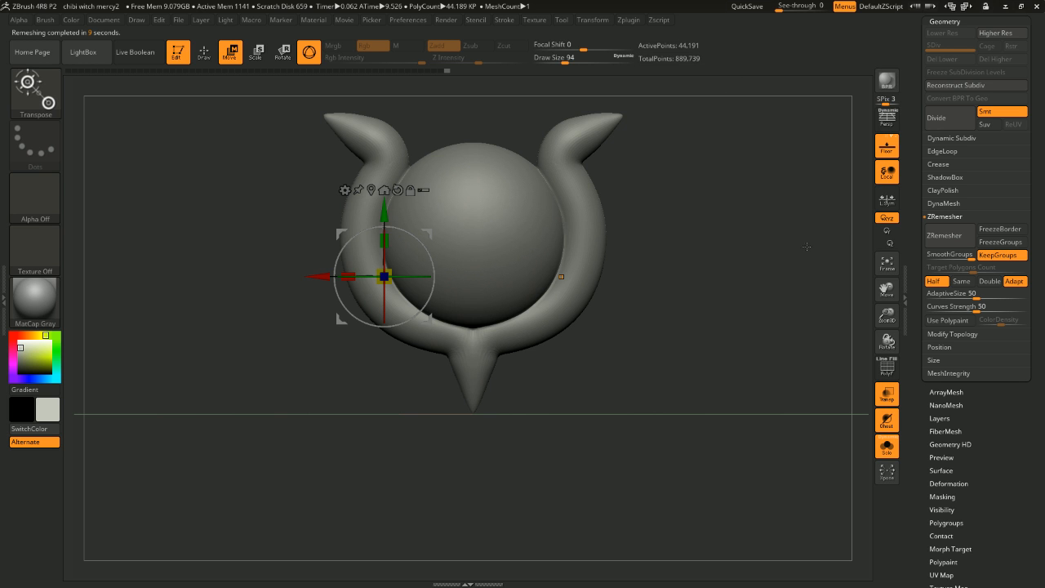
pyautogui.moveTo(758, 176); pyautogui.dragTo(841, 214)
pyautogui.click(888, 368)
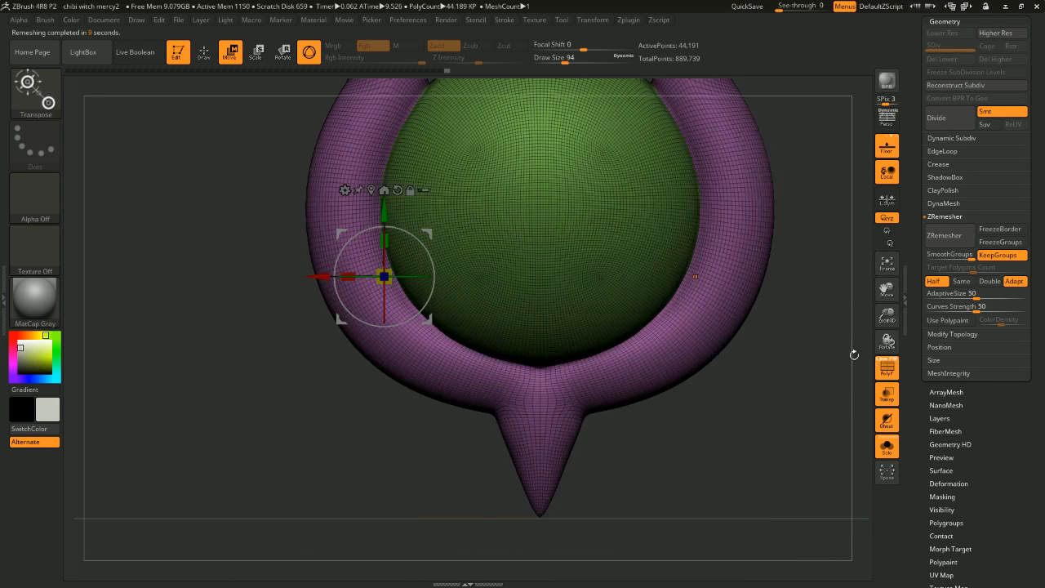
pyautogui.keyDown('alt'); pyautogui.moveTo(821, 322); pyautogui.dragTo(784, 242); pyautogui.keyUp('alt')
pyautogui.click(885, 366)
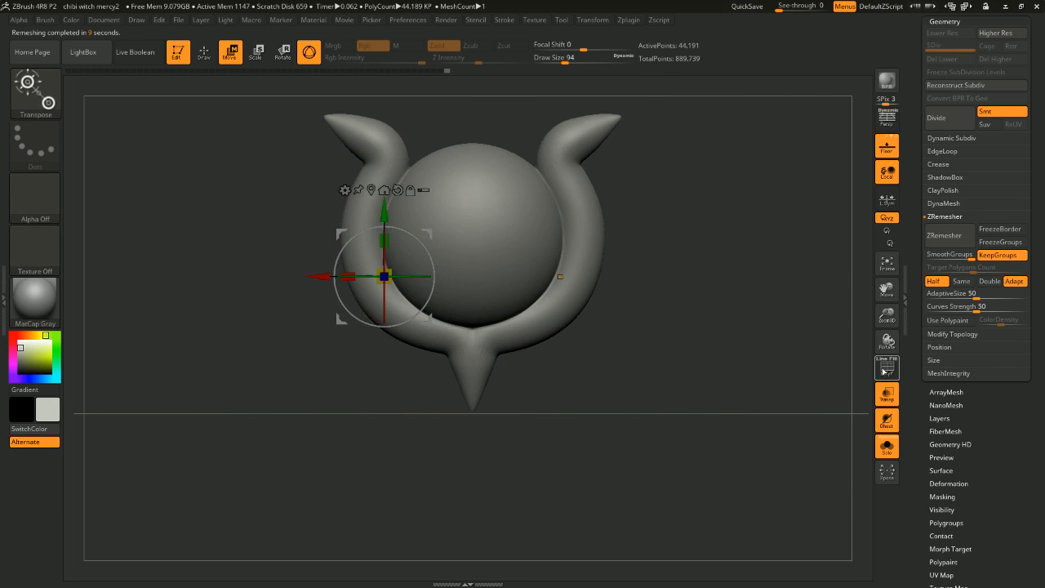
# Step: Reduce the ornament's mesh density with two more ZRemesher passes using Half and KeepGroups
pyautogui.click(945, 235)
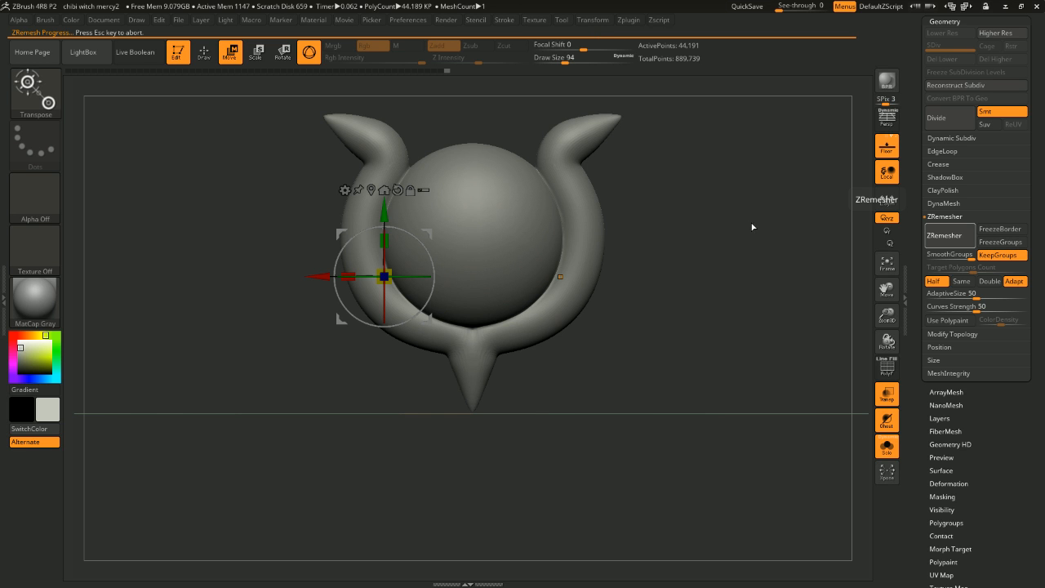
pyautogui.keyDown('alt'); pyautogui.moveTo(753, 234); pyautogui.dragTo(759, 171); pyautogui.keyUp('alt')
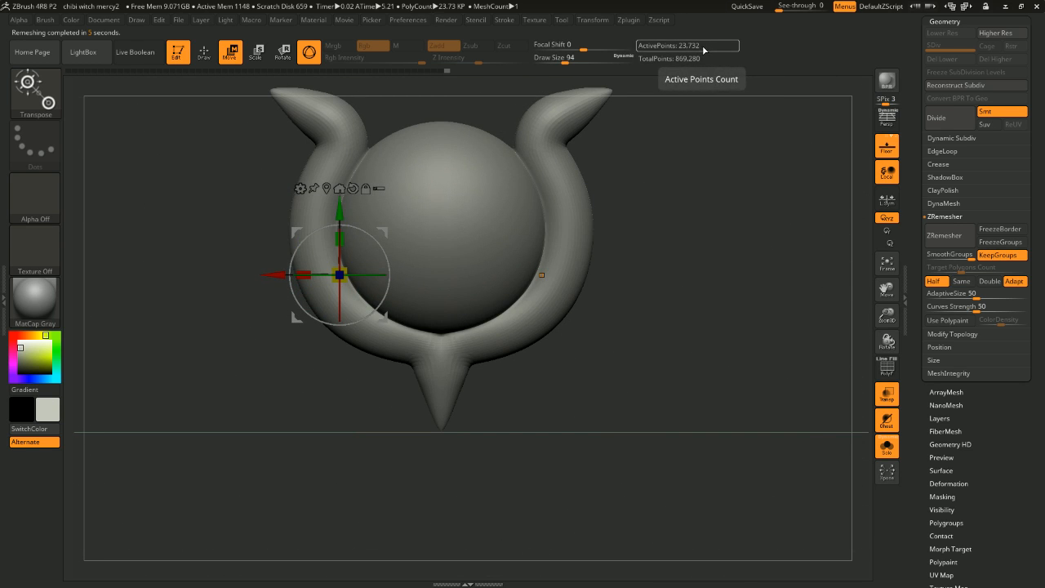
pyautogui.moveTo(768, 224)
pyautogui.keyDown('shift'); pyautogui.mouseDown()
pyautogui.moveTo(687, 227)
pyautogui.moveTo(742, 238)
pyautogui.moveTo(680, 238)
pyautogui.moveTo(769, 234)
pyautogui.moveTo(778, 246)
pyautogui.moveTo(752, 233)
pyautogui.moveTo(763, 255)
pyautogui.moveTo(705, 191)
pyautogui.moveTo(754, 219)
pyautogui.mouseUp(); pyautogui.keyUp('shift')
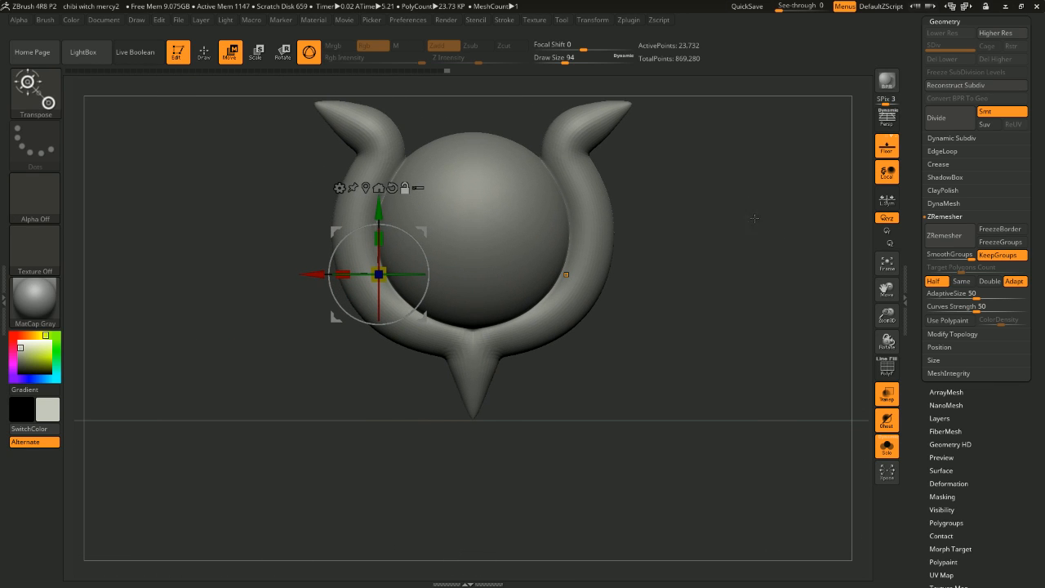
pyautogui.click(940, 240)
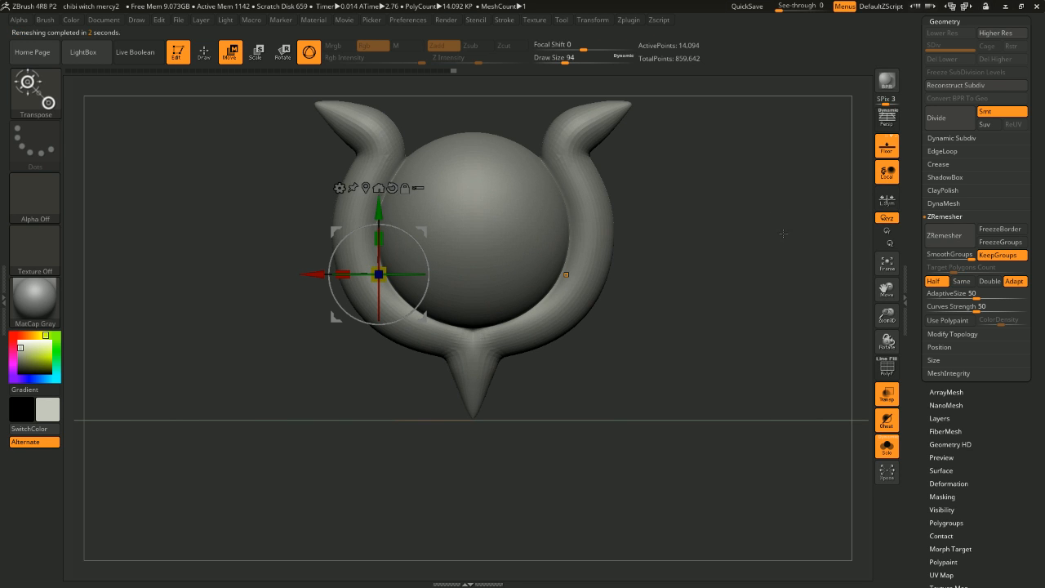
pyautogui.keyDown('ctrl'); pyautogui.moveTo(783, 233); pyautogui.dragTo(842, 228, button='right'); pyautogui.keyUp('ctrl')
pyautogui.keyDown('ctrl'); pyautogui.click(587, 248); pyautogui.keyUp('ctrl')
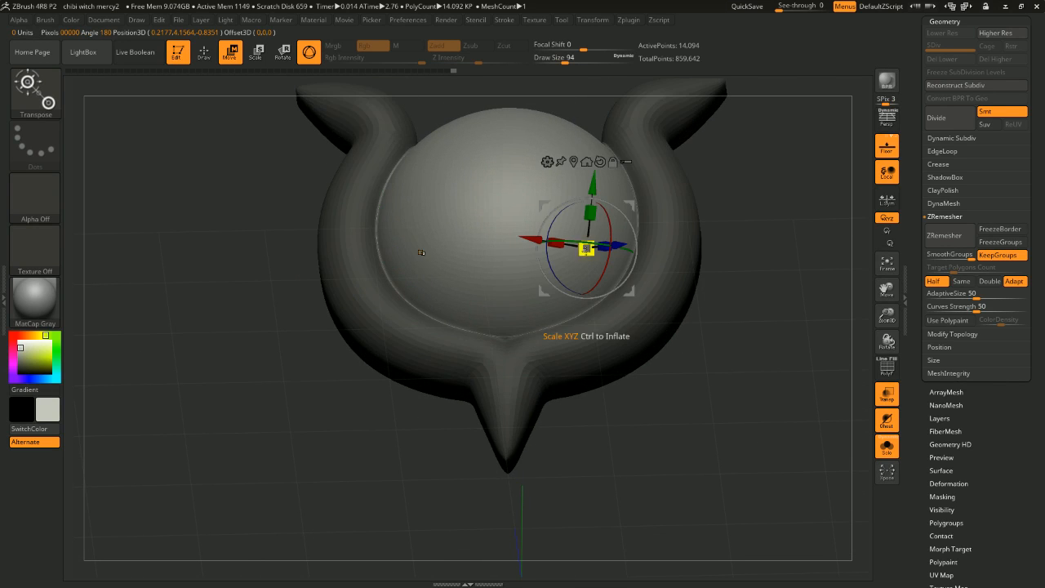
pyautogui.hotkey('ctrl', 'z')
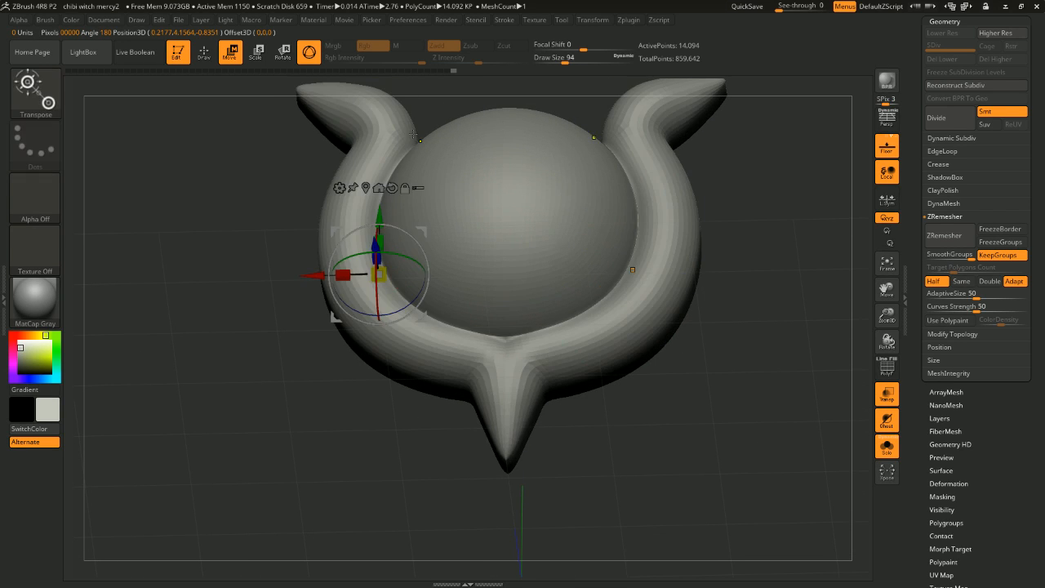
# Step: Return to Draw mode with the Move brush and set its Z Intensity to 3
pyautogui.click(205, 52)
pyautogui.keyDown('ctrl'); pyautogui.keyDown('shift'); pyautogui.click(465, 273); pyautogui.keyUp('shift'); pyautogui.keyUp('ctrl')
pyautogui.keyDown('ctrl'); pyautogui.click(380, 417); pyautogui.keyUp('ctrl')
pyautogui.keyDown('ctrl'); pyautogui.keyDown('shift'); pyautogui.click(402, 409); pyautogui.keyUp('shift'); pyautogui.keyUp('ctrl')
pyautogui.moveTo(403, 410); pyautogui.dragTo(397, 432, button='right')
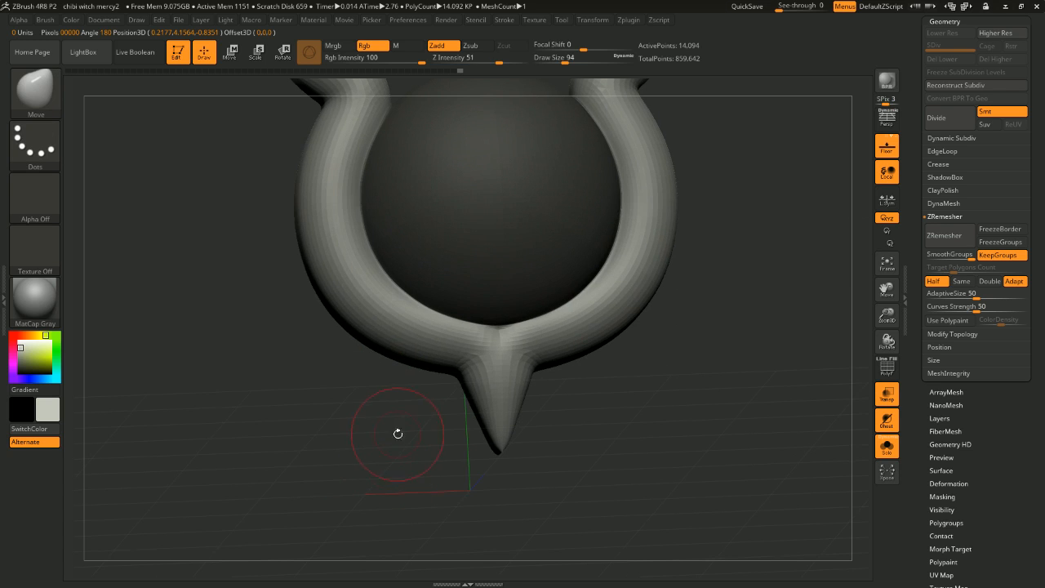
pyautogui.press('space')
pyautogui.click(379, 434)
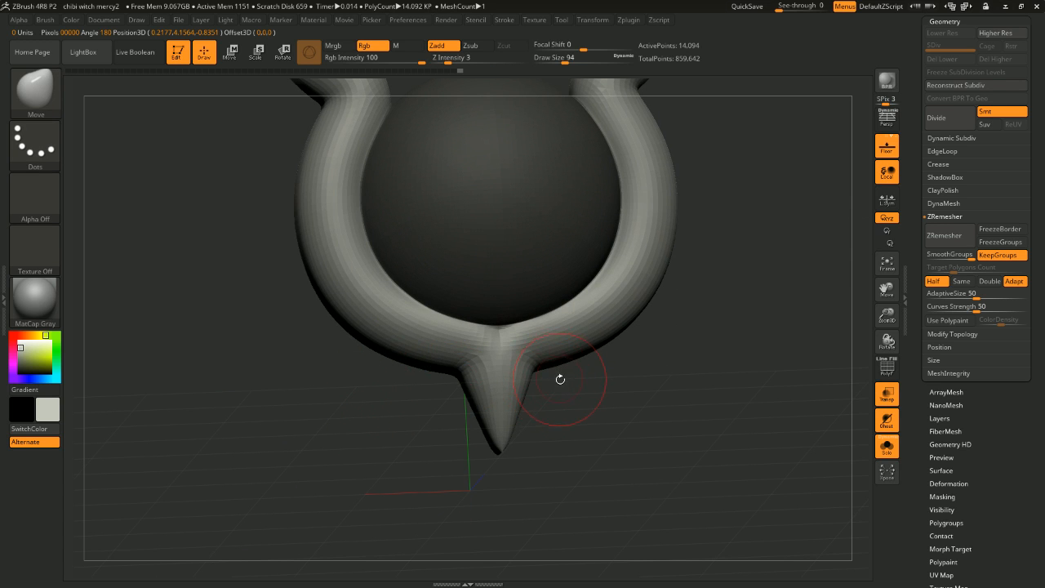
# Step: Build up the ornament where the lower spike meets the ring, using the ClayBuildup brush at Draw Size 29
pyautogui.press('b')
pyautogui.press('c')
pyautogui.press('b')
pyautogui.keyDown('ctrl'); pyautogui.moveTo(641, 395); pyautogui.dragTo(642, 390, button='right'); pyautogui.keyUp('ctrl')
pyautogui.press('space')
pyautogui.moveTo(636, 391); pyautogui.dragTo(623, 392)
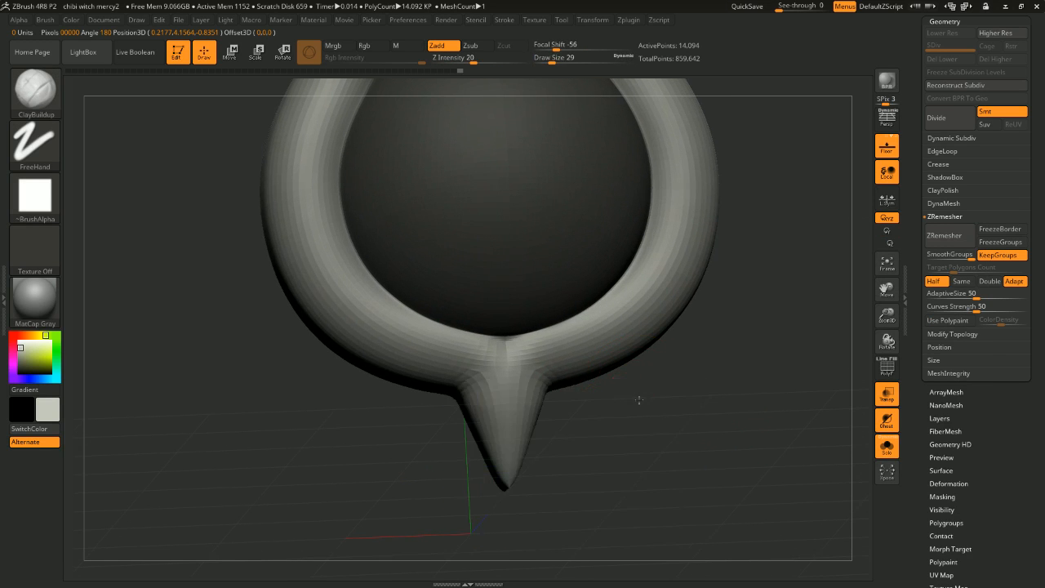
pyautogui.moveTo(637, 399); pyautogui.dragTo(612, 384, button='right')
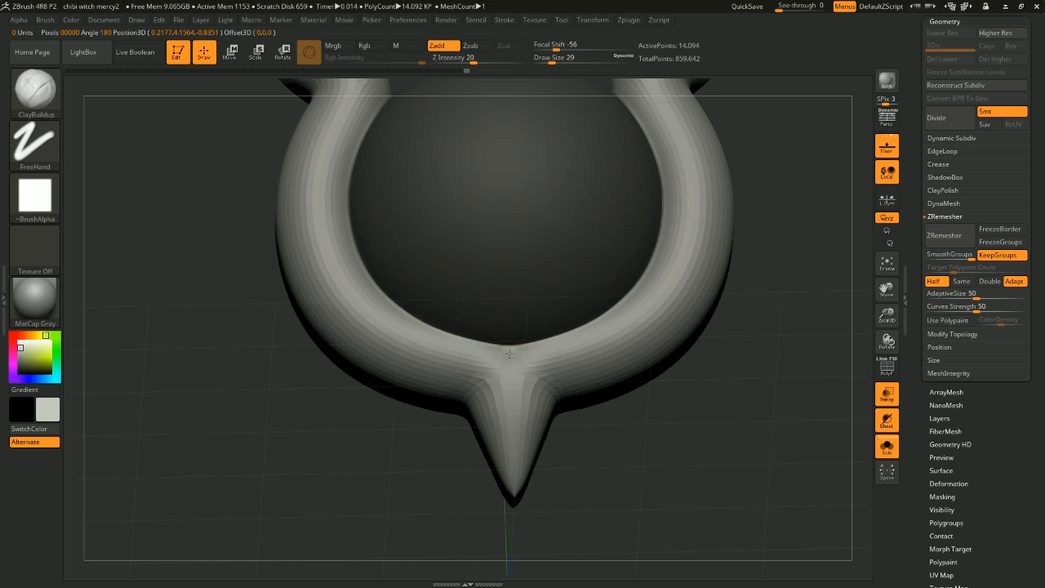
pyautogui.moveTo(529, 350)
pyautogui.mouseDown()
pyautogui.moveTo(511, 351)
pyautogui.moveTo(546, 354)
pyautogui.mouseUp()
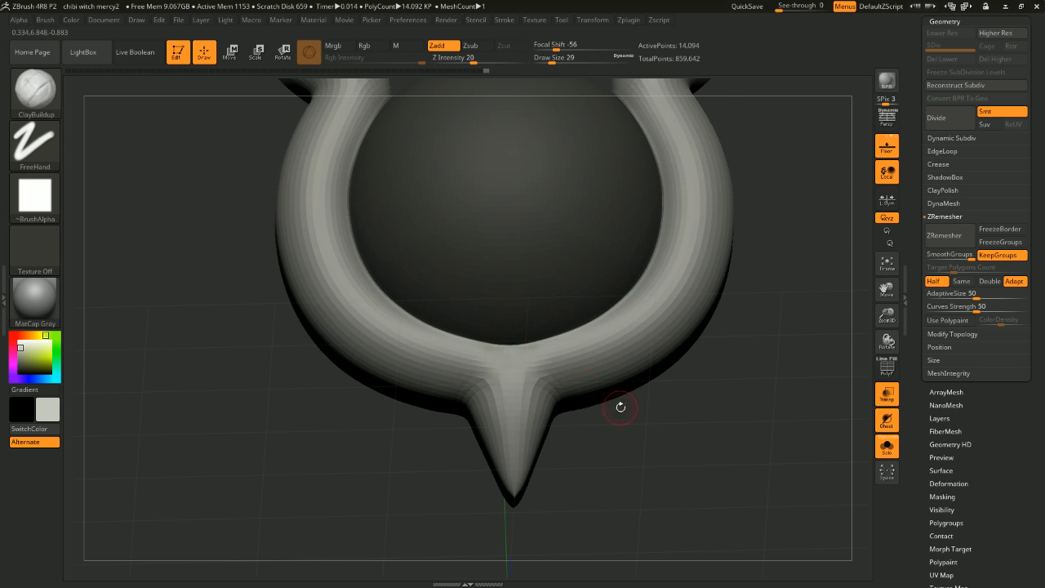
# Step: Smooth the junction of spike and ring and rework it with ClayBuildup at Z Intensity 5 and Draw Size 44
pyautogui.moveTo(620, 406); pyautogui.dragTo(614, 428, button='right')
pyautogui.moveTo(511, 378)
pyautogui.keyDown('shift'); pyautogui.mouseDown()
pyautogui.moveTo(509, 362)
pyautogui.moveTo(521, 369)
pyautogui.mouseUp(); pyautogui.keyUp('shift')
pyautogui.press('space')
pyautogui.moveTo(606, 434); pyautogui.dragTo(589, 434)
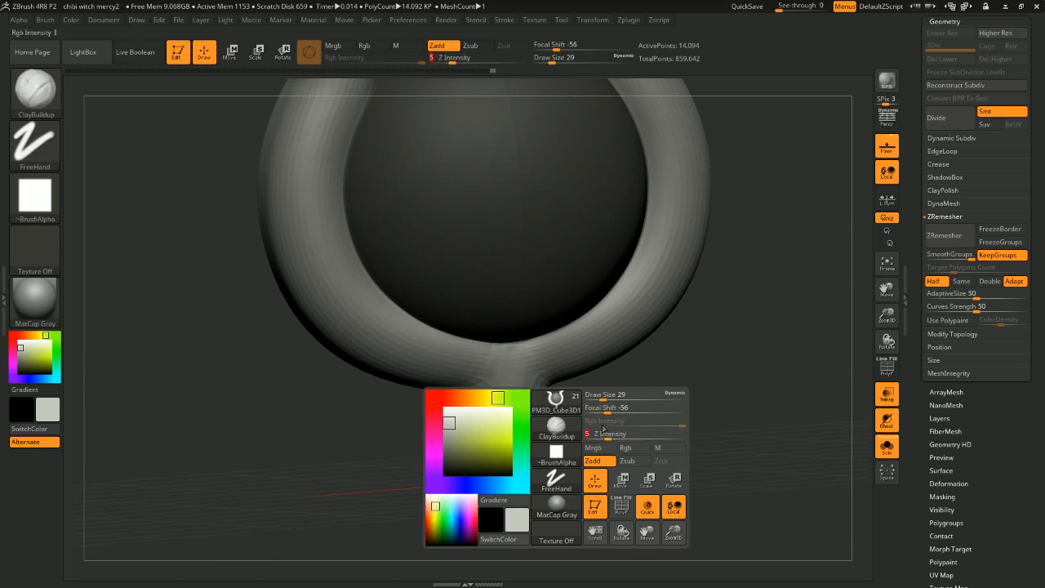
pyautogui.press('space')
pyautogui.moveTo(530, 380); pyautogui.dragTo(535, 380)
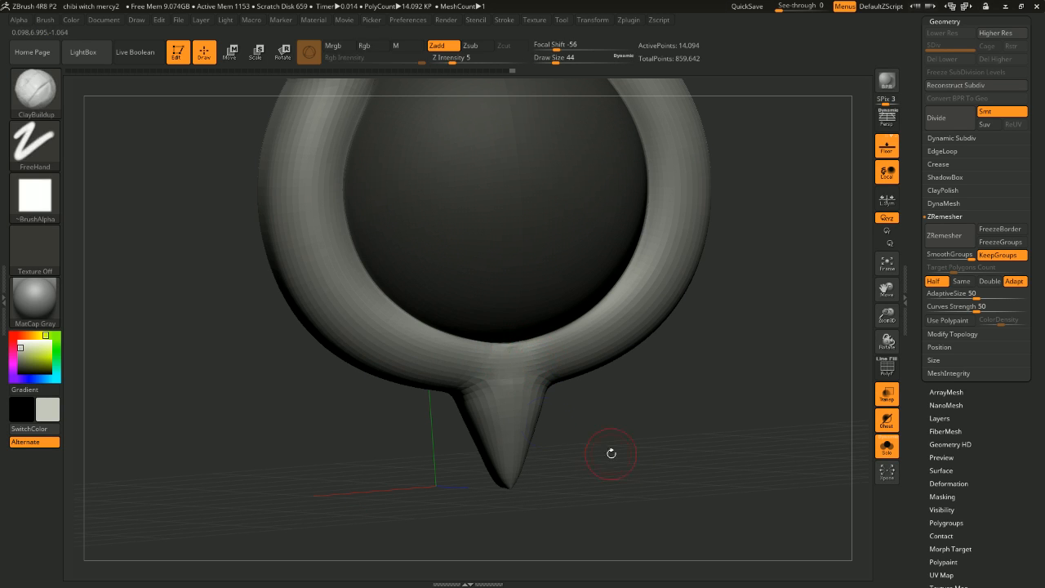
# Step: Run ZRemesher twice on the reworked ornament with Half and KeepGroups, comparing the first result with the mesh before it
pyautogui.keyDown('shift'); pyautogui.moveTo(612, 455); pyautogui.dragTo(646, 436, button='right'); pyautogui.keyUp('shift')
pyautogui.keyDown('ctrl'); pyautogui.click(644, 433); pyautogui.keyUp('ctrl')
pyautogui.keyDown('ctrl'); pyautogui.moveTo(644, 433); pyautogui.dragTo(642, 402); pyautogui.keyUp('ctrl')
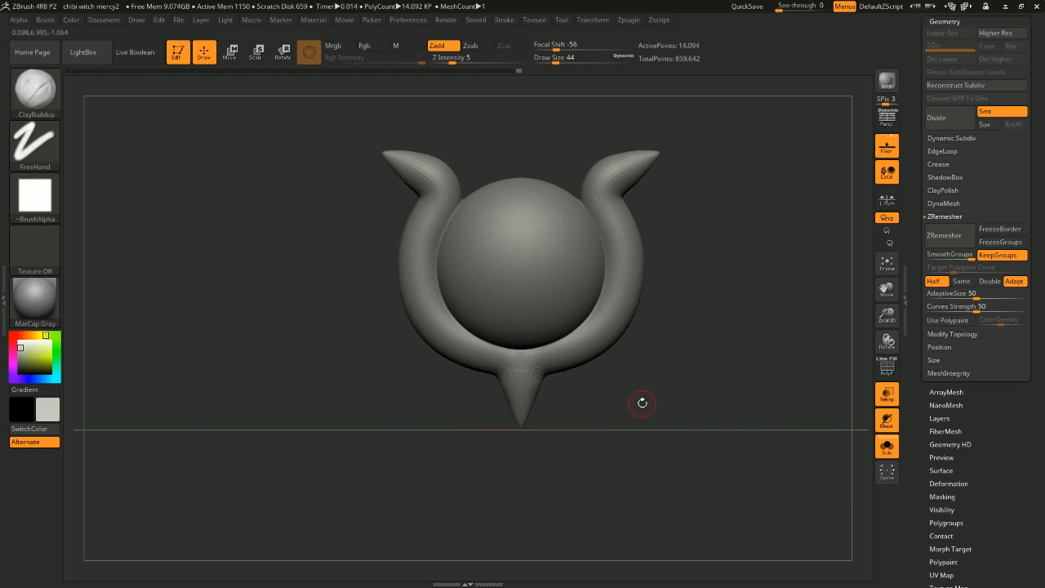
pyautogui.click(939, 235)
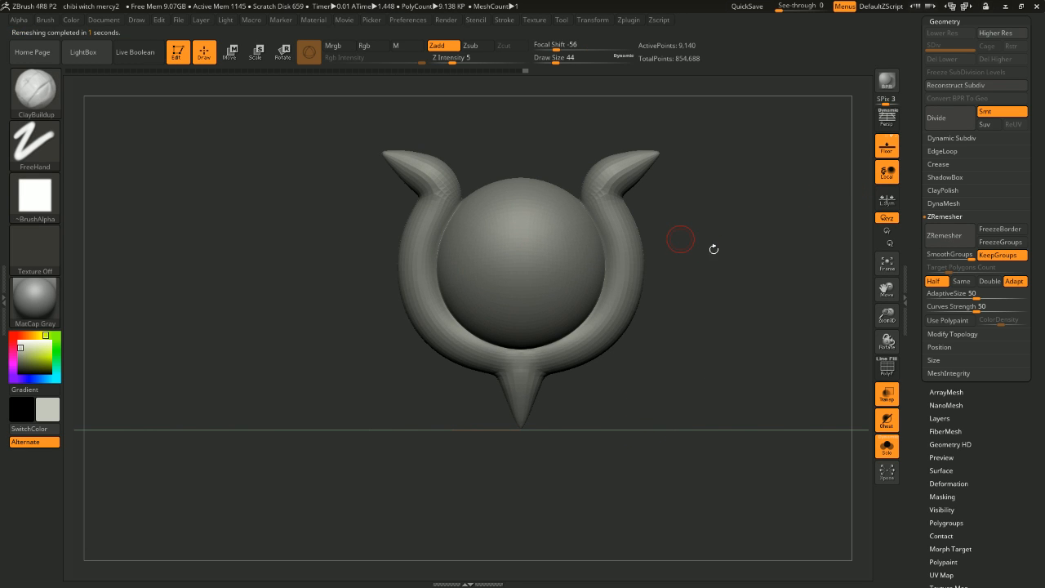
pyautogui.keyDown('alt'); pyautogui.moveTo(732, 217); pyautogui.dragTo(733, 254); pyautogui.keyUp('alt')
pyautogui.moveTo(732, 254); pyautogui.dragTo(754, 246)
pyautogui.hotkey('ctrl', 'z')
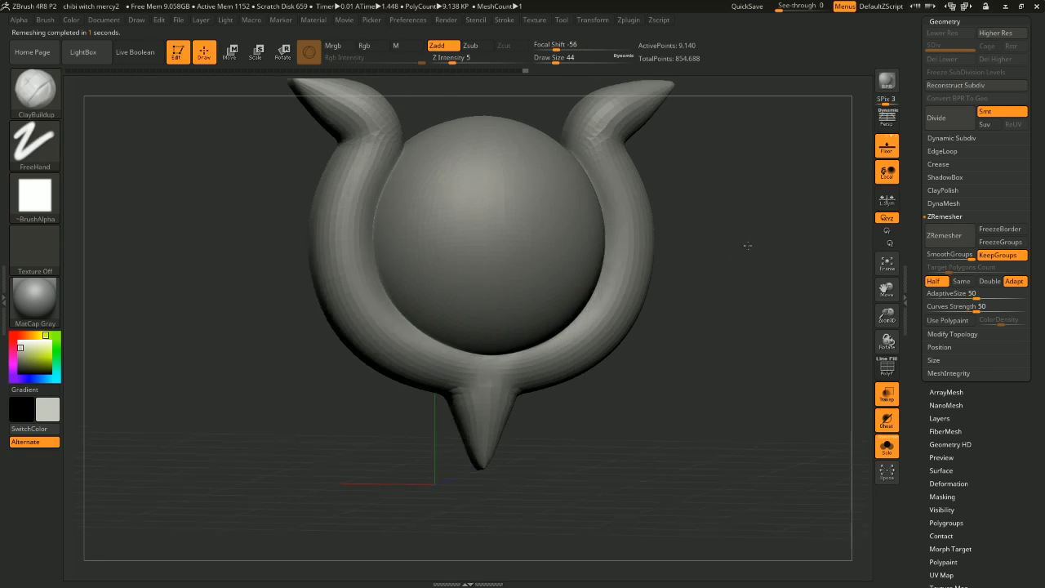
pyautogui.hotkey('ctrl', 'shift', 'z')
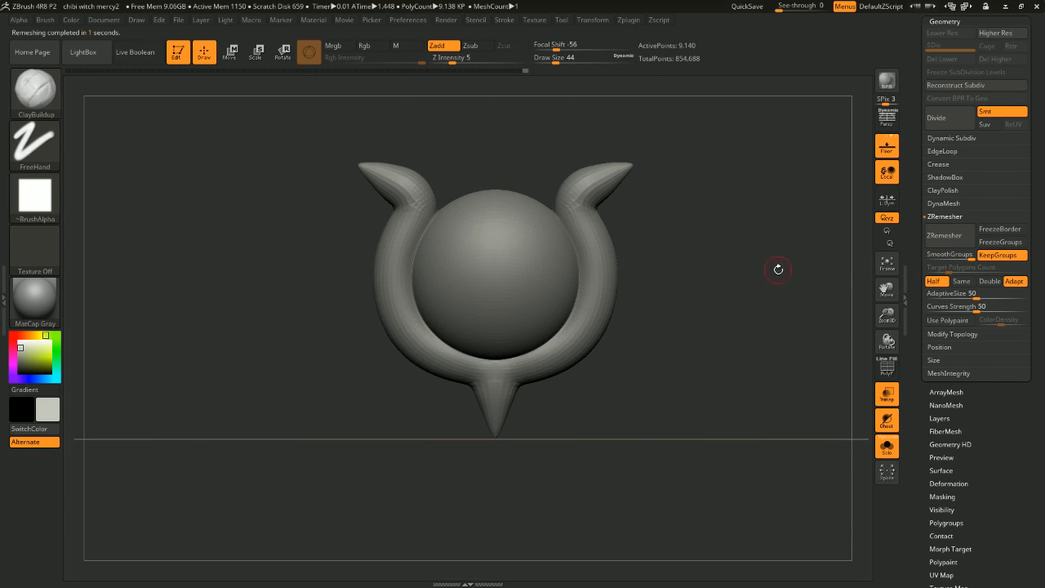
pyautogui.keyDown('alt'); pyautogui.moveTo(778, 270); pyautogui.dragTo(767, 249); pyautogui.keyUp('alt')
pyautogui.click(927, 244)
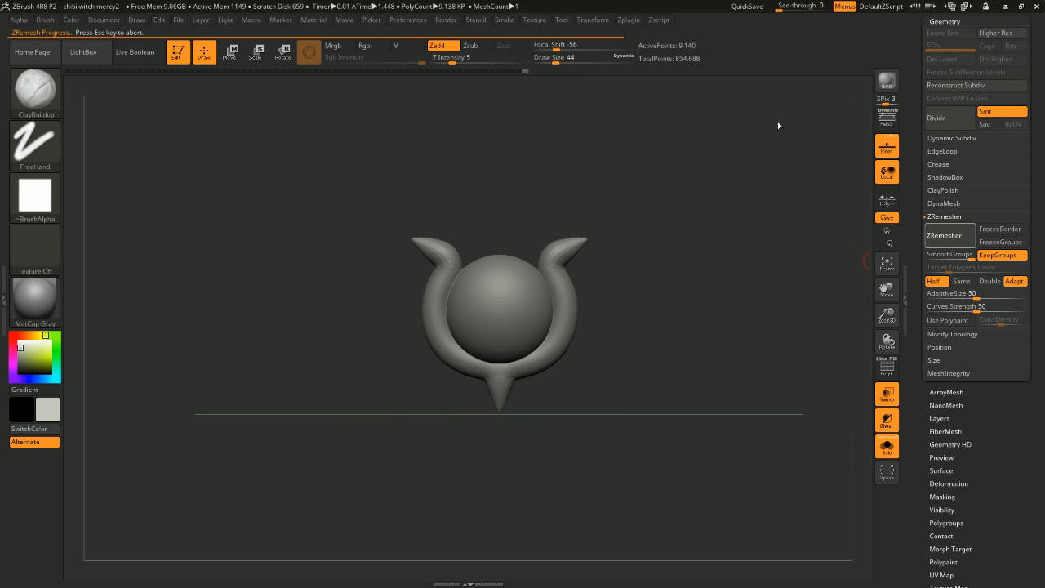
pyautogui.keyDown('alt'); pyautogui.moveTo(775, 167); pyautogui.dragTo(788, 241); pyautogui.keyUp('alt')
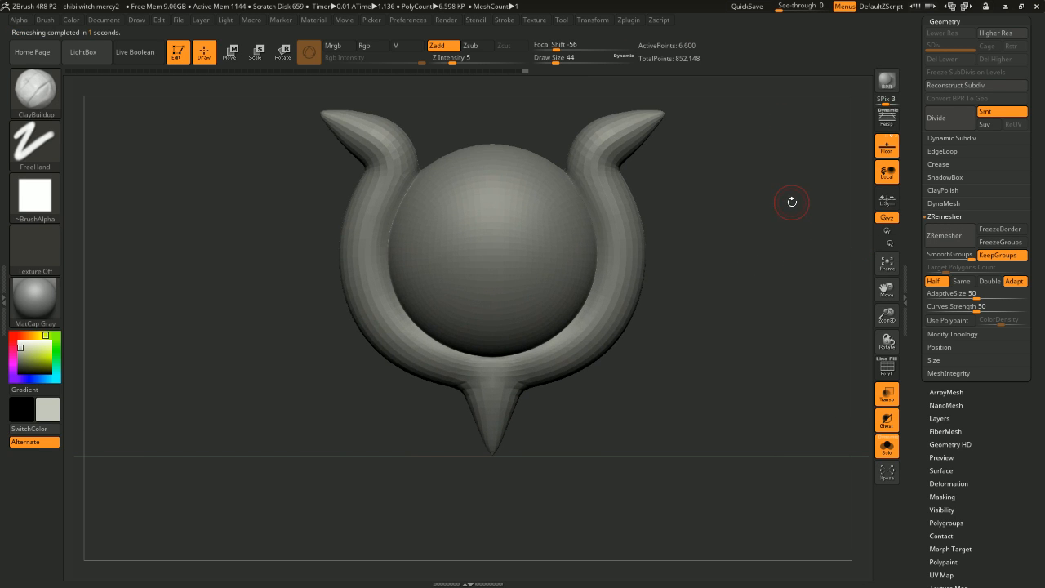
# Step: Try a further ZRemesher pass with Half and KeepGroups and inspect the ornament's surface up close
pyautogui.click(944, 235)
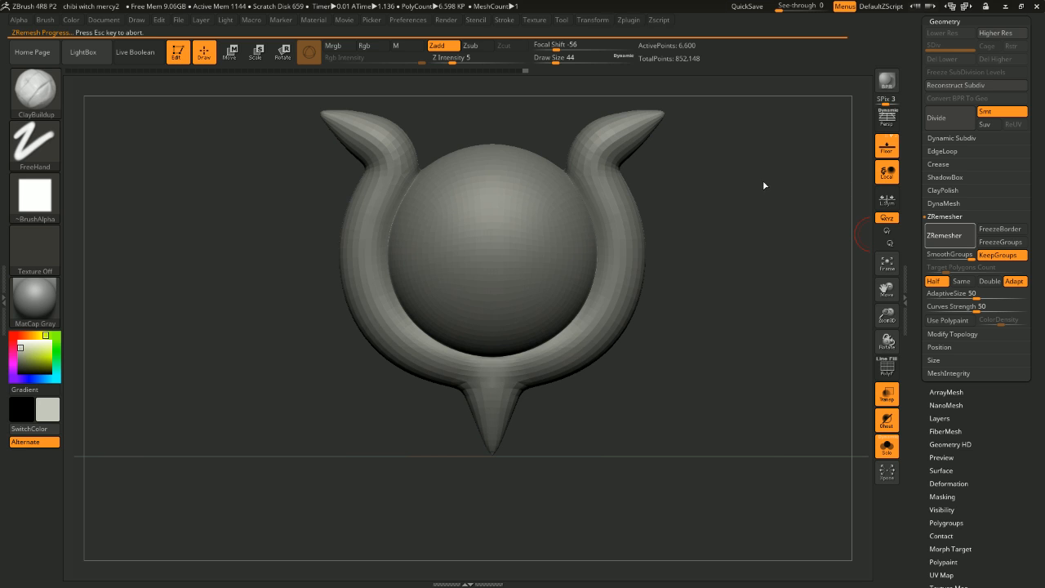
pyautogui.keyDown('alt'); pyautogui.moveTo(770, 187); pyautogui.dragTo(773, 235); pyautogui.keyUp('alt')
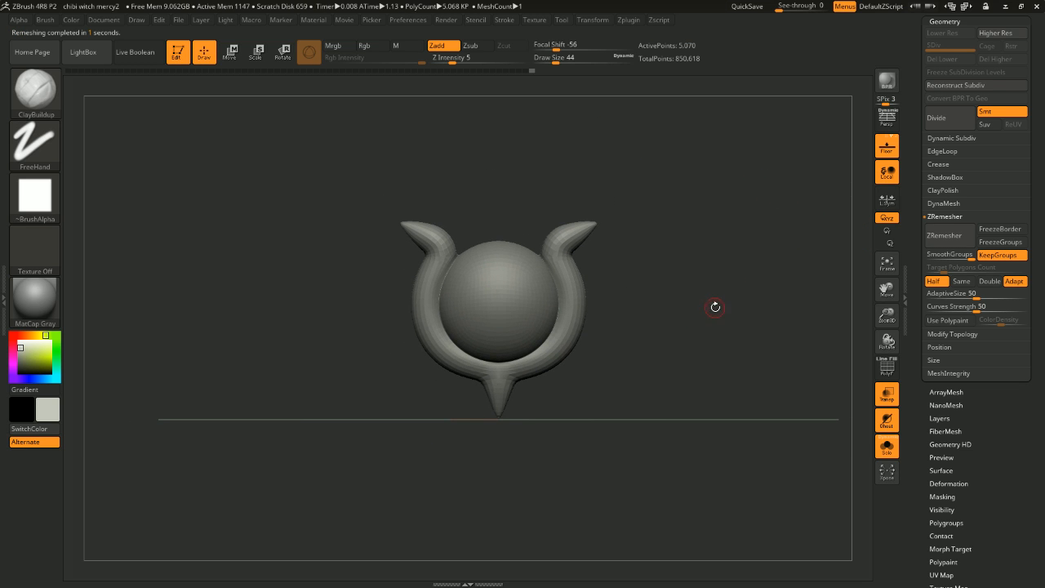
pyautogui.moveTo(704, 273)
pyautogui.mouseDown()
pyautogui.moveTo(719, 275)
pyautogui.moveTo(704, 269)
pyautogui.mouseUp()
pyautogui.moveTo(704, 270)
pyautogui.keyDown('alt'); pyautogui.mouseDown()
pyautogui.moveTo(706, 248)
pyautogui.moveTo(738, 385)
pyautogui.moveTo(695, 250)
pyautogui.moveTo(675, 229)
pyautogui.moveTo(669, 427)
pyautogui.mouseUp(); pyautogui.keyUp('alt')
pyautogui.keyDown('alt'); pyautogui.moveTo(687, 329); pyautogui.dragTo(693, 489); pyautogui.keyUp('alt')
pyautogui.moveTo(711, 381)
pyautogui.keyDown('shift'); pyautogui.mouseDown()
pyautogui.moveTo(757, 395)
pyautogui.moveTo(688, 381)
pyautogui.mouseUp(); pyautogui.keyUp('shift')
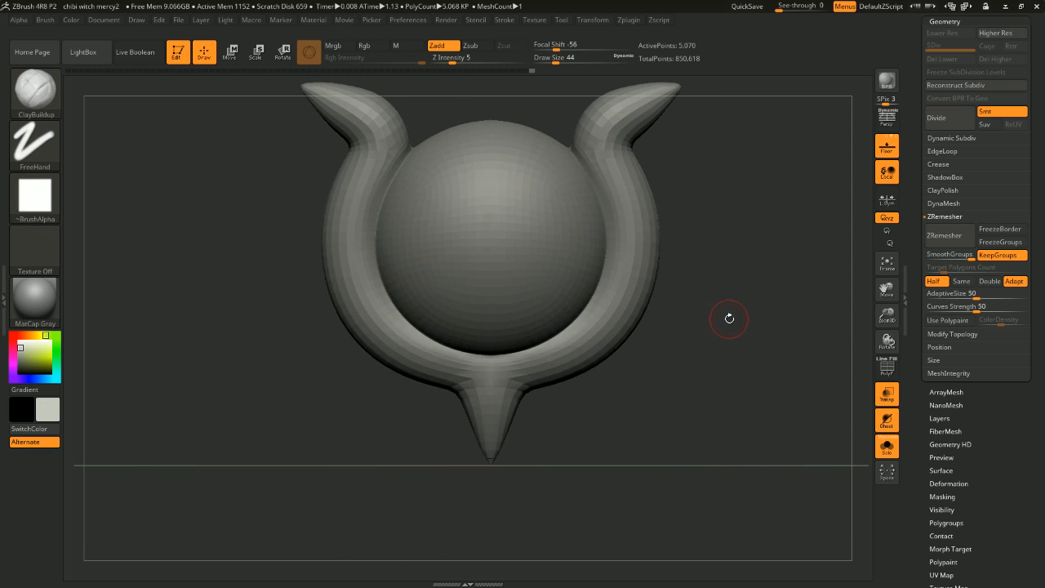
# Step: Compare the ornament before and after the last ZRemesher pass and undo that pass
pyautogui.press('ctrl')
pyautogui.hotkey('ctrl', 'z')
pyautogui.hotkey('ctrl', 'shift', 'z')
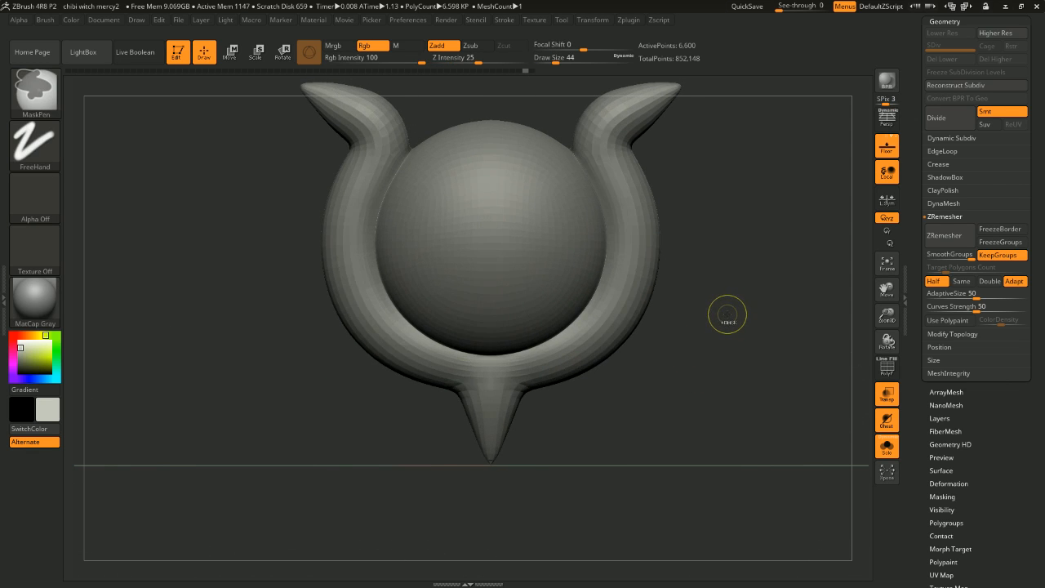
pyautogui.hotkey('ctrl', 'z')
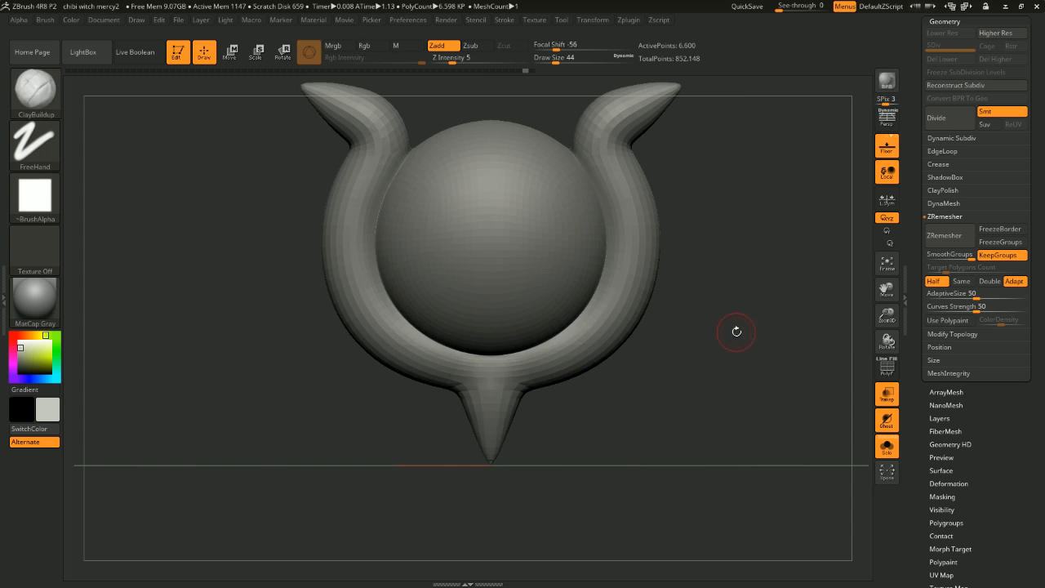
pyautogui.hotkey('ctrl', 'shift', 'z')
# Step: Rotate the ornament from the side view so its front faces straight up, and return to Draw mode in the top view
pyautogui.keyDown('alt'); pyautogui.moveTo(709, 332); pyautogui.dragTo(703, 284); pyautogui.keyUp('alt')
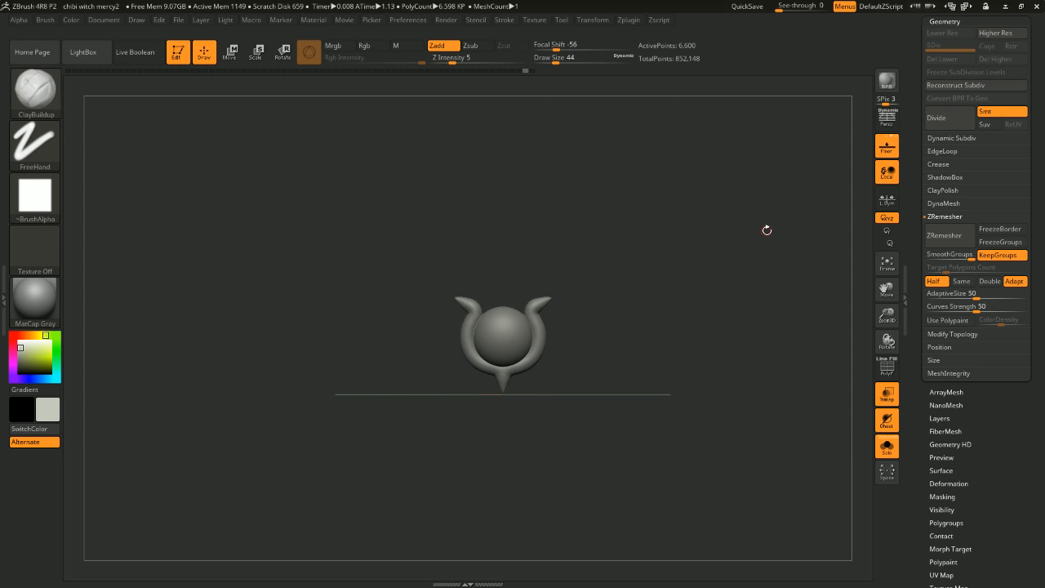
pyautogui.moveTo(767, 230)
pyautogui.mouseDown()
pyautogui.moveTo(816, 240)
pyautogui.moveTo(753, 217)
pyautogui.mouseUp()
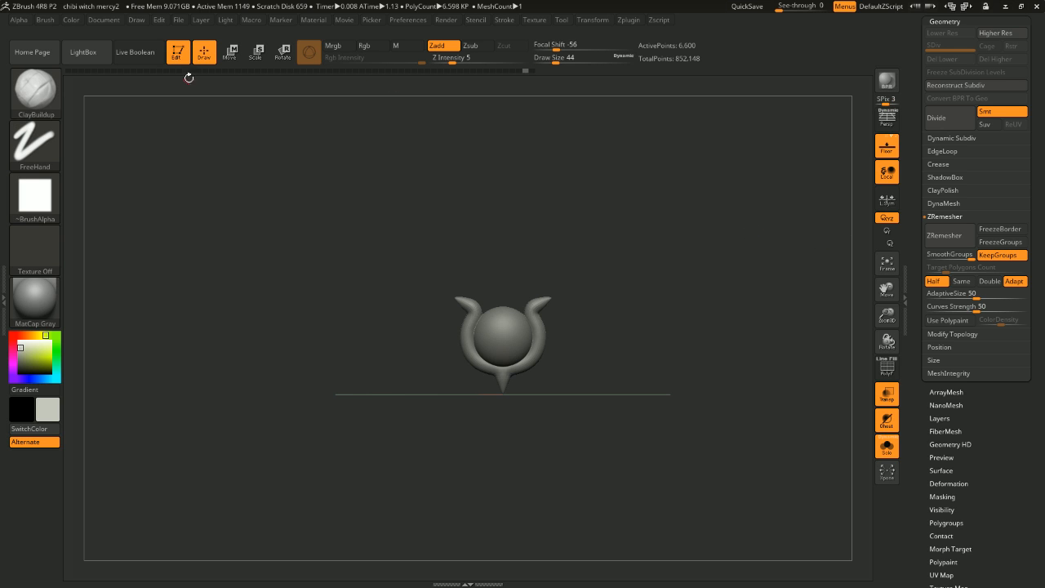
pyautogui.moveTo(536, 237); pyautogui.dragTo(667, 232)
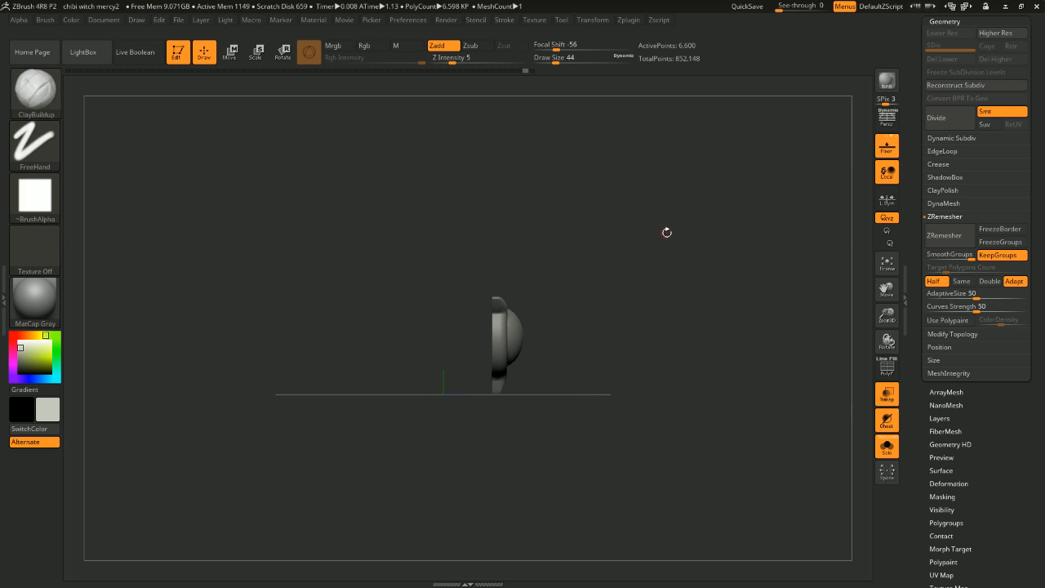
pyautogui.click(232, 55)
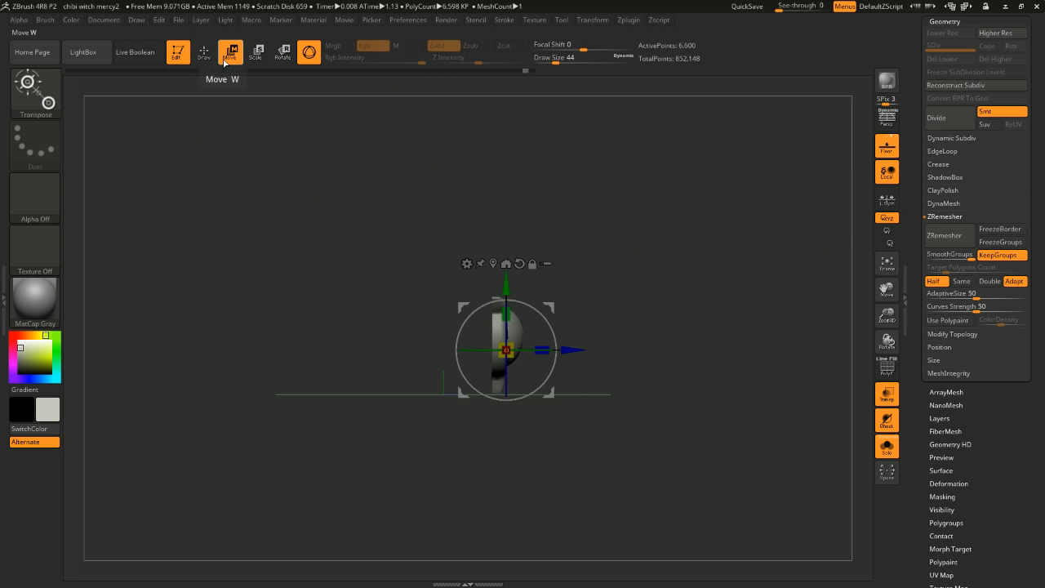
pyautogui.moveTo(554, 339)
pyautogui.mouseDown()
pyautogui.moveTo(533, 308)
pyautogui.moveTo(494, 305)
pyautogui.mouseUp()
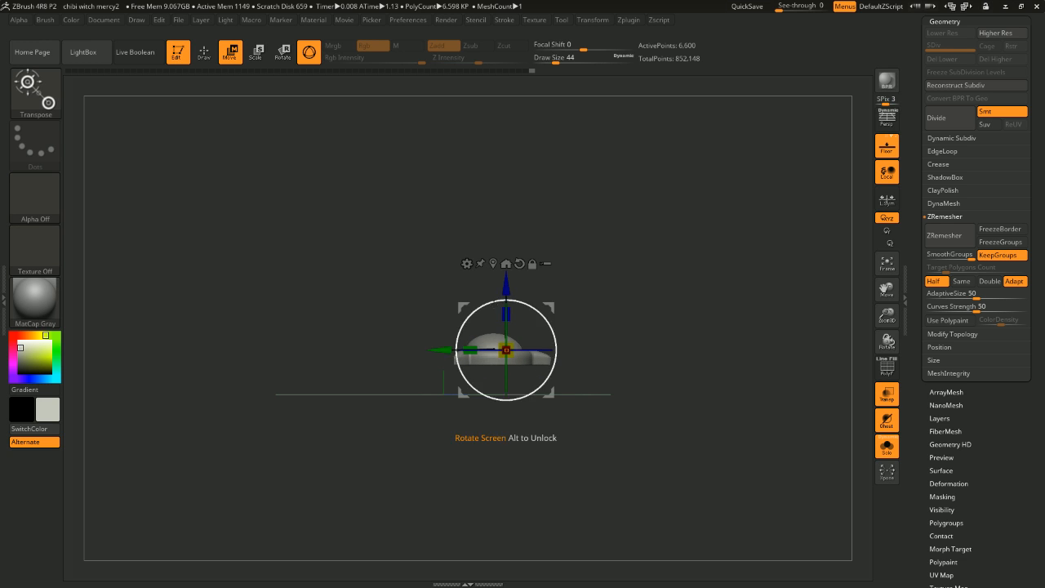
pyautogui.moveTo(670, 299); pyautogui.dragTo(651, 435)
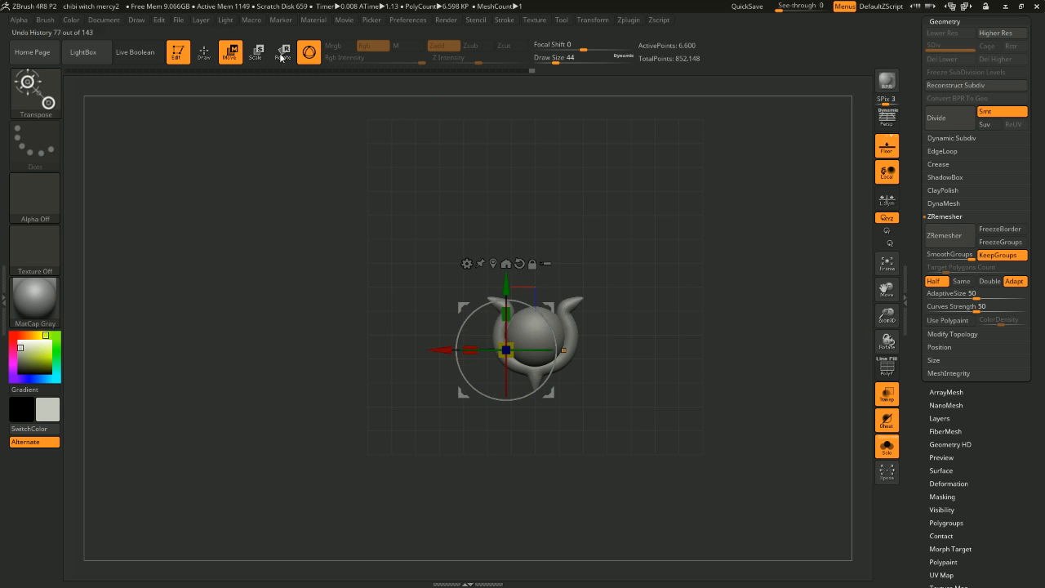
pyautogui.click(204, 52)
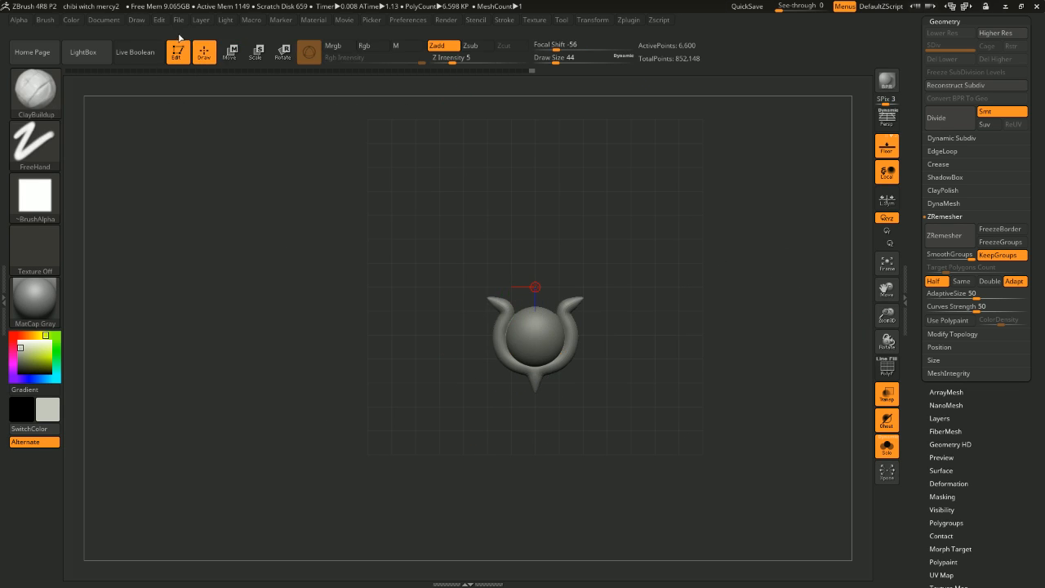
# Step: Create a new InsertMesh brush from the ornament
pyautogui.click(53, 23)
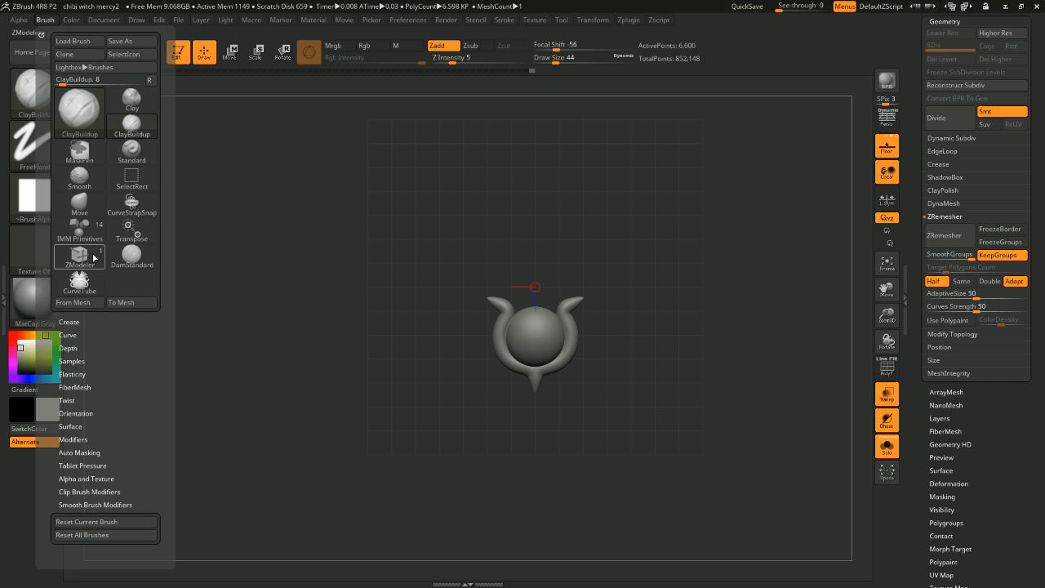
pyautogui.click(67, 321)
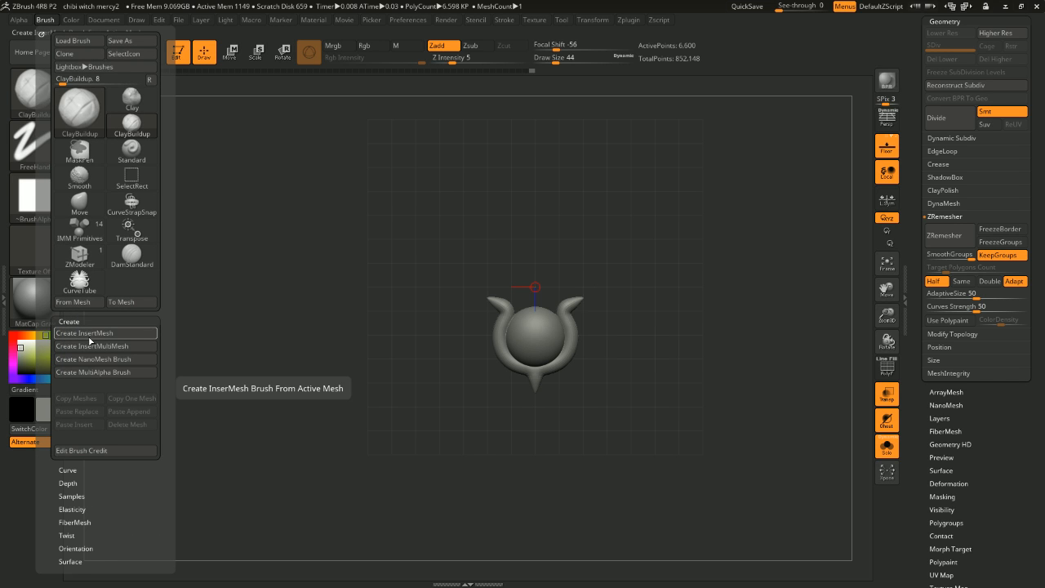
pyautogui.click(89, 334)
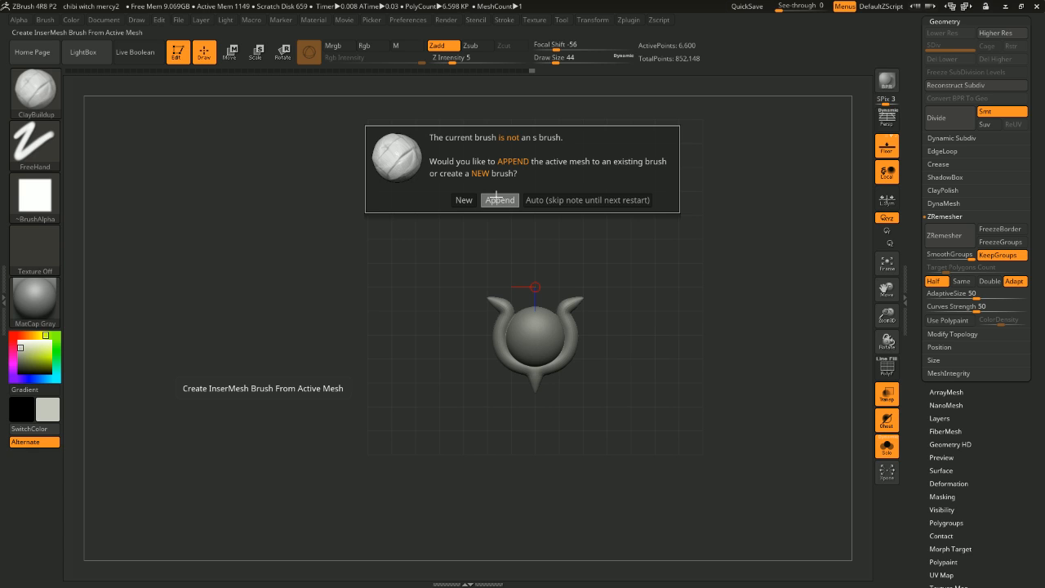
pyautogui.click(464, 200)
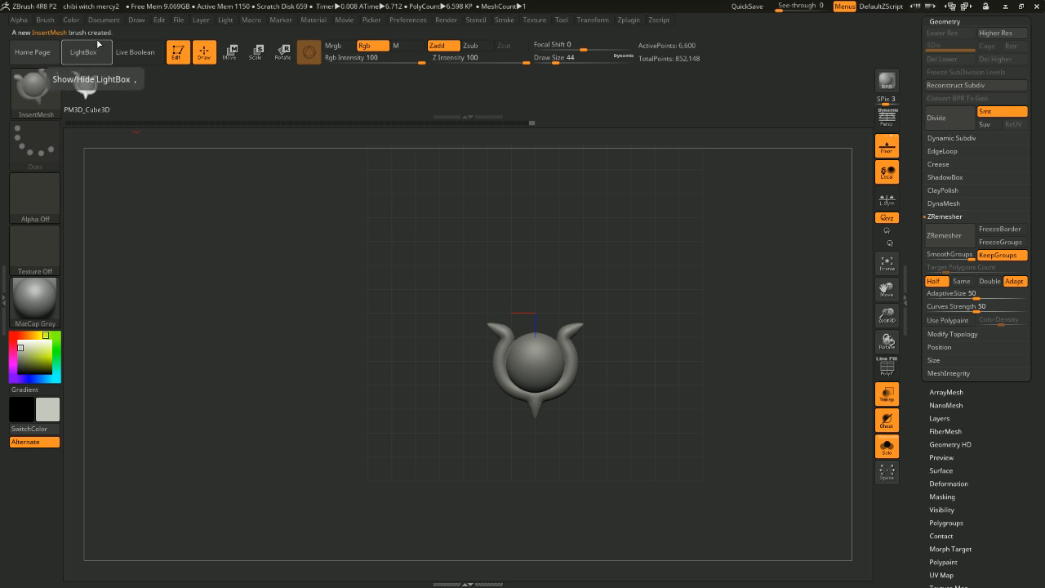
# Step: Make the PM3D_Cube3D2 subtool active and turn off Solo to bring back the whole character
pyautogui.moveTo(977, 185); pyautogui.dragTo(978, 401)
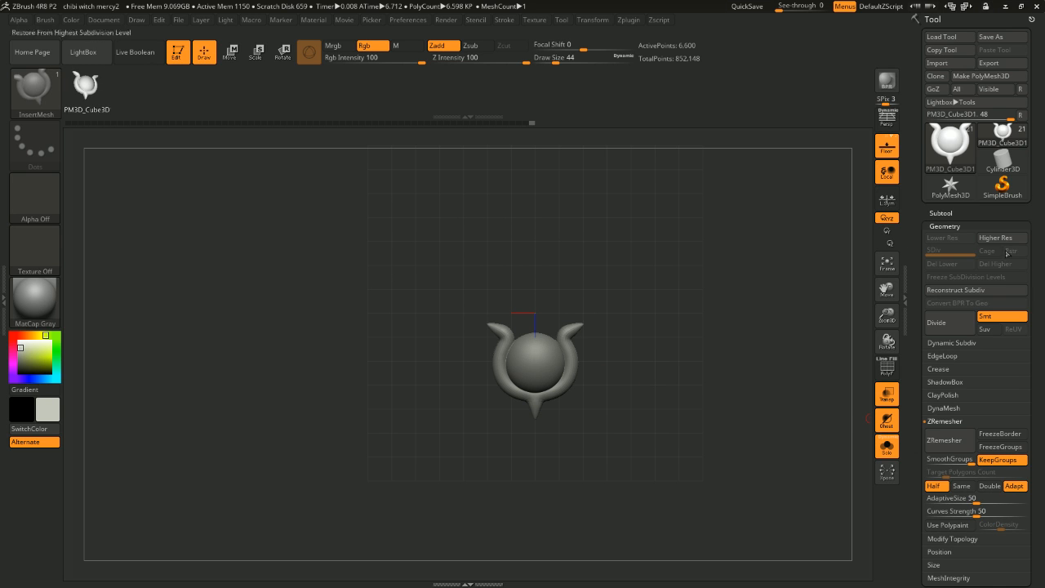
pyautogui.click(940, 213)
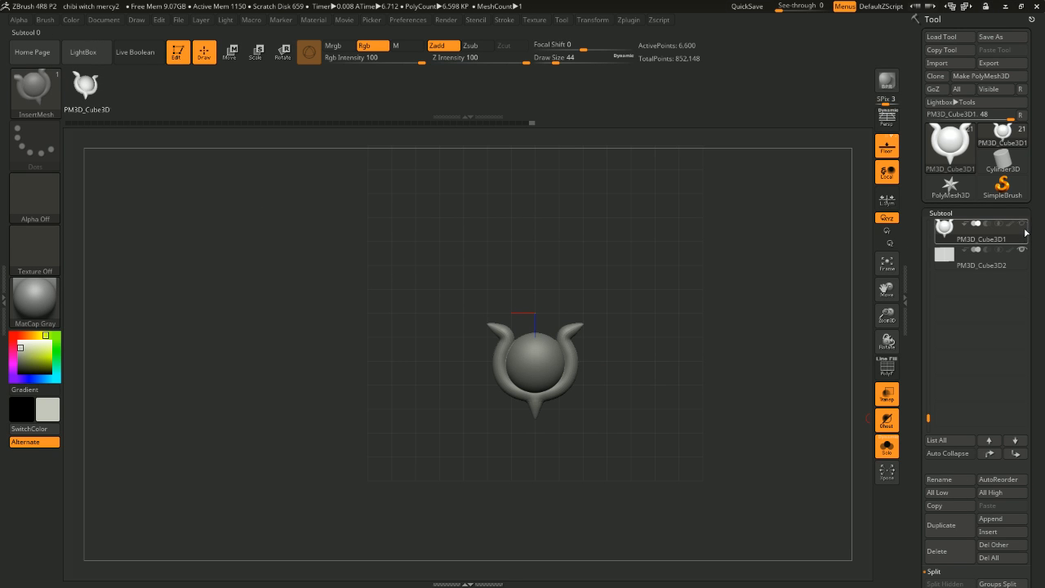
pyautogui.moveTo(1026, 253)
pyautogui.click(996, 264)
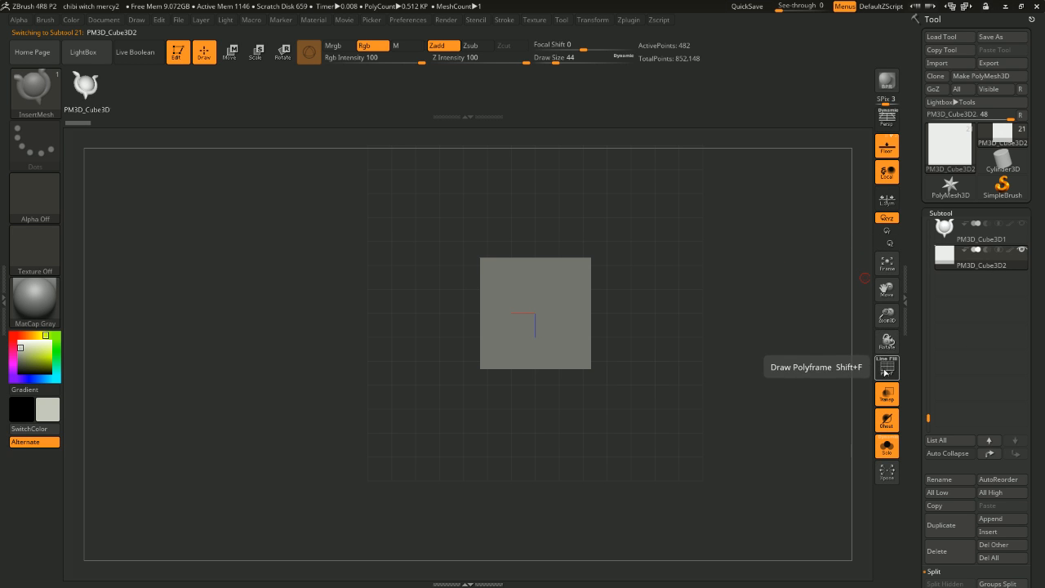
pyautogui.click(887, 446)
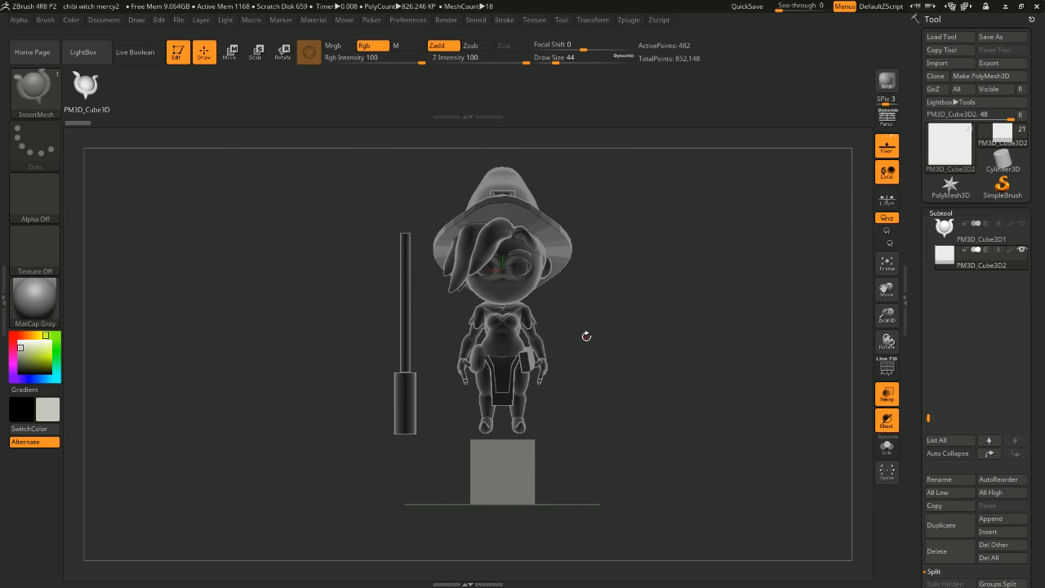
pyautogui.keyDown('alt'); pyautogui.moveTo(608, 331); pyautogui.dragTo(644, 383); pyautogui.keyUp('alt')
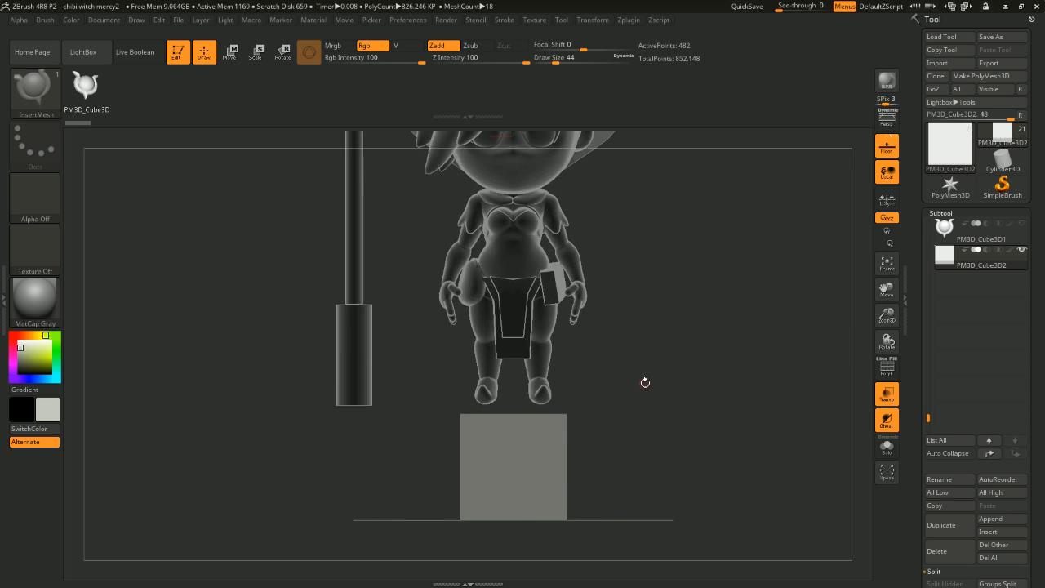
pyautogui.keyDown('alt'); pyautogui.moveTo(589, 259); pyautogui.dragTo(583, 320); pyautogui.keyUp('alt')
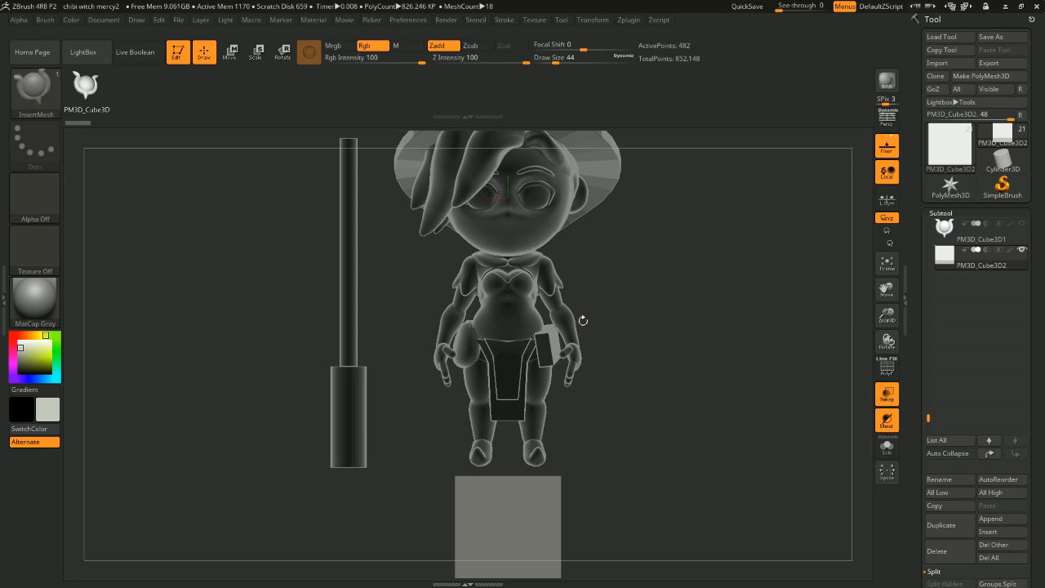
# Step: Flatten the PM3D_Cube3D2 cube vertically into a thin slab and raise it until it sits just under the character's feet
pyautogui.click(229, 53)
pyautogui.keyDown('alt'); pyautogui.moveTo(589, 409); pyautogui.dragTo(588, 275); pyautogui.keyUp('alt')
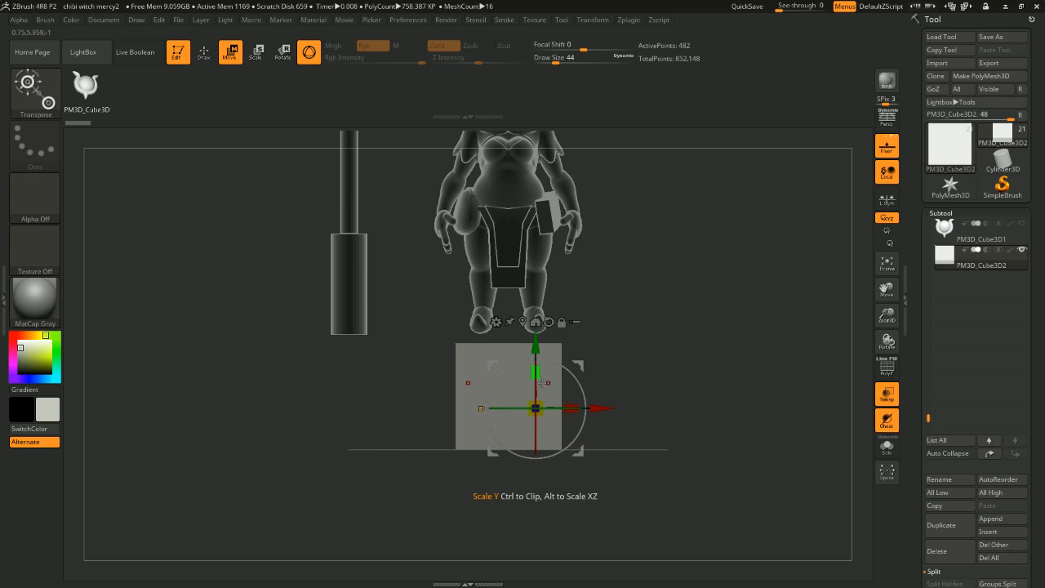
pyautogui.moveTo(534, 371); pyautogui.dragTo(545, 421)
pyautogui.moveTo(626, 351)
pyautogui.mouseDown()
pyautogui.moveTo(630, 385)
pyautogui.moveTo(625, 372)
pyautogui.mouseUp()
pyautogui.moveTo(541, 348); pyautogui.dragTo(543, 286)
pyautogui.moveTo(654, 326); pyautogui.dragTo(625, 346)
pyautogui.keyDown('shift'); pyautogui.moveTo(687, 333); pyautogui.dragTo(711, 308); pyautogui.keyUp('shift')
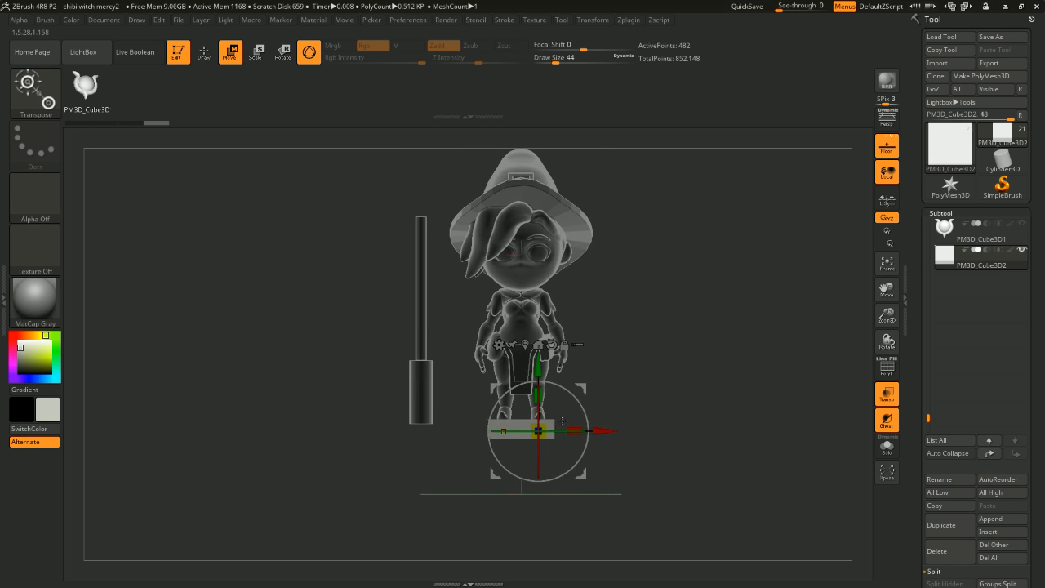
# Step: Widen the slab sideways and adjust its depth and centering to form a base plate under the character
pyautogui.moveTo(575, 431); pyautogui.dragTo(606, 427)
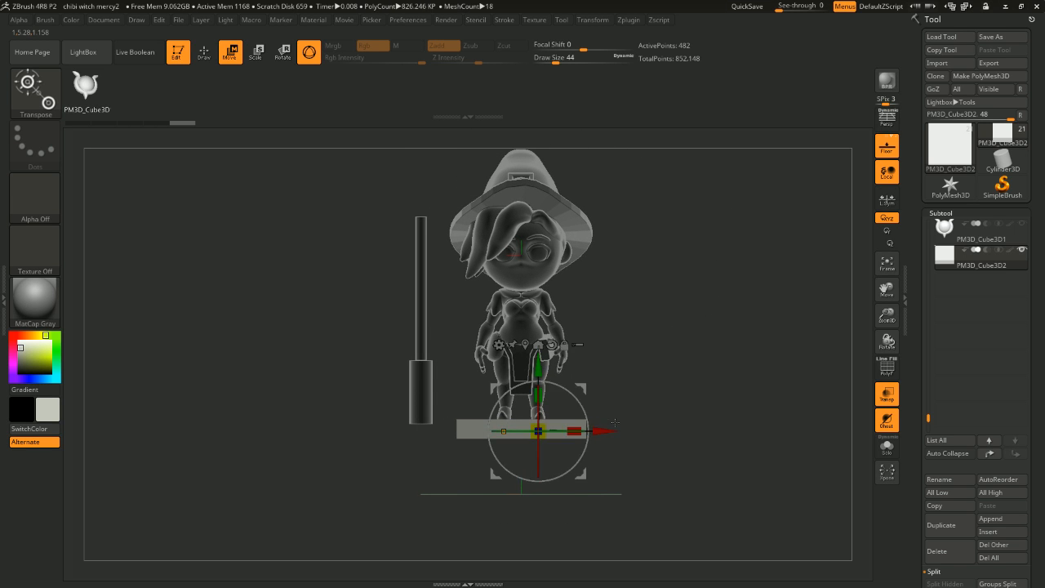
pyautogui.moveTo(694, 401); pyautogui.dragTo(617, 383)
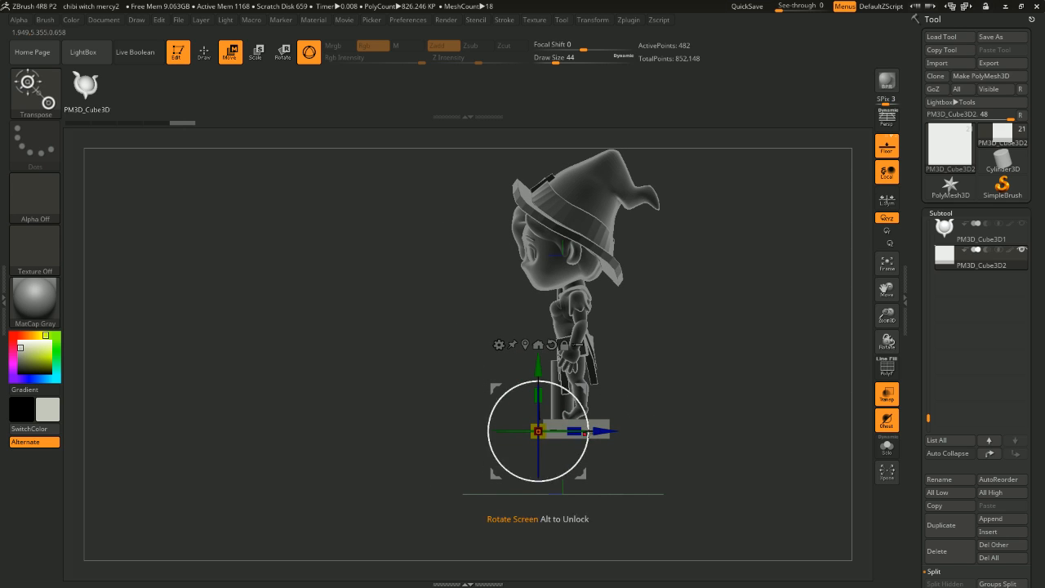
pyautogui.moveTo(577, 430); pyautogui.dragTo(623, 429)
pyautogui.hotkey('ctrl', 'z')
pyautogui.click(525, 343)
pyautogui.keyDown('shift'); pyautogui.moveTo(670, 382); pyautogui.dragTo(730, 319); pyautogui.keyUp('shift')
pyautogui.keyDown('alt'); pyautogui.moveTo(730, 319); pyautogui.dragTo(759, 350); pyautogui.keyUp('alt')
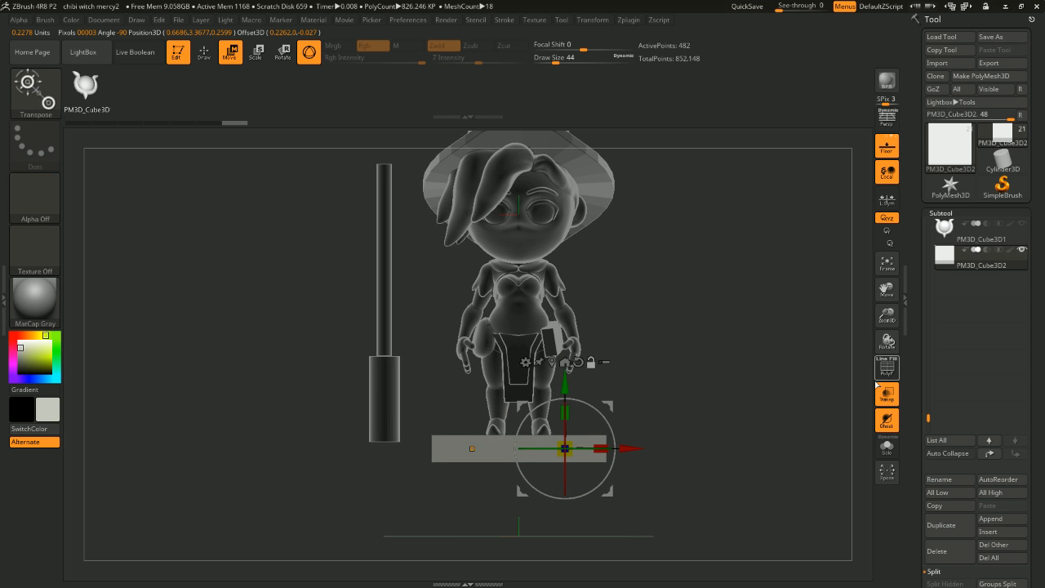
# Step: Turn off Transparency so the whole character displays as solid geometry above the base
pyautogui.click(886, 370)
pyautogui.click(886, 369)
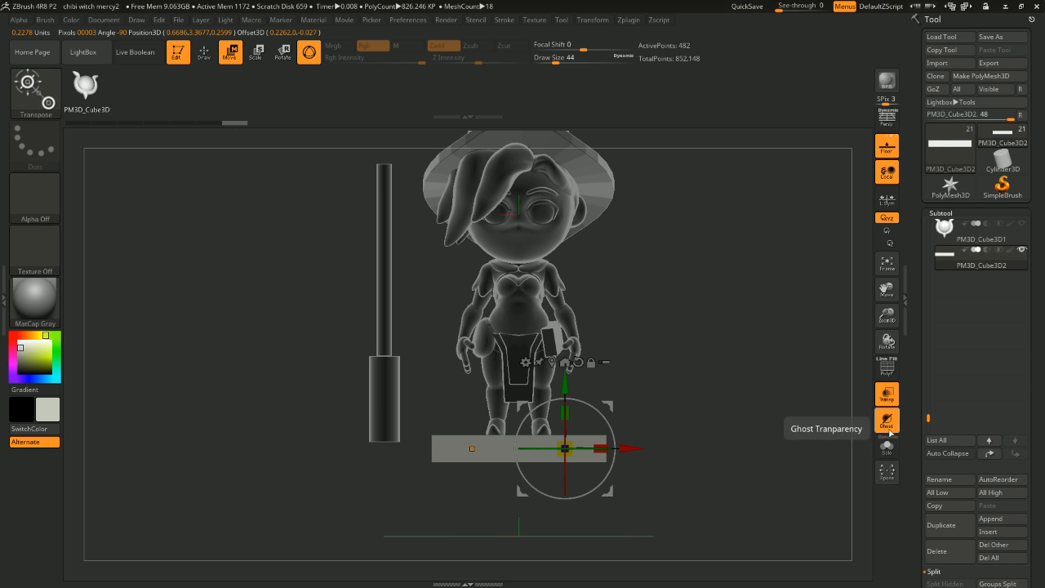
pyautogui.click(887, 394)
pyautogui.keyDown('shift'); pyautogui.moveTo(808, 346); pyautogui.dragTo(590, 287); pyautogui.keyUp('shift')
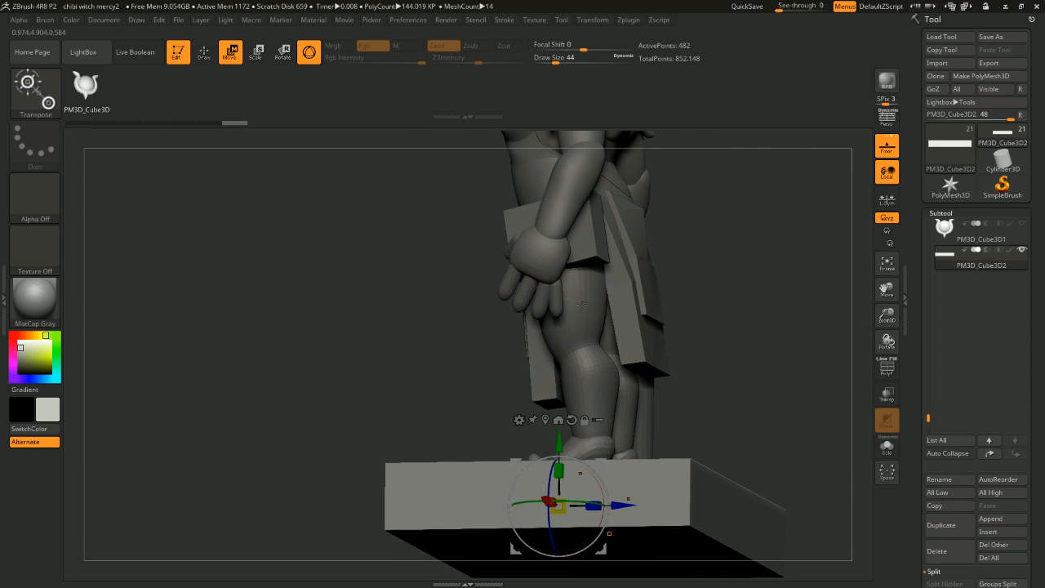
pyautogui.moveTo(655, 364)
pyautogui.mouseDown()
pyautogui.moveTo(630, 305)
pyautogui.moveTo(689, 352)
pyautogui.moveTo(645, 360)
pyautogui.mouseUp()
# Step: Return to Draw mode, make the hands subtool PolySphere1_4 active and hide it
pyautogui.keyDown('alt'); pyautogui.click(510, 343); pyautogui.keyUp('alt')
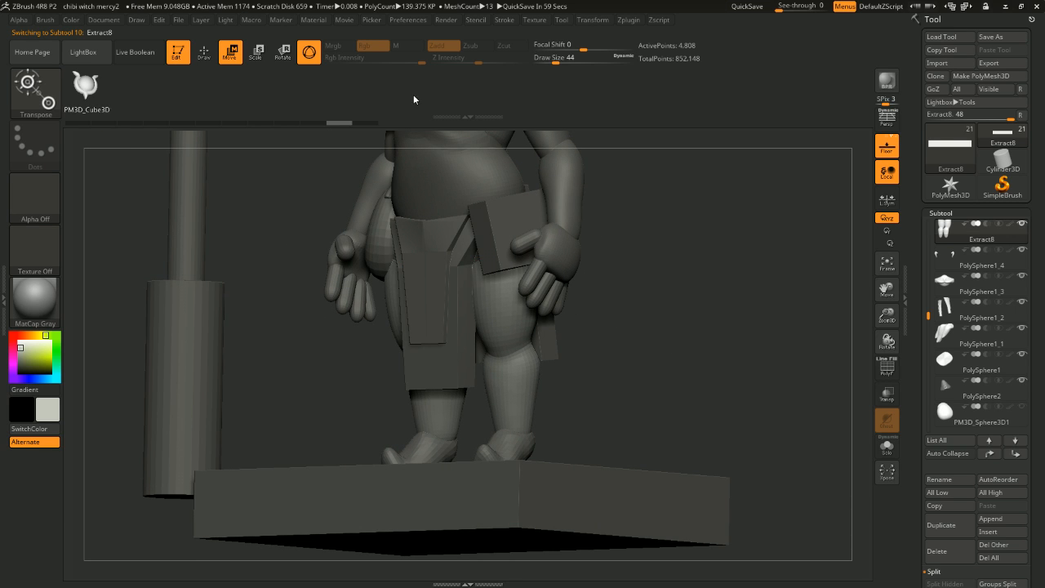
pyautogui.click(204, 52)
pyautogui.moveTo(702, 289)
pyautogui.keyDown('alt'); pyautogui.mouseDown()
pyautogui.moveTo(784, 327)
pyautogui.moveTo(735, 322)
pyautogui.moveTo(721, 218)
pyautogui.moveTo(665, 273)
pyautogui.moveTo(702, 293)
pyautogui.moveTo(670, 297)
pyautogui.mouseUp(); pyautogui.keyUp('alt')
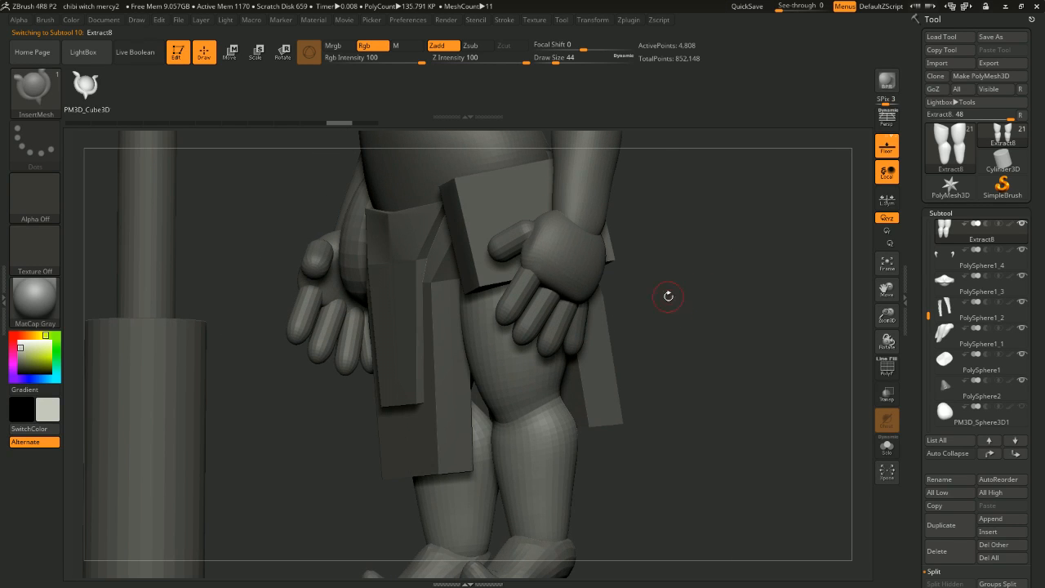
pyautogui.keyDown('ctrl'); pyautogui.keyDown('shift'); pyautogui.click(558, 262); pyautogui.keyUp('shift'); pyautogui.keyUp('ctrl')
pyautogui.keyDown('alt'); pyautogui.click(596, 235); pyautogui.keyUp('alt')
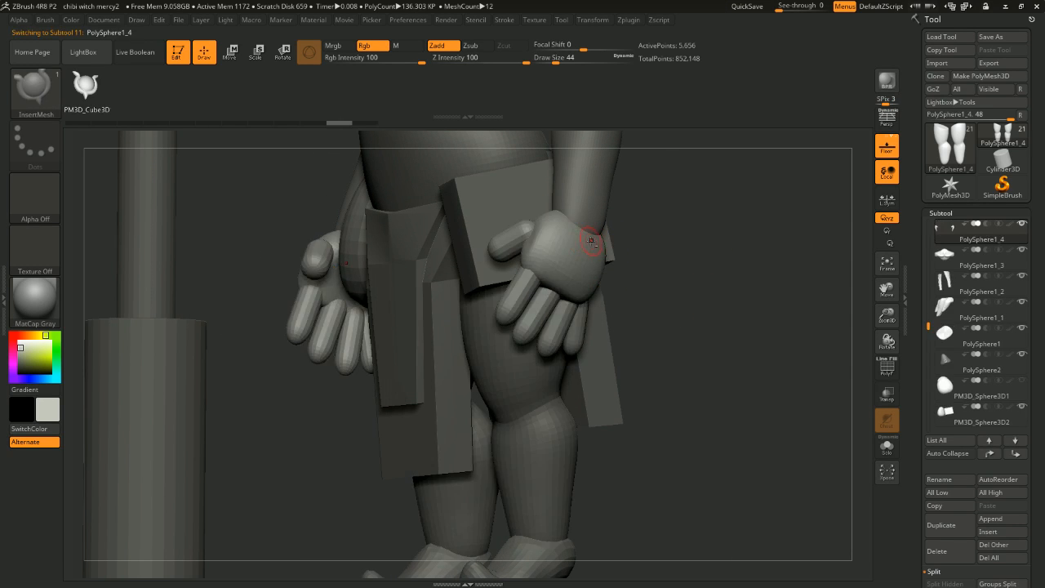
pyautogui.moveTo(789, 289); pyautogui.dragTo(865, 254)
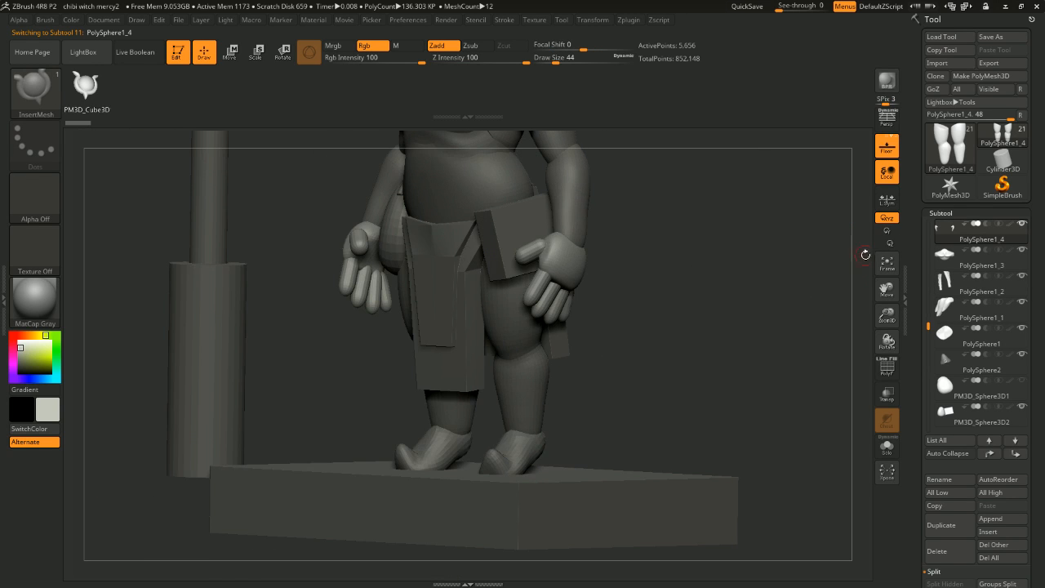
pyautogui.click(1024, 225)
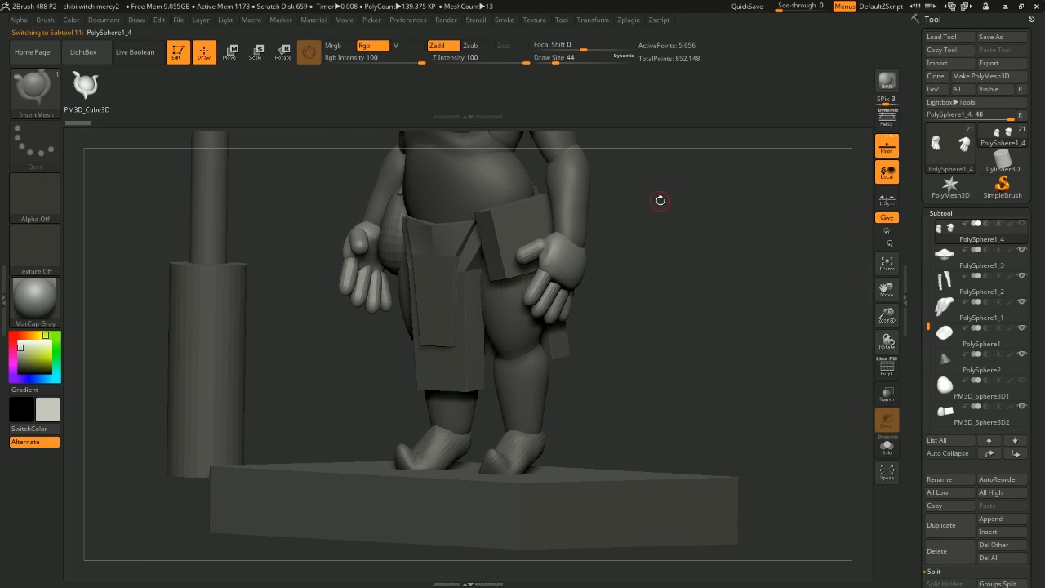
# Step: Try to hide the arms subtool PolySphere1_9, and make the legs subtool Extract8 active with the outer thigh in view
pyautogui.keyDown('alt'); pyautogui.click(575, 197); pyautogui.keyUp('alt')
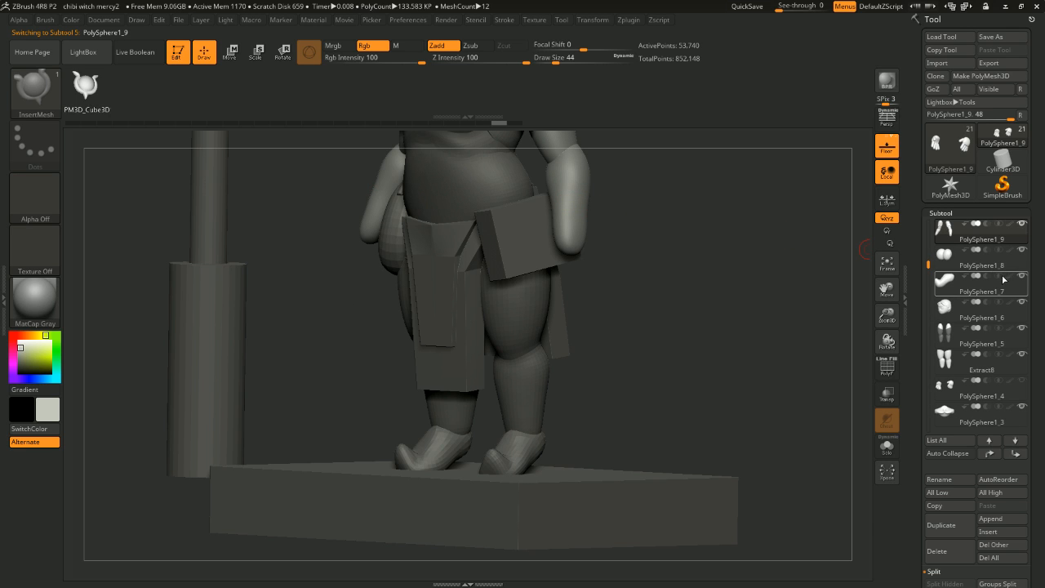
pyautogui.click(1021, 228)
pyautogui.moveTo(817, 244); pyautogui.dragTo(671, 288)
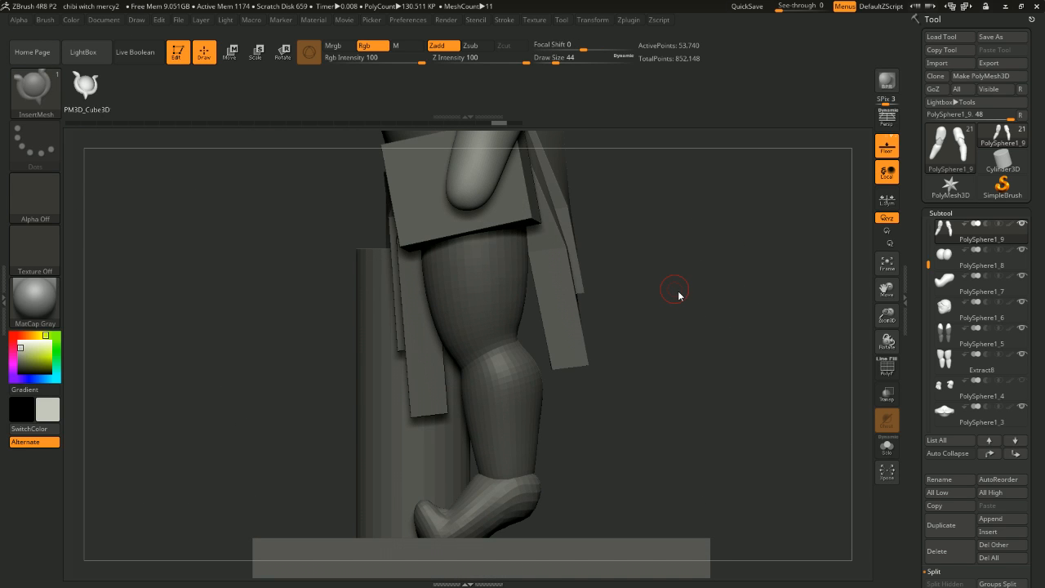
pyautogui.keyDown('alt'); pyautogui.click(415, 264); pyautogui.keyUp('alt')
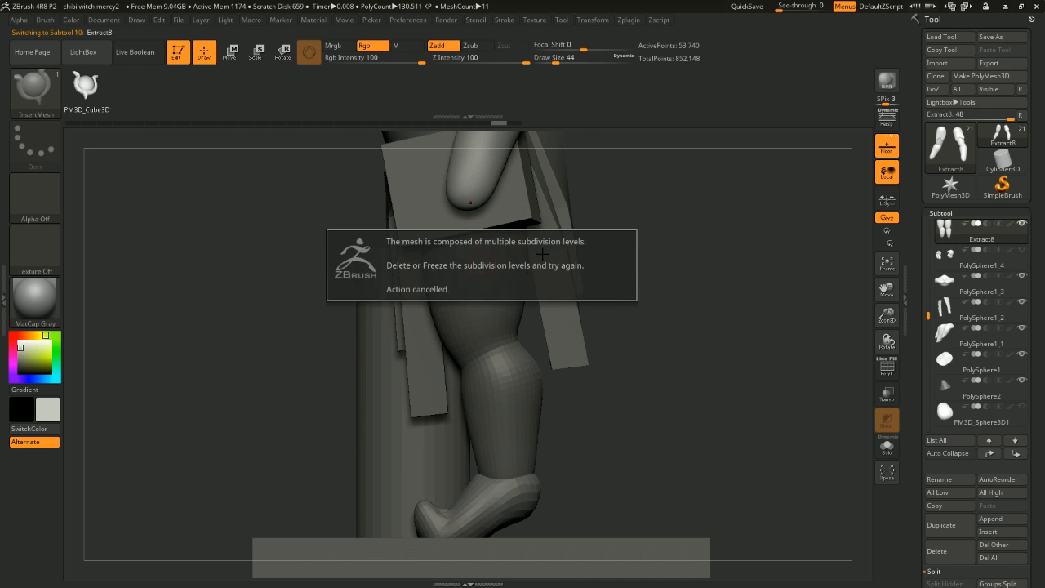
pyautogui.keyDown('alt'); pyautogui.moveTo(662, 244); pyautogui.dragTo(693, 211); pyautogui.keyUp('alt')
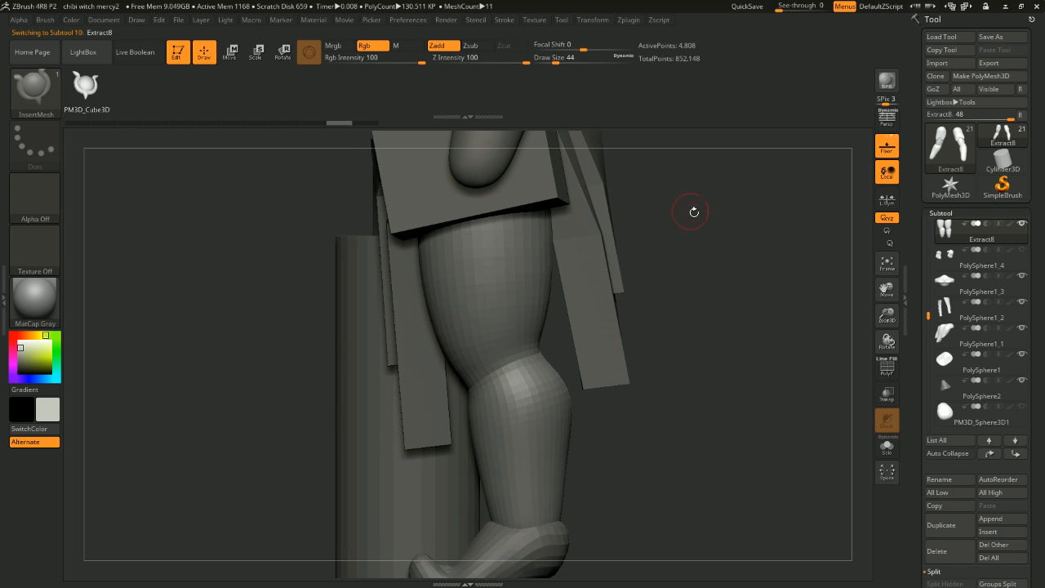
# Step: Try out the horned ornament InsertMesh brush at several sizes and spots down the outer leg, and undo all the insertions
pyautogui.moveTo(483, 246); pyautogui.dragTo(483, 261)
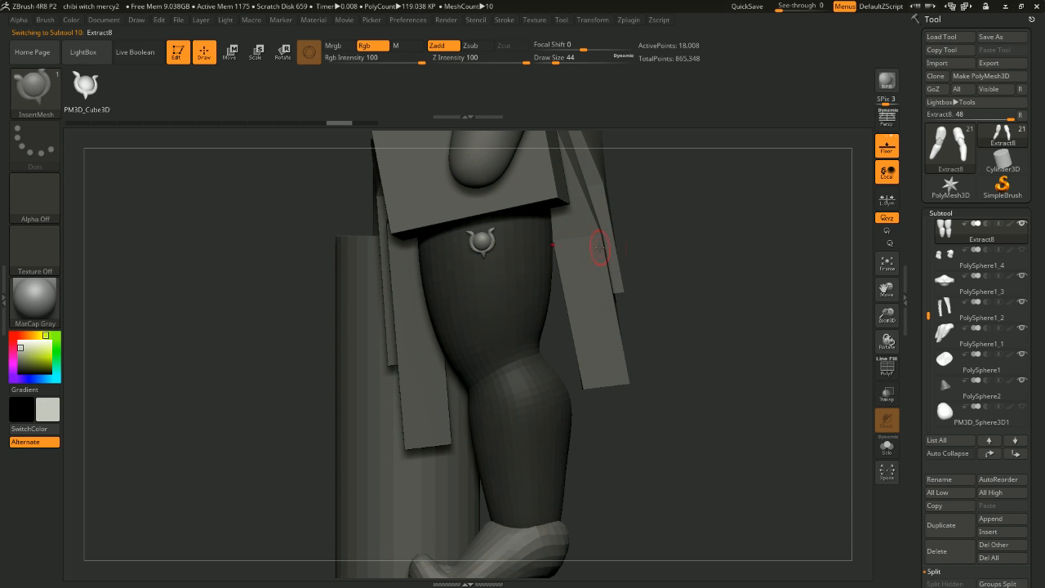
pyautogui.keyDown('alt'); pyautogui.moveTo(730, 239); pyautogui.dragTo(751, 258); pyautogui.keyUp('alt')
pyautogui.hotkey('ctrl', 'z')
pyautogui.moveTo(482, 234); pyautogui.dragTo(483, 250)
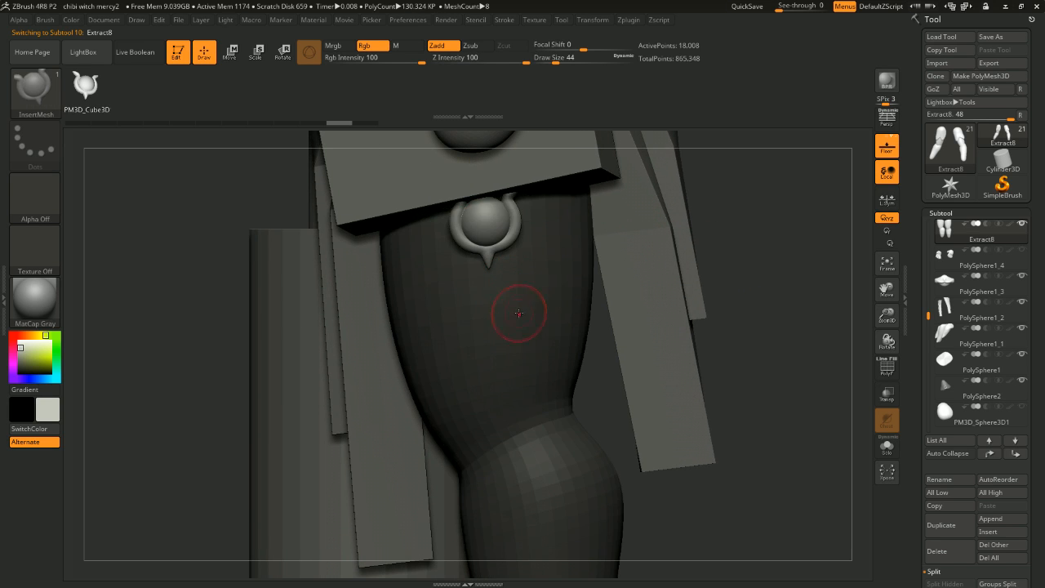
pyautogui.moveTo(498, 307); pyautogui.dragTo(500, 323)
pyautogui.moveTo(533, 385); pyautogui.dragTo(536, 402)
pyautogui.click(563, 499)
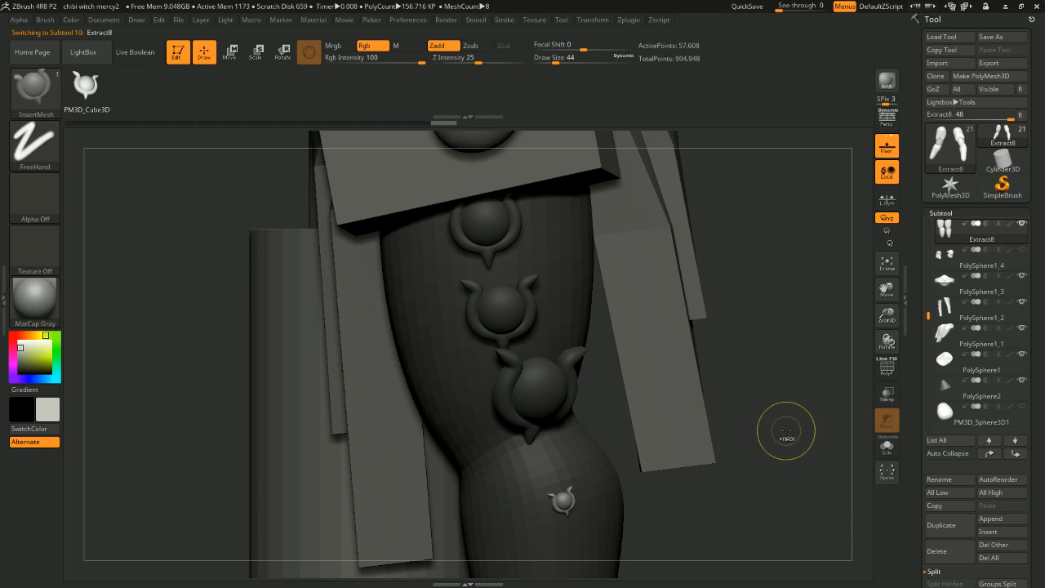
pyautogui.hotkey('ctrl', 'z')
pyautogui.hotkey('ctrl', 'z')
pyautogui.hotkey('ctrl', 'z')
pyautogui.hotkey('ctrl', 'z')
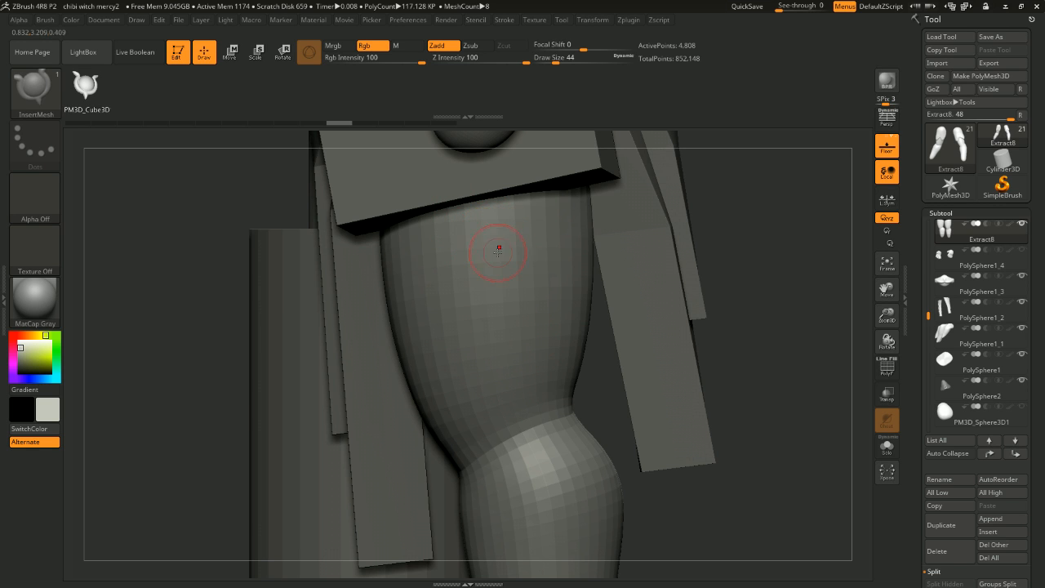
# Step: Insert the ornament sideways on the outer upper thigh with its spike toward the back, and check it from front and side
pyautogui.keyDown('alt'); pyautogui.moveTo(756, 267); pyautogui.dragTo(646, 242); pyautogui.keyUp('alt')
pyautogui.keyDown('alt'); pyautogui.moveTo(705, 332); pyautogui.dragTo(690, 234); pyautogui.keyUp('alt')
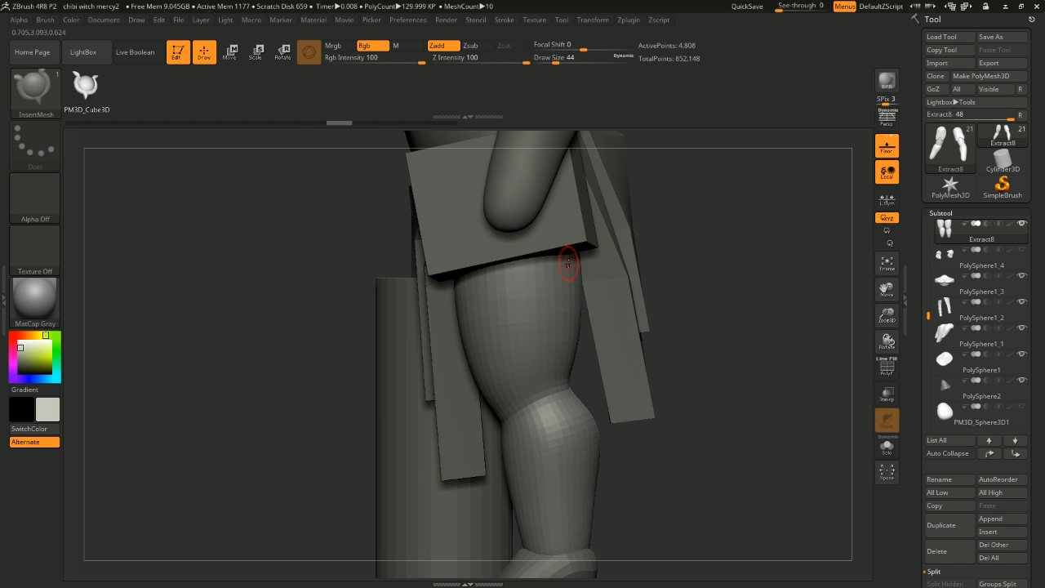
pyautogui.moveTo(515, 282); pyautogui.dragTo(569, 272)
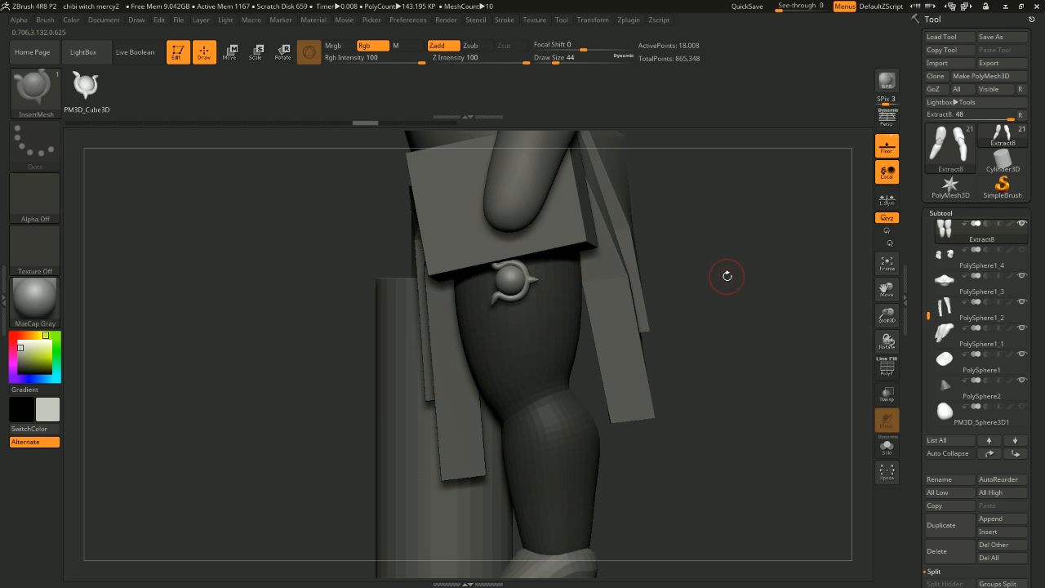
pyautogui.moveTo(698, 280)
pyautogui.mouseDown()
pyautogui.moveTo(787, 289)
pyautogui.moveTo(737, 285)
pyautogui.moveTo(782, 285)
pyautogui.moveTo(803, 453)
pyautogui.moveTo(741, 358)
pyautogui.moveTo(637, 319)
pyautogui.moveTo(616, 334)
pyautogui.mouseUp()
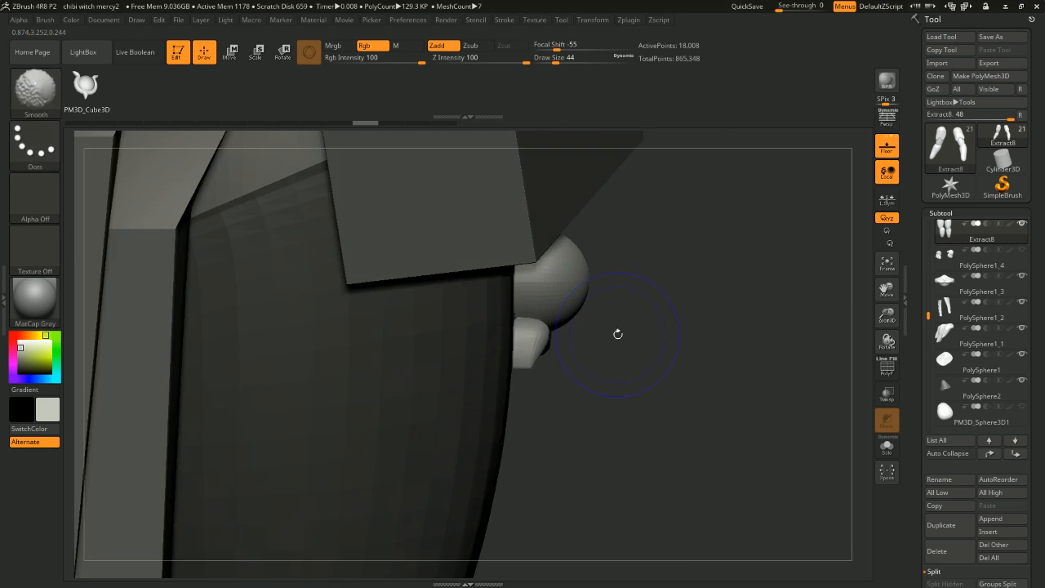
pyautogui.moveTo(809, 307); pyautogui.dragTo(693, 313)
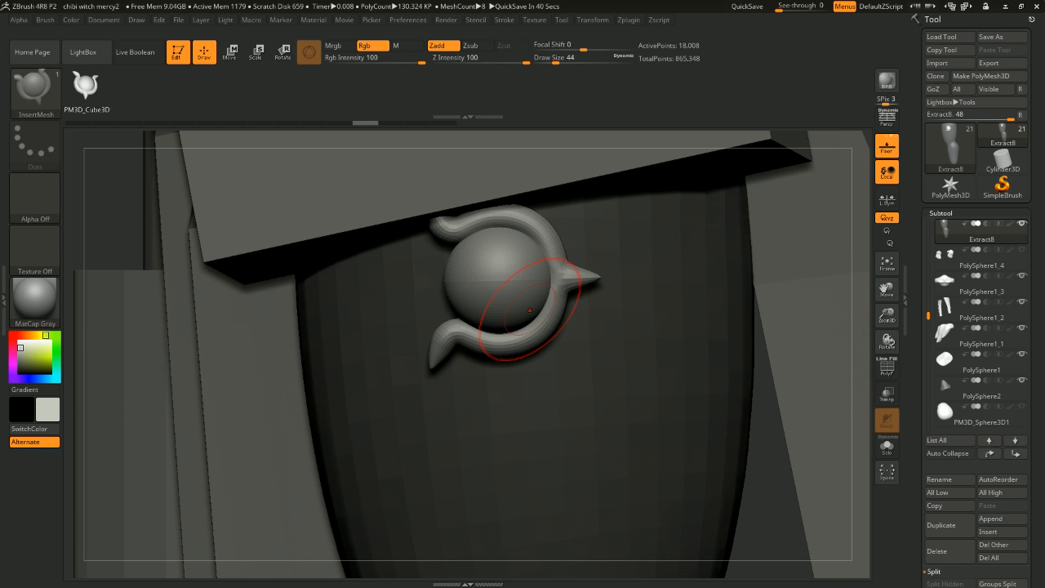
pyautogui.keyDown('shift'); pyautogui.moveTo(863, 288); pyautogui.dragTo(796, 226); pyautogui.keyUp('shift')
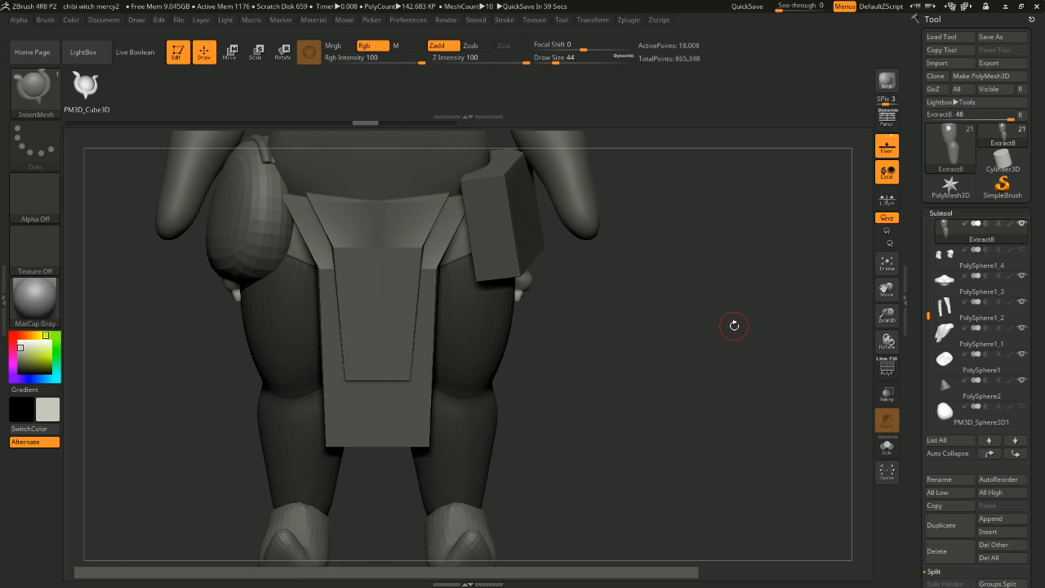
pyautogui.moveTo(646, 319); pyautogui.dragTo(715, 337)
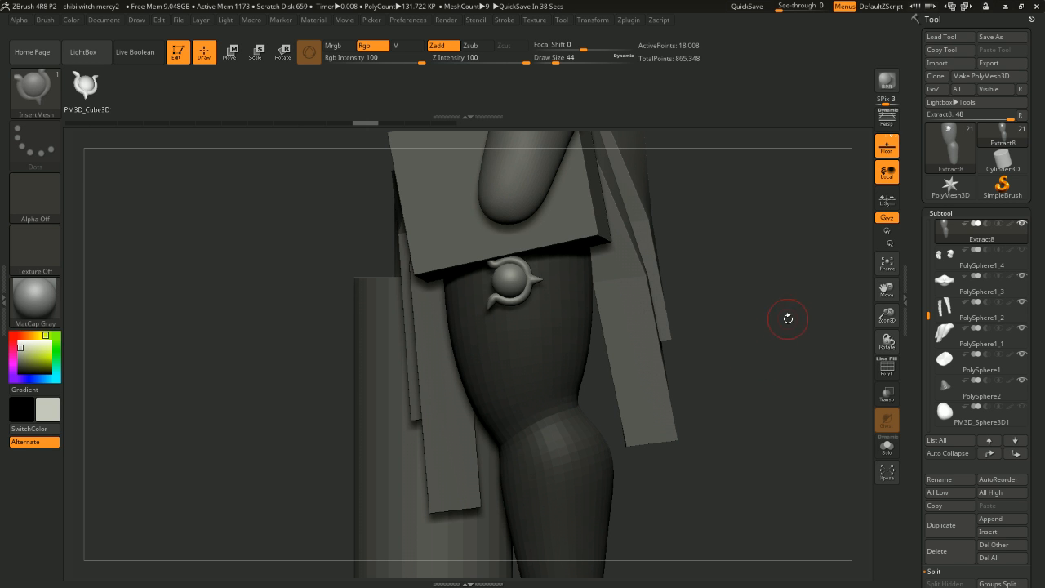
pyautogui.keyDown('shift'); pyautogui.moveTo(789, 318); pyautogui.dragTo(764, 365); pyautogui.keyUp('shift')
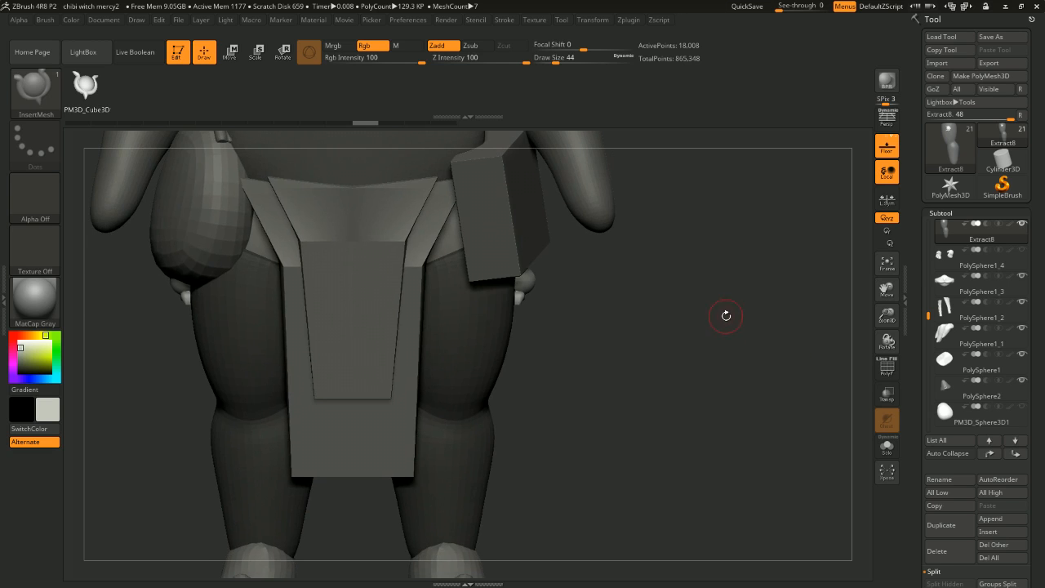
pyautogui.moveTo(728, 352)
pyautogui.keyDown('alt'); pyautogui.mouseDown()
pyautogui.moveTo(738, 341)
pyautogui.moveTo(719, 319)
pyautogui.moveTo(728, 337)
pyautogui.mouseUp(); pyautogui.keyUp('alt')
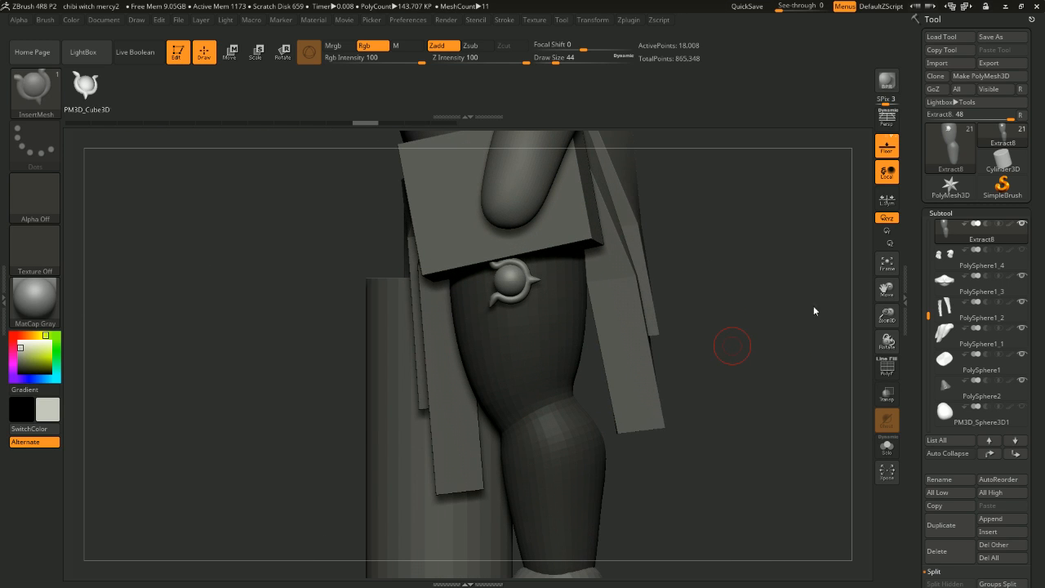
# Step: Undo the last ornament insertion and insert it again on the outer upper thigh with its spike pointing forward
pyautogui.keyDown('alt'); pyautogui.click(524, 283); pyautogui.keyUp('alt')
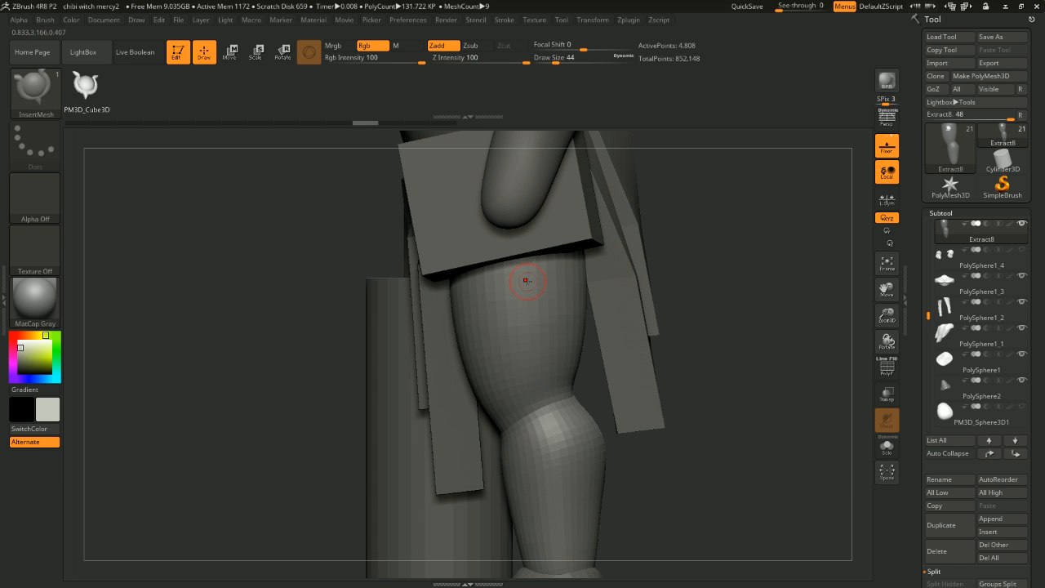
pyautogui.moveTo(509, 281); pyautogui.dragTo(511, 281)
pyautogui.moveTo(793, 293); pyautogui.dragTo(756, 263)
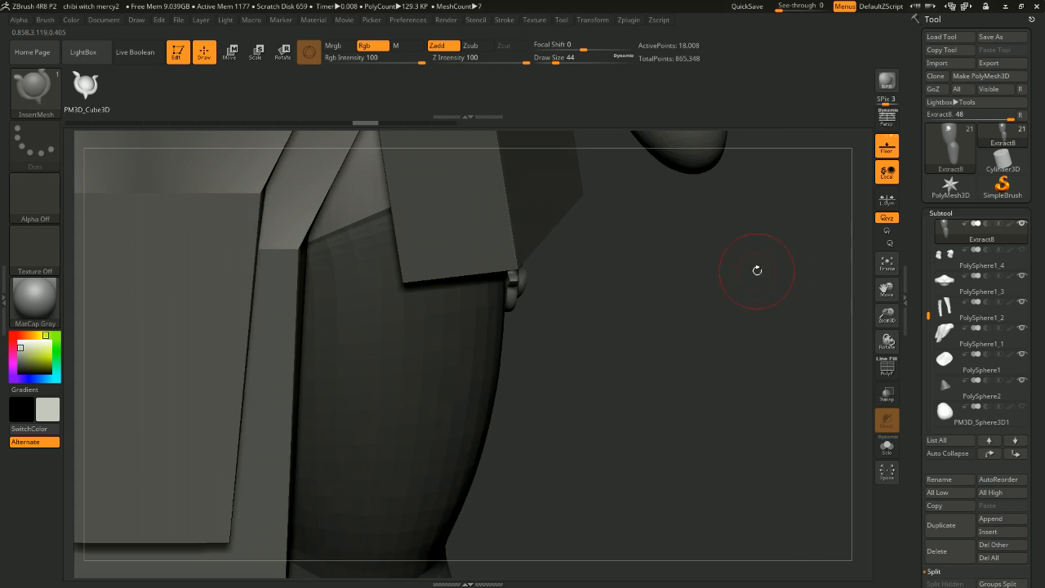
# Step: Move the inserted ornament slightly toward the front of the thigh and reset the gizmo's orientation to the world axes
pyautogui.press('w')
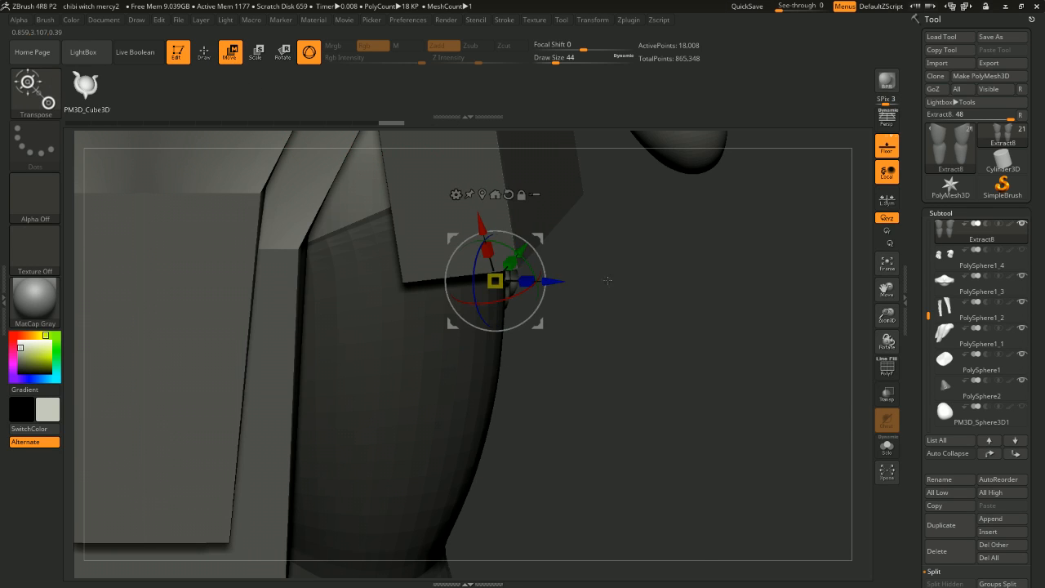
pyautogui.moveTo(600, 259); pyautogui.dragTo(672, 289)
pyautogui.moveTo(846, 289); pyautogui.dragTo(835, 201)
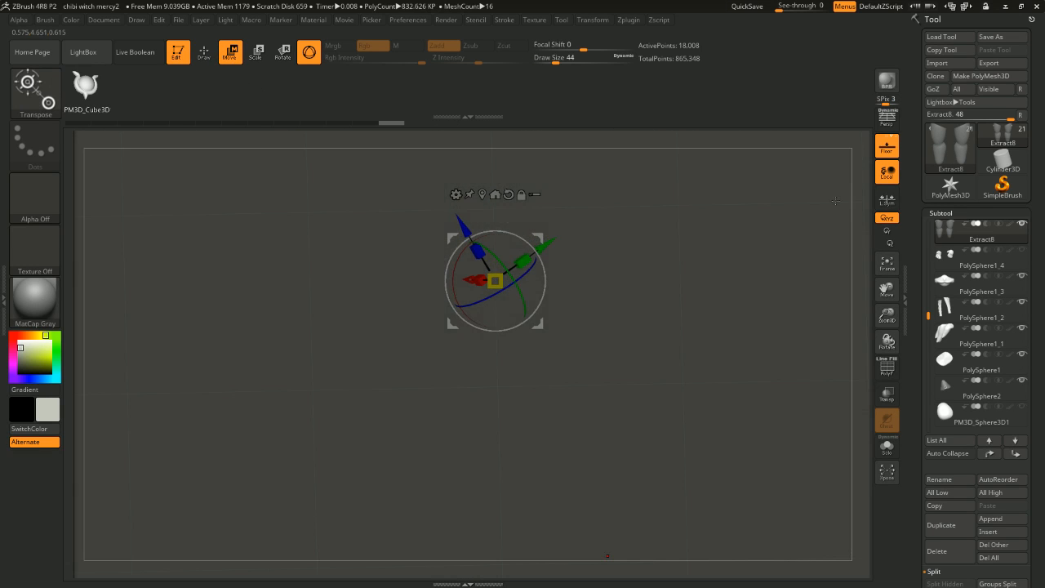
pyautogui.moveTo(863, 260); pyautogui.dragTo(826, 349)
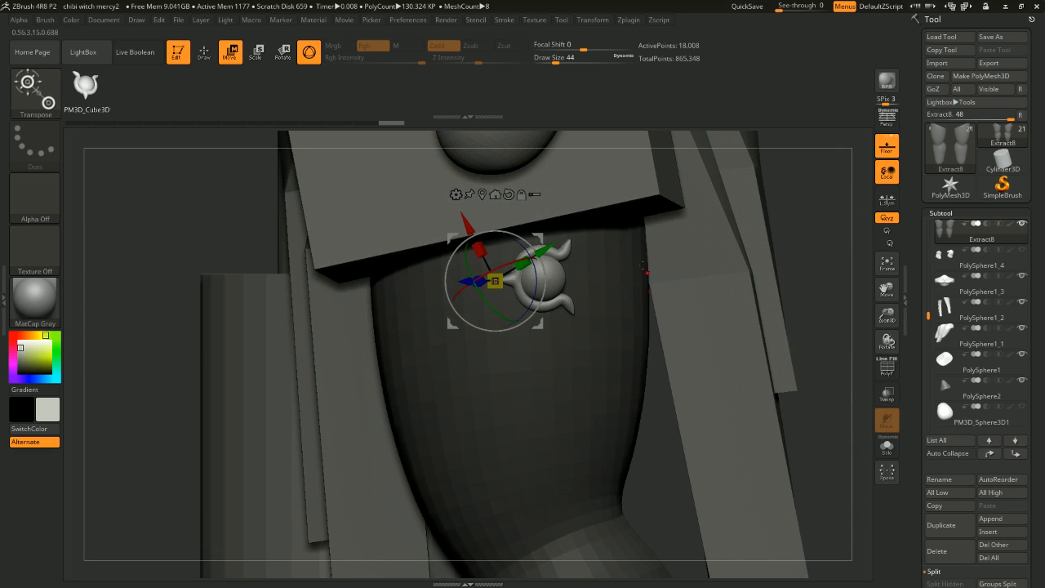
pyautogui.moveTo(537, 242); pyautogui.dragTo(515, 243)
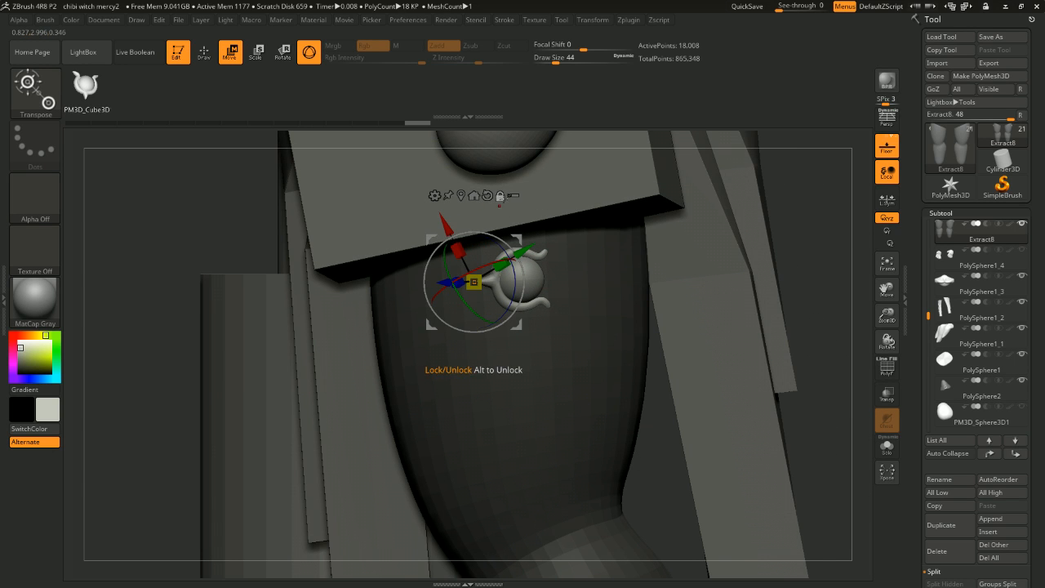
pyautogui.click(487, 195)
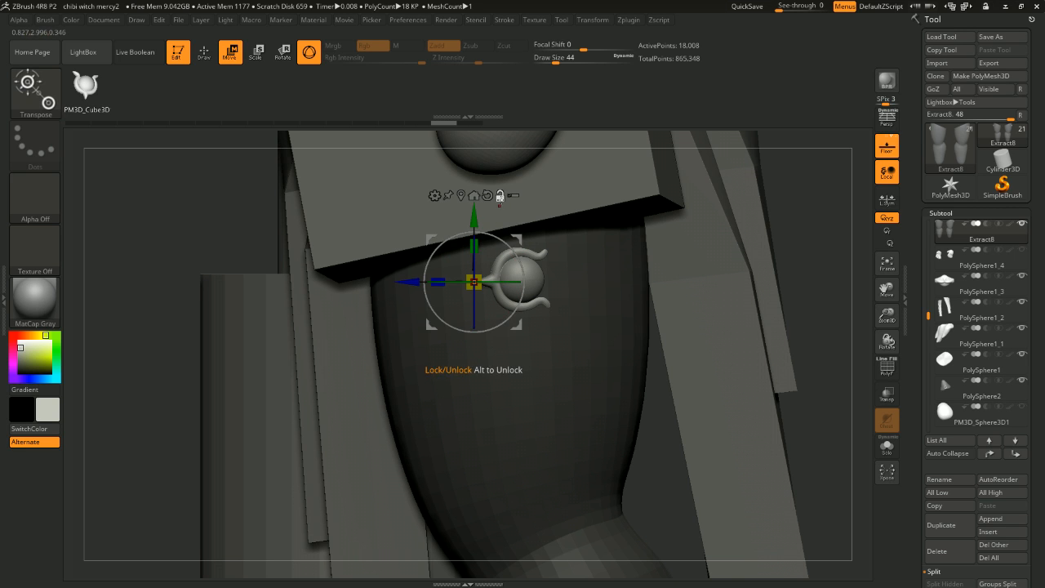
# Step: Adjust the inserted ornament's angle on the outer upper thigh and shift it slightly farther toward the front
pyautogui.moveTo(507, 281)
pyautogui.mouseDown()
pyautogui.moveTo(516, 282)
pyautogui.moveTo(504, 281)
pyautogui.mouseUp()
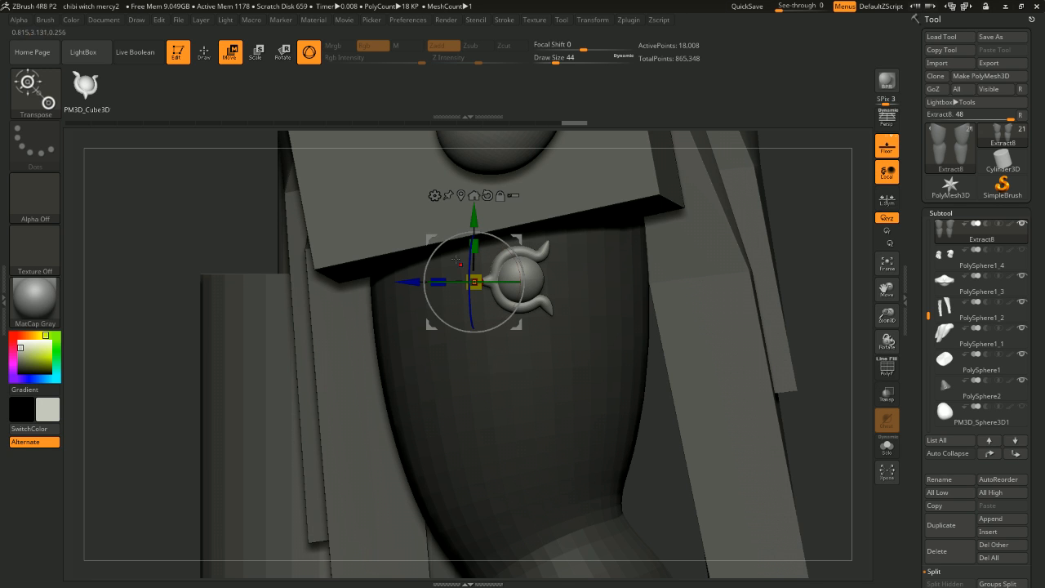
pyautogui.moveTo(409, 282); pyautogui.dragTo(396, 282)
pyautogui.moveTo(845, 322); pyautogui.dragTo(846, 252)
pyautogui.moveTo(500, 265); pyautogui.dragTo(486, 257)
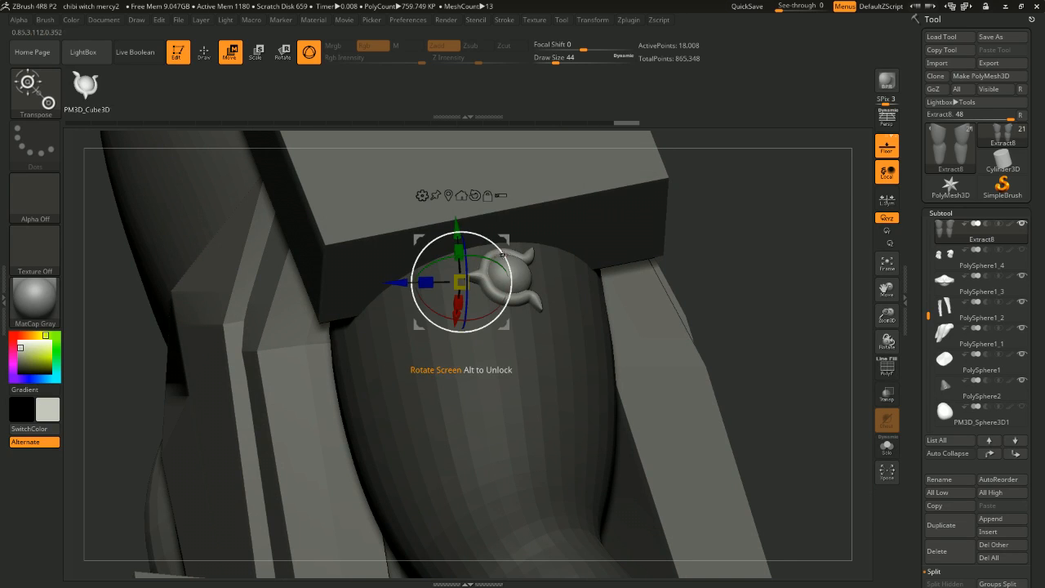
pyautogui.moveTo(760, 213); pyautogui.dragTo(788, 235)
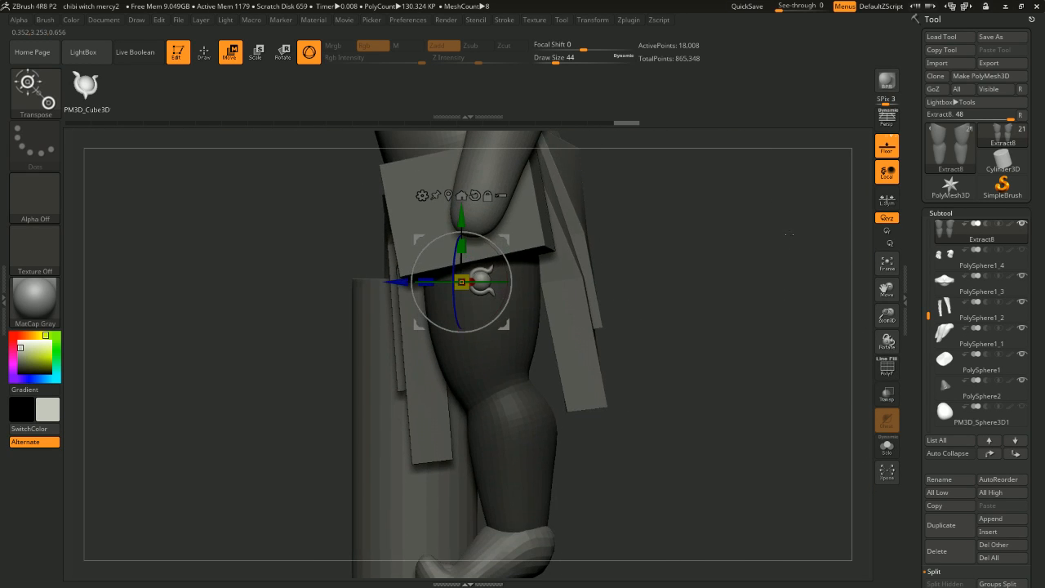
pyautogui.moveTo(725, 290)
pyautogui.mouseDown()
pyautogui.moveTo(760, 282)
pyautogui.moveTo(718, 282)
pyautogui.mouseUp()
# Step: Duplicate the ornament down the outer leg to form a column of five from upper thigh to calf, and clear the mask
pyautogui.moveTo(502, 234); pyautogui.dragTo(516, 315)
pyautogui.hotkey('ctrl', 'z')
pyautogui.hotkey('ctrl', 'z')
pyautogui.moveTo(561, 350); pyautogui.dragTo(555, 308)
pyautogui.moveTo(640, 350); pyautogui.dragTo(755, 221)
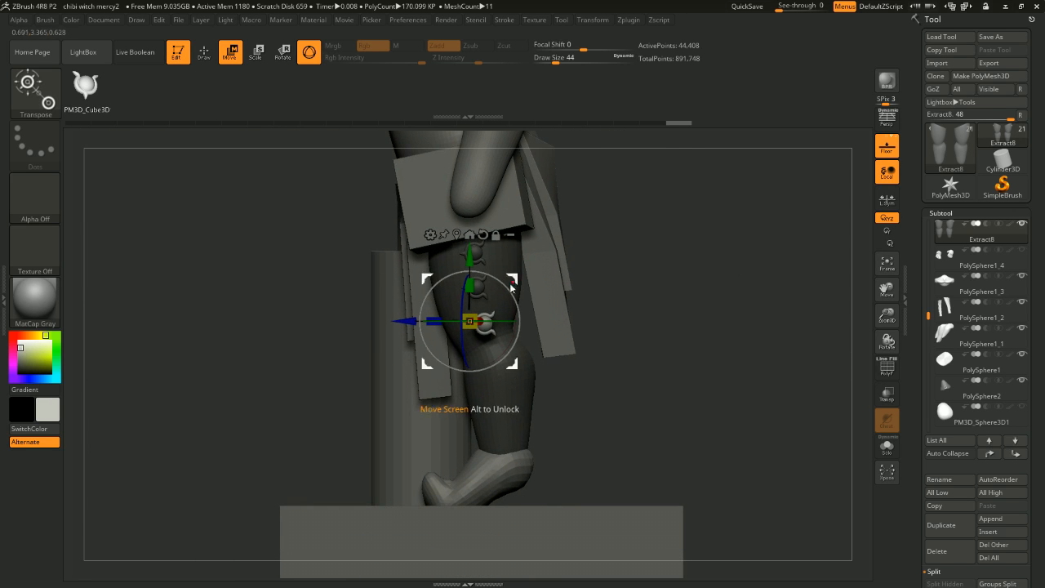
pyautogui.keyDown('ctrl'); pyautogui.moveTo(514, 279); pyautogui.dragTo(533, 366); pyautogui.keyUp('ctrl')
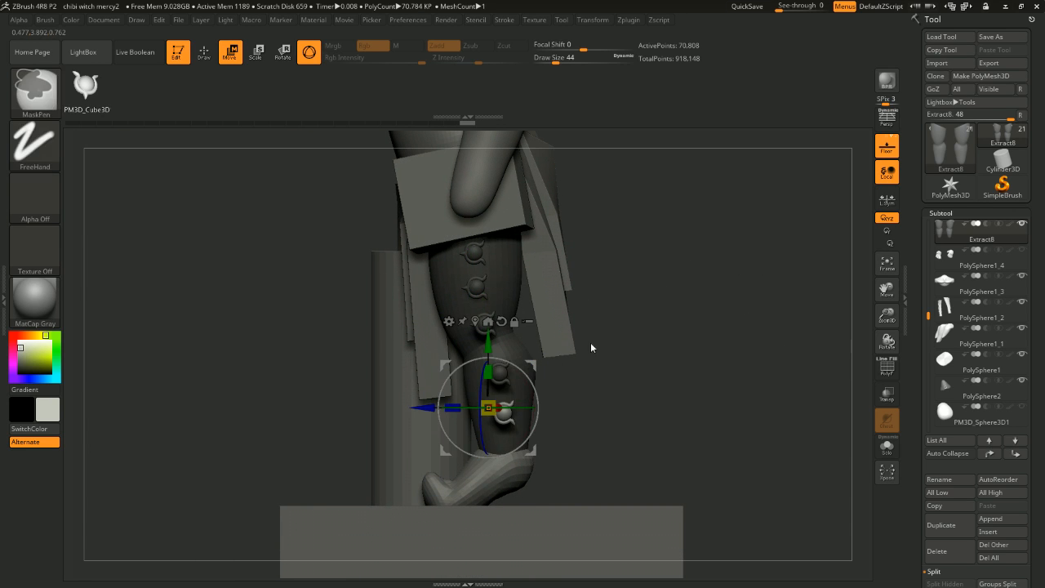
pyautogui.keyDown('ctrl'); pyautogui.moveTo(684, 339); pyautogui.dragTo(727, 325); pyautogui.keyUp('ctrl')
# Step: Examine how the column of ornaments sits along the outer legs from the front, side and at an angle
pyautogui.moveTo(660, 305); pyautogui.dragTo(652, 221)
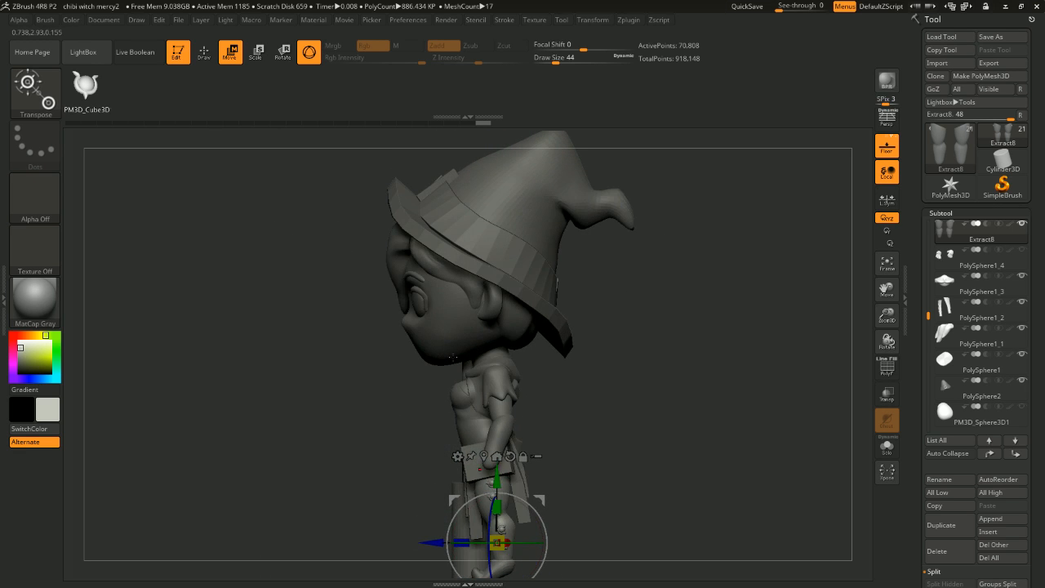
pyautogui.click(215, 50)
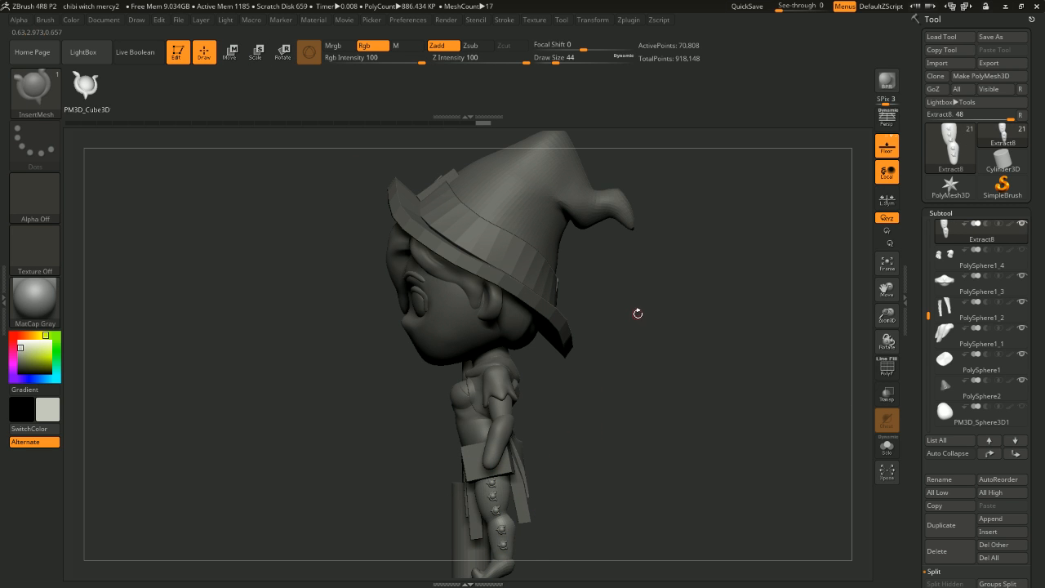
pyautogui.moveTo(614, 320); pyautogui.dragTo(660, 183)
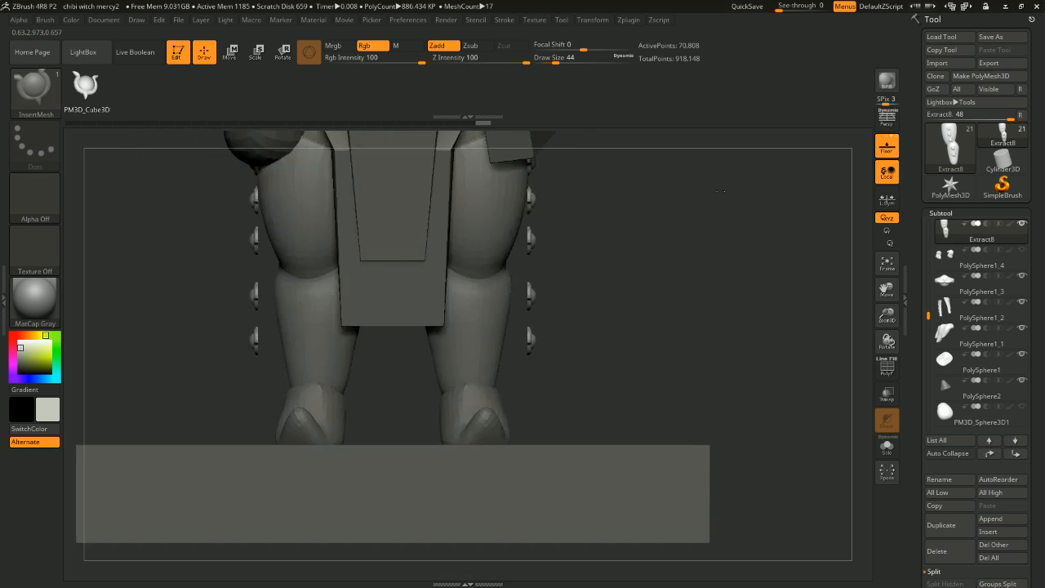
pyautogui.moveTo(727, 214)
pyautogui.keyDown('shift'); pyautogui.mouseDown()
pyautogui.moveTo(689, 215)
pyautogui.moveTo(707, 193)
pyautogui.moveTo(722, 252)
pyautogui.mouseUp(); pyautogui.keyUp('shift')
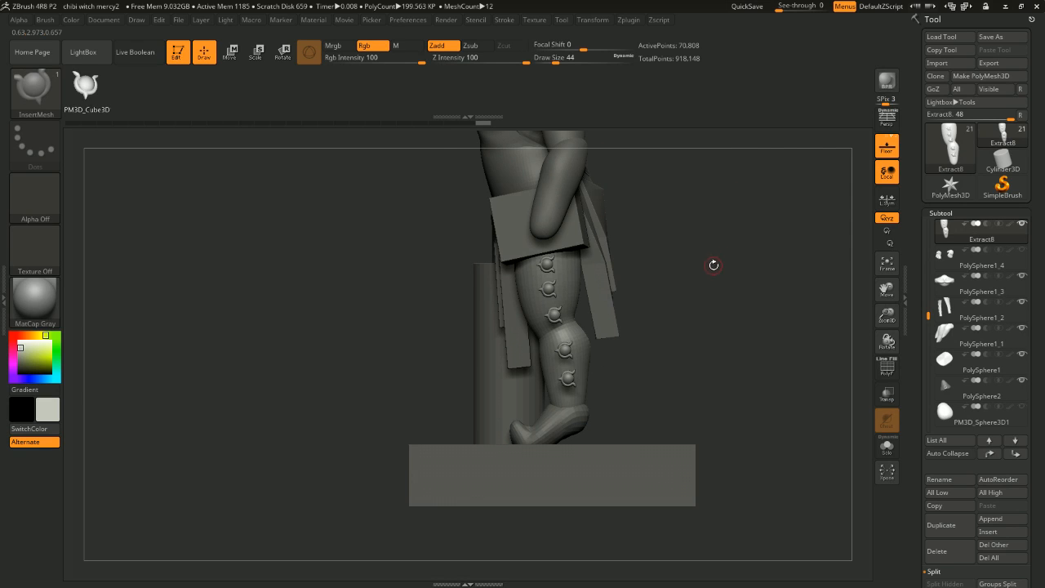
pyautogui.moveTo(658, 262)
pyautogui.mouseDown()
pyautogui.moveTo(621, 282)
pyautogui.moveTo(579, 285)
pyautogui.moveTo(646, 283)
pyautogui.moveTo(693, 319)
pyautogui.mouseUp()
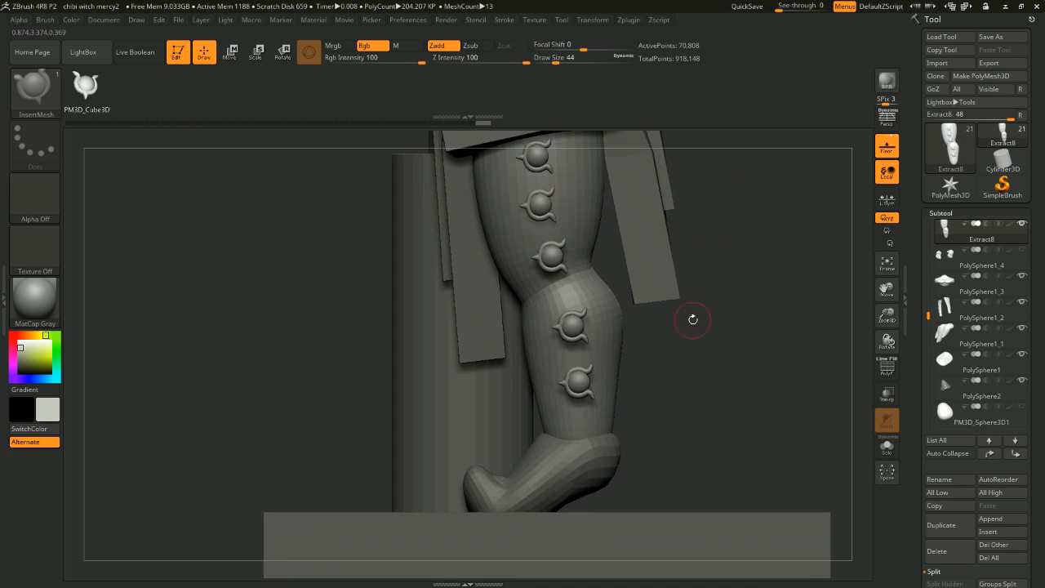
pyautogui.moveTo(741, 222); pyautogui.dragTo(775, 234)
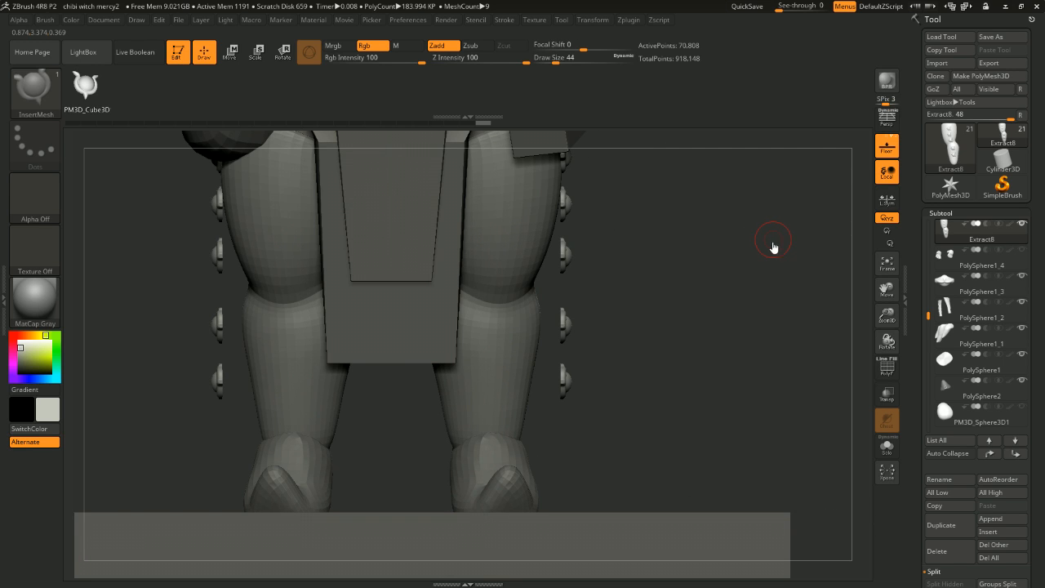
pyautogui.keyDown('shift'); pyautogui.moveTo(700, 215); pyautogui.dragTo(665, 226); pyautogui.keyUp('shift')
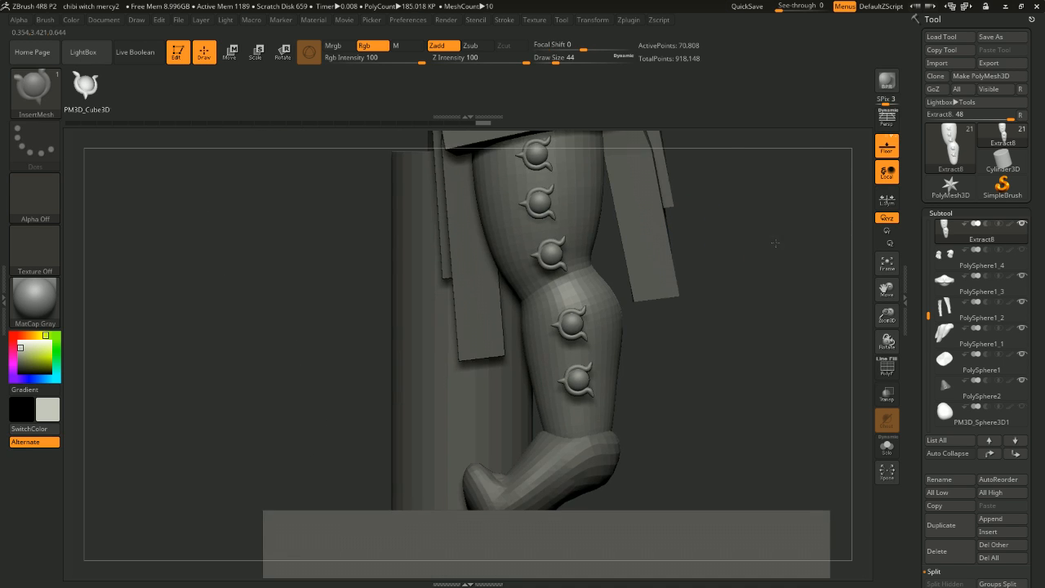
pyautogui.keyDown('alt'); pyautogui.moveTo(773, 243); pyautogui.dragTo(755, 269); pyautogui.keyUp('alt')
pyautogui.keyDown('alt'); pyautogui.moveTo(756, 270); pyautogui.dragTo(686, 242); pyautogui.keyUp('alt')
pyautogui.keyDown('shift'); pyautogui.moveTo(675, 305); pyautogui.dragTo(614, 354); pyautogui.keyUp('shift')
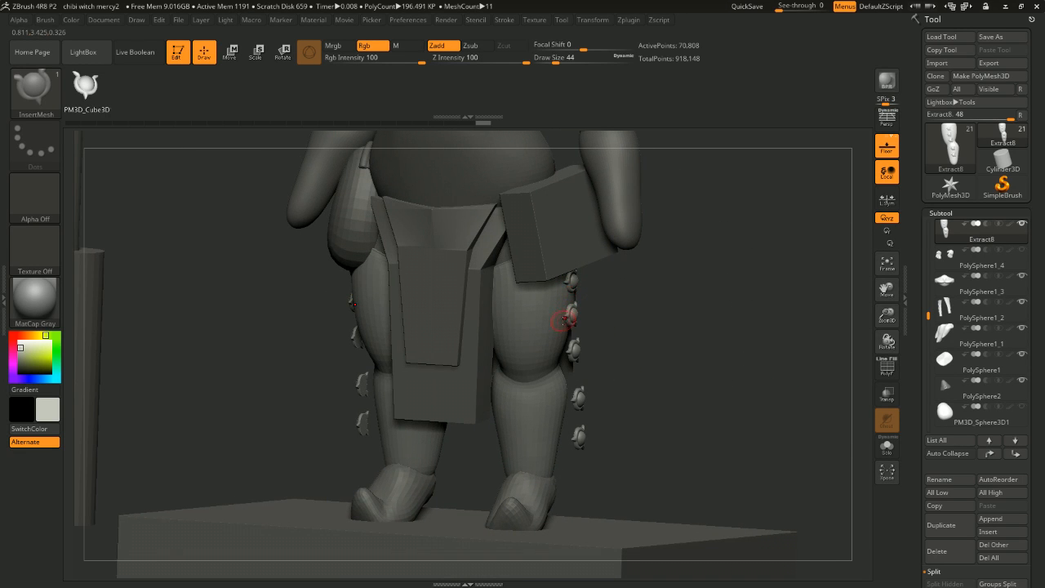
pyautogui.moveTo(610, 336); pyautogui.dragTo(635, 310)
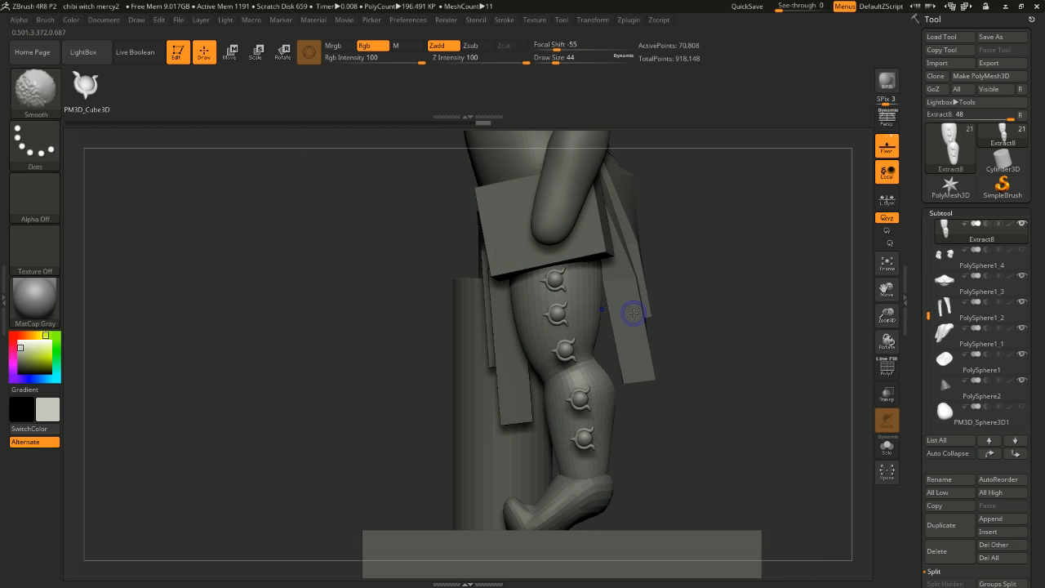
pyautogui.moveTo(712, 273); pyautogui.dragTo(686, 268)
# Step: Try inserting more horned ornaments at large sizes over the hips, legs and feet, and undo all of them
pyautogui.moveTo(600, 175)
pyautogui.mouseDown()
pyautogui.moveTo(537, 299)
pyautogui.moveTo(474, 343)
pyautogui.moveTo(446, 384)
pyautogui.moveTo(589, 482)
pyautogui.mouseUp()
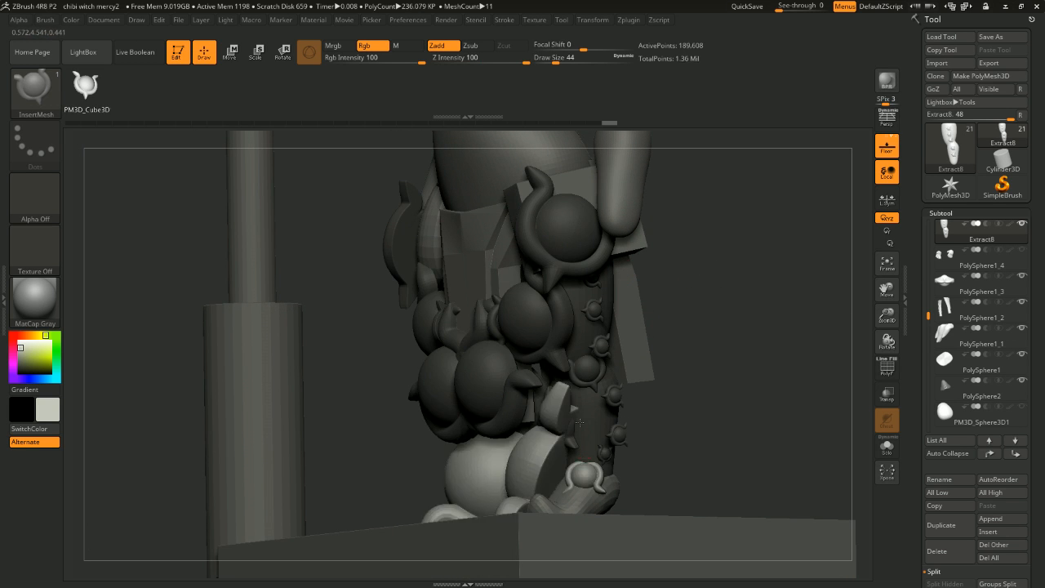
pyautogui.moveTo(584, 392); pyautogui.dragTo(653, 343)
pyautogui.moveTo(696, 269); pyautogui.dragTo(789, 287)
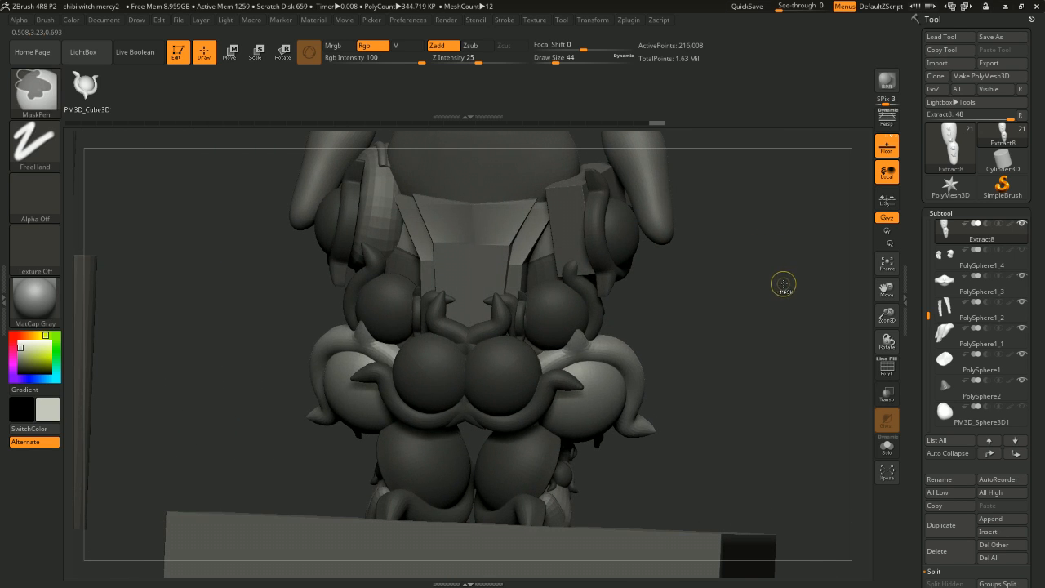
pyautogui.hotkey('ctrl', 'z')
pyautogui.hotkey('ctrl', 'z')
pyautogui.hotkey('ctrl', 'z')
pyautogui.hotkey('ctrl', 'z')
pyautogui.hotkey('ctrl', 'z')
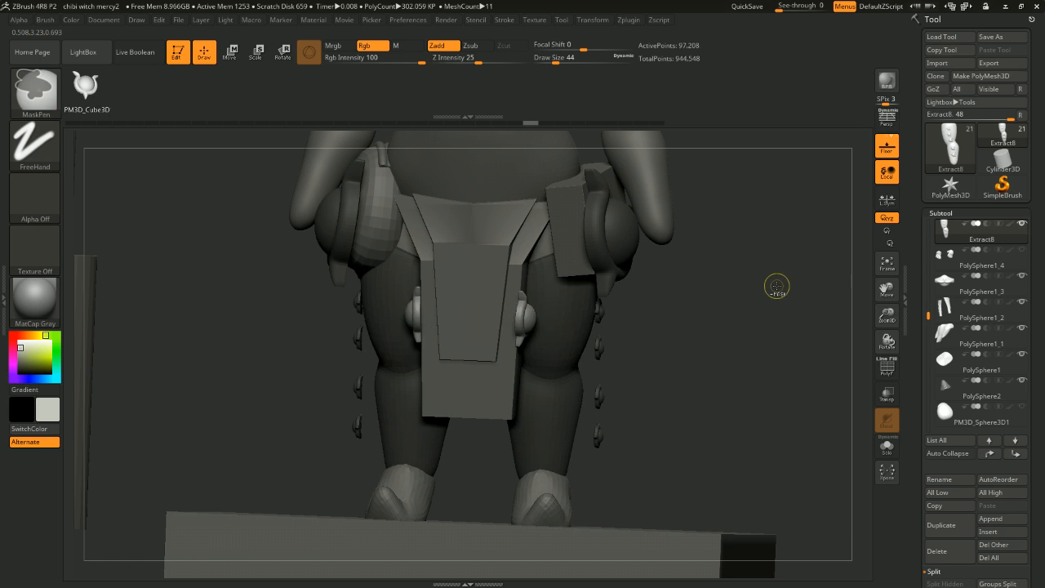
pyautogui.hotkey('ctrl', 'z')
# Step: Review the leg ornaments against the whole figure from the side, front and back
pyautogui.moveTo(779, 285); pyautogui.dragTo(738, 289)
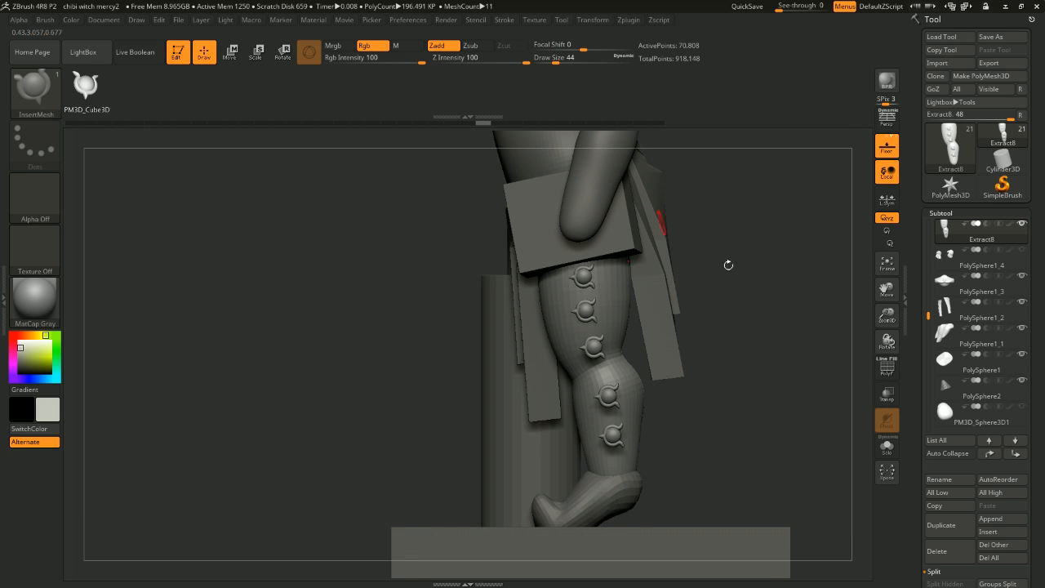
pyautogui.keyDown('alt'); pyautogui.moveTo(729, 265); pyautogui.dragTo(730, 306); pyautogui.keyUp('alt')
pyautogui.keyDown('alt'); pyautogui.moveTo(786, 271); pyautogui.dragTo(740, 218); pyautogui.keyUp('alt')
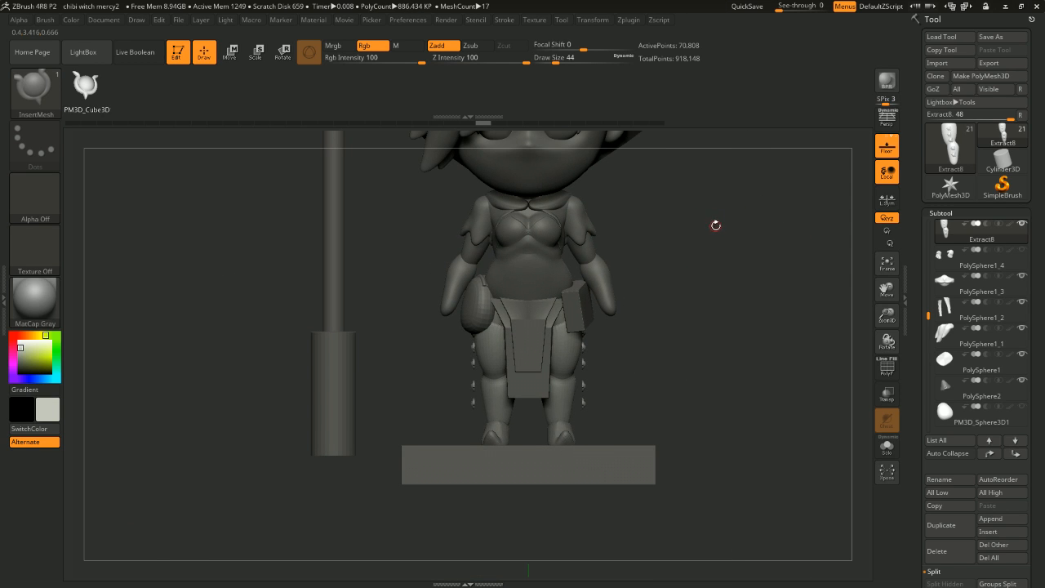
pyautogui.moveTo(695, 246)
pyautogui.keyDown('shift'); pyautogui.mouseDown()
pyautogui.moveTo(713, 273)
pyautogui.moveTo(660, 246)
pyautogui.moveTo(750, 271)
pyautogui.moveTo(655, 254)
pyautogui.moveTo(608, 270)
pyautogui.moveTo(775, 212)
pyautogui.mouseUp(); pyautogui.keyUp('shift')
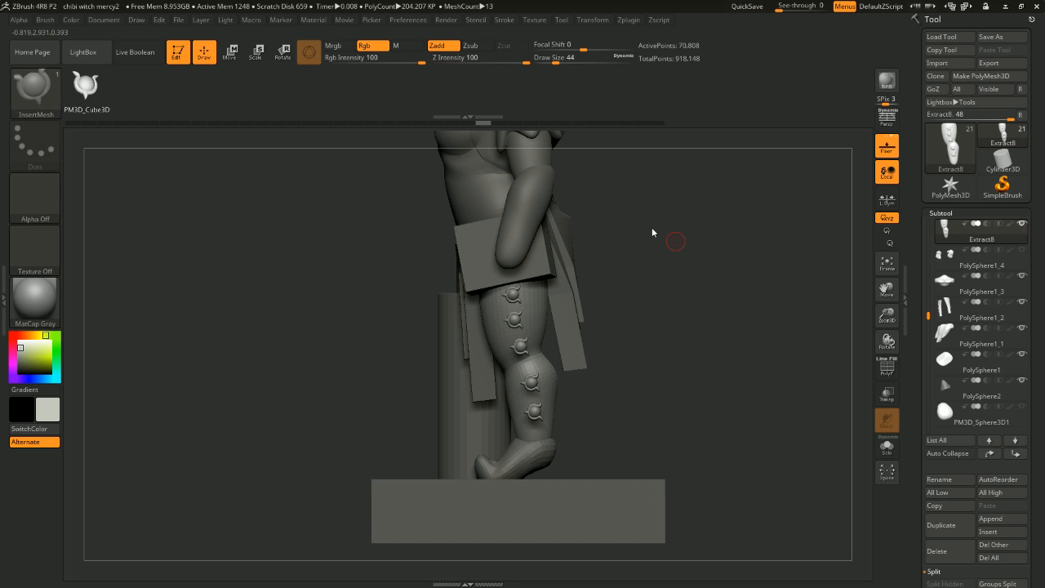
pyautogui.moveTo(796, 245); pyautogui.dragTo(768, 231)
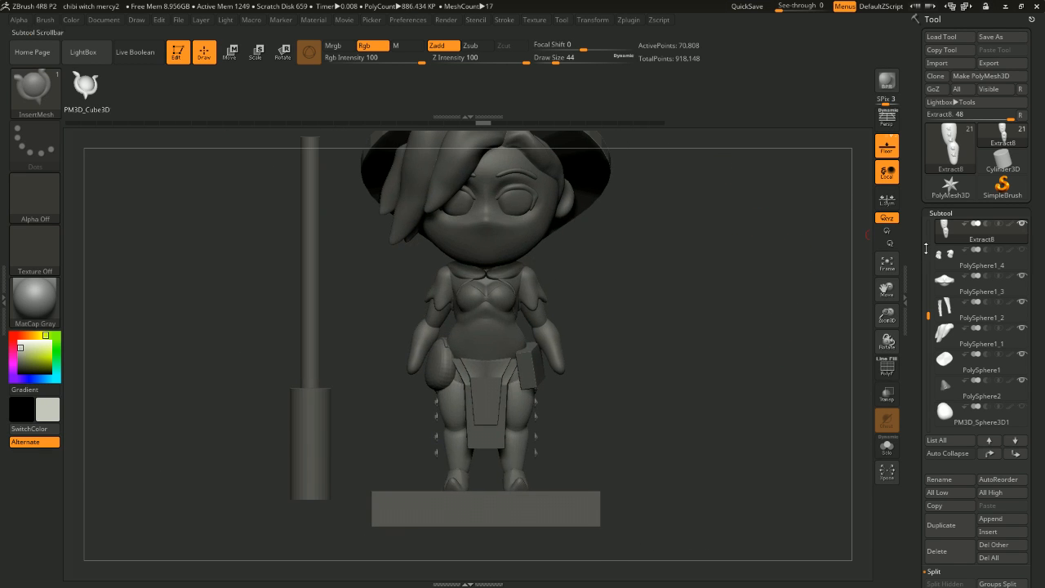
pyautogui.moveTo(792, 285); pyautogui.dragTo(748, 250)
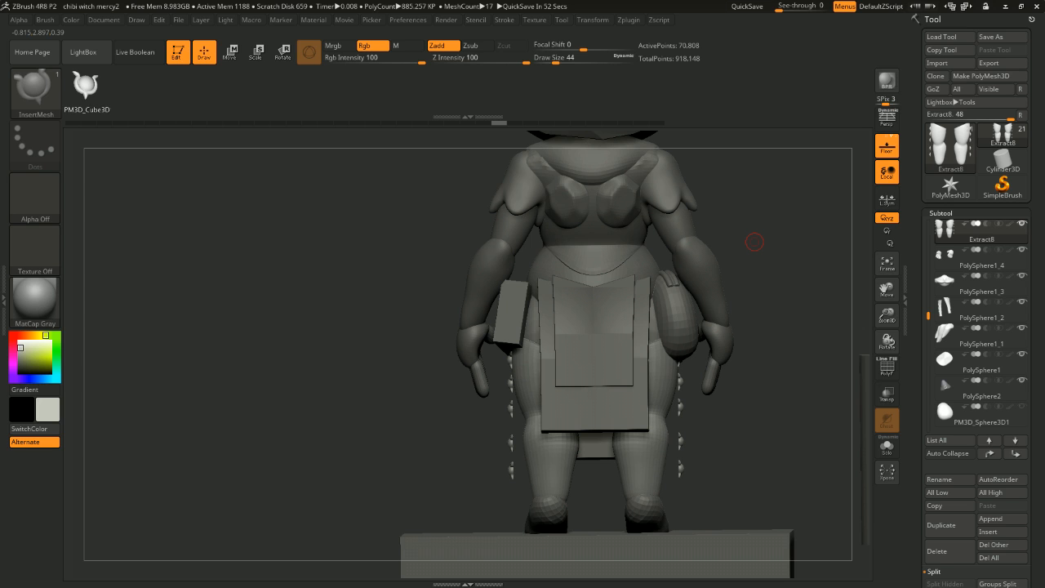
pyautogui.moveTo(784, 306)
pyautogui.mouseDown()
pyautogui.moveTo(761, 361)
pyautogui.moveTo(727, 261)
pyautogui.moveTo(653, 289)
pyautogui.mouseUp()
# Step: Select the witch hat subtool, try copying its buckle down toward the body with the Move gizmo, and undo the copy
pyautogui.keyDown('alt'); pyautogui.click(491, 301); pyautogui.keyUp('alt')
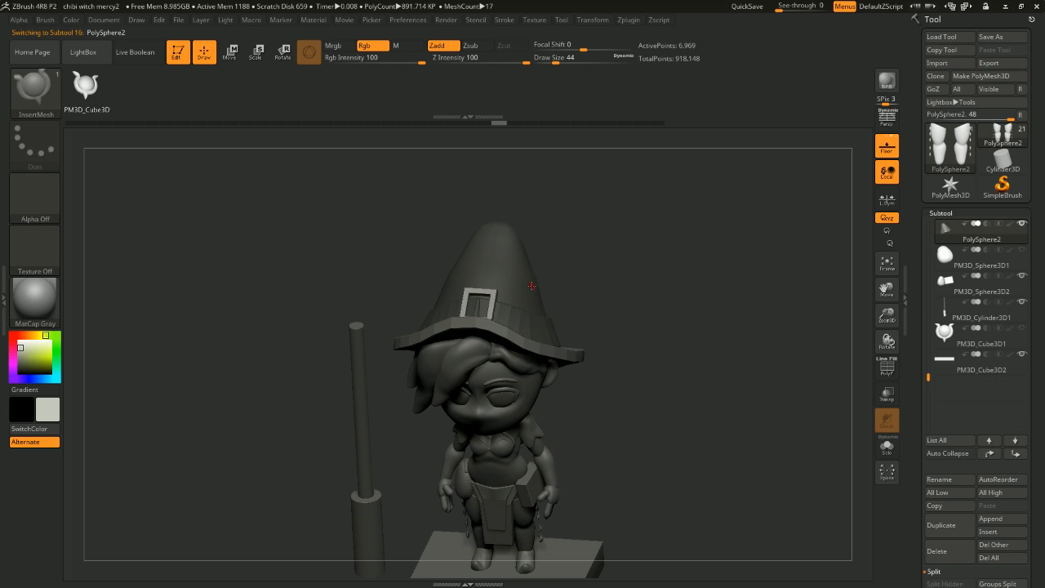
pyautogui.click(232, 51)
pyautogui.keyDown('ctrl'); pyautogui.moveTo(528, 270); pyautogui.dragTo(612, 457); pyautogui.keyUp('ctrl')
pyautogui.keyDown('shift'); pyautogui.moveTo(697, 389); pyautogui.dragTo(668, 214); pyautogui.keyUp('shift')
pyautogui.hotkey('ctrl', 'z')
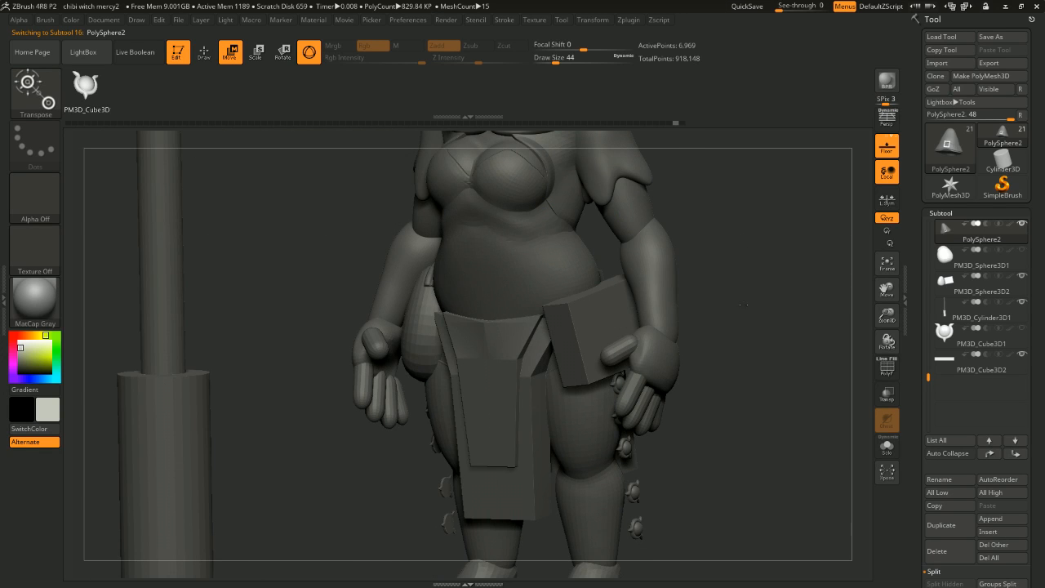
# Step: Inspect the torso, arms and lower legs from front and side views for places that could take further details
pyautogui.moveTo(746, 281)
pyautogui.keyDown('alt'); pyautogui.mouseDown()
pyautogui.moveTo(752, 240)
pyautogui.moveTo(717, 308)
pyautogui.moveTo(713, 424)
pyautogui.mouseUp(); pyautogui.keyUp('alt')
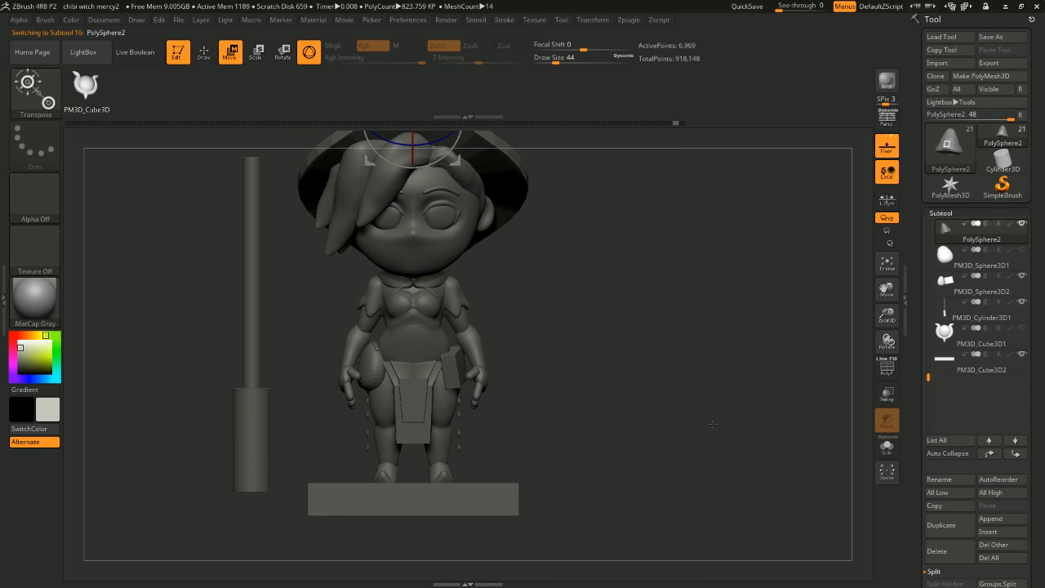
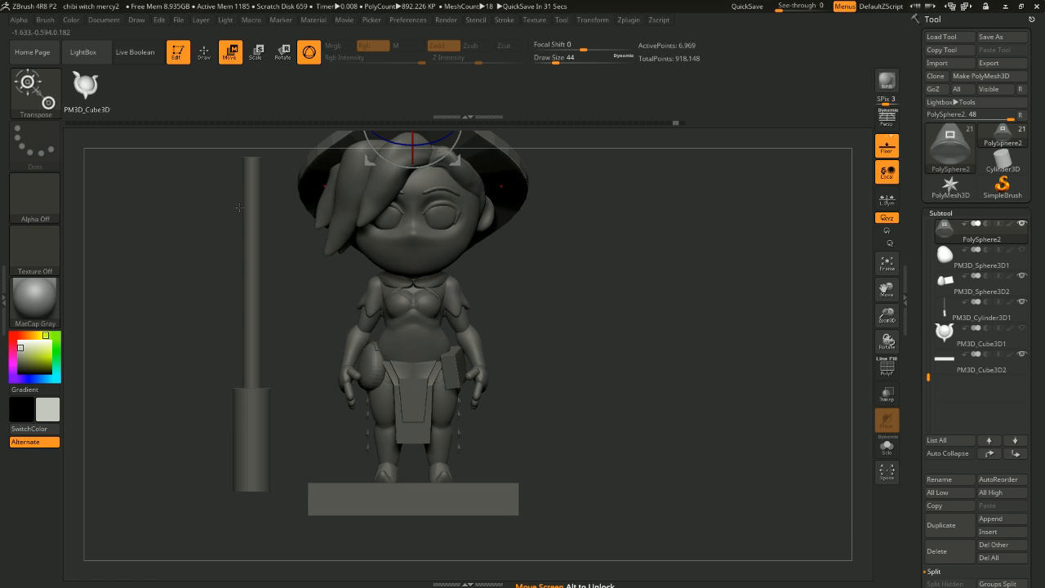
pyautogui.keyDown('shift'); pyautogui.moveTo(686, 325); pyautogui.dragTo(601, 325); pyautogui.keyUp('shift')
pyautogui.keyDown('alt'); pyautogui.moveTo(648, 296); pyautogui.dragTo(698, 241); pyautogui.keyUp('alt')
pyautogui.keyDown('alt'); pyautogui.moveTo(693, 331); pyautogui.dragTo(714, 196); pyautogui.keyUp('alt')
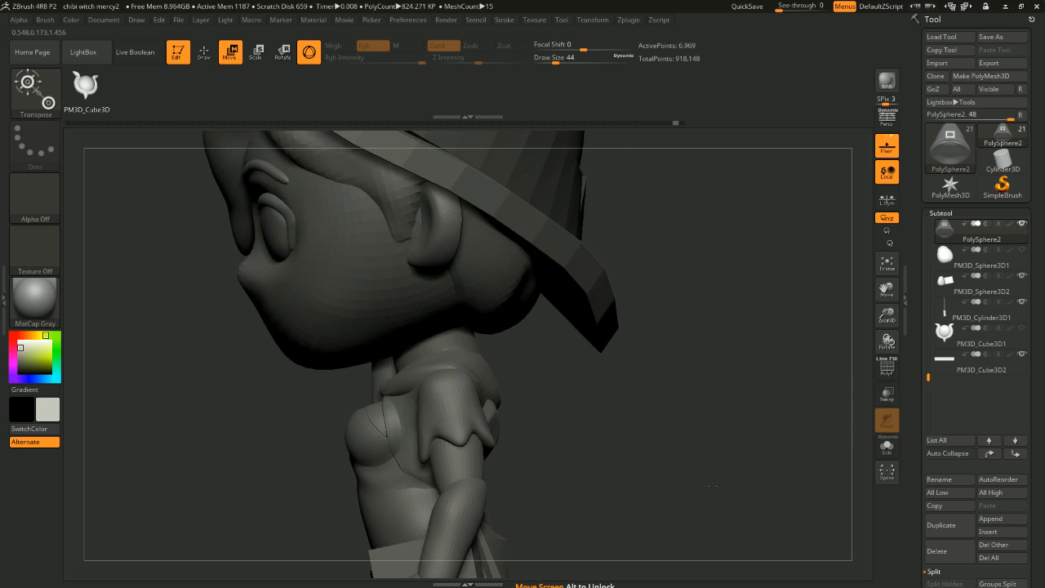
pyautogui.keyDown('alt'); pyautogui.moveTo(735, 285); pyautogui.dragTo(758, 233); pyautogui.keyUp('alt')
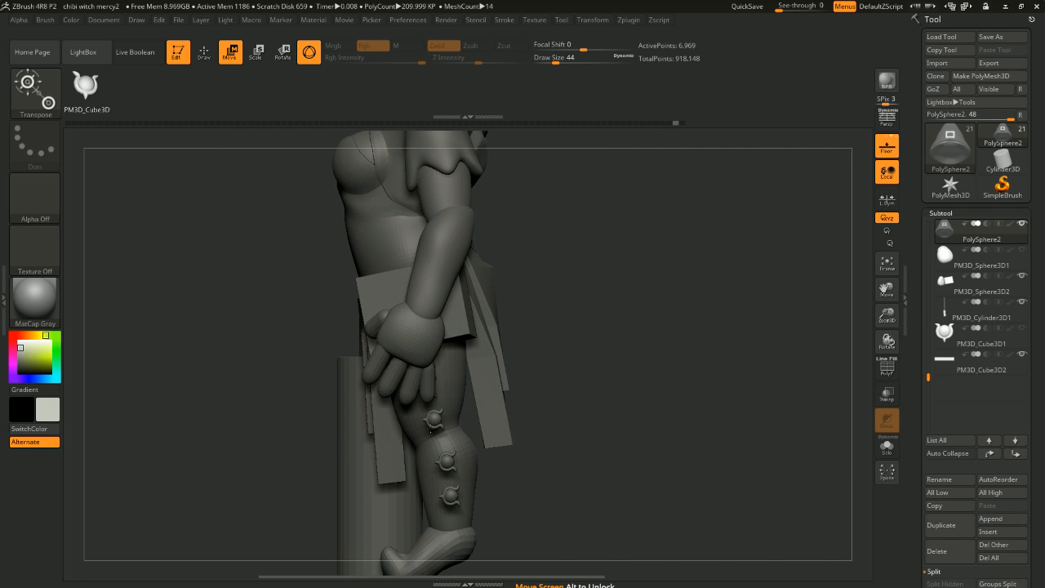
pyautogui.moveTo(611, 396); pyautogui.dragTo(710, 436)
pyautogui.keyDown('alt'); pyautogui.moveTo(678, 245); pyautogui.dragTo(745, 263); pyautogui.keyUp('alt')
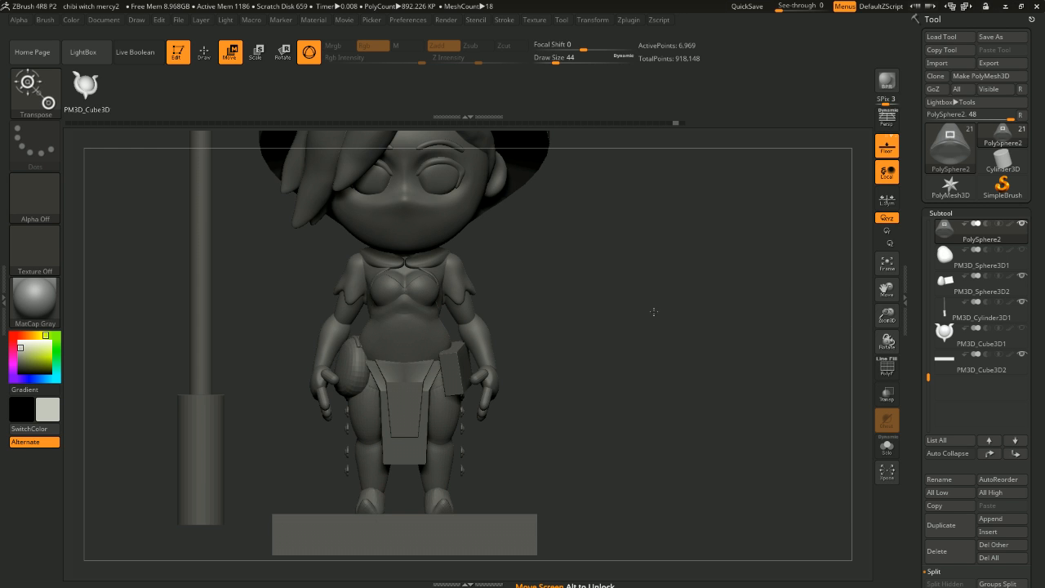
pyautogui.keyDown('alt'); pyautogui.moveTo(654, 312); pyautogui.dragTo(666, 396); pyautogui.keyUp('alt')
pyautogui.moveTo(688, 359); pyautogui.dragTo(531, 457)
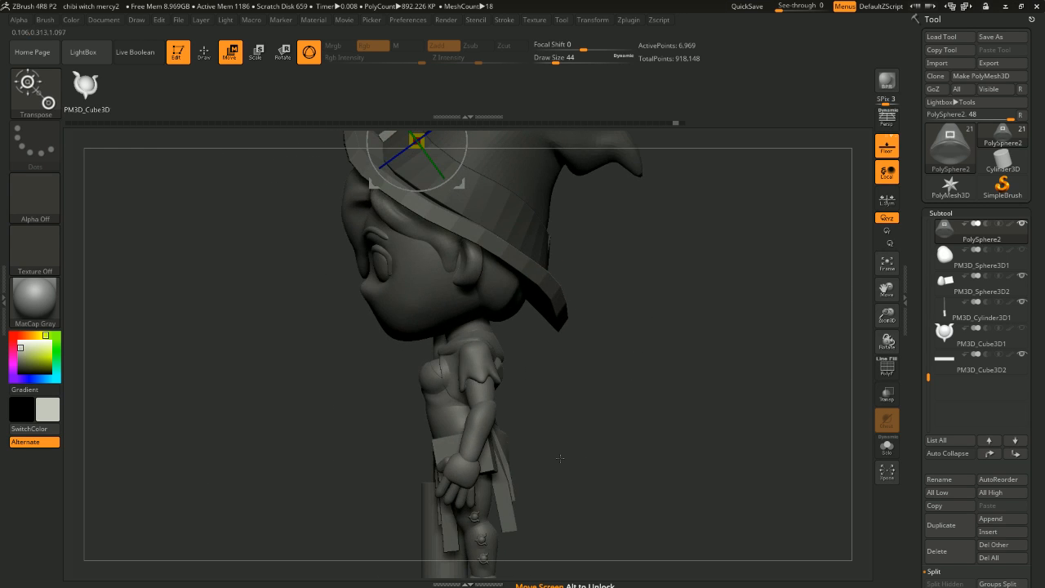
pyautogui.keyDown('alt'); pyautogui.moveTo(594, 446); pyautogui.dragTo(767, 236); pyautogui.keyUp('alt')
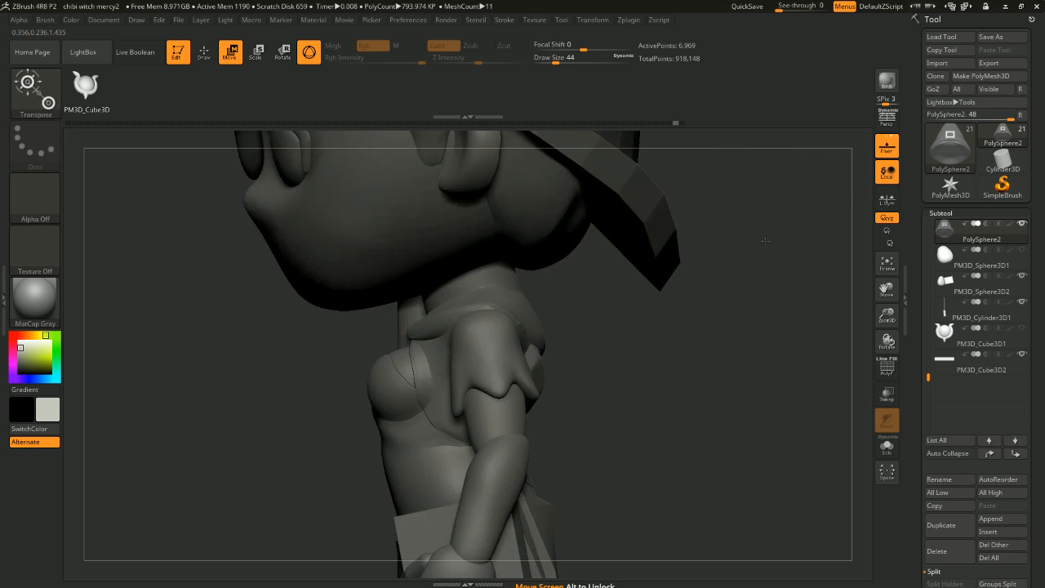
pyautogui.keyDown('alt'); pyautogui.moveTo(779, 435); pyautogui.dragTo(677, 396); pyautogui.keyUp('alt')
# Step: Duplicate the hat's buckle, place the copy beside the witch's hip, and undo a second duplication
pyautogui.keyDown('ctrl'); pyautogui.moveTo(396, 192); pyautogui.dragTo(509, 448); pyautogui.keyUp('ctrl')
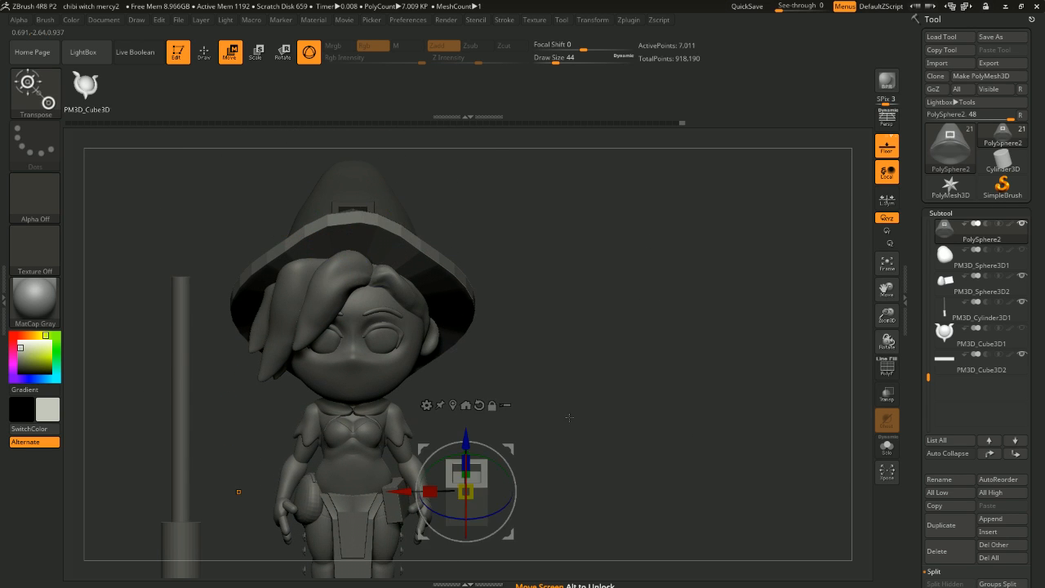
pyautogui.keyDown('alt'); pyautogui.moveTo(606, 424); pyautogui.dragTo(614, 188); pyautogui.keyUp('alt')
pyautogui.keyDown('ctrl'); pyautogui.moveTo(515, 212); pyautogui.dragTo(456, 302); pyautogui.keyUp('ctrl')
pyautogui.hotkey('ctrl', 'z')
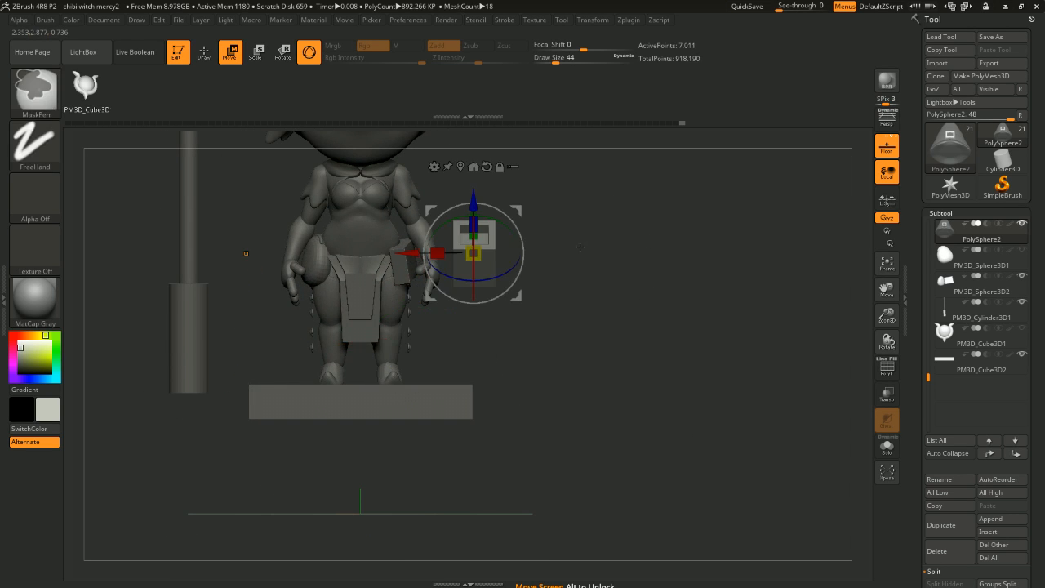
# Step: Move the buckle copy from beside the hip down in front of the witch's foot, checking front and side views
pyautogui.moveTo(514, 211); pyautogui.dragTo(462, 293)
pyautogui.keyDown('alt'); pyautogui.moveTo(572, 270); pyautogui.dragTo(577, 347); pyautogui.keyUp('alt')
pyautogui.keyDown('shift'); pyautogui.moveTo(735, 303); pyautogui.dragTo(629, 298); pyautogui.keyUp('shift')
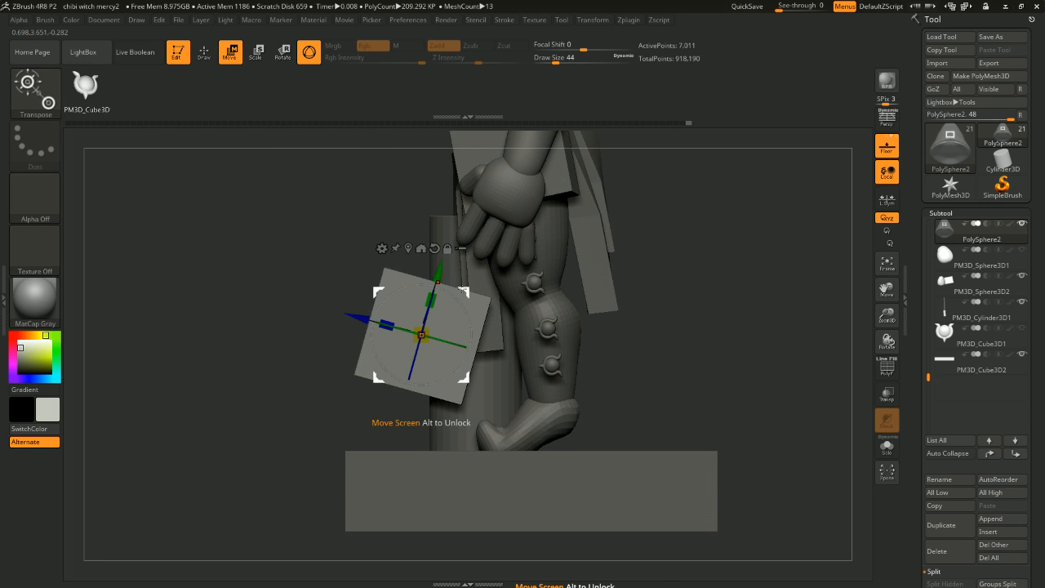
pyautogui.moveTo(463, 291); pyautogui.dragTo(512, 367)
pyautogui.keyDown('shift'); pyautogui.moveTo(621, 335); pyautogui.dragTo(727, 335); pyautogui.keyUp('shift')
pyautogui.keyDown('alt'); pyautogui.moveTo(540, 270); pyautogui.dragTo(381, 366); pyautogui.keyUp('alt')
pyautogui.keyDown('shift'); pyautogui.moveTo(609, 336); pyautogui.dragTo(502, 336); pyautogui.keyUp('shift')
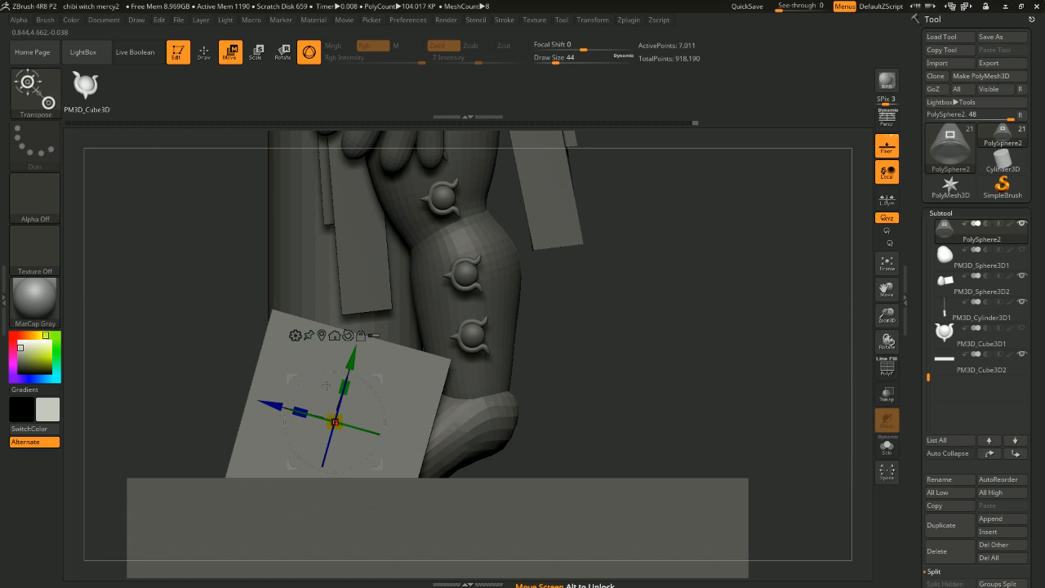
# Step: Scale the buckle copy down to shoe size and shift it sideways over the witch's foot
pyautogui.moveTo(340, 419); pyautogui.dragTo(311, 447)
pyautogui.moveTo(370, 403)
pyautogui.mouseDown(button='right')
pyautogui.moveTo(477, 403)
pyautogui.moveTo(370, 403)
pyautogui.mouseUp(button='right')
pyautogui.moveTo(378, 377); pyautogui.dragTo(454, 376)
pyautogui.keyDown('shift'); pyautogui.moveTo(375, 376); pyautogui.dragTo(457, 376, button='right'); pyautogui.keyUp('shift')
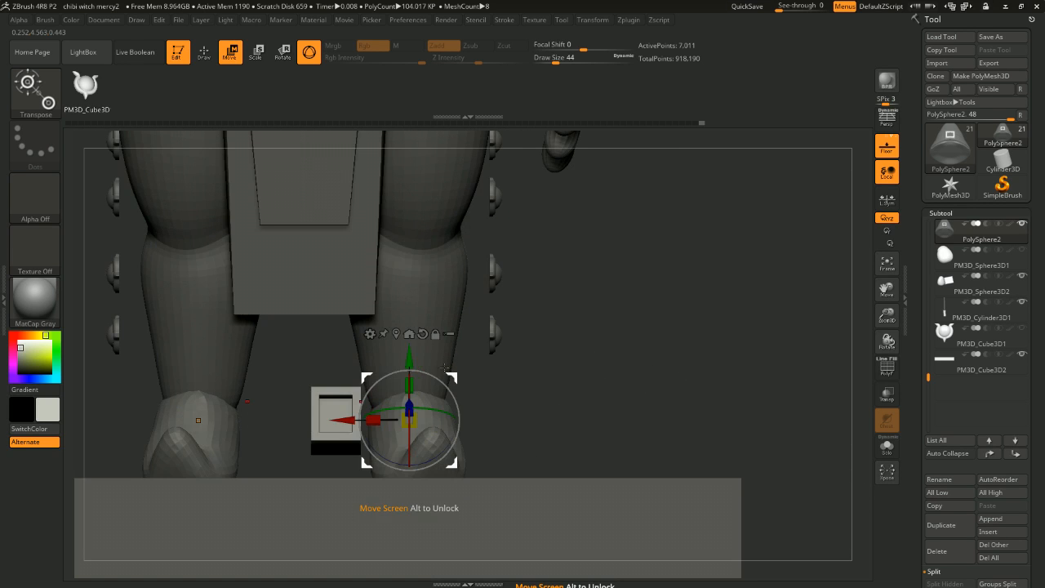
pyautogui.moveTo(457, 379); pyautogui.dragTo(543, 382)
pyautogui.keyDown('shift'); pyautogui.moveTo(760, 368); pyautogui.dragTo(676, 366, button='right'); pyautogui.keyUp('shift')
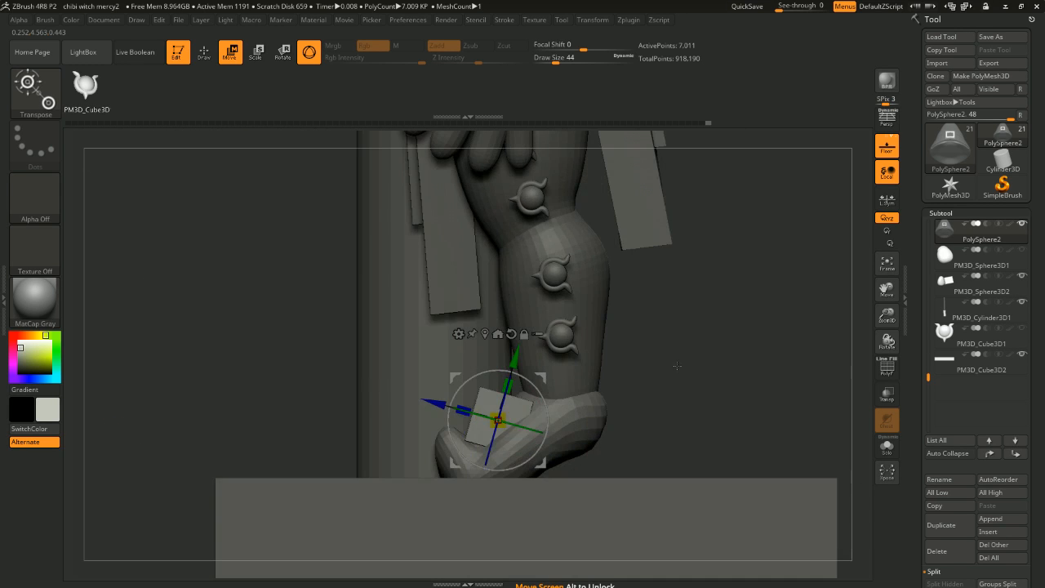
# Step: Shrink the buckle copy slightly and centre it over the shoe's instep from side and front views
pyautogui.moveTo(499, 422); pyautogui.dragTo(490, 418)
pyautogui.moveTo(540, 377); pyautogui.dragTo(553, 380)
pyautogui.moveTo(641, 368); pyautogui.dragTo(652, 341, button='right')
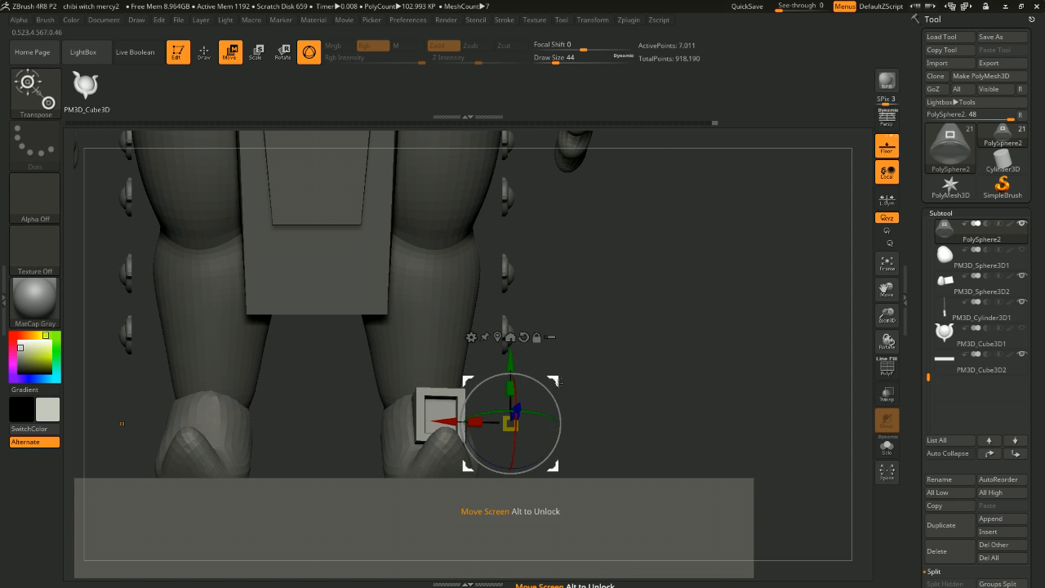
pyautogui.moveTo(552, 381); pyautogui.dragTo(542, 381)
pyautogui.moveTo(576, 366); pyautogui.dragTo(708, 359, button='right')
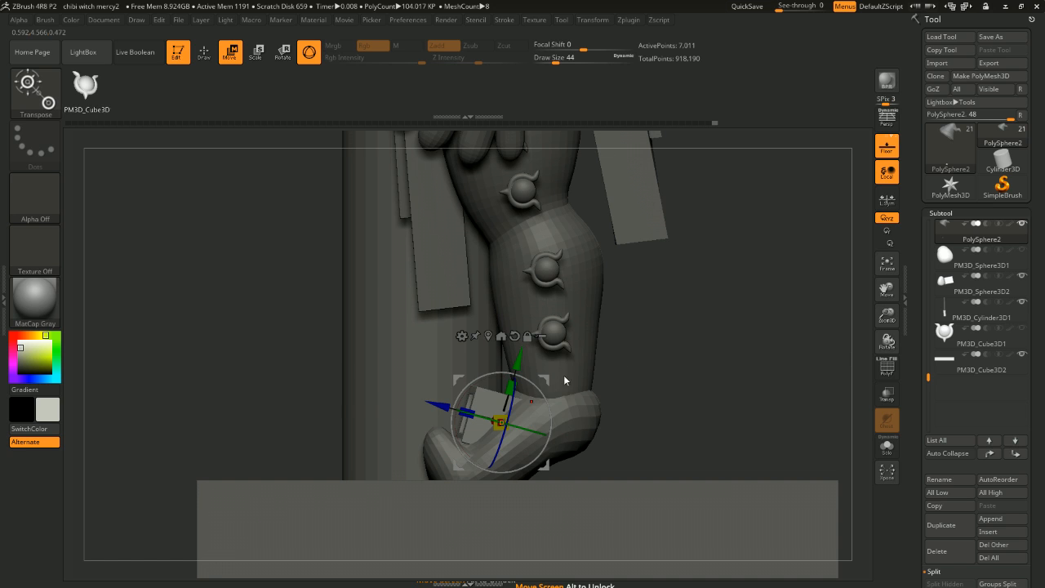
# Step: Refine the buckle copy's size and position on the instep, and undo the last misplaced adjustment
pyautogui.moveTo(503, 422); pyautogui.dragTo(511, 420)
pyautogui.moveTo(544, 381)
pyautogui.mouseDown()
pyautogui.moveTo(576, 388)
pyautogui.moveTo(560, 377)
pyautogui.mouseUp()
pyautogui.keyDown('shift'); pyautogui.moveTo(622, 359); pyautogui.dragTo(722, 340); pyautogui.keyUp('shift')
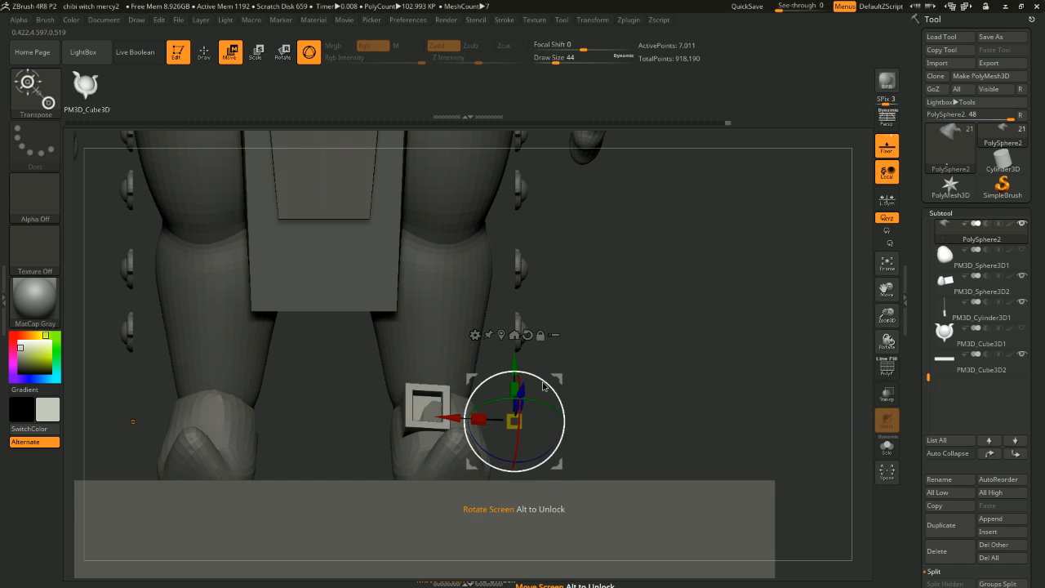
pyautogui.moveTo(545, 384); pyautogui.dragTo(685, 392)
pyautogui.hotkey('ctrl', 'z')
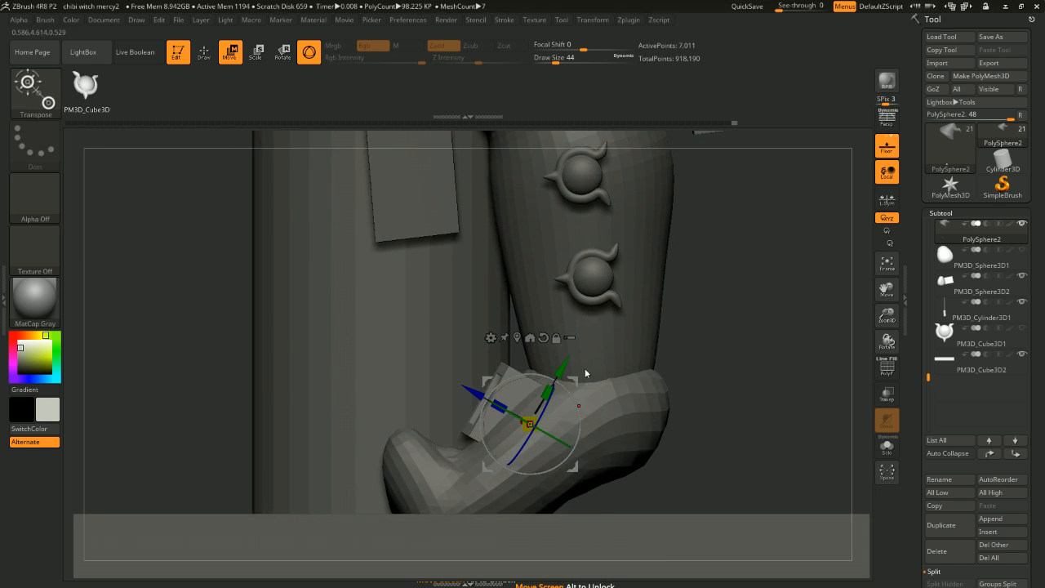
# Step: Fit the tilted buckle copy against the shoe's slope and flatten it along its depth
pyautogui.moveTo(502, 406); pyautogui.dragTo(526, 418)
pyautogui.moveTo(669, 381); pyautogui.dragTo(709, 359)
pyautogui.click(517, 339)
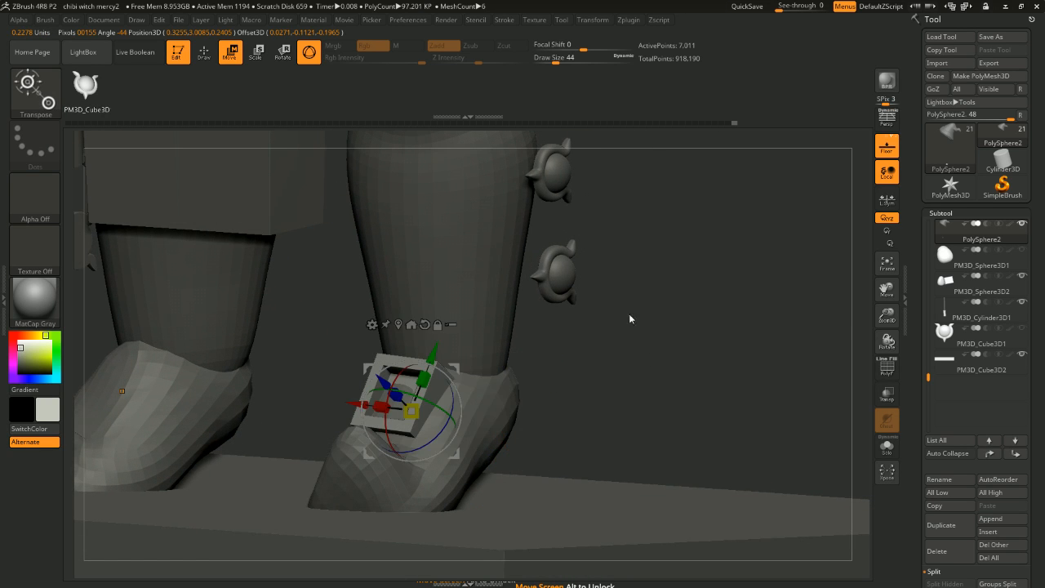
pyautogui.moveTo(629, 315); pyautogui.dragTo(576, 318)
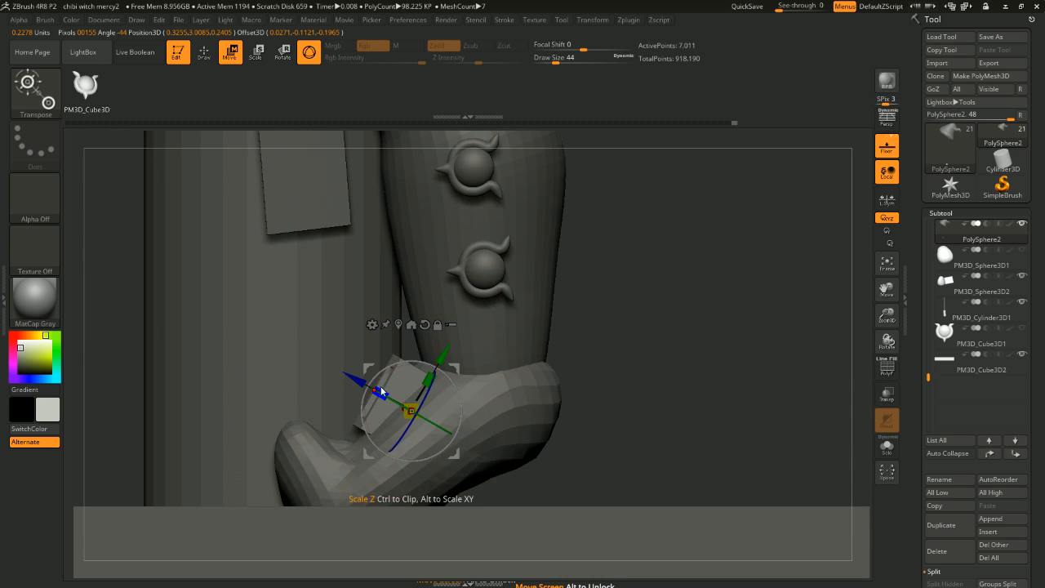
pyautogui.moveTo(381, 391); pyautogui.dragTo(415, 411)
pyautogui.moveTo(620, 363)
pyautogui.mouseDown()
pyautogui.moveTo(700, 359)
pyautogui.moveTo(605, 352)
pyautogui.mouseUp()
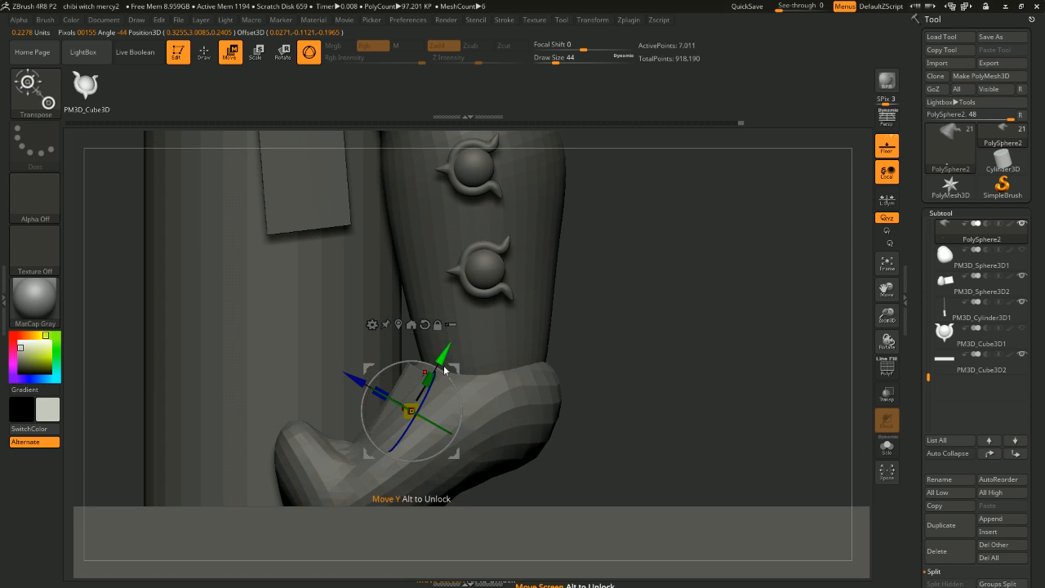
# Step: Shorten the buckle copy along its height and nudge it into place on top of the shoe
pyautogui.moveTo(430, 380); pyautogui.dragTo(396, 403)
pyautogui.moveTo(632, 333); pyautogui.dragTo(604, 343)
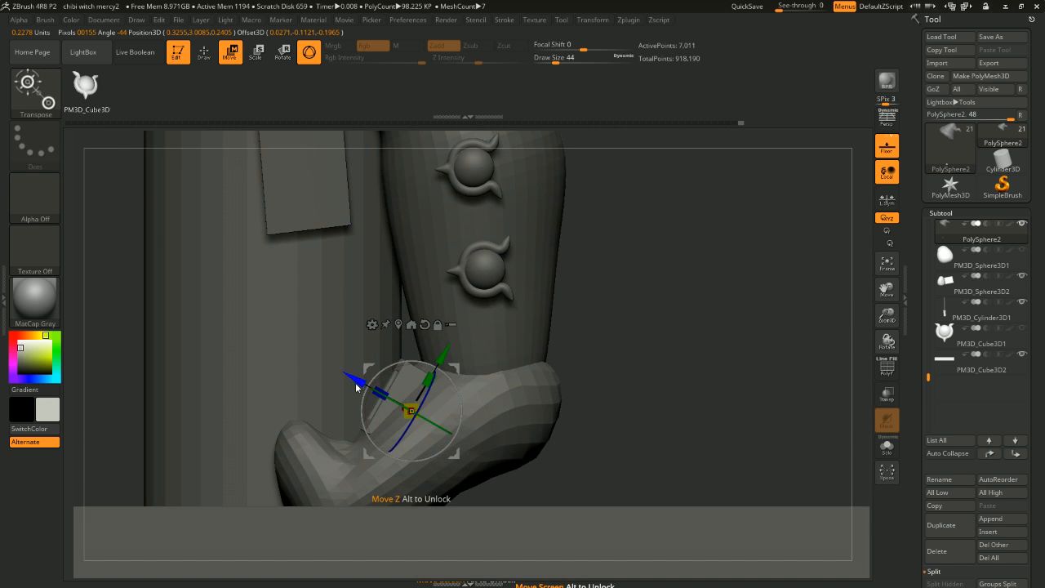
pyautogui.moveTo(356, 388); pyautogui.dragTo(351, 380)
pyautogui.moveTo(678, 348); pyautogui.dragTo(739, 339)
pyautogui.keyDown('alt'); pyautogui.moveTo(716, 322); pyautogui.dragTo(717, 360); pyautogui.keyUp('alt')
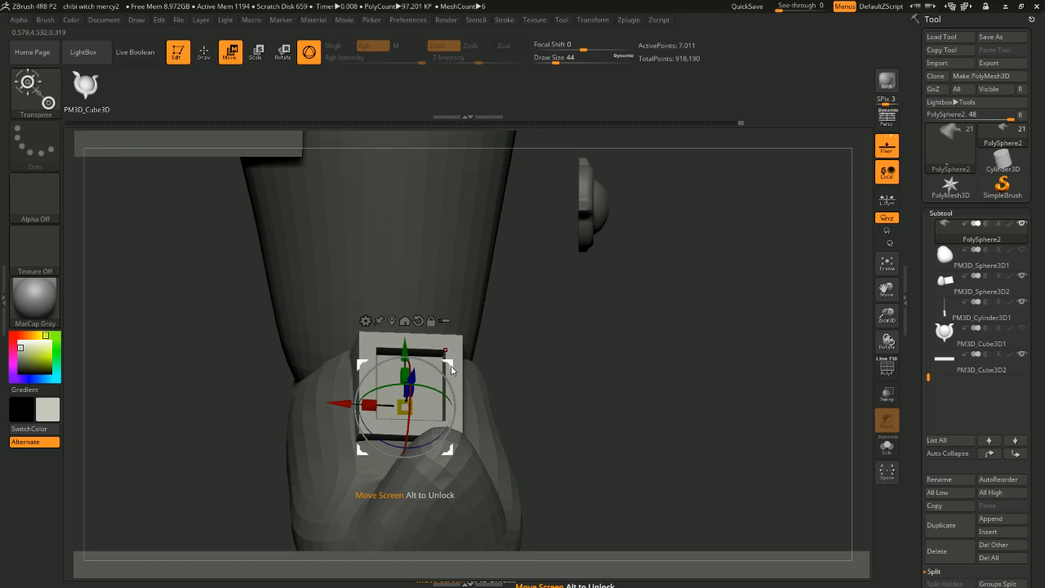
pyautogui.moveTo(452, 391); pyautogui.dragTo(449, 378)
pyautogui.moveTo(585, 355); pyautogui.dragTo(646, 306)
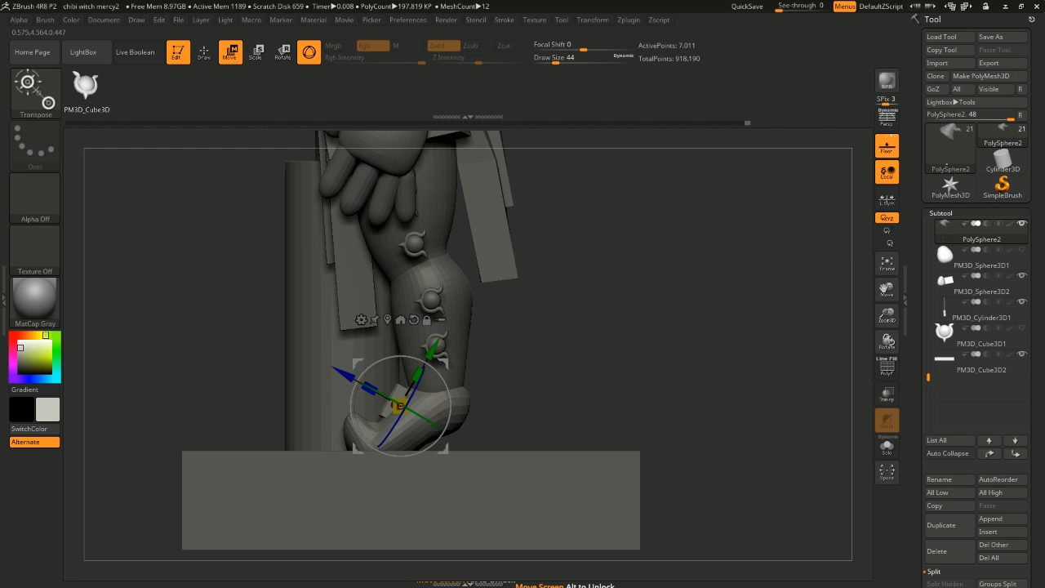
# Step: Isolate the witch hat's parts in turn and hide the faceted band around the base of its cone
pyautogui.moveTo(605, 315)
pyautogui.mouseDown()
pyautogui.moveTo(601, 343)
pyautogui.moveTo(705, 347)
pyautogui.moveTo(670, 324)
pyautogui.moveTo(632, 340)
pyautogui.moveTo(667, 320)
pyautogui.moveTo(617, 326)
pyautogui.moveTo(637, 286)
pyautogui.moveTo(667, 449)
pyautogui.moveTo(681, 358)
pyautogui.moveTo(662, 327)
pyautogui.moveTo(637, 384)
pyautogui.mouseUp()
pyautogui.moveTo(346, 296); pyautogui.dragTo(410, 297, button='right')
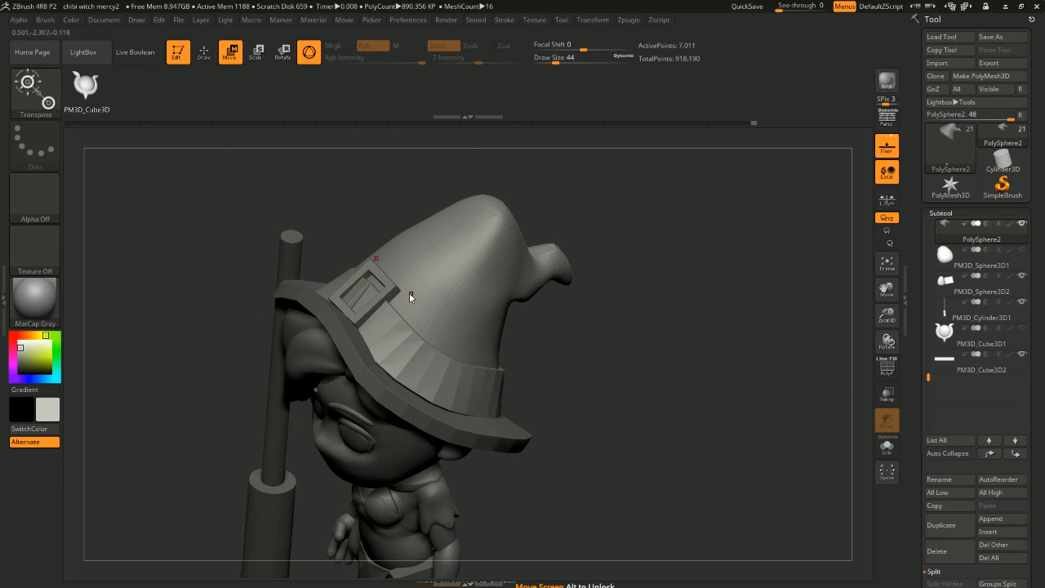
pyautogui.click(204, 51)
pyautogui.keyDown('ctrl'); pyautogui.keyDown('alt'); pyautogui.keyDown('shift'); pyautogui.click(407, 378); pyautogui.keyUp('shift'); pyautogui.keyUp('alt'); pyautogui.keyUp('ctrl')
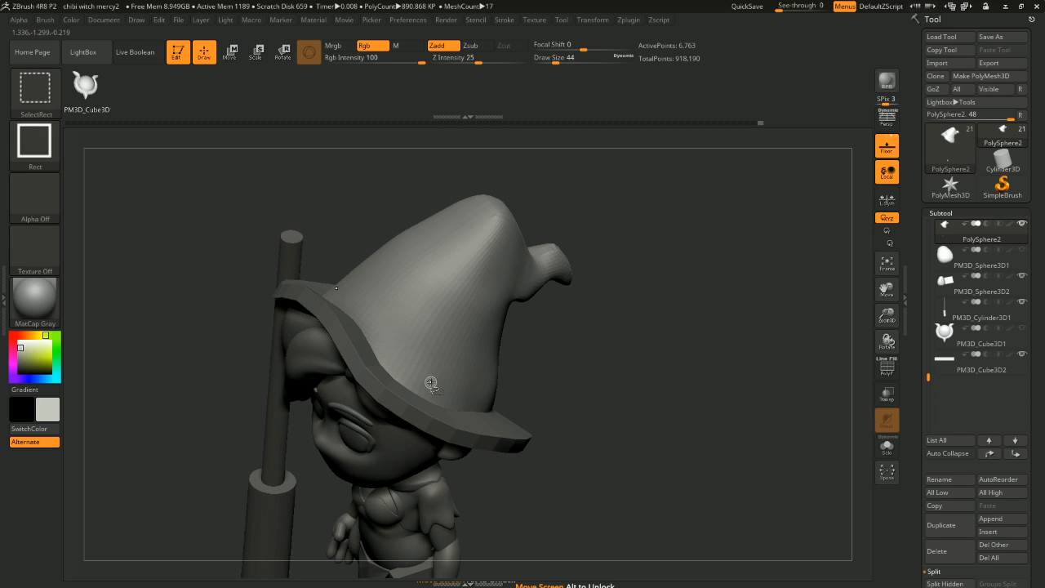
pyautogui.keyDown('ctrl'); pyautogui.keyDown('shift'); pyautogui.click(431, 383); pyautogui.keyUp('shift'); pyautogui.keyUp('ctrl')
pyautogui.keyDown('ctrl'); pyautogui.keyDown('shift'); pyautogui.click(451, 390); pyautogui.keyUp('shift'); pyautogui.keyUp('ctrl')
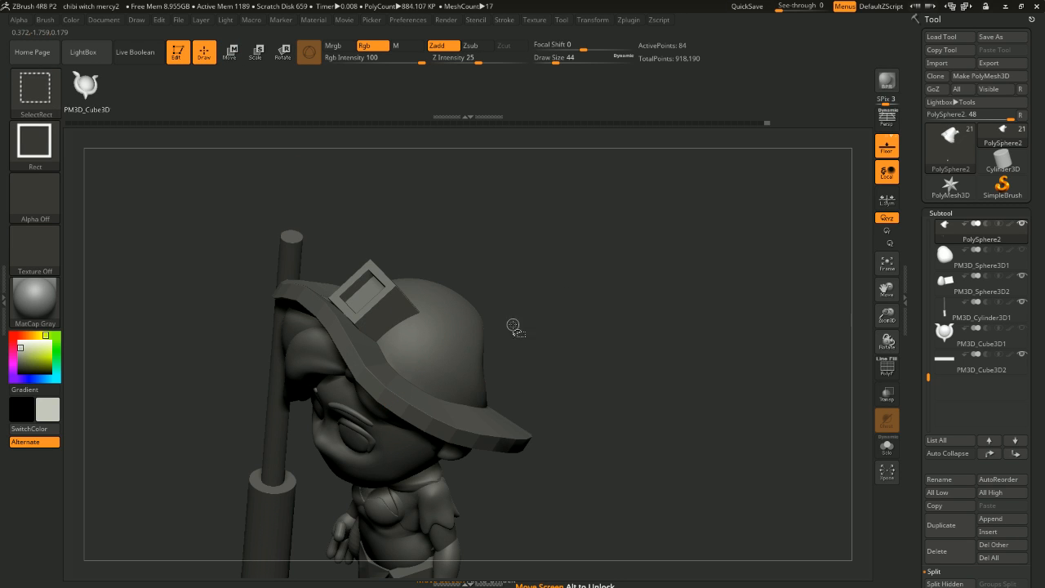
pyautogui.keyDown('ctrl'); pyautogui.keyDown('shift'); pyautogui.click(561, 343); pyautogui.keyUp('shift'); pyautogui.keyUp('ctrl')
pyautogui.keyDown('ctrl'); pyautogui.keyDown('shift'); pyautogui.click(521, 321); pyautogui.keyUp('shift'); pyautogui.keyUp('ctrl')
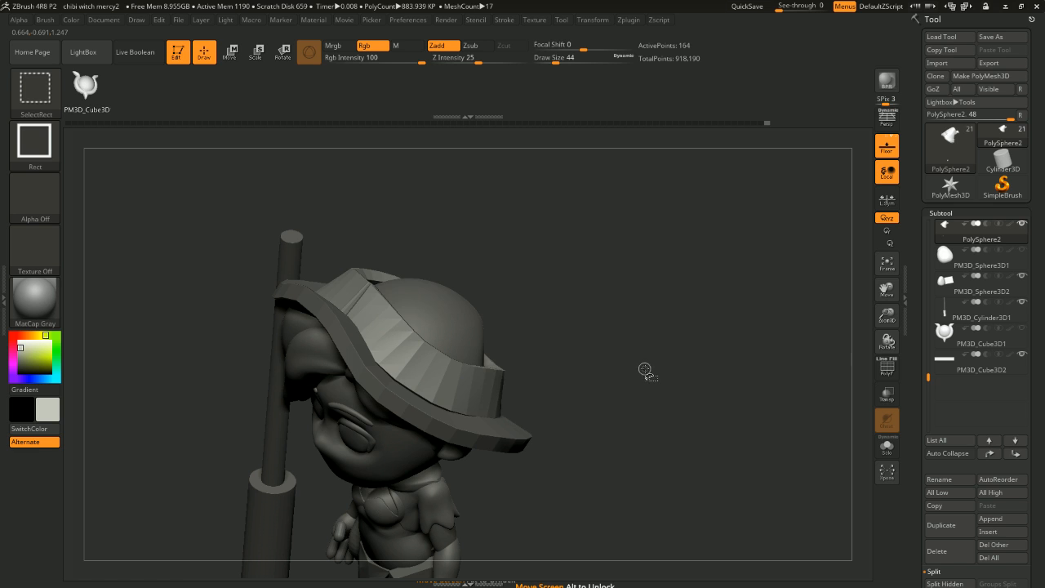
pyautogui.keyDown('ctrl'); pyautogui.keyDown('shift'); pyautogui.click(644, 369); pyautogui.keyUp('shift'); pyautogui.keyUp('ctrl')
pyautogui.moveTo(733, 364)
pyautogui.mouseDown()
pyautogui.moveTo(724, 404)
pyautogui.moveTo(734, 445)
pyautogui.mouseUp()
pyautogui.moveTo(735, 445)
pyautogui.keyDown('alt'); pyautogui.mouseDown()
pyautogui.moveTo(733, 220)
pyautogui.moveTo(715, 243)
pyautogui.moveTo(759, 261)
pyautogui.moveTo(734, 352)
pyautogui.mouseUp(); pyautogui.keyUp('alt')
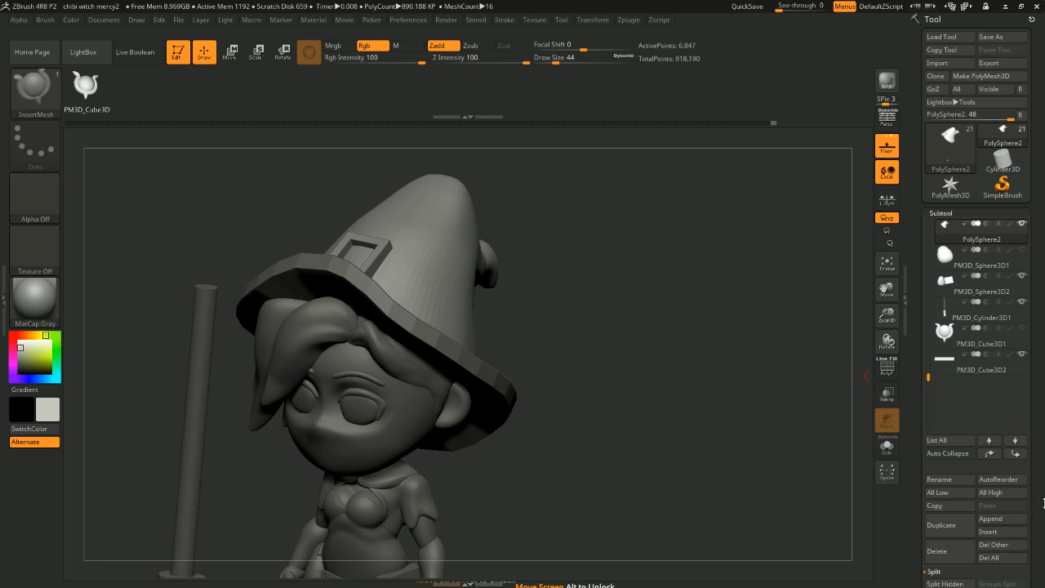
# Step: Delete the hidden hat band with Del Hidden from the geometry's Modify Topology options
pyautogui.moveTo(1044, 504); pyautogui.dragTo(1044, 406)
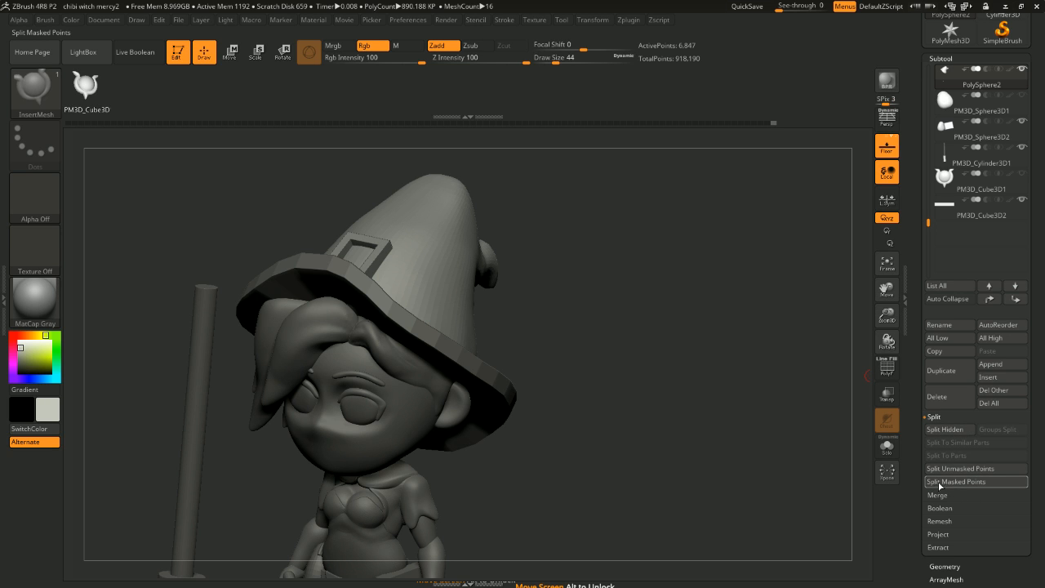
pyautogui.moveTo(754, 459); pyautogui.dragTo(740, 357)
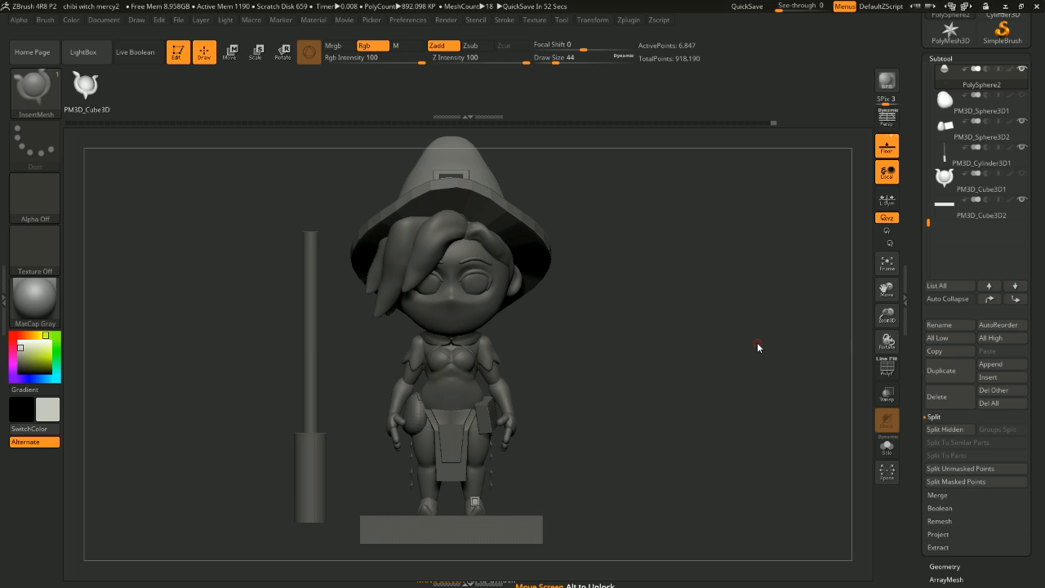
pyautogui.moveTo(689, 301); pyautogui.dragTo(463, 217)
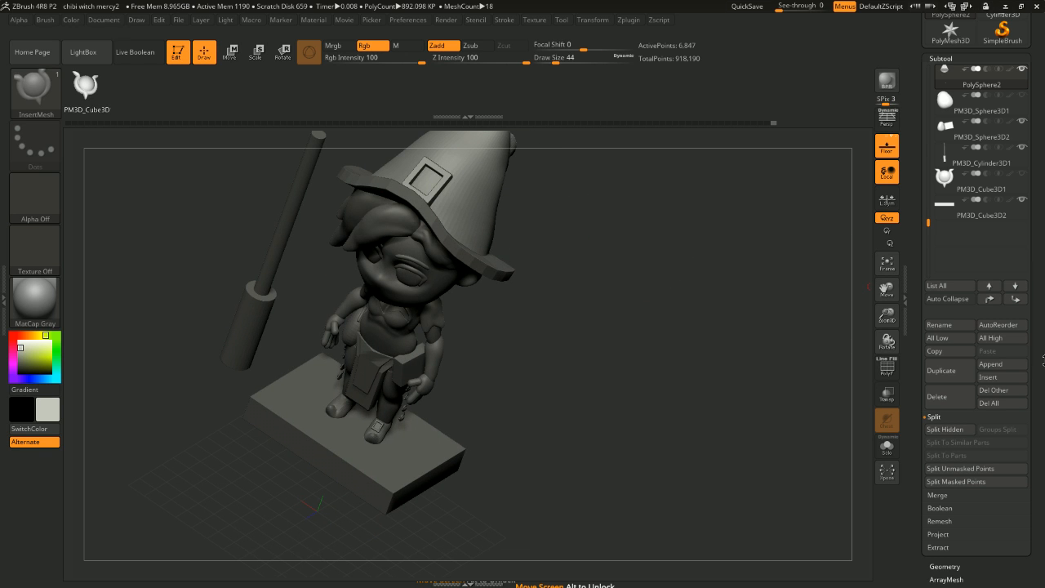
pyautogui.moveTo(1043, 360); pyautogui.dragTo(1043, 251)
pyautogui.click(949, 458)
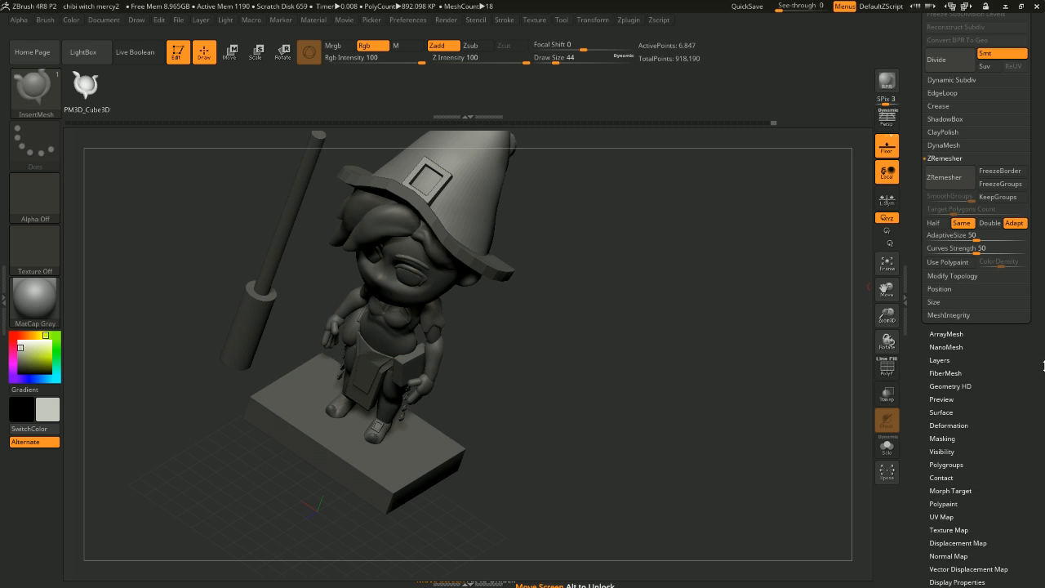
pyautogui.moveTo(1044, 350); pyautogui.dragTo(1044, 384)
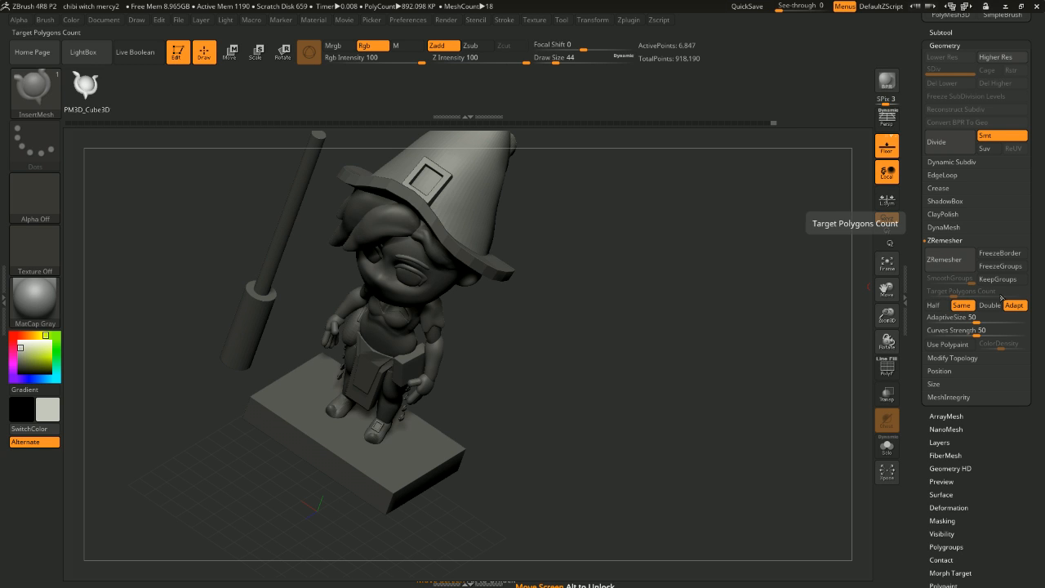
pyautogui.click(952, 358)
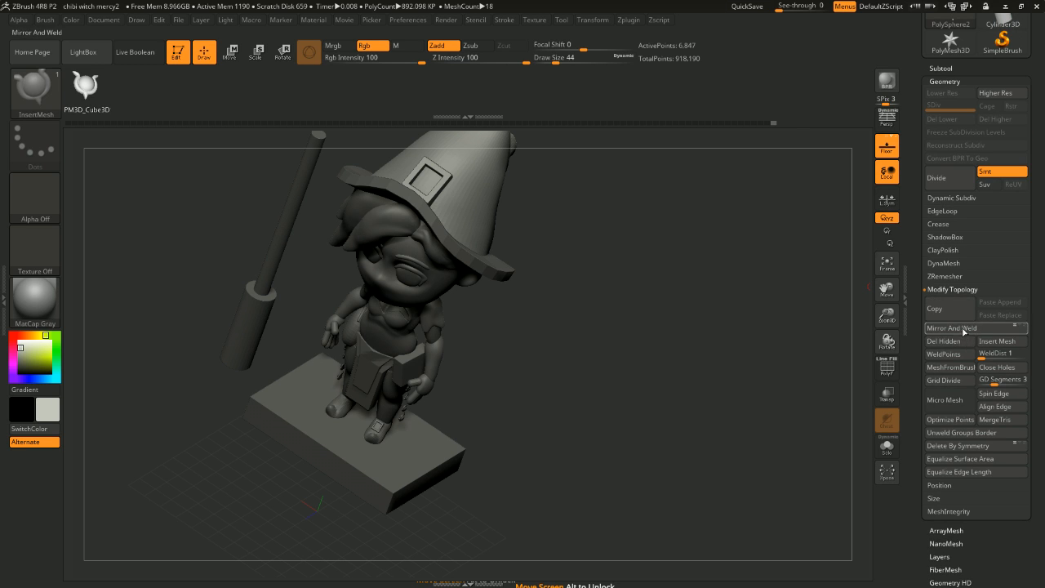
pyautogui.click(958, 344)
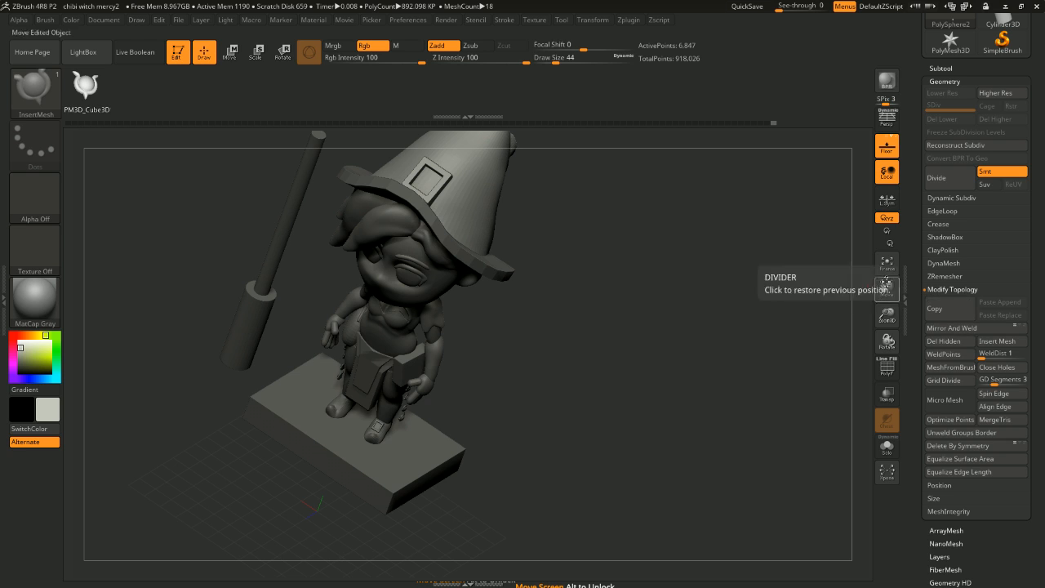
# Step: Choose the CurveStrapSnap brush and frame the buckle side of the hat for a new strap
pyautogui.keyDown('ctrl'); pyautogui.moveTo(695, 214); pyautogui.dragTo(724, 288, button='right'); pyautogui.keyUp('ctrl')
pyautogui.press('b')
pyautogui.press('c')
pyautogui.press('t')
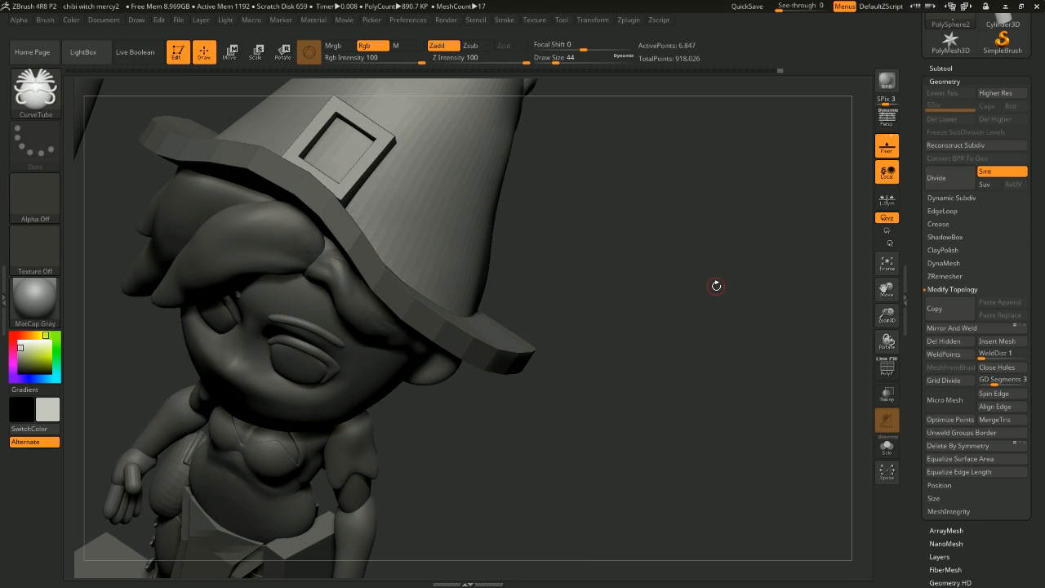
pyautogui.press('b')
pyautogui.press('Escape')
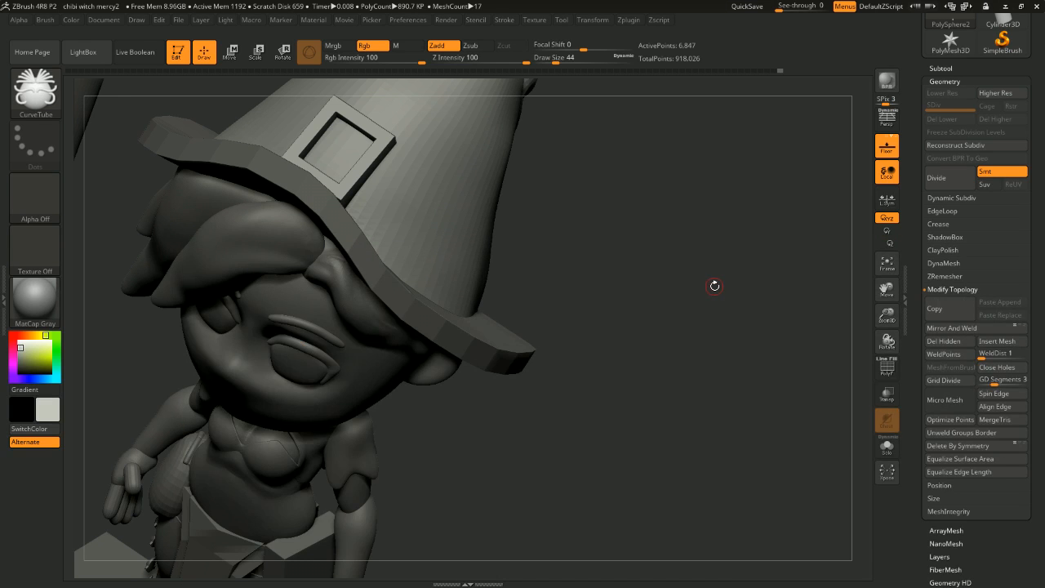
pyautogui.press('b')
pyautogui.press('Escape')
pyautogui.press('b')
pyautogui.press('c')
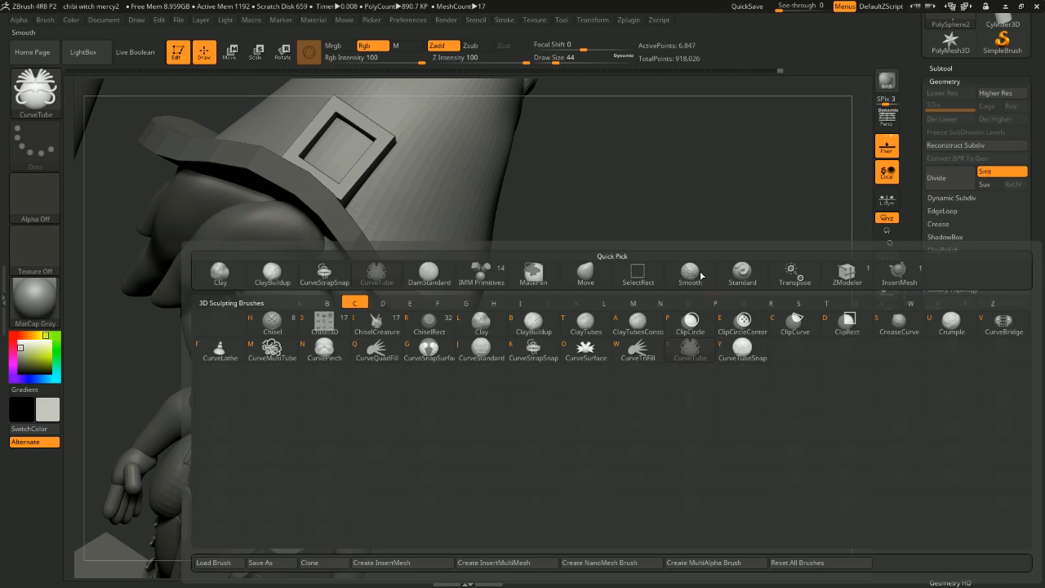
pyautogui.press('k')
pyautogui.moveTo(690, 303); pyautogui.dragTo(628, 261)
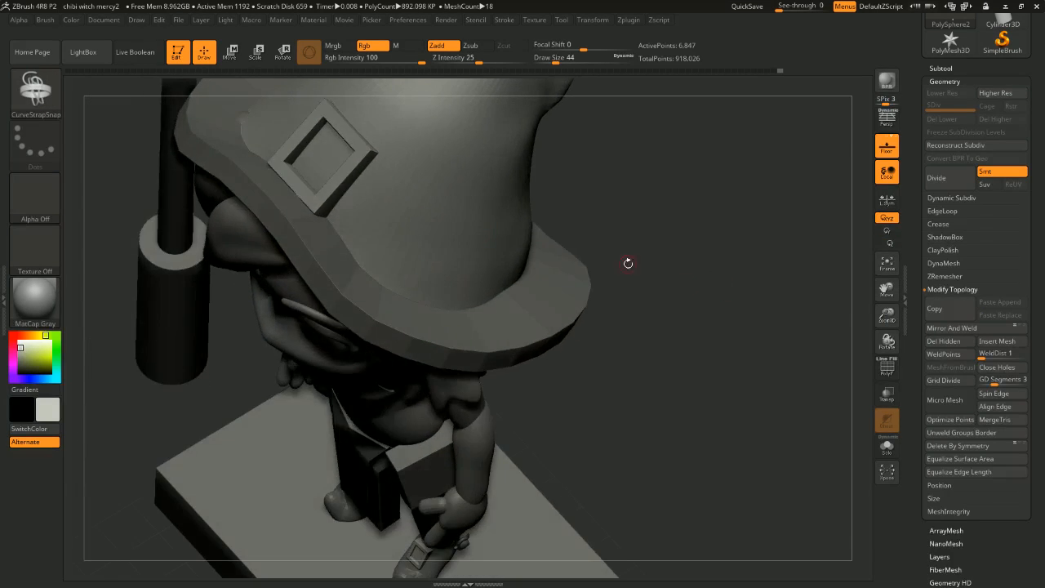
# Step: Try a strap stroke from the hat's buckle toward the brim, undo it, and isolate the buckle's inner block
pyautogui.keyDown('alt'); pyautogui.click(340, 175); pyautogui.keyUp('alt')
pyautogui.keyDown('ctrl'); pyautogui.keyDown('shift'); pyautogui.click(343, 173); pyautogui.keyUp('shift'); pyautogui.keyUp('ctrl')
pyautogui.moveTo(322, 170); pyautogui.dragTo(401, 273)
pyautogui.hotkey('ctrl', 'z')
pyautogui.keyDown('ctrl'); pyautogui.keyDown('shift'); pyautogui.click(348, 145); pyautogui.keyUp('shift'); pyautogui.keyUp('ctrl')
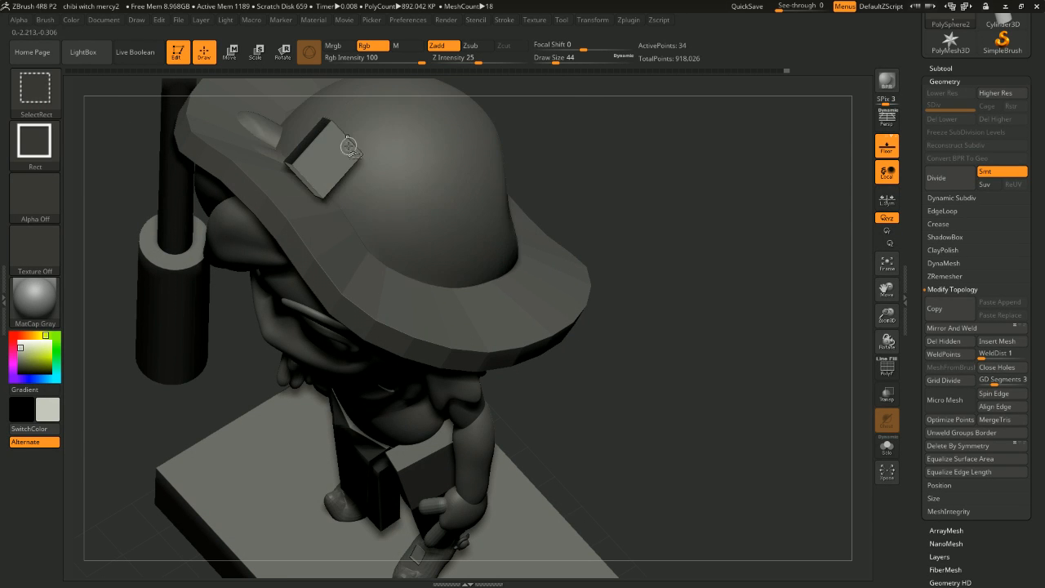
pyautogui.moveTo(613, 205); pyautogui.dragTo(590, 159)
pyautogui.keyDown('ctrl'); pyautogui.keyDown('shift'); pyautogui.click(325, 150); pyautogui.keyUp('shift'); pyautogui.keyUp('ctrl')
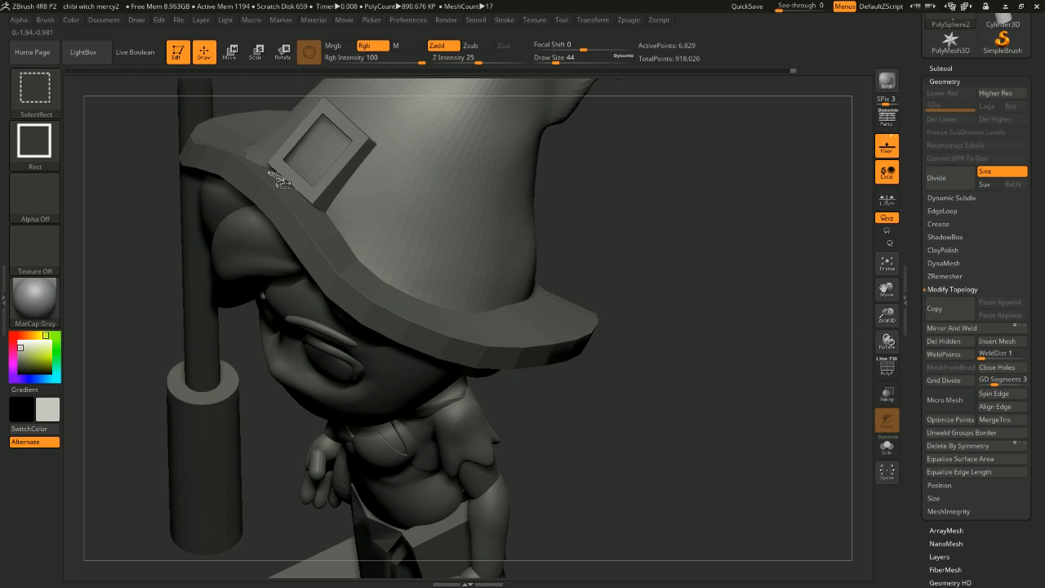
# Step: Try isolating and hiding individual pieces of the hat's buckle, and undo the visibility changes
pyautogui.keyDown('ctrl'); pyautogui.keyDown('alt'); pyautogui.keyDown('shift'); pyautogui.click(312, 183); pyautogui.keyUp('shift'); pyautogui.keyUp('alt'); pyautogui.keyUp('ctrl')
pyautogui.keyDown('ctrl'); pyautogui.keyDown('shift'); pyautogui.click(344, 184); pyautogui.keyUp('shift'); pyautogui.keyUp('ctrl')
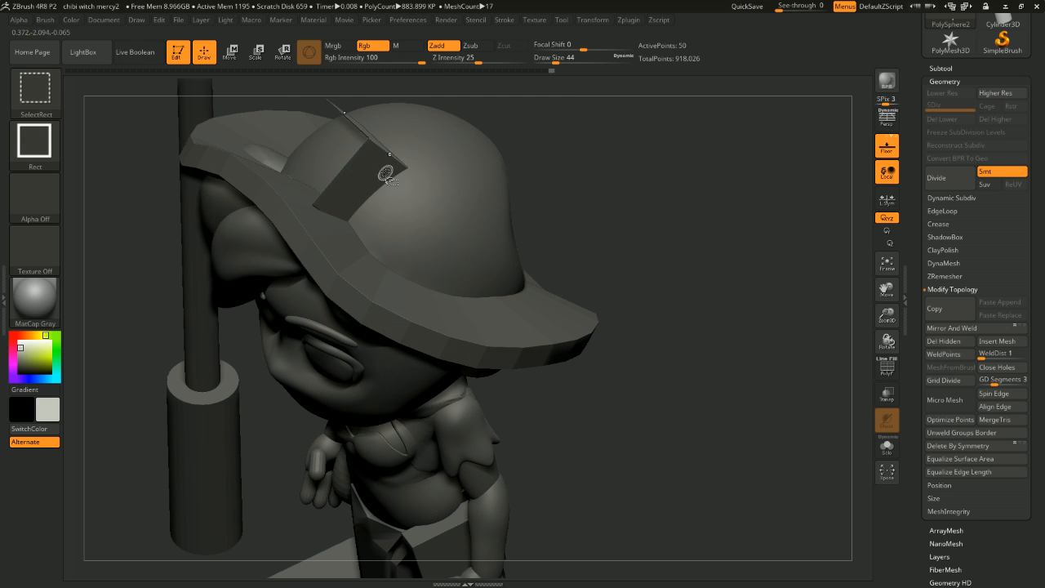
pyautogui.keyDown('ctrl'); pyautogui.keyDown('shift'); pyautogui.click(340, 181); pyautogui.keyUp('shift'); pyautogui.keyUp('ctrl')
pyautogui.keyDown('ctrl'); pyautogui.keyDown('alt'); pyautogui.keyDown('shift'); pyautogui.click(326, 174); pyautogui.keyUp('shift'); pyautogui.keyUp('alt'); pyautogui.keyUp('ctrl')
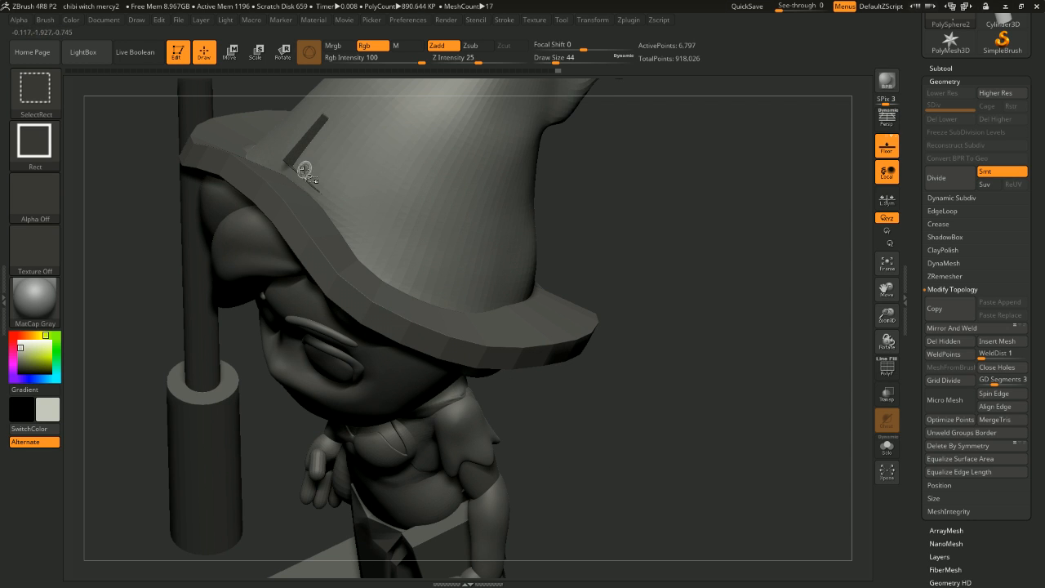
pyautogui.hotkey('ctrl', 'z')
pyautogui.hotkey('ctrl', 'z')
pyautogui.hotkey('ctrl', 'z')
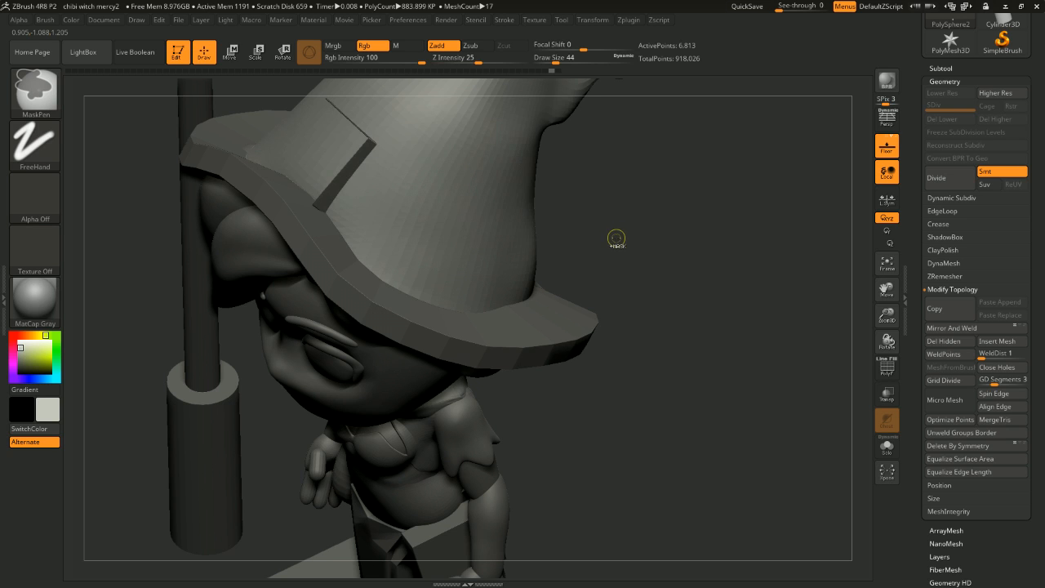
pyautogui.hotkey('ctrl', 'shift', 'z')
pyautogui.hotkey('ctrl', 'z')
pyautogui.hotkey('ctrl', 'z')
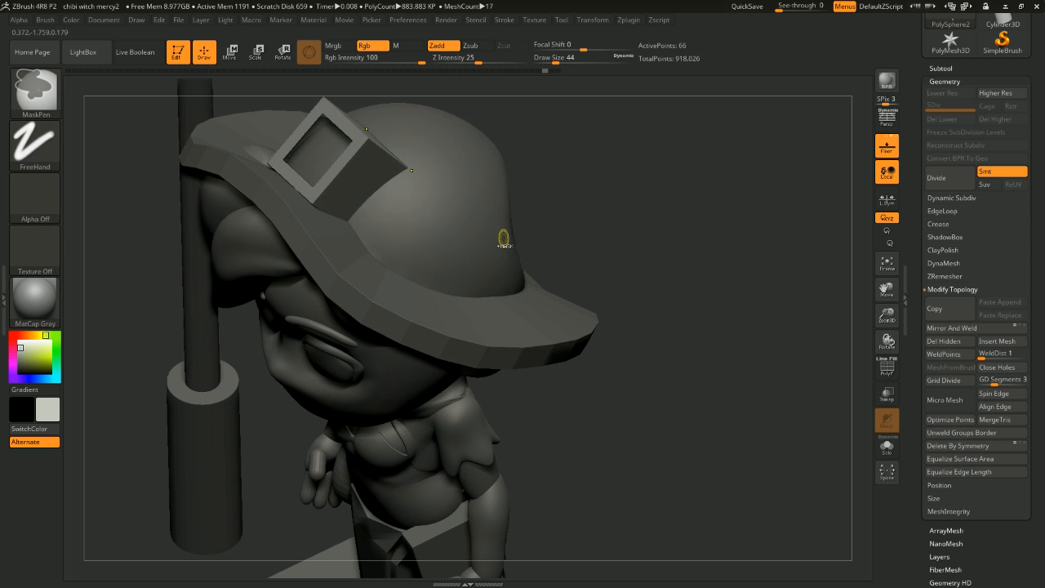
pyautogui.hotkey('ctrl', 'z')
pyautogui.hotkey('ctrl', 'shift')
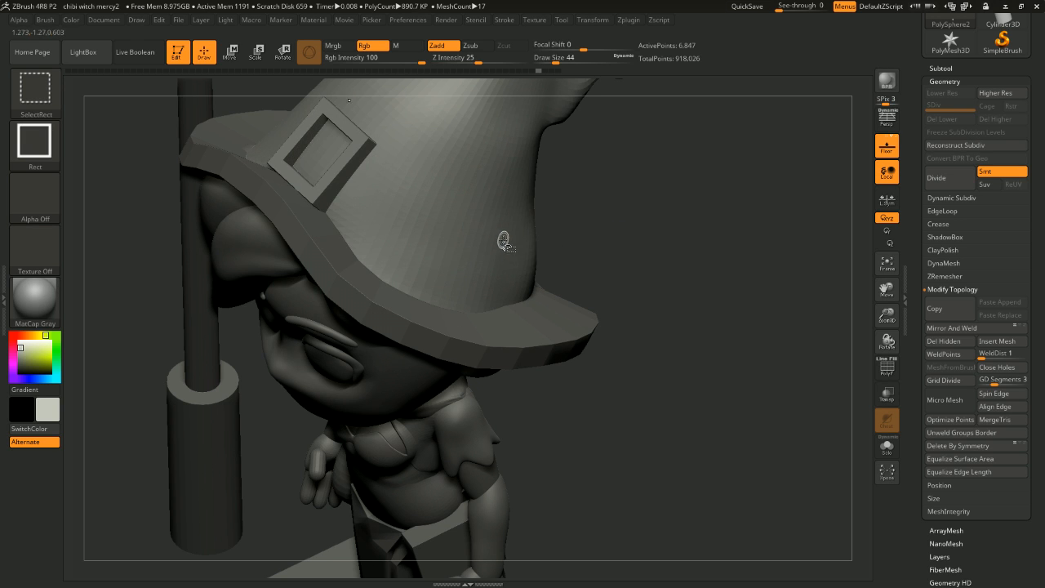
# Step: Isolate the hat's complete buckle and invert the visibility so the hat shows without it
pyautogui.keyDown('ctrl'); pyautogui.keyDown('shift'); pyautogui.click(487, 250); pyautogui.keyUp('shift'); pyautogui.keyUp('ctrl')
pyautogui.keyDown('ctrl'); pyautogui.keyDown('shift'); pyautogui.click(502, 266); pyautogui.keyUp('shift'); pyautogui.keyUp('ctrl')
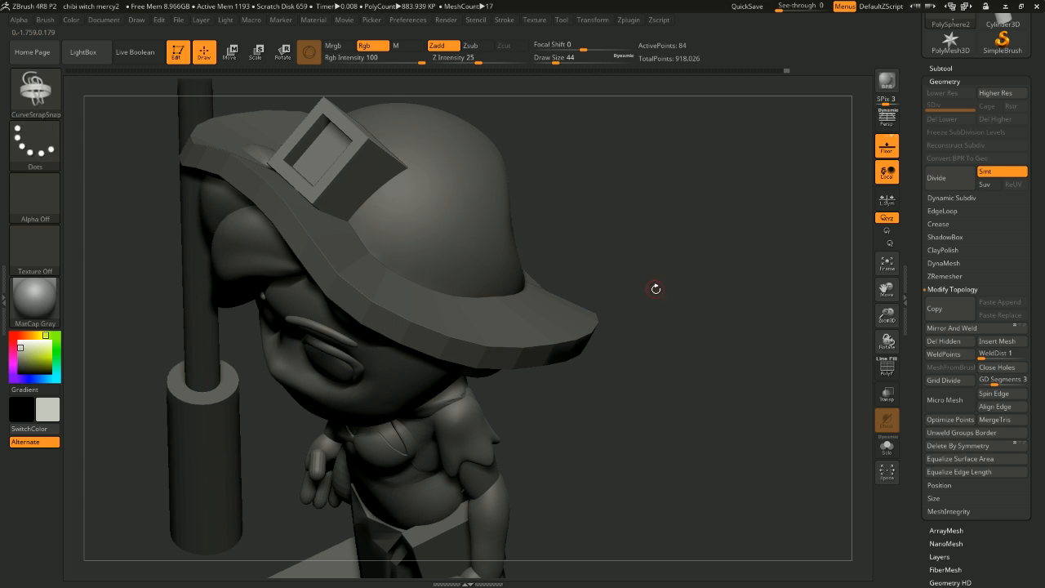
pyautogui.keyDown('ctrl'); pyautogui.keyDown('shift'); pyautogui.moveTo(681, 248); pyautogui.dragTo(762, 275); pyautogui.keyUp('shift'); pyautogui.keyUp('ctrl')
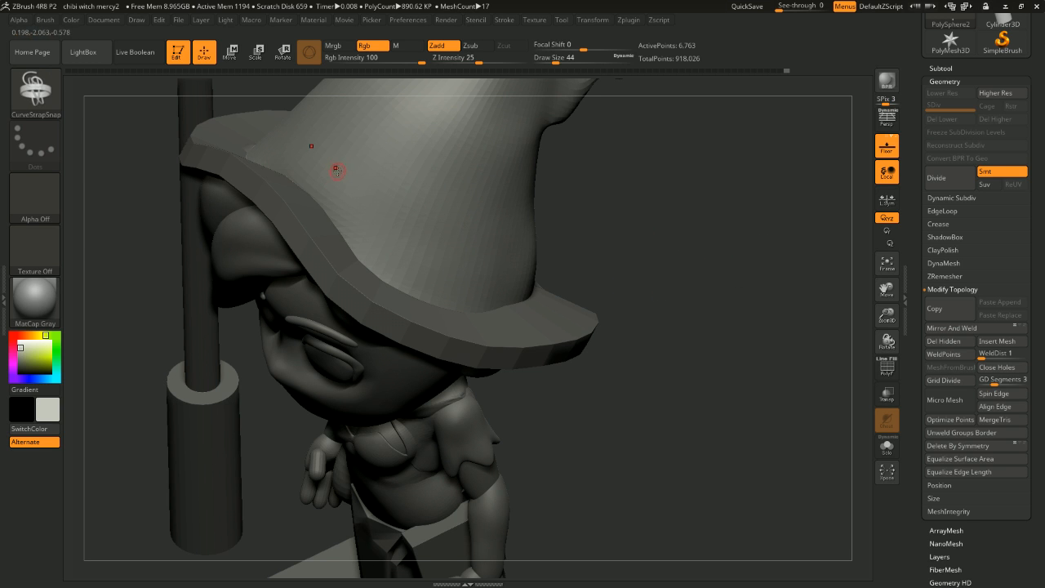
# Step: Try strap strokes along the base of the hat's cone with the Draw Size raised to 1000, and undo them
pyautogui.press('space')
pyautogui.moveTo(692, 242); pyautogui.dragTo(724, 242)
pyautogui.keyDown('ctrl'); pyautogui.moveTo(711, 242); pyautogui.dragTo(686, 180, button='right'); pyautogui.keyUp('ctrl')
pyautogui.moveTo(490, 272); pyautogui.dragTo(533, 265)
pyautogui.moveTo(672, 270); pyautogui.dragTo(602, 245)
pyautogui.hotkey('ctrl', 'z')
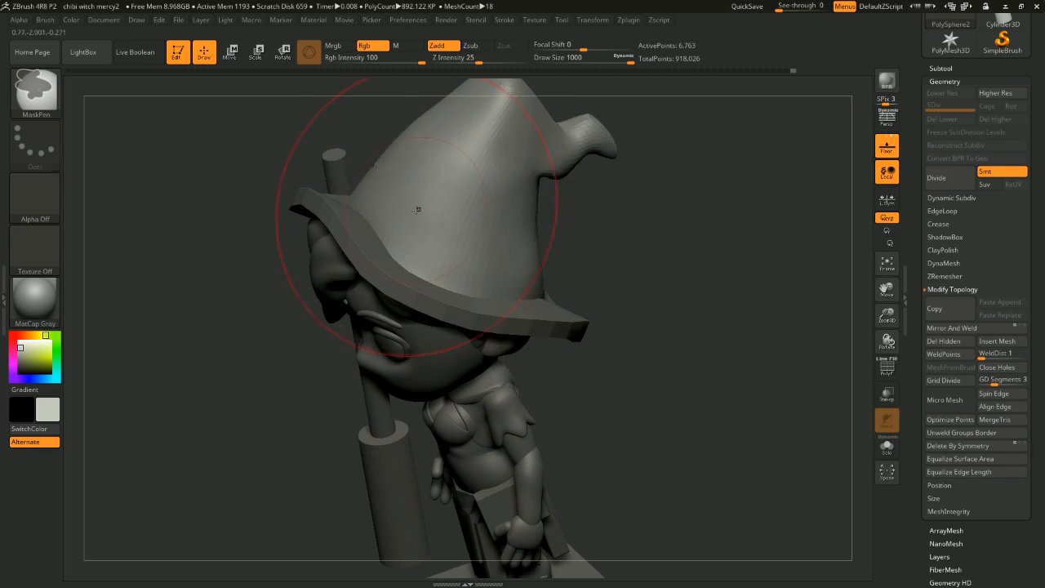
pyautogui.moveTo(374, 194); pyautogui.dragTo(393, 212)
pyautogui.moveTo(542, 293); pyautogui.dragTo(559, 289)
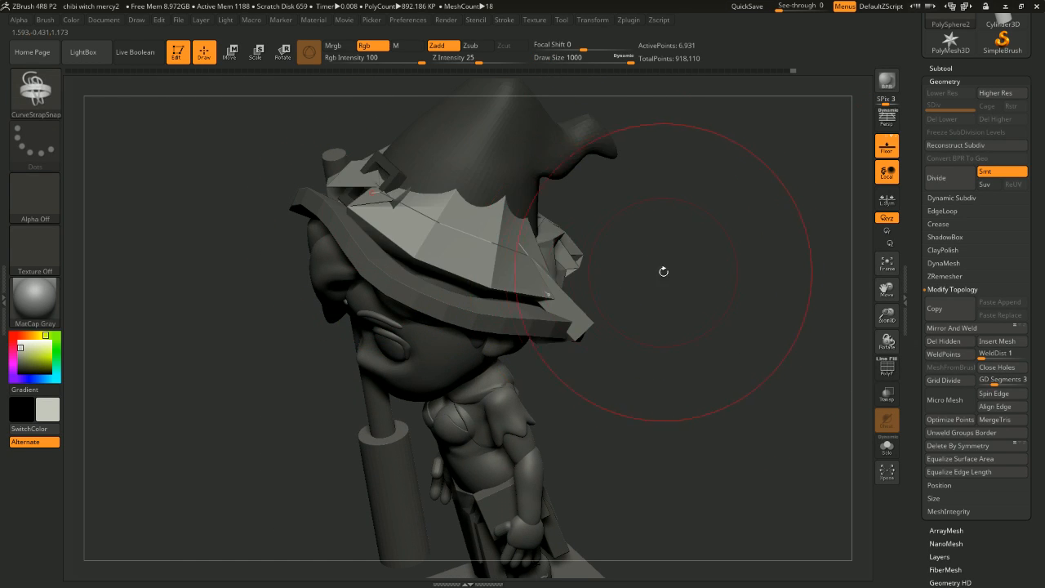
pyautogui.hotkey('ctrl', 'z')
# Step: Set the Draw Size to 318, try a strap from the buckle around the hat's side, and undo it
pyautogui.moveTo(663, 271)
pyautogui.mouseDown()
pyautogui.moveTo(675, 255)
pyautogui.moveTo(662, 242)
pyautogui.moveTo(627, 240)
pyautogui.moveTo(666, 266)
pyautogui.mouseUp()
pyautogui.press('space')
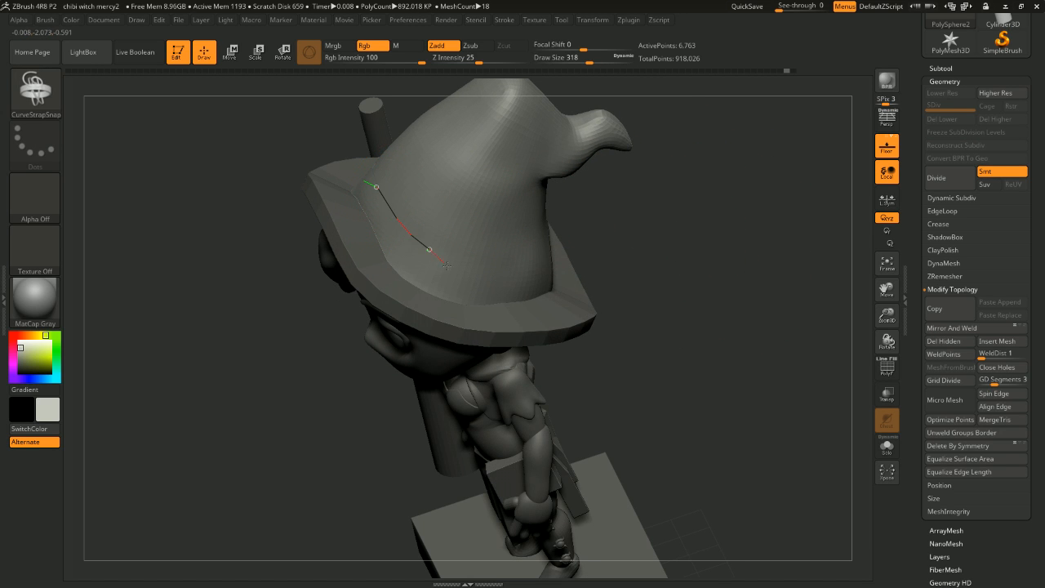
pyautogui.moveTo(546, 279); pyautogui.dragTo(549, 280)
pyautogui.moveTo(637, 279); pyautogui.dragTo(556, 268)
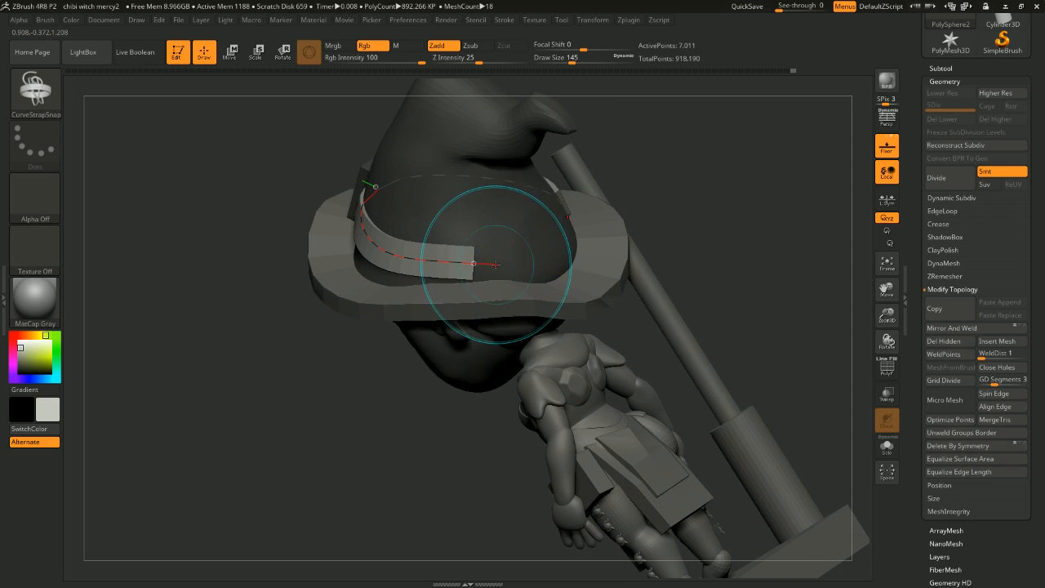
pyautogui.moveTo(712, 221)
pyautogui.mouseDown()
pyautogui.moveTo(721, 227)
pyautogui.moveTo(694, 221)
pyautogui.moveTo(690, 254)
pyautogui.mouseUp()
pyautogui.hotkey('ctrl', 'z')
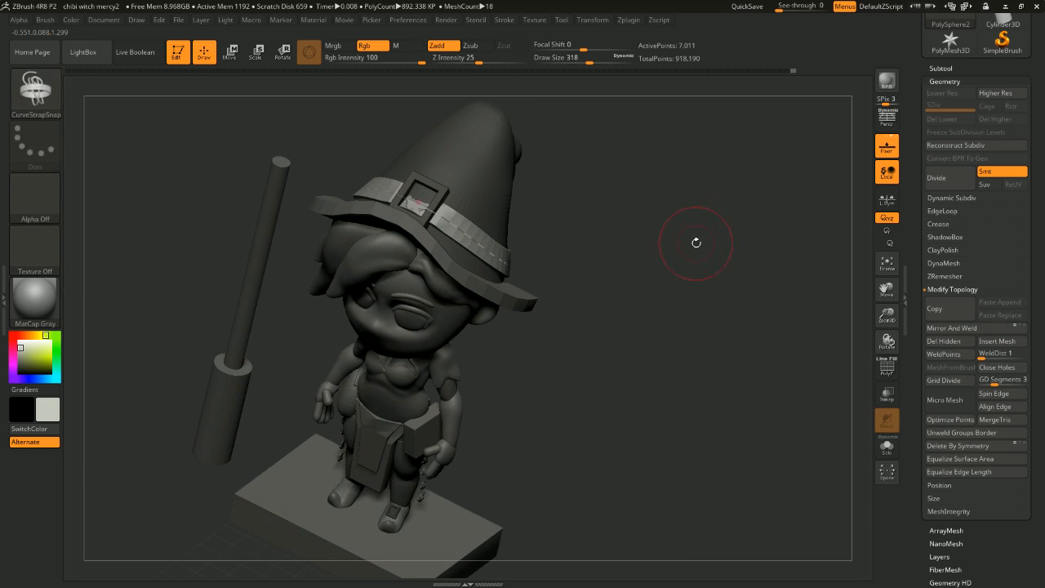
pyautogui.keyDown('ctrl'); pyautogui.moveTo(696, 243); pyautogui.dragTo(708, 269, button='right'); pyautogui.keyUp('ctrl')
pyautogui.hotkey('ctrl', 'z')
pyautogui.moveTo(729, 268); pyautogui.dragTo(691, 266)
pyautogui.hotkey('ctrl', 'z')
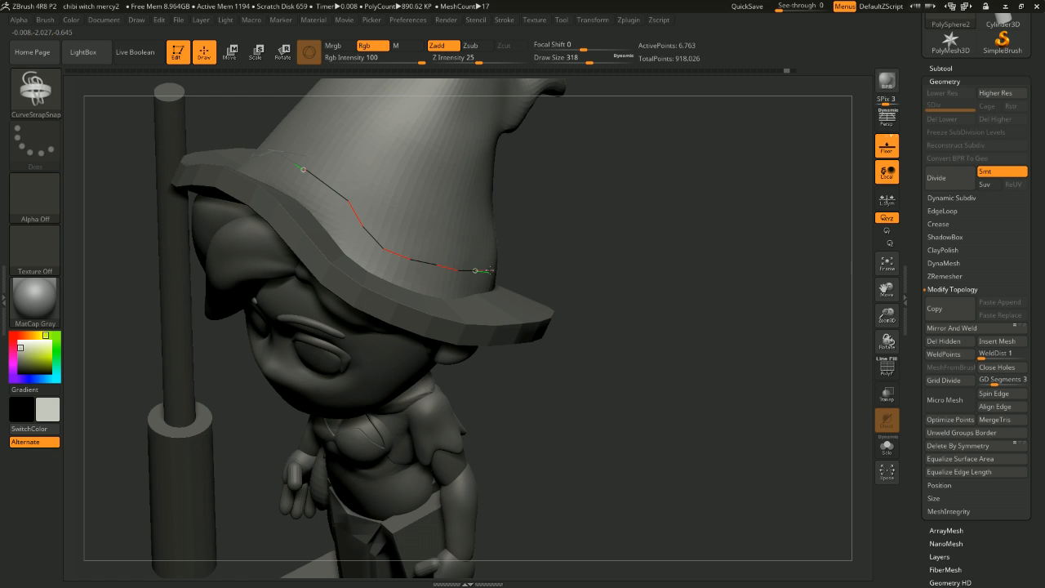
# Step: Draw a new strap at Draw Size 318 from the buckle position around the side of the hat's cone
pyautogui.moveTo(488, 270); pyautogui.dragTo(490, 271)
pyautogui.moveTo(691, 294); pyautogui.dragTo(463, 248)
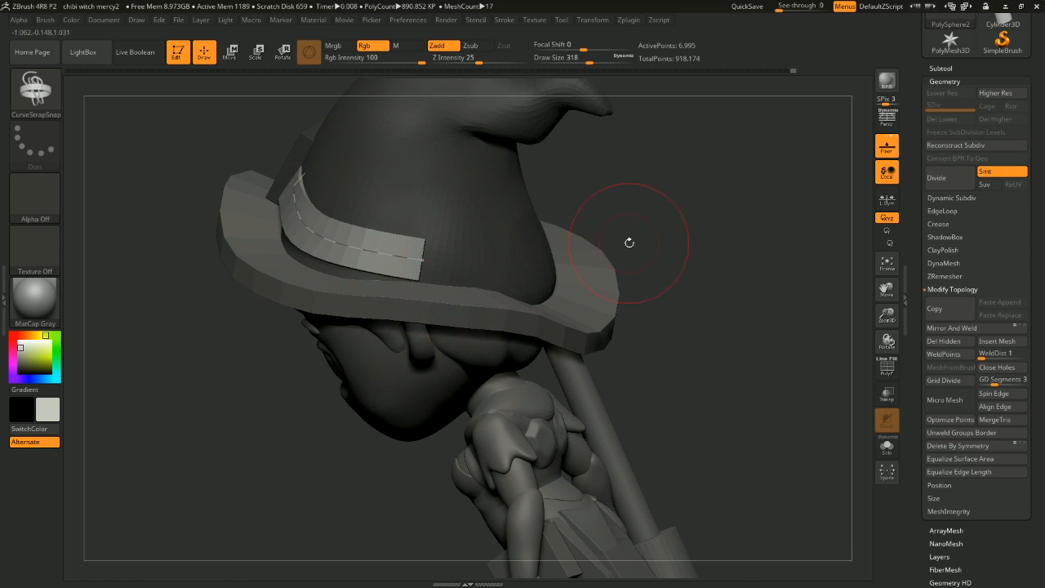
pyautogui.moveTo(629, 242); pyautogui.dragTo(425, 254)
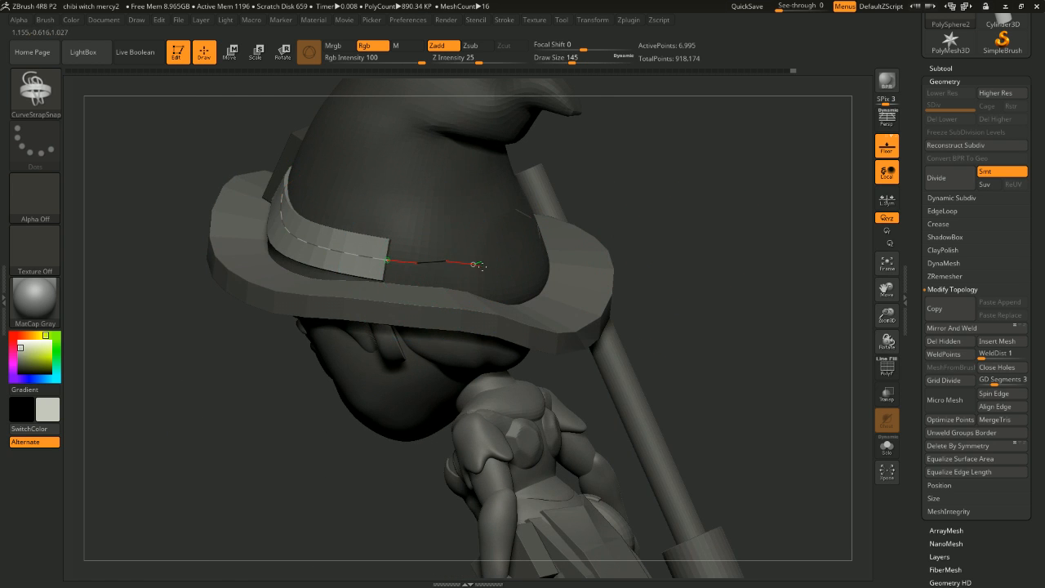
# Step: Extend the strap's curve from its open end across the back of the hat
pyautogui.moveTo(520, 267); pyautogui.dragTo(537, 219)
pyautogui.moveTo(717, 227); pyautogui.dragTo(850, 188)
pyautogui.moveTo(539, 214)
pyautogui.mouseDown()
pyautogui.moveTo(608, 228)
pyautogui.moveTo(620, 251)
pyautogui.moveTo(633, 248)
pyautogui.mouseUp()
# Step: Set the Draw Size to 639 and update the strap along its curve to widen it
pyautogui.press('space')
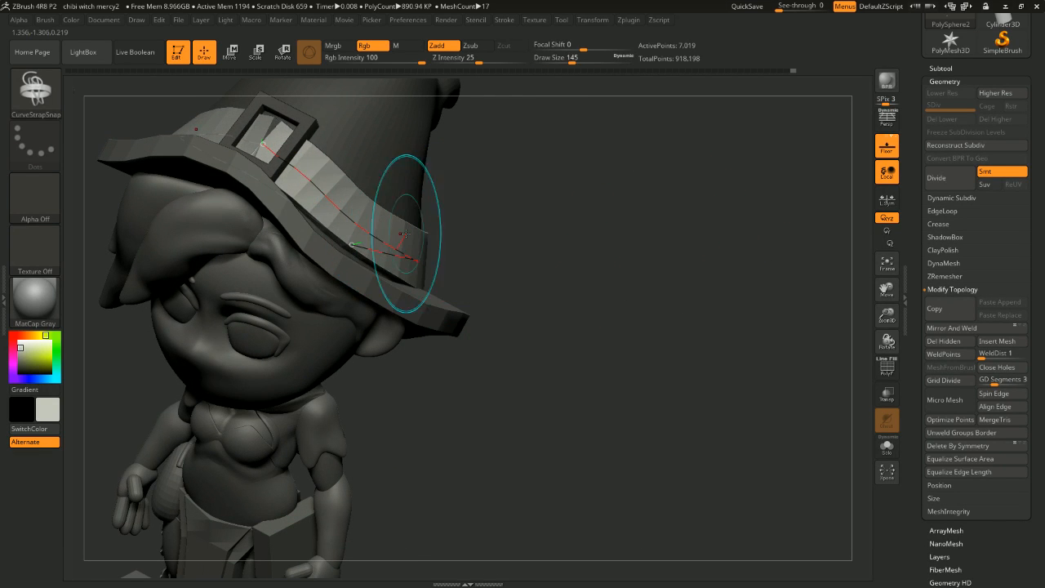
pyautogui.press('space')
pyautogui.moveTo(566, 253)
pyautogui.mouseDown()
pyautogui.moveTo(535, 251)
pyautogui.moveTo(604, 252)
pyautogui.moveTo(698, 285)
pyautogui.moveTo(724, 315)
pyautogui.moveTo(683, 332)
pyautogui.moveTo(695, 275)
pyautogui.moveTo(674, 273)
pyautogui.moveTo(731, 299)
pyautogui.moveTo(698, 334)
pyautogui.moveTo(642, 262)
pyautogui.moveTo(721, 264)
pyautogui.moveTo(707, 283)
pyautogui.moveTo(684, 234)
pyautogui.mouseUp()
pyautogui.click(356, 246)
pyautogui.keyDown('shift'); pyautogui.moveTo(560, 387); pyautogui.dragTo(647, 259); pyautogui.keyUp('shift')
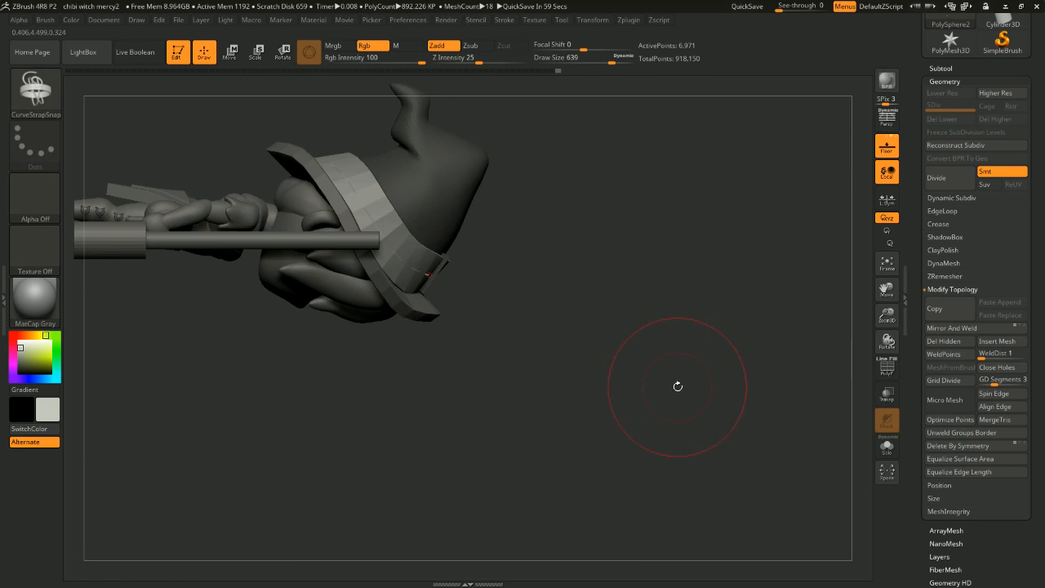
pyautogui.moveTo(678, 386); pyautogui.dragTo(768, 273)
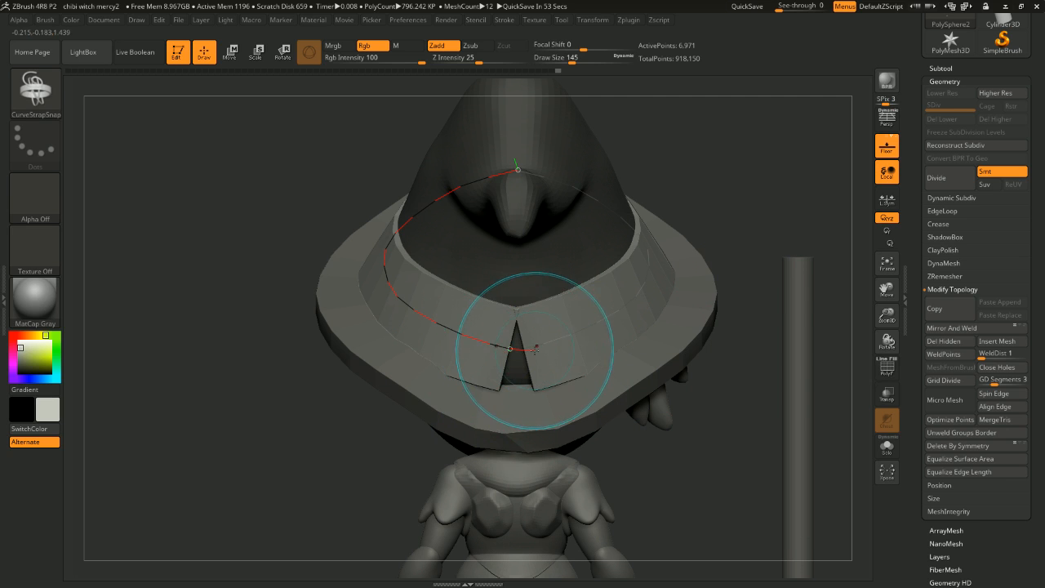
# Step: Try another strap update, then step through undo and redo to compare the wide and narrow versions
pyautogui.click(615, 343)
pyautogui.hotkey('ctrl', 'z')
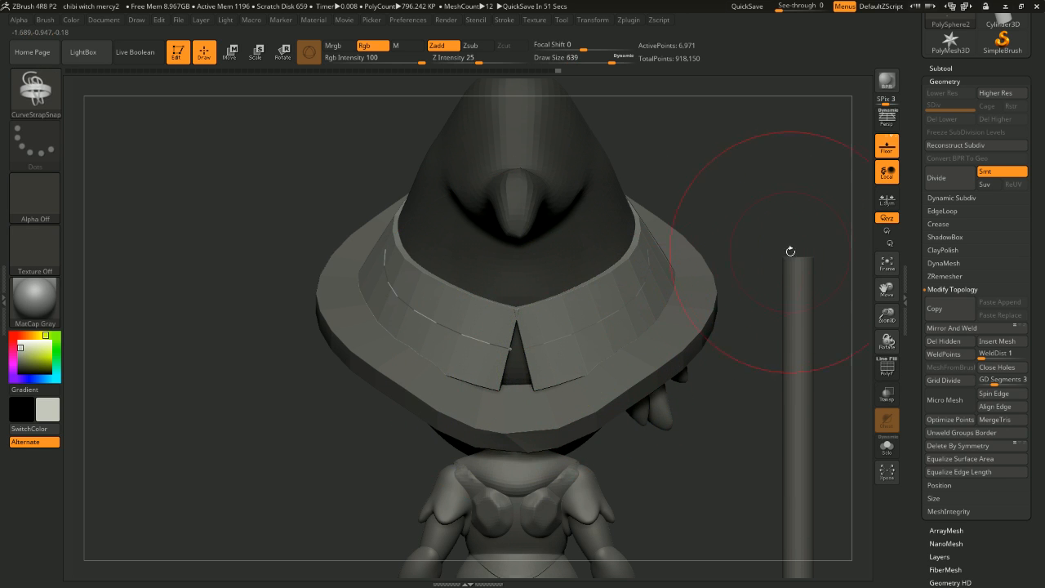
pyautogui.moveTo(790, 250); pyautogui.dragTo(802, 373)
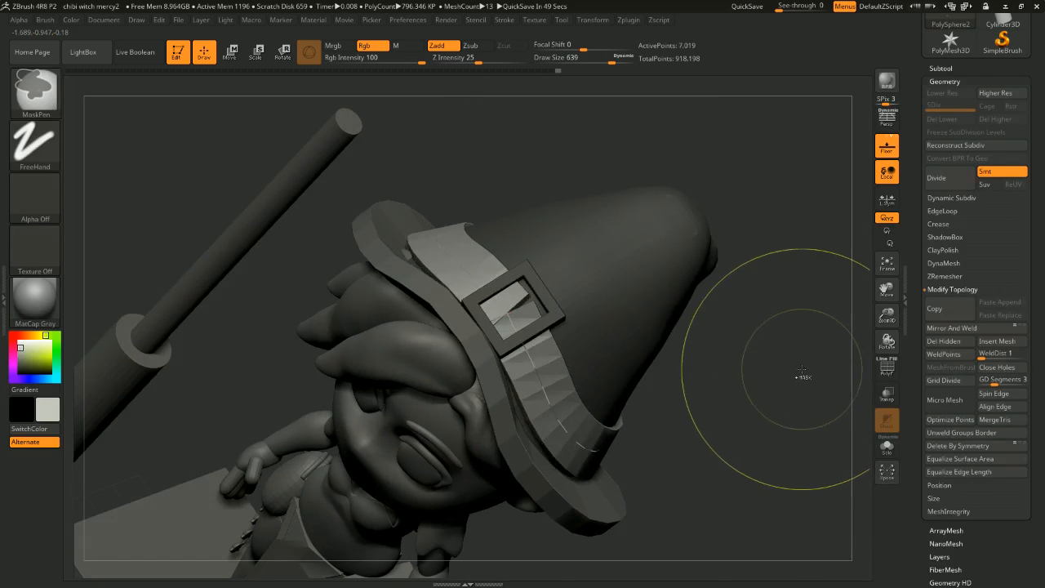
pyautogui.hotkey('ctrl', 'z')
pyautogui.hotkey('ctrl', 'z')
pyautogui.hotkey('ctrl', 'shift', 'z')
pyautogui.hotkey('ctrl', 'shift', 'z')
pyautogui.hotkey('ctrl', 'shift', 'z')
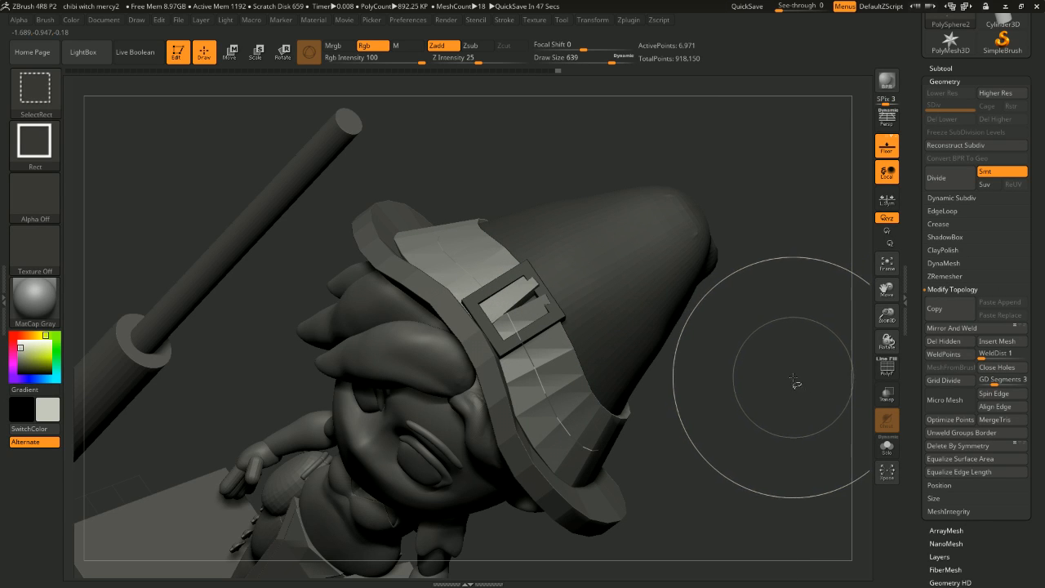
pyautogui.hotkey('ctrl', 'z')
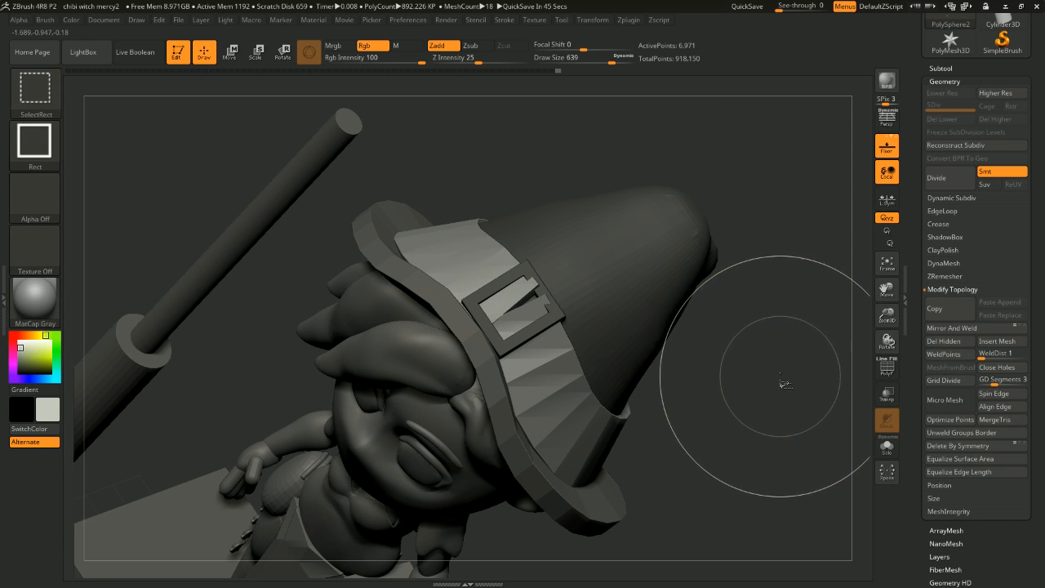
pyautogui.moveTo(766, 360)
pyautogui.mouseDown()
pyautogui.moveTo(552, 351)
pyautogui.moveTo(704, 328)
pyautogui.moveTo(731, 401)
pyautogui.moveTo(736, 385)
pyautogui.mouseUp()
pyautogui.hotkey('ctrl', 'z')
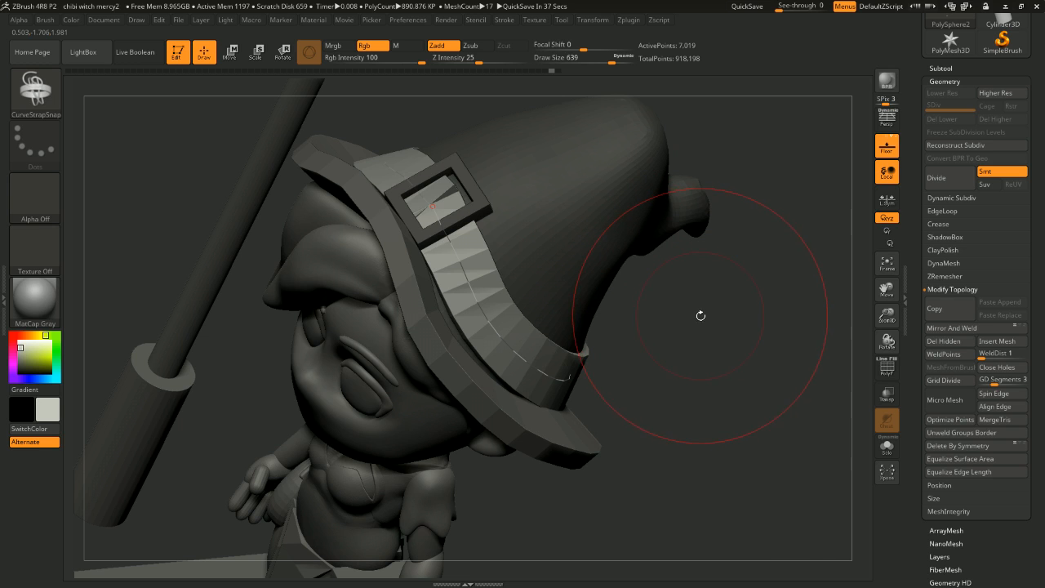
pyautogui.moveTo(733, 335)
pyautogui.mouseDown()
pyautogui.moveTo(686, 296)
pyautogui.moveTo(745, 288)
pyautogui.moveTo(702, 292)
pyautogui.mouseUp()
pyautogui.hotkey('ctrl', 'z')
# Step: Try updating and re-extending the strap around the back of the hat, and undo each attempt
pyautogui.click(540, 312)
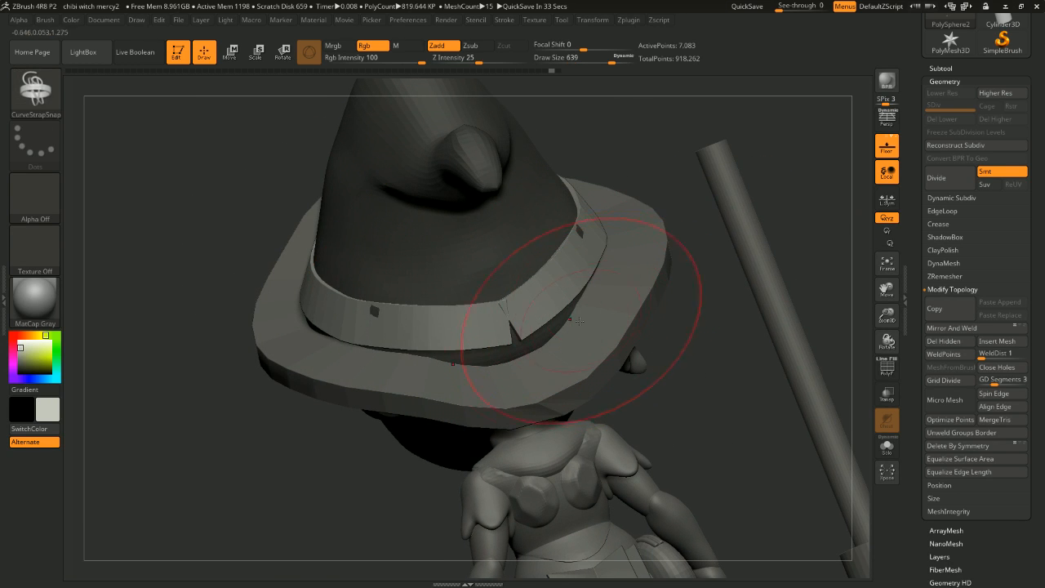
pyautogui.hotkey('ctrl', 'z')
pyautogui.hotkey('ctrl', 'z')
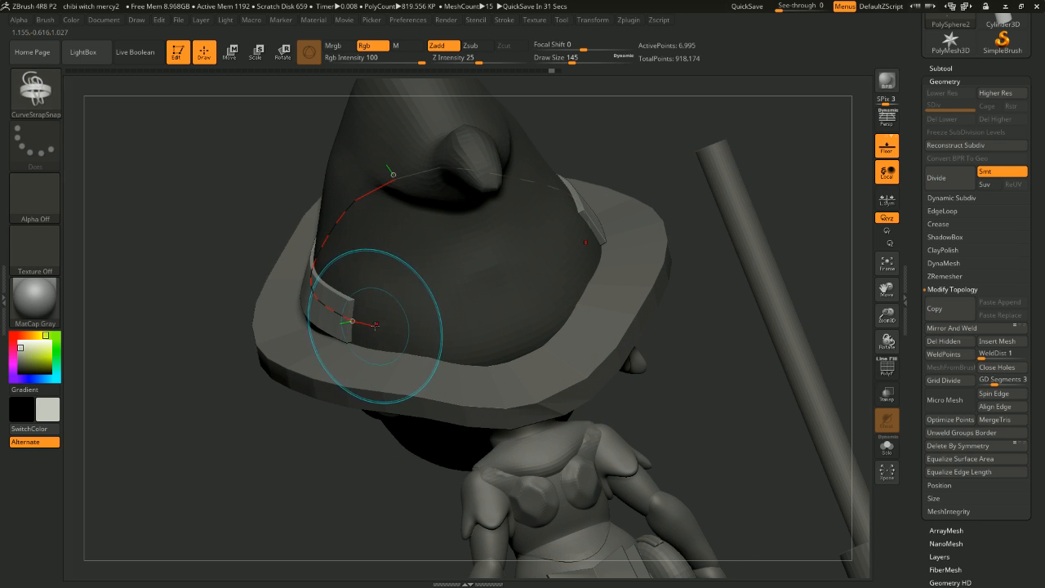
pyautogui.click(572, 284)
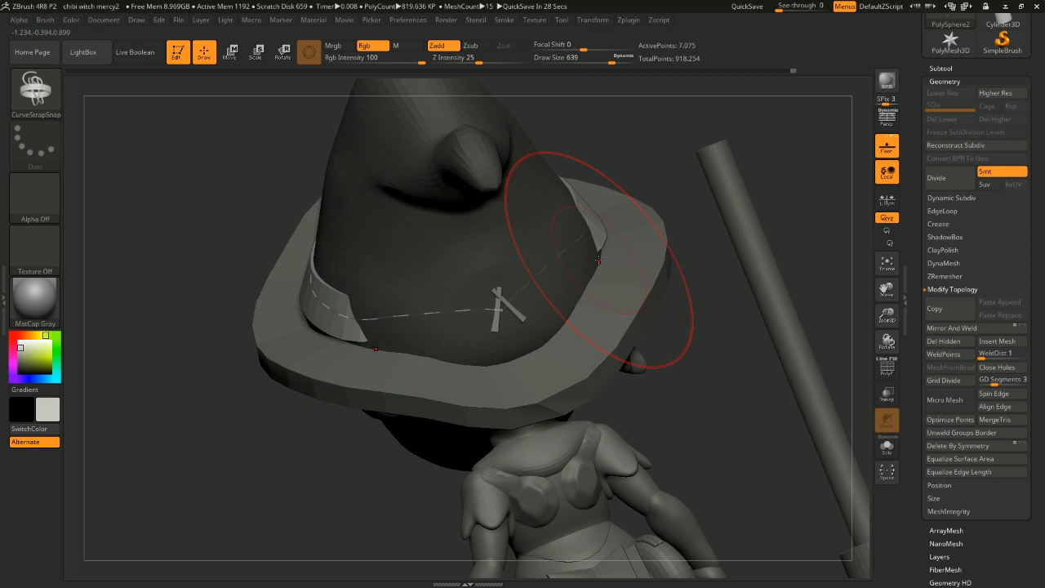
pyautogui.hotkey('ctrl', 'z')
# Step: Try updating the short strap with a smaller Draw Size, and undo the changes
pyautogui.press('space')
pyautogui.moveTo(512, 274); pyautogui.dragTo(480, 276)
pyautogui.click(367, 321)
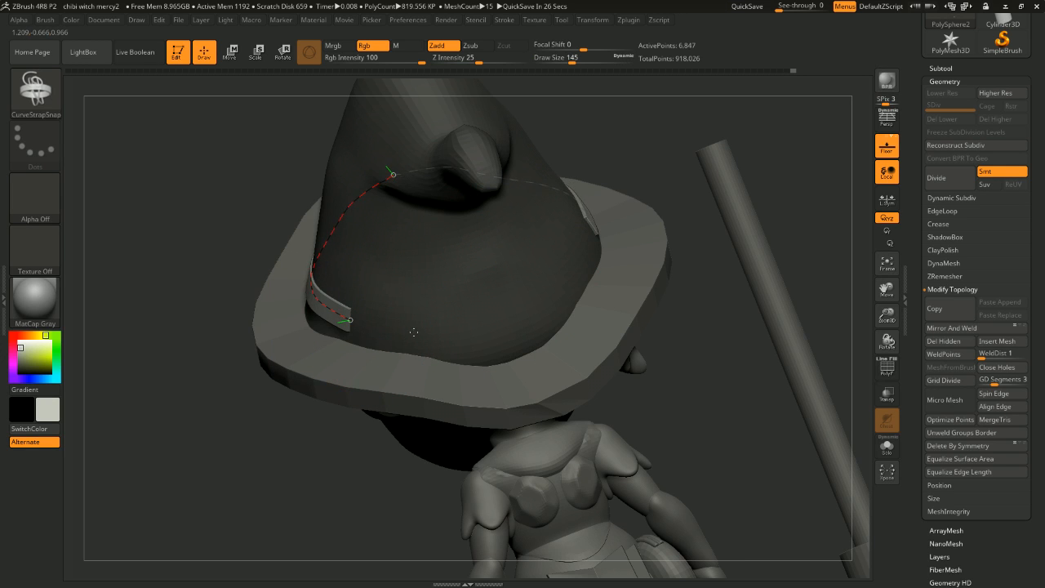
pyautogui.hotkey('ctrl', 'z')
pyautogui.click(369, 321)
pyautogui.hotkey('ctrl', 'z')
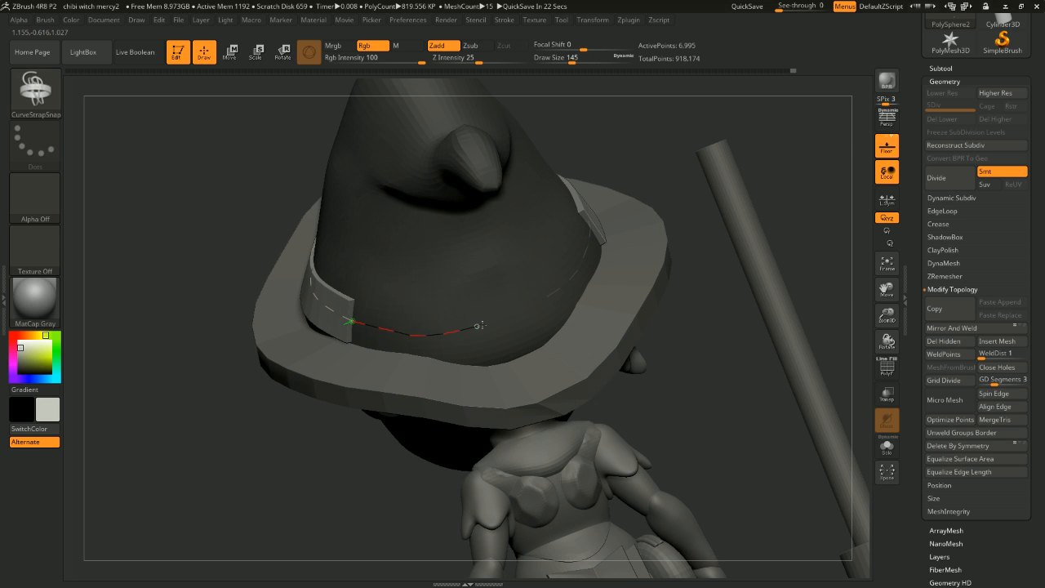
# Step: Extend the strap's curve across the back of the hat so both mirrored ends meet at the centre
pyautogui.moveTo(526, 312); pyautogui.dragTo(561, 303)
pyautogui.keyDown('shift'); pyautogui.moveTo(722, 293); pyautogui.dragTo(637, 326); pyautogui.keyUp('shift')
pyautogui.moveTo(818, 347); pyautogui.dragTo(764, 348)
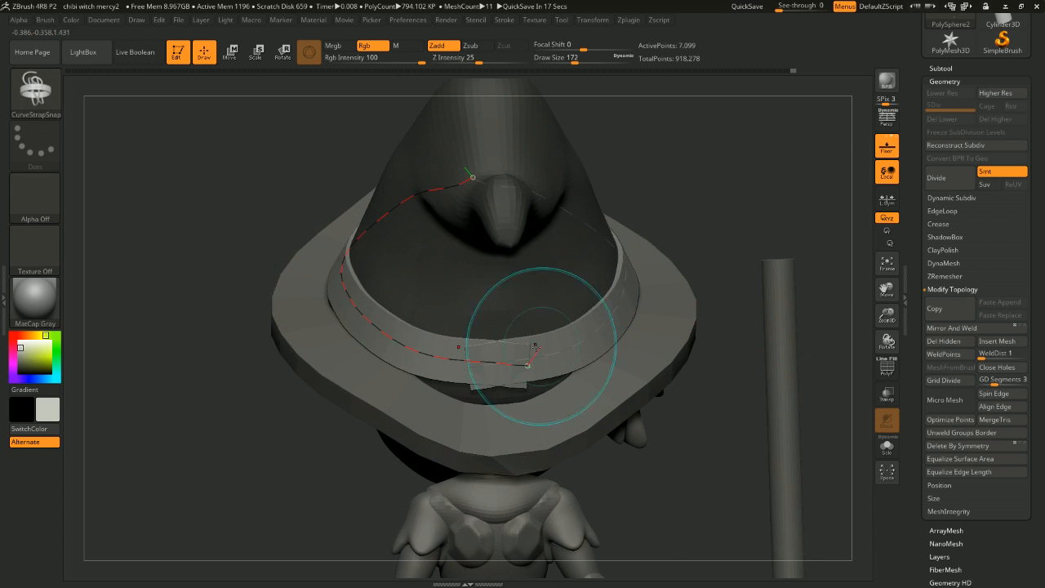
# Step: Set the Draw Size to 639 and update the strap along its curve into a wide band
pyautogui.press('space')
pyautogui.moveTo(771, 183); pyautogui.dragTo(829, 182)
pyautogui.click(495, 364)
pyautogui.moveTo(751, 301); pyautogui.dragTo(595, 312)
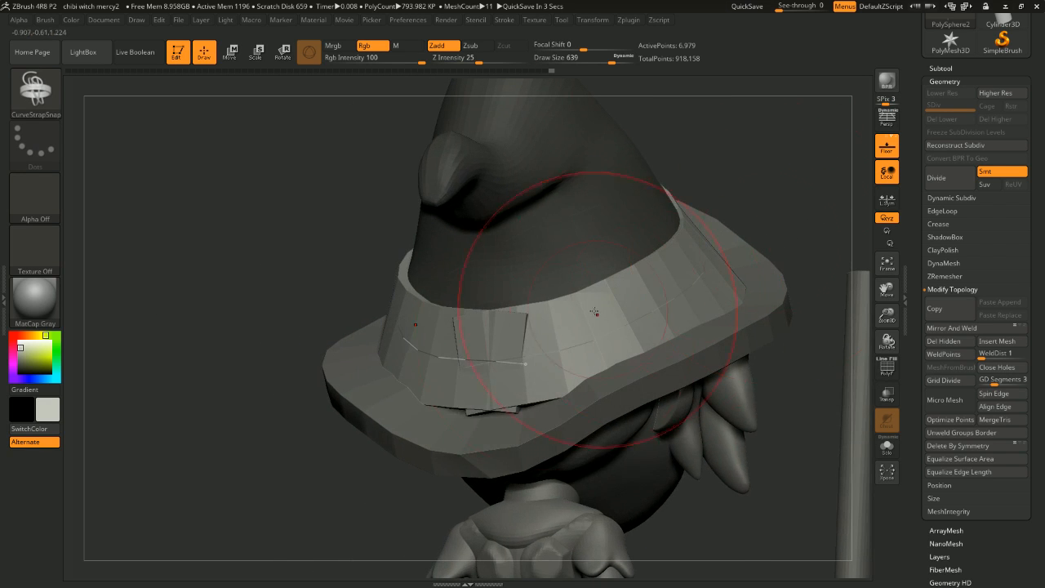
# Step: Try moving the strap curve's end behind the hat, undo it, and set the Draw Size to 437
pyautogui.click(535, 366)
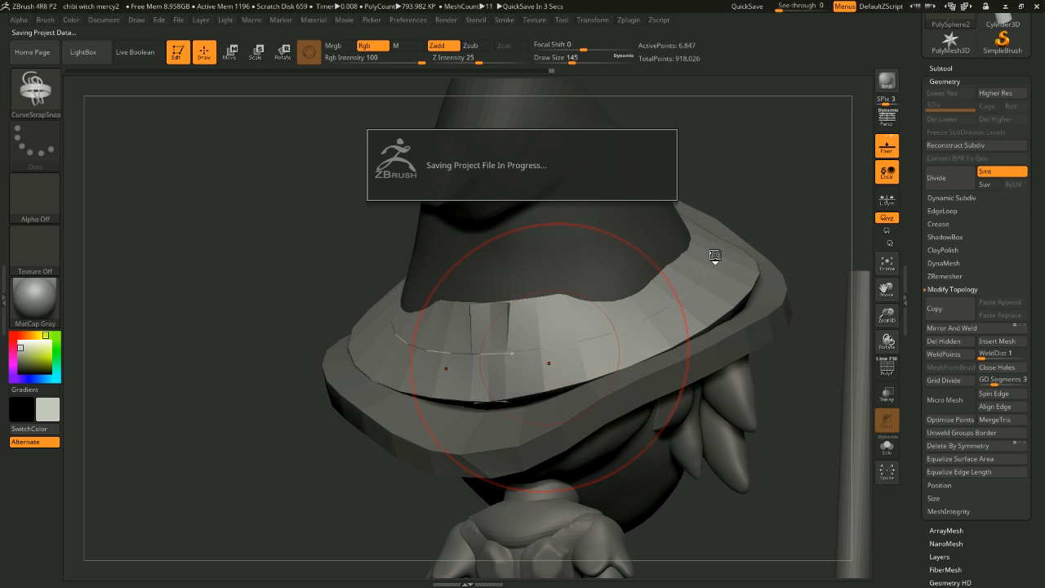
pyautogui.hotkey('ctrl', 'z')
pyautogui.press('space')
pyautogui.click(736, 220)
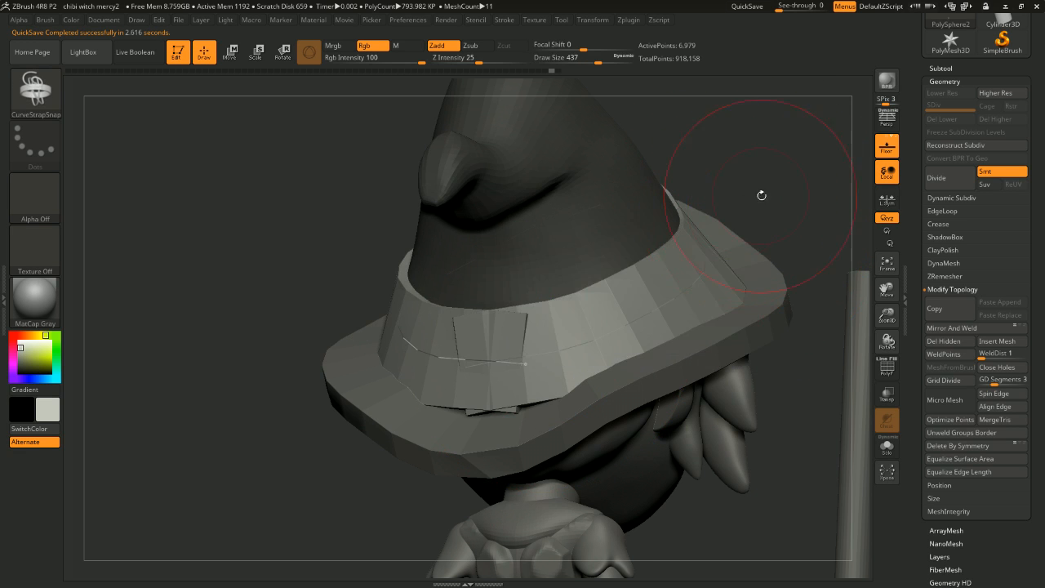
# Step: Set the Draw Size to 639 and adjust the strap curve's end point at the back of the hat
pyautogui.keyDown('alt'); pyautogui.moveTo(762, 195); pyautogui.dragTo(770, 201); pyautogui.keyUp('alt')
pyautogui.press('space')
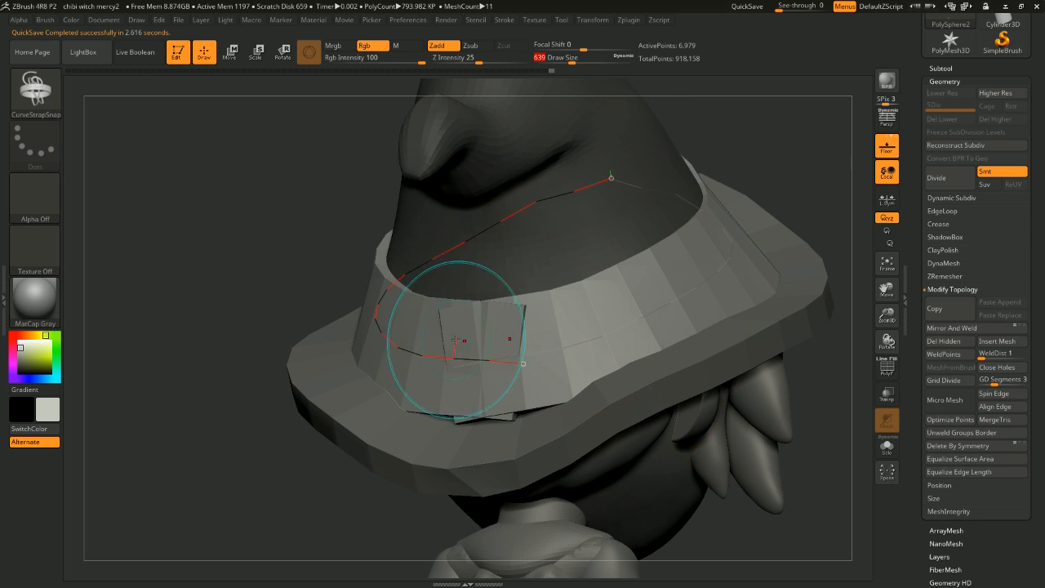
pyautogui.press('space')
pyautogui.moveTo(456, 341); pyautogui.dragTo(434, 343)
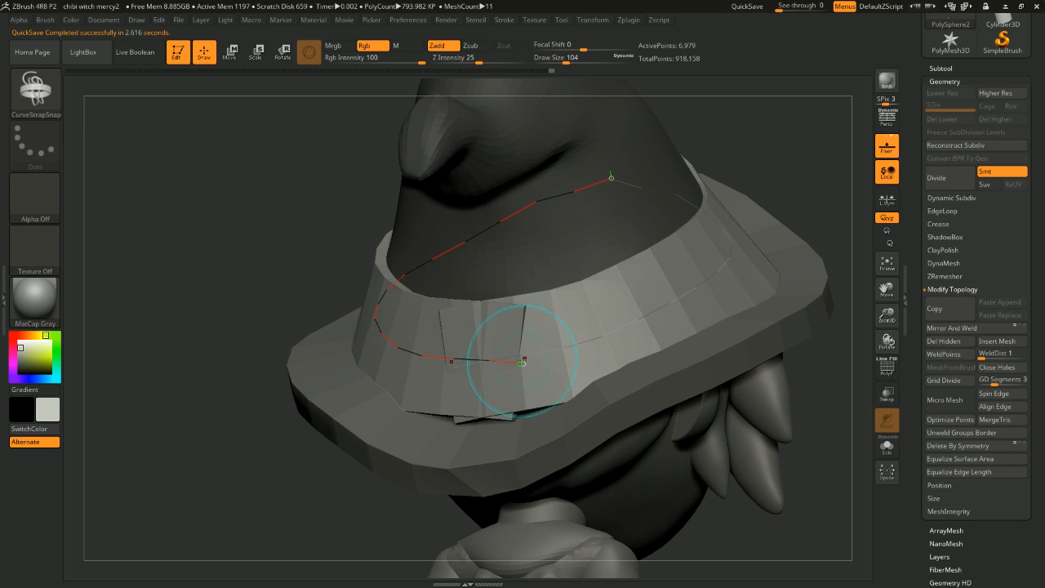
pyautogui.moveTo(524, 363); pyautogui.dragTo(538, 354)
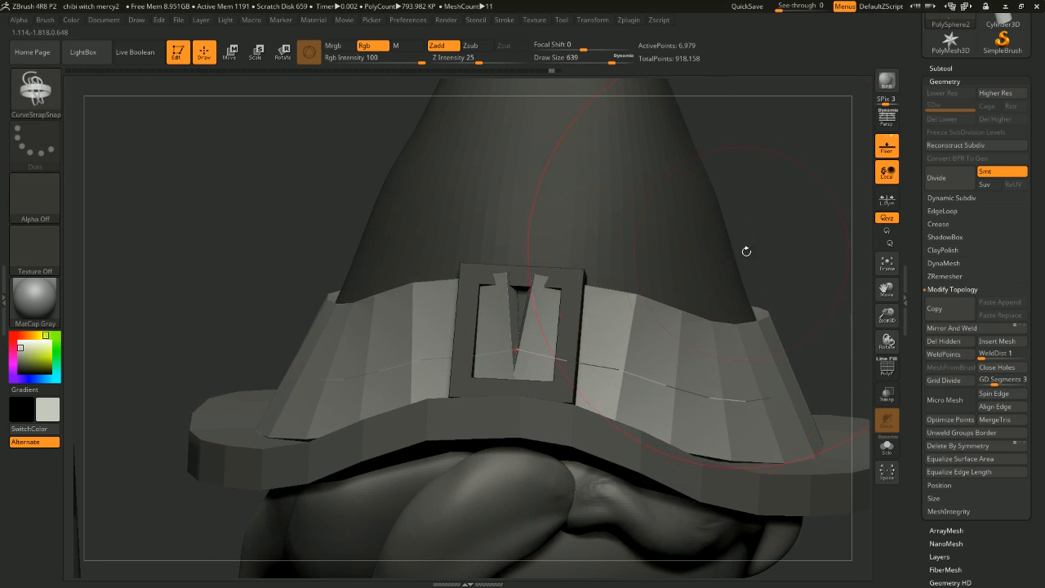
# Step: Try repositioning the strap curve's front end point across the buckle and updating the strap at Draw Size 104, undoing the changes
pyautogui.moveTo(746, 250); pyautogui.dragTo(713, 240)
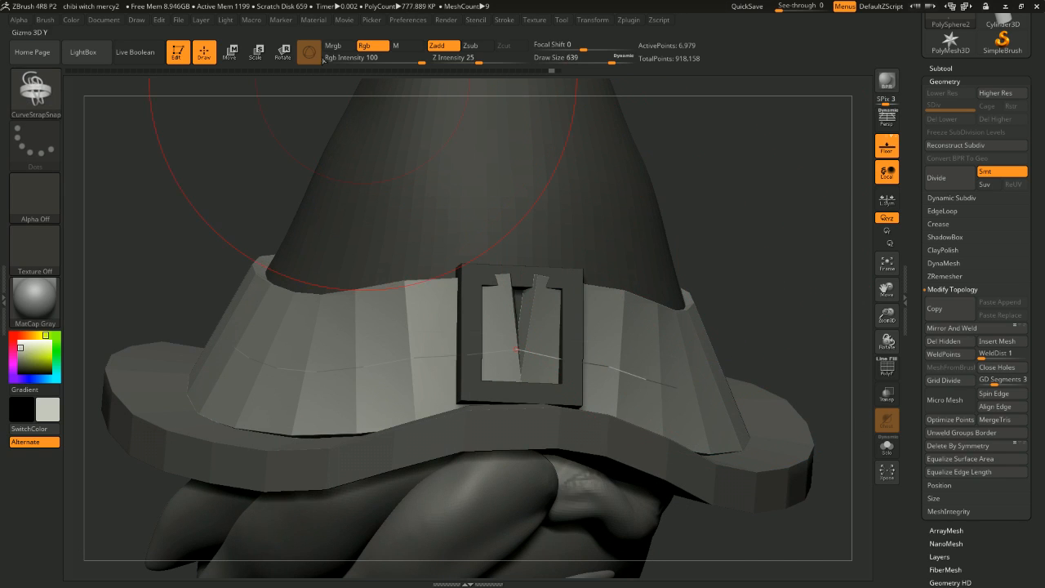
pyautogui.moveTo(520, 349); pyautogui.dragTo(624, 362)
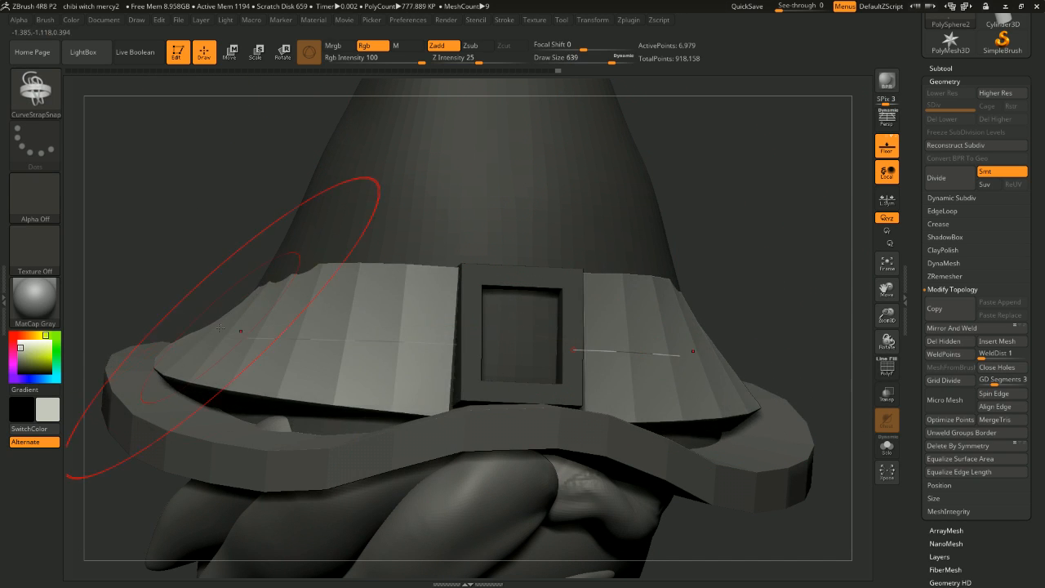
pyautogui.moveTo(233, 303)
pyautogui.mouseDown()
pyautogui.moveTo(782, 268)
pyautogui.moveTo(637, 273)
pyautogui.moveTo(705, 269)
pyautogui.moveTo(660, 269)
pyautogui.mouseUp()
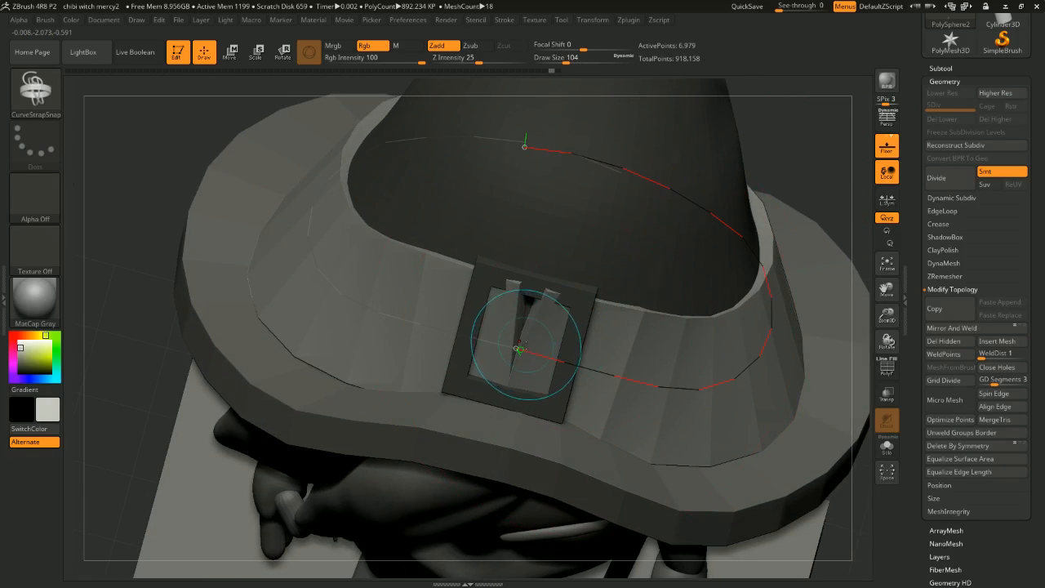
pyautogui.moveTo(523, 348); pyautogui.dragTo(598, 368)
pyautogui.hotkey('ctrl', 'z')
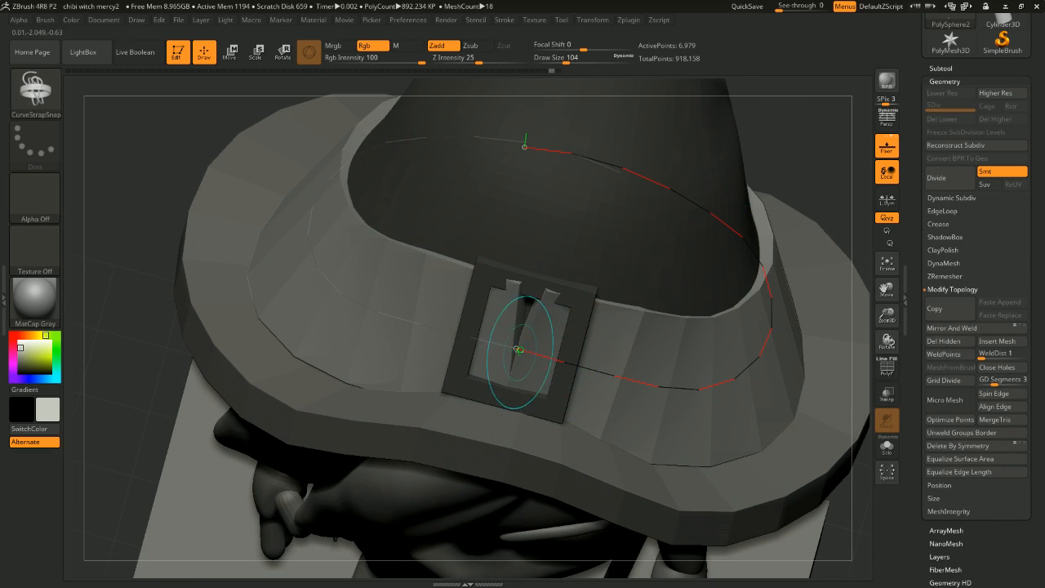
pyautogui.hotkey('ctrl', 'z')
pyautogui.click(519, 348)
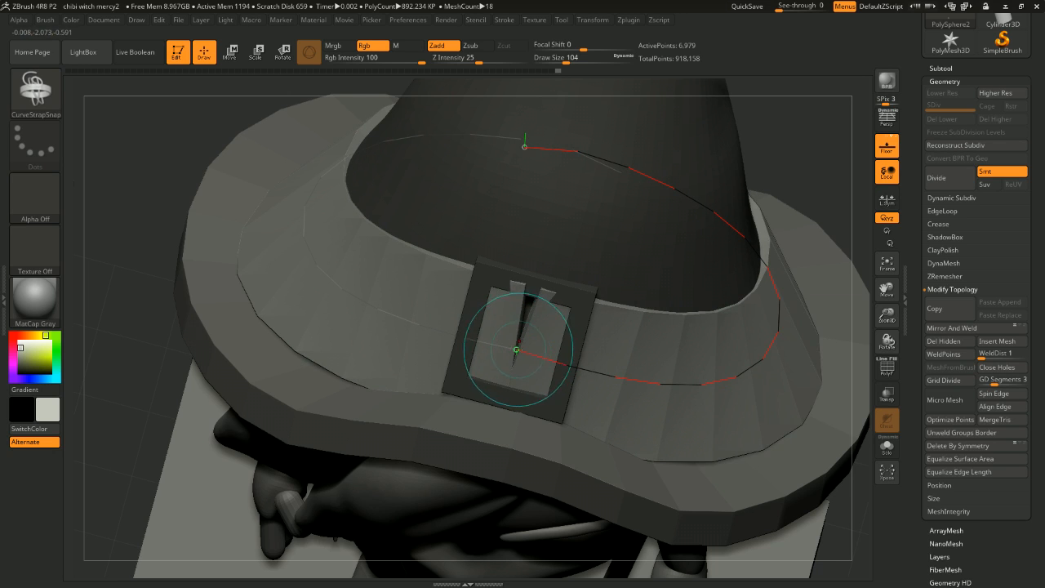
pyautogui.hotkey('ctrl', 'z')
pyautogui.hotkey('ctrl', 'z')
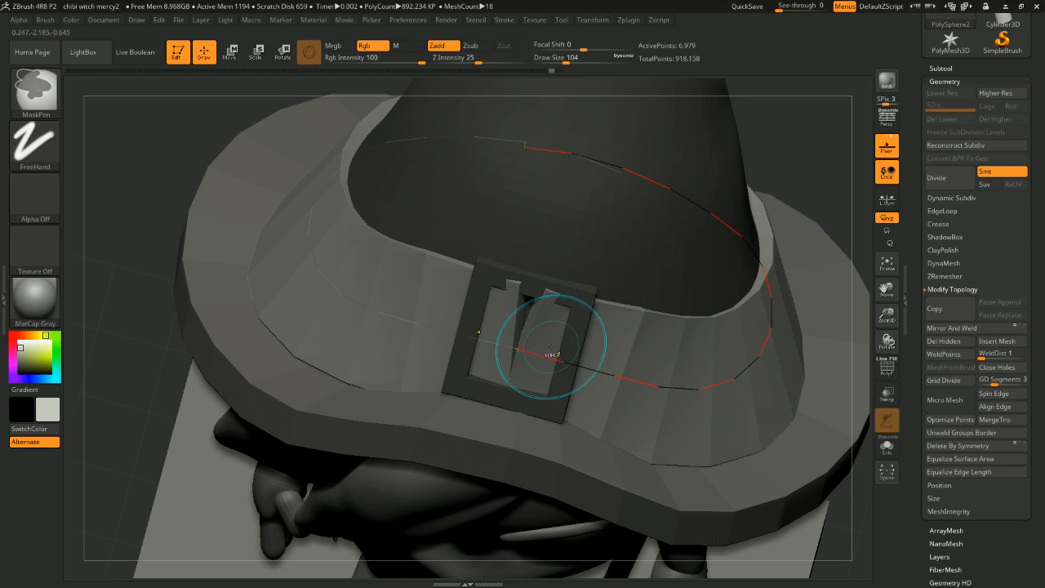
# Step: Invert the mask and invert it back so only the strap is editable, and switch to the Move brush
pyautogui.keyDown('alt'); pyautogui.moveTo(825, 193); pyautogui.dragTo(774, 259); pyautogui.keyUp('alt')
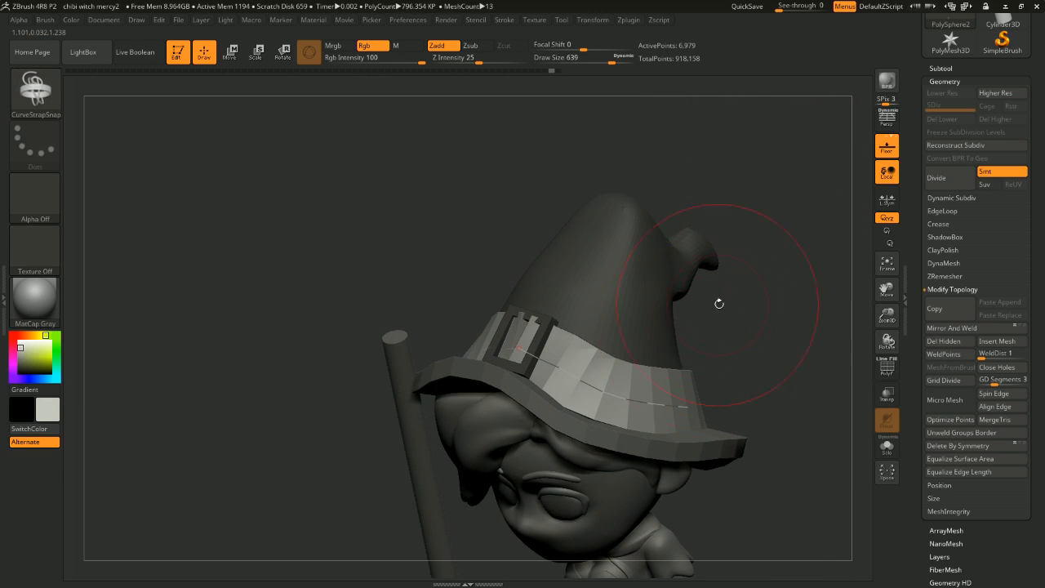
pyautogui.keyDown('ctrl'); pyautogui.click(768, 335); pyautogui.keyUp('ctrl')
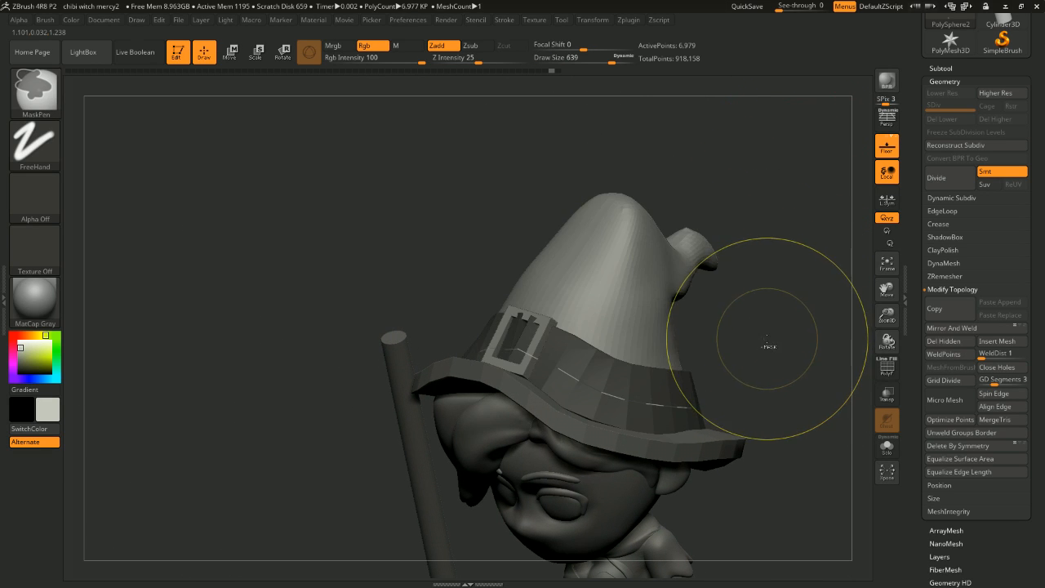
pyautogui.keyDown('ctrl'); pyautogui.click(771, 330); pyautogui.keyUp('ctrl')
pyautogui.moveTo(786, 315)
pyautogui.mouseDown()
pyautogui.moveTo(532, 222)
pyautogui.moveTo(768, 251)
pyautogui.moveTo(700, 251)
pyautogui.mouseUp()
pyautogui.press('b')
pyautogui.press('m')
pyautogui.press('v')
pyautogui.press('s')
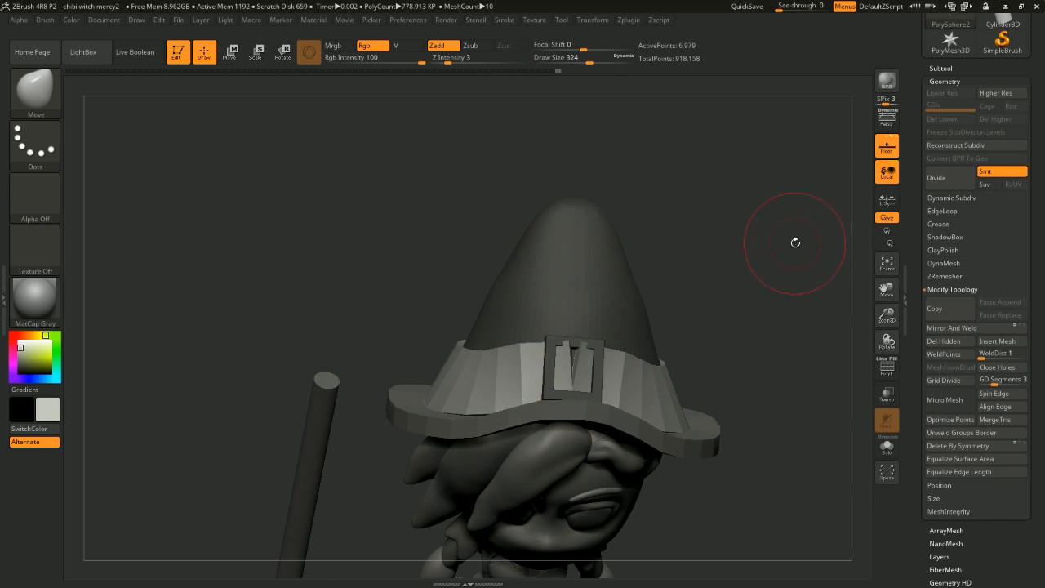
# Step: Set the Move brush's Draw Size to 128 and turn on the polyframe display while inspecting the strap ends at the buckle
pyautogui.keyDown('alt'); pyautogui.moveTo(796, 242); pyautogui.dragTo(734, 306); pyautogui.keyUp('alt')
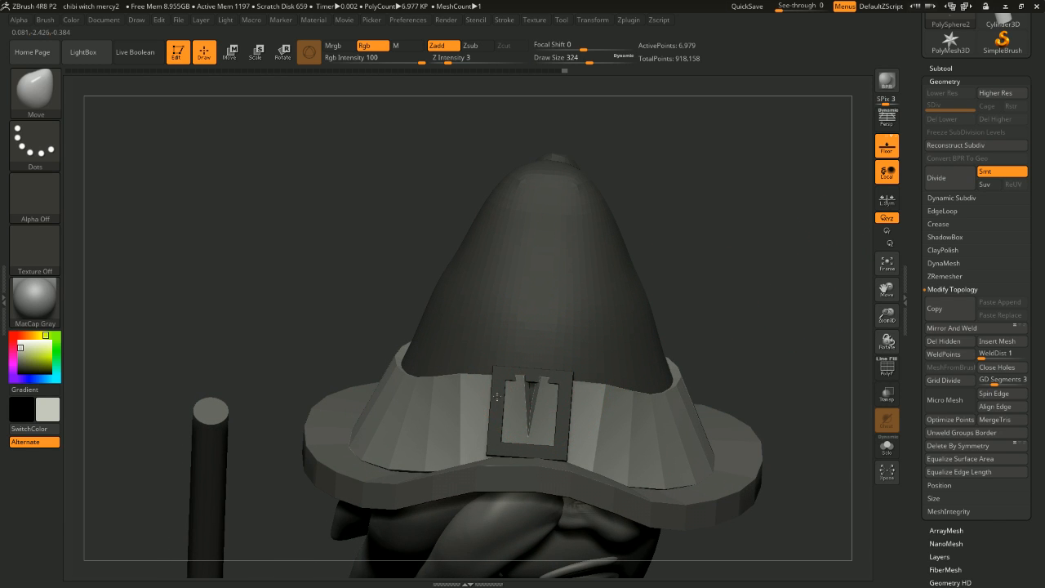
pyautogui.moveTo(792, 325); pyautogui.dragTo(731, 318)
pyautogui.moveTo(794, 285); pyautogui.dragTo(663, 311)
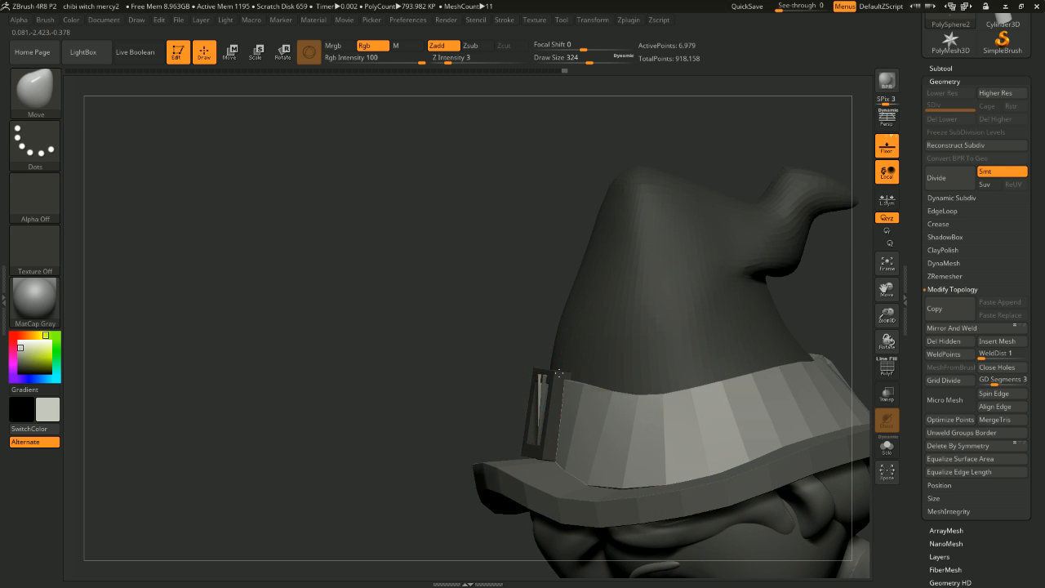
pyautogui.moveTo(441, 351); pyautogui.dragTo(665, 305)
pyautogui.keyDown('alt'); pyautogui.moveTo(749, 268); pyautogui.dragTo(802, 301); pyautogui.keyUp('alt')
pyautogui.moveTo(686, 311); pyautogui.dragTo(797, 318)
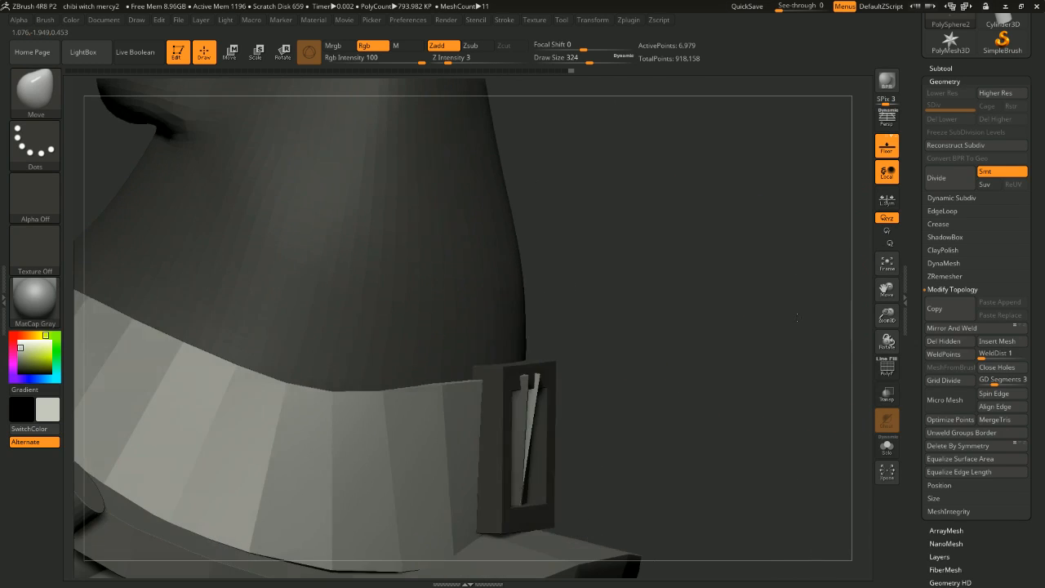
pyautogui.press('space')
pyautogui.moveTo(700, 311); pyautogui.dragTo(642, 317)
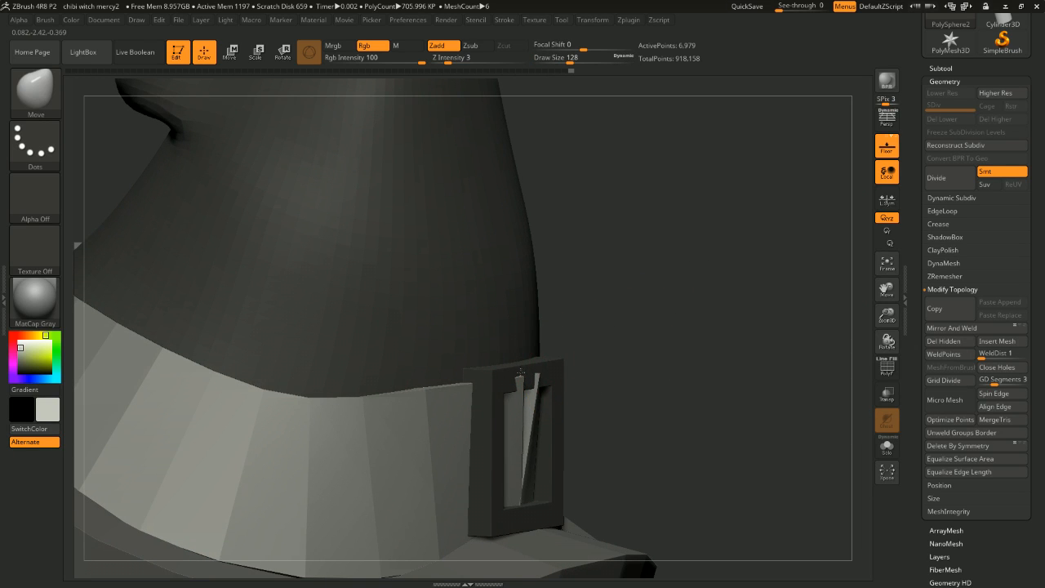
pyautogui.moveTo(634, 355); pyautogui.dragTo(732, 252)
pyautogui.click(884, 395)
pyautogui.click(892, 395)
pyautogui.click(887, 367)
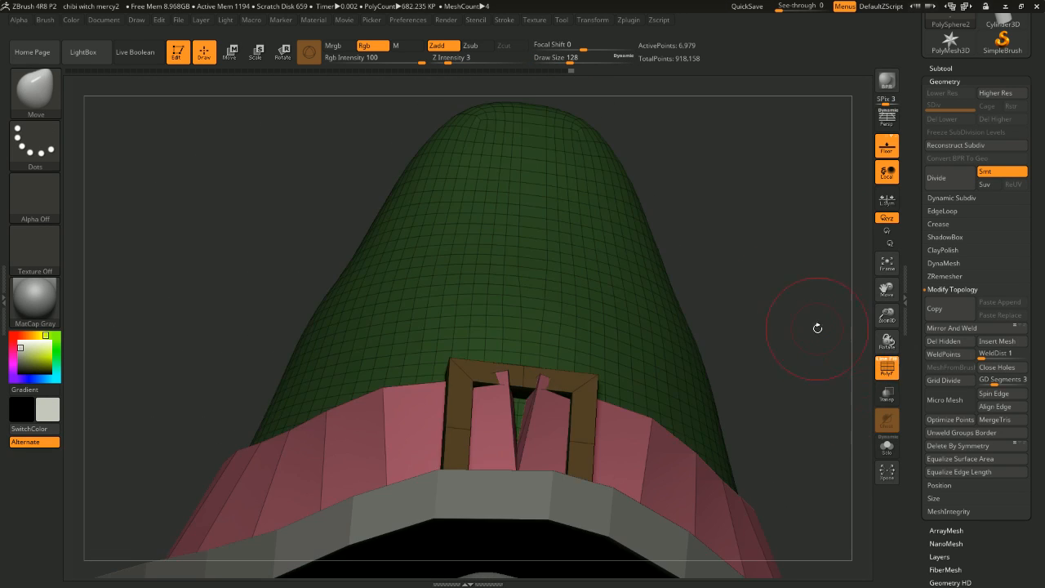
# Step: Set the Draw Size to 149 and move the strap's two front ends together to close the gap behind the buckle
pyautogui.moveTo(817, 328); pyautogui.dragTo(639, 285)
pyautogui.moveTo(603, 350)
pyautogui.mouseDown()
pyautogui.moveTo(661, 319)
pyautogui.moveTo(653, 360)
pyautogui.mouseUp()
pyautogui.press('space')
pyautogui.moveTo(680, 323); pyautogui.dragTo(686, 323)
pyautogui.moveTo(724, 317)
pyautogui.mouseDown()
pyautogui.moveTo(737, 310)
pyautogui.moveTo(764, 339)
pyautogui.mouseUp()
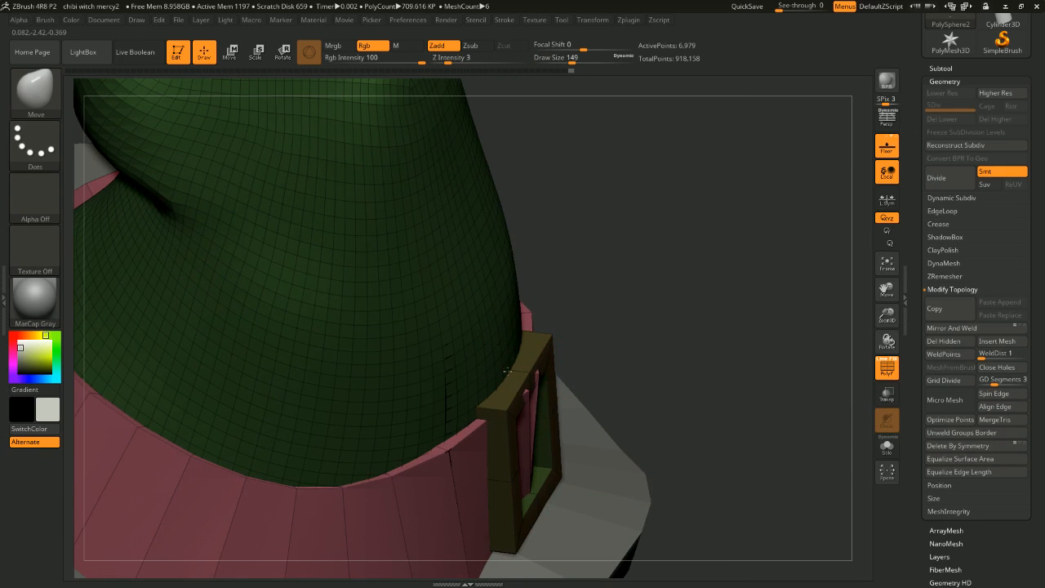
pyautogui.moveTo(698, 343); pyautogui.dragTo(730, 254)
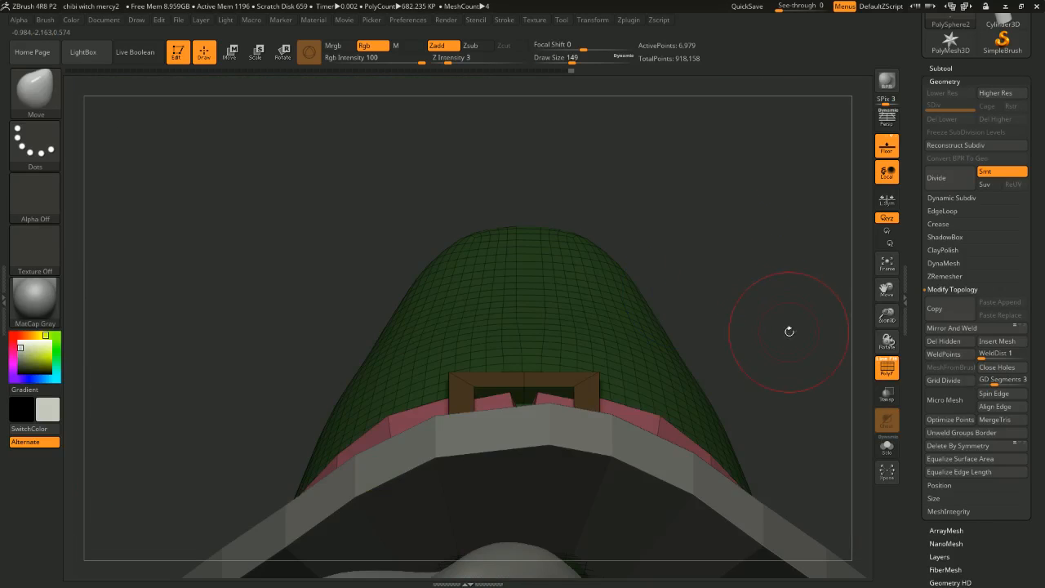
pyautogui.keyDown('alt'); pyautogui.moveTo(789, 331); pyautogui.dragTo(767, 343); pyautogui.keyUp('alt')
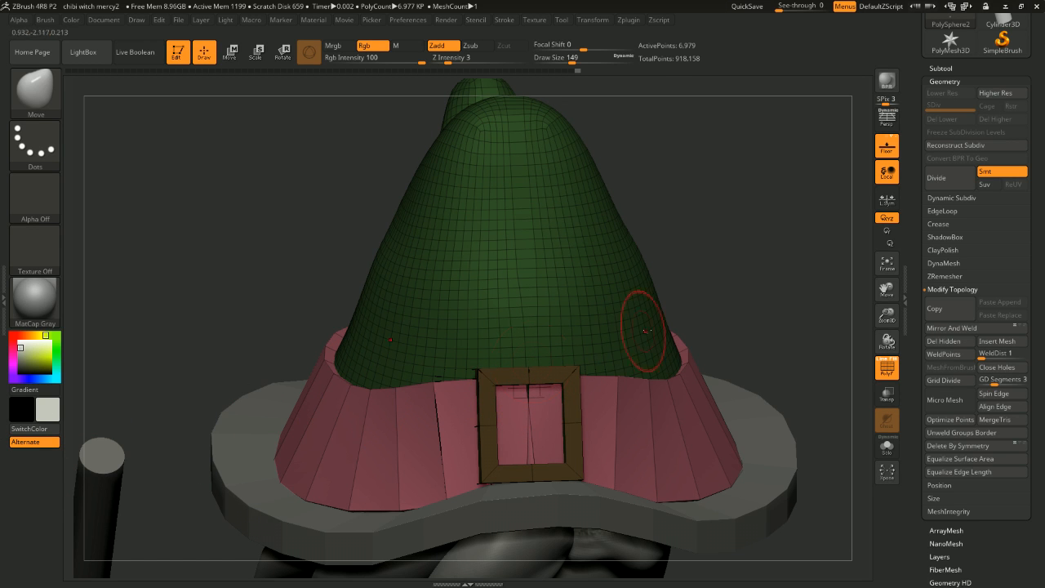
pyautogui.moveTo(741, 289); pyautogui.dragTo(543, 394)
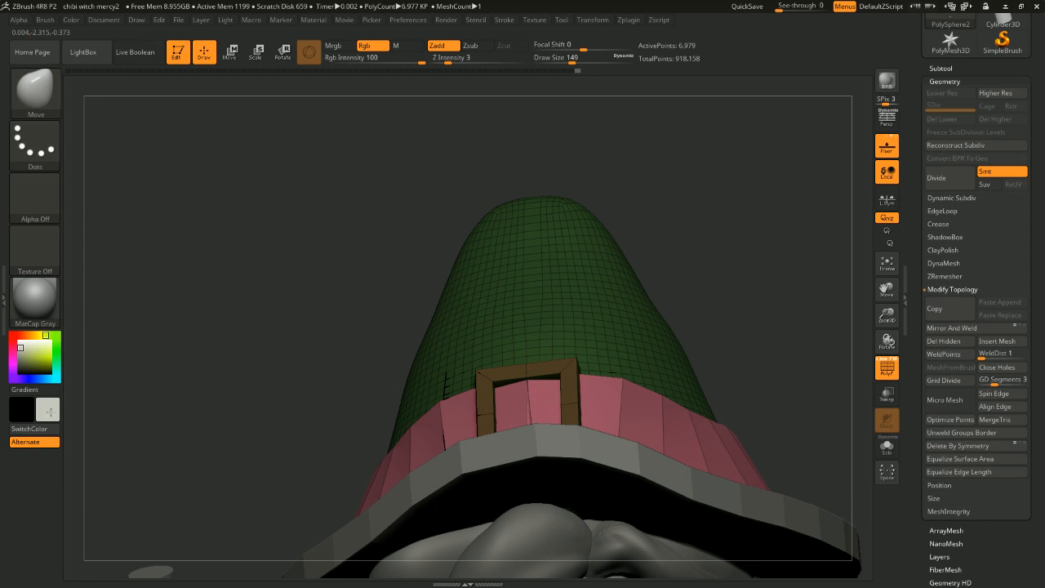
pyautogui.moveTo(618, 269); pyautogui.dragTo(738, 218)
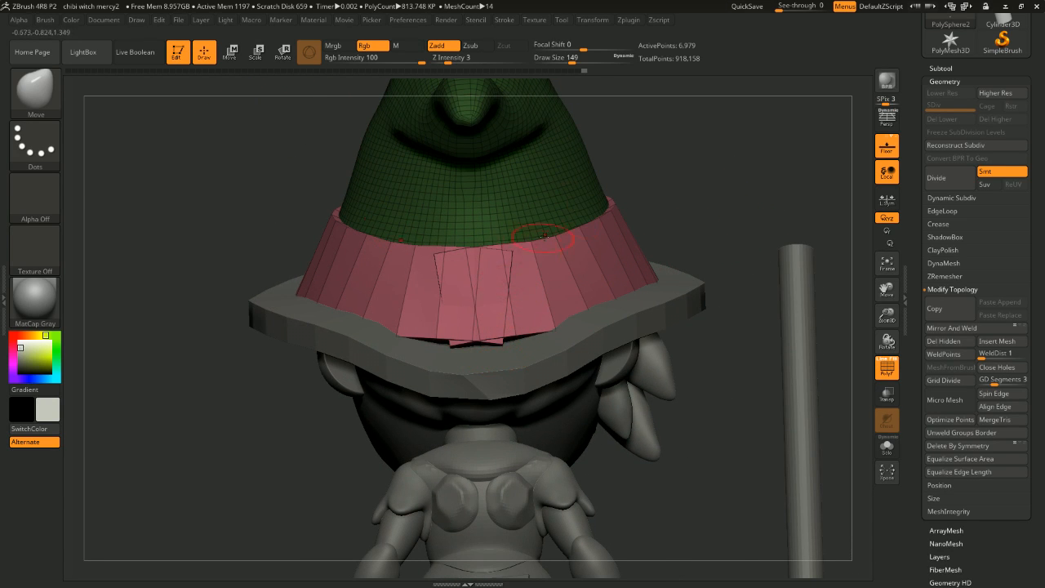
# Step: Enlarge the Draw Size to 234 and further to 484 for adjusting the strap around the side and back of the cone
pyautogui.moveTo(677, 184); pyautogui.dragTo(715, 215)
pyautogui.press('space')
pyautogui.moveTo(617, 144); pyautogui.dragTo(627, 144)
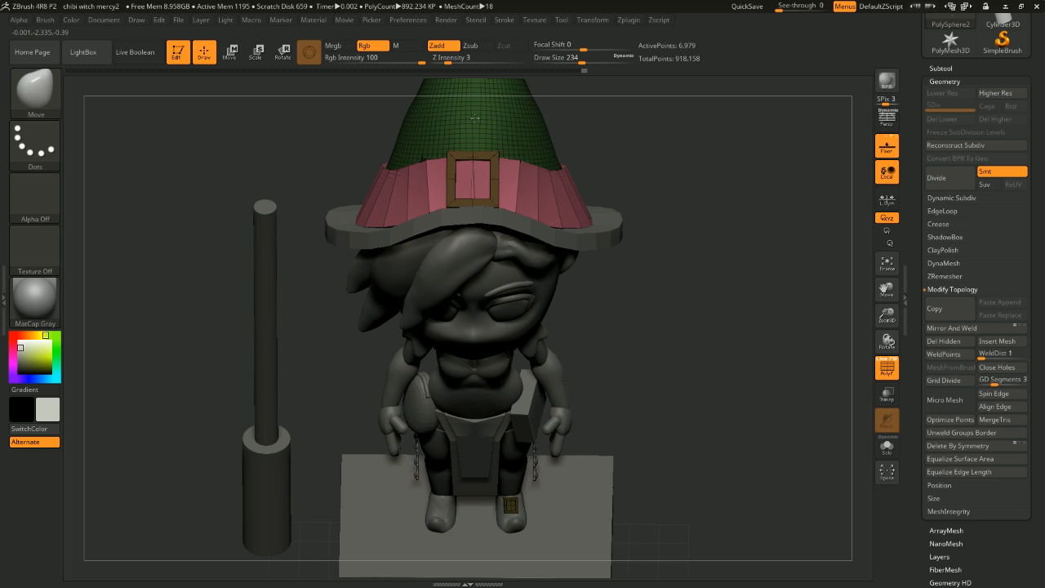
pyautogui.moveTo(594, 176)
pyautogui.mouseDown()
pyautogui.moveTo(675, 184)
pyautogui.moveTo(727, 167)
pyautogui.moveTo(713, 158)
pyautogui.moveTo(661, 215)
pyautogui.moveTo(678, 220)
pyautogui.moveTo(693, 180)
pyautogui.moveTo(742, 238)
pyautogui.moveTo(731, 296)
pyautogui.moveTo(712, 288)
pyautogui.moveTo(731, 289)
pyautogui.mouseUp()
pyautogui.press('space')
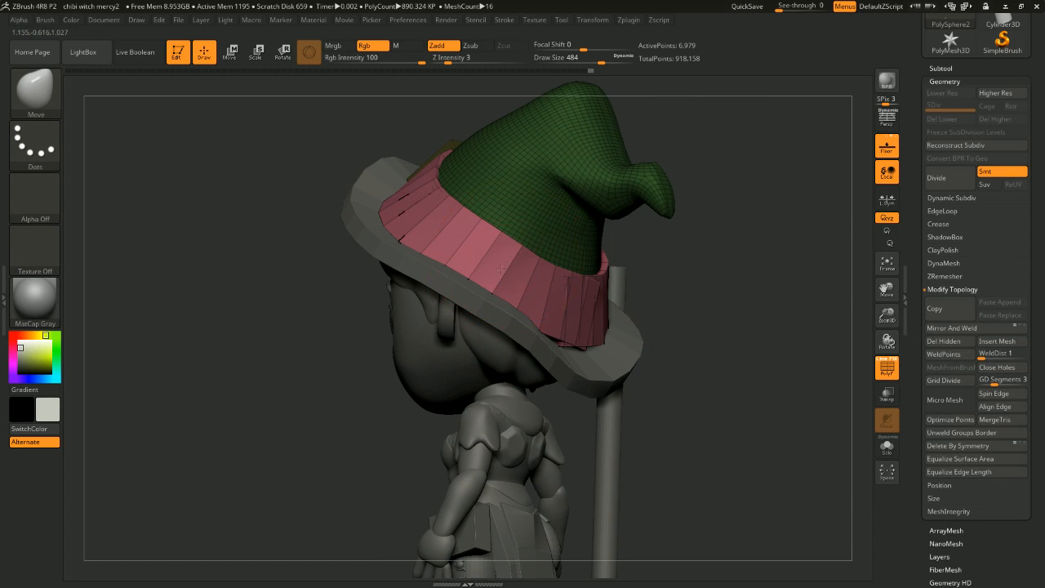
pyautogui.press('shift')
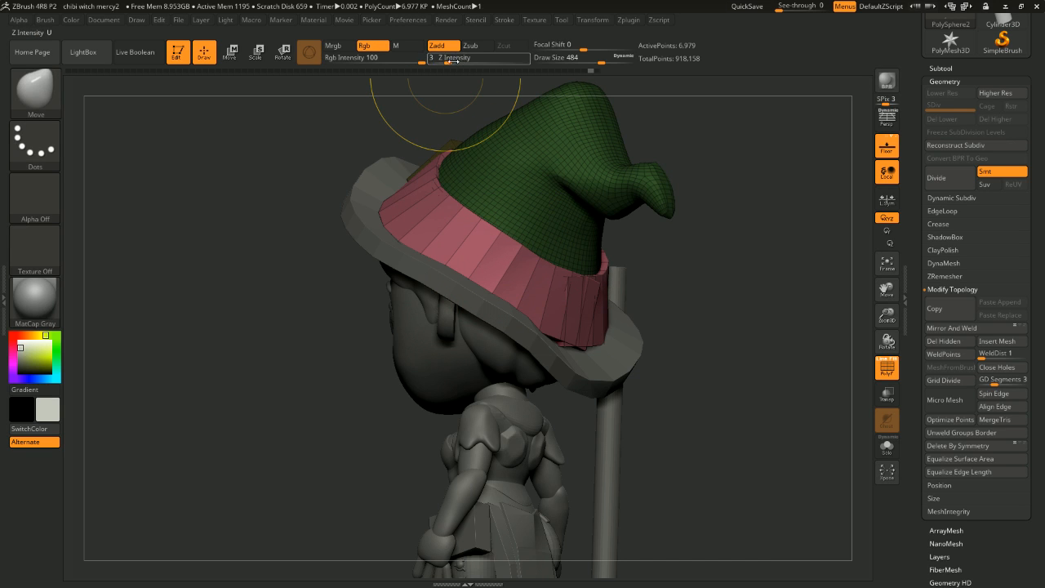
# Step: Set the Z Intensity to 13 and the Draw Size to 704, and adjust the strap's fit around the hat
pyautogui.moveTo(447, 62); pyautogui.dragTo(469, 63)
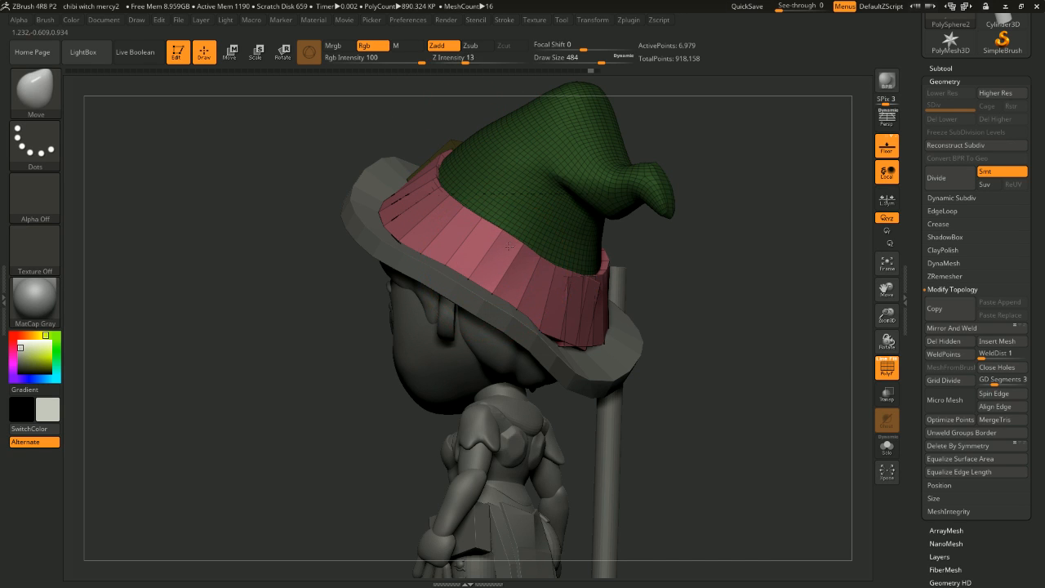
pyautogui.press('shift')
pyautogui.press('space')
pyautogui.moveTo(500, 263); pyautogui.dragTo(517, 263)
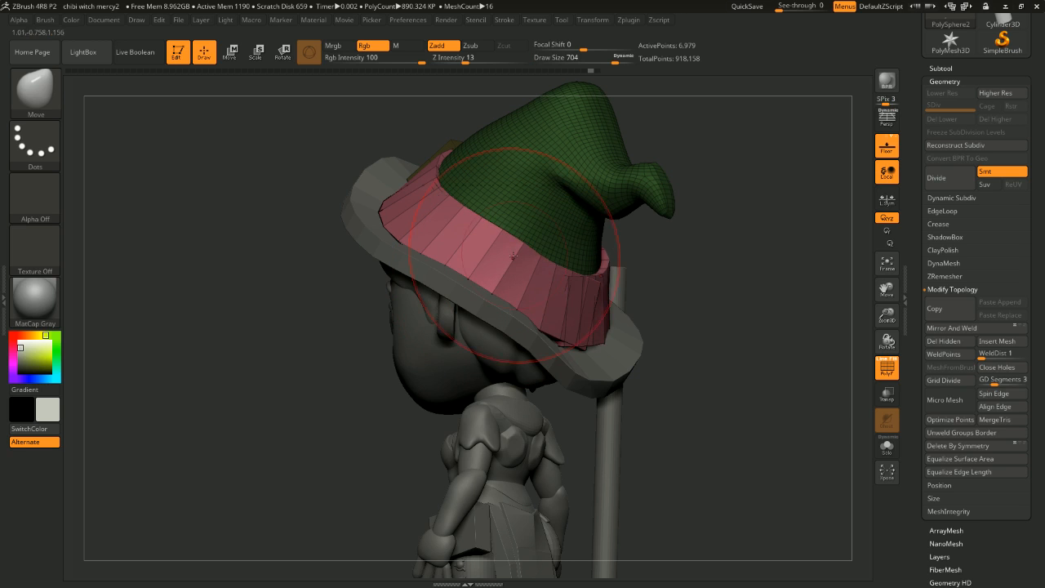
pyautogui.moveTo(654, 282); pyautogui.dragTo(709, 285)
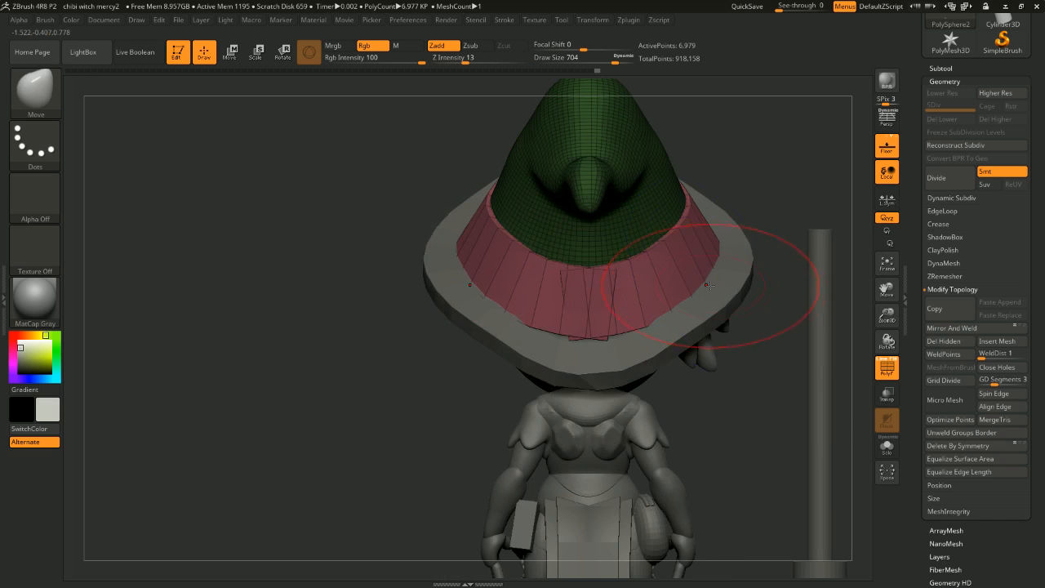
pyautogui.moveTo(606, 240); pyautogui.dragTo(620, 235)
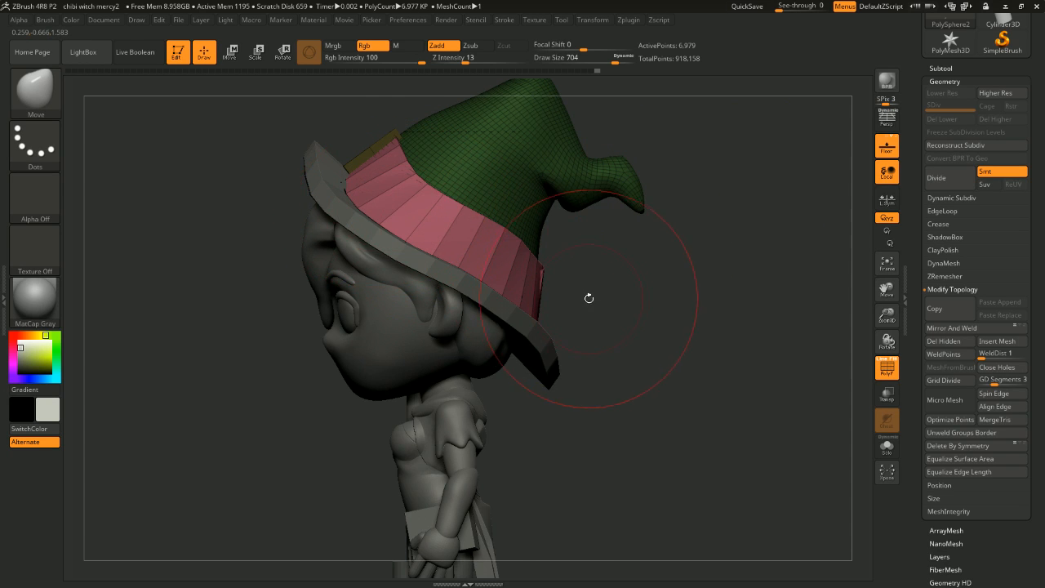
# Step: Try a Draw Size of 921 on the strap, turn off dynamic brush sizing, and set the Draw Size to 293
pyautogui.moveTo(589, 298); pyautogui.dragTo(608, 282)
pyautogui.press('space')
pyautogui.moveTo(511, 259); pyautogui.dragTo(517, 259)
pyautogui.moveTo(643, 259); pyautogui.dragTo(633, 254)
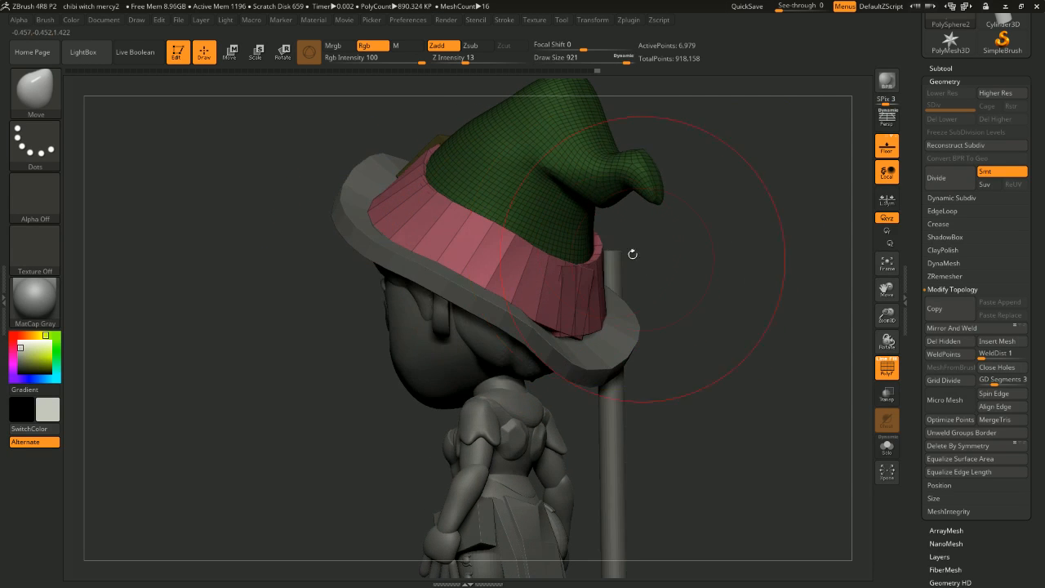
pyautogui.press('space')
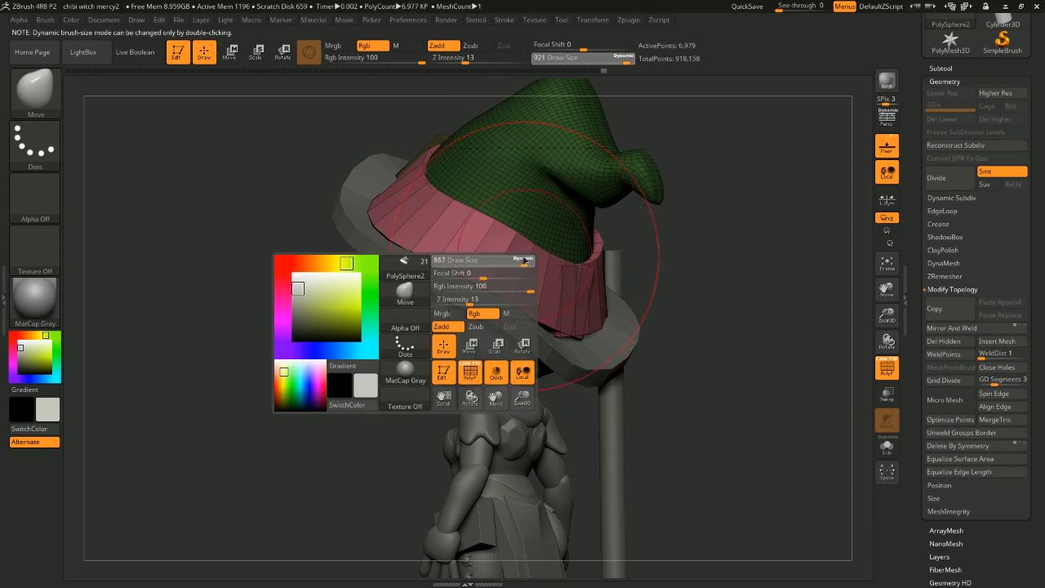
pyautogui.moveTo(537, 262); pyautogui.dragTo(522, 262)
pyautogui.moveTo(616, 271); pyautogui.dragTo(394, 225)
pyautogui.press('space')
pyautogui.press('space')
pyautogui.press('space')
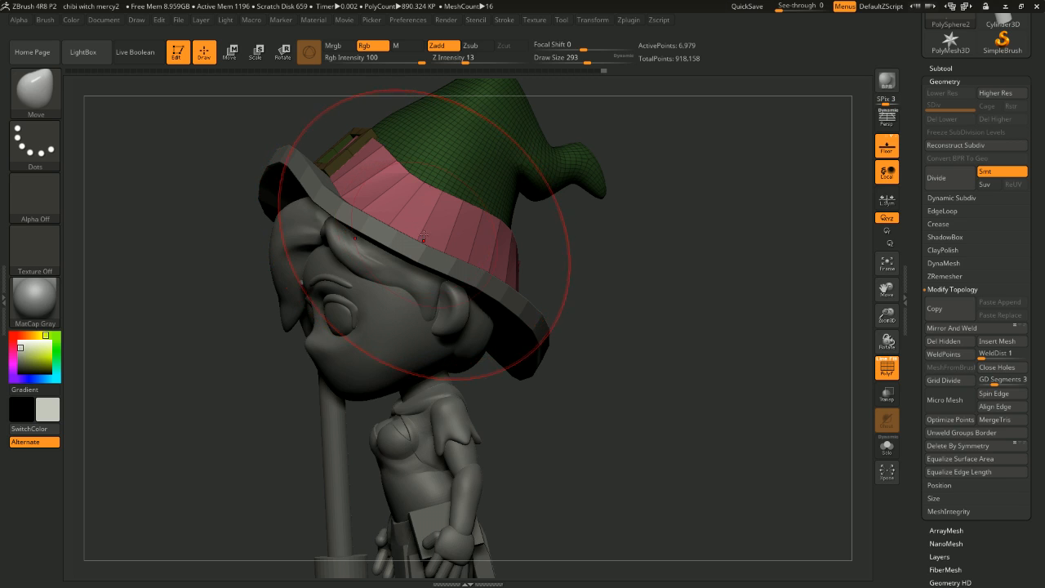
# Step: Set the Draw Size to 158 and refine the strap's edges and overlapping ends around the back of the hat
pyautogui.moveTo(654, 253)
pyautogui.mouseDown()
pyautogui.moveTo(584, 319)
pyautogui.moveTo(571, 345)
pyautogui.moveTo(554, 311)
pyautogui.mouseUp()
pyautogui.press('space')
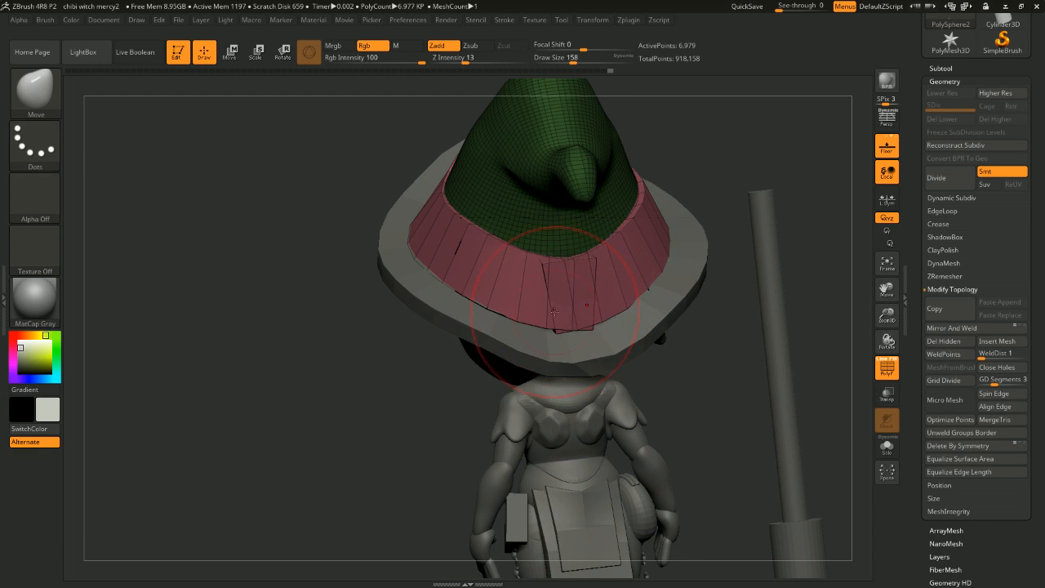
pyautogui.moveTo(403, 432); pyautogui.dragTo(658, 247)
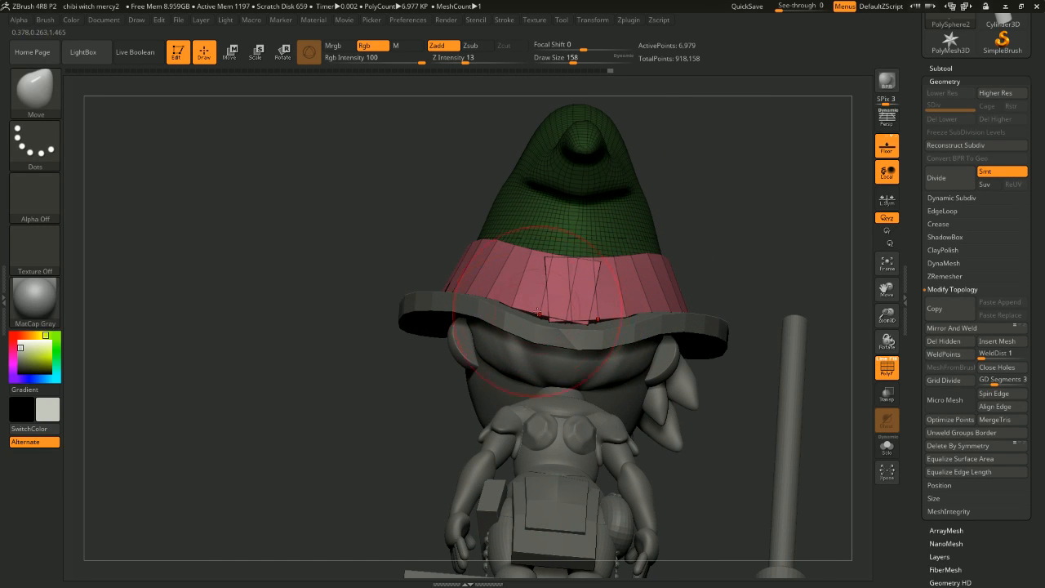
pyautogui.moveTo(715, 231)
pyautogui.mouseDown()
pyautogui.moveTo(730, 264)
pyautogui.moveTo(702, 312)
pyautogui.moveTo(721, 291)
pyautogui.moveTo(646, 250)
pyautogui.moveTo(708, 296)
pyautogui.moveTo(695, 320)
pyautogui.moveTo(531, 296)
pyautogui.mouseUp()
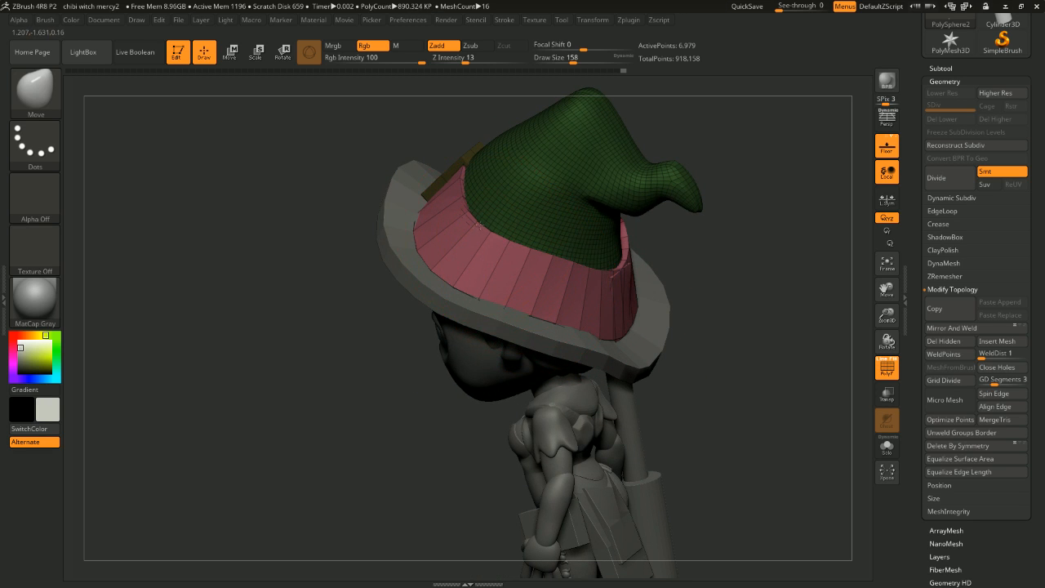
pyautogui.moveTo(677, 281); pyautogui.dragTo(631, 131)
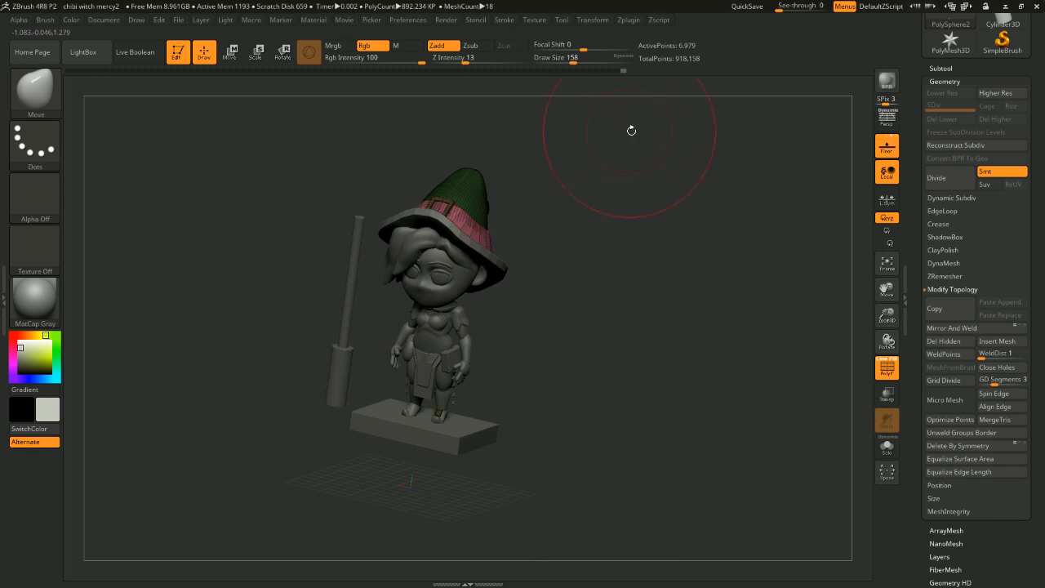
# Step: Turn off the polyframe display and check the hat strap on the whole figure
pyautogui.click(887, 394)
pyautogui.click(884, 395)
pyautogui.click(887, 367)
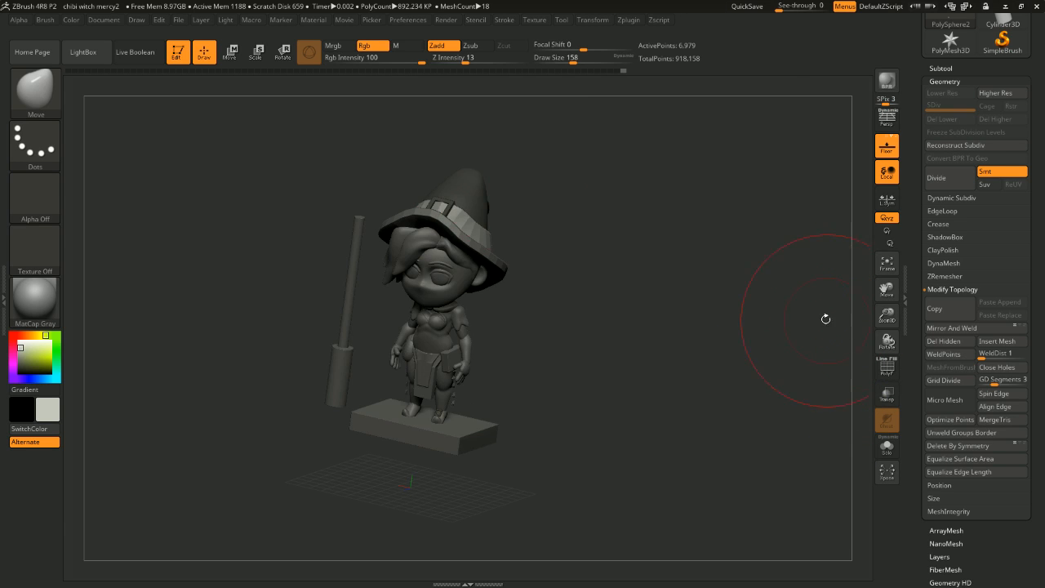
pyautogui.moveTo(826, 317); pyautogui.dragTo(738, 267)
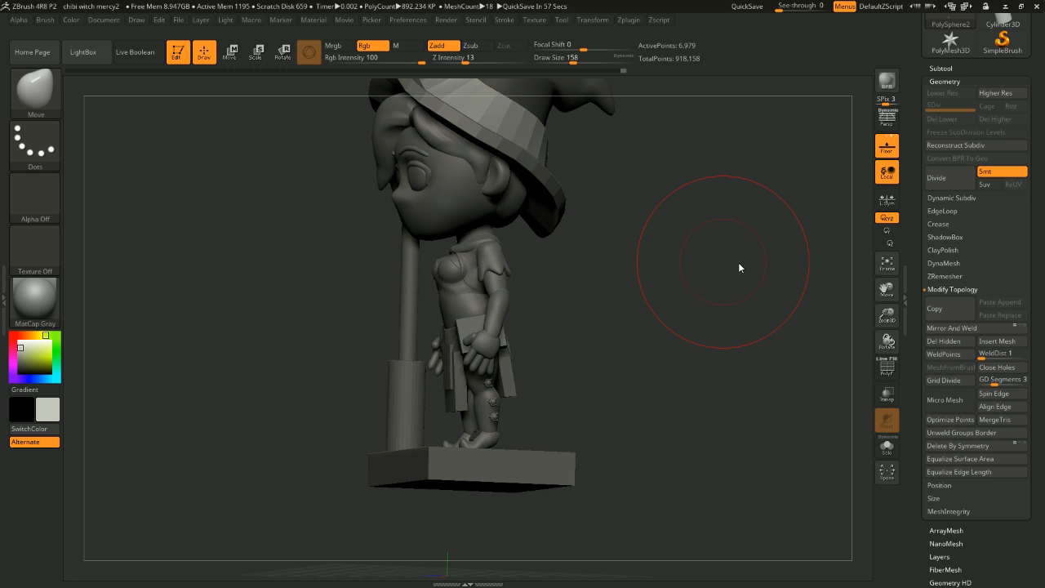
# Step: Make the shoes the active subtool and switch to the IMM Primitives brush
pyautogui.moveTo(540, 436); pyautogui.dragTo(531, 355)
pyautogui.keyDown('alt'); pyautogui.click(446, 450); pyautogui.keyUp('alt')
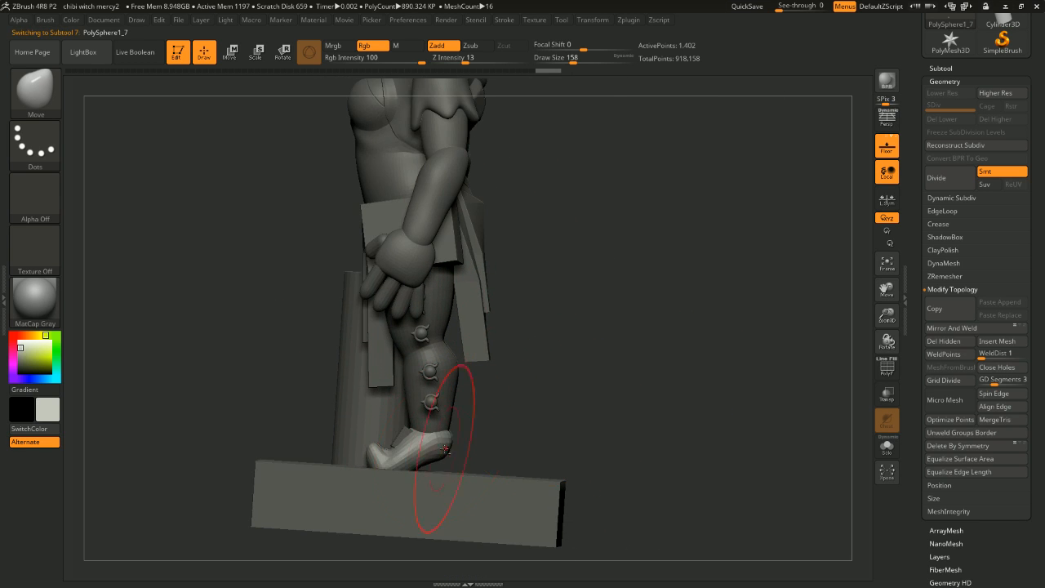
pyautogui.keyDown('shift'); pyautogui.moveTo(516, 434); pyautogui.dragTo(621, 423); pyautogui.keyUp('shift')
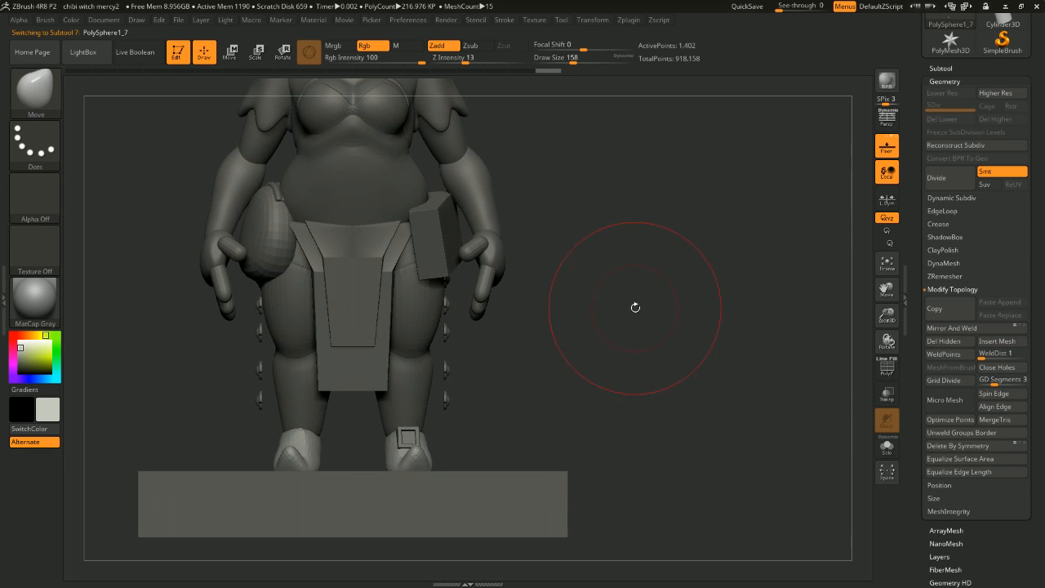
pyautogui.moveTo(636, 307); pyautogui.dragTo(580, 303)
pyautogui.press('b')
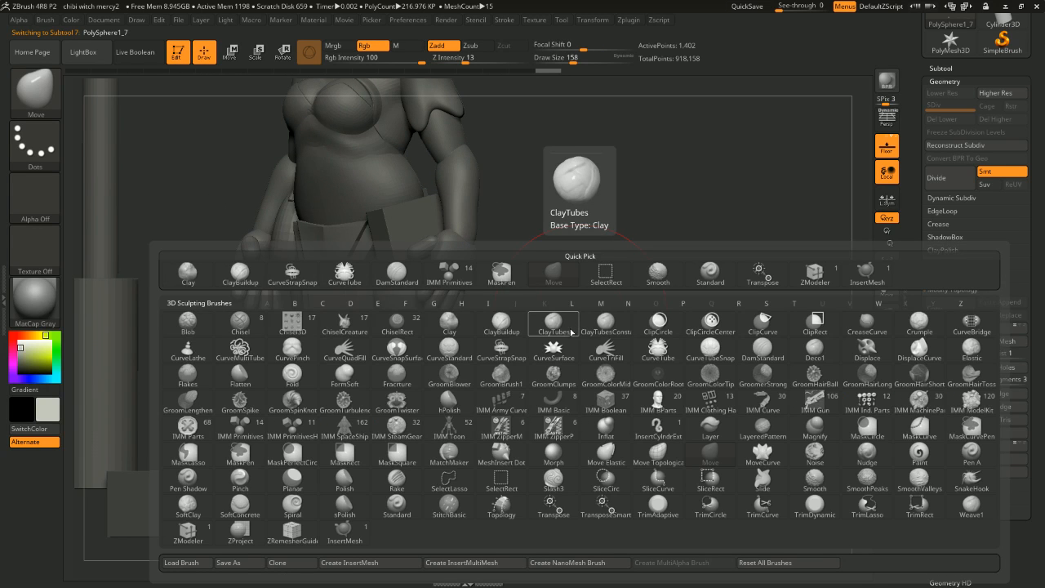
pyautogui.press('i')
pyautogui.press('p')
pyautogui.moveTo(603, 341)
pyautogui.keyDown('shift'); pyautogui.mouseDown()
pyautogui.moveTo(561, 336)
pyautogui.moveTo(611, 417)
pyautogui.moveTo(615, 275)
pyautogui.moveTo(517, 272)
pyautogui.moveTo(480, 232)
pyautogui.mouseUp(); pyautogui.keyUp('shift')
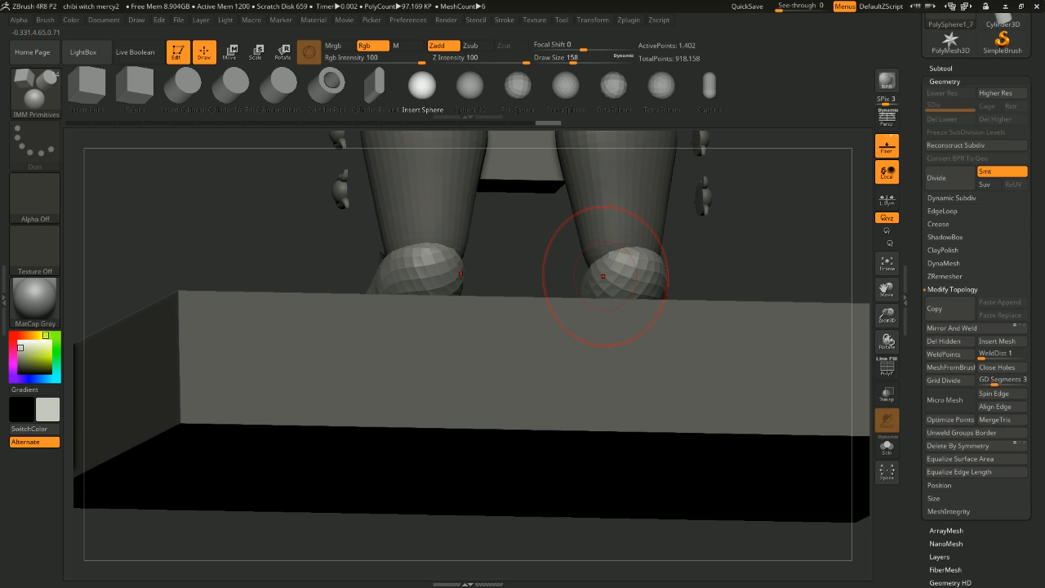
# Step: Try inserting a cube primitive on the shoes with the polyframe display on, and undo the insertion
pyautogui.moveTo(529, 274); pyautogui.dragTo(579, 277)
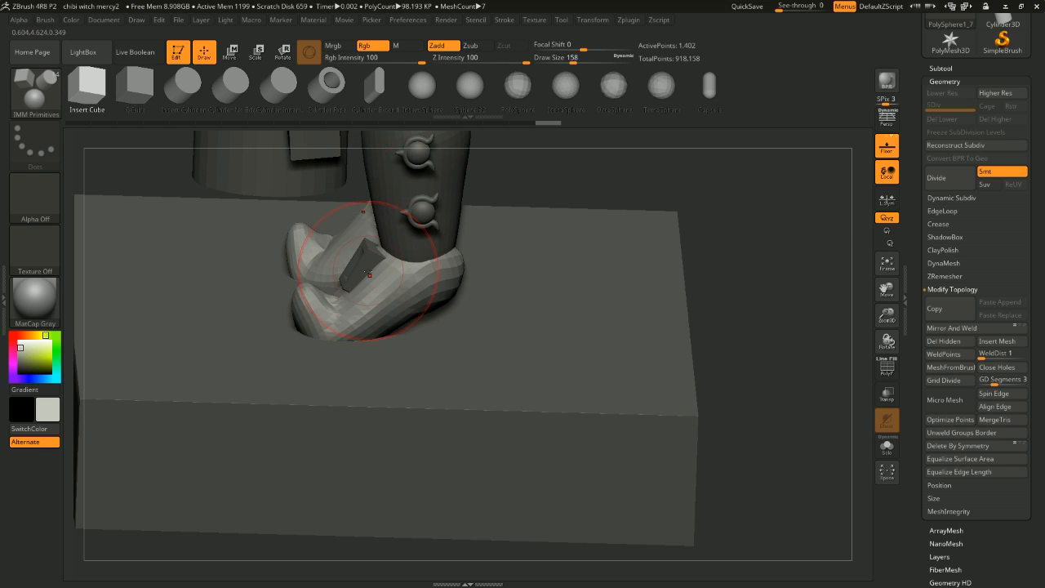
pyautogui.moveTo(359, 262); pyautogui.dragTo(335, 293)
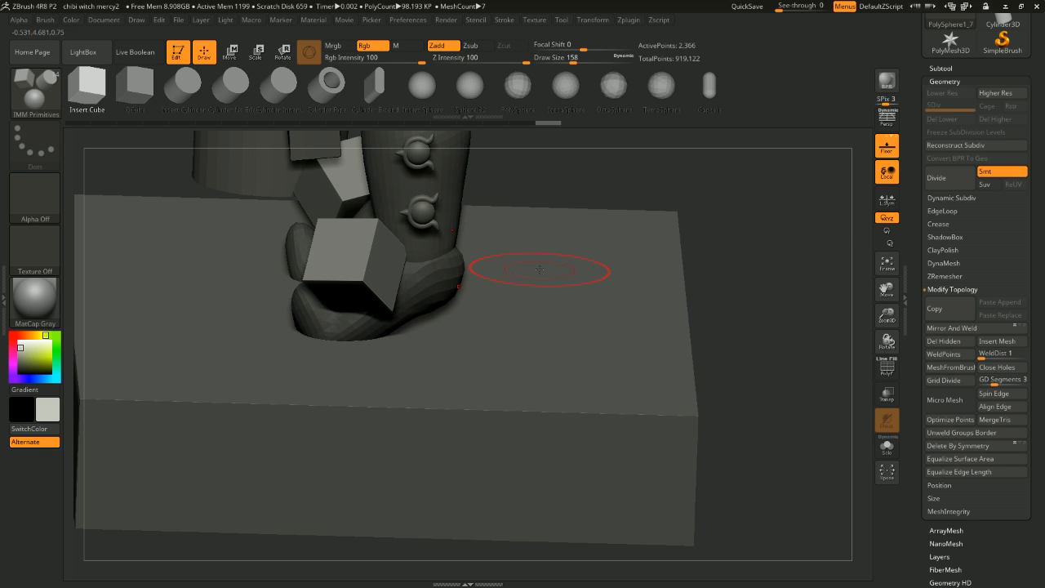
pyautogui.click(887, 368)
pyautogui.moveTo(771, 332); pyautogui.dragTo(775, 307)
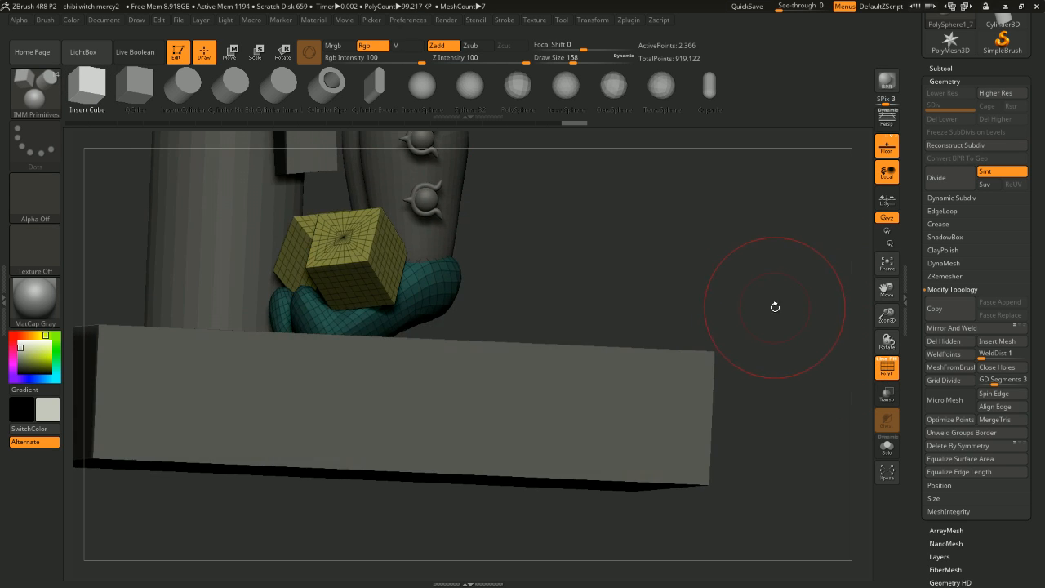
pyautogui.hotkey('ctrl', 'z')
# Step: Choose the QCube primitive, undo a trial block on the shoe, and insert a small block beneath each heel
pyautogui.click(140, 91)
pyautogui.moveTo(841, 260); pyautogui.dragTo(777, 261)
pyautogui.moveTo(419, 283); pyautogui.dragTo(403, 318)
pyautogui.moveTo(295, 241); pyautogui.dragTo(307, 251)
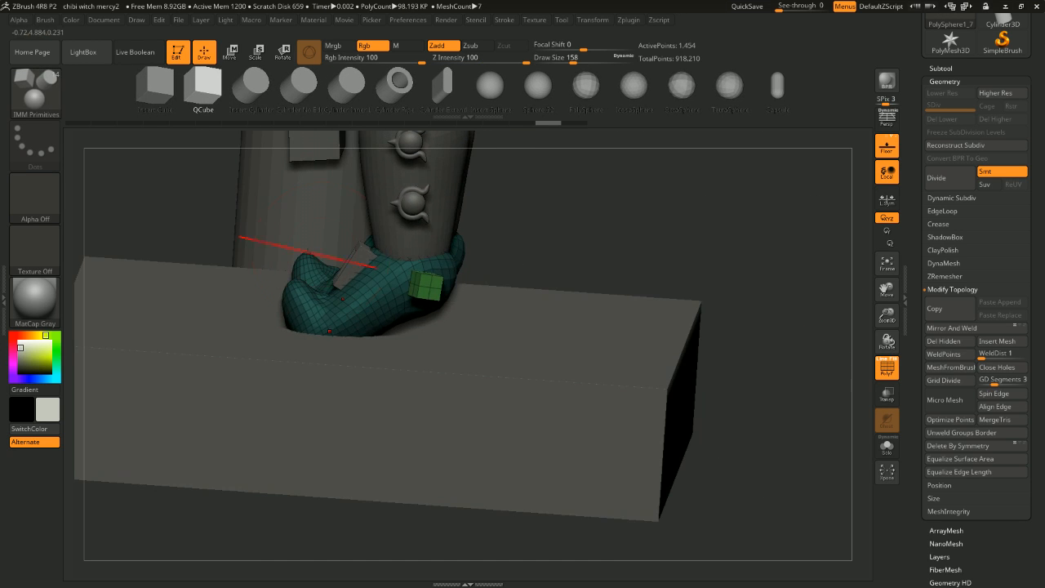
pyautogui.hotkey('ctrl', 'z')
pyautogui.moveTo(789, 249); pyautogui.dragTo(687, 238)
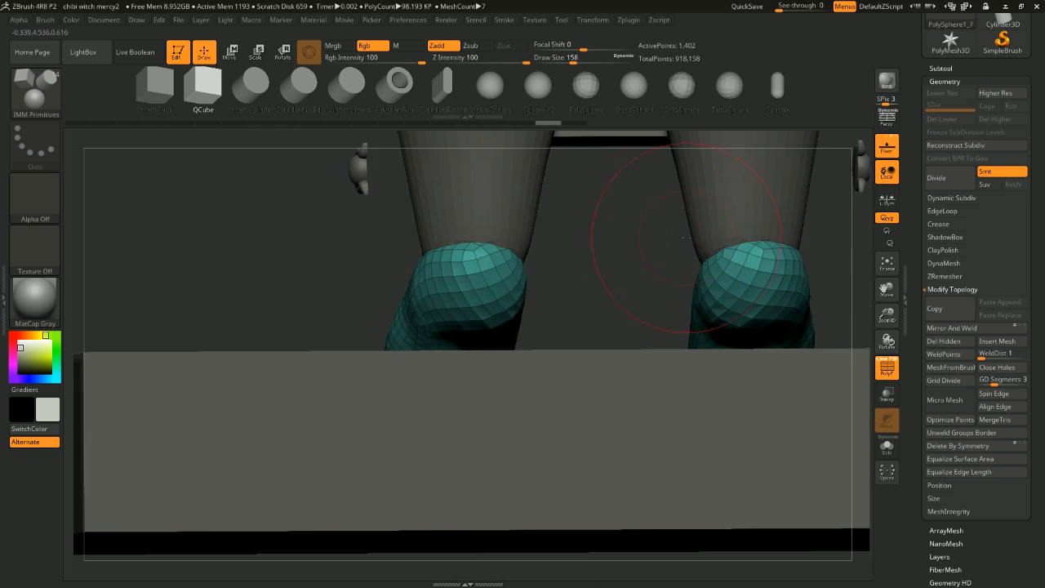
pyautogui.moveTo(362, 237); pyautogui.dragTo(364, 290)
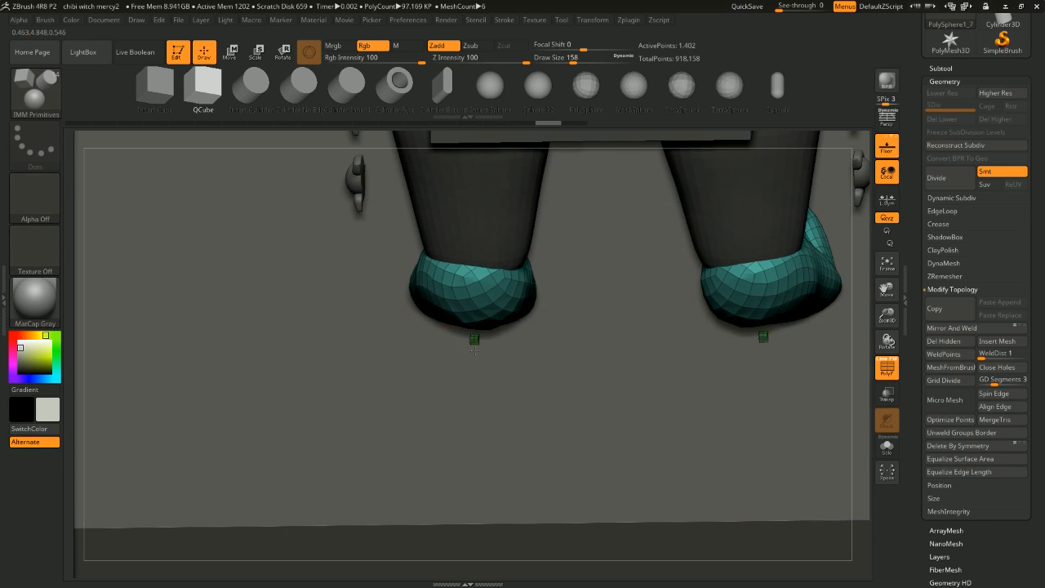
pyautogui.moveTo(475, 350)
pyautogui.mouseDown()
pyautogui.moveTo(451, 354)
pyautogui.moveTo(476, 343)
pyautogui.moveTo(481, 372)
pyautogui.moveTo(481, 357)
pyautogui.moveTo(487, 365)
pyautogui.moveTo(459, 387)
pyautogui.moveTo(452, 377)
pyautogui.mouseUp()
pyautogui.hotkey('ctrl', 'z')
pyautogui.hotkey('ctrl', 'z')
pyautogui.hotkey('ctrl', 'z')
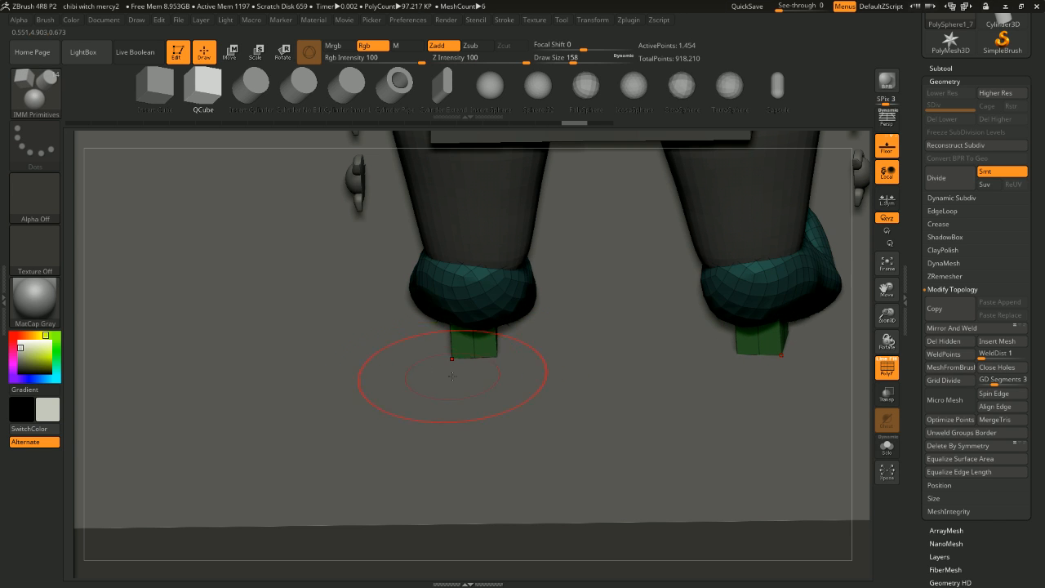
# Step: Move the mirrored blocks into place as heels beneath the backs of the shoes
pyautogui.moveTo(821, 359); pyautogui.dragTo(804, 265)
pyautogui.click(229, 53)
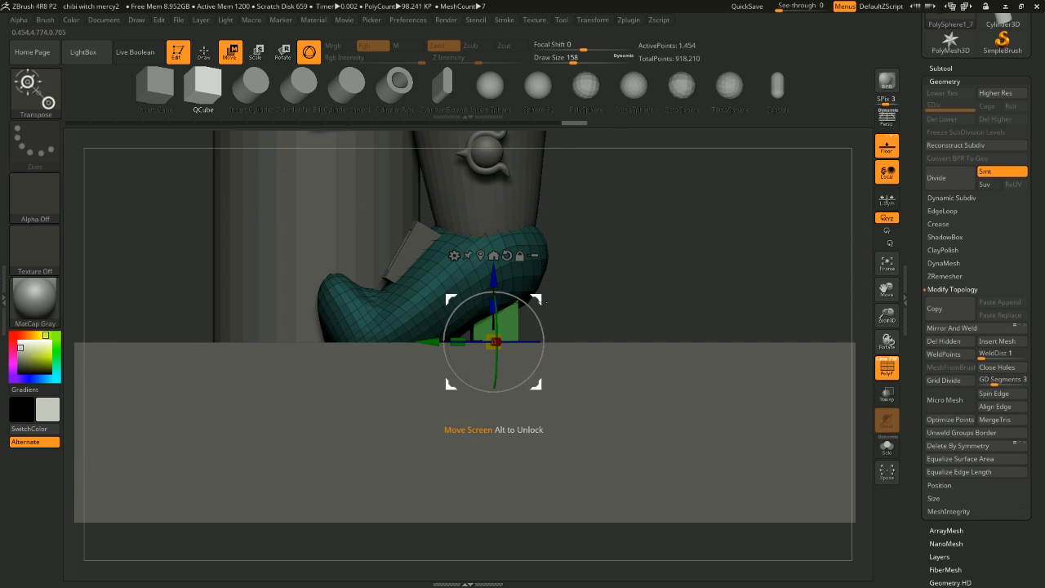
pyautogui.moveTo(545, 303); pyautogui.dragTo(559, 306)
pyautogui.moveTo(653, 285); pyautogui.dragTo(562, 308)
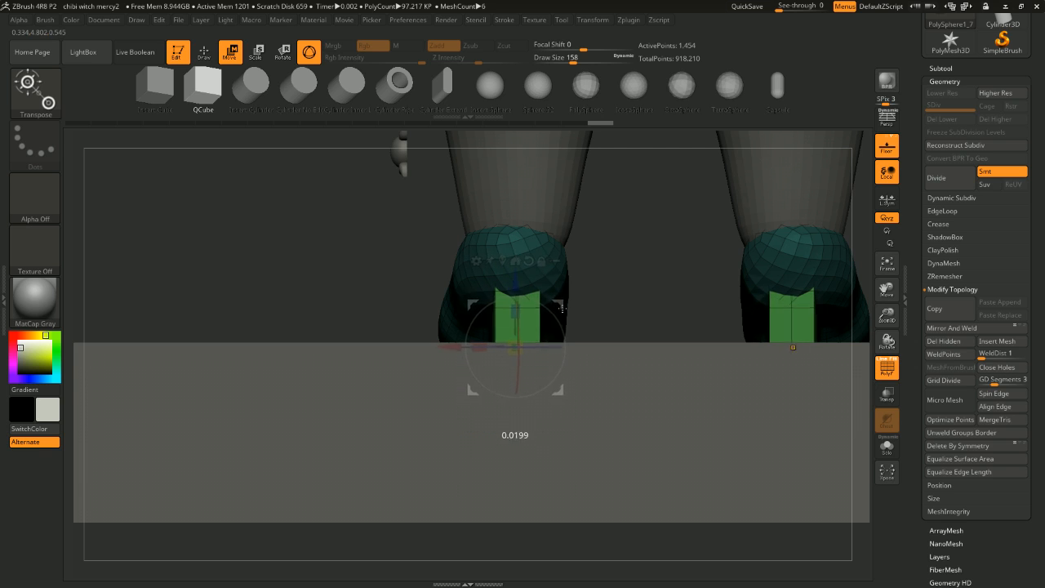
pyautogui.moveTo(540, 349); pyautogui.dragTo(547, 351)
pyautogui.moveTo(630, 286); pyautogui.dragTo(691, 254)
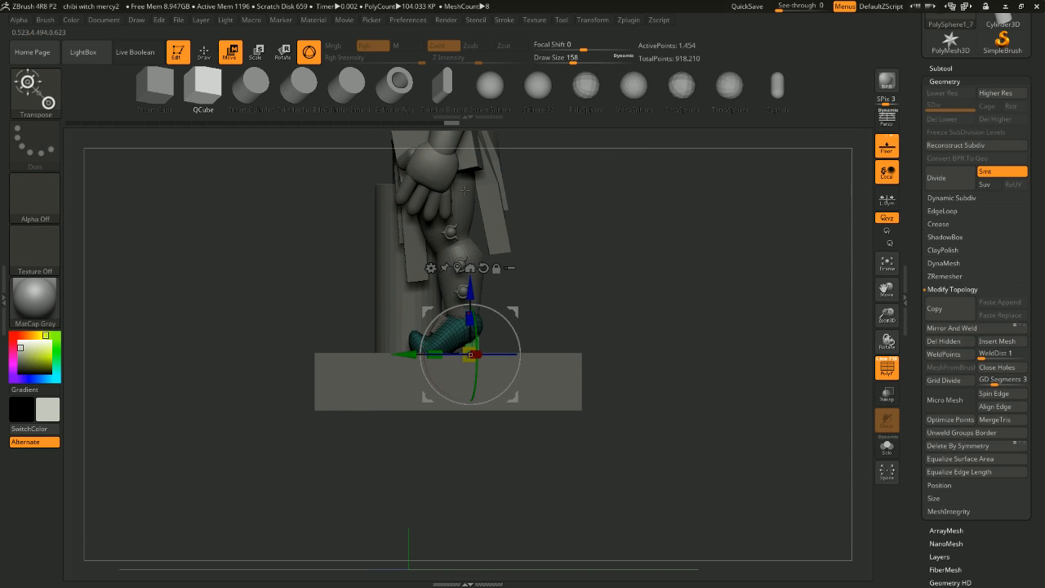
# Step: Return to Draw mode, turn off the polyframe display, and check the new heels from several sides
pyautogui.click(203, 52)
pyautogui.keyDown('shift'); pyautogui.moveTo(696, 294); pyautogui.dragTo(636, 290); pyautogui.keyUp('shift')
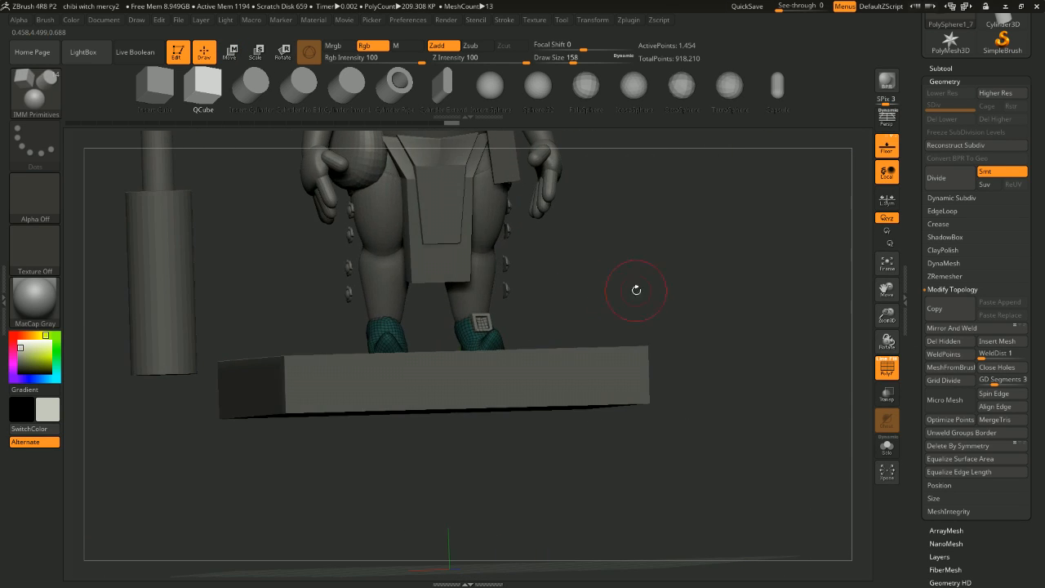
pyautogui.click(887, 448)
pyautogui.click(885, 449)
pyautogui.click(886, 368)
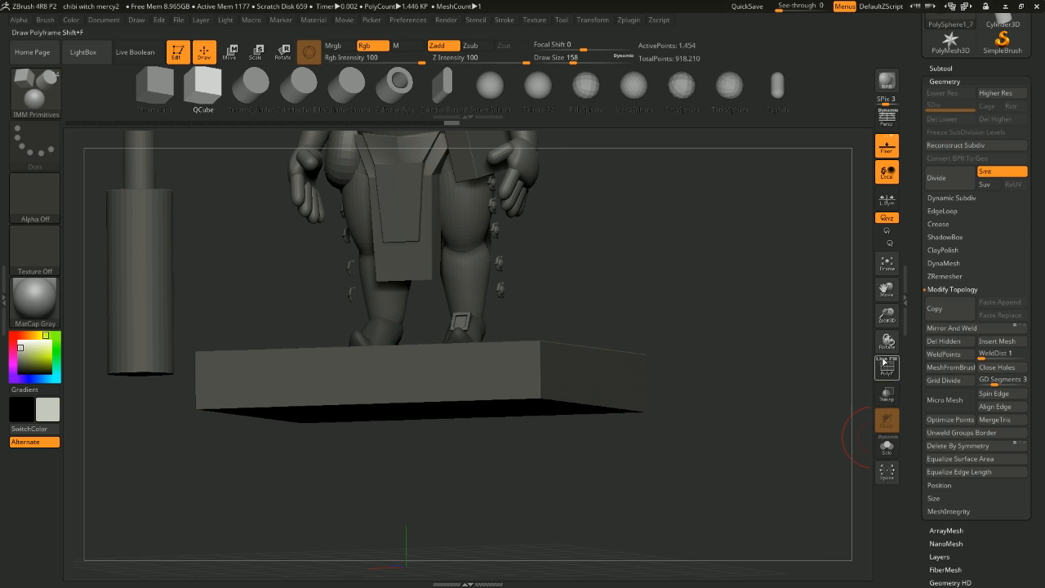
pyautogui.keyDown('shift'); pyautogui.moveTo(780, 341); pyautogui.dragTo(653, 342); pyautogui.keyUp('shift')
pyautogui.keyDown('alt'); pyautogui.moveTo(703, 343); pyautogui.dragTo(759, 408); pyautogui.keyUp('alt')
pyautogui.moveTo(796, 285); pyautogui.dragTo(725, 303)
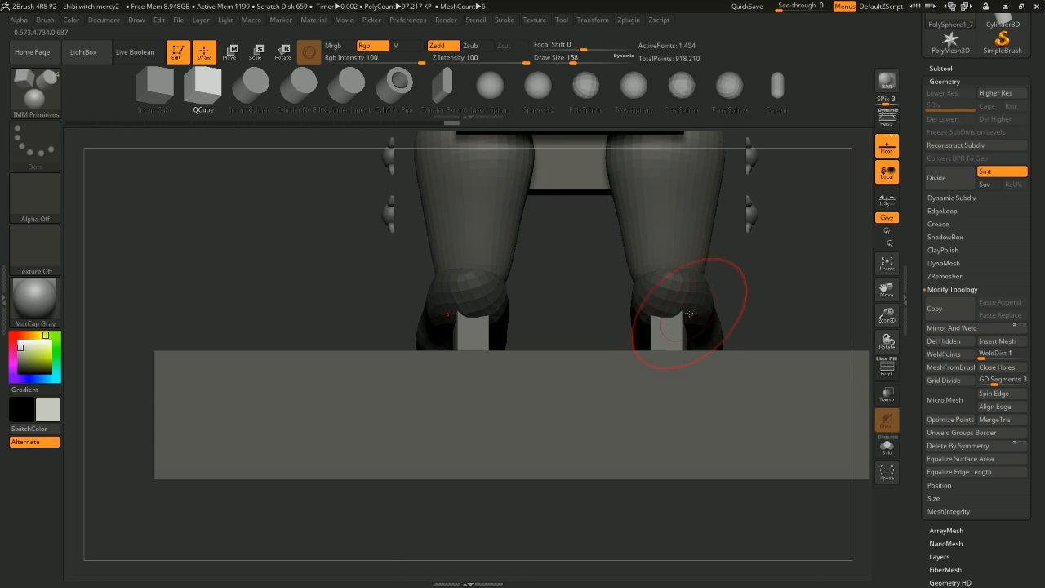
pyautogui.moveTo(725, 303); pyautogui.dragTo(727, 343)
pyautogui.keyDown('alt'); pyautogui.moveTo(727, 343); pyautogui.dragTo(767, 381); pyautogui.keyUp('alt')
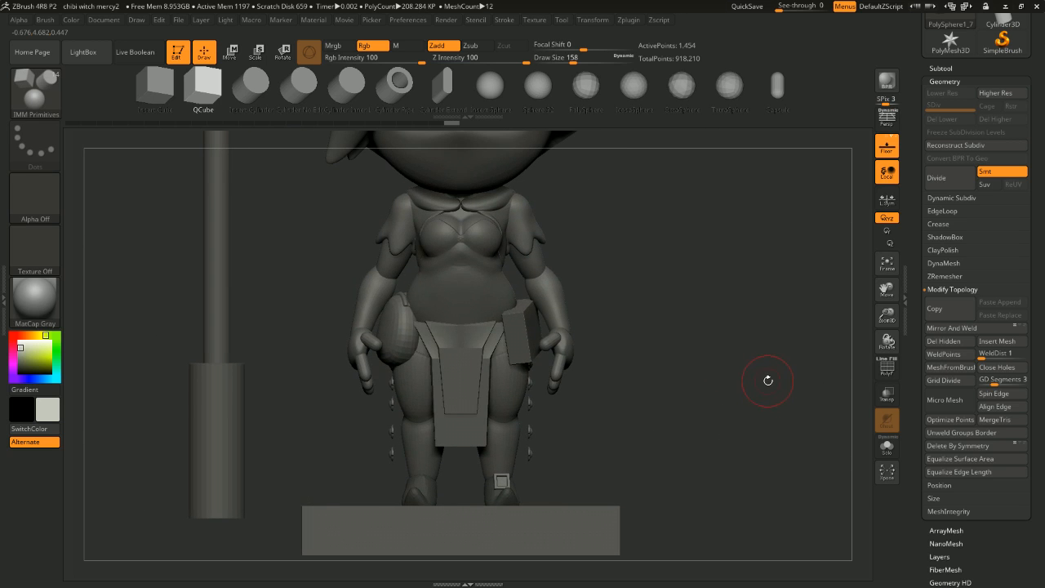
# Step: Make the hat cone the active subtool and insert a mirrored pair of spheres beside the buckle's upper corners
pyautogui.moveTo(561, 432); pyautogui.dragTo(718, 371)
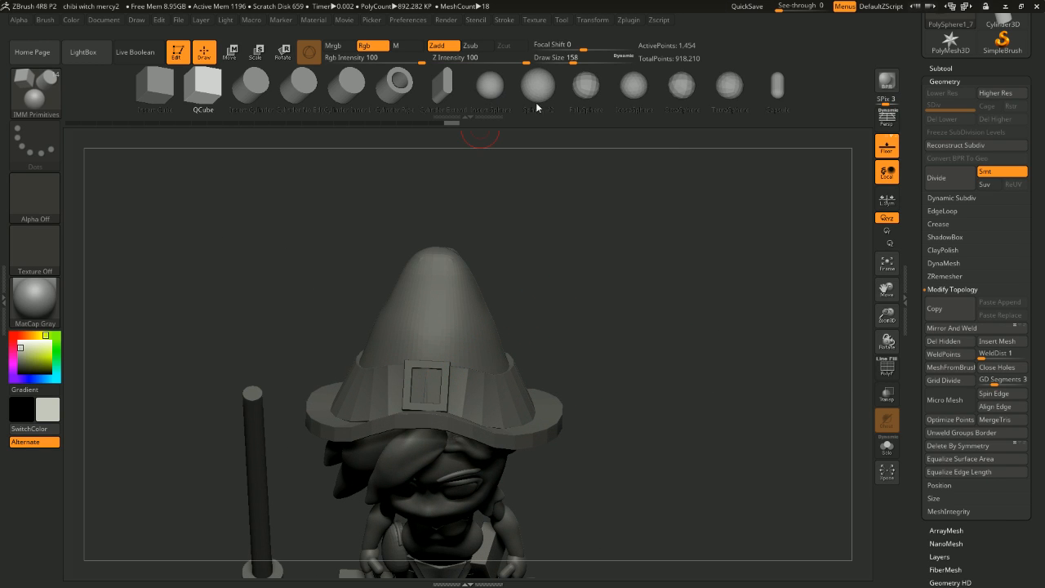
pyautogui.keyDown('alt'); pyautogui.click(460, 259); pyautogui.keyUp('alt')
pyautogui.keyDown('alt'); pyautogui.moveTo(584, 229); pyautogui.dragTo(584, 271); pyautogui.keyUp('alt')
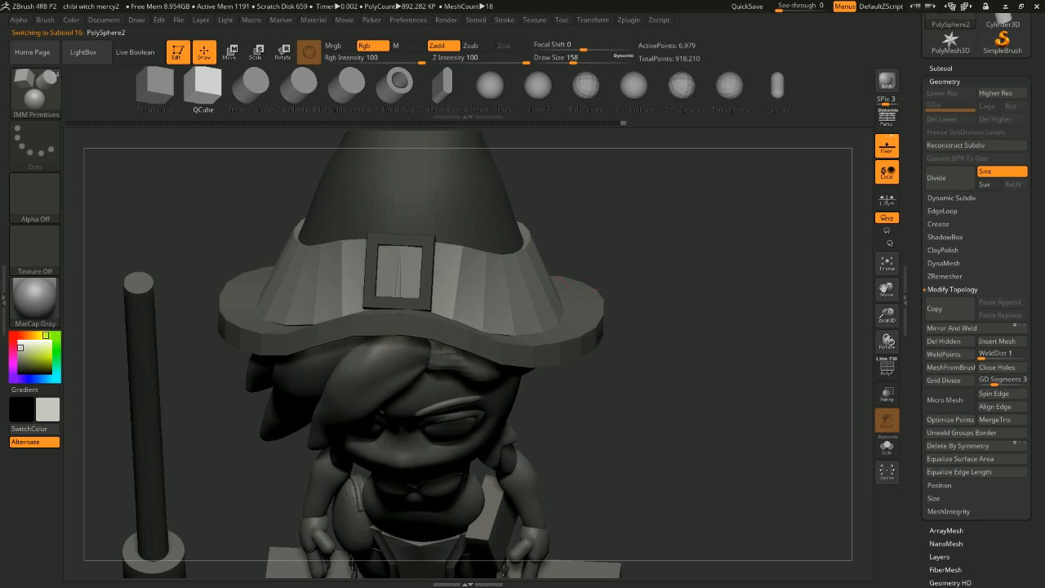
pyautogui.keyDown('alt'); pyautogui.moveTo(593, 198); pyautogui.dragTo(593, 245); pyautogui.keyUp('alt')
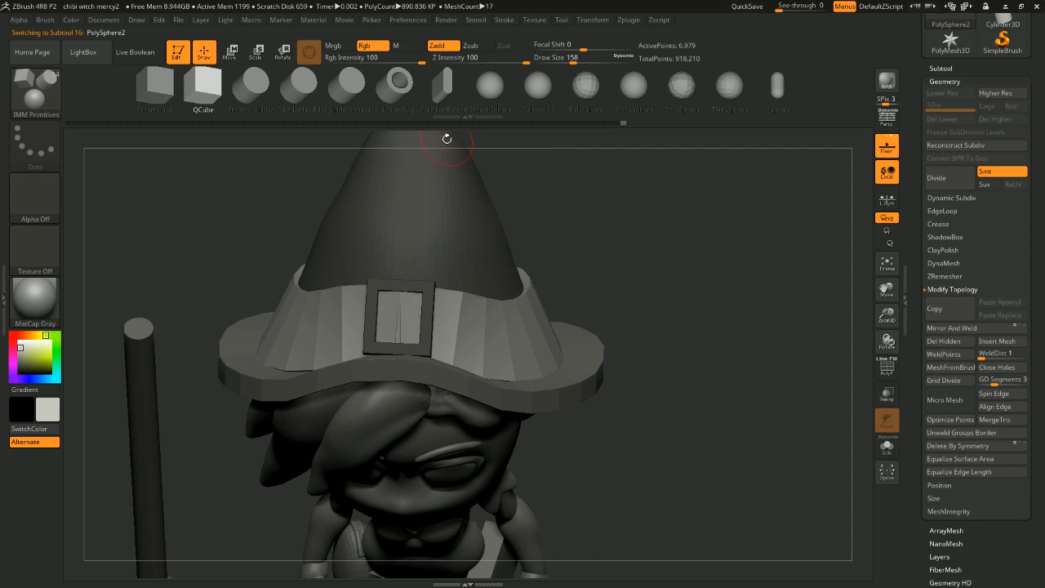
pyautogui.click(481, 95)
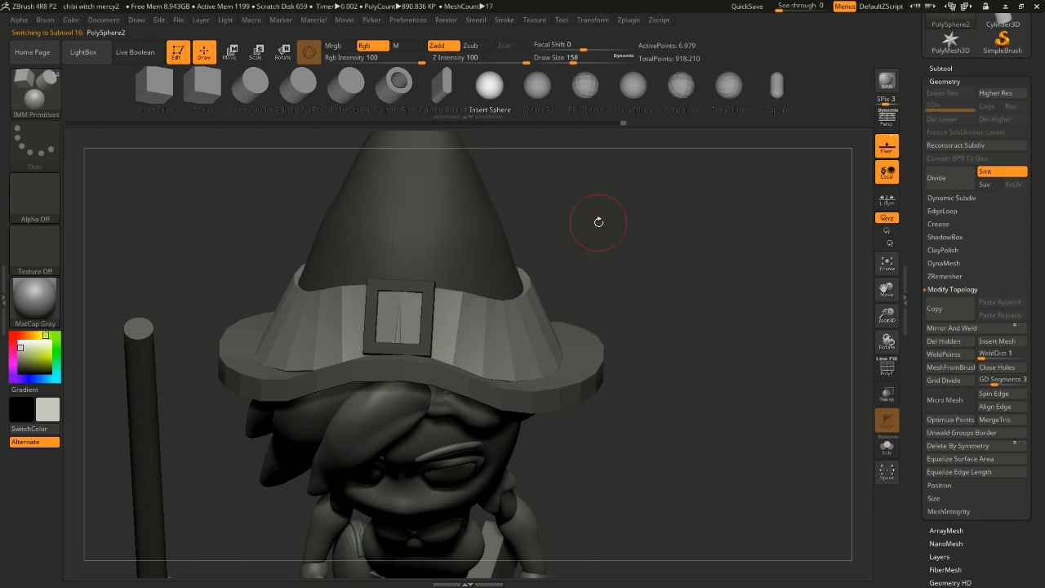
pyautogui.moveTo(602, 220); pyautogui.dragTo(527, 281)
pyautogui.moveTo(404, 377); pyautogui.dragTo(420, 368)
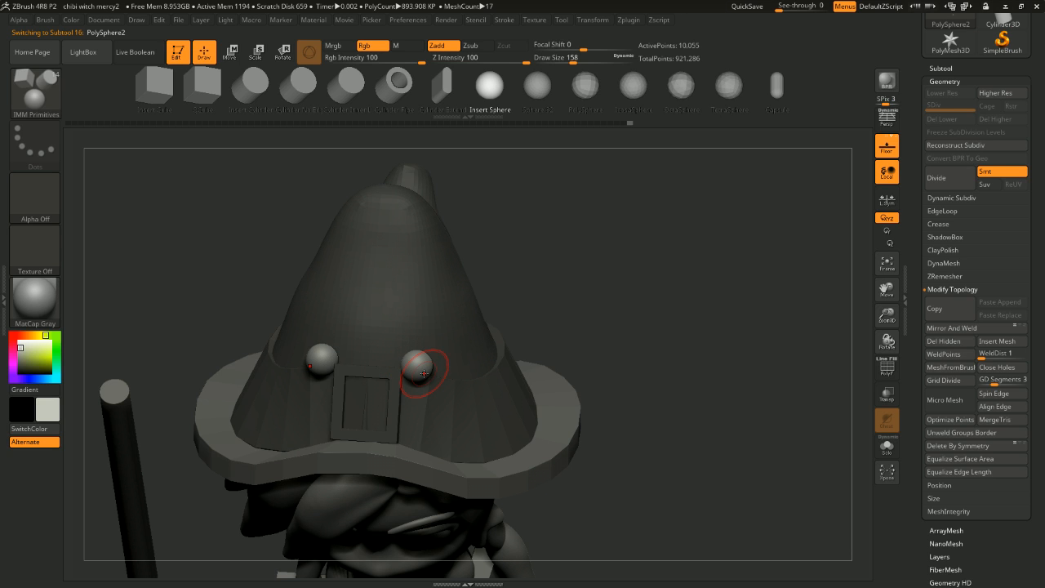
# Step: Move the mirrored spheres so they sit partly behind the buckle's upper corners, against the hat
pyautogui.click(230, 52)
pyautogui.keyDown('alt'); pyautogui.moveTo(586, 266); pyautogui.dragTo(586, 307); pyautogui.keyUp('alt')
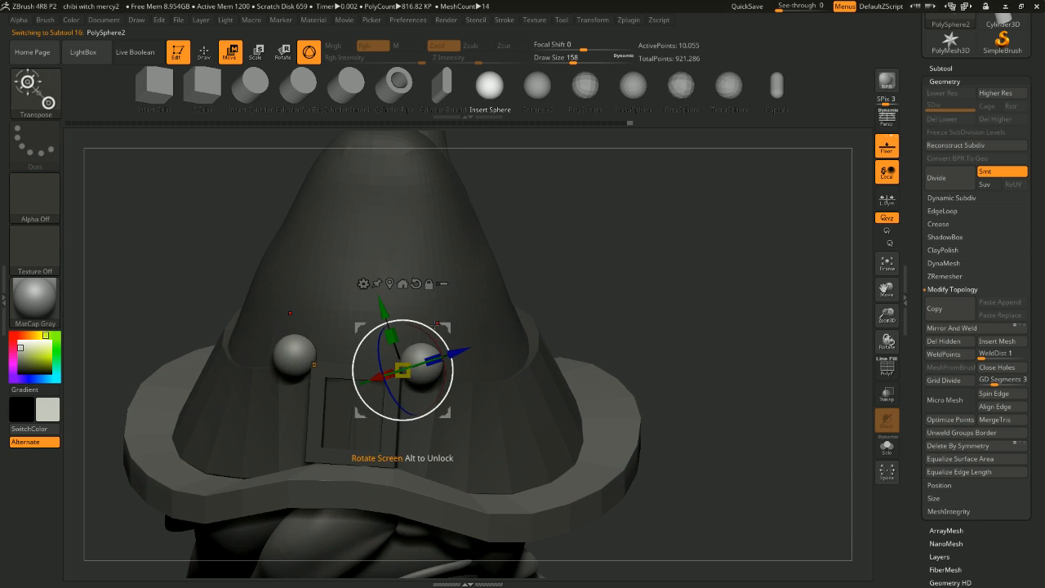
pyautogui.moveTo(459, 353); pyautogui.dragTo(437, 361)
pyautogui.moveTo(630, 308)
pyautogui.mouseDown()
pyautogui.moveTo(643, 281)
pyautogui.moveTo(621, 302)
pyautogui.mouseUp()
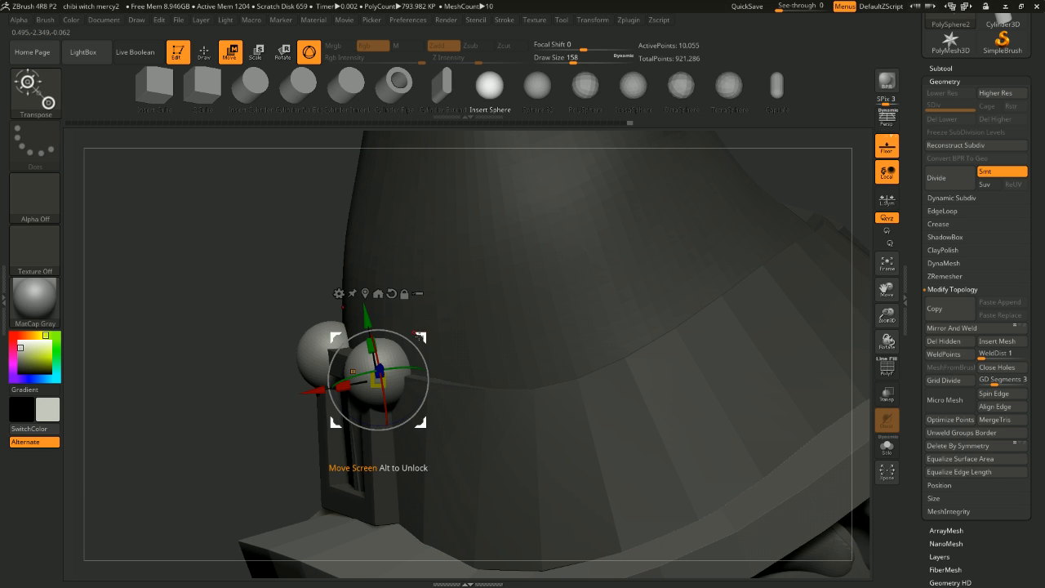
pyautogui.moveTo(421, 338); pyautogui.dragTo(437, 329)
pyautogui.moveTo(280, 372); pyautogui.dragTo(706, 299)
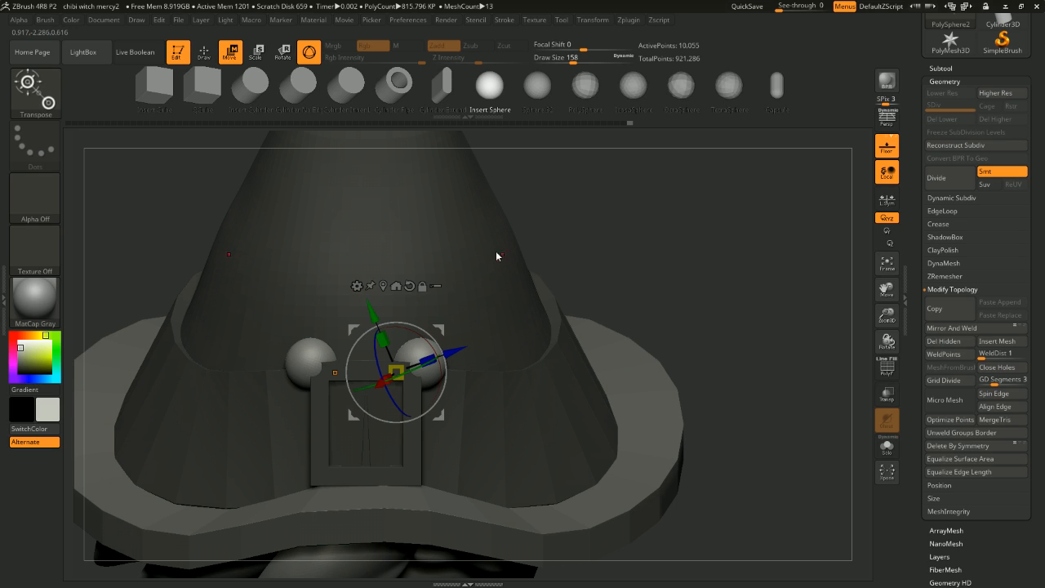
pyautogui.moveTo(397, 371); pyautogui.dragTo(389, 376)
pyautogui.moveTo(736, 285); pyautogui.dragTo(733, 283)
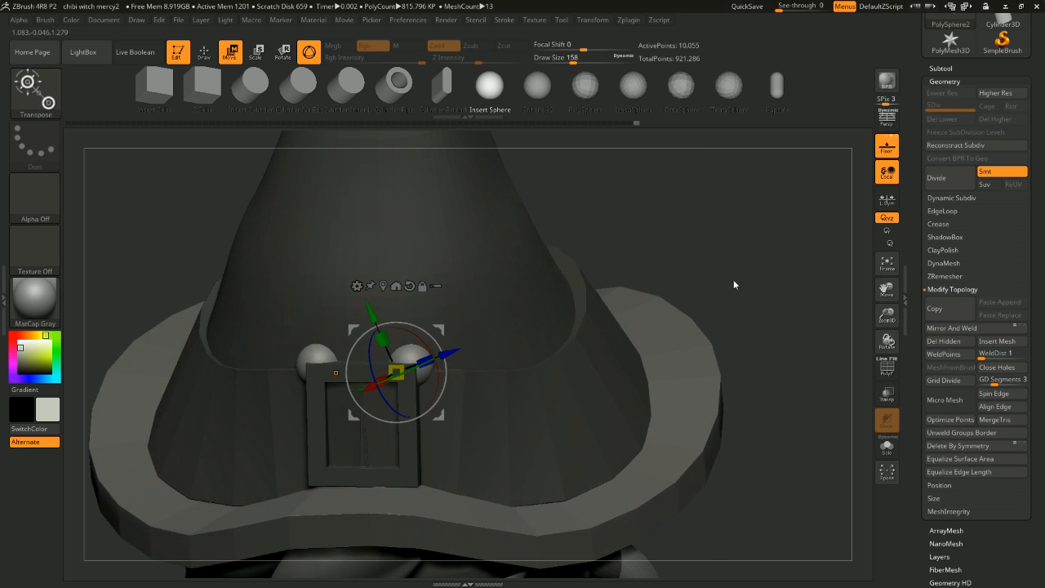
pyautogui.moveTo(438, 331); pyautogui.dragTo(453, 335)
pyautogui.moveTo(694, 218); pyautogui.dragTo(696, 206)
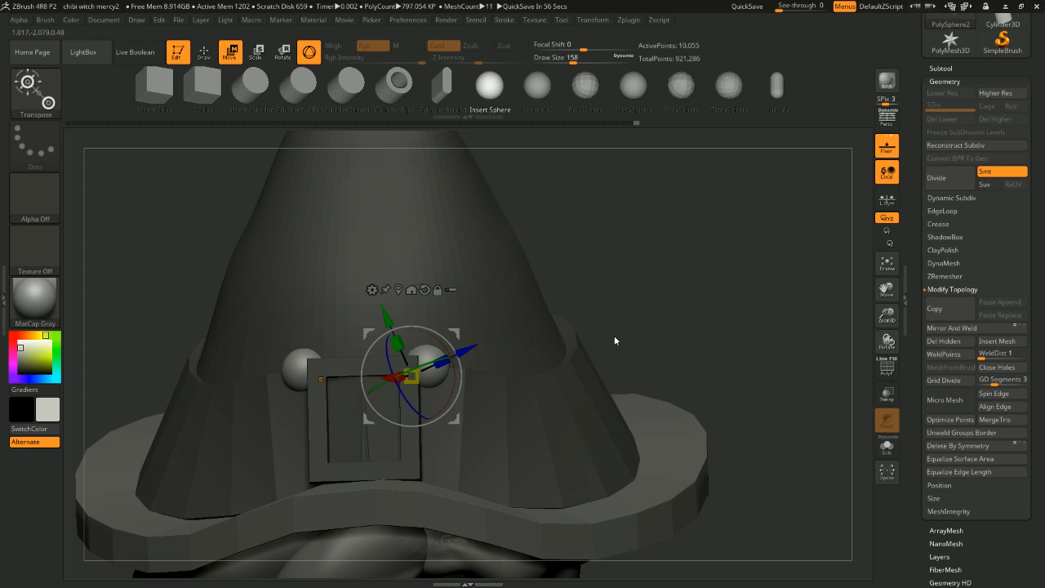
pyautogui.moveTo(660, 306); pyautogui.dragTo(479, 196)
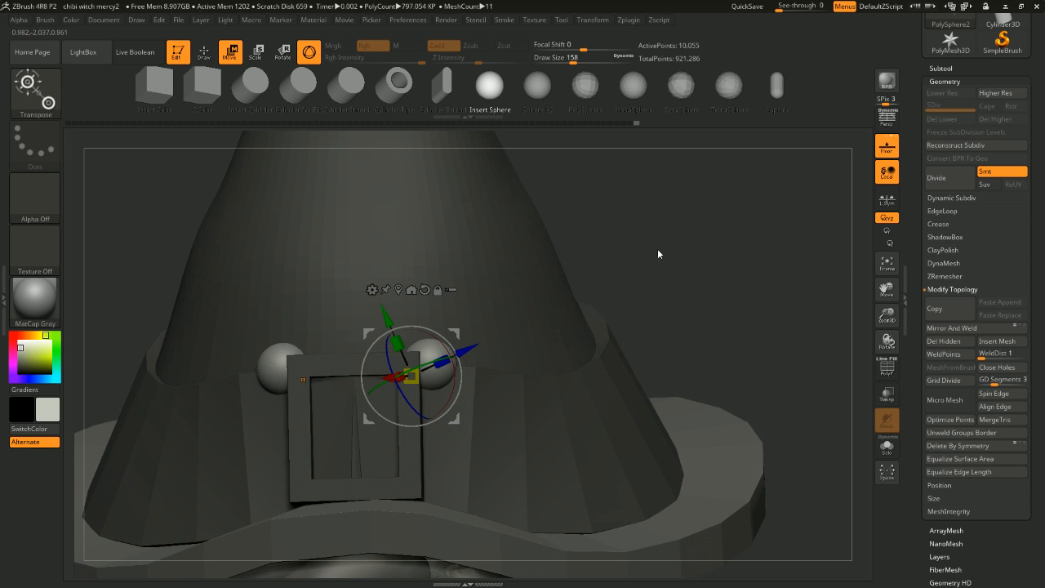
# Step: Try reshaping the spheres with the Move brush at Draw Size 49, undo it, and set the Draw Size to 90
pyautogui.press('b')
pyautogui.press('m')
pyautogui.press('v')
pyautogui.press('space')
pyautogui.moveTo(645, 254); pyautogui.dragTo(605, 255)
pyautogui.press('space')
pyautogui.moveTo(433, 316); pyautogui.dragTo(441, 295)
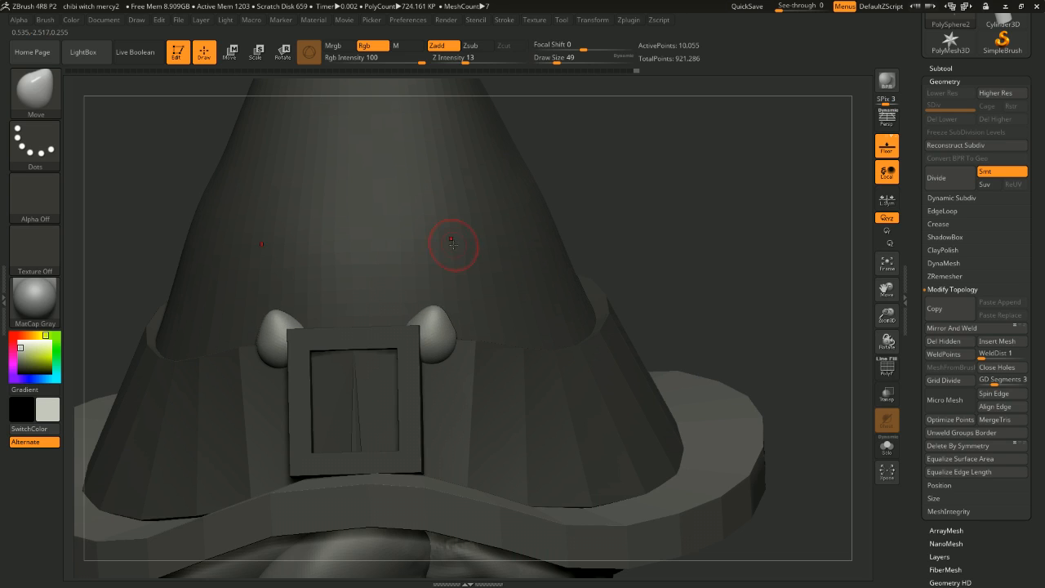
pyautogui.hotkey('ctrl', 'z')
pyautogui.press('space')
pyautogui.moveTo(447, 254); pyautogui.dragTo(457, 254)
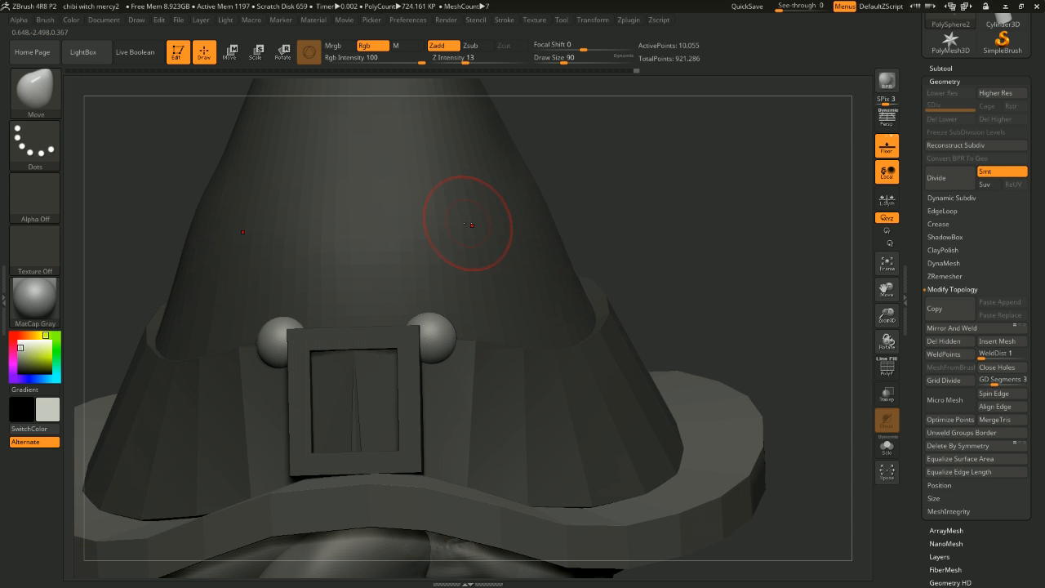
# Step: Pull the spheres into long pointed wings with SnakeHook at Draw Size 124, and set the Draw Size to 62
pyautogui.press('b')
pyautogui.press('s')
pyautogui.press('h')
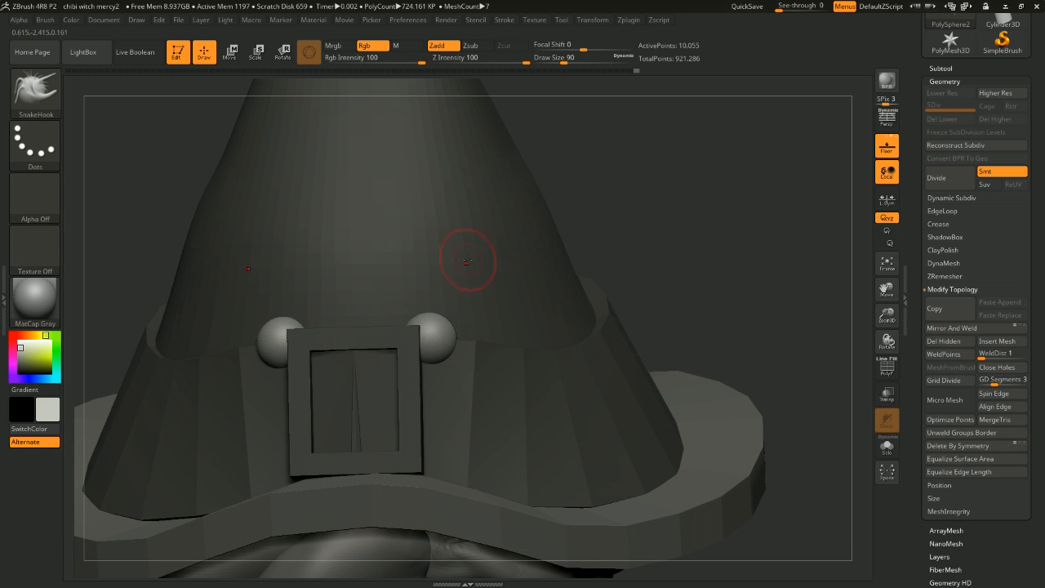
pyautogui.moveTo(432, 328)
pyautogui.mouseDown()
pyautogui.moveTo(463, 258)
pyautogui.moveTo(447, 289)
pyautogui.moveTo(466, 389)
pyautogui.mouseUp()
pyautogui.hotkey('ctrl', 'z')
pyautogui.press('space')
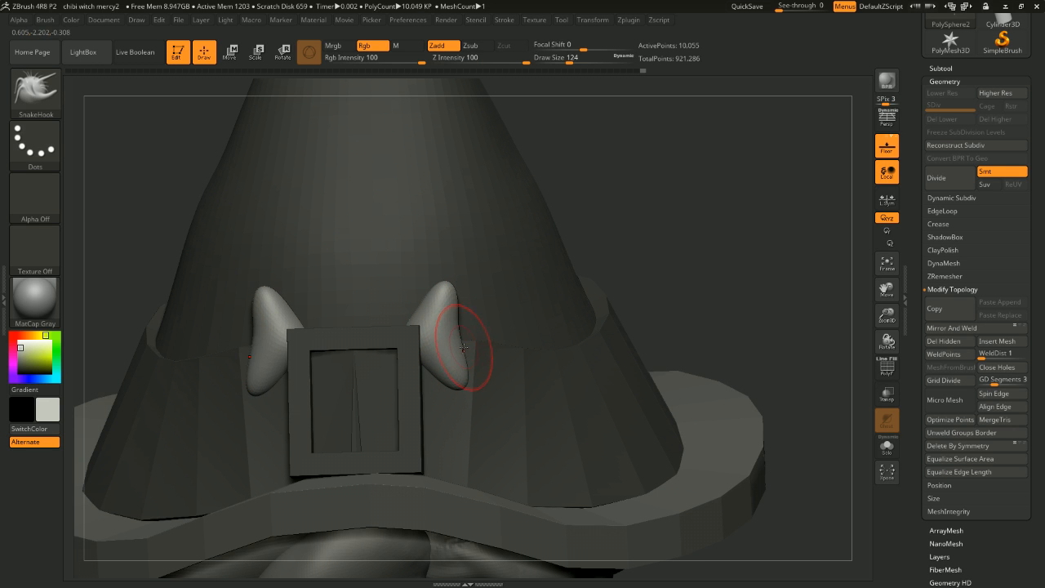
pyautogui.moveTo(464, 347); pyautogui.dragTo(557, 207)
pyautogui.moveTo(703, 257)
pyautogui.keyDown('alt'); pyautogui.mouseDown()
pyautogui.moveTo(726, 234)
pyautogui.moveTo(672, 252)
pyautogui.moveTo(741, 236)
pyautogui.moveTo(701, 236)
pyautogui.moveTo(719, 234)
pyautogui.moveTo(751, 289)
pyautogui.moveTo(762, 238)
pyautogui.moveTo(751, 239)
pyautogui.mouseUp(); pyautogui.keyUp('alt')
pyautogui.press('space')
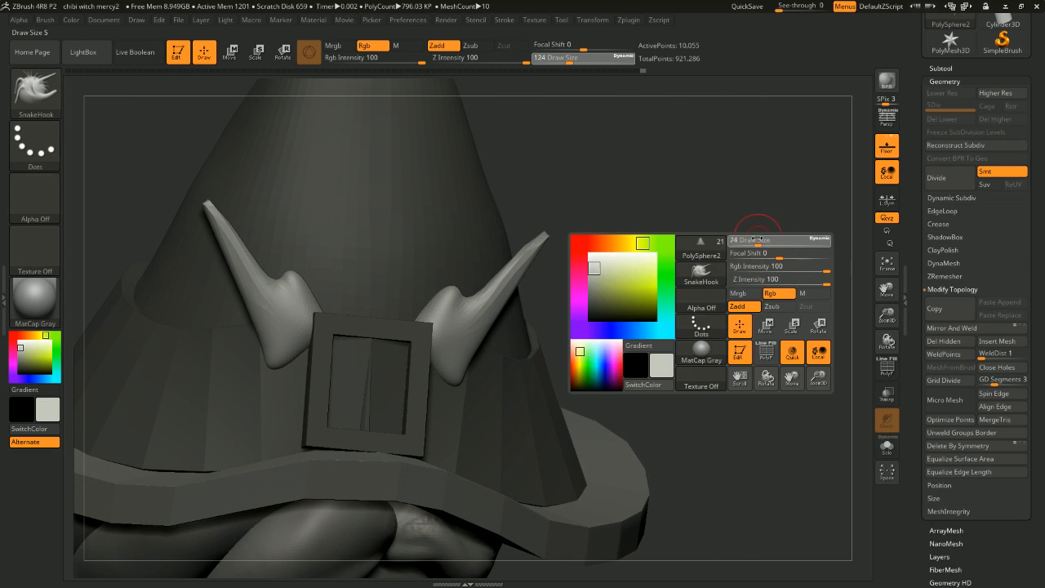
pyautogui.moveTo(637, 259); pyautogui.dragTo(618, 262)
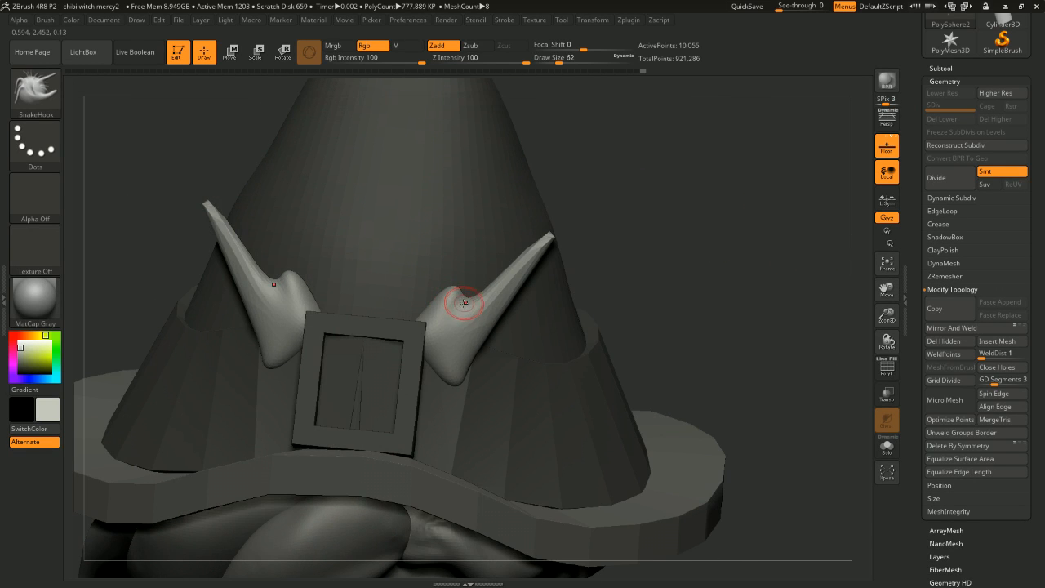
# Step: Deepen the notch between each wing's inner bump and long tip with SnakeHook at Draw Size 62, and smooth the area
pyautogui.moveTo(463, 307)
pyautogui.mouseDown()
pyautogui.moveTo(471, 296)
pyautogui.moveTo(466, 305)
pyautogui.mouseUp()
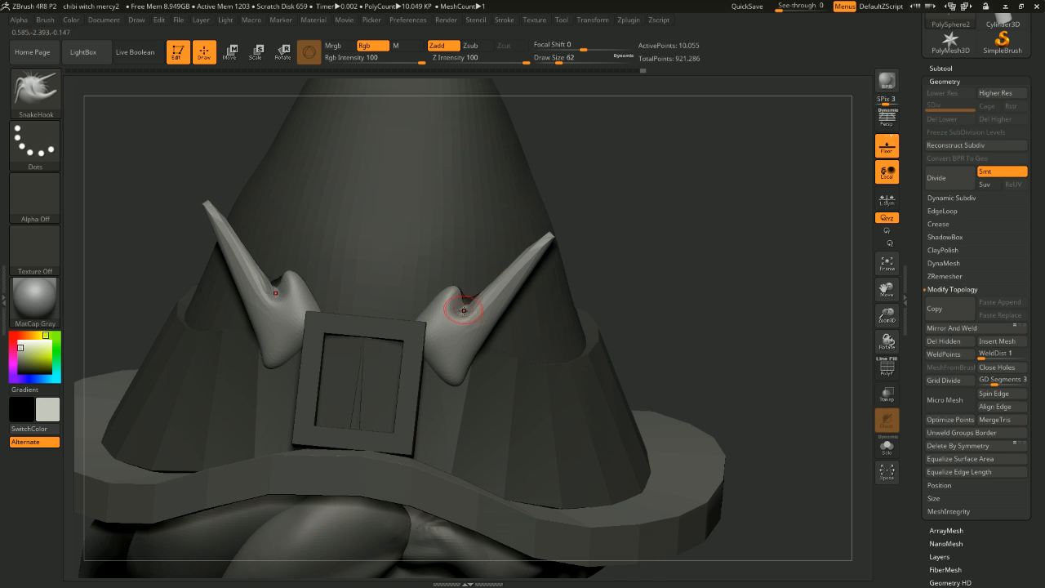
pyautogui.moveTo(653, 291); pyautogui.dragTo(600, 294)
pyautogui.moveTo(470, 306)
pyautogui.keyDown('shift'); pyautogui.mouseDown()
pyautogui.moveTo(457, 319)
pyautogui.moveTo(479, 325)
pyautogui.mouseUp(); pyautogui.keyUp('shift')
pyautogui.moveTo(653, 263); pyautogui.dragTo(703, 258)
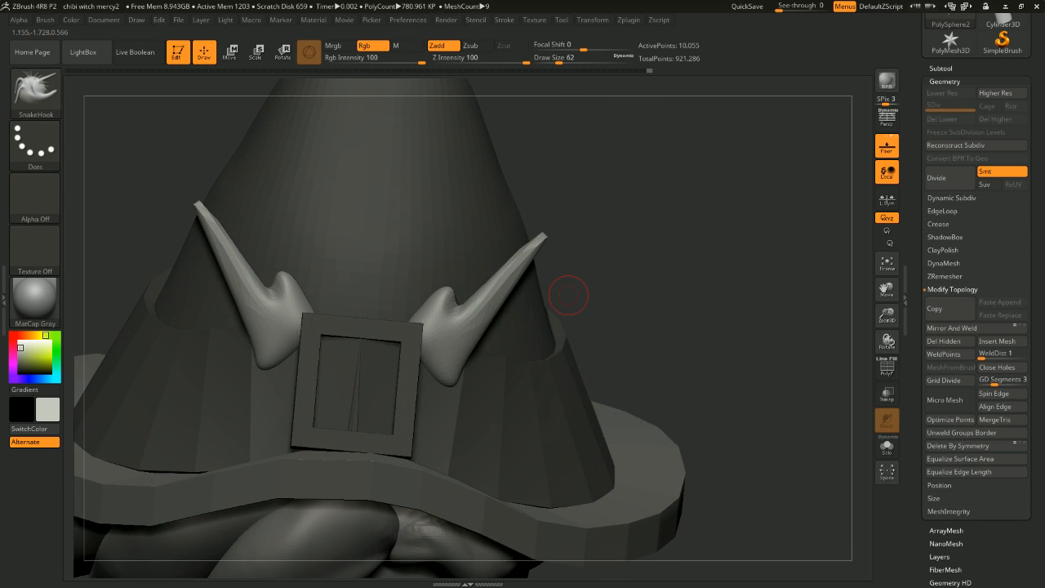
# Step: Set the SnakeHook Draw Size to 83 and adjust the lower ends of the wings where they meet the hat buckle
pyautogui.press('space')
pyautogui.moveTo(420, 360); pyautogui.dragTo(425, 358)
pyautogui.moveTo(698, 263)
pyautogui.mouseDown()
pyautogui.moveTo(763, 313)
pyautogui.moveTo(772, 212)
pyautogui.moveTo(522, 228)
pyautogui.moveTo(392, 215)
pyautogui.moveTo(351, 198)
pyautogui.moveTo(487, 262)
pyautogui.mouseUp()
pyautogui.moveTo(732, 345)
pyautogui.keyDown('alt'); pyautogui.mouseDown()
pyautogui.moveTo(740, 338)
pyautogui.moveTo(719, 296)
pyautogui.moveTo(738, 275)
pyautogui.moveTo(724, 346)
pyautogui.moveTo(711, 292)
pyautogui.moveTo(726, 303)
pyautogui.moveTo(691, 322)
pyautogui.moveTo(768, 343)
pyautogui.moveTo(754, 256)
pyautogui.moveTo(744, 253)
pyautogui.moveTo(738, 294)
pyautogui.mouseUp(); pyautogui.keyUp('alt')
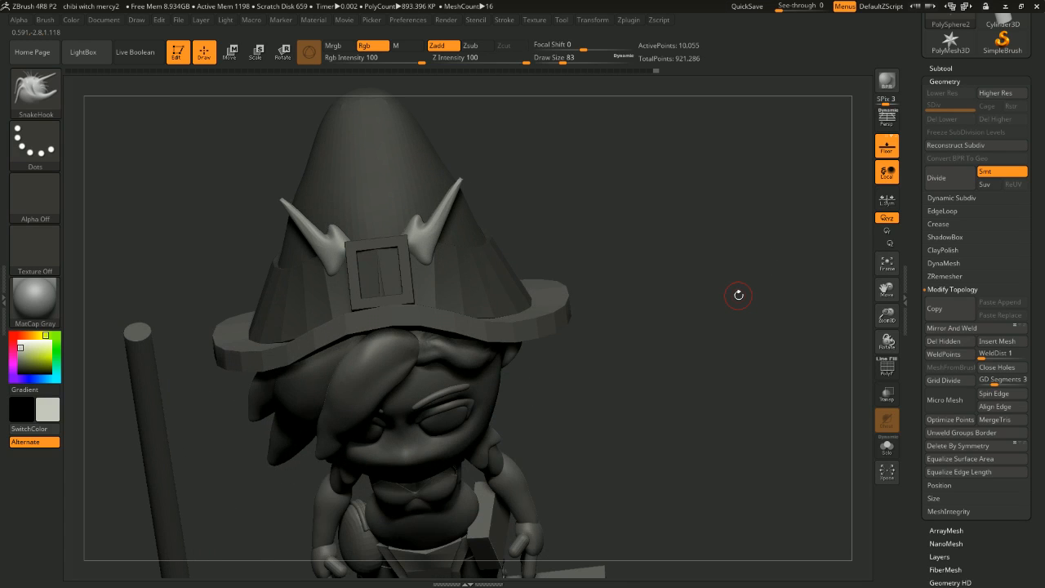
pyautogui.moveTo(689, 249); pyautogui.dragTo(753, 213)
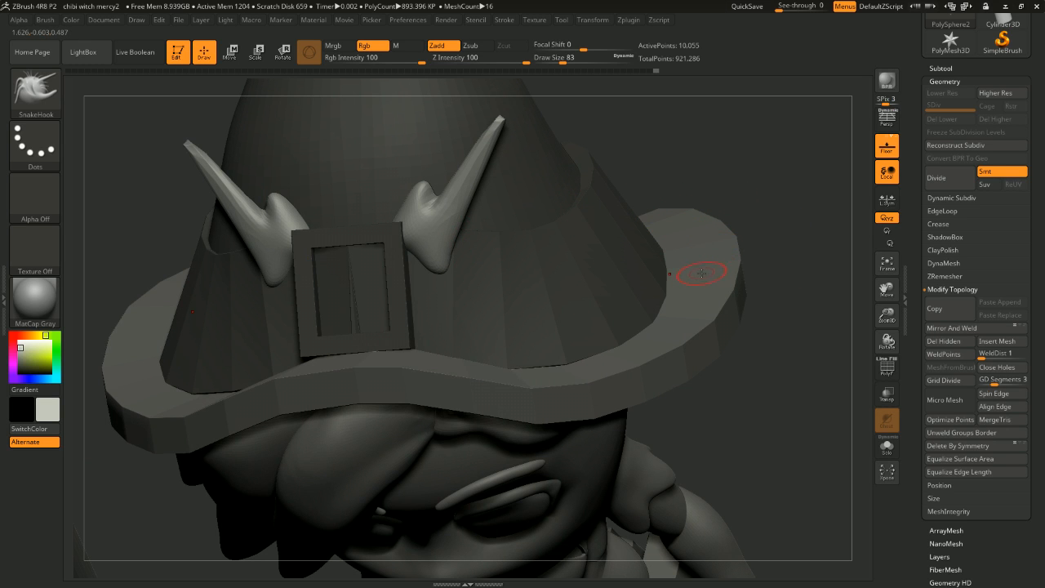
# Step: Refine the shape of the hat wings with the Move brush at Draw Size 49
pyautogui.press('b')
pyautogui.press('m')
pyautogui.press('v')
pyautogui.press('space')
pyautogui.moveTo(780, 209)
pyautogui.mouseDown()
pyautogui.moveTo(712, 268)
pyautogui.moveTo(769, 194)
pyautogui.mouseUp()
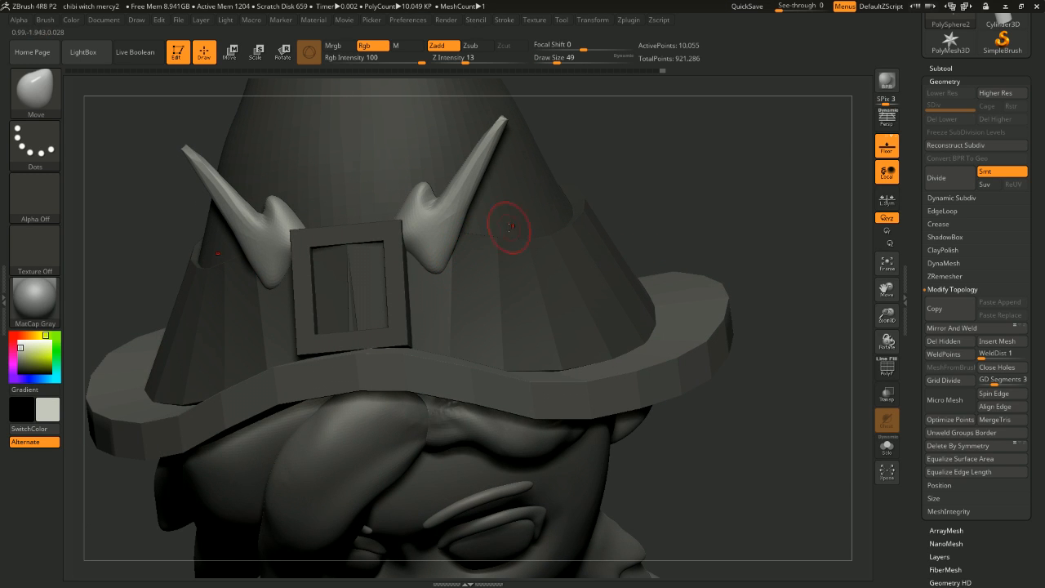
# Step: Reshape the wings' inner bumps into narrower points with the Move brush at Draw Size 68, undoing unwanted strokes
pyautogui.moveTo(737, 151)
pyautogui.keyDown('alt'); pyautogui.mouseDown()
pyautogui.moveTo(740, 182)
pyautogui.moveTo(691, 242)
pyautogui.moveTo(736, 168)
pyautogui.mouseUp(); pyautogui.keyUp('alt')
pyautogui.press('space')
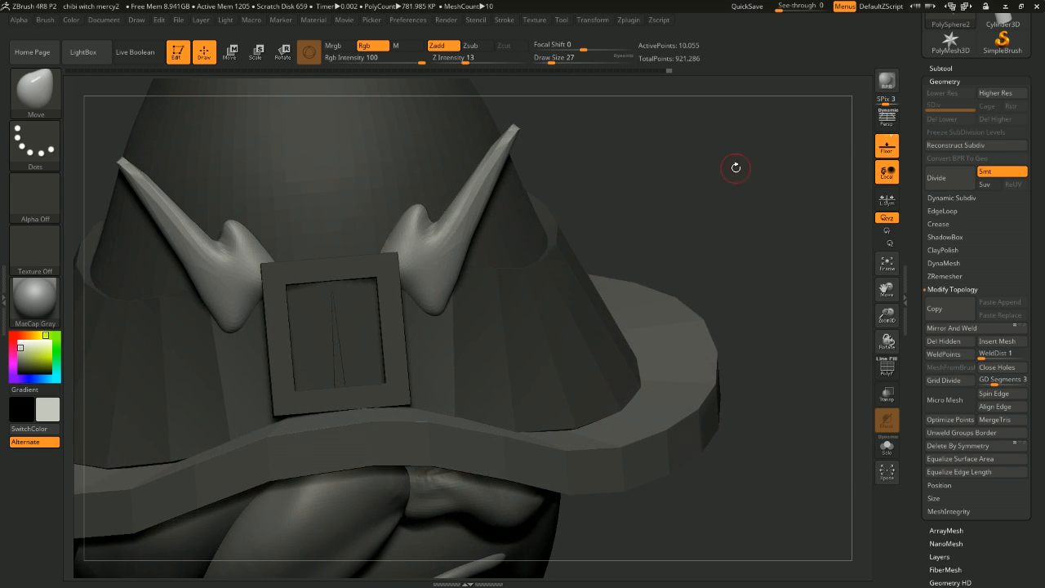
pyautogui.press('space')
pyautogui.moveTo(402, 211); pyautogui.dragTo(424, 211)
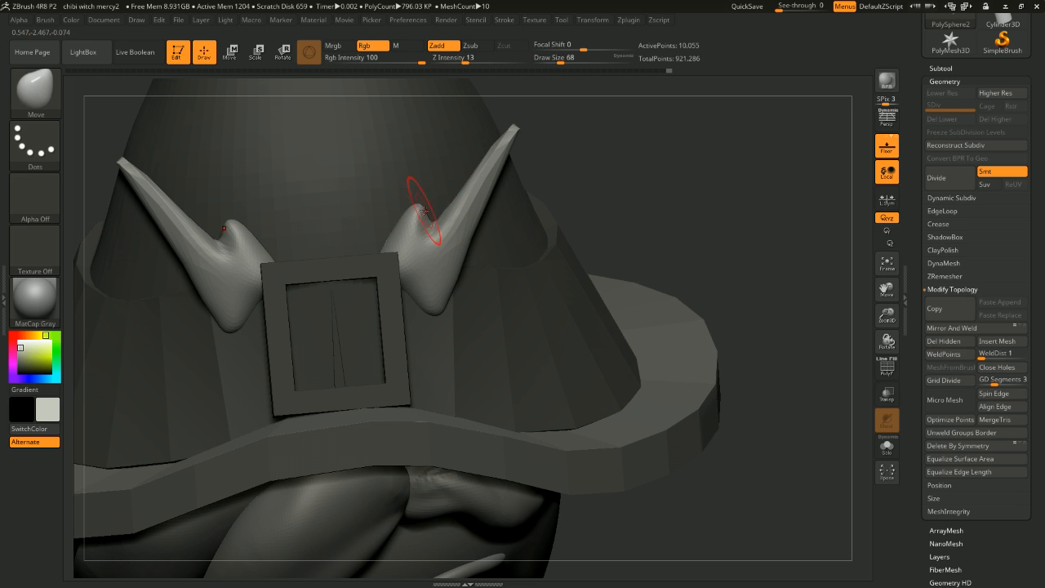
pyautogui.hotkey('ctrl', 'z')
pyautogui.hotkey('ctrl', 'z')
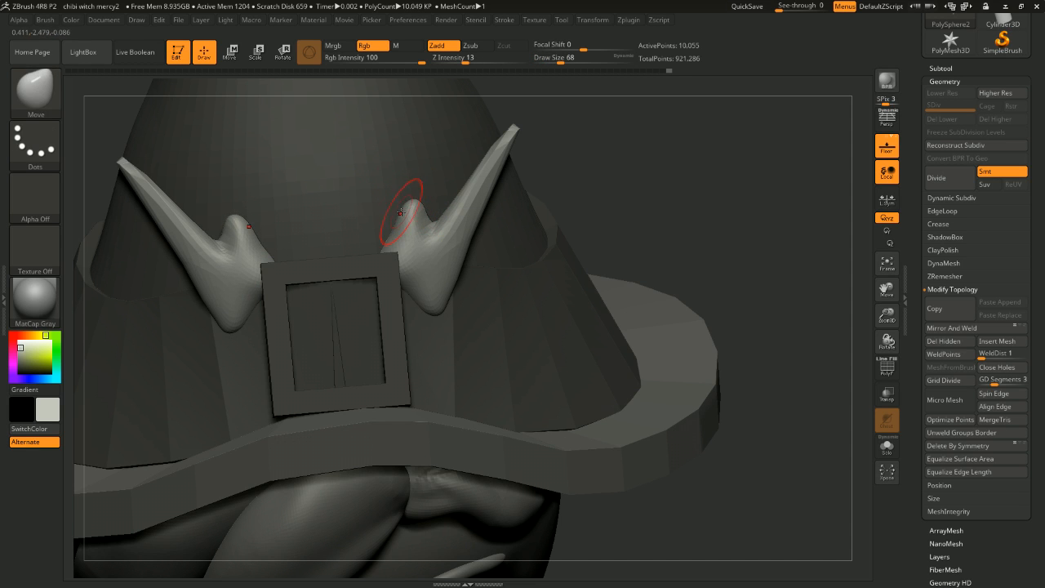
pyautogui.hotkey('ctrl', 'z')
# Step: Flatten the inner bumps of the hat wings with the Flatten brush at Draw Size 71
pyautogui.press('b')
pyautogui.press('f')
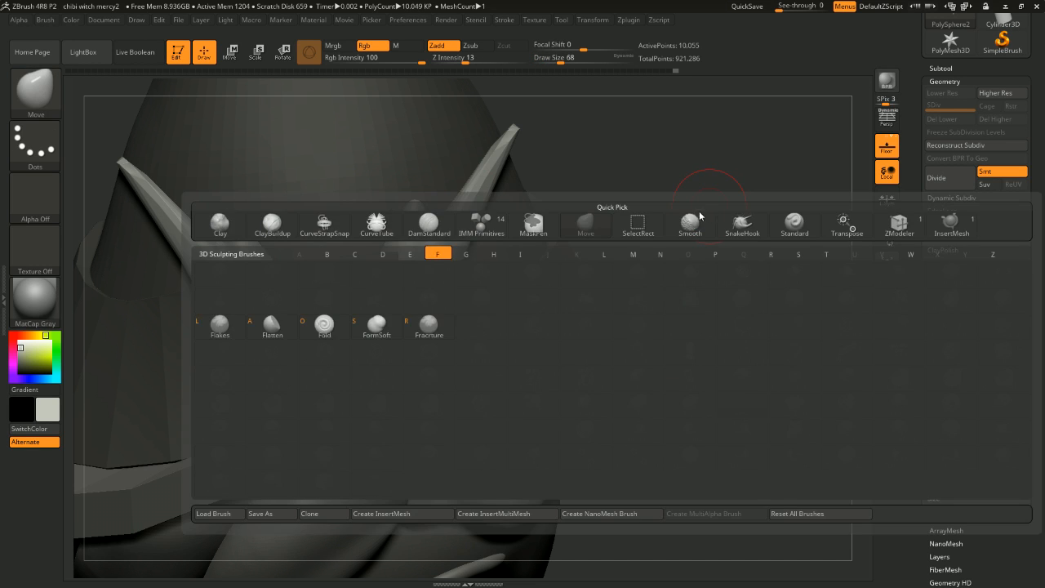
pyautogui.press('a')
pyautogui.press('space')
pyautogui.moveTo(613, 187); pyautogui.dragTo(590, 190)
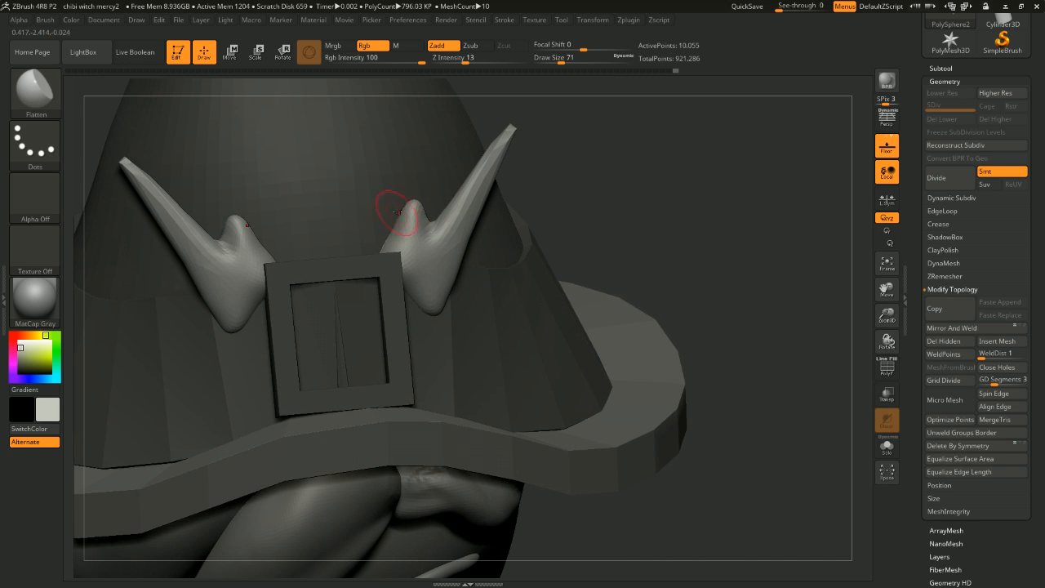
pyautogui.moveTo(397, 213); pyautogui.dragTo(411, 209)
pyautogui.moveTo(621, 216); pyautogui.dragTo(411, 271)
pyautogui.moveTo(659, 225); pyautogui.dragTo(655, 258)
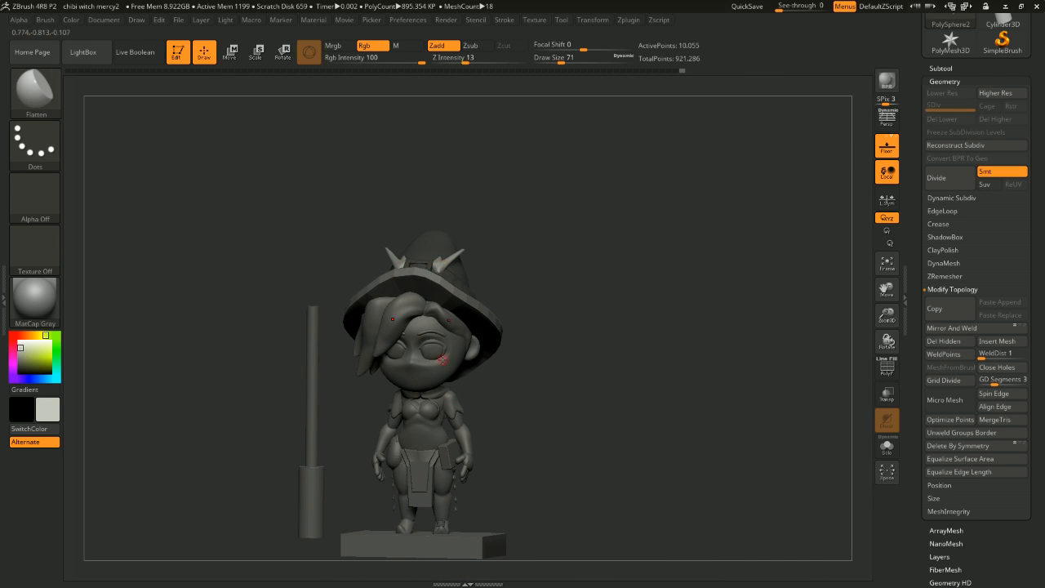
# Step: Duplicate the pair of hat wings and move the copies down to the ankles beside the shoe buckle
pyautogui.press('w')
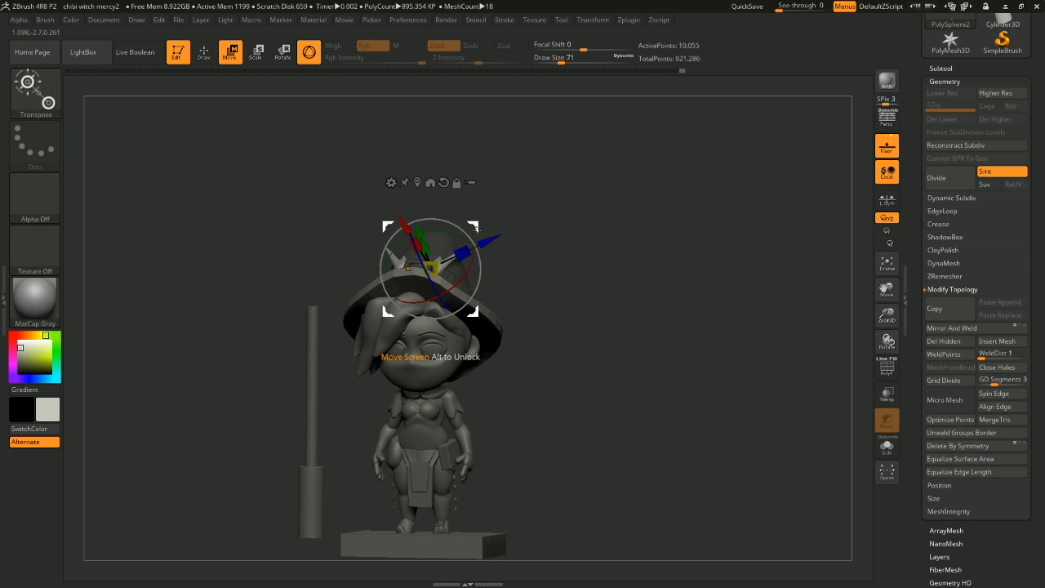
pyautogui.keyDown('ctrl'); pyautogui.moveTo(477, 230); pyautogui.dragTo(535, 432); pyautogui.keyUp('ctrl')
pyautogui.keyDown('alt'); pyautogui.moveTo(621, 384); pyautogui.dragTo(730, 311); pyautogui.keyUp('alt')
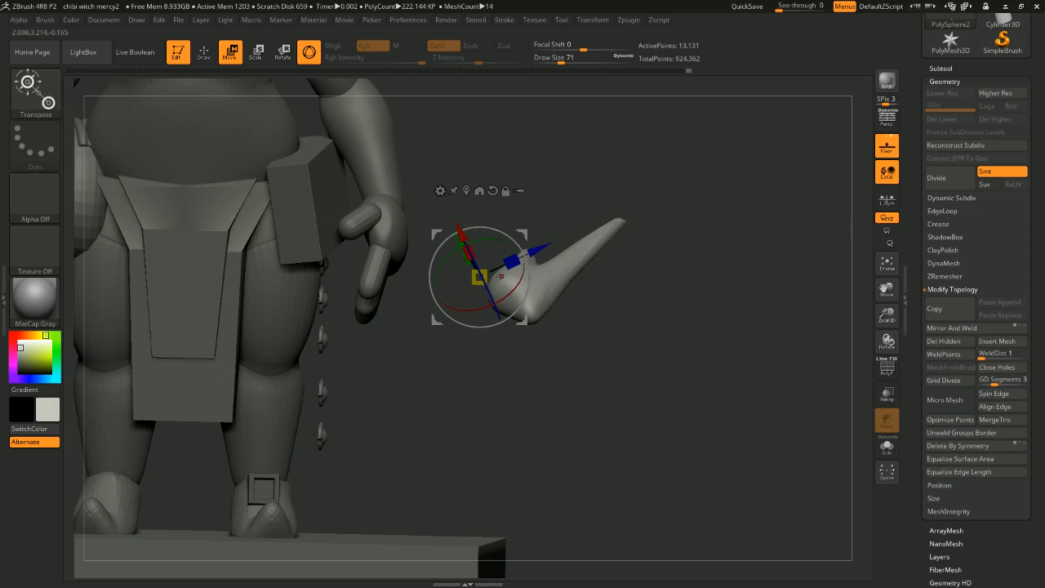
pyautogui.moveTo(480, 277); pyautogui.dragTo(480, 351)
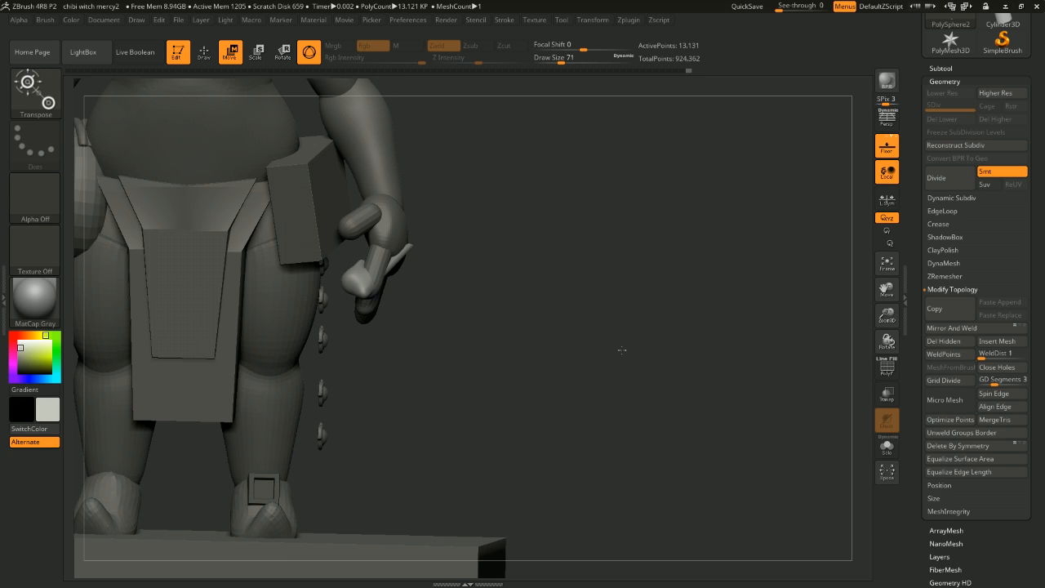
pyautogui.keyDown('shift'); pyautogui.moveTo(621, 350); pyautogui.dragTo(606, 343); pyautogui.keyUp('shift')
pyautogui.moveTo(531, 300); pyautogui.dragTo(458, 510)
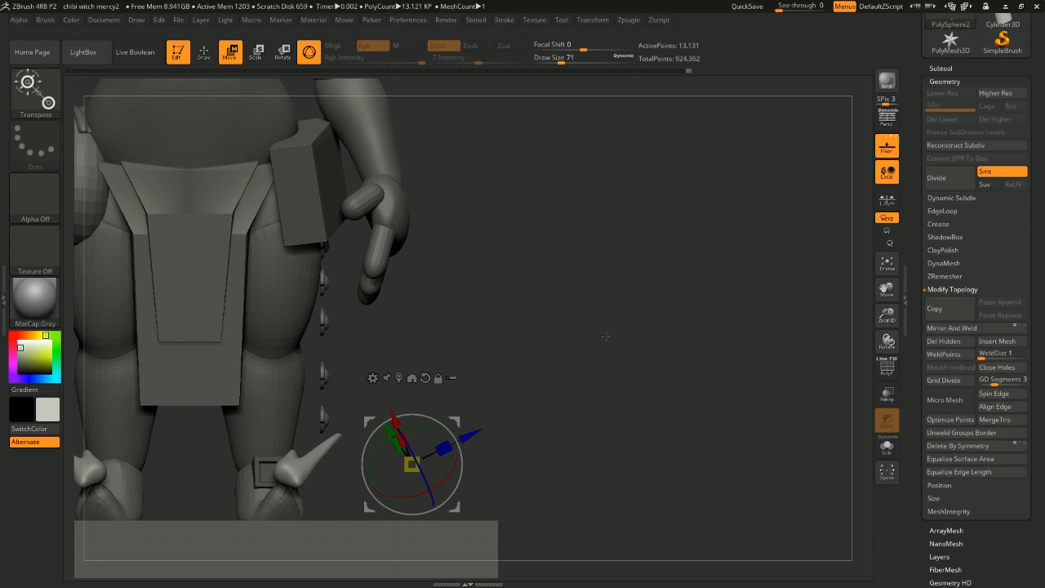
# Step: Move the copied wings backward along the figure's depth until they sit against the outer sides of the shoes
pyautogui.keyDown('alt'); pyautogui.moveTo(606, 337); pyautogui.dragTo(438, 377); pyautogui.keyUp('alt')
pyautogui.keyDown('ctrl'); pyautogui.moveTo(438, 377); pyautogui.dragTo(471, 419, button='right'); pyautogui.keyUp('ctrl')
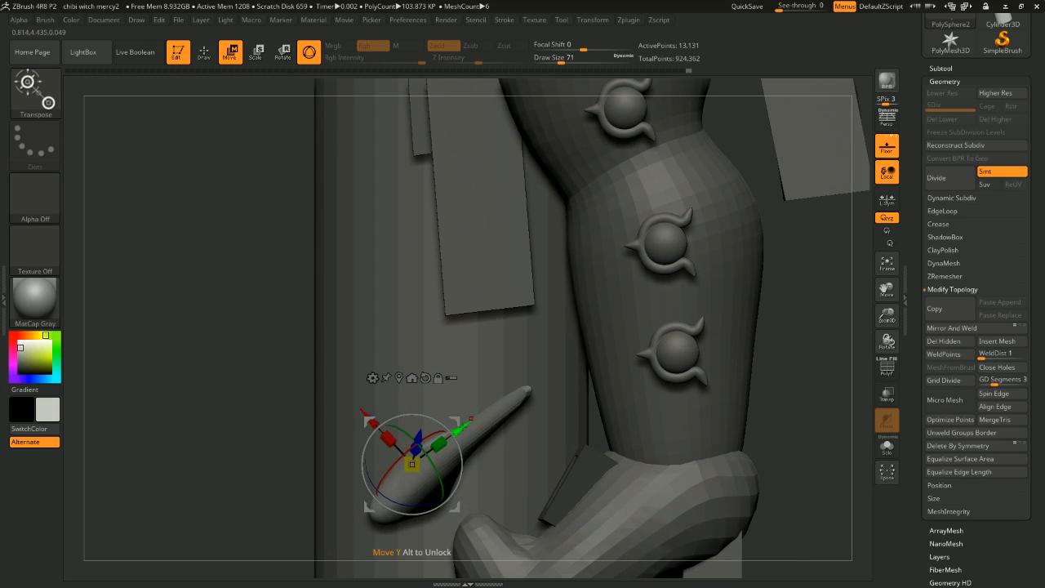
pyautogui.moveTo(471, 419); pyautogui.dragTo(683, 403)
pyautogui.moveTo(556, 369); pyautogui.dragTo(659, 300, button='right')
pyautogui.moveTo(558, 389); pyautogui.dragTo(482, 433, button='right')
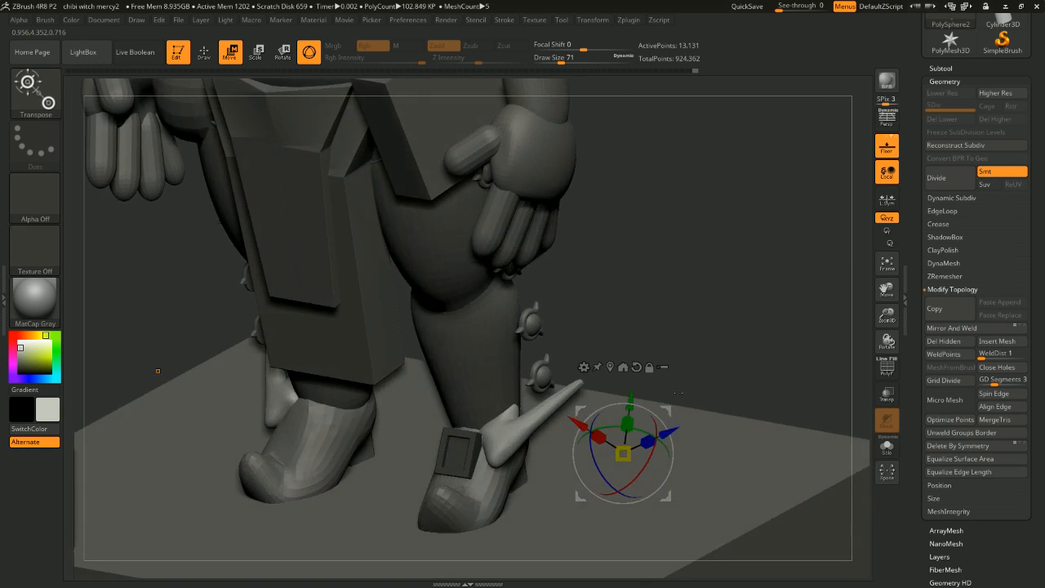
# Step: Centre the gizmo on the ankle wings, scale them down to about 0.91, and shift them outward beside the shoe buckle
pyautogui.click(610, 367)
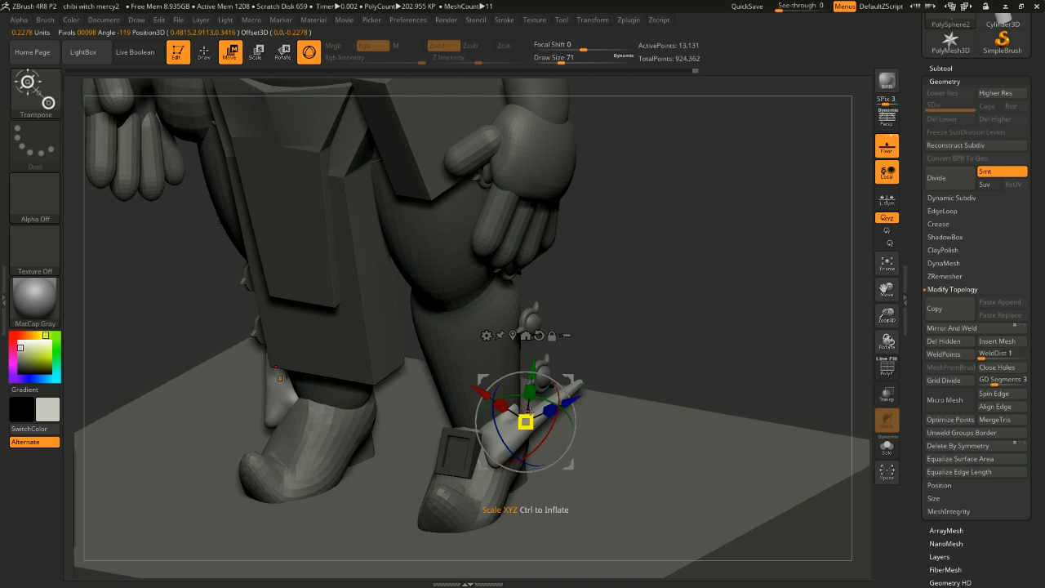
pyautogui.moveTo(526, 422); pyautogui.dragTo(530, 421)
pyautogui.moveTo(555, 401); pyautogui.dragTo(498, 421, button='right')
pyautogui.moveTo(498, 422); pyautogui.dragTo(513, 433)
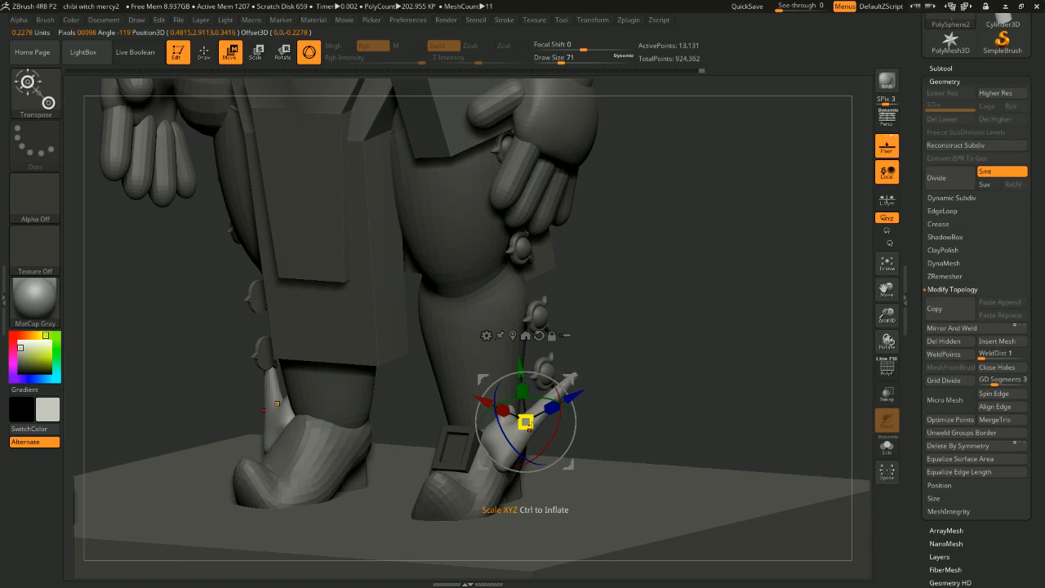
pyautogui.moveTo(719, 356)
pyautogui.mouseDown(button='right')
pyautogui.moveTo(664, 362)
pyautogui.moveTo(555, 412)
pyautogui.moveTo(686, 349)
pyautogui.moveTo(689, 374)
pyautogui.moveTo(700, 332)
pyautogui.moveTo(687, 356)
pyautogui.moveTo(702, 366)
pyautogui.moveTo(733, 355)
pyautogui.moveTo(732, 329)
pyautogui.moveTo(691, 343)
pyautogui.moveTo(725, 338)
pyautogui.mouseUp(button='right')
pyautogui.keyDown('alt'); pyautogui.moveTo(725, 338); pyautogui.dragTo(716, 300, button='right'); pyautogui.keyUp('alt')
pyautogui.moveTo(716, 301); pyautogui.dragTo(657, 302, button='right')
pyautogui.keyDown('shift'); pyautogui.moveTo(500, 282); pyautogui.dragTo(611, 381, button='right'); pyautogui.keyUp('shift')
pyautogui.moveTo(493, 385)
pyautogui.mouseDown()
pyautogui.moveTo(499, 396)
pyautogui.moveTo(490, 380)
pyautogui.mouseUp()
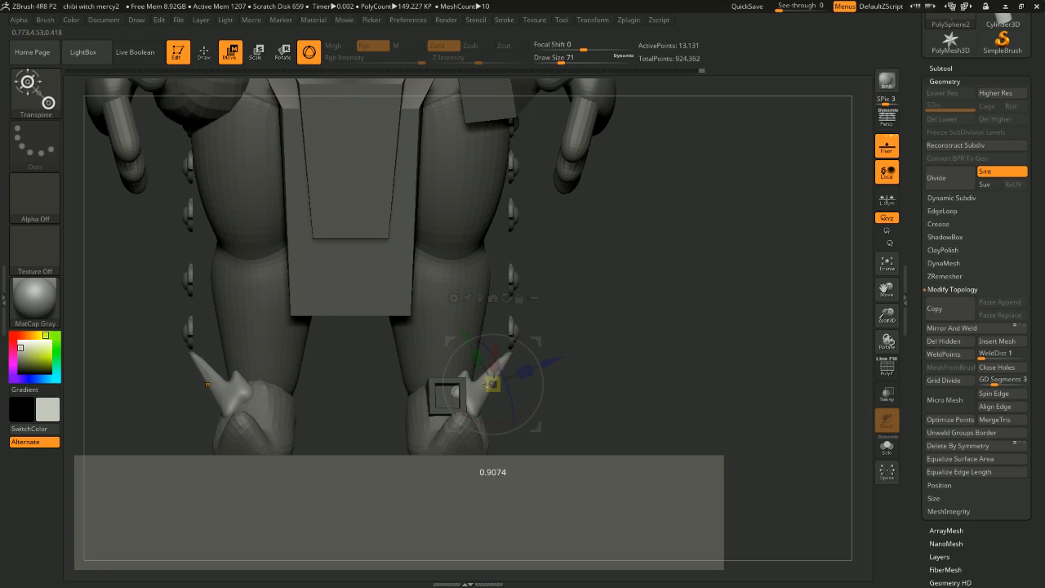
pyautogui.moveTo(536, 343); pyautogui.dragTo(557, 336)
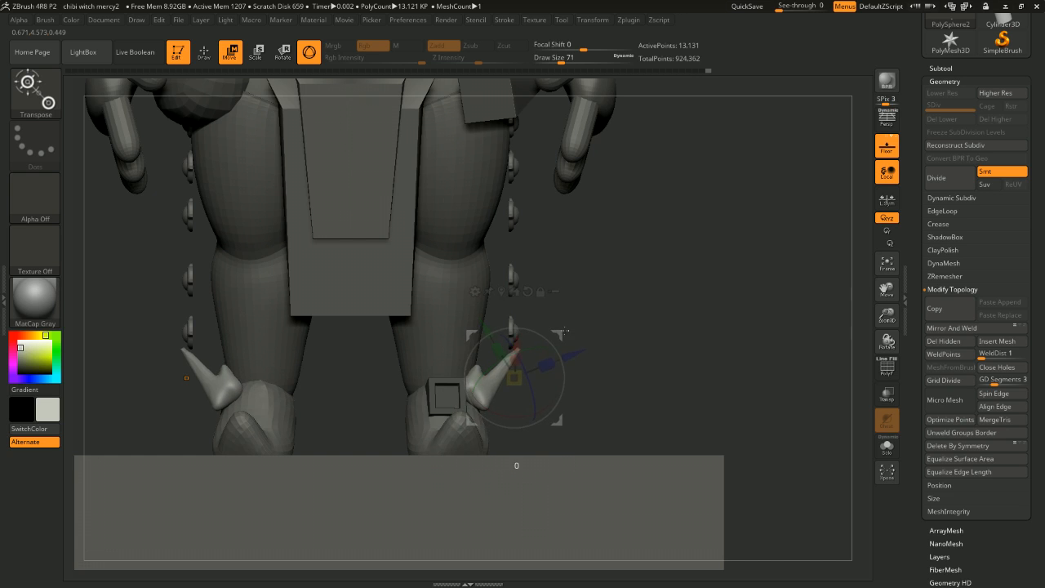
# Step: Rotate and reposition the ankle wings so they slant back along the outer sides of the ankles
pyautogui.moveTo(743, 323); pyautogui.dragTo(598, 356, button='right')
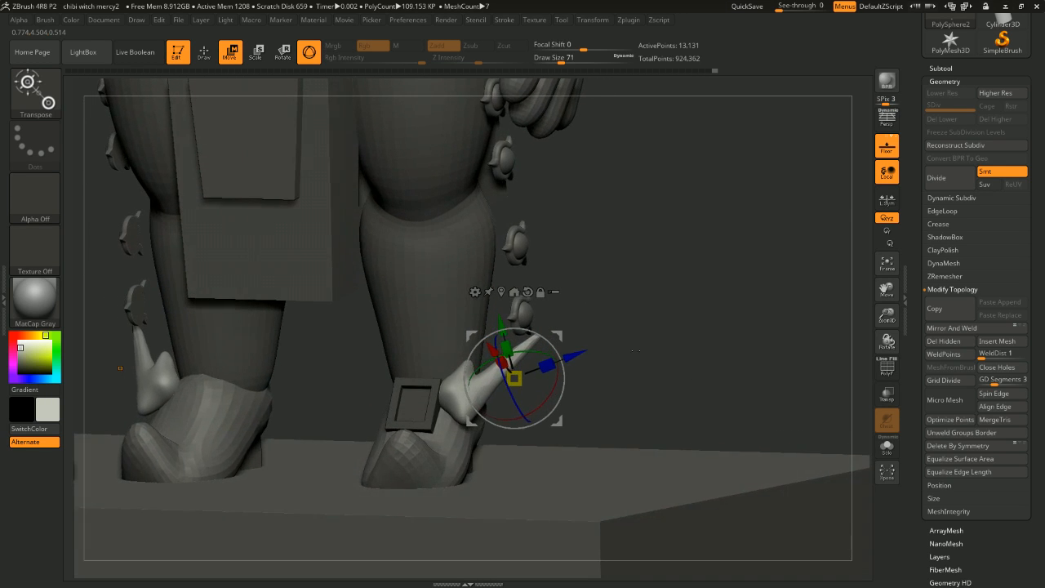
pyautogui.moveTo(533, 353); pyautogui.dragTo(549, 356)
pyautogui.keyDown('shift'); pyautogui.moveTo(590, 343); pyautogui.dragTo(565, 336, button='right'); pyautogui.keyUp('shift')
pyautogui.moveTo(558, 338)
pyautogui.mouseDown()
pyautogui.moveTo(574, 354)
pyautogui.moveTo(562, 345)
pyautogui.mouseUp()
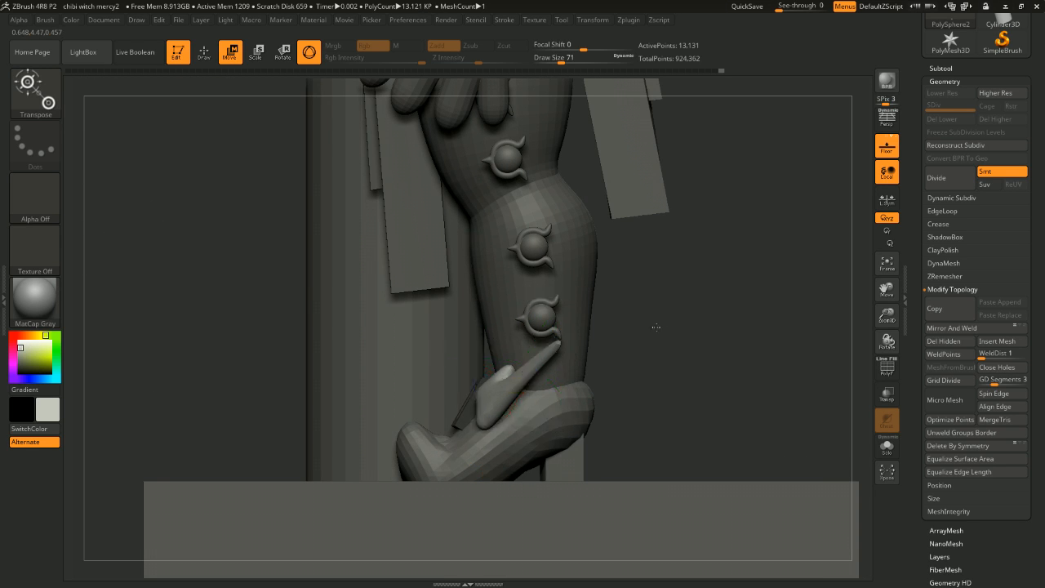
pyautogui.keyDown('shift'); pyautogui.moveTo(656, 328); pyautogui.dragTo(647, 273, button='right'); pyautogui.keyUp('shift')
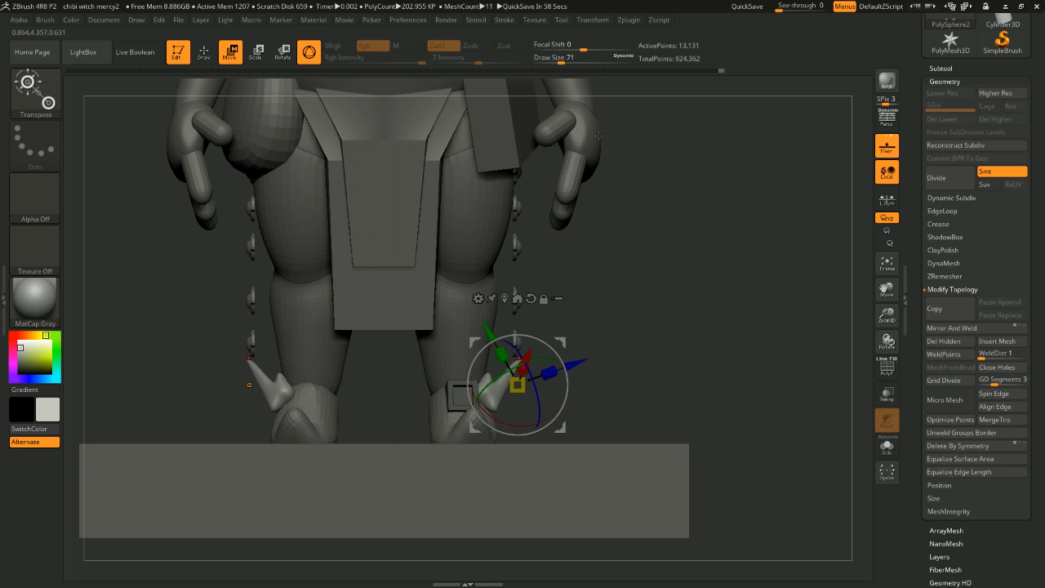
# Step: Fine-tune the ankle wings' scale and move them slightly up and inward against the ankles, then return to Draw mode
pyautogui.moveTo(567, 367); pyautogui.dragTo(562, 360, button='right')
pyautogui.moveTo(562, 361); pyautogui.dragTo(564, 363)
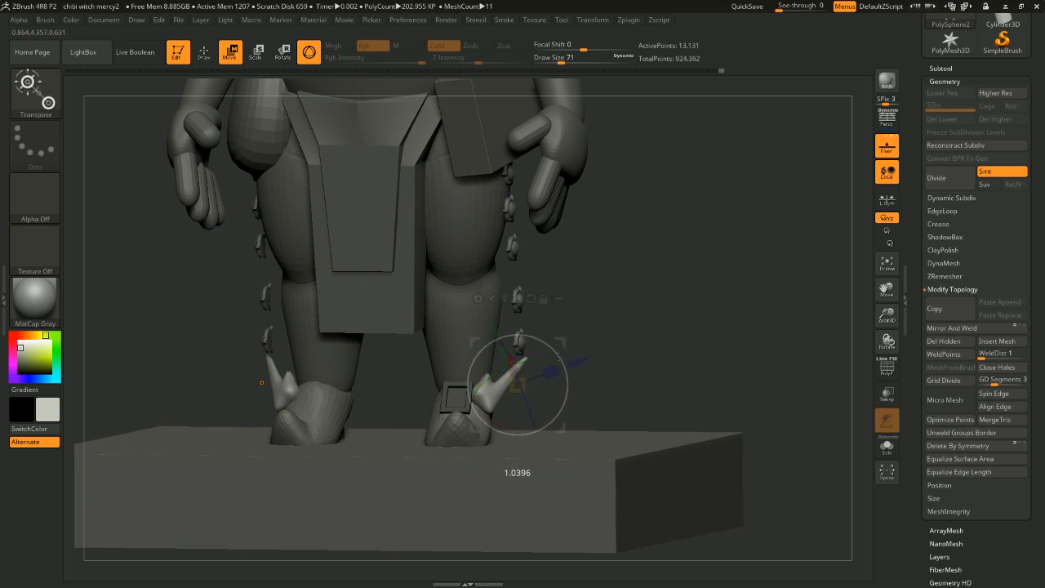
pyautogui.moveTo(623, 331); pyautogui.dragTo(609, 376, button='right')
pyautogui.moveTo(562, 366); pyautogui.dragTo(560, 325)
pyautogui.moveTo(610, 325); pyautogui.dragTo(648, 322, button='right')
pyautogui.moveTo(561, 361); pyautogui.dragTo(562, 372)
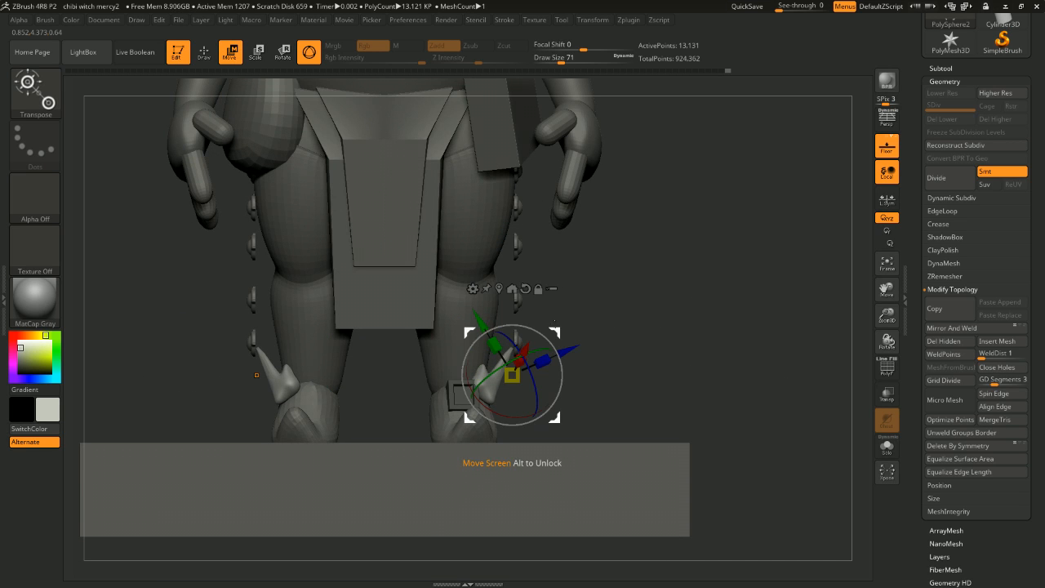
pyautogui.moveTo(556, 332); pyautogui.dragTo(560, 334)
pyautogui.keyDown('ctrl'); pyautogui.moveTo(691, 339); pyautogui.dragTo(670, 377, button='right'); pyautogui.keyUp('ctrl')
pyautogui.moveTo(668, 298)
pyautogui.keyDown('alt'); pyautogui.mouseDown(button='right')
pyautogui.moveTo(663, 404)
pyautogui.moveTo(711, 319)
pyautogui.moveTo(705, 432)
pyautogui.moveTo(710, 277)
pyautogui.moveTo(774, 333)
pyautogui.moveTo(572, 316)
pyautogui.mouseUp(button='right'); pyautogui.keyUp('alt')
pyautogui.moveTo(572, 316)
pyautogui.mouseDown(button='right')
pyautogui.moveTo(707, 330)
pyautogui.moveTo(682, 294)
pyautogui.moveTo(693, 454)
pyautogui.mouseUp(button='right')
pyautogui.press('q')
pyautogui.moveTo(670, 376)
pyautogui.keyDown('ctrl'); pyautogui.mouseDown(button='right')
pyautogui.moveTo(667, 365)
pyautogui.moveTo(644, 375)
pyautogui.moveTo(654, 377)
pyautogui.mouseUp(button='right'); pyautogui.keyUp('ctrl')
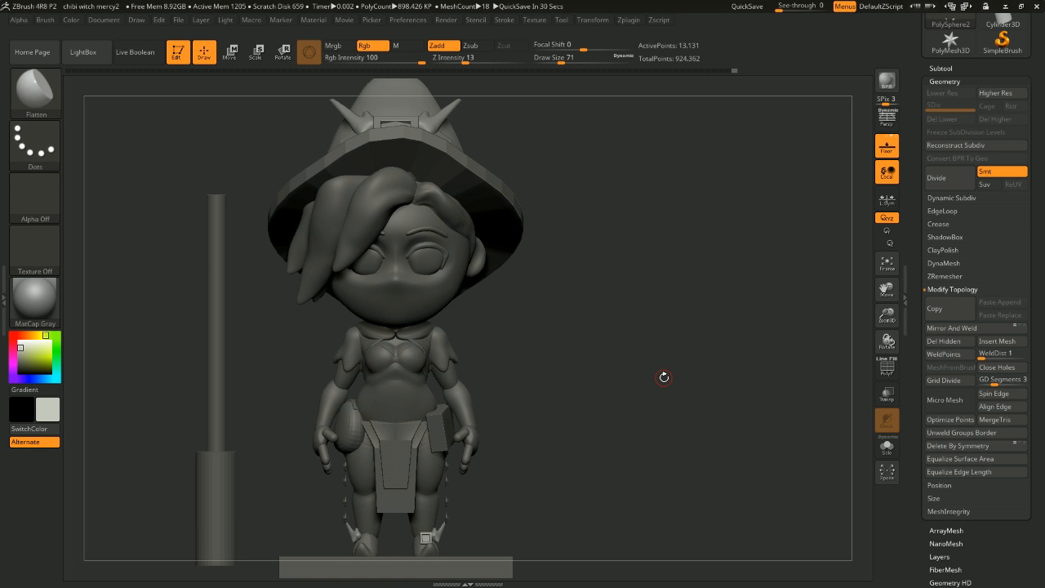
# Step: Examine the whole figure's proportions and accessories from front and three-quarter views
pyautogui.moveTo(638, 307); pyautogui.dragTo(702, 302)
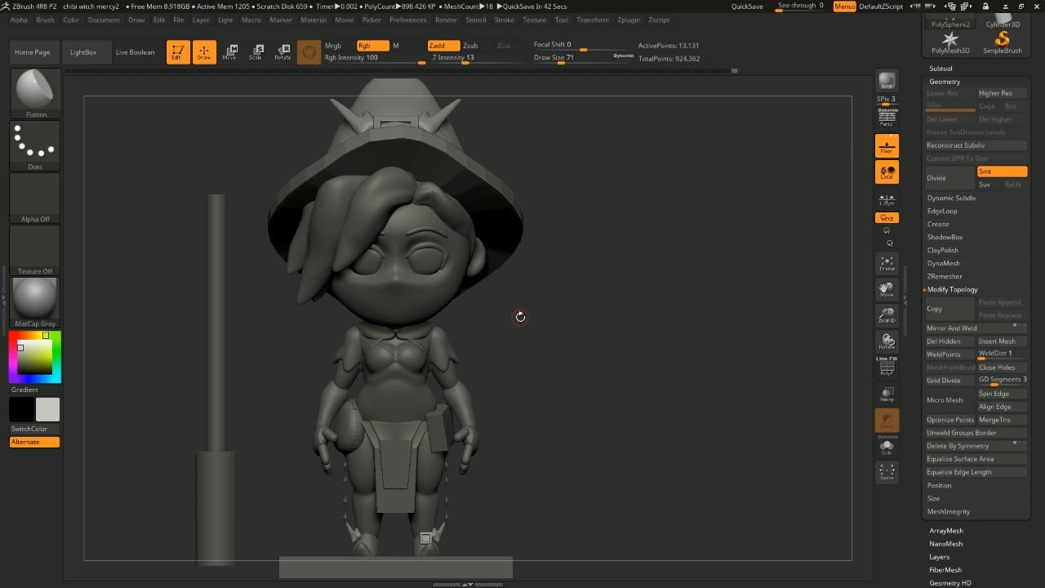
pyautogui.moveTo(514, 326)
pyautogui.mouseDown()
pyautogui.moveTo(625, 316)
pyautogui.moveTo(648, 368)
pyautogui.moveTo(665, 318)
pyautogui.moveTo(637, 336)
pyautogui.mouseUp()
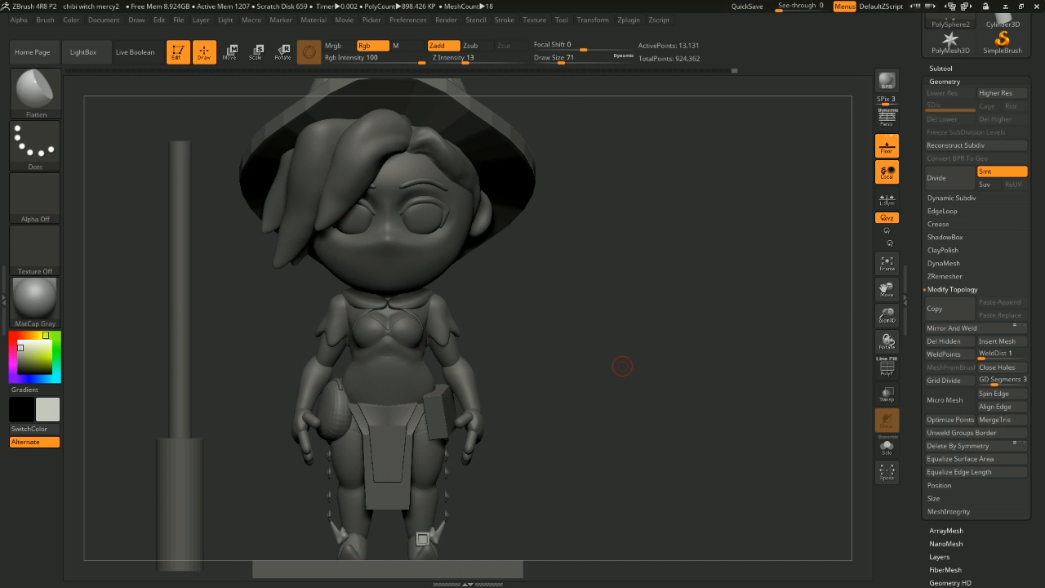
pyautogui.moveTo(594, 367)
pyautogui.mouseDown()
pyautogui.moveTo(643, 375)
pyautogui.moveTo(630, 373)
pyautogui.moveTo(659, 421)
pyautogui.mouseUp()
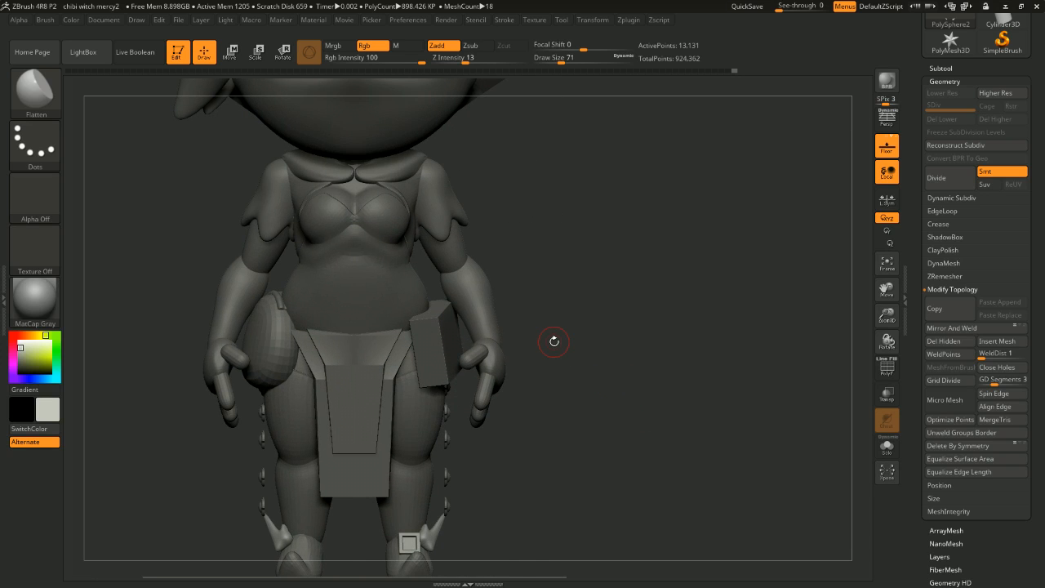
pyautogui.moveTo(565, 278)
pyautogui.mouseDown()
pyautogui.moveTo(634, 273)
pyautogui.moveTo(632, 295)
pyautogui.moveTo(640, 280)
pyautogui.moveTo(623, 294)
pyautogui.moveTo(670, 312)
pyautogui.moveTo(651, 373)
pyautogui.moveTo(605, 345)
pyautogui.moveTo(637, 357)
pyautogui.moveTo(634, 341)
pyautogui.moveTo(511, 329)
pyautogui.mouseUp()
pyautogui.keyDown('shift'); pyautogui.moveTo(633, 345); pyautogui.dragTo(670, 346); pyautogui.keyUp('shift')
pyautogui.moveTo(670, 346)
pyautogui.keyDown('alt'); pyautogui.mouseDown()
pyautogui.moveTo(669, 396)
pyautogui.moveTo(664, 349)
pyautogui.moveTo(629, 367)
pyautogui.moveTo(645, 369)
pyautogui.mouseUp(); pyautogui.keyUp('alt')
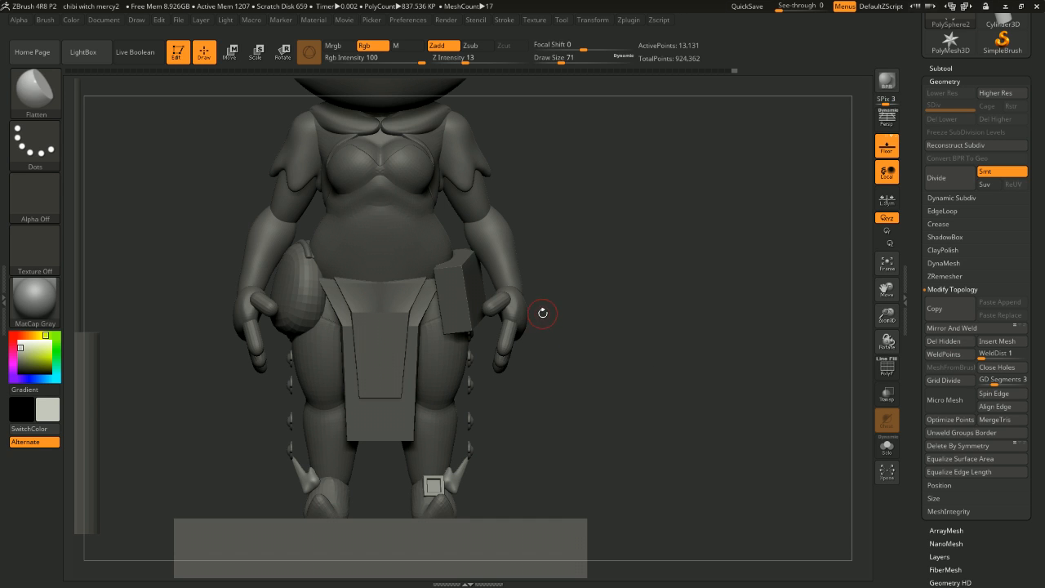
pyautogui.moveTo(595, 314)
pyautogui.mouseDown()
pyautogui.moveTo(618, 334)
pyautogui.moveTo(602, 338)
pyautogui.moveTo(632, 343)
pyautogui.moveTo(649, 364)
pyautogui.moveTo(564, 374)
pyautogui.moveTo(634, 369)
pyautogui.moveTo(626, 368)
pyautogui.mouseUp()
pyautogui.moveTo(648, 304)
pyautogui.keyDown('alt'); pyautogui.mouseDown()
pyautogui.moveTo(715, 322)
pyautogui.moveTo(712, 294)
pyautogui.mouseUp(); pyautogui.keyUp('alt')
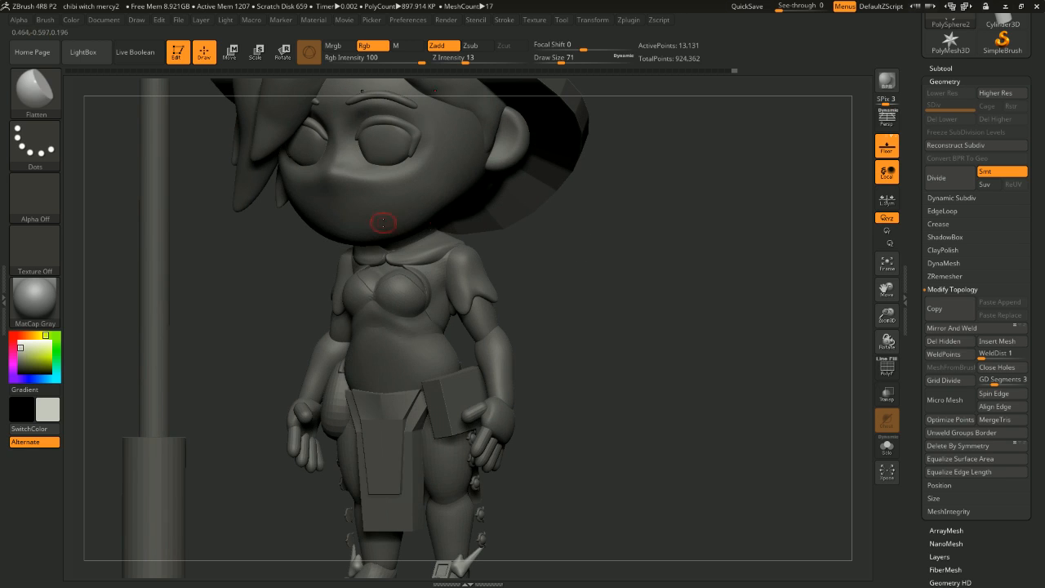
# Step: Select the head subtool, reduce the draw size to 31, and switch to the DamStandard brush
pyautogui.keyDown('alt'); pyautogui.click(441, 207); pyautogui.keyUp('alt')
pyautogui.press('space')
pyautogui.moveTo(437, 205); pyautogui.dragTo(429, 205)
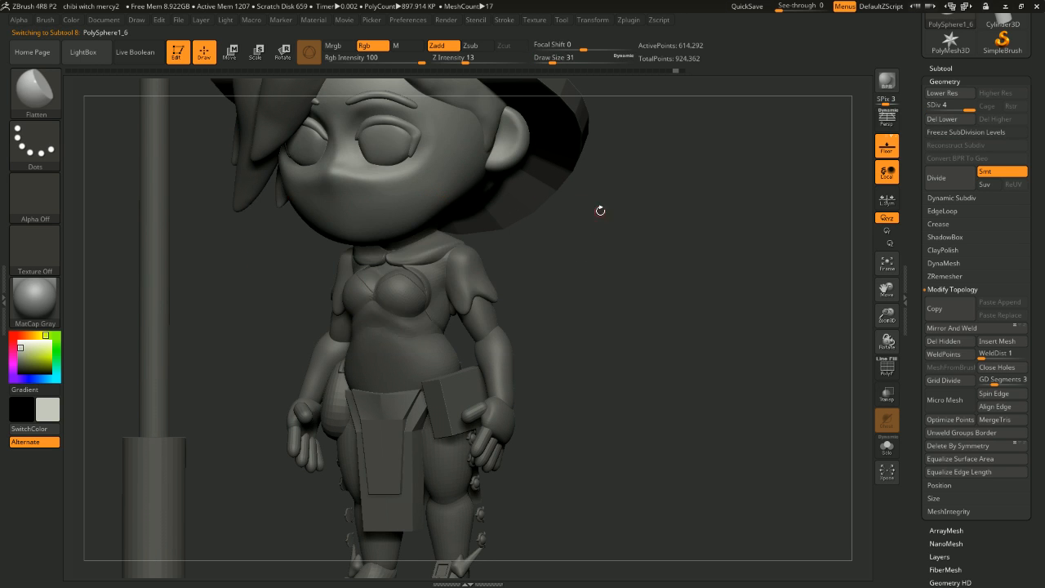
pyautogui.keyDown('shift'); pyautogui.moveTo(600, 210); pyautogui.dragTo(616, 209); pyautogui.keyUp('shift')
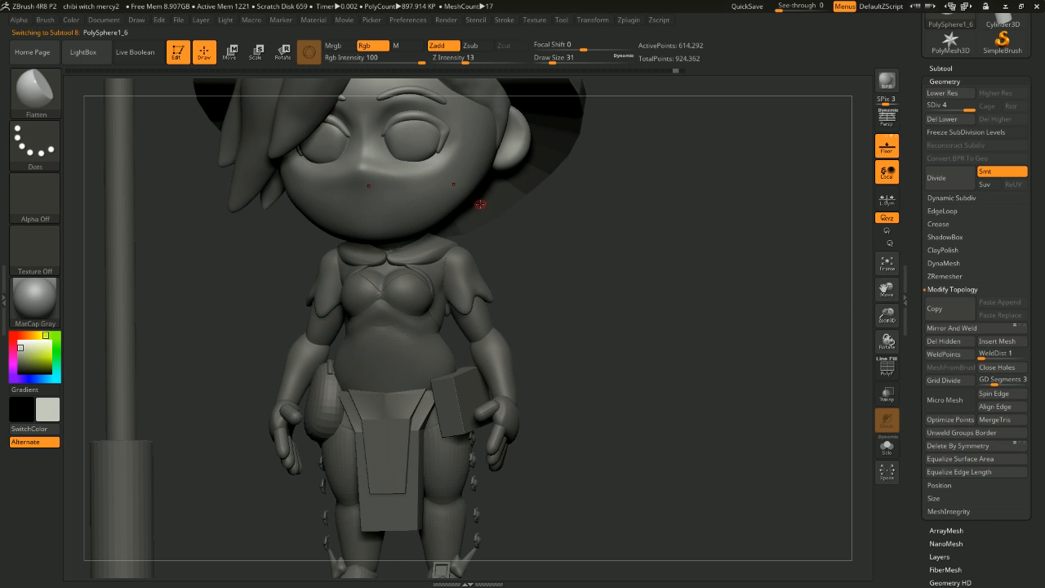
pyautogui.press('b')
pyautogui.press('d')
pyautogui.press('s')
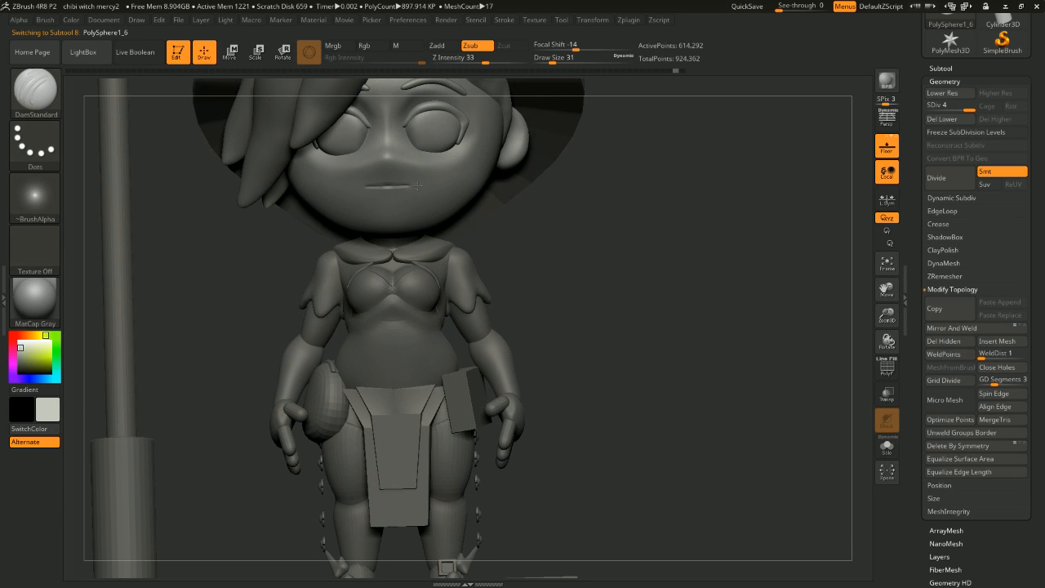
# Step: Undo the straight mouth line and try carving a wide open smile on the lower face
pyautogui.hotkey('ctrl', 'z')
pyautogui.moveTo(558, 205); pyautogui.dragTo(686, 217)
pyautogui.keyDown('alt'); pyautogui.moveTo(686, 218); pyautogui.dragTo(686, 254); pyautogui.keyUp('alt')
pyautogui.moveTo(404, 214); pyautogui.dragTo(355, 217)
pyautogui.hotkey('ctrl', 'z')
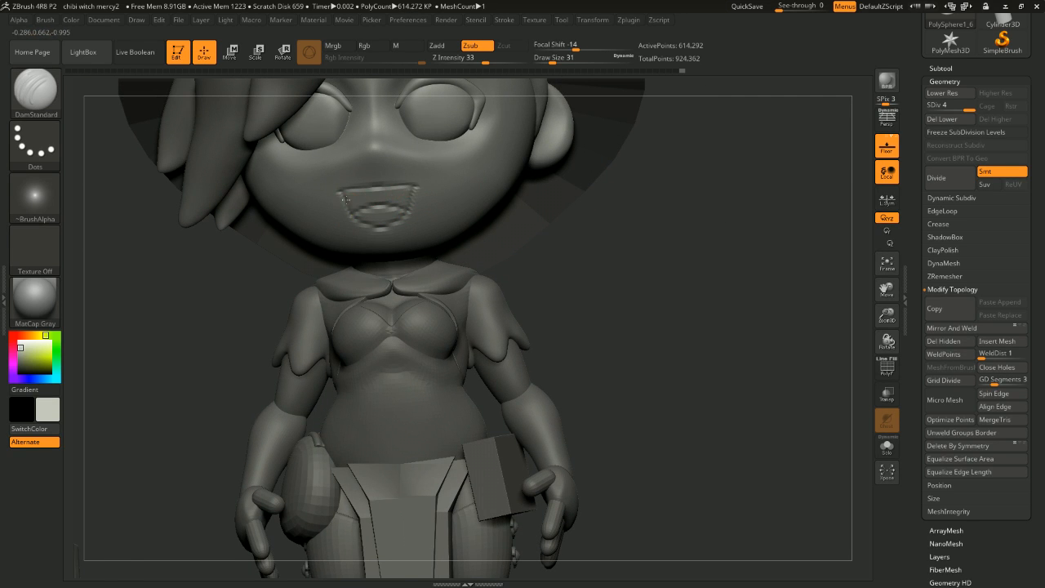
pyautogui.keyDown('alt'); pyautogui.moveTo(624, 216); pyautogui.dragTo(713, 245); pyautogui.keyUp('alt')
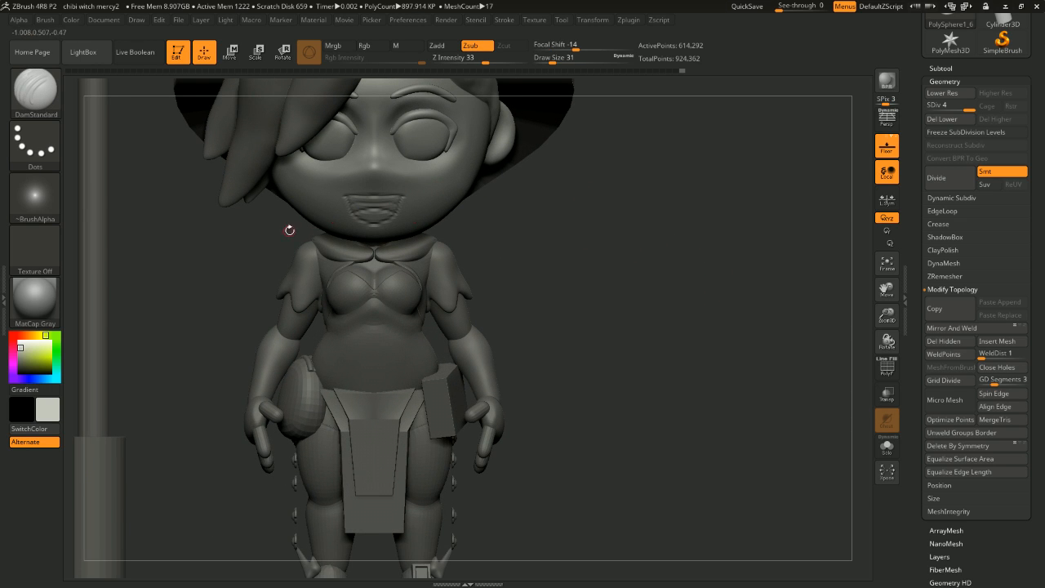
pyautogui.moveTo(696, 237); pyautogui.dragTo(596, 252)
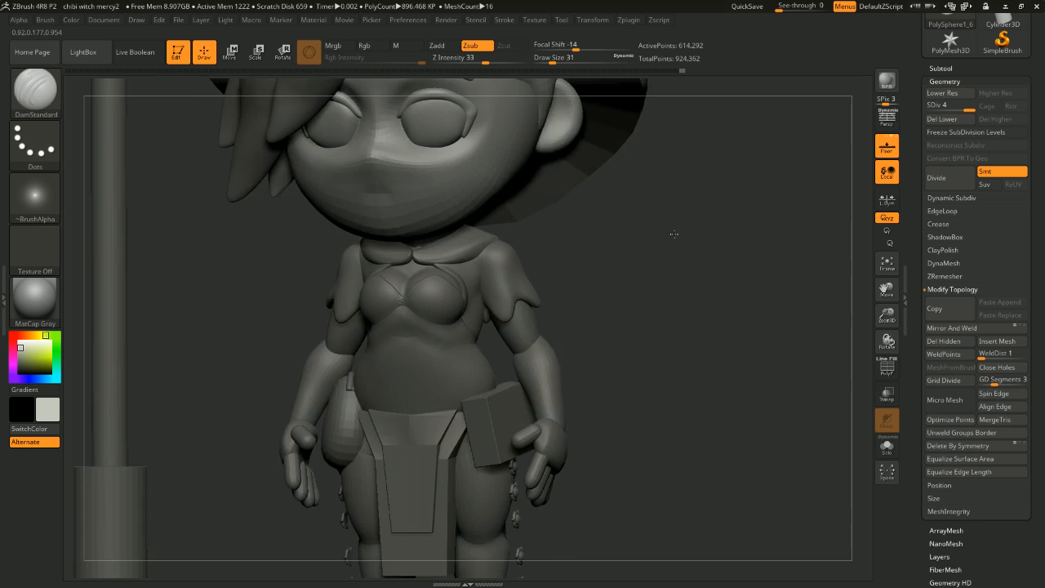
# Step: Carve a small smiling mouth with short lip lines below the nose using the DamStandard brush
pyautogui.moveTo(672, 233)
pyautogui.mouseDown()
pyautogui.moveTo(527, 230)
pyautogui.moveTo(421, 193)
pyautogui.mouseUp()
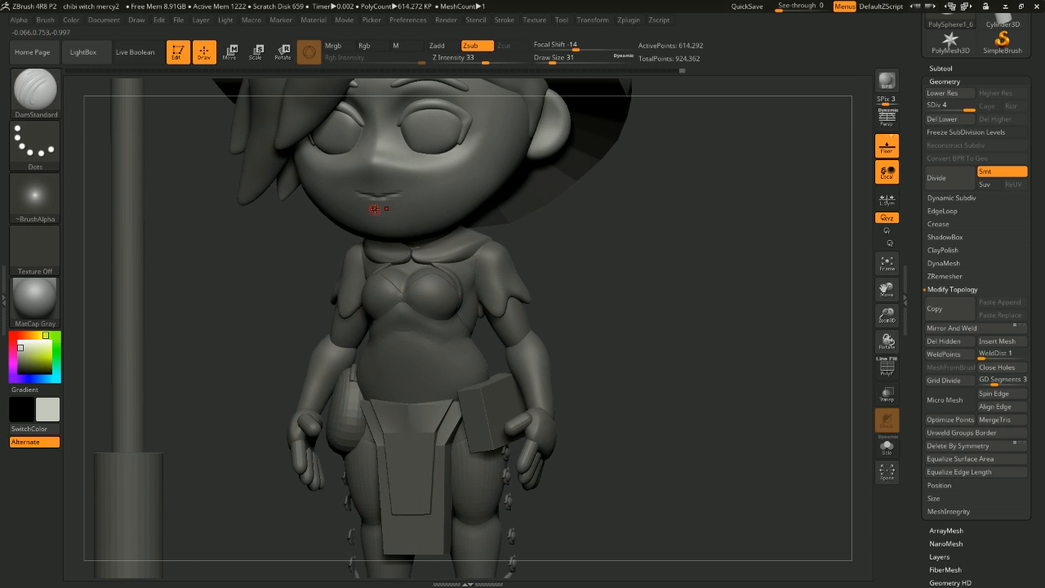
pyautogui.moveTo(644, 267); pyautogui.dragTo(724, 220)
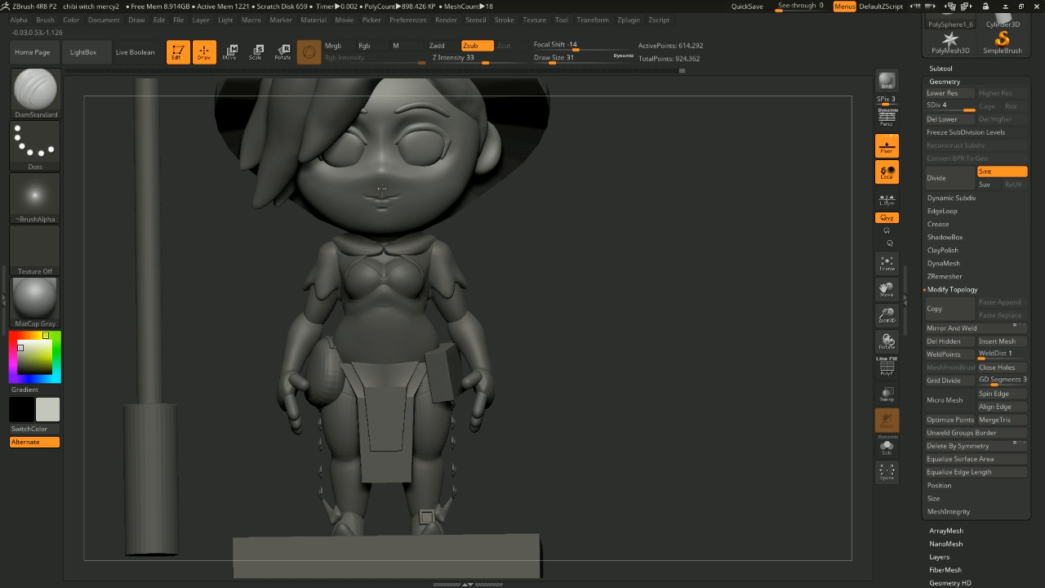
pyautogui.keyDown('alt'); pyautogui.moveTo(617, 170); pyautogui.dragTo(613, 229); pyautogui.keyUp('alt')
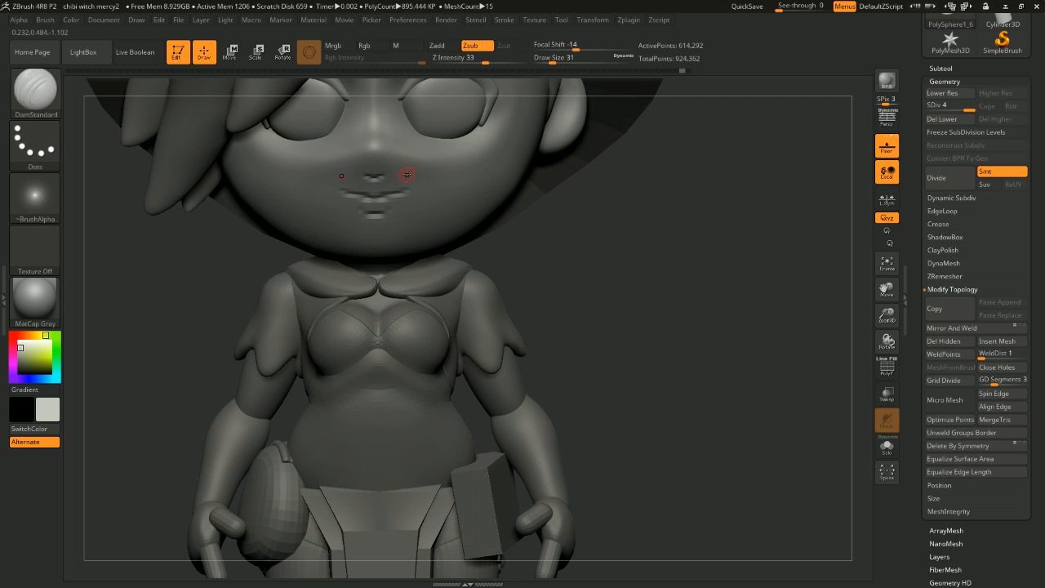
pyautogui.moveTo(656, 287)
pyautogui.keyDown('alt'); pyautogui.mouseDown()
pyautogui.moveTo(694, 240)
pyautogui.moveTo(678, 247)
pyautogui.moveTo(698, 261)
pyautogui.moveTo(667, 267)
pyautogui.moveTo(680, 244)
pyautogui.moveTo(695, 245)
pyautogui.moveTo(700, 261)
pyautogui.moveTo(663, 253)
pyautogui.mouseUp(); pyautogui.keyUp('alt')
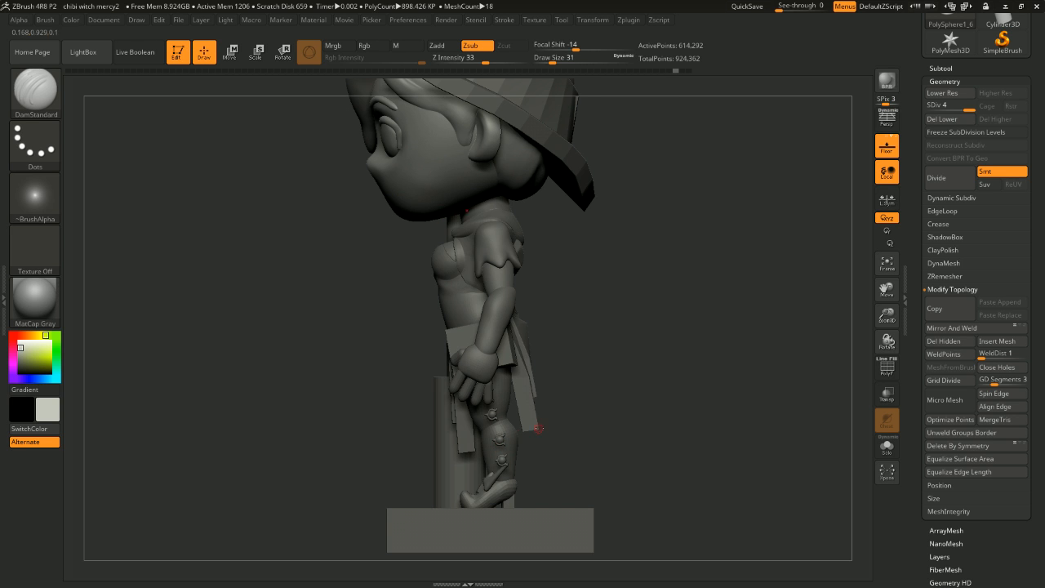
# Step: Select the legs subtool and hide the thigh and lower-leg pieces so only its side ornaments remain visible
pyautogui.keyDown('alt'); pyautogui.moveTo(589, 370); pyautogui.dragTo(618, 314); pyautogui.keyUp('alt')
pyautogui.moveTo(597, 401); pyautogui.dragTo(588, 204)
pyautogui.keyDown('alt'); pyautogui.click(535, 314); pyautogui.keyUp('alt')
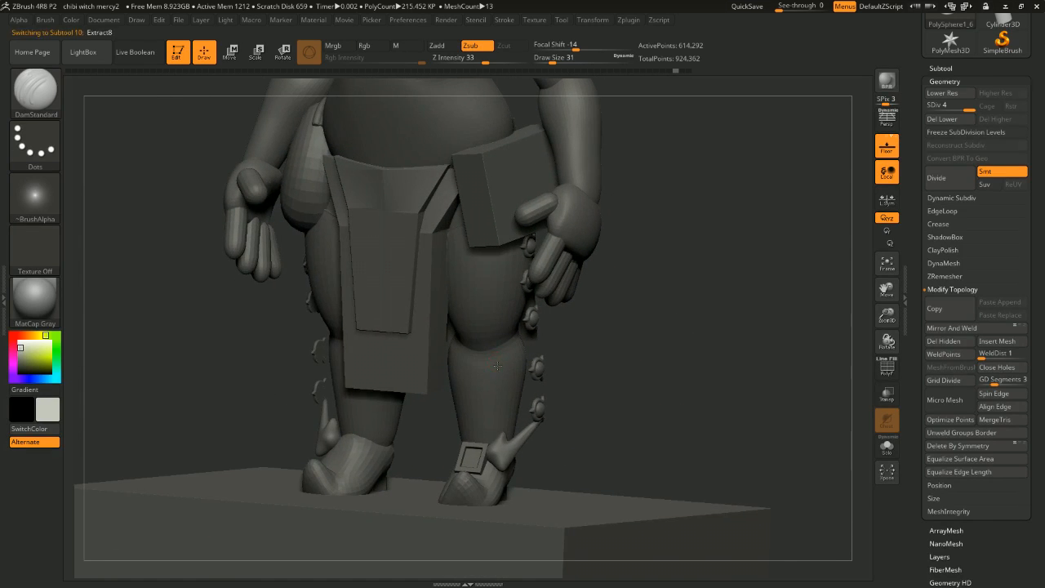
pyautogui.keyDown('shift'); pyautogui.moveTo(587, 339); pyautogui.dragTo(649, 299); pyautogui.keyUp('shift')
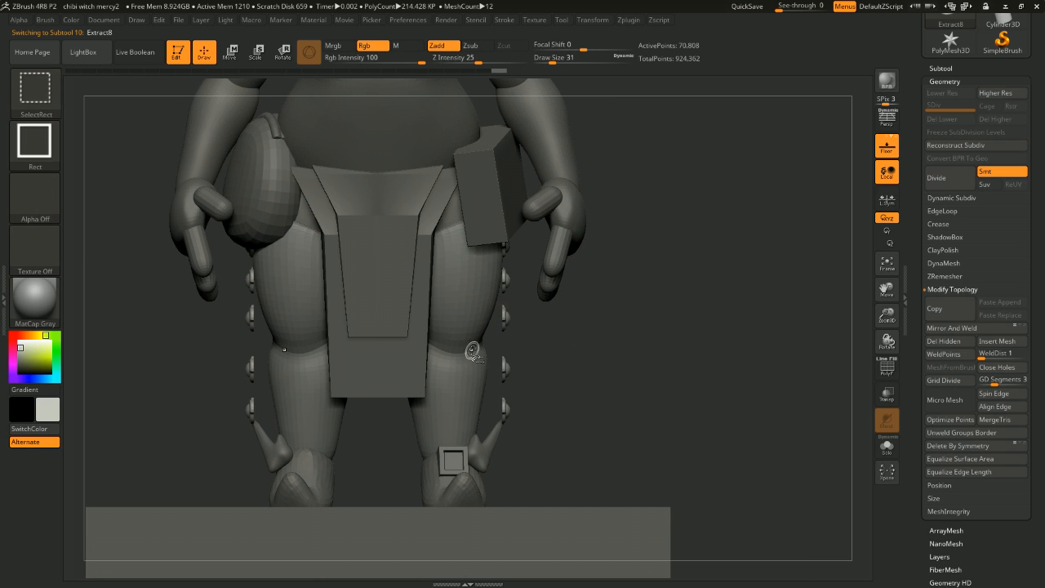
pyautogui.keyDown('ctrl'); pyautogui.keyDown('shift'); pyautogui.click(463, 357); pyautogui.keyUp('shift'); pyautogui.keyUp('ctrl')
pyautogui.keyDown('ctrl'); pyautogui.keyDown('shift'); pyautogui.click(457, 378); pyautogui.keyUp('shift'); pyautogui.keyUp('ctrl')
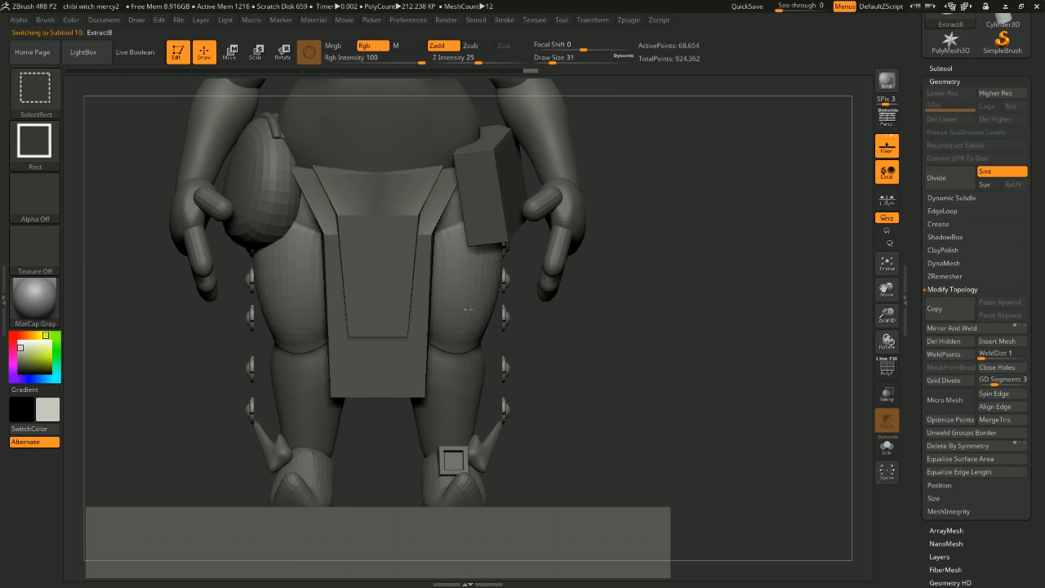
pyautogui.keyDown('ctrl'); pyautogui.keyDown('shift'); pyautogui.click(467, 311); pyautogui.keyUp('shift'); pyautogui.keyUp('ctrl')
pyautogui.moveTo(540, 266); pyautogui.dragTo(581, 303)
pyautogui.keyDown('ctrl'); pyautogui.keyDown('shift'); pyautogui.click(466, 231); pyautogui.keyUp('shift'); pyautogui.keyUp('ctrl')
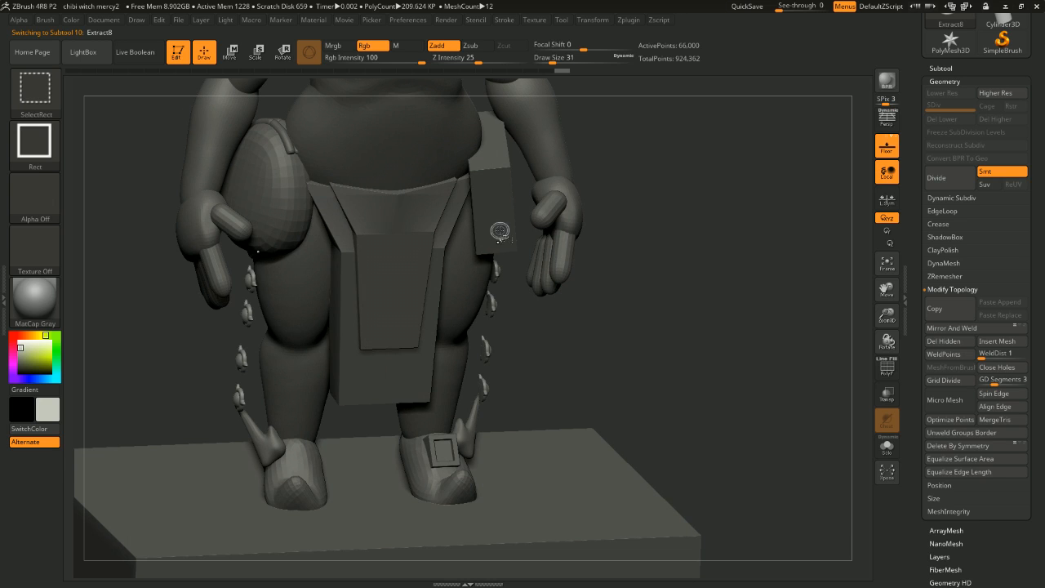
# Step: Show the legs again, mask them so only the side ornaments stay editable, and check the subtool in Solo mode
pyautogui.keyDown('ctrl'); pyautogui.keyDown('shift'); pyautogui.click(671, 294); pyautogui.keyUp('shift'); pyautogui.keyUp('ctrl')
pyautogui.keyDown('shift'); pyautogui.moveTo(719, 312); pyautogui.dragTo(676, 264); pyautogui.keyUp('shift')
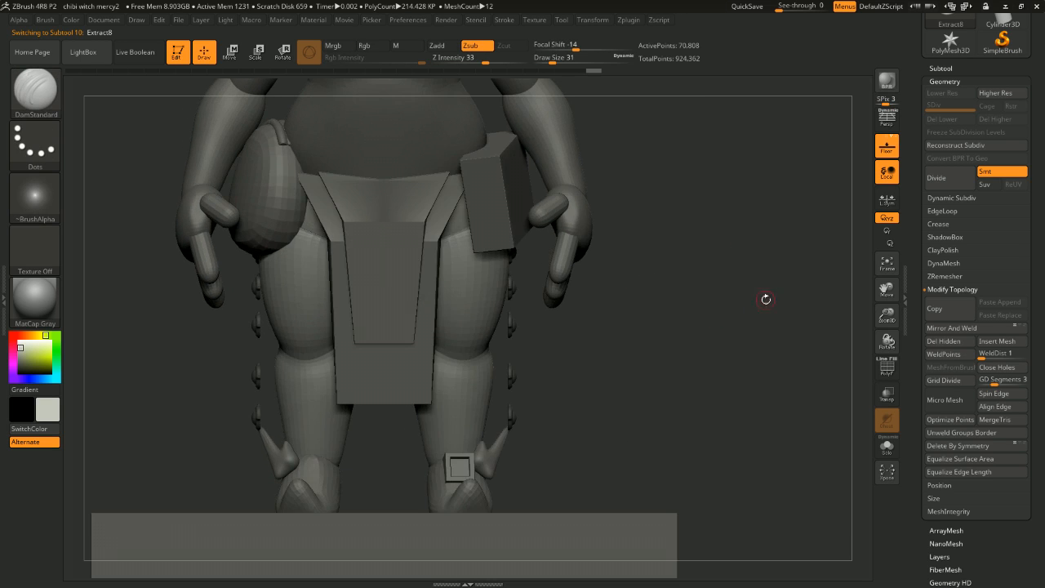
pyautogui.keyDown('alt'); pyautogui.moveTo(766, 299); pyautogui.dragTo(795, 312); pyautogui.keyUp('alt')
pyautogui.keyDown('ctrl'); pyautogui.click(722, 296); pyautogui.keyUp('ctrl')
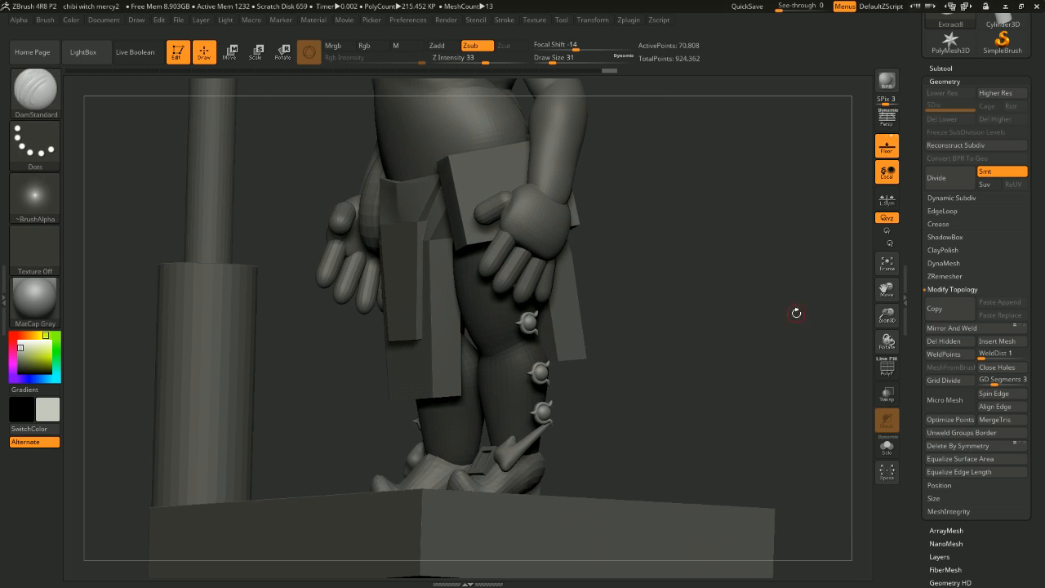
pyautogui.click(887, 446)
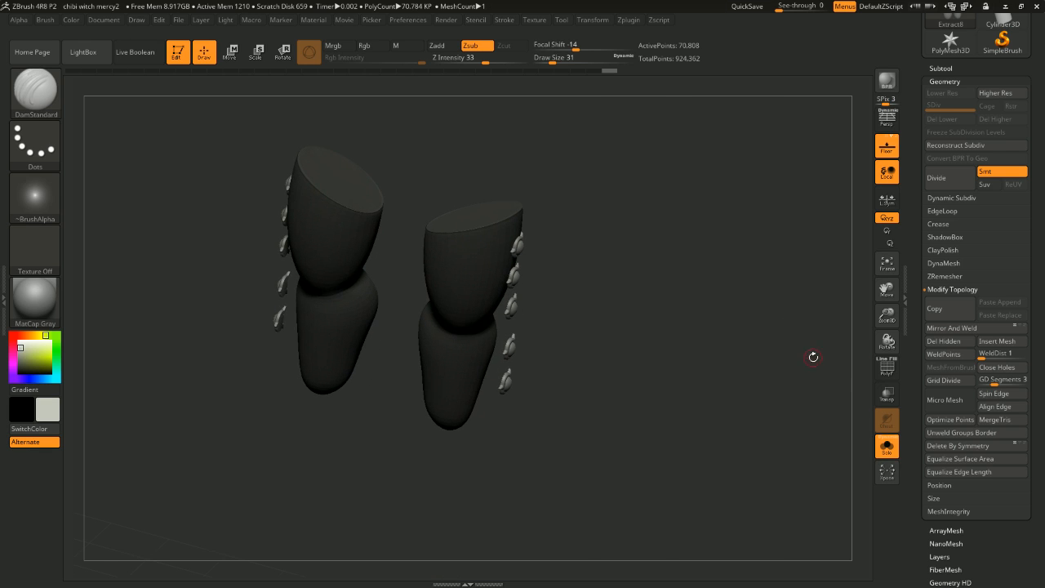
pyautogui.click(883, 454)
pyautogui.keyDown('shift'); pyautogui.moveTo(821, 384); pyautogui.dragTo(764, 321); pyautogui.keyUp('shift')
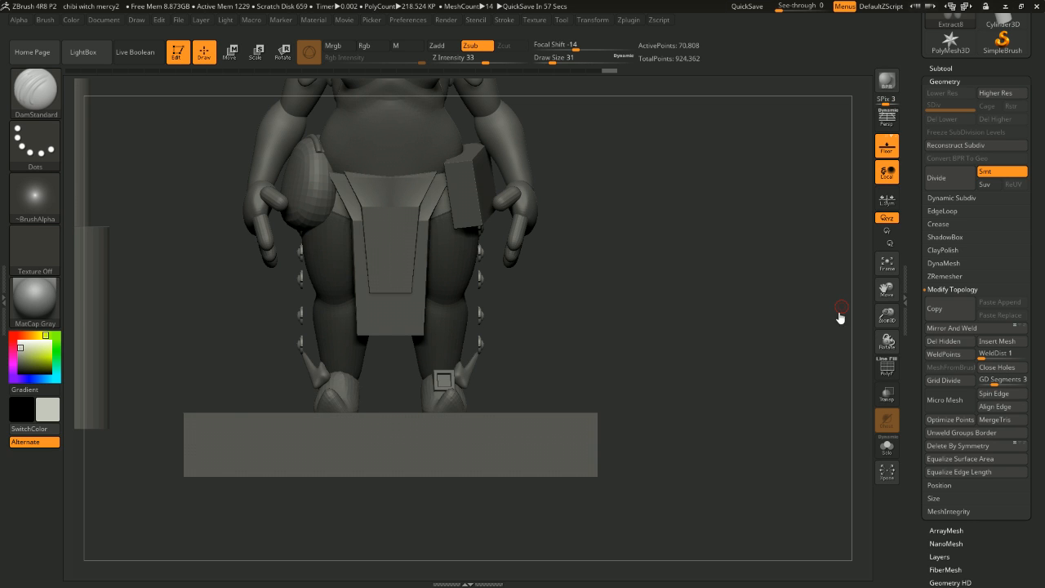
# Step: Inspect the leg ornaments from the front and side and turn on Local Symmetry
pyautogui.moveTo(623, 331); pyautogui.dragTo(584, 288)
pyautogui.moveTo(665, 299)
pyautogui.mouseDown()
pyautogui.moveTo(658, 308)
pyautogui.moveTo(703, 308)
pyautogui.moveTo(699, 354)
pyautogui.mouseUp()
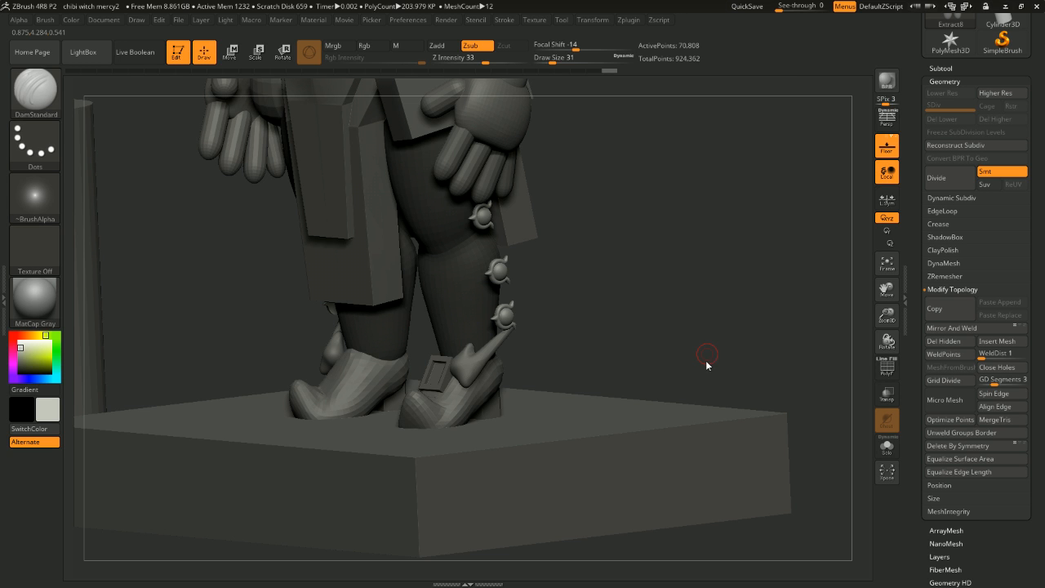
pyautogui.moveTo(762, 322); pyautogui.dragTo(737, 273)
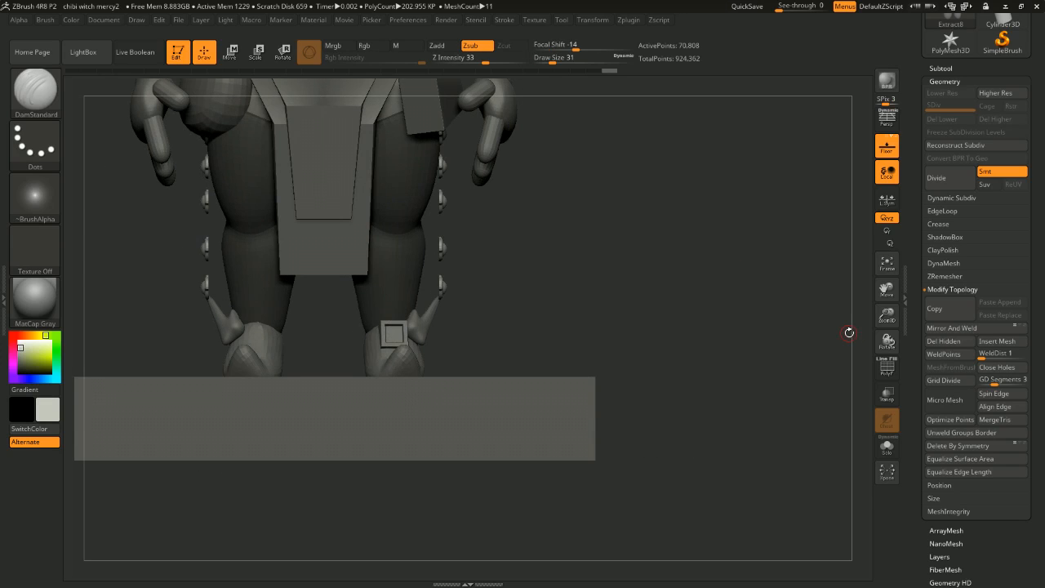
pyautogui.moveTo(849, 333); pyautogui.dragTo(670, 294)
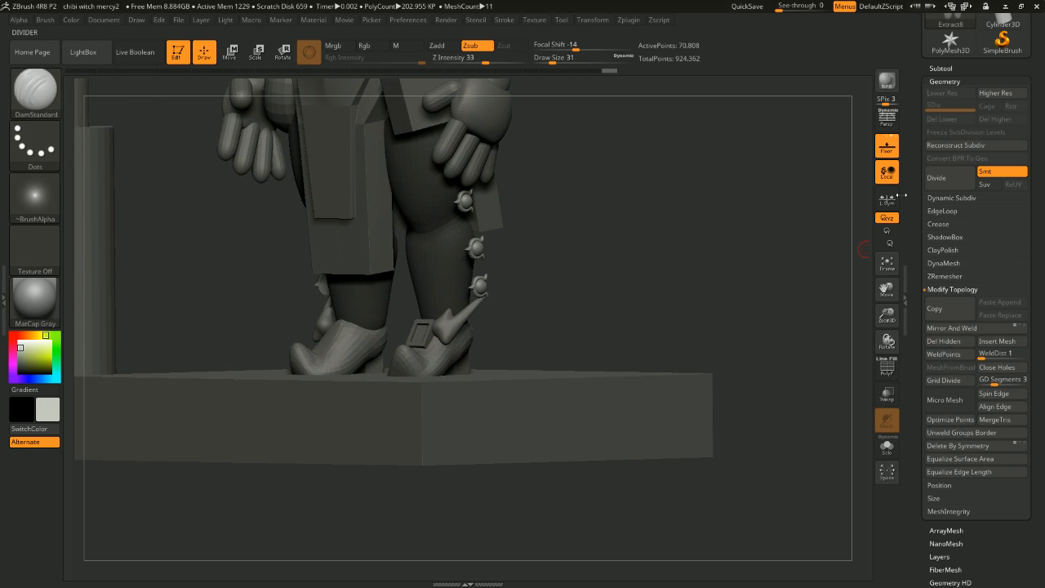
pyautogui.click(887, 198)
pyautogui.moveTo(856, 204); pyautogui.dragTo(825, 213)
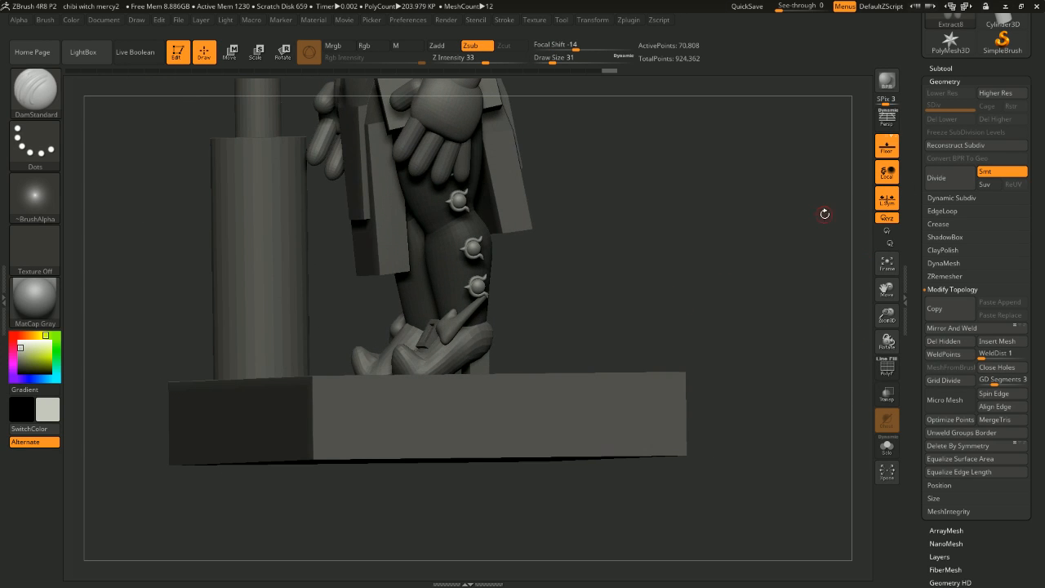
# Step: Try thickening the unmasked leg ornaments with the Inflate deformation
pyautogui.scroll(-3, 980, 434)
pyautogui.scroll(-4, 973, 513)
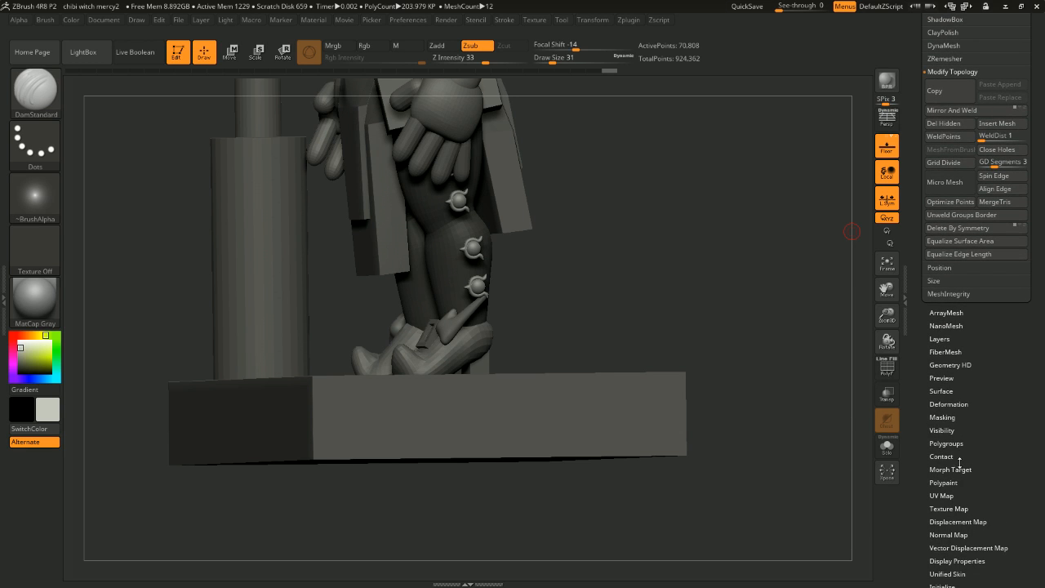
pyautogui.click(949, 404)
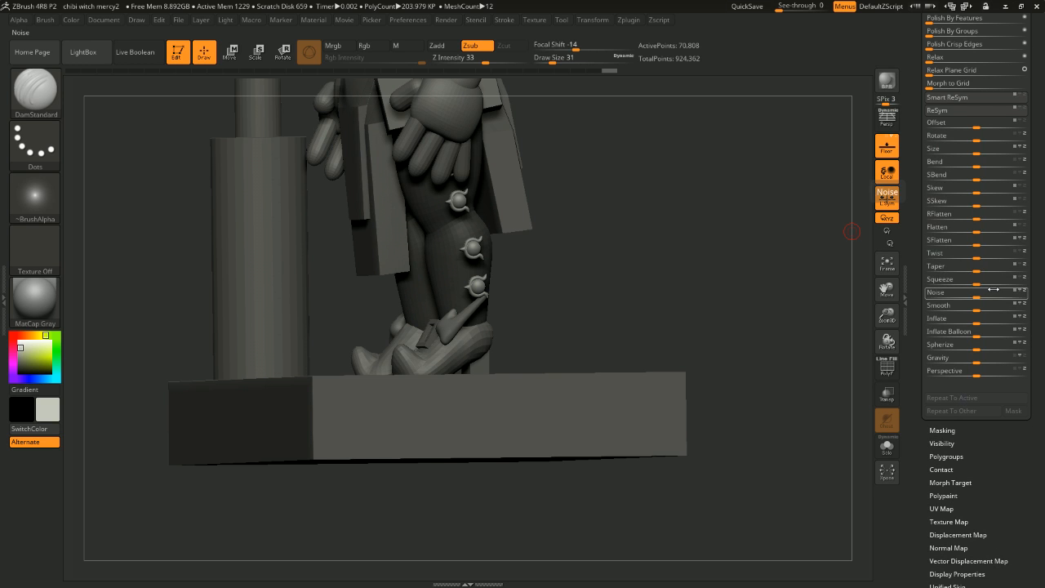
pyautogui.moveTo(981, 323); pyautogui.dragTo(990, 324)
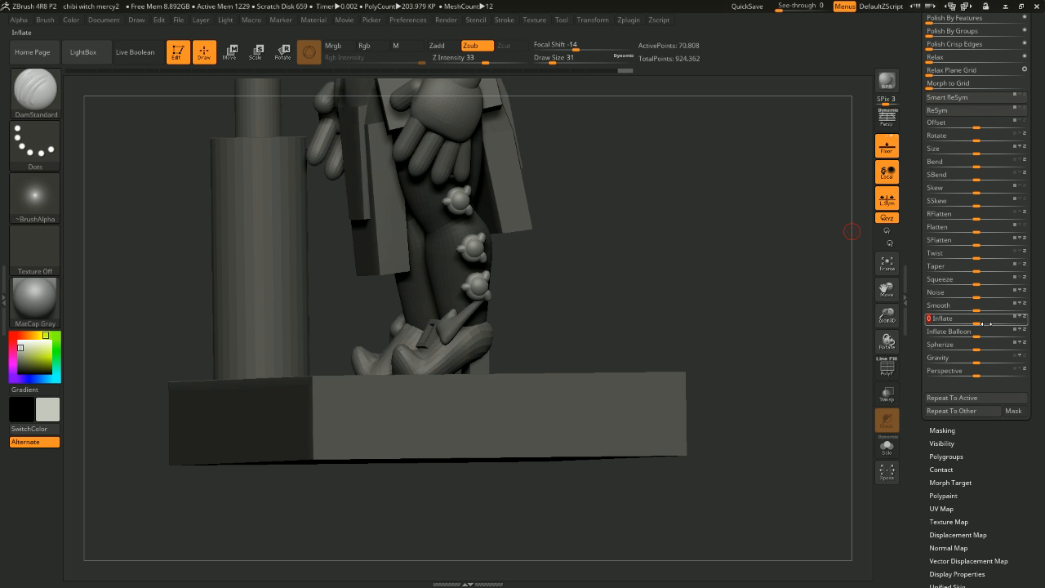
pyautogui.hotkey('ctrl', 'z')
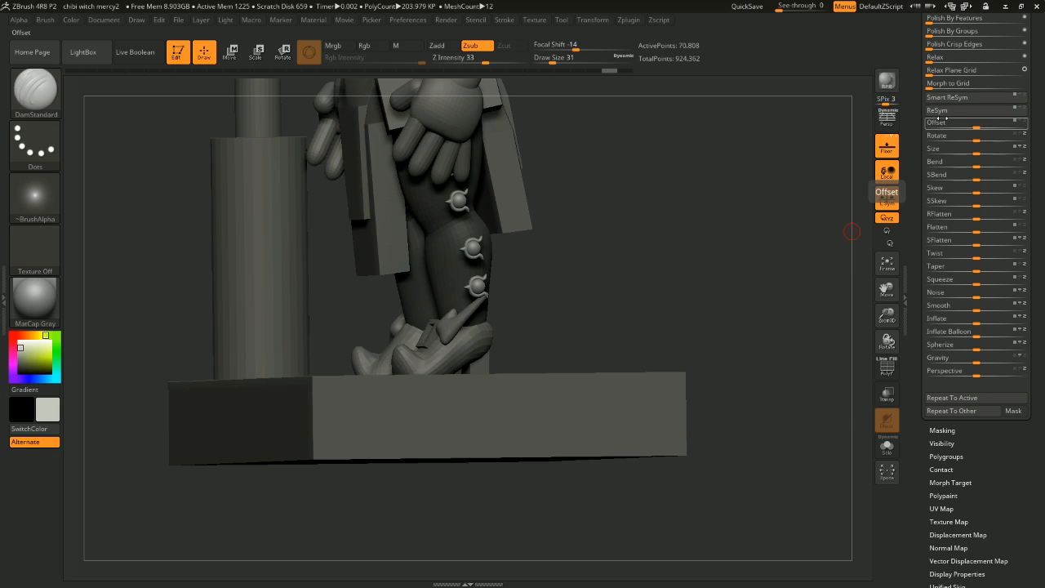
# Step: Try enlarging the leg ornaments with the Size deformation and moving them inward against the legs with the gizmo
pyautogui.moveTo(966, 147); pyautogui.dragTo(982, 147)
pyautogui.keyDown('shift'); pyautogui.moveTo(694, 210); pyautogui.dragTo(733, 203); pyautogui.keyUp('shift')
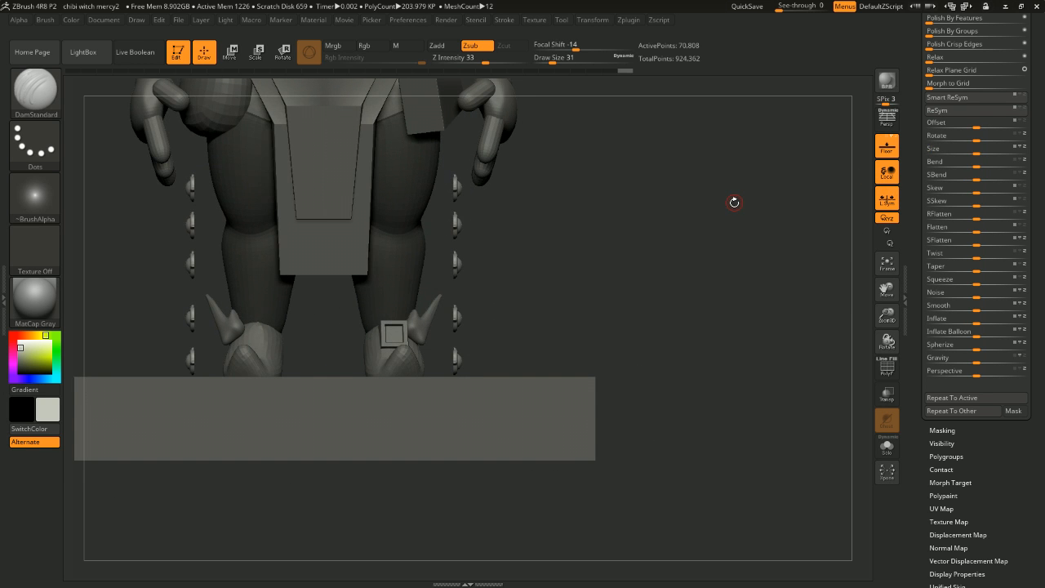
pyautogui.press('w')
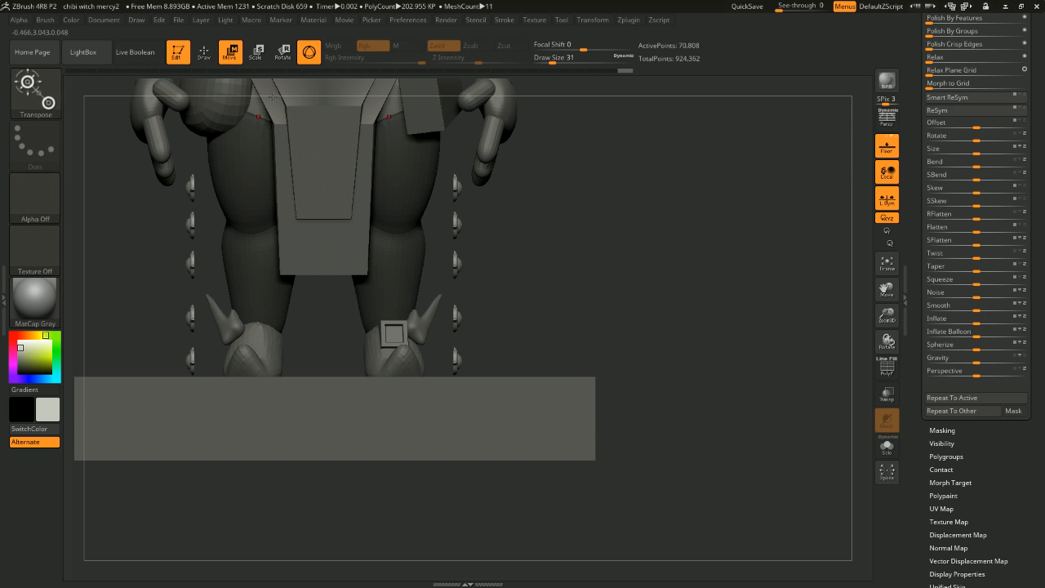
pyautogui.click(459, 261)
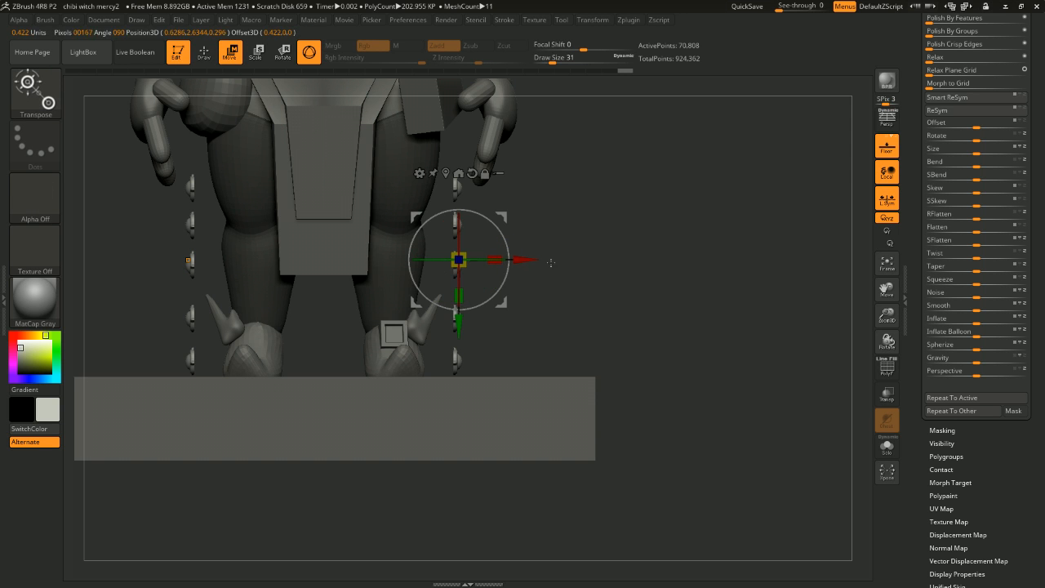
pyautogui.moveTo(506, 217); pyautogui.dragTo(474, 170)
pyautogui.moveTo(555, 180)
pyautogui.keyDown('shift'); pyautogui.mouseDown()
pyautogui.moveTo(516, 180)
pyautogui.moveTo(555, 180)
pyautogui.mouseUp(); pyautogui.keyUp('shift')
pyautogui.moveTo(474, 172); pyautogui.dragTo(496, 172)
pyautogui.keyDown('shift'); pyautogui.moveTo(670, 177); pyautogui.dragTo(608, 288); pyautogui.keyUp('shift')
pyautogui.moveTo(482, 273); pyautogui.dragTo(474, 262)
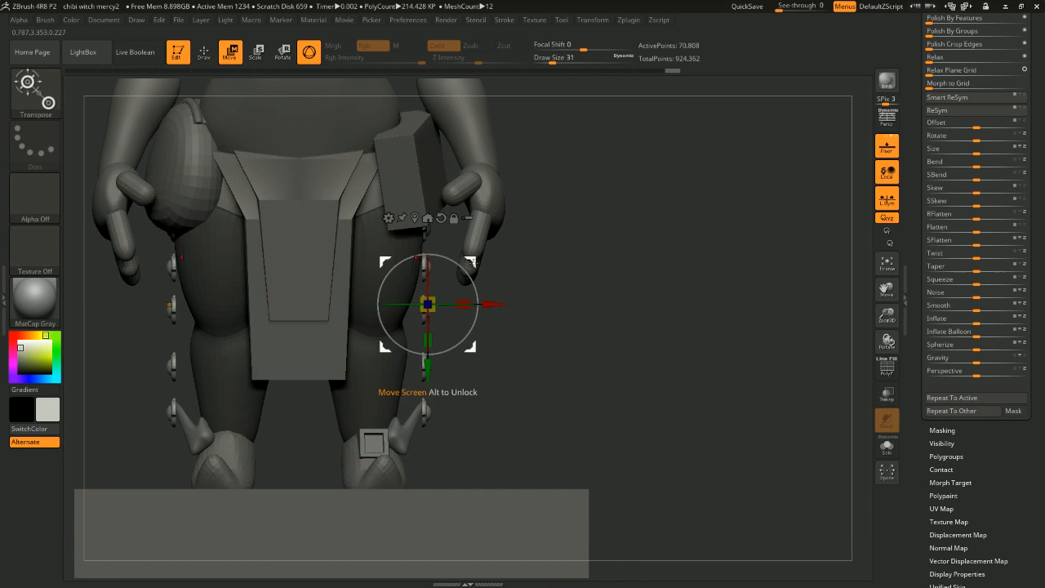
# Step: Try slightly rescaling the leg ornaments with the gizmo while checking them from the side
pyautogui.keyDown('shift'); pyautogui.moveTo(572, 282); pyautogui.dragTo(523, 292); pyautogui.keyUp('shift')
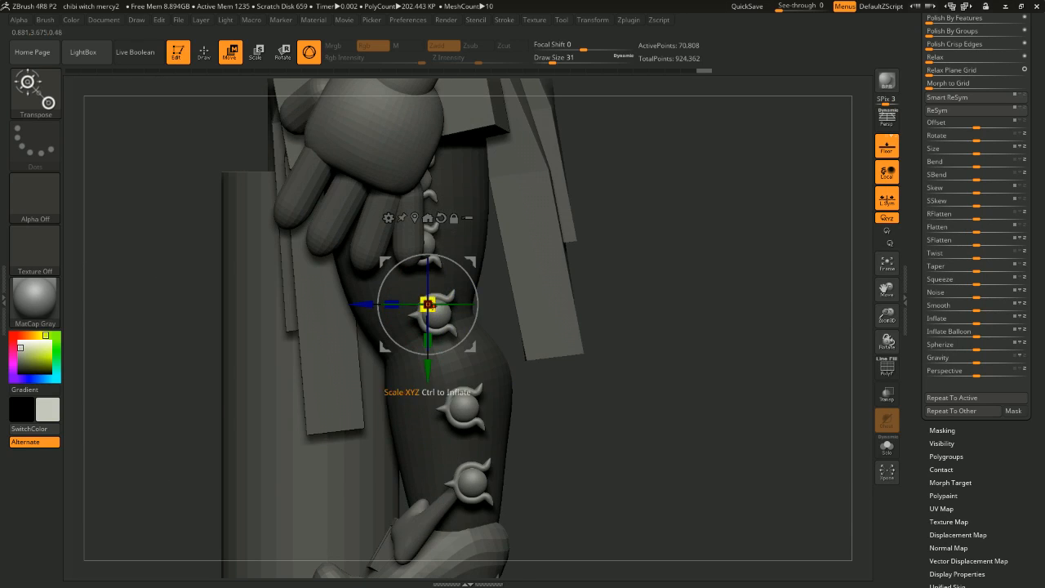
pyautogui.moveTo(427, 303); pyautogui.dragTo(434, 302)
pyautogui.moveTo(589, 274); pyautogui.dragTo(666, 270)
pyautogui.keyDown('alt'); pyautogui.moveTo(666, 270); pyautogui.dragTo(572, 254); pyautogui.keyUp('alt')
# Step: Undo all the size and position changes made to the leg ornaments
pyautogui.hotkey('ctrl', 'z')
pyautogui.hotkey('ctrl', 'z')
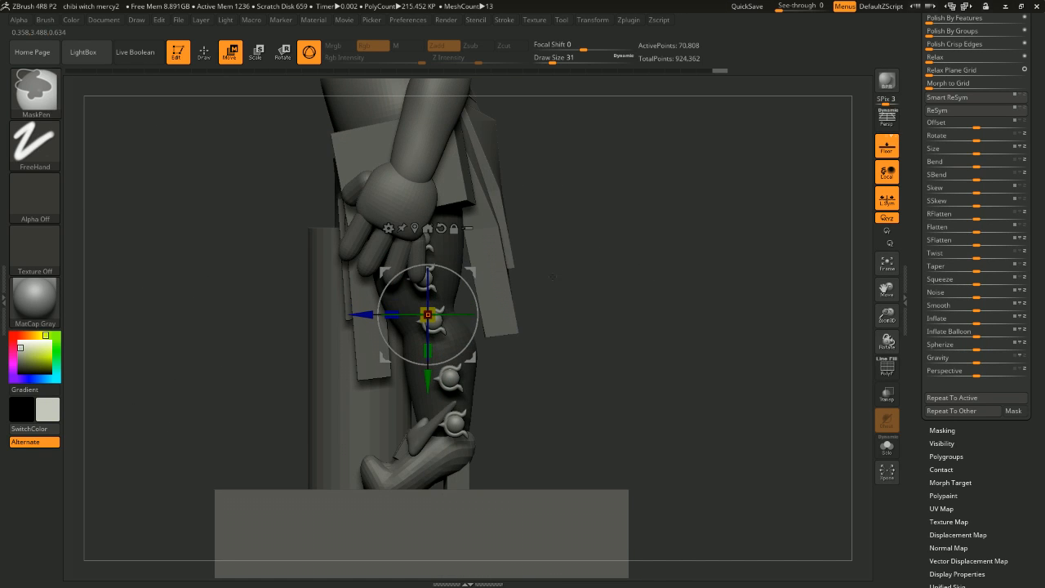
pyautogui.hotkey('ctrl', 'z')
pyautogui.hotkey('ctrl', 'z')
pyautogui.hotkey('ctrl', 'z')
pyautogui.hotkey('ctrl', 'z')
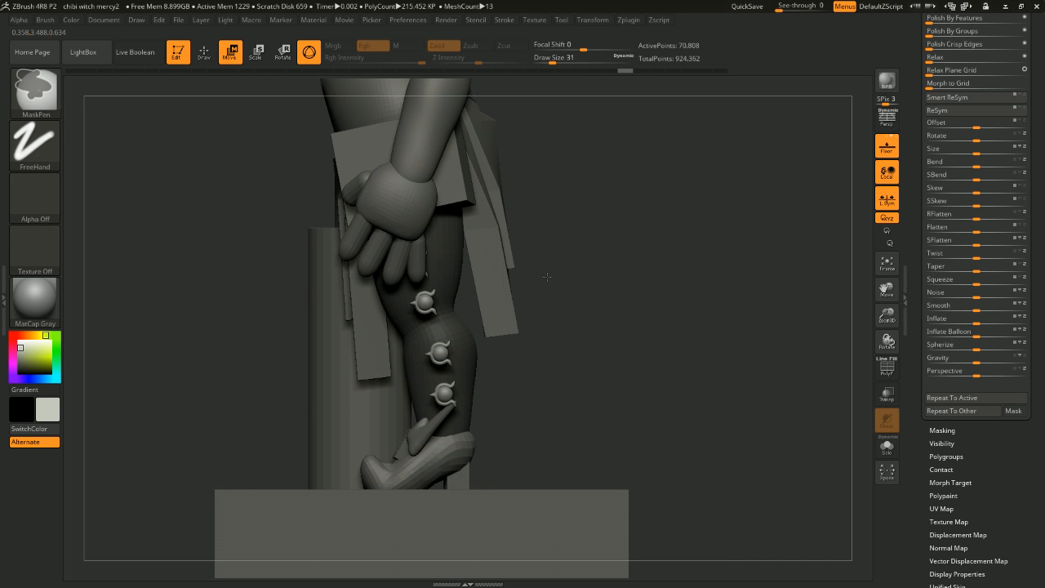
pyautogui.moveTo(547, 277); pyautogui.dragTo(645, 276)
pyautogui.hotkey('ctrl', 'z')
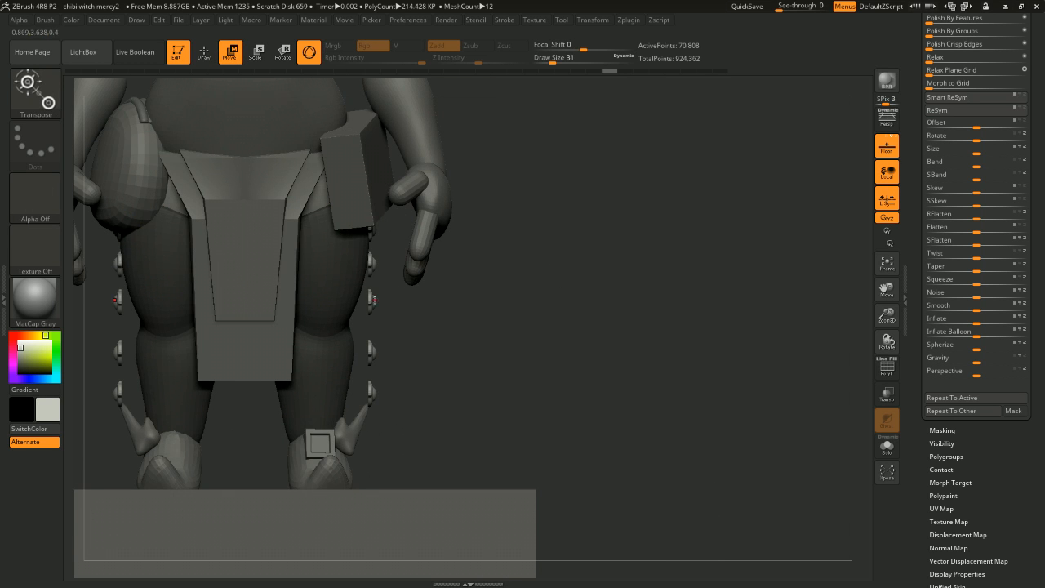
# Step: Try scaling the leg ornaments uniformly with the gizmo while checking them from the side
pyautogui.moveTo(374, 300); pyautogui.dragTo(390, 299)
pyautogui.moveTo(545, 303); pyautogui.dragTo(493, 300)
pyautogui.keyDown('ctrl'); pyautogui.moveTo(565, 229); pyautogui.dragTo(566, 270, button='right'); pyautogui.keyUp('ctrl')
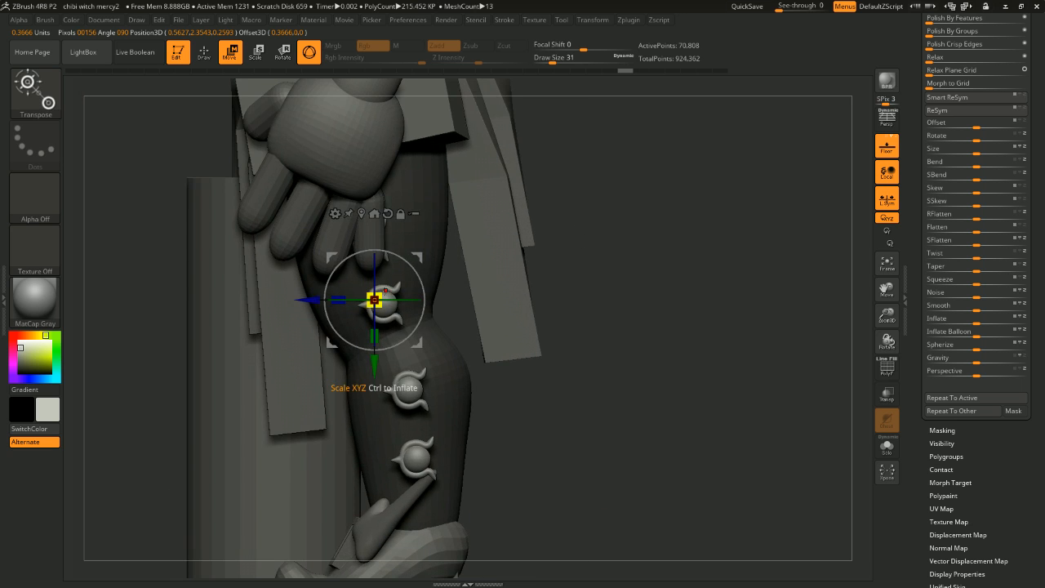
pyautogui.moveTo(374, 300); pyautogui.dragTo(388, 299)
pyautogui.moveTo(538, 240)
pyautogui.mouseDown(button='right')
pyautogui.moveTo(693, 262)
pyautogui.moveTo(546, 245)
pyautogui.moveTo(632, 251)
pyautogui.mouseUp(button='right')
pyautogui.hotkey('ctrl', 'z')
pyautogui.moveTo(584, 297)
pyautogui.mouseDown(button='right')
pyautogui.moveTo(552, 294)
pyautogui.moveTo(669, 270)
pyautogui.moveTo(657, 260)
pyautogui.moveTo(653, 271)
pyautogui.moveTo(559, 269)
pyautogui.mouseUp(button='right')
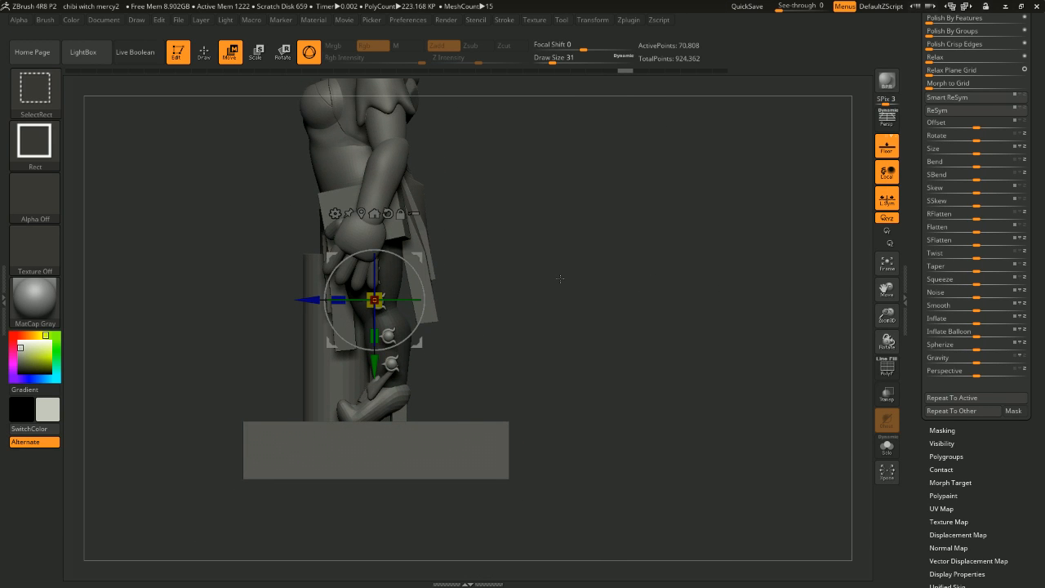
# Step: Enlarge the leg ornaments slightly and uniformly with the gizmo, checking their fit from the front and from behind
pyautogui.moveTo(545, 284)
pyautogui.mouseDown(button='right')
pyautogui.moveTo(588, 286)
pyautogui.moveTo(570, 287)
pyautogui.moveTo(605, 269)
pyautogui.mouseUp(button='right')
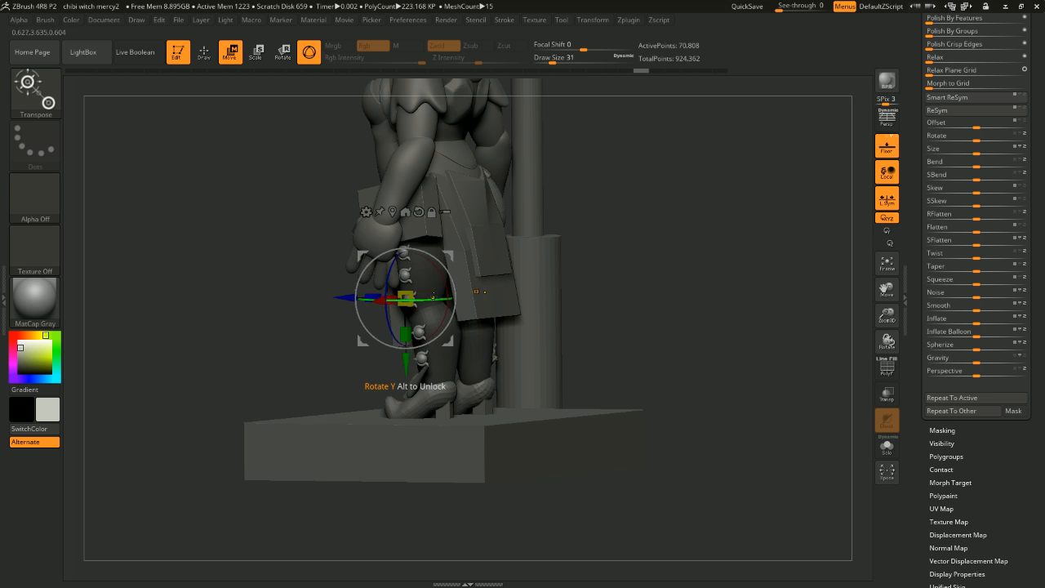
pyautogui.moveTo(410, 296); pyautogui.dragTo(421, 296)
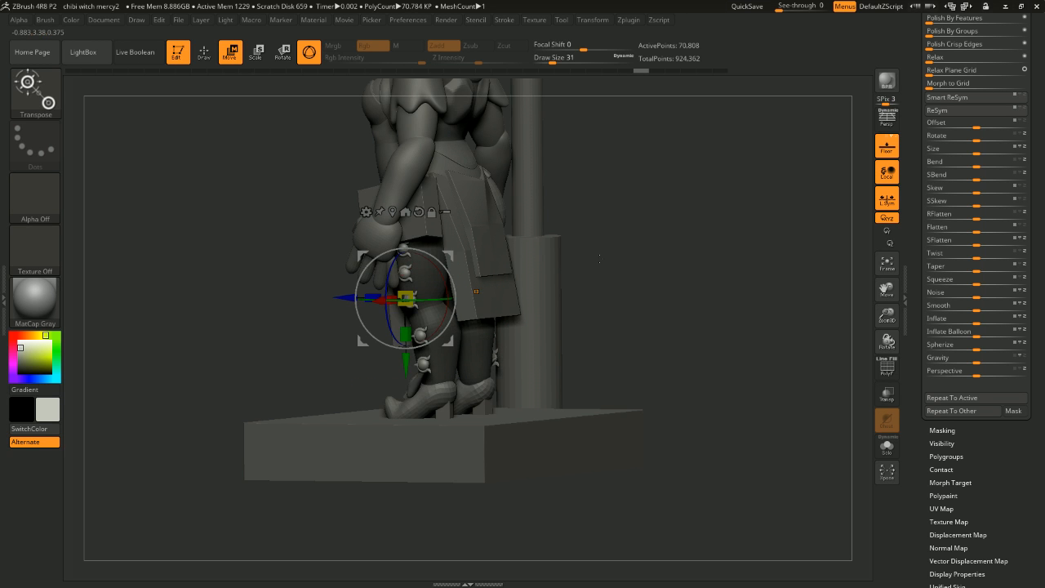
pyautogui.moveTo(563, 274); pyautogui.dragTo(584, 254, button='right')
pyautogui.moveTo(449, 257); pyautogui.dragTo(448, 259)
pyautogui.moveTo(665, 254); pyautogui.dragTo(726, 259, button='right')
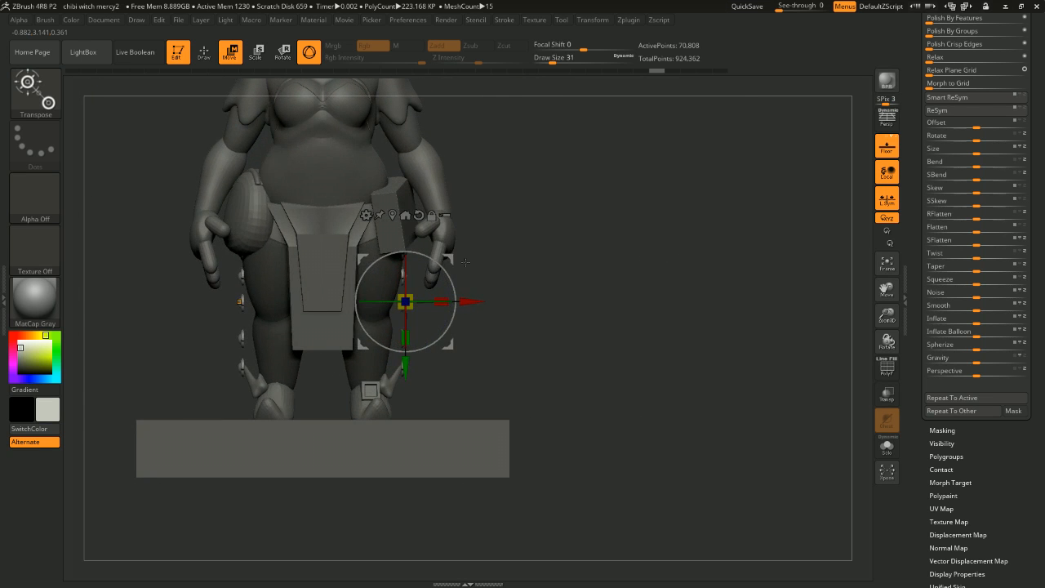
pyautogui.moveTo(454, 259); pyautogui.dragTo(452, 254)
pyautogui.keyDown('shift'); pyautogui.moveTo(628, 254); pyautogui.dragTo(568, 257, button='right'); pyautogui.keyUp('shift')
pyautogui.keyDown('alt'); pyautogui.moveTo(671, 255); pyautogui.dragTo(675, 291, button='right'); pyautogui.keyUp('alt')
pyautogui.moveTo(709, 280)
pyautogui.mouseDown(button='right')
pyautogui.moveTo(686, 286)
pyautogui.moveTo(689, 267)
pyautogui.moveTo(676, 263)
pyautogui.moveTo(696, 276)
pyautogui.mouseUp(button='right')
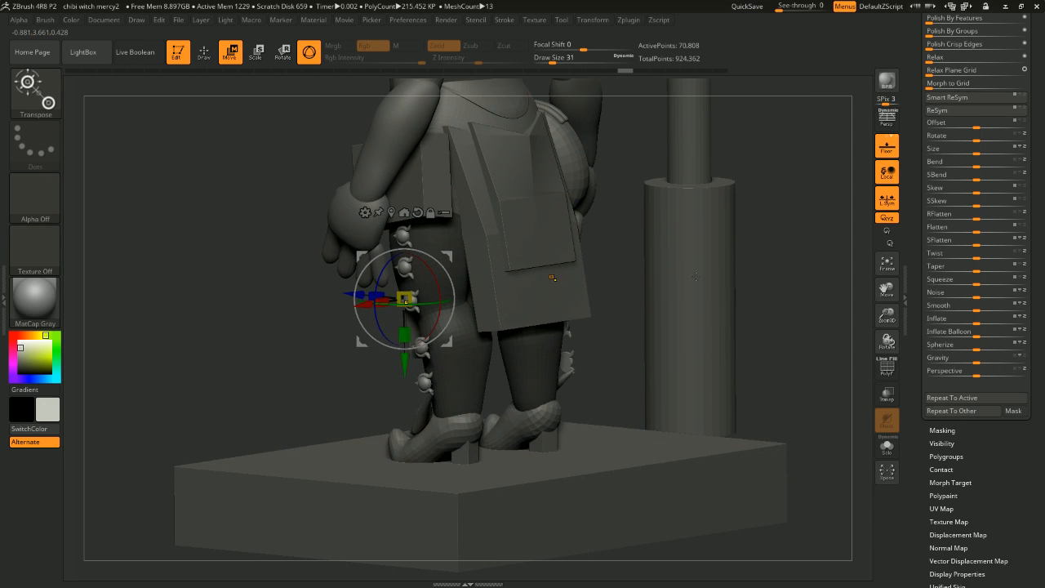
# Step: Compare the leg ornaments before and after scaling by undoing and redoing the change, keeping the larger version
pyautogui.hotkey('ctrl', 'z')
pyautogui.hotkey('ctrl', 'z')
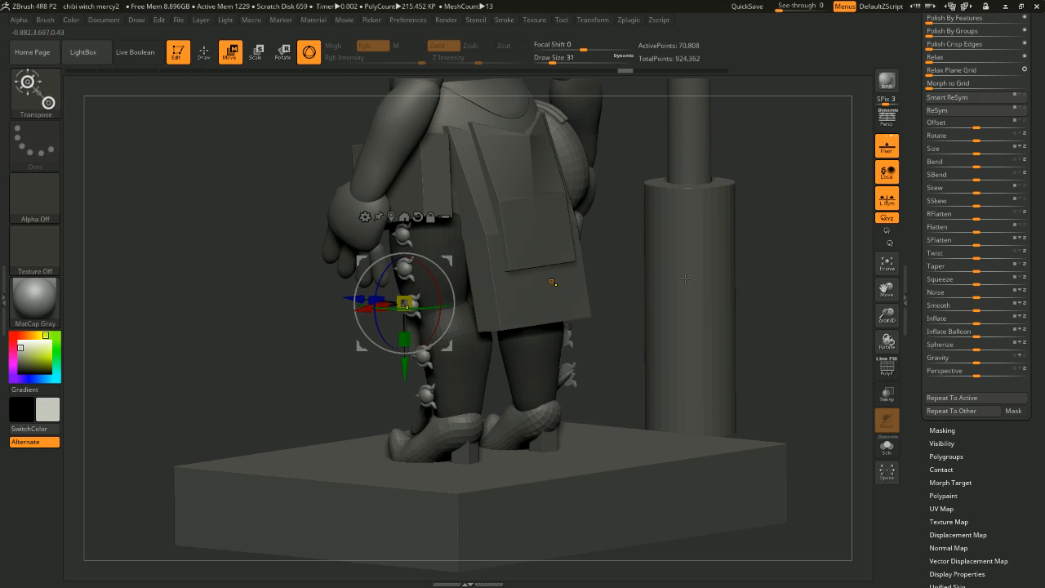
pyautogui.click(209, 56)
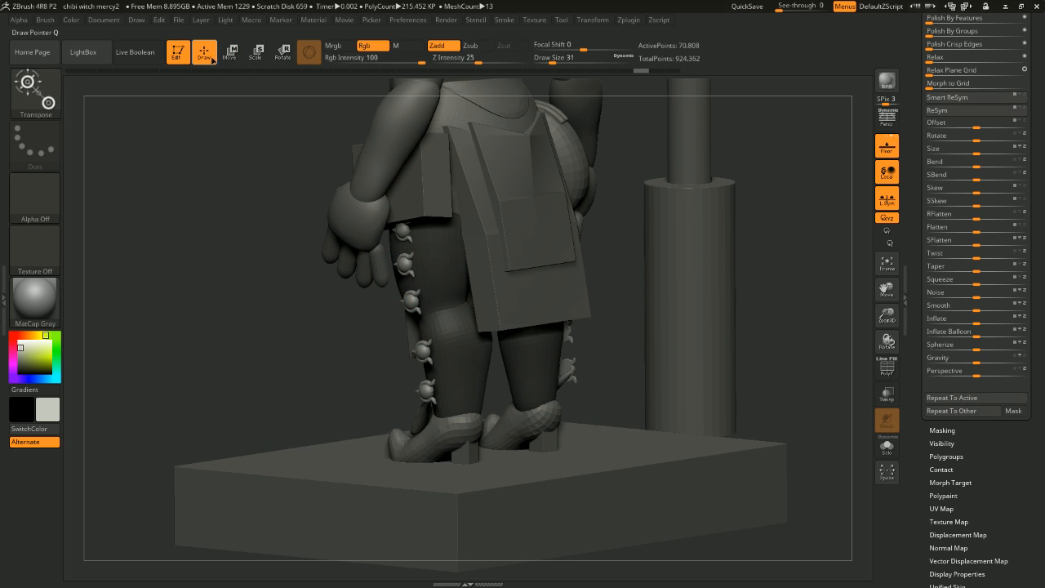
pyautogui.press('ctrl')
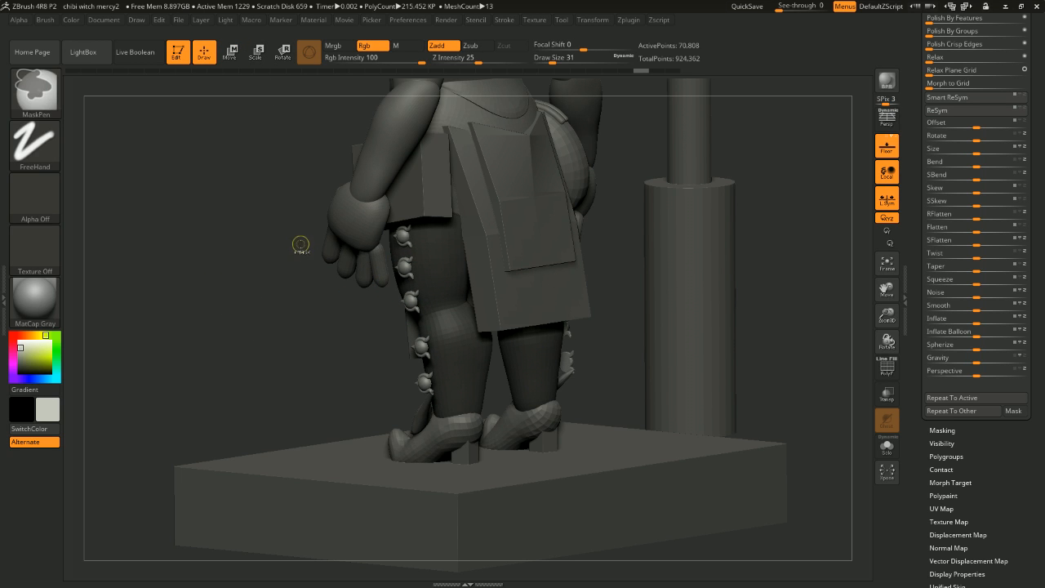
pyautogui.hotkey('ctrl', 'shift', 'z')
pyautogui.hotkey('ctrl', 'z')
pyautogui.hotkey('ctrl', 'shift', 'z')
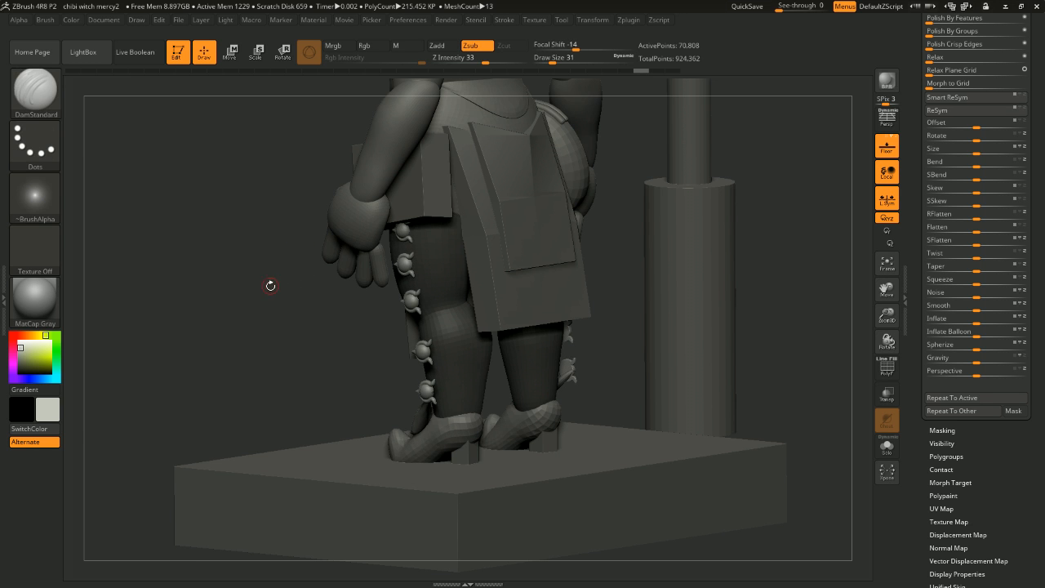
# Step: Inspect the proportions of the whole figure from the back, front and side
pyautogui.moveTo(271, 286); pyautogui.dragTo(409, 302)
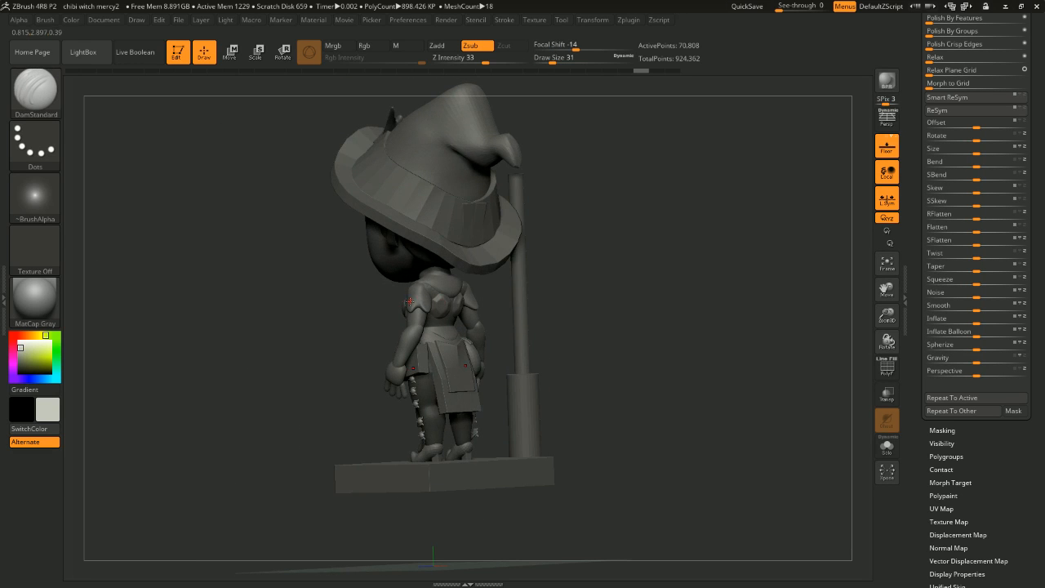
pyautogui.moveTo(537, 287); pyautogui.dragTo(406, 305)
pyautogui.keyDown('shift'); pyautogui.moveTo(550, 336); pyautogui.dragTo(533, 332); pyautogui.keyUp('shift')
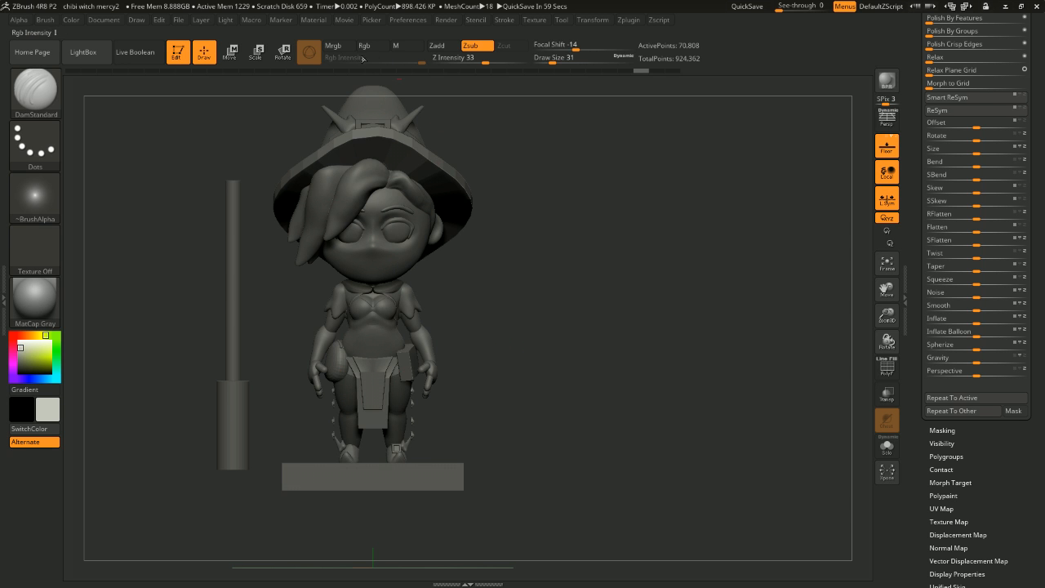
pyautogui.keyDown('shift'); pyautogui.moveTo(708, 332); pyautogui.dragTo(731, 335); pyautogui.keyUp('shift')
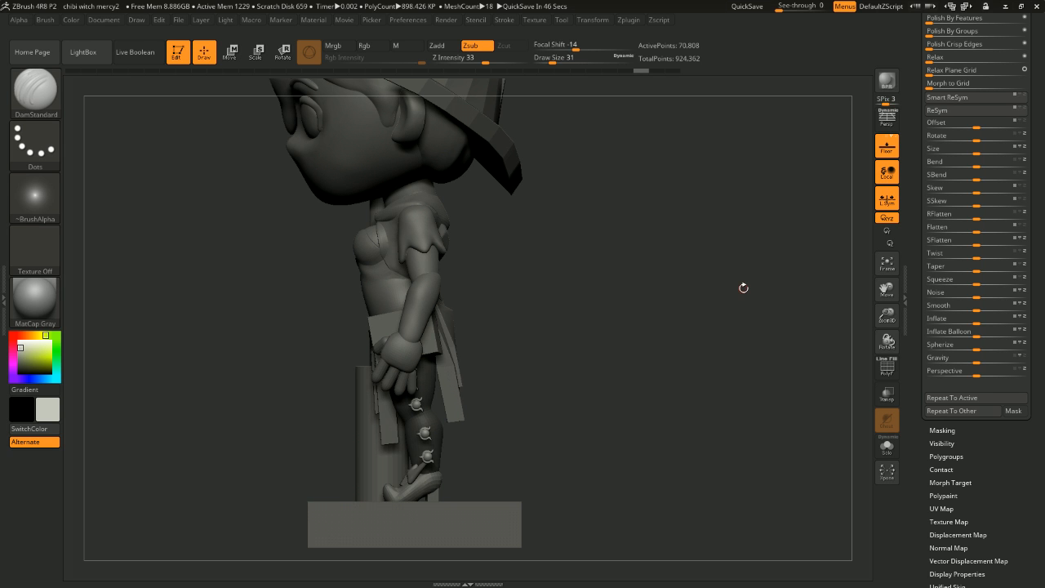
pyautogui.keyDown('shift'); pyautogui.moveTo(315, 301); pyautogui.dragTo(435, 325); pyautogui.keyUp('shift')
pyautogui.moveTo(506, 319)
pyautogui.mouseDown()
pyautogui.moveTo(458, 314)
pyautogui.moveTo(546, 326)
pyautogui.moveTo(501, 338)
pyautogui.mouseUp()
pyautogui.keyDown('ctrl'); pyautogui.click(516, 305); pyautogui.keyUp('ctrl')
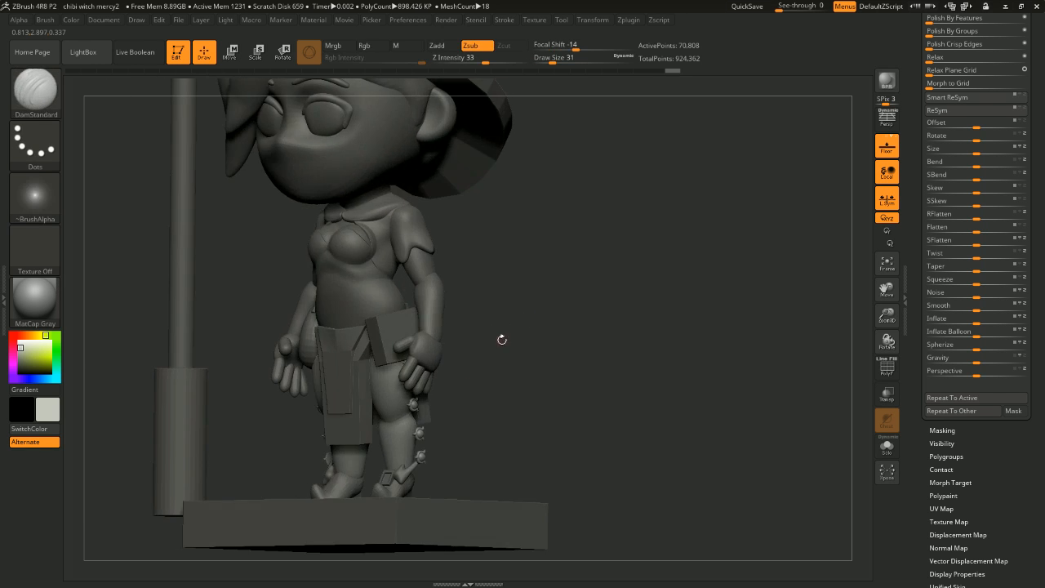
# Step: Examine the ornaments' spacing and fit along the legs up close, and check them against the full figure from the front
pyautogui.keyDown('shift'); pyautogui.moveTo(505, 404); pyautogui.dragTo(436, 482); pyautogui.keyUp('shift')
pyautogui.moveTo(278, 433); pyautogui.dragTo(377, 423)
pyautogui.press('e')
pyautogui.moveTo(500, 434); pyautogui.dragTo(478, 437)
pyautogui.press('q')
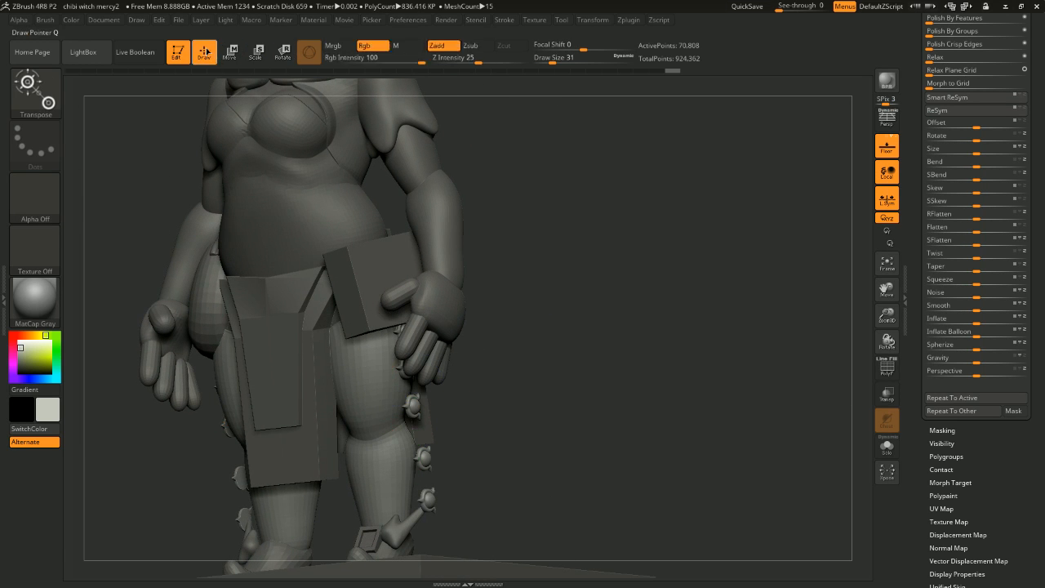
pyautogui.press('e')
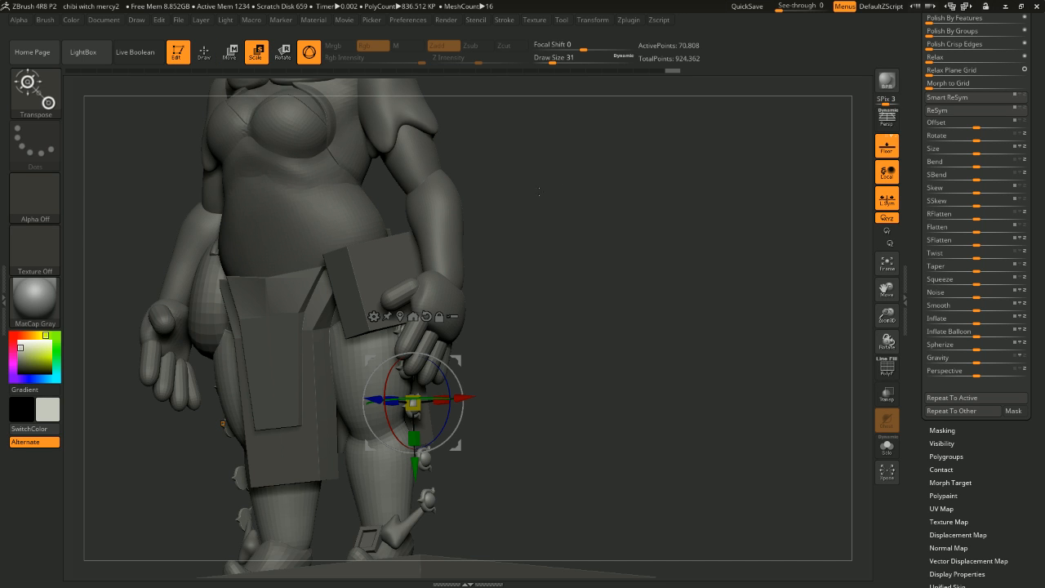
pyautogui.moveTo(547, 199)
pyautogui.mouseDown()
pyautogui.moveTo(536, 199)
pyautogui.moveTo(581, 303)
pyautogui.mouseUp()
pyautogui.press('shift')
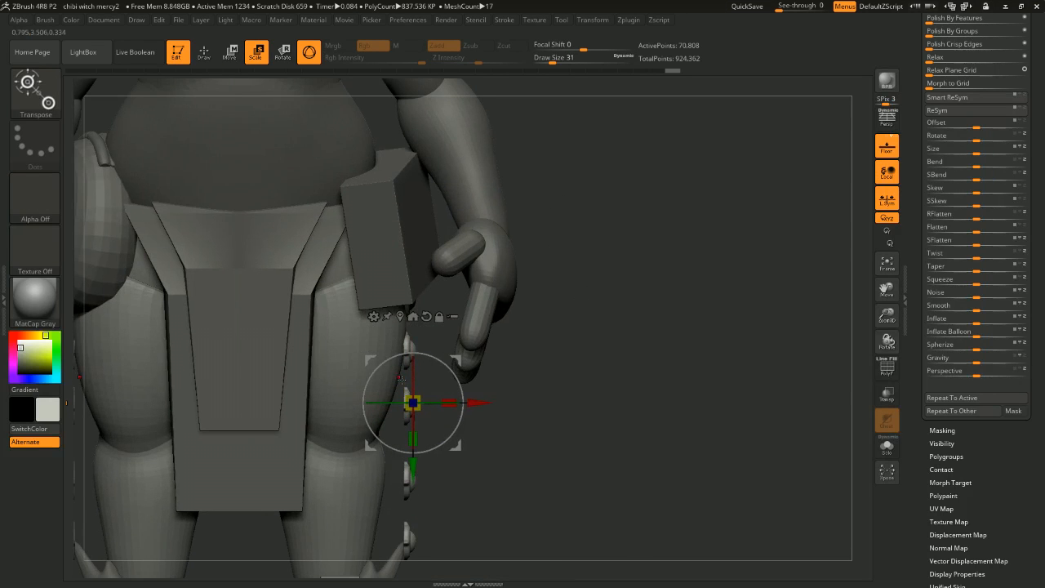
pyautogui.press('shift')
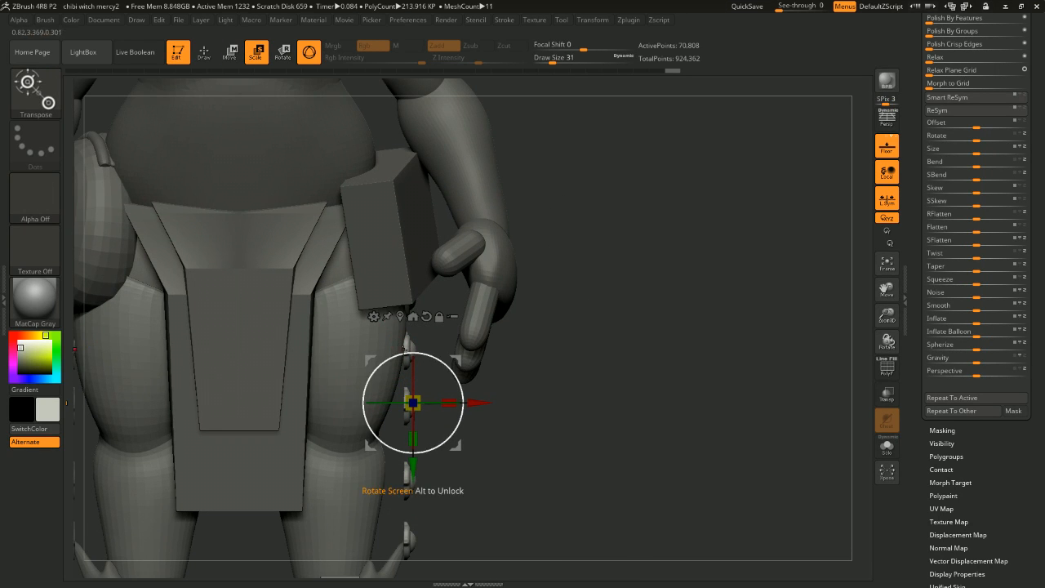
pyautogui.keyDown('alt'); pyautogui.moveTo(557, 400); pyautogui.dragTo(583, 283); pyautogui.keyUp('alt')
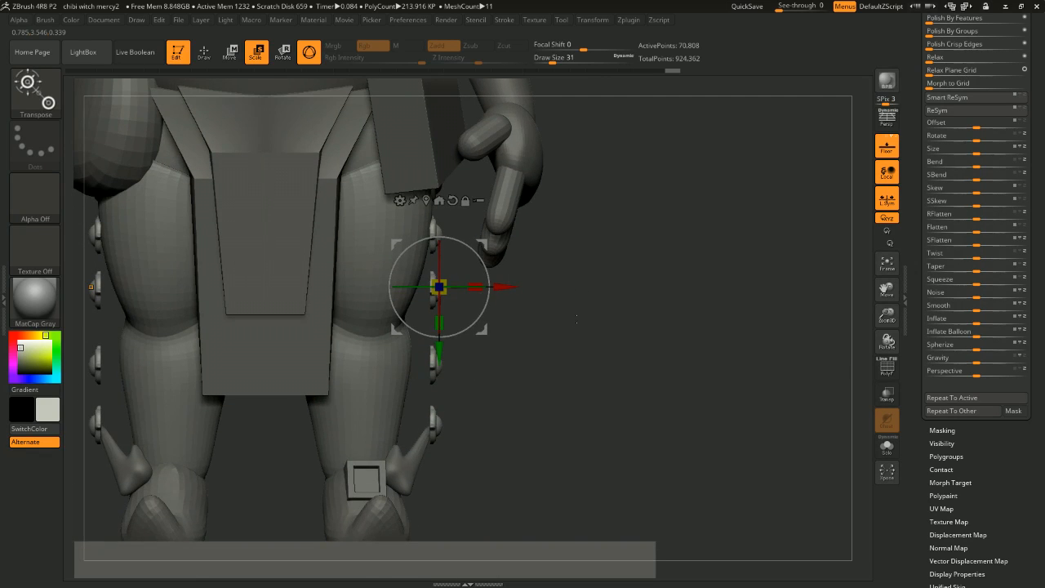
pyautogui.moveTo(517, 348); pyautogui.dragTo(694, 286)
pyautogui.keyDown('alt'); pyautogui.moveTo(695, 286); pyautogui.dragTo(668, 288); pyautogui.keyUp('alt')
pyautogui.moveTo(668, 287)
pyautogui.mouseDown()
pyautogui.moveTo(585, 285)
pyautogui.moveTo(608, 323)
pyautogui.moveTo(672, 294)
pyautogui.moveTo(677, 271)
pyautogui.moveTo(642, 299)
pyautogui.moveTo(609, 306)
pyautogui.moveTo(702, 311)
pyautogui.moveTo(653, 323)
pyautogui.moveTo(670, 335)
pyautogui.moveTo(648, 358)
pyautogui.moveTo(690, 351)
pyautogui.moveTo(651, 315)
pyautogui.moveTo(656, 305)
pyautogui.mouseUp()
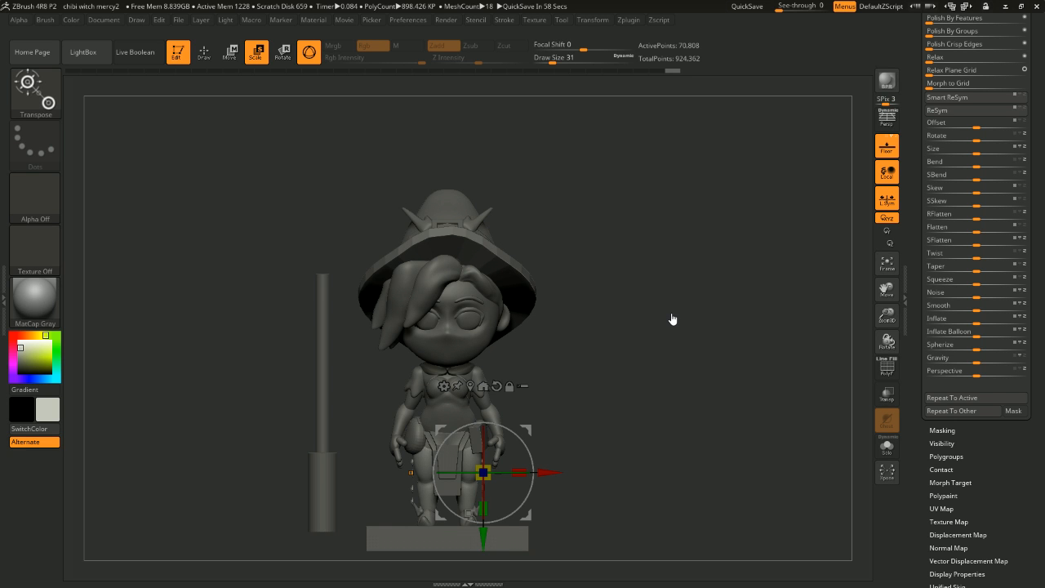
pyautogui.keyDown('ctrl'); pyautogui.moveTo(668, 309); pyautogui.dragTo(687, 356, button='right'); pyautogui.keyUp('ctrl')
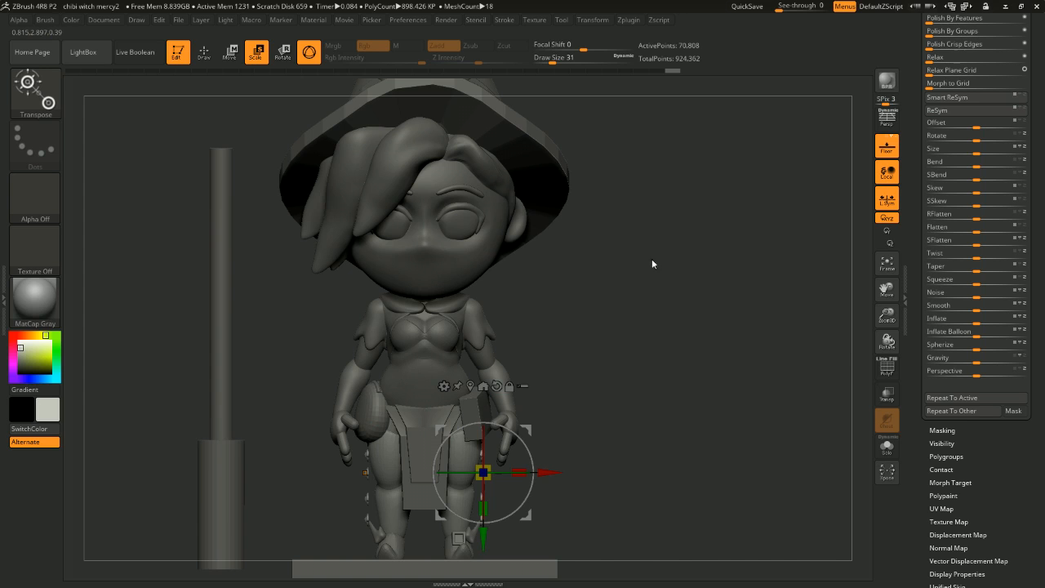